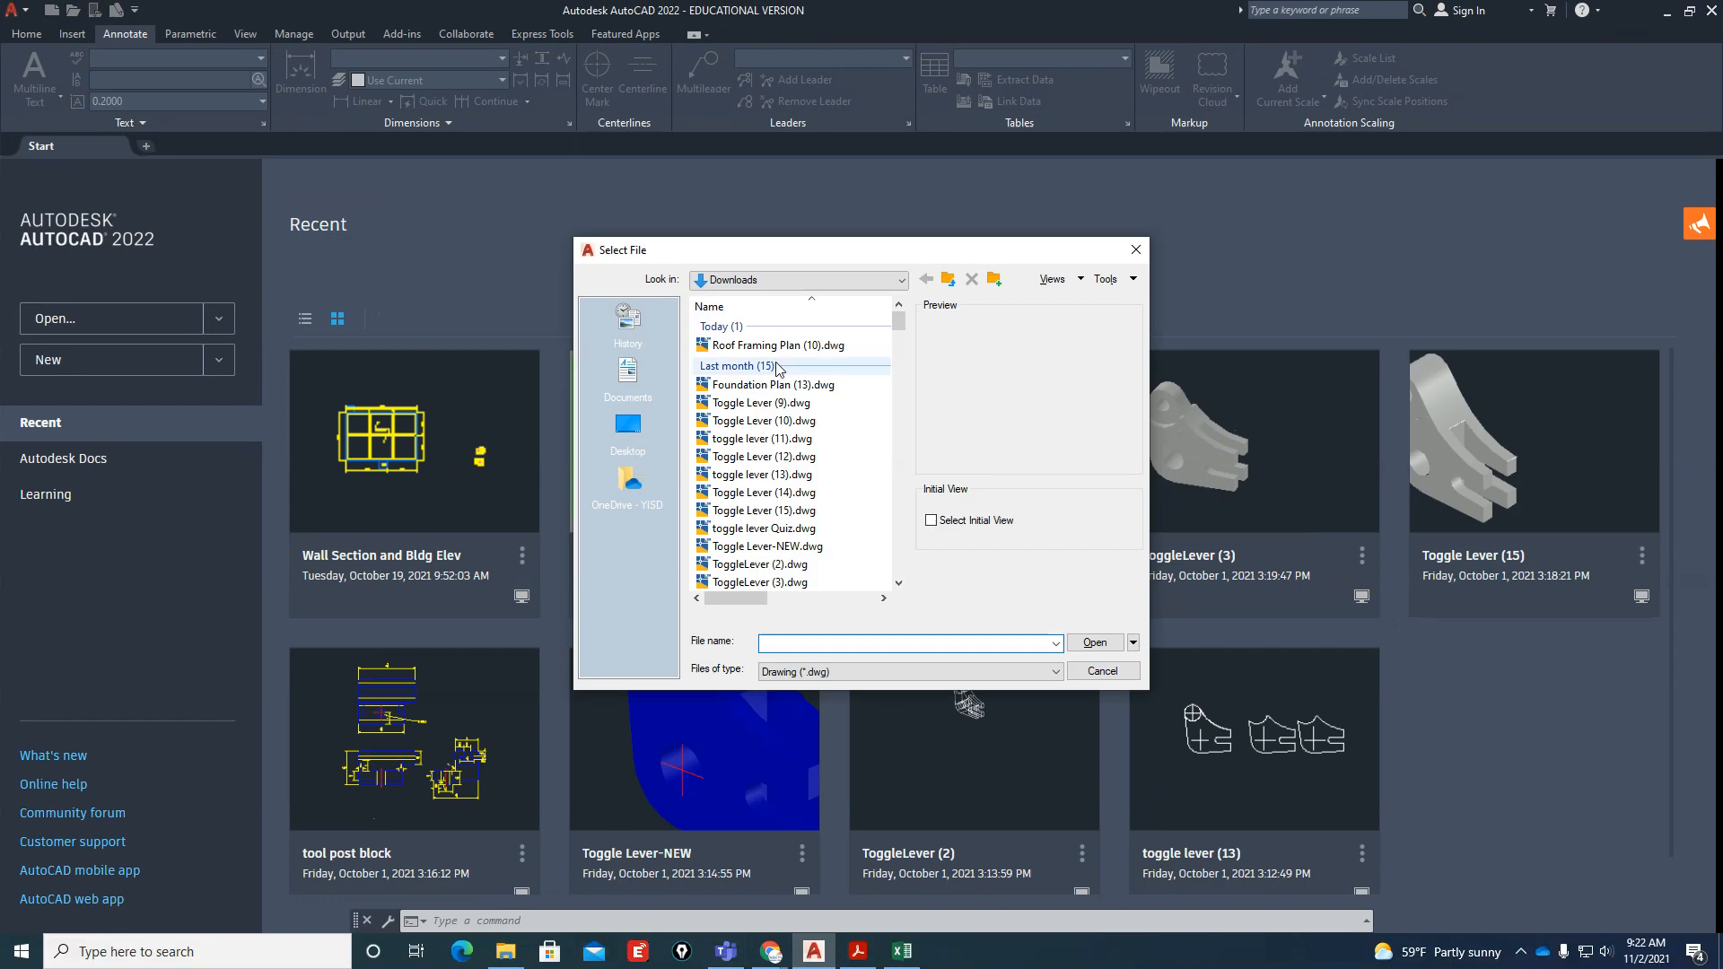
# Open Roof Framing Plan (10).dwg from the Downloads folder and ignore its unresolved reference files
pyautogui.click(772, 345)
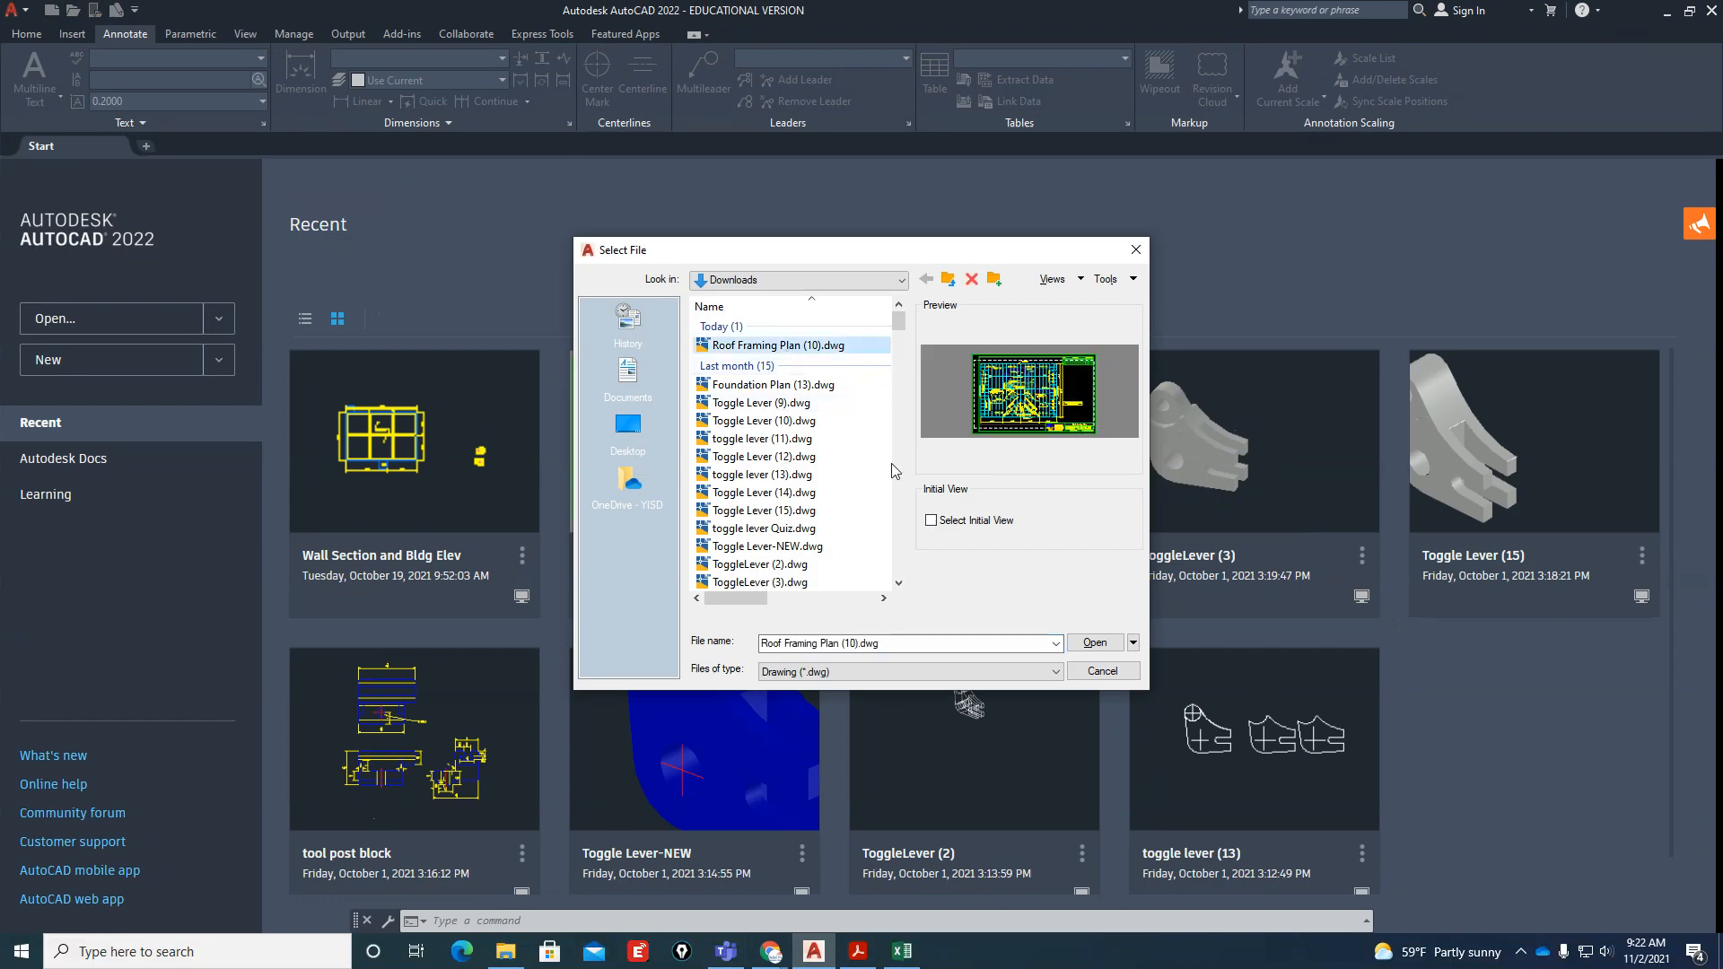
pyautogui.click(1095, 643)
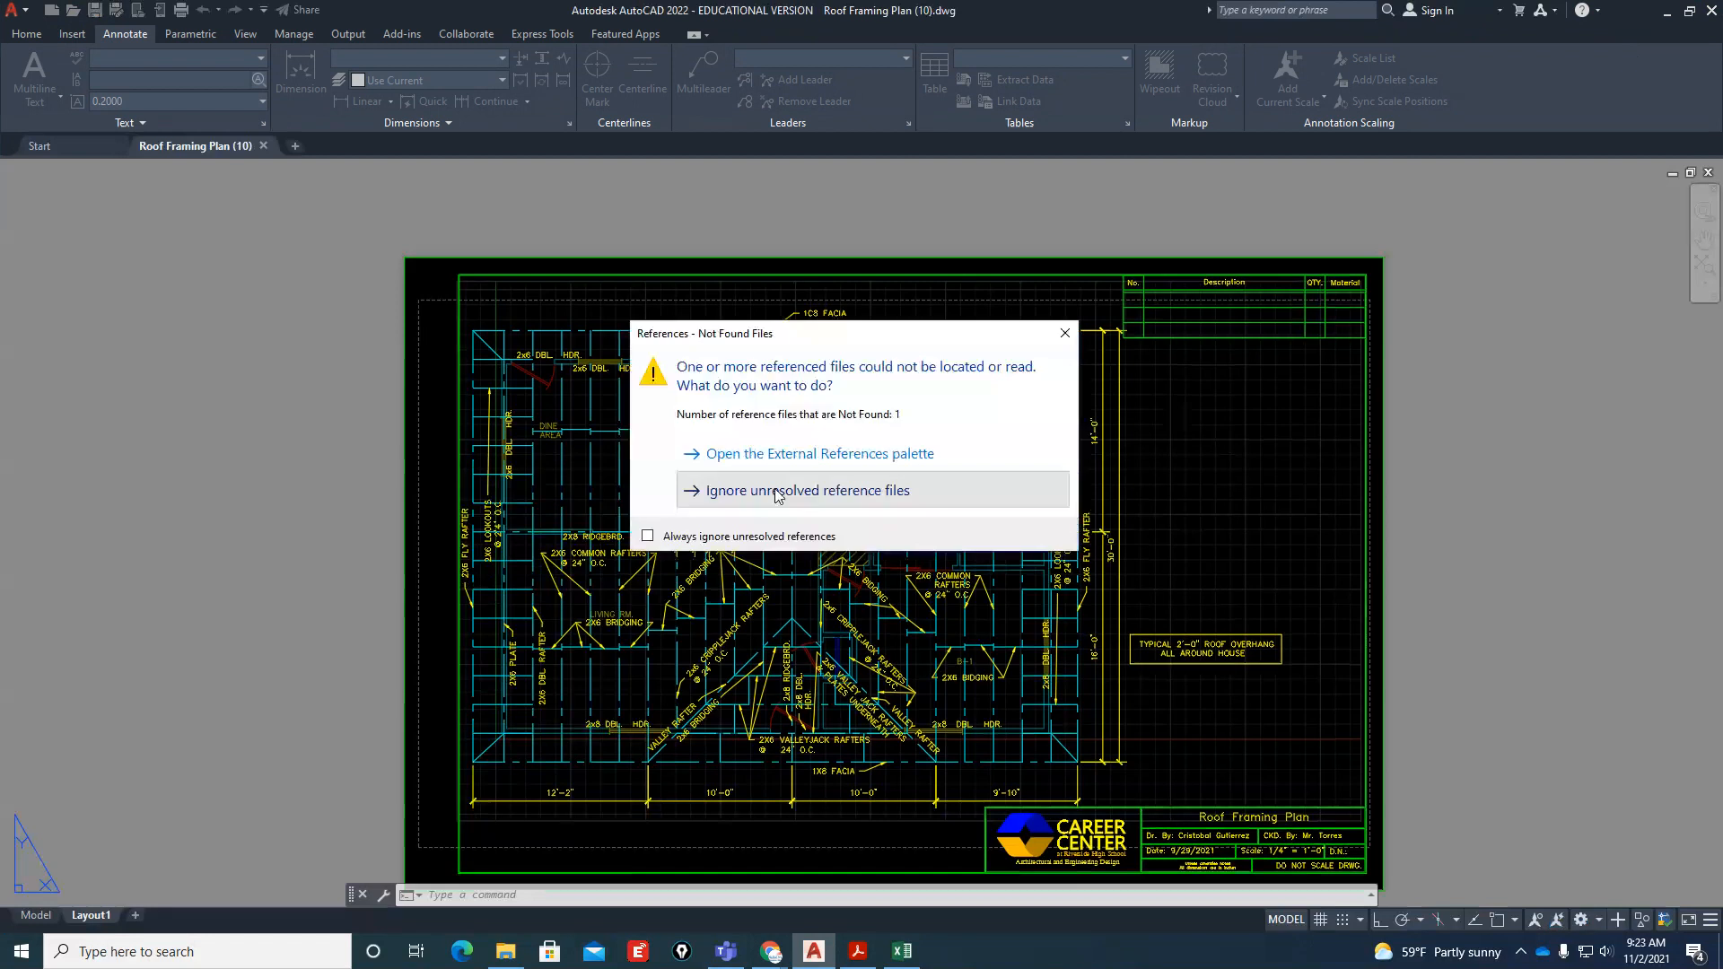
pyautogui.click(769, 488)
# Examine the title block of the roof framing plan sheet in Layout1
pyautogui.scroll(-2, 1068, 492)
pyautogui.scroll(-1, 1068, 486)
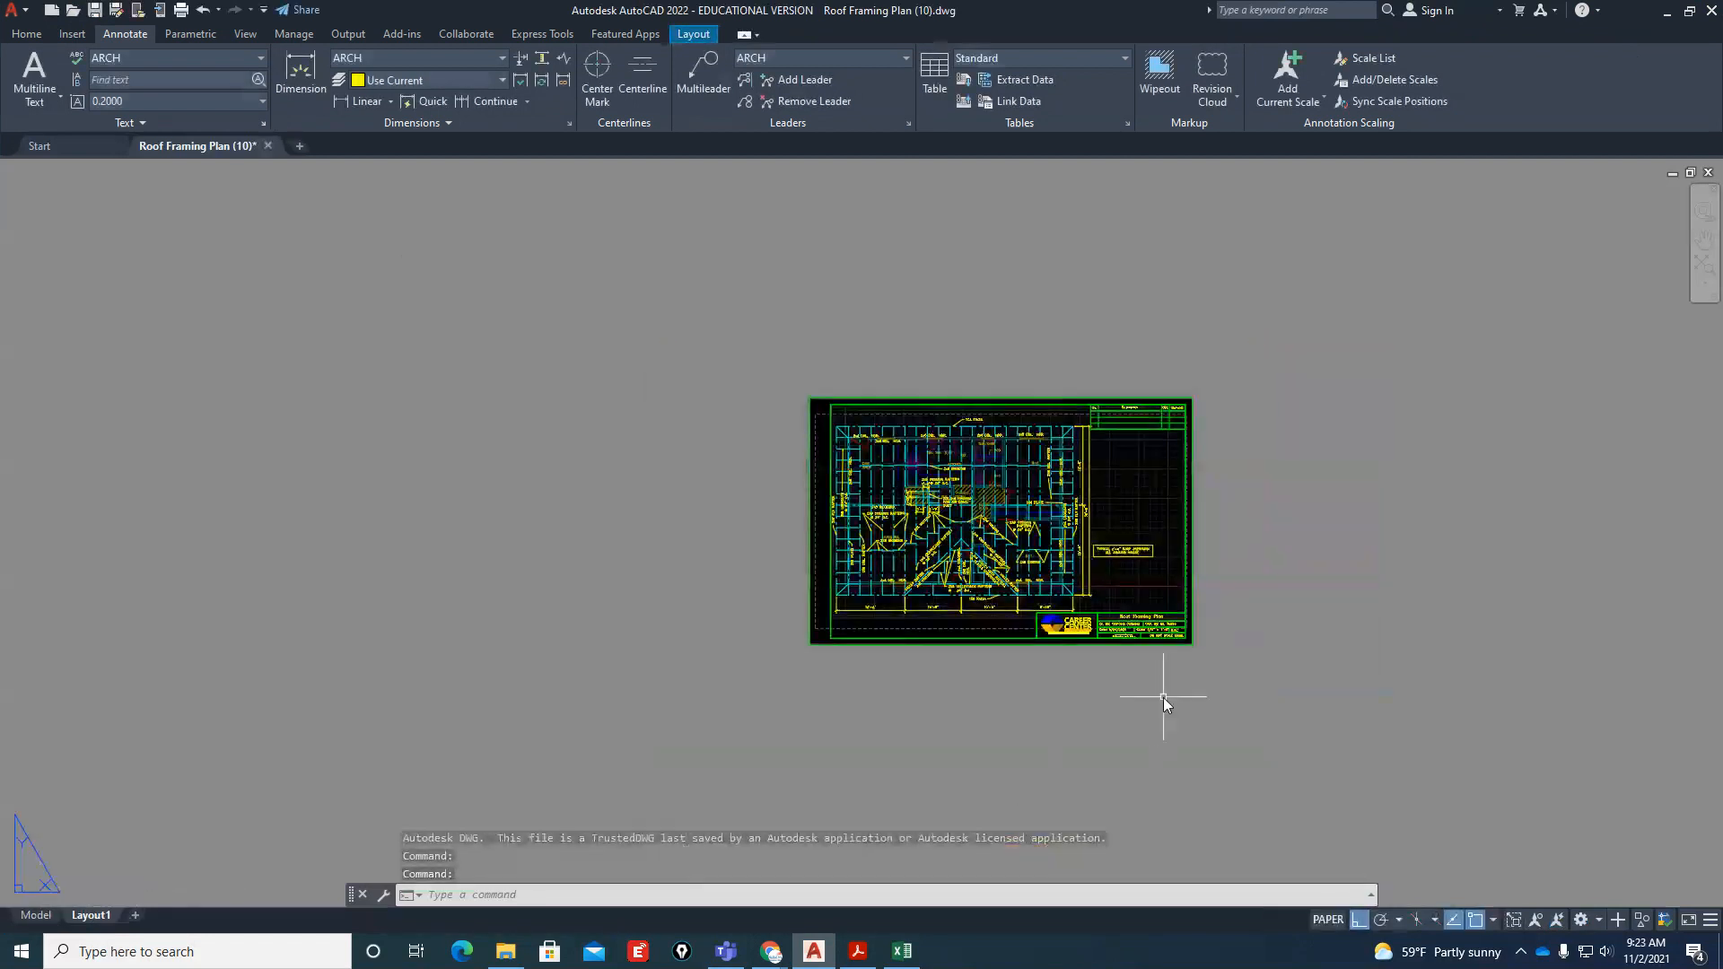
pyautogui.scroll(9, 1137, 619)
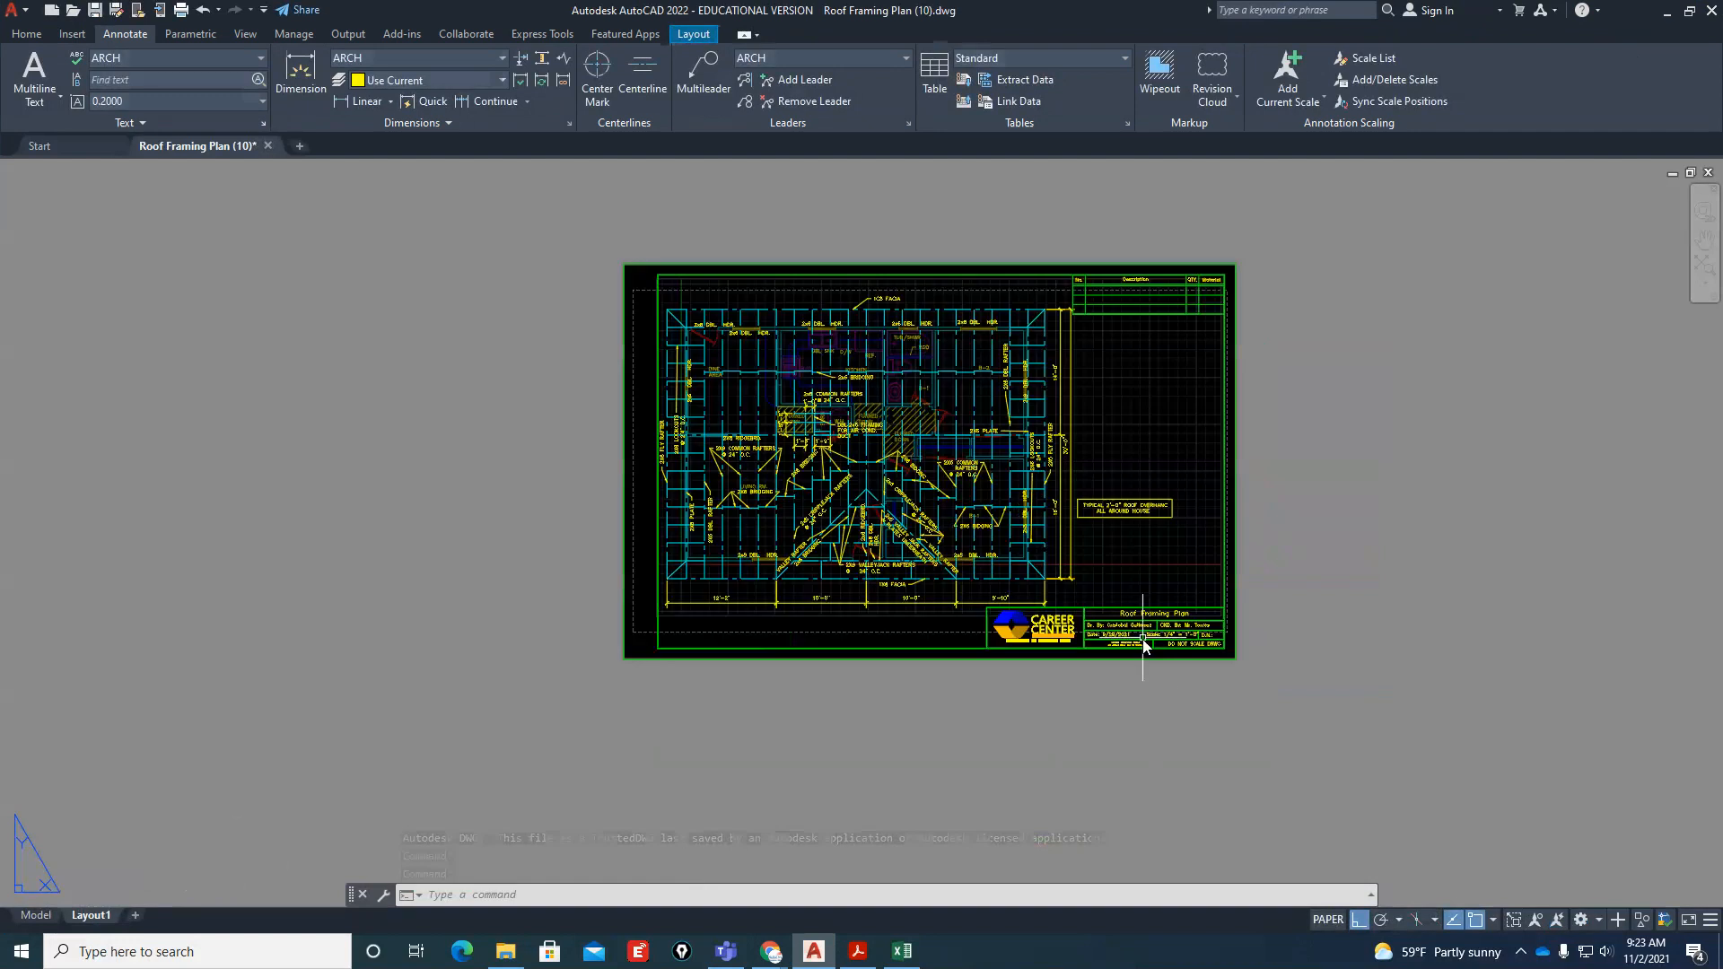
pyautogui.scroll(2, 1137, 613)
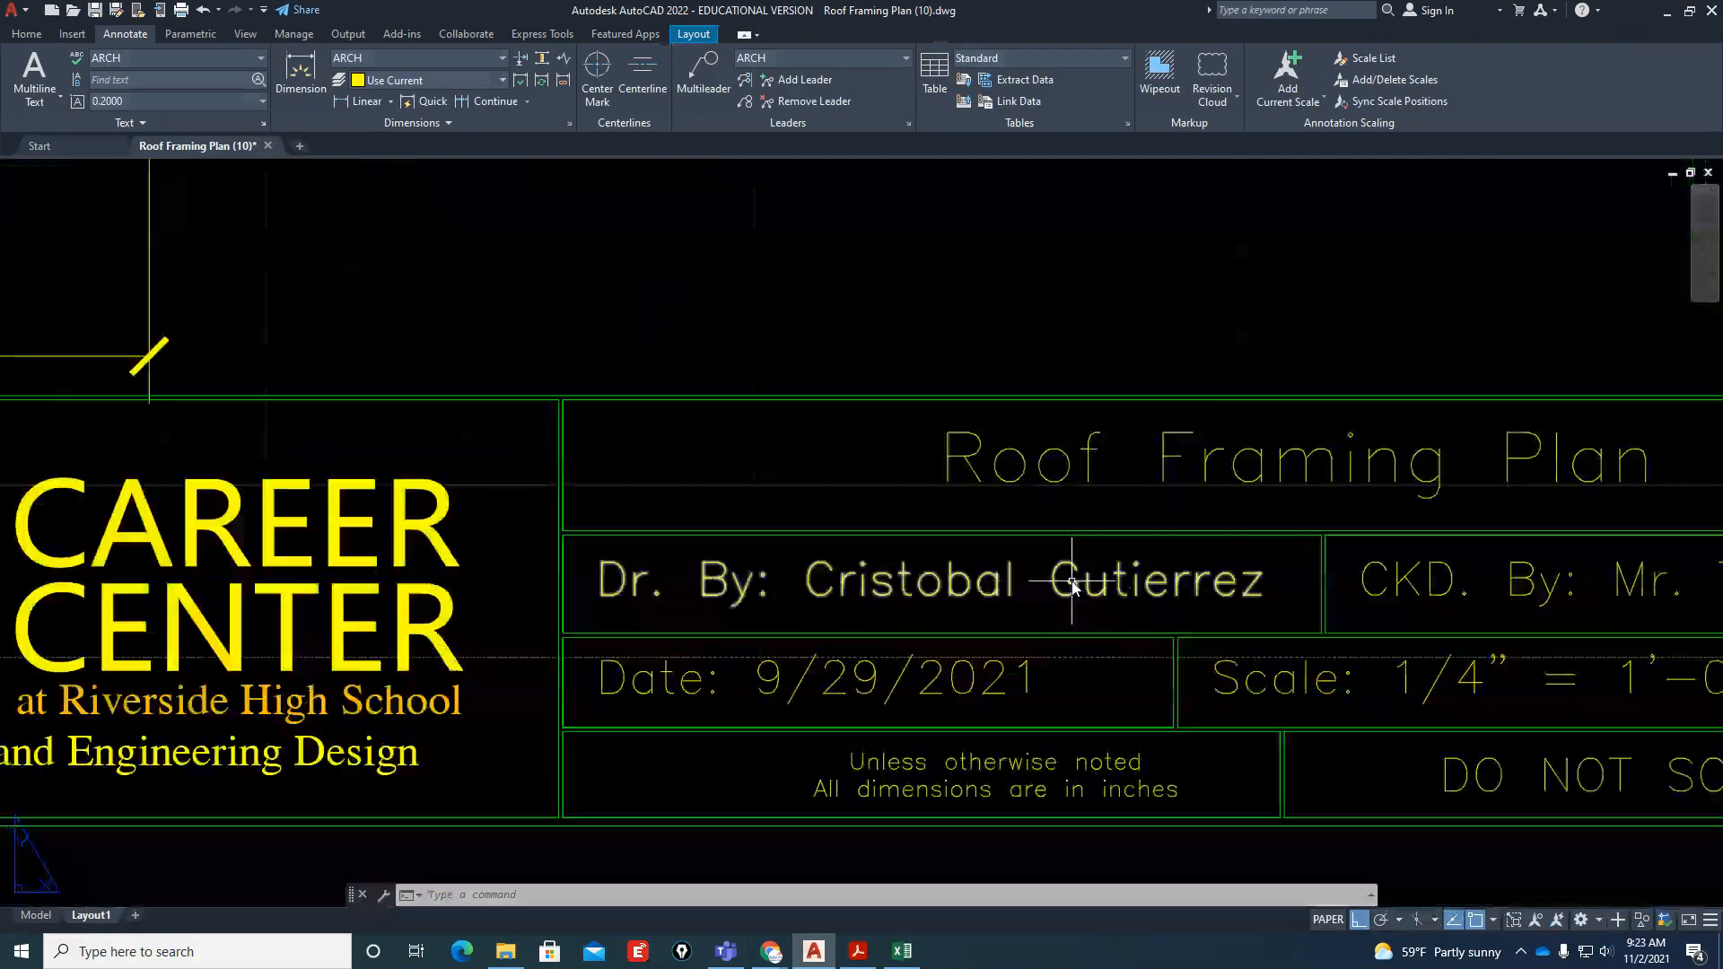
pyautogui.press('Escape')
pyautogui.press('Escape')
pyautogui.scroll(-10, 1124, 639)
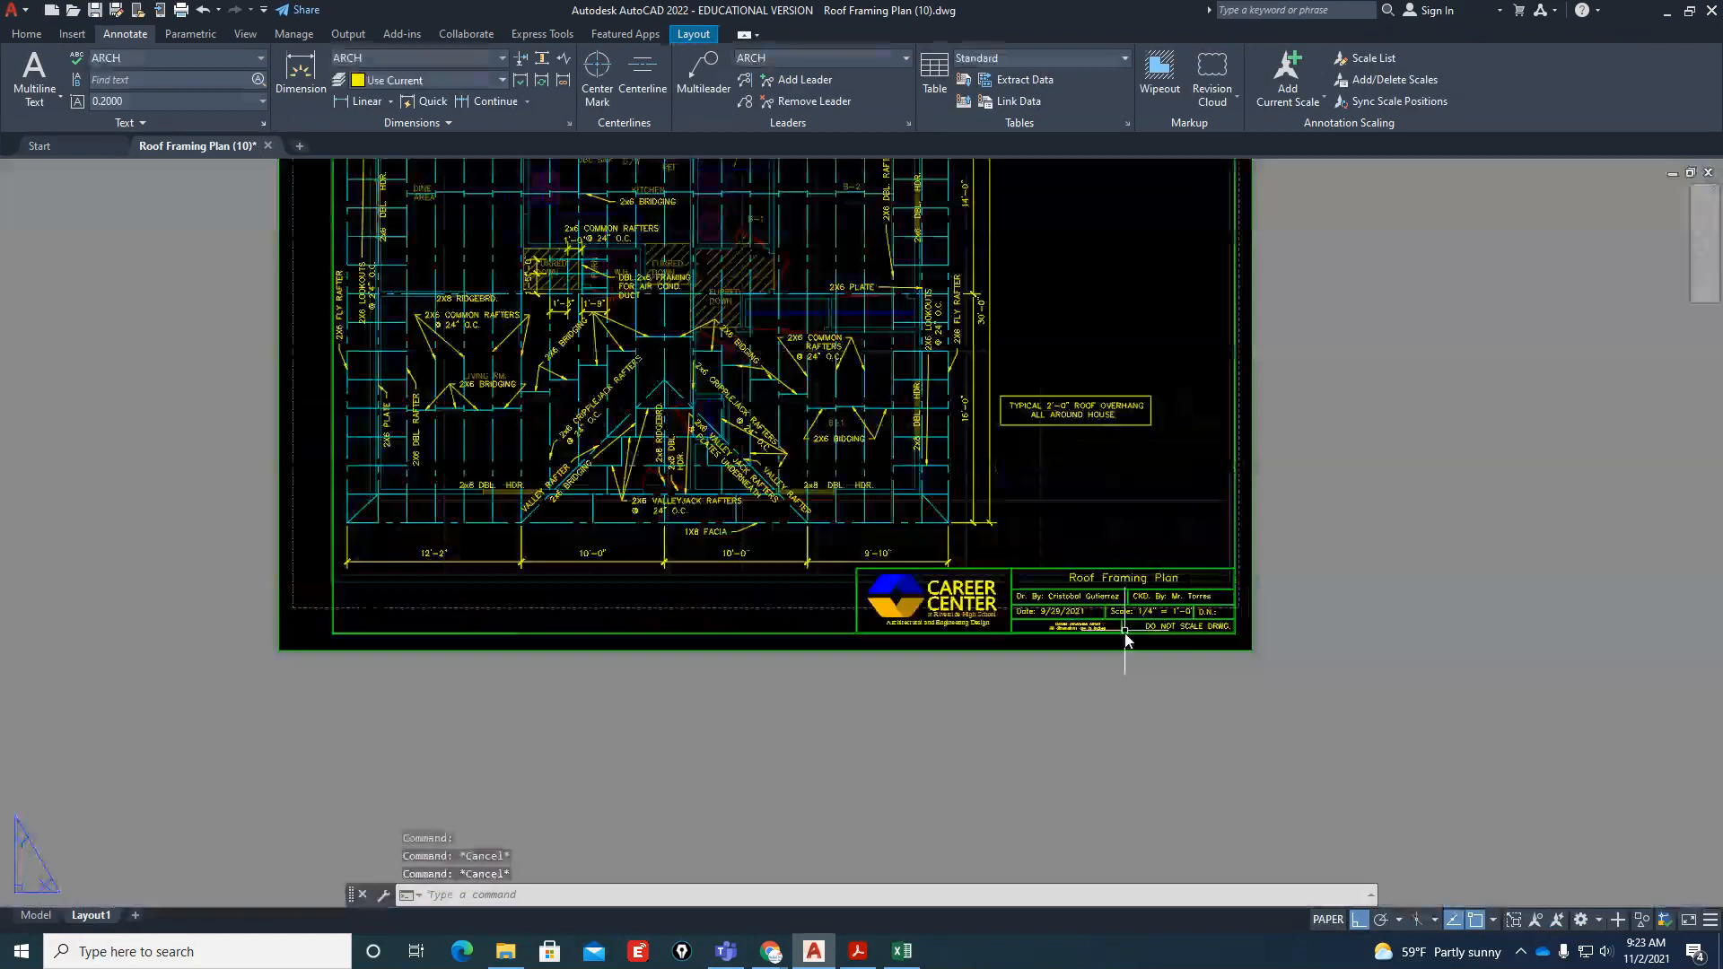
pyautogui.scroll(-4, 1124, 639)
# Switch from Layout1 to model space with the whole roof framing plan in view
pyautogui.click(36, 914)
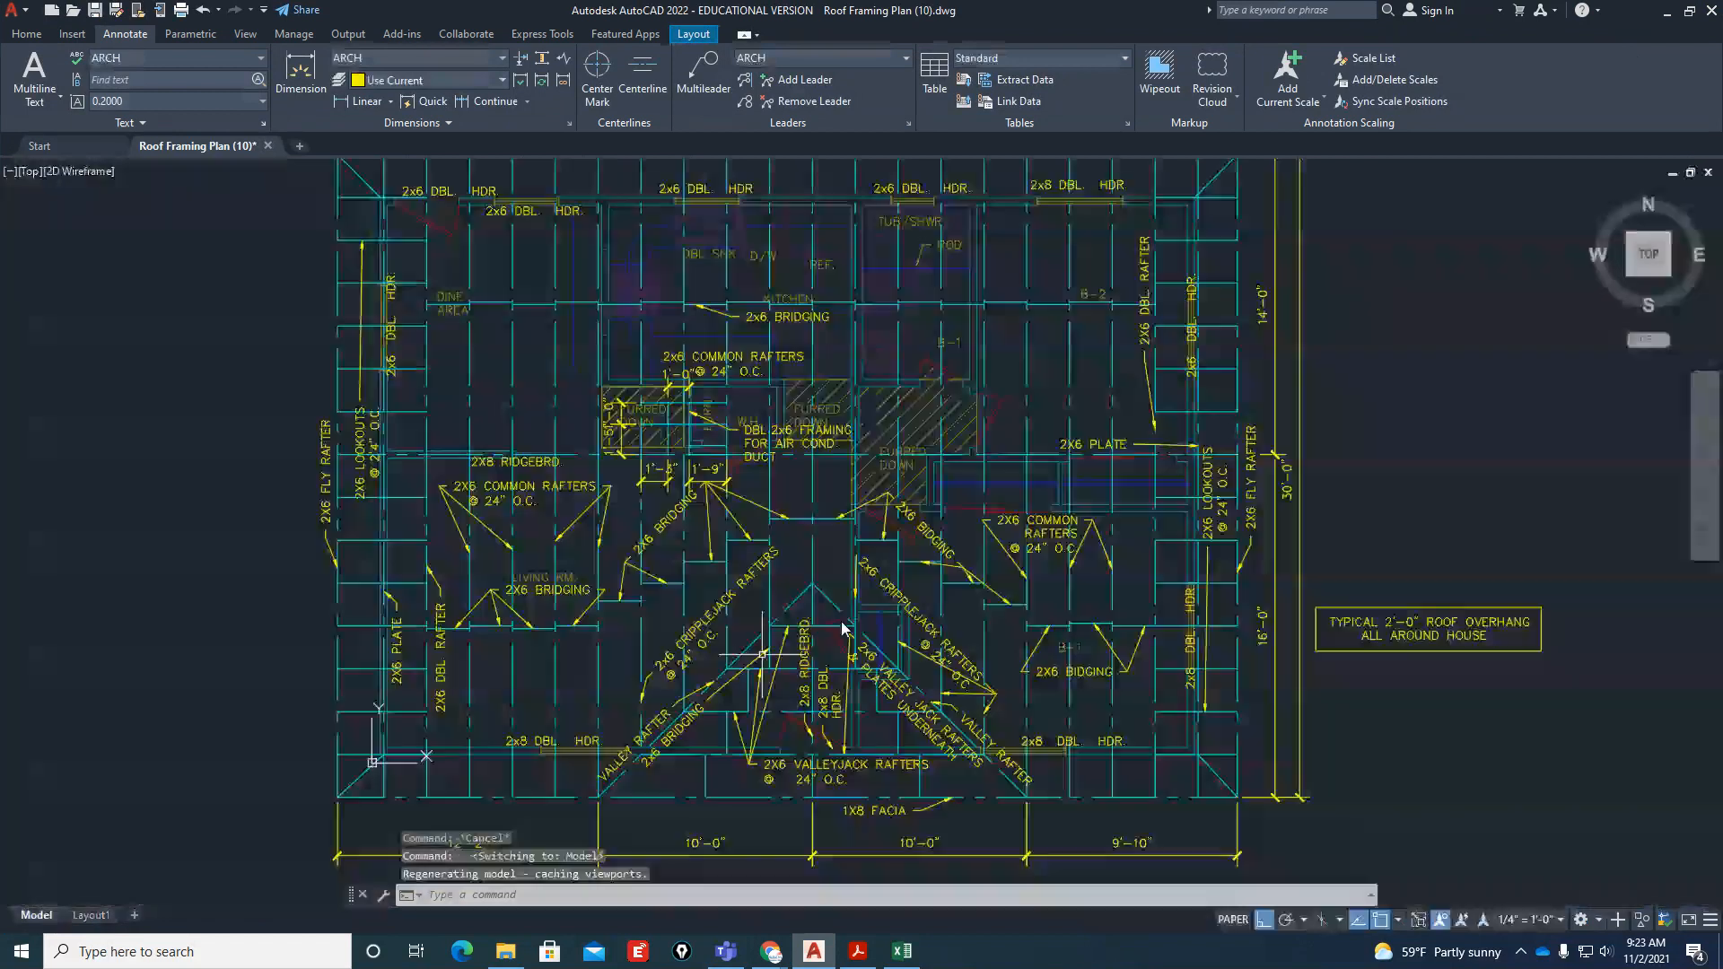
pyautogui.scroll(-2, 545, 586)
pyautogui.scroll(-2, 545, 586)
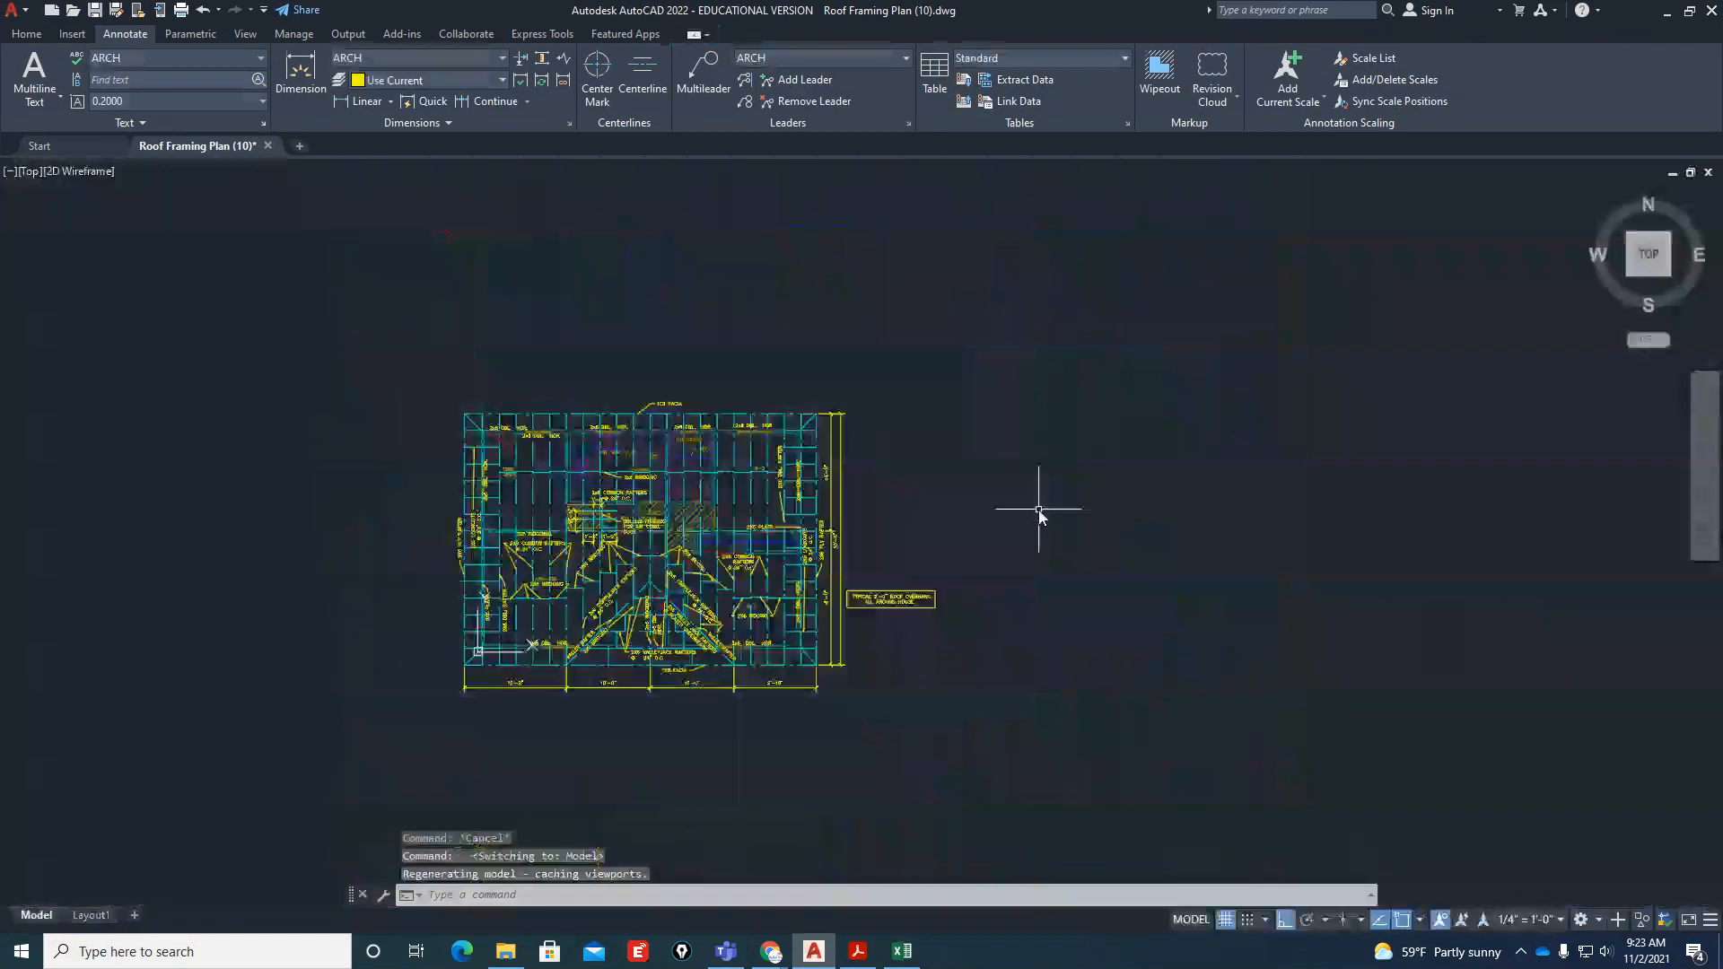
pyautogui.scroll(-2, 1038, 510)
pyautogui.scroll(2, 933, 579)
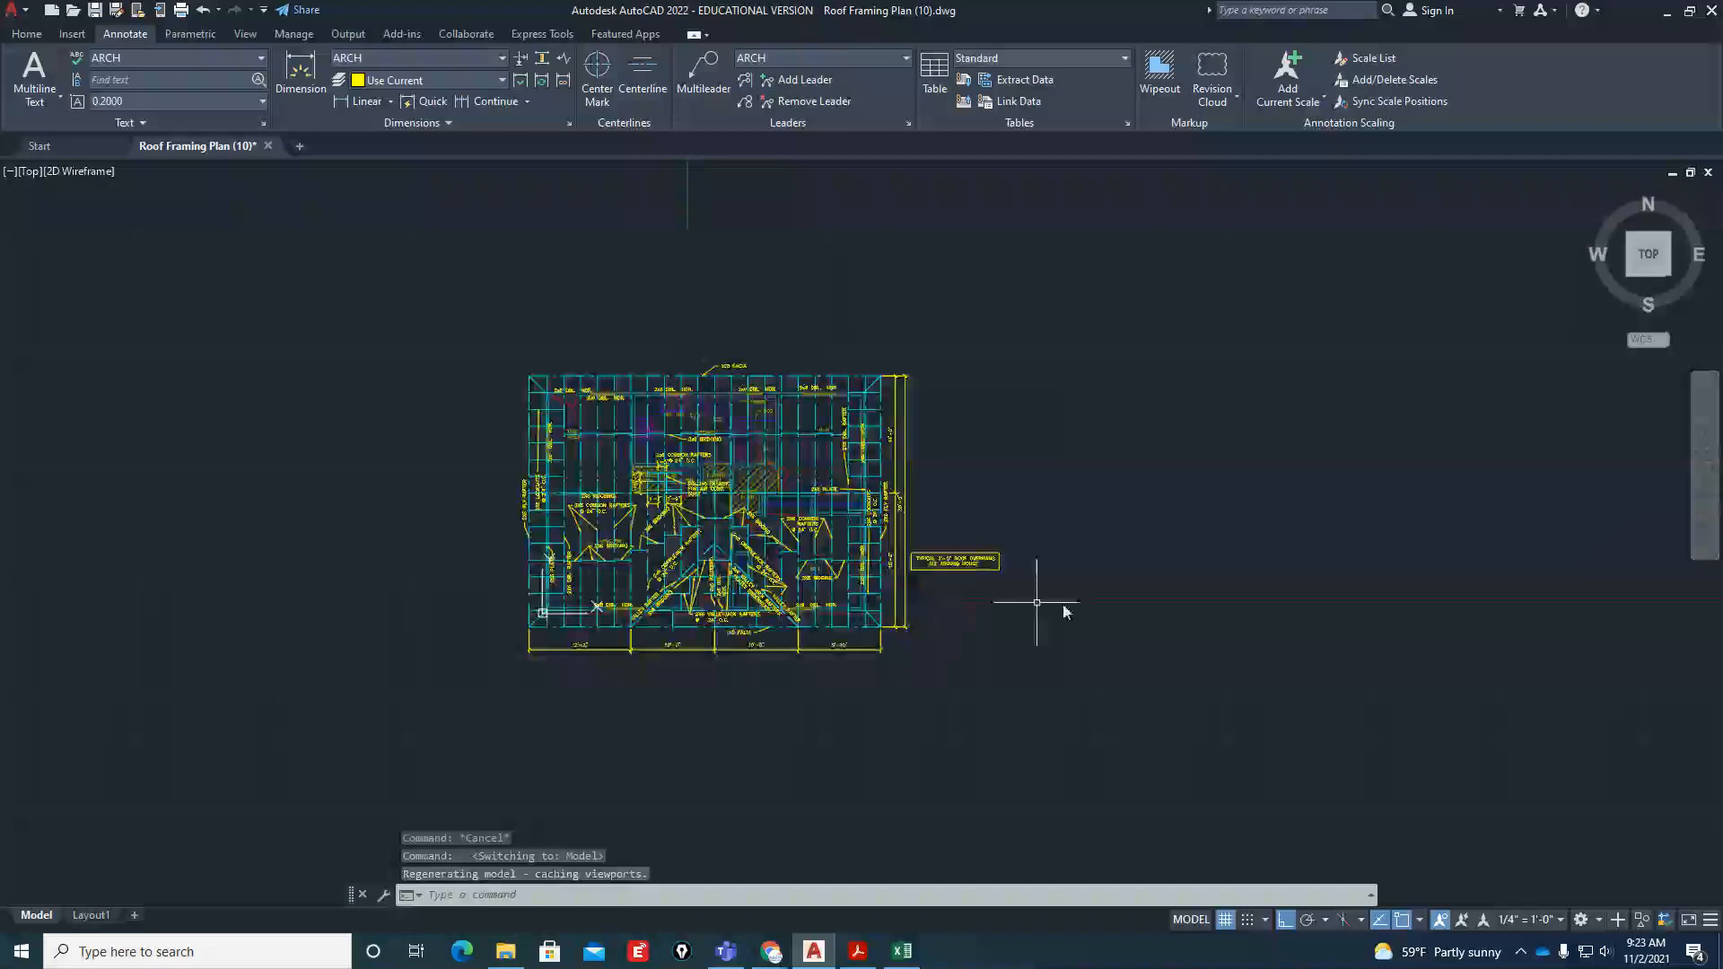
# Save the drawing under the new name Building Elevations in the Downloads folder
pyautogui.write('saveas')
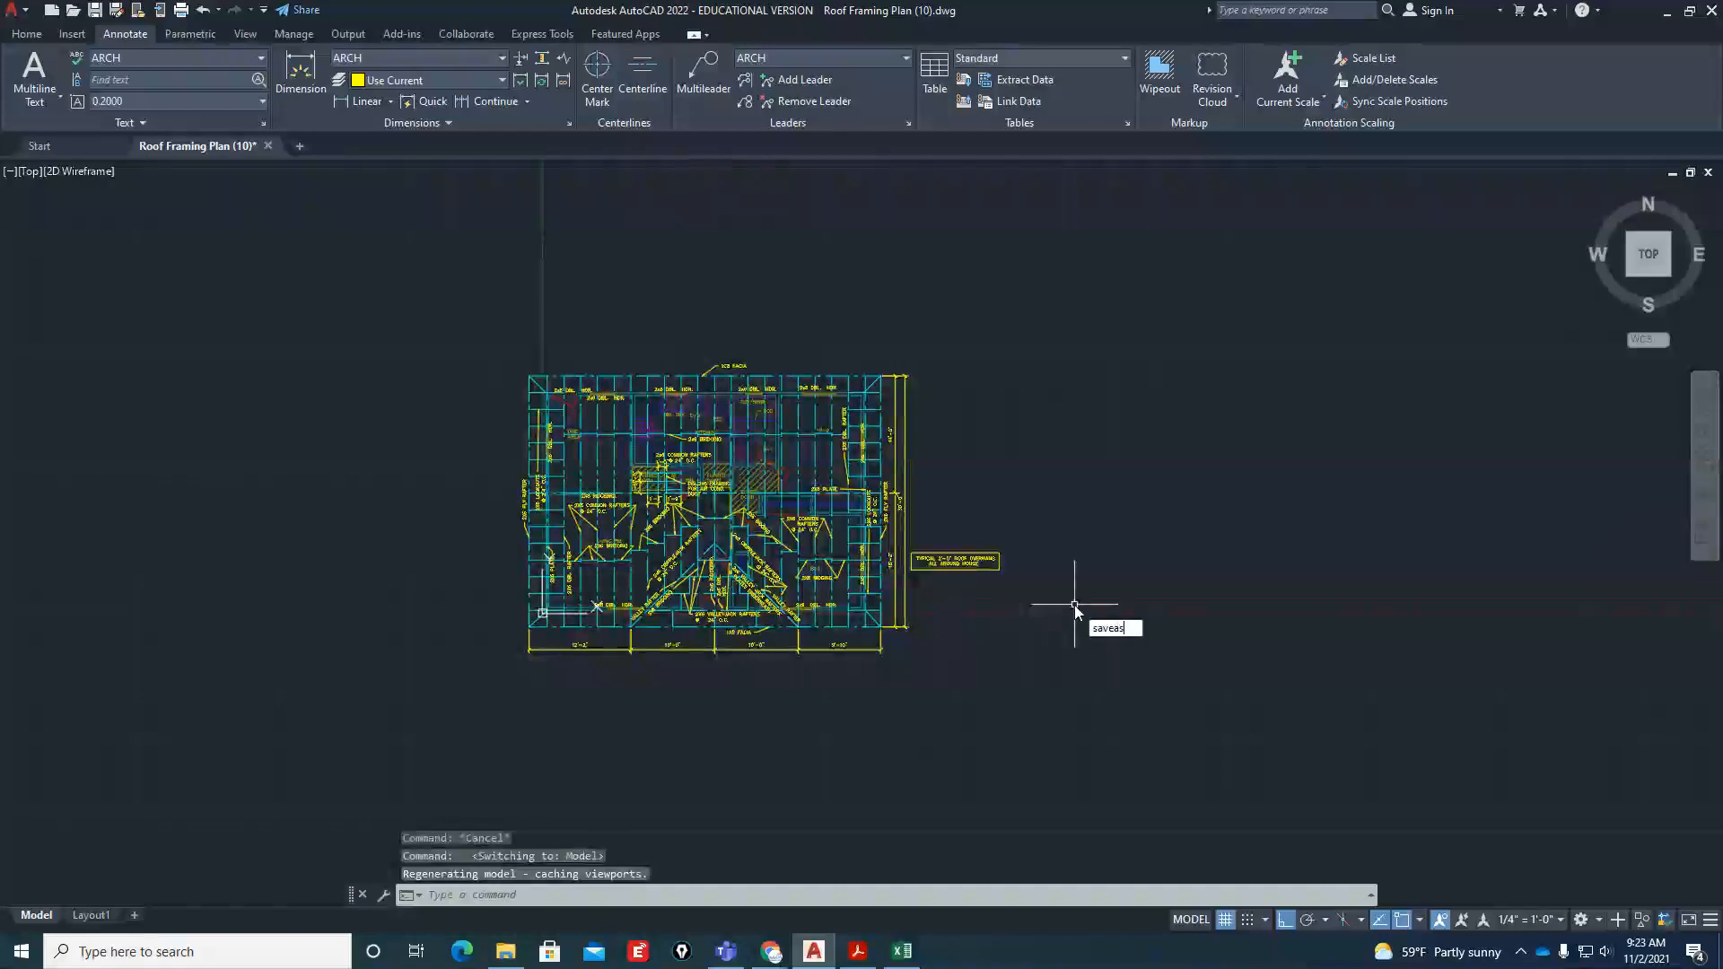
pyautogui.press('Return')
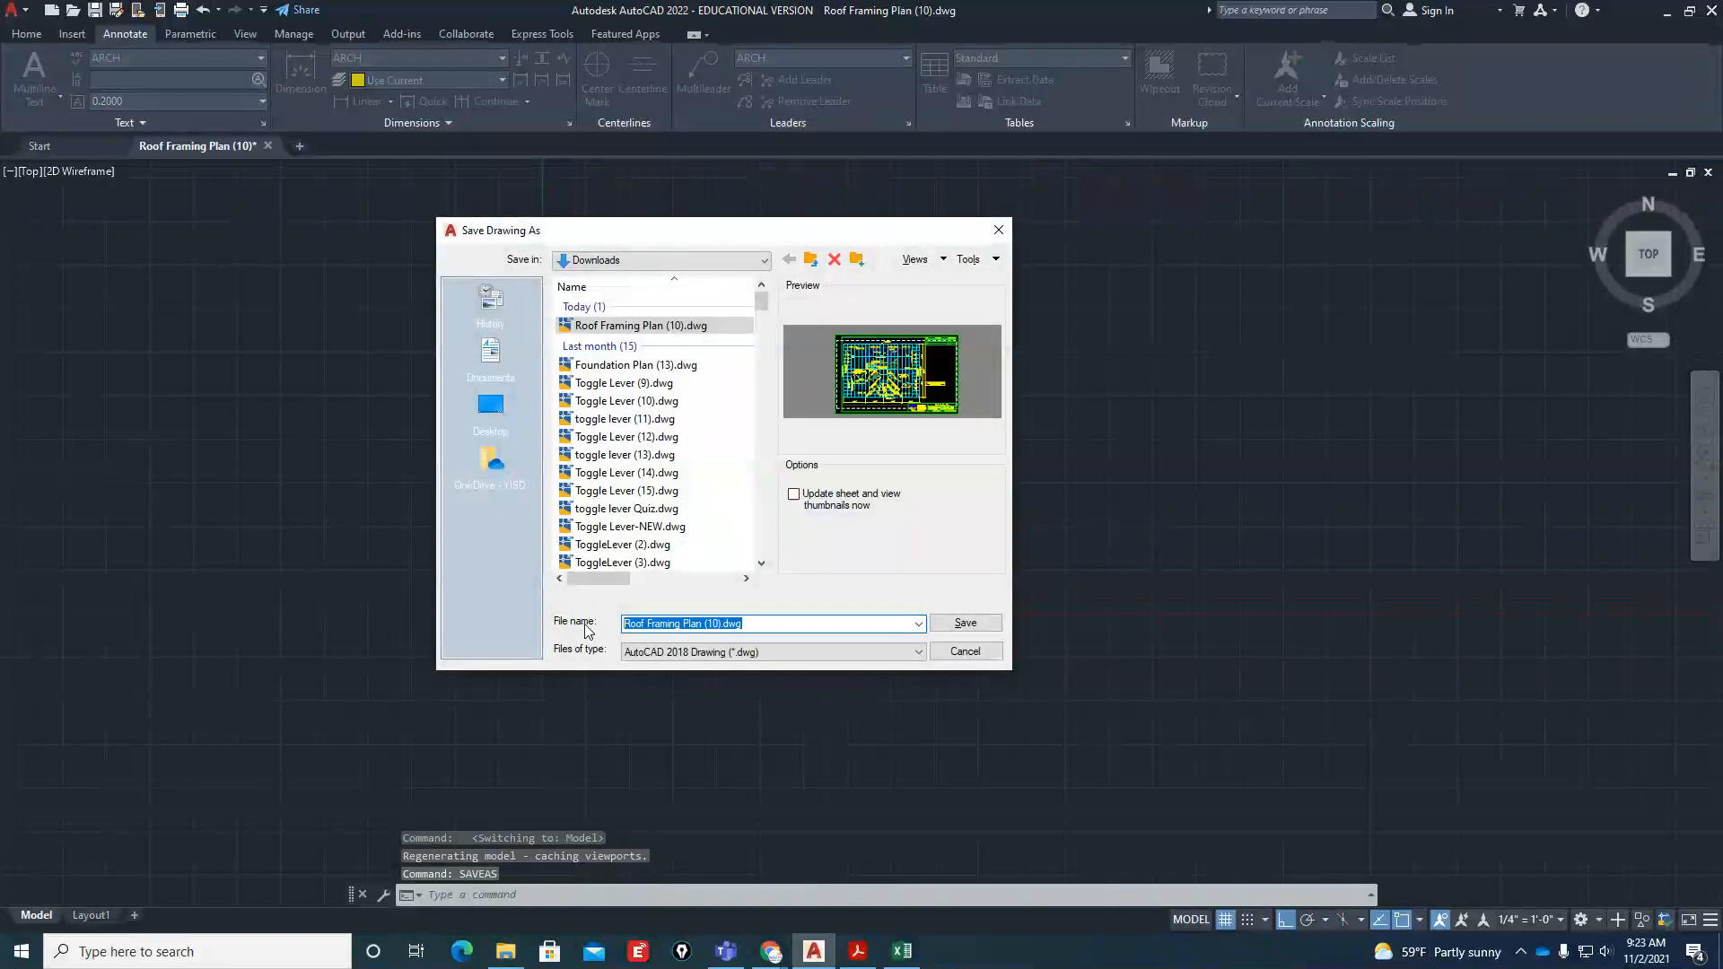
pyautogui.write('Building El')
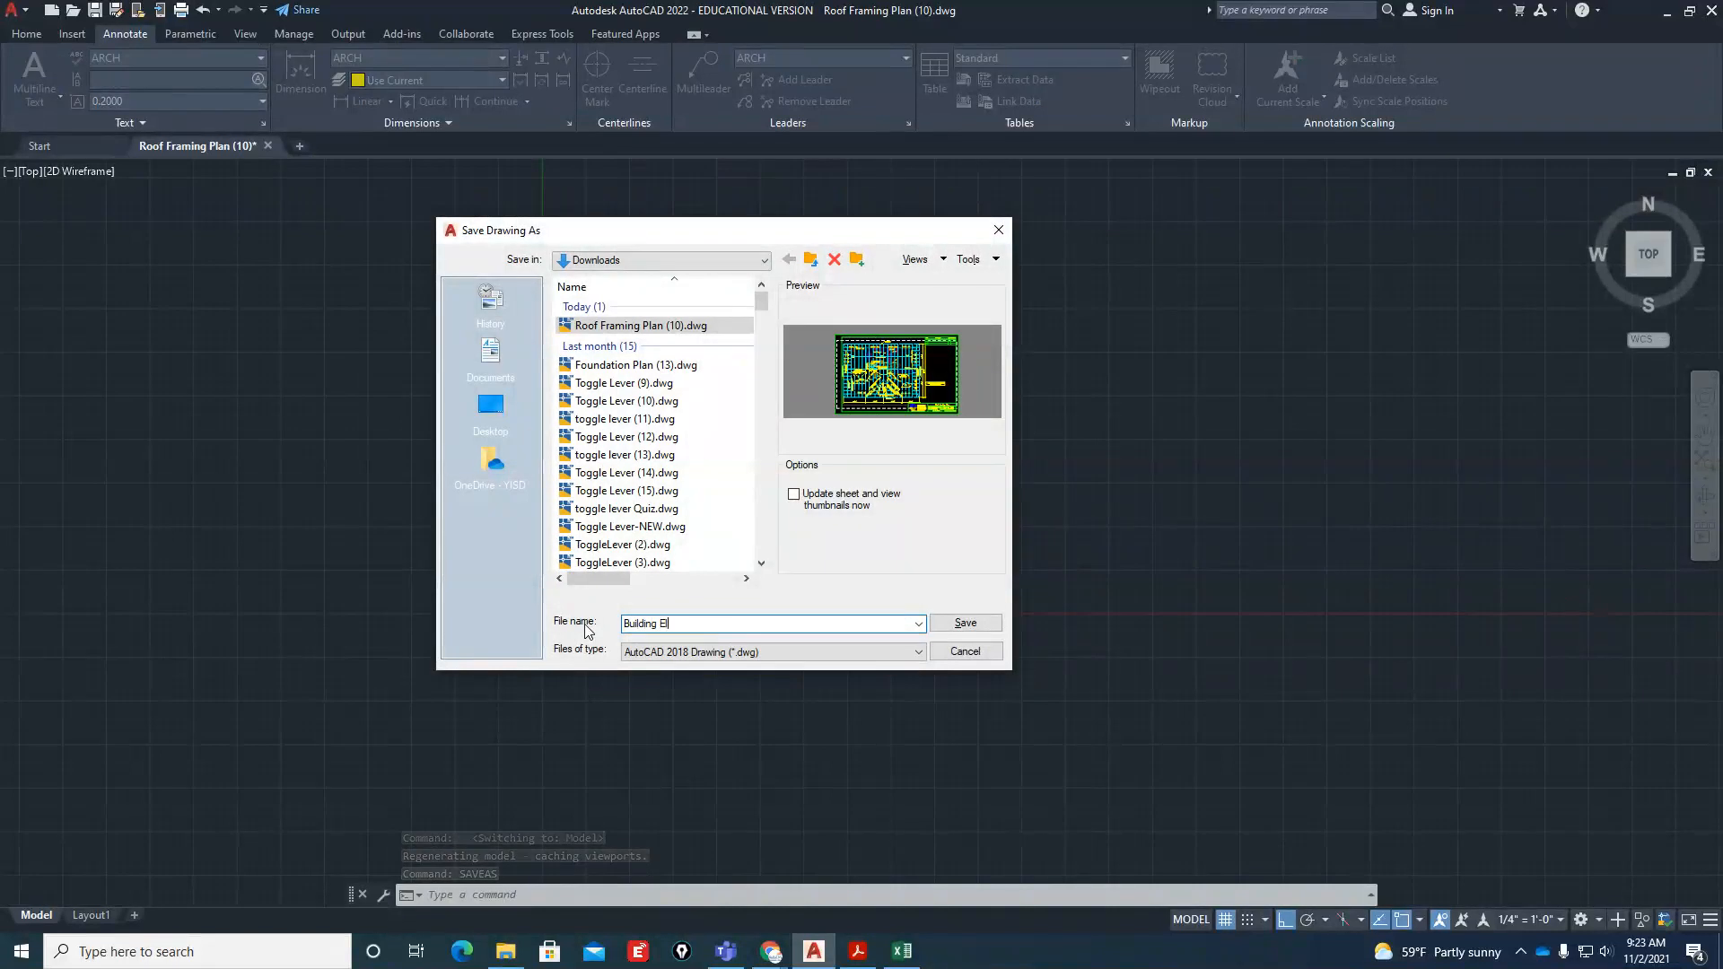
pyautogui.write('evations')
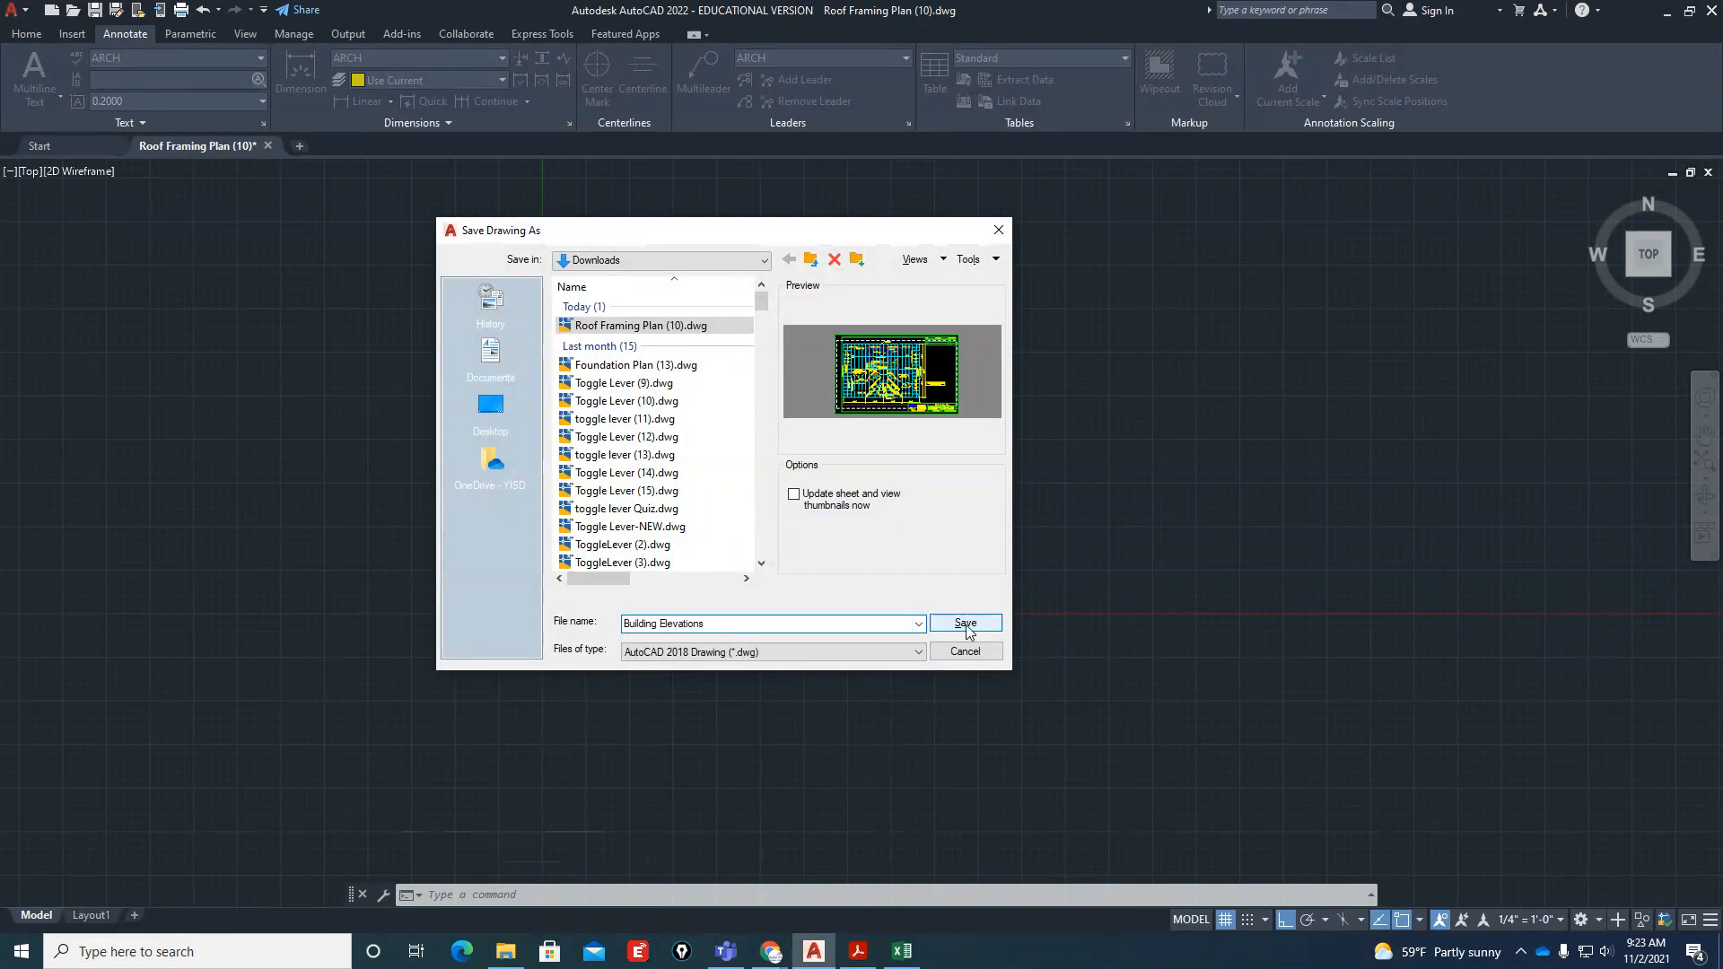
pyautogui.click(965, 624)
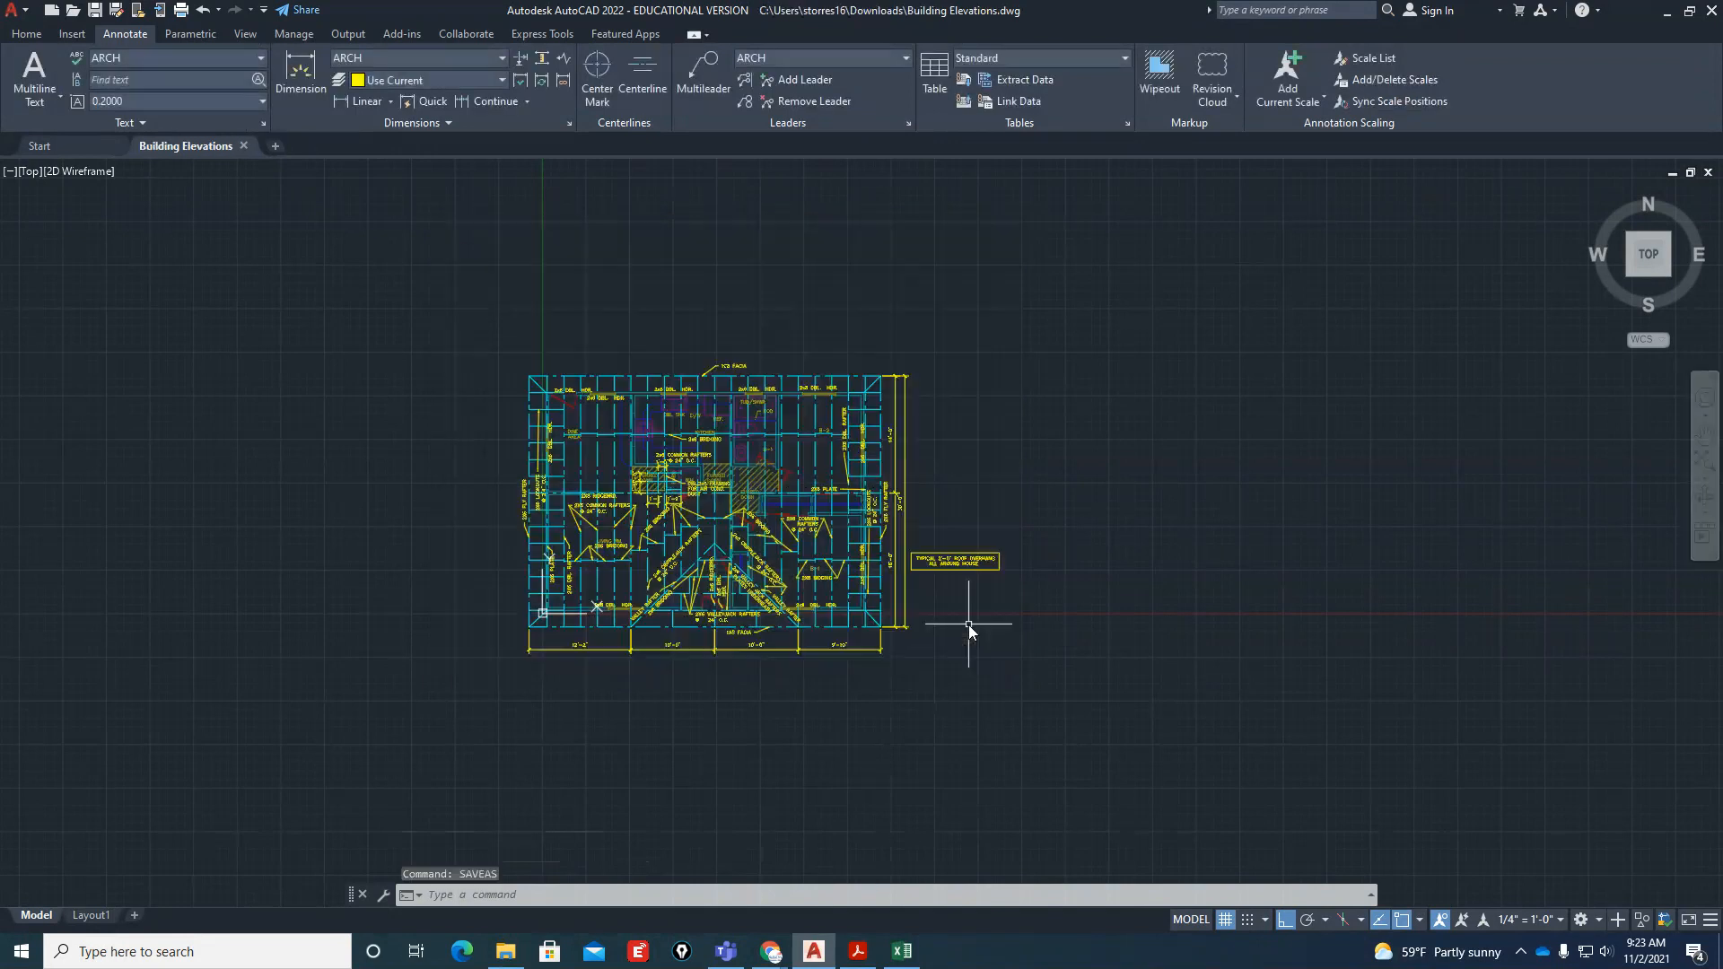
# Open the Layer Properties Manager and move it aside in the drawing area
pyautogui.scroll(-3, 1088, 396)
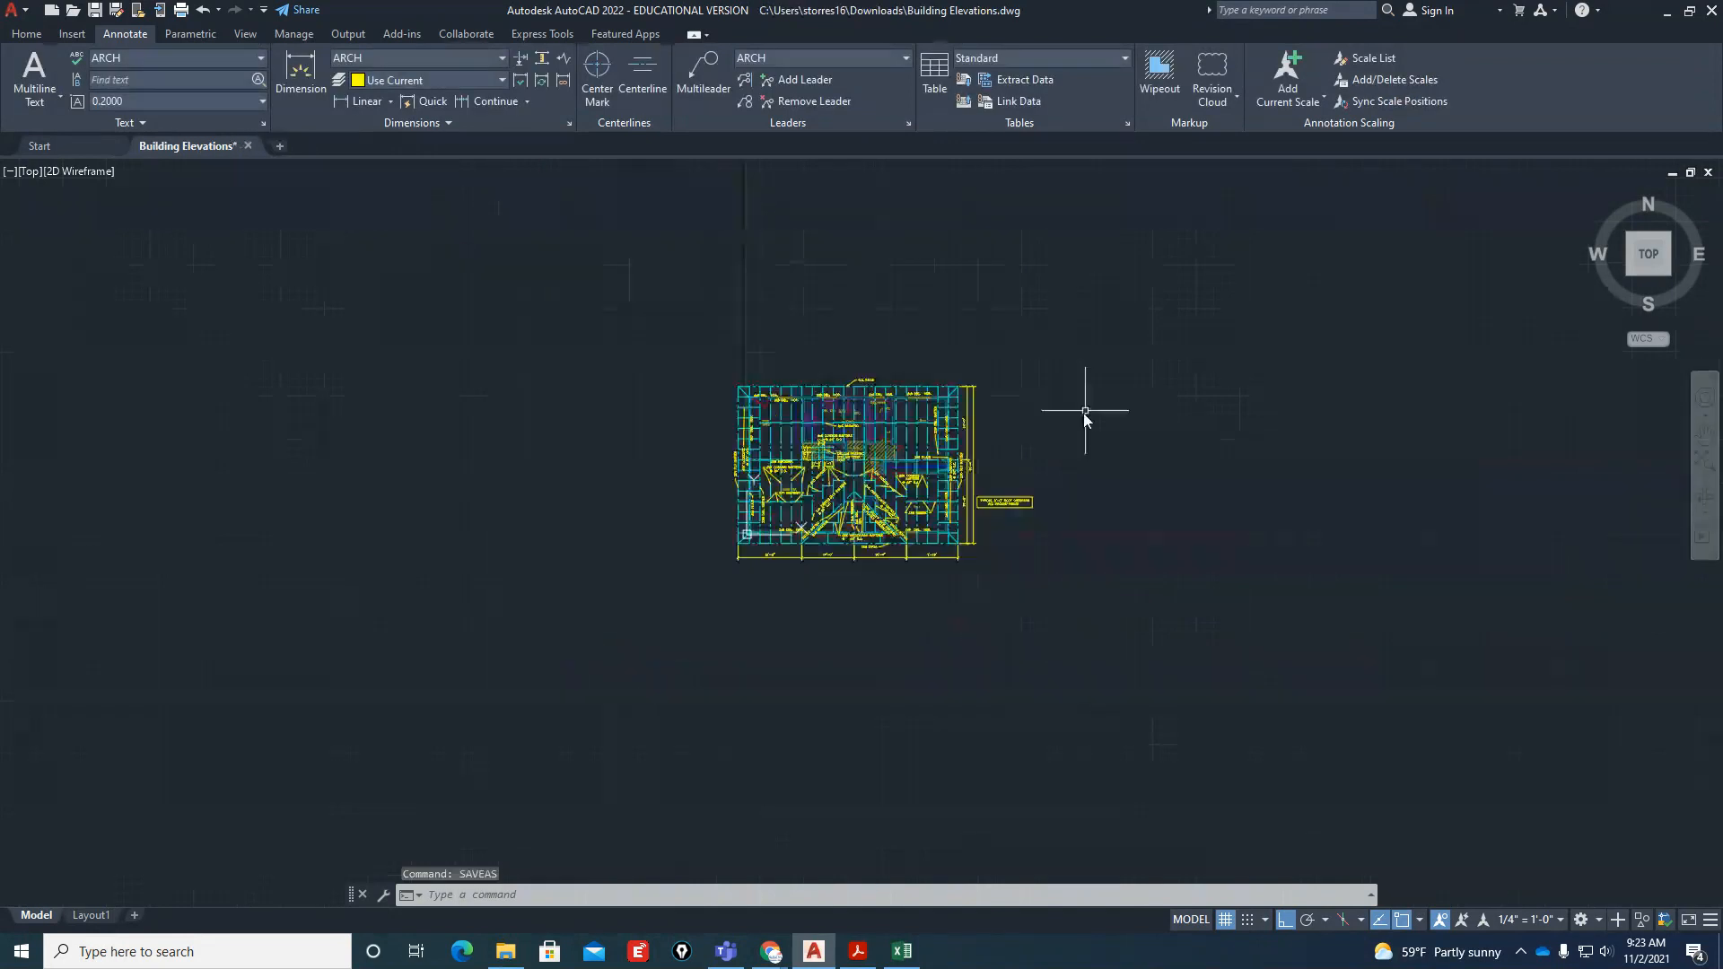
pyautogui.scroll(3, 985, 569)
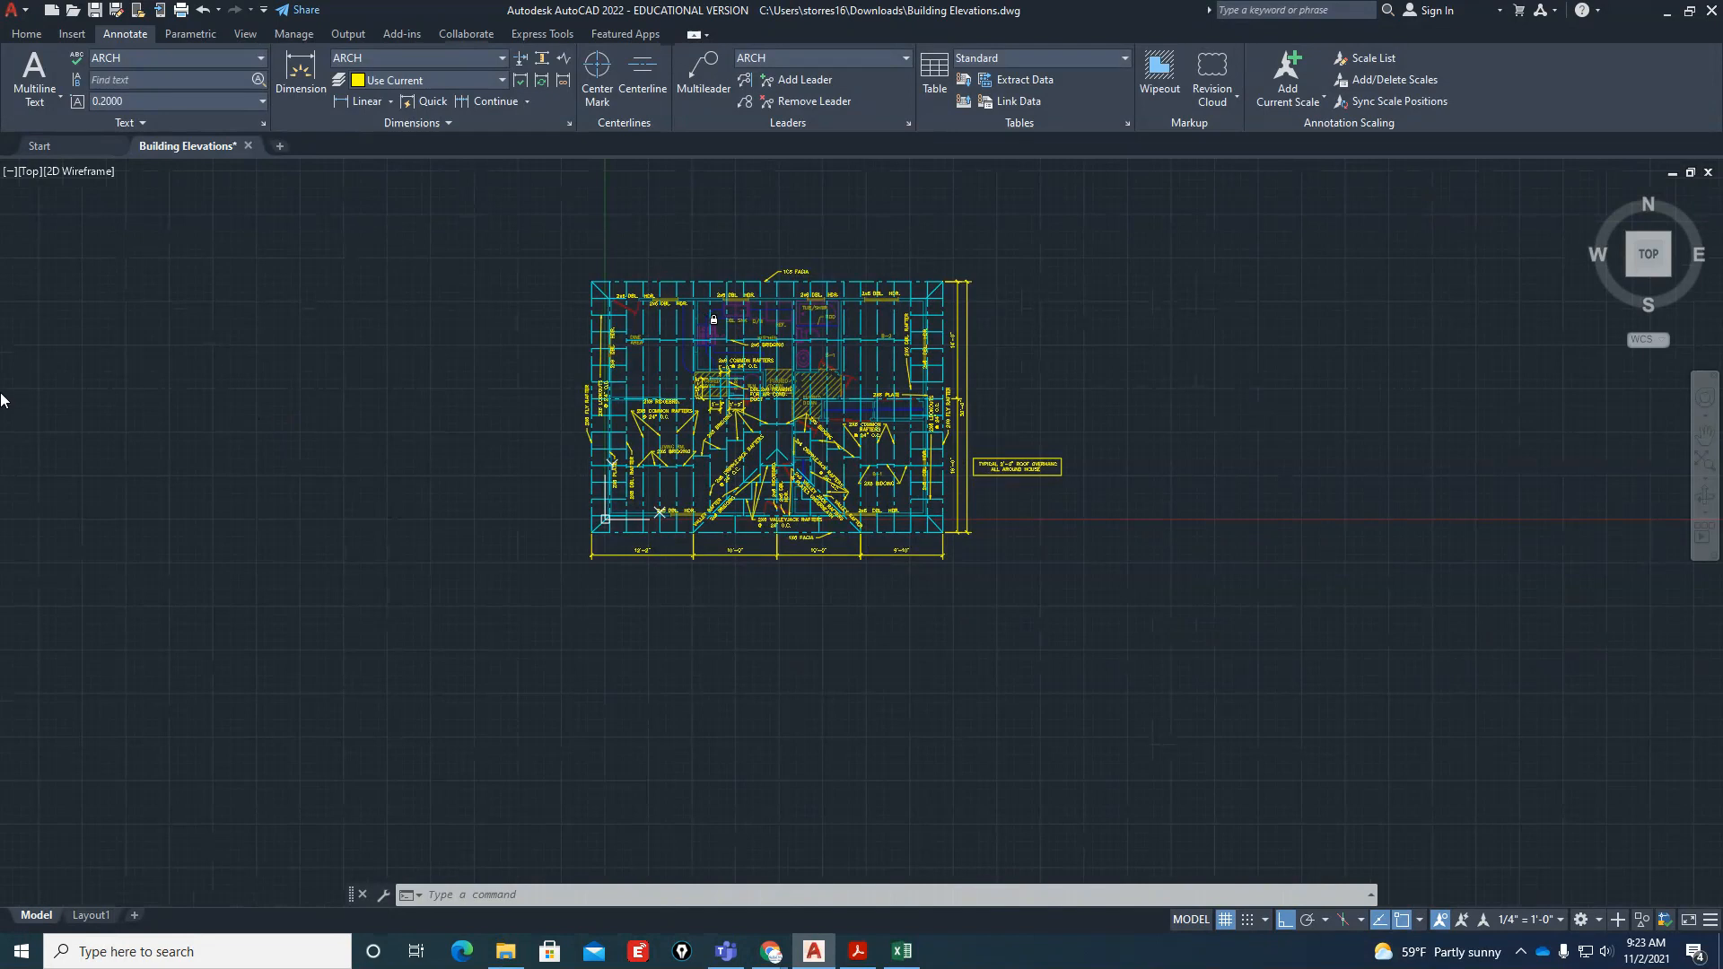
pyautogui.write('la')
pyautogui.press('Return')
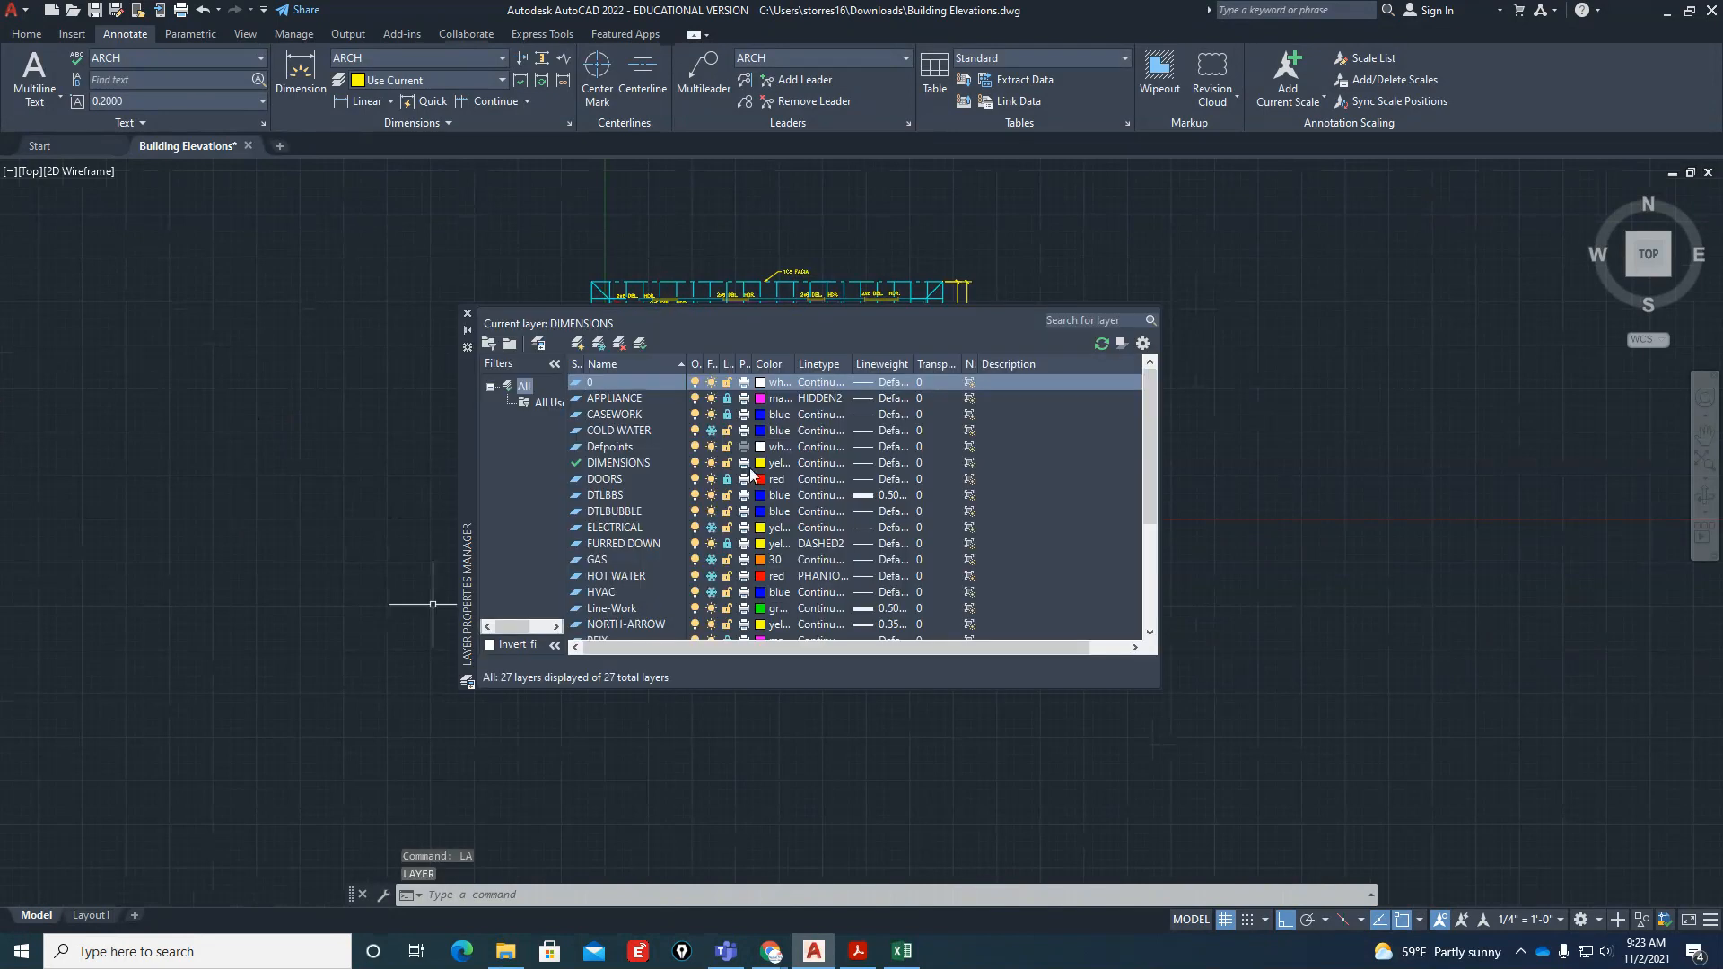
pyautogui.moveTo(1150, 439); pyautogui.dragTo(1156, 476)
pyautogui.moveTo(472, 439); pyautogui.dragTo(262, 346)
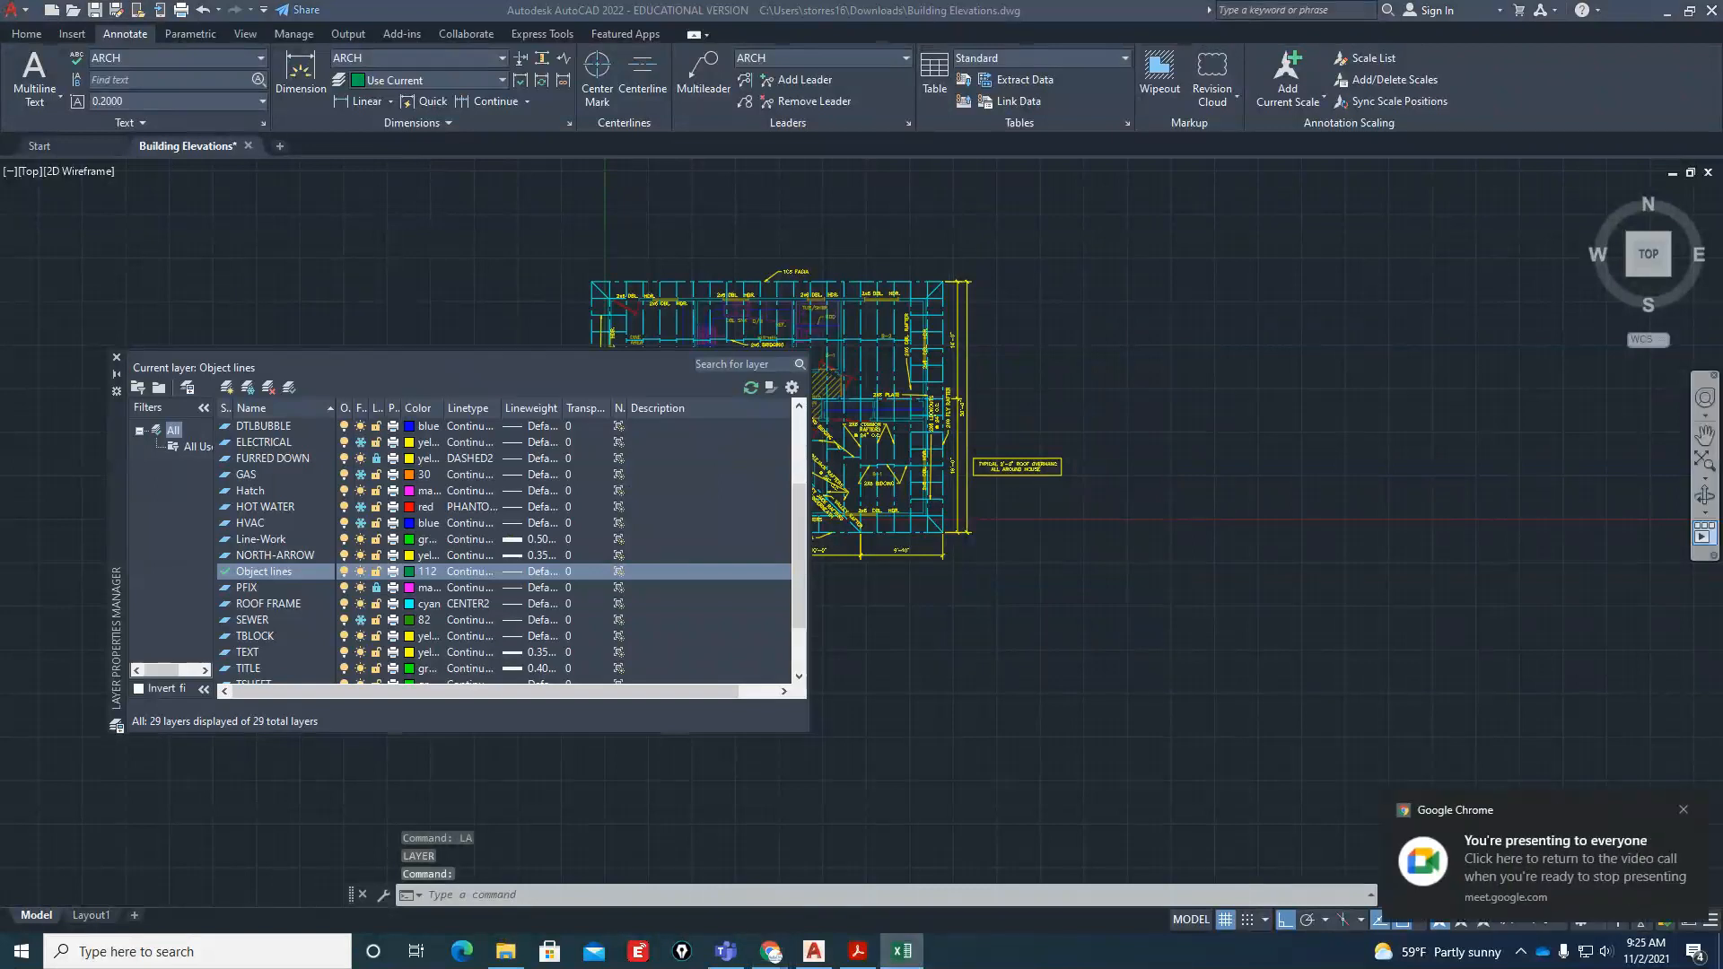
# Review the Object Lines, Hatch and Dimensions rows in the ARCH Layer Names.xlsx spreadsheet in Excel
pyautogui.moveTo(1721, 130); pyautogui.dragTo(1055, 130)
pyautogui.scroll(4, 1011, 515)
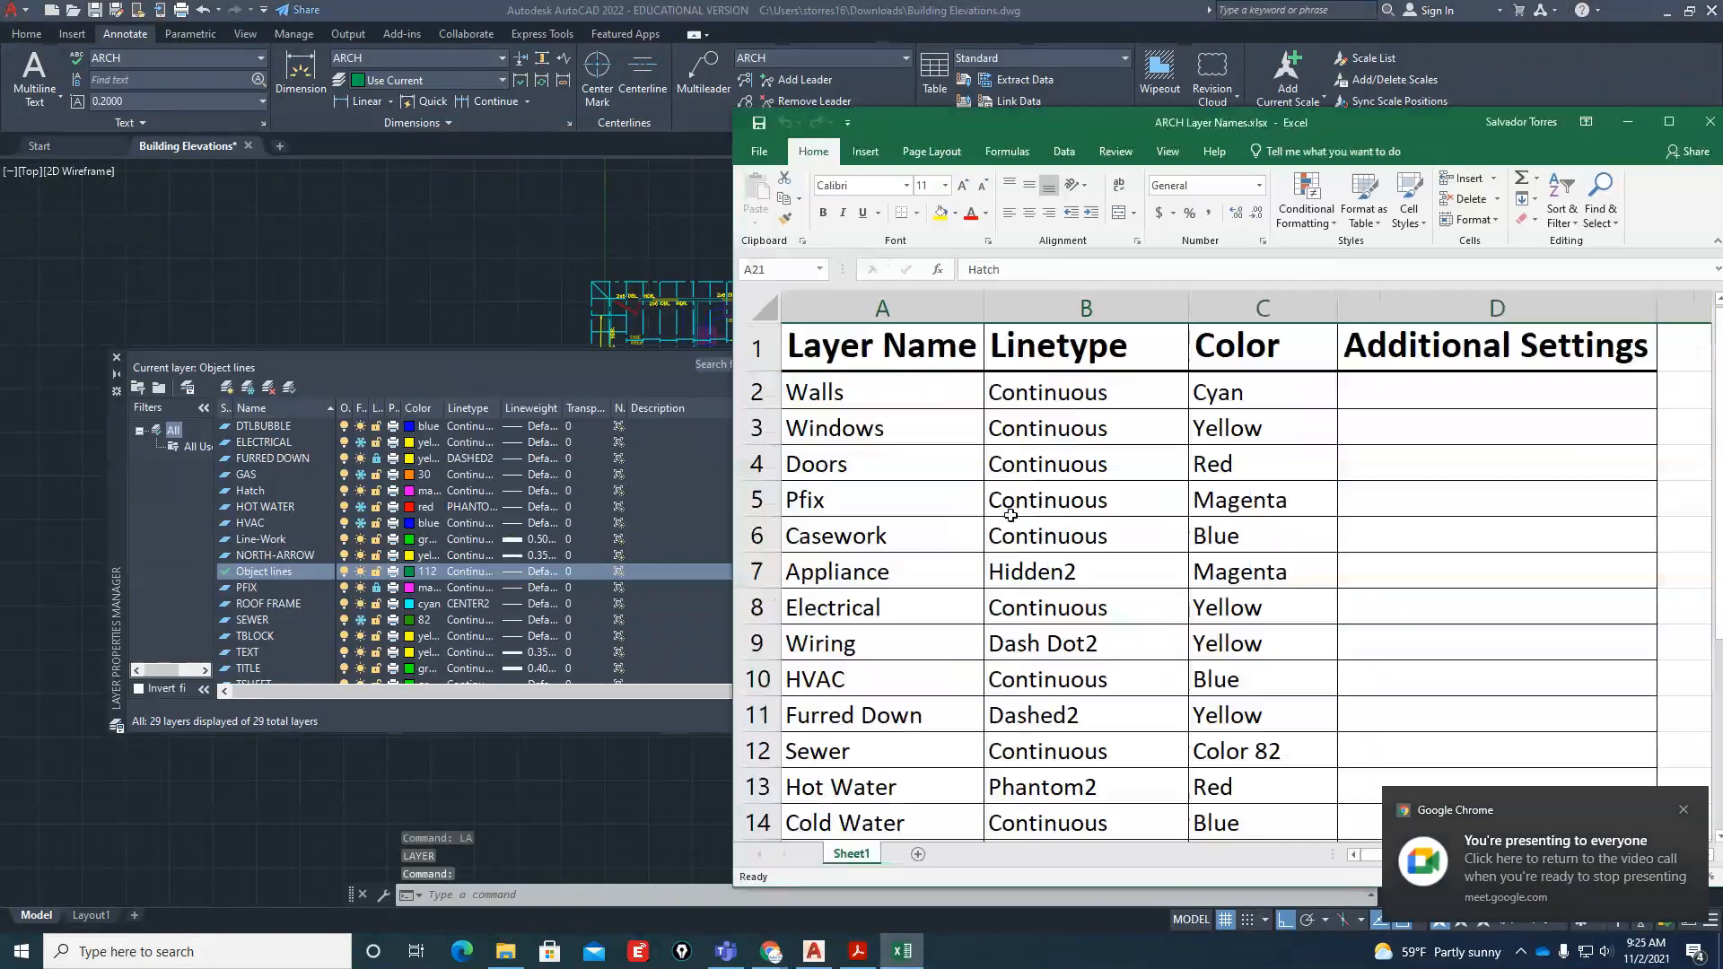
pyautogui.scroll(-4, 961, 513)
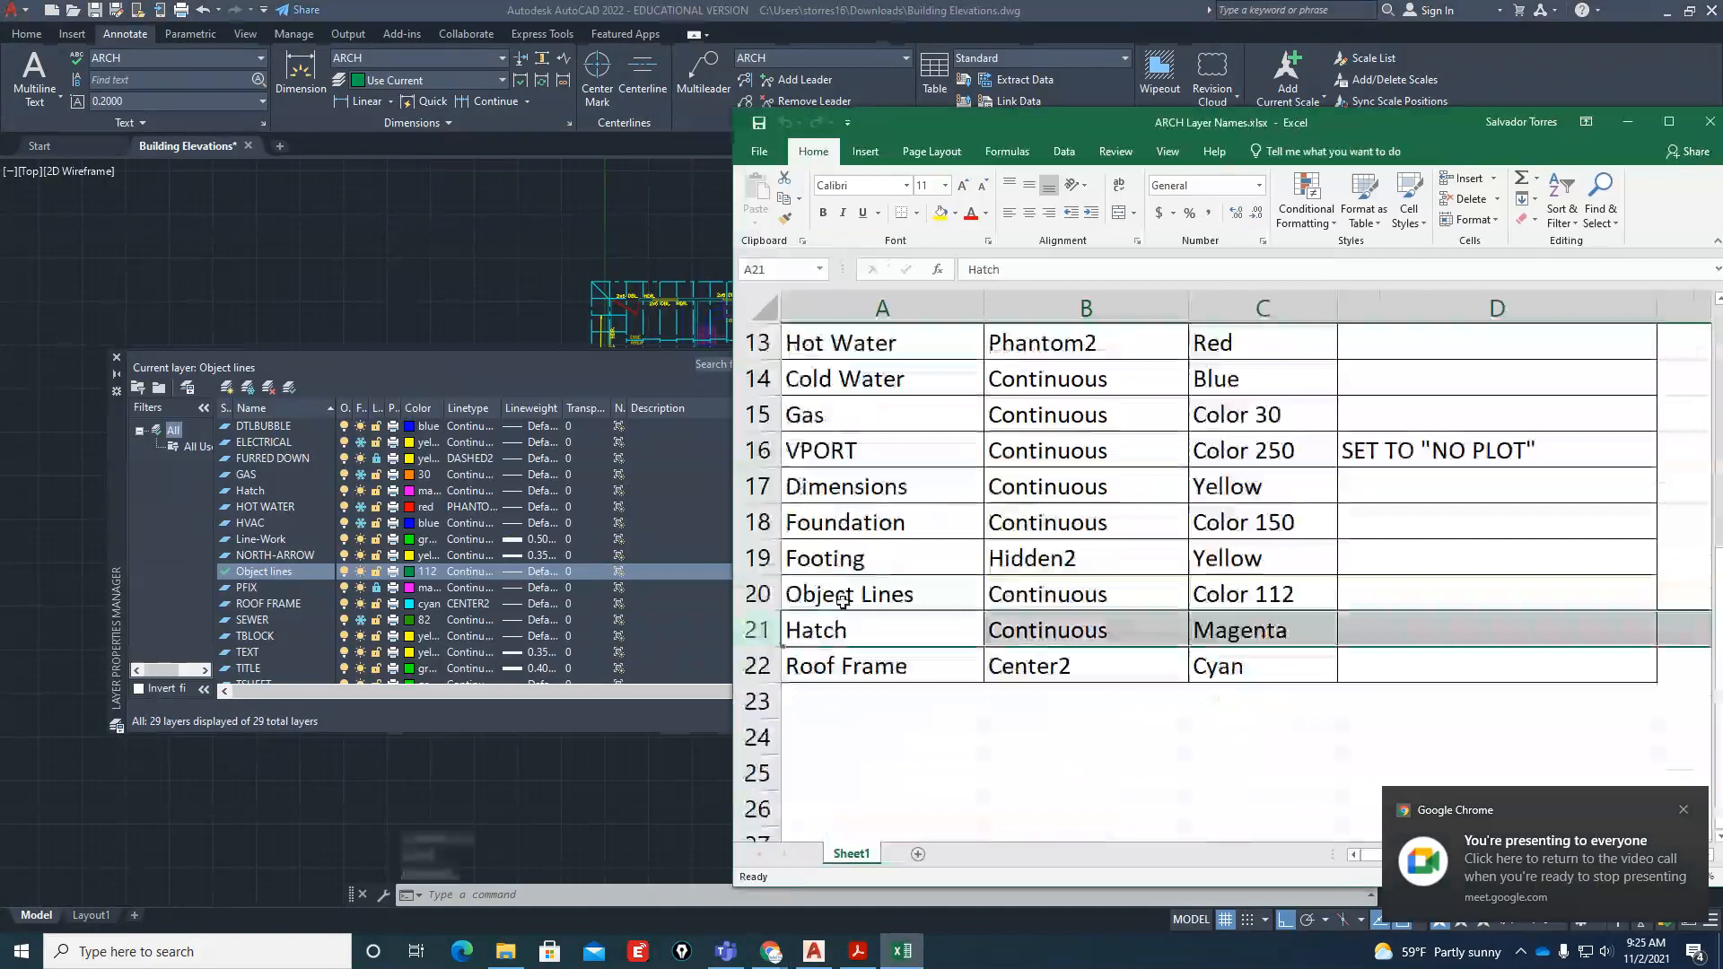
pyautogui.click(759, 595)
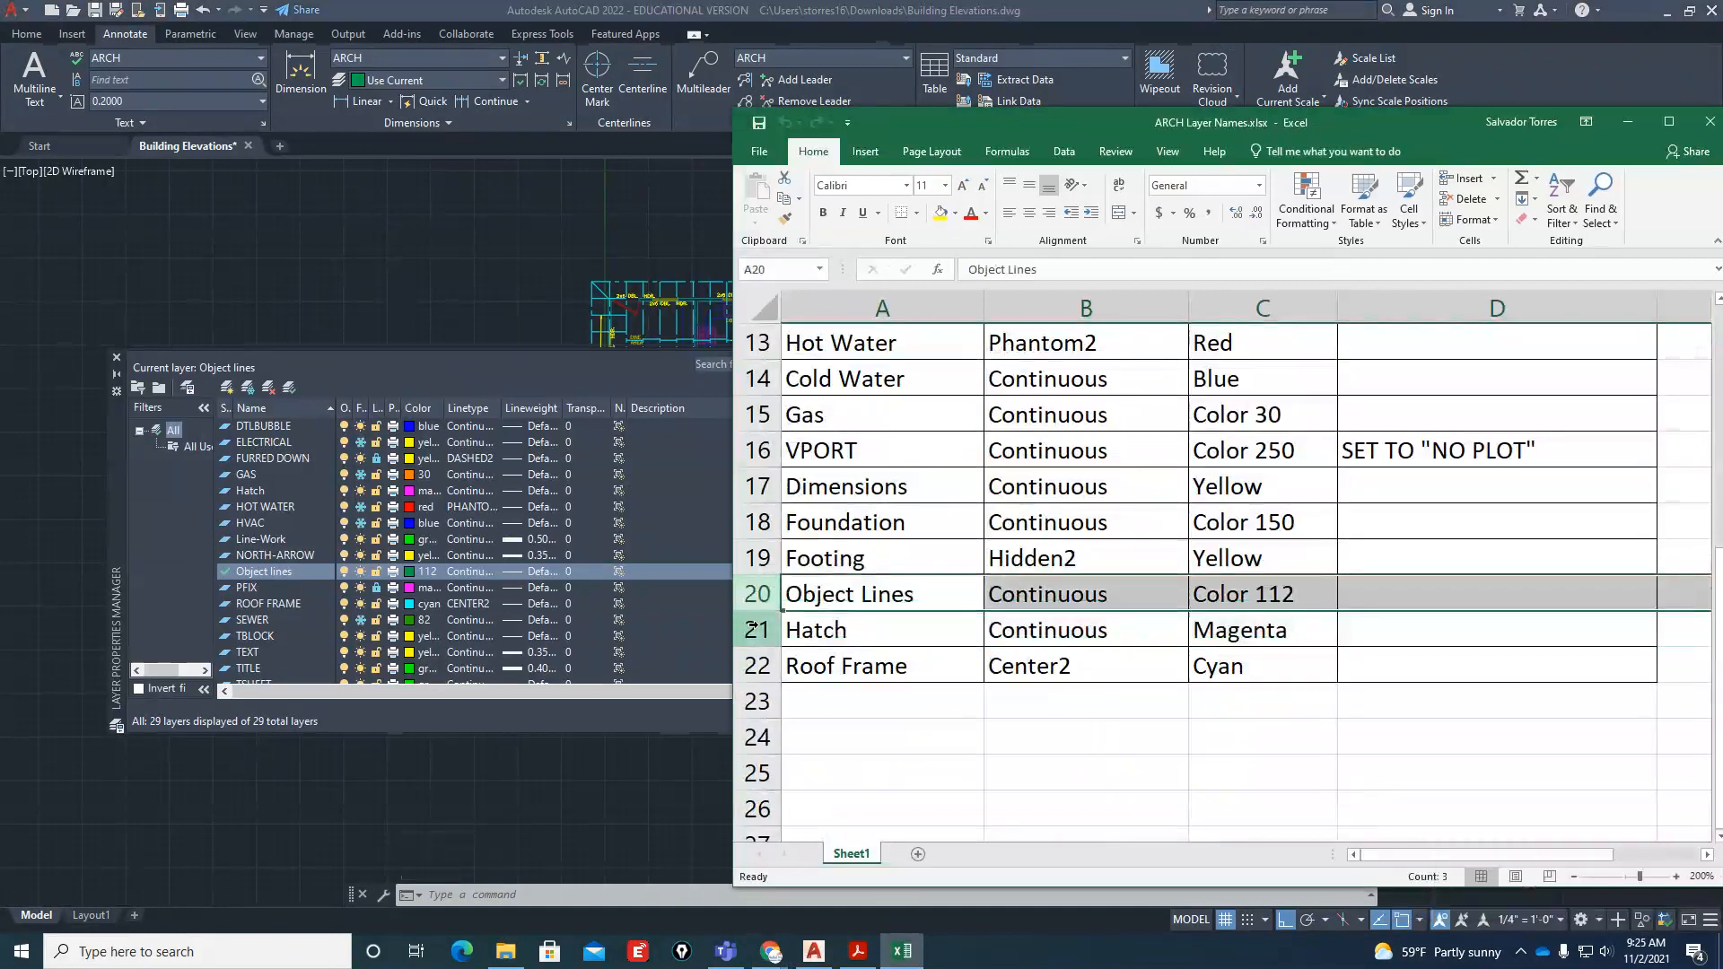
pyautogui.click(756, 630)
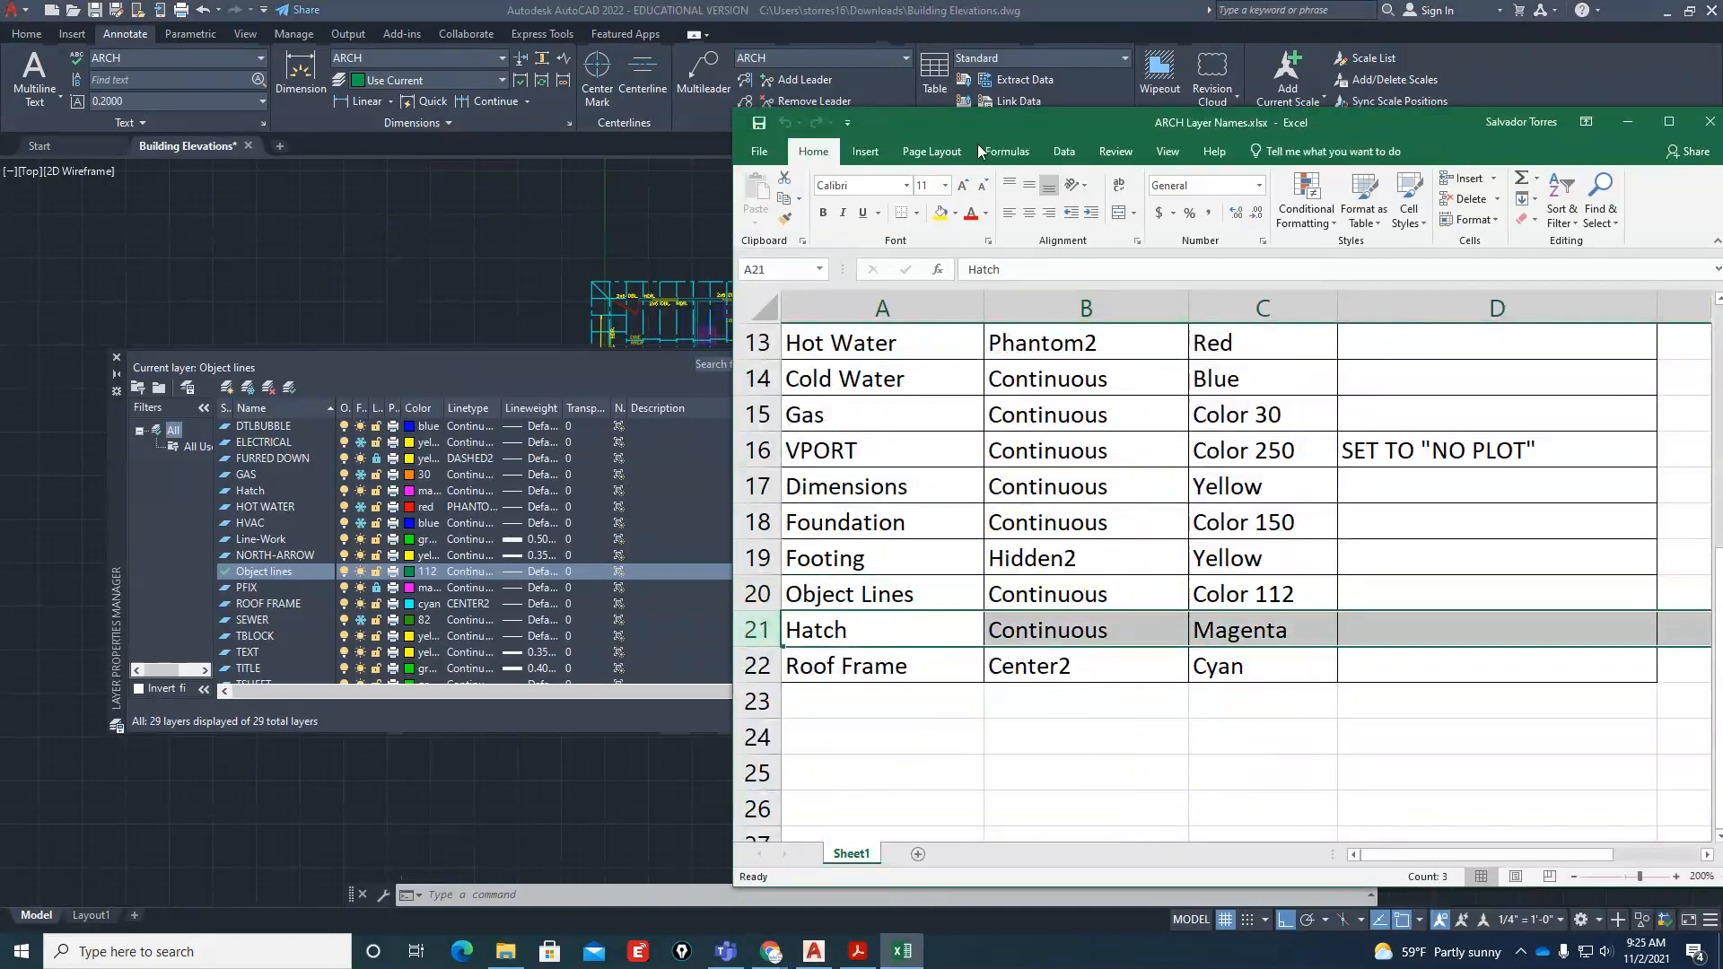
pyautogui.click(756, 485)
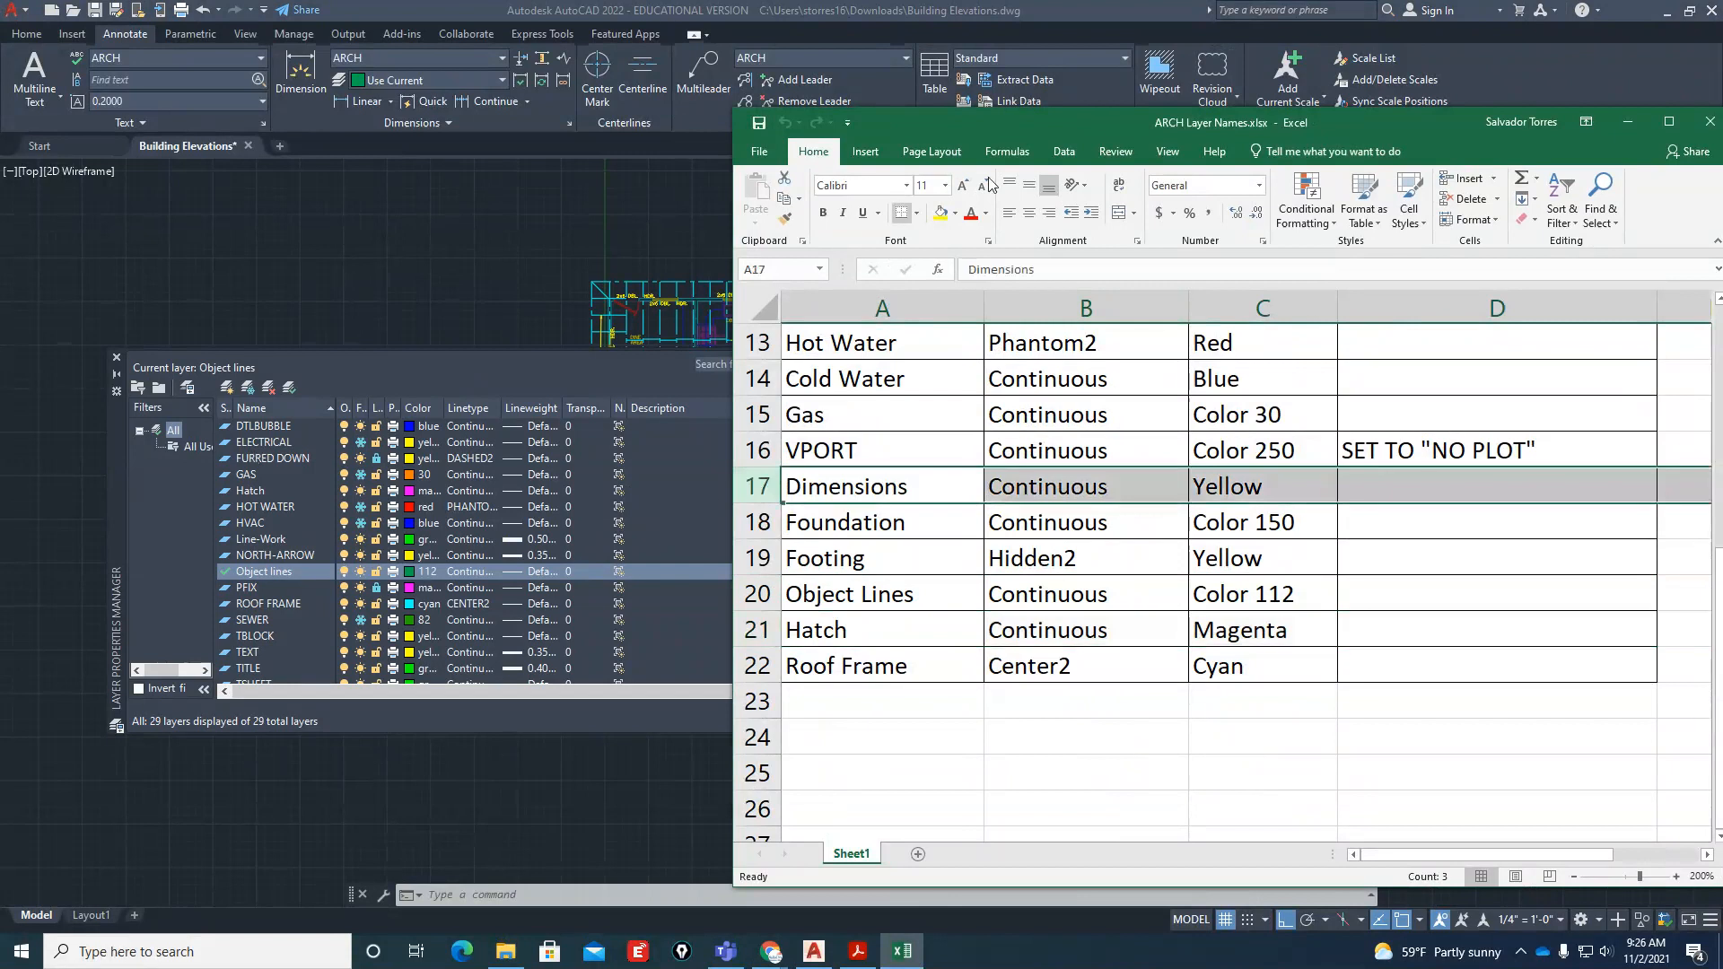
pyautogui.moveTo(966, 130); pyautogui.dragTo(1121, 133)
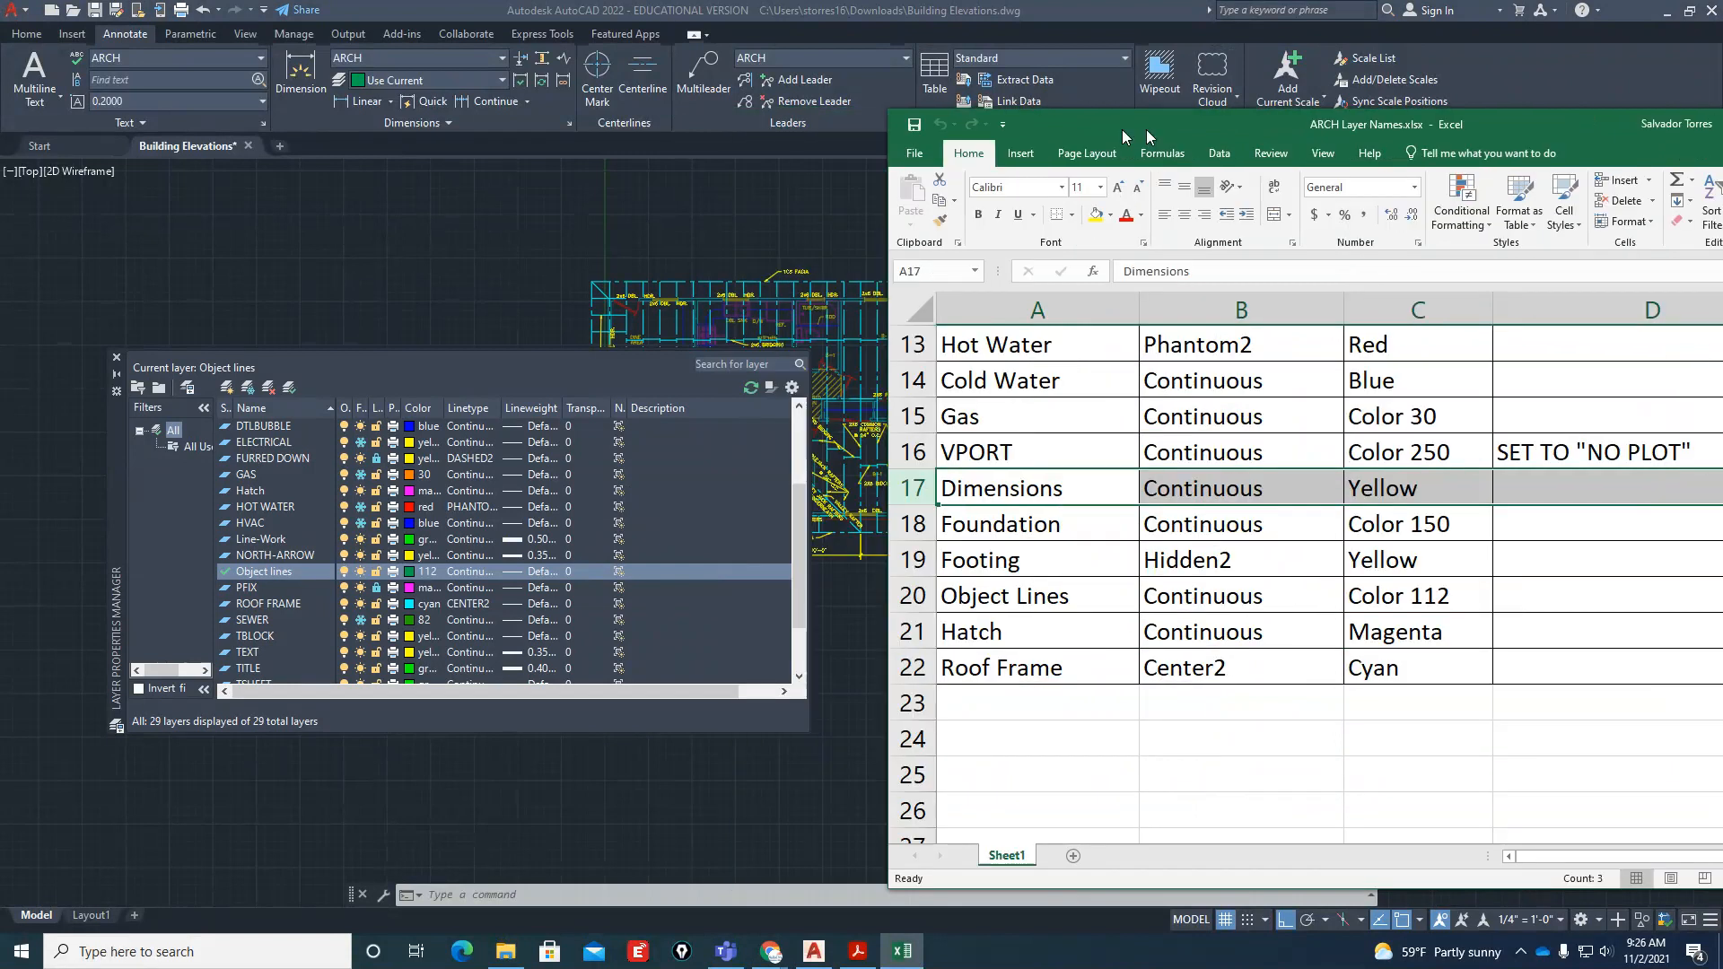
# Return to the Building Elevations drawing in AutoCAD and close the Layer Properties Manager
pyautogui.hotkey('alt', 'Tab')
pyautogui.scroll(1, 292, 545)
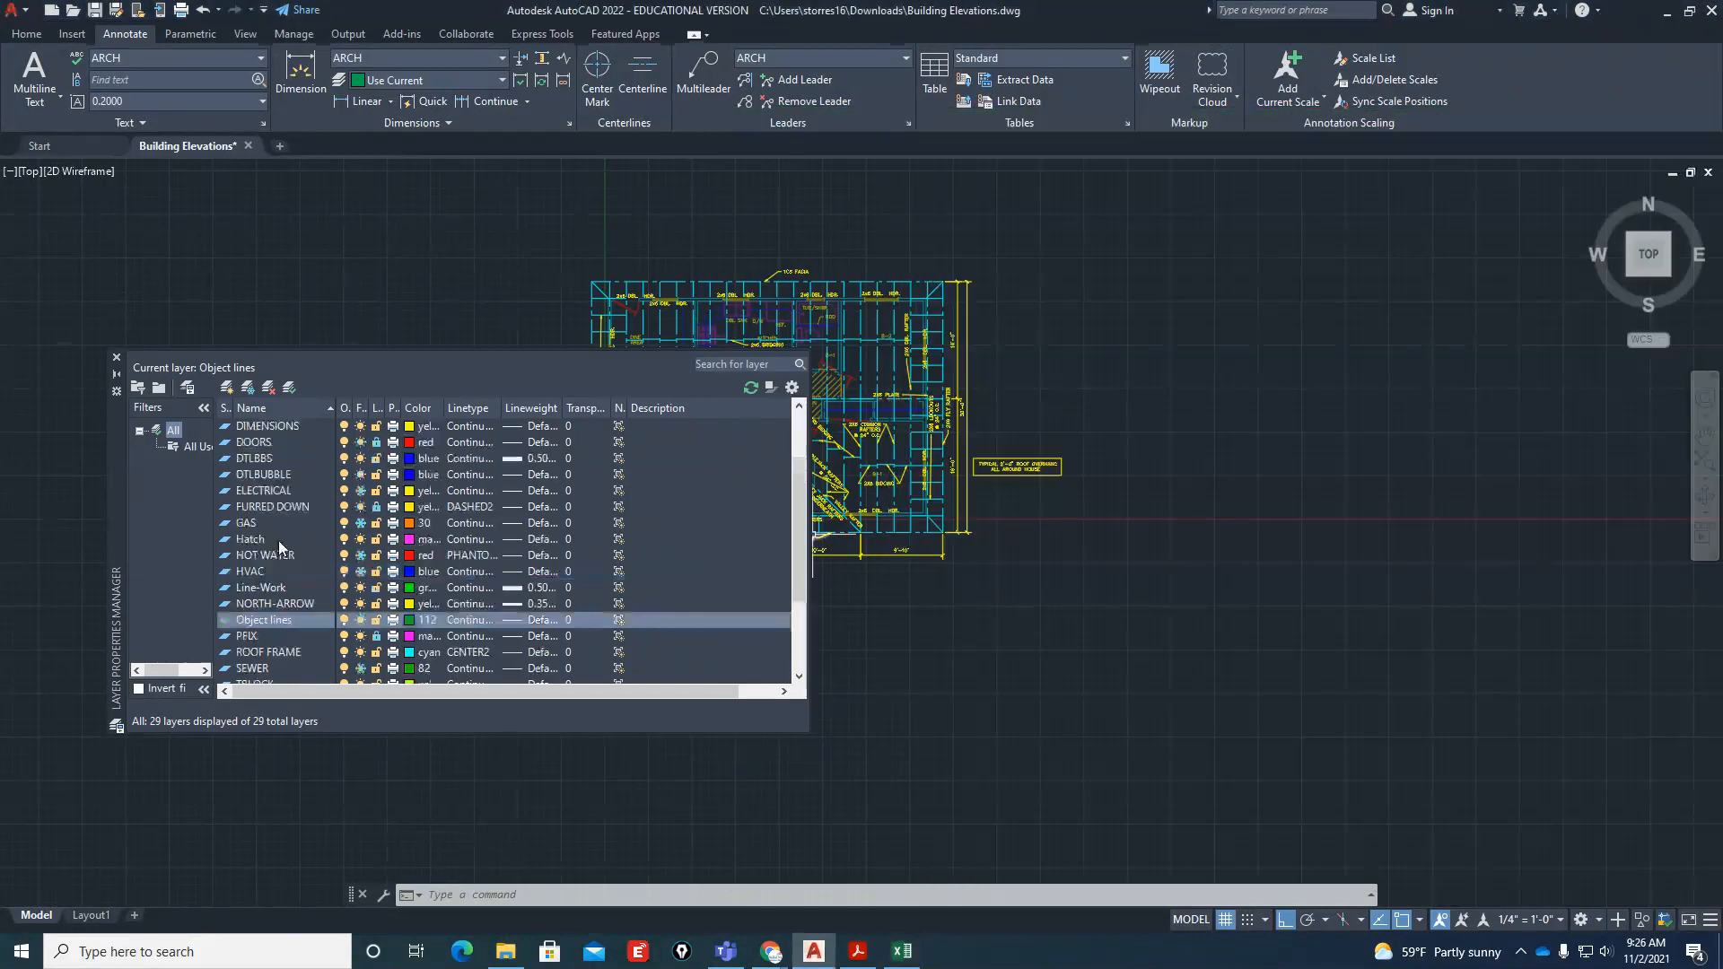
pyautogui.click(115, 357)
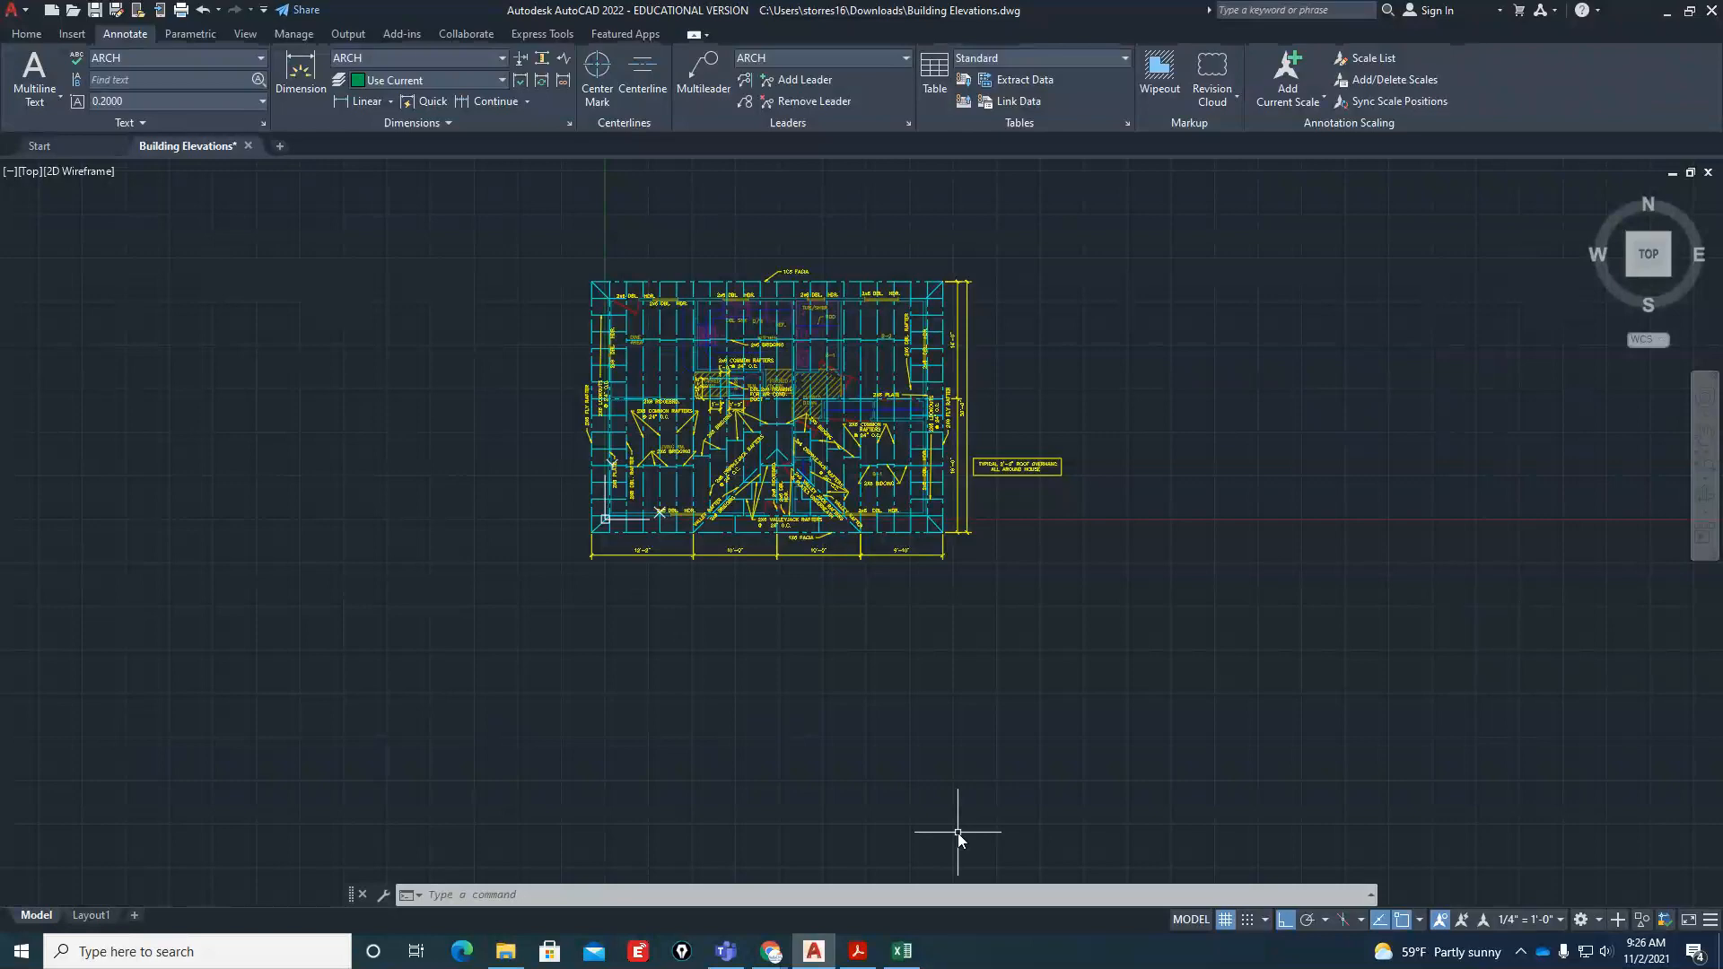
# Switch to Building-Elevations.pdf in Acrobat Reader, examine the four elevations, and return to the AutoCAD drawing
pyautogui.click(856, 951)
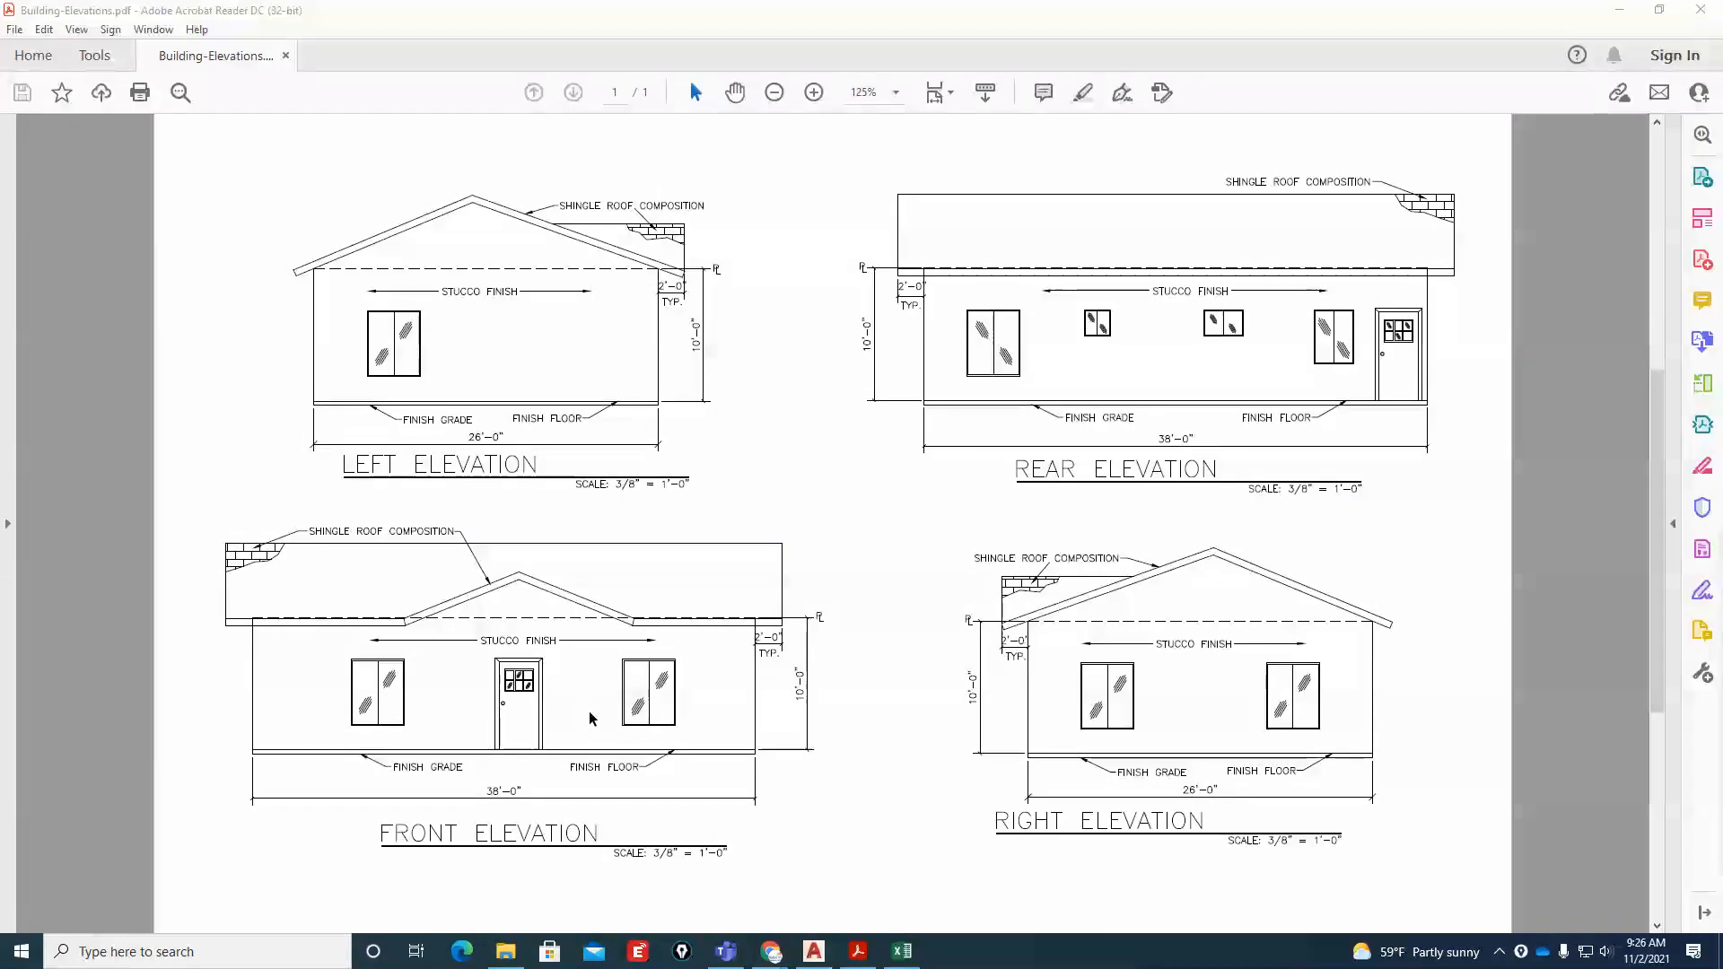
pyautogui.doubleClick(1295, 14)
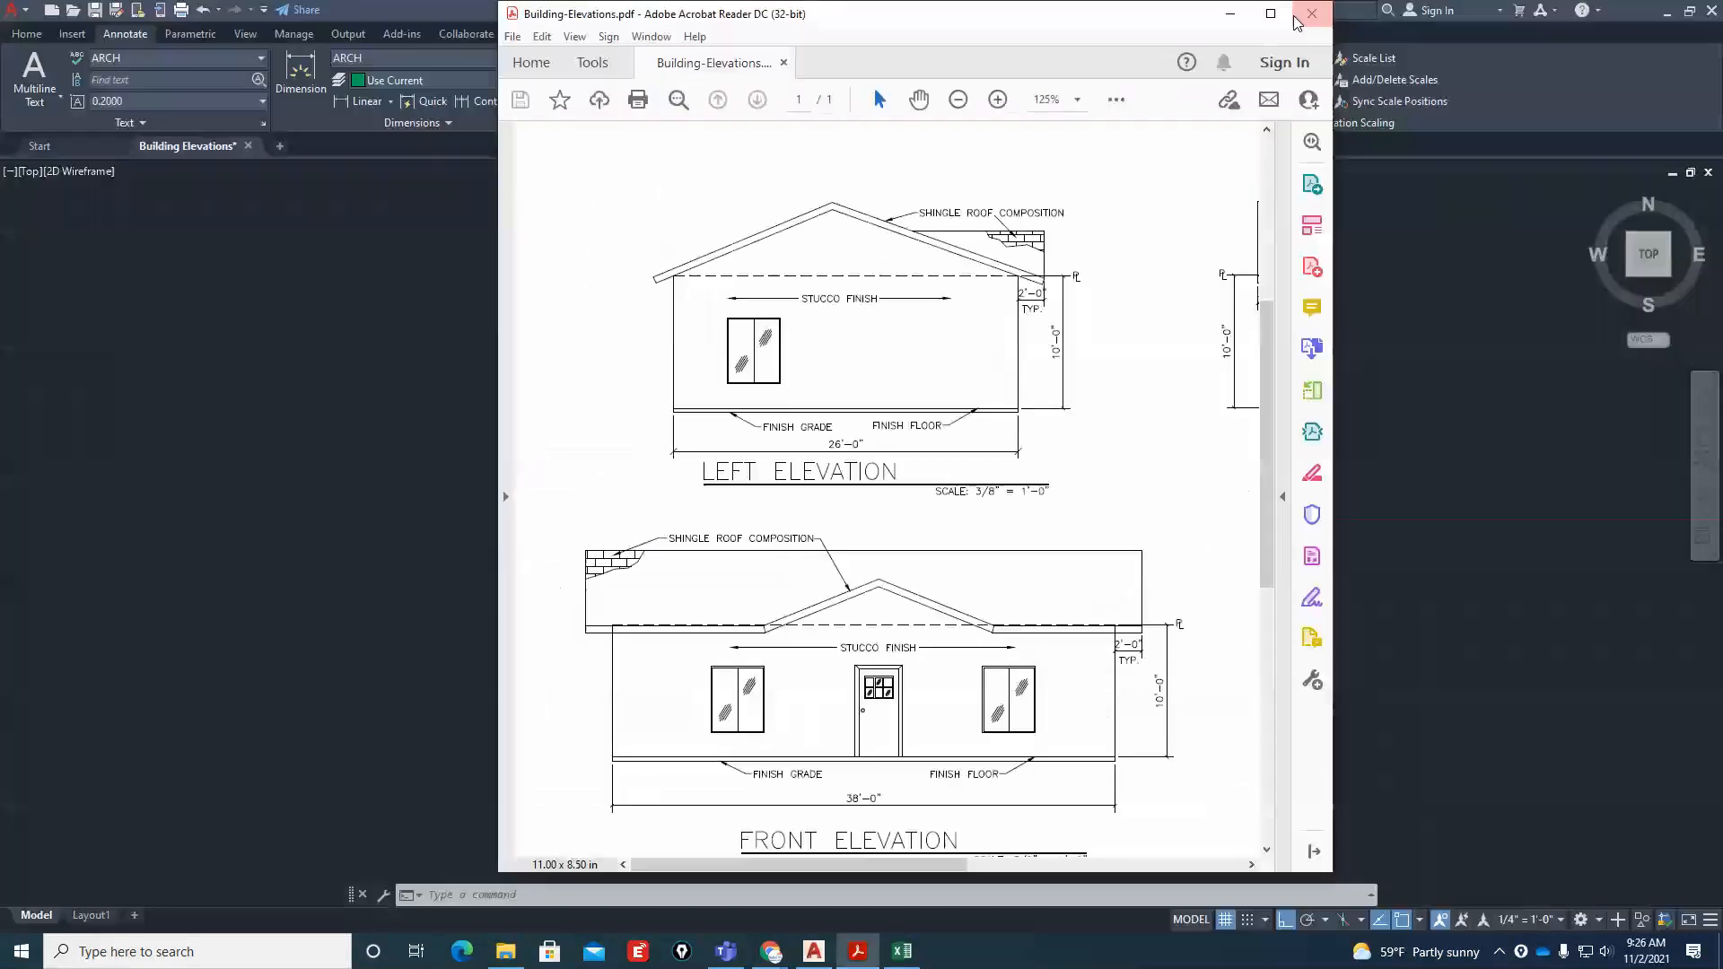
pyautogui.click(1297, 18)
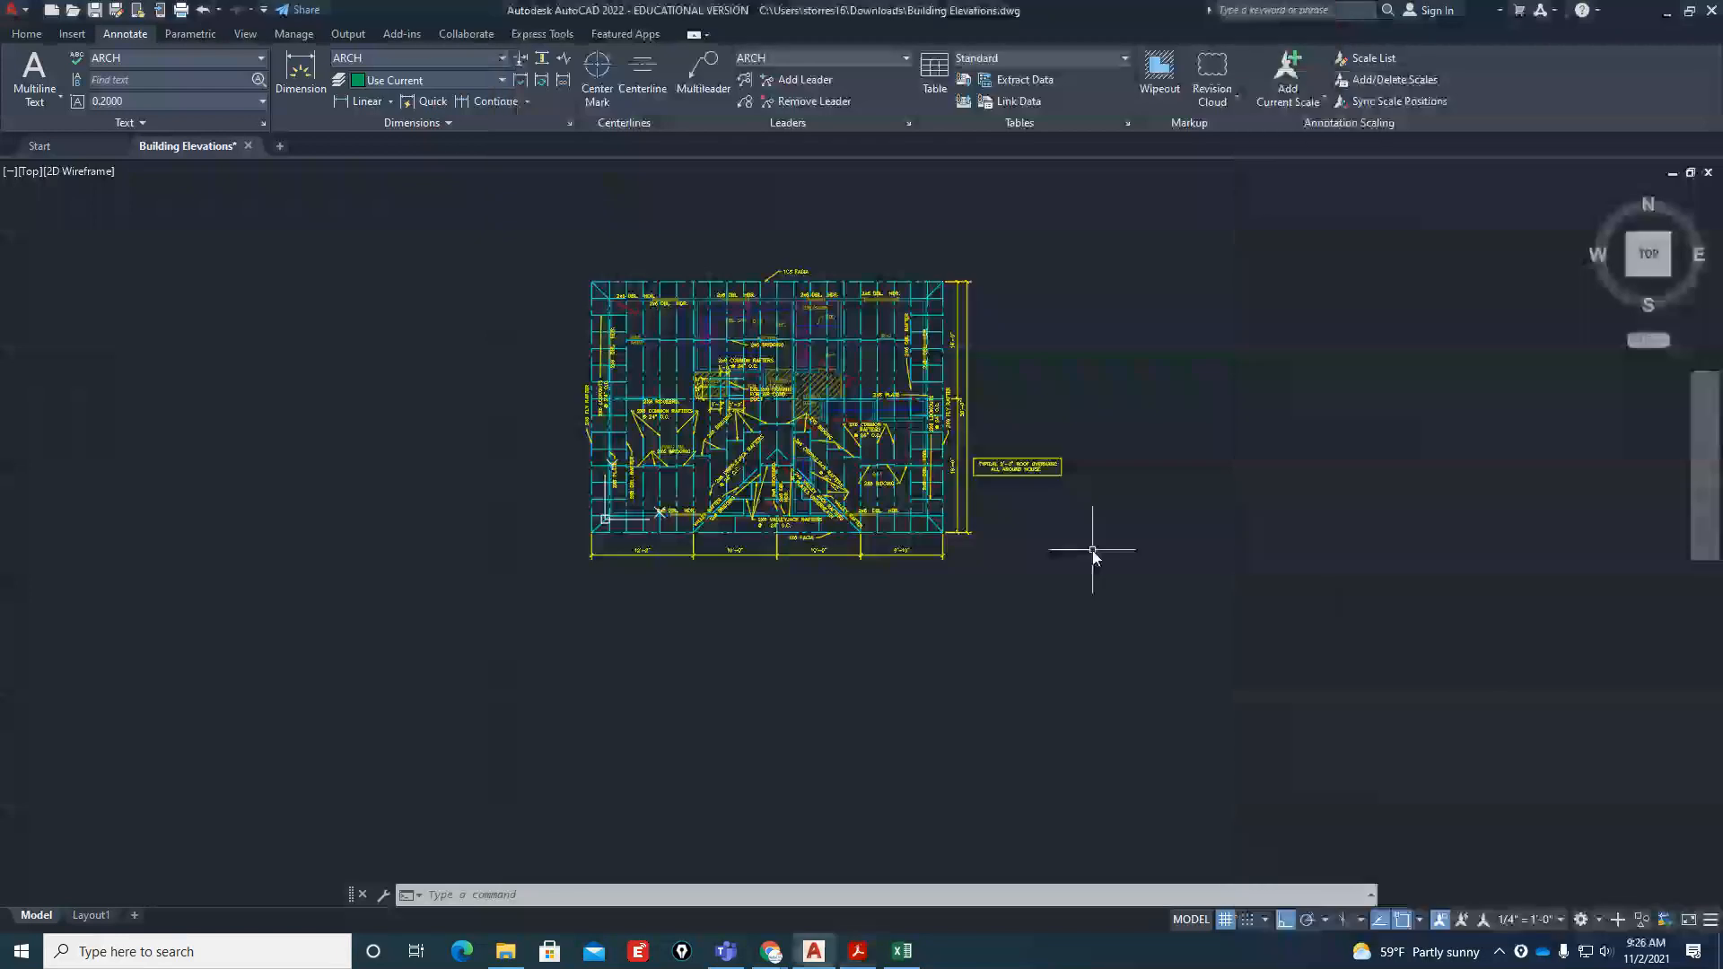
pyautogui.scroll(-3, 853, 595)
pyautogui.scroll(5, 826, 604)
pyautogui.scroll(-2, 630, 567)
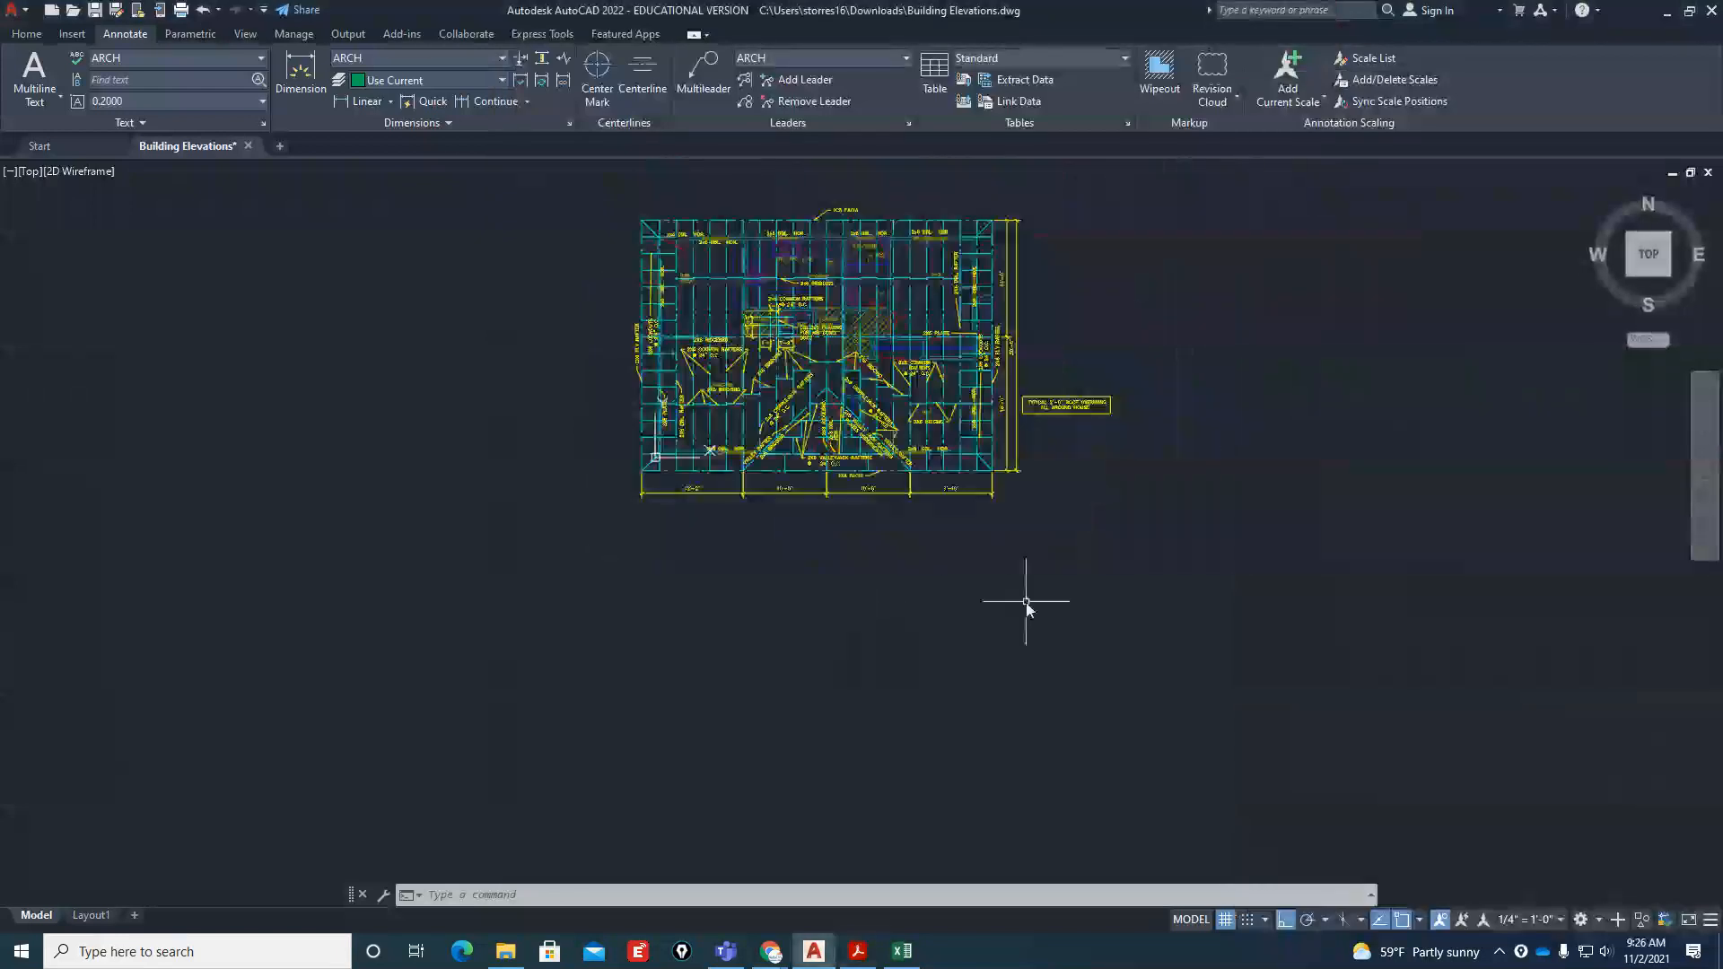
pyautogui.scroll(2, 1026, 597)
pyautogui.write('l')
pyautogui.press('Return')
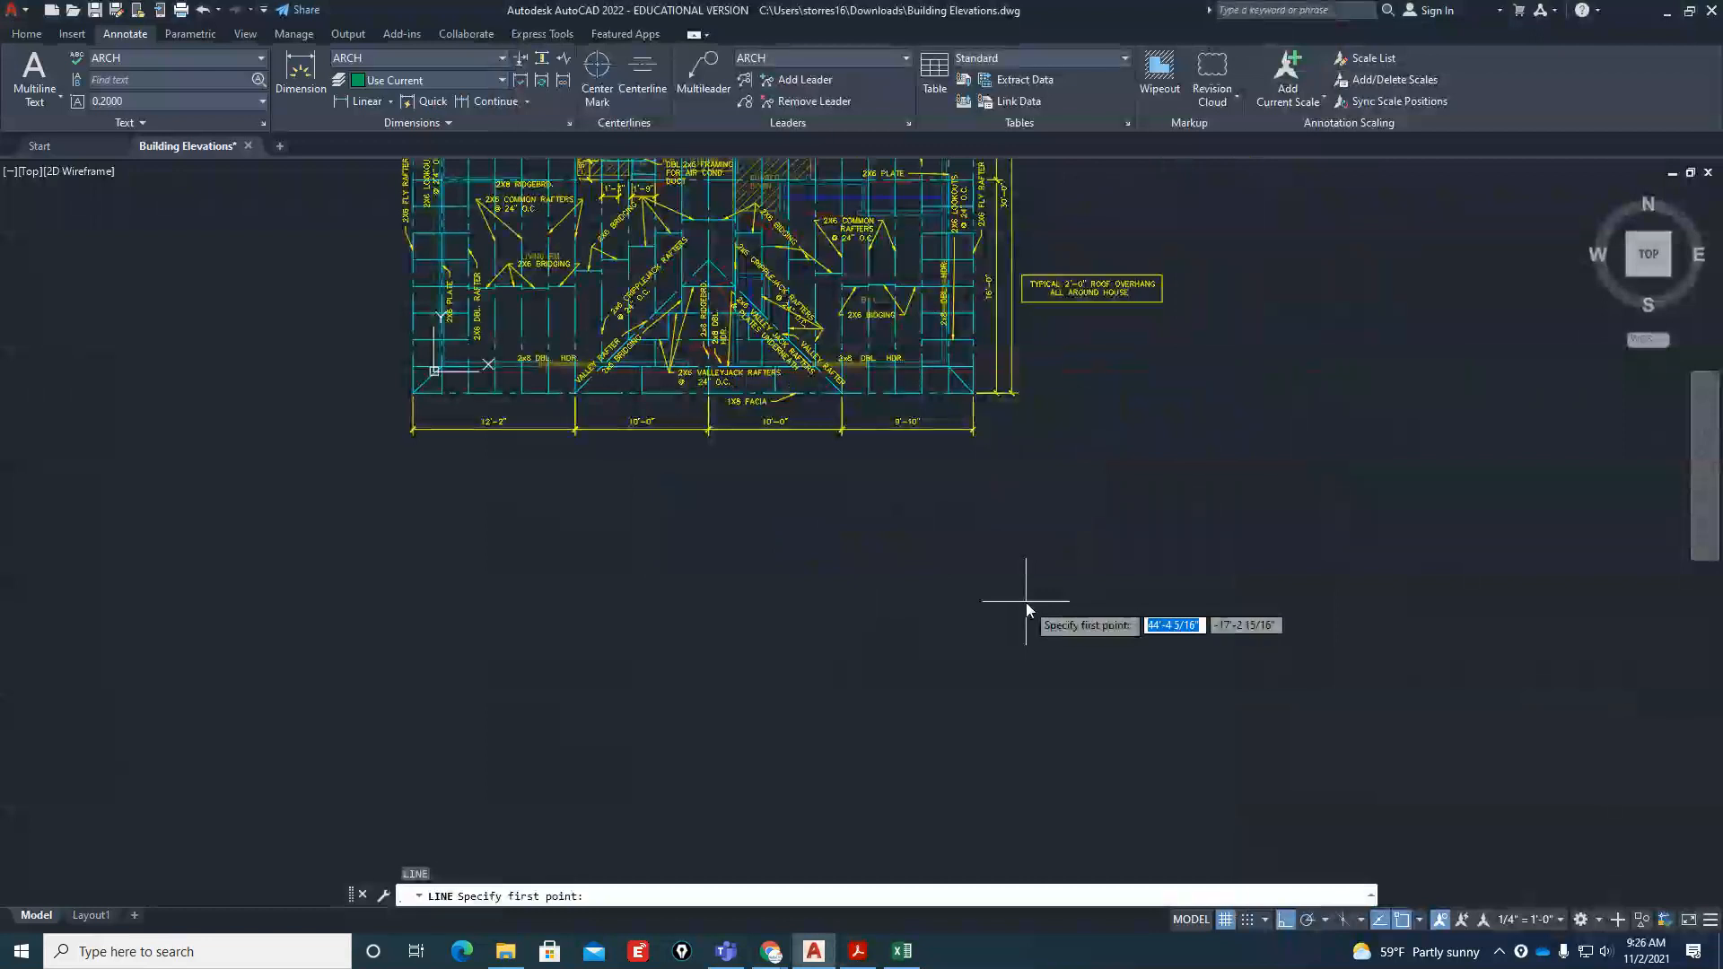
pyautogui.press('Escape')
# Check the front elevation in Building-Elevations.pdf in Acrobat Reader, then put the window away
pyautogui.moveTo(1722, 101); pyautogui.dragTo(1210, 101)
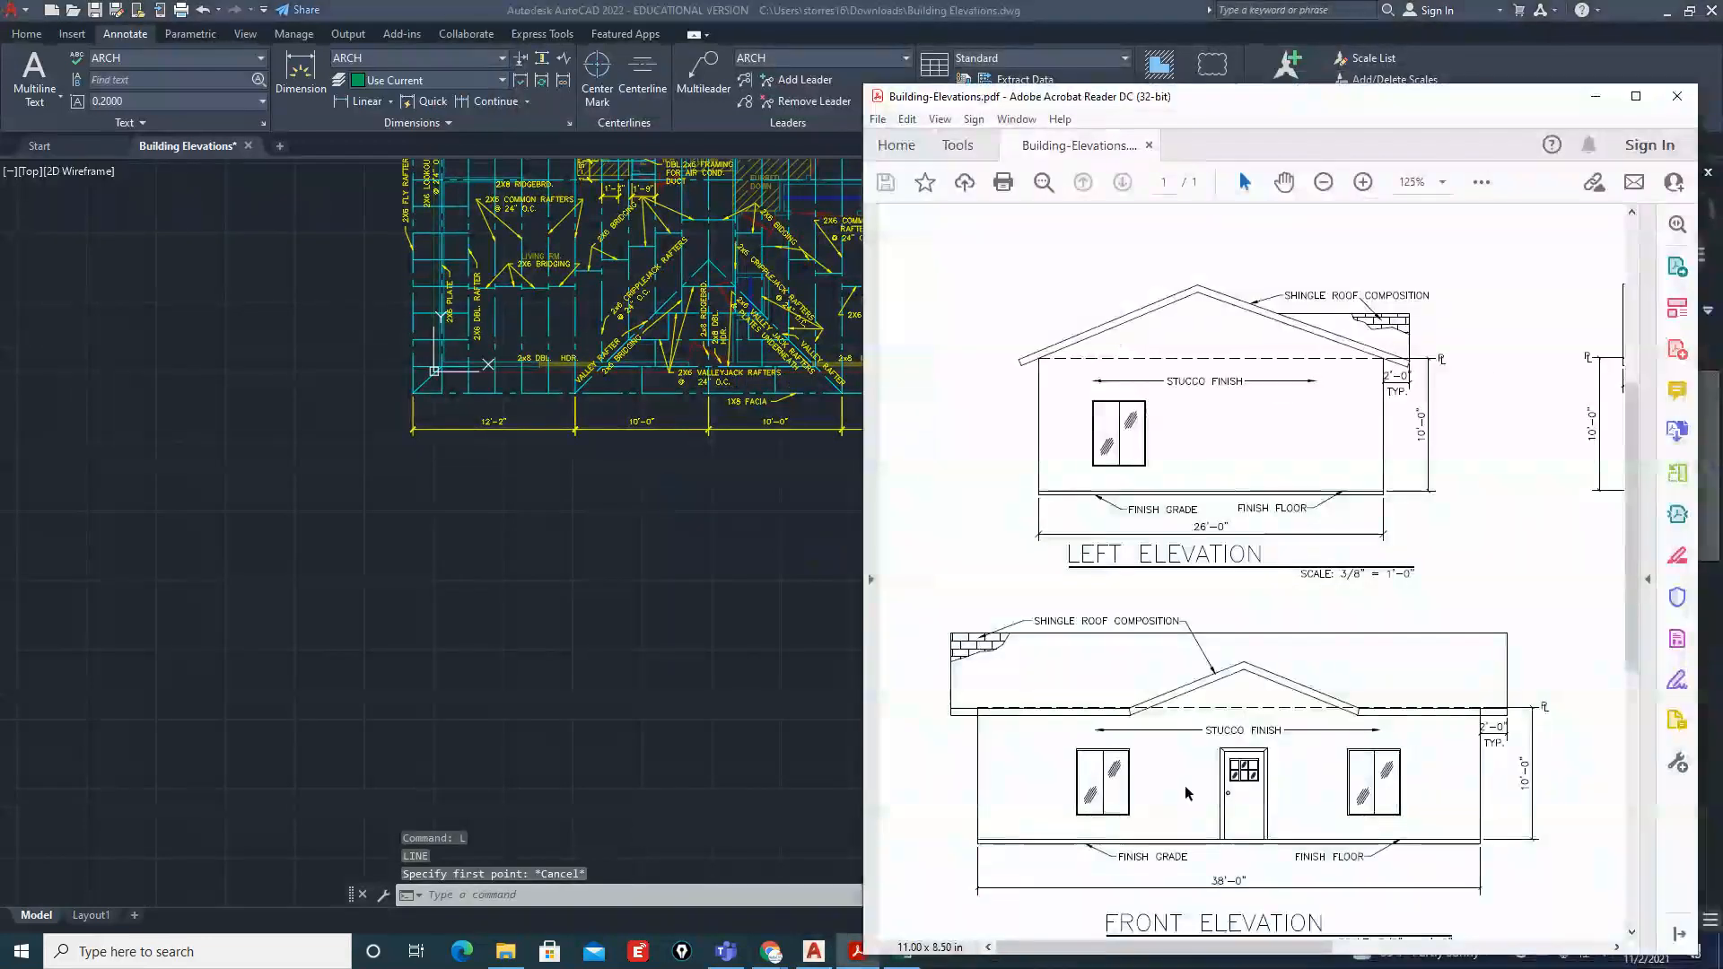
pyautogui.click(1594, 96)
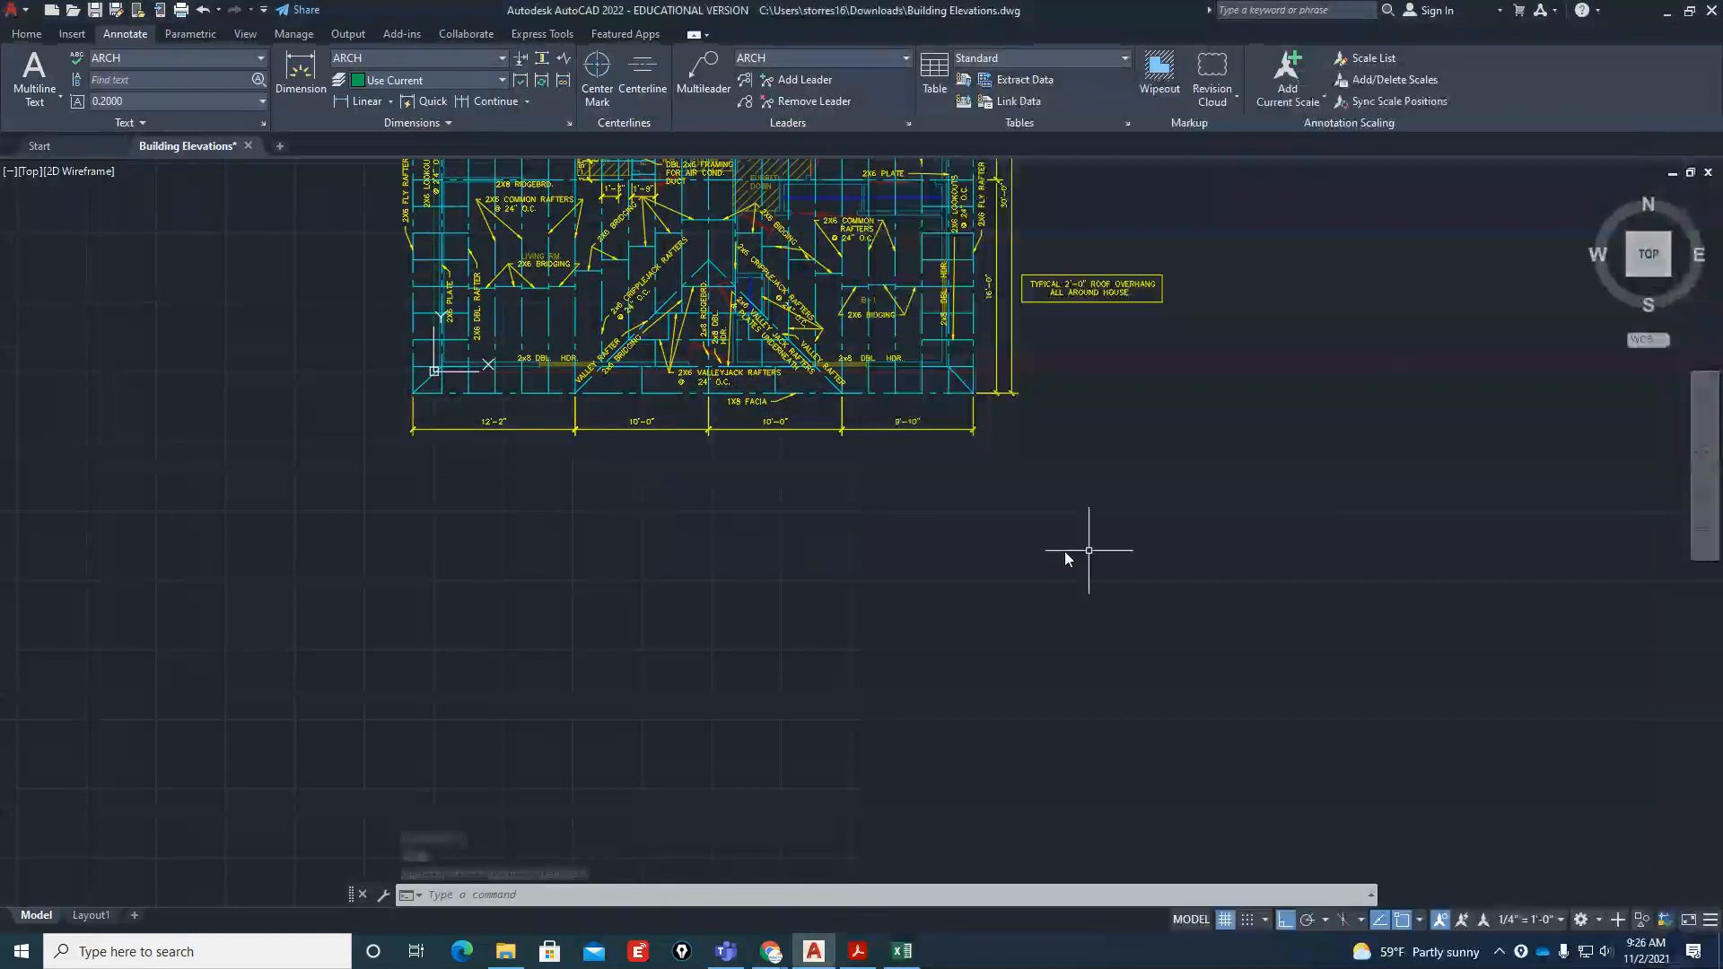
# Draw a line from the plan's lower-left outer wall corner about 24' straight down, continuing horizontally past the house's right side
pyautogui.scroll(4, 488, 362)
pyautogui.scroll(2, 491, 375)
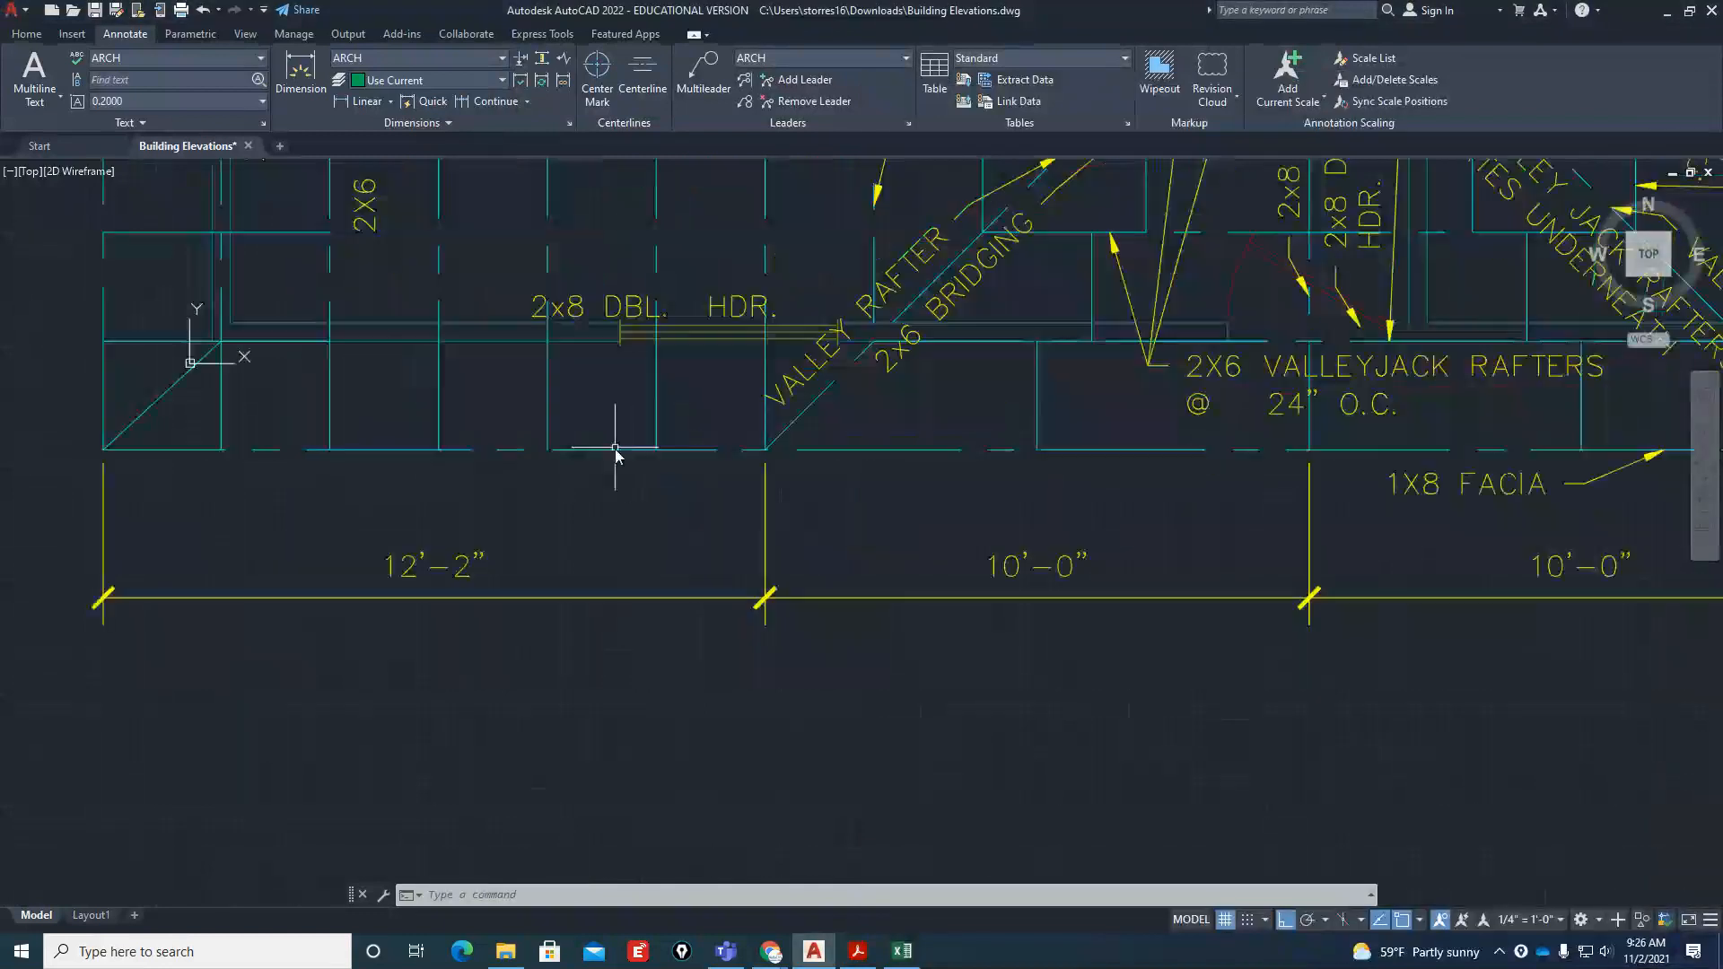
pyautogui.write('l')
pyautogui.press('Return')
pyautogui.scroll(3, 205, 337)
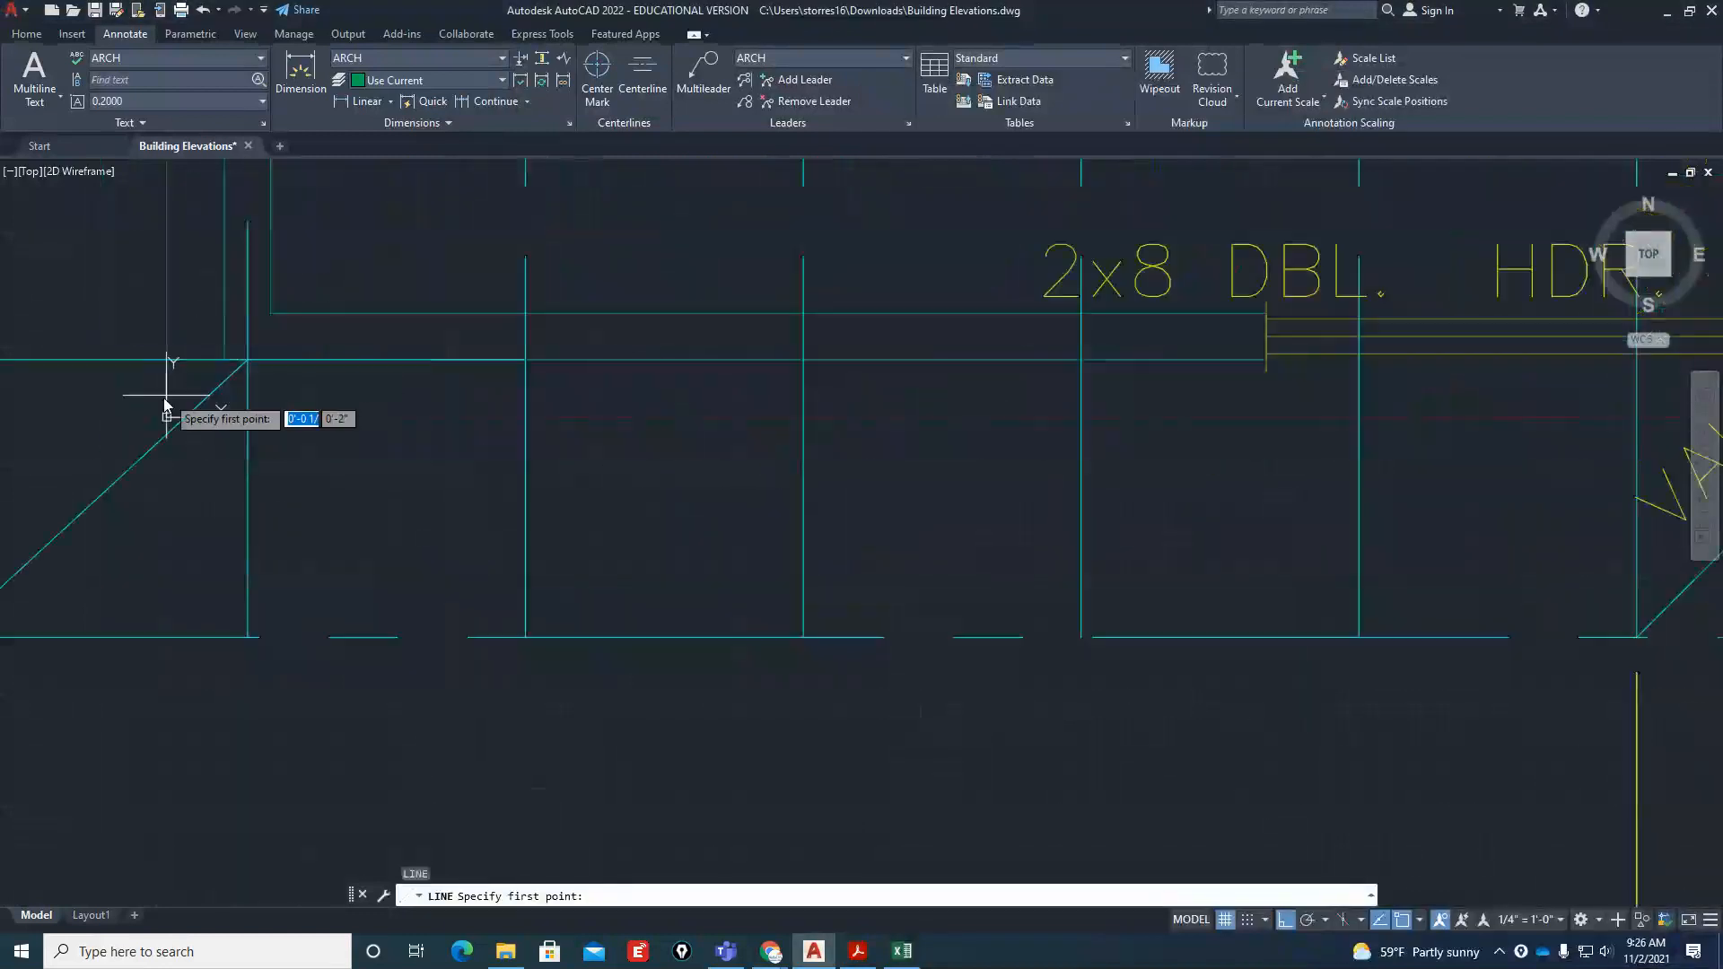
pyautogui.scroll(-4, 520, 511)
pyautogui.scroll(4, 309, 413)
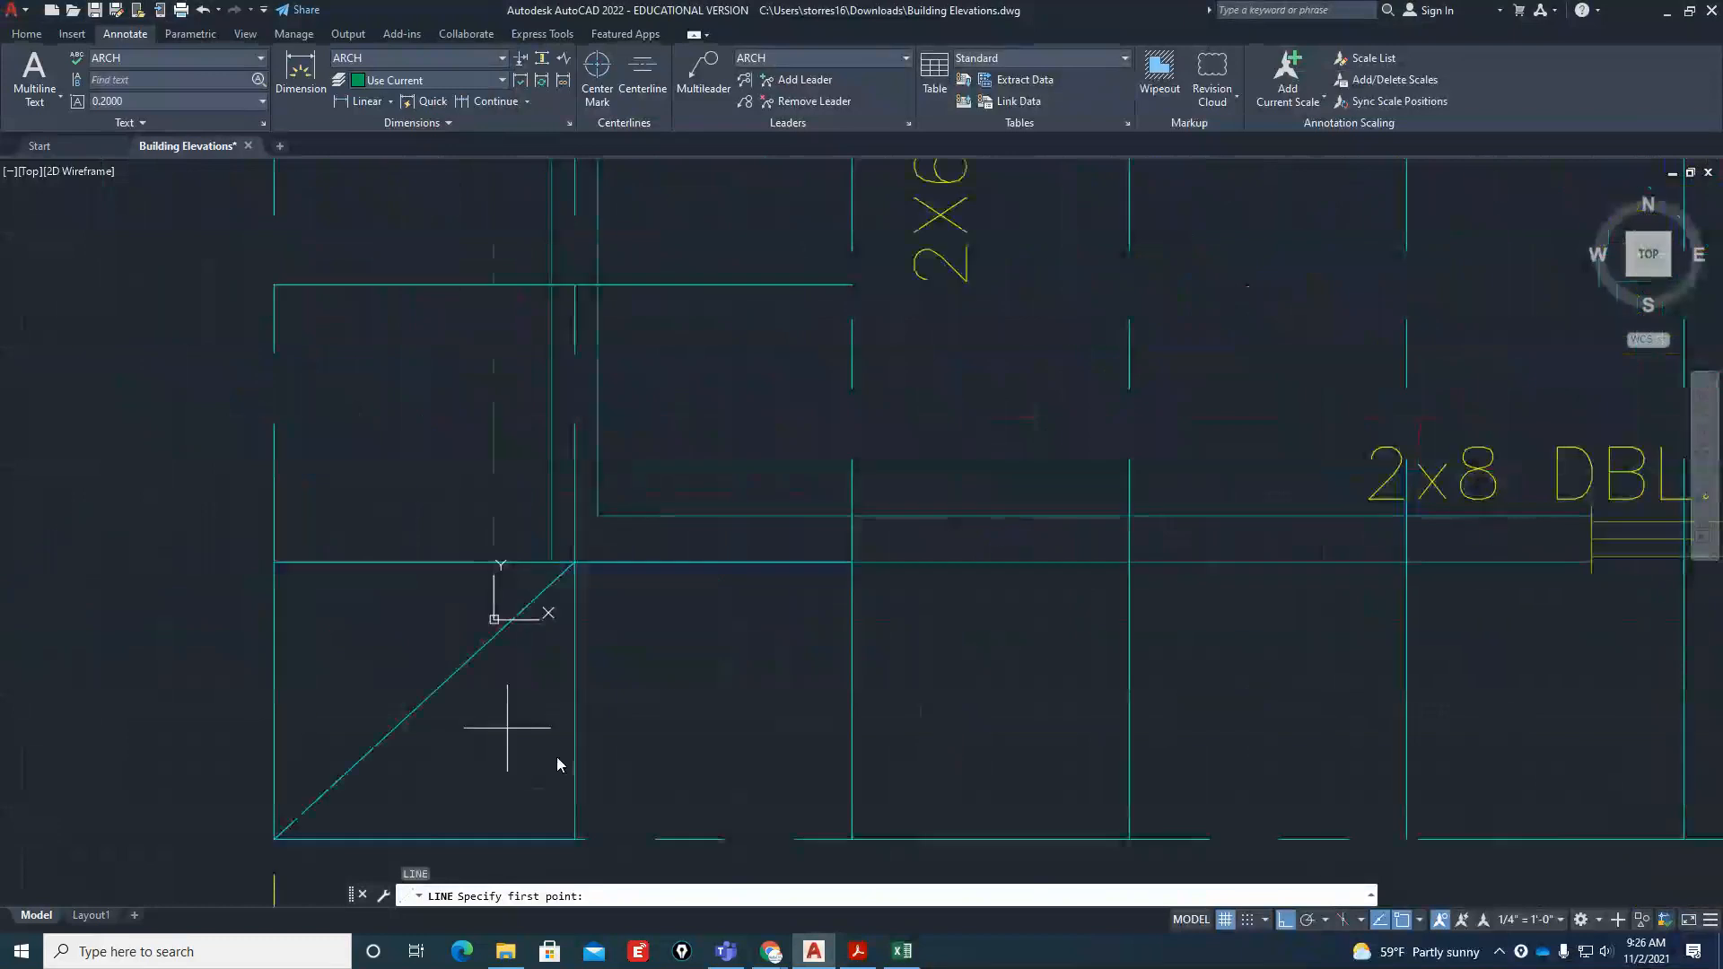
pyautogui.scroll(-5, 591, 764)
pyautogui.scroll(5, 579, 772)
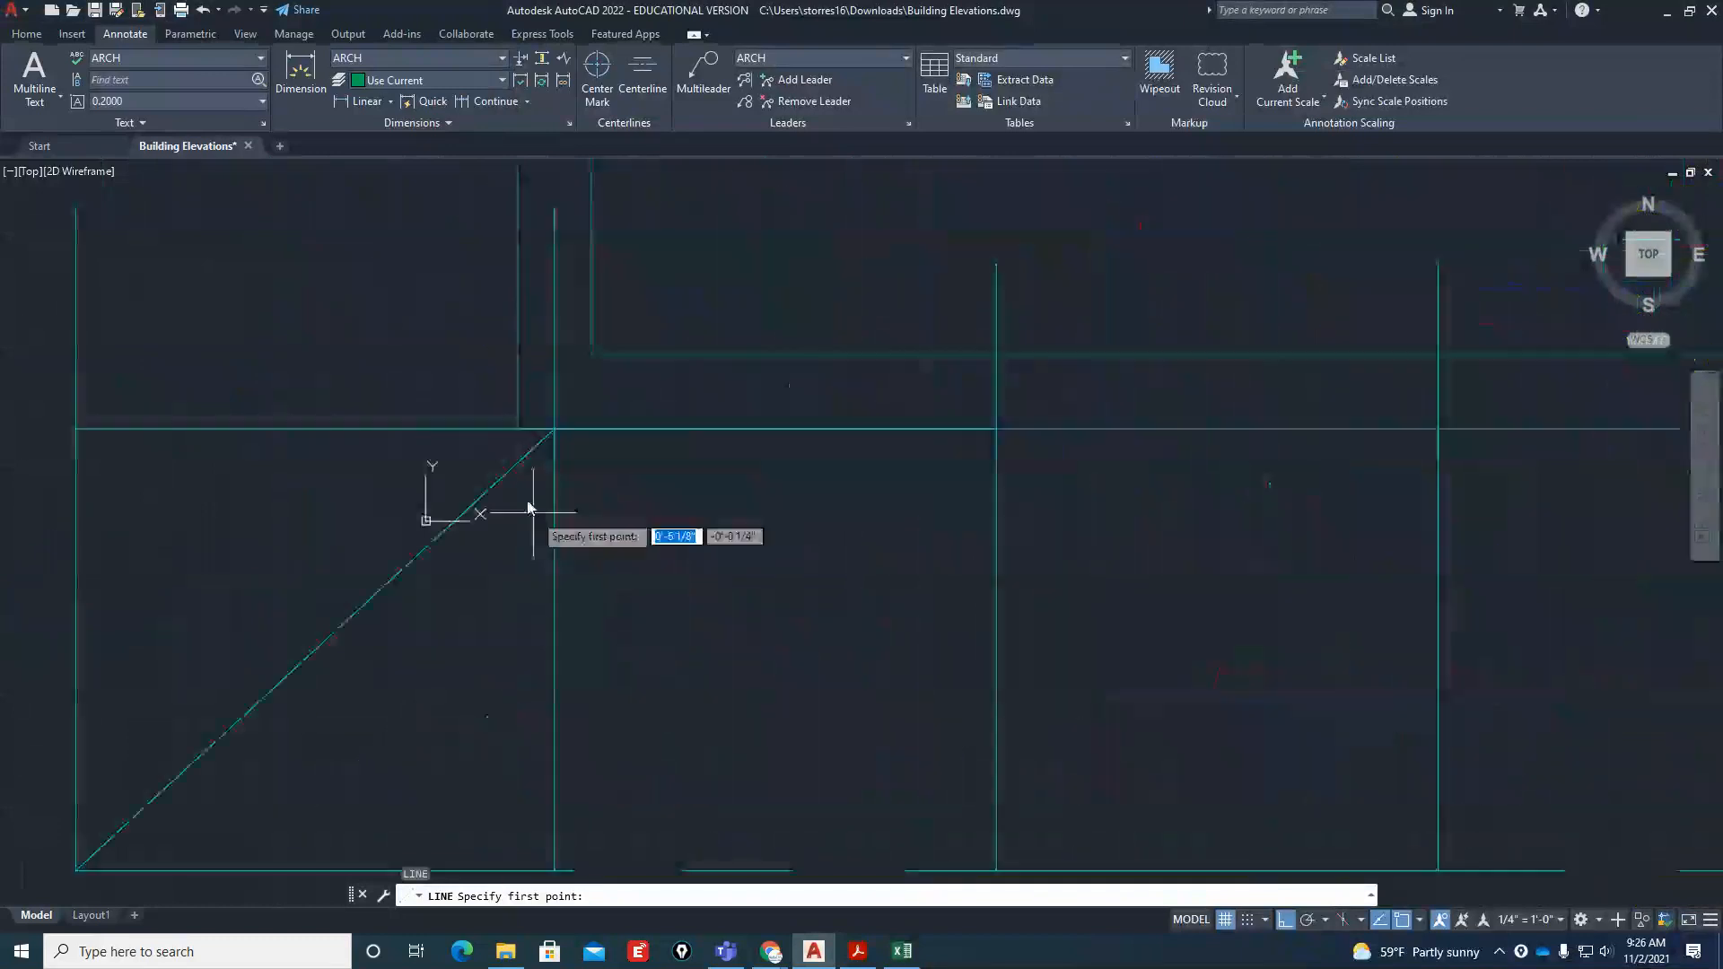
pyautogui.click(519, 395)
pyautogui.scroll(-5, 519, 395)
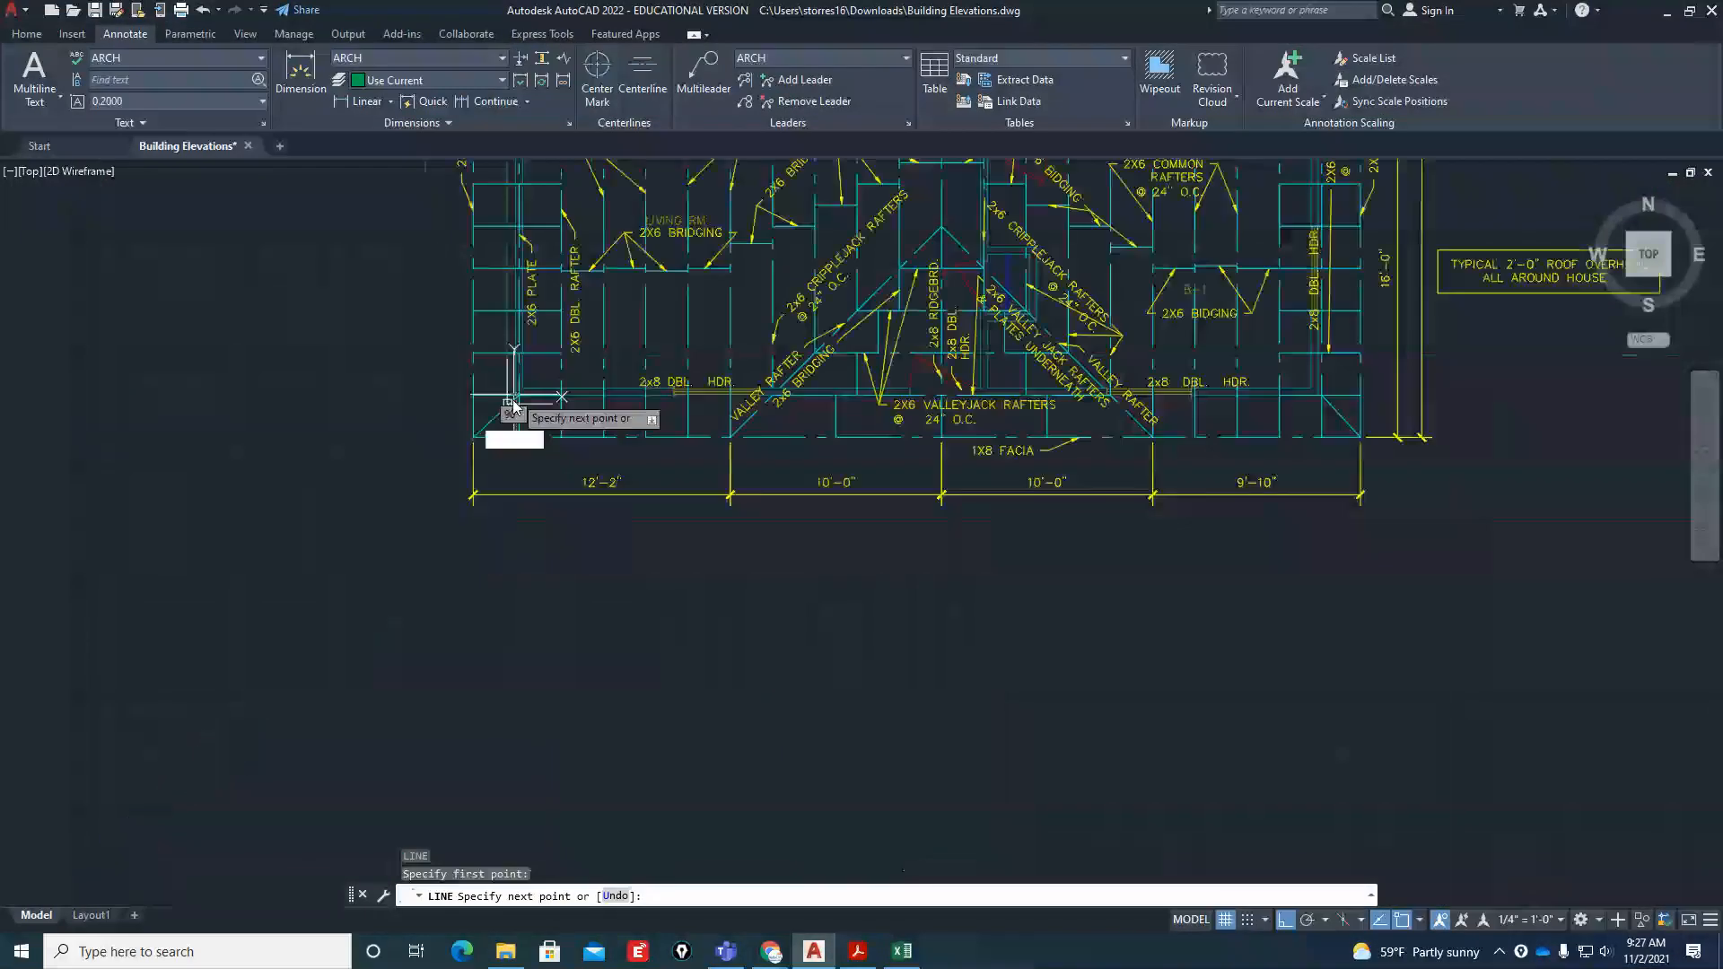
pyautogui.click(476, 713)
pyautogui.click(1120, 711)
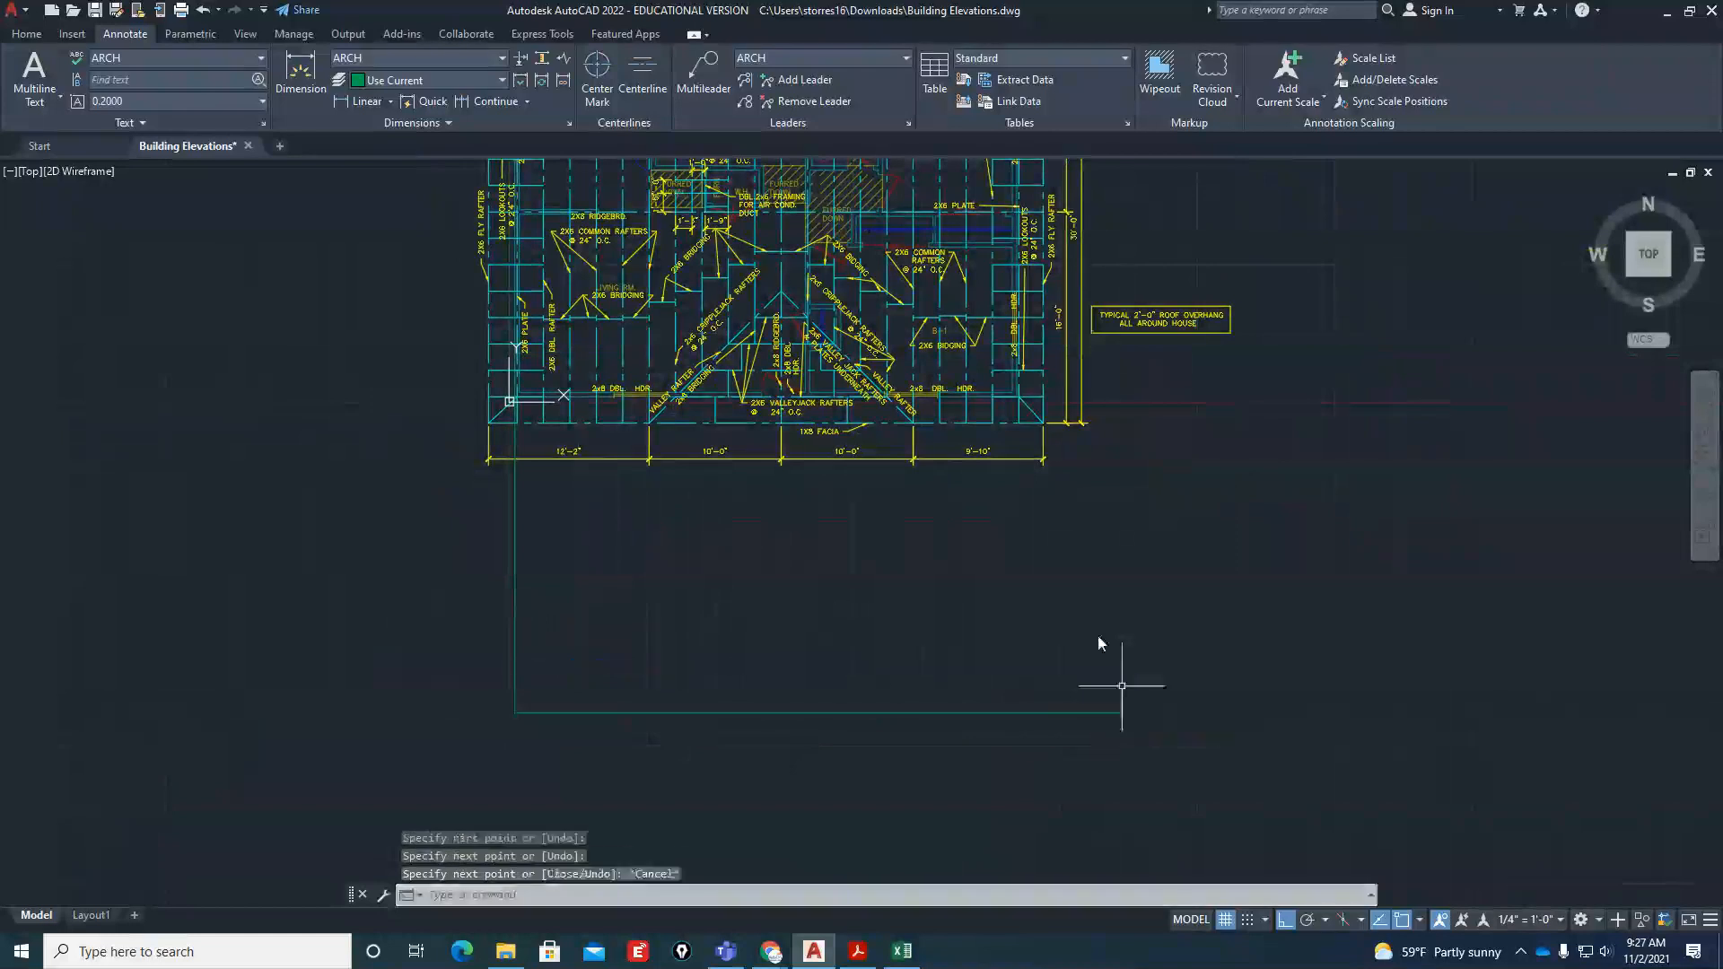
pyautogui.press('Escape')
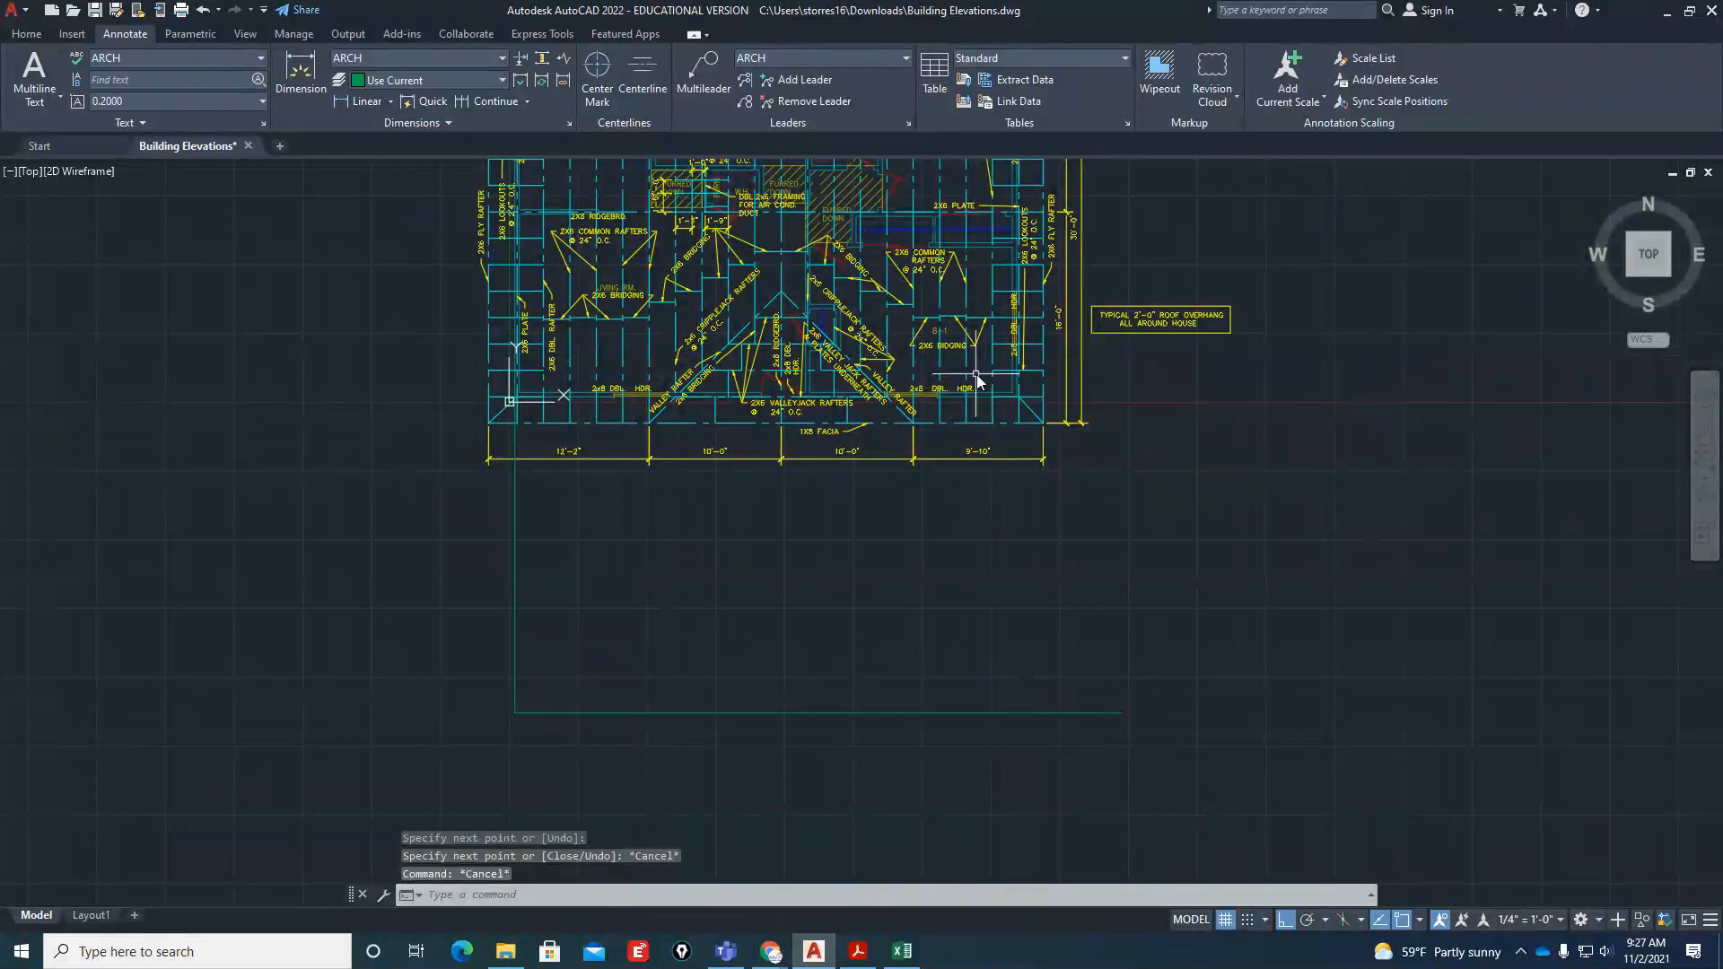
# Draw a vertical projection line from the lower-right outer wall corner down past the horizontal base line
pyautogui.scroll(8, 1004, 369)
pyautogui.write('l')
pyautogui.press('Return')
pyautogui.scroll(4, 938, 409)
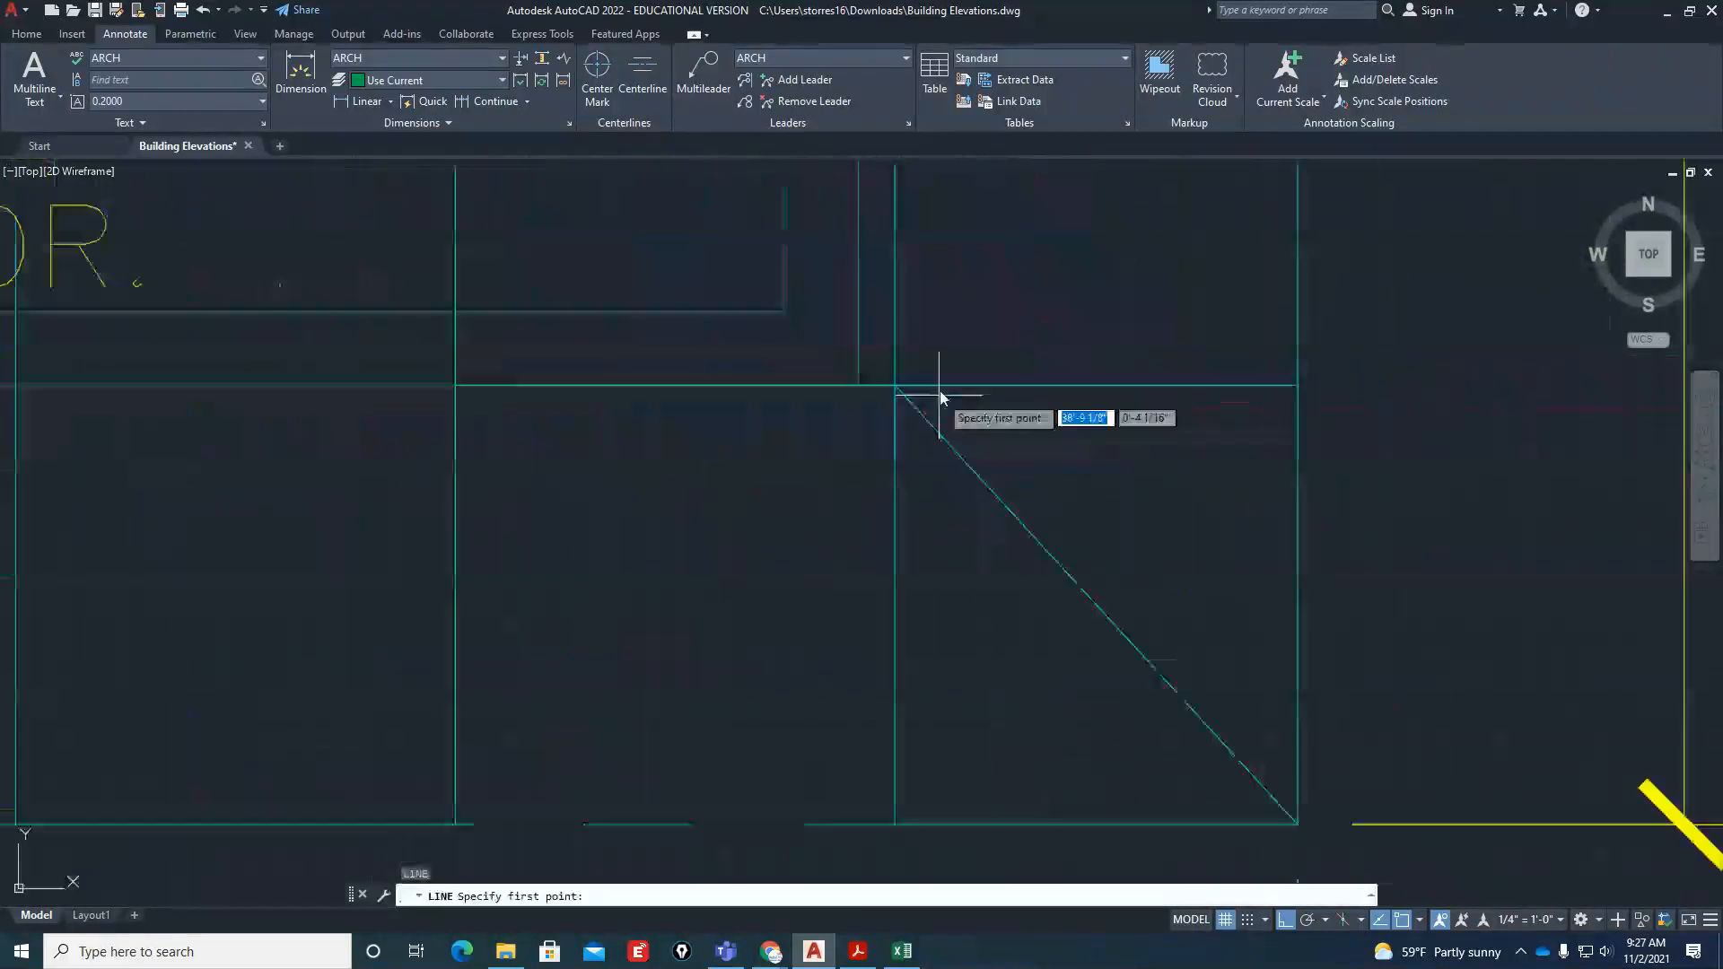
pyautogui.click(880, 286)
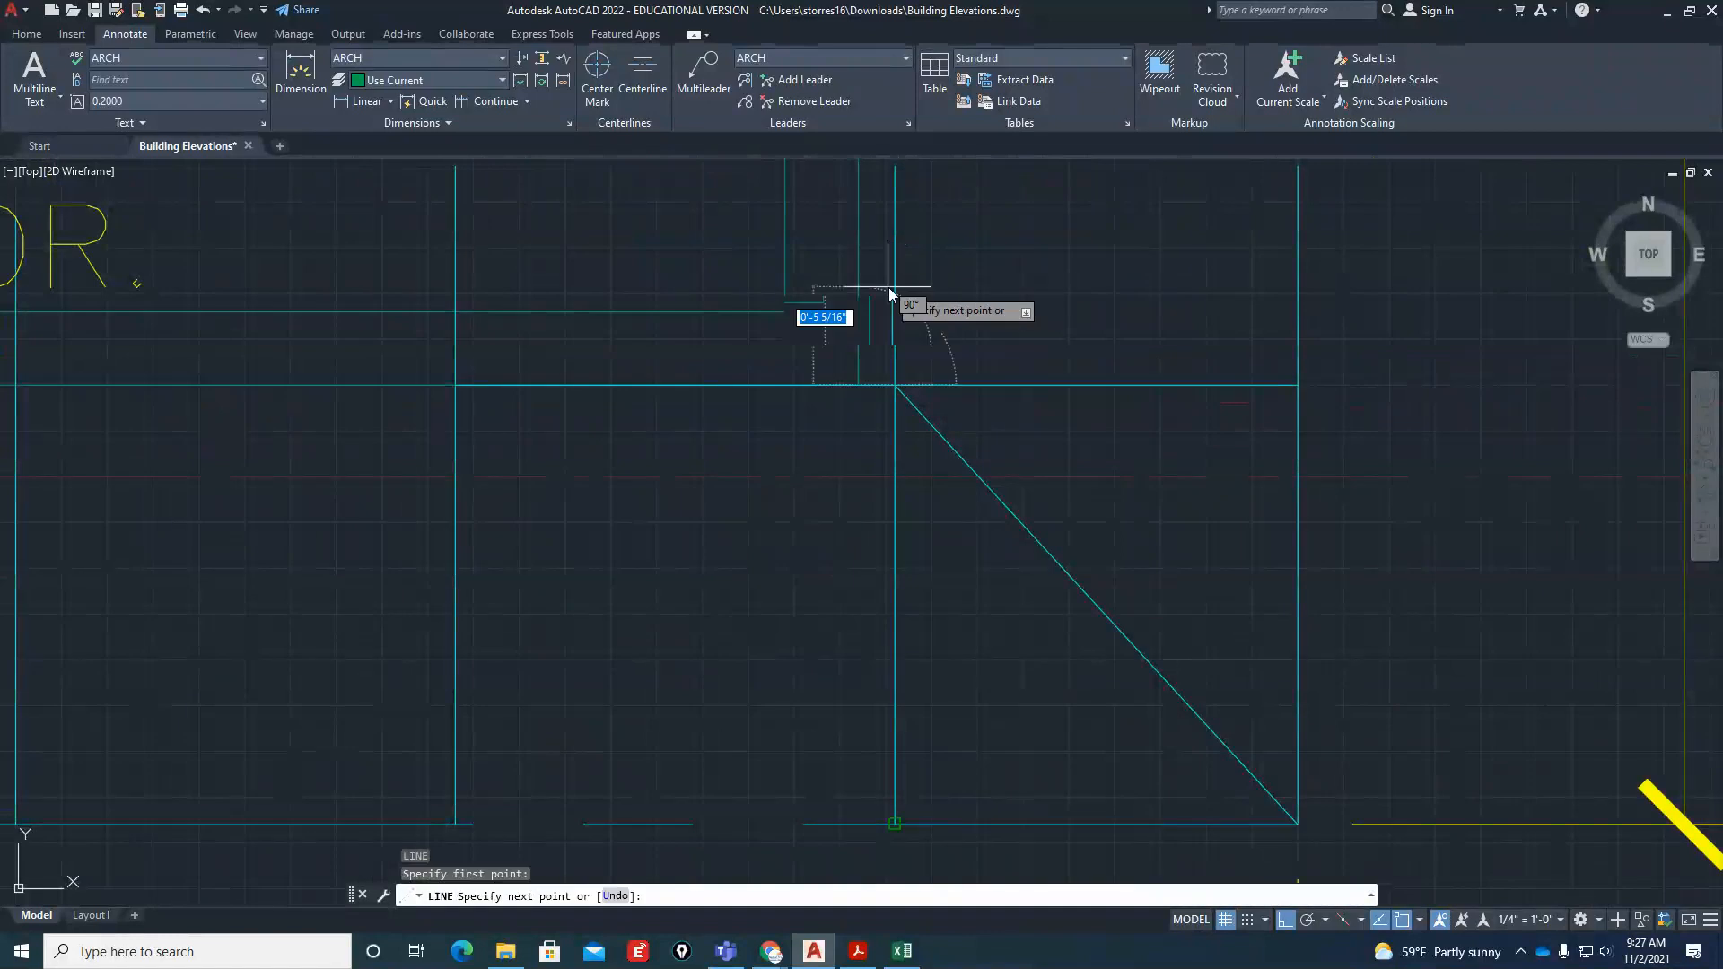
pyautogui.scroll(-4, 896, 296)
pyautogui.click(890, 727)
pyautogui.press('Escape')
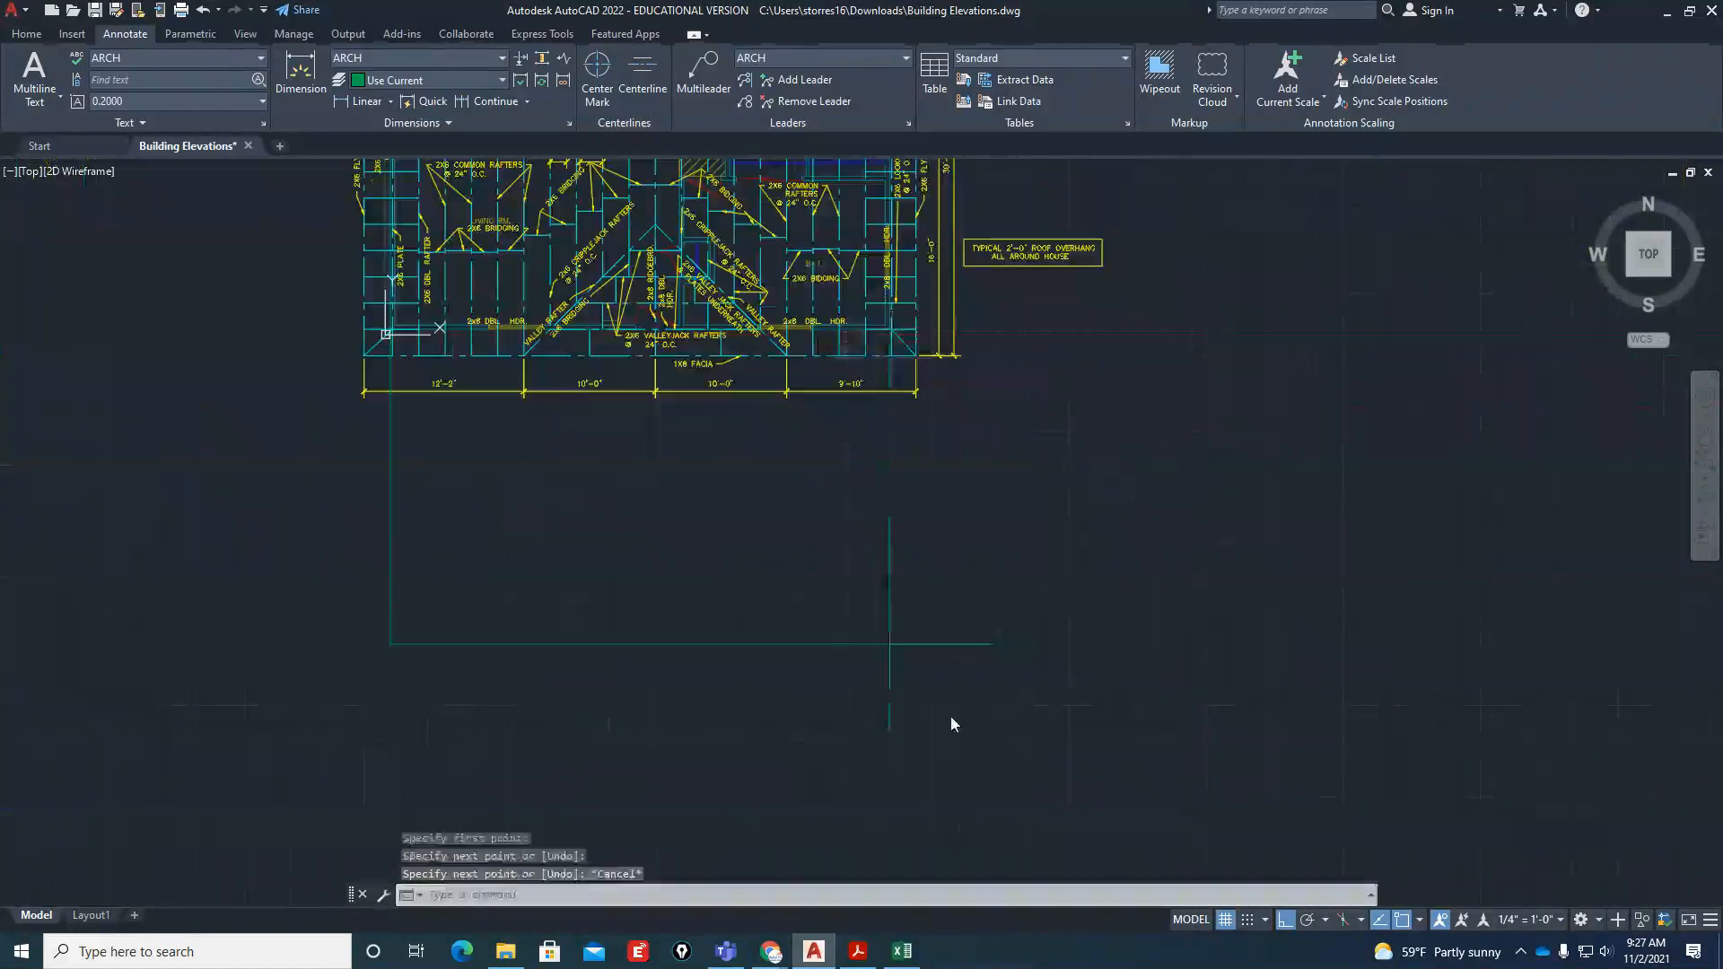
# Trim the base line and the right projection line where they overshoot their shared corner
pyautogui.write('tr')
pyautogui.press('Return')
pyautogui.moveTo(964, 563)
pyautogui.mouseDown()
pyautogui.moveTo(930, 634)
pyautogui.moveTo(937, 665)
pyautogui.mouseUp()
pyautogui.press('Return')
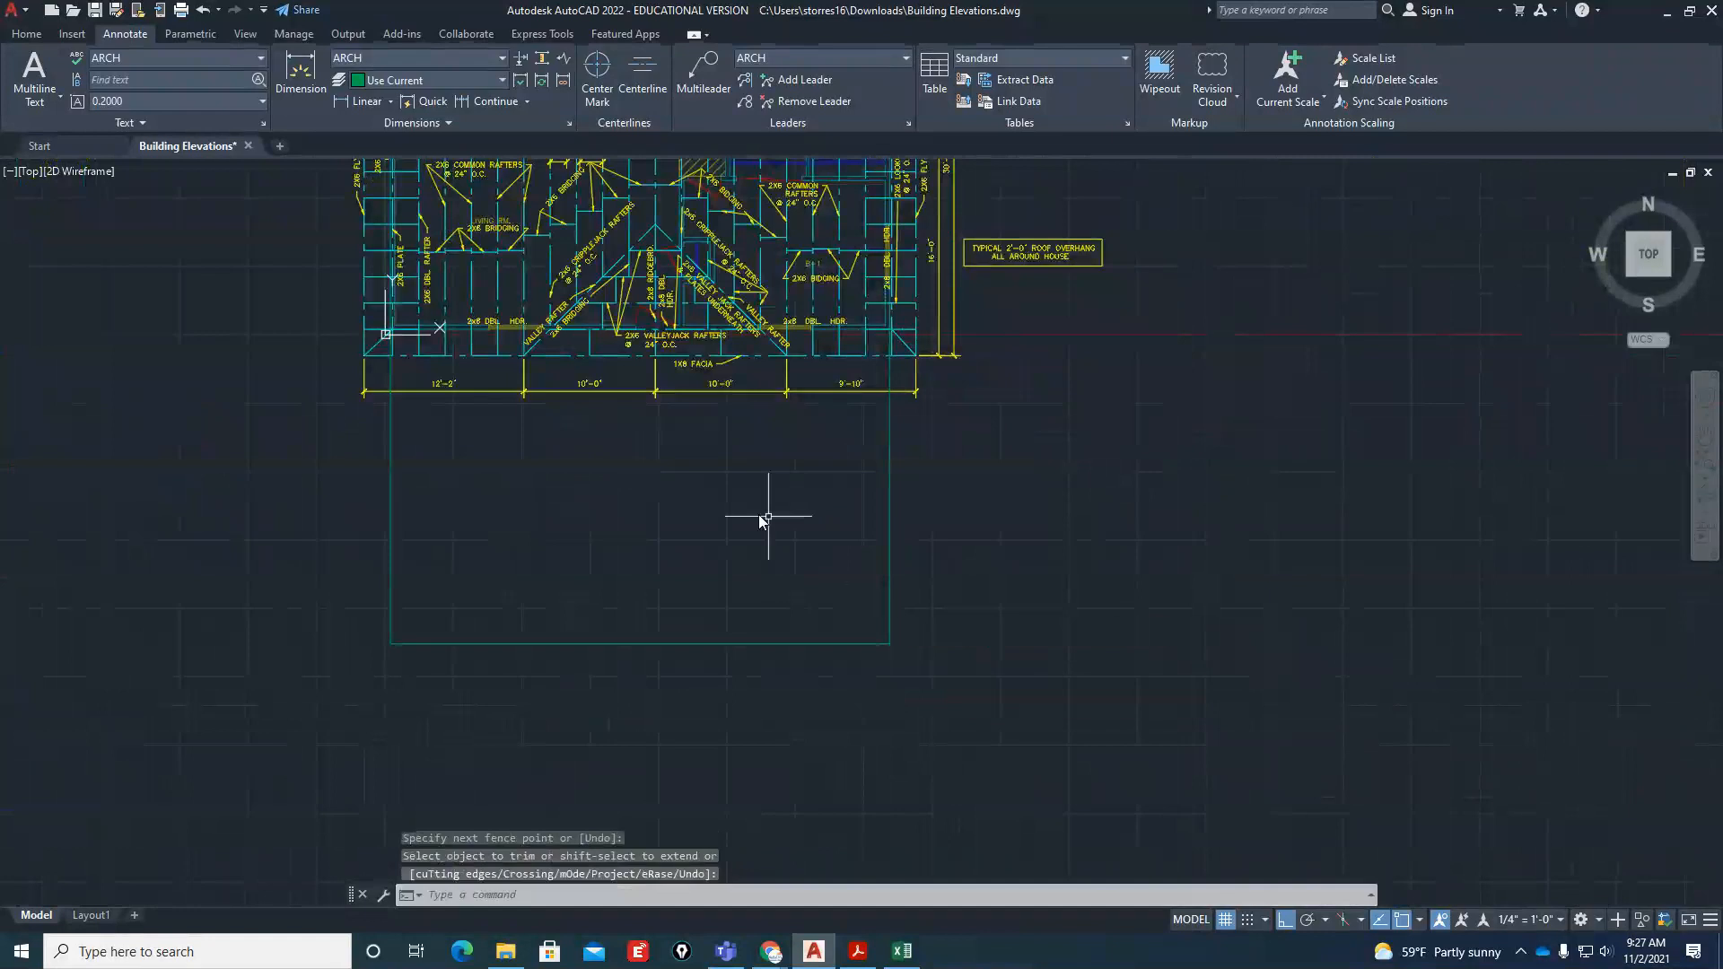
# Check the wall height on the front elevation in Building-Elevations.pdf in Acrobat Reader, then move it aside and return to AutoCAD
pyautogui.moveTo(833, 571); pyautogui.dragTo(915, 615, button='middle')
pyautogui.scroll(3, 607, 420)
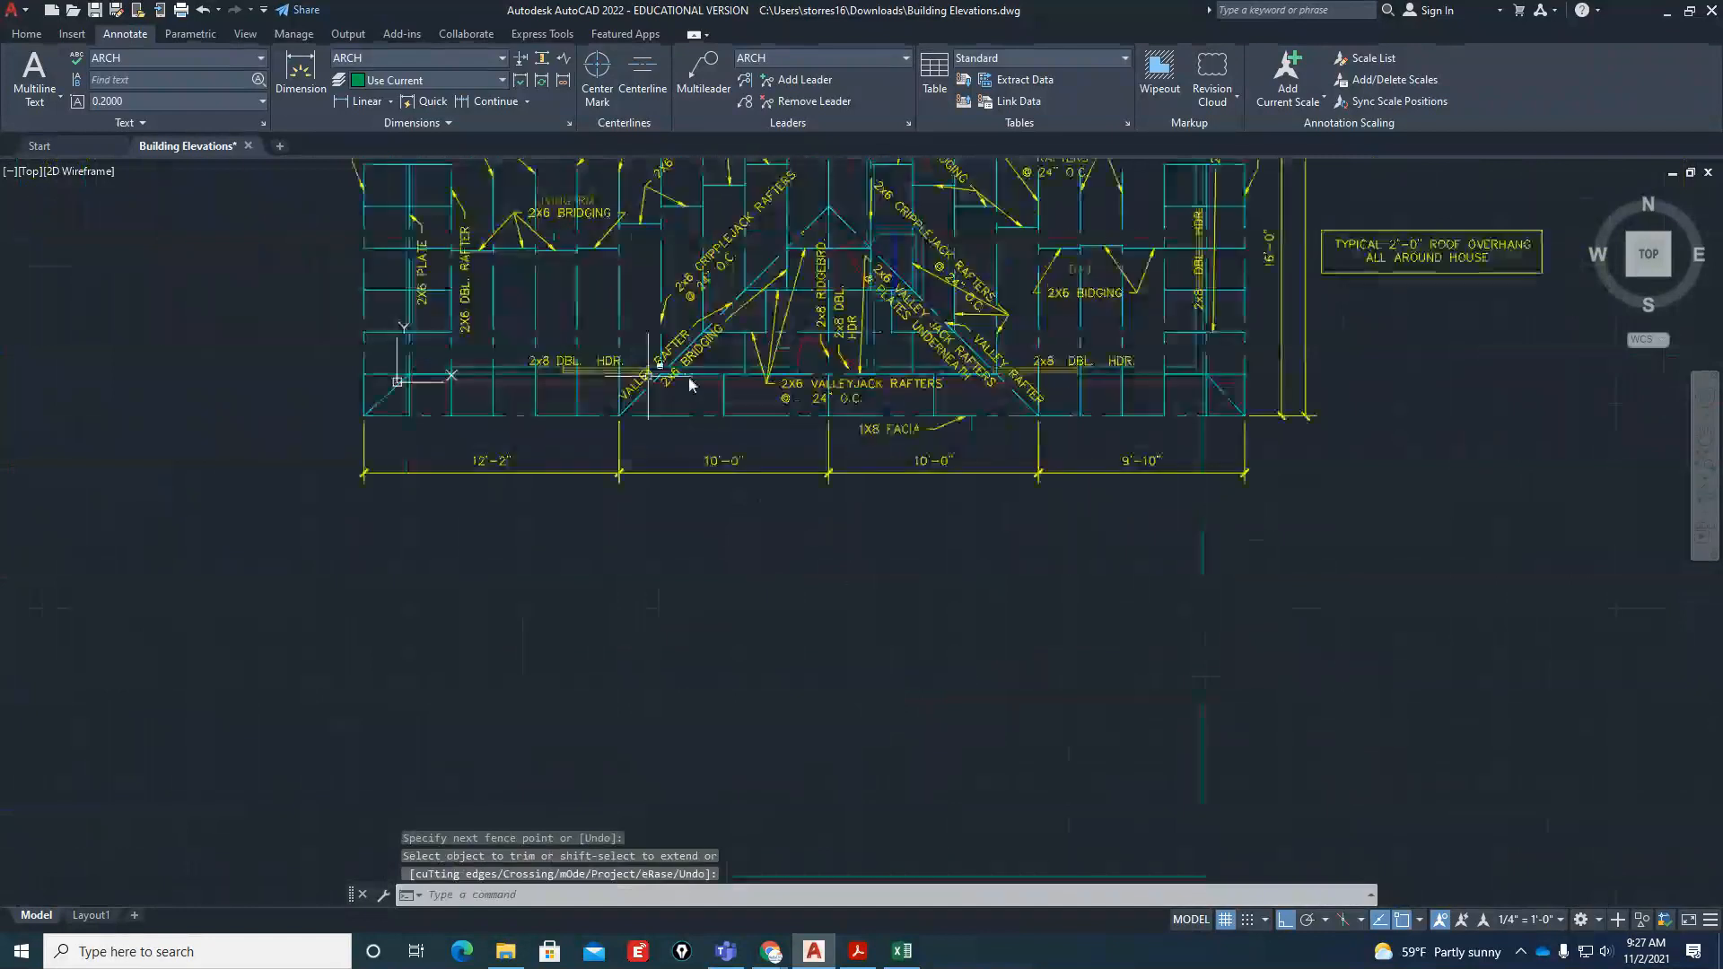
pyautogui.scroll(-3, 628, 386)
pyautogui.click(857, 952)
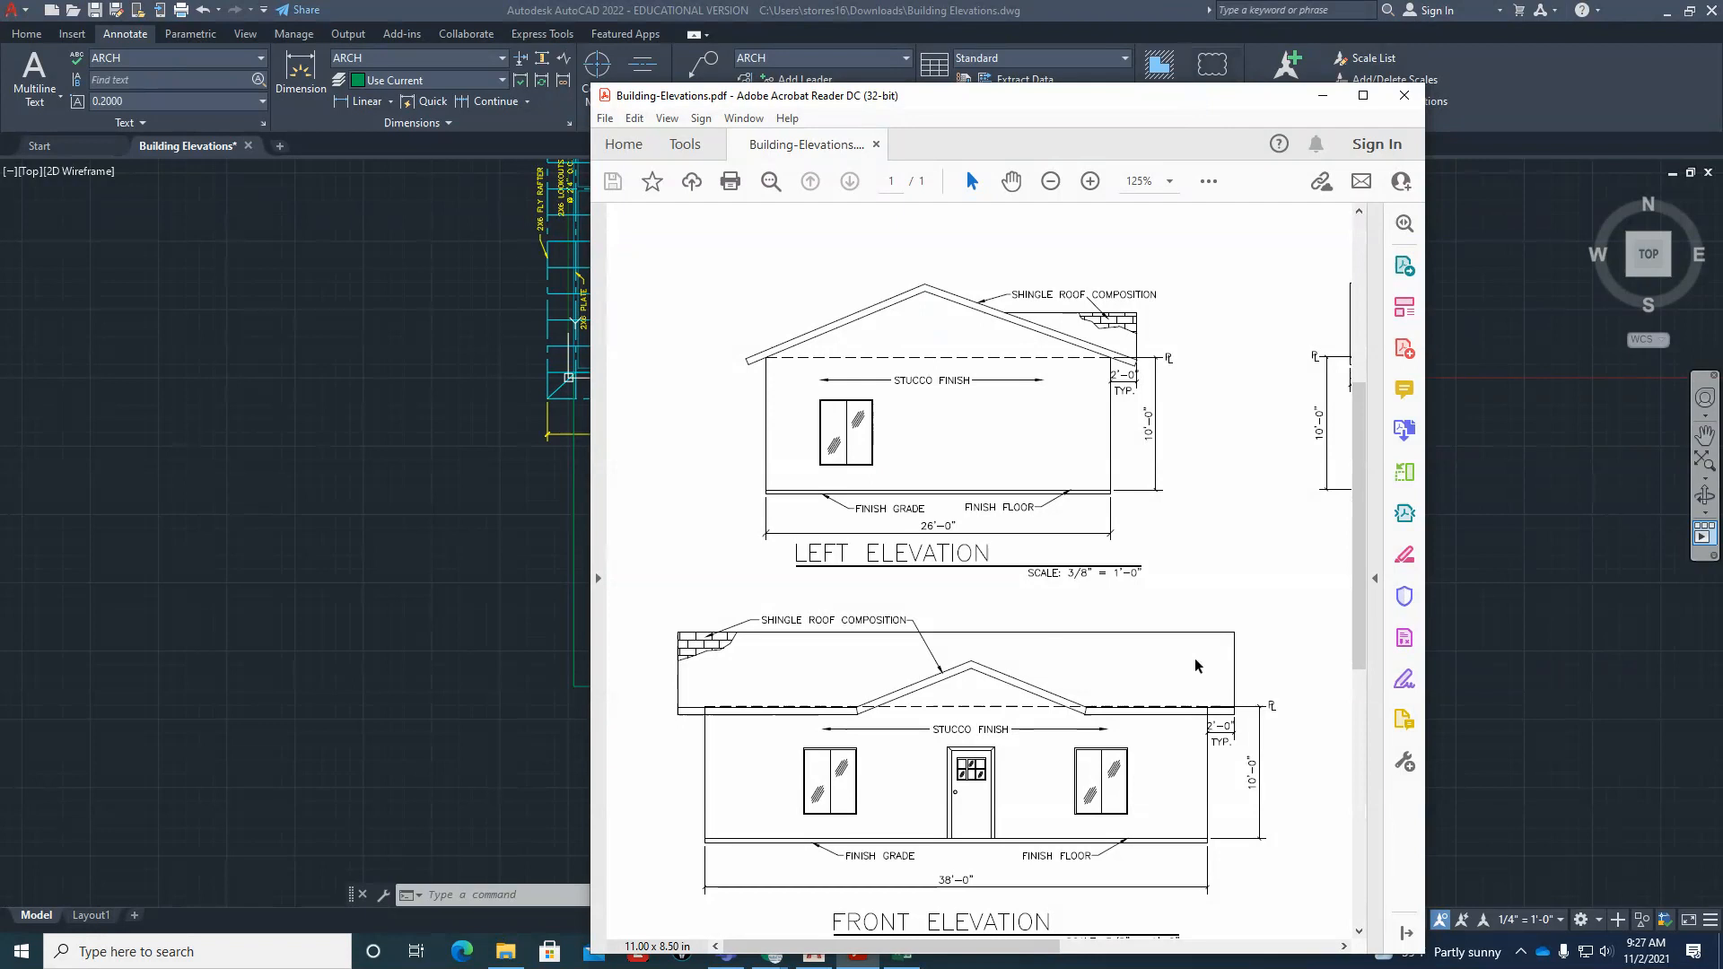
pyautogui.moveTo(1150, 104); pyautogui.dragTo(1722, 108)
pyautogui.click(865, 719)
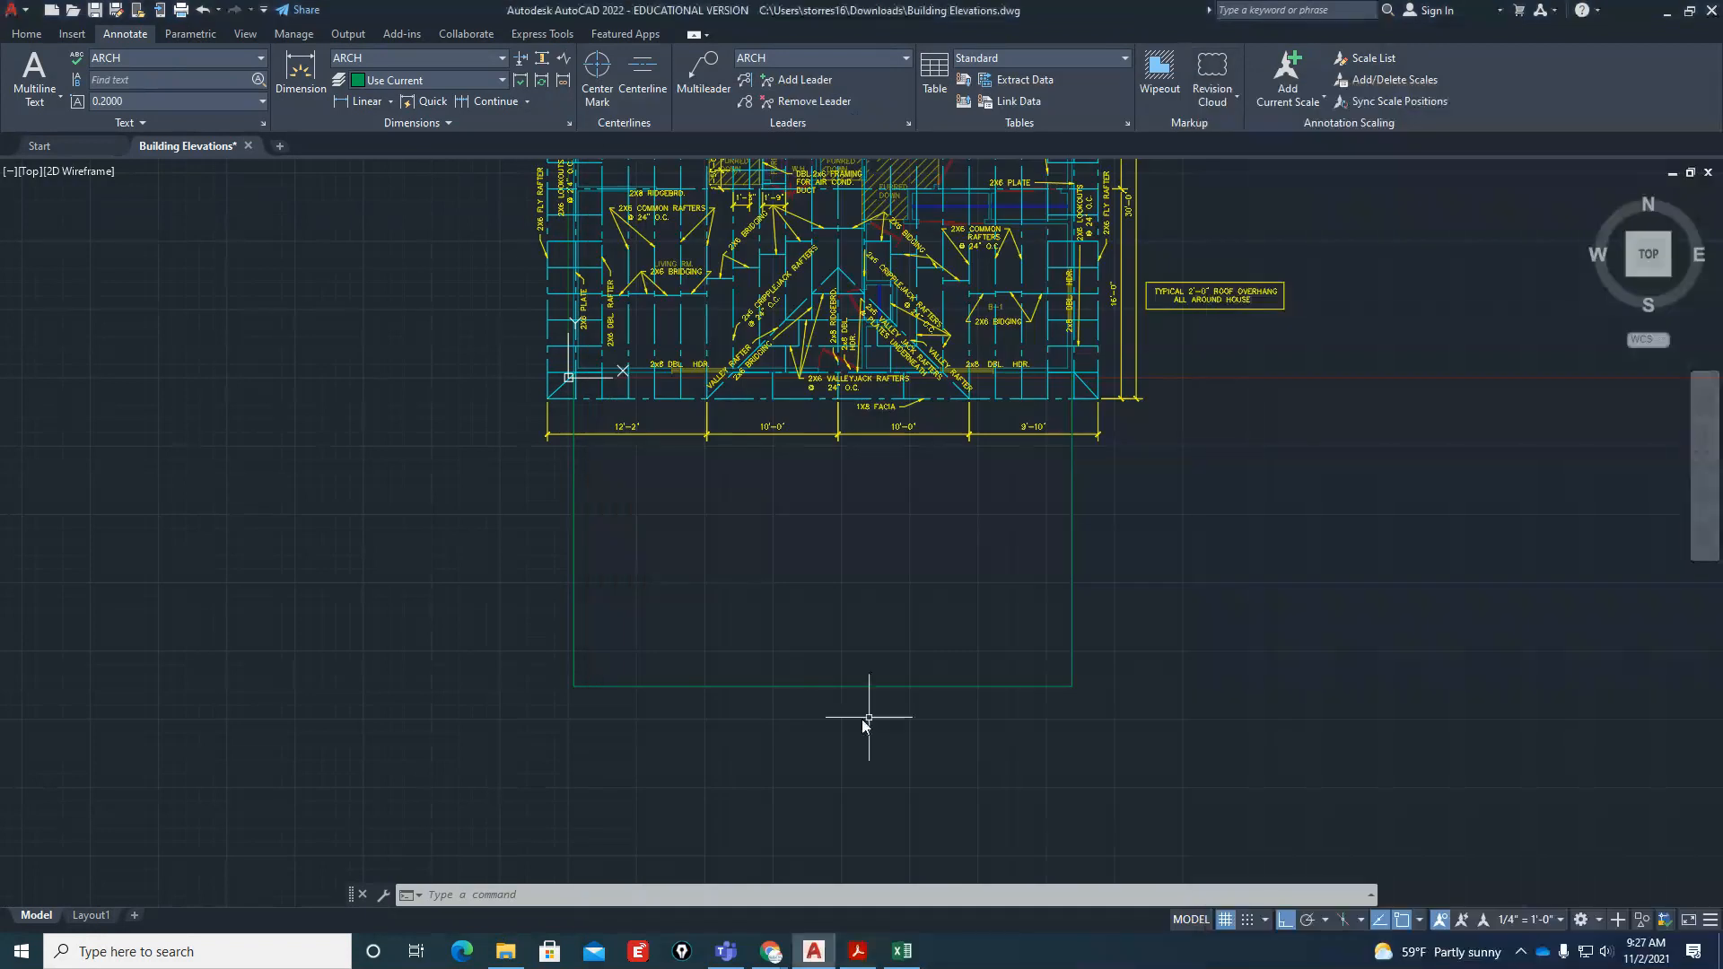
# Offset the front elevation's base line 10' upward for the top of the wall
pyautogui.scroll(2, 739, 686)
pyautogui.scroll(3, 739, 686)
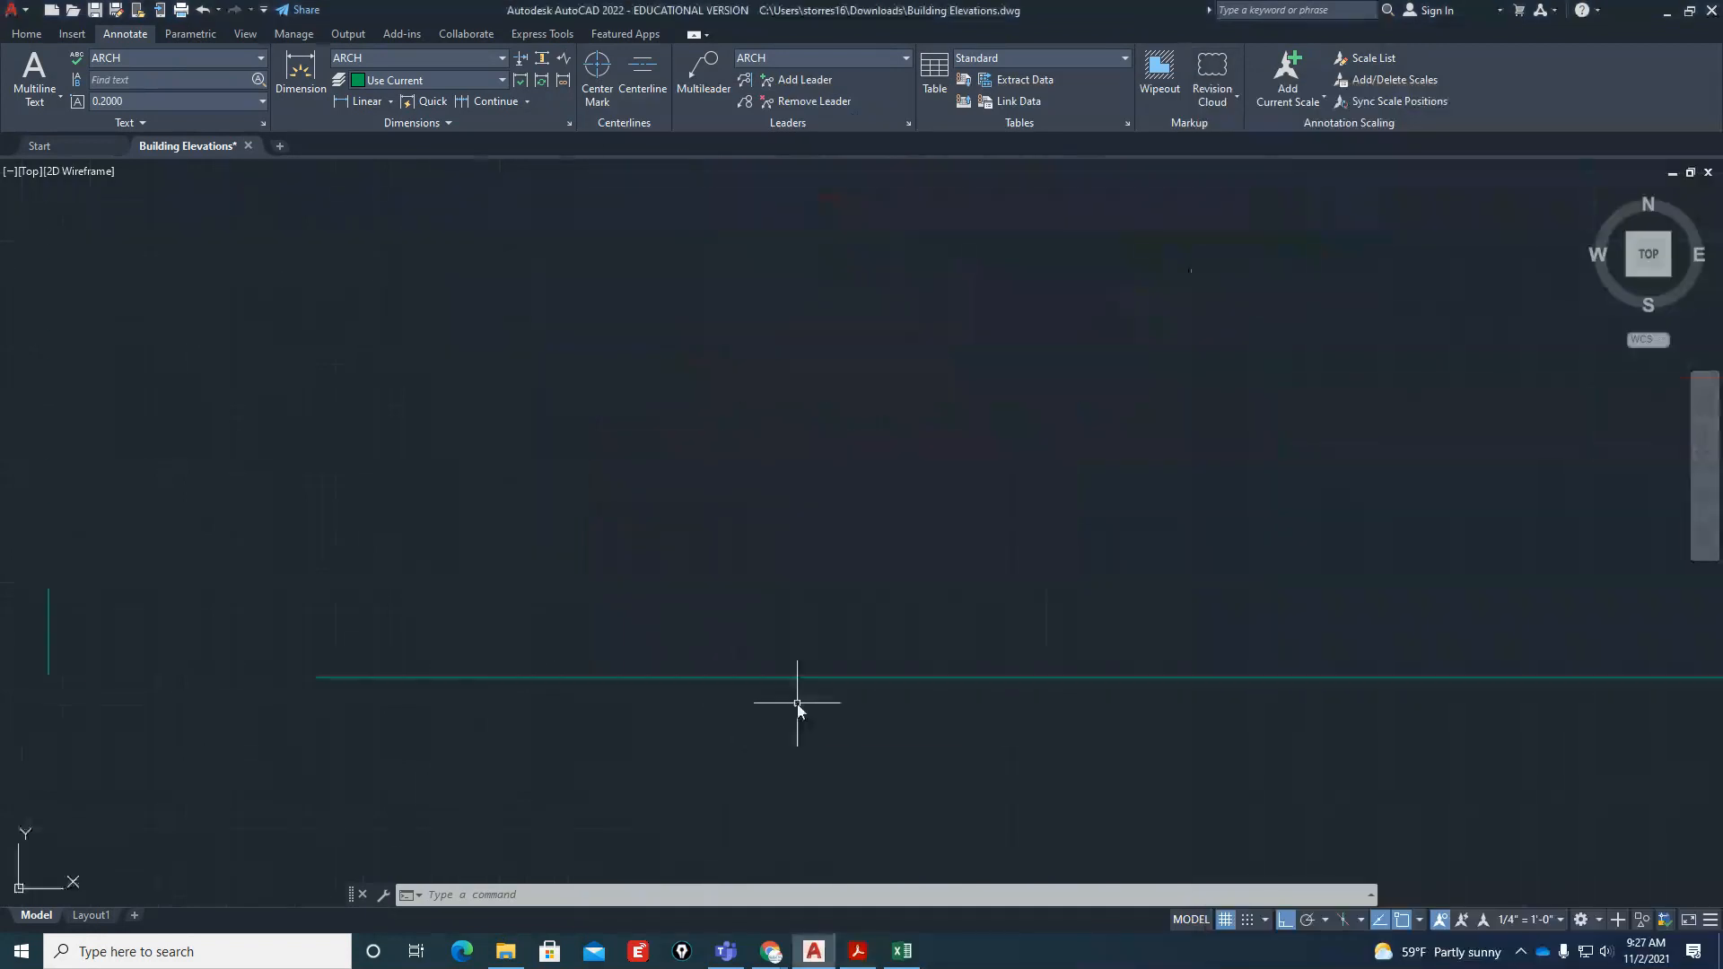
pyautogui.write('o')
pyautogui.press('Return')
pyautogui.write('10')
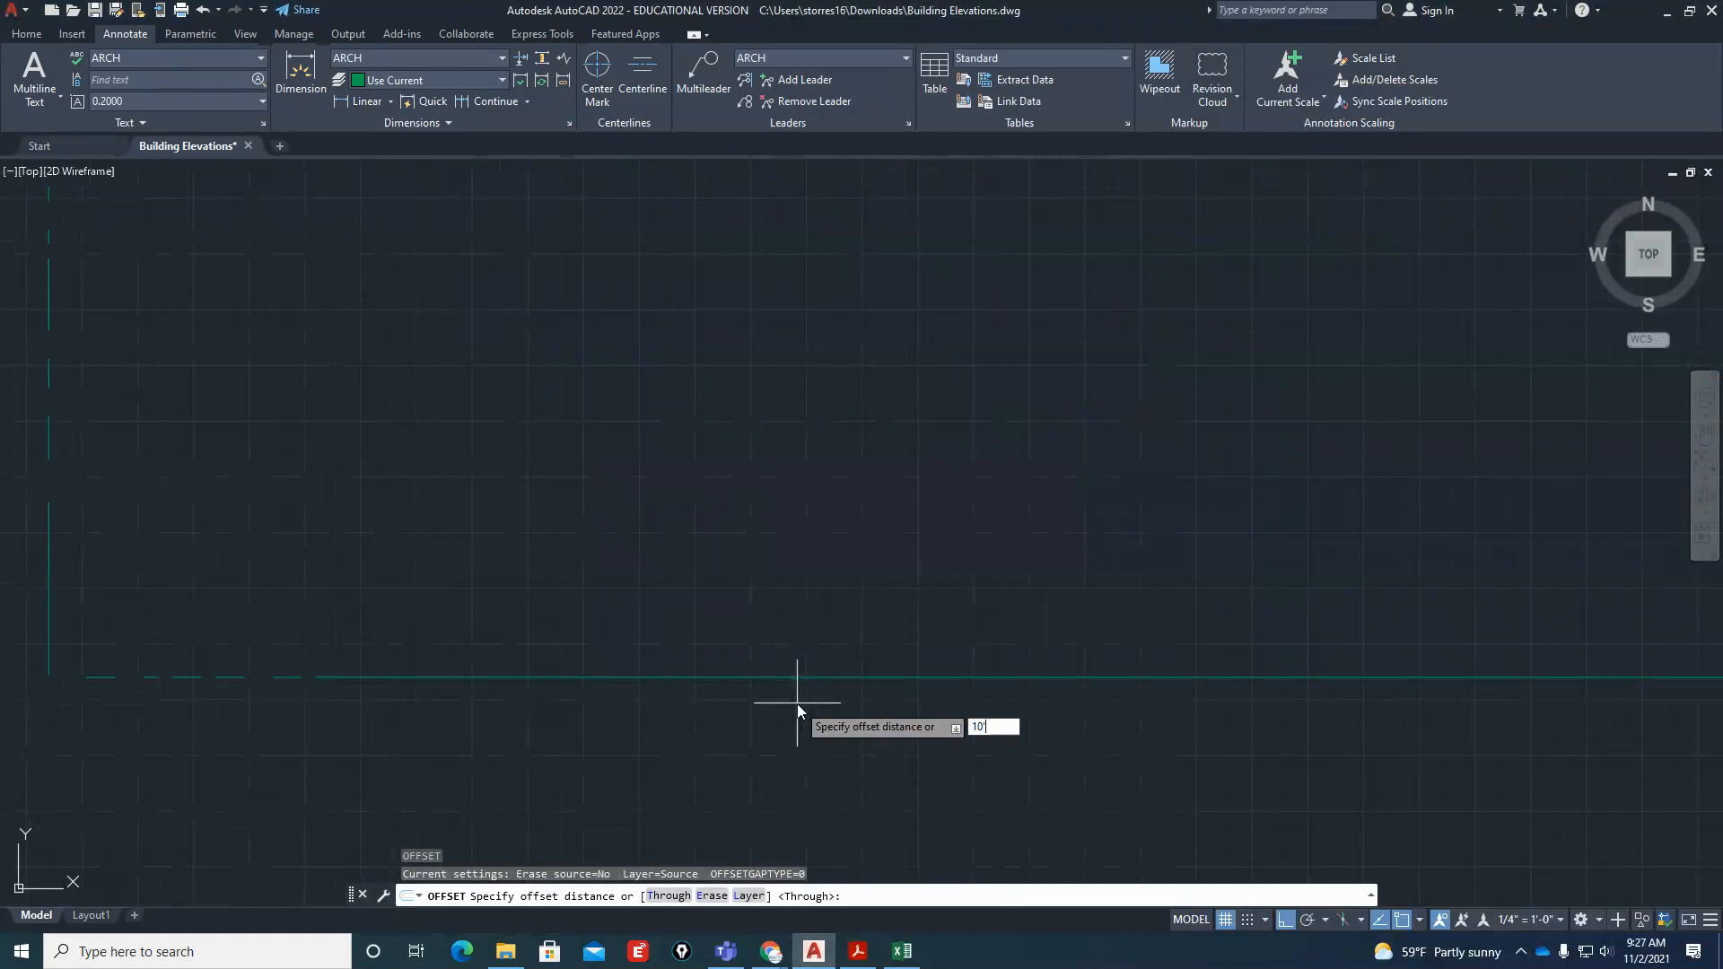
pyautogui.press('Return')
pyautogui.click(829, 677)
pyautogui.click(827, 492)
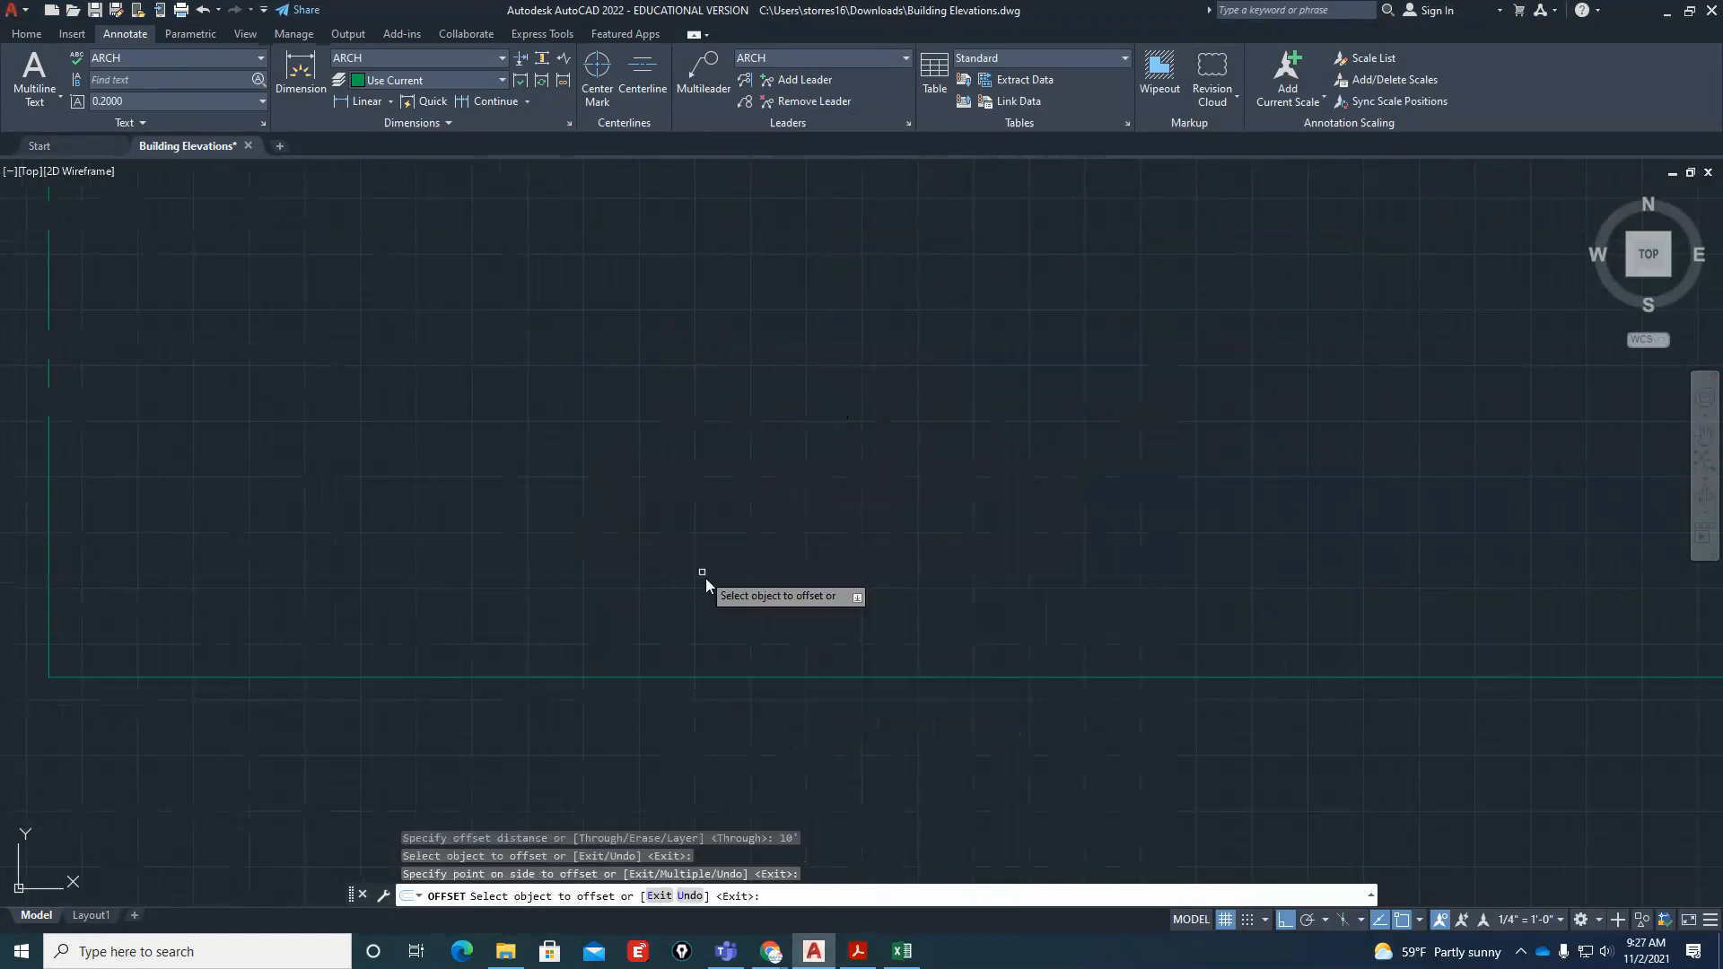
pyautogui.scroll(-2, 705, 578)
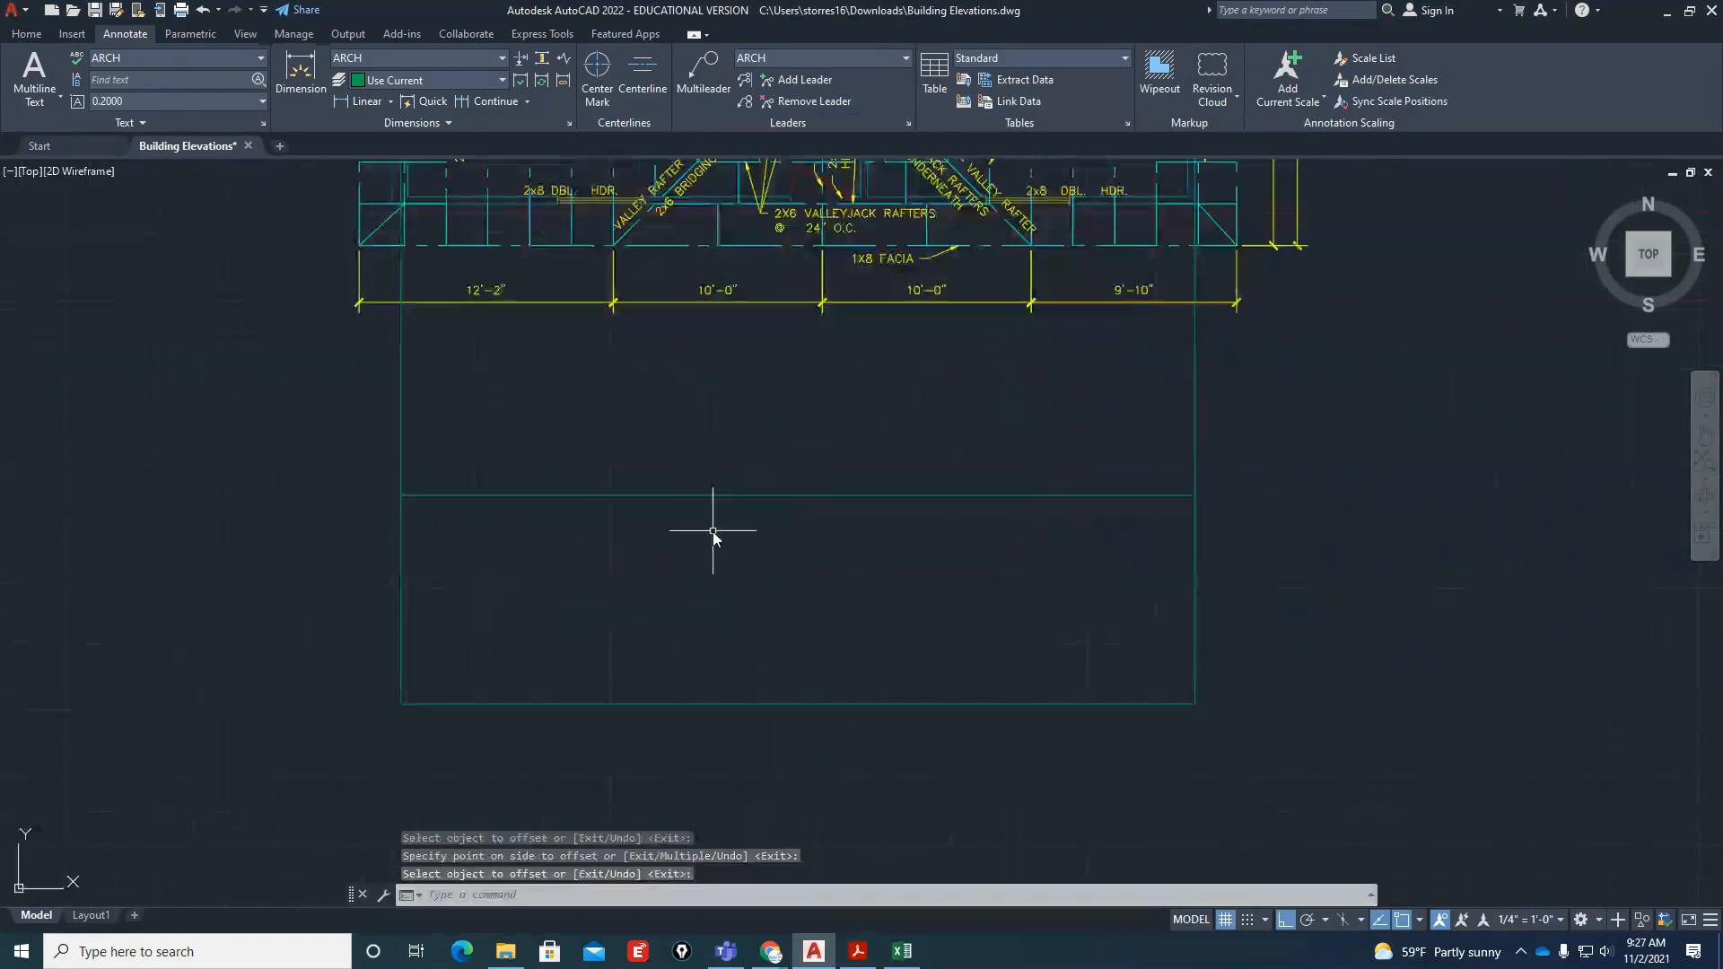
pyautogui.press('Escape')
# Trim both wall projection lines above the top wall line, leaving a closed front wall rectangle
pyautogui.write('tr')
pyautogui.press('Return')
pyautogui.click(1304, 424)
pyautogui.click(226, 426)
pyautogui.press('Return')
pyautogui.press('Return')
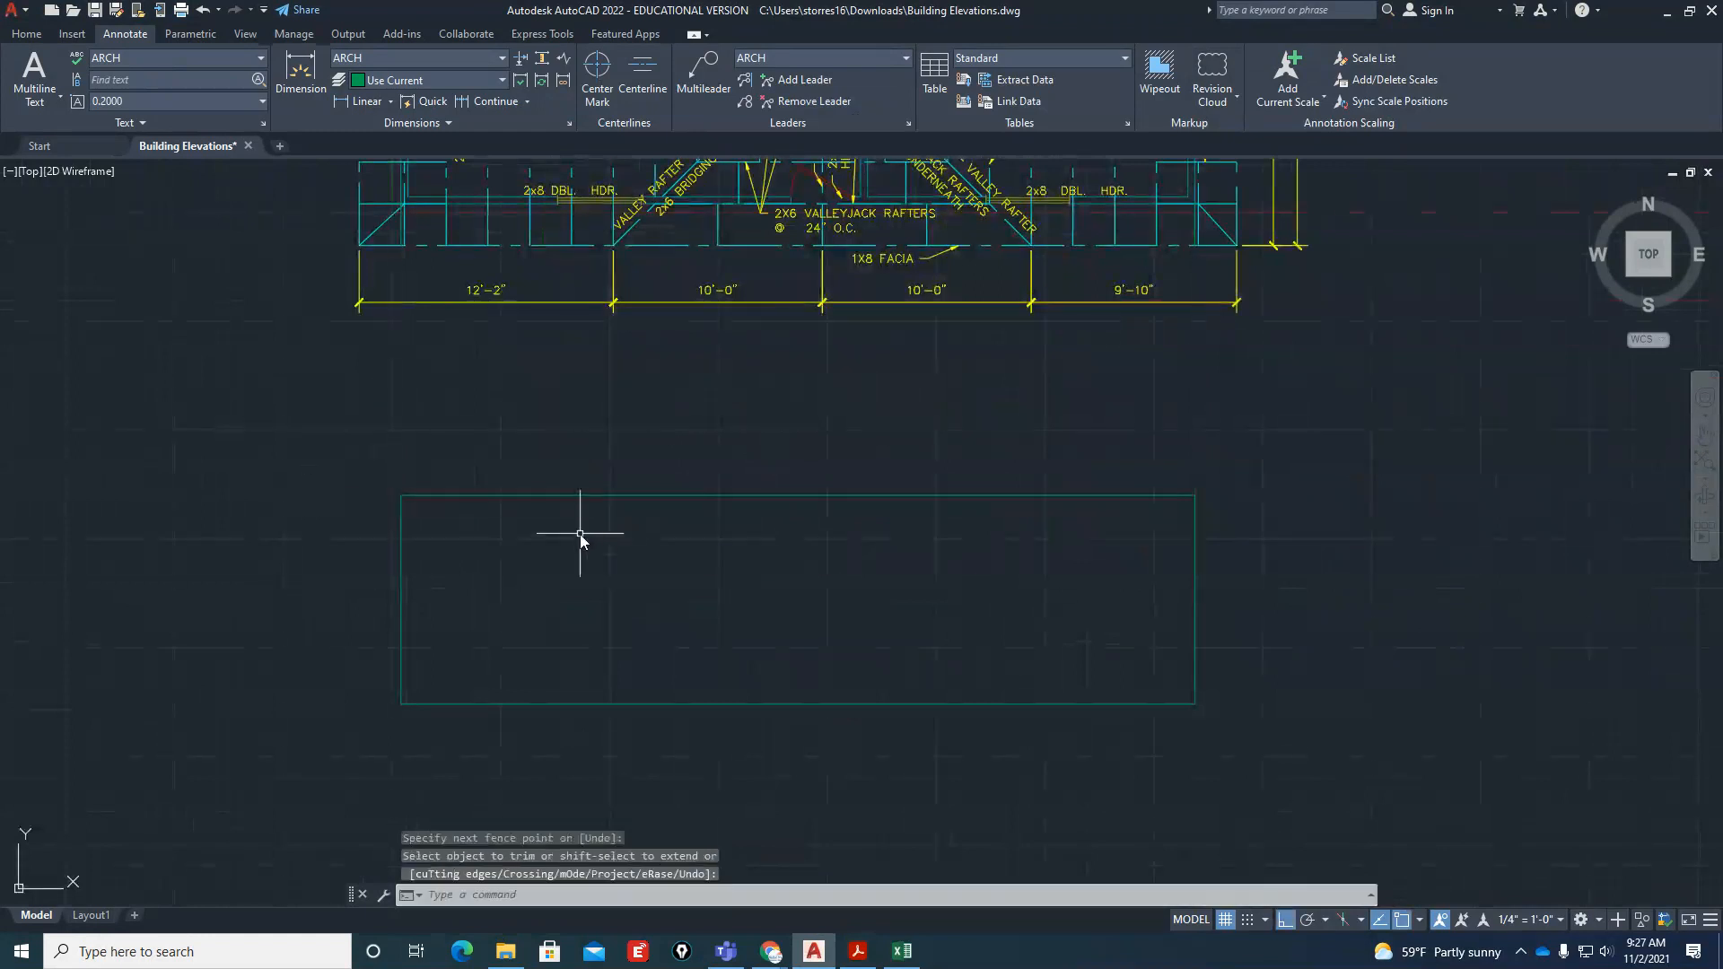
# Project the left edge of the front wall's left window from the plan down past the elevation's base line
pyautogui.scroll(-1, 692, 412)
pyautogui.scroll(1, 725, 600)
pyautogui.scroll(-1, 728, 617)
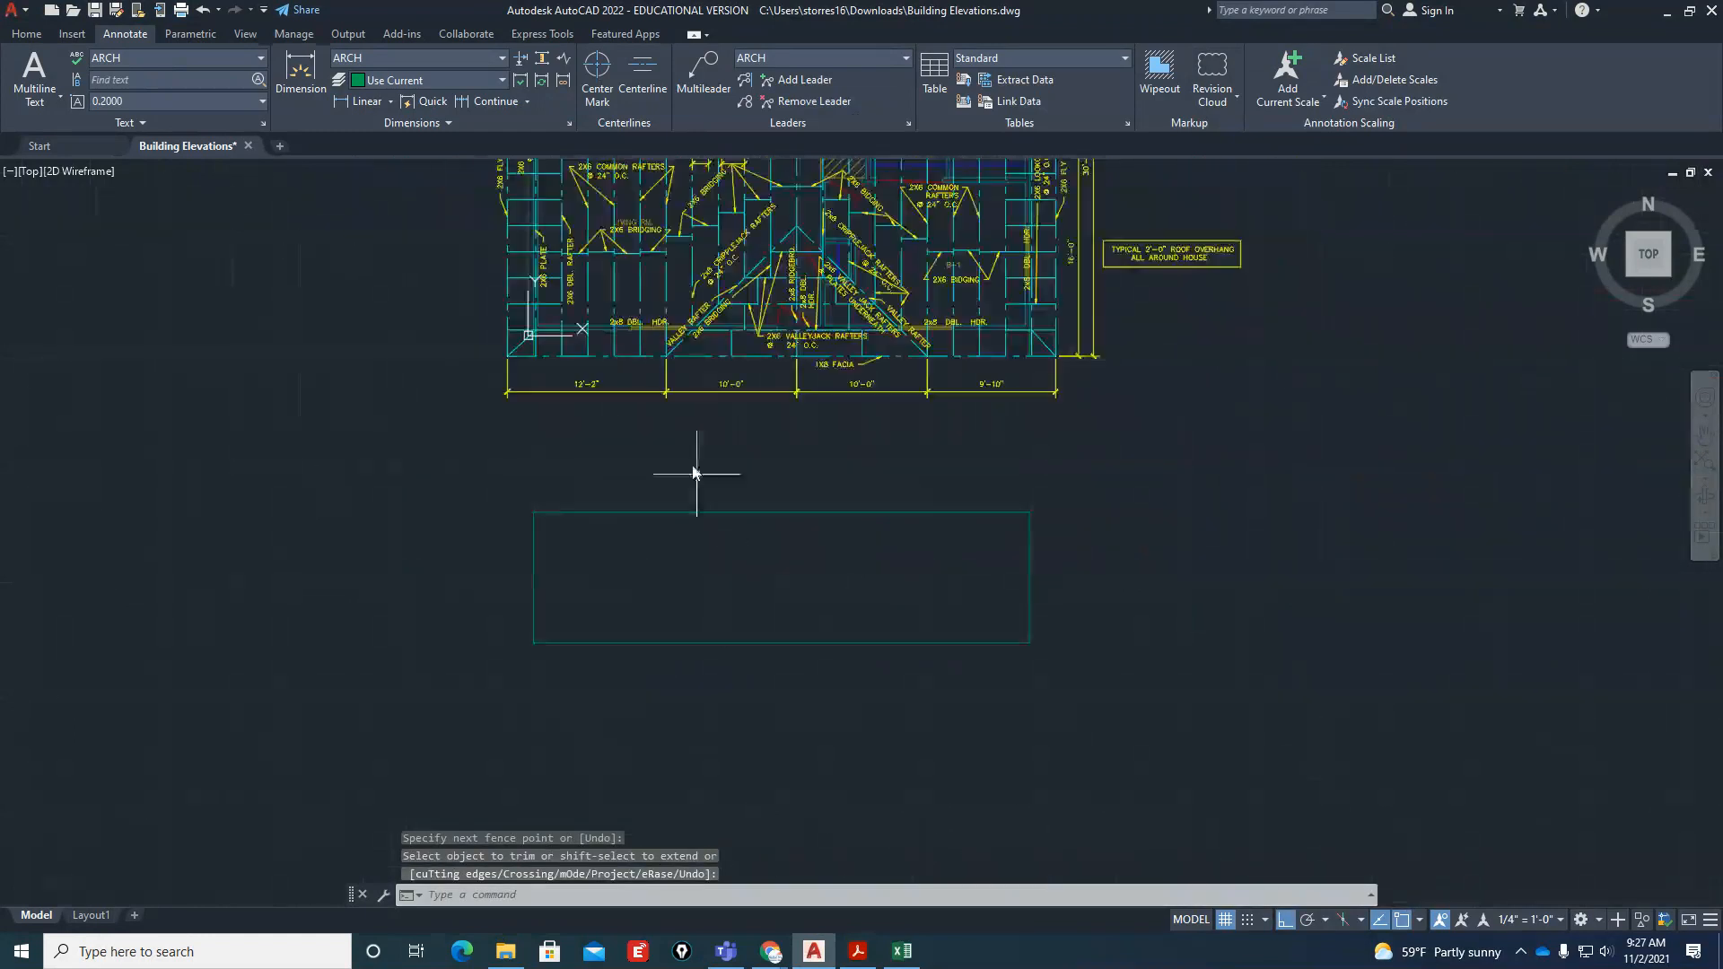
pyautogui.write('l')
pyautogui.press('Return')
pyautogui.scroll(6, 619, 341)
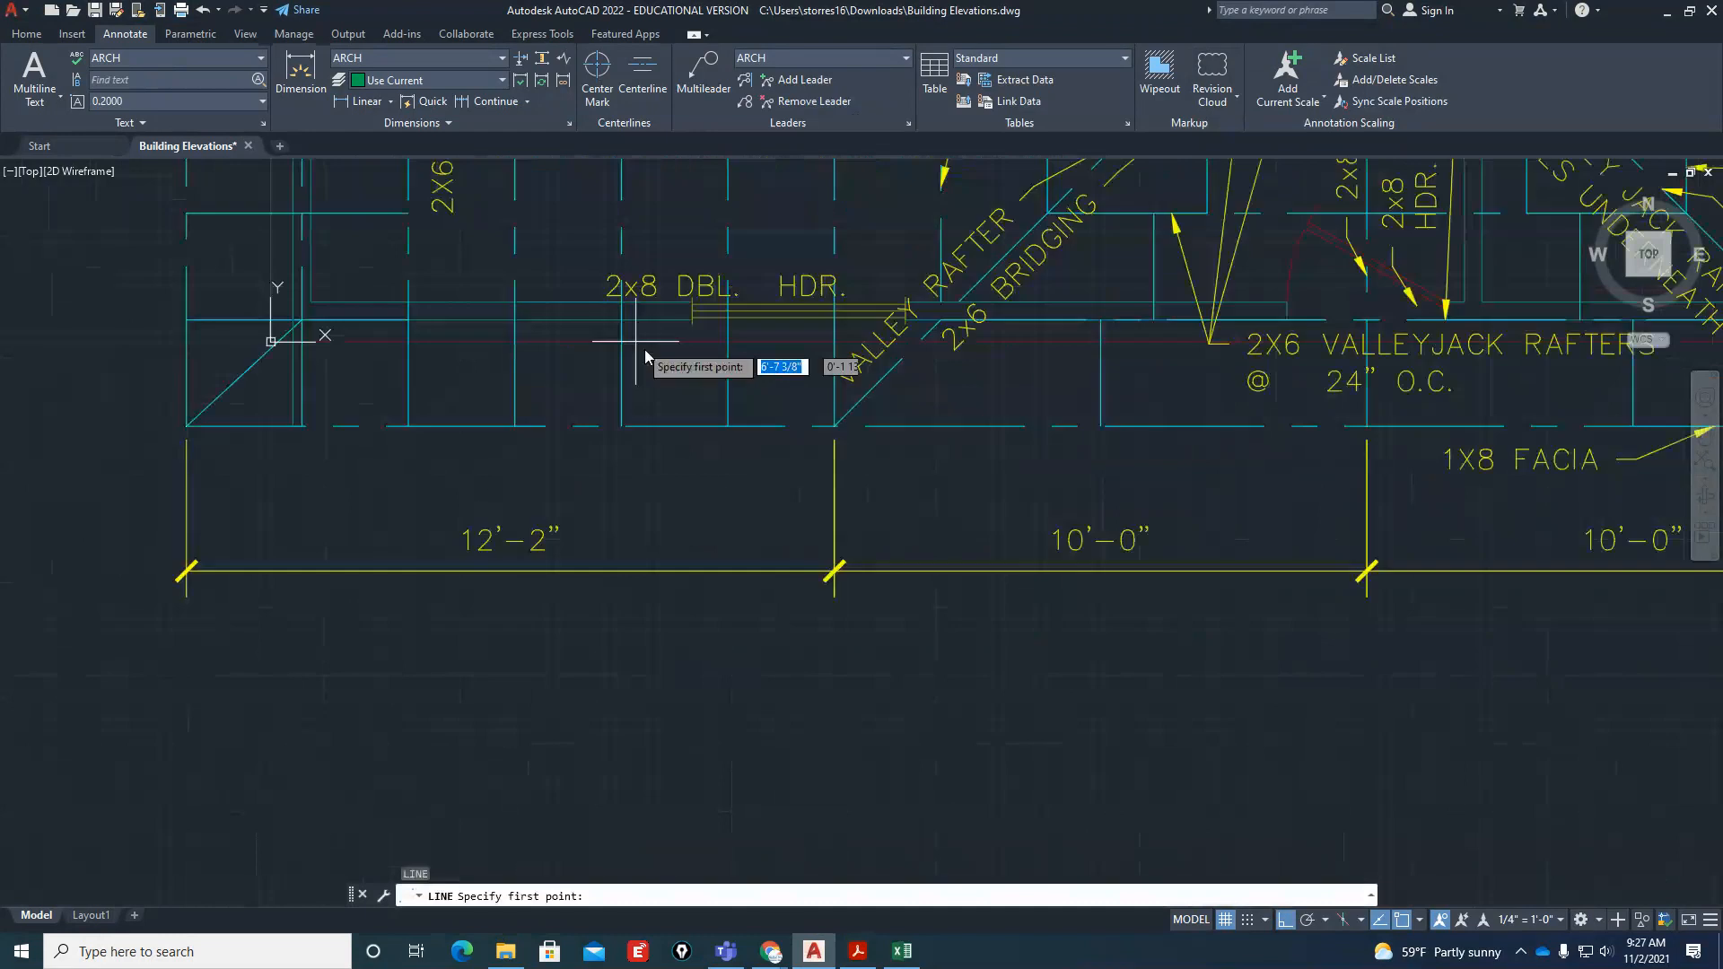
pyautogui.click(692, 331)
pyautogui.scroll(-6, 648, 332)
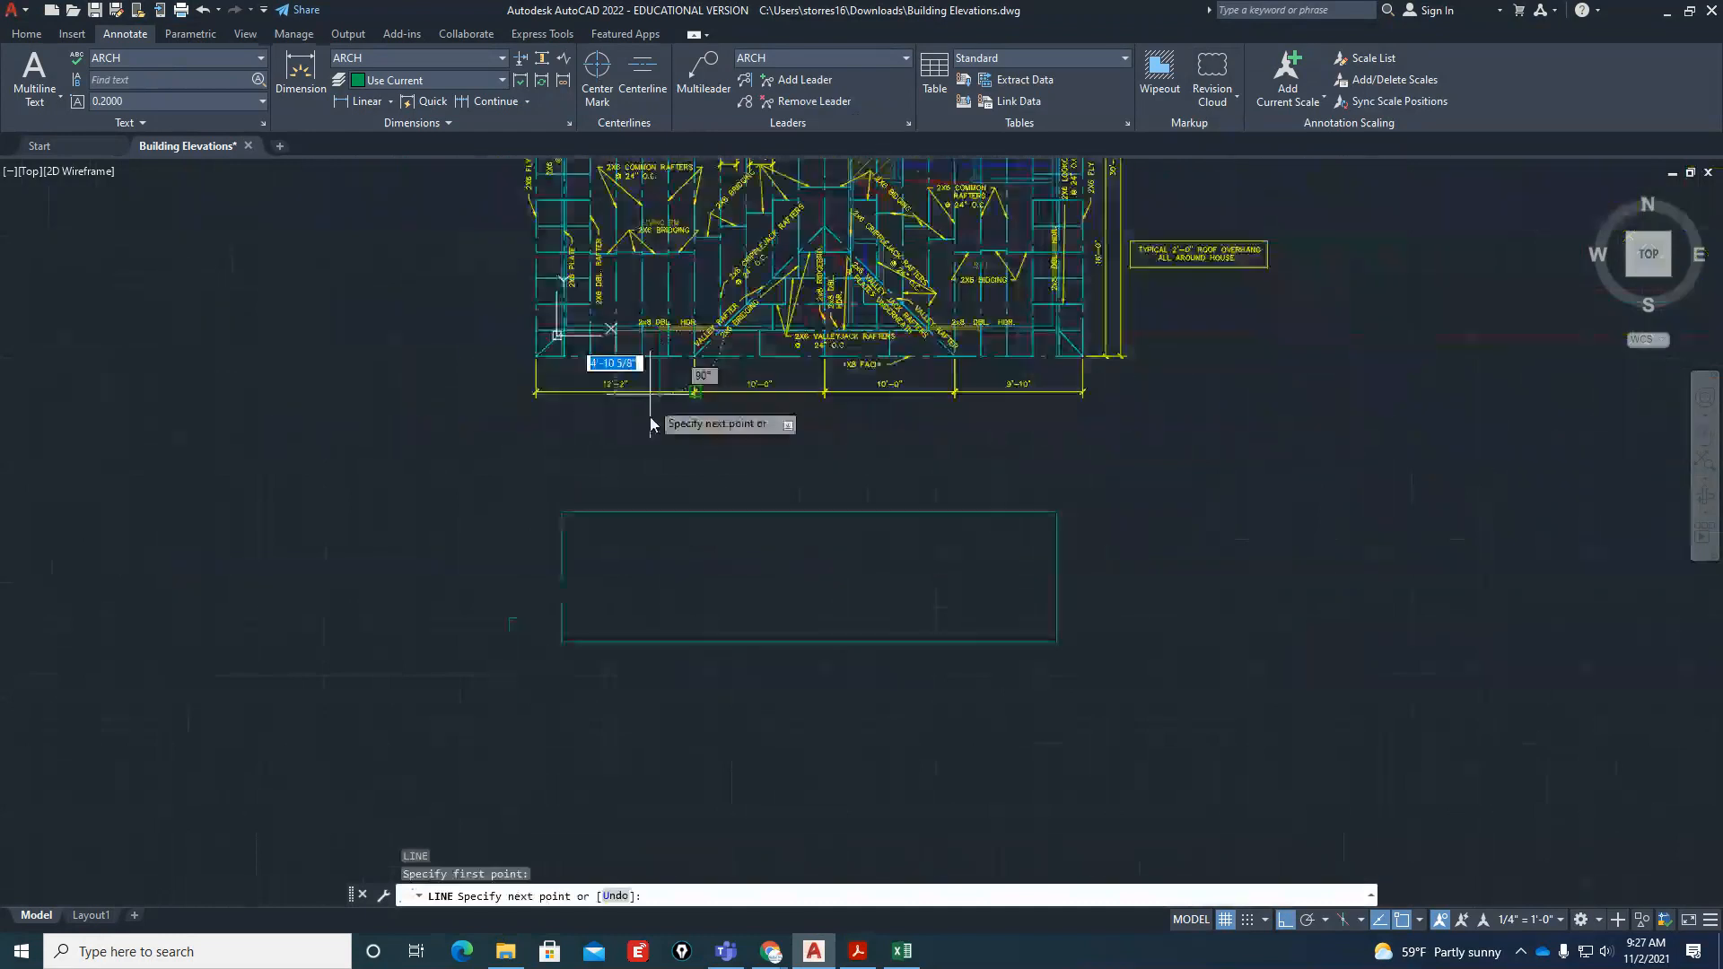
pyautogui.click(640, 740)
pyautogui.press('Return')
pyautogui.press('Return')
# Project the right edge of the front wall's left window down past the elevation's base line
pyautogui.scroll(6, 724, 310)
pyautogui.scroll(4, 725, 314)
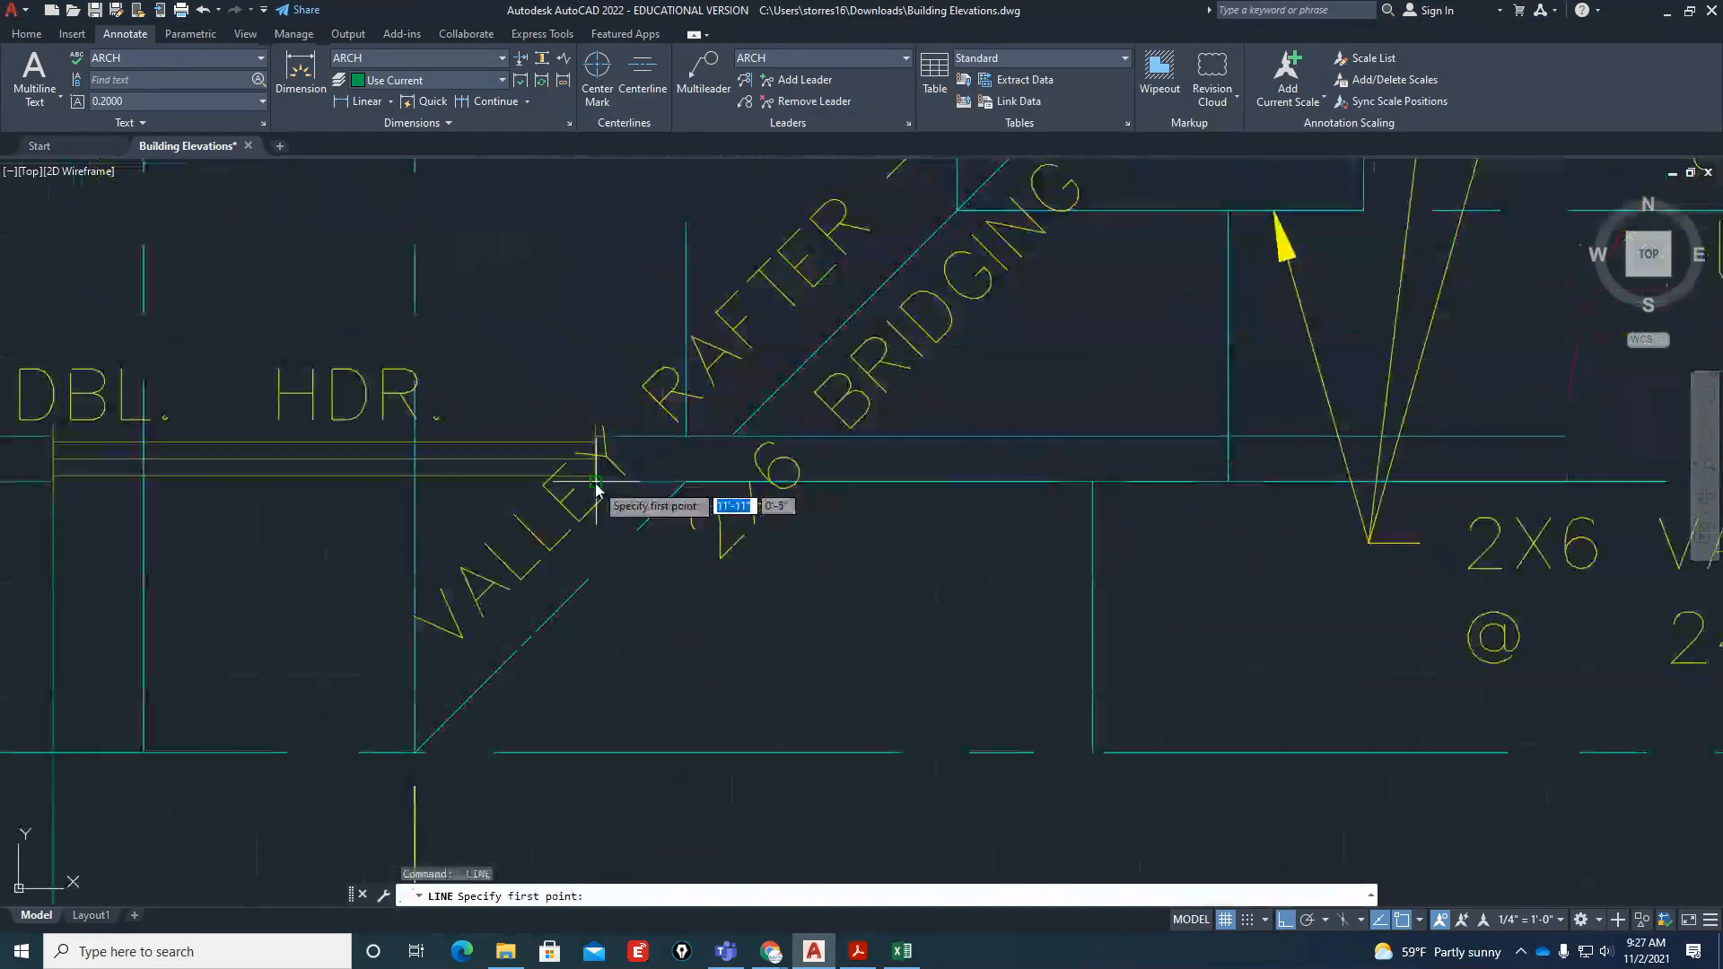
pyautogui.click(715, 375)
pyautogui.scroll(-2, 687, 386)
pyautogui.scroll(-4, 686, 381)
pyautogui.scroll(-6, 661, 639)
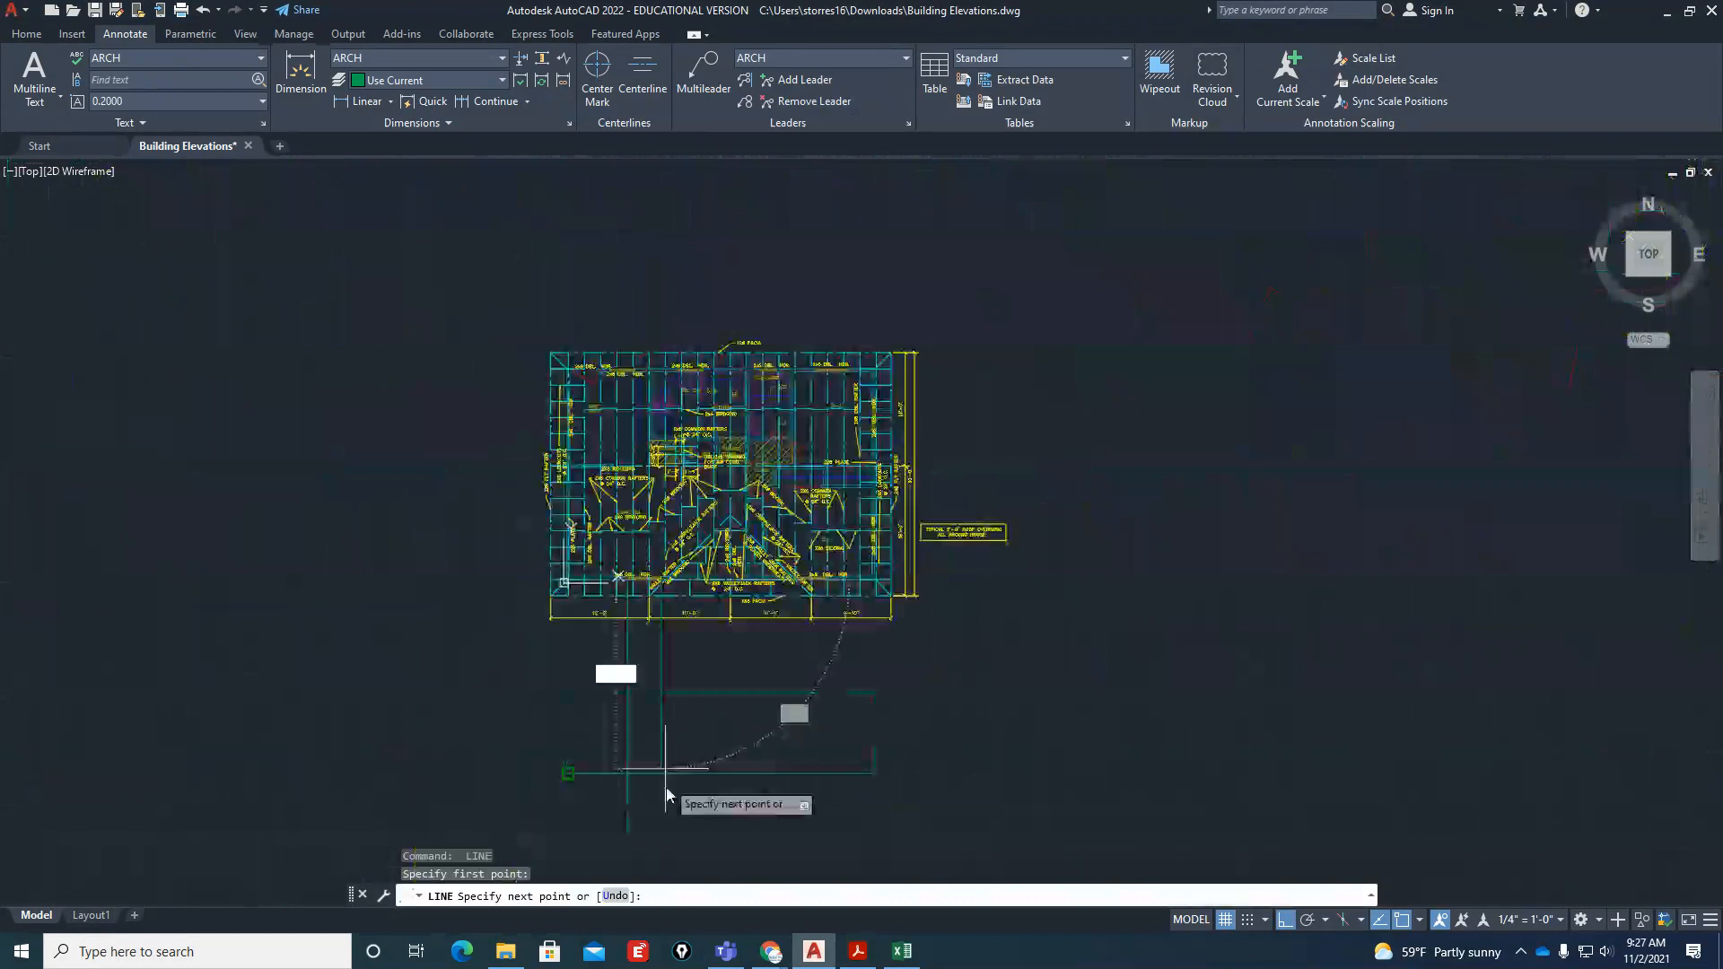
pyautogui.click(665, 830)
pyautogui.press('Escape')
# Project both edges of the front door opening from the plan down past the elevation's base line
pyautogui.press('Return')
pyautogui.scroll(10, 702, 611)
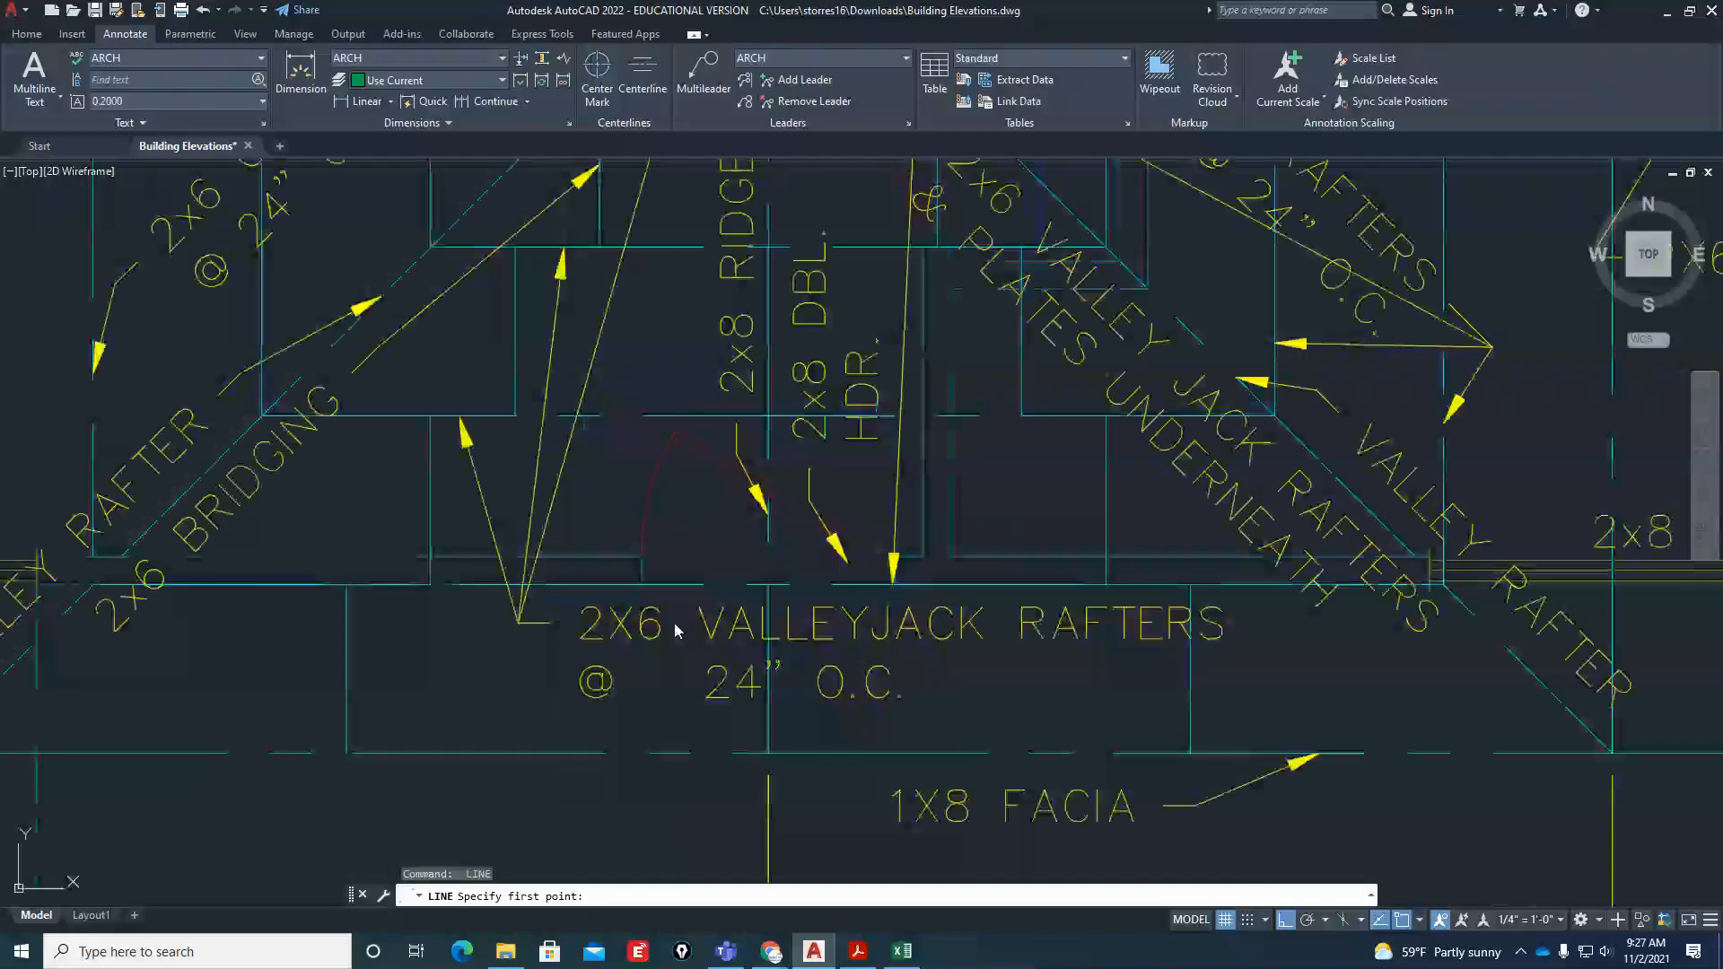
pyautogui.scroll(-8, 641, 585)
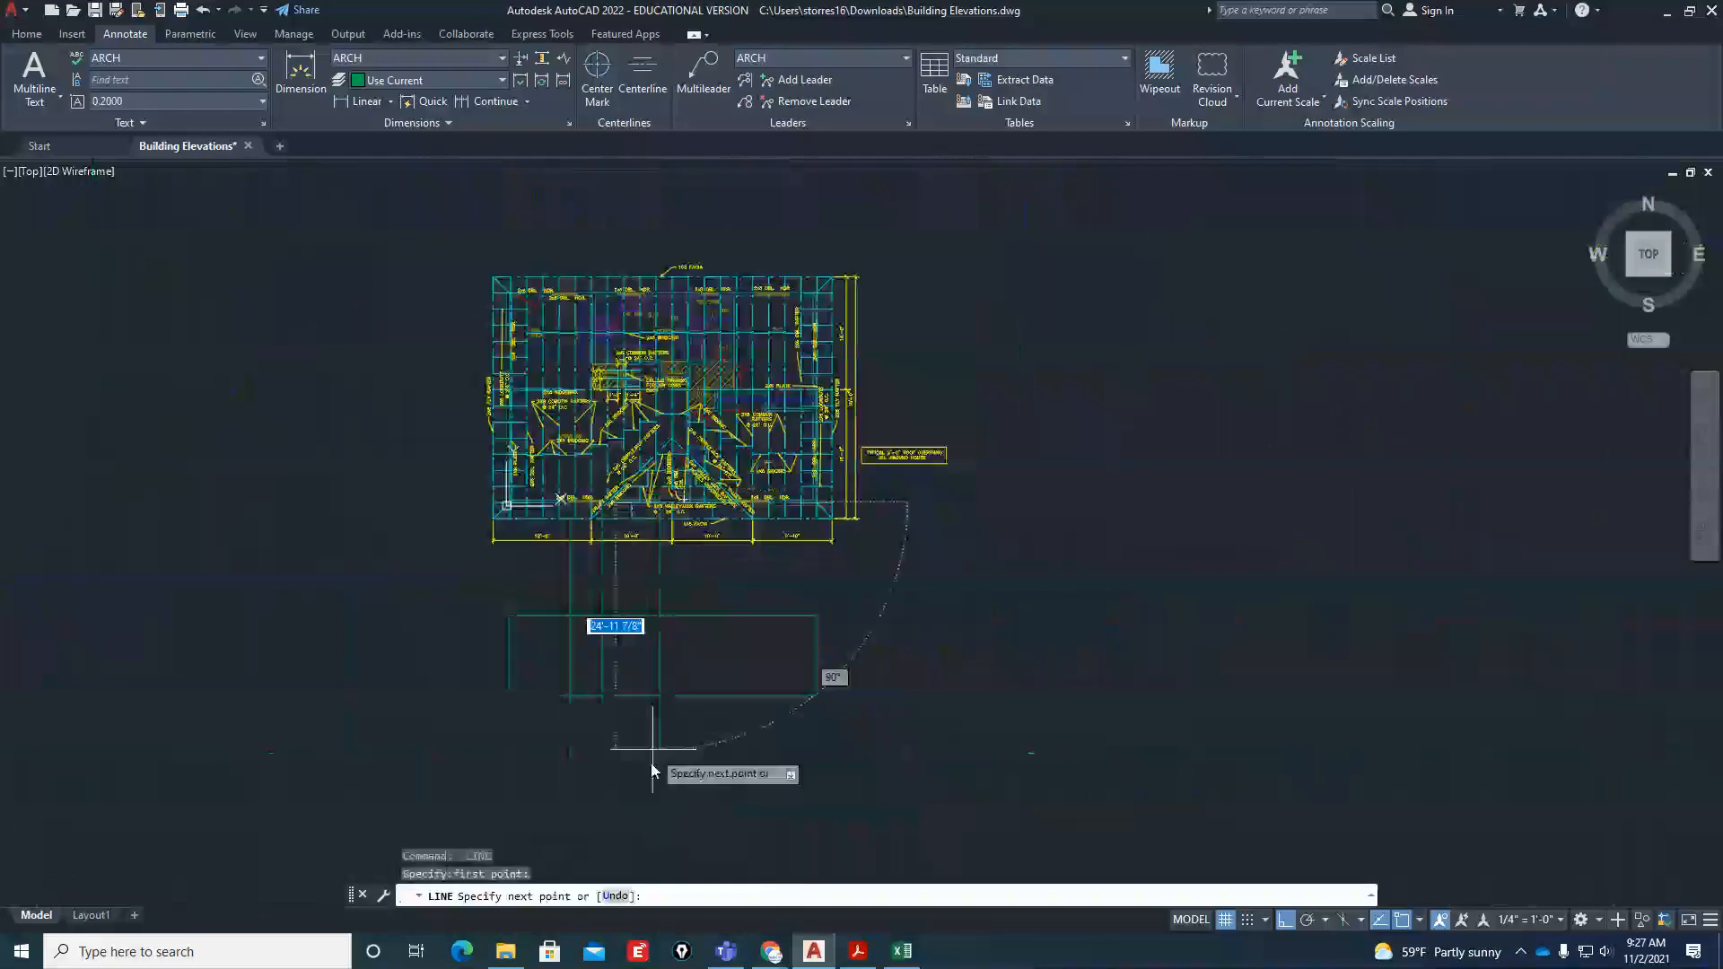
pyautogui.scroll(5, 680, 504)
pyautogui.scroll(4, 686, 497)
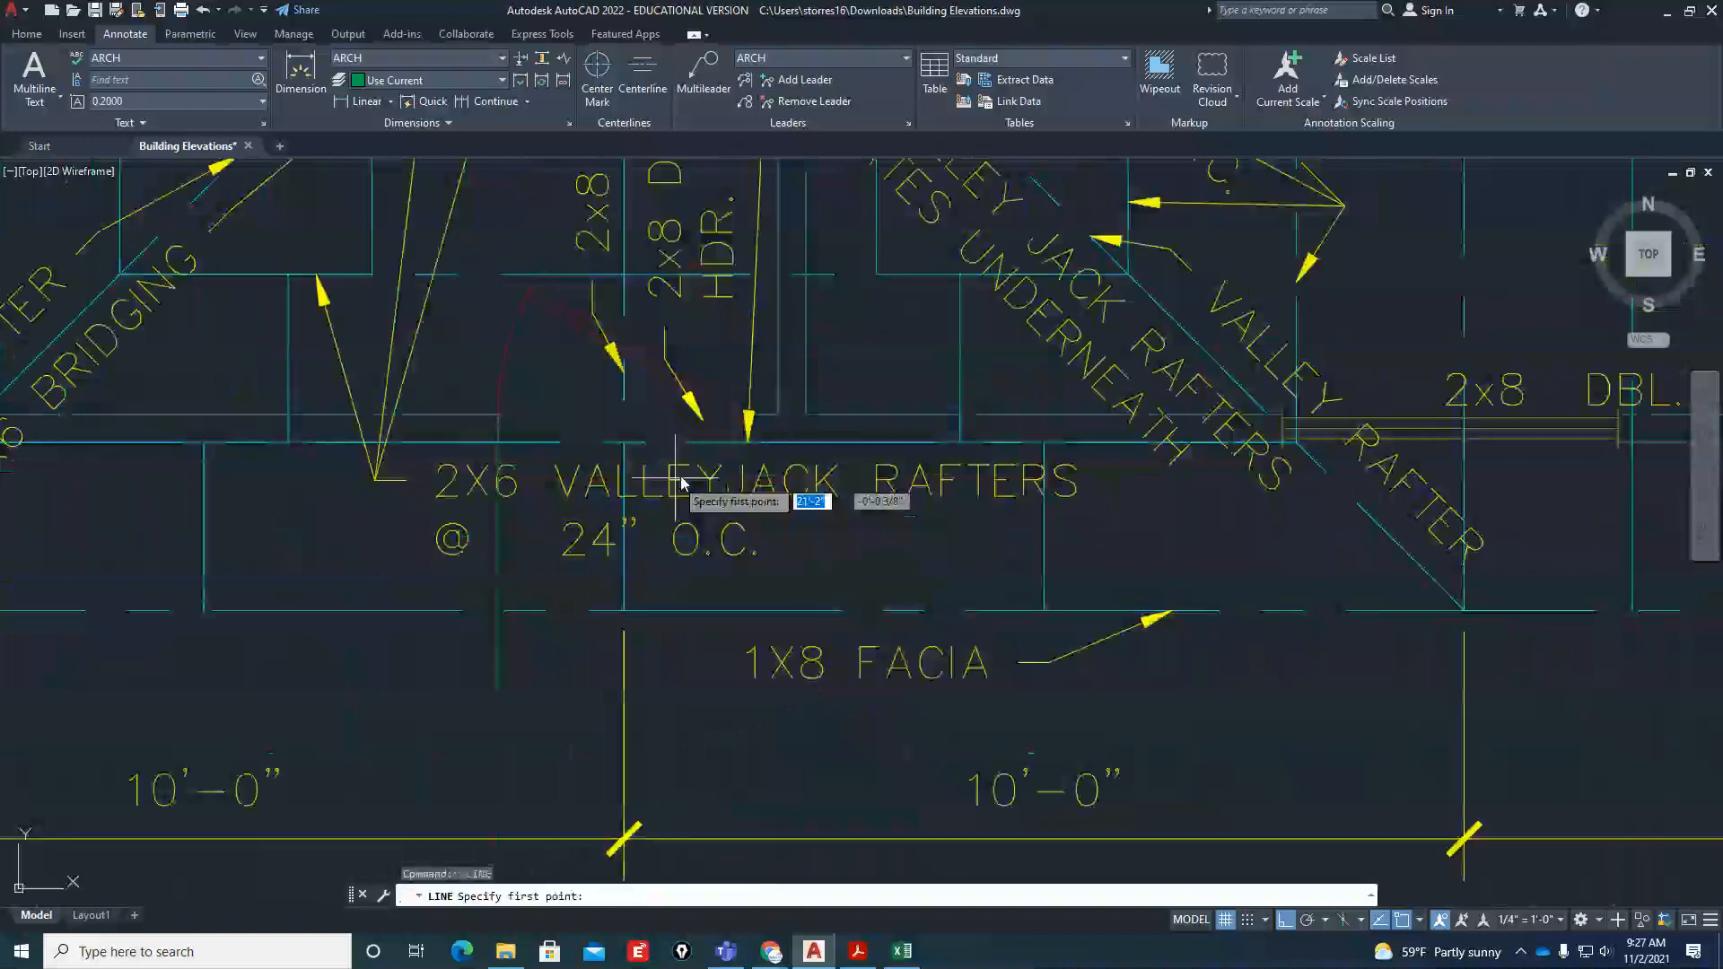
pyautogui.click(734, 450)
pyautogui.scroll(-2, 722, 460)
pyautogui.scroll(-4, 716, 460)
pyautogui.scroll(-6, 707, 707)
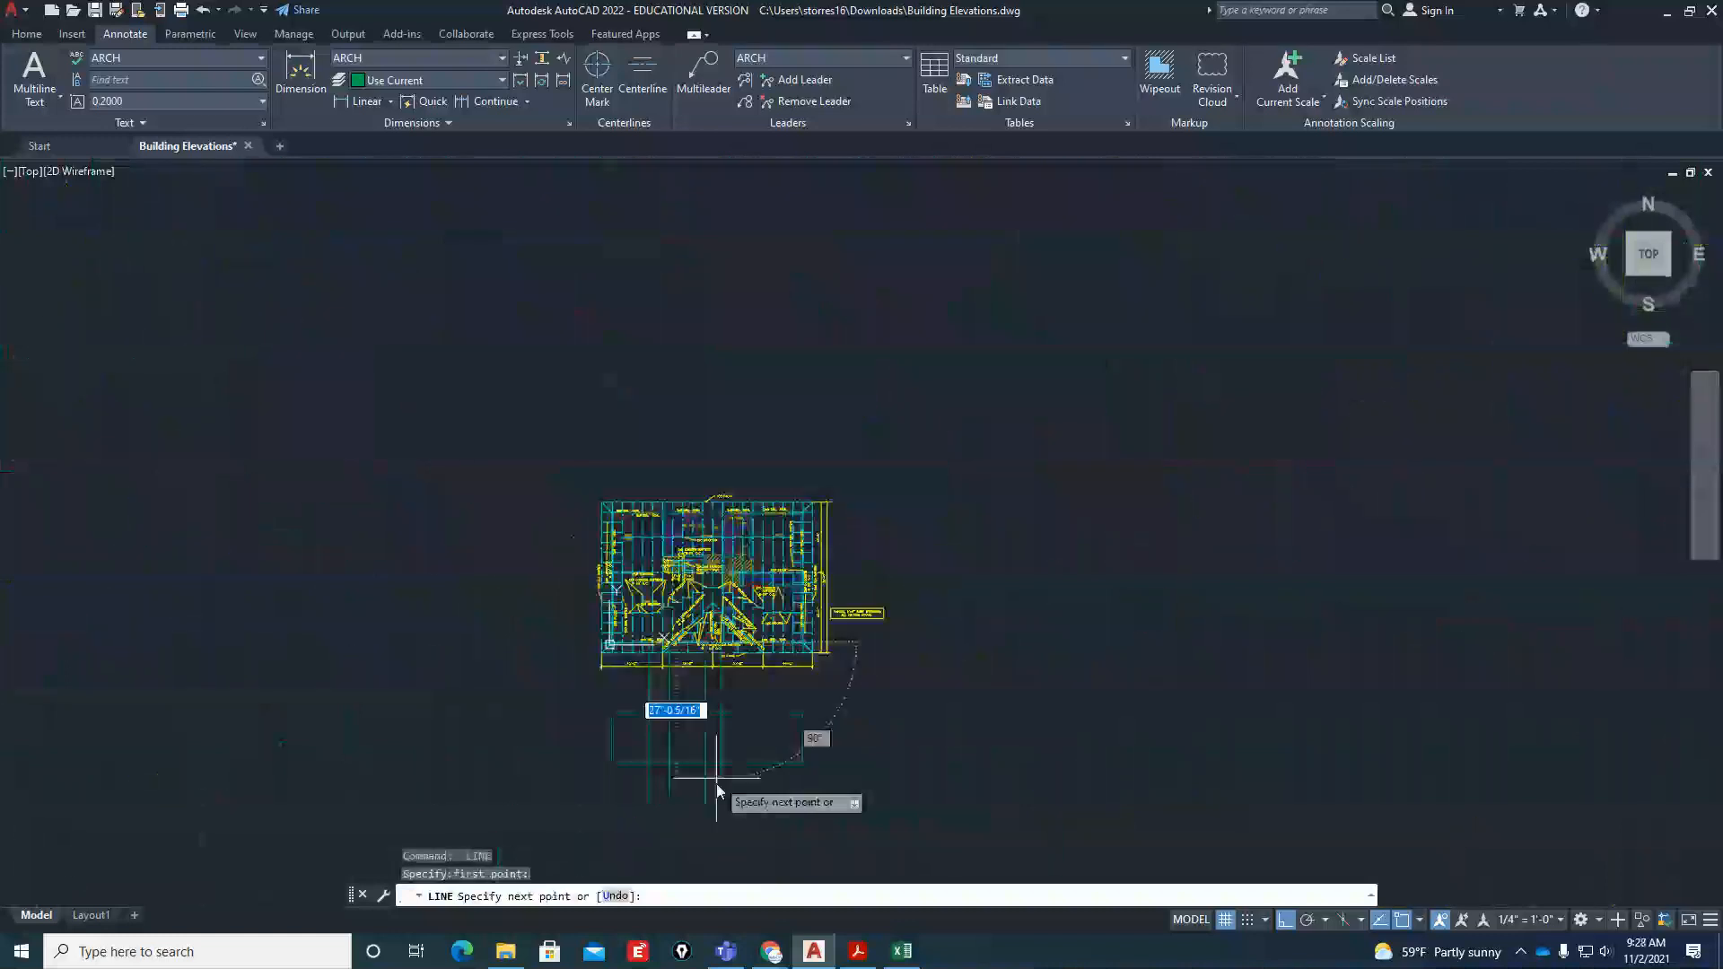
pyautogui.click(716, 784)
pyautogui.press('Return')
pyautogui.press('Return')
# Project the left edge of the front wall's right window down past the elevation's base line
pyautogui.scroll(6, 779, 621)
pyautogui.scroll(5, 779, 621)
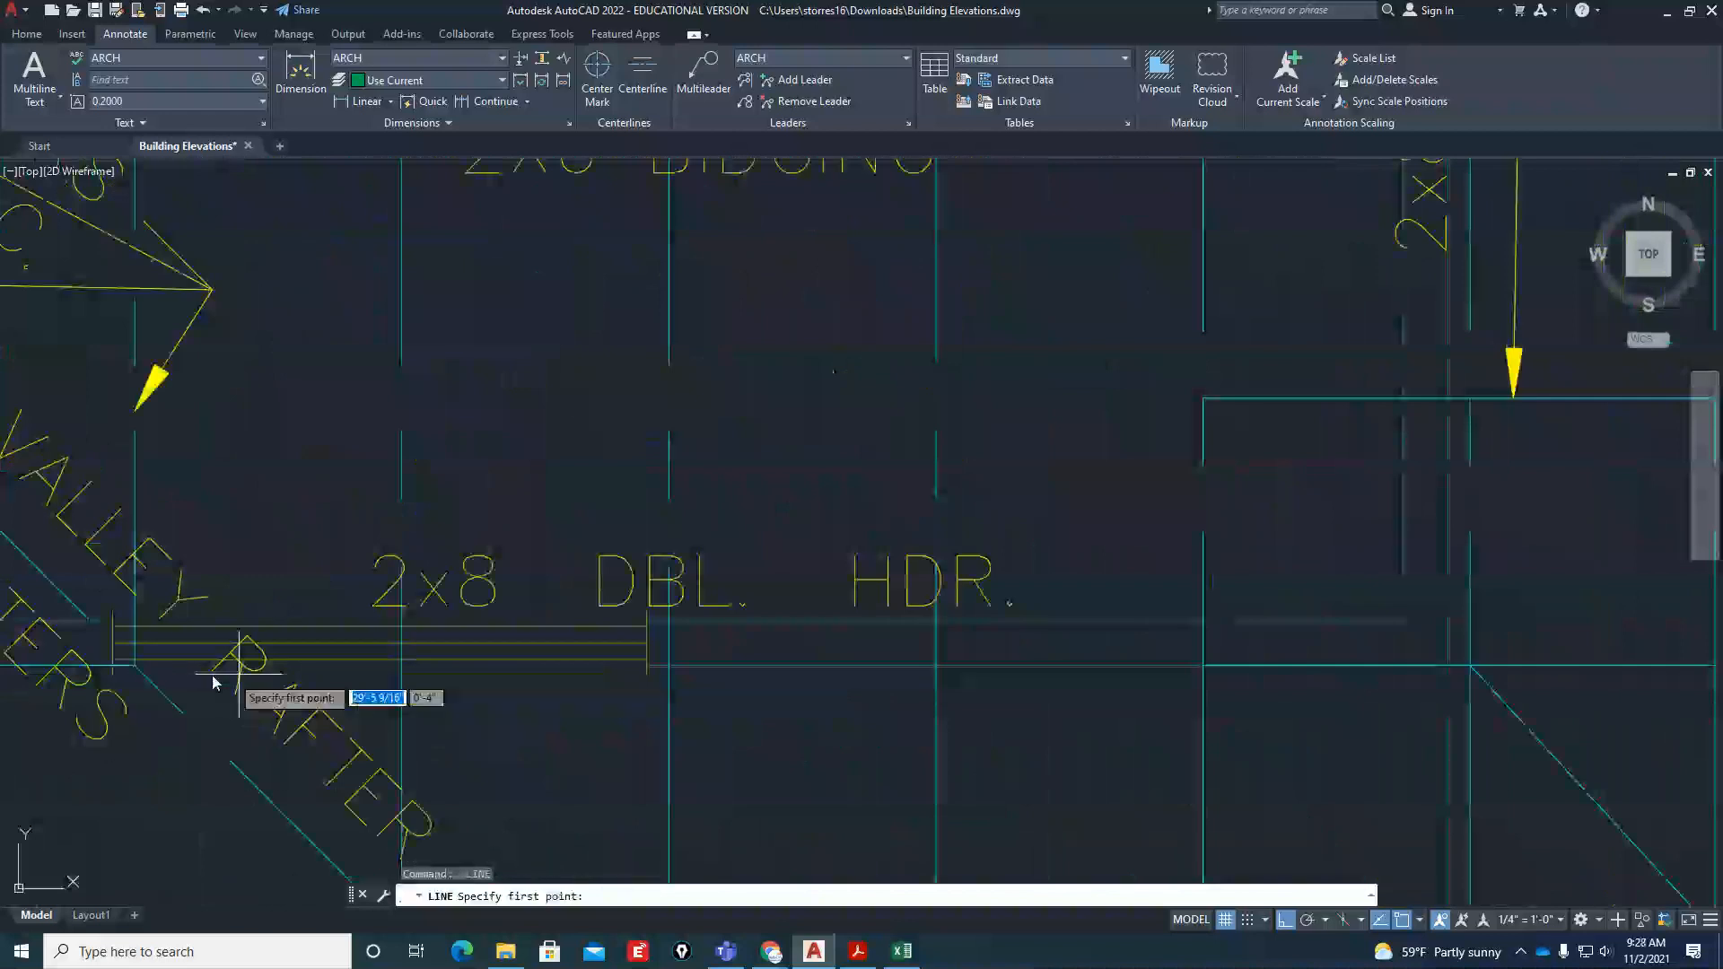
pyautogui.click(116, 679)
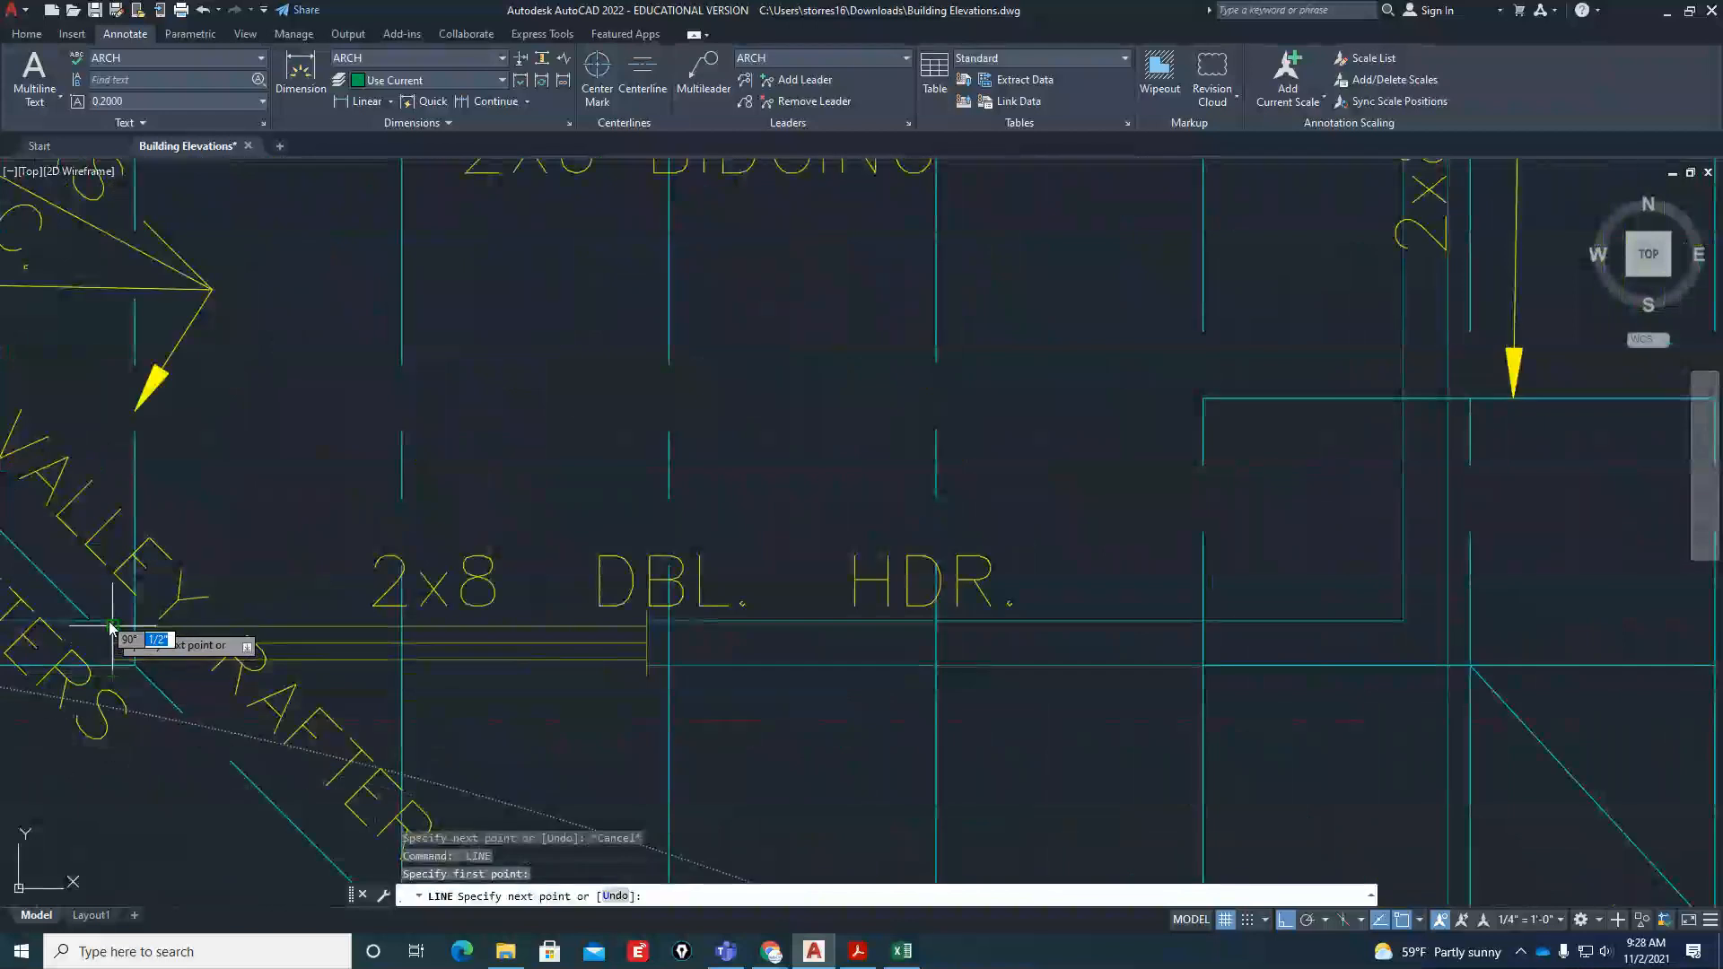
pyautogui.scroll(-7, 442, 518)
pyautogui.scroll(-5, 440, 514)
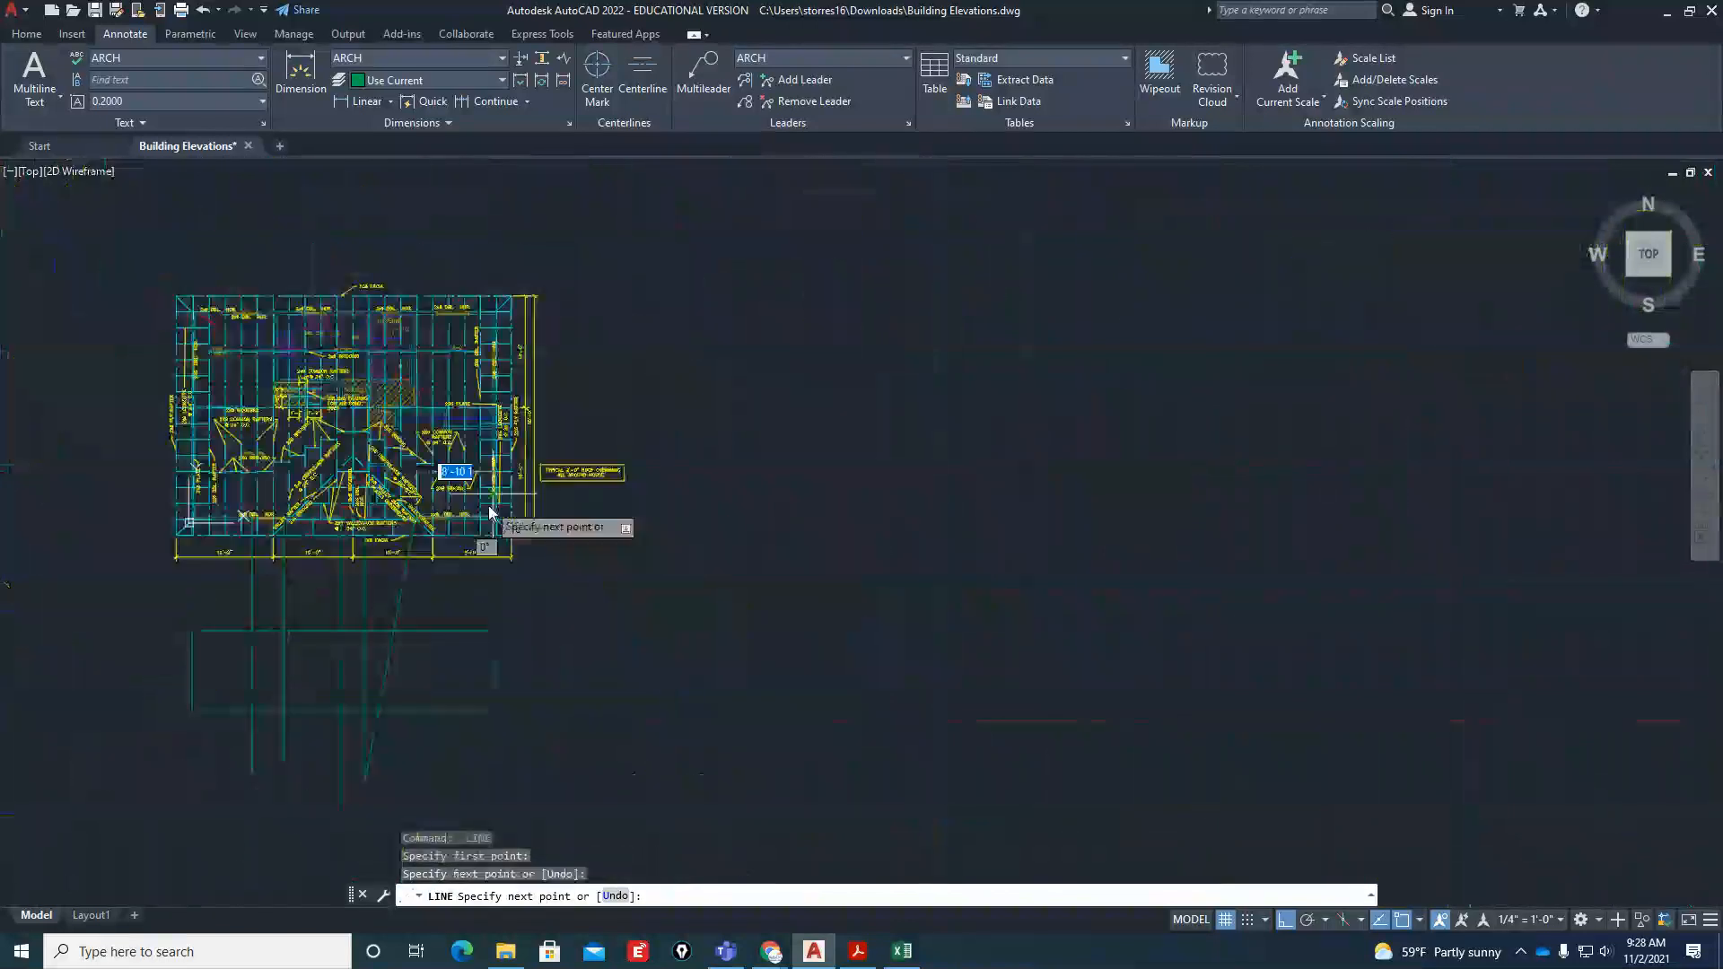
pyautogui.click(446, 791)
pyautogui.press('Escape')
pyautogui.press('Escape')
# Project the right edge of the front wall's right window down past the elevation's base line
pyautogui.press('Return')
pyautogui.scroll(10, 454, 556)
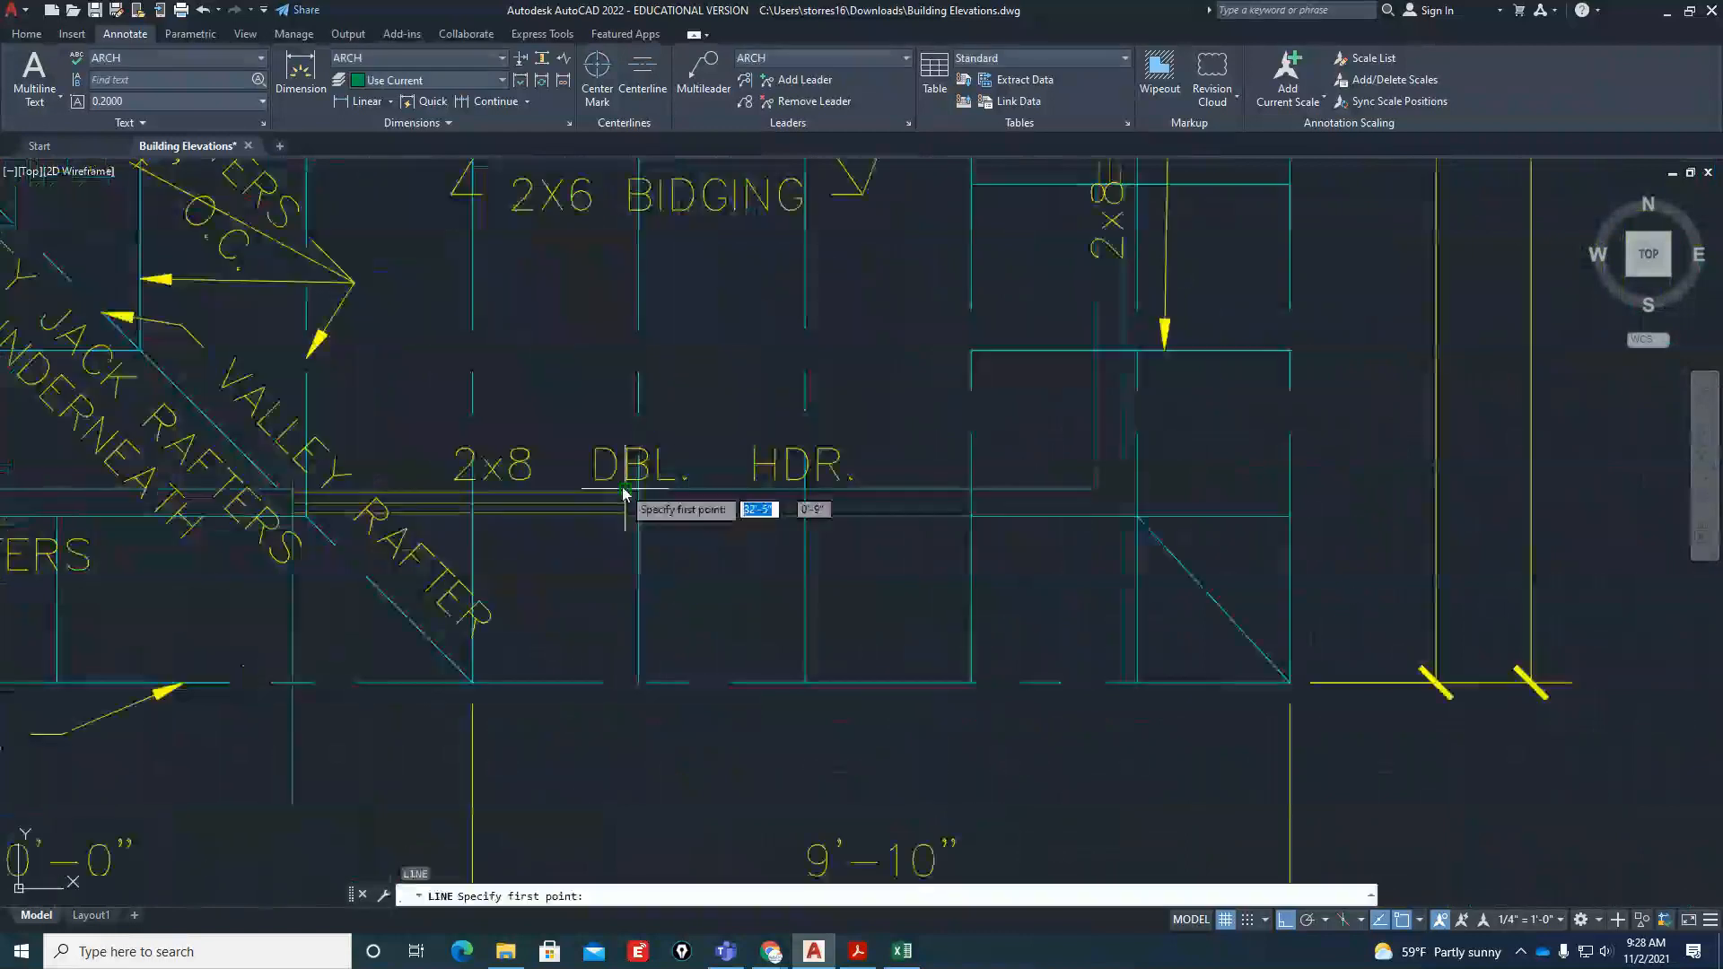
pyautogui.click(637, 501)
pyautogui.scroll(-5, 686, 525)
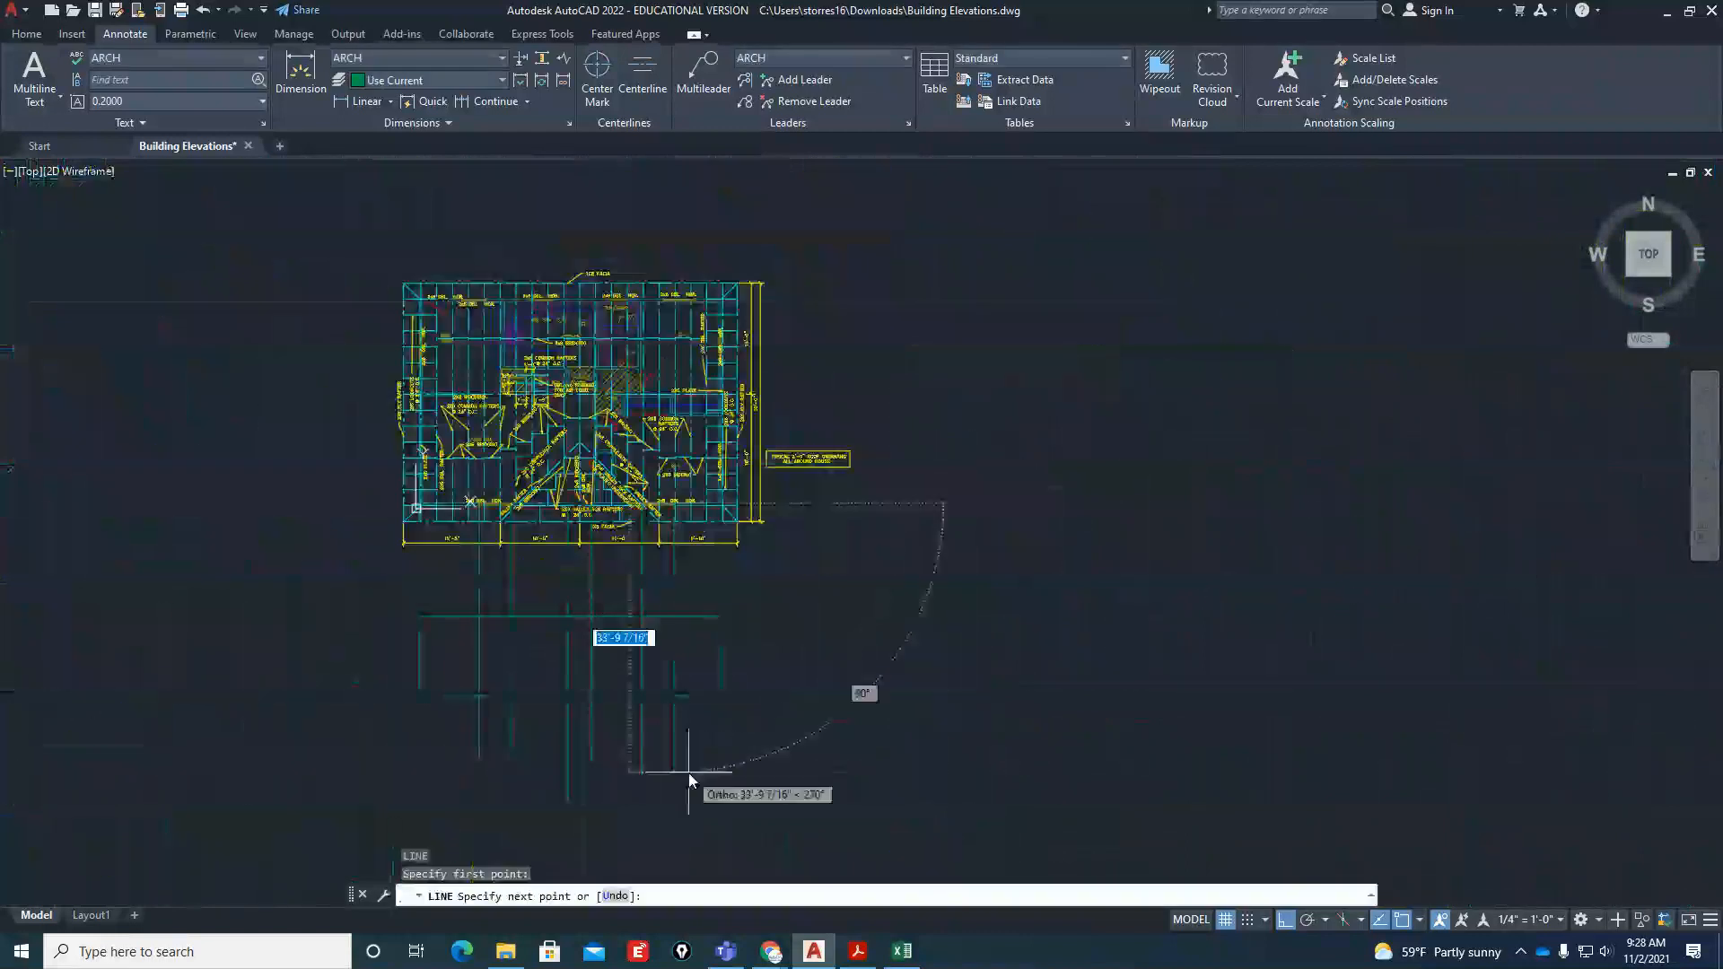
pyautogui.press('Escape')
# Bring Small Floor Plan.jpg in Photos into view beside the AutoCAD drawing to check the window and door sizes
pyautogui.scroll(4, 519, 661)
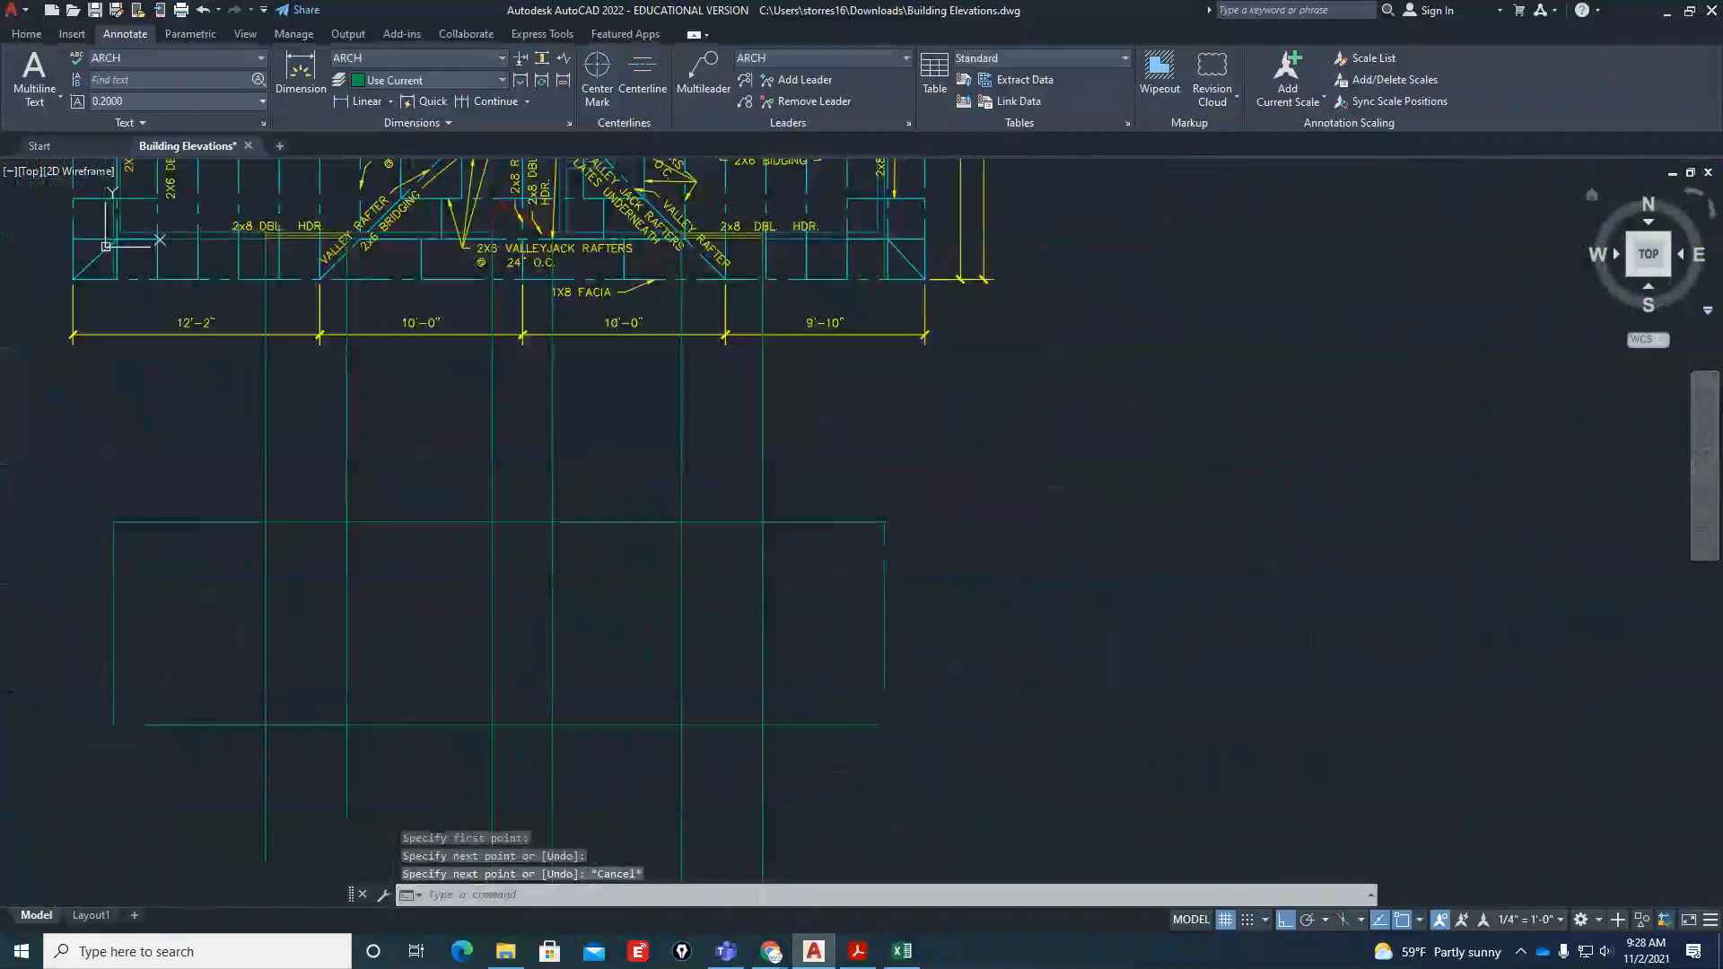
pyautogui.moveTo(1722, 60); pyautogui.dragTo(1316, 61)
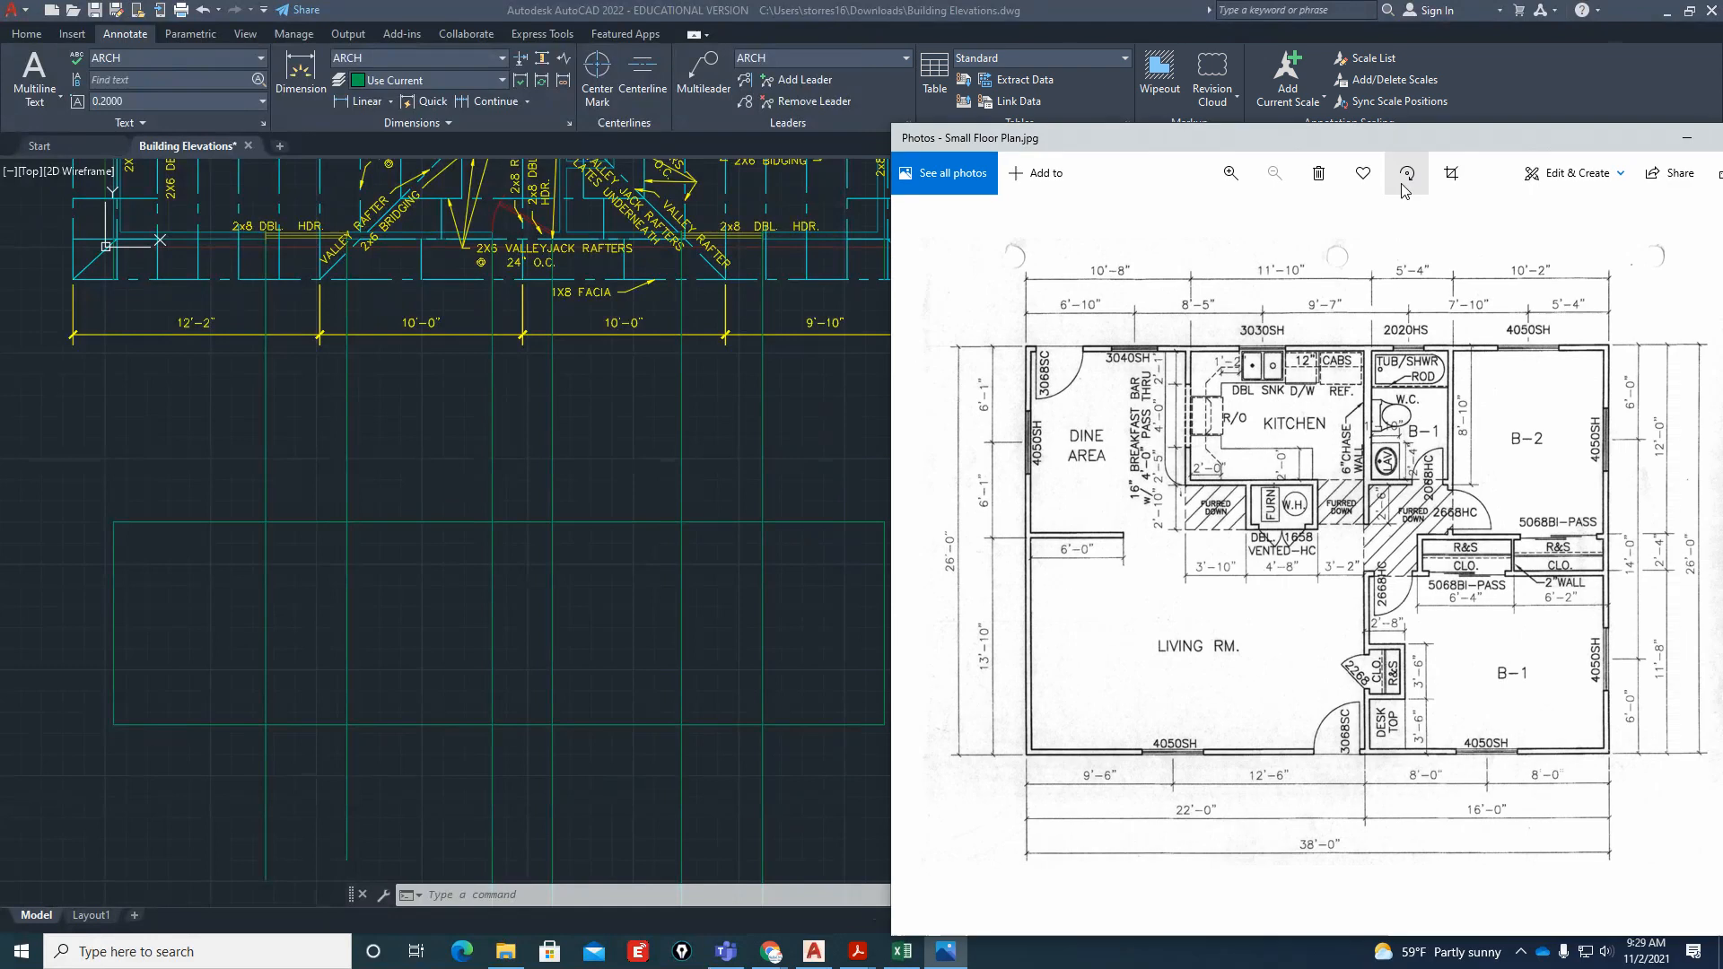
# Measure the width between the front door's two projection lines along the elevation's base line
pyautogui.click(621, 761)
pyautogui.write('dist')
pyautogui.press('Return')
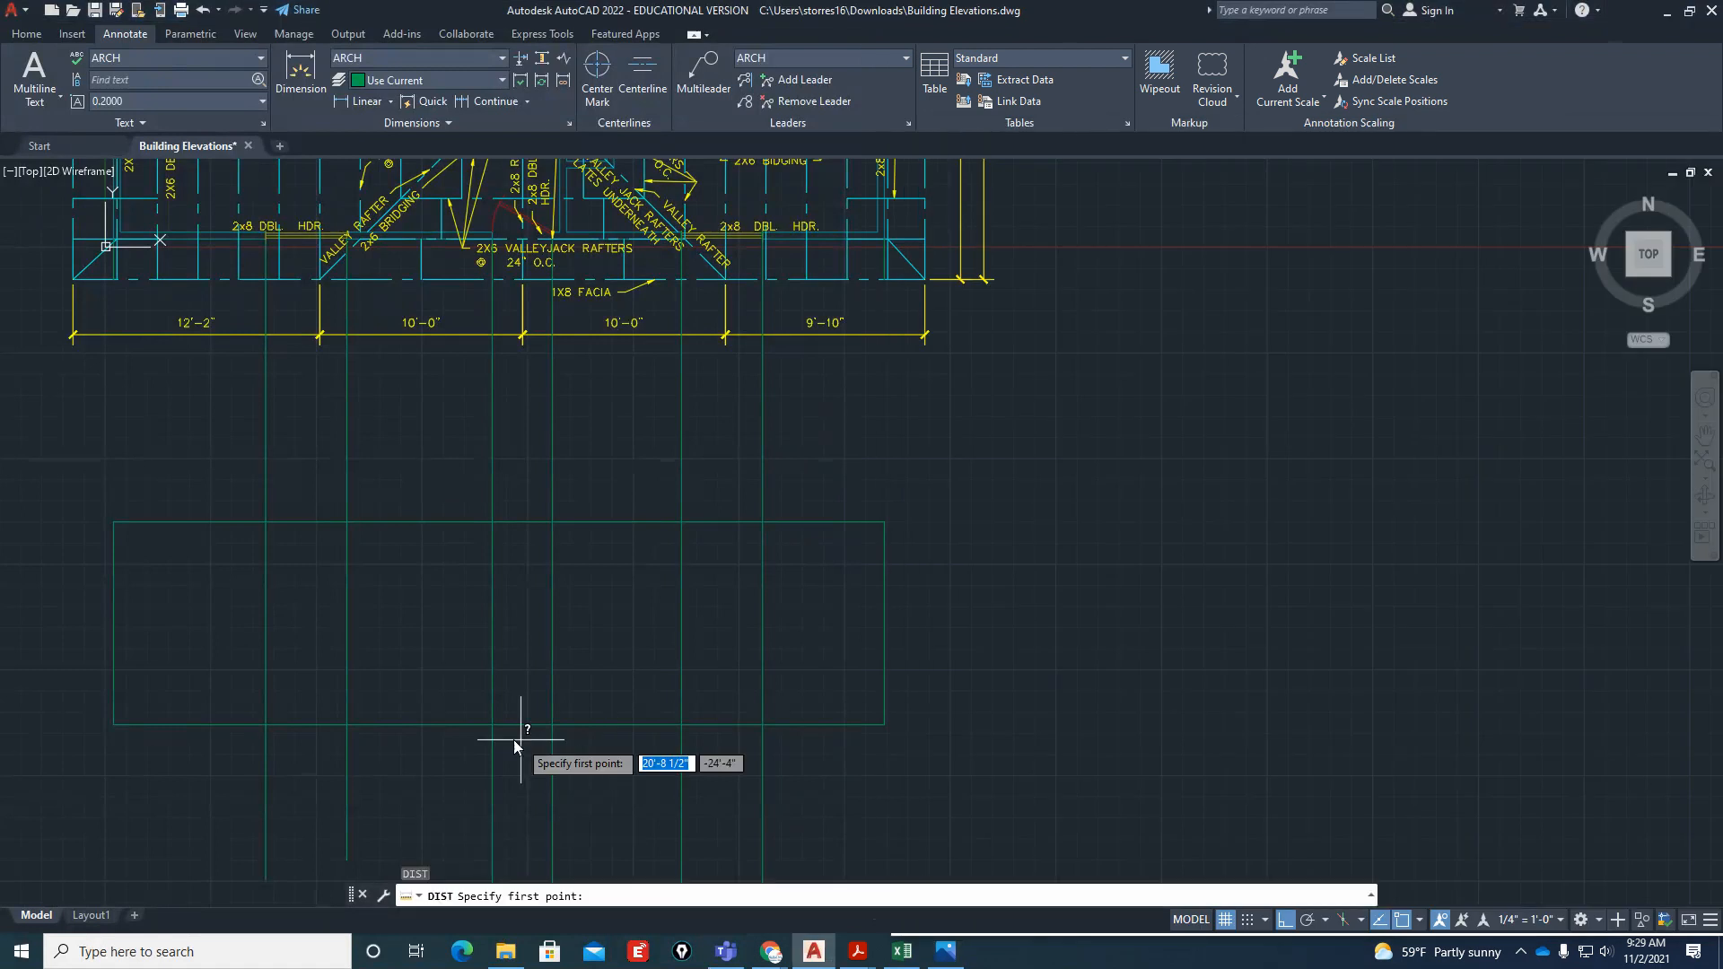
pyautogui.click(493, 724)
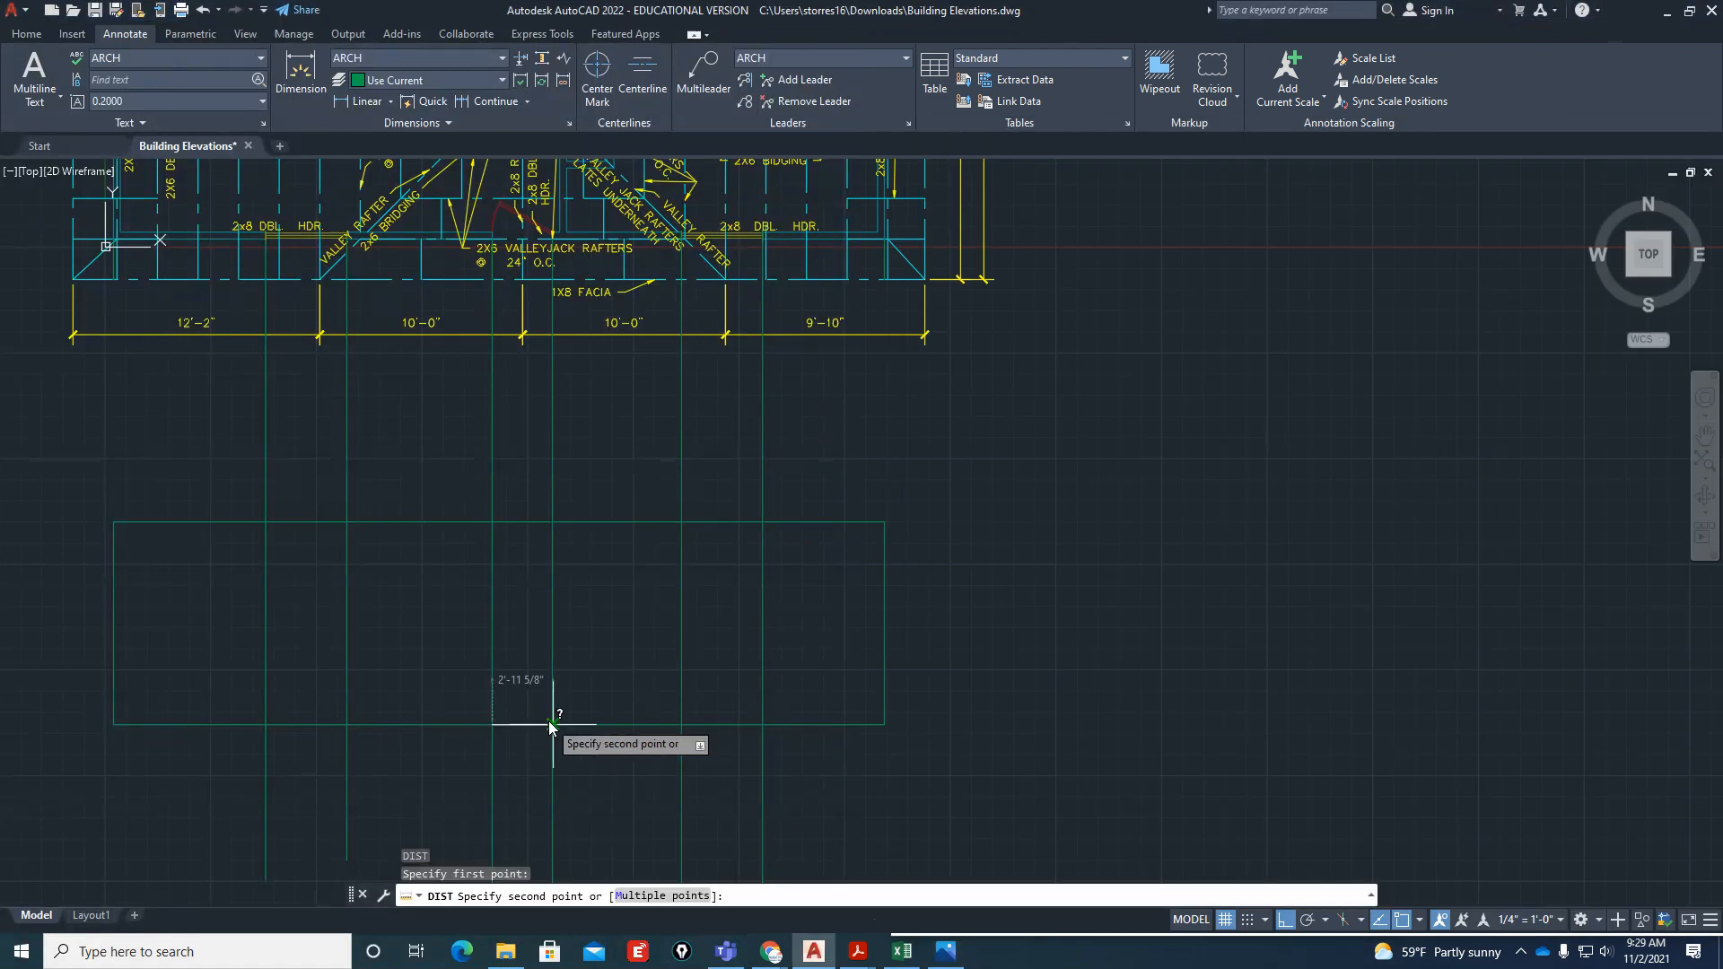
pyautogui.press('Escape')
pyautogui.press('Escape')
pyautogui.press('Escape')
# Replace the door's right projection line with one drawn from the true corner of the opening down past the elevation's base line
pyautogui.scroll(4, 533, 204)
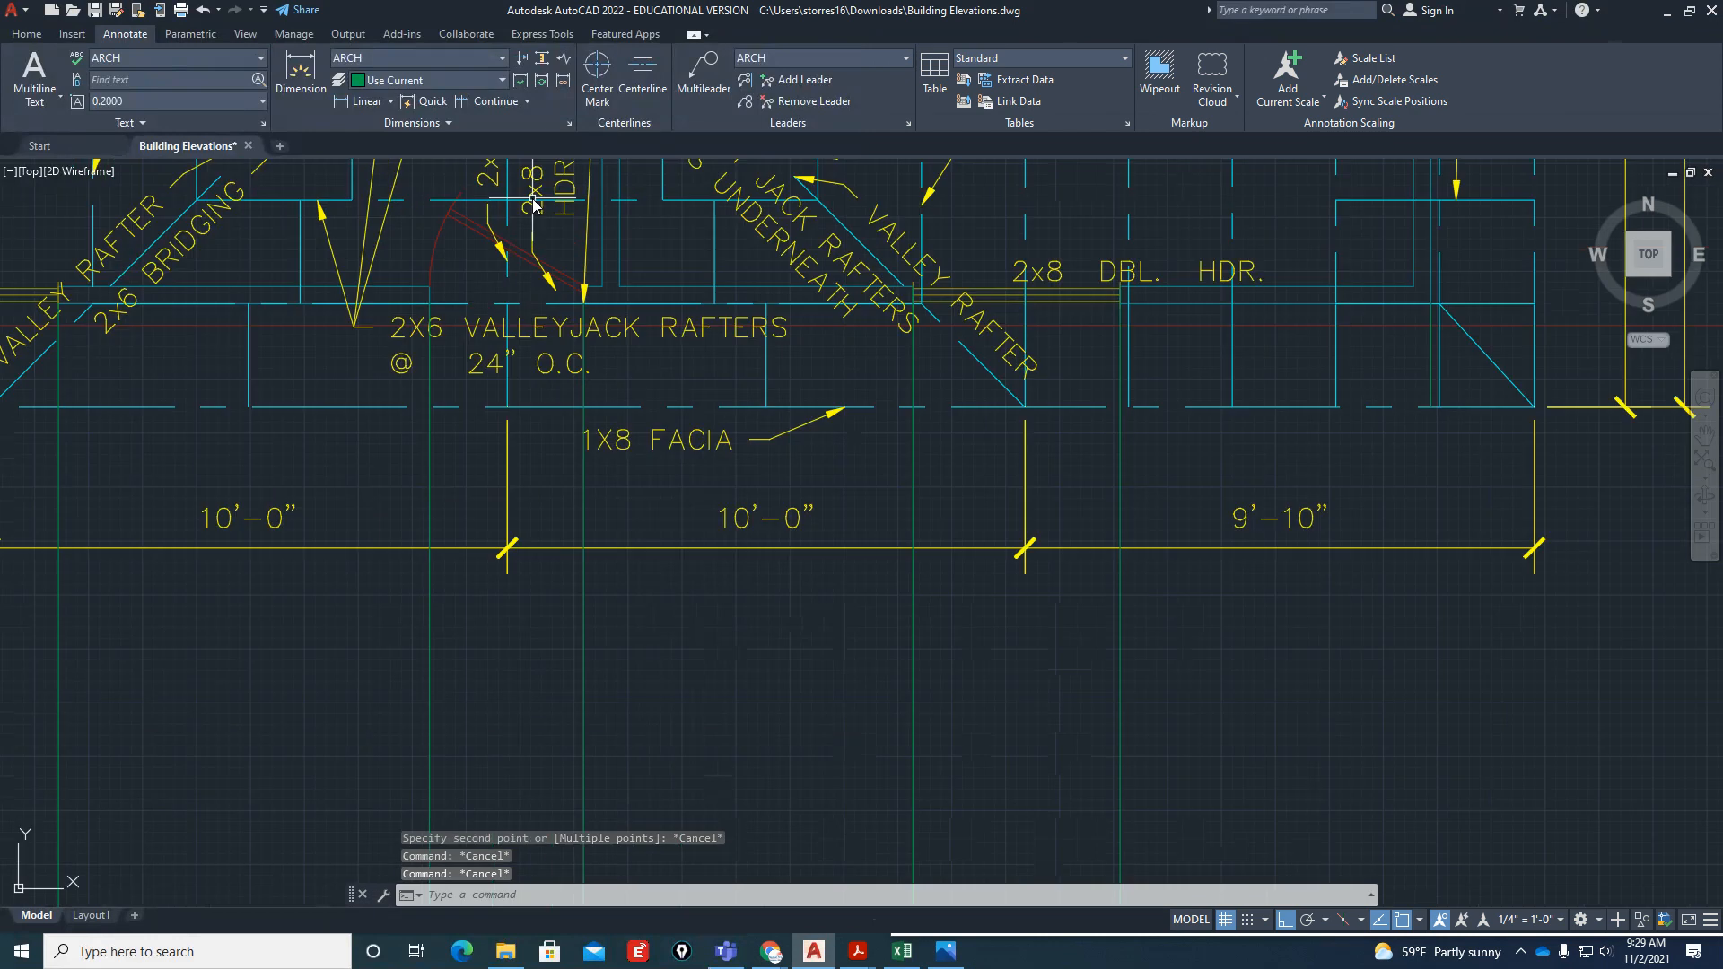
pyautogui.scroll(7, 536, 234)
pyautogui.click(697, 647)
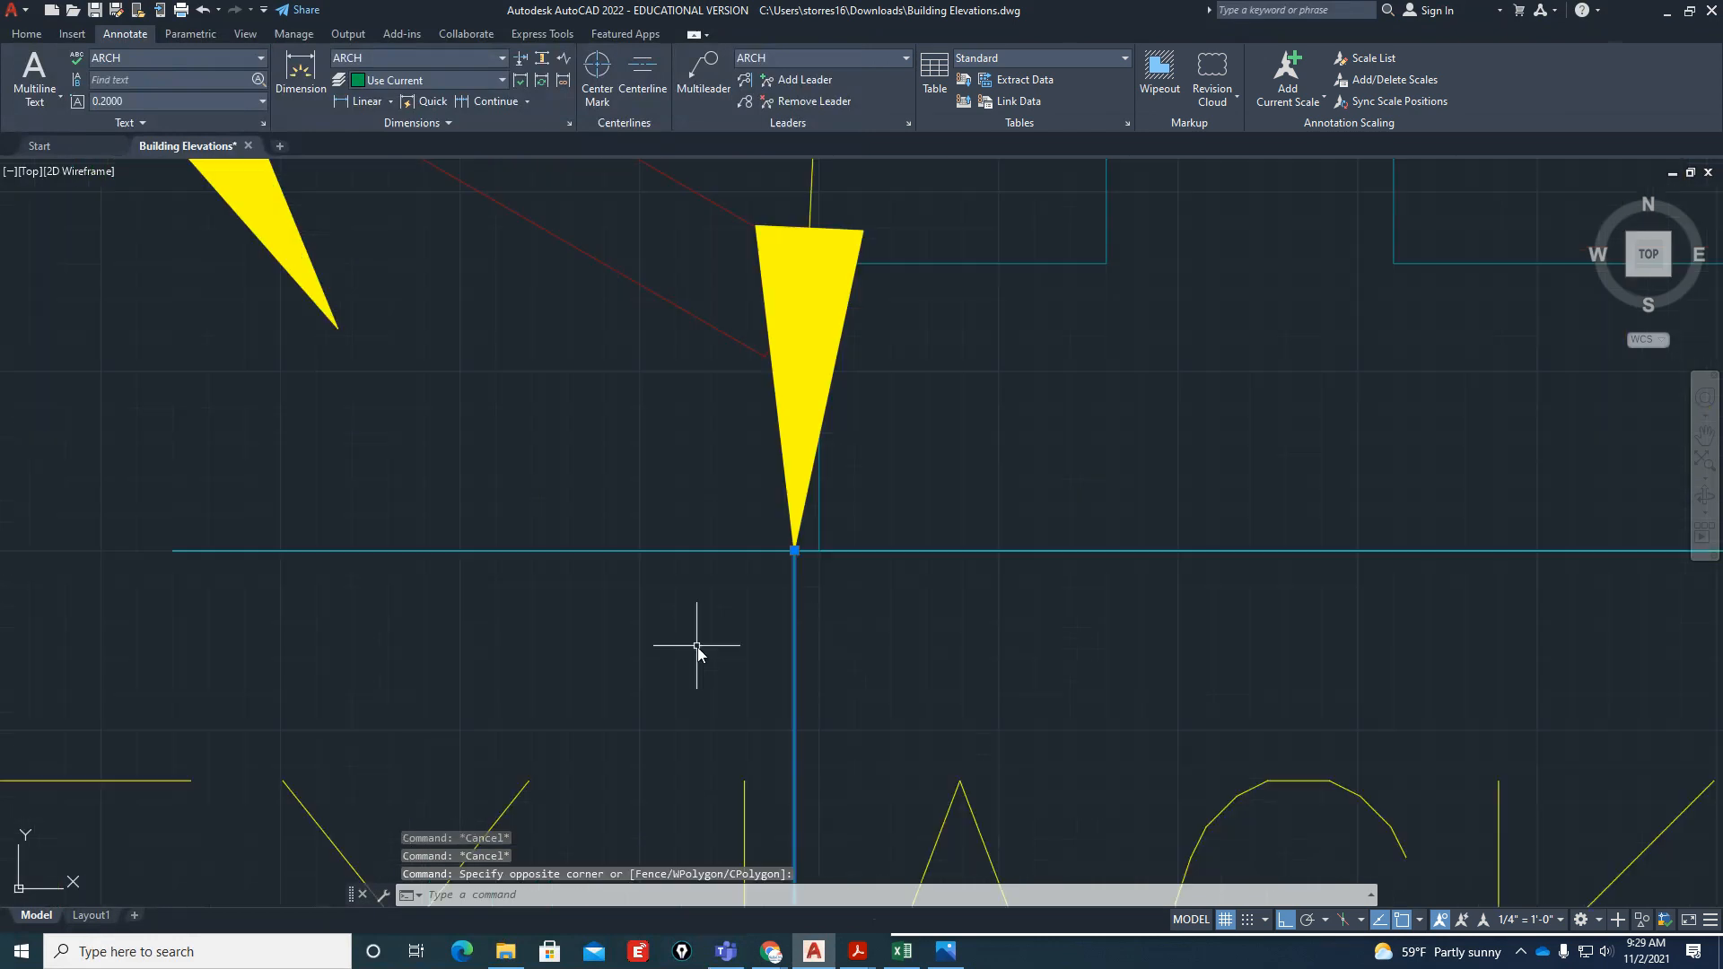
pyautogui.press('Delete')
pyautogui.write('l')
pyautogui.press('Return')
pyautogui.click(817, 543)
pyautogui.scroll(-7, 884, 370)
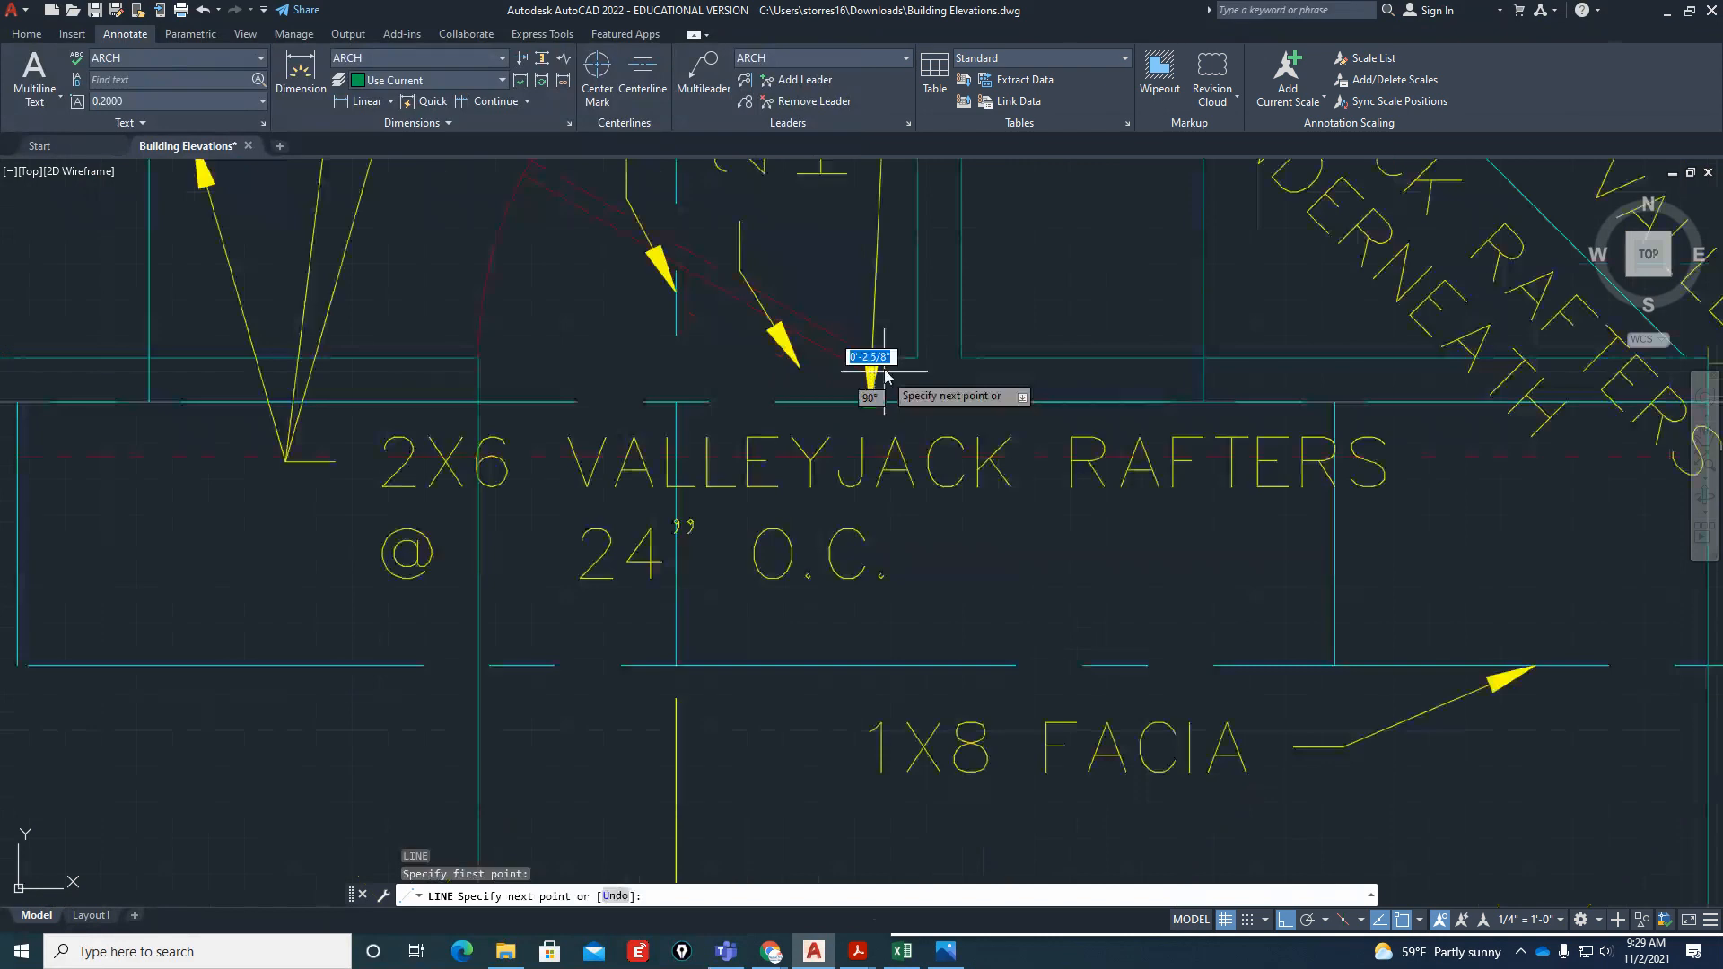
pyautogui.scroll(-8, 884, 370)
pyautogui.press('Escape')
pyautogui.press('Escape')
# Measure the corrected door width along the base line and check the front door's size on Small Floor Plan.jpg in Photos
pyautogui.scroll(8, 900, 542)
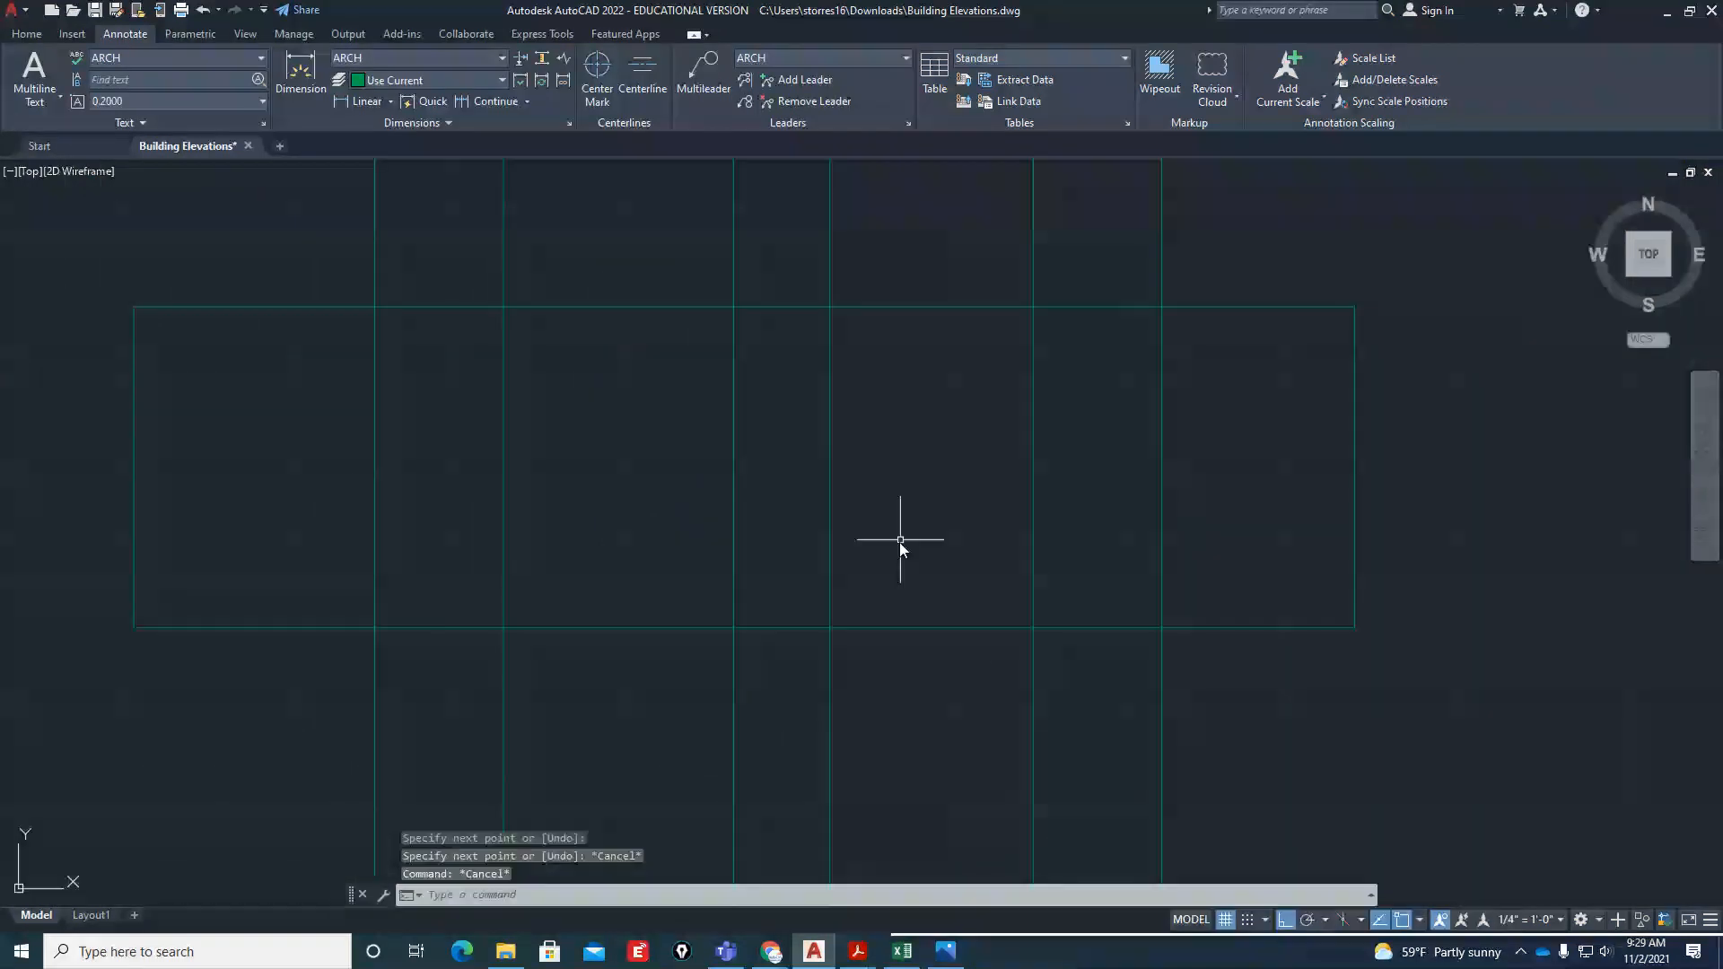
pyautogui.write('dist')
pyautogui.press('Return')
pyautogui.click(734, 627)
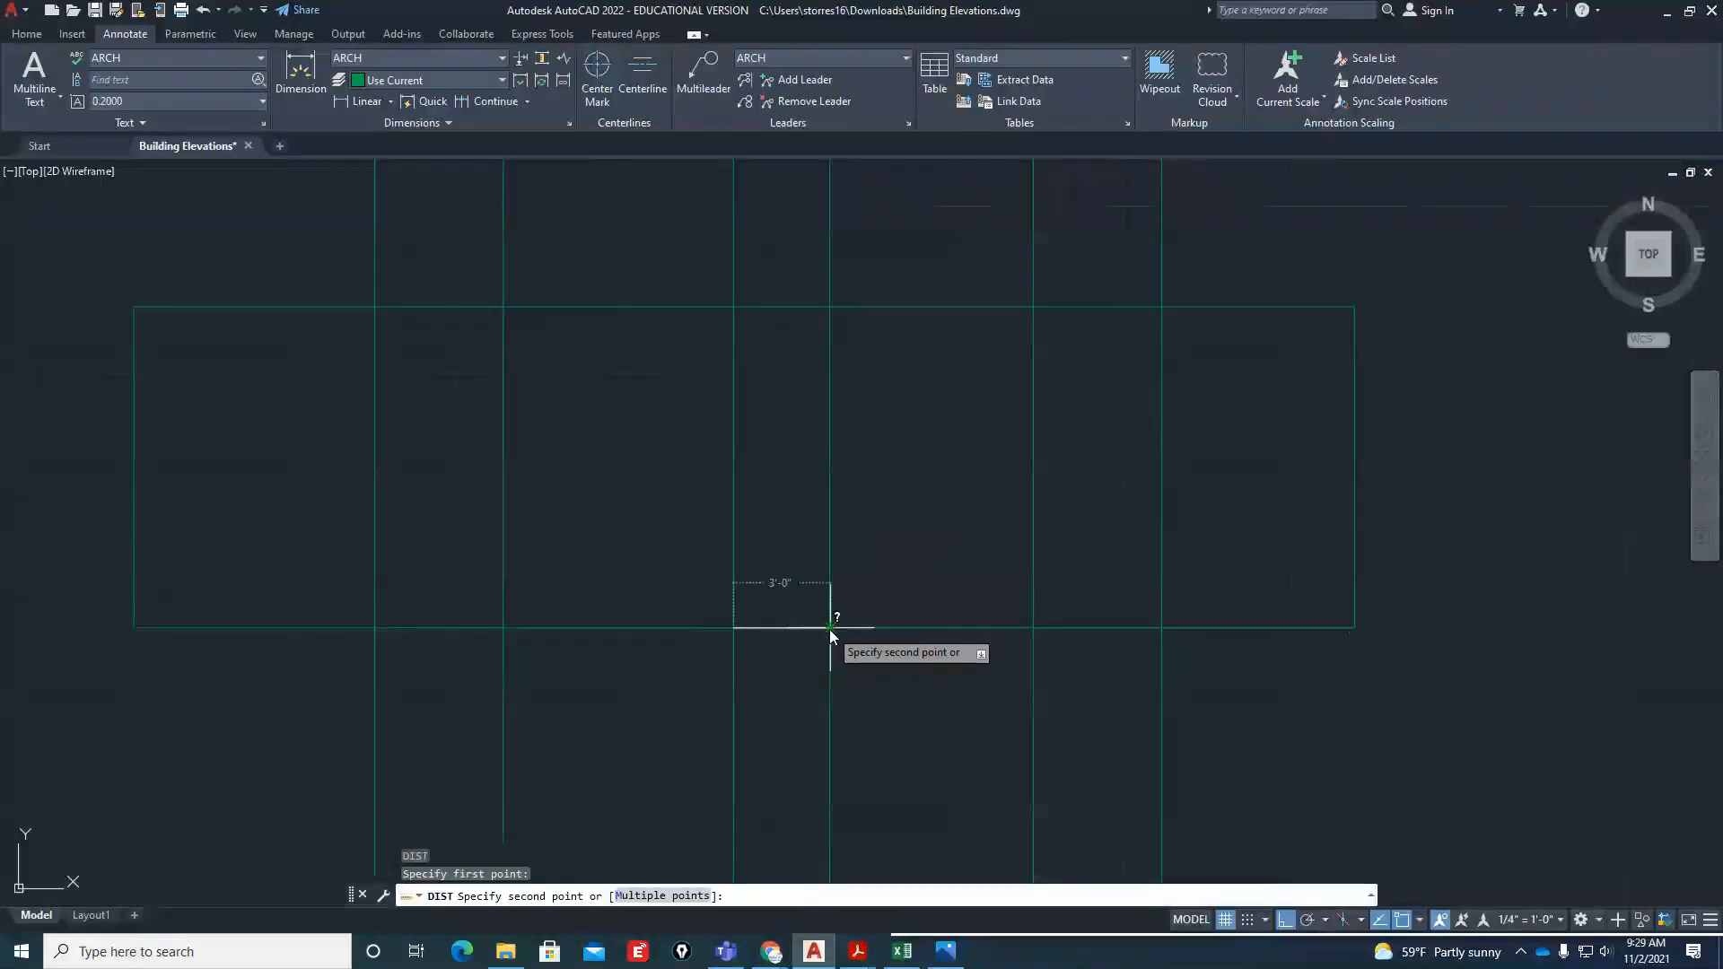
pyautogui.click(829, 628)
pyautogui.scroll(-2, 811, 710)
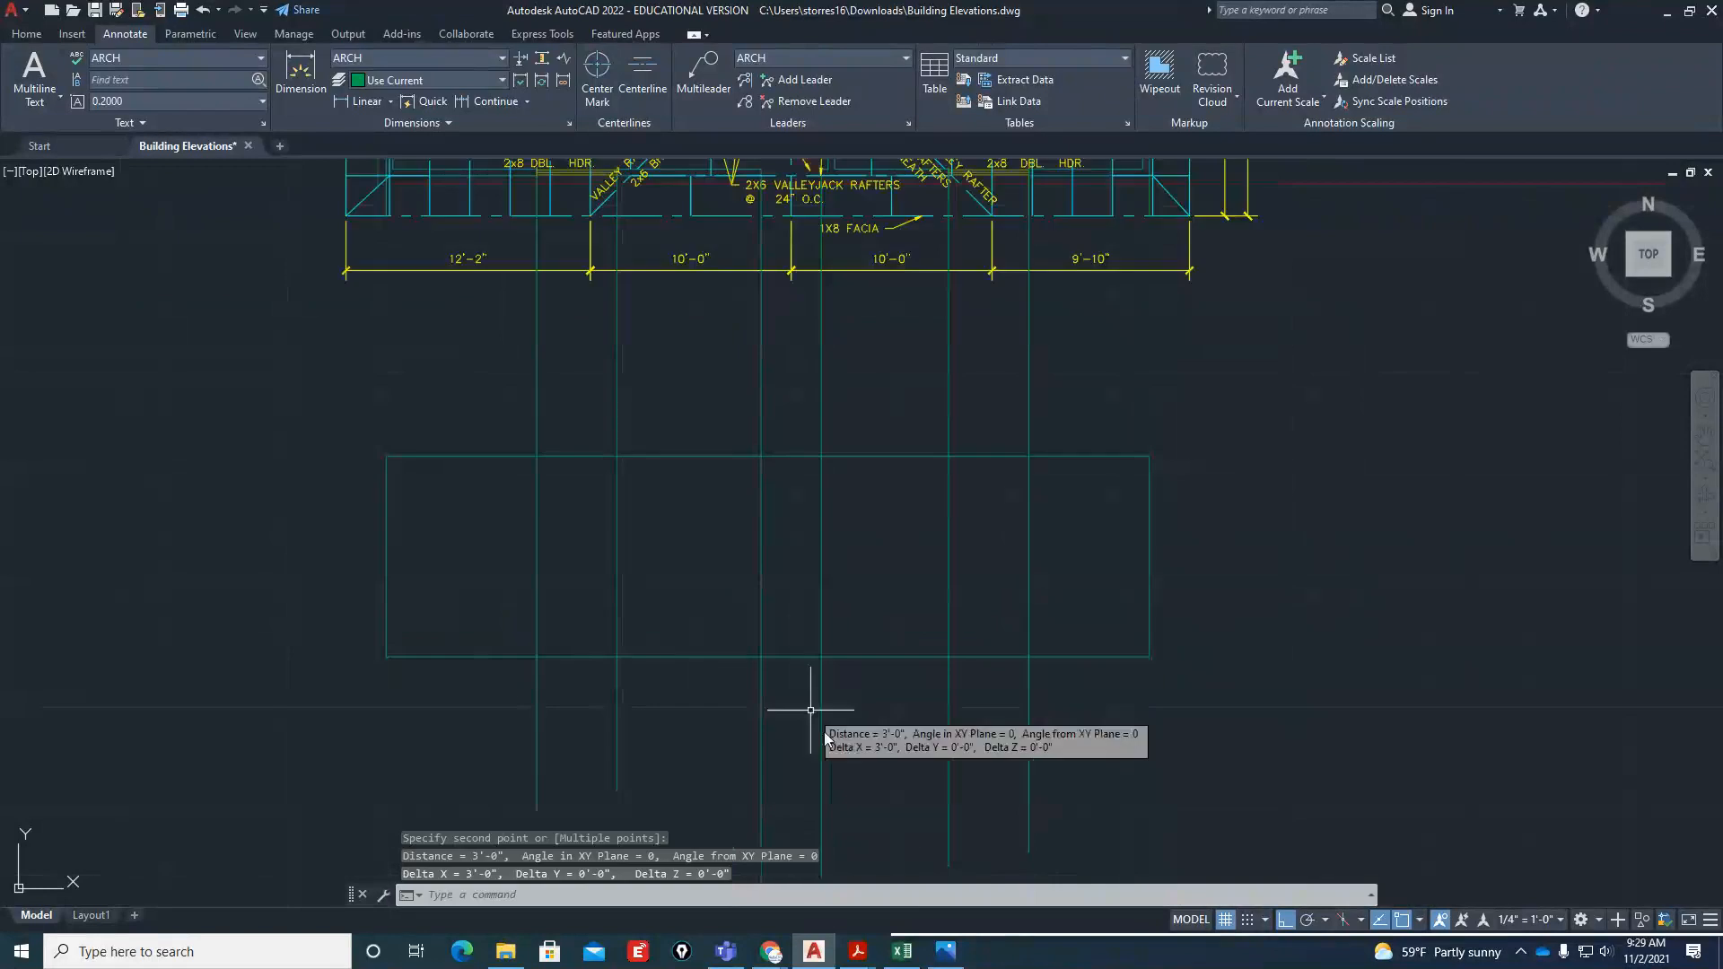
pyautogui.click(945, 949)
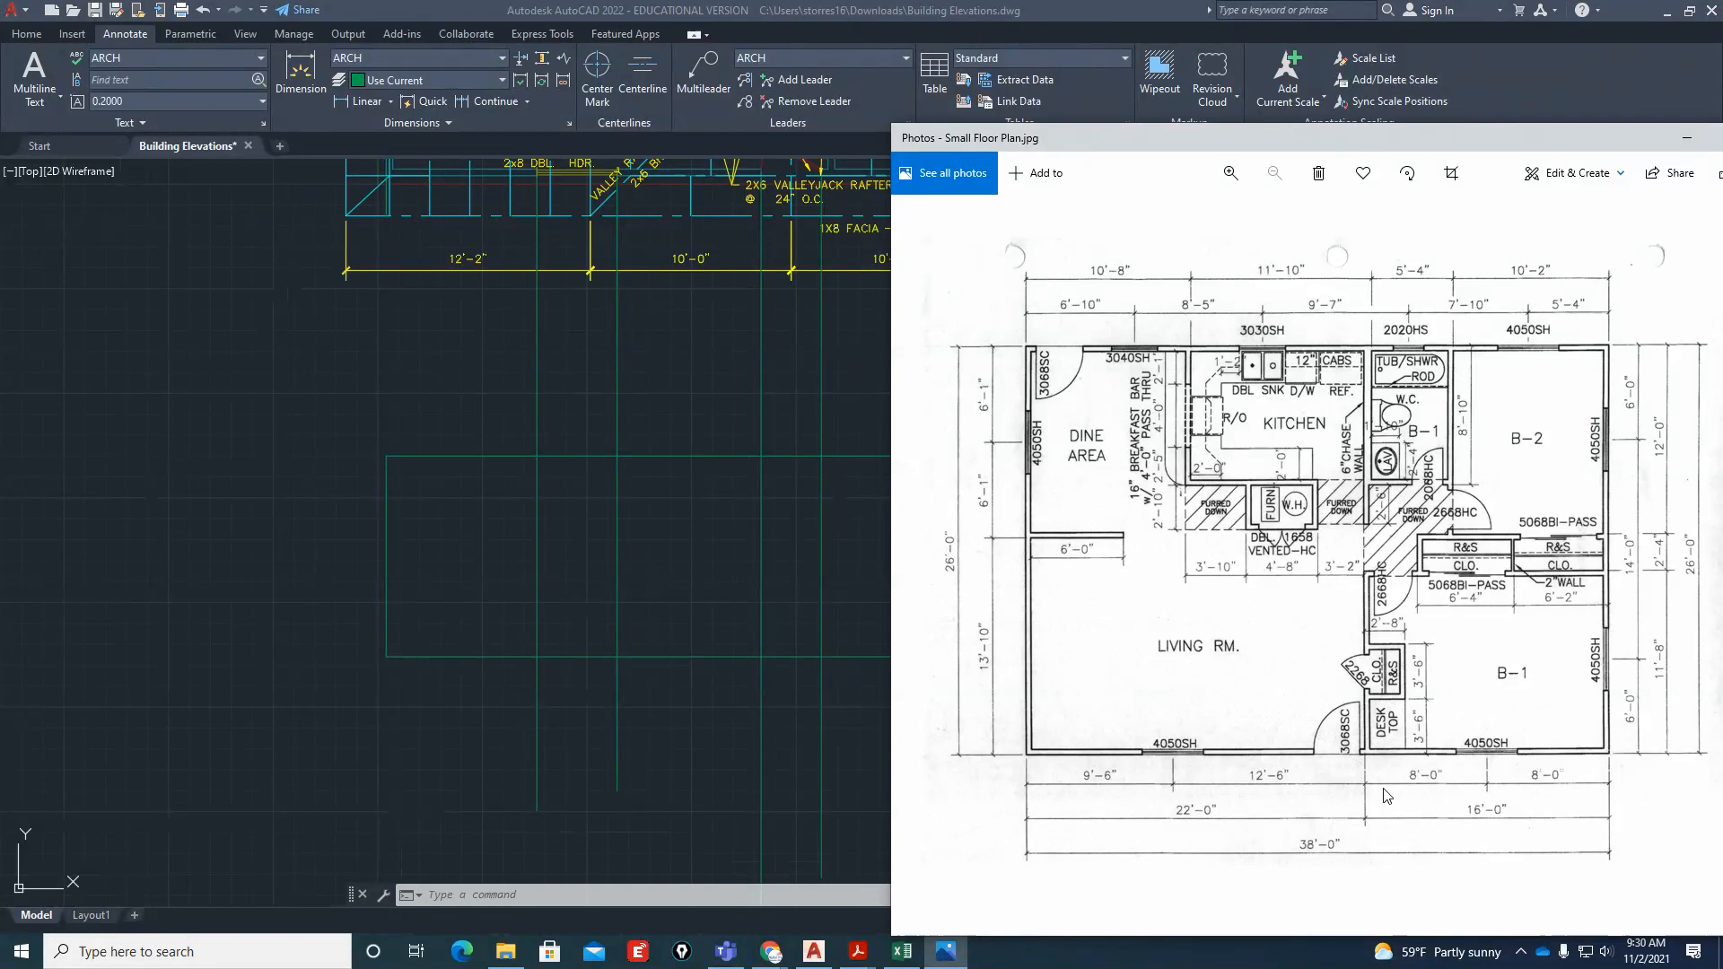
pyautogui.click(724, 579)
pyautogui.write('o')
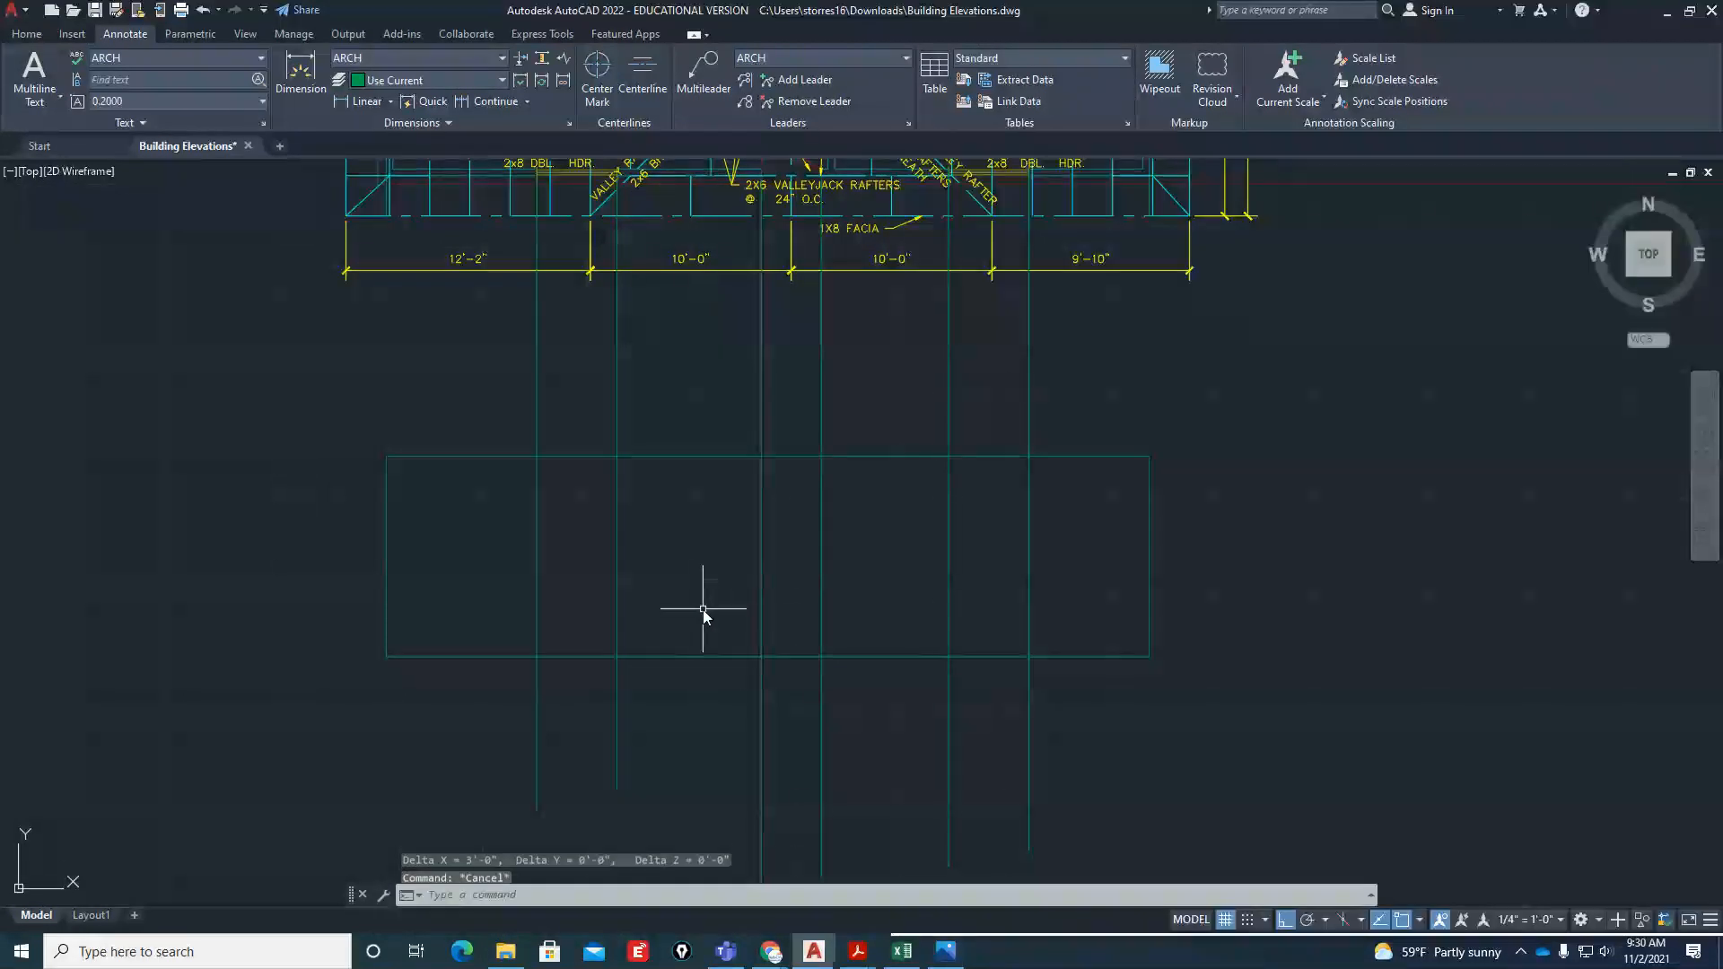
pyautogui.press('Return')
pyautogui.write("6'")
pyautogui.press('Escape')
pyautogui.press('Escape')
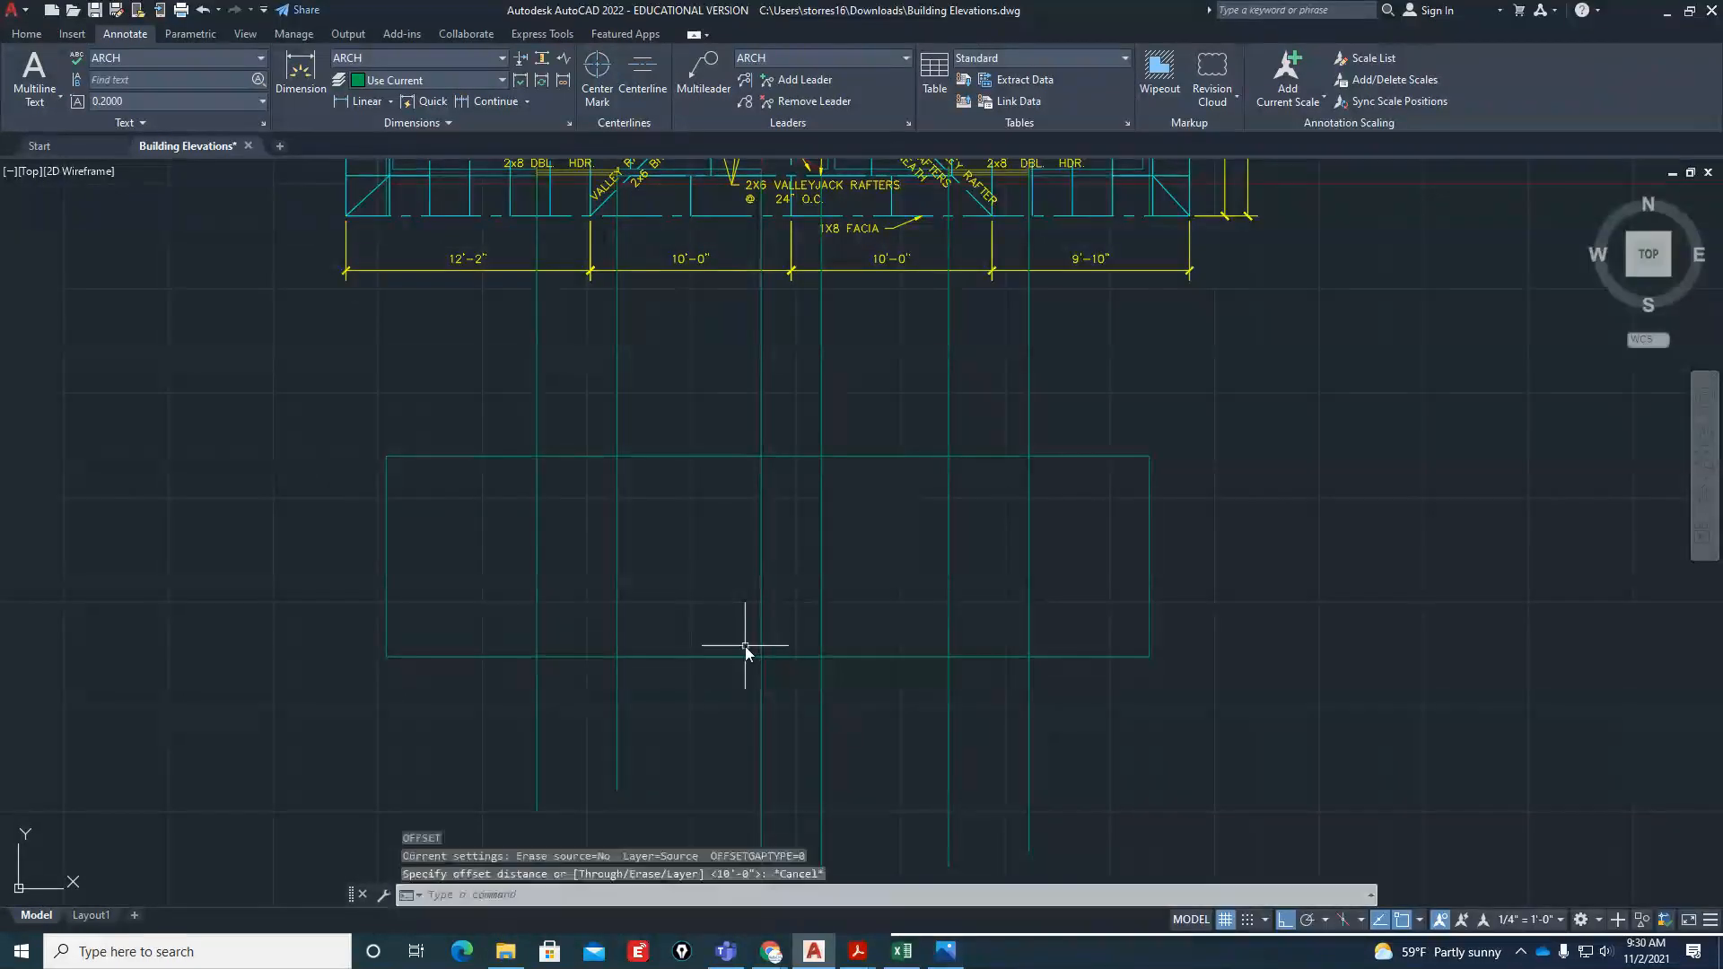
# Offset the elevation's base line 6'8" upward to mark the head of the front door
pyautogui.press('Return')
pyautogui.write('6')
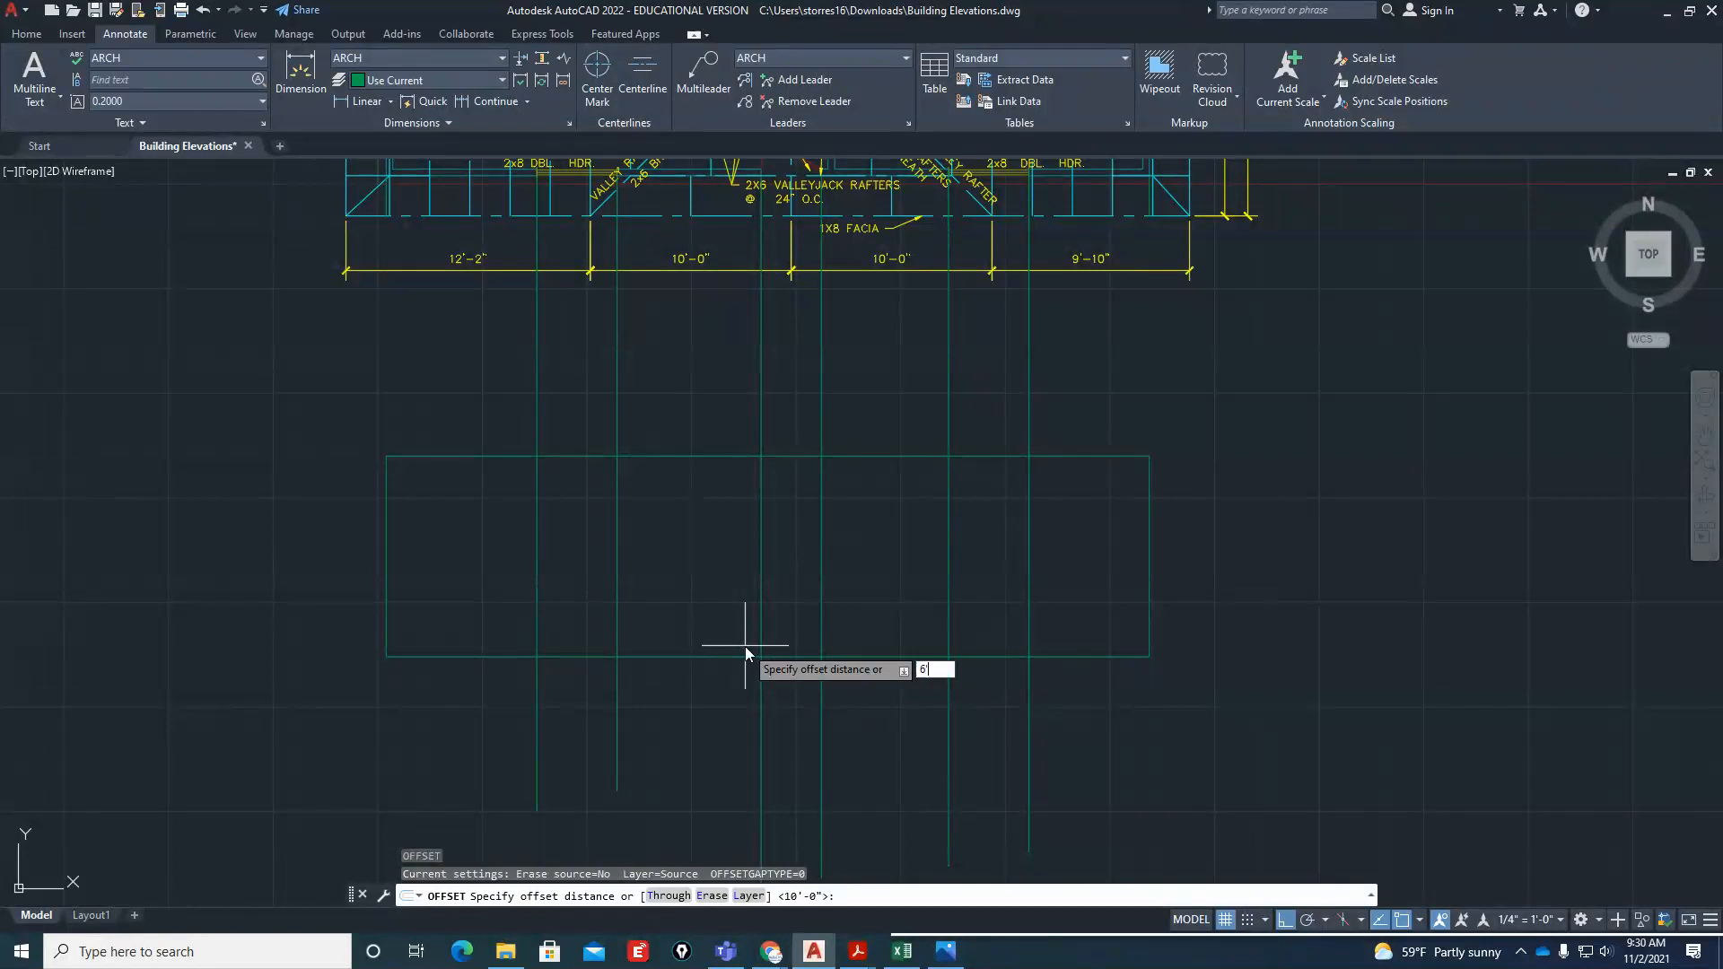
pyautogui.write('\'8"')
pyautogui.press('Return')
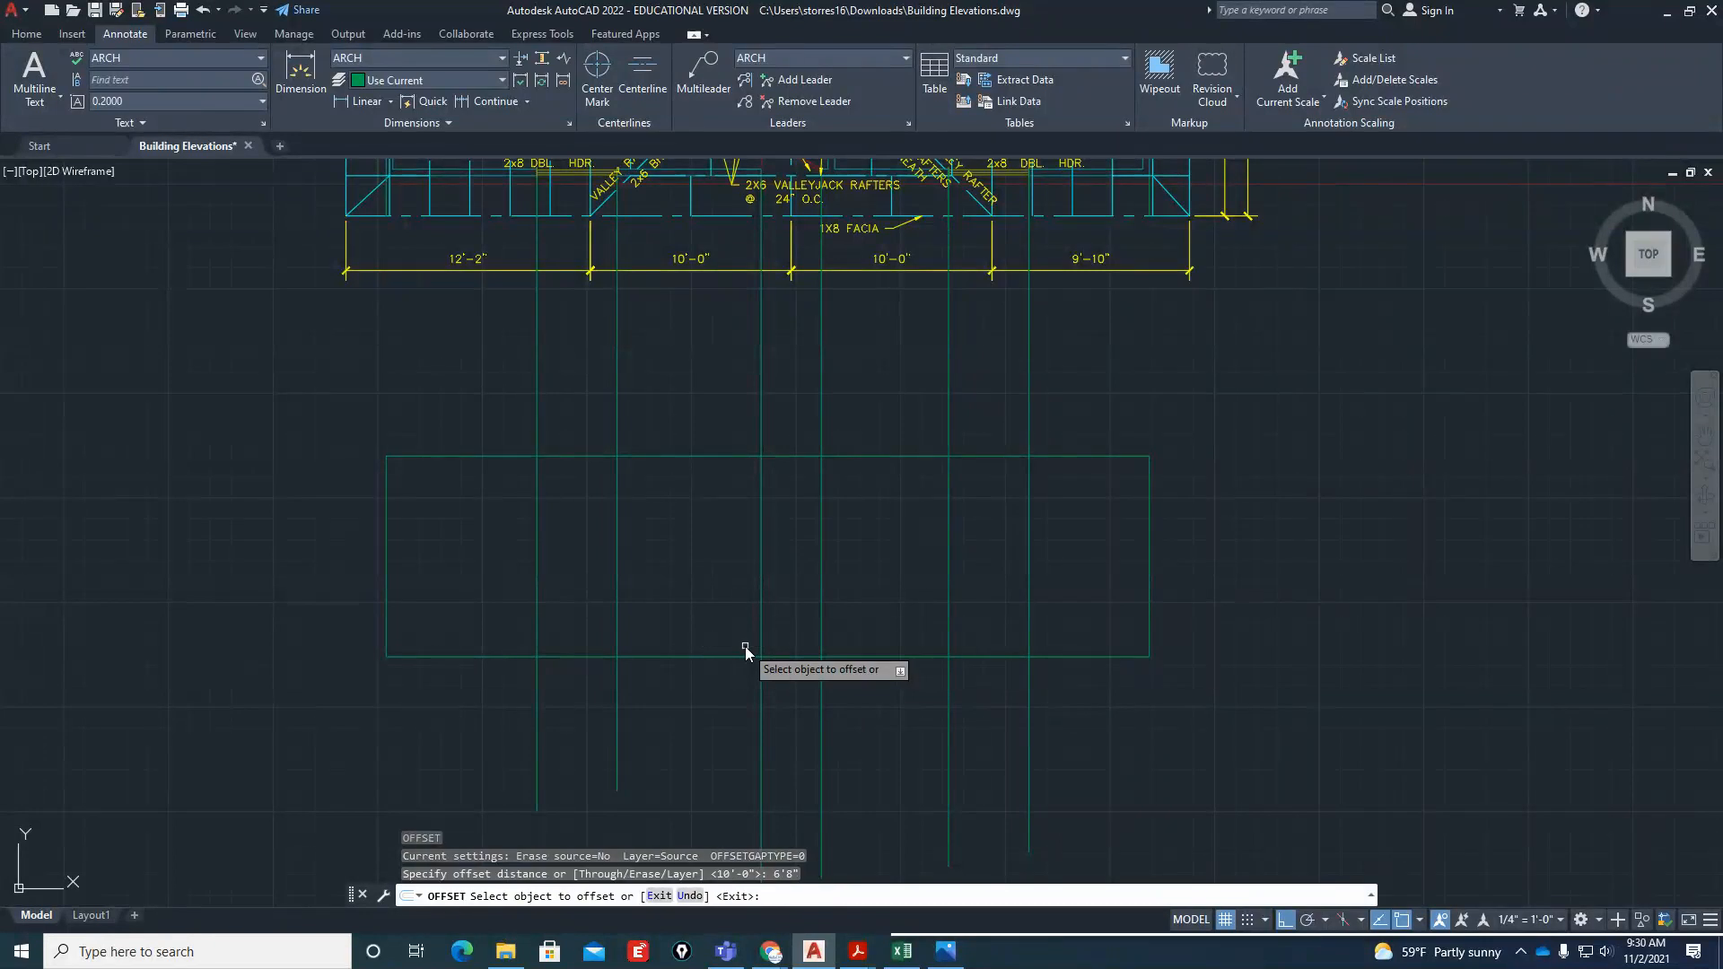
pyautogui.click(789, 656)
pyautogui.click(799, 558)
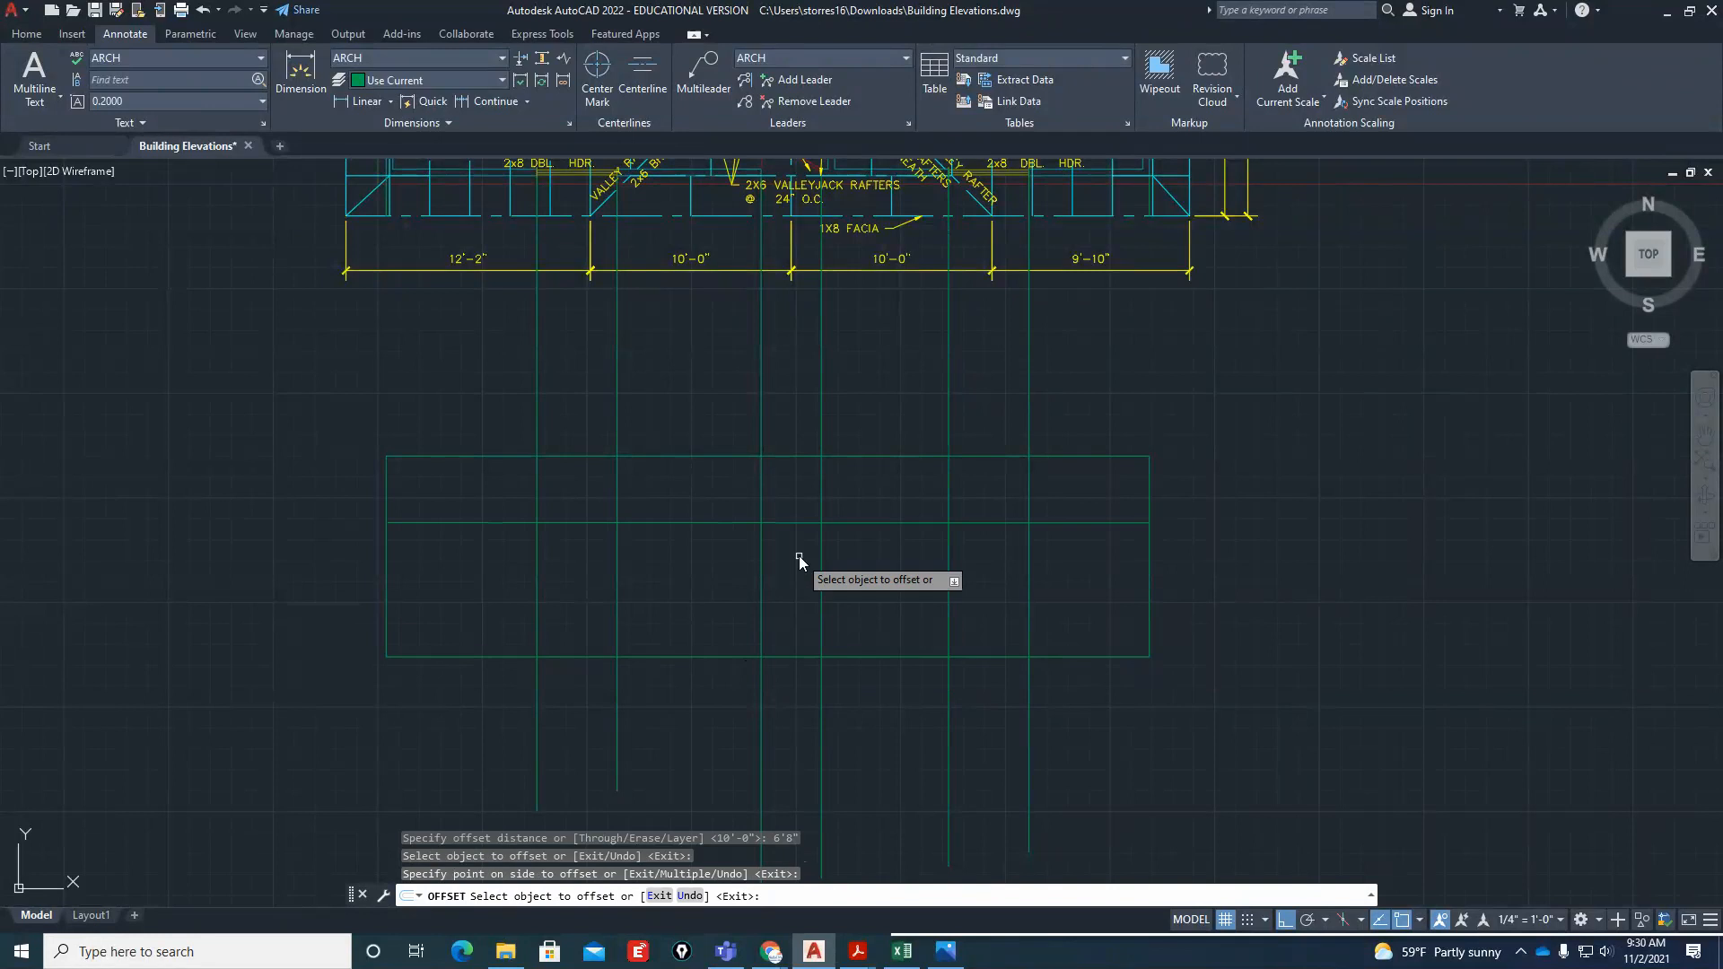
pyautogui.press('Return')
# Trim the door lines between the door head and the wall's top line, and cut the head line back to the door's sides
pyautogui.scroll(4, 797, 530)
pyautogui.write('tr')
pyautogui.press('Return')
pyautogui.click(881, 455)
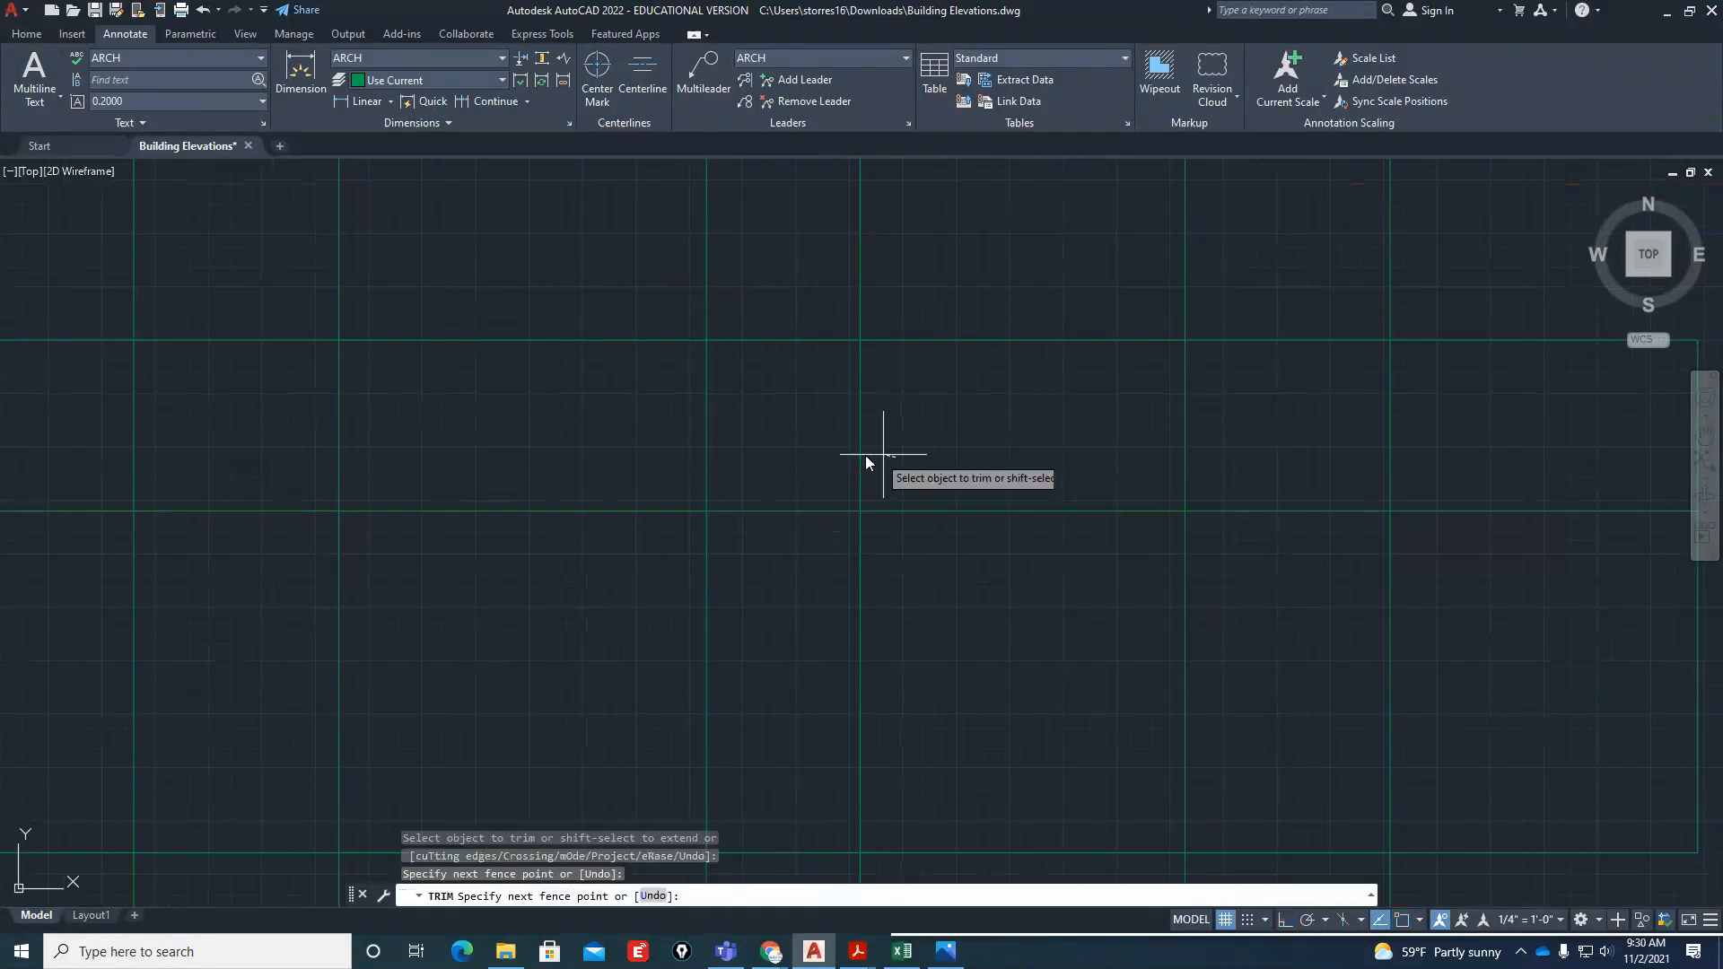
pyautogui.click(612, 445)
pyautogui.press('Return')
pyautogui.click(596, 558)
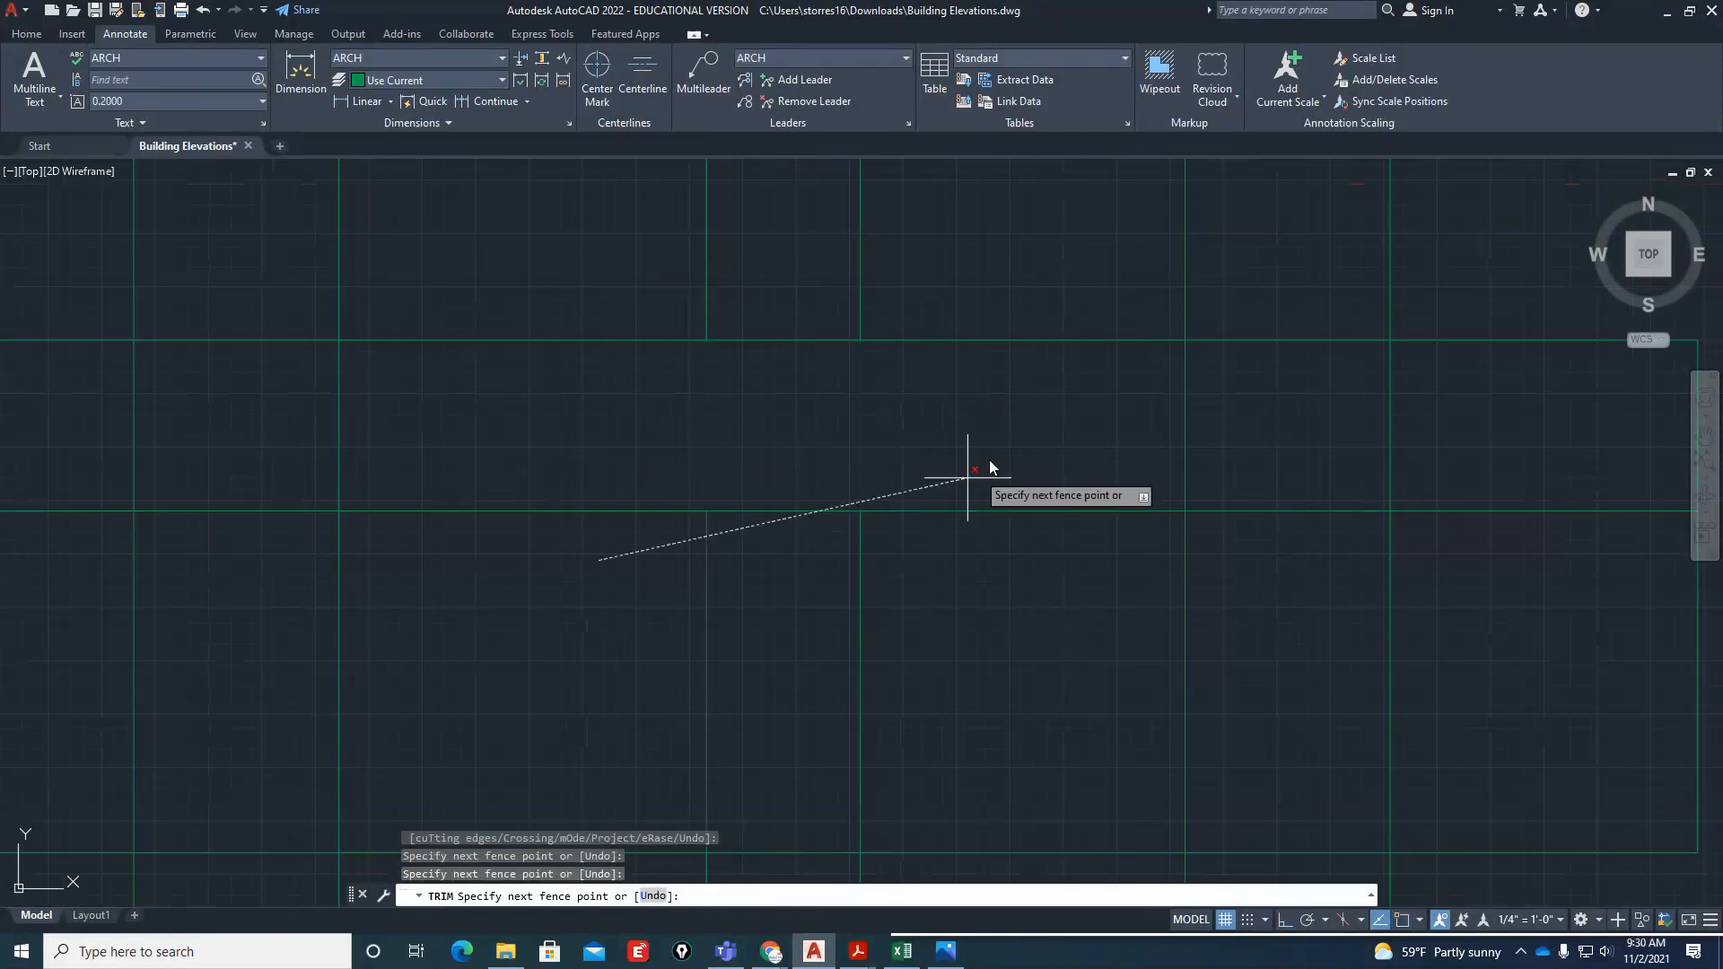
pyautogui.click(676, 415)
pyautogui.click(1029, 414)
pyautogui.click(985, 571)
pyautogui.scroll(-4, 924, 723)
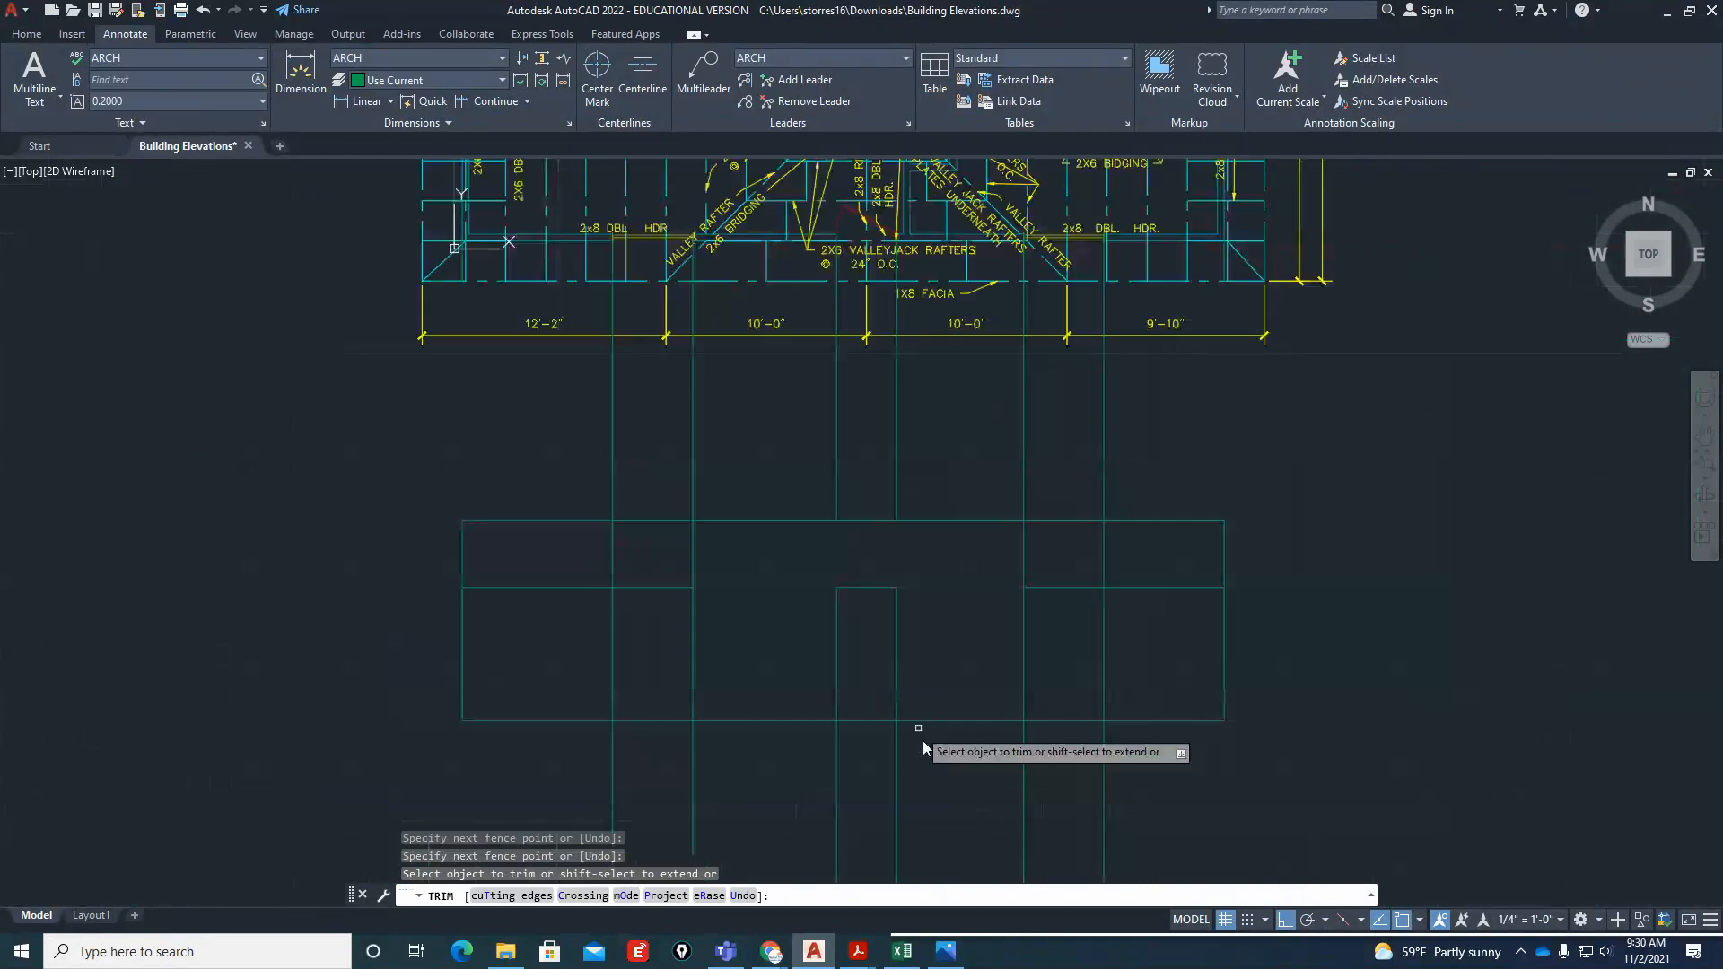
# Trim the door lines below the base line and erase their leftover lengths above the wall's top line
pyautogui.click(919, 730)
pyautogui.click(812, 777)
pyautogui.press('Escape')
pyautogui.press('Escape')
pyautogui.click(949, 425)
pyautogui.click(803, 411)
pyautogui.write('e')
pyautogui.press('Return')
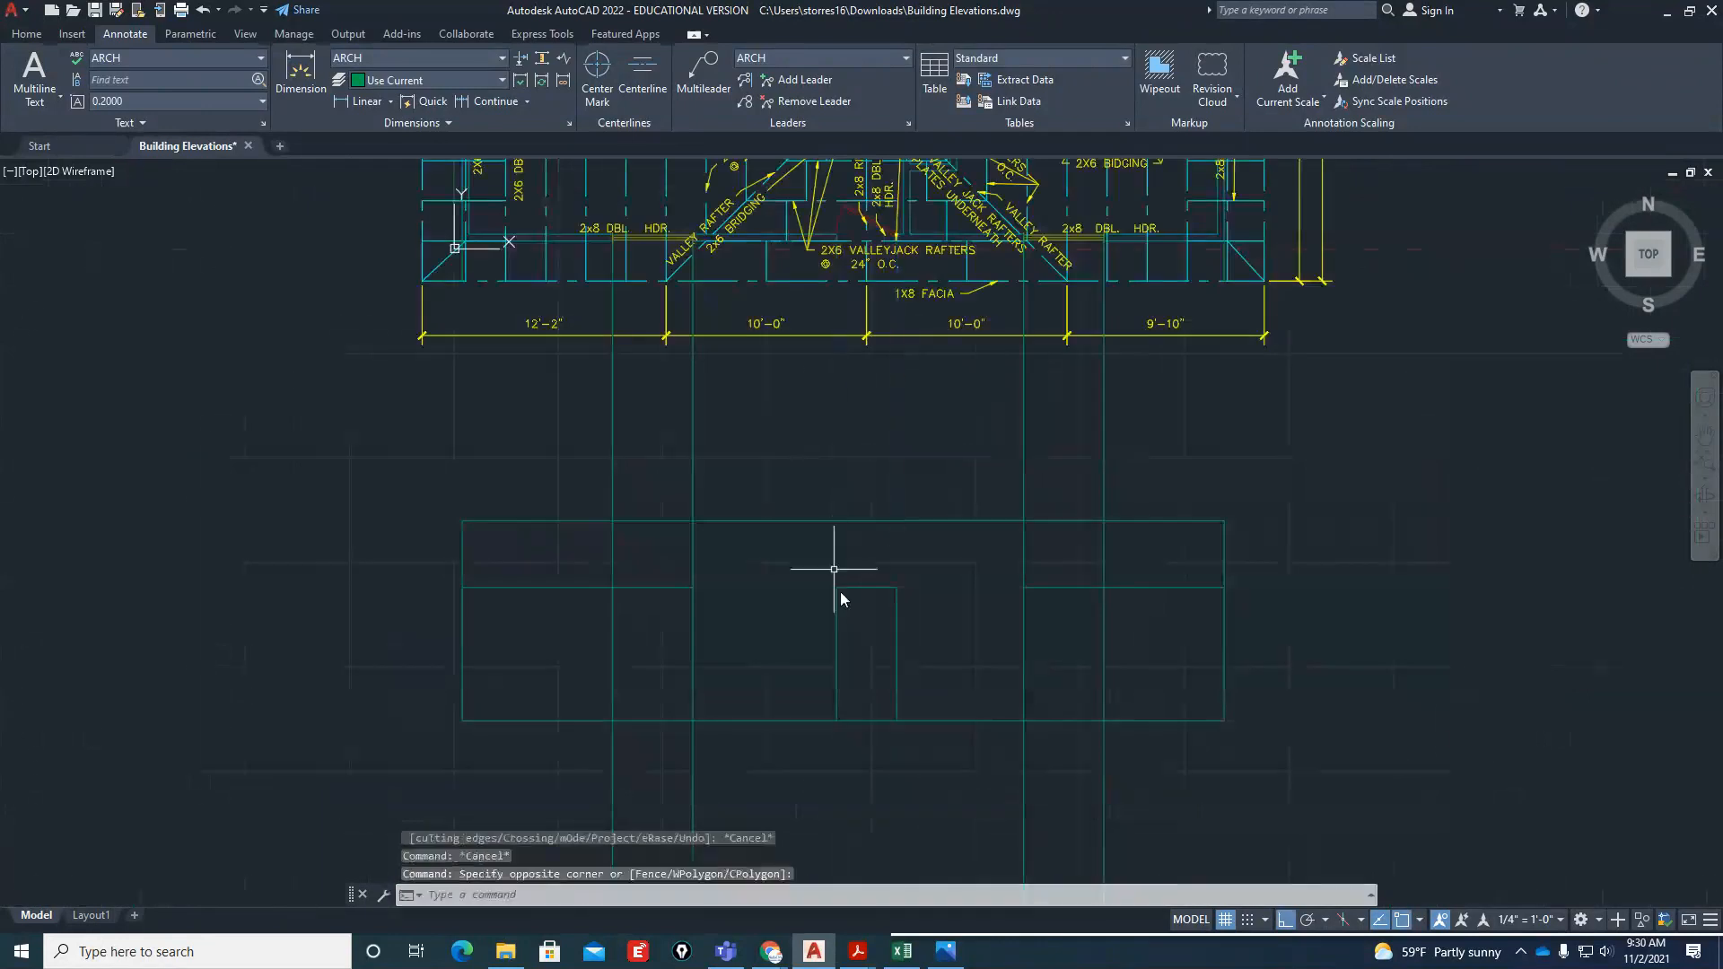
# Erase the leftover door head line segments at both ends of the front wall
pyautogui.scroll(2, 874, 666)
pyautogui.scroll(-2, 955, 787)
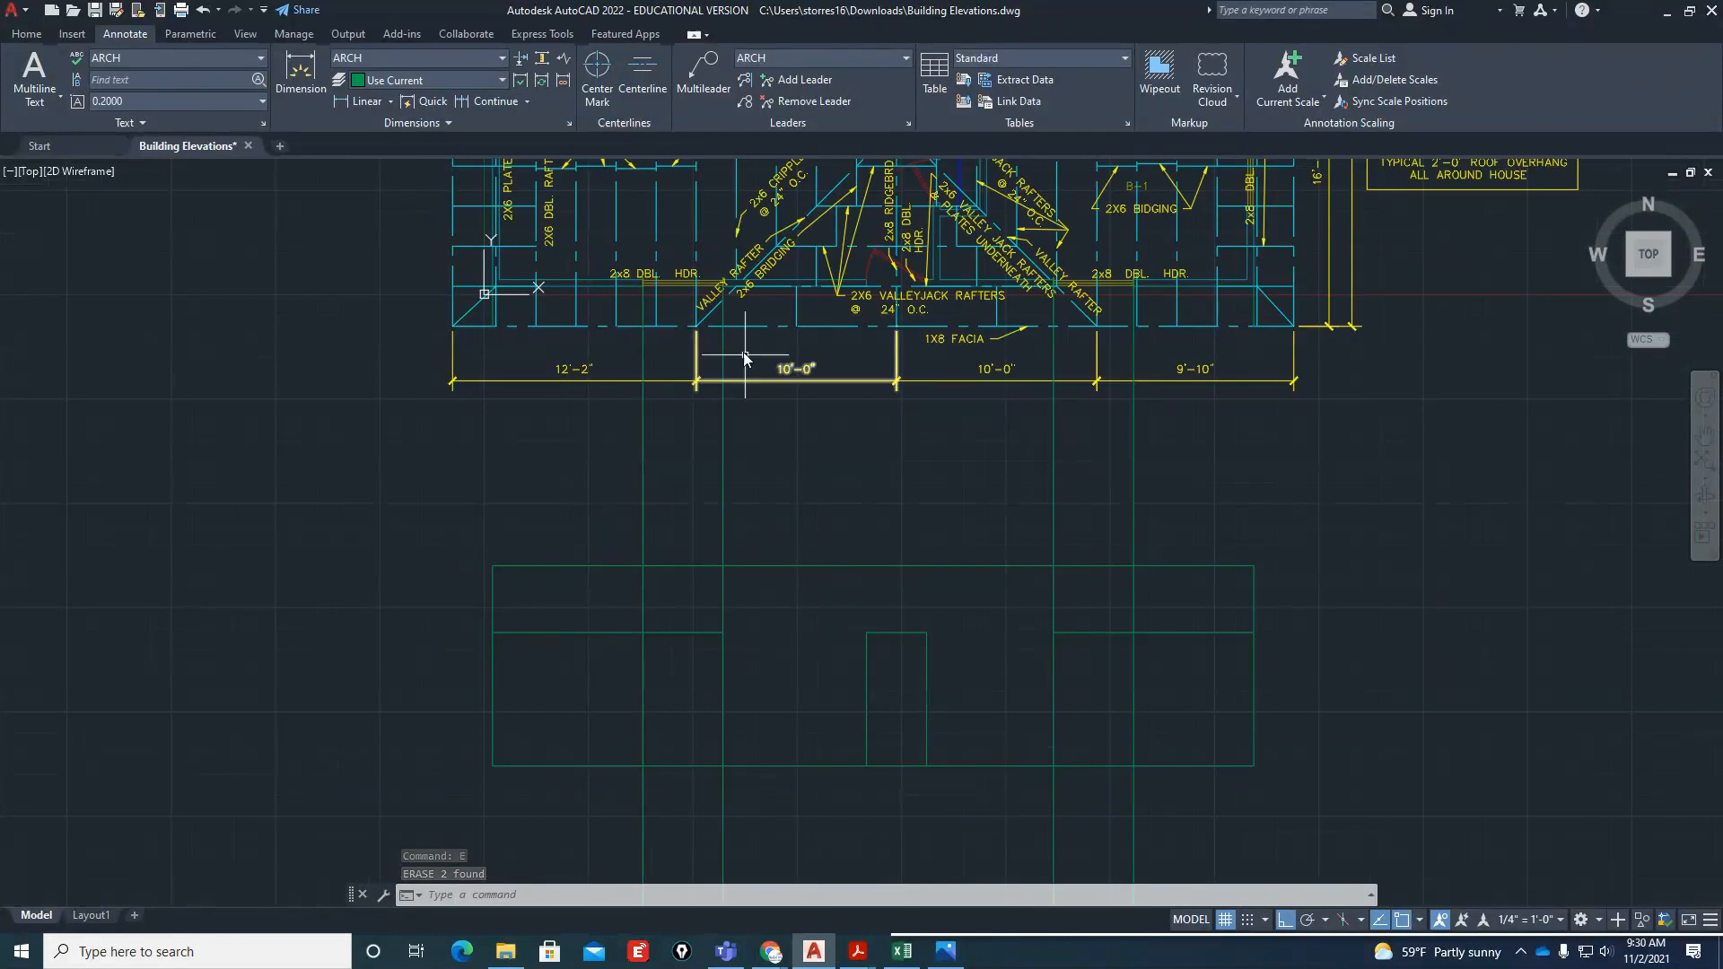
pyautogui.click(755, 643)
pyautogui.click(677, 628)
pyautogui.write('e')
pyautogui.press('Return')
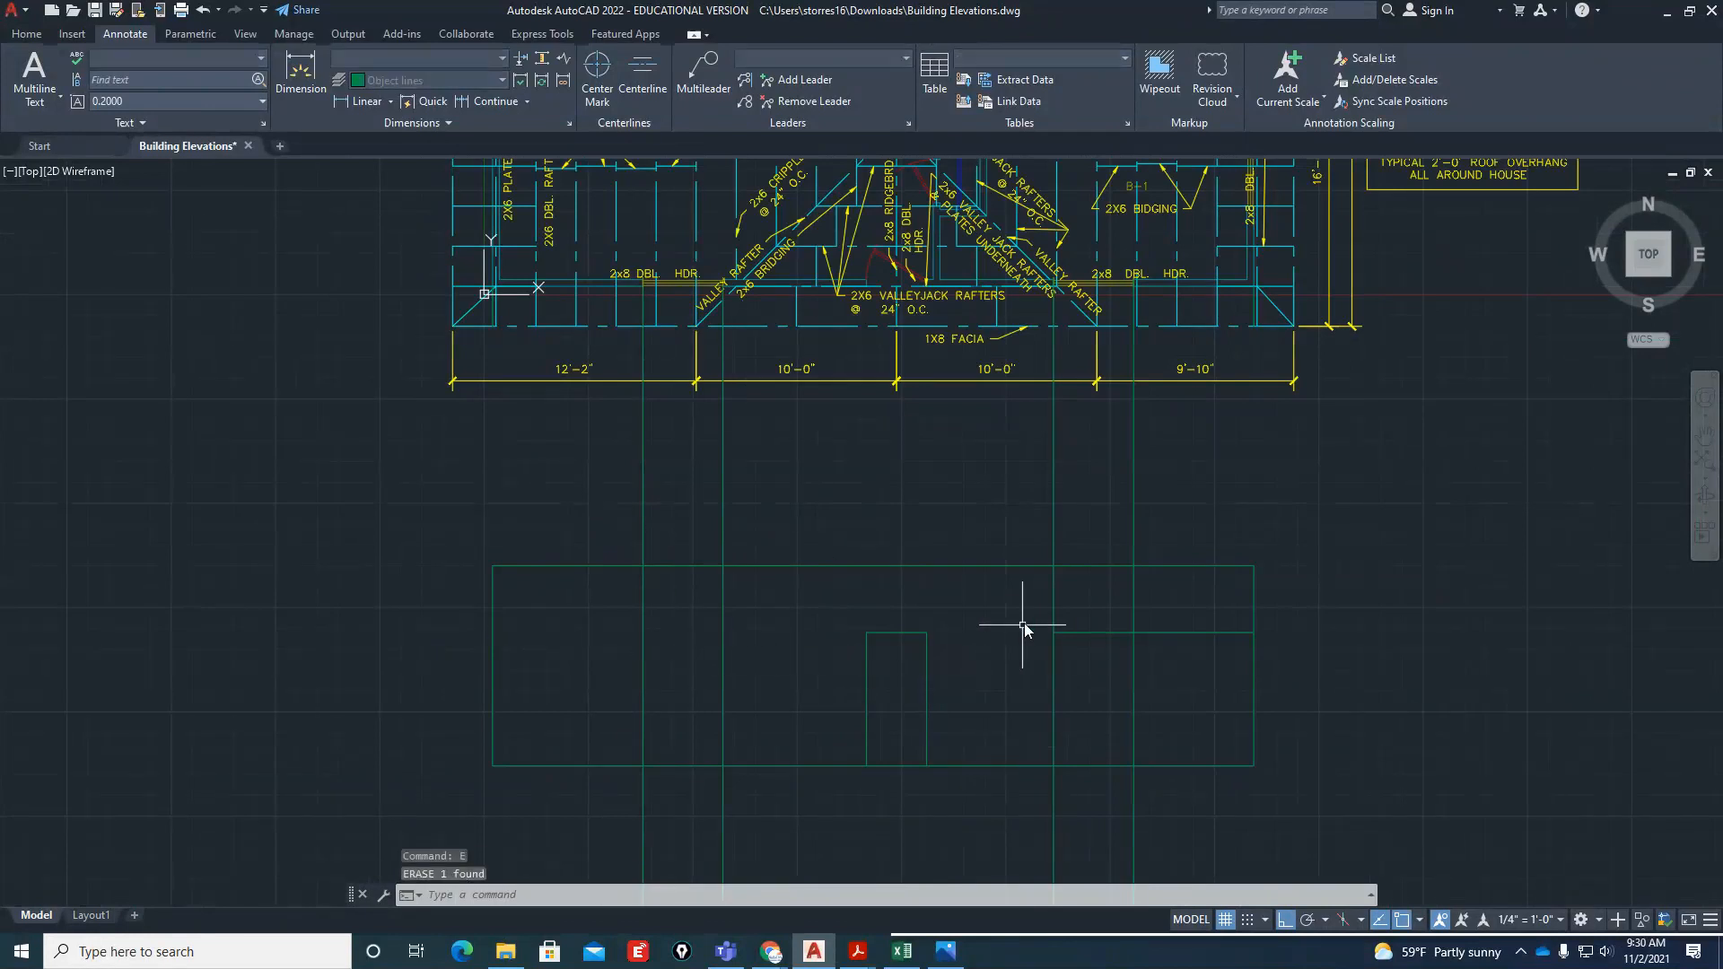
pyautogui.click(1089, 632)
pyautogui.write('e')
pyautogui.press('Return')
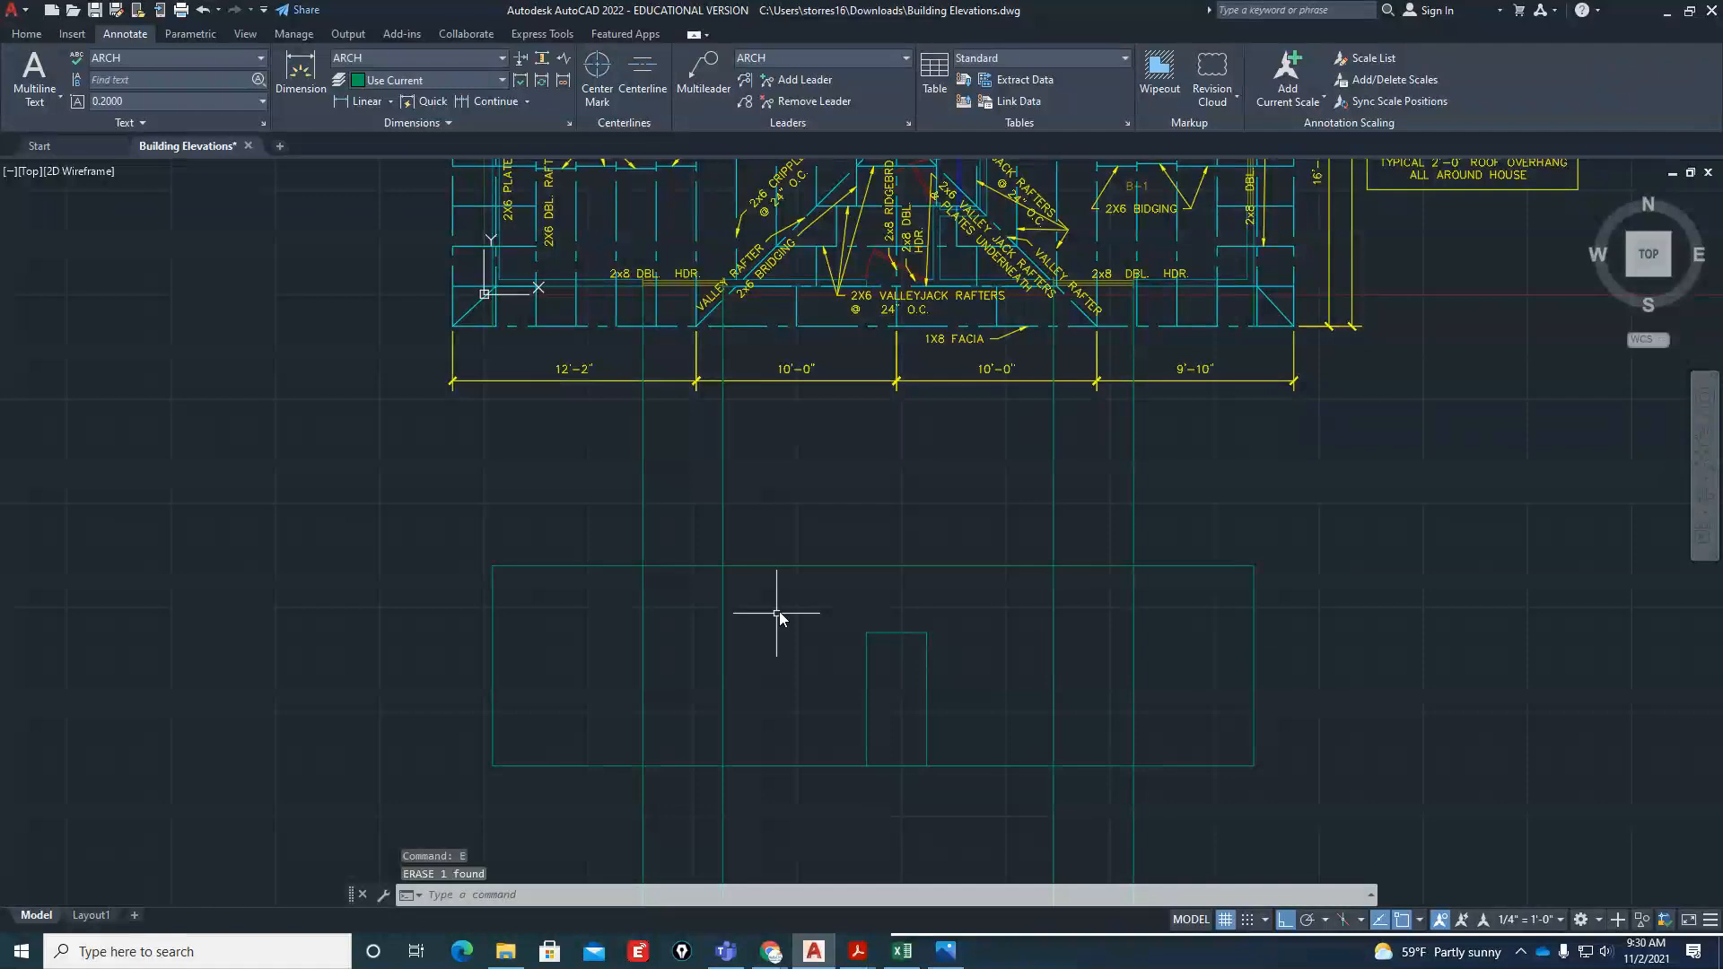
# Check the living room window's size on the floor plan image and measure between the left window's projection lines
pyautogui.click(946, 951)
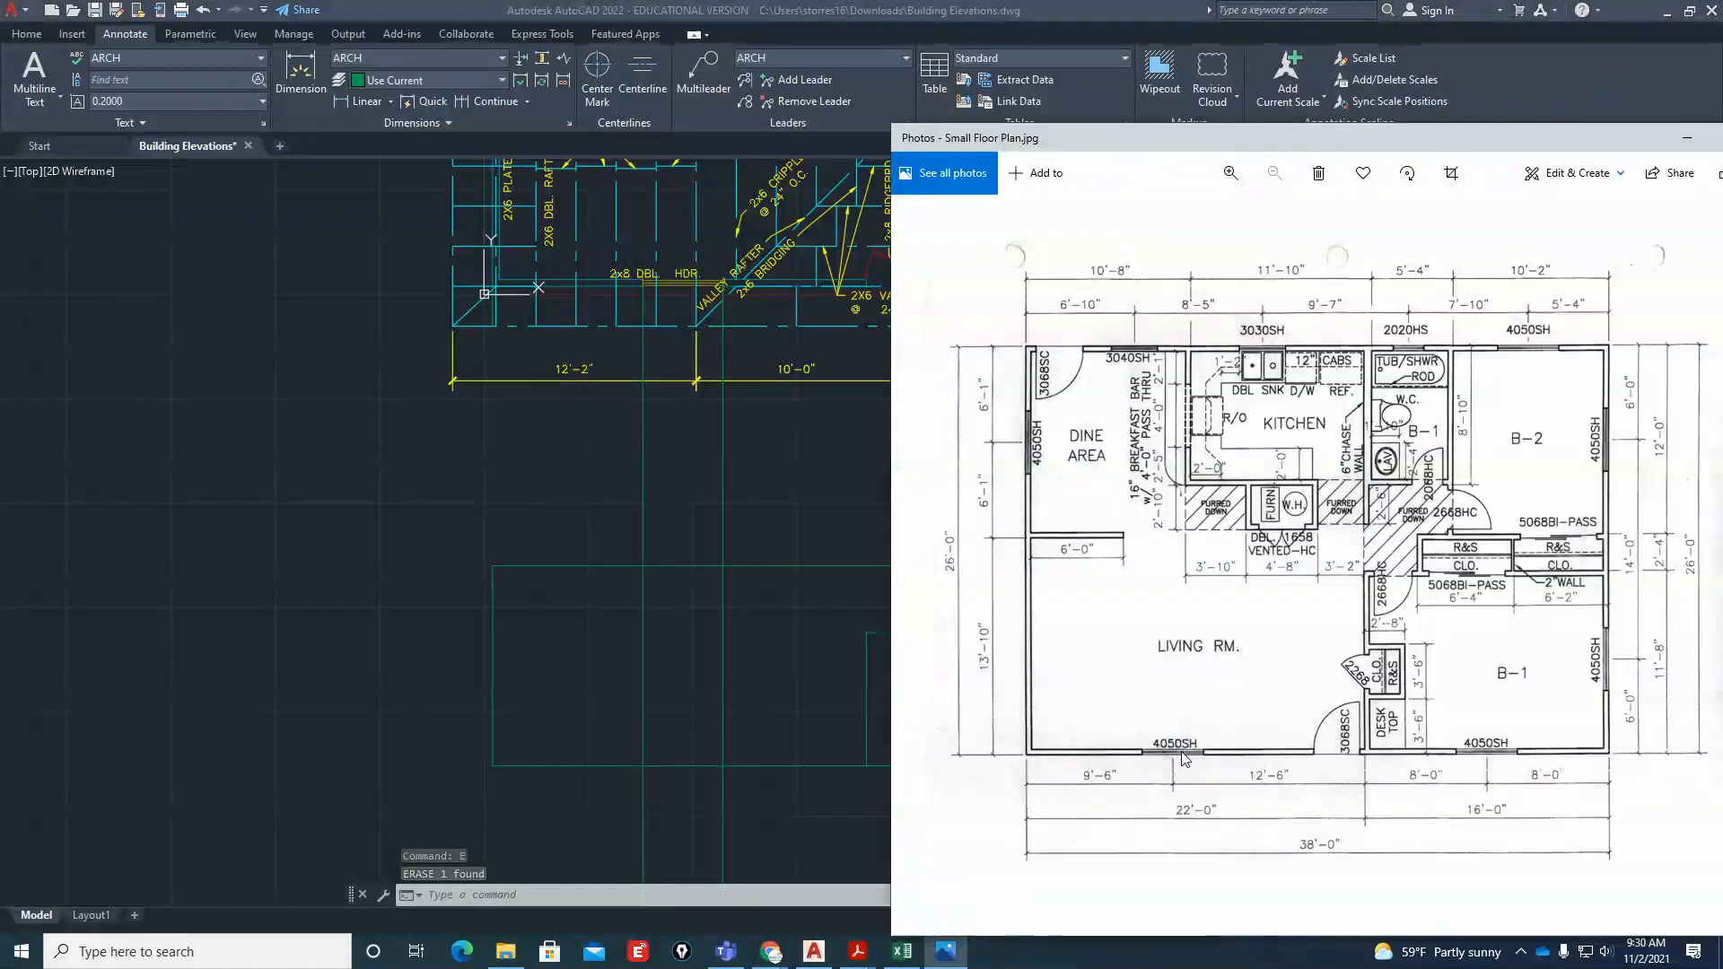
pyautogui.click(804, 703)
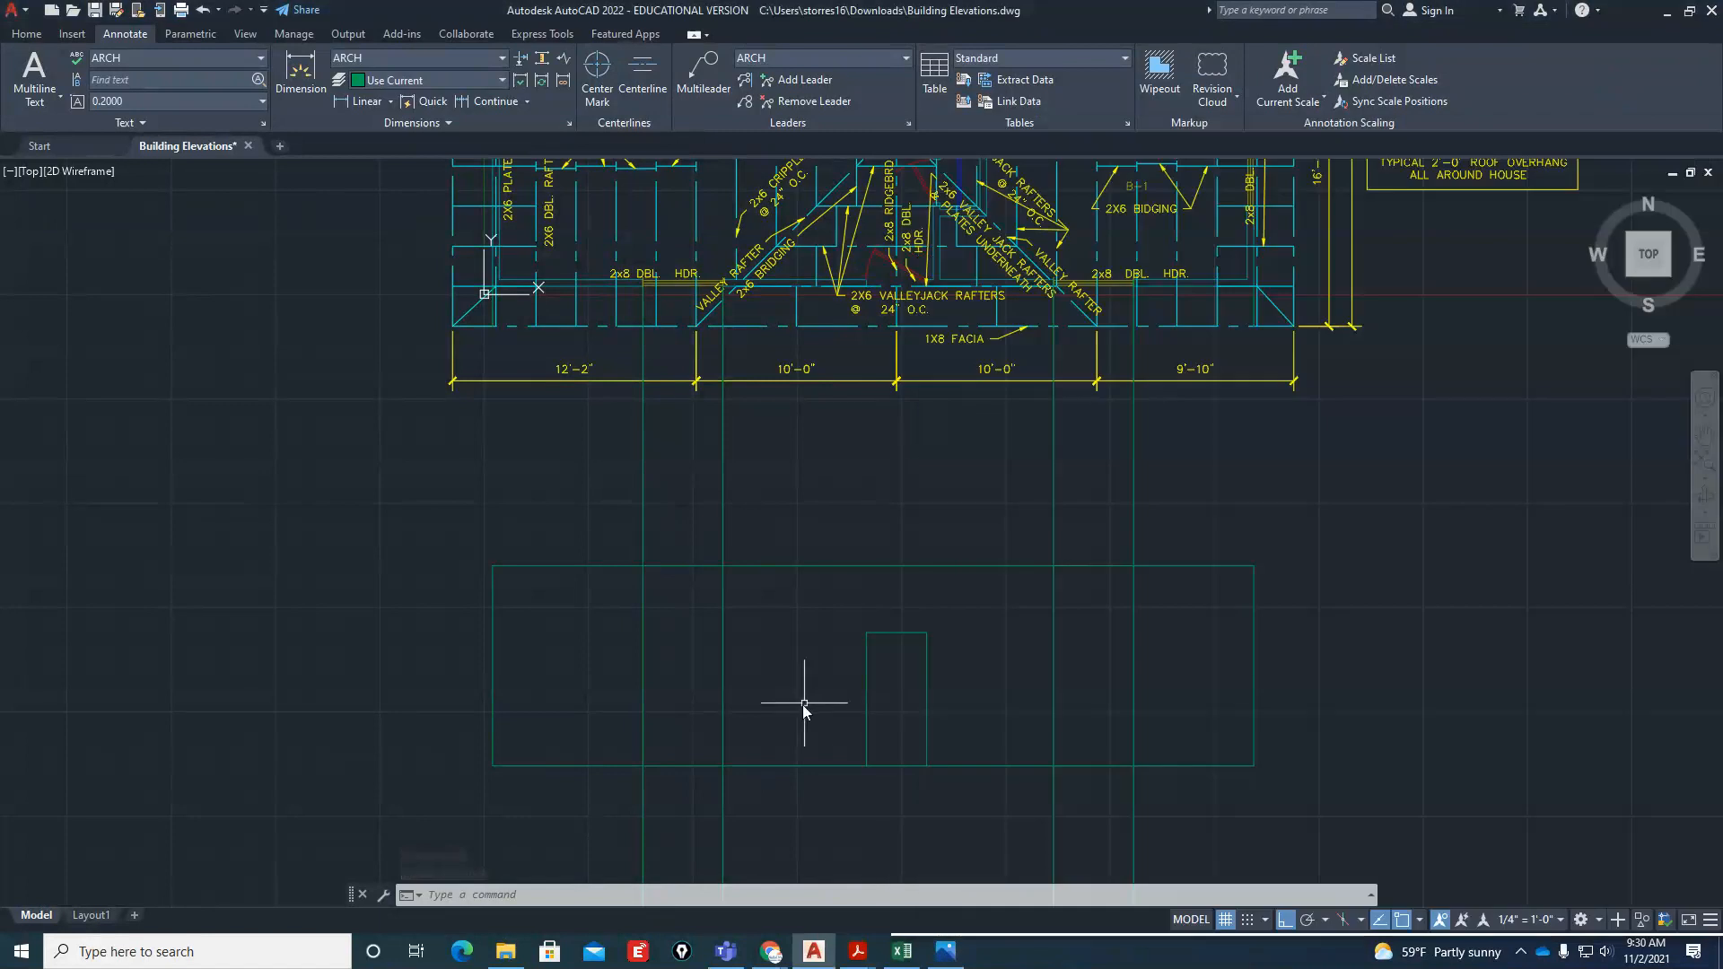
pyautogui.press('Escape')
pyautogui.press('Escape')
pyautogui.write('dist')
pyautogui.press('Return')
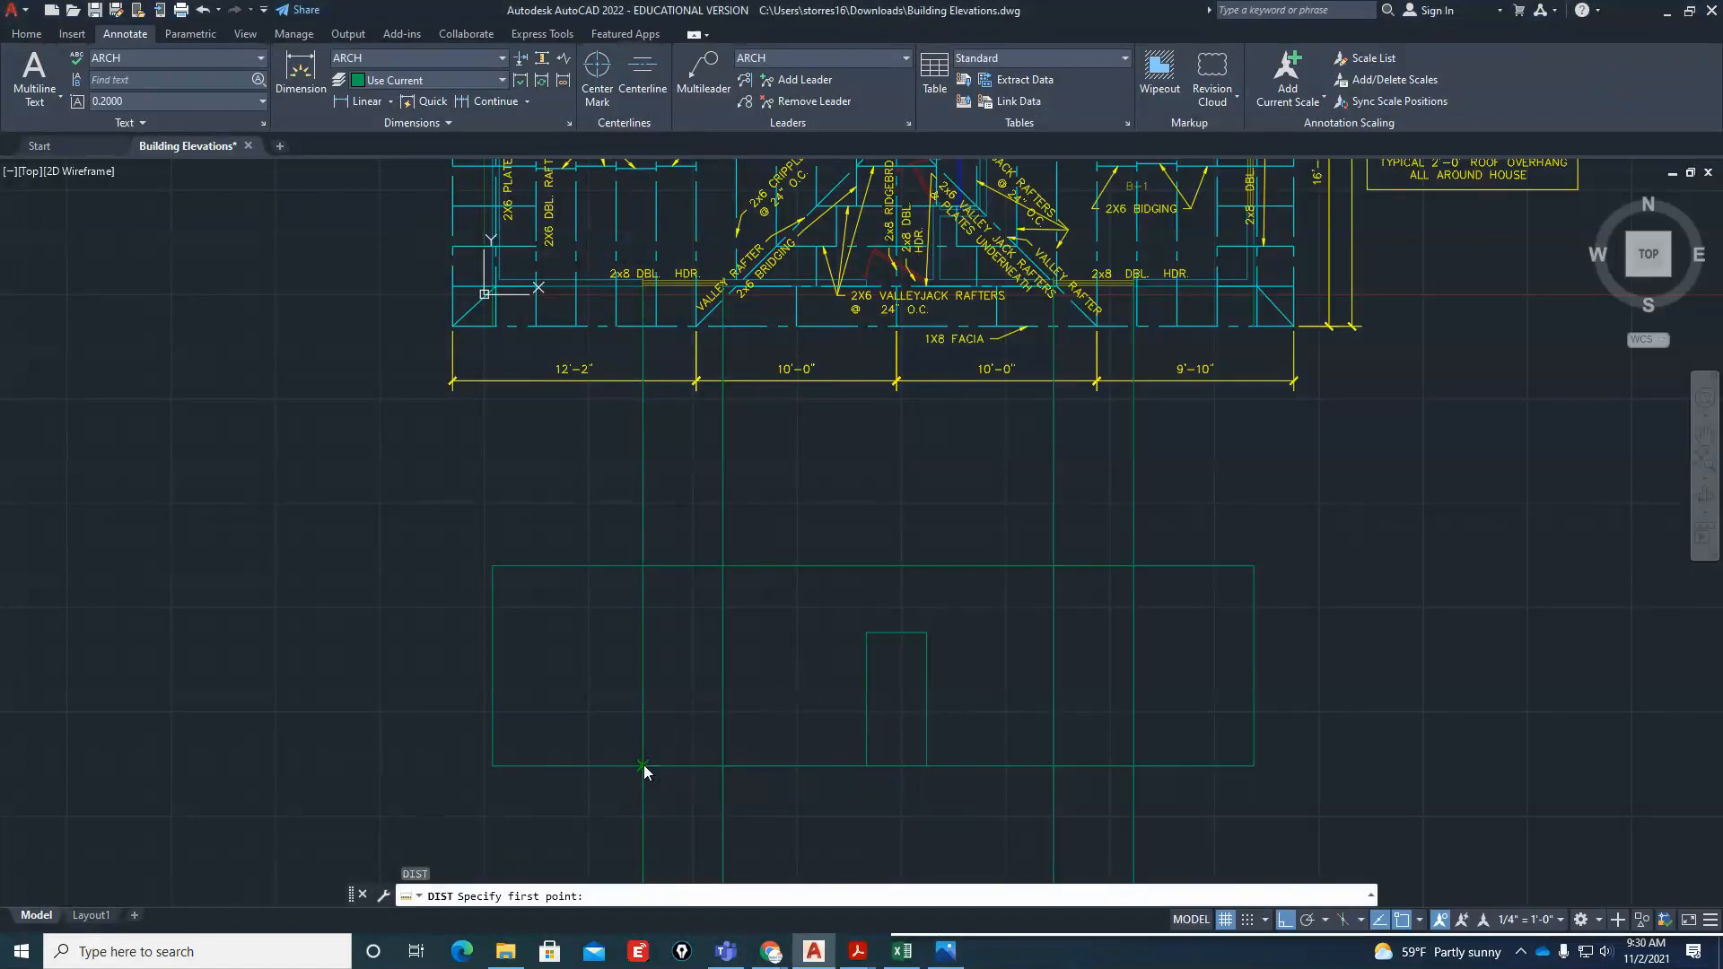
pyautogui.click(643, 765)
pyautogui.click(721, 767)
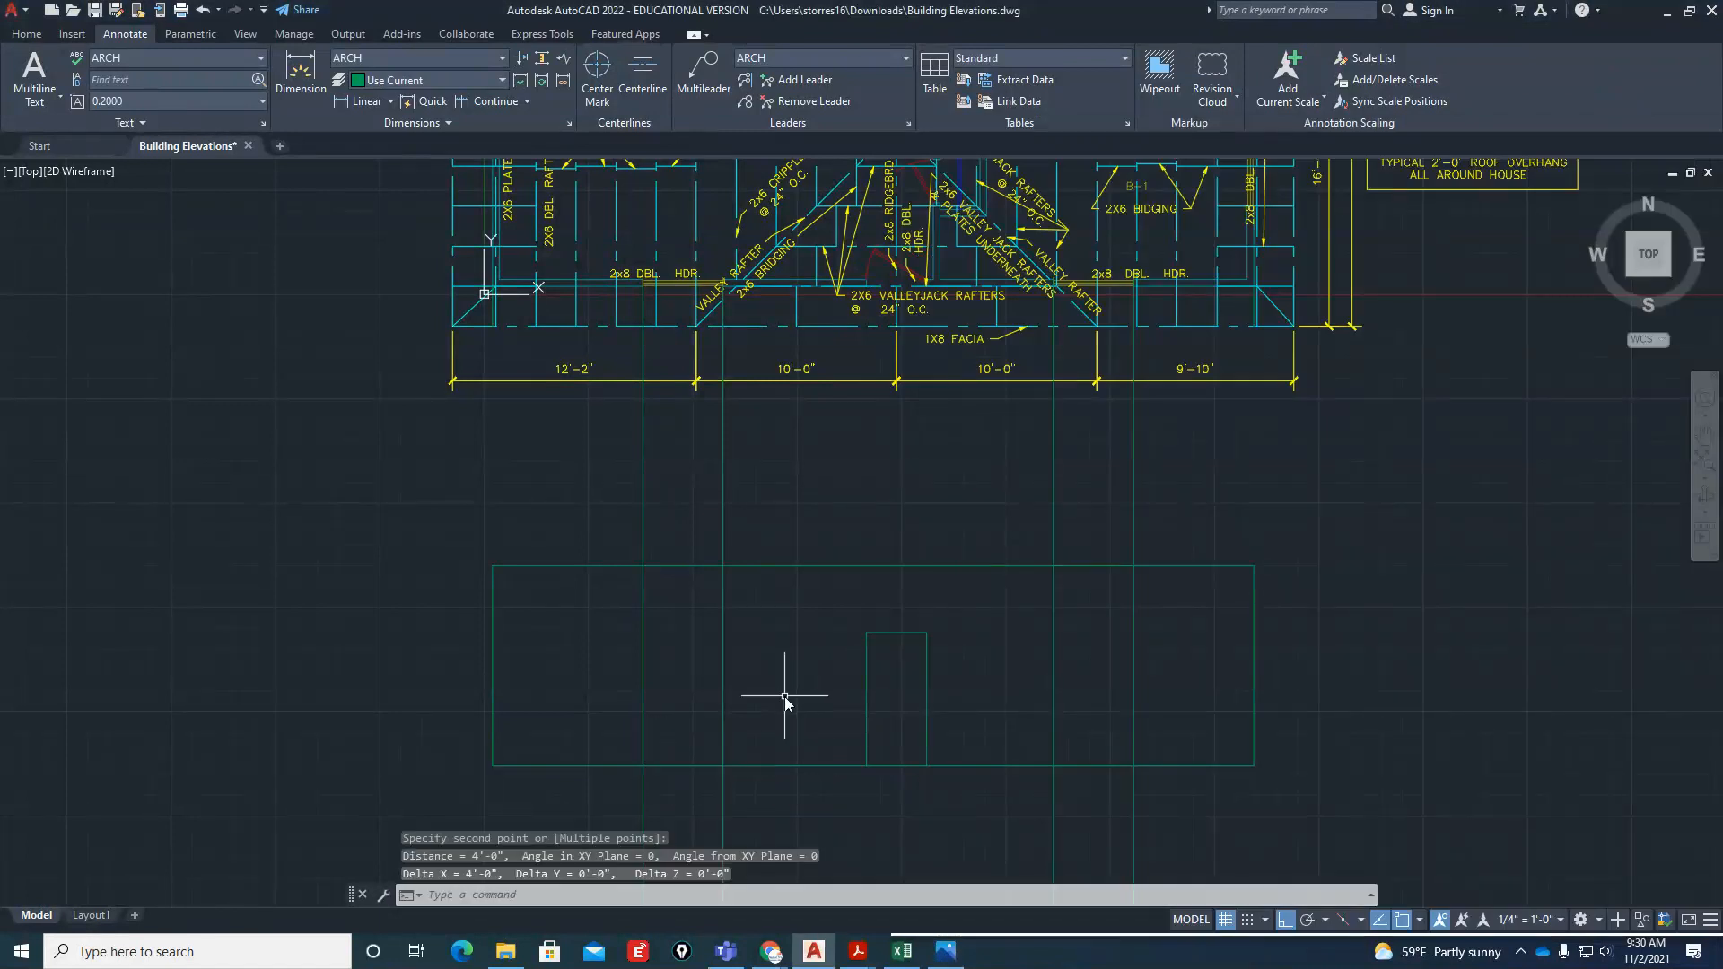
# Offset the elevation's base line 5' upward for the windows
pyautogui.write('o')
pyautogui.press('Return')
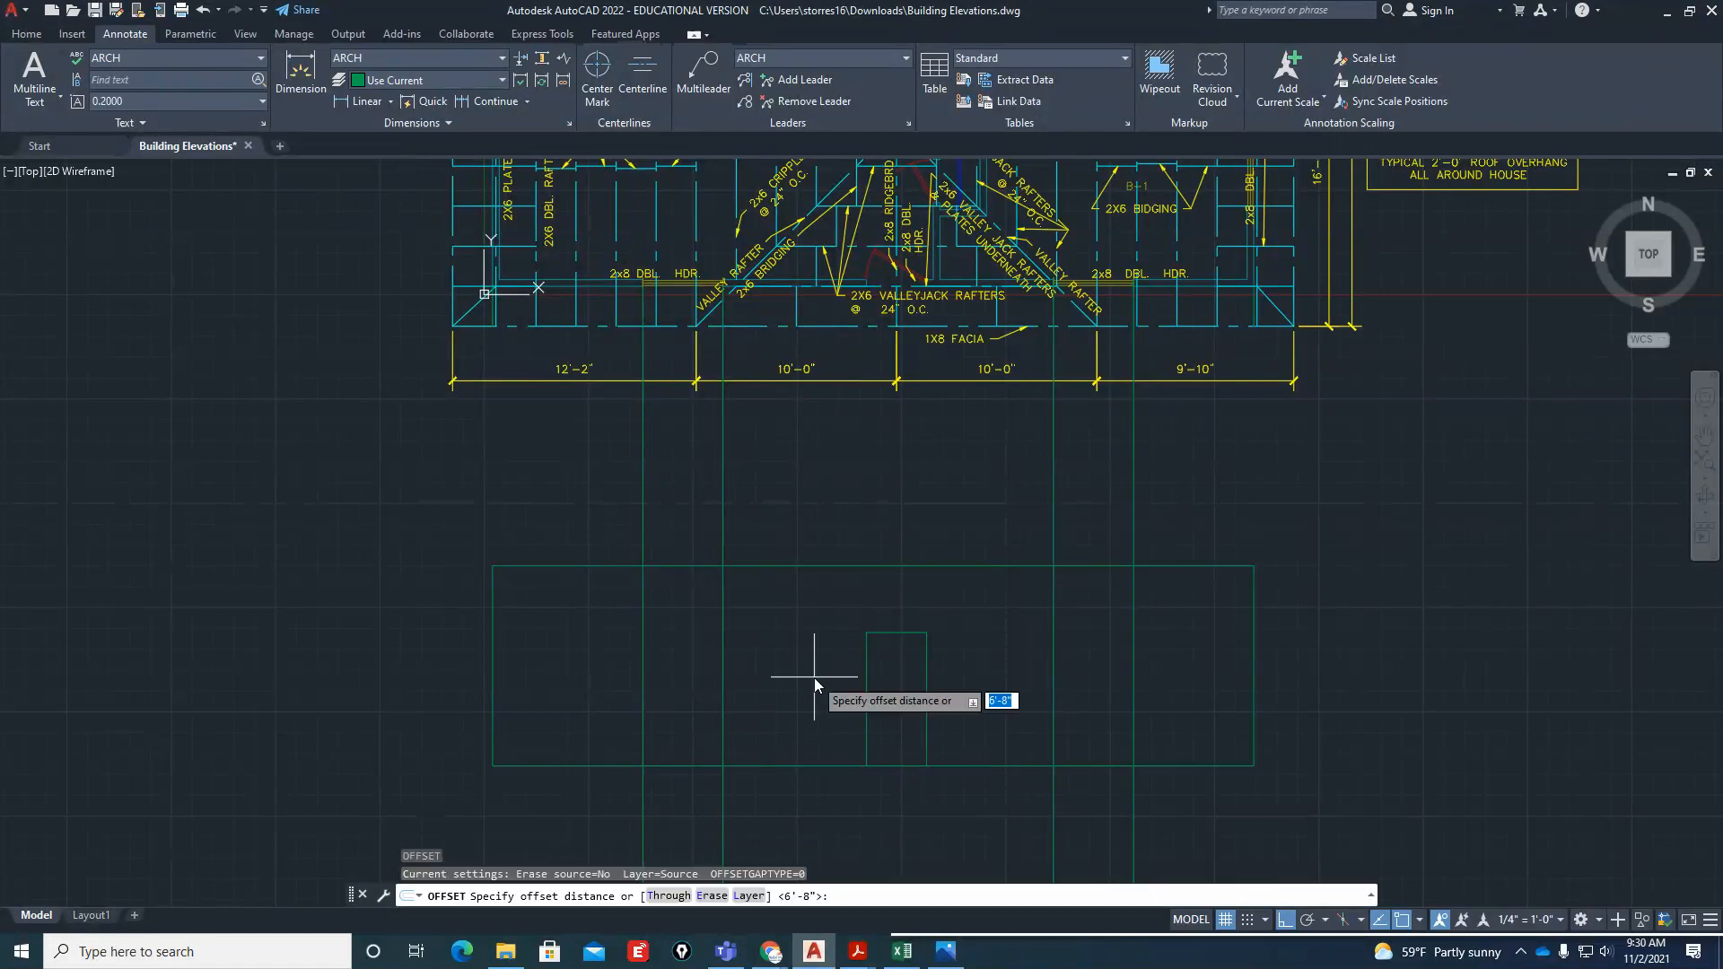
pyautogui.write("5'")
pyautogui.press('Return')
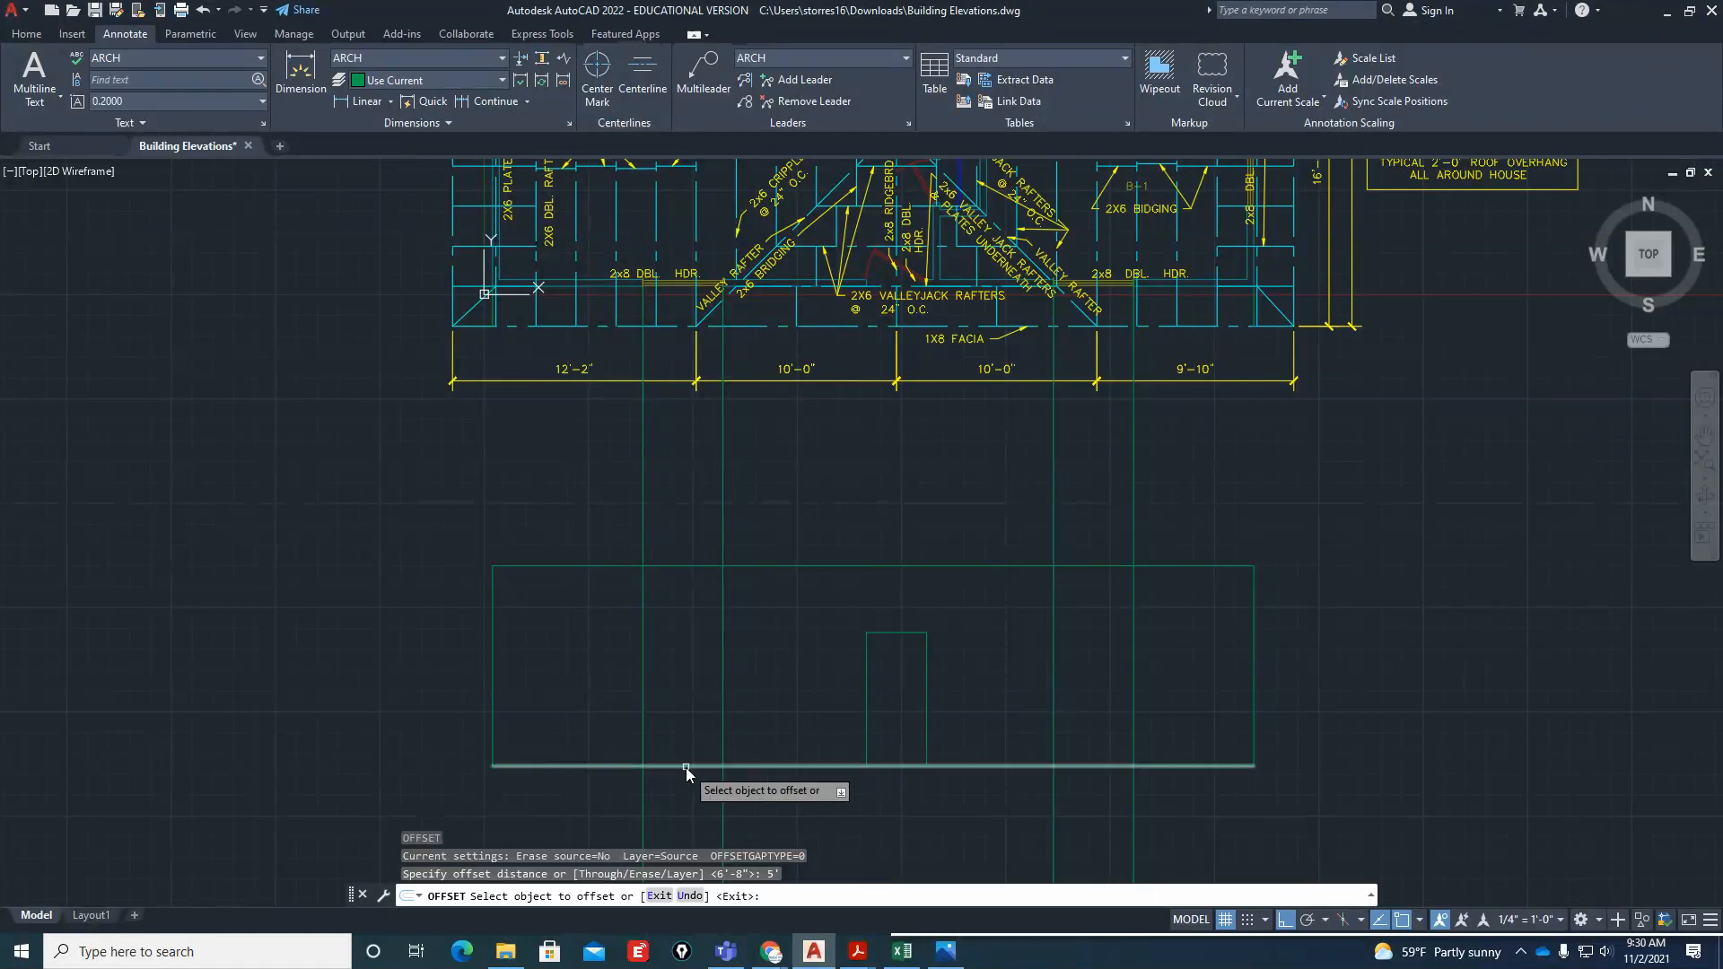
pyautogui.click(686, 765)
pyautogui.click(685, 759)
pyautogui.press('Return')
# Try to trim the left window's projection lines and the 5' offset line into a window outline standing on the base line
pyautogui.write('tr')
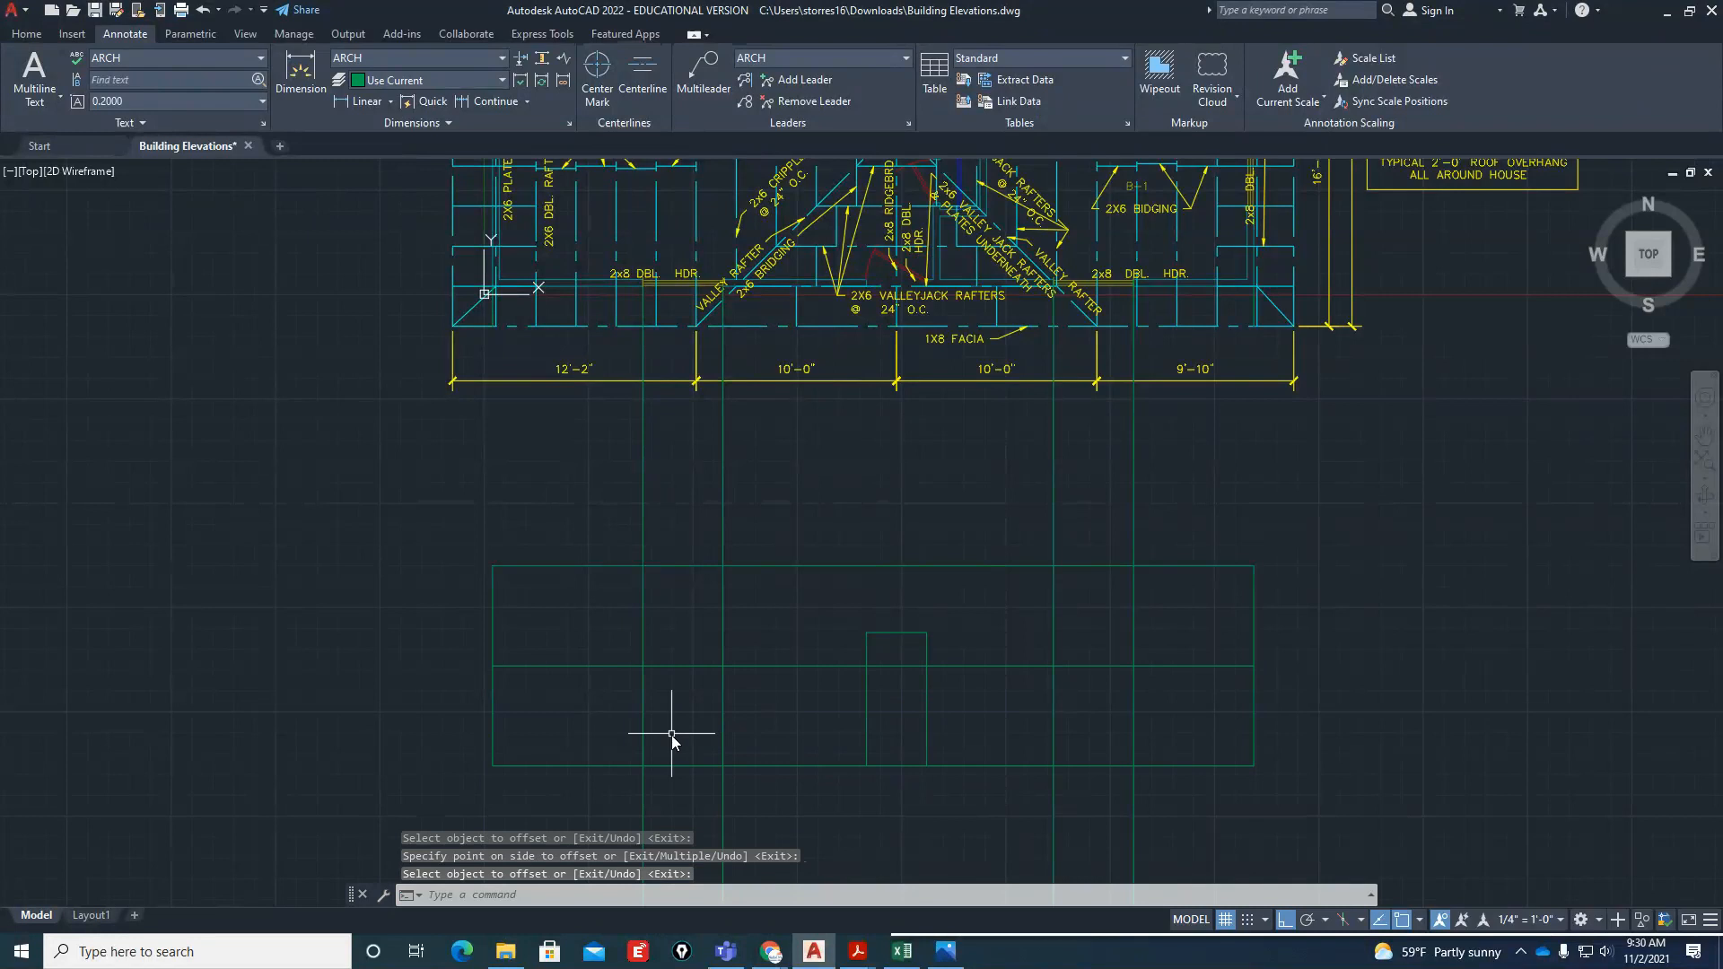
pyautogui.press('Return')
pyautogui.moveTo(757, 619)
pyautogui.mouseDown()
pyautogui.moveTo(587, 615)
pyautogui.moveTo(597, 699)
pyautogui.mouseUp()
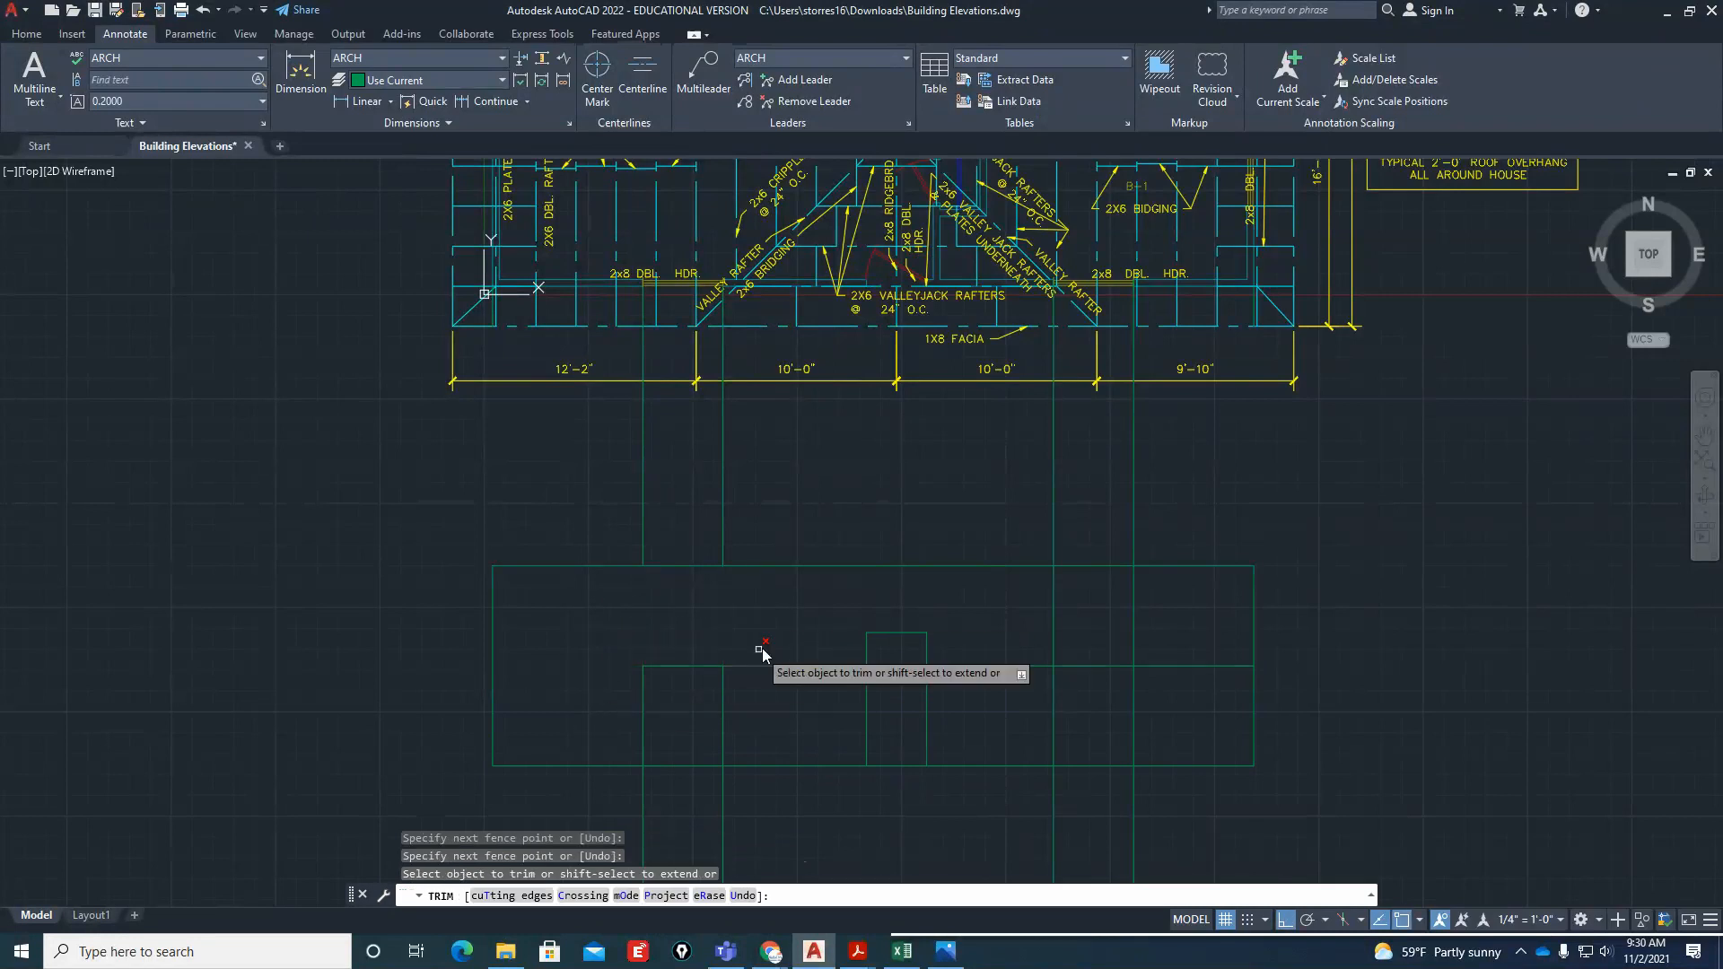
pyautogui.moveTo(762, 650); pyautogui.dragTo(776, 703)
pyautogui.press('Return')
pyautogui.write('tr')
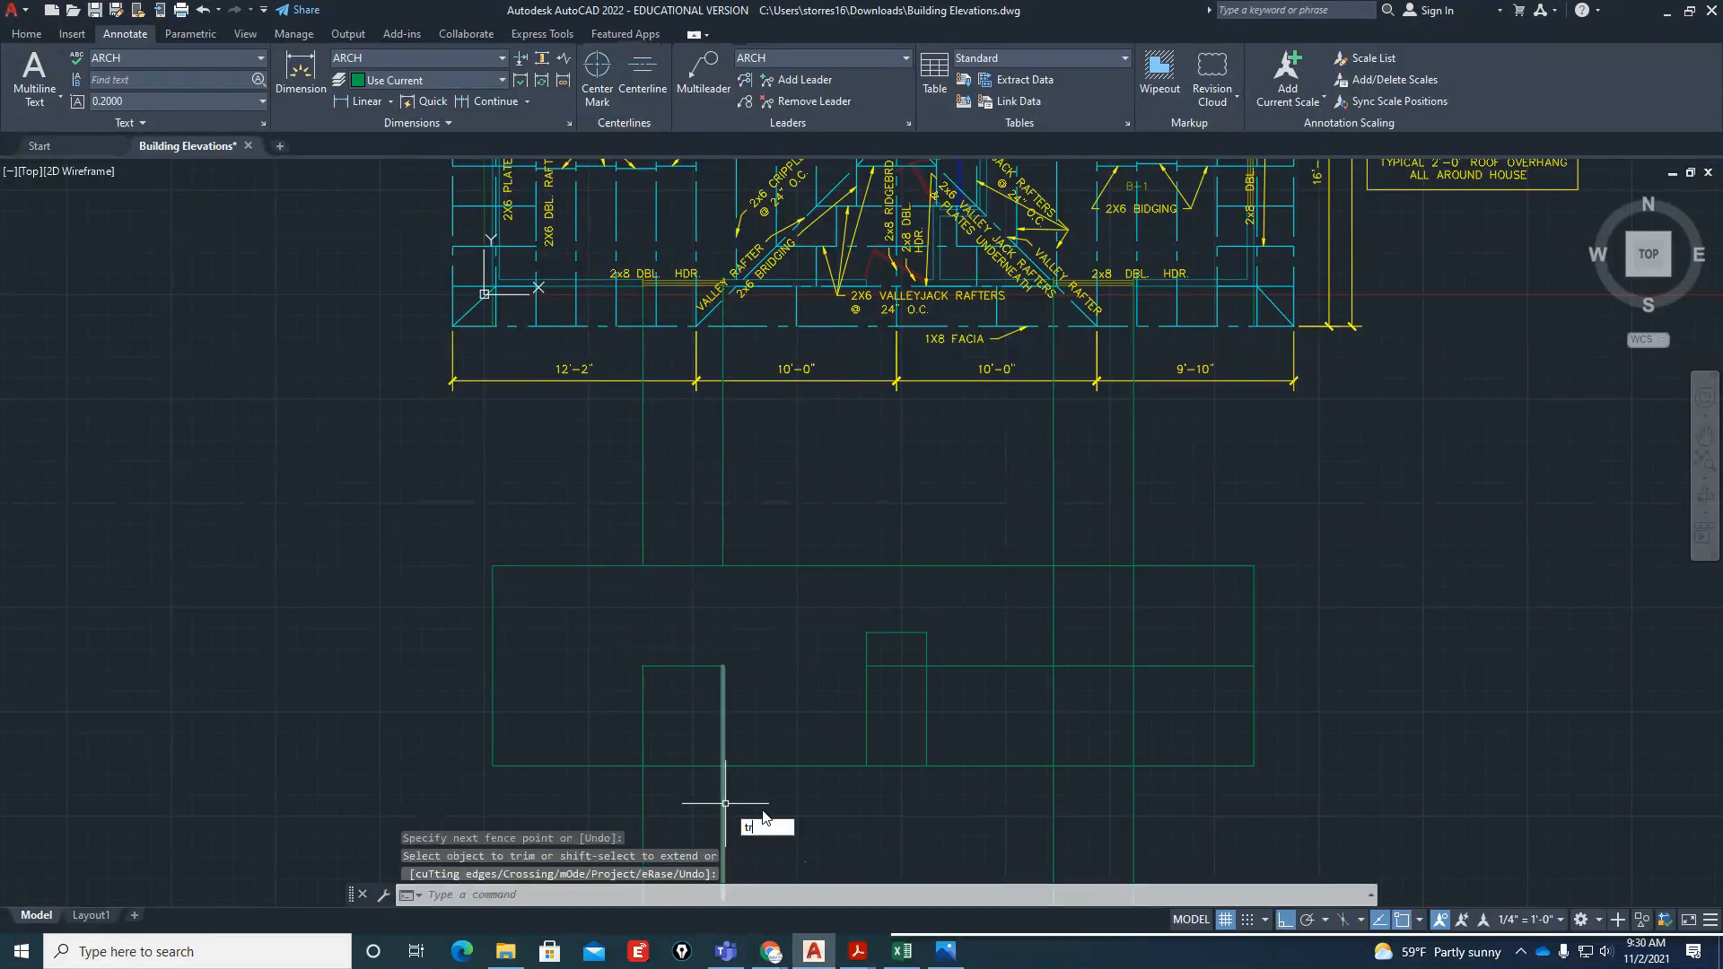
pyautogui.press('Return')
pyautogui.moveTo(762, 800); pyautogui.dragTo(617, 795)
pyautogui.press('Return')
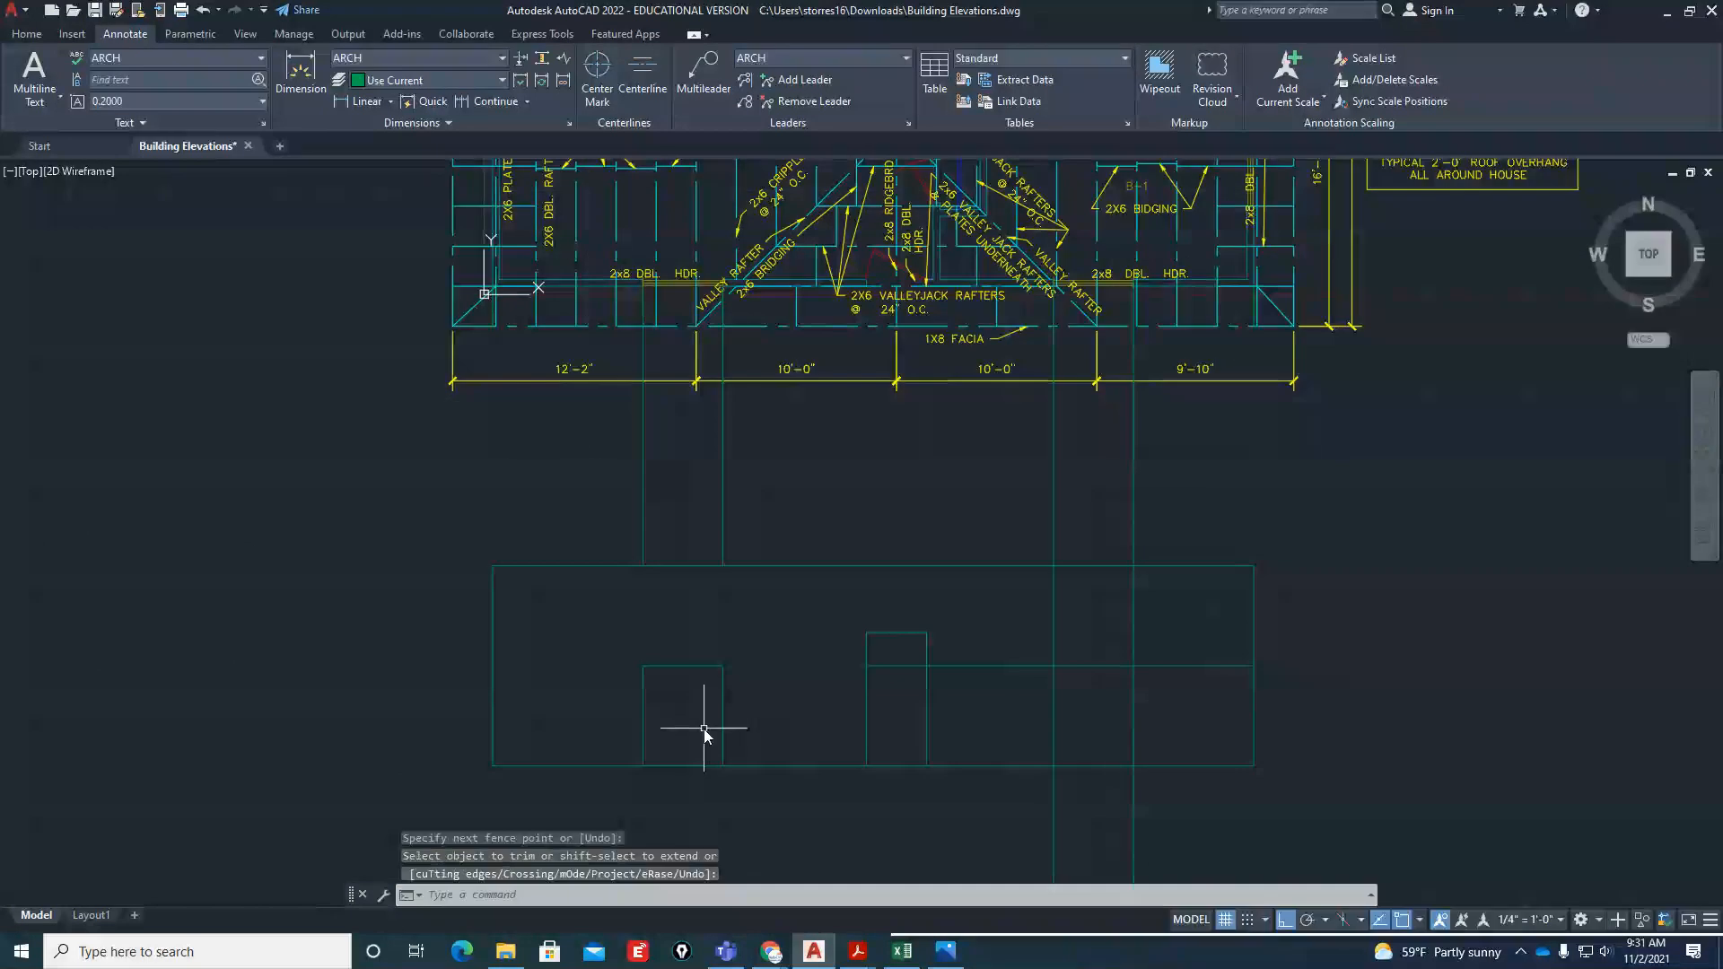
# Undo the left window trims and the 5' offset of the base line
pyautogui.write('u')
pyautogui.press('Return')
pyautogui.write('u')
pyautogui.press('Return')
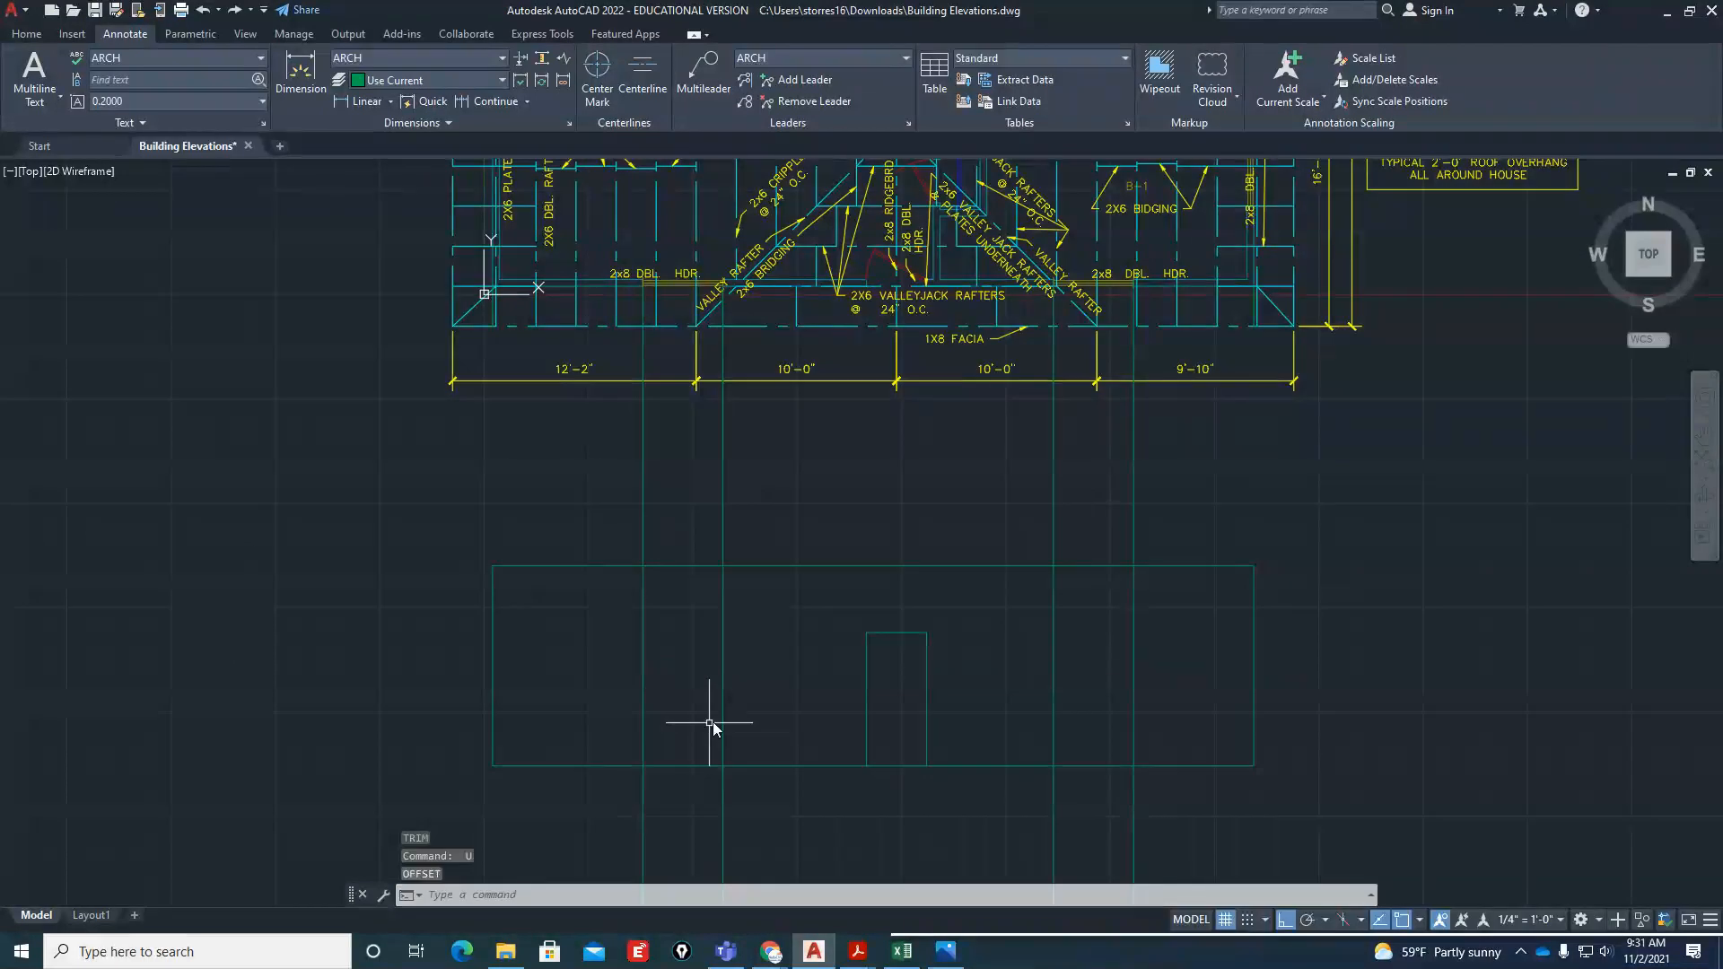
# Switch to Stucco-Wall-Section (Vaulted Ceiling).pdf in Adobe Acrobat Reader and maximize it to check the window height above the finished floor
pyautogui.moveTo(858, 950)
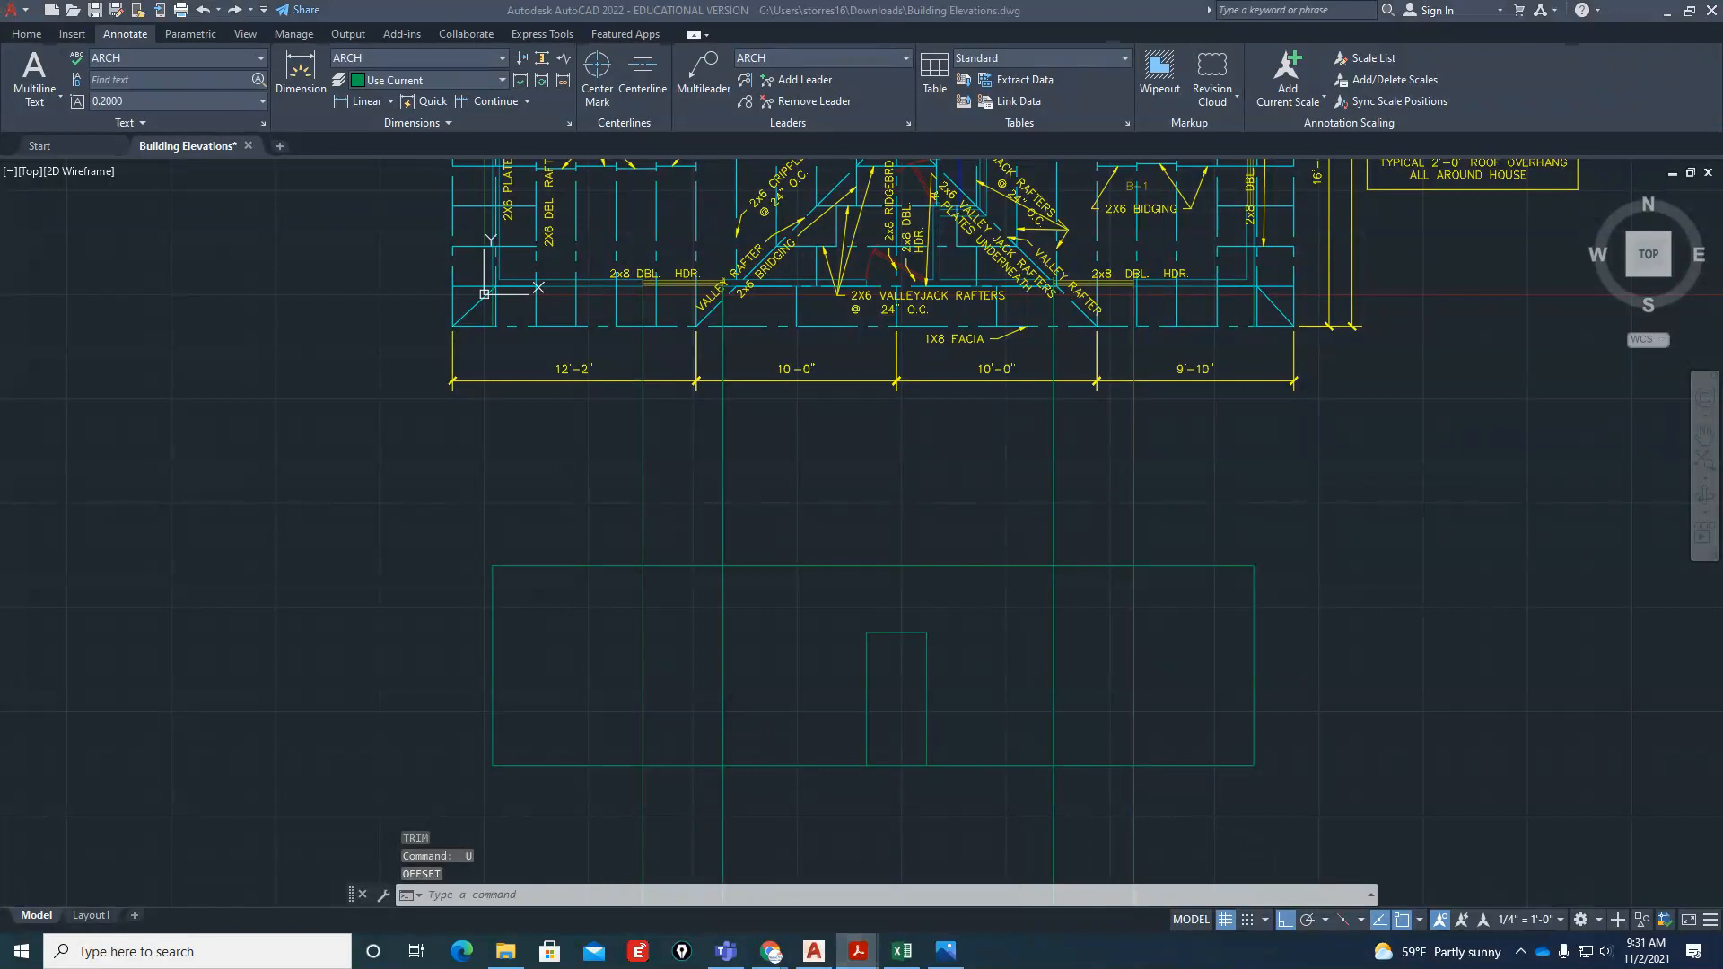
pyautogui.moveTo(1722, 67); pyautogui.dragTo(1088, 42)
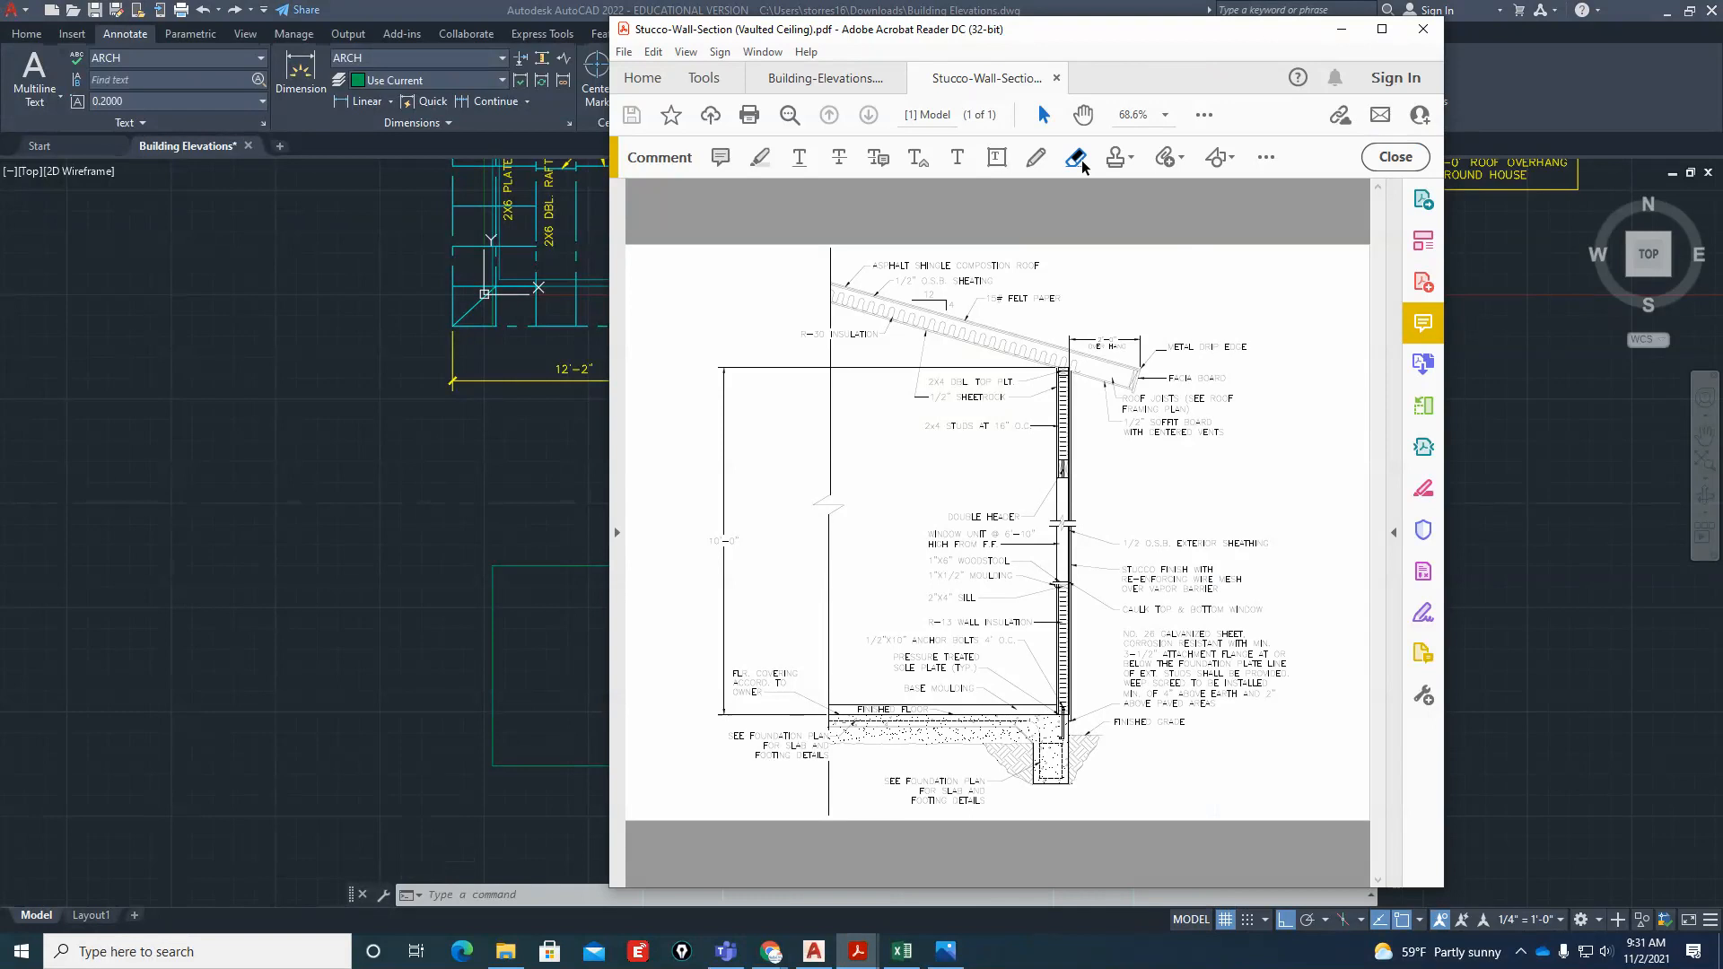
pyautogui.click(1382, 29)
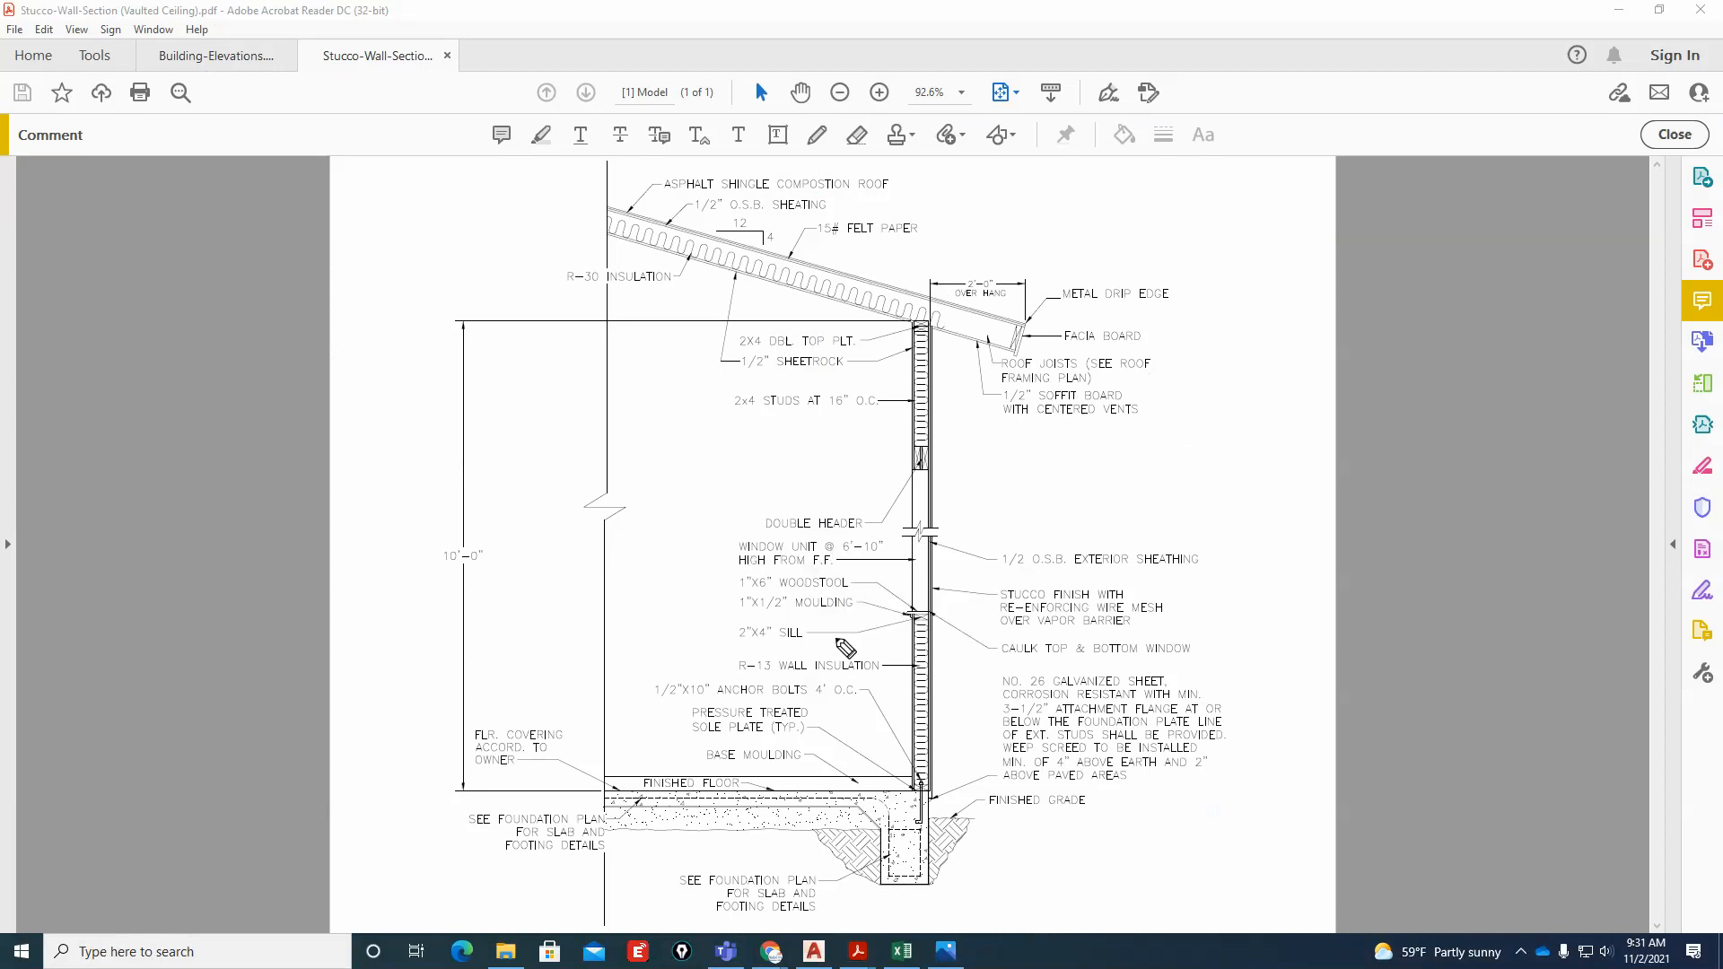
# Examine the window unit's height above the finished floor in the wall section
pyautogui.moveTo(884, 582)
pyautogui.mouseDown()
pyautogui.moveTo(734, 536)
pyautogui.moveTo(853, 579)
pyautogui.mouseUp()
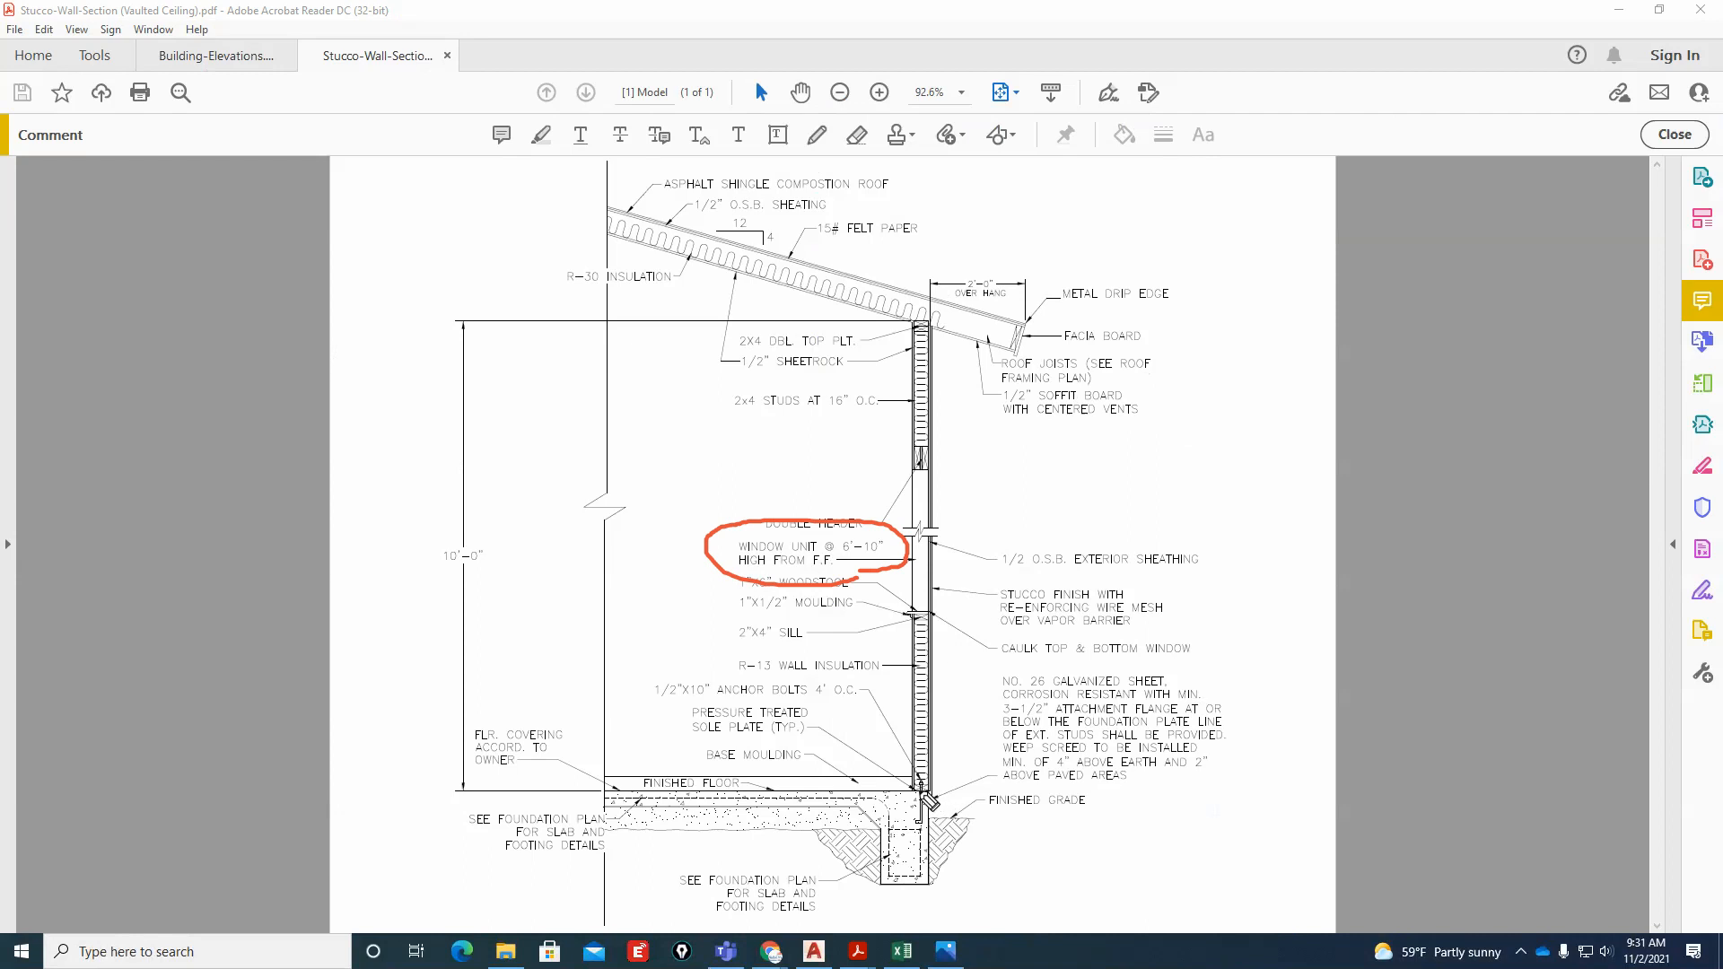
pyautogui.moveTo(786, 790); pyautogui.dragTo(1014, 787)
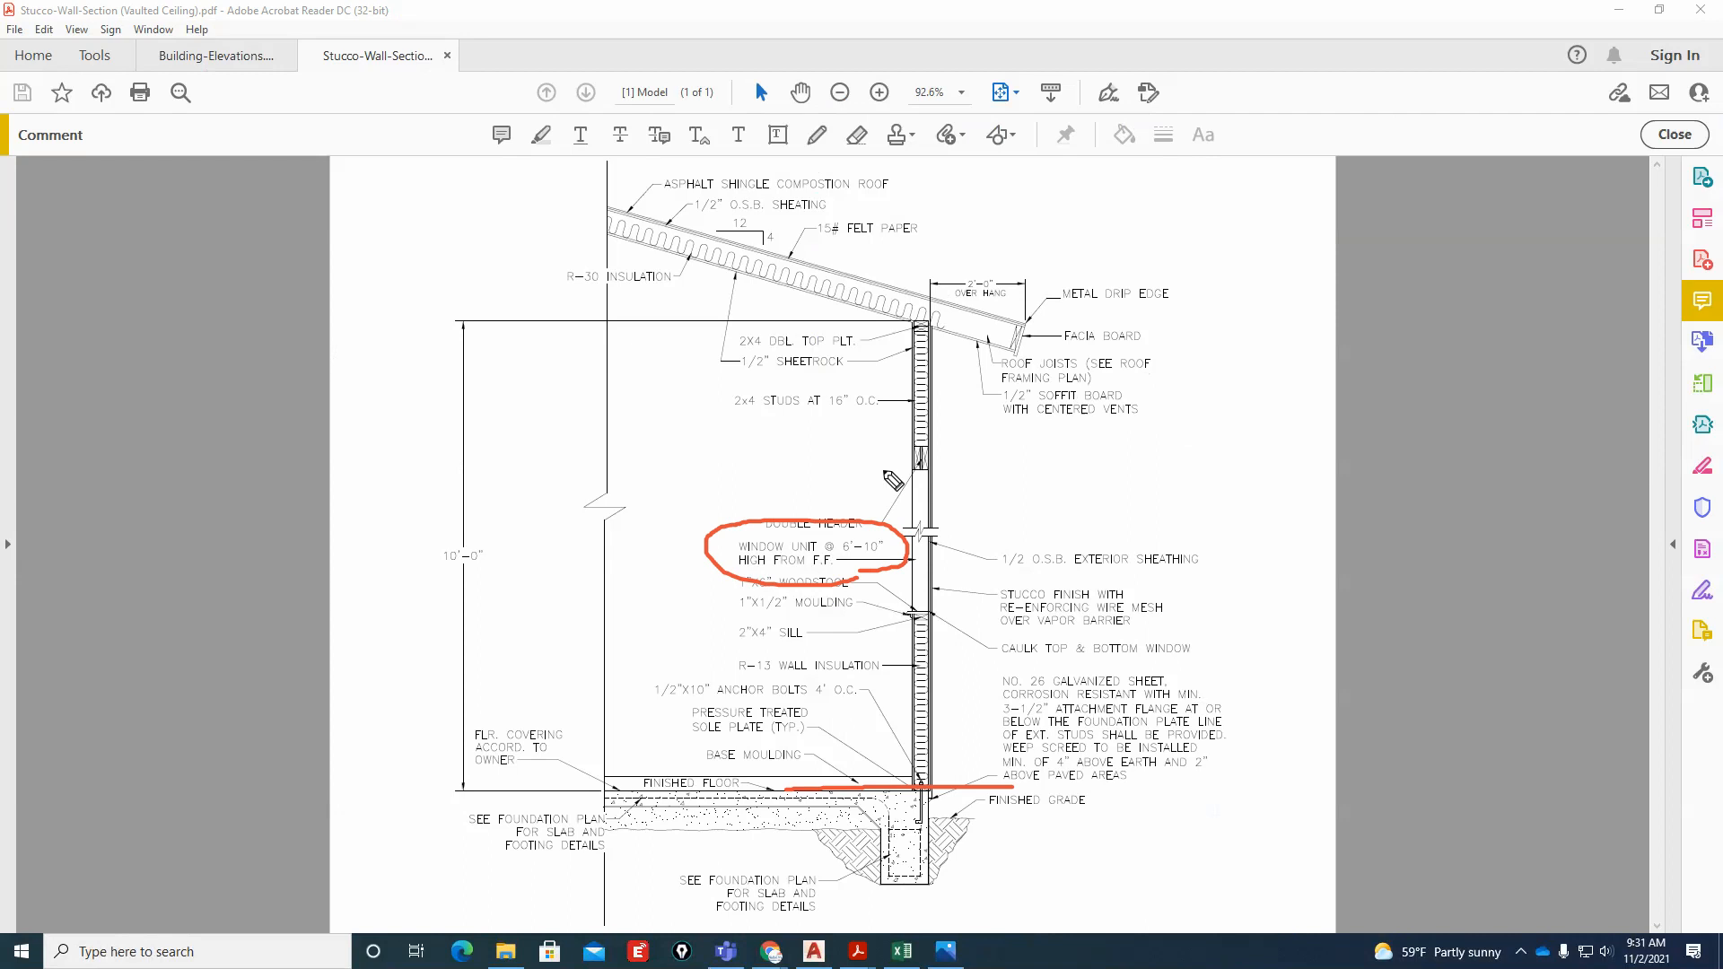
pyautogui.moveTo(876, 471); pyautogui.dragTo(1038, 470)
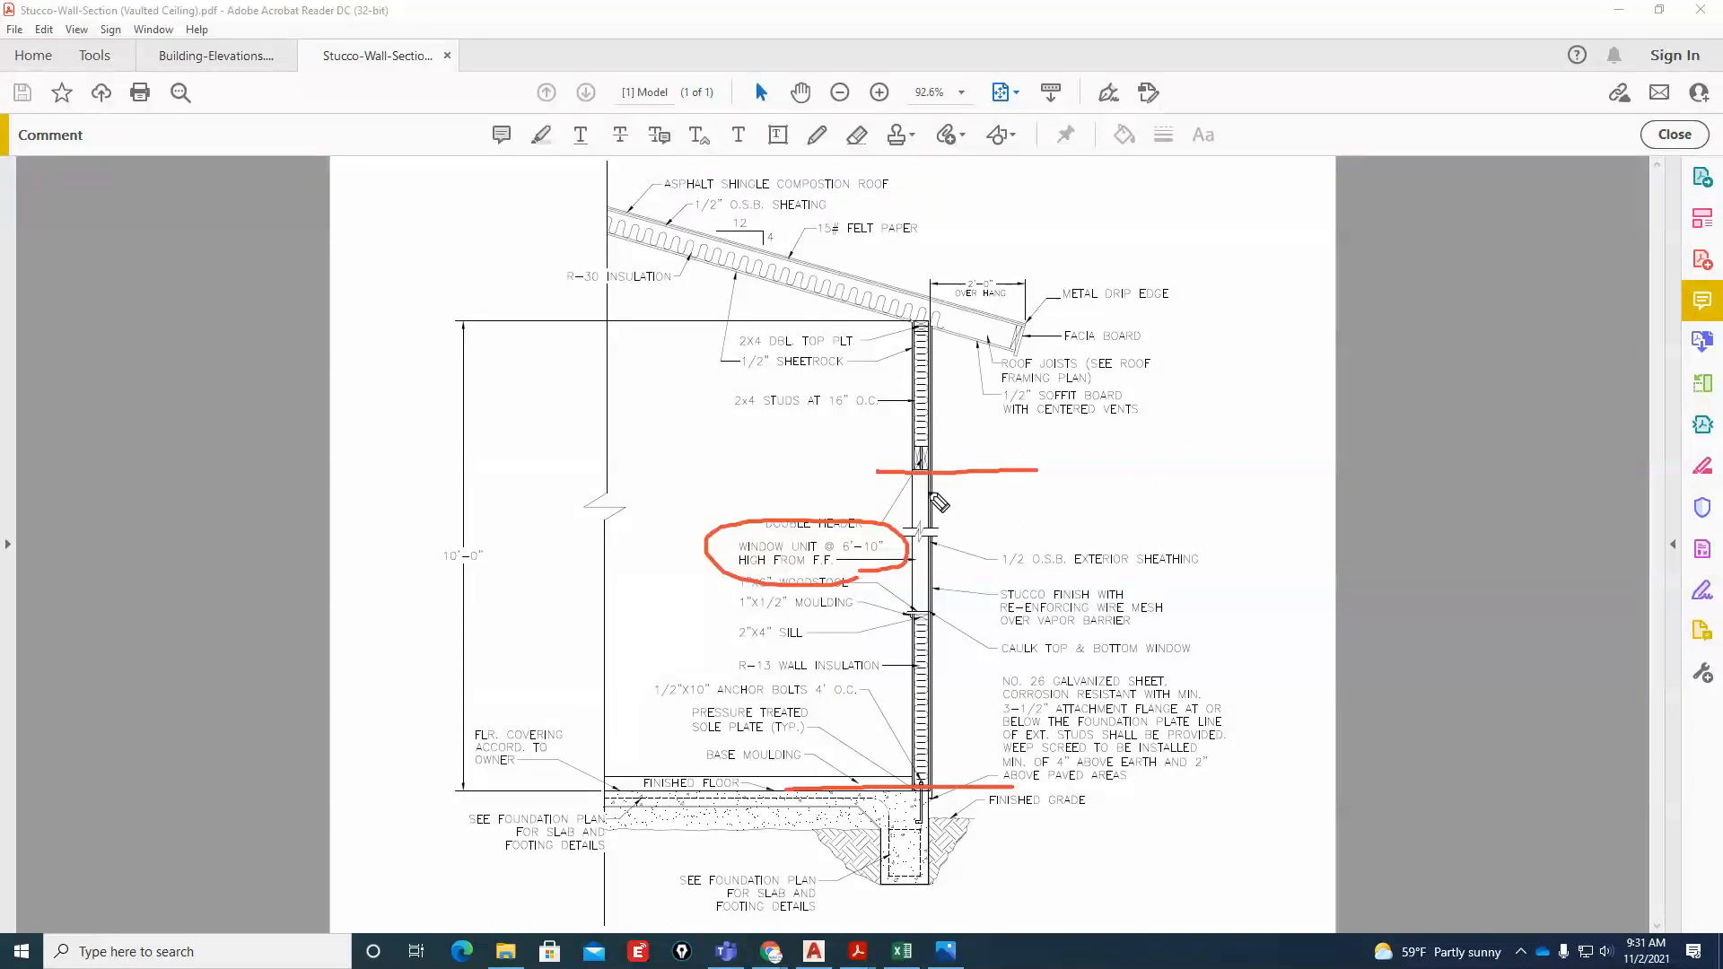
pyautogui.moveTo(970, 786)
pyautogui.mouseDown()
pyautogui.moveTo(972, 484)
pyautogui.moveTo(990, 493)
pyautogui.mouseUp()
pyautogui.moveTo(958, 767)
pyautogui.mouseDown()
pyautogui.moveTo(969, 786)
pyautogui.moveTo(982, 767)
pyautogui.mouseUp()
pyautogui.moveTo(954, 474); pyautogui.dragTo(970, 545)
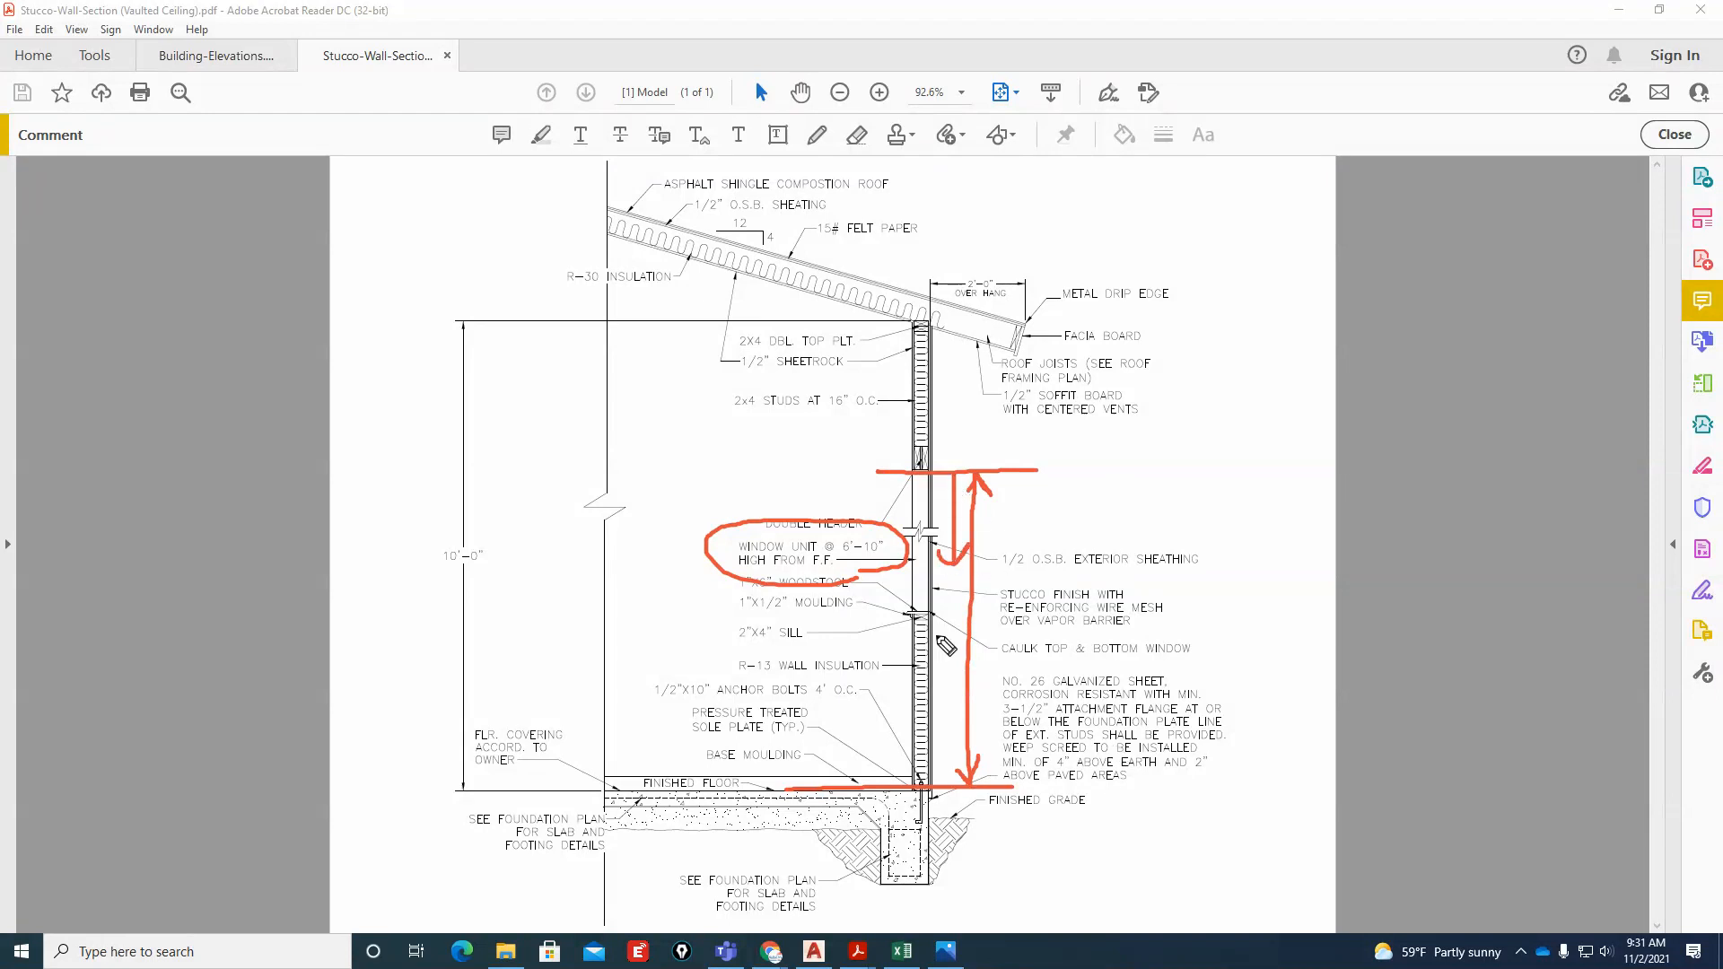
pyautogui.moveTo(942, 530)
pyautogui.mouseDown()
pyautogui.moveTo(902, 540)
pyautogui.moveTo(942, 530)
pyautogui.mouseUp()
pyautogui.press('Escape')
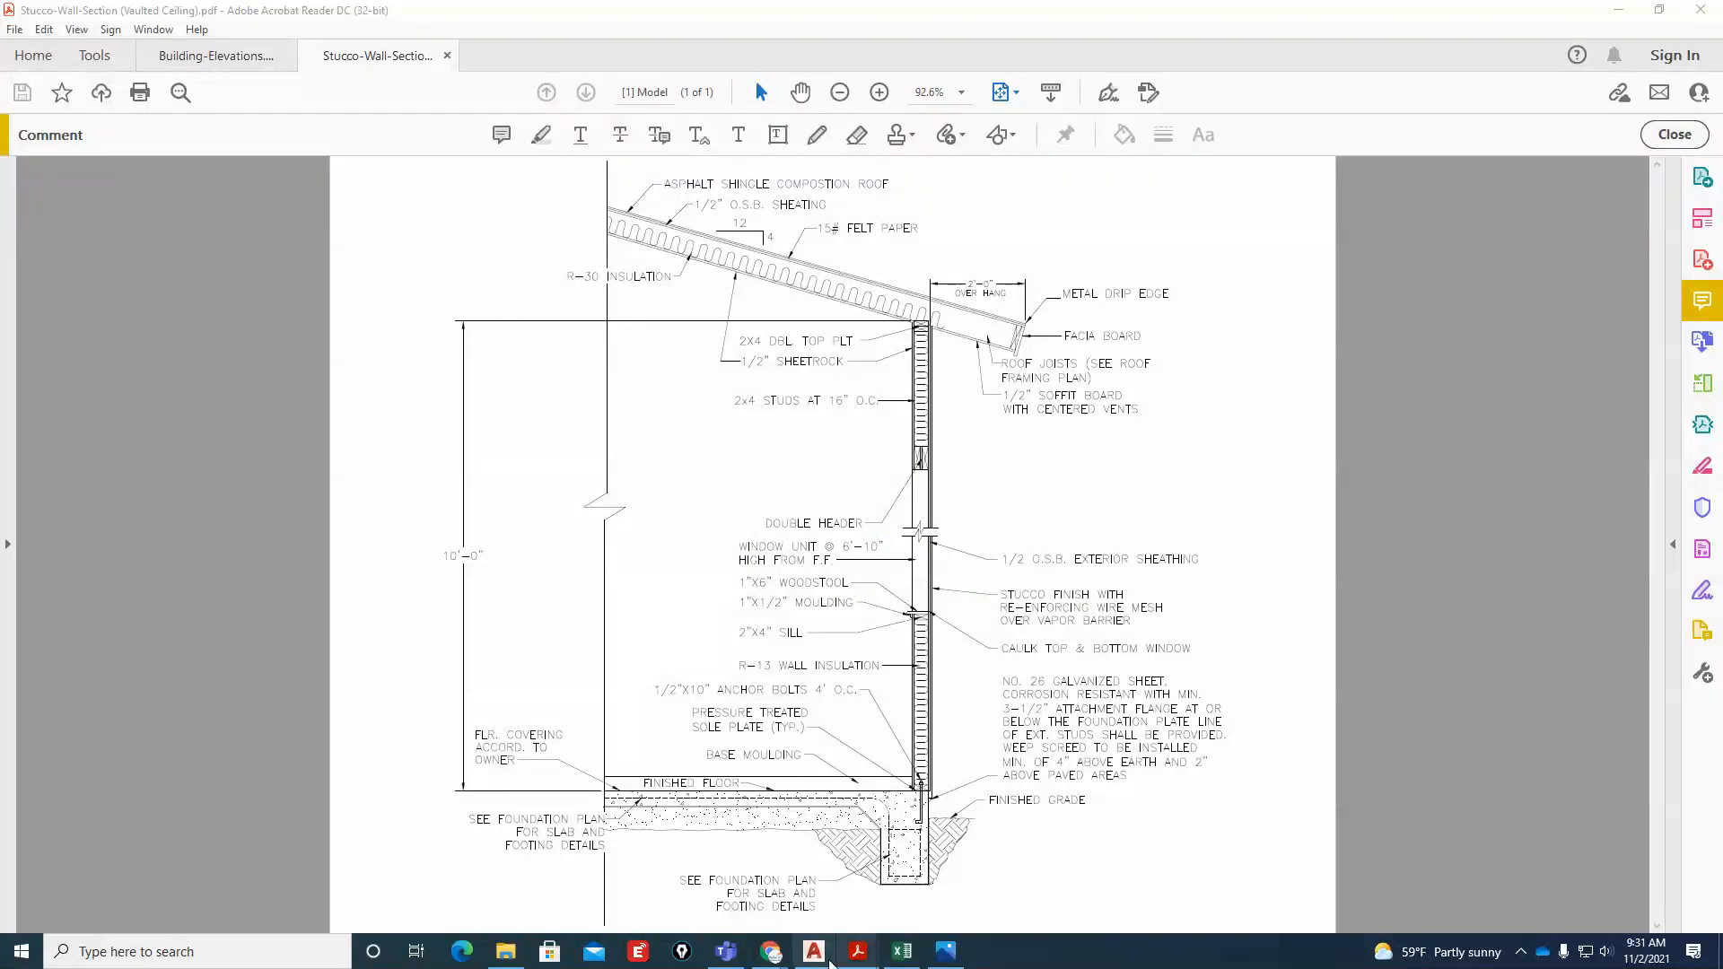
# Switch back to AutoCAD and offset the elevation's base line 6'10" upward for the window head
pyautogui.click(947, 949)
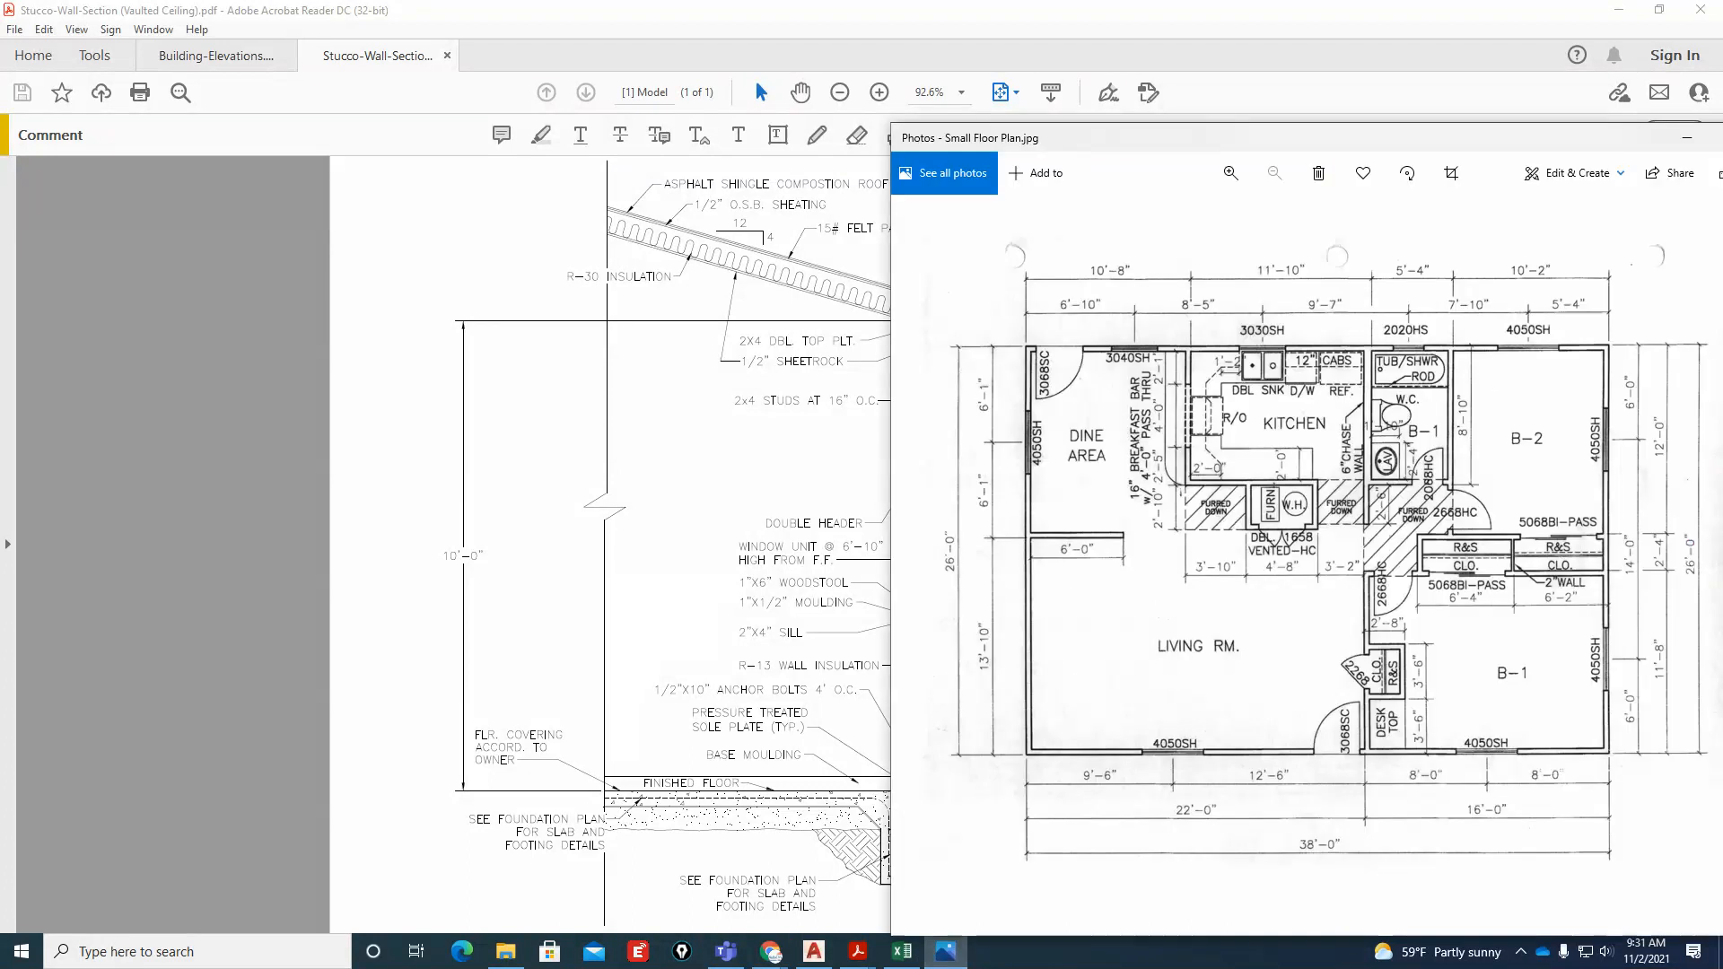
pyautogui.click(814, 951)
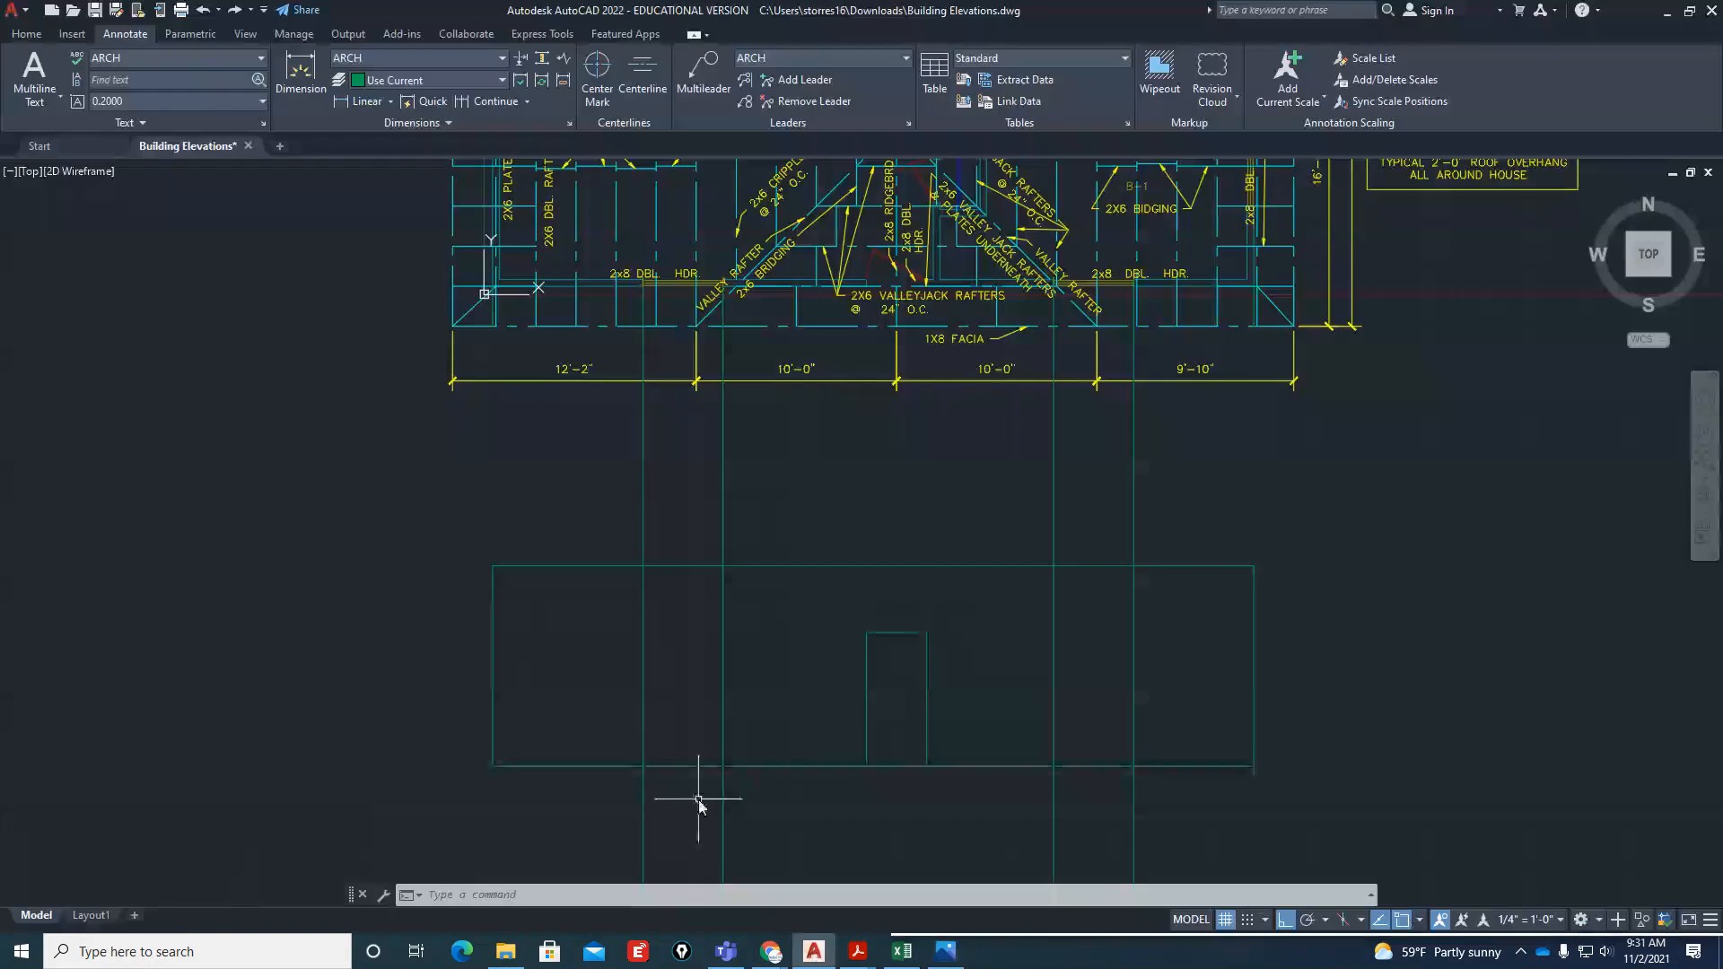
pyautogui.write('o')
pyautogui.press('Return')
pyautogui.write('6')
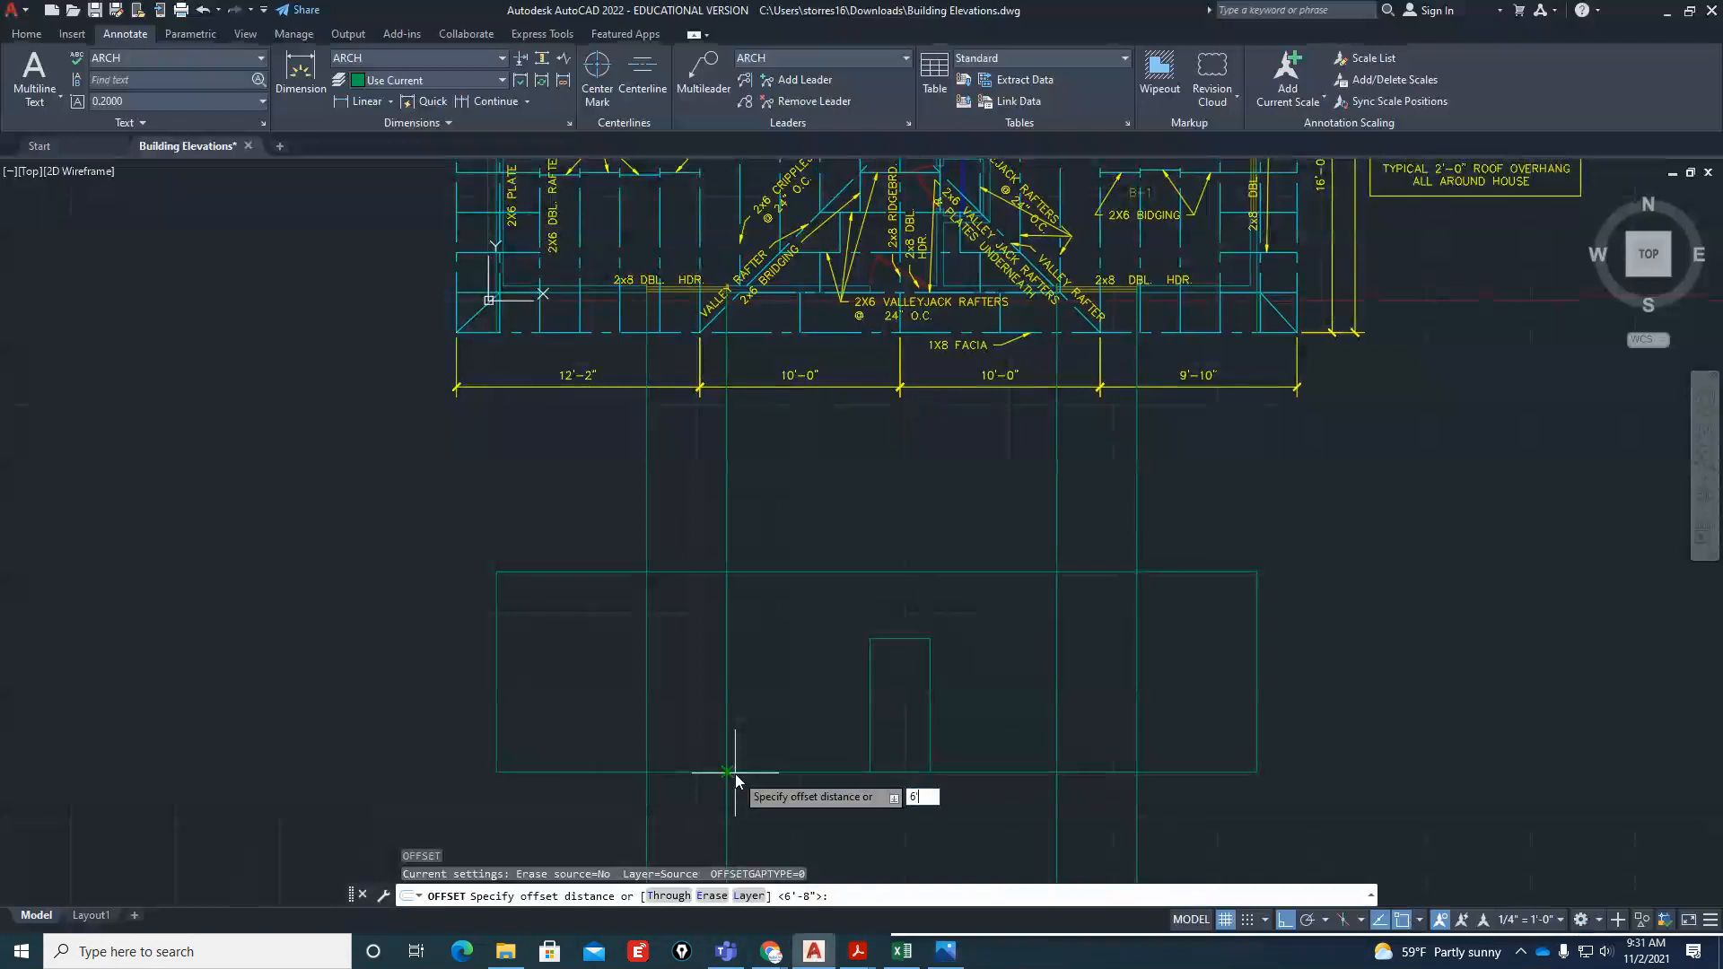
pyautogui.write("'10")
pyautogui.press('Return')
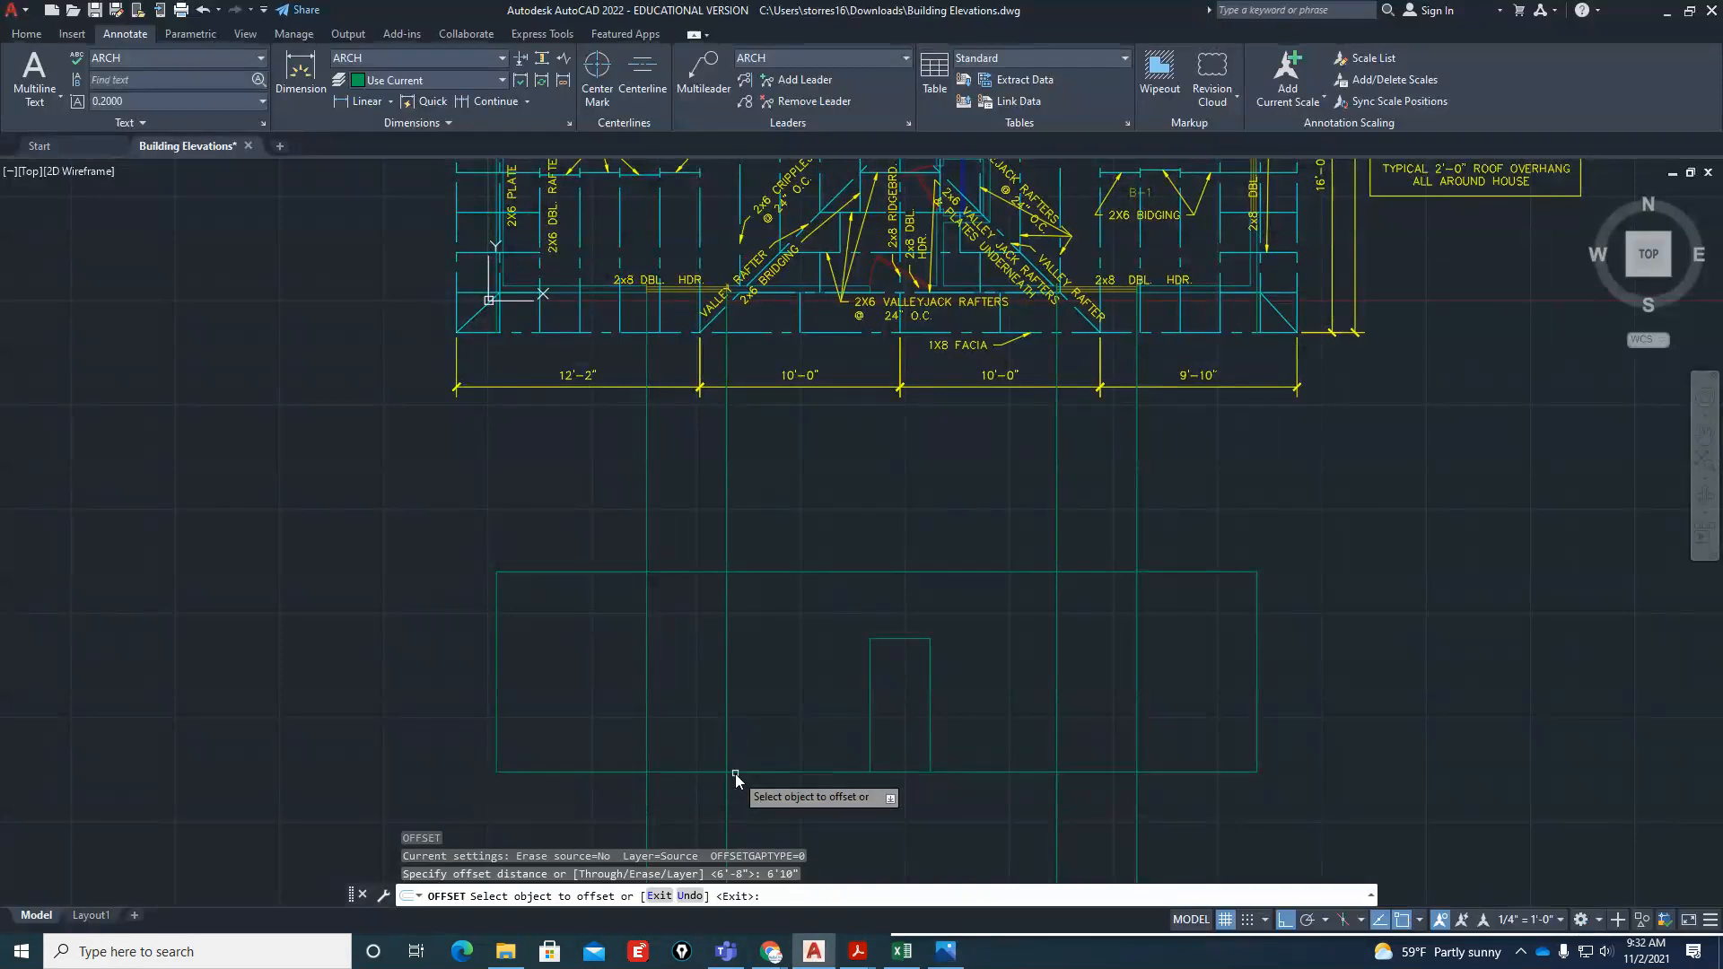
pyautogui.click(789, 773)
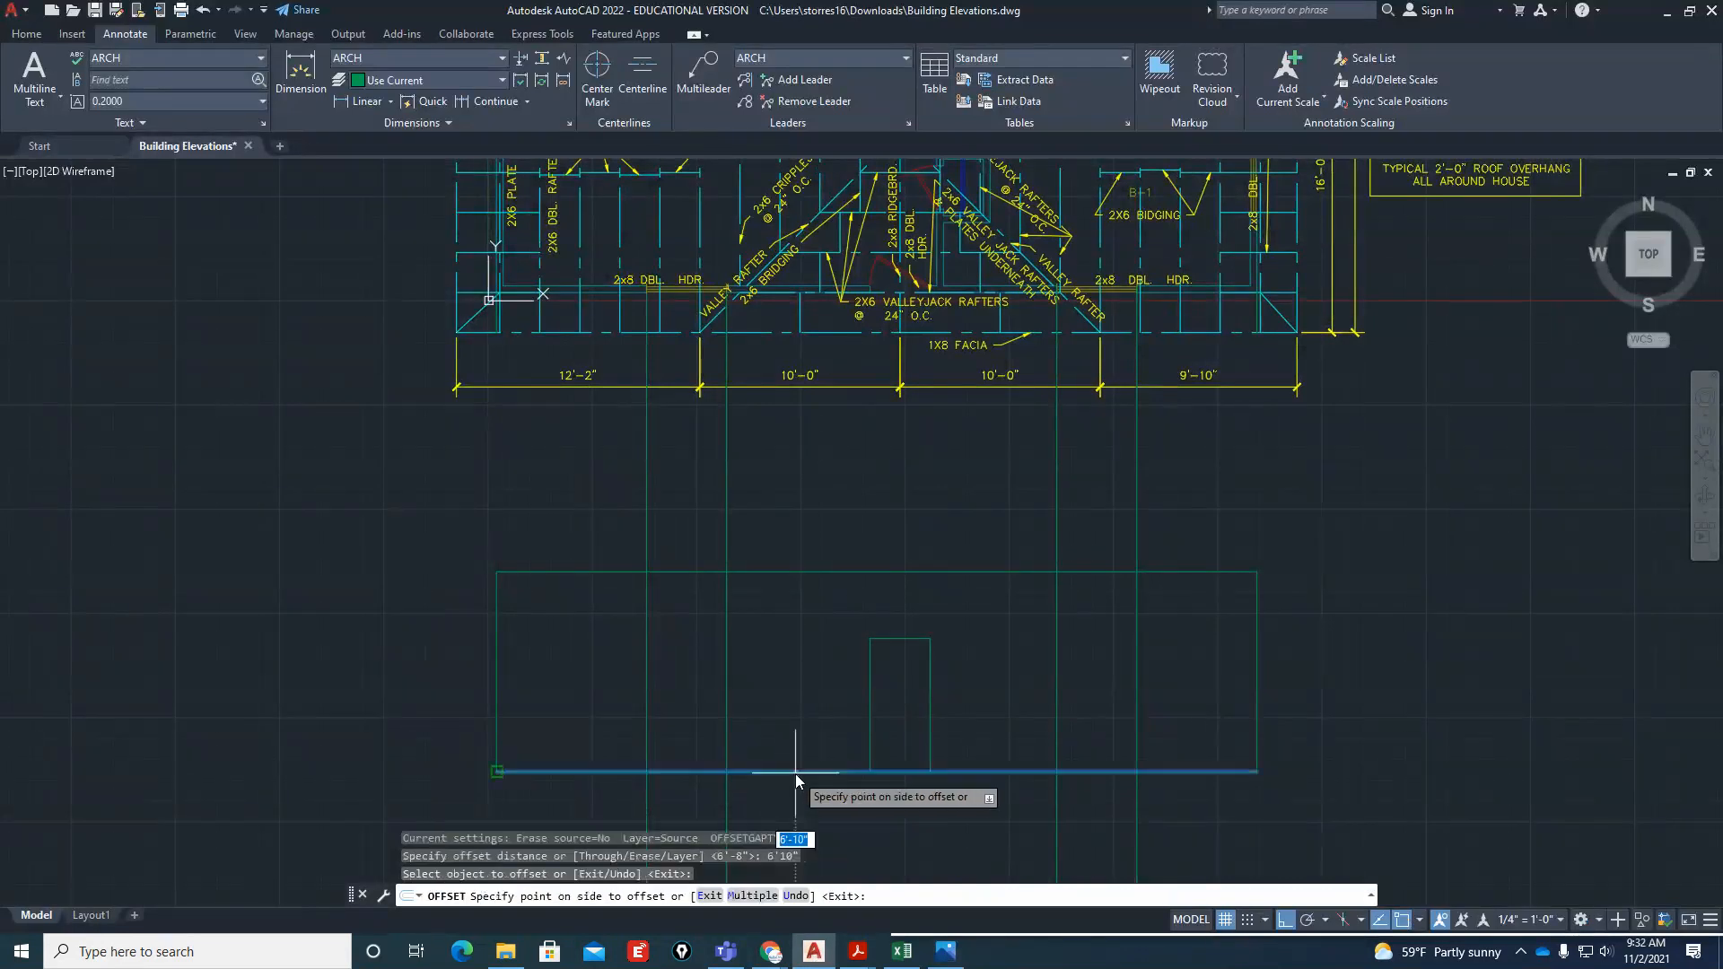
pyautogui.click(799, 688)
pyautogui.press('Return')
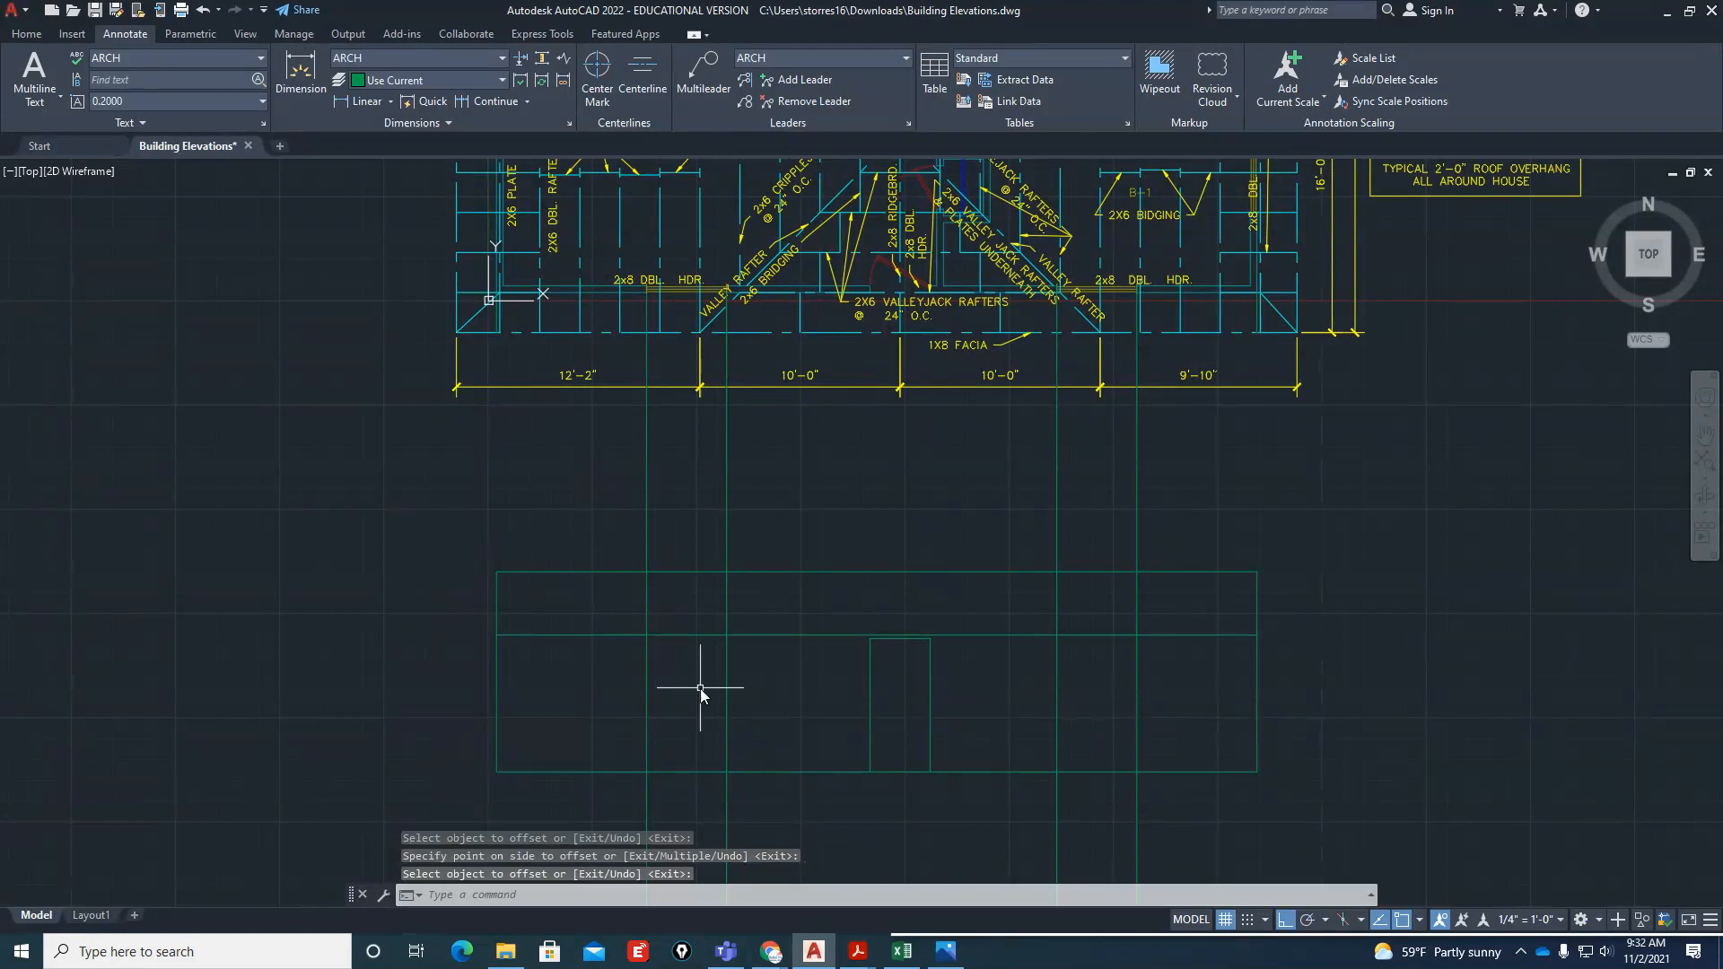
# Check the front window size in Small Floor Plan.jpg and offset the window head line 5' downward in AutoCAD
pyautogui.click(947, 953)
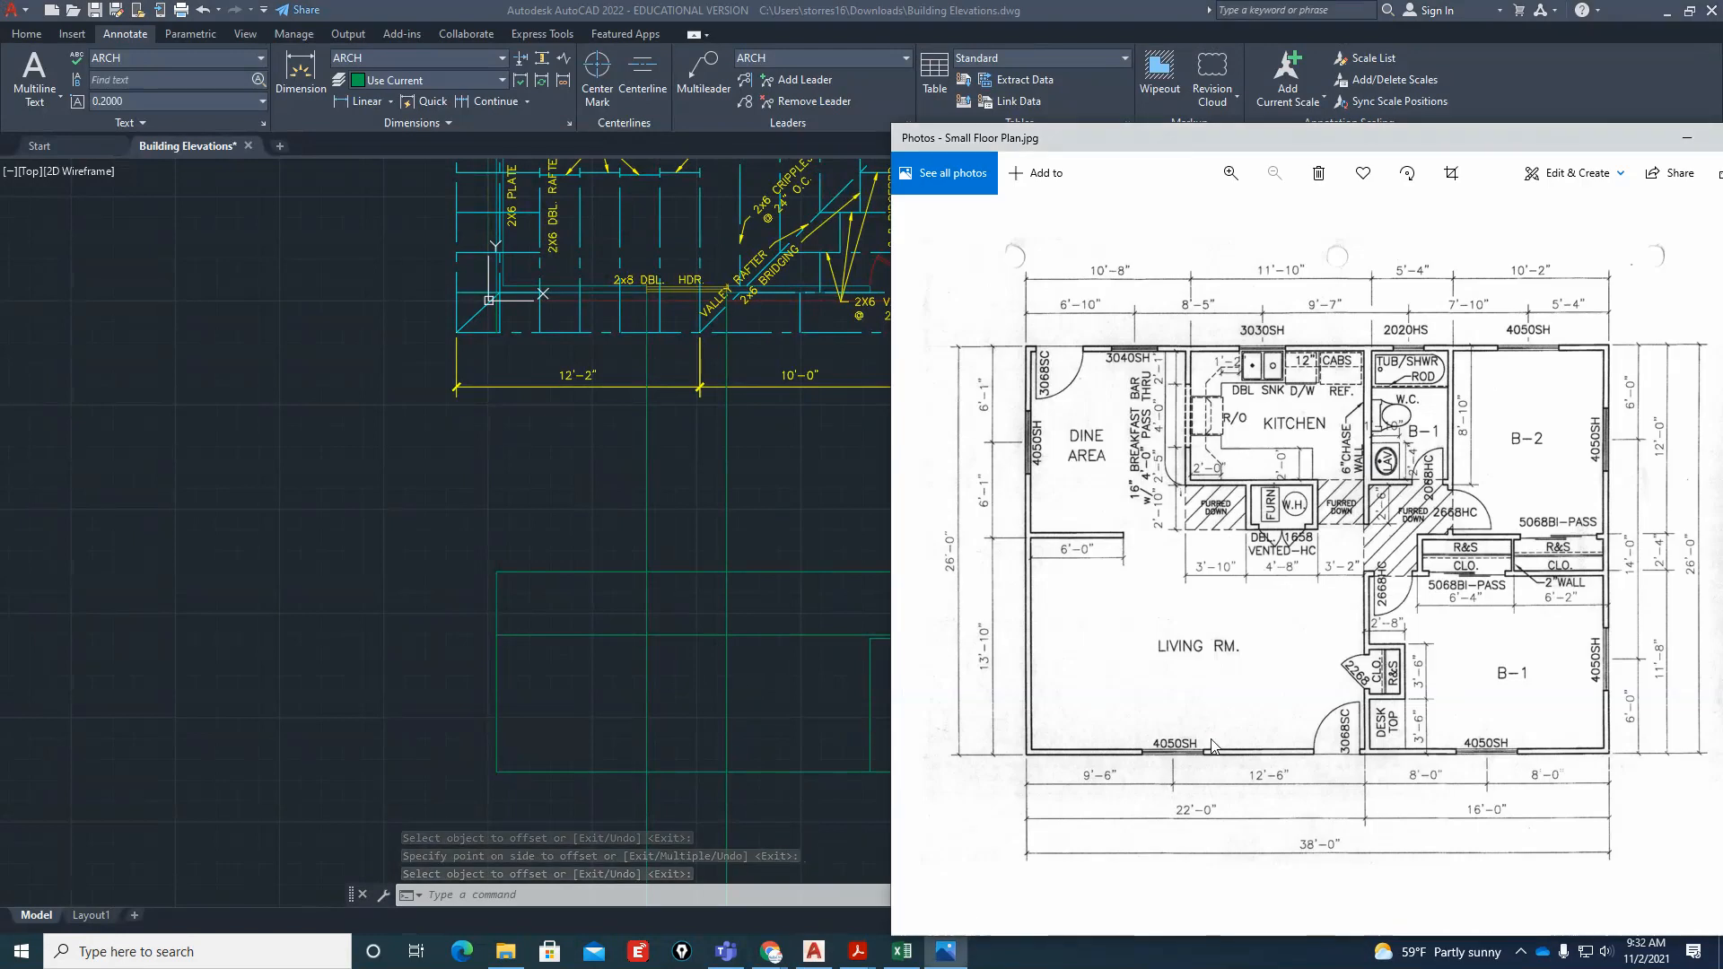
pyautogui.click(827, 478)
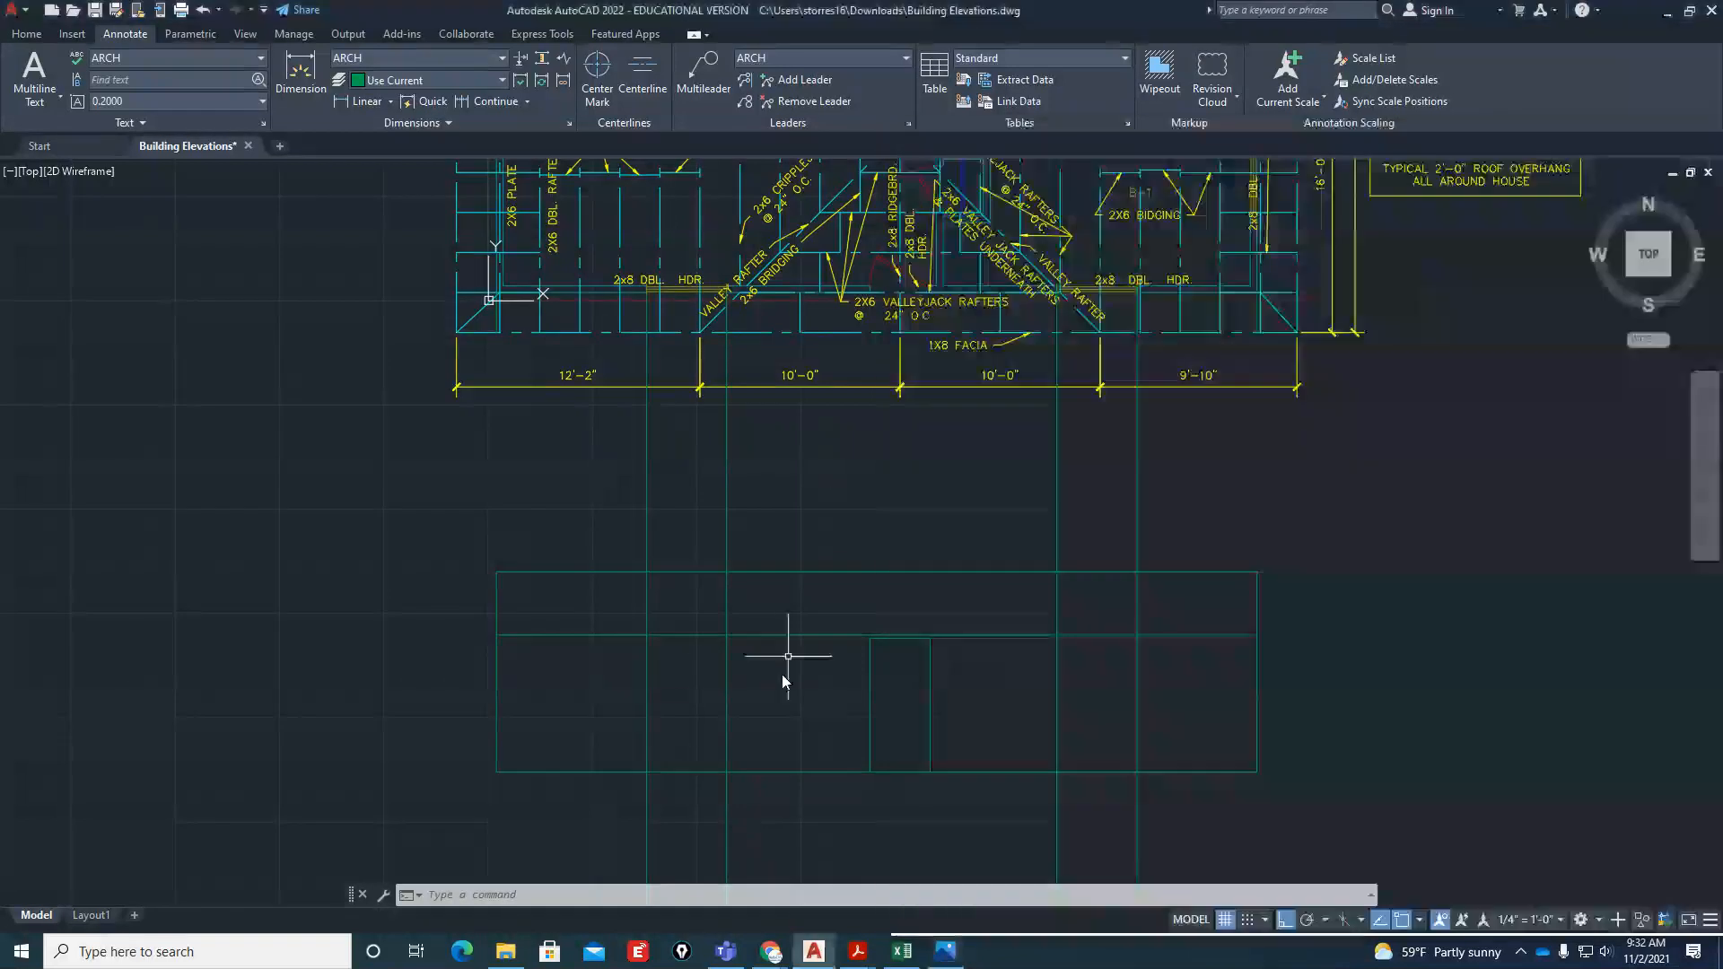
pyautogui.scroll(2, 692, 692)
pyautogui.write('o')
pyautogui.press('Return')
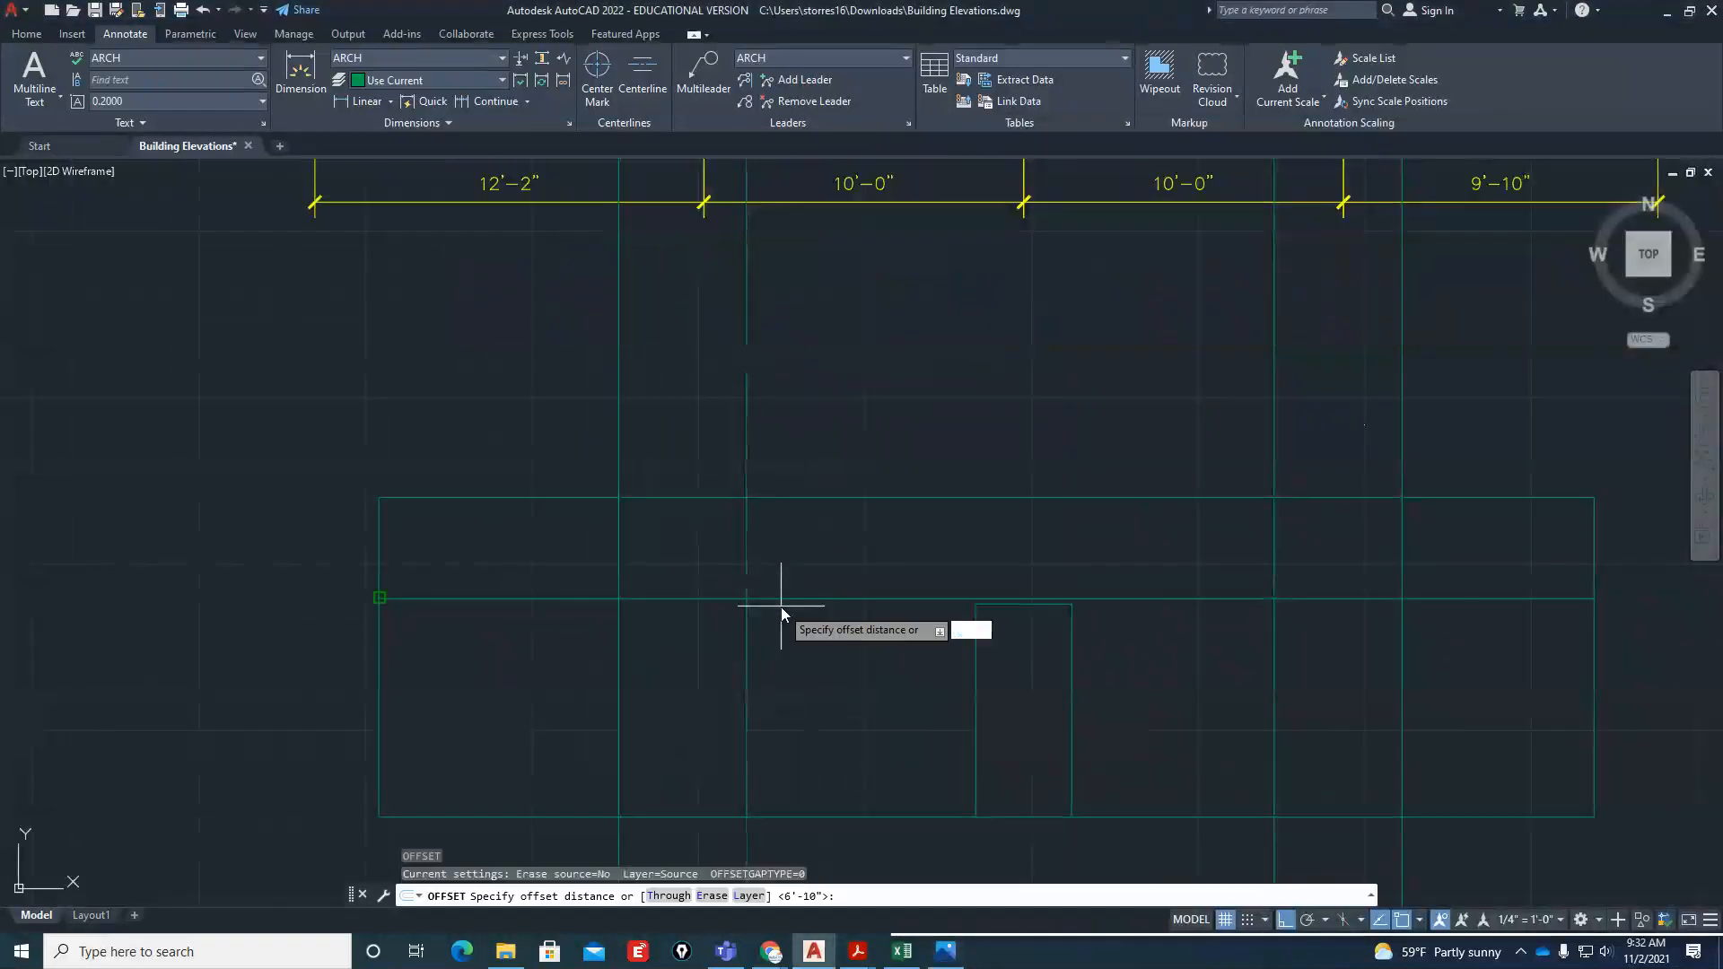
pyautogui.write("45'")
pyautogui.press('Return')
pyautogui.click(668, 599)
pyautogui.click(669, 668)
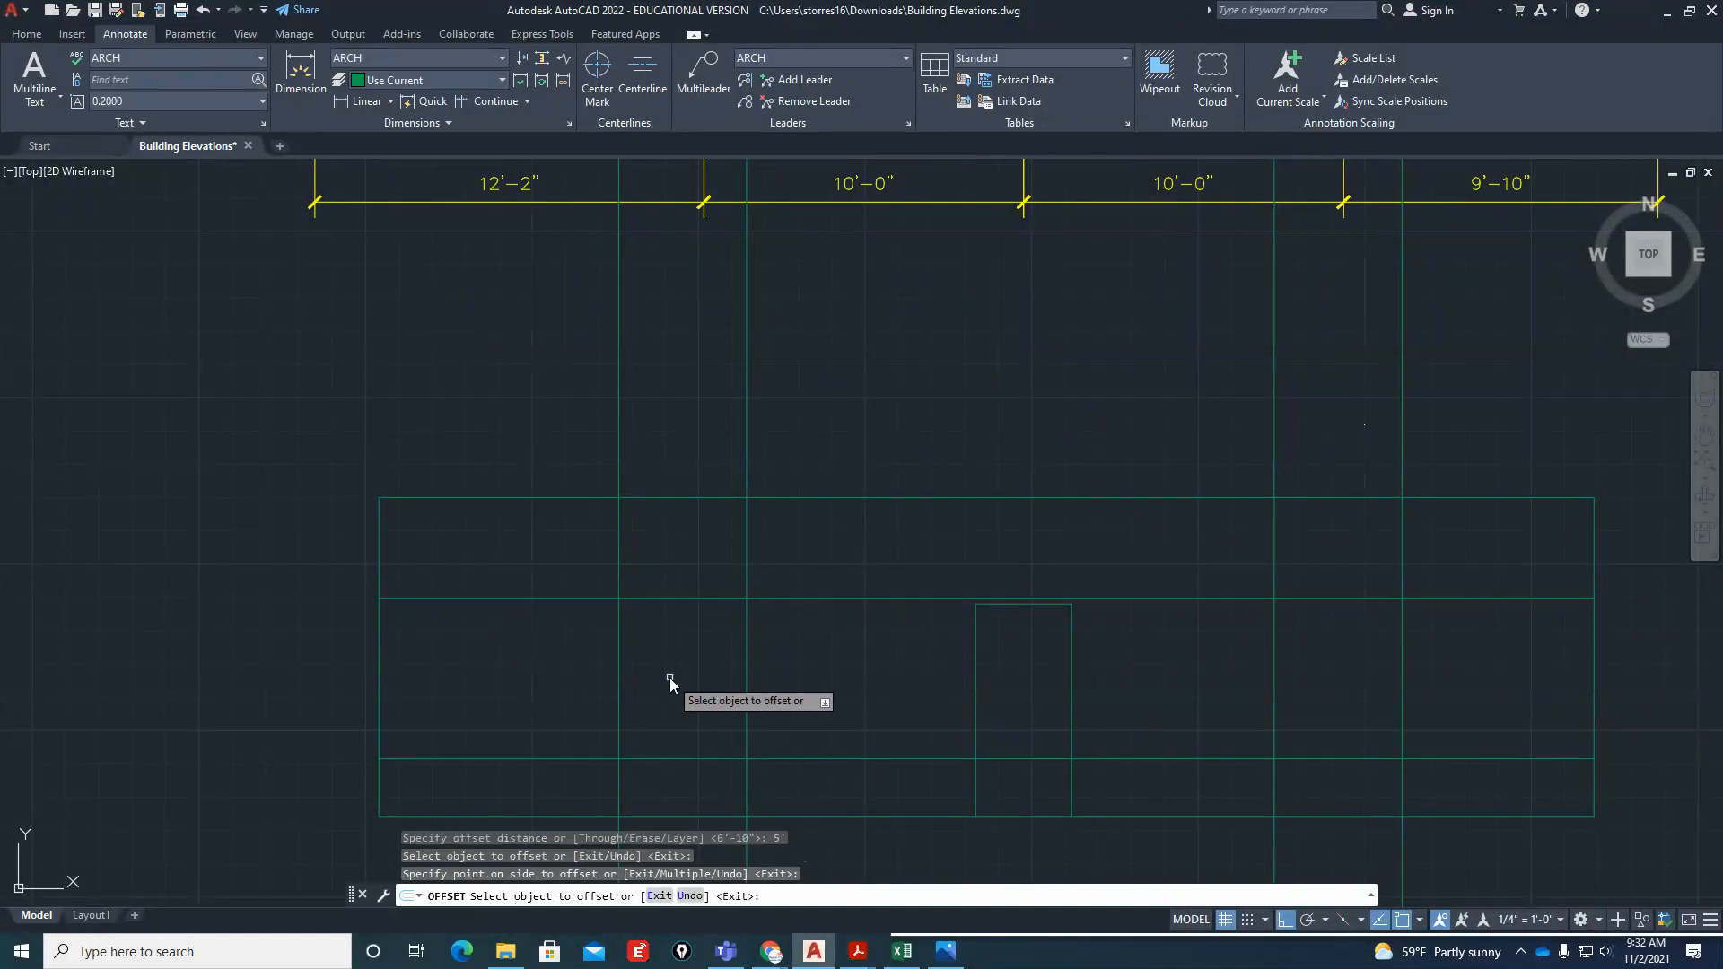
pyautogui.press('Return')
# Trim the left window's projection lines and the head and sill lines into a closed window outline
pyautogui.write('tr')
pyautogui.press('Return')
pyautogui.moveTo(790, 791); pyautogui.dragTo(729, 797)
pyautogui.moveTo(789, 569)
pyautogui.mouseDown()
pyautogui.moveTo(777, 773)
pyautogui.moveTo(604, 568)
pyautogui.moveTo(558, 768)
pyautogui.mouseUp()
pyautogui.press('Escape')
# Erase the left window's leftover projection lines above and below the elevation and the remaining head and sill line pieces
pyautogui.moveTo(800, 500); pyautogui.dragTo(634, 411)
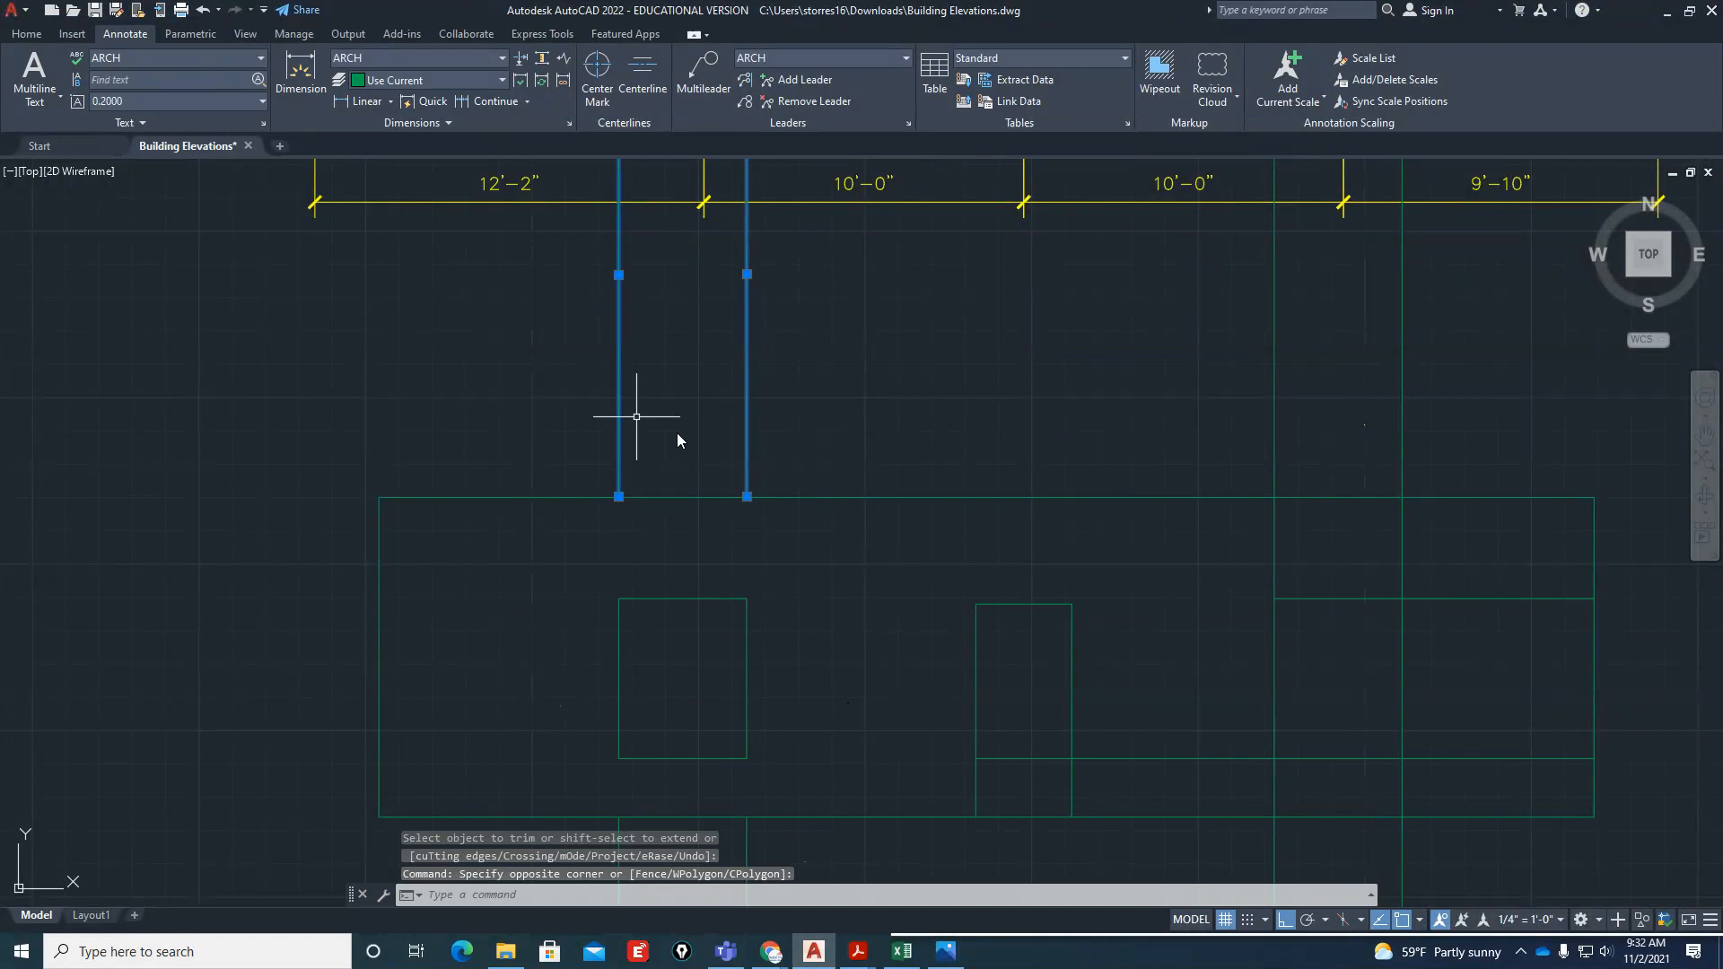
pyautogui.write('e')
pyautogui.press('Return')
pyautogui.click(1349, 568)
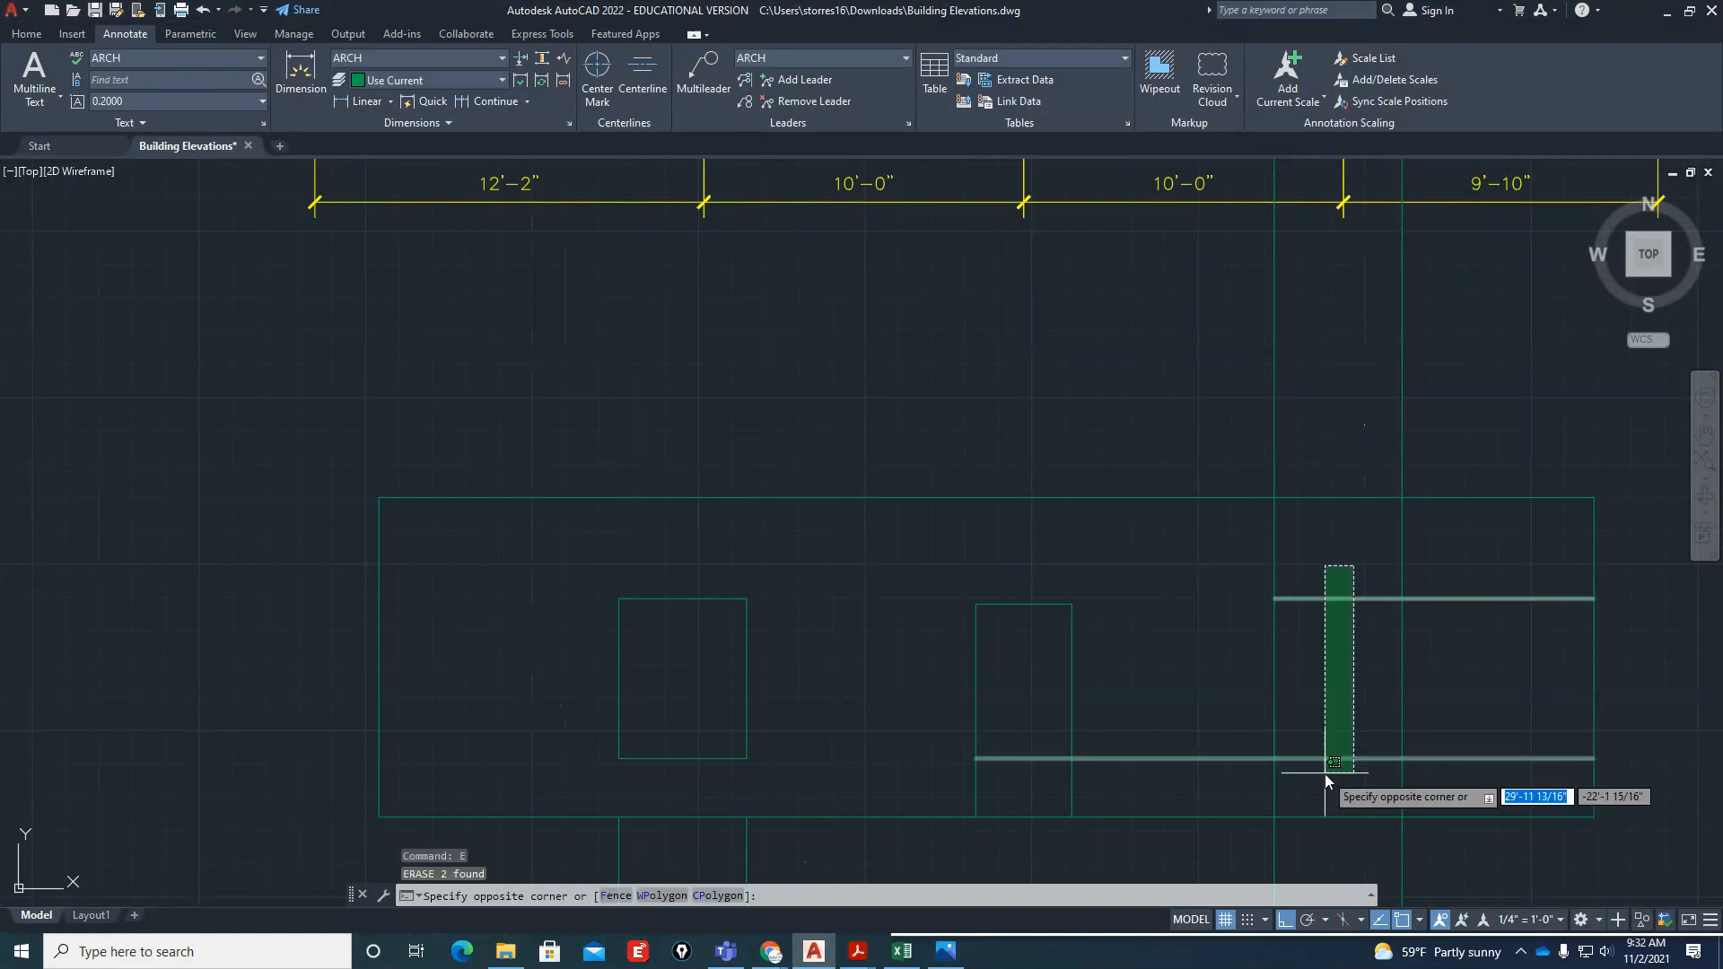
pyautogui.click(1326, 770)
pyautogui.press('Delete')
pyautogui.scroll(-2, 1146, 646)
pyautogui.click(1029, 757)
pyautogui.click(843, 728)
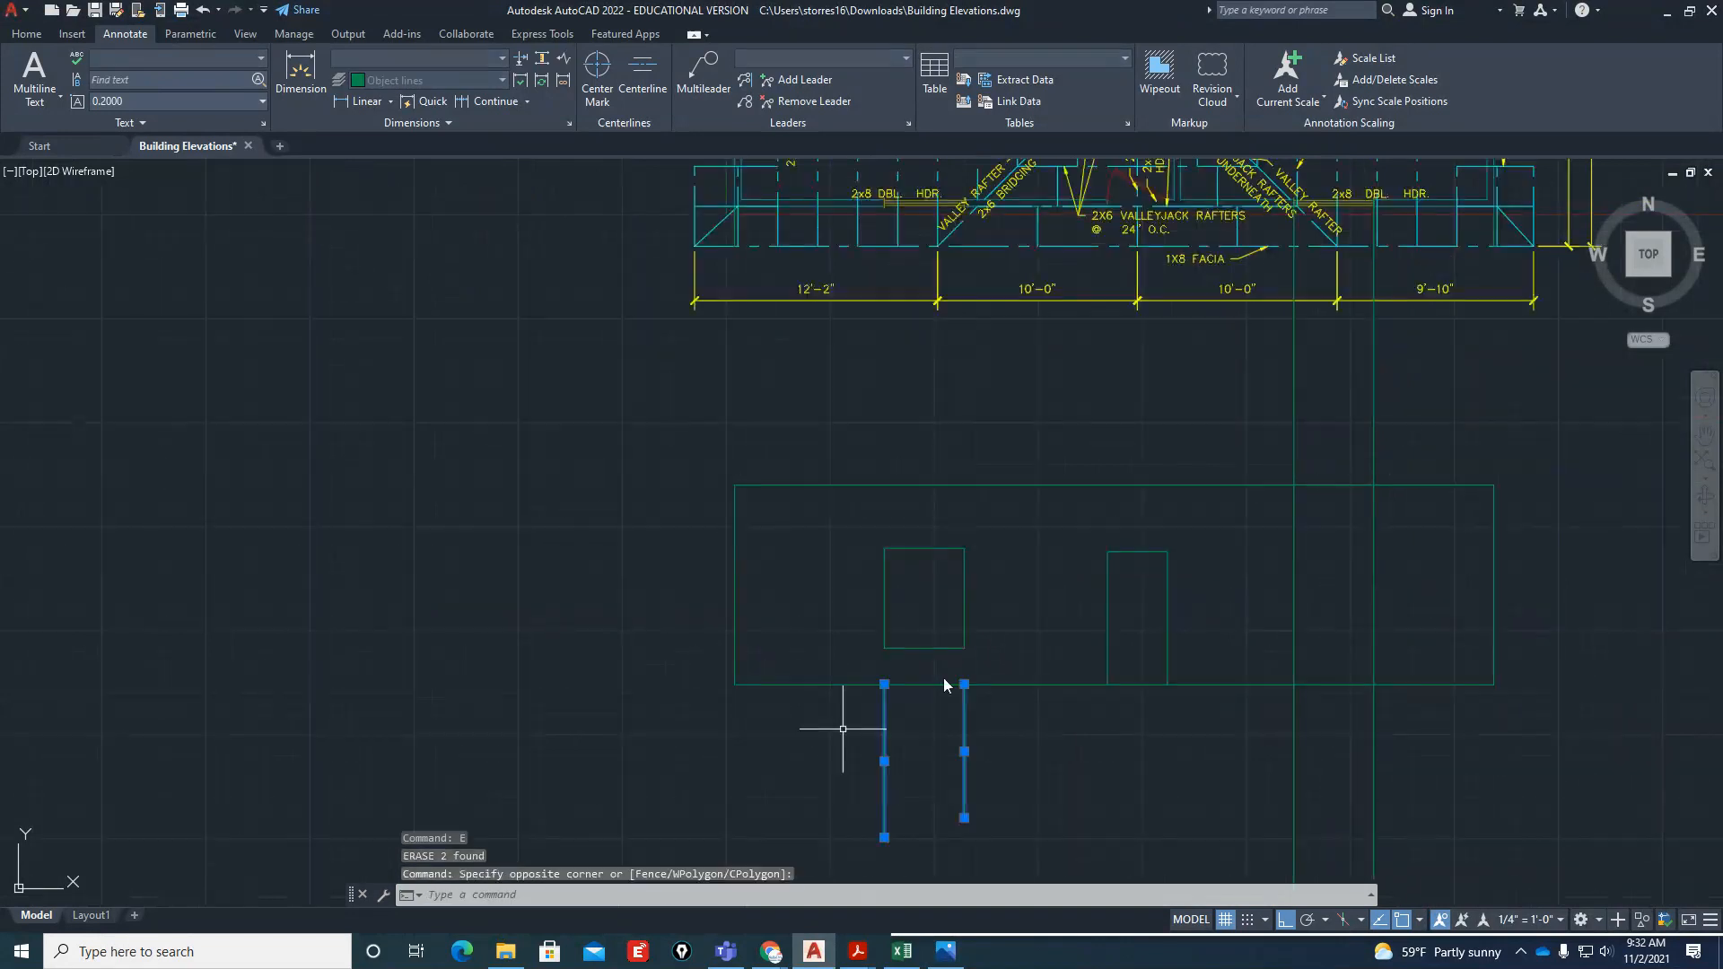
pyautogui.write('e')
pyautogui.press('Return')
# Offset the elevation's base line 6'10" upward for the right window's head
pyautogui.scroll(2, 1021, 642)
pyautogui.scroll(-2, 566, 769)
pyautogui.scroll(2, 1334, 673)
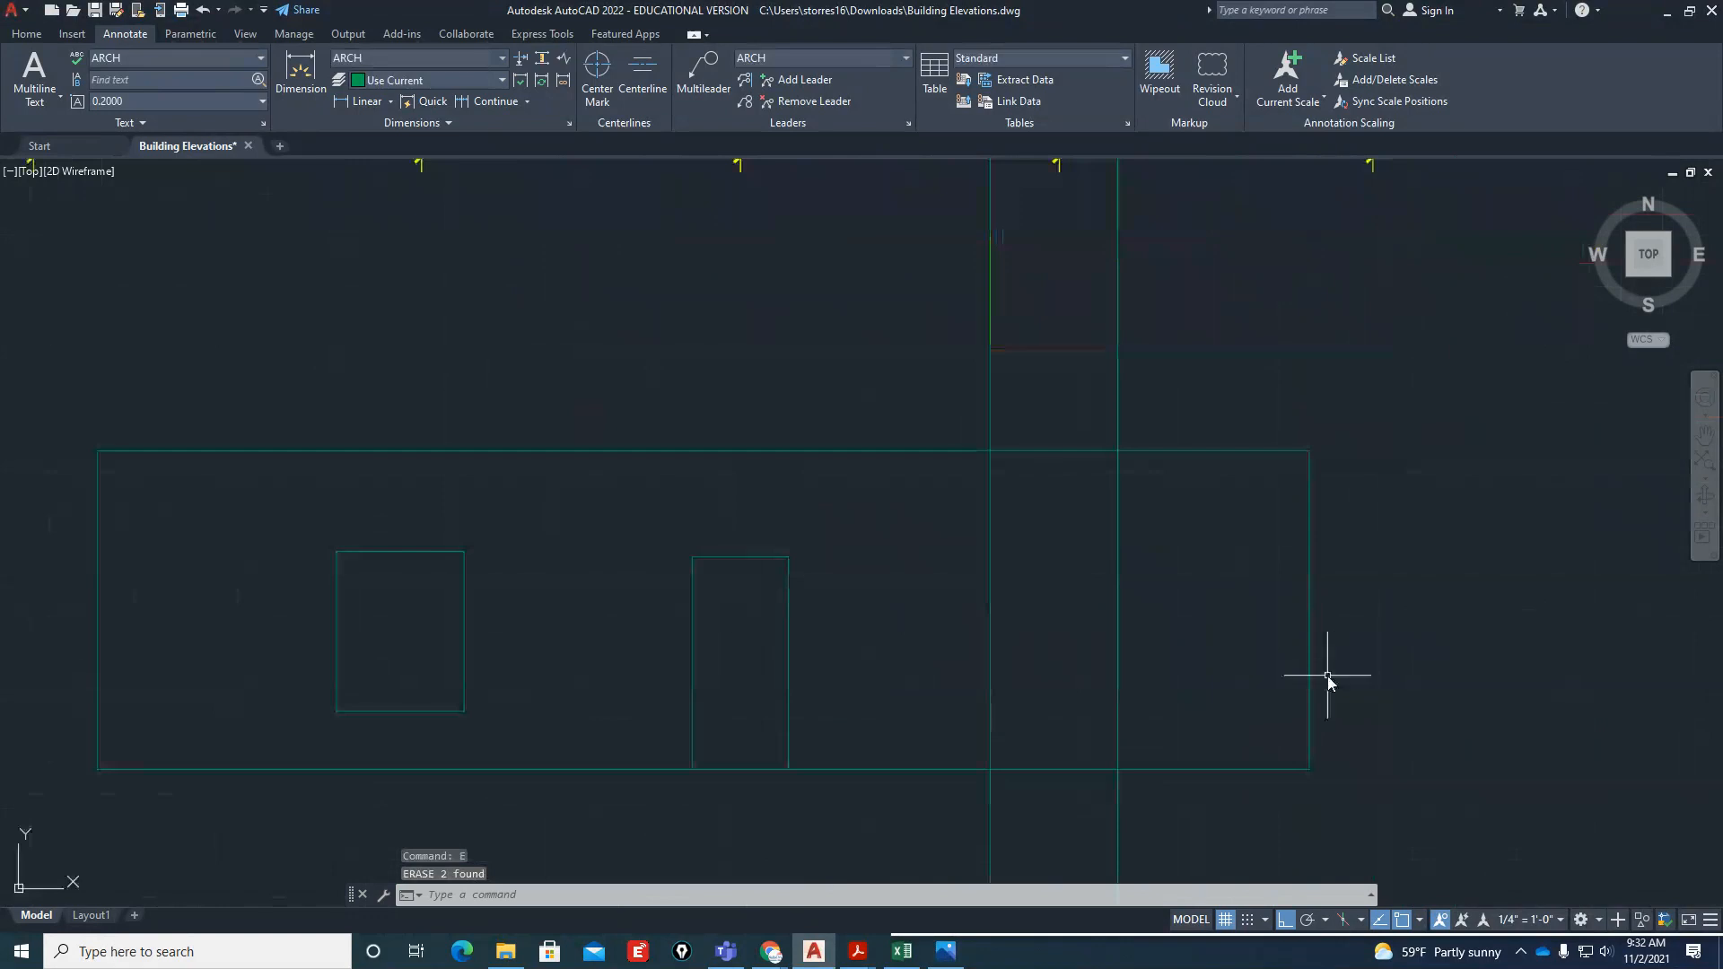
pyautogui.write('o')
pyautogui.press('Return')
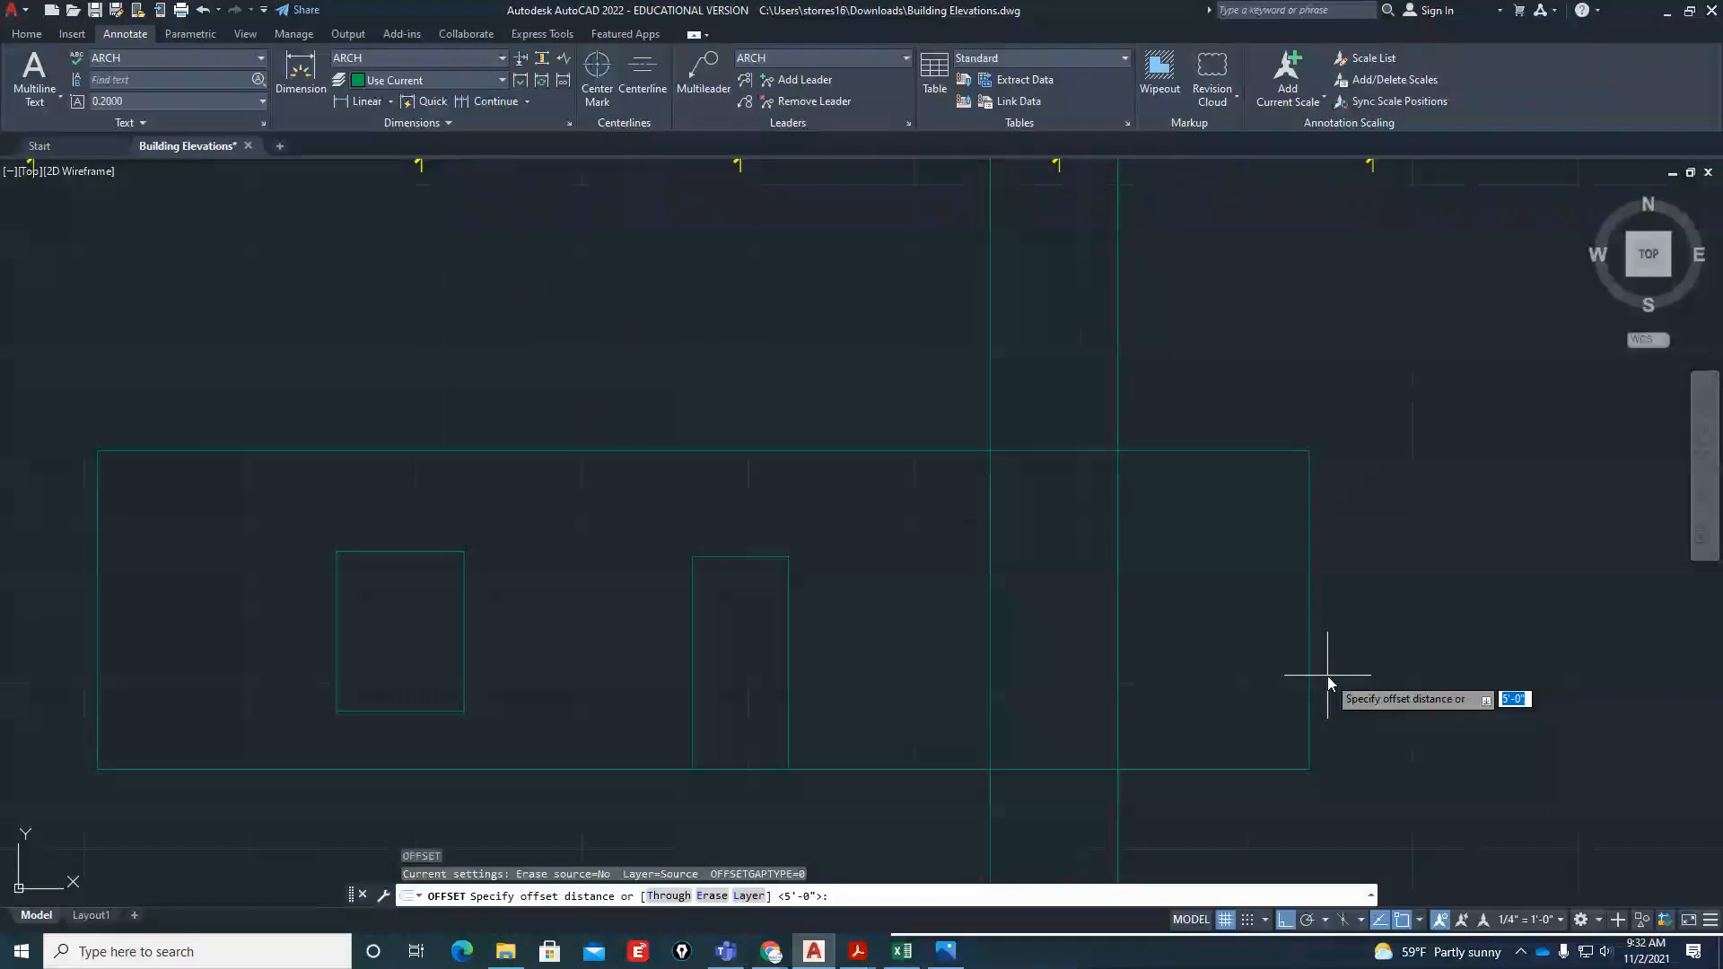
pyautogui.write("6'0")
pyautogui.write('10')
pyautogui.press('Return')
pyautogui.click(1235, 760)
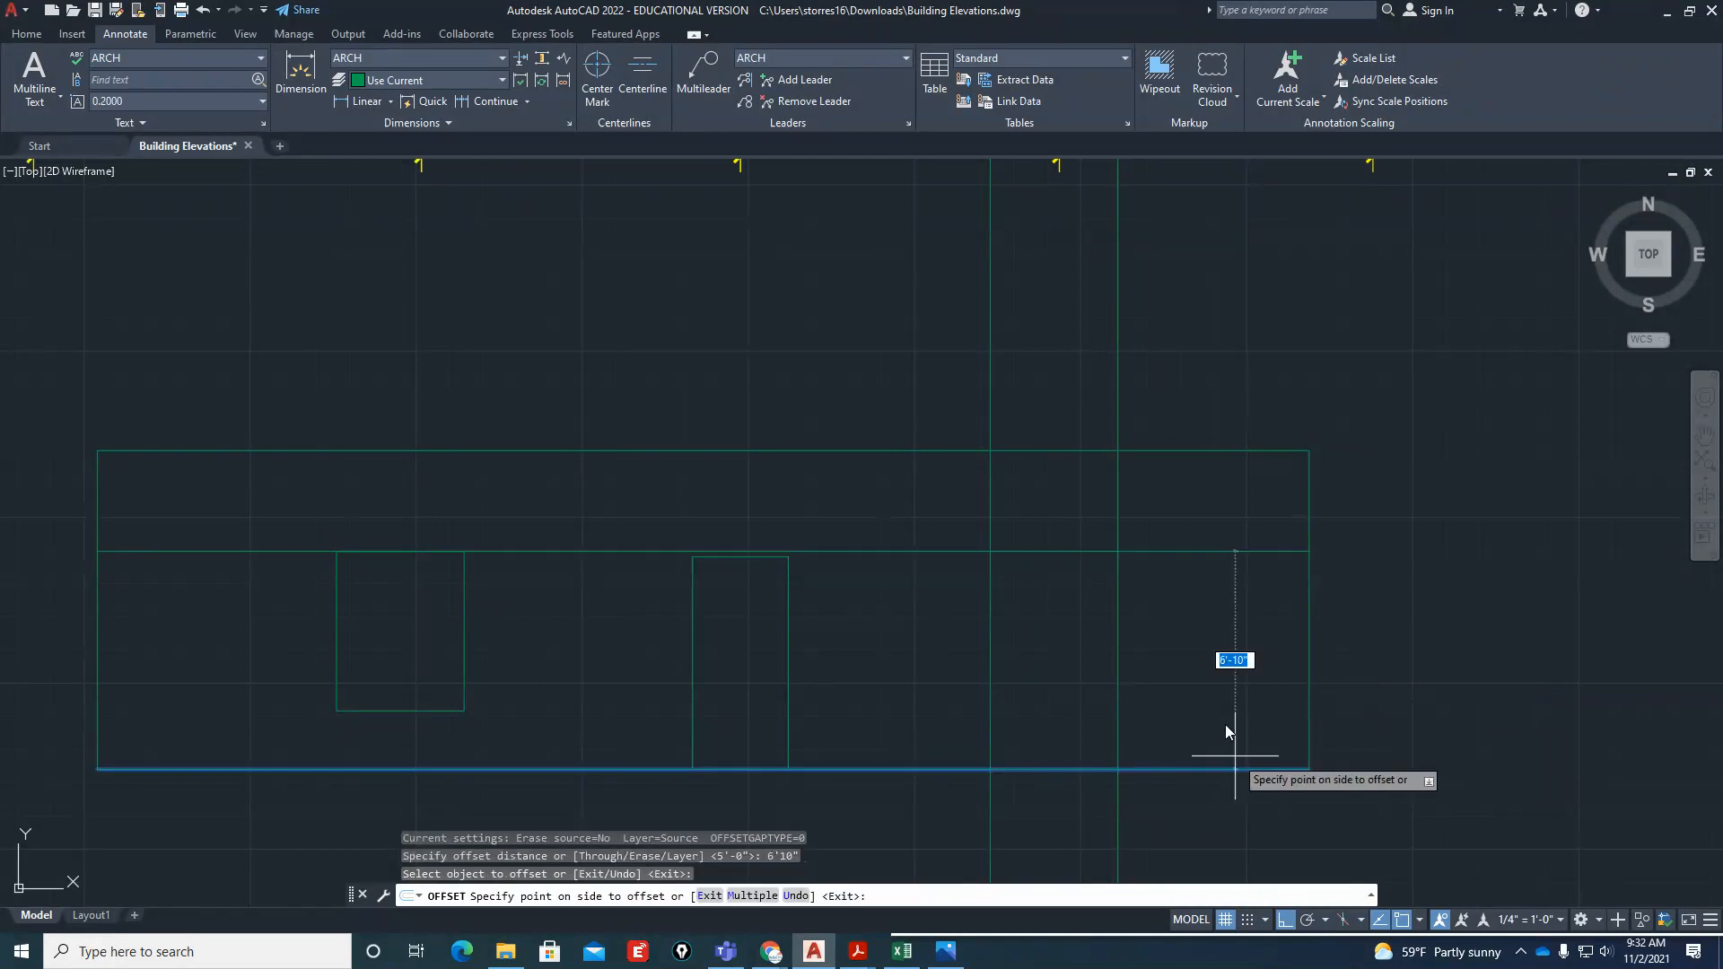
pyautogui.click(1221, 682)
pyautogui.press('Return')
# Offset the right window's head line 5' downward for its sill
pyautogui.press('Return')
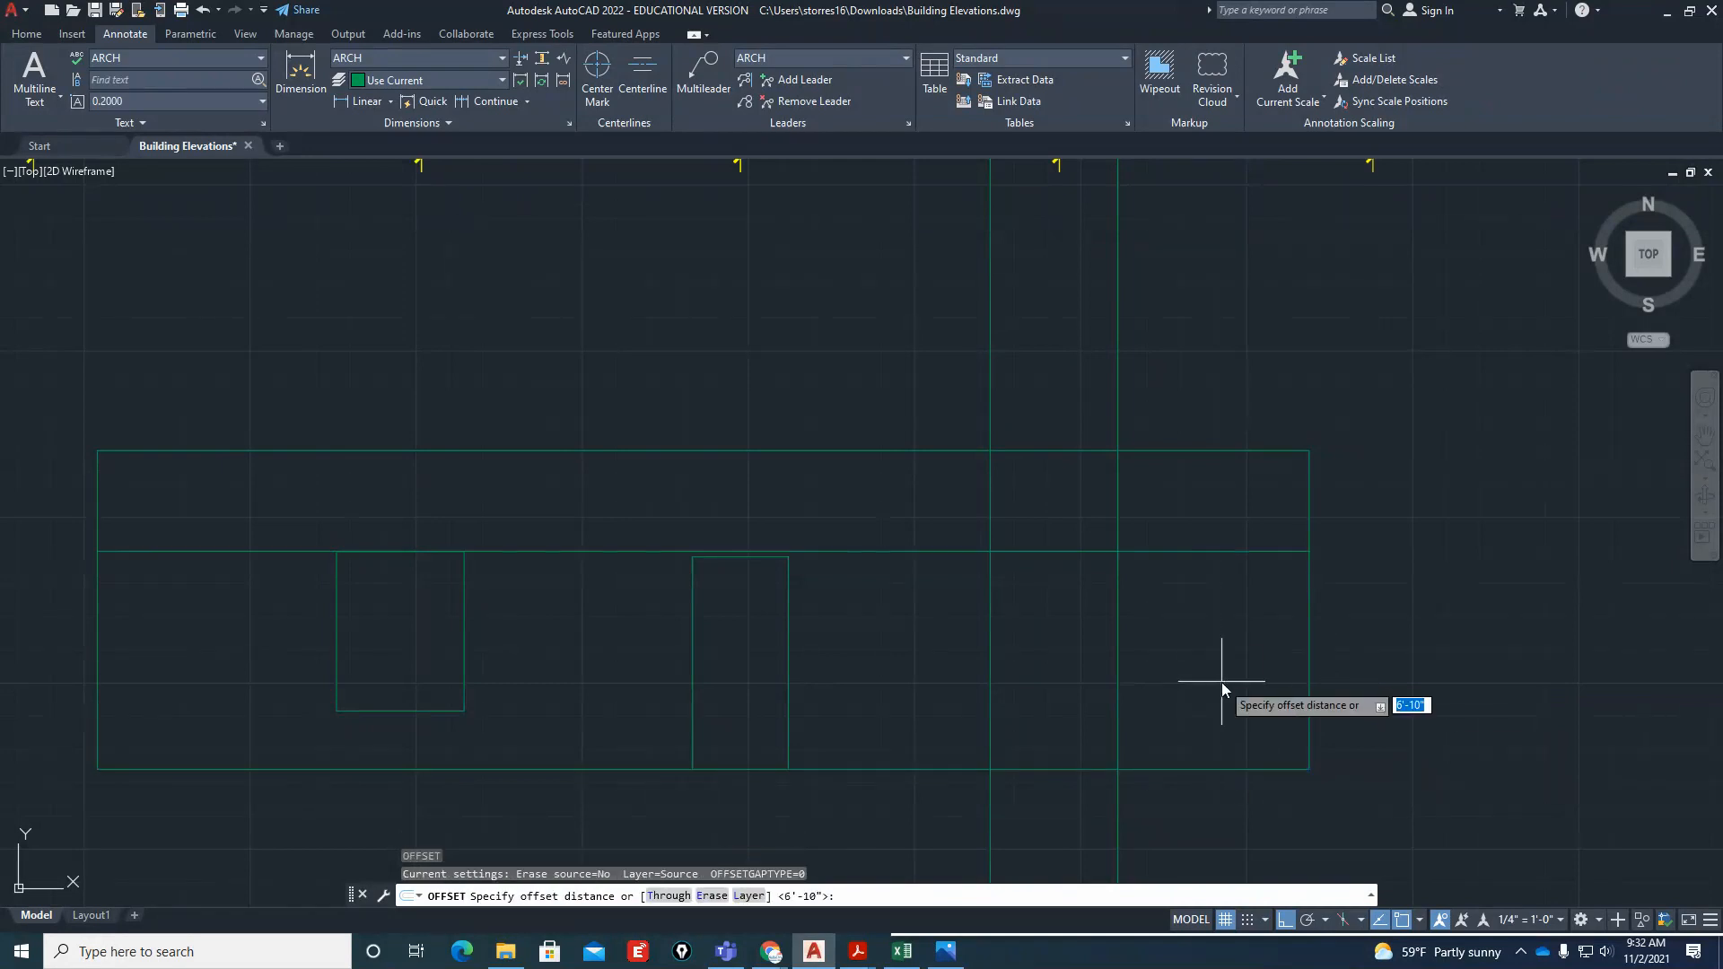
pyautogui.write("5'")
pyautogui.press('Return')
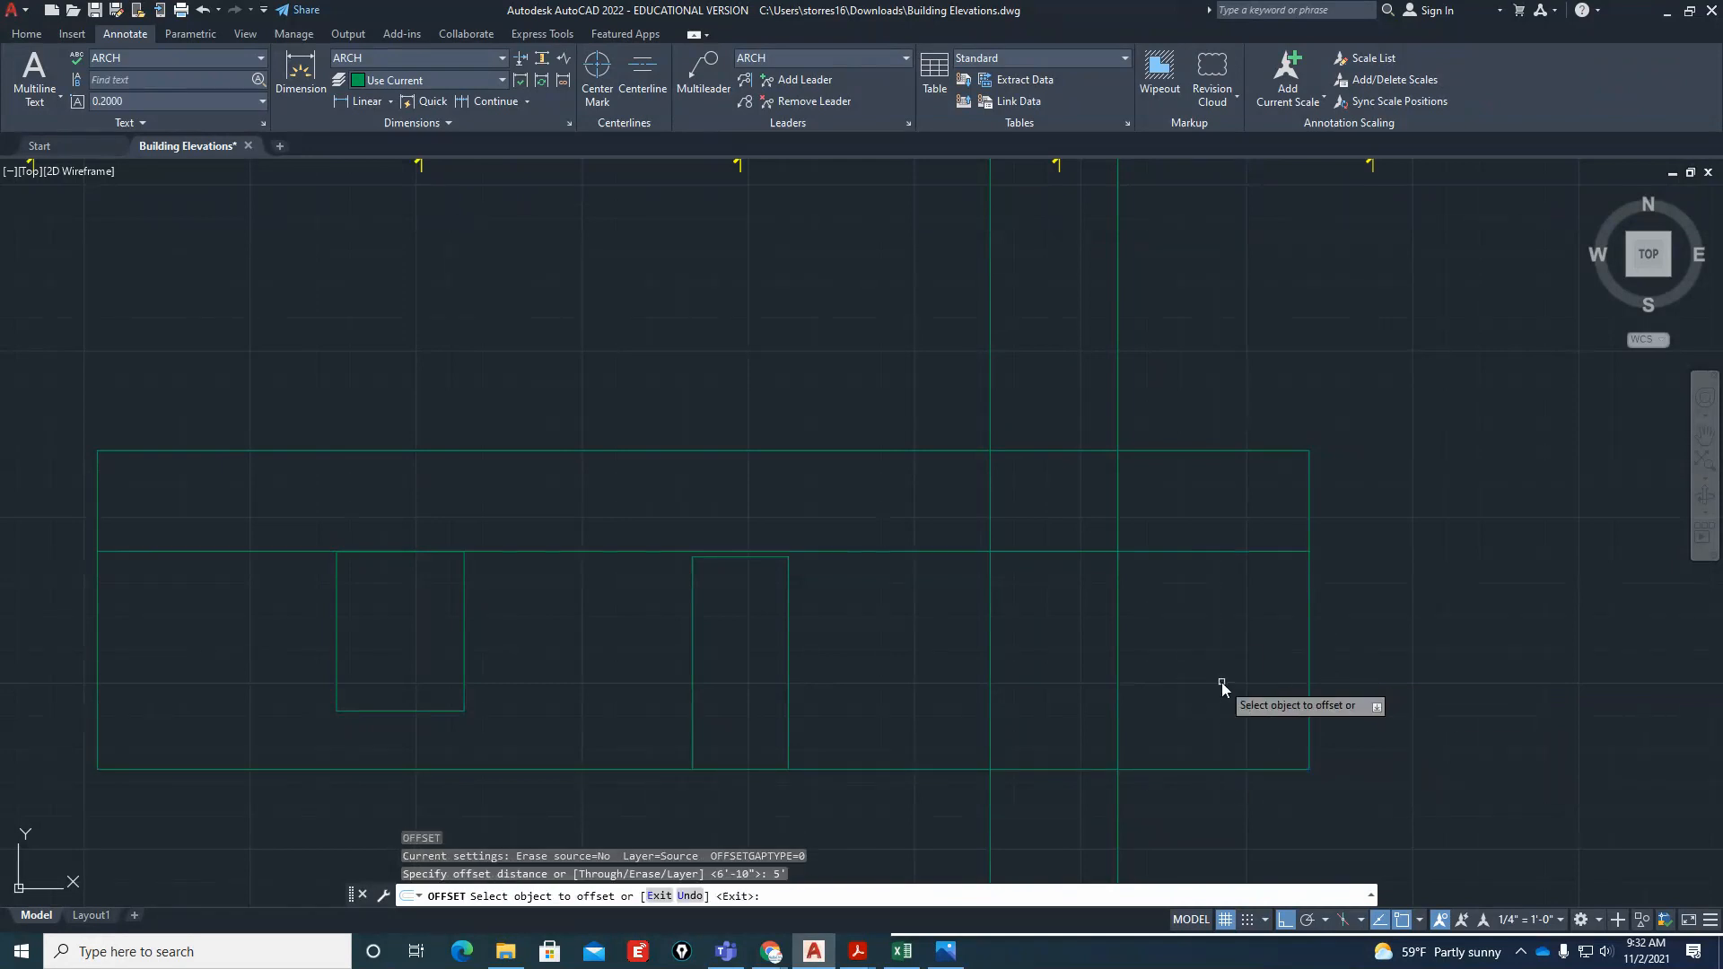
pyautogui.click(1086, 551)
pyautogui.click(1101, 638)
pyautogui.press('Return')
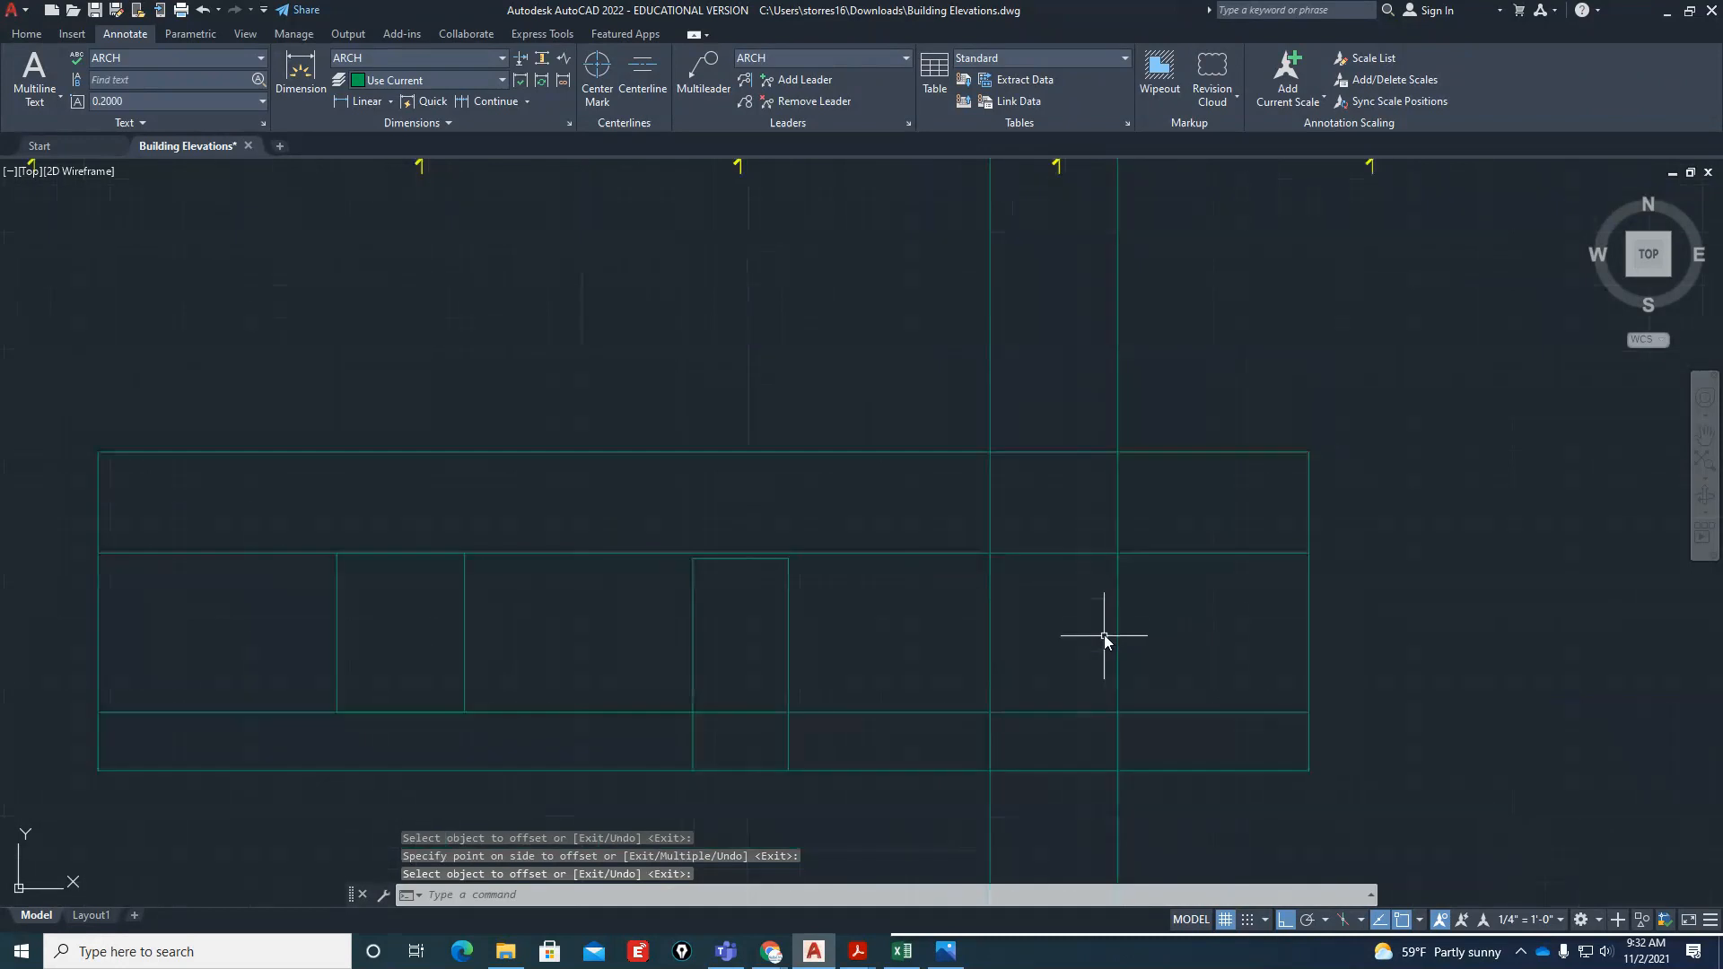
# Try to trim the right window's projection lines between the top of the wall and the window head line
pyautogui.scroll(2, 1104, 638)
pyautogui.write('tr')
pyautogui.press('Return')
pyautogui.click(1207, 457)
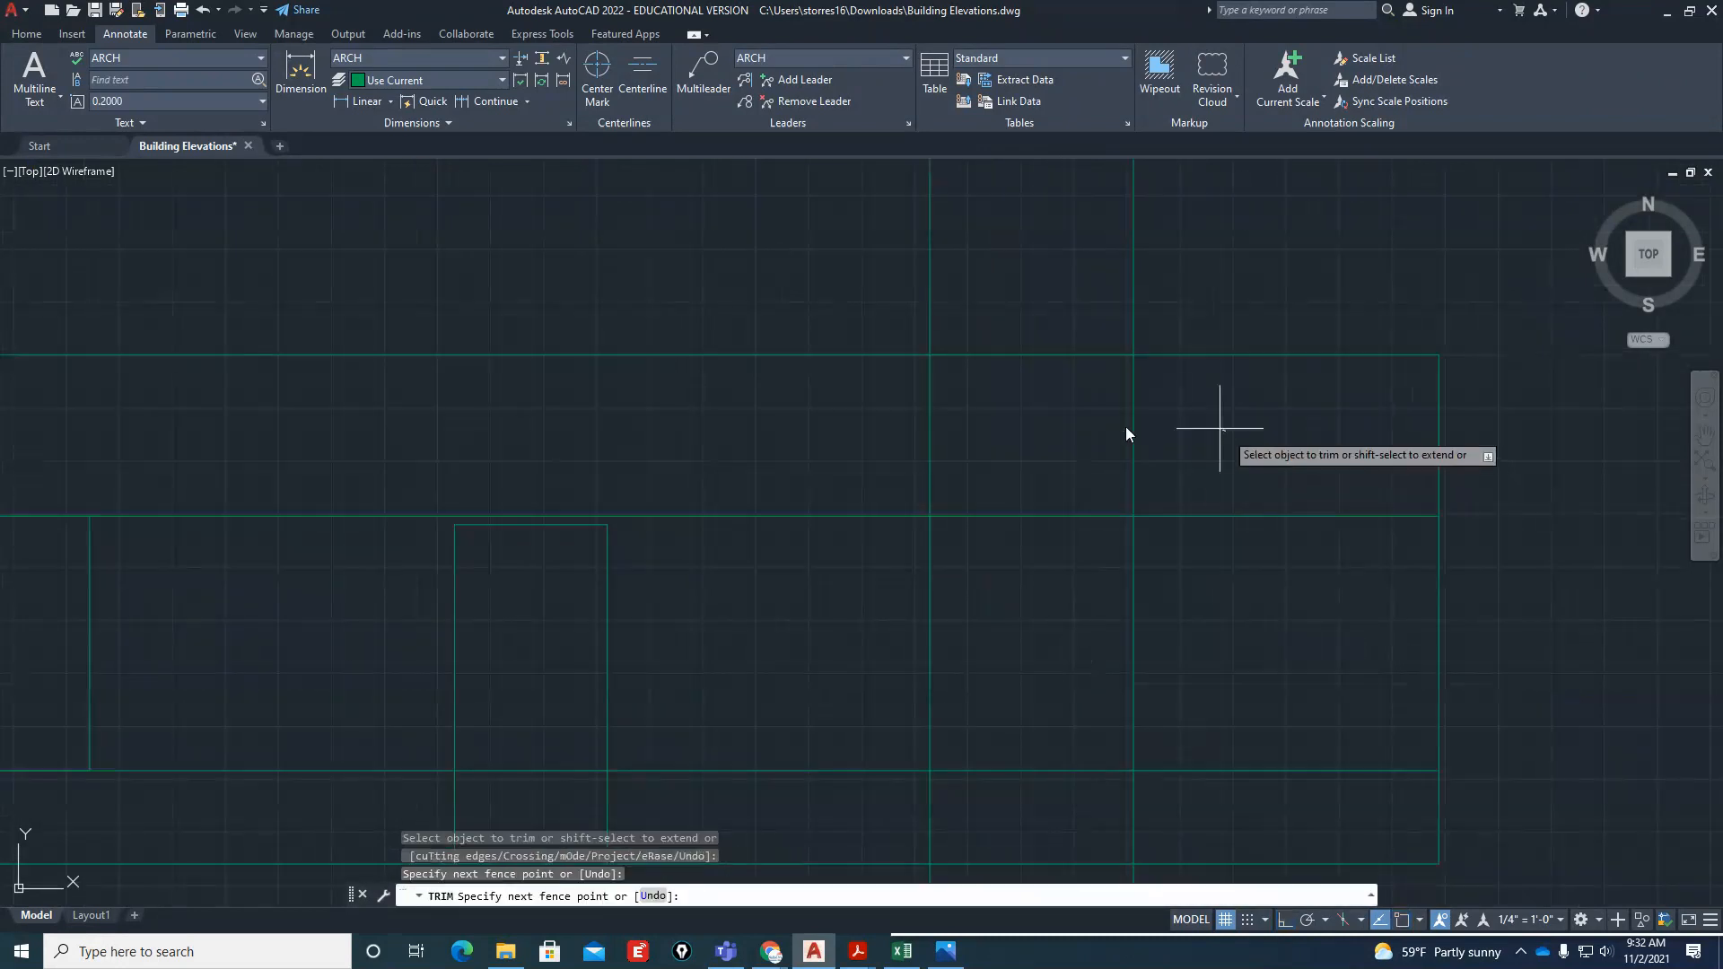
pyautogui.click(835, 476)
pyautogui.scroll(-4, 928, 651)
pyautogui.press('Return')
pyautogui.click(1074, 451)
pyautogui.click(897, 530)
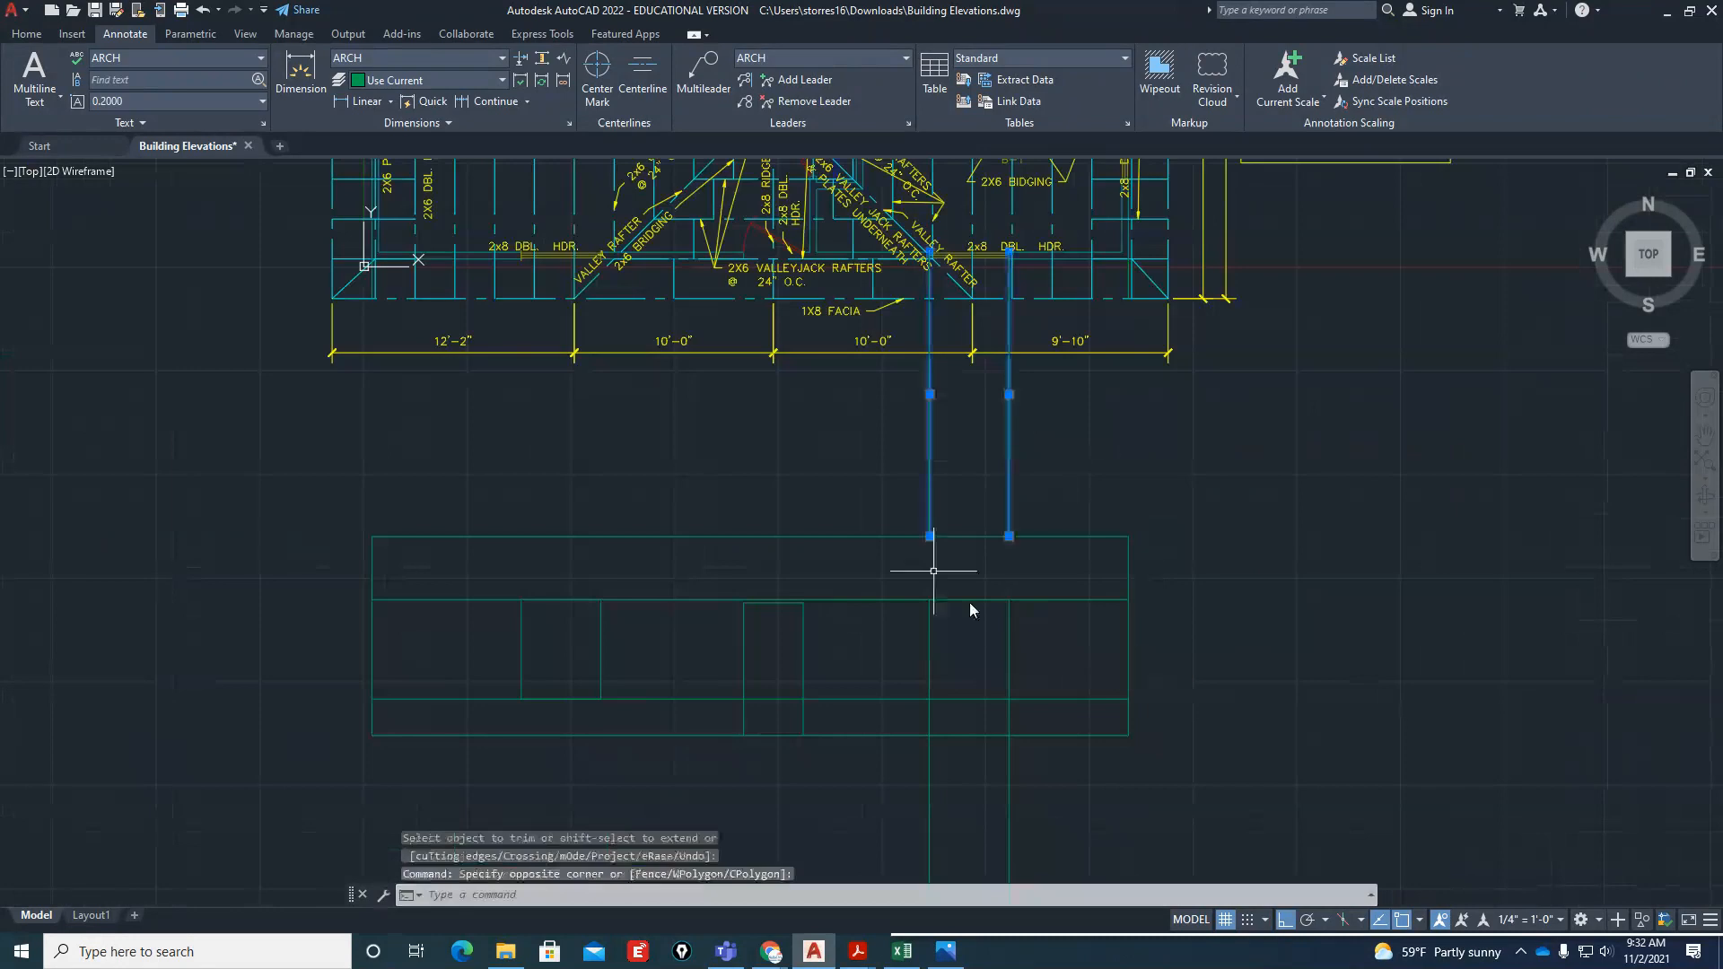
# Clear the selection and undo the trim of the right window's projection lines
pyautogui.press('Escape')
pyautogui.press('Escape')
pyautogui.press('Escape')
pyautogui.write('u')
pyautogui.press('Return')
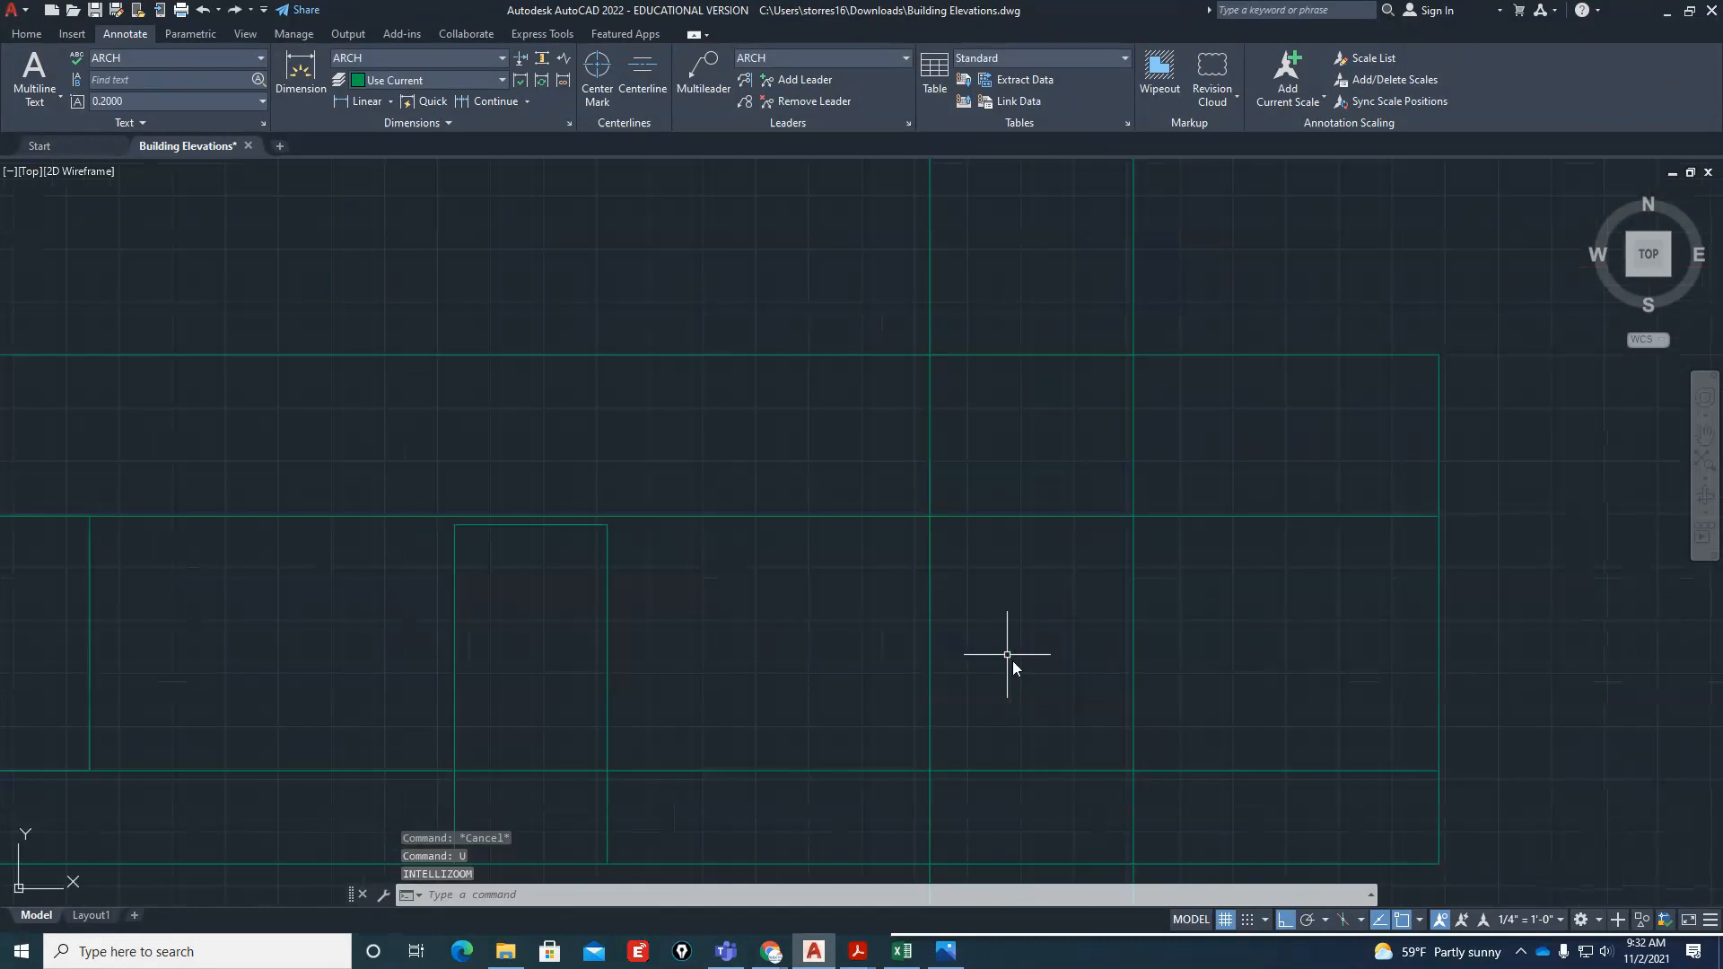
pyautogui.press('Return')
# Set the right window's two projection lines and the head and sill lines as cutting edges for Trim
pyautogui.scroll(4, 1118, 717)
pyautogui.write('tr')
pyautogui.press('Return')
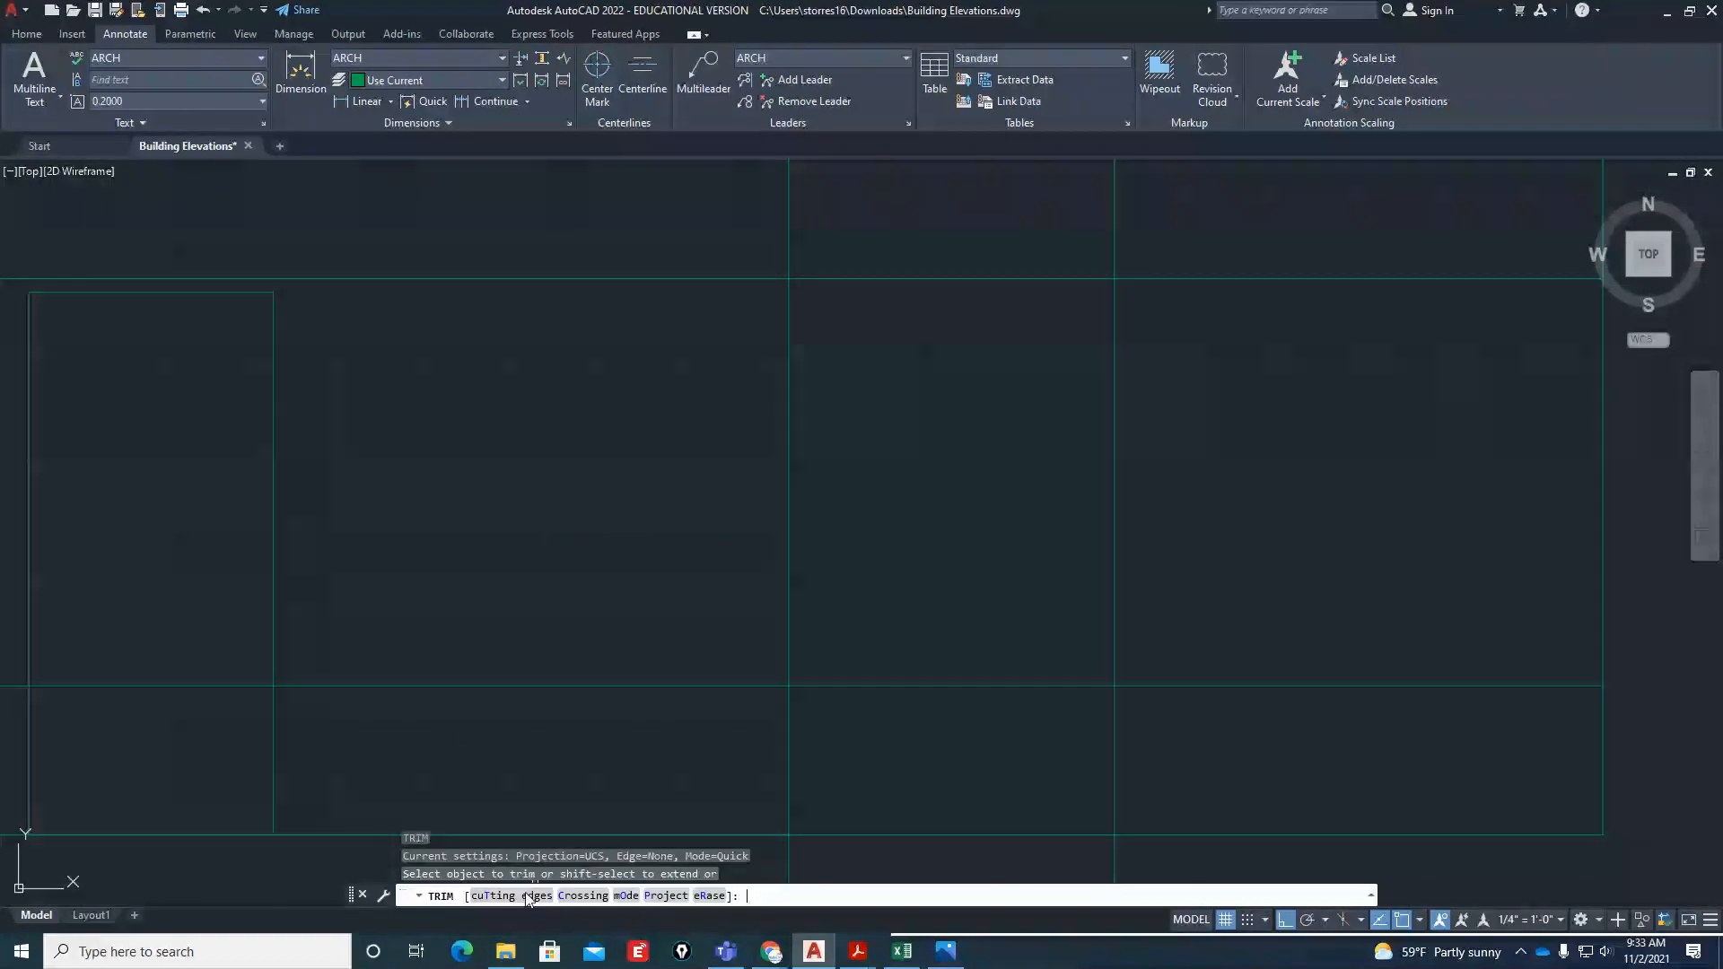
pyautogui.click(492, 895)
pyautogui.scroll(-2, 795, 709)
pyautogui.click(995, 590)
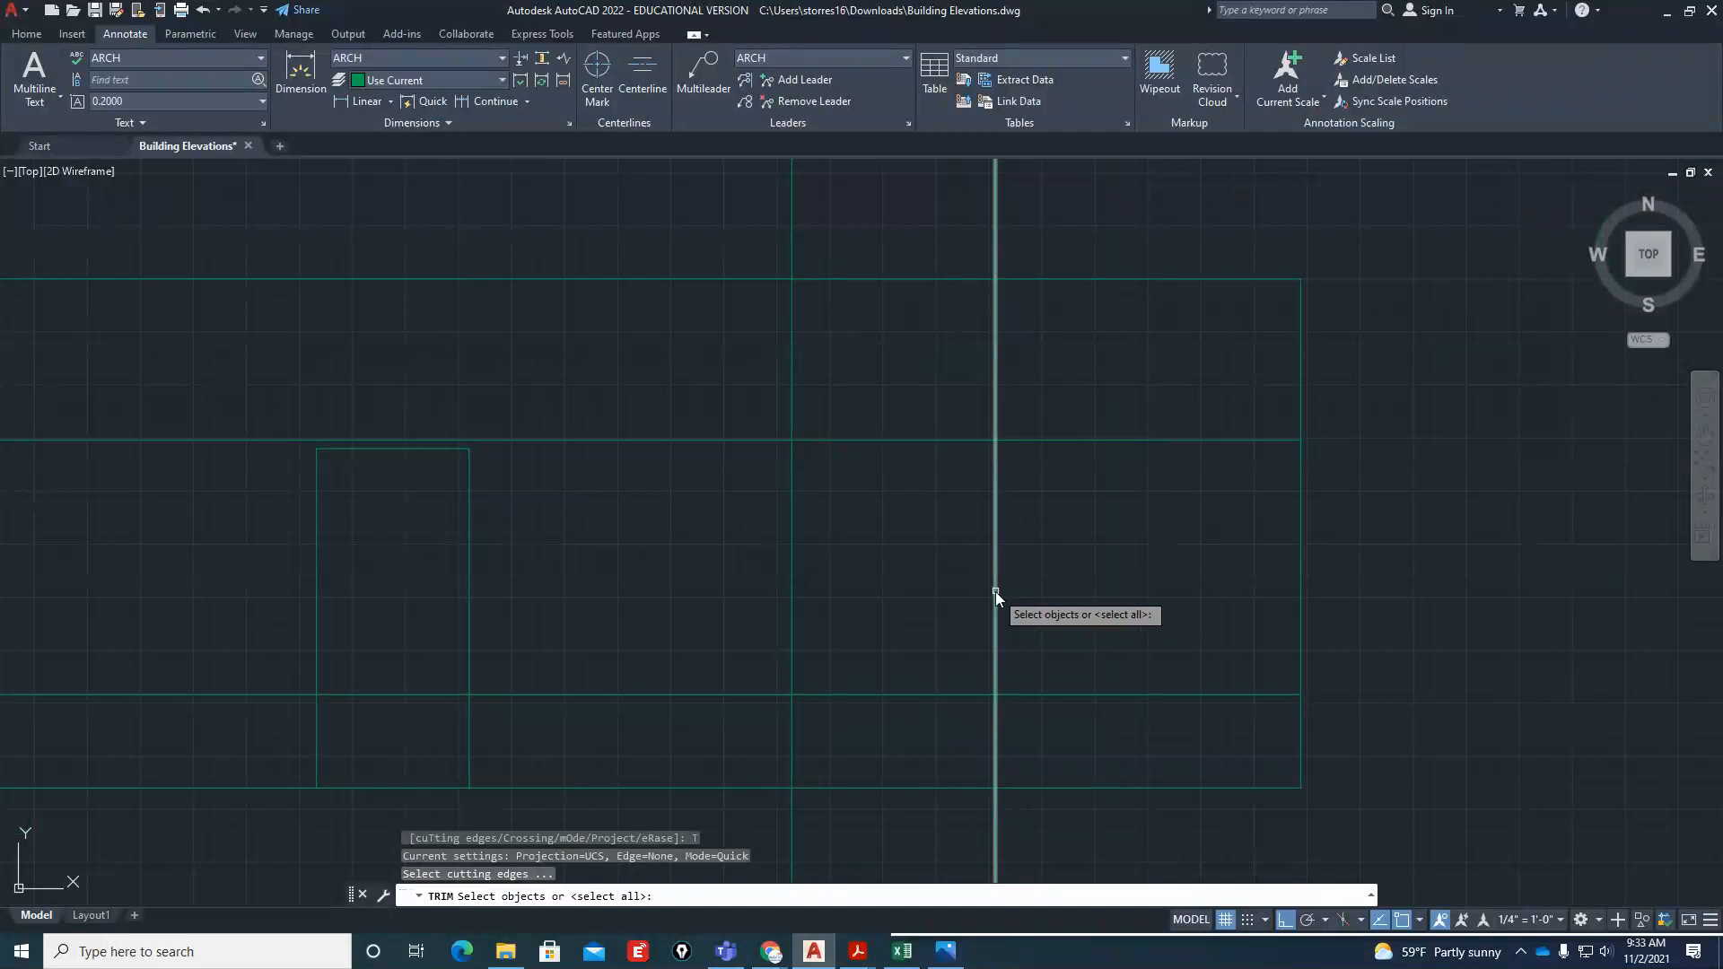
pyautogui.click(792, 574)
pyautogui.click(920, 402)
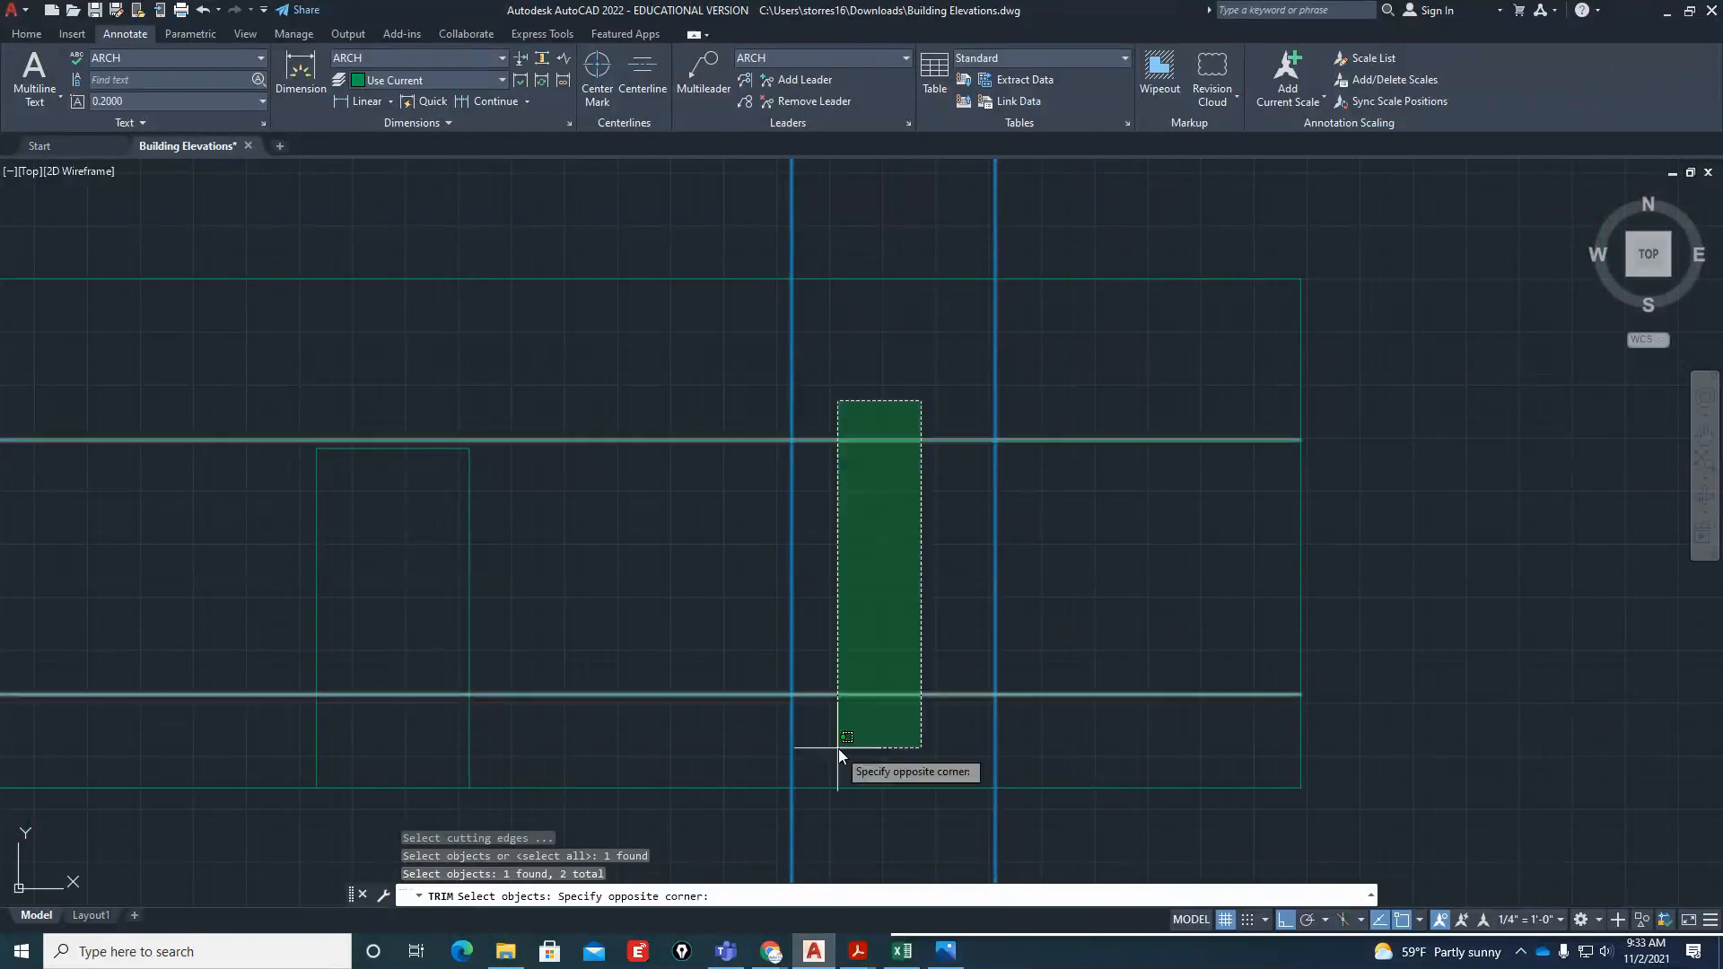
pyautogui.click(838, 748)
pyautogui.press('Return')
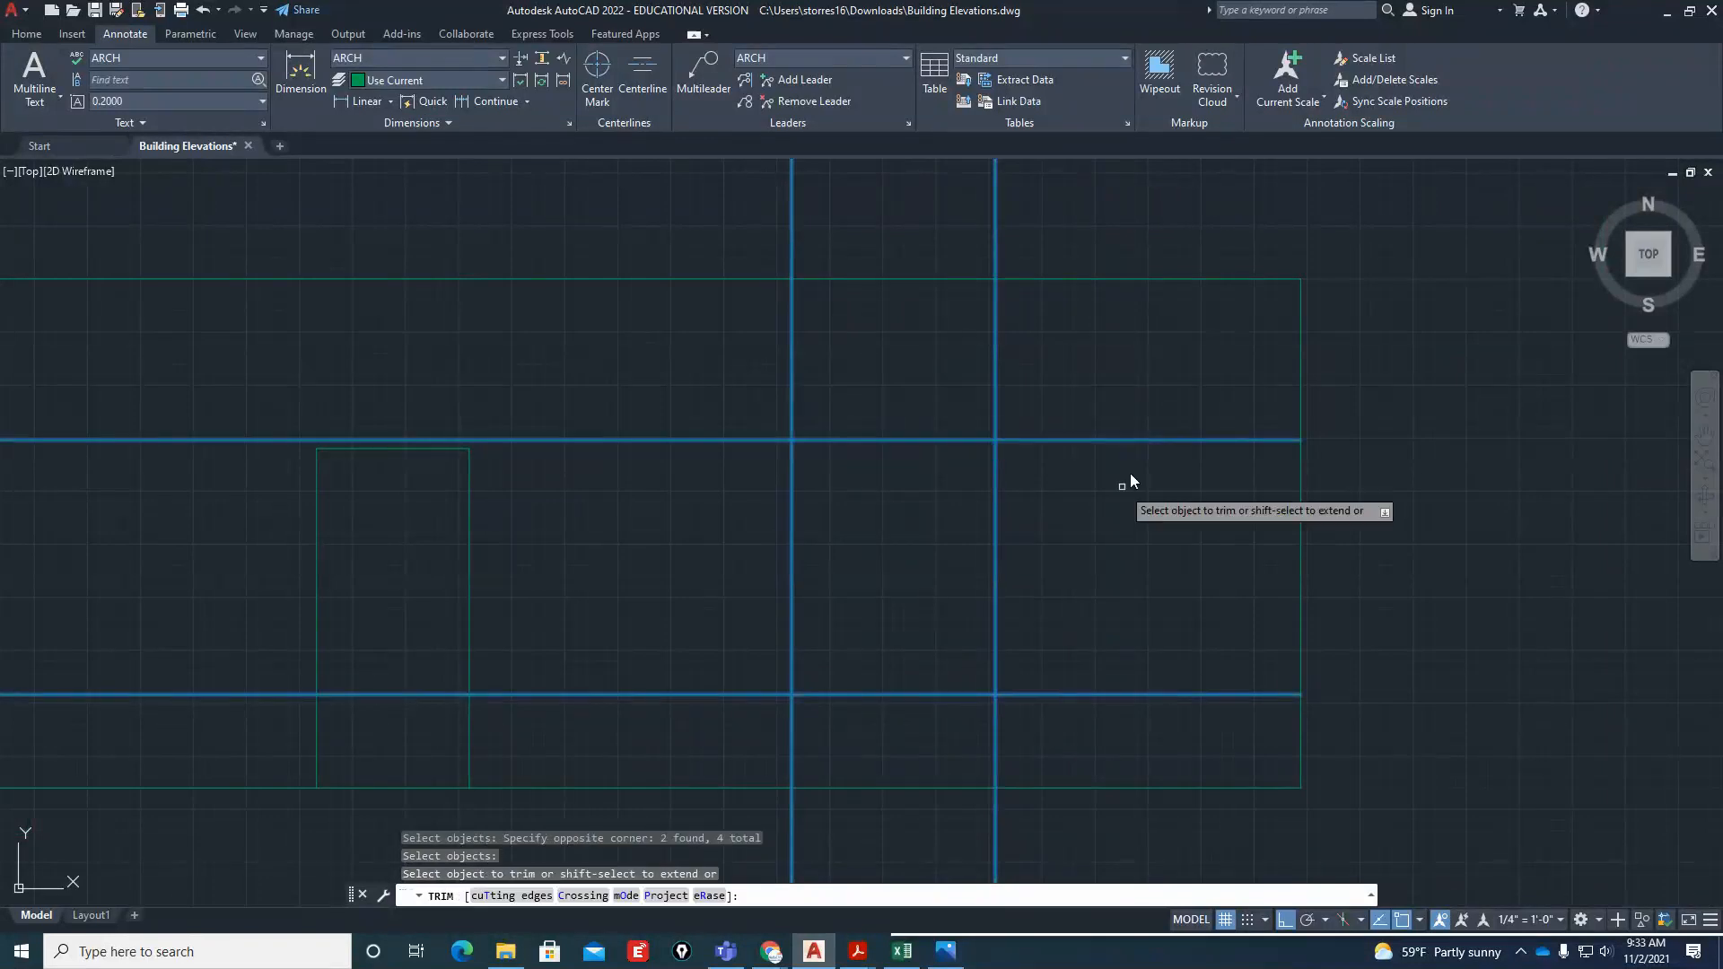
# Trim away the line portions outside the cutting edges' intersections to leave the closed right window outline
pyautogui.click(1151, 397)
pyautogui.click(1071, 725)
pyautogui.press('Return')
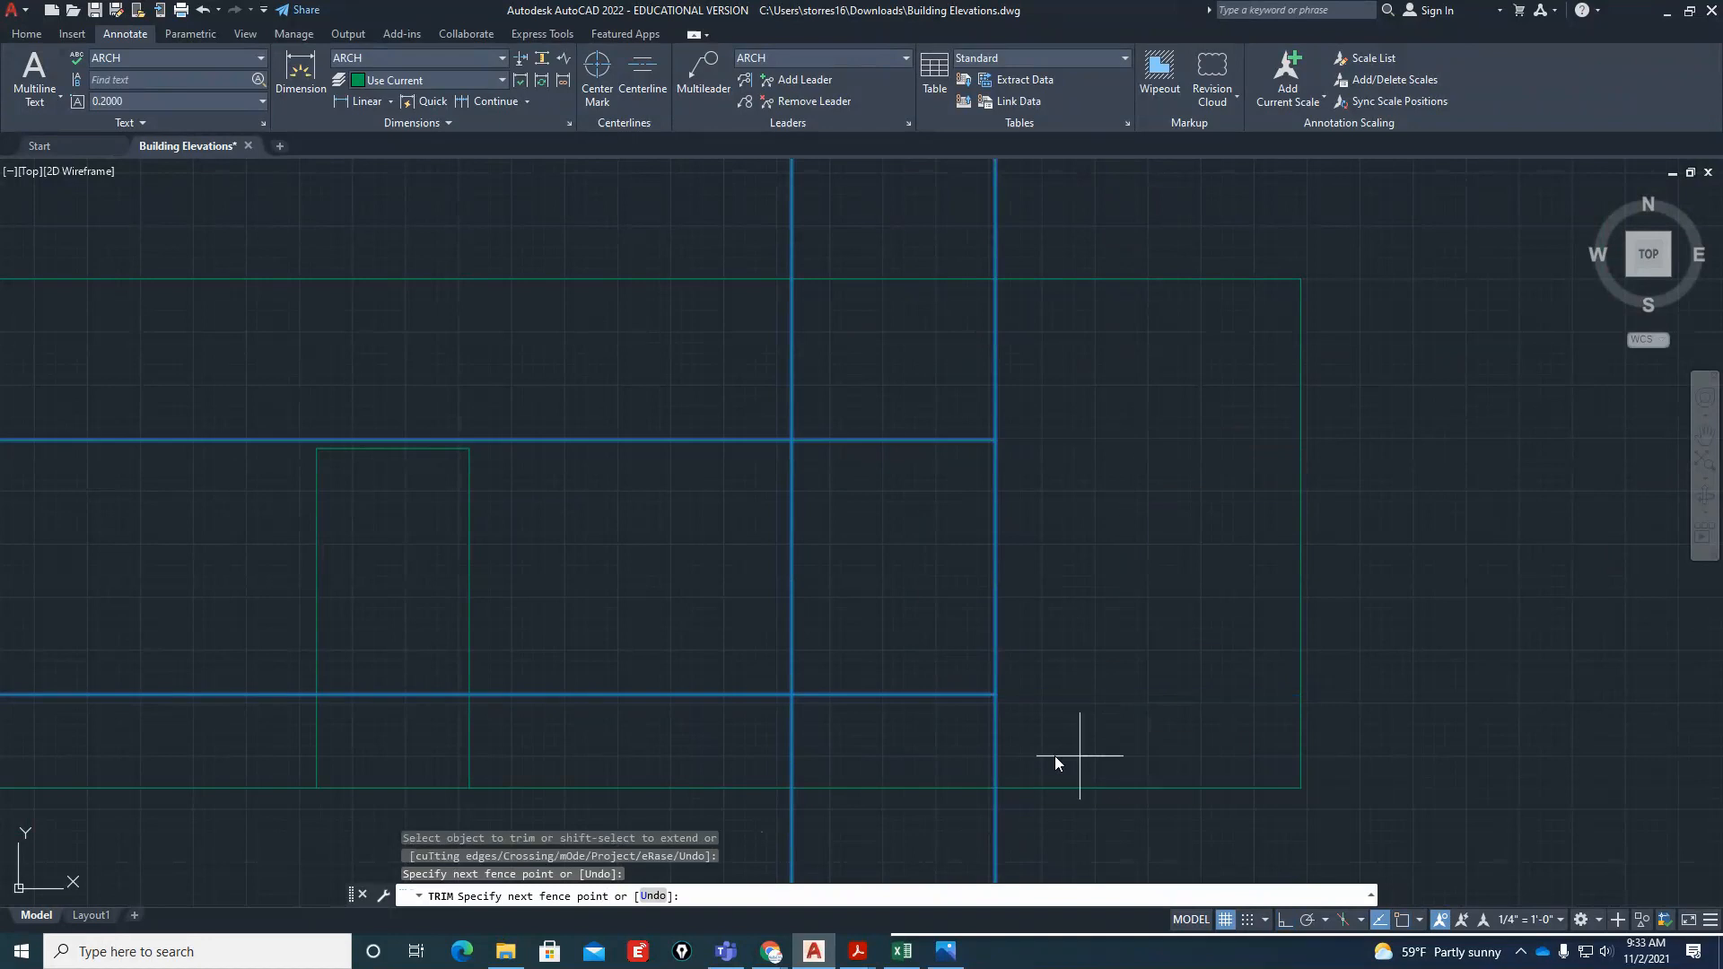
pyautogui.moveTo(1077, 756); pyautogui.dragTo(745, 745)
pyautogui.scroll(-1, 905, 725)
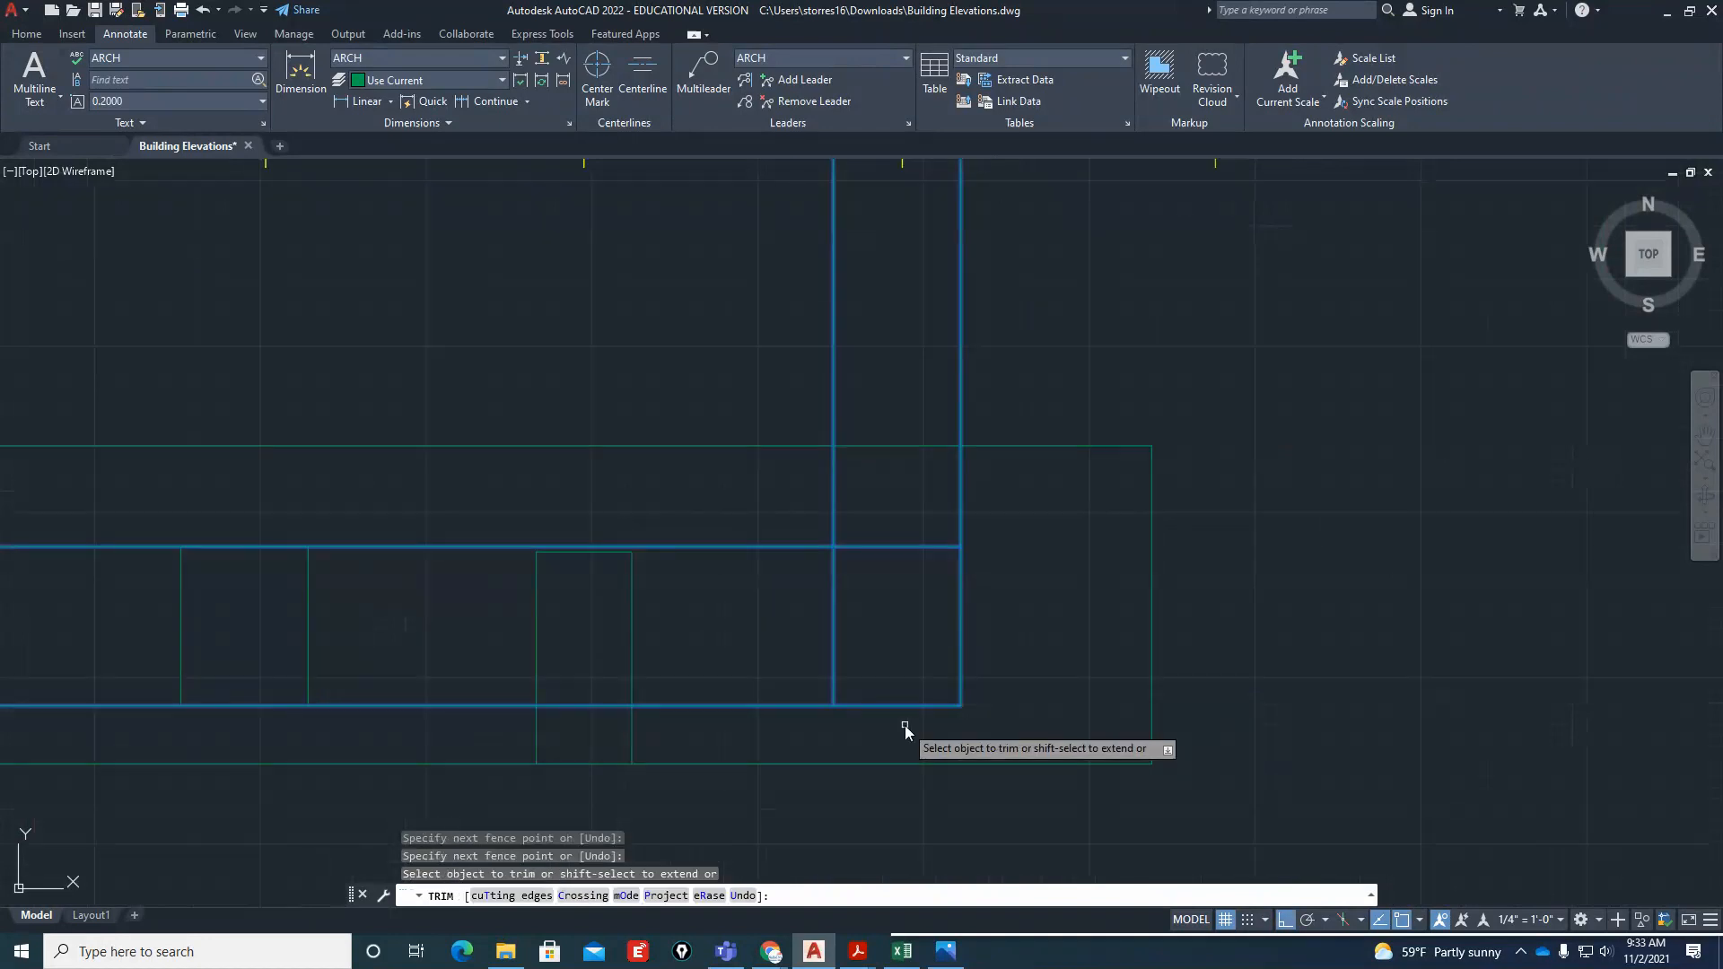
pyautogui.moveTo(1035, 488)
pyautogui.mouseDown()
pyautogui.moveTo(792, 499)
pyautogui.moveTo(783, 732)
pyautogui.mouseUp()
pyautogui.press('Return')
pyautogui.scroll(-2, 928, 729)
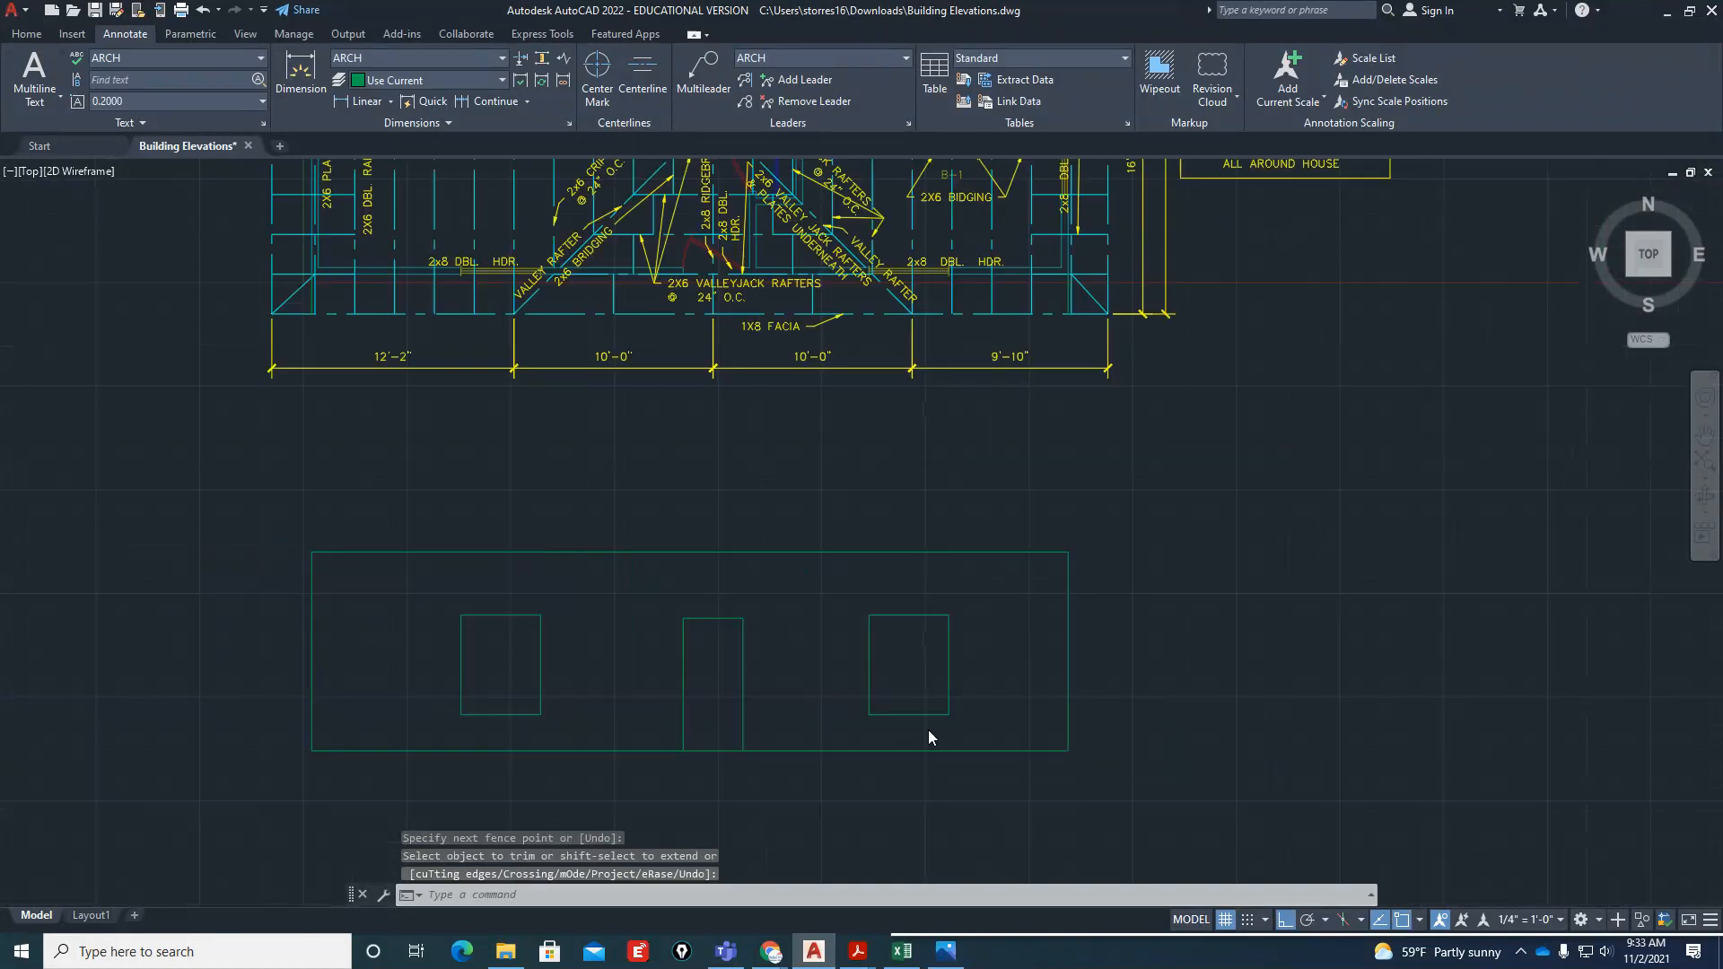
pyautogui.scroll(-2, 928, 729)
pyautogui.scroll(2, 987, 745)
pyautogui.press('Escape')
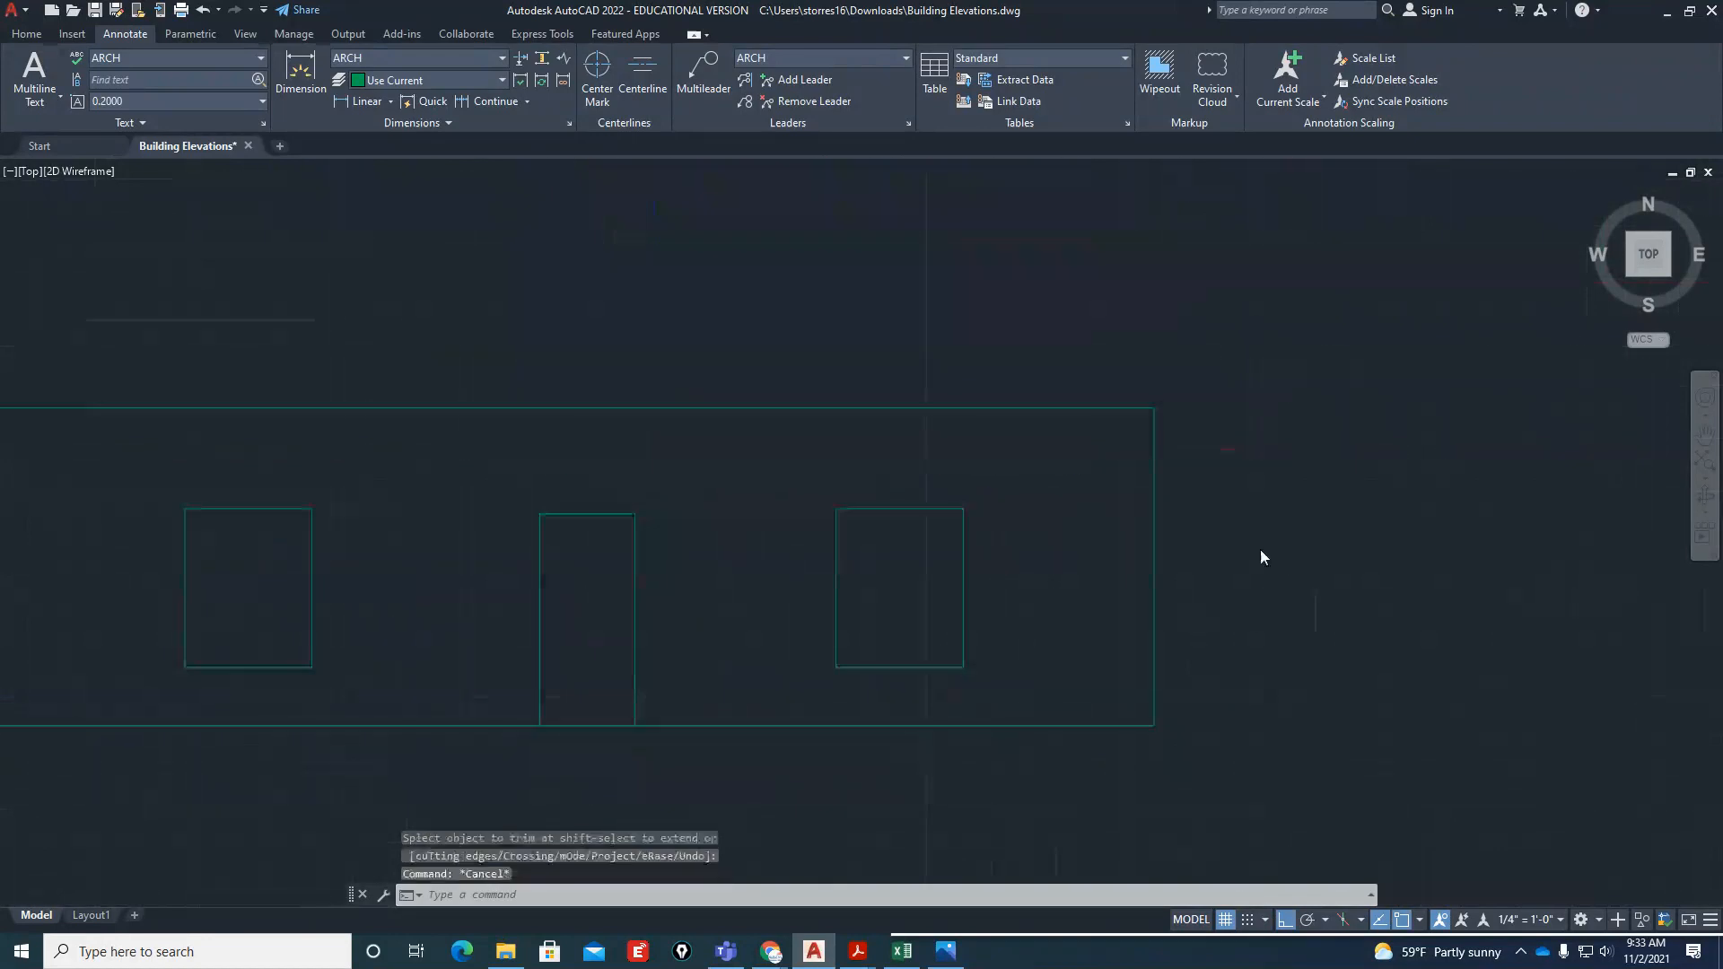
pyautogui.scroll(-1, 1240, 563)
pyautogui.scroll(1, 904, 621)
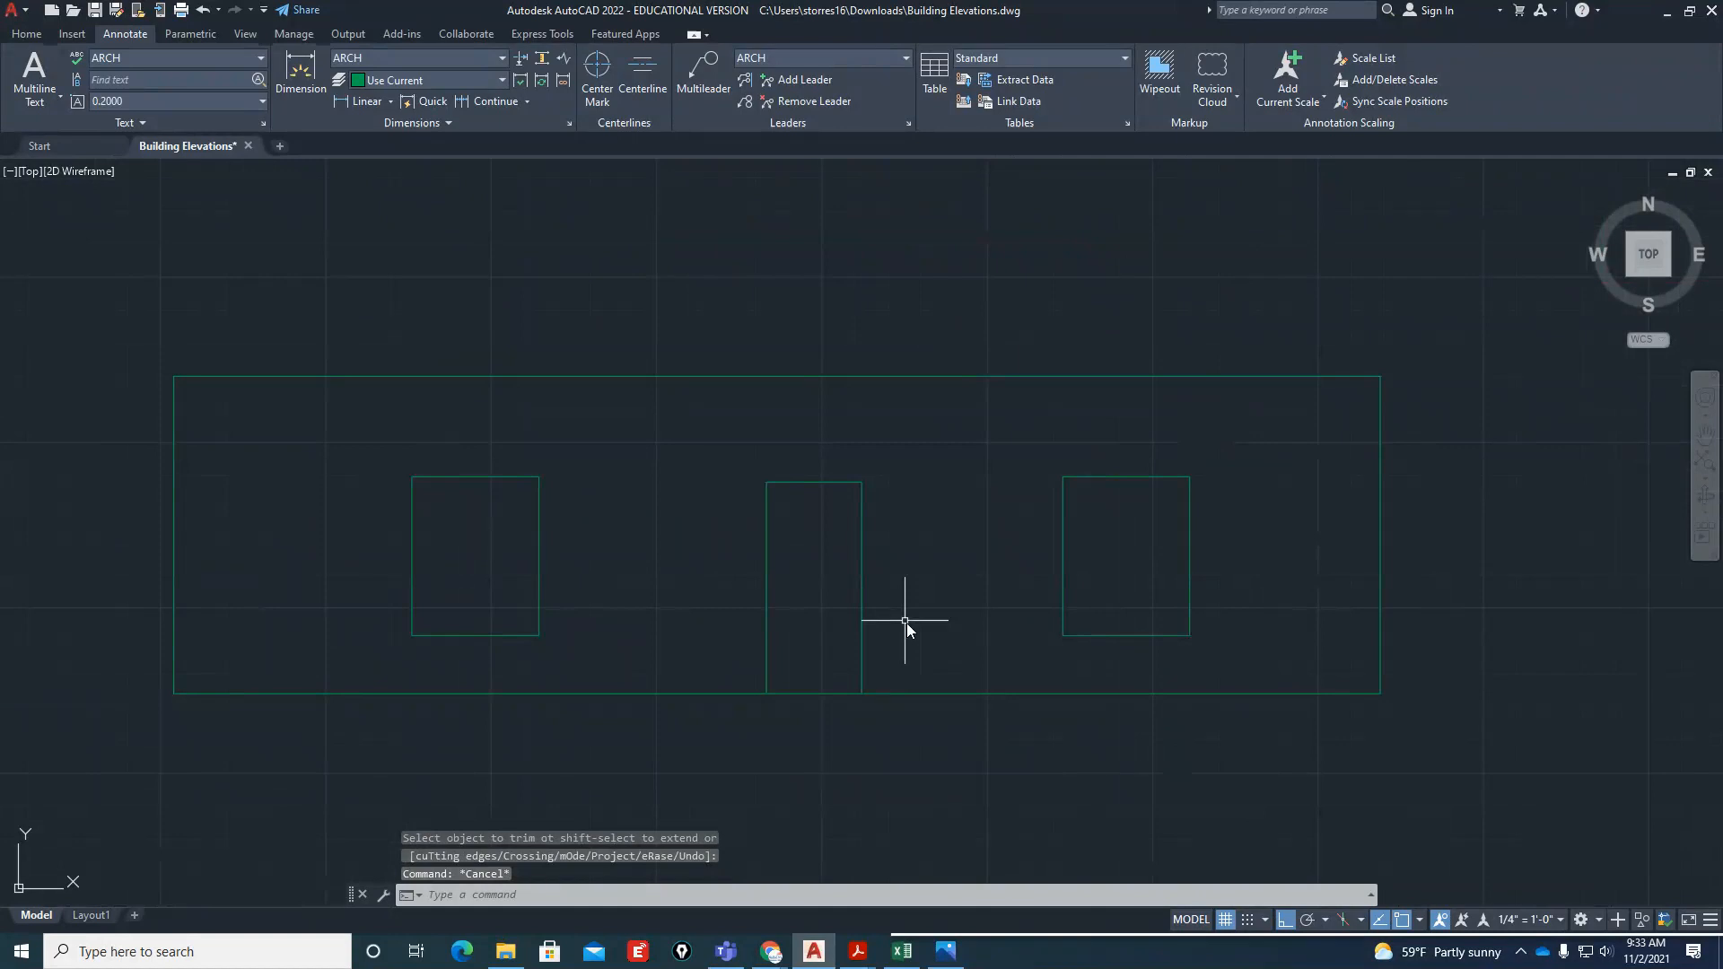
pyautogui.scroll(-2, 906, 623)
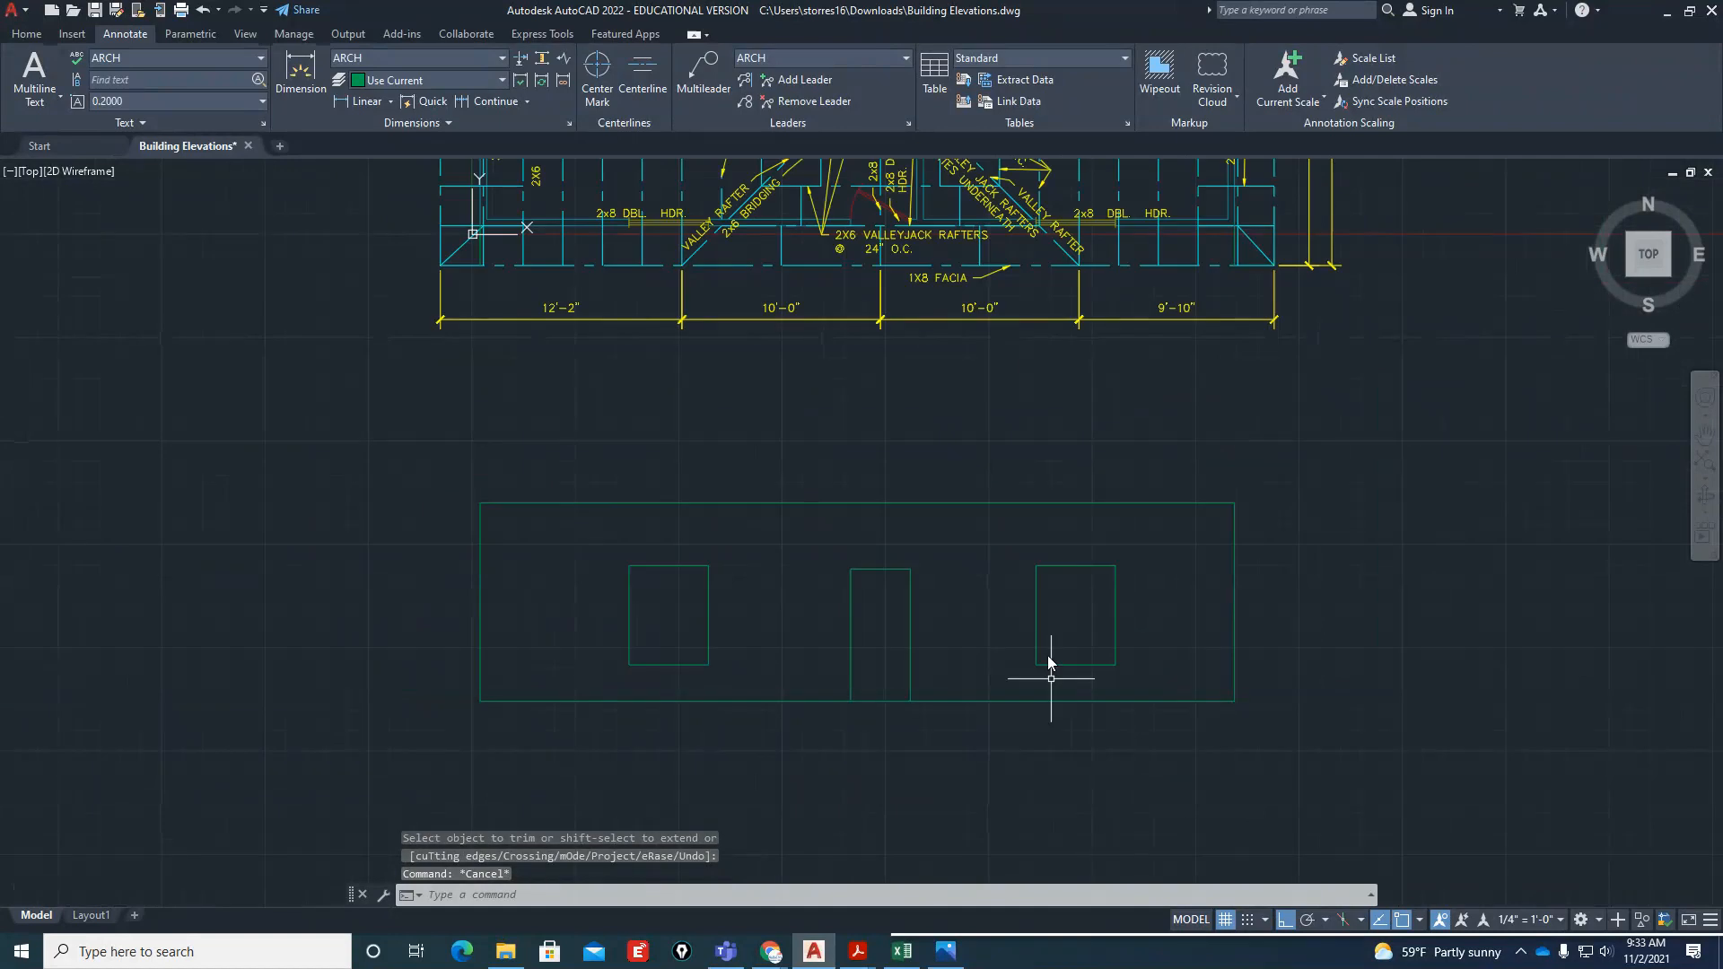
pyautogui.scroll(4, 739, 592)
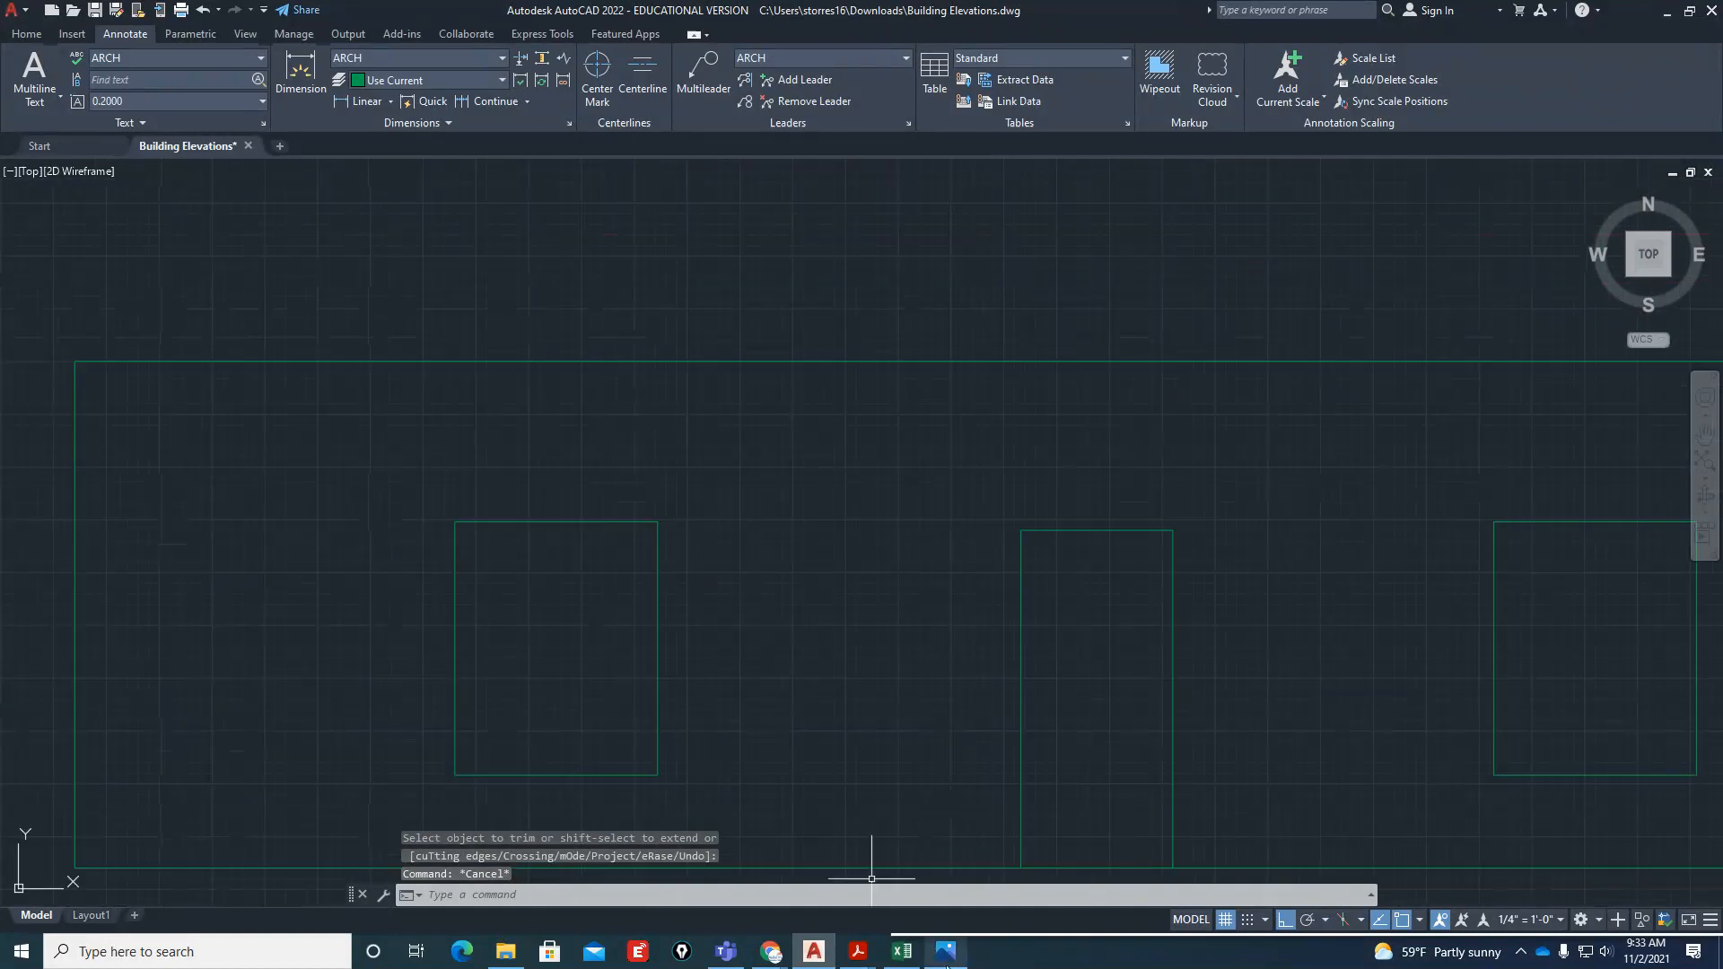
pyautogui.moveTo(943, 960)
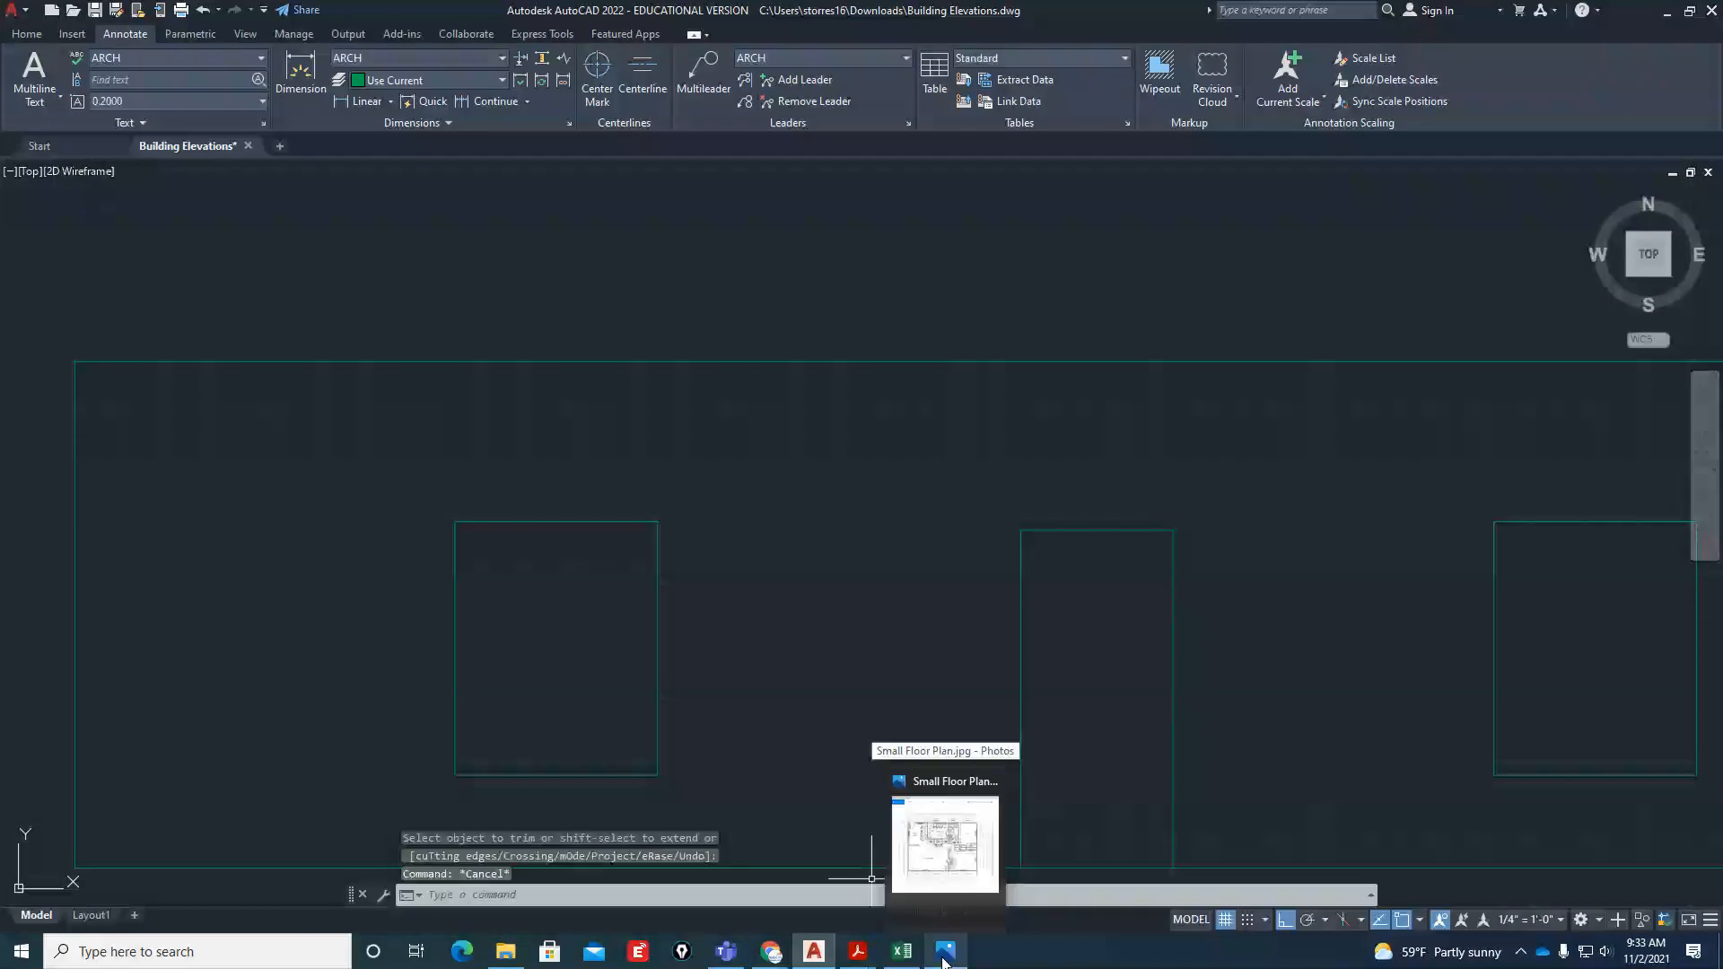
pyautogui.scroll(-3, 852, 691)
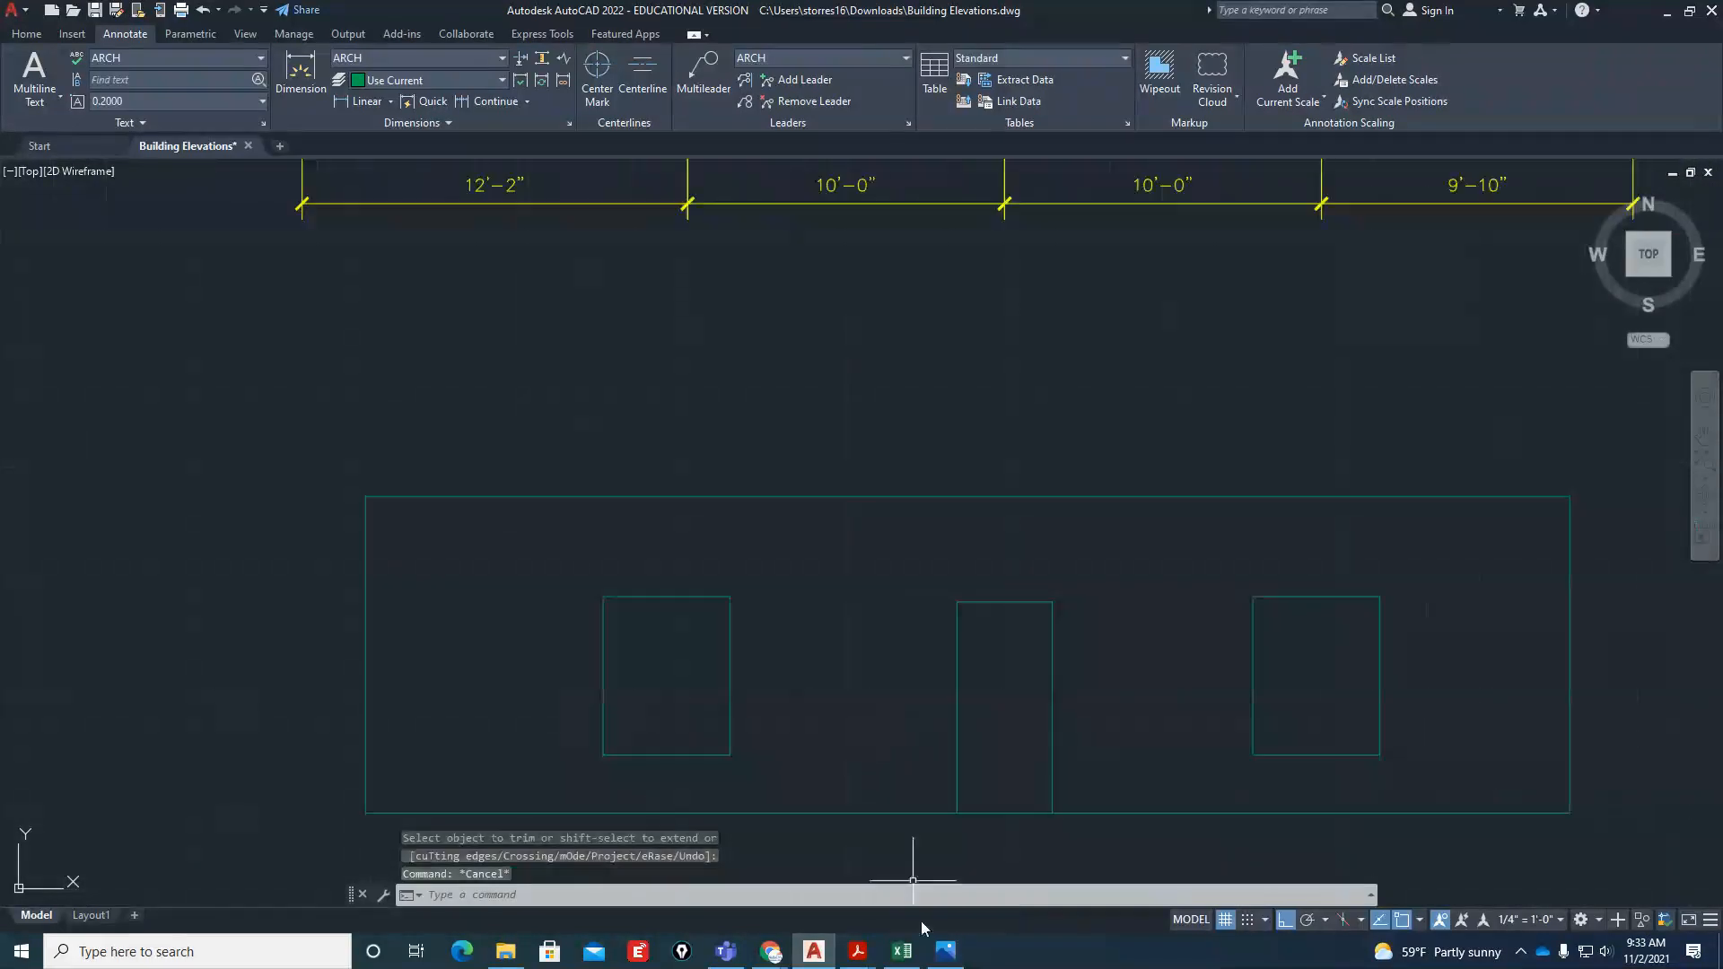
# Switch to Acrobat Reader and examine the front elevation's door and window details in Building-Elevations.pdf at 400% zoom
pyautogui.moveTo(857, 953)
pyautogui.click(783, 877)
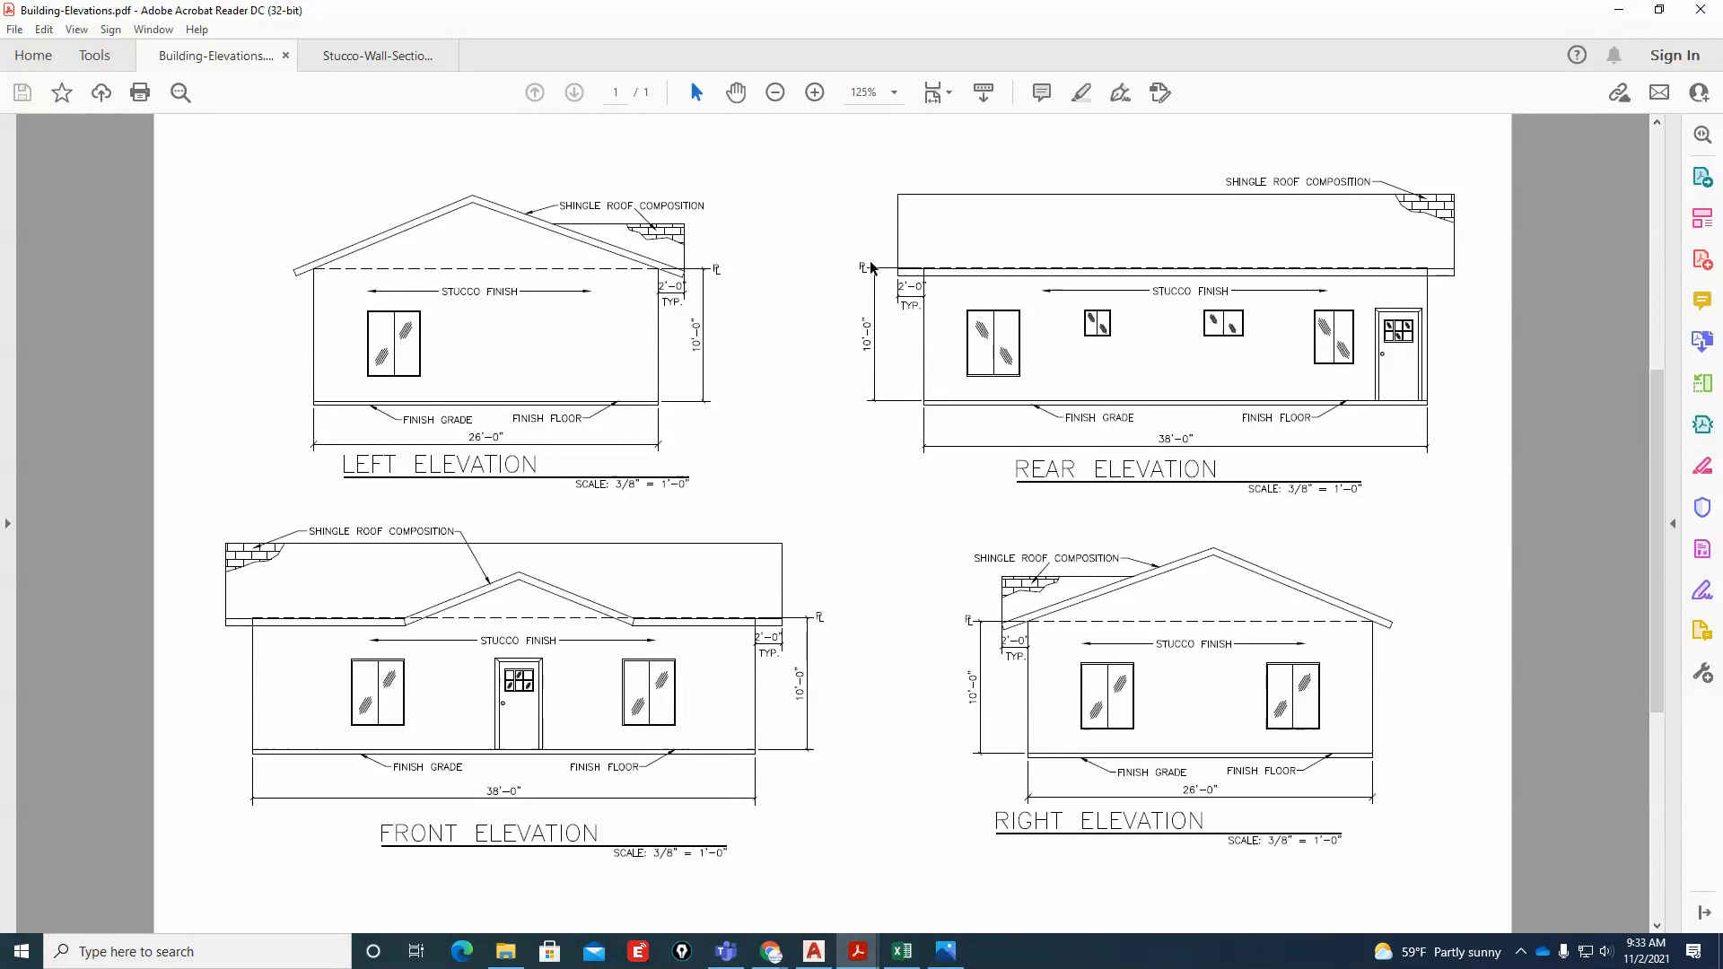
pyautogui.click(819, 94)
pyautogui.click(819, 94)
pyautogui.click(819, 93)
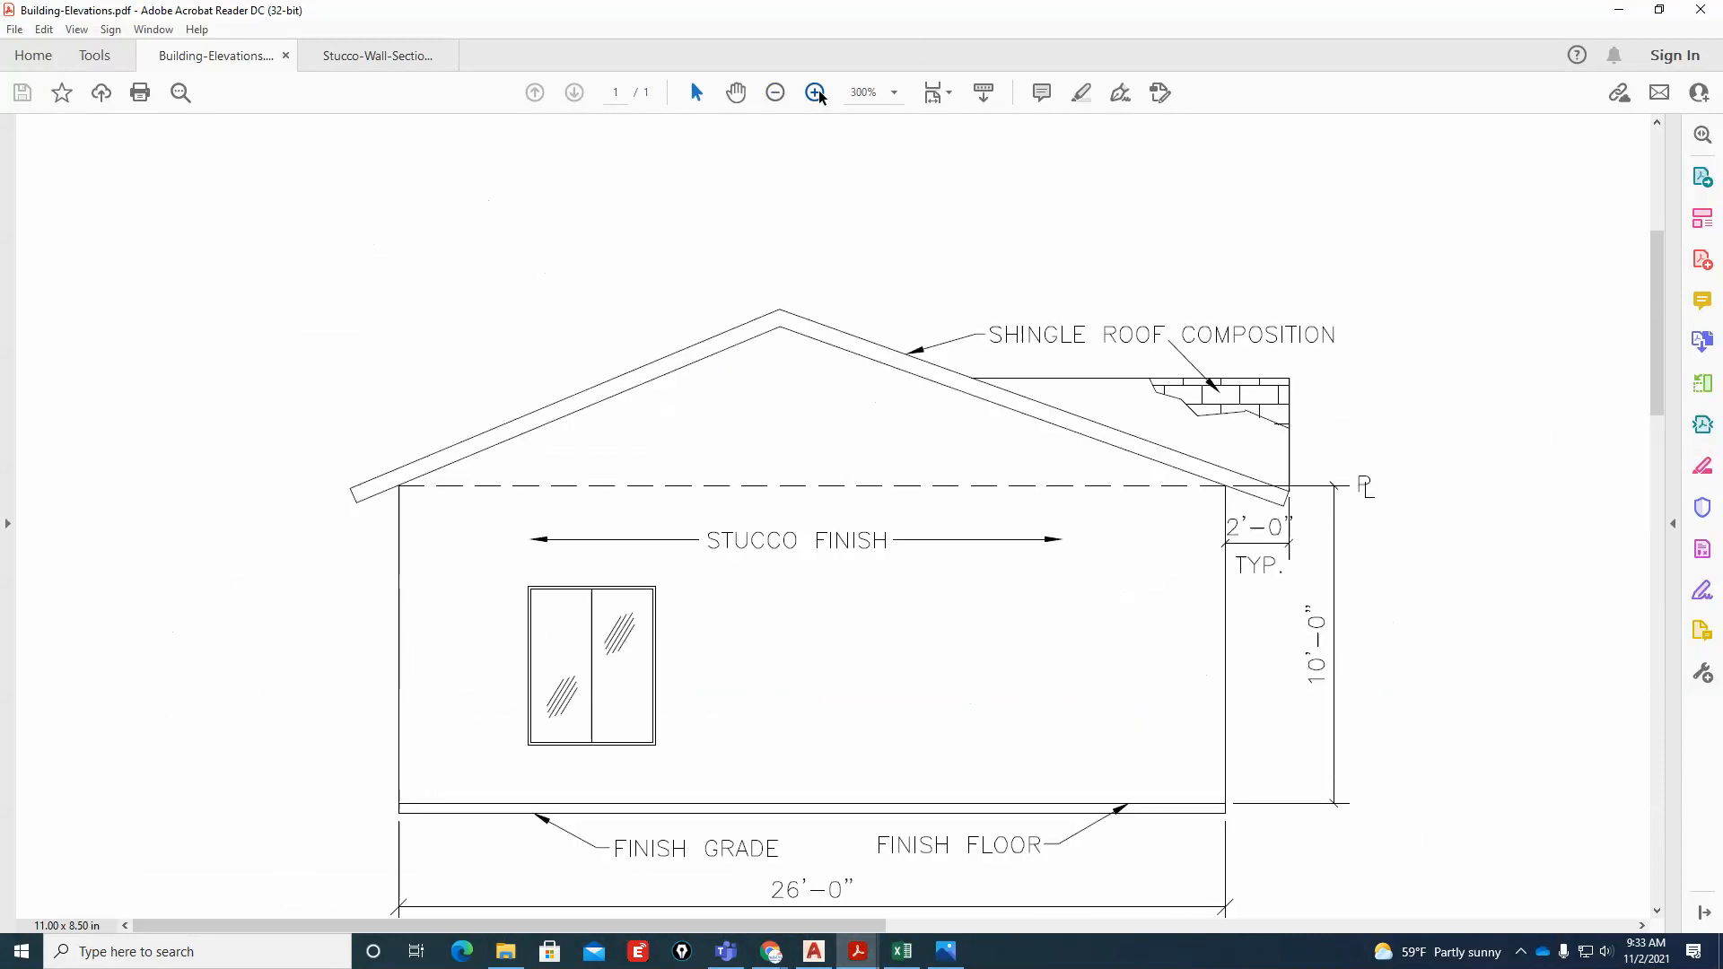
pyautogui.click(820, 94)
pyautogui.scroll(-3, 938, 635)
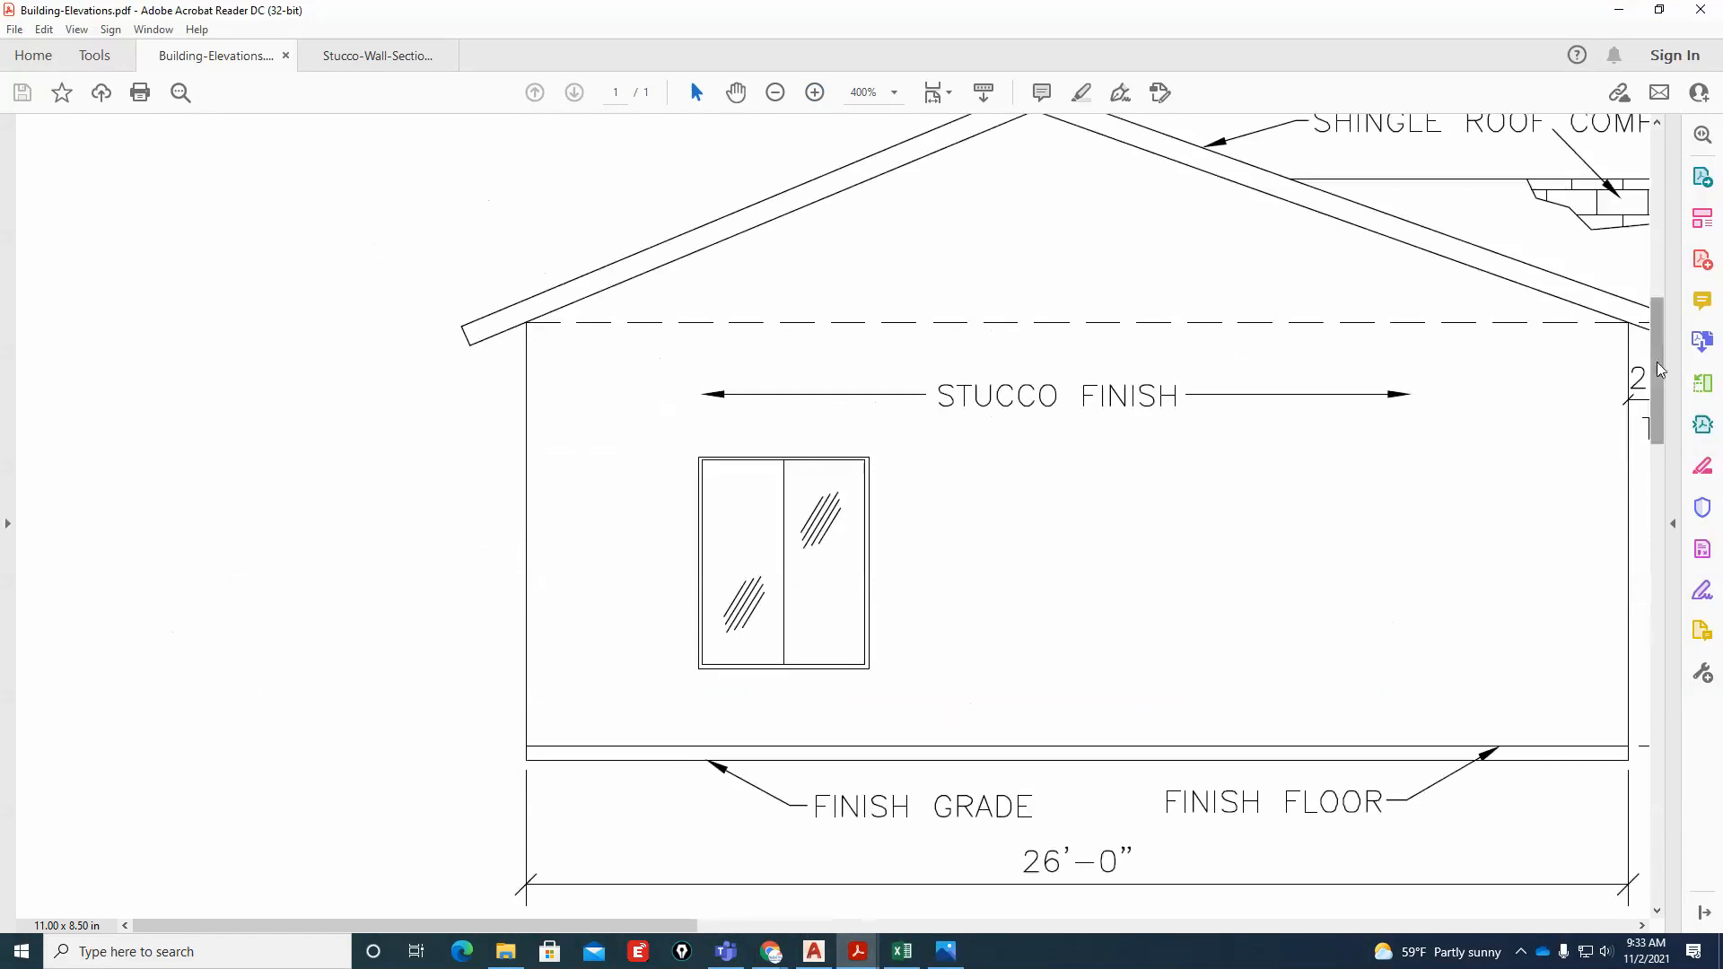
pyautogui.scroll(-10, 1128, 516)
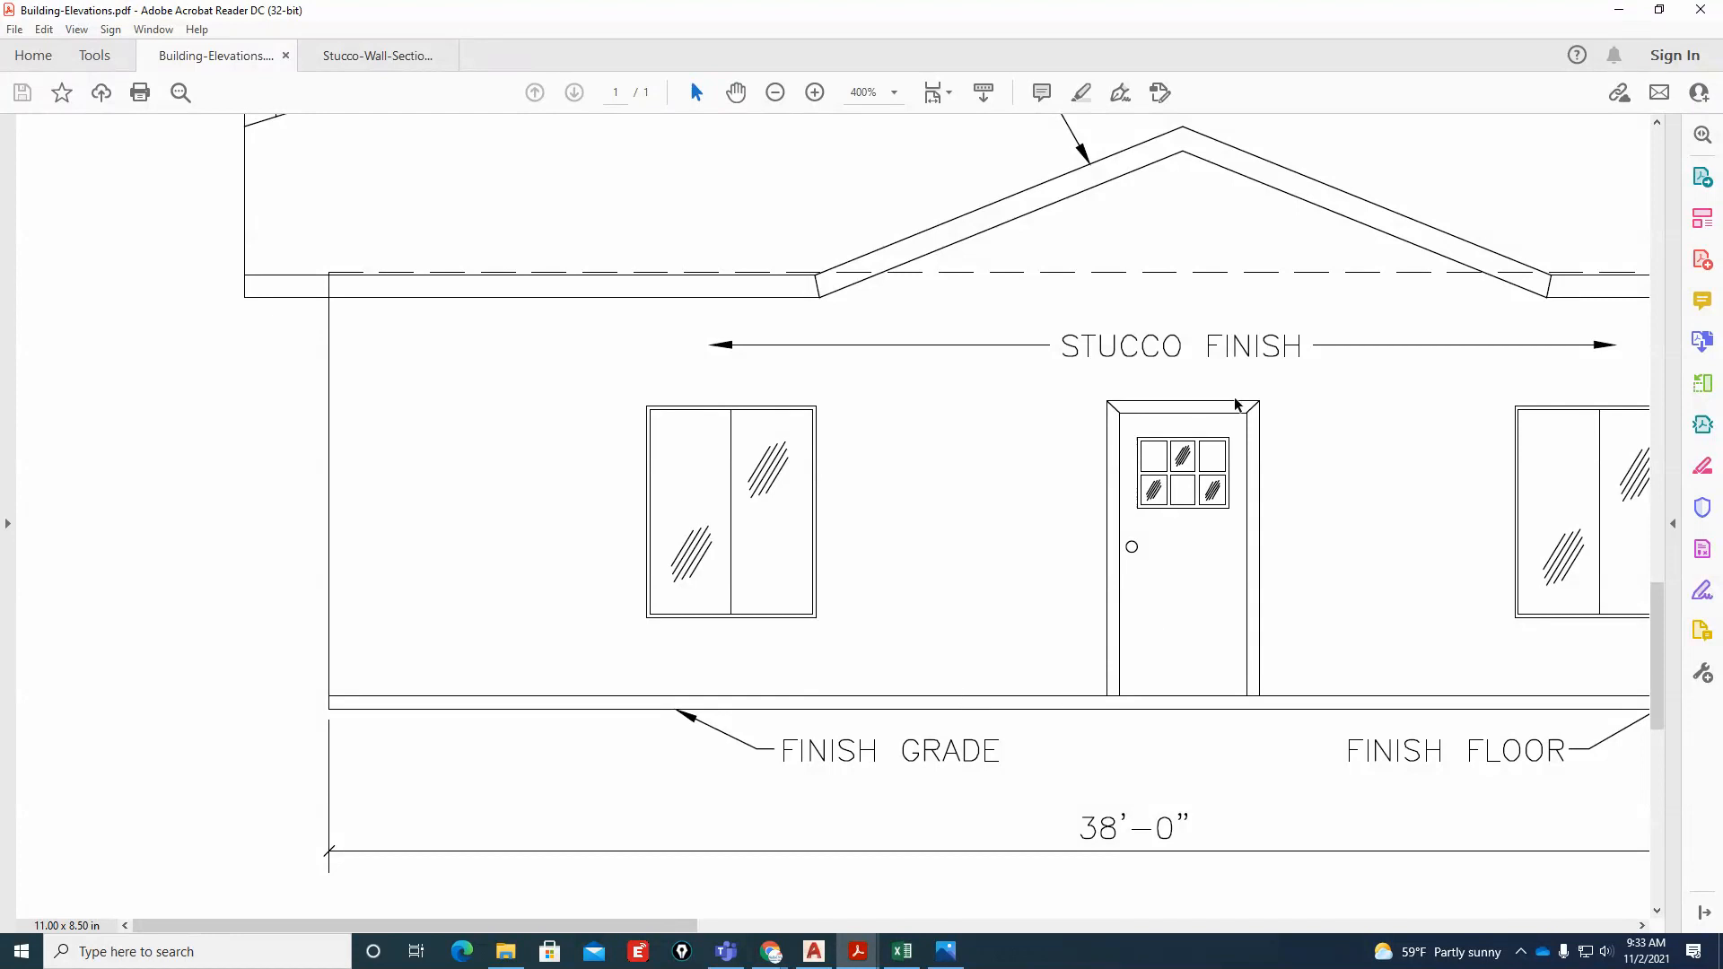
# Show the full building elevations sheet again and minimize the vaulted-ceiling.jpg photo
pyautogui.click(774, 94)
pyautogui.click(775, 93)
pyautogui.click(775, 93)
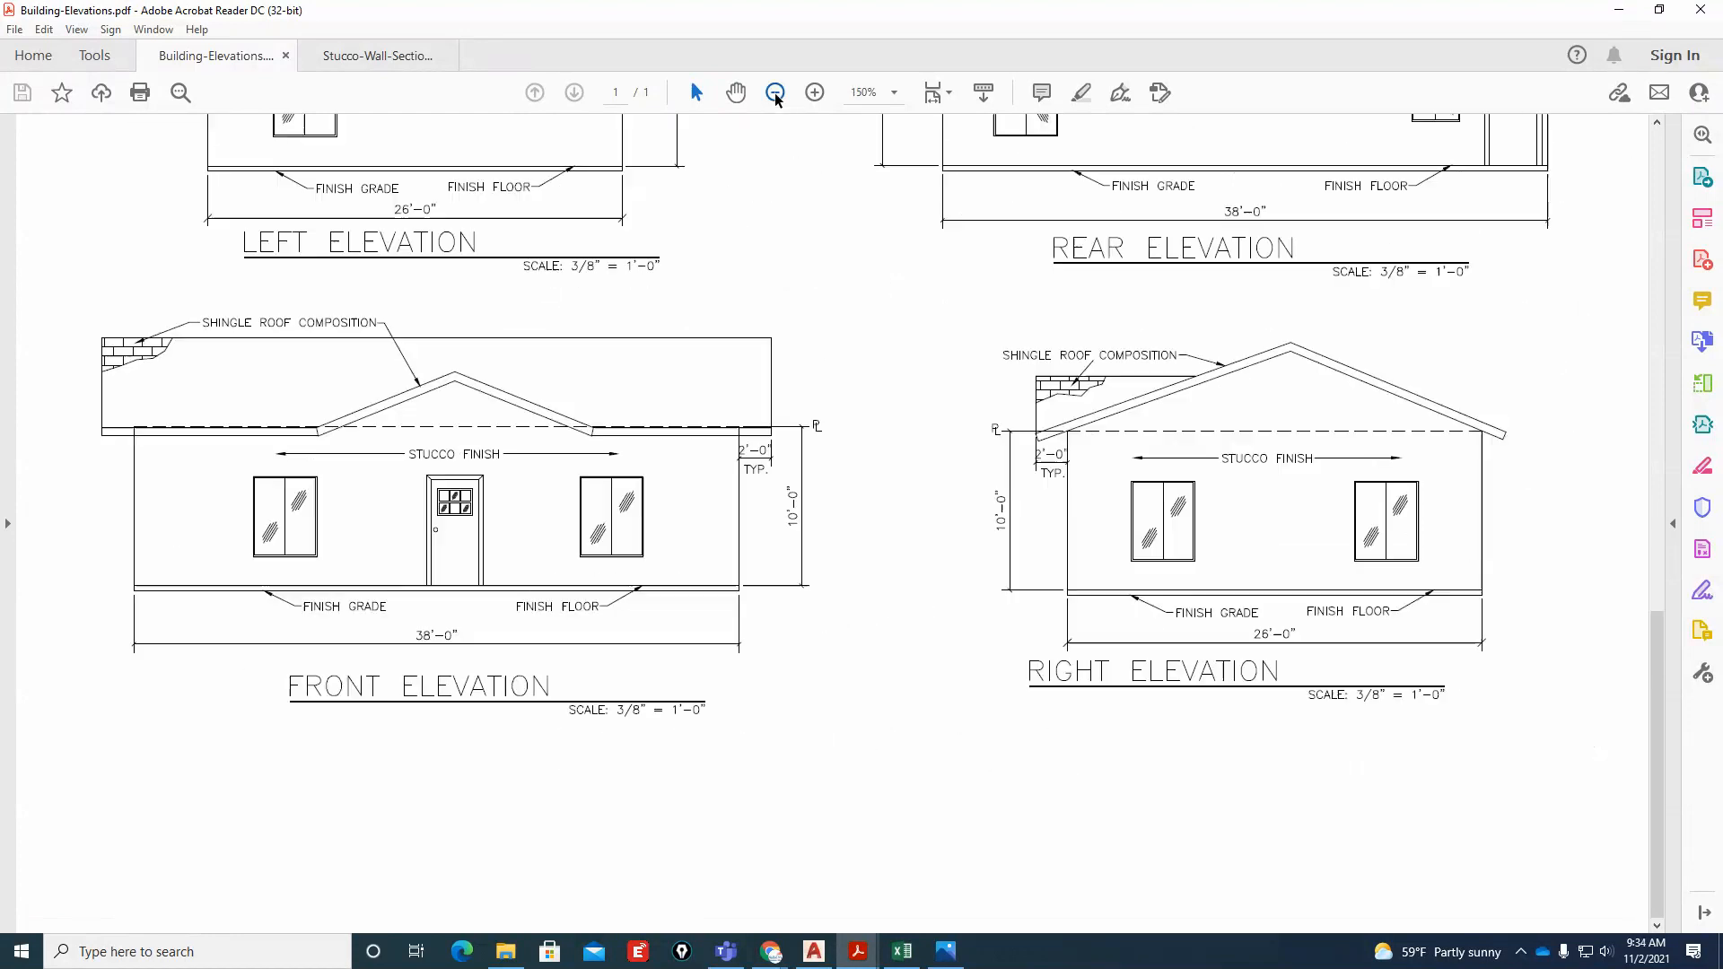
pyautogui.click(774, 93)
pyautogui.click(775, 93)
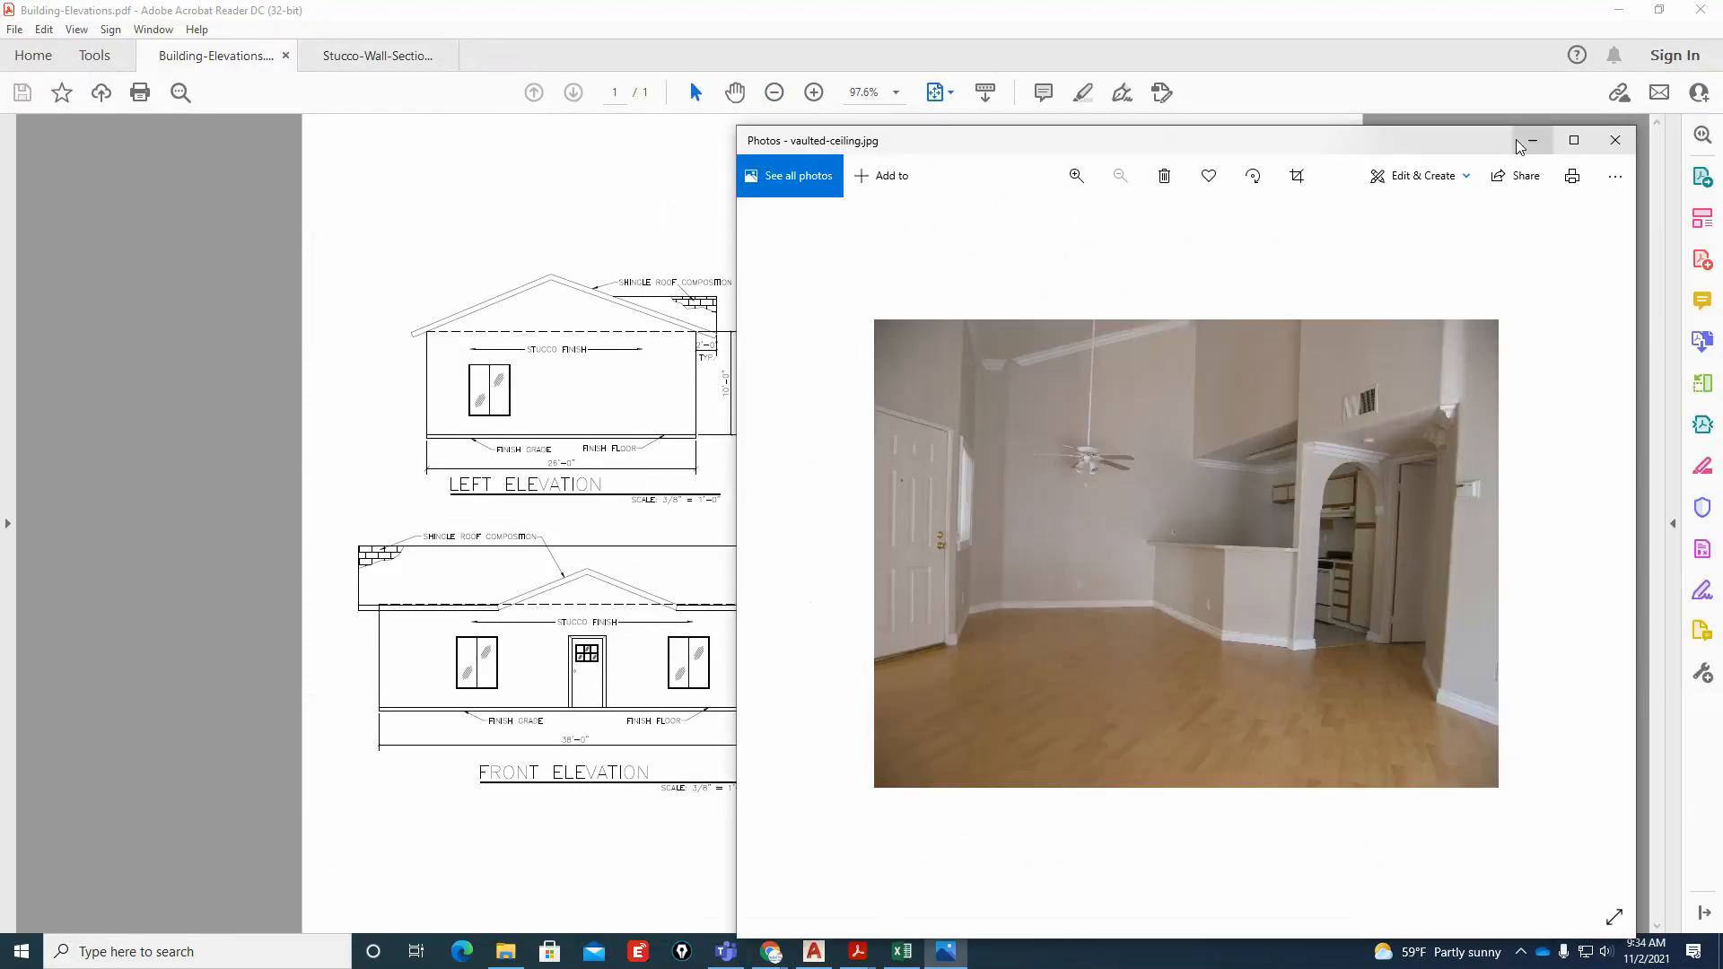
pyautogui.click(1530, 141)
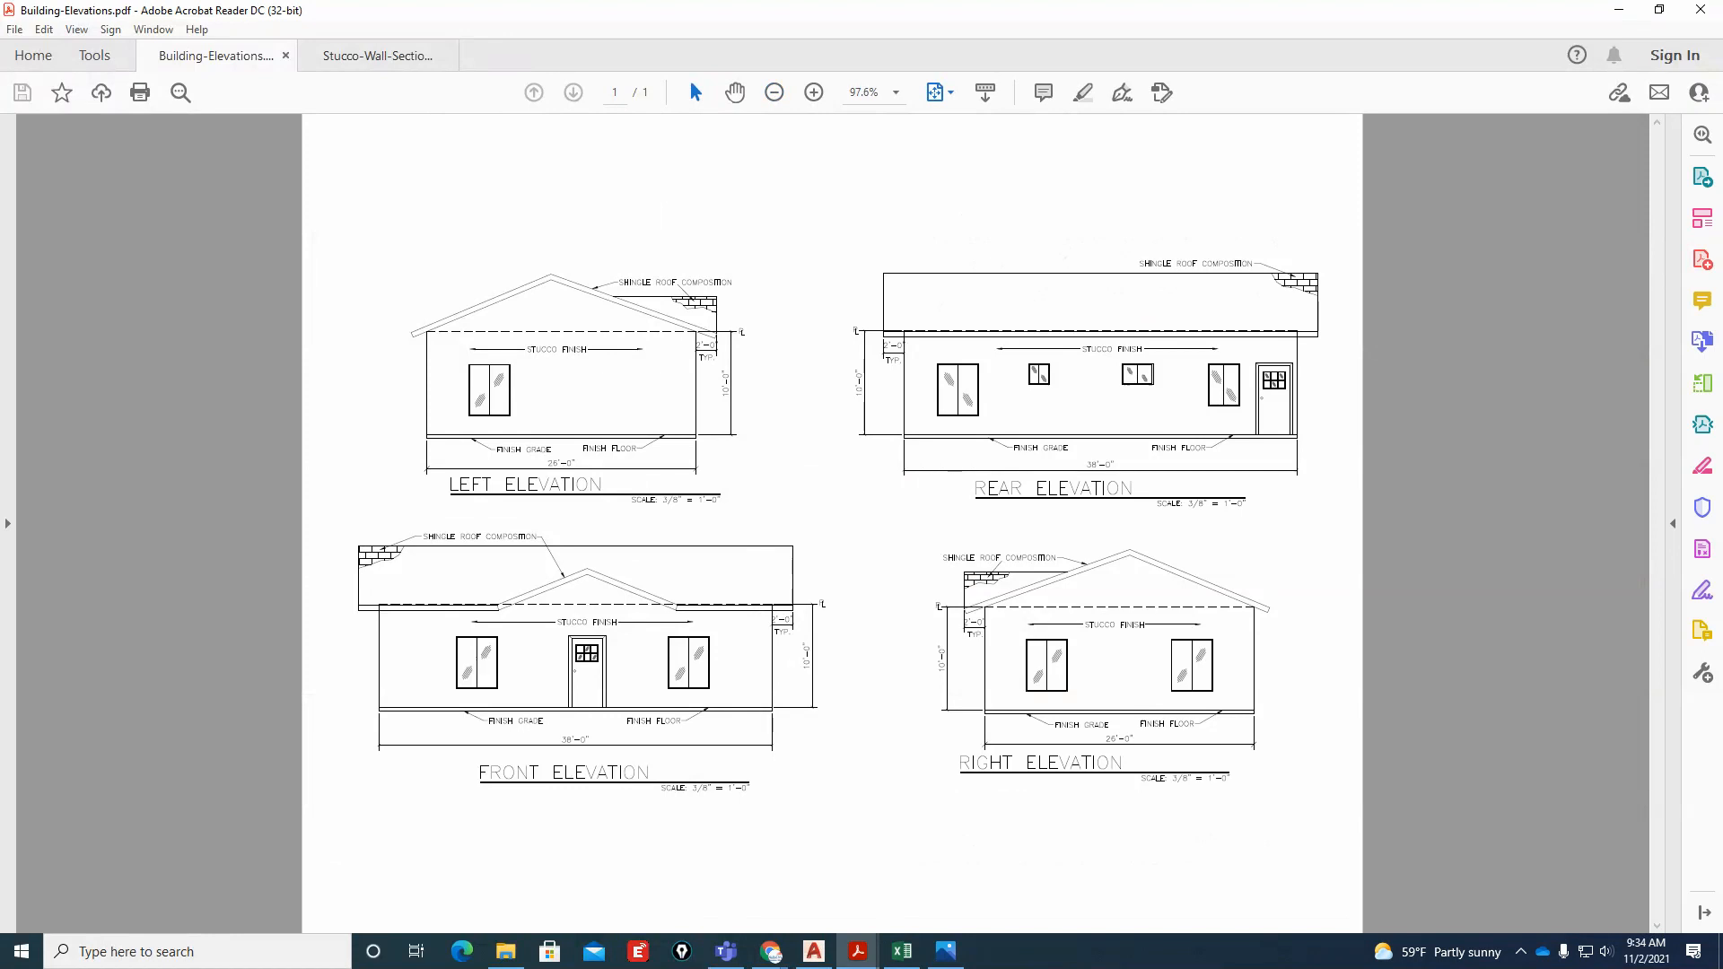
# Switch to Chrome and search the Home Depot site for "front doors"
pyautogui.hotkey('alt', 'Tab')
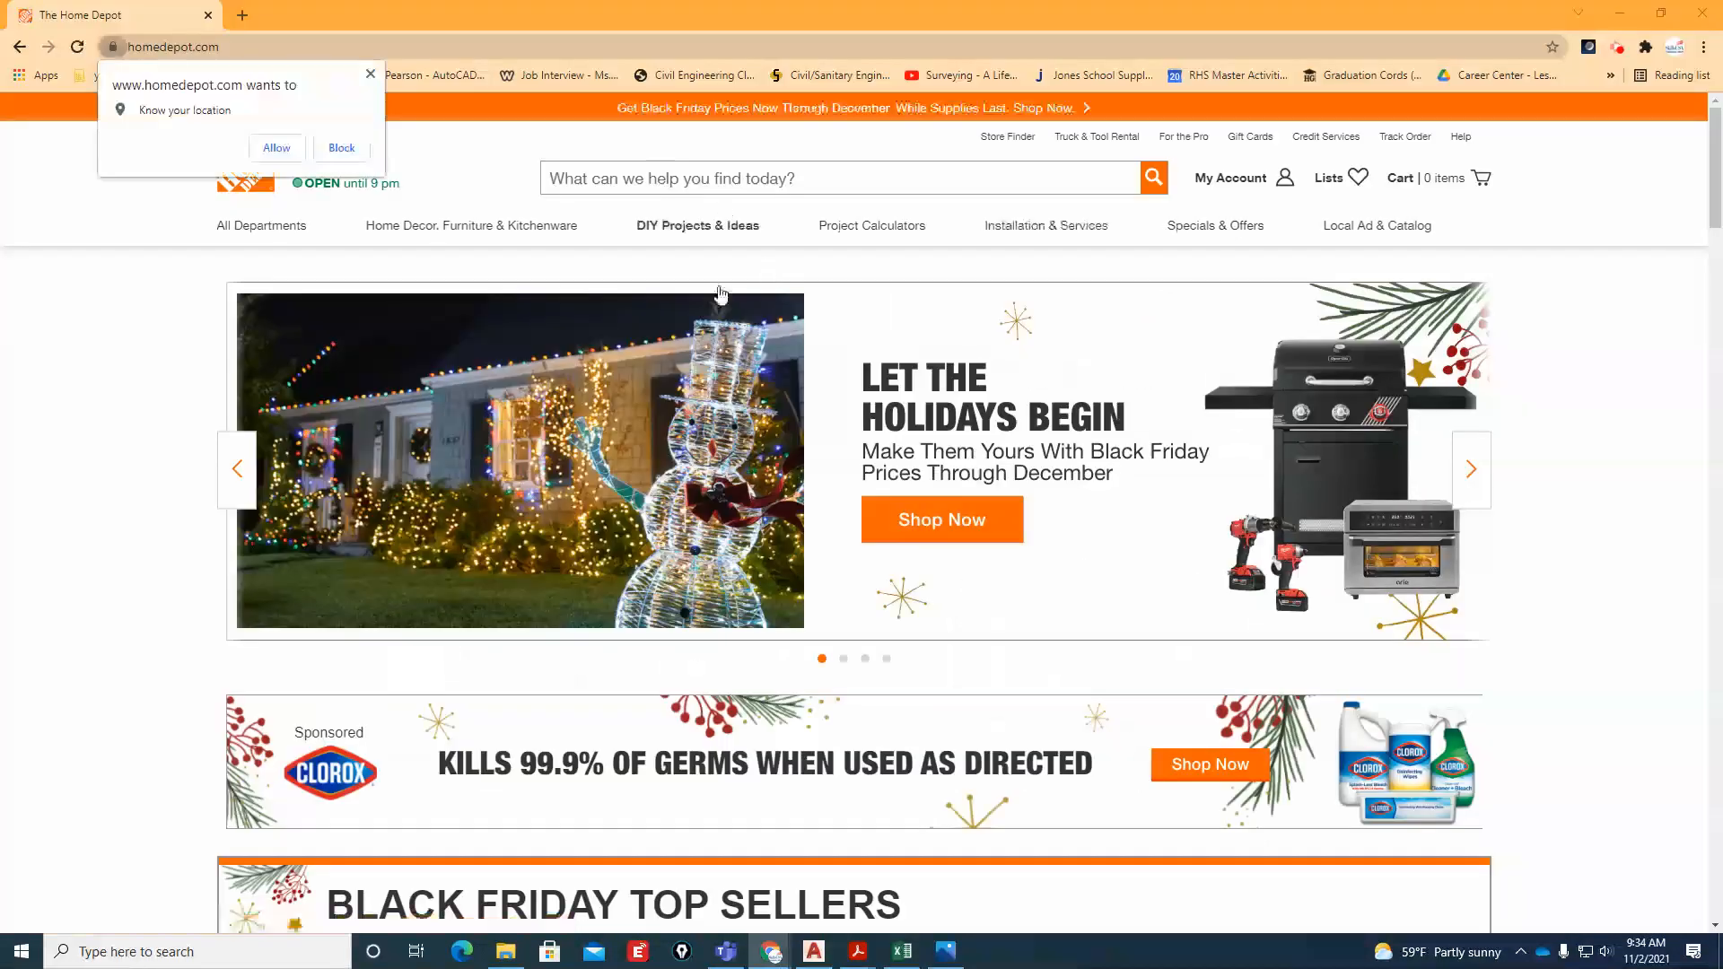
pyautogui.scroll(-5, 862, 646)
pyautogui.scroll(1, 869, 648)
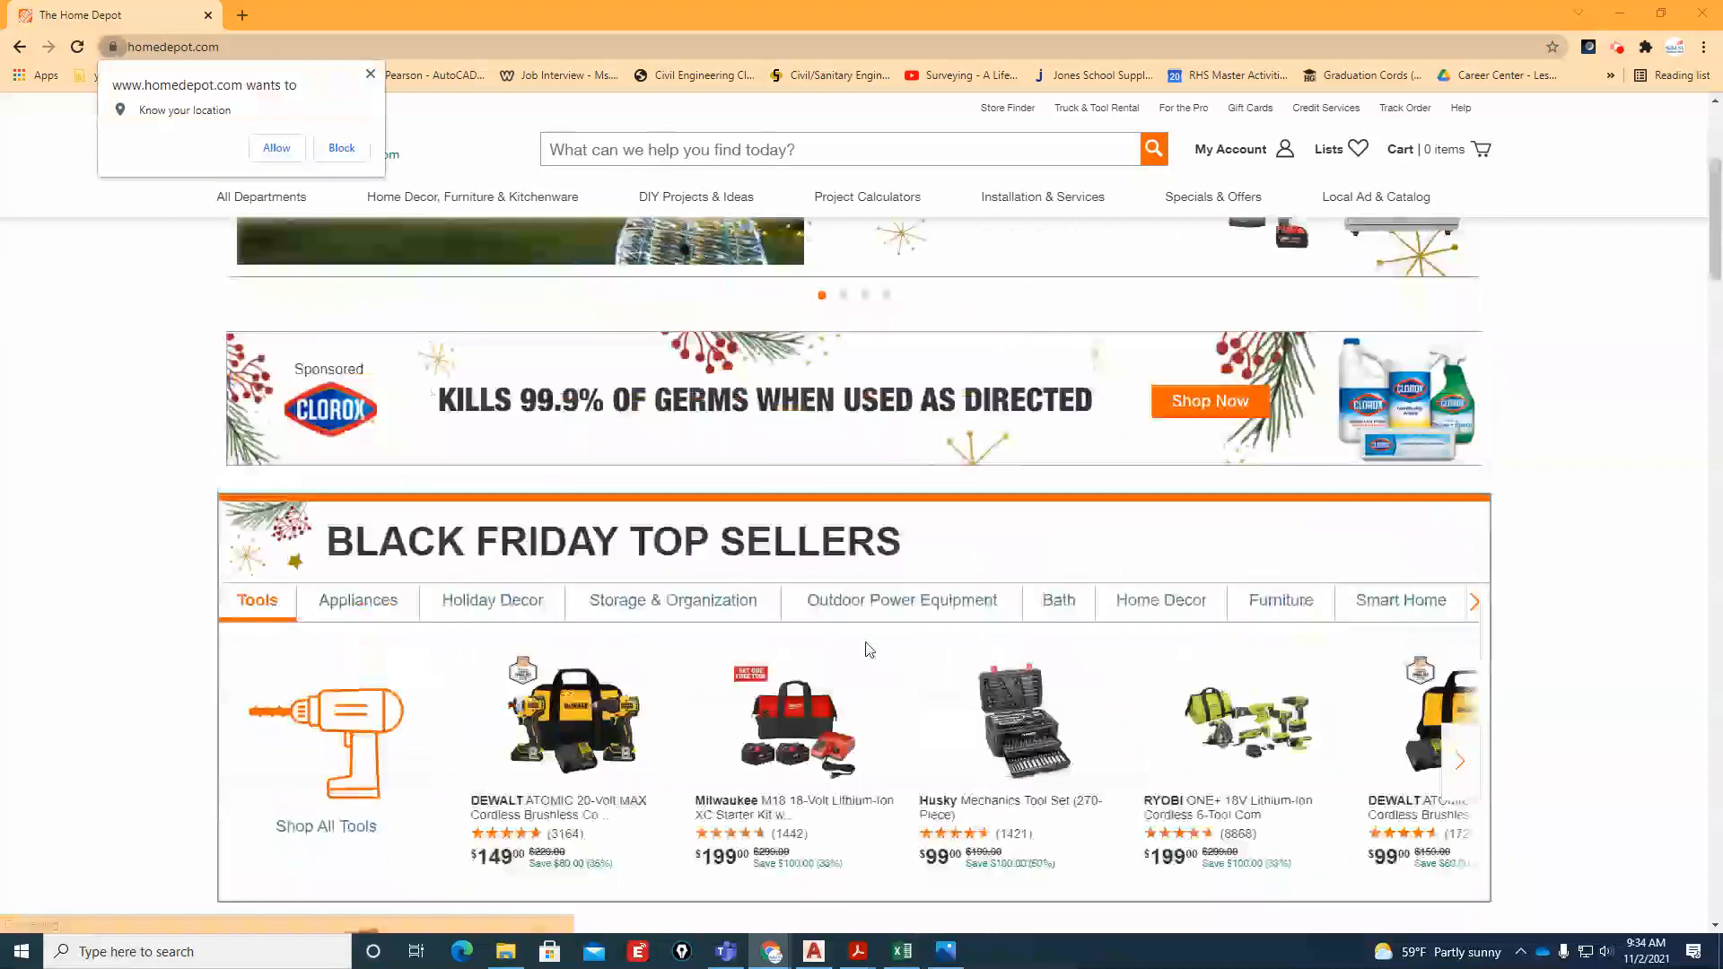
pyautogui.scroll(4, 869, 648)
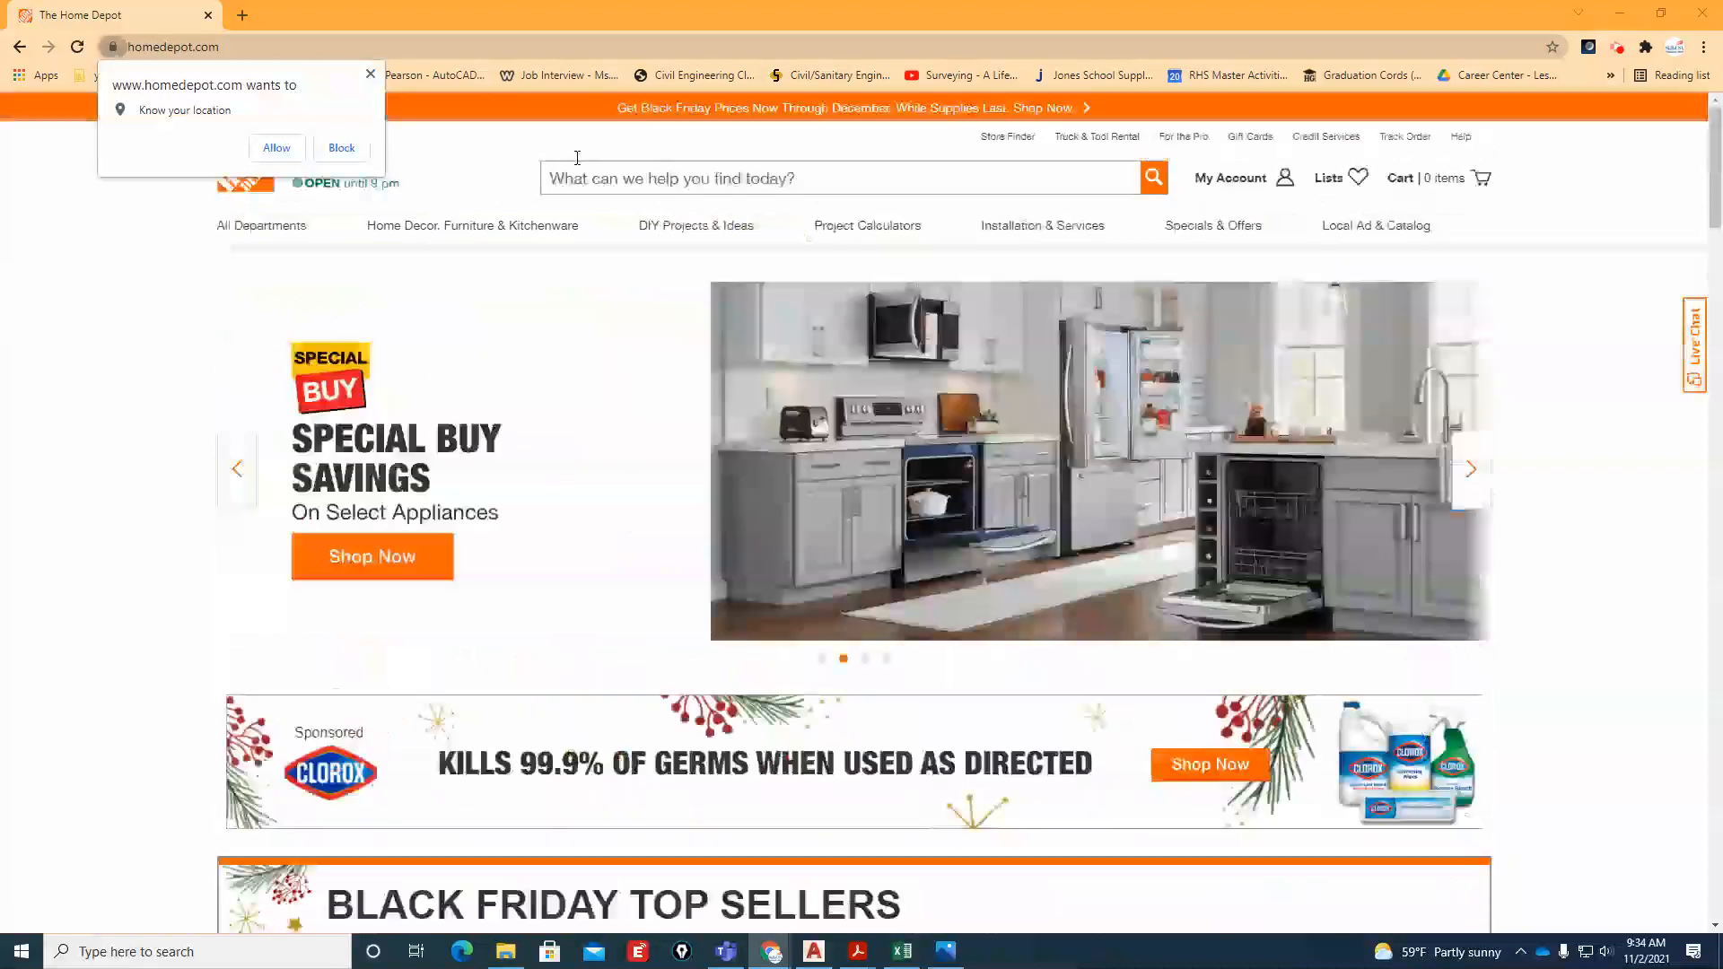
pyautogui.click(665, 178)
pyautogui.write('front')
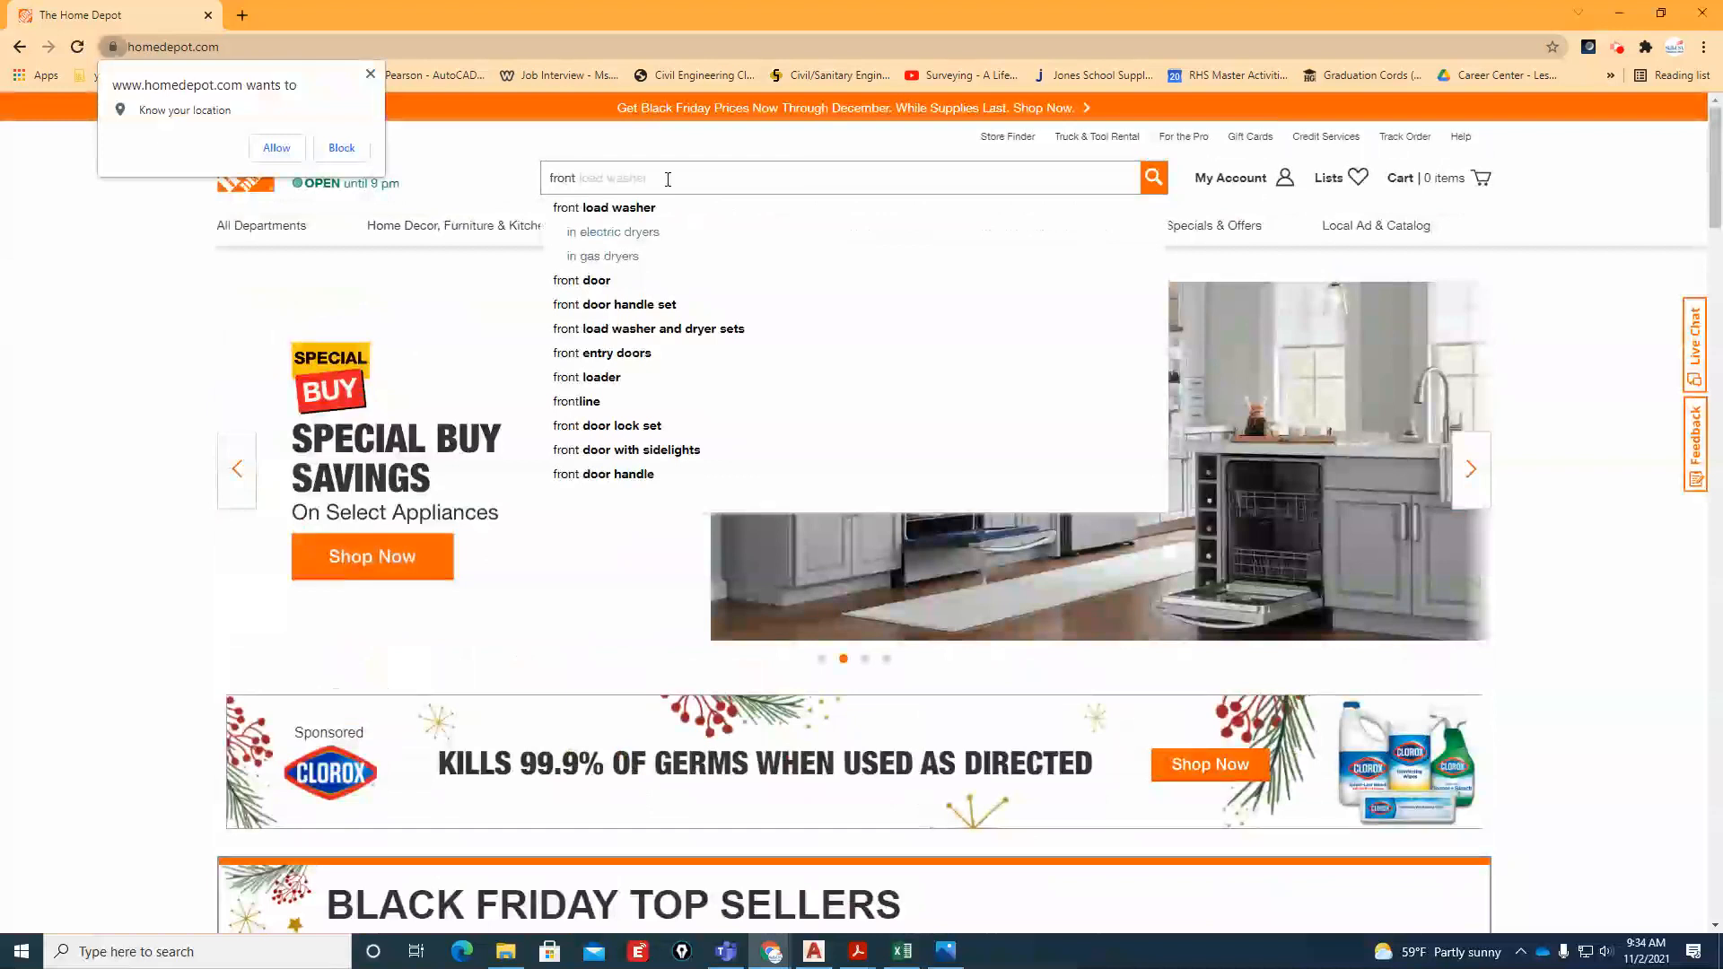
pyautogui.write(' doors')
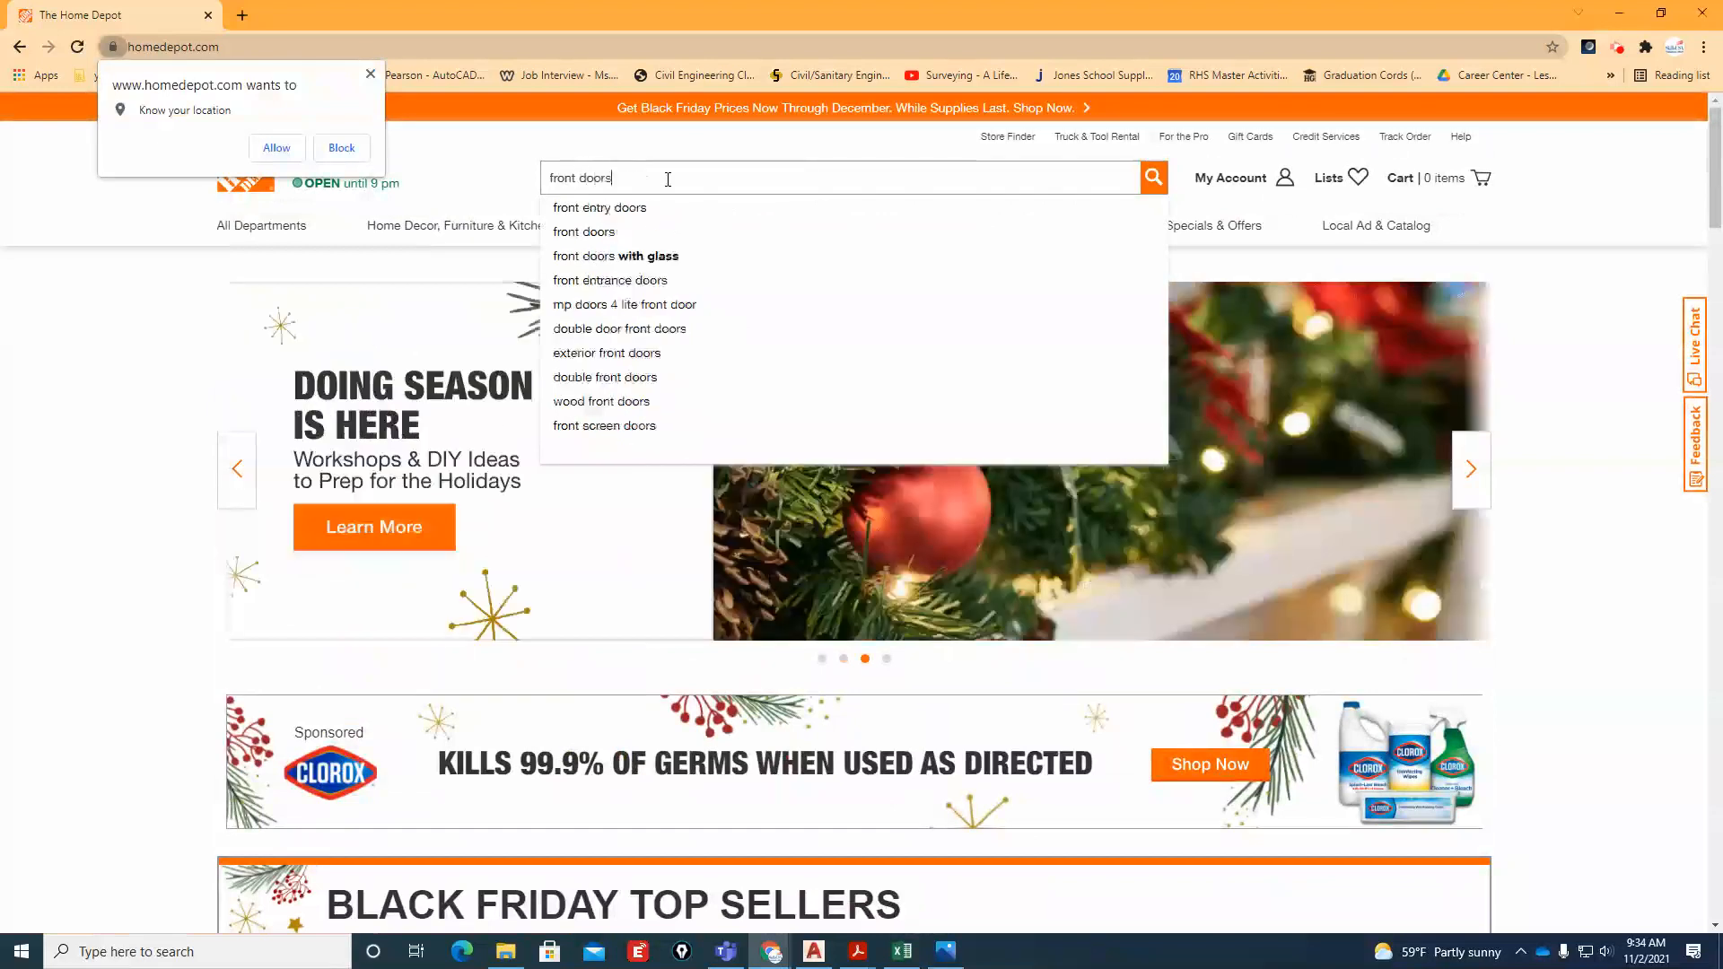
pyautogui.press('Return')
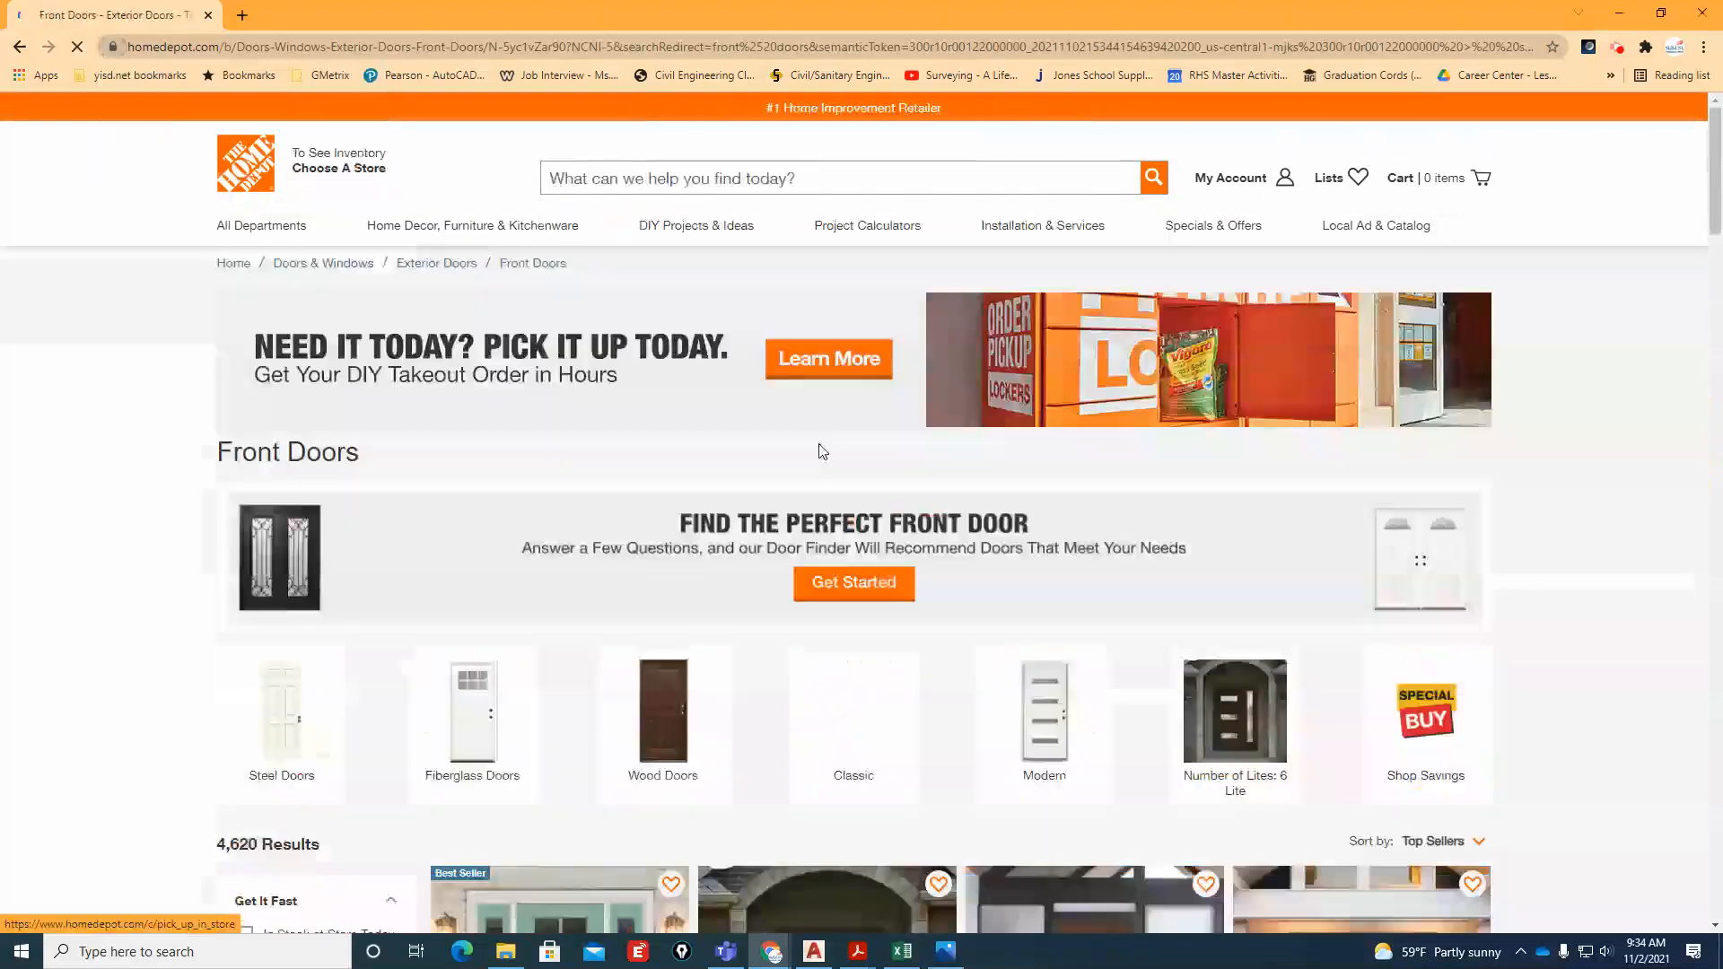
# Examine the styles and starting prices of the first row of front doors in the search results
pyautogui.scroll(-4, 812, 584)
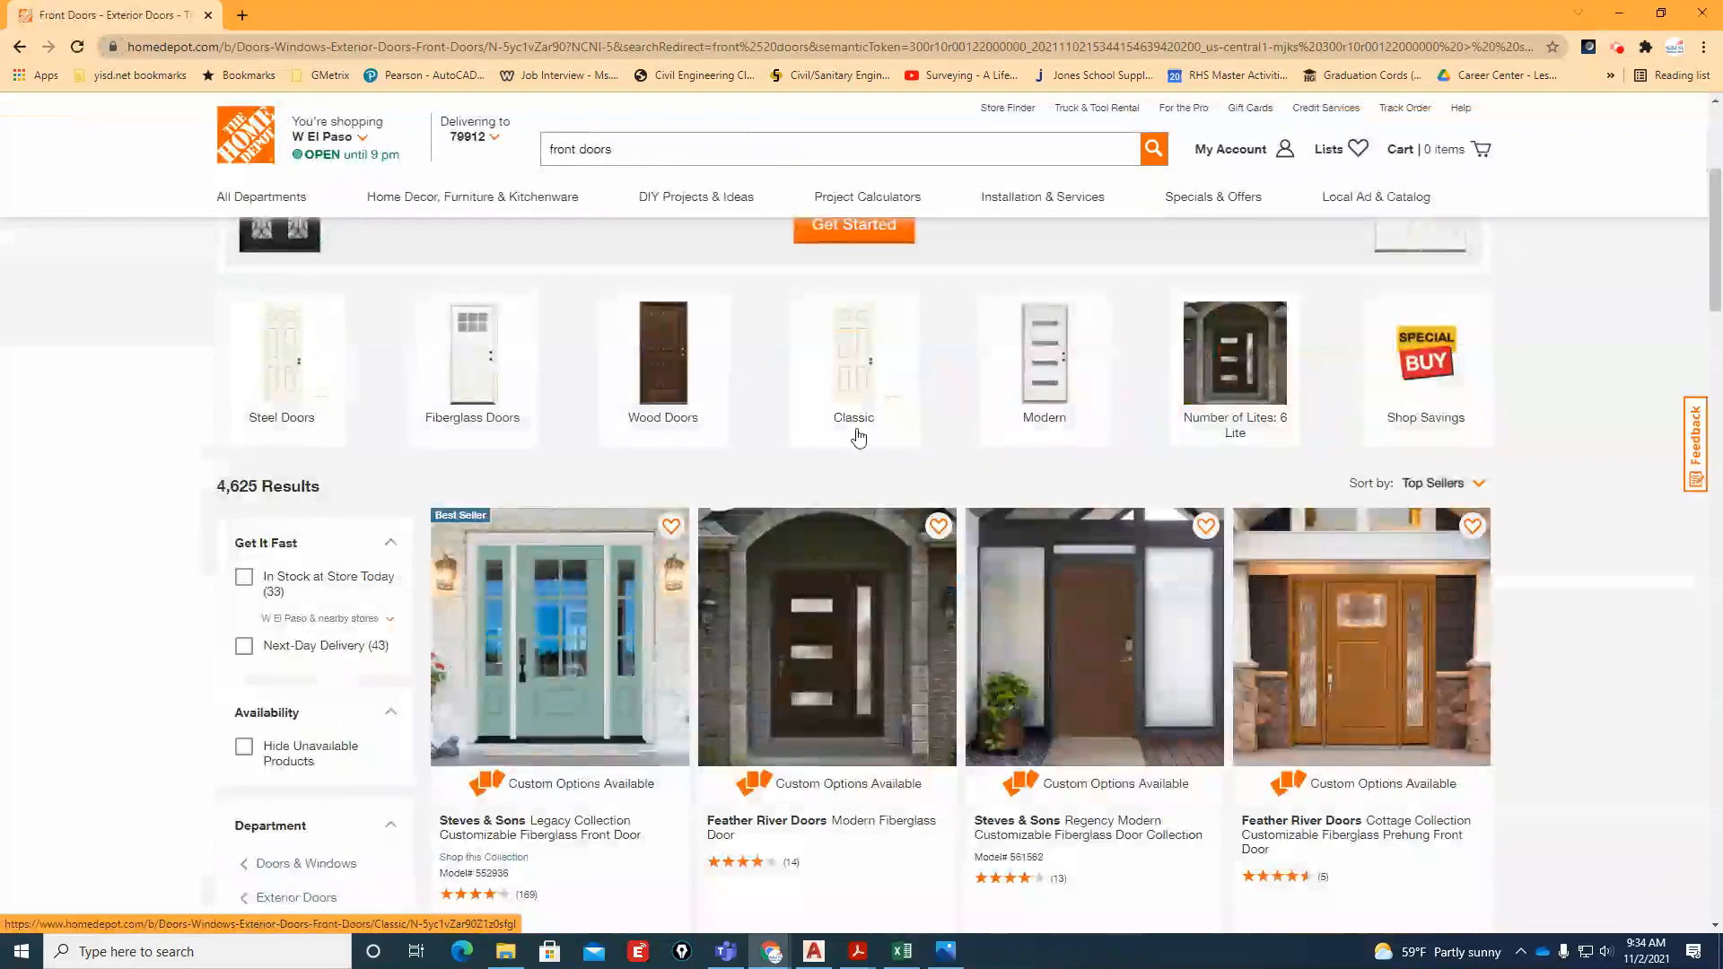
pyautogui.scroll(-3, 892, 562)
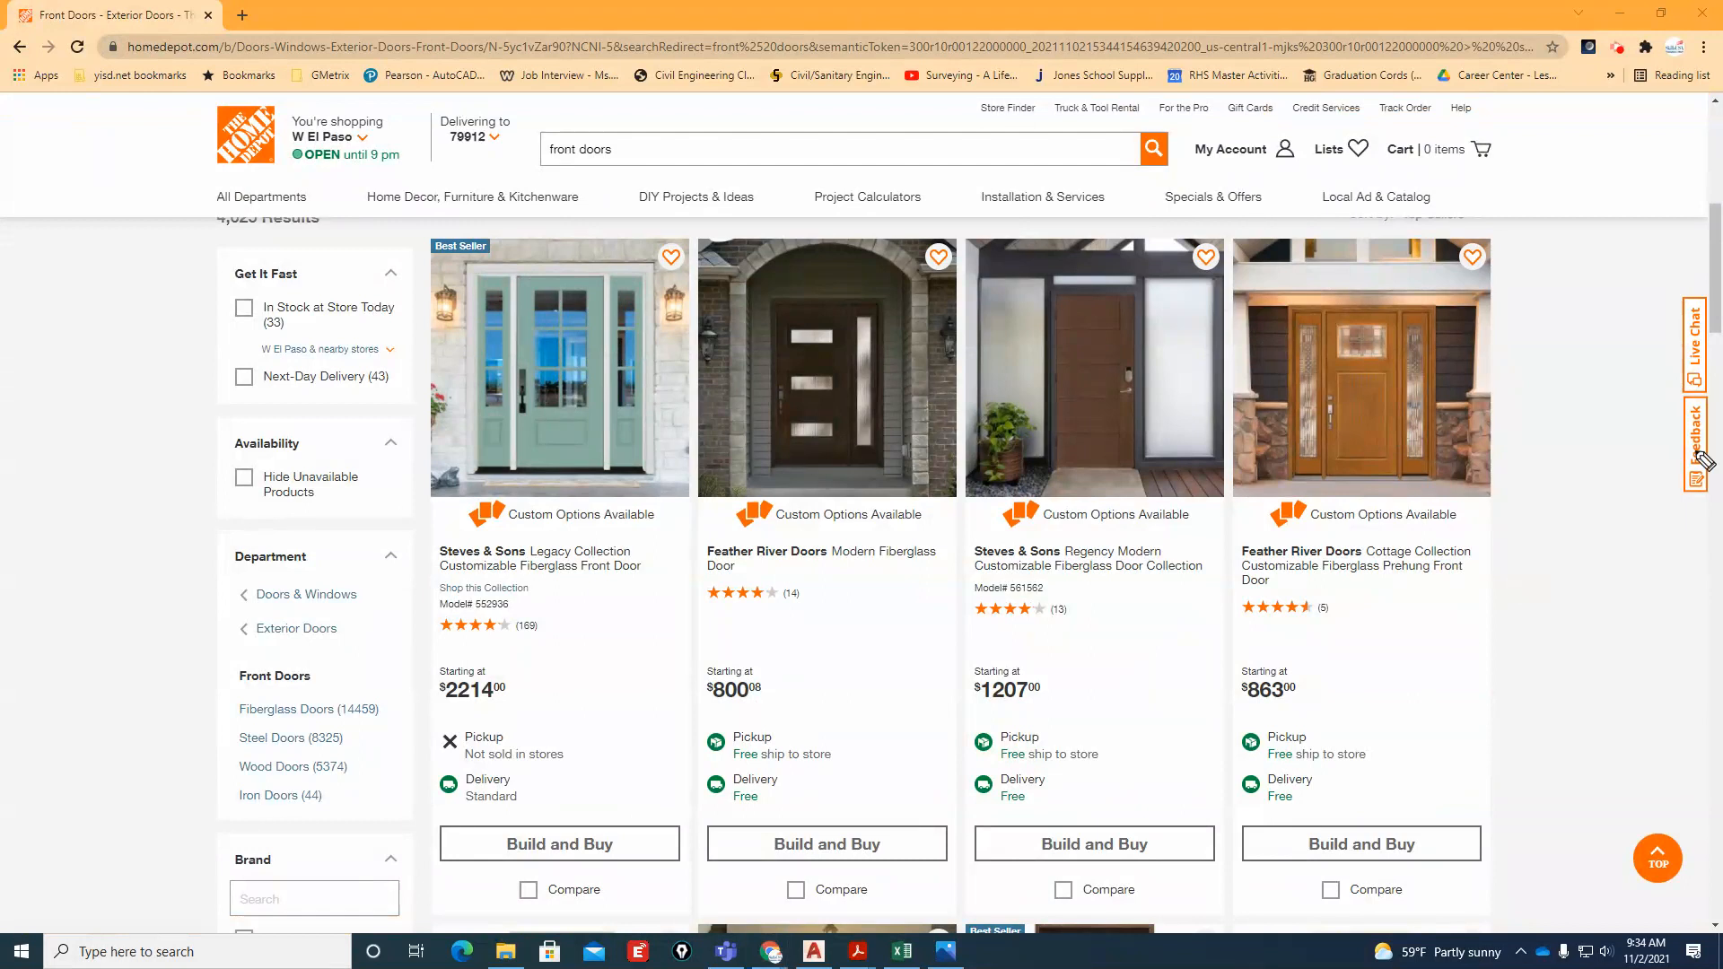
pyautogui.moveTo(552, 674)
pyautogui.mouseDown()
pyautogui.moveTo(494, 662)
pyautogui.moveTo(399, 718)
pyautogui.moveTo(578, 718)
pyautogui.moveTo(491, 639)
pyautogui.moveTo(412, 711)
pyautogui.mouseUp()
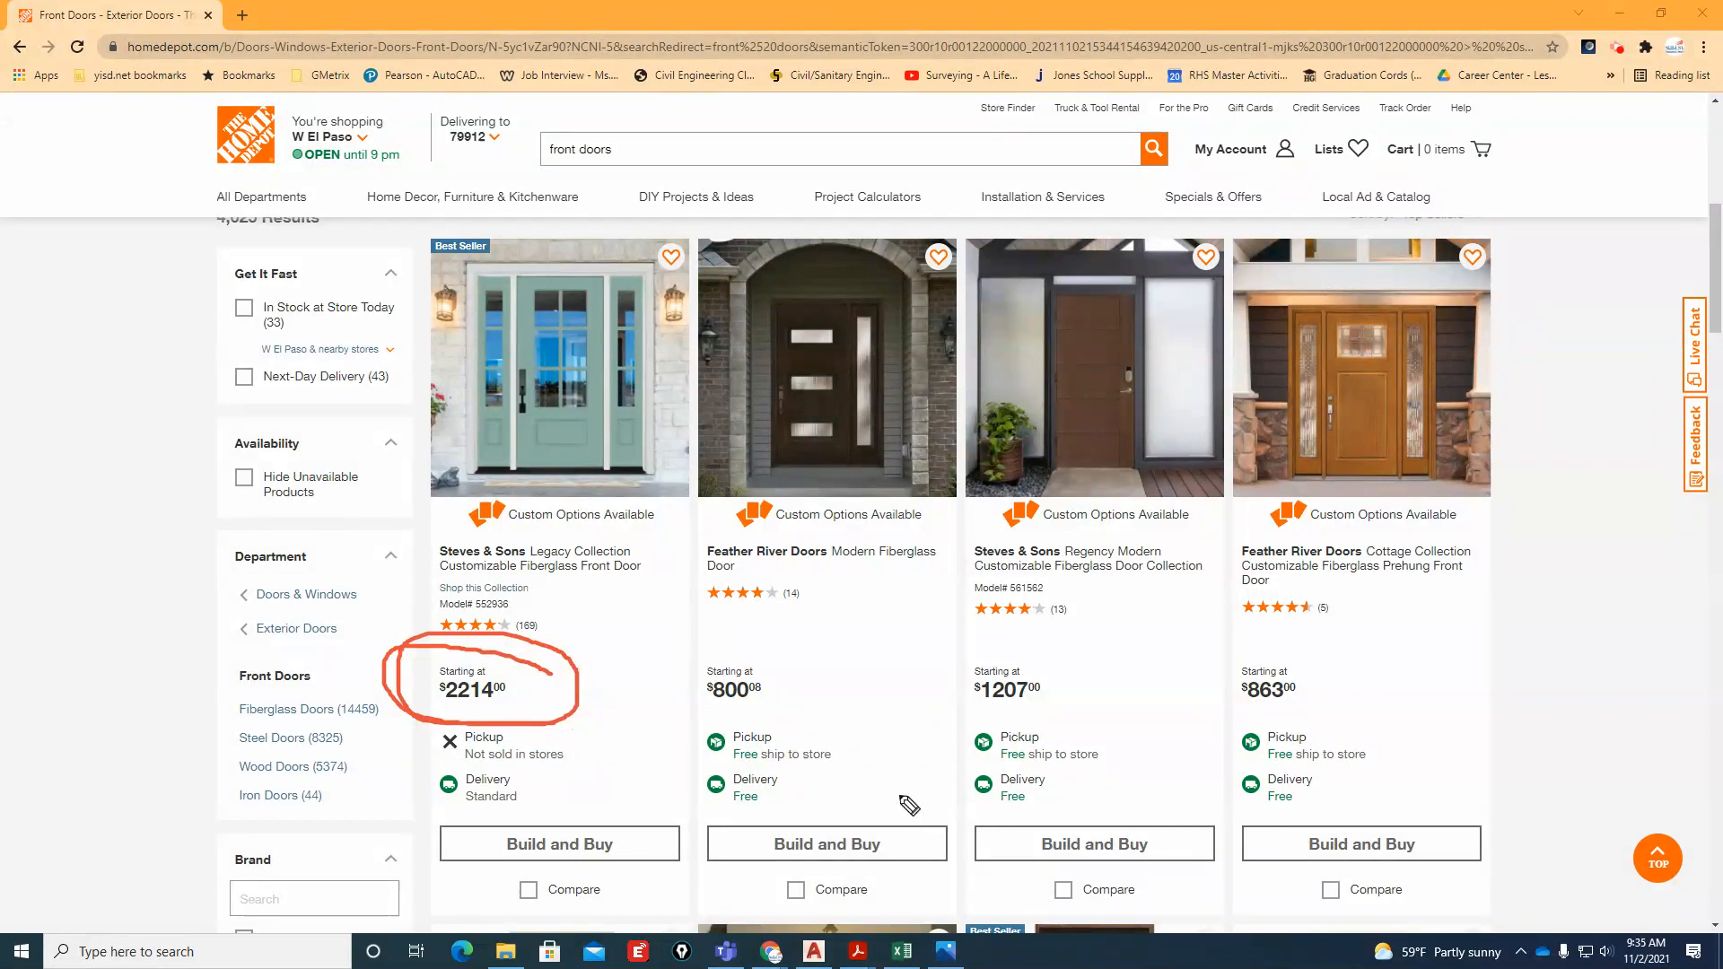
pyautogui.moveTo(777, 664)
pyautogui.mouseDown()
pyautogui.moveTo(697, 642)
pyautogui.moveTo(777, 715)
pyautogui.moveTo(720, 657)
pyautogui.mouseUp()
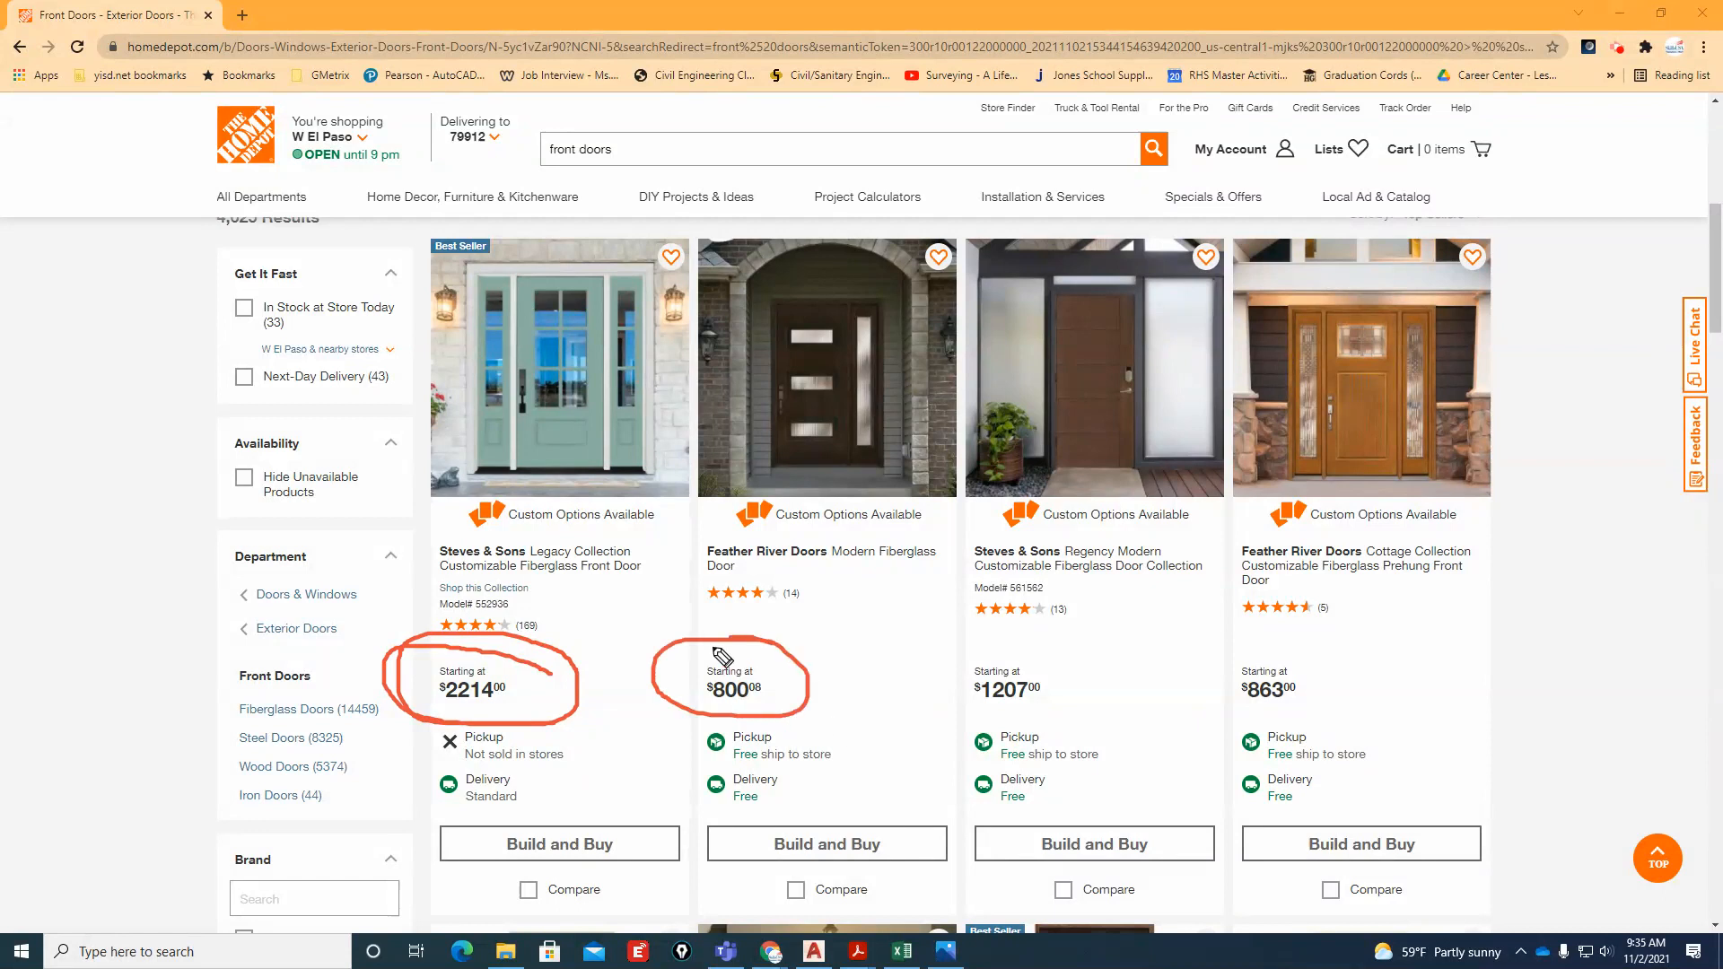
pyautogui.moveTo(1041, 651)
pyautogui.mouseDown()
pyautogui.moveTo(954, 669)
pyautogui.moveTo(1088, 696)
pyautogui.moveTo(1051, 645)
pyautogui.mouseUp()
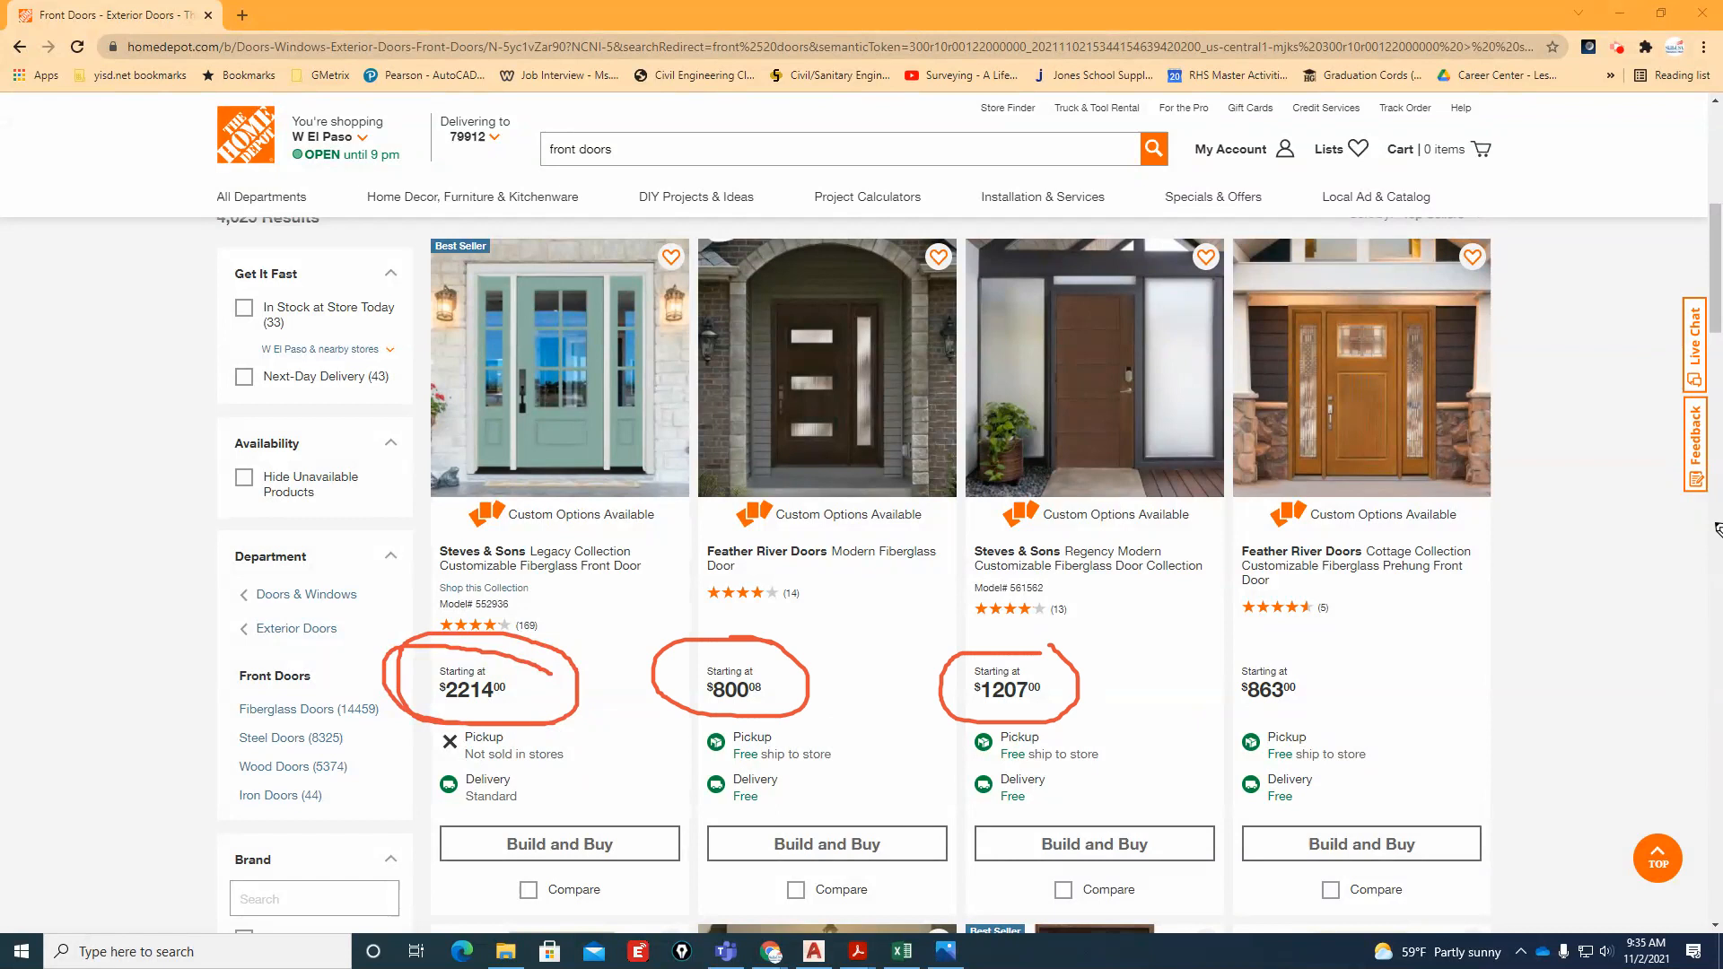
pyautogui.press('Escape')
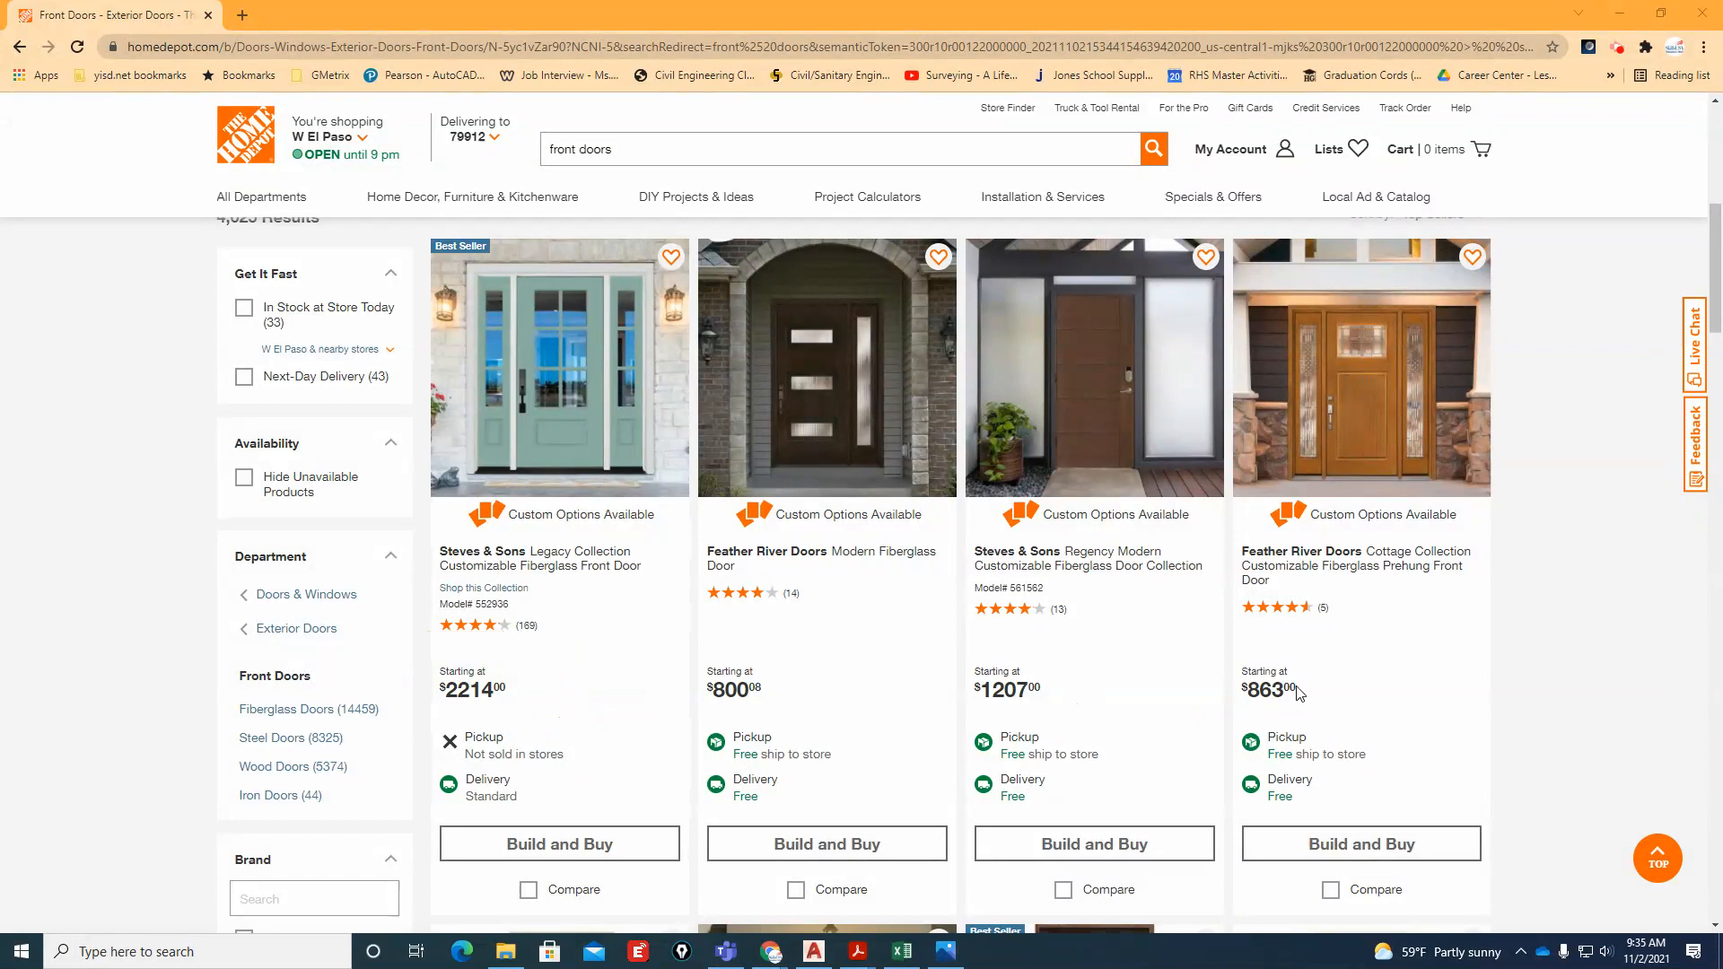
# Open the Krosswood Doors Craftsman Douglas Fir exterior wood door listing, dismiss the delivery ZIP code prompt and view its photos
pyautogui.scroll(-4, 1121, 712)
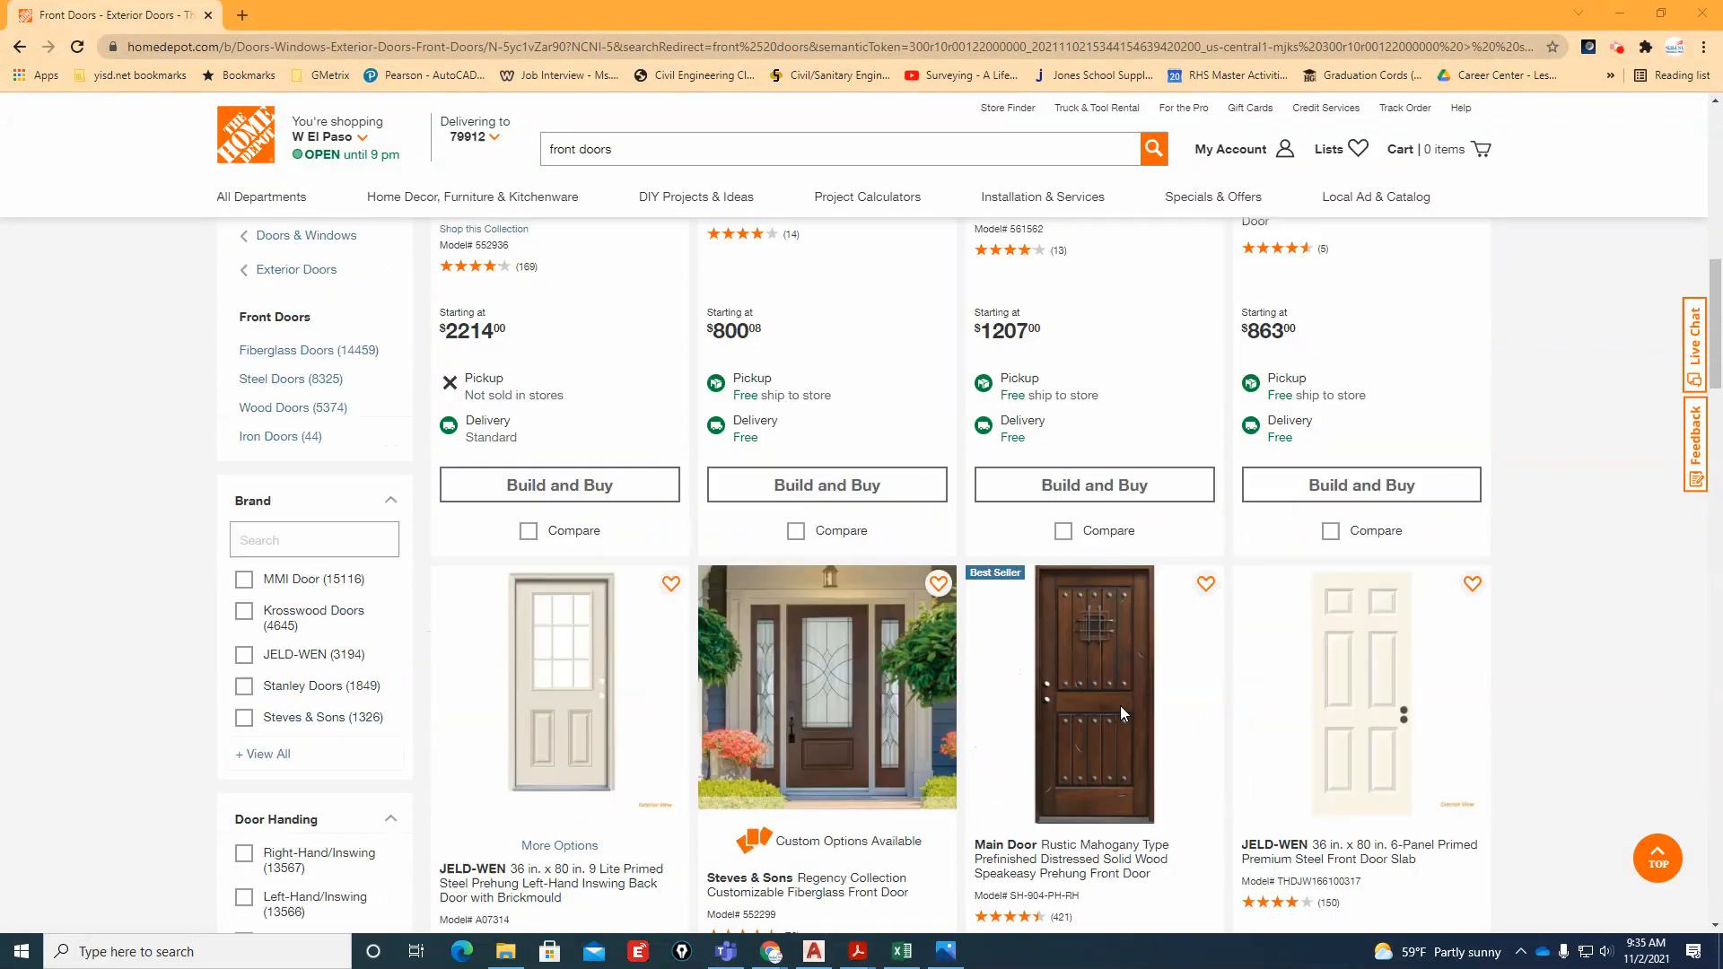
pyautogui.scroll(-3, 1121, 713)
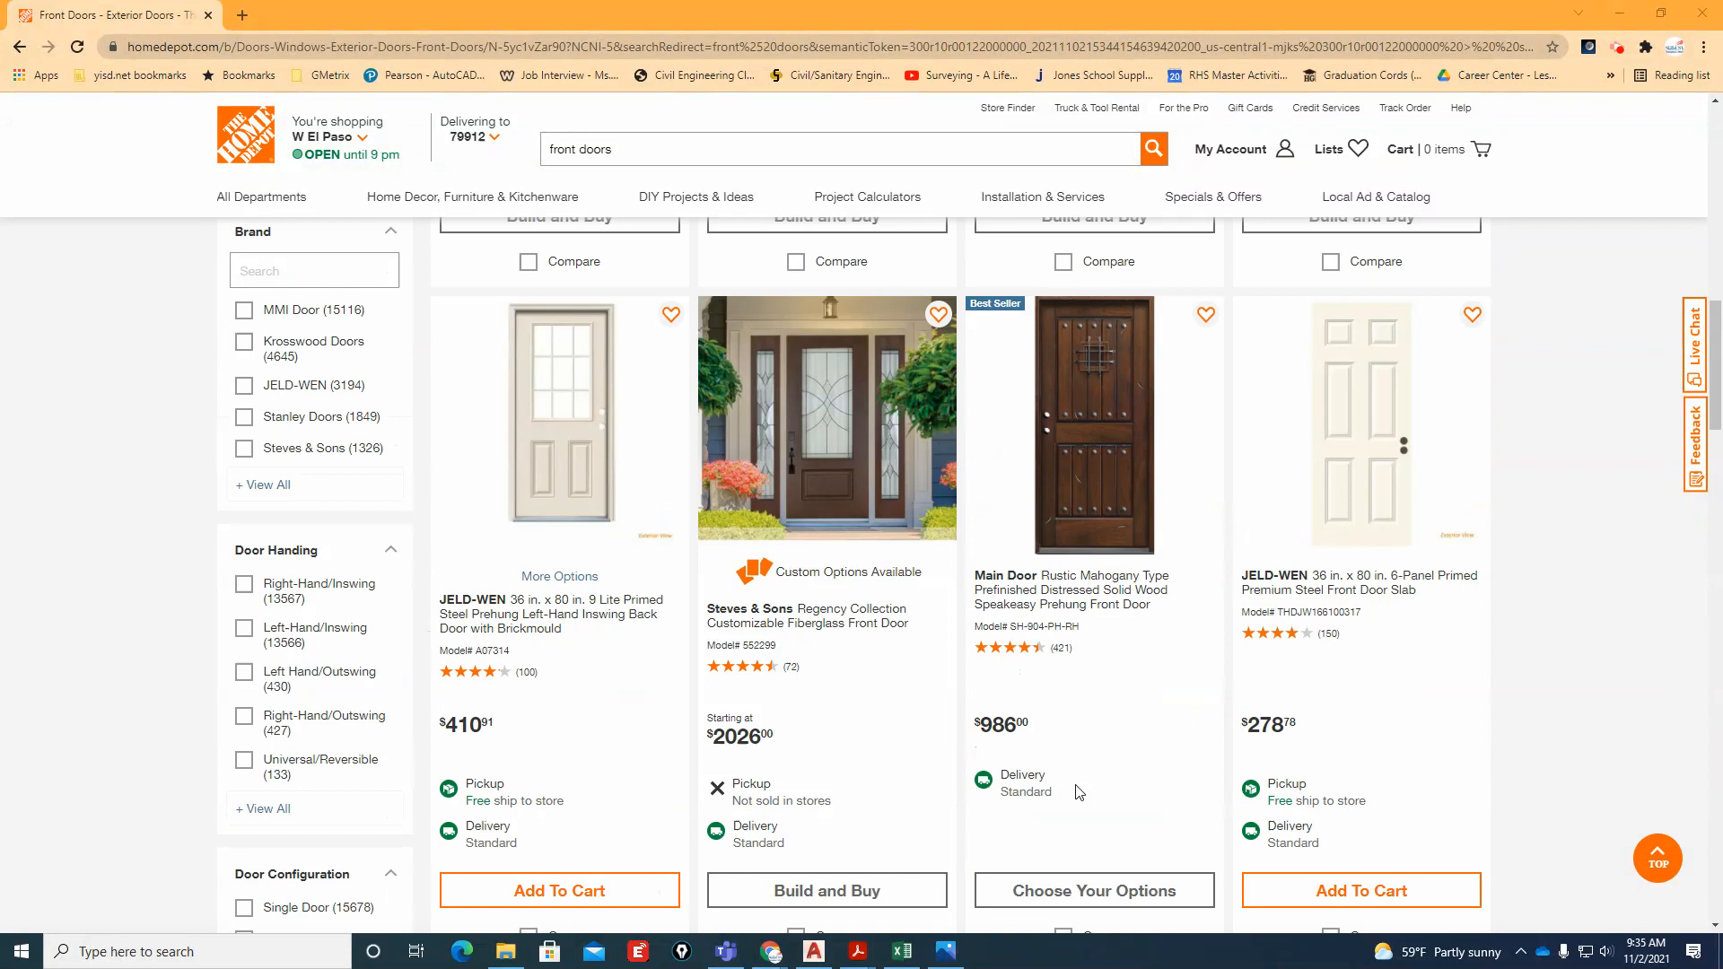
pyautogui.scroll(-3, 786, 754)
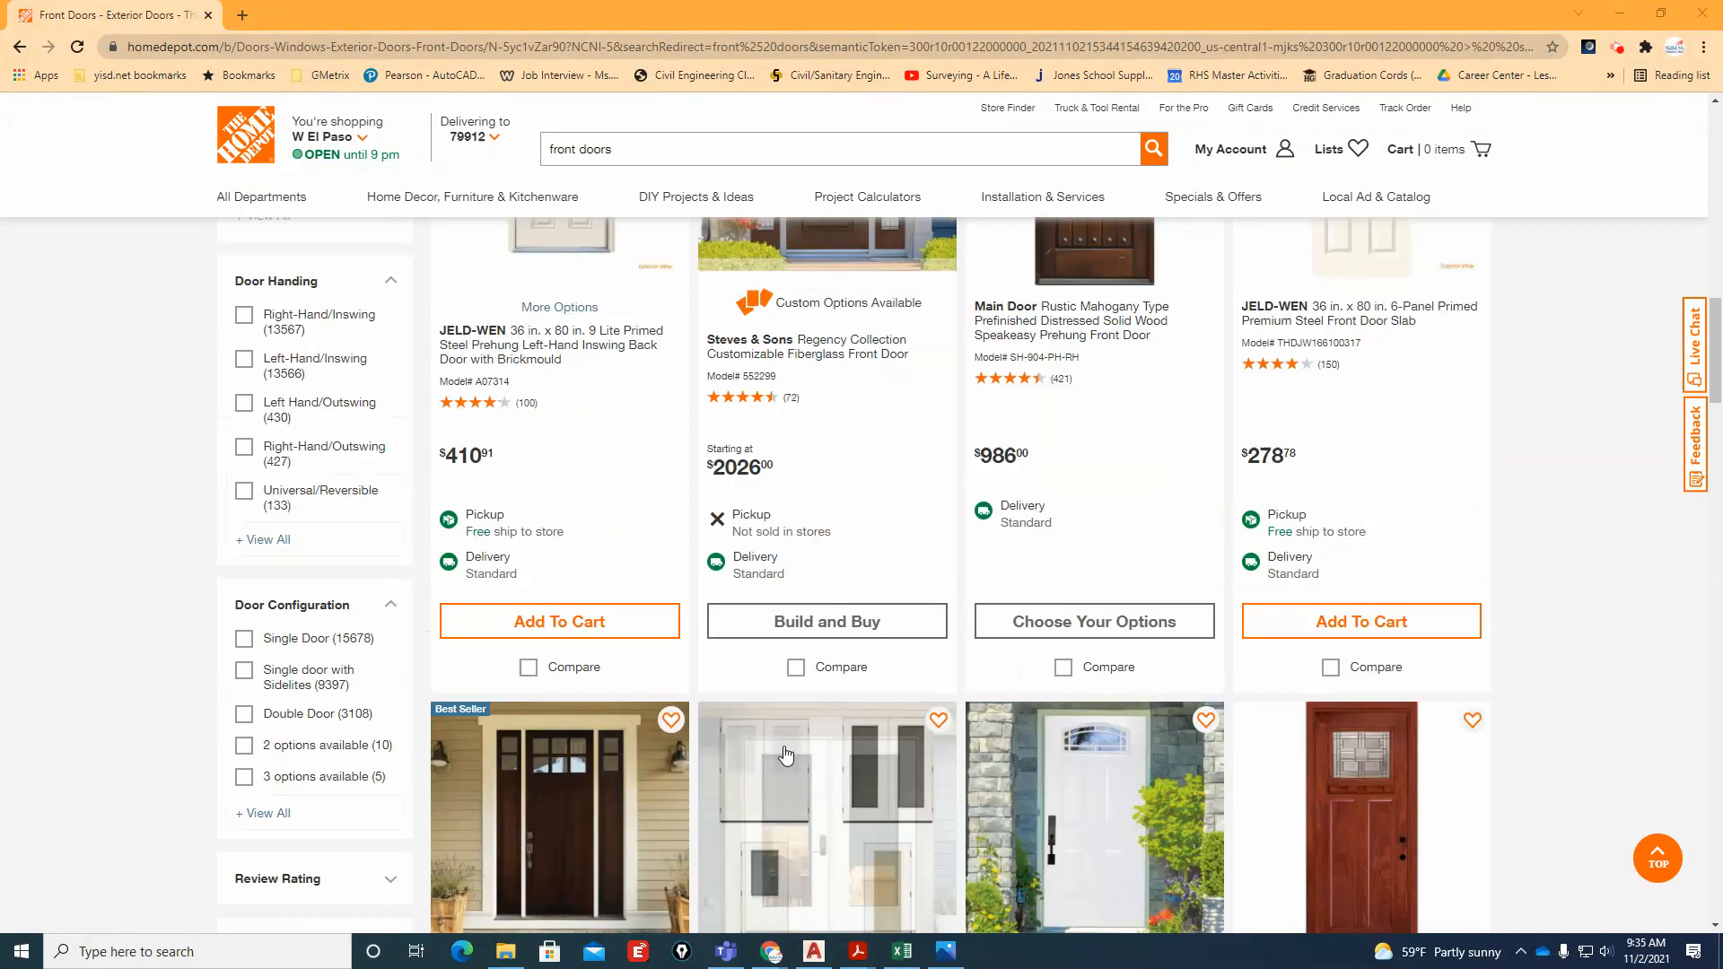
pyautogui.scroll(-4, 786, 754)
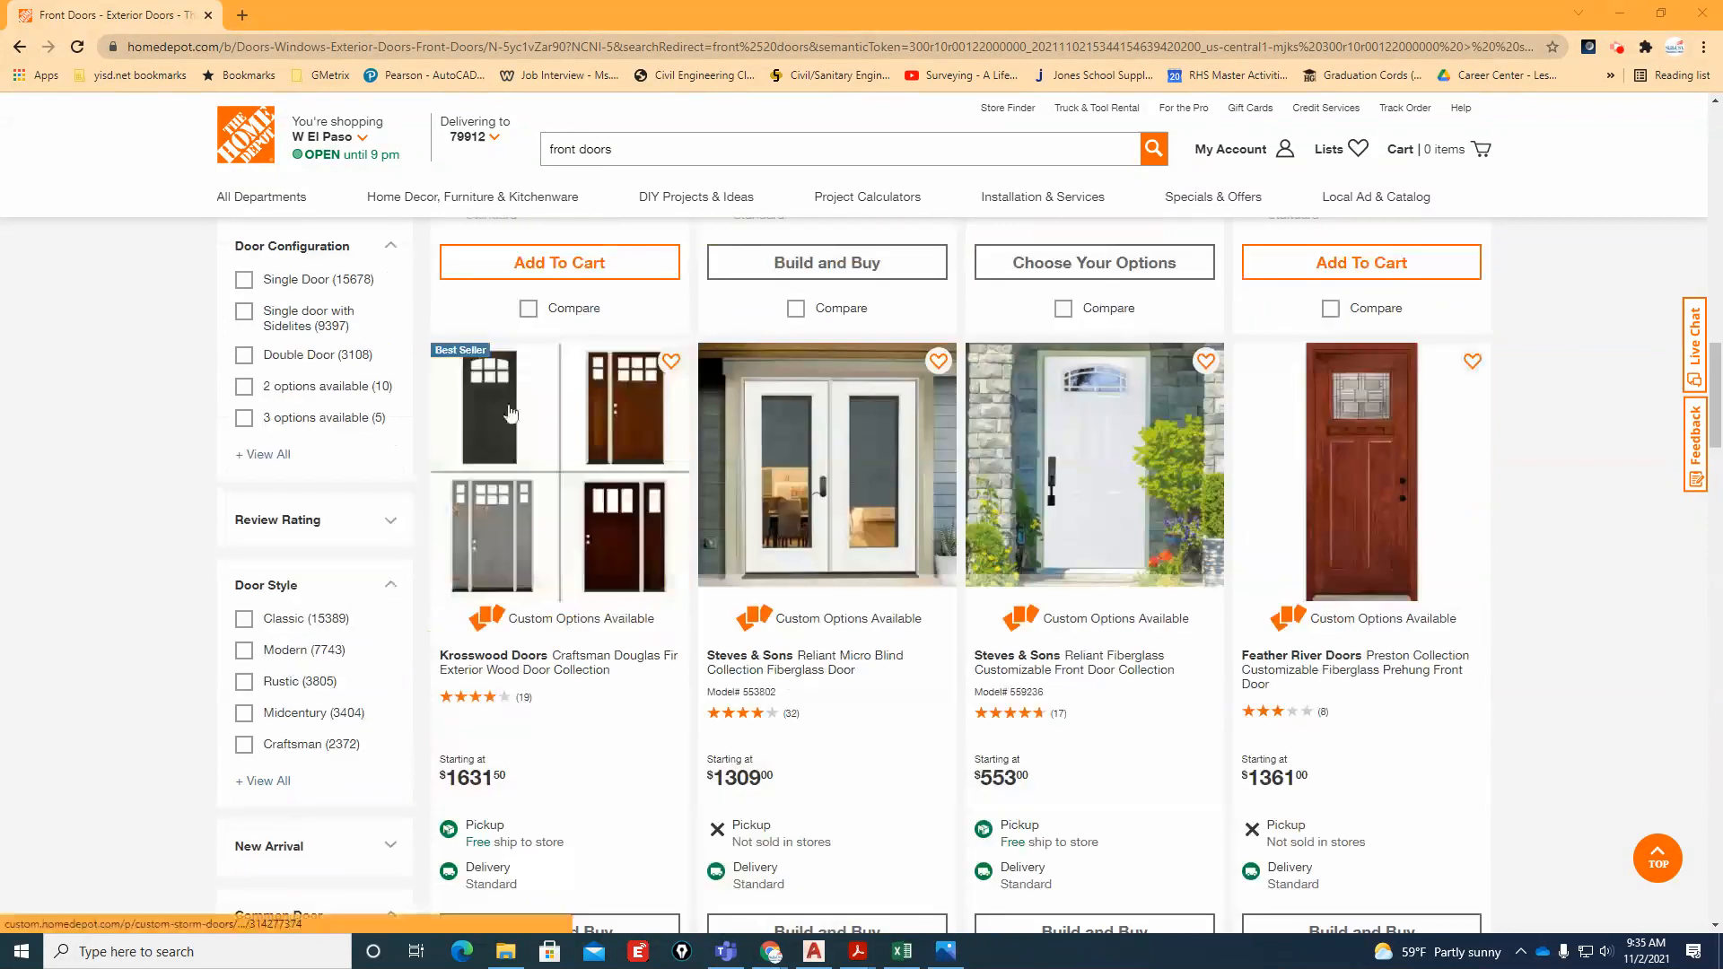
pyautogui.click(635, 580)
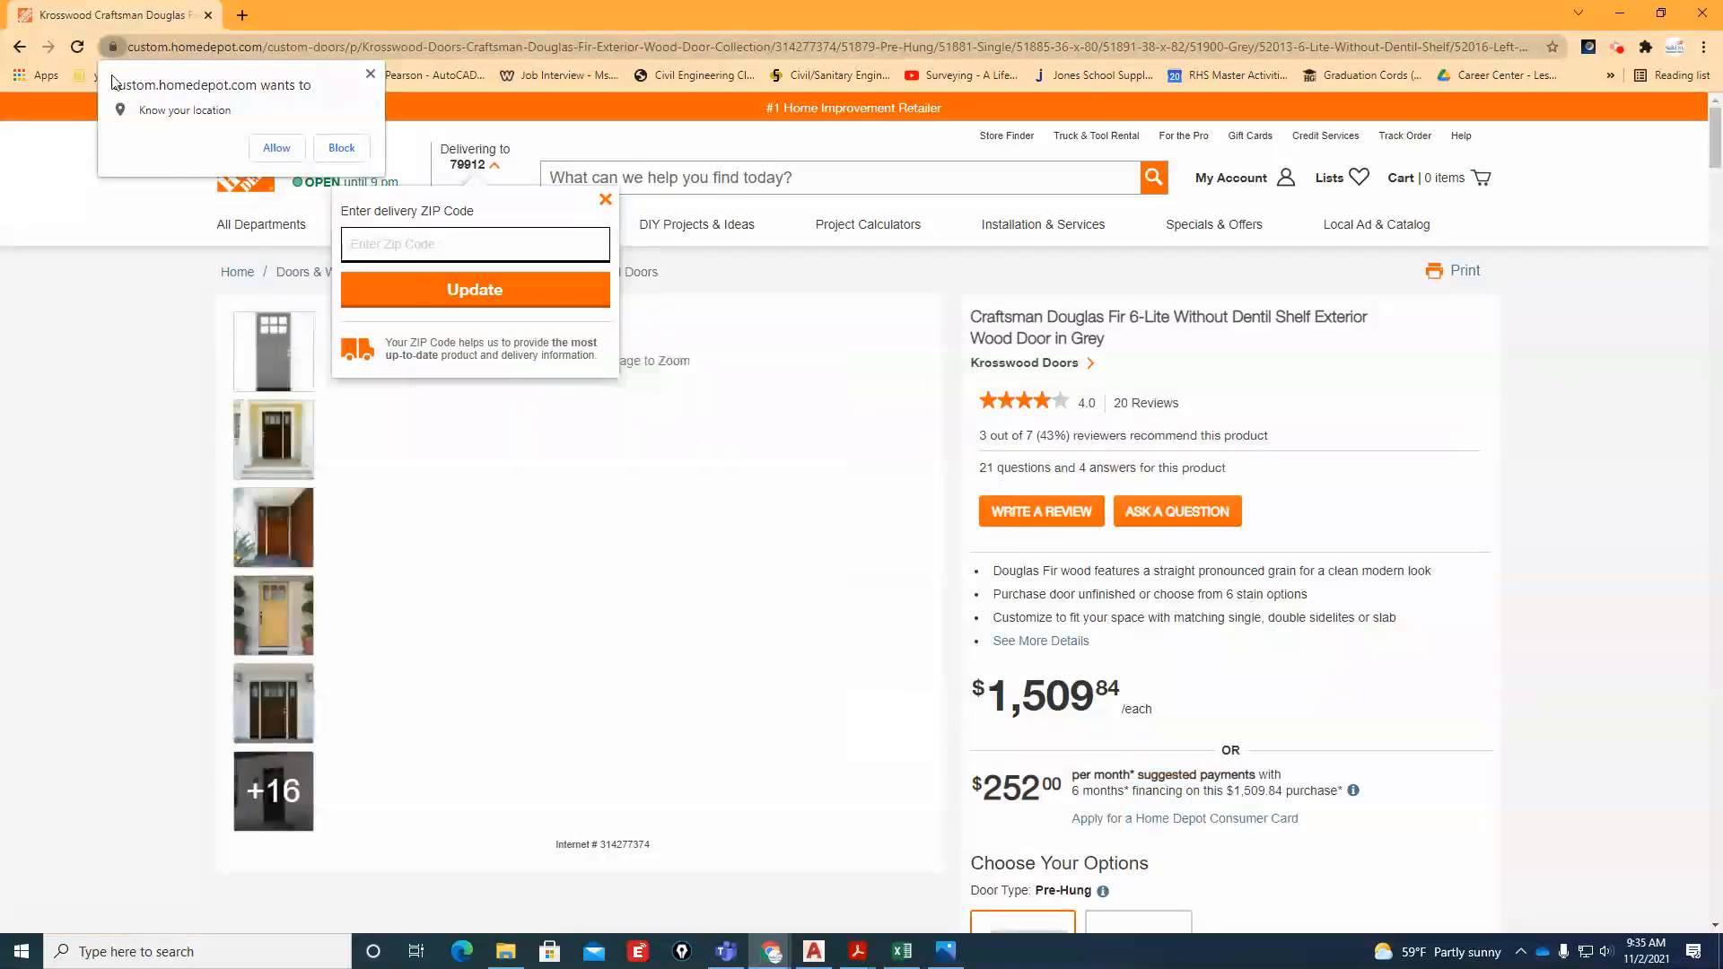
pyautogui.click(605, 200)
pyautogui.click(283, 469)
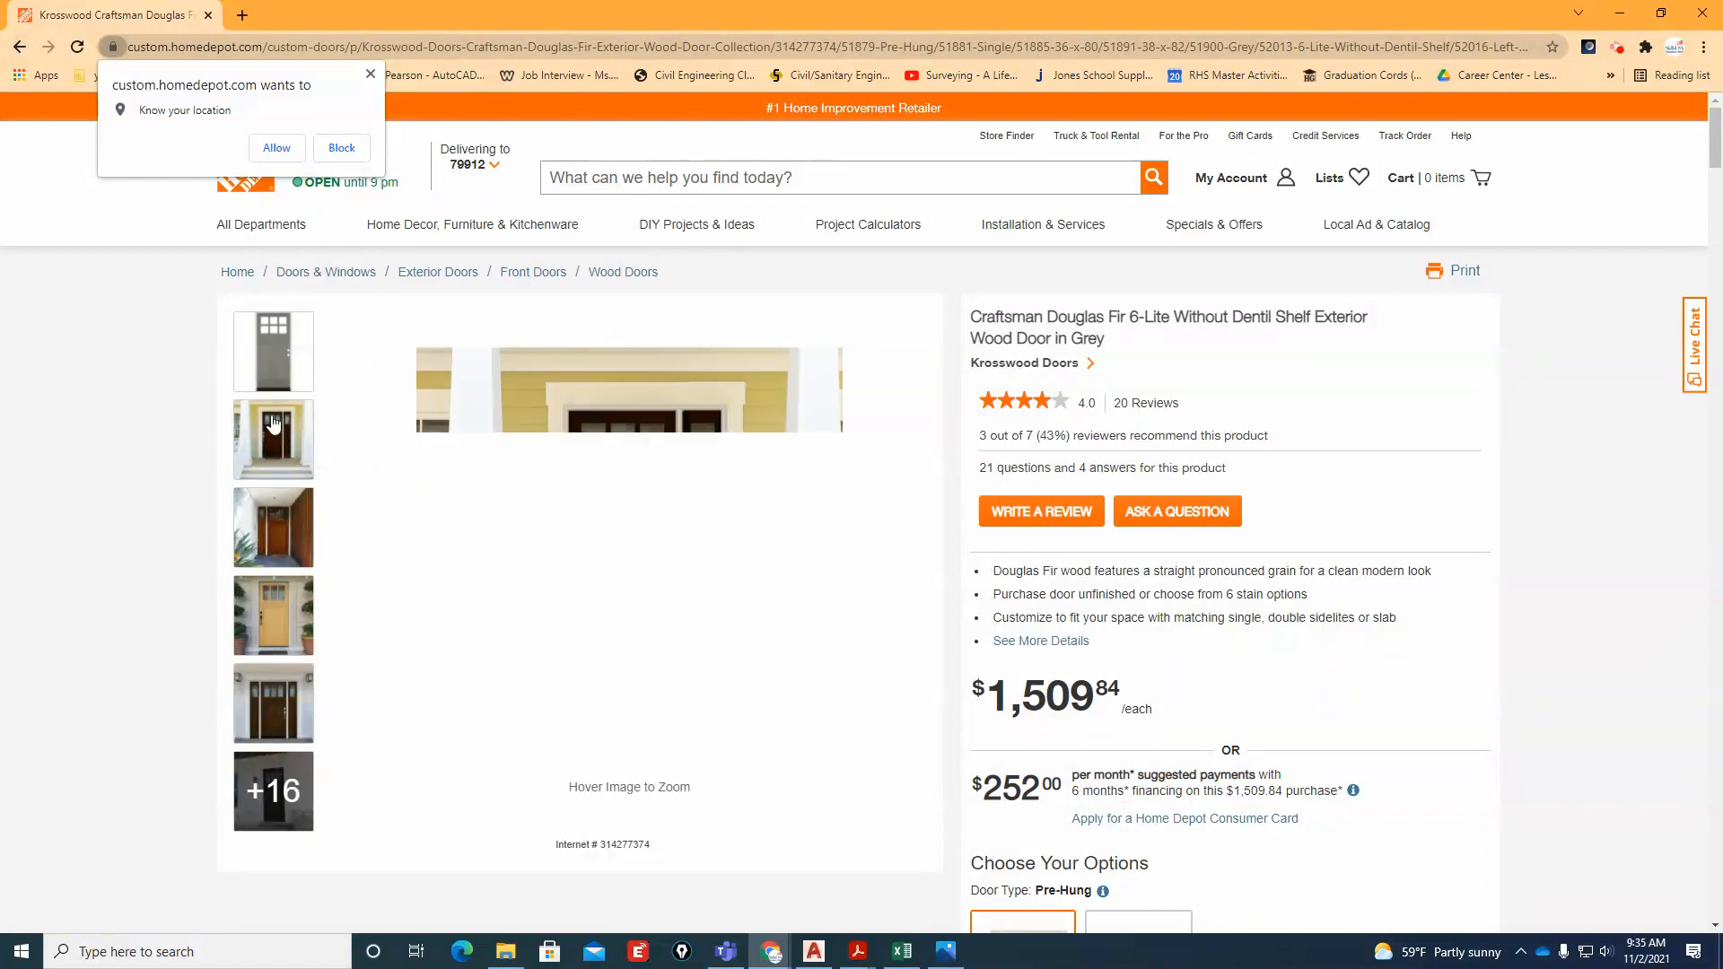
pyautogui.click(276, 615)
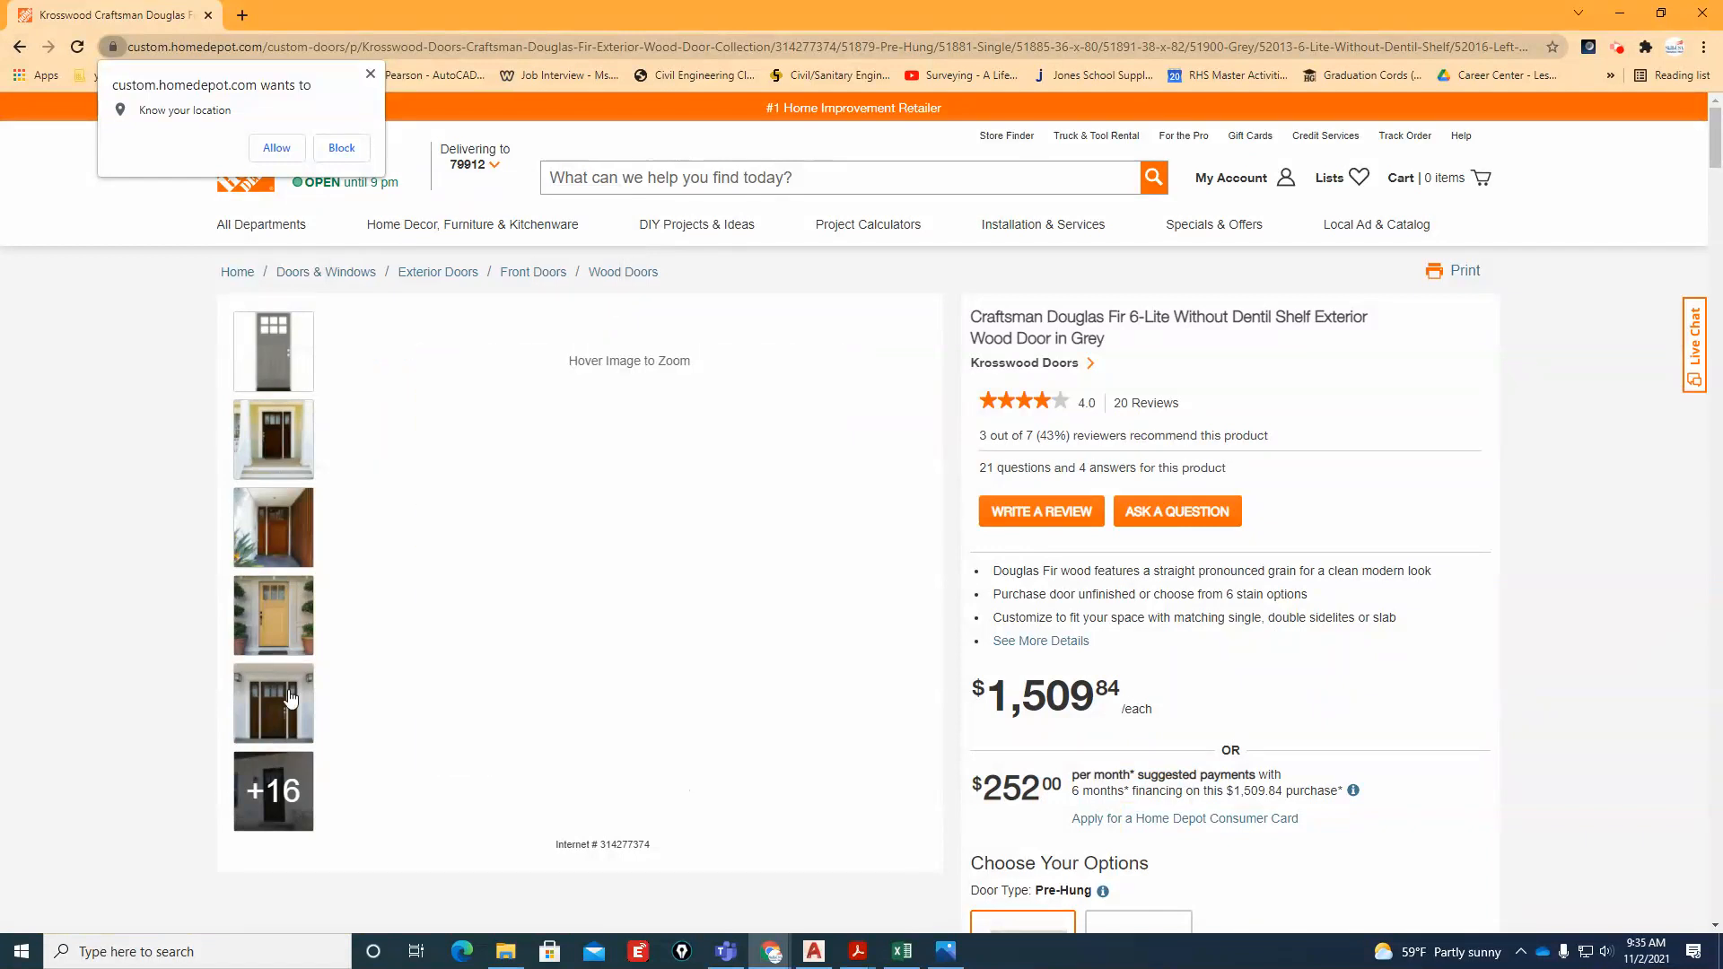
# Return to the front door search results and examine the door styles and starting prices further down the list
pyautogui.click(21, 47)
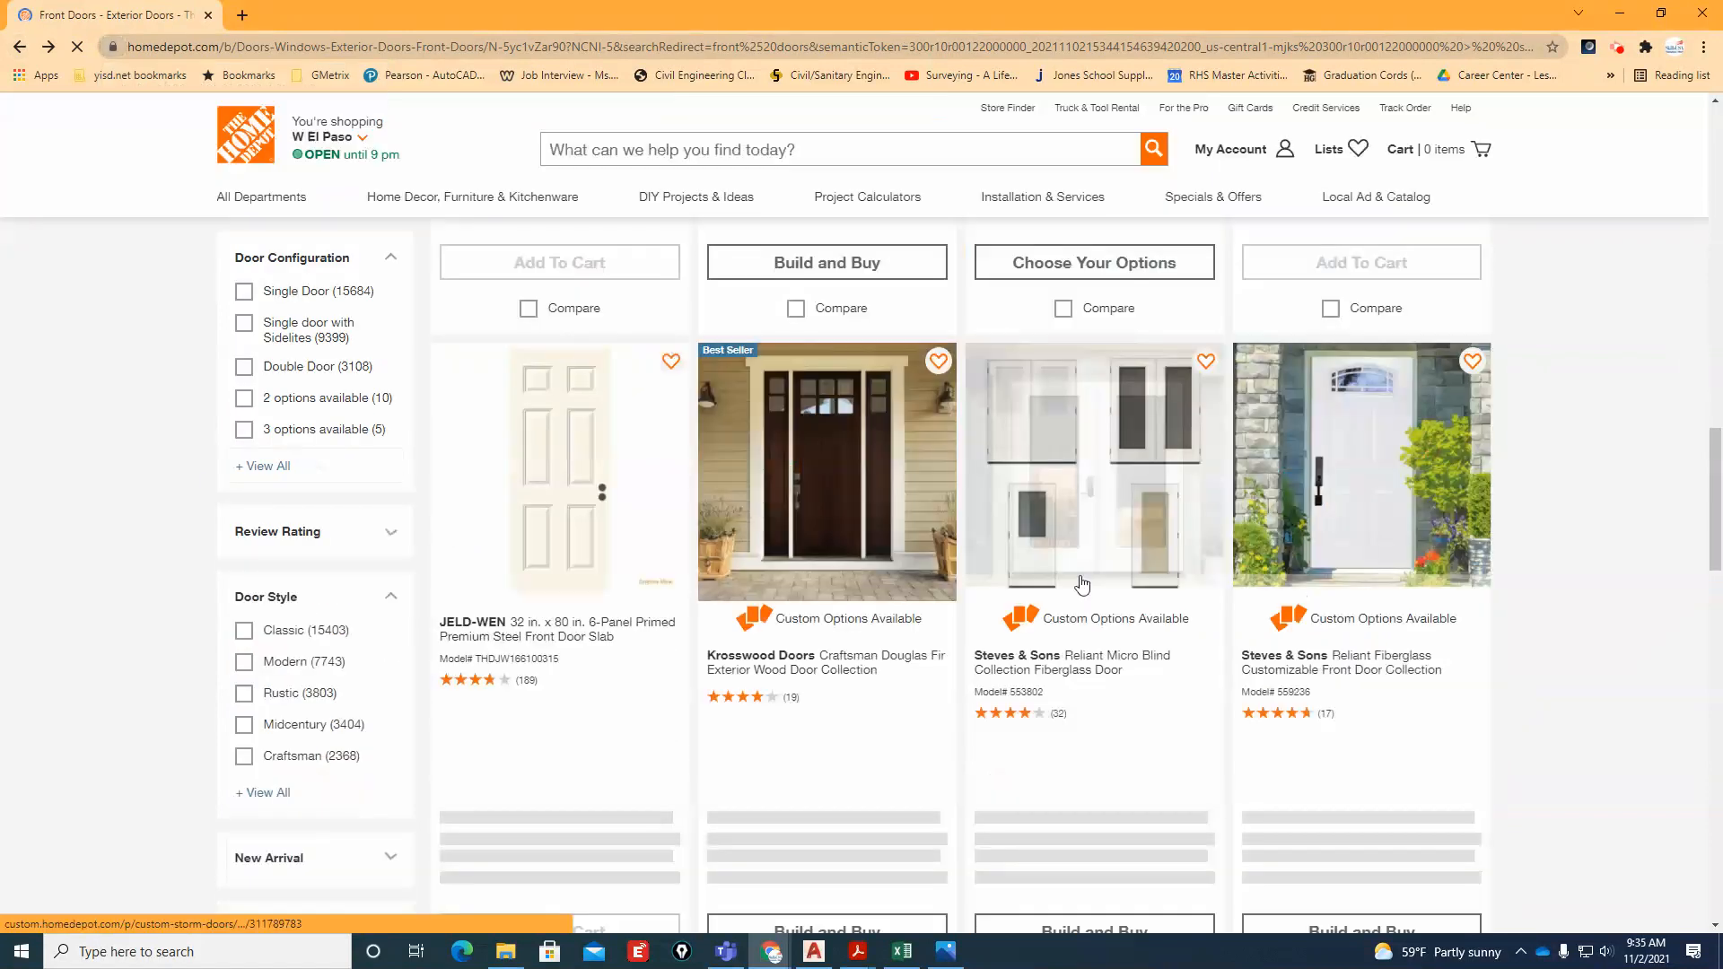
pyautogui.scroll(-2, 1084, 628)
pyautogui.scroll(-7, 1084, 664)
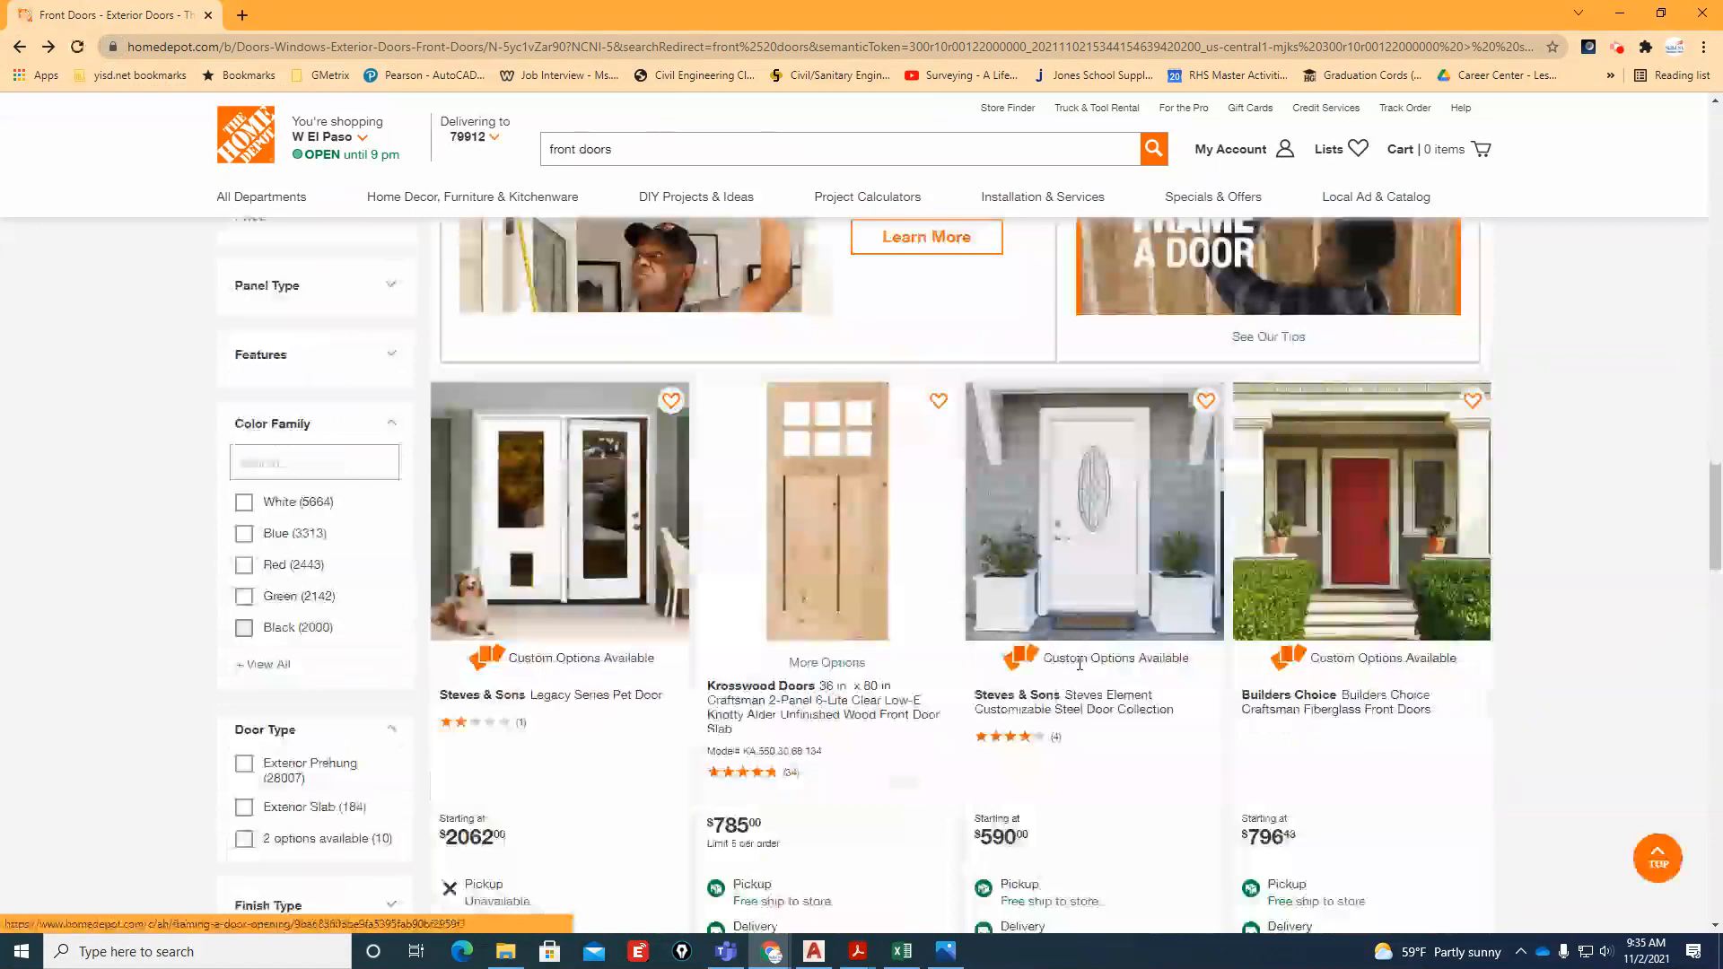
pyautogui.scroll(-1, 1079, 664)
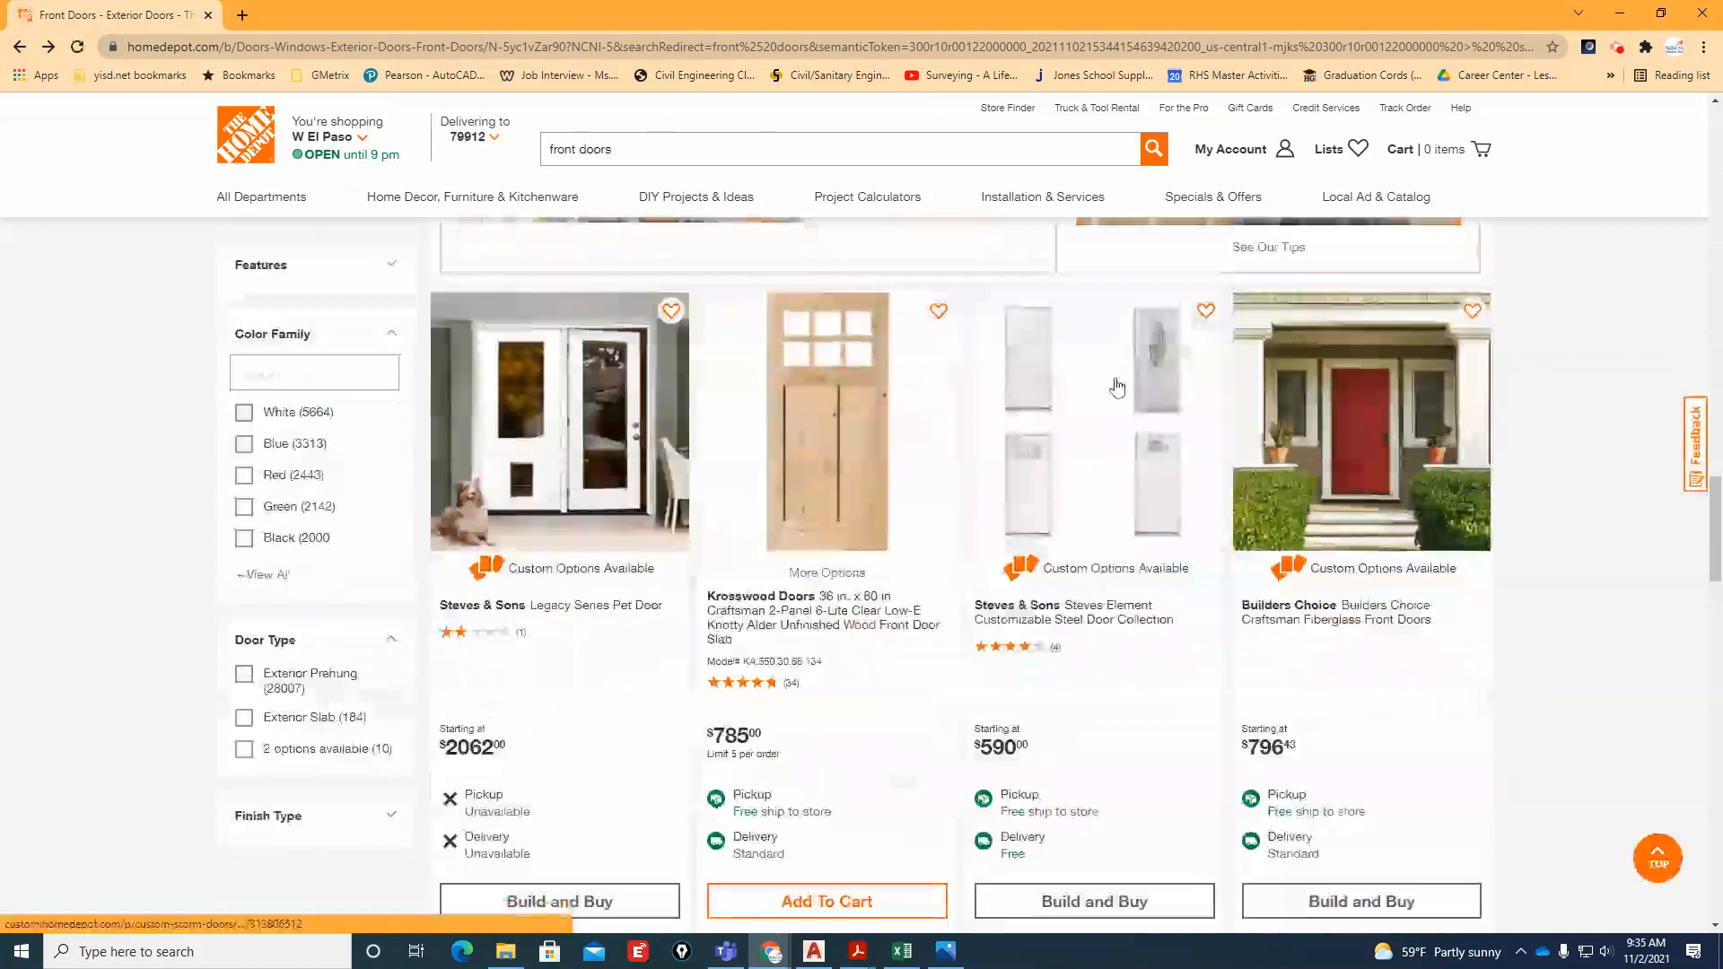
pyautogui.scroll(-7, 1032, 566)
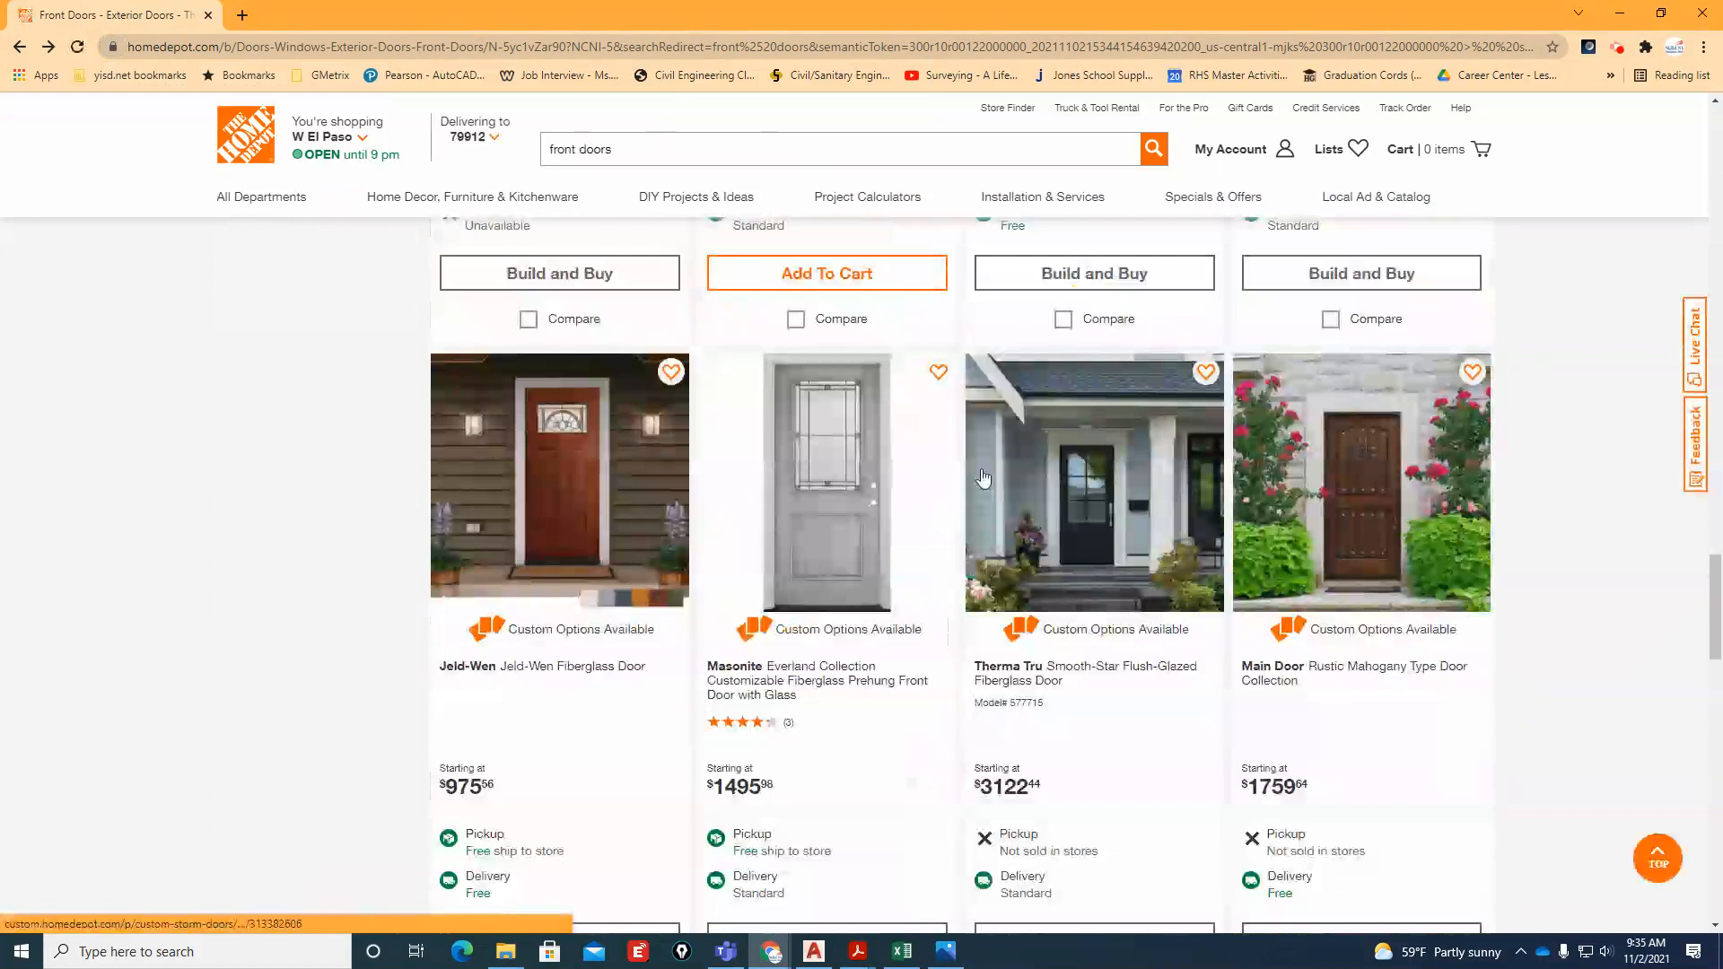
pyautogui.scroll(-5, 1061, 606)
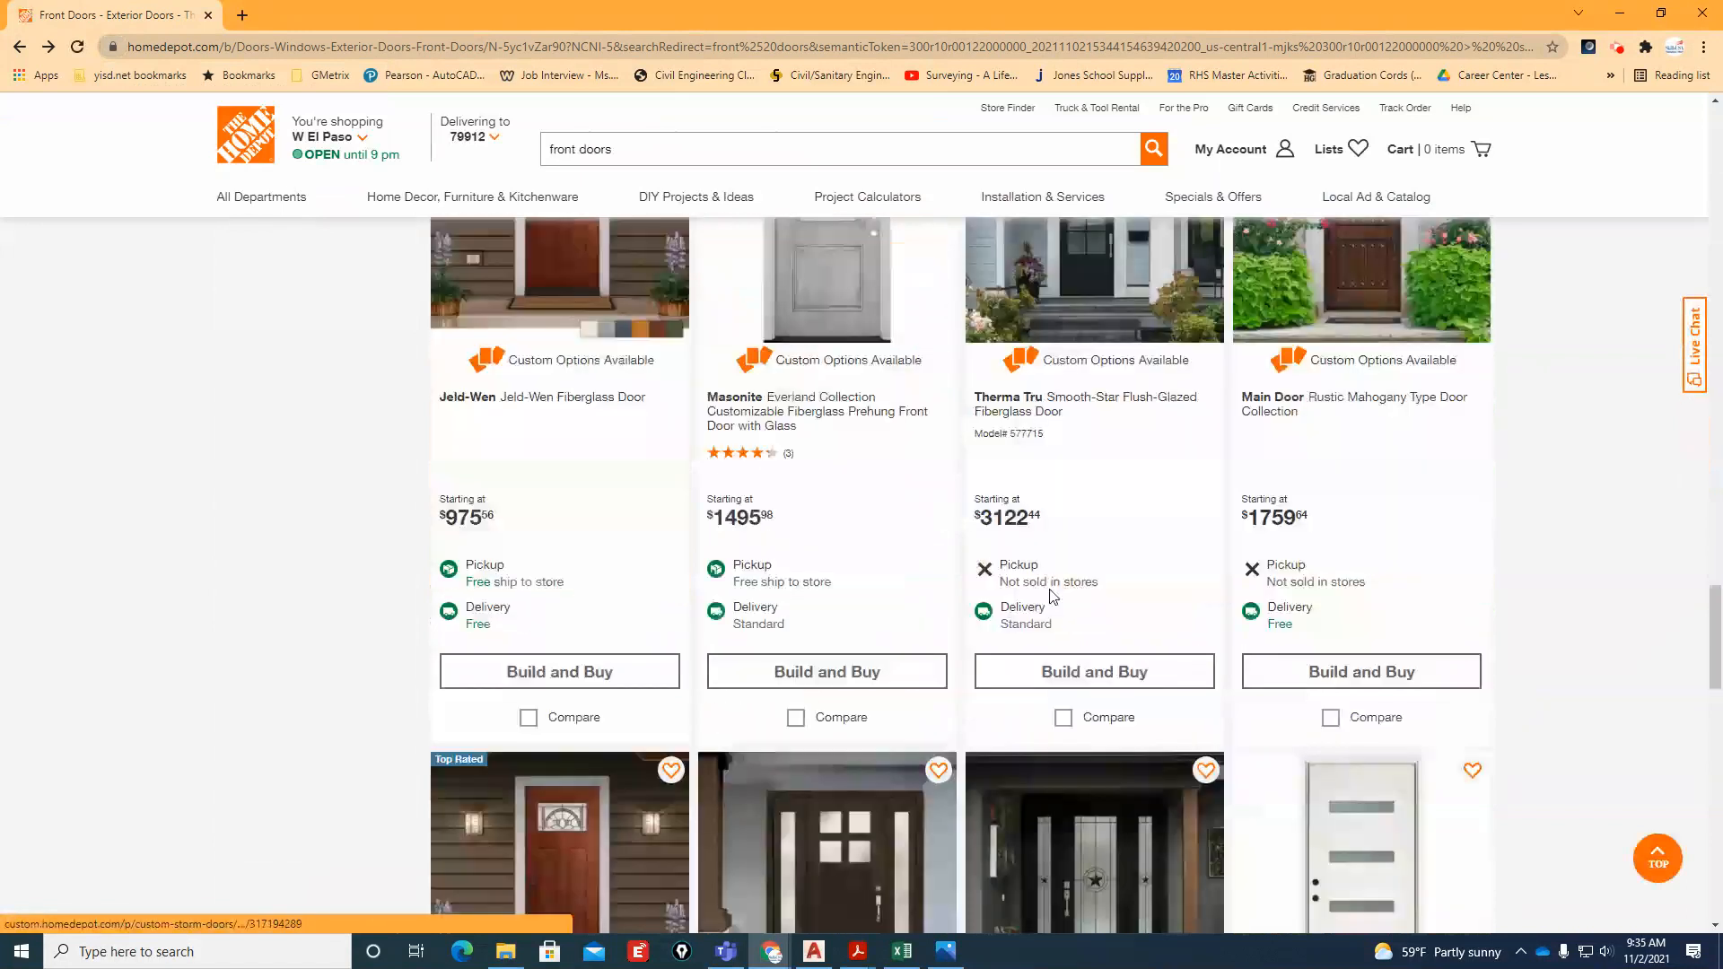
pyautogui.scroll(4, 1061, 613)
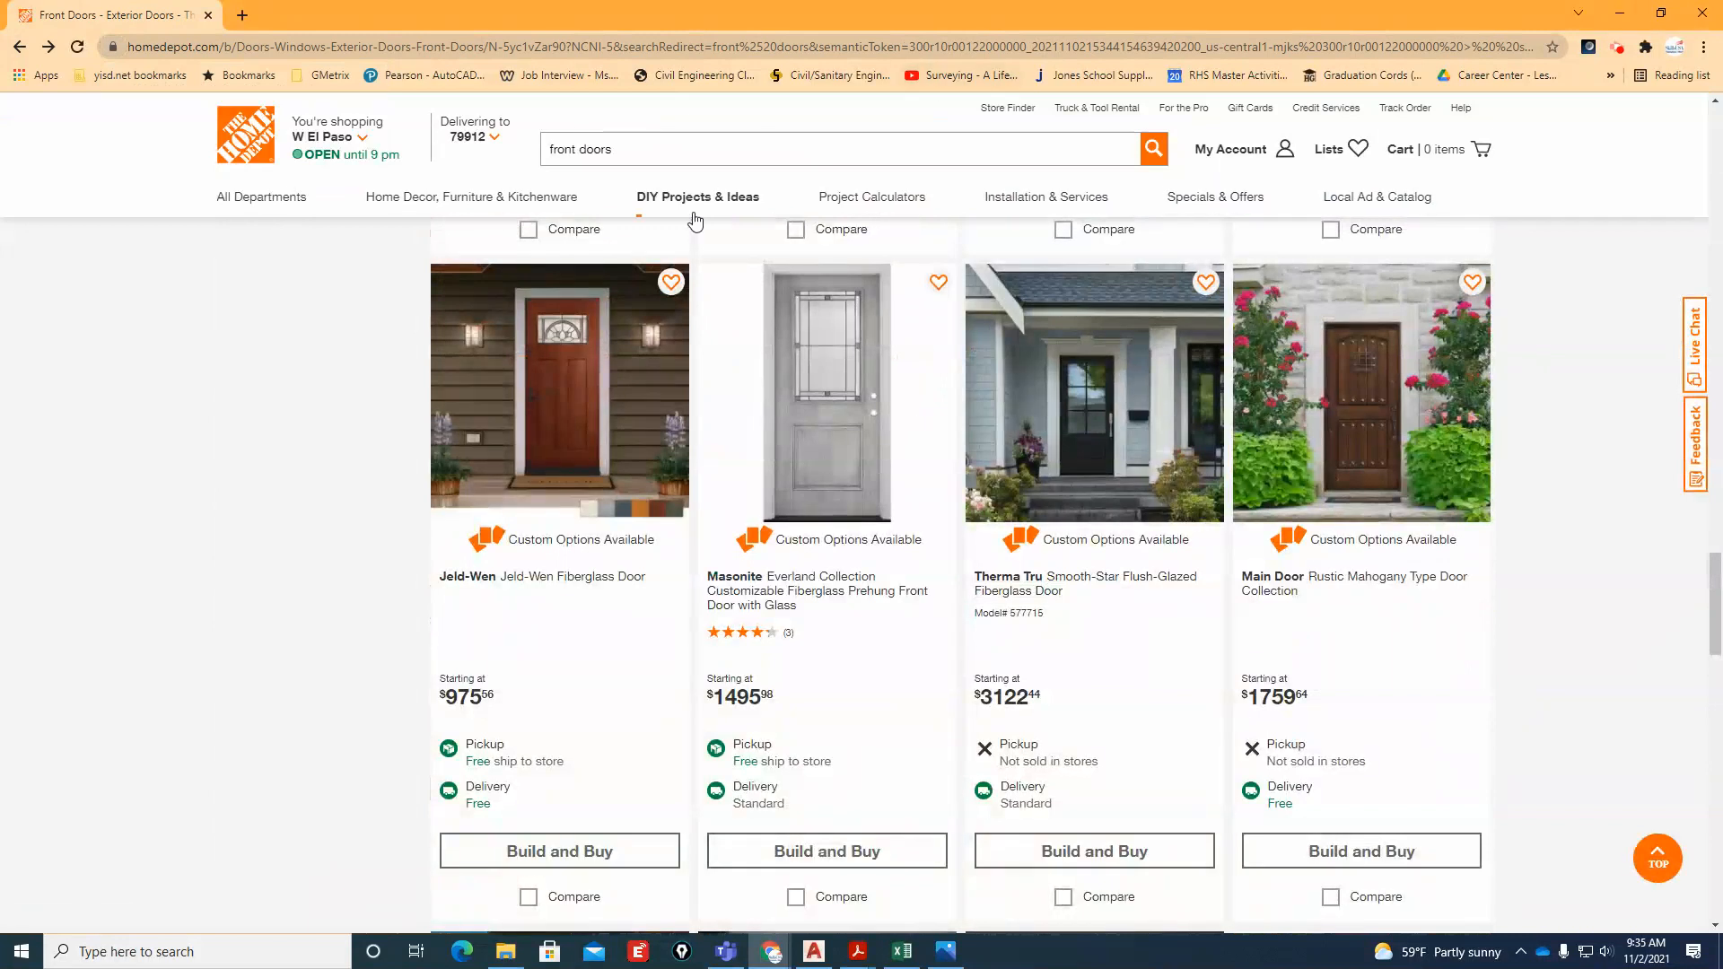
# Search the Home Depot site for "single hung windows"
pyautogui.click(549, 148)
pyautogui.write('si')
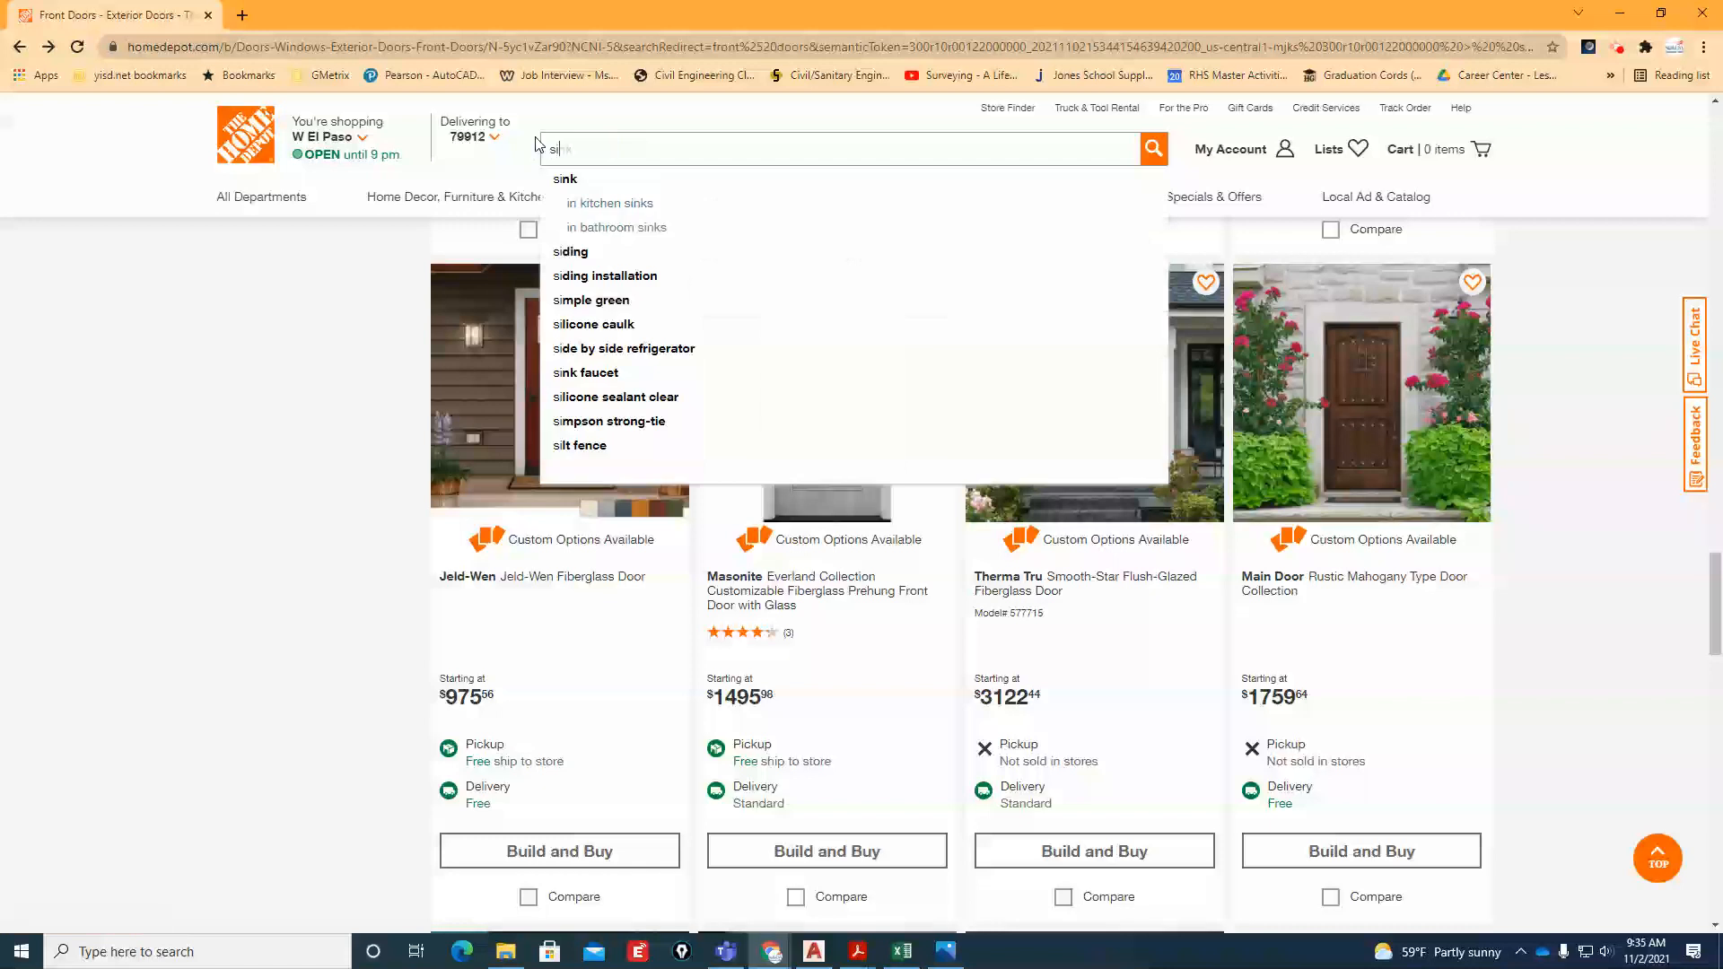
pyautogui.write('ngle hung')
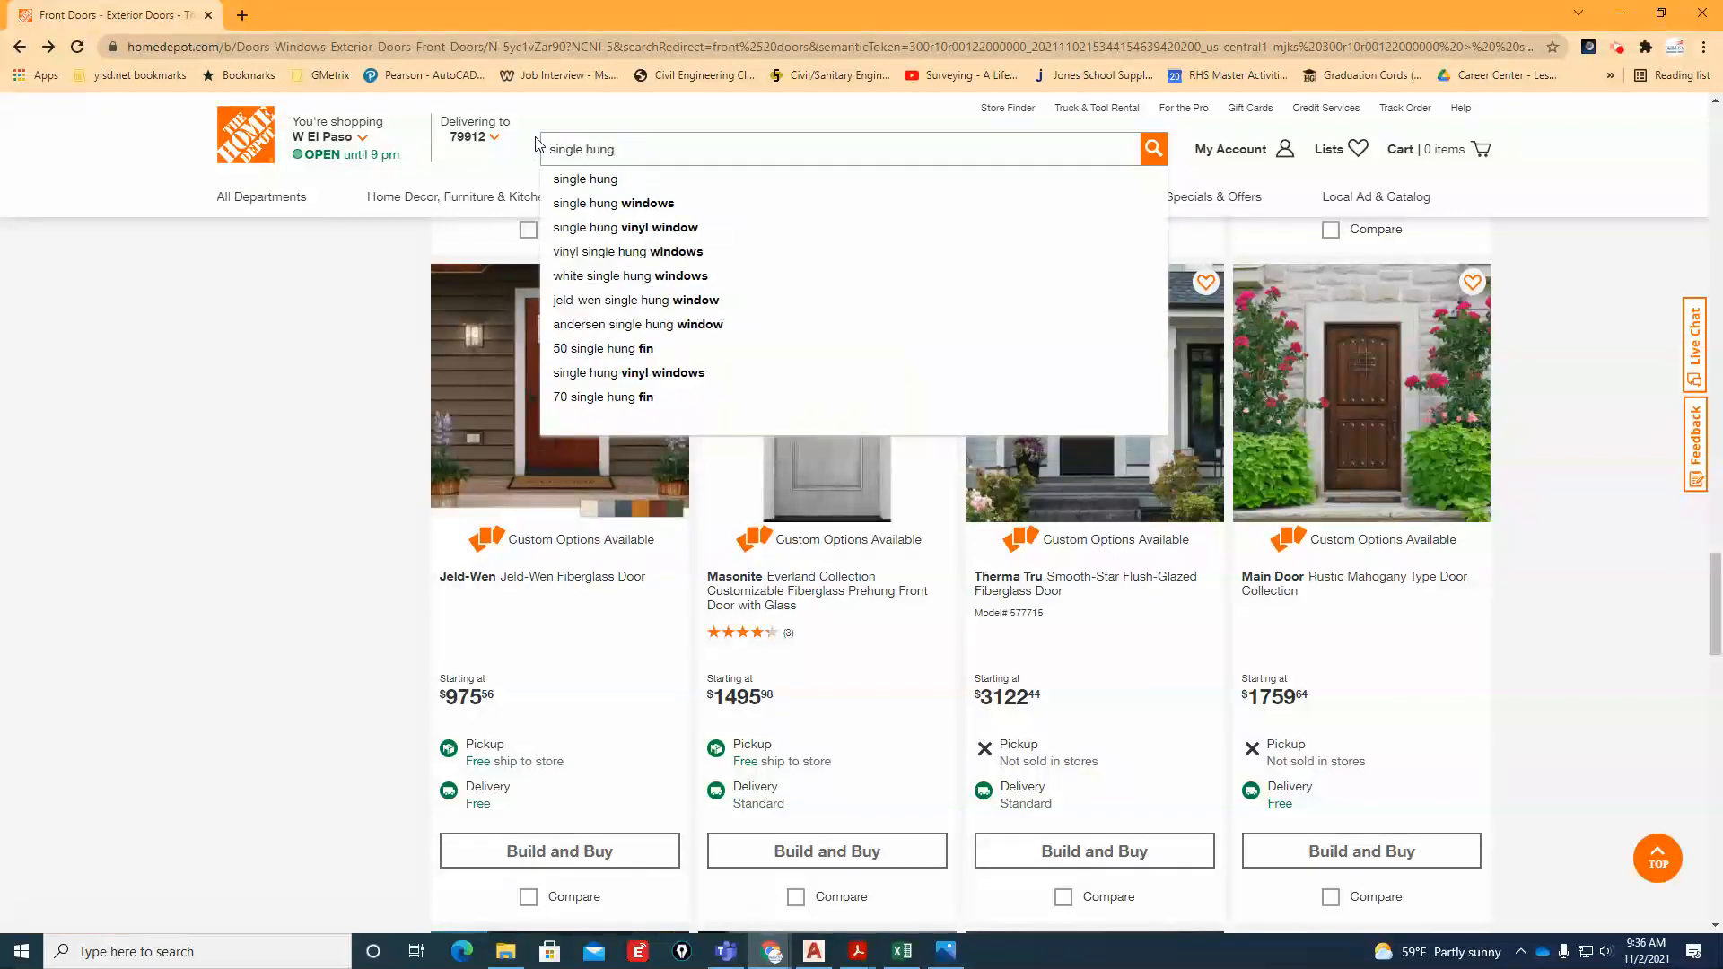
pyautogui.press('Down')
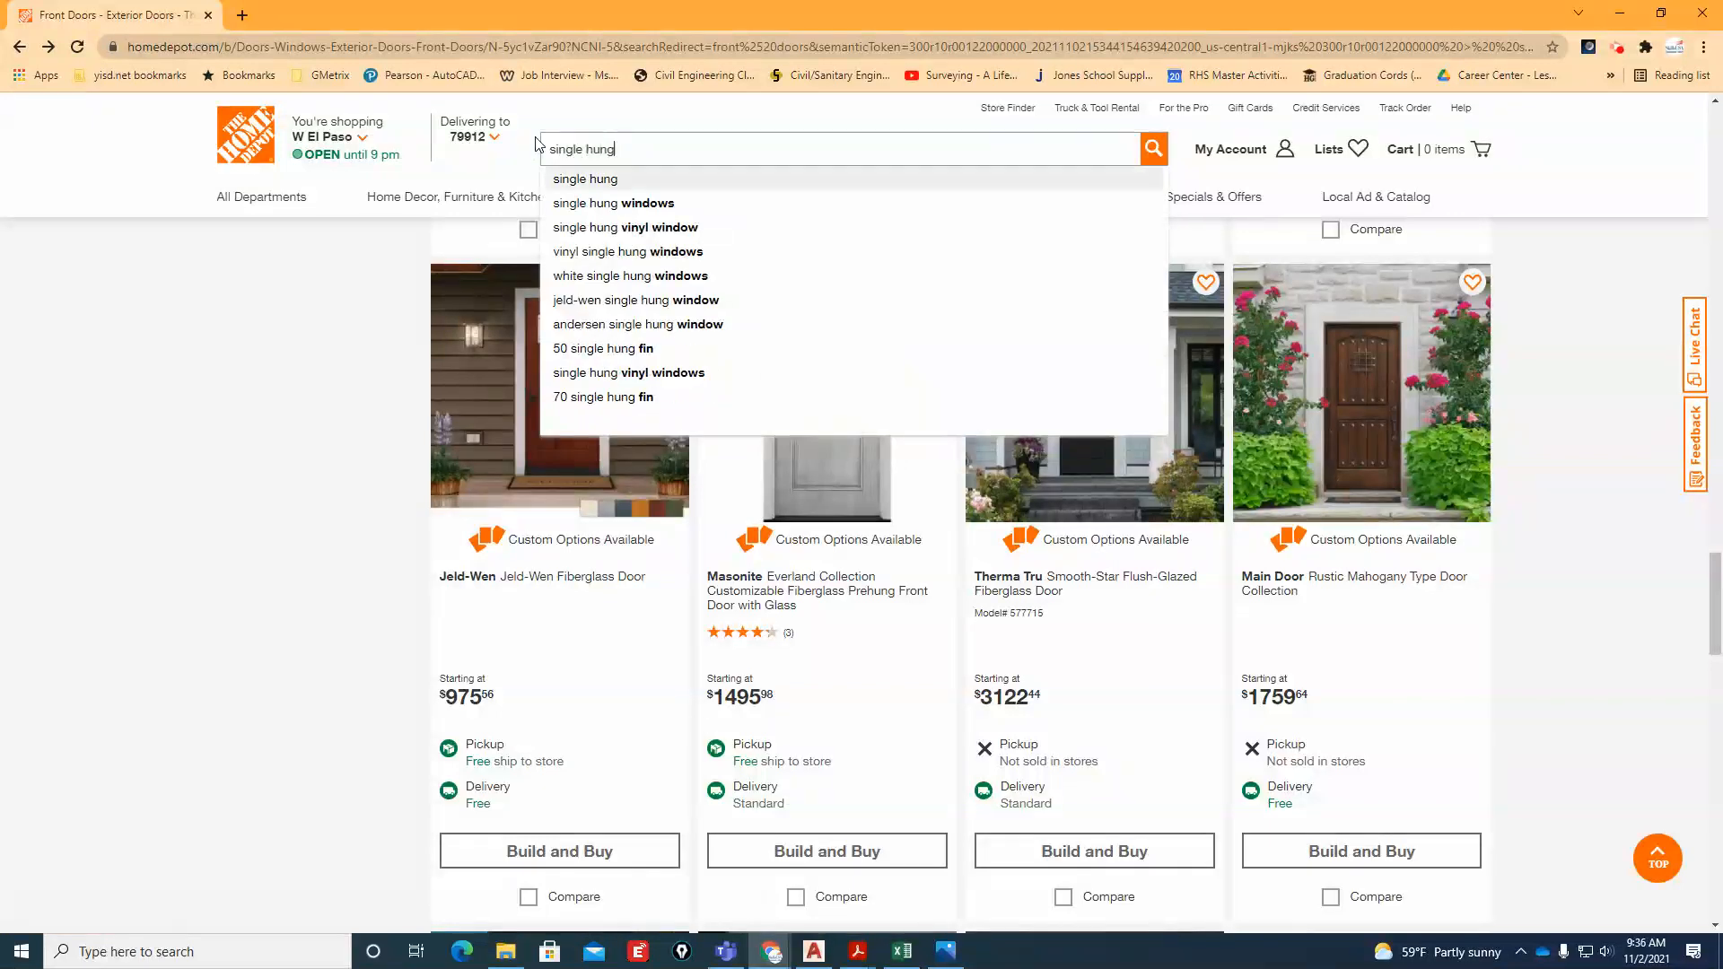
pyautogui.press('Down')
pyautogui.press('Return')
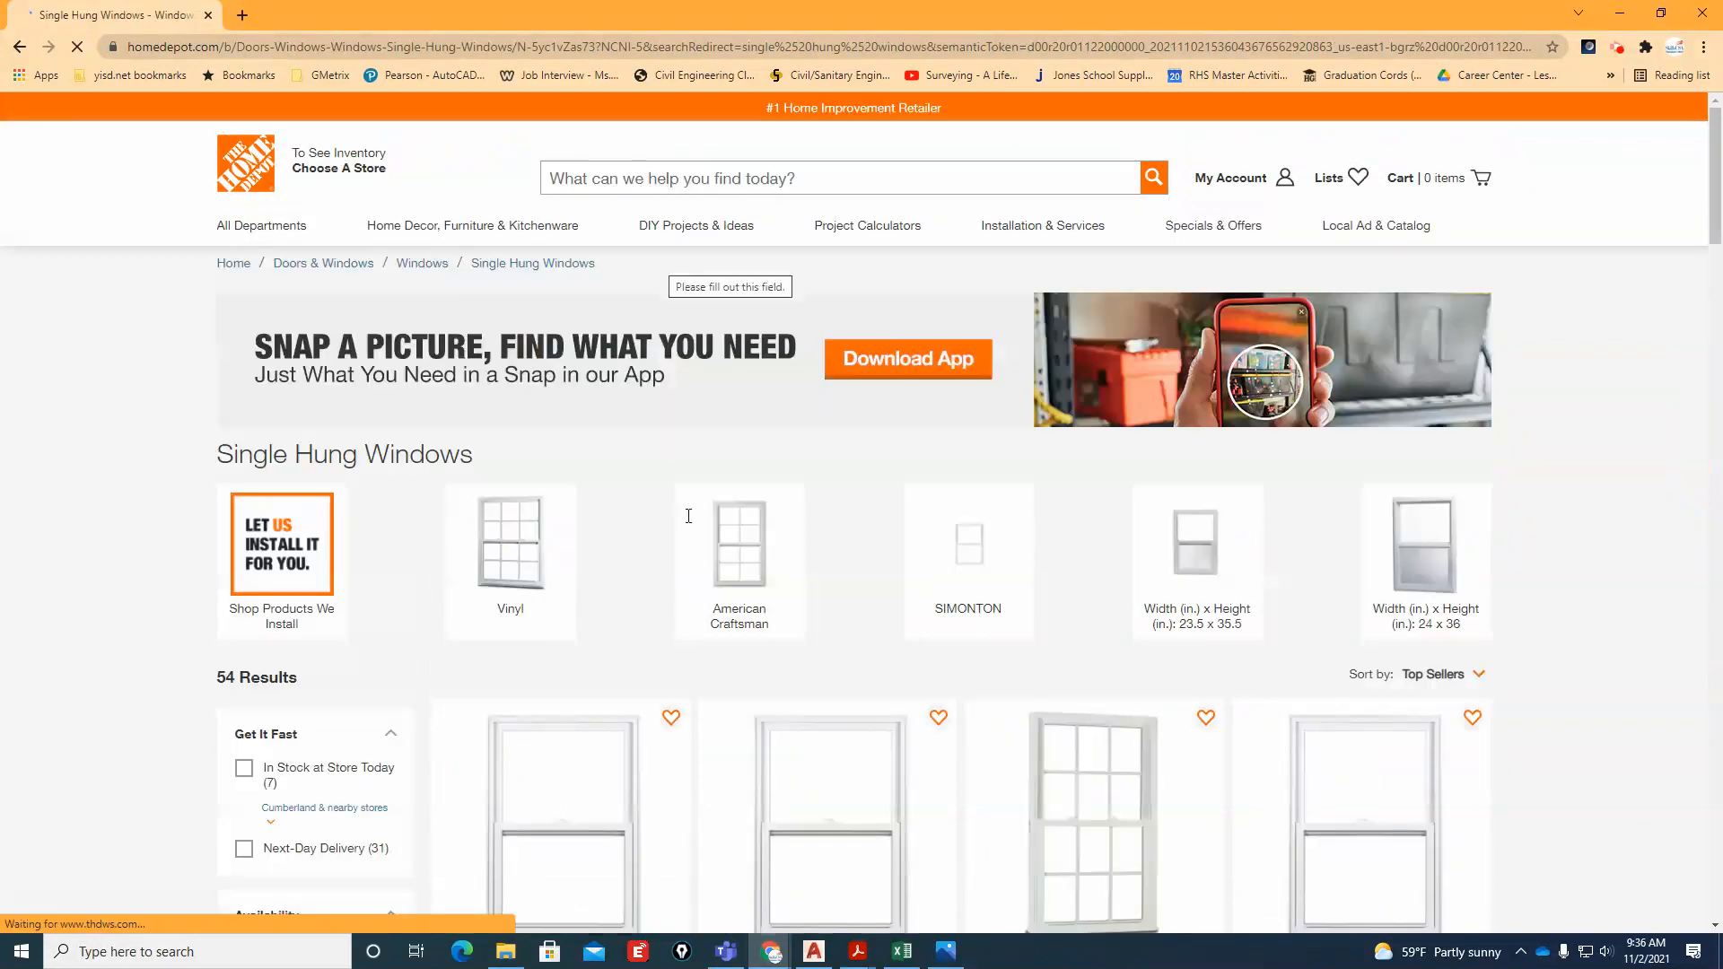
# Examine the sizes, grid patterns and sash styles of the single hung windows in the search results
pyautogui.scroll(-4, 575, 610)
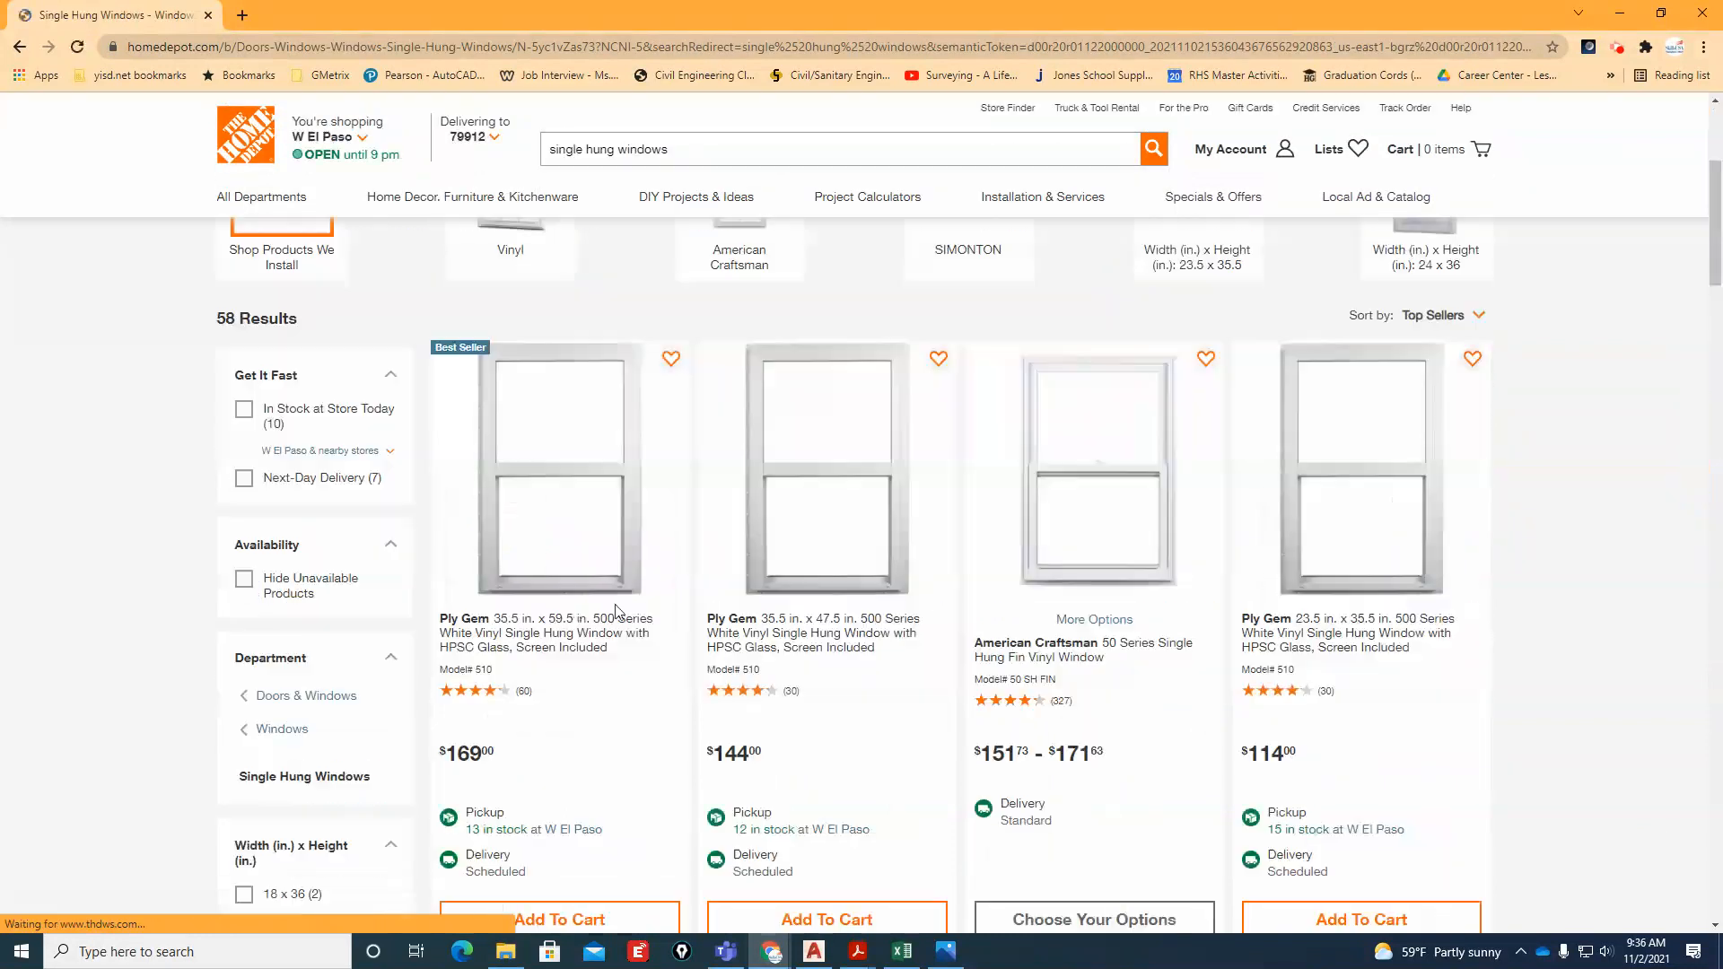
pyautogui.scroll(-4, 755, 562)
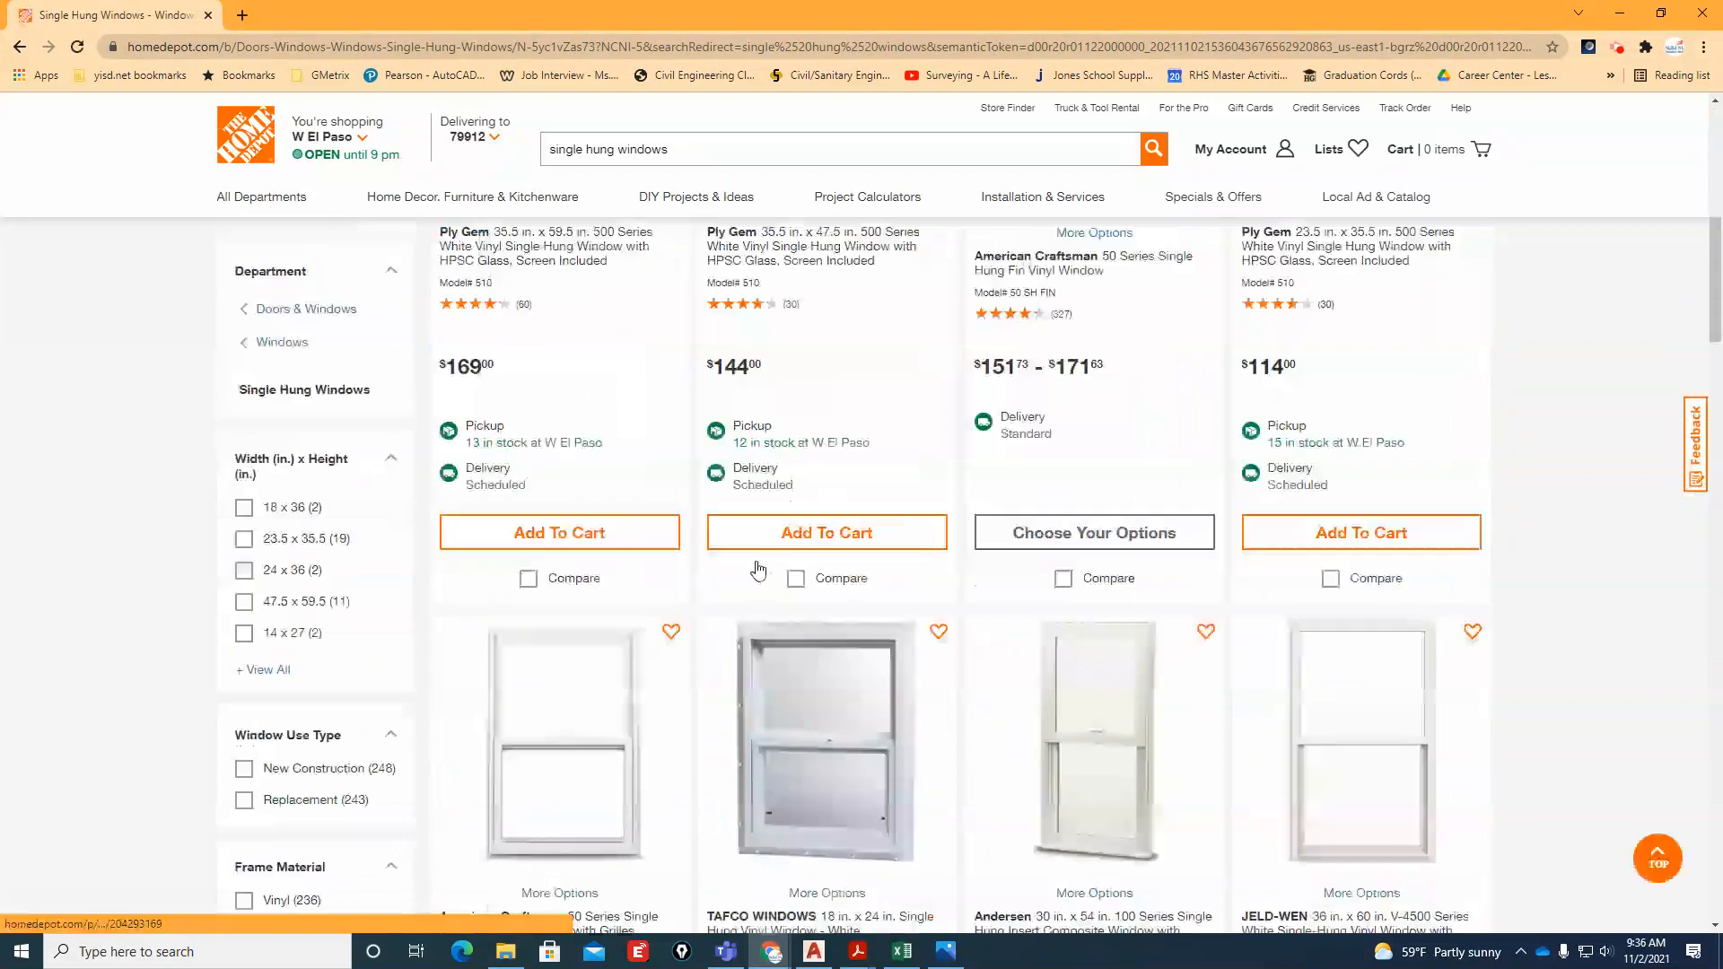
pyautogui.scroll(-4, 756, 568)
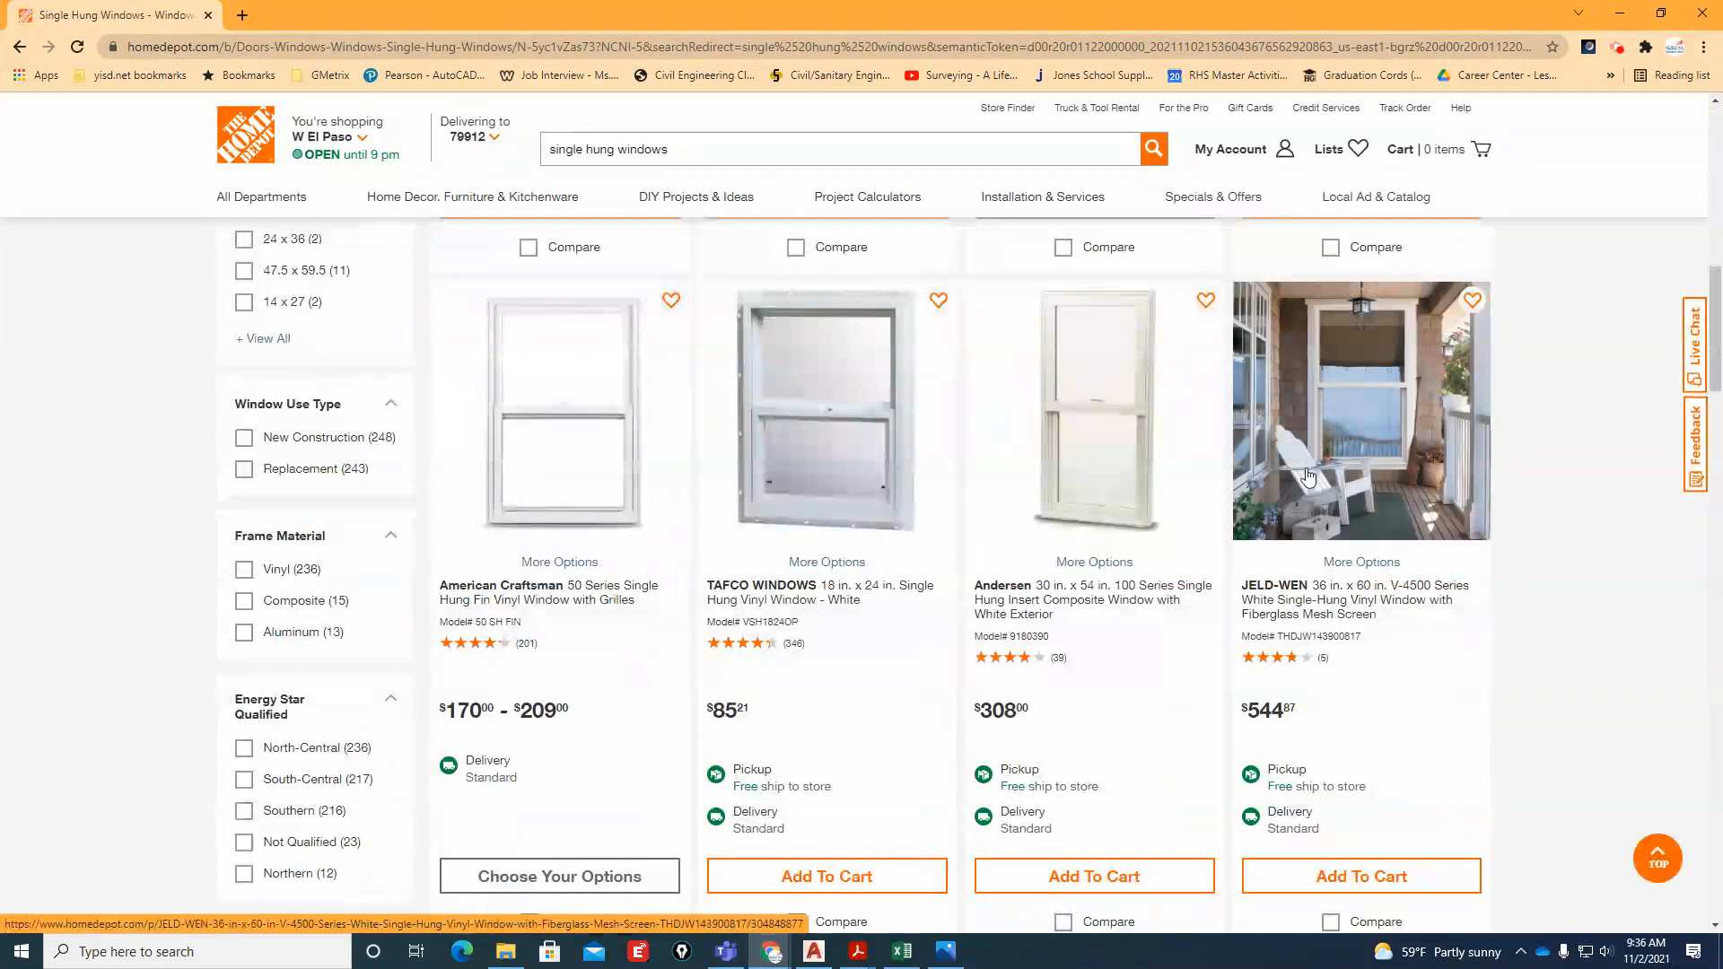
pyautogui.scroll(-7, 852, 698)
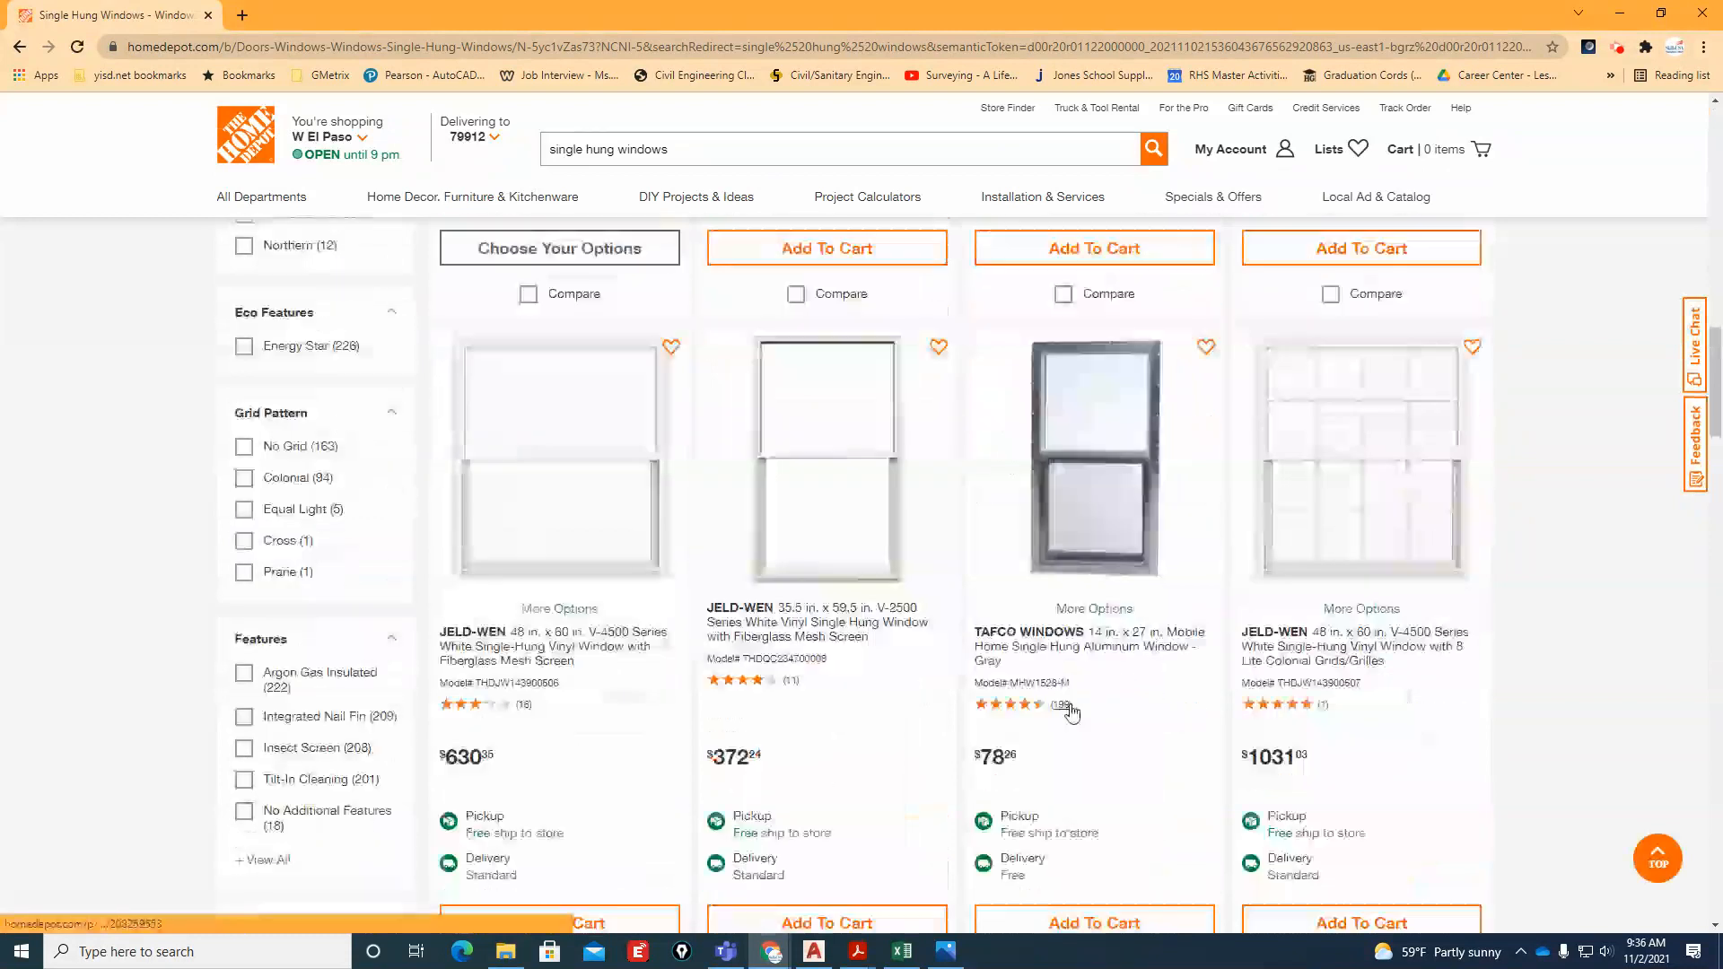
pyautogui.scroll(-5, 1071, 709)
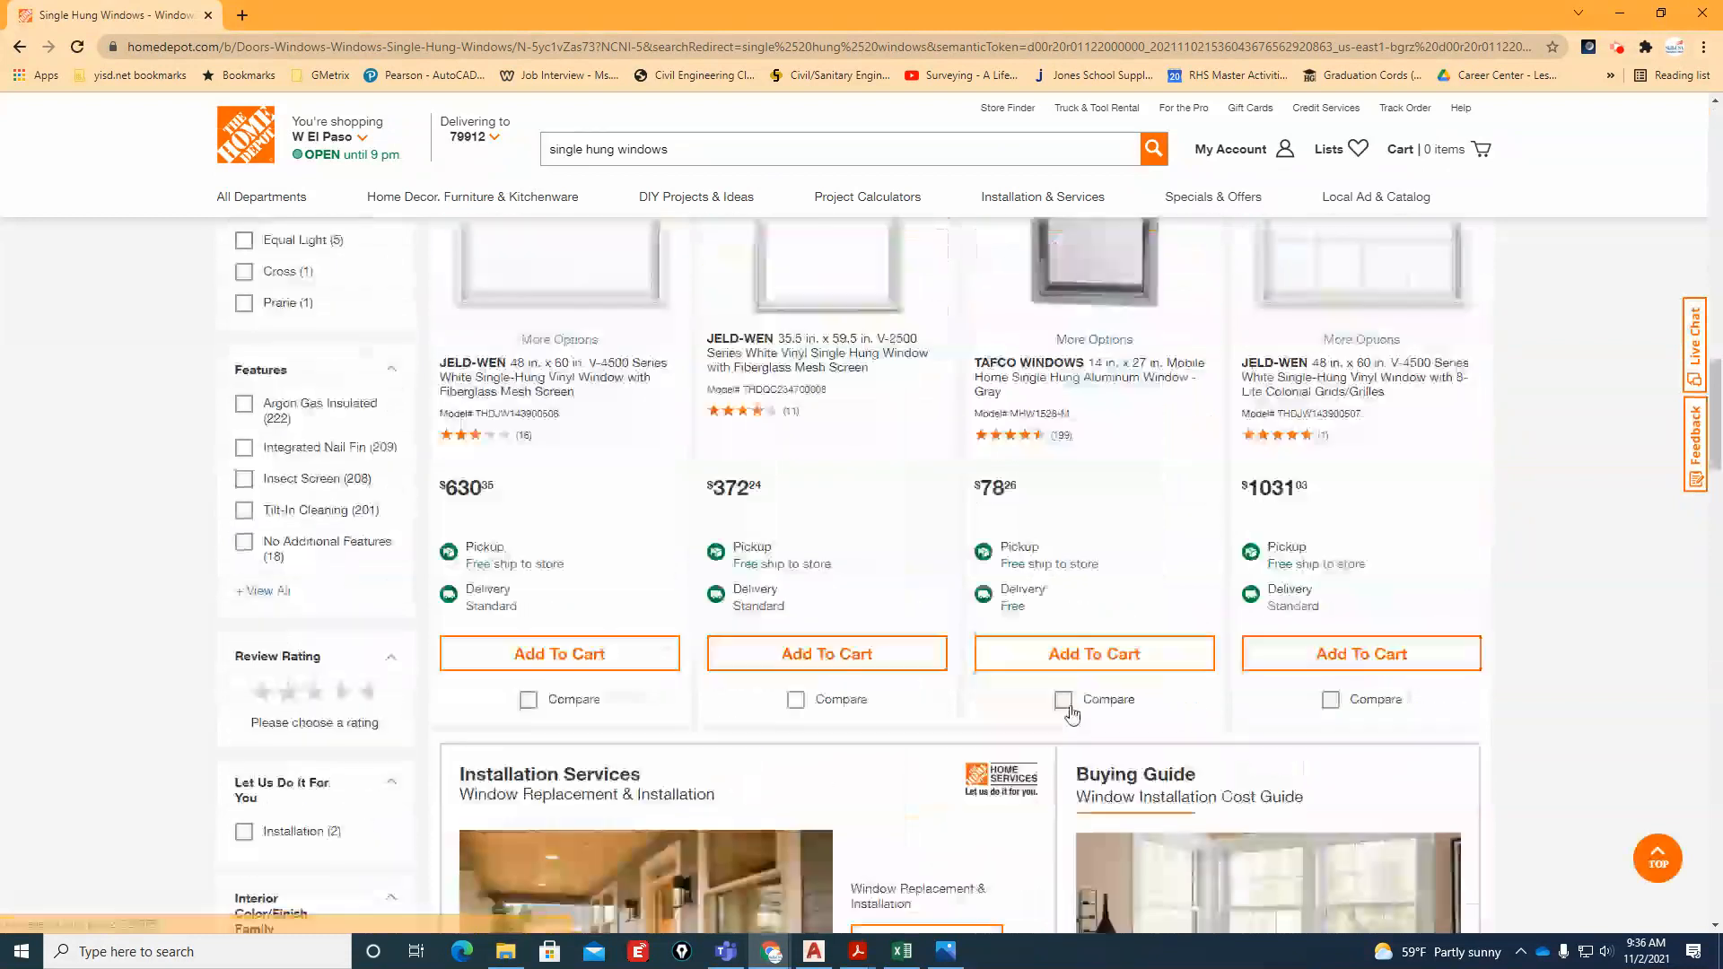
pyautogui.scroll(-2, 1068, 713)
pyautogui.scroll(7, 1073, 716)
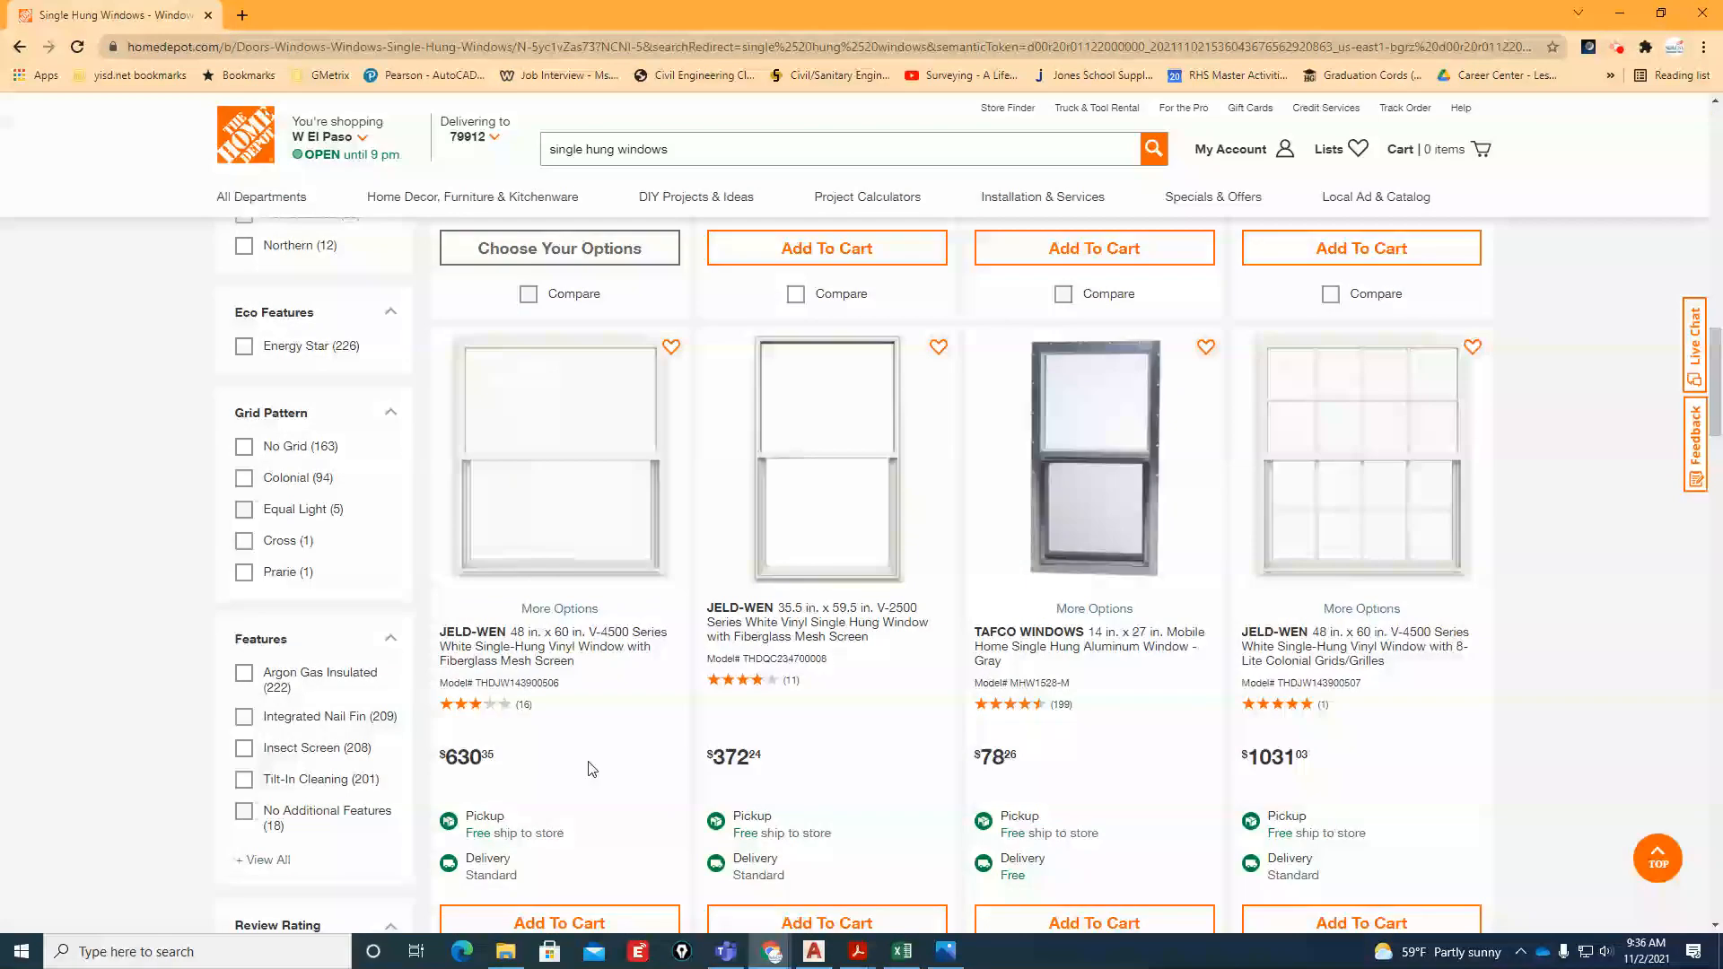
pyautogui.scroll(-1, 831, 746)
pyautogui.scroll(-3, 831, 745)
pyautogui.scroll(4, 1346, 538)
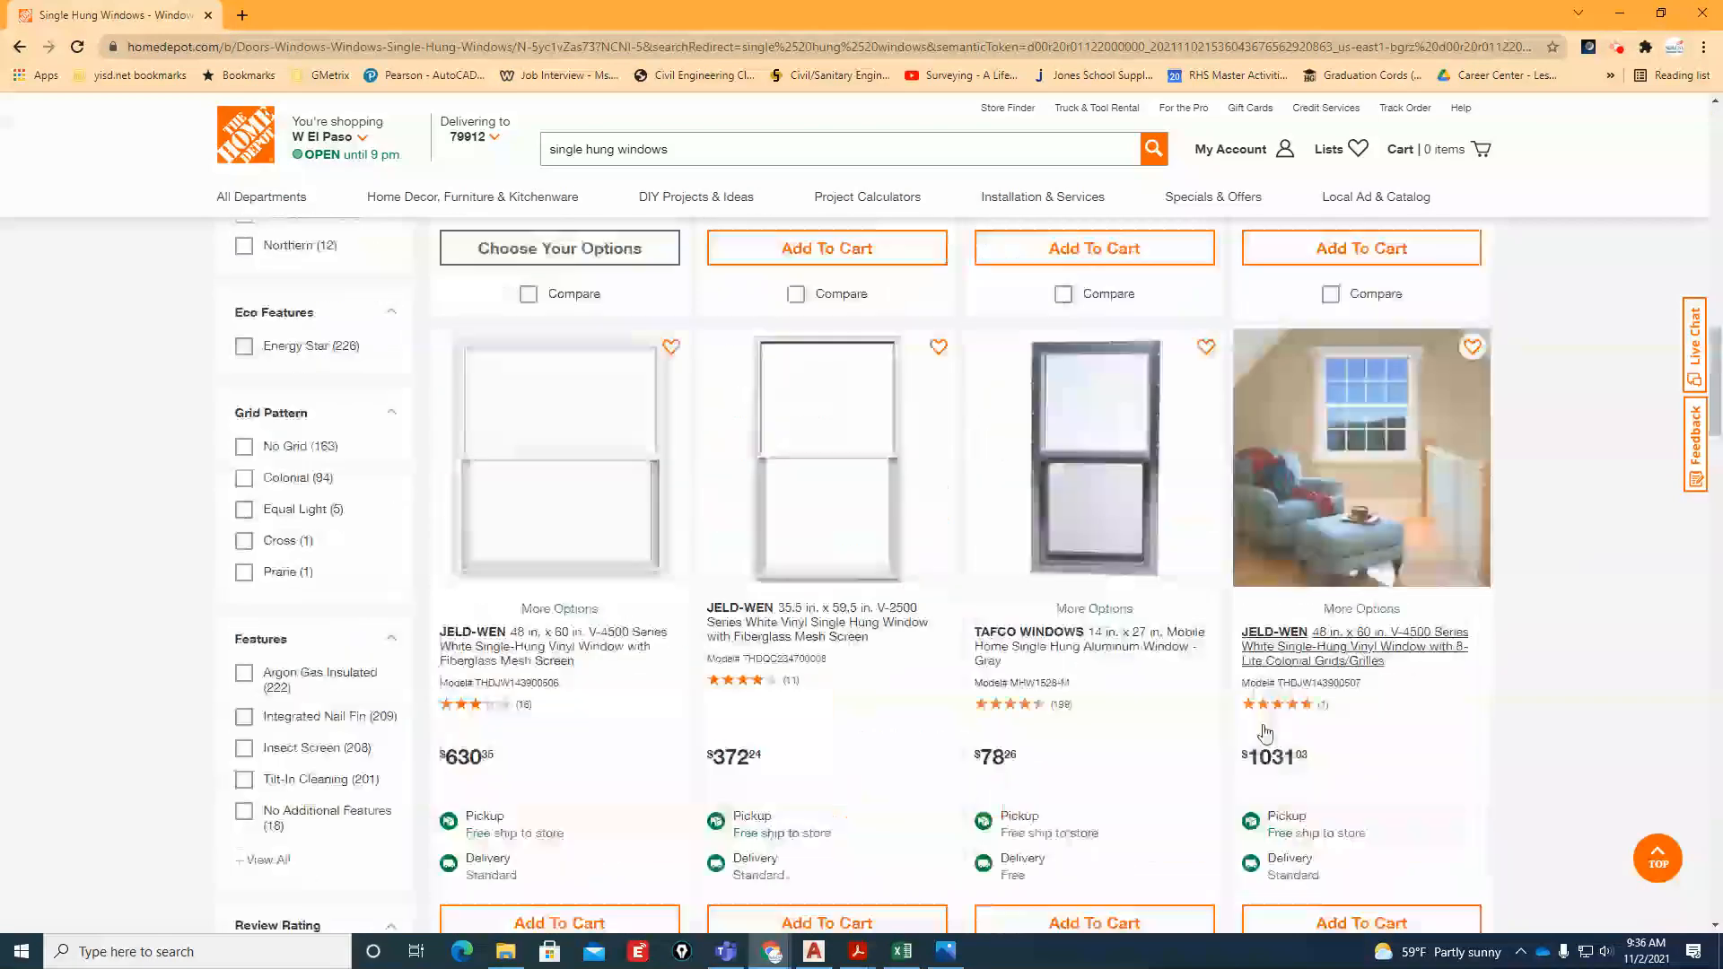
pyautogui.scroll(-1, 1640, 687)
pyautogui.scroll(-3, 1641, 687)
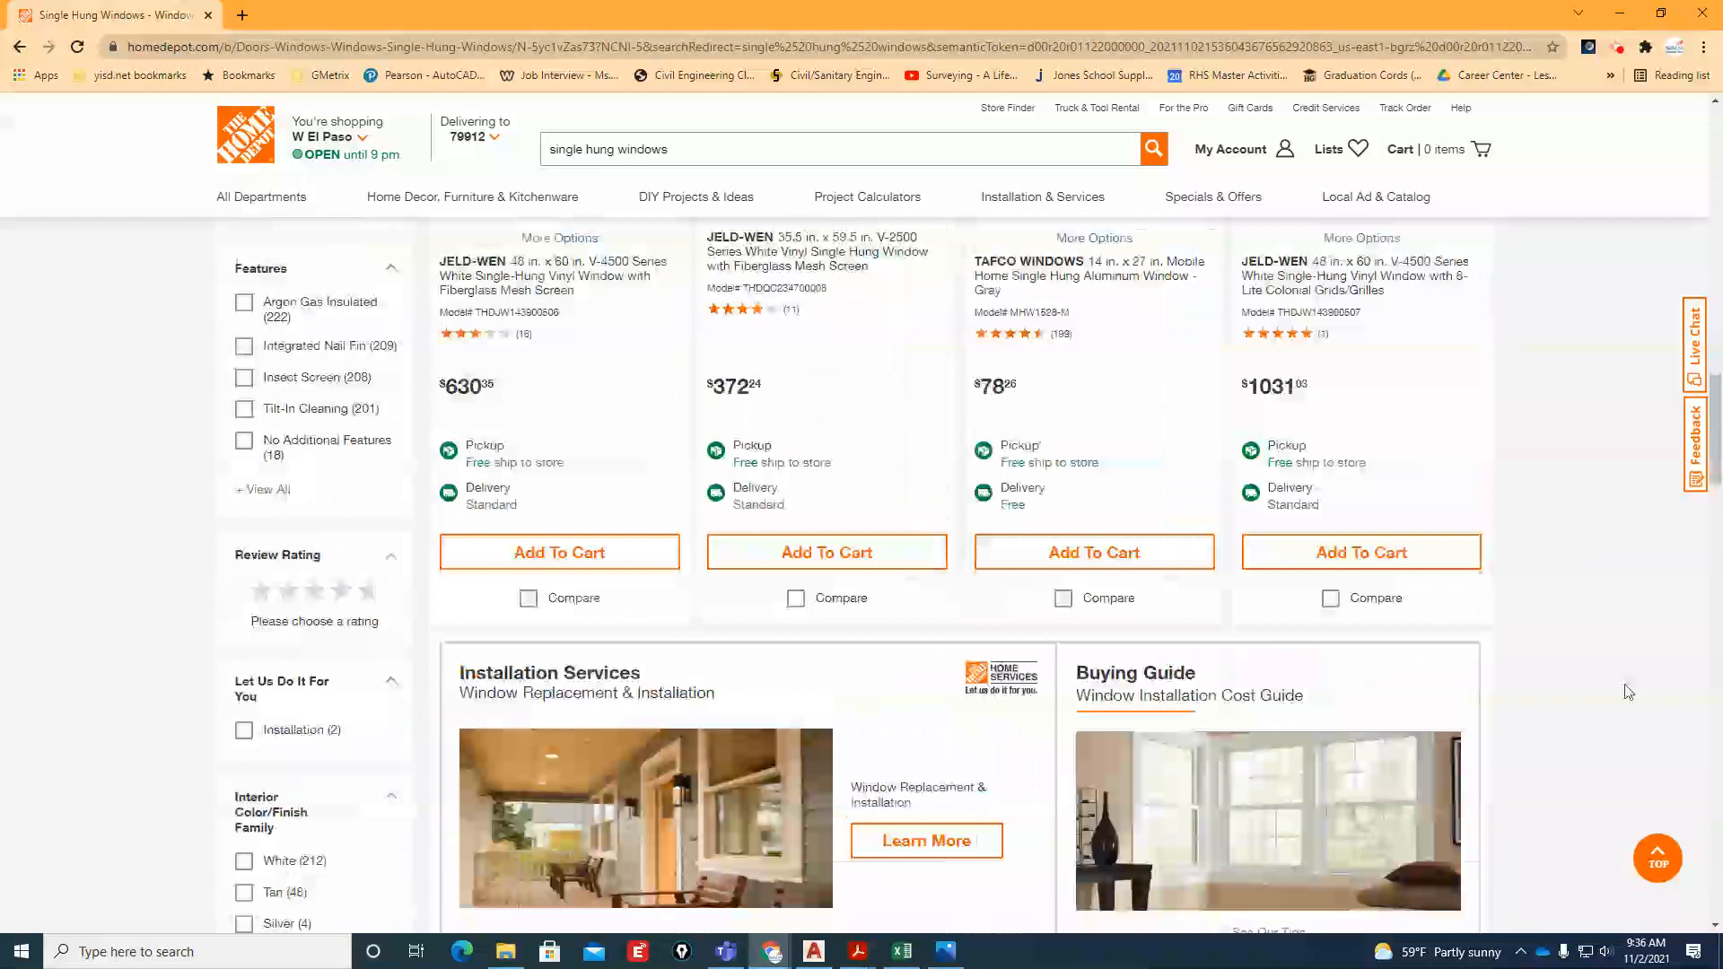
pyautogui.scroll(-6, 1628, 692)
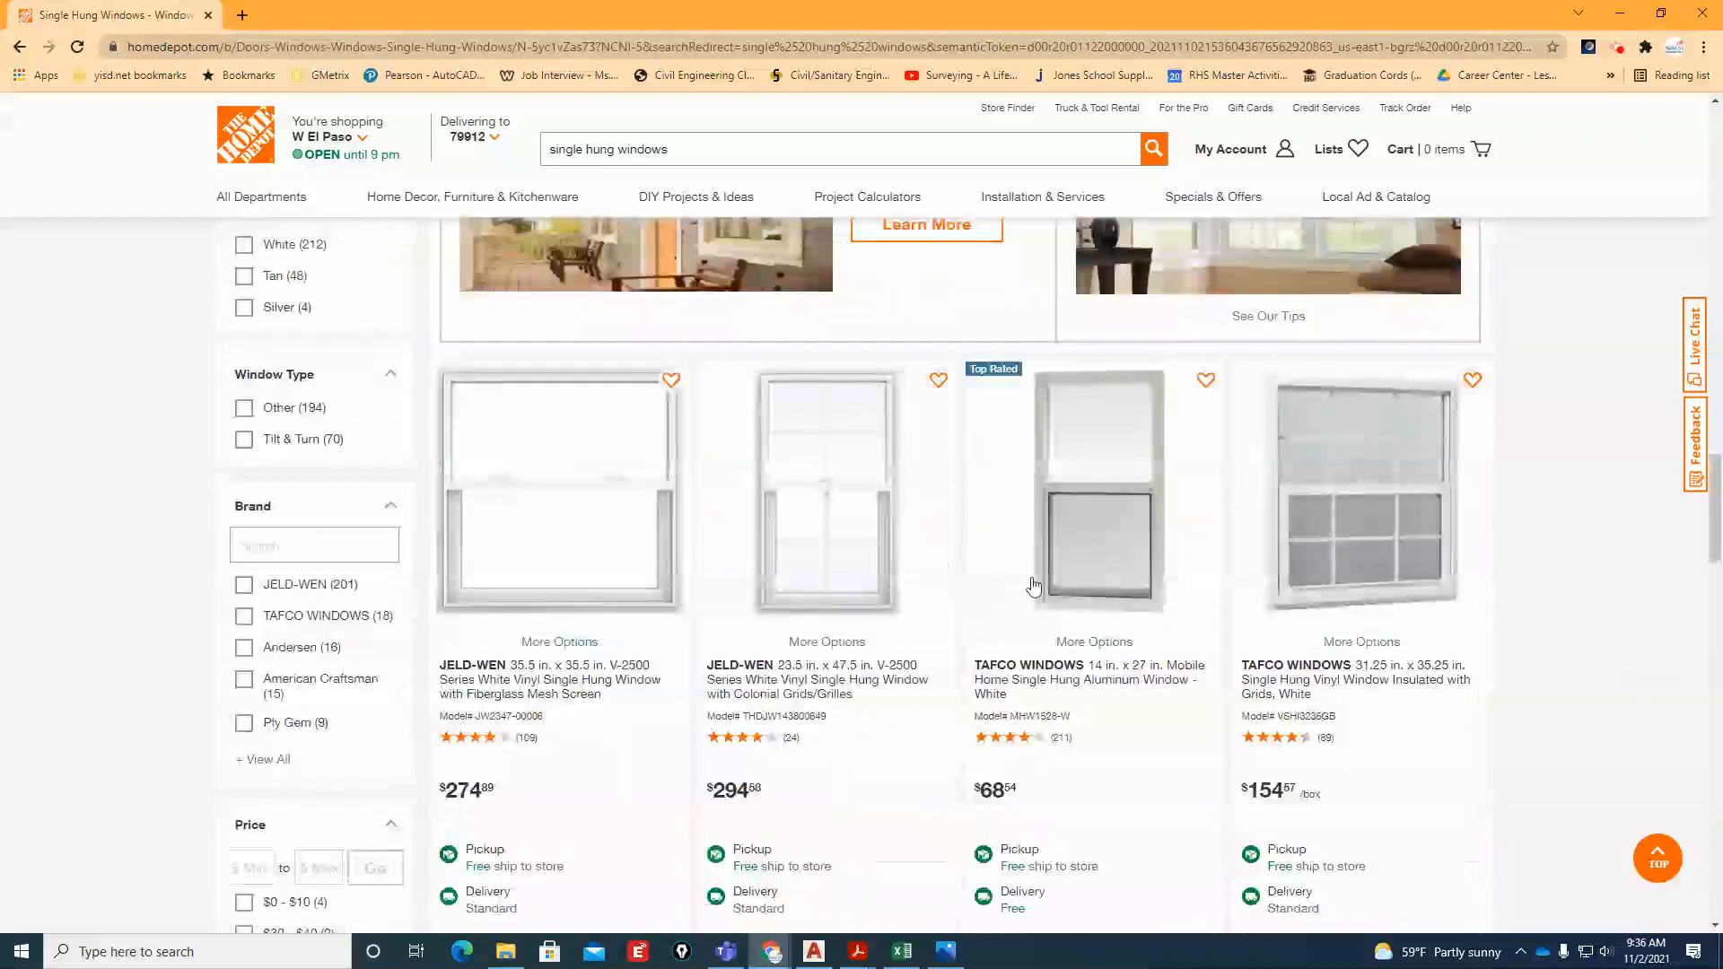
pyautogui.scroll(-5, 589, 646)
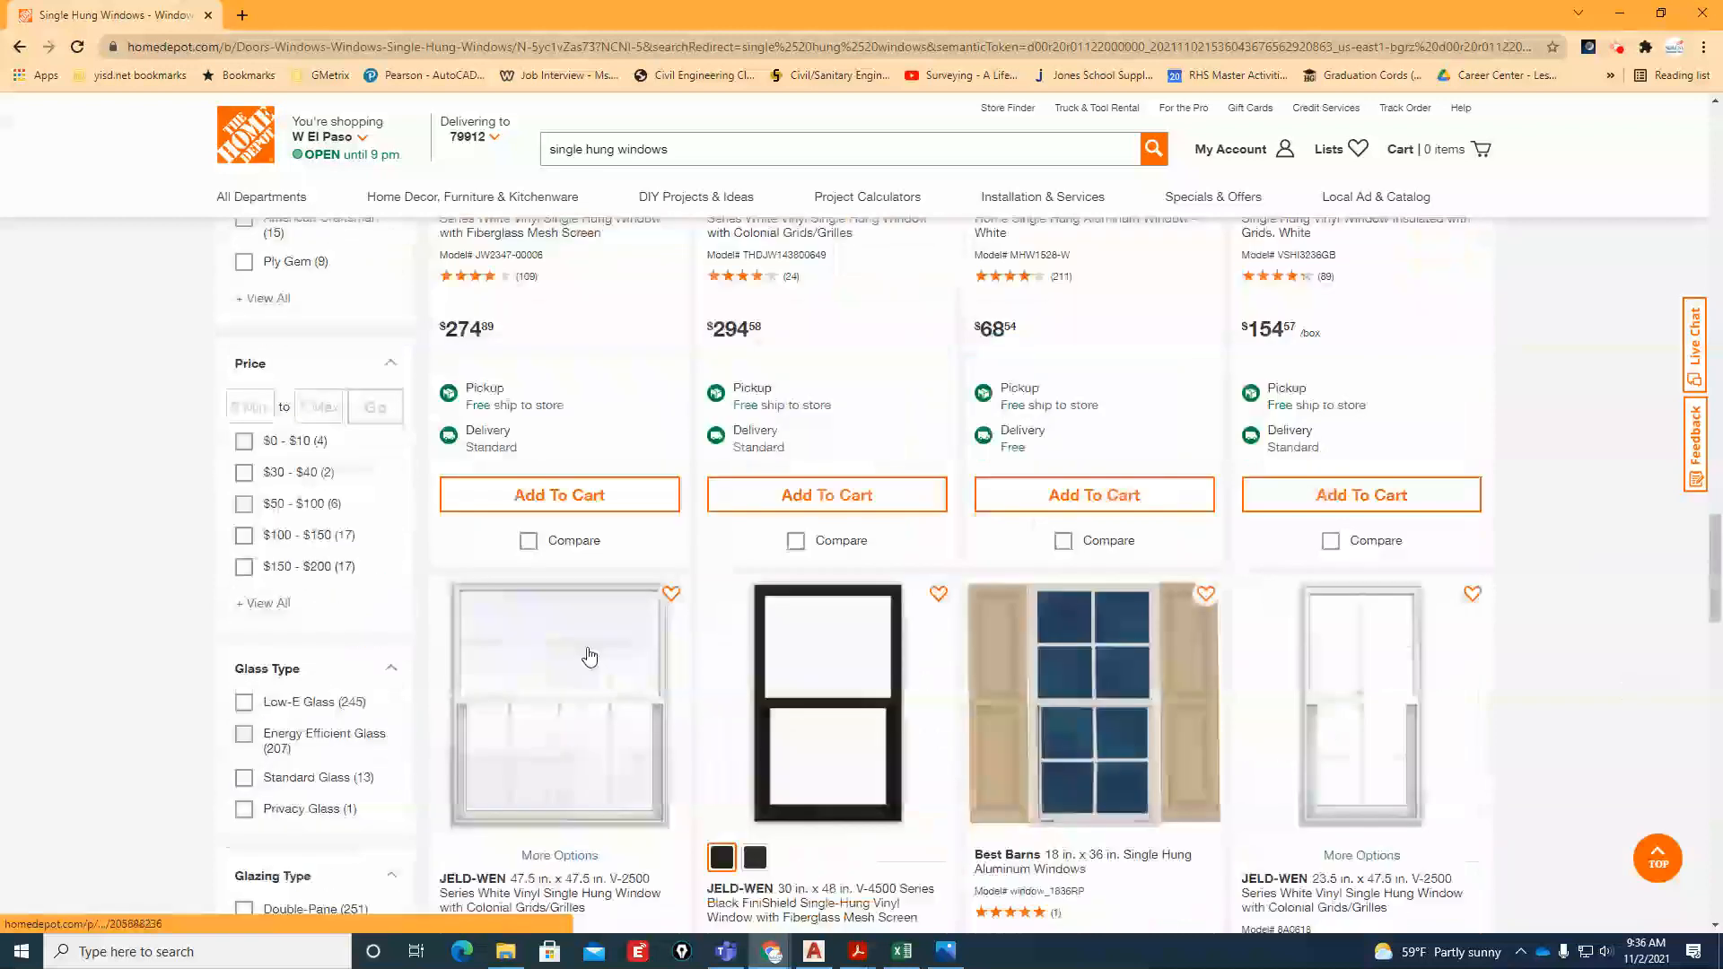
pyautogui.scroll(-4, 1014, 583)
pyautogui.scroll(2, 1014, 556)
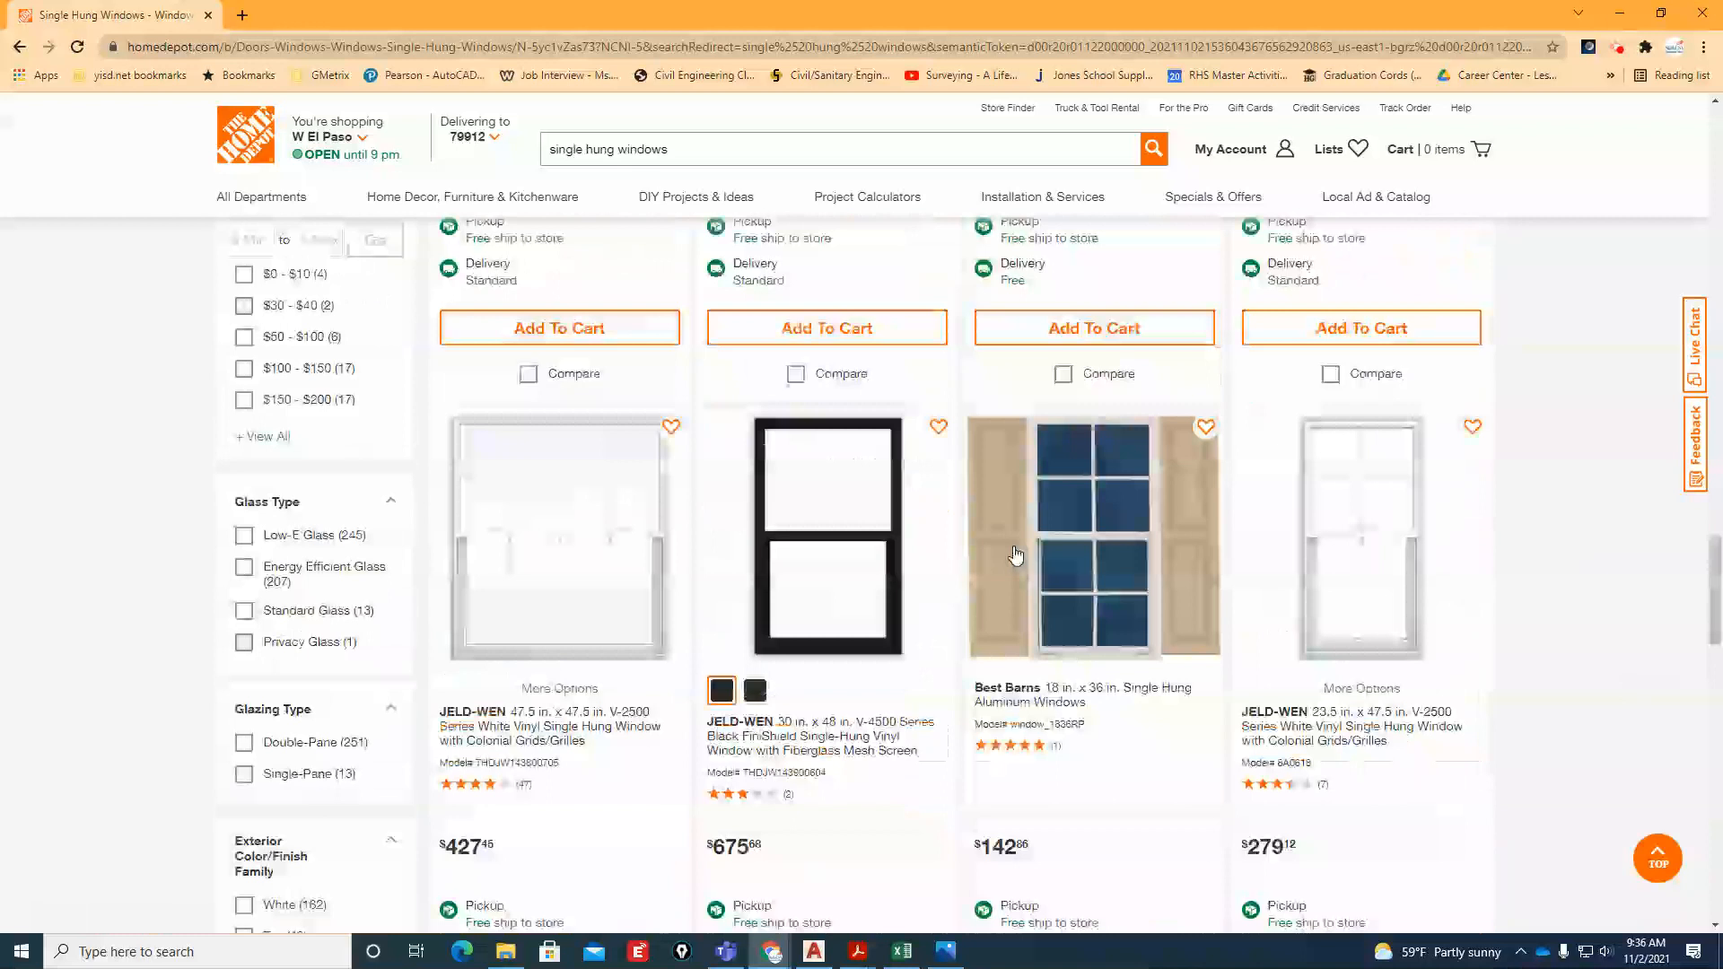
# Minimize the reference windows and switch to AutoCAD, showing the front elevation's door and windows with no command active
pyautogui.click(1619, 15)
pyautogui.click(1618, 10)
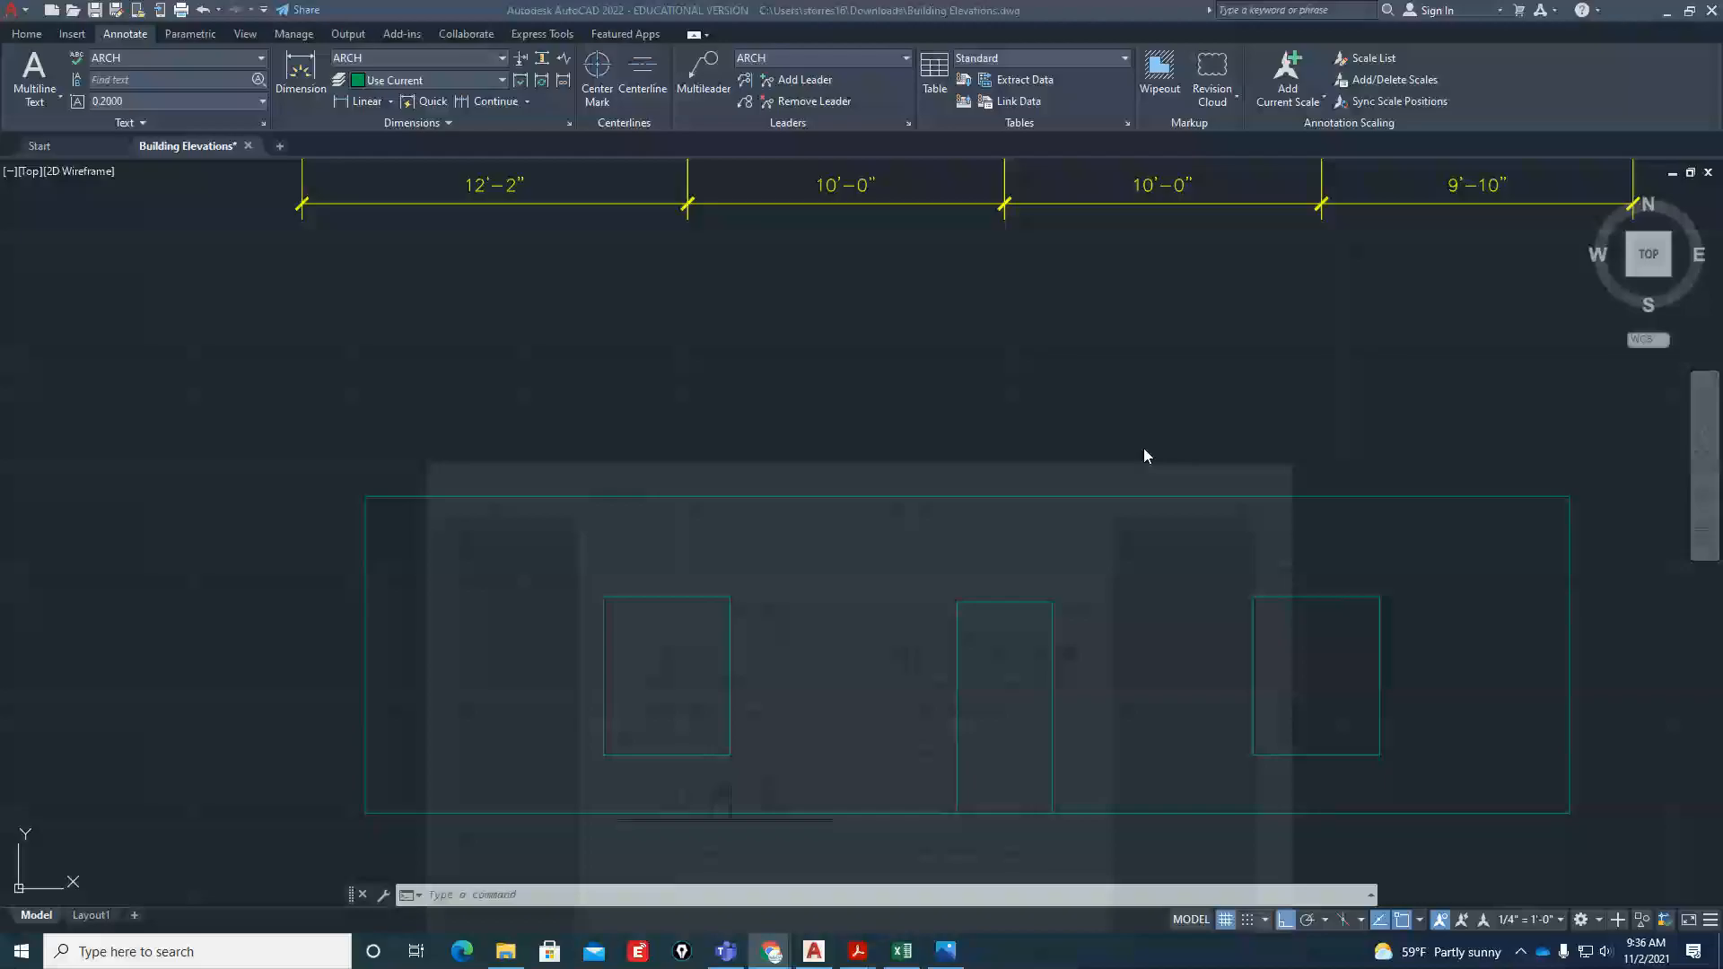
pyautogui.scroll(-2, 564, 628)
pyautogui.scroll(8, 862, 682)
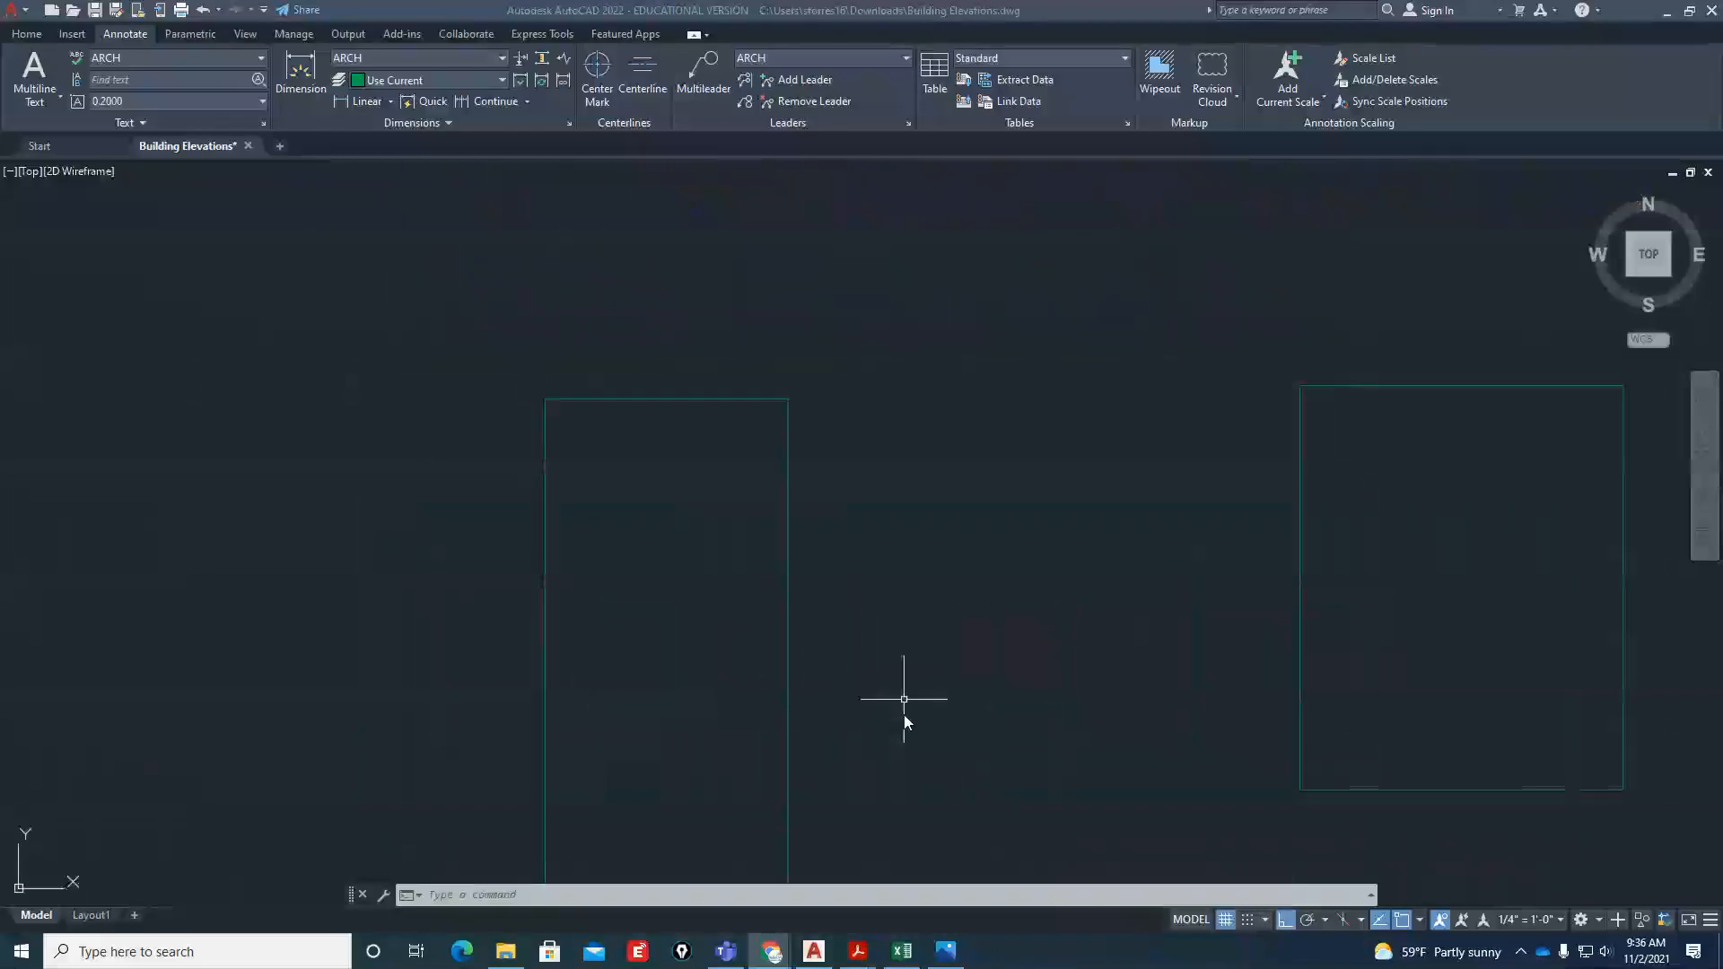
pyautogui.scroll(-5, 951, 696)
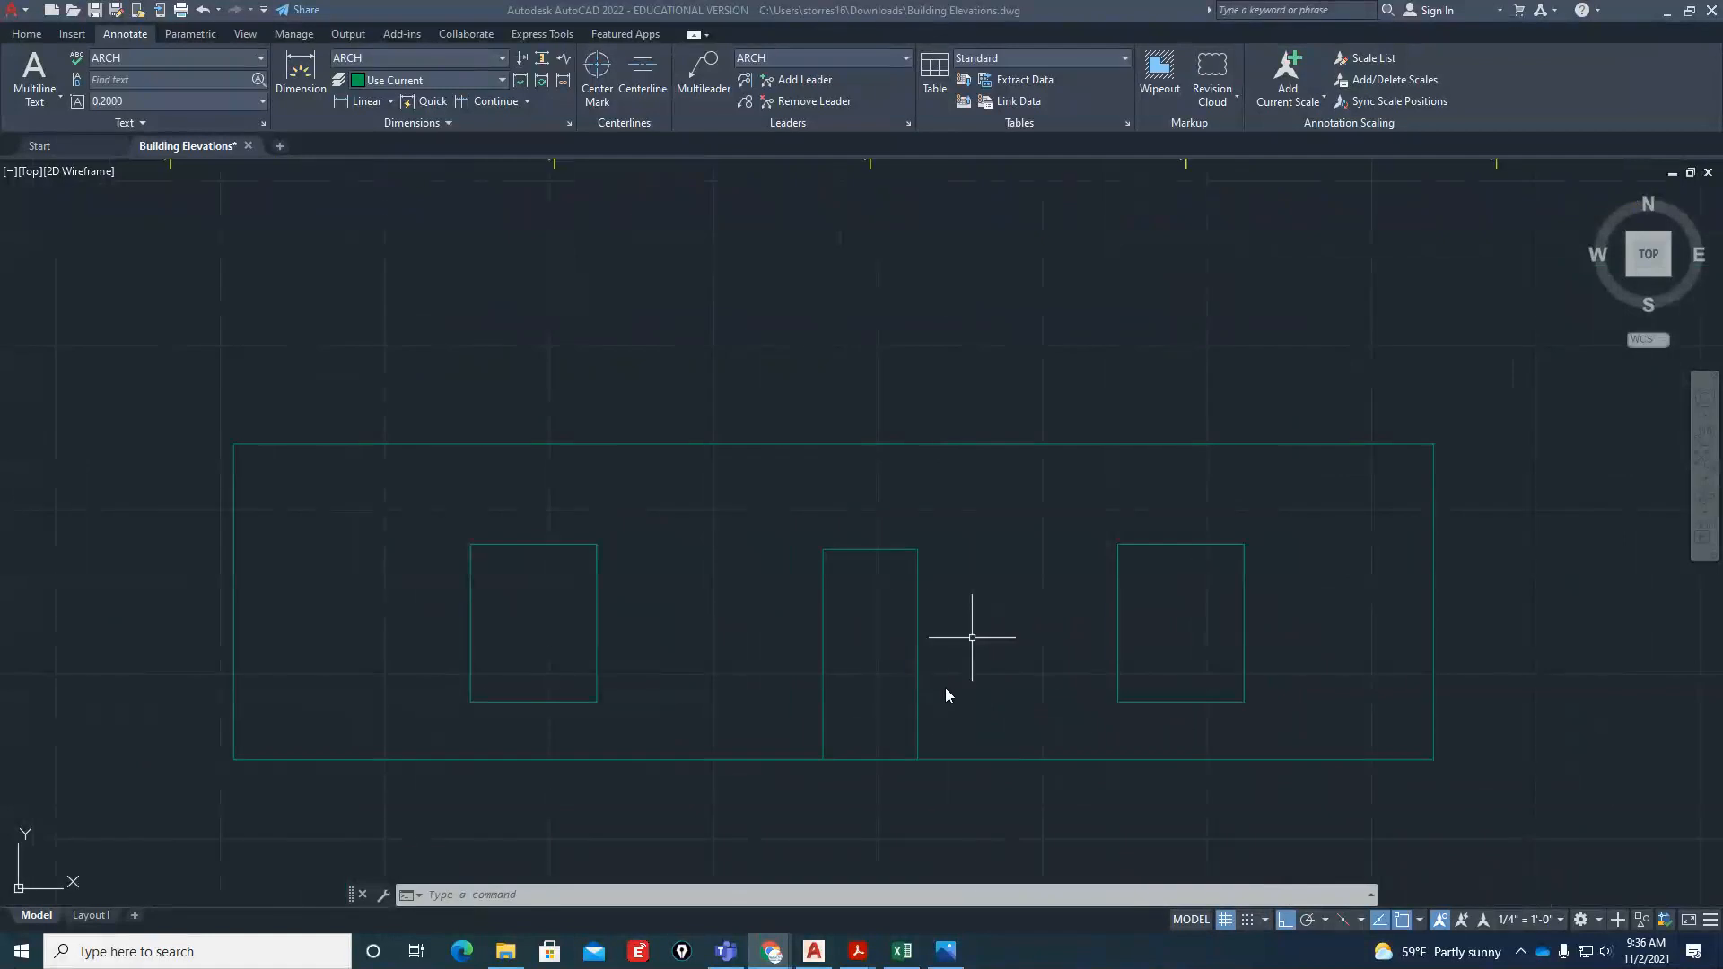
pyautogui.press('Escape')
pyautogui.press('Escape')
# Offset the door's right, top and left edges 3" outward to form the door trim
pyautogui.scroll(2, 929, 691)
pyautogui.write('o')
pyautogui.press('Return')
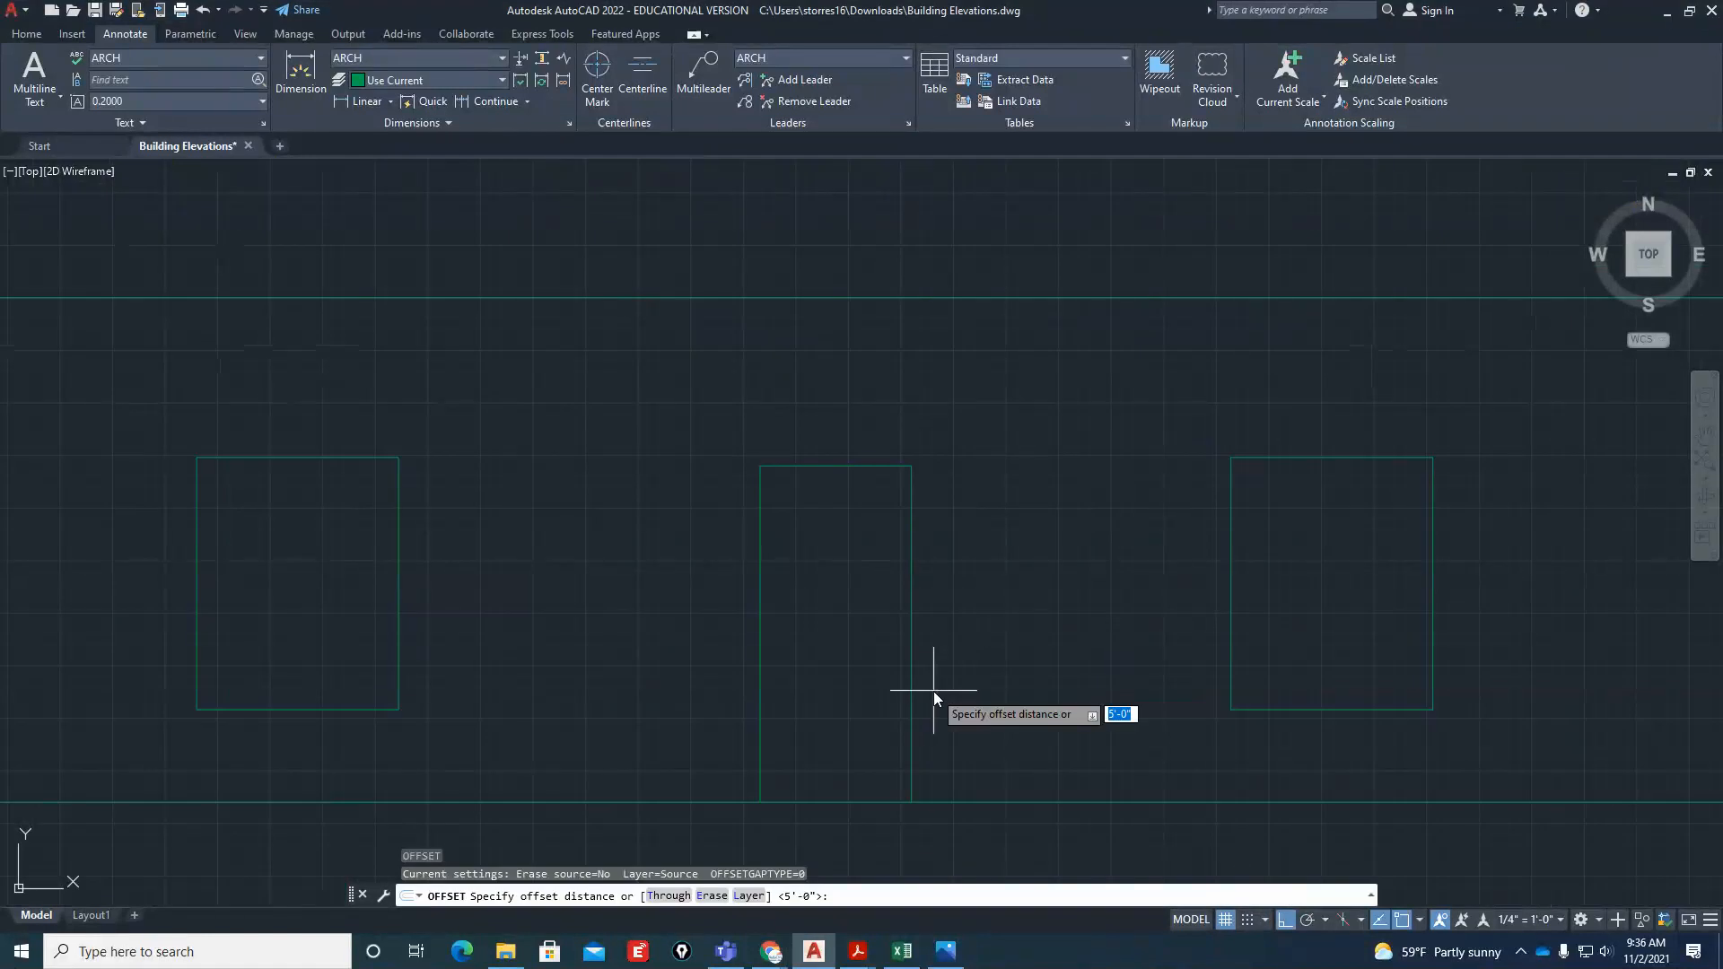
pyautogui.write('3"')
pyautogui.press('Return')
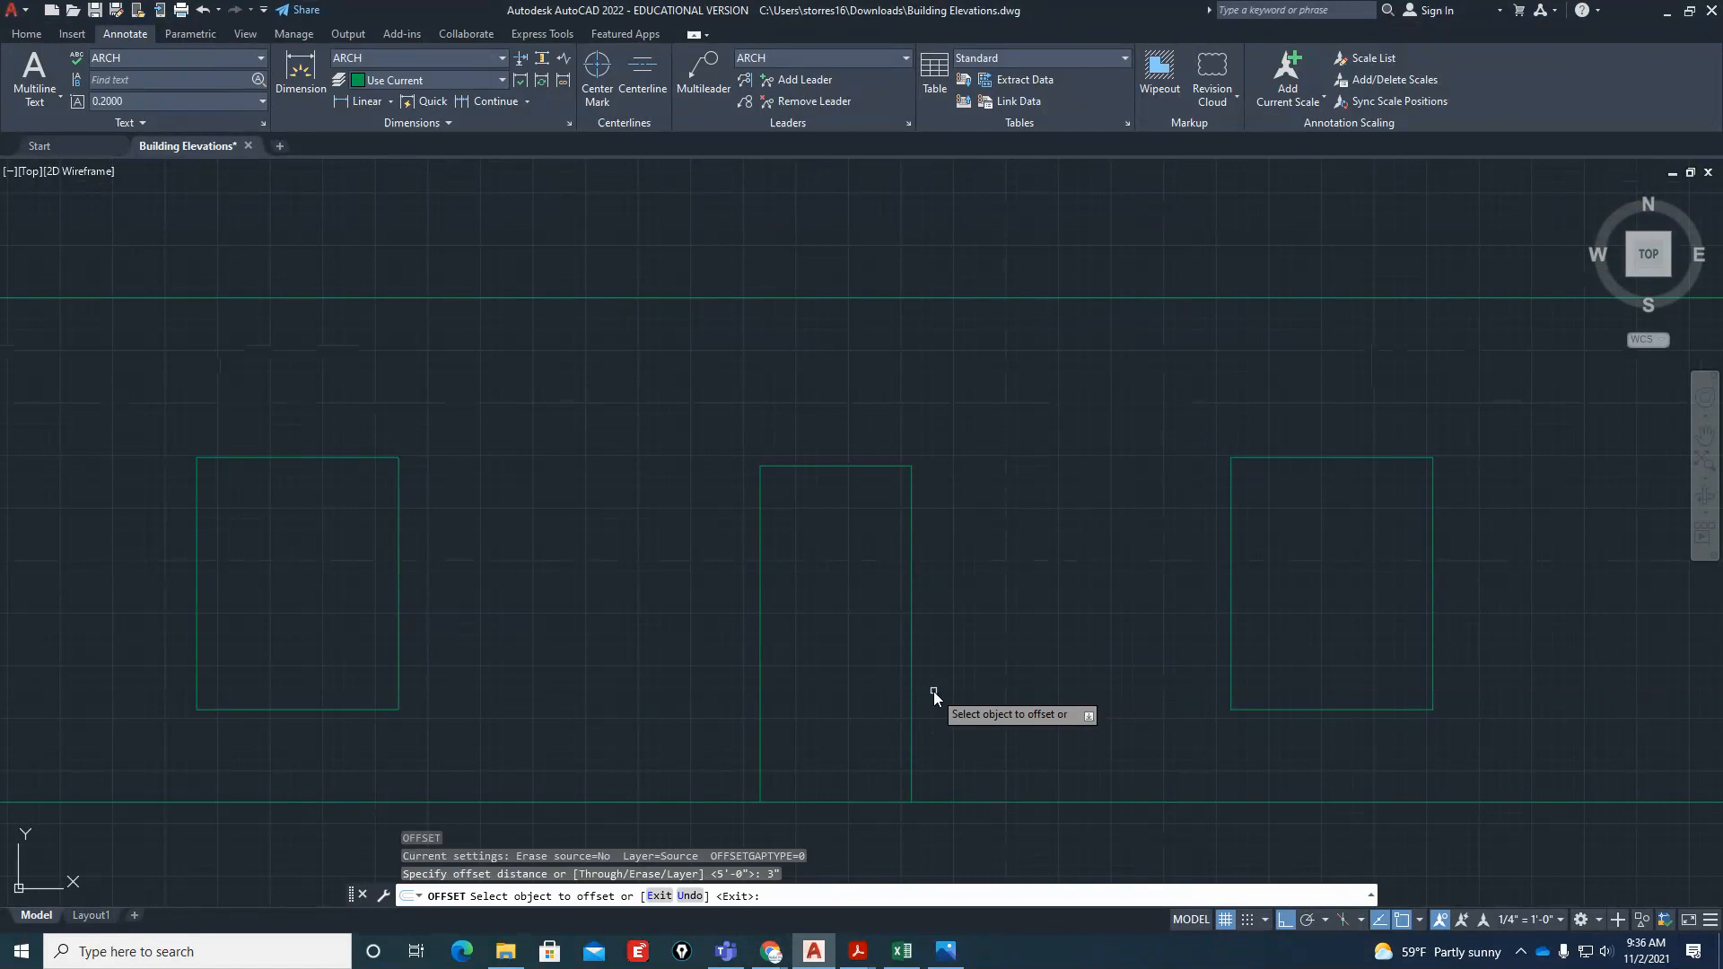
pyautogui.click(911, 524)
pyautogui.click(974, 518)
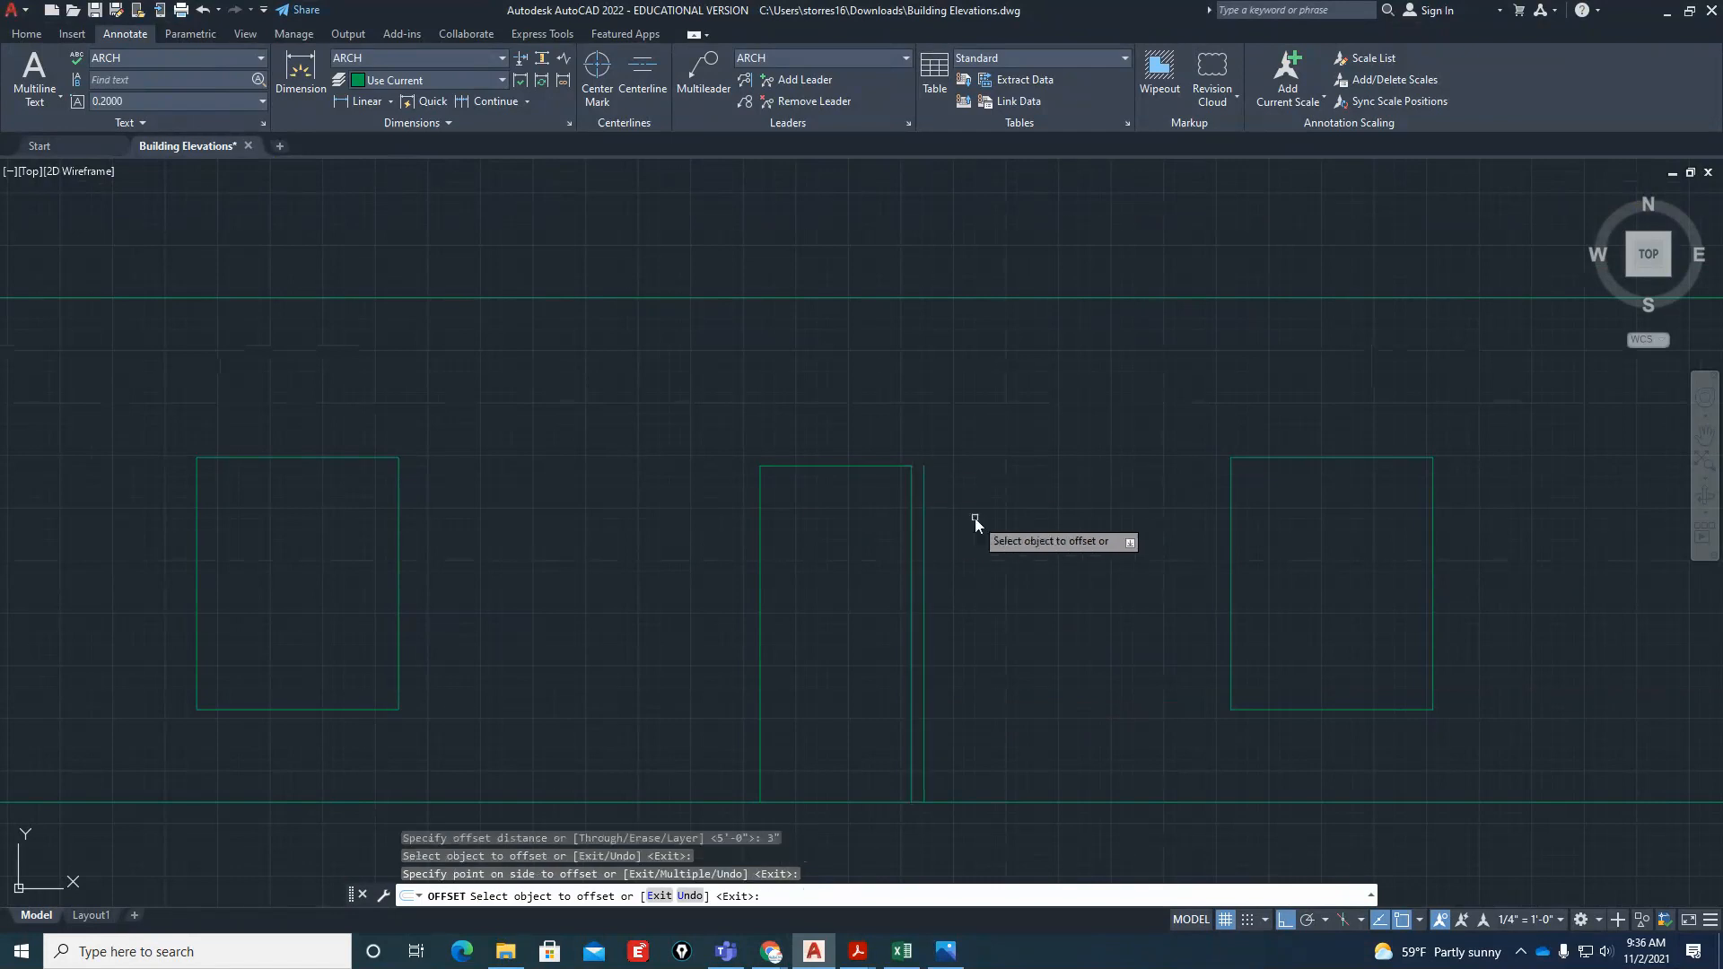
pyautogui.click(887, 467)
pyautogui.click(924, 413)
pyautogui.click(759, 513)
pyautogui.click(715, 511)
pyautogui.press('Escape')
pyautogui.press('Escape')
pyautogui.press('Escape')
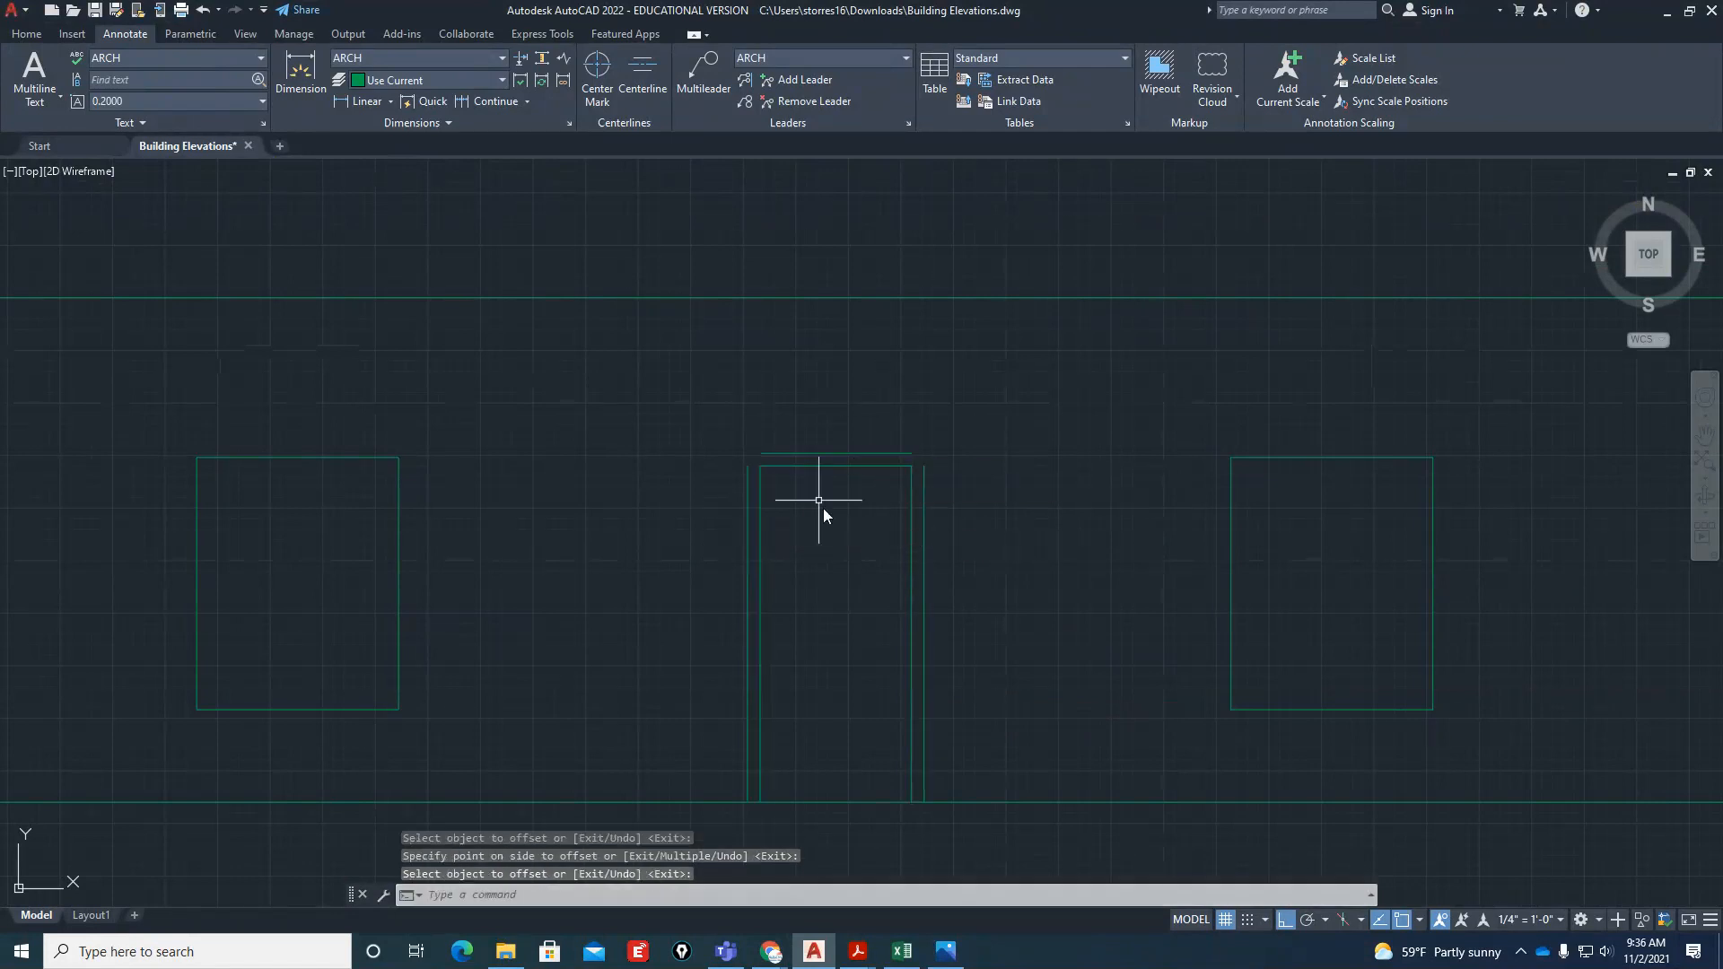
# Join both upper corners of the outer door trim lines with Fillet at radius 0
pyautogui.scroll(4, 863, 526)
pyautogui.write('f')
pyautogui.press('Return')
pyautogui.write('r')
pyautogui.press('Return')
pyautogui.write('0')
pyautogui.press('Return')
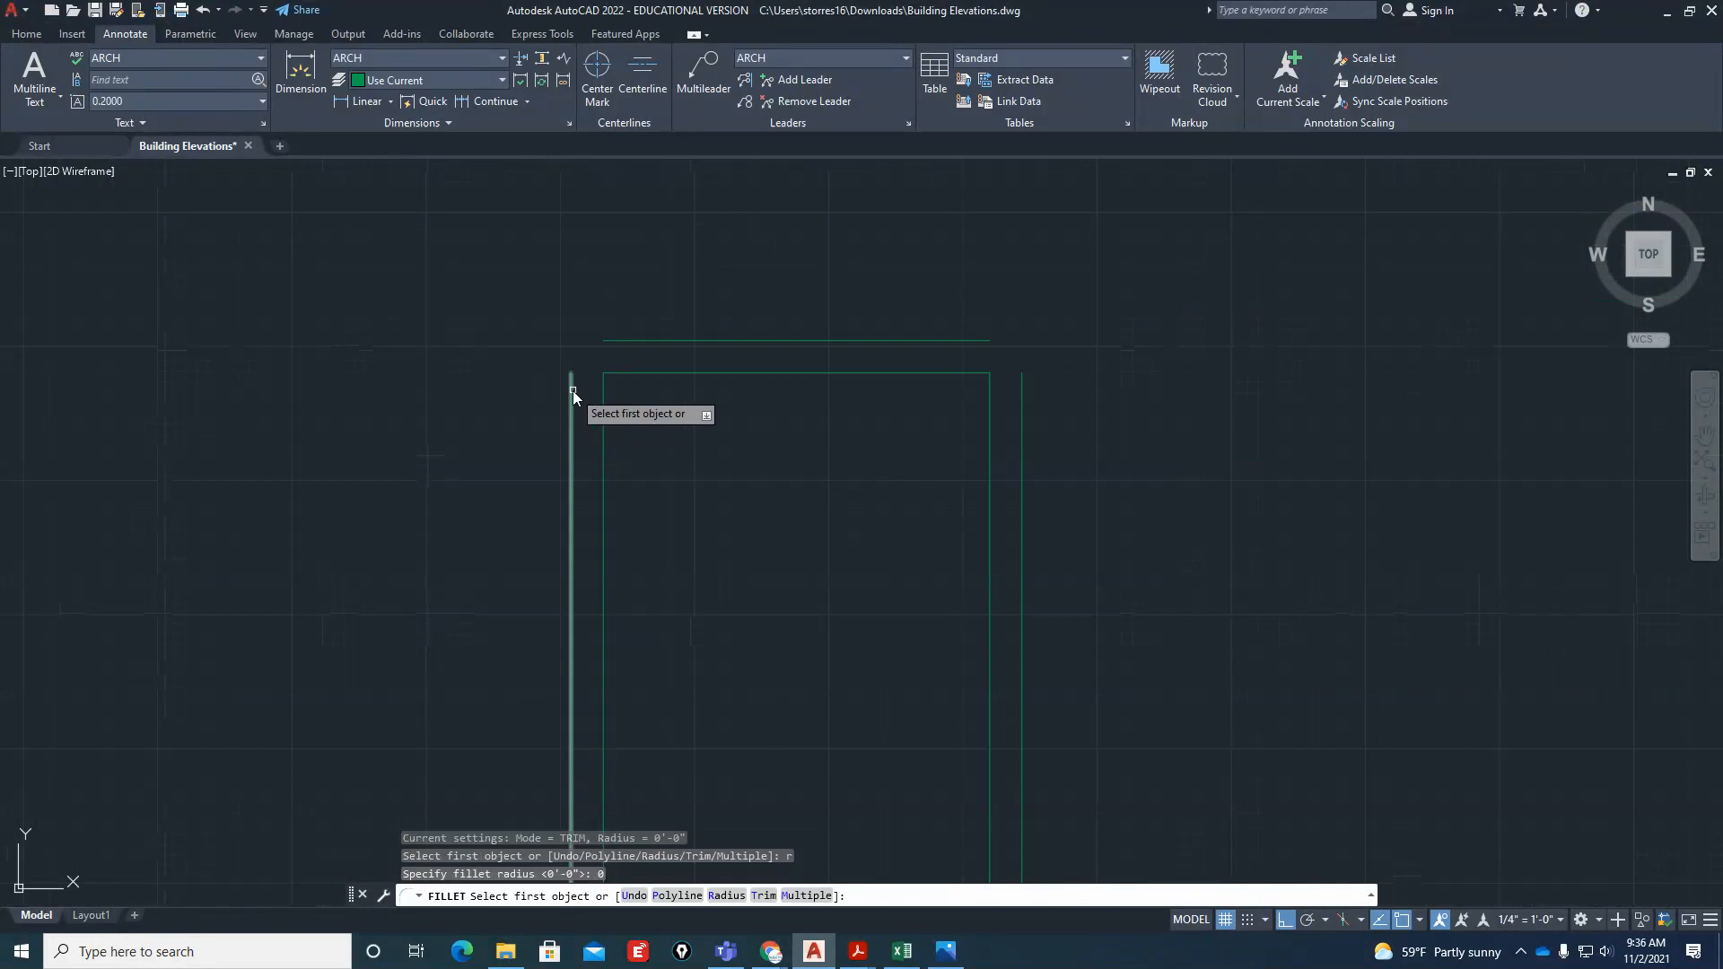
pyautogui.click(571, 395)
pyautogui.click(619, 341)
pyautogui.press('Return')
pyautogui.click(951, 341)
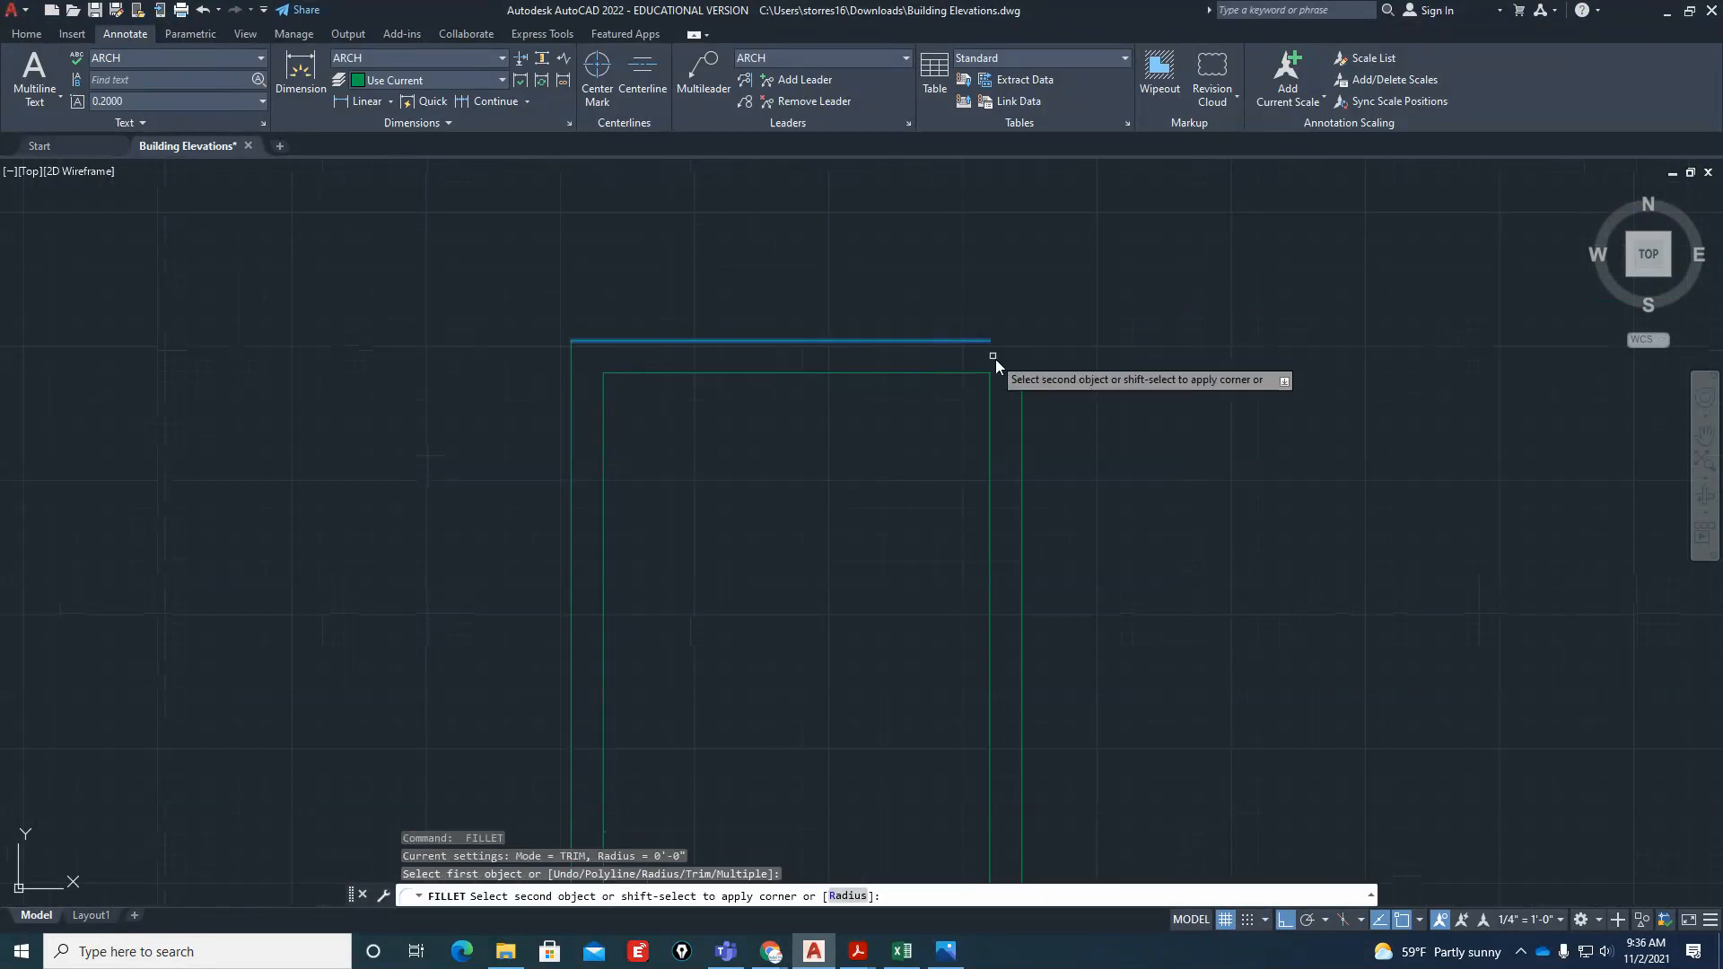
pyautogui.click(1019, 386)
pyautogui.scroll(-4, 965, 333)
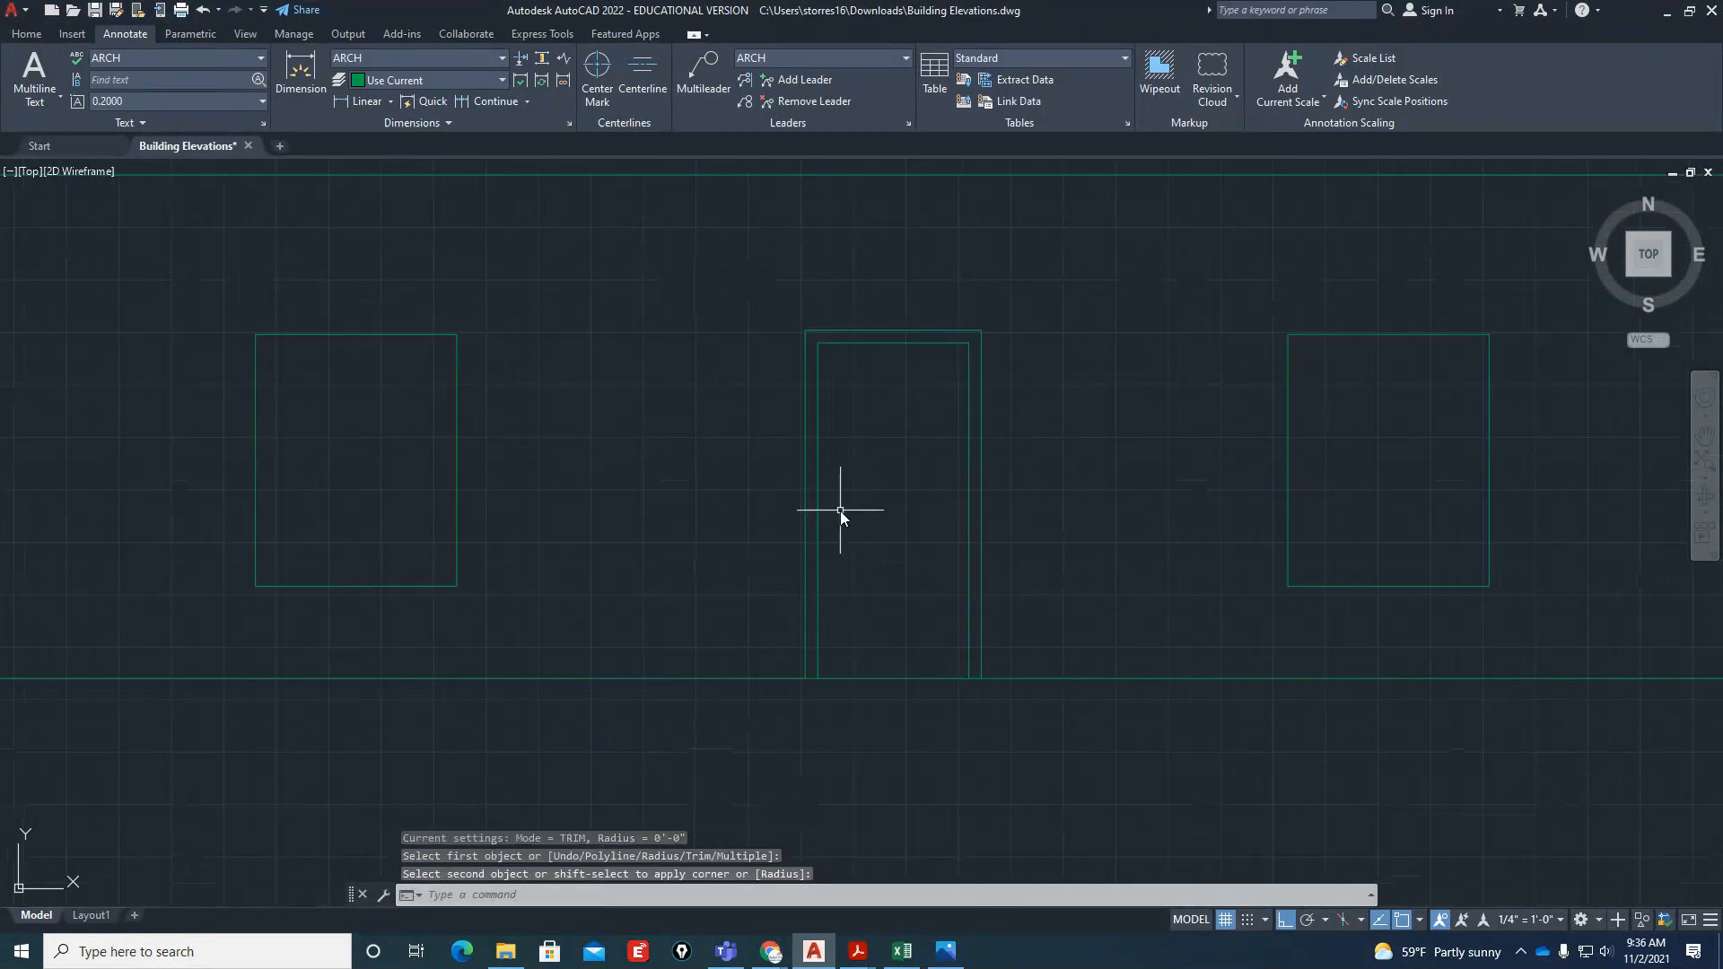
# Offset the elevation's ground line 42" upward across the door
pyautogui.write('o')
pyautogui.press('Return')
pyautogui.write('42')
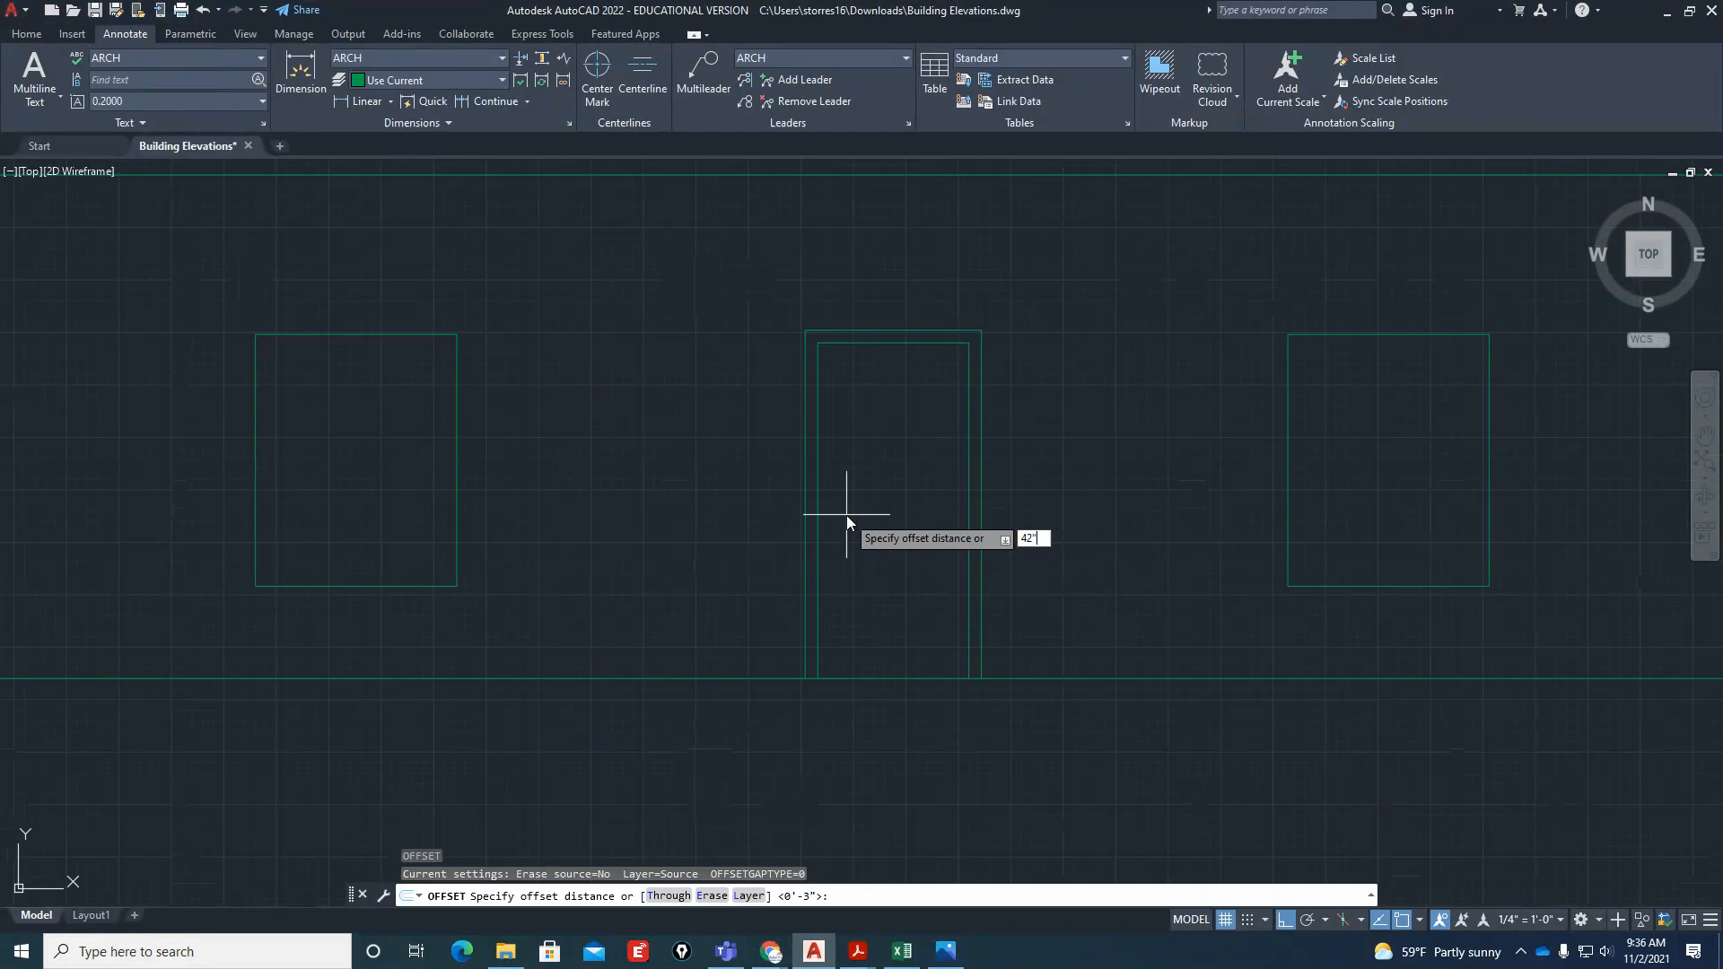
pyautogui.press('Return')
pyautogui.click(863, 678)
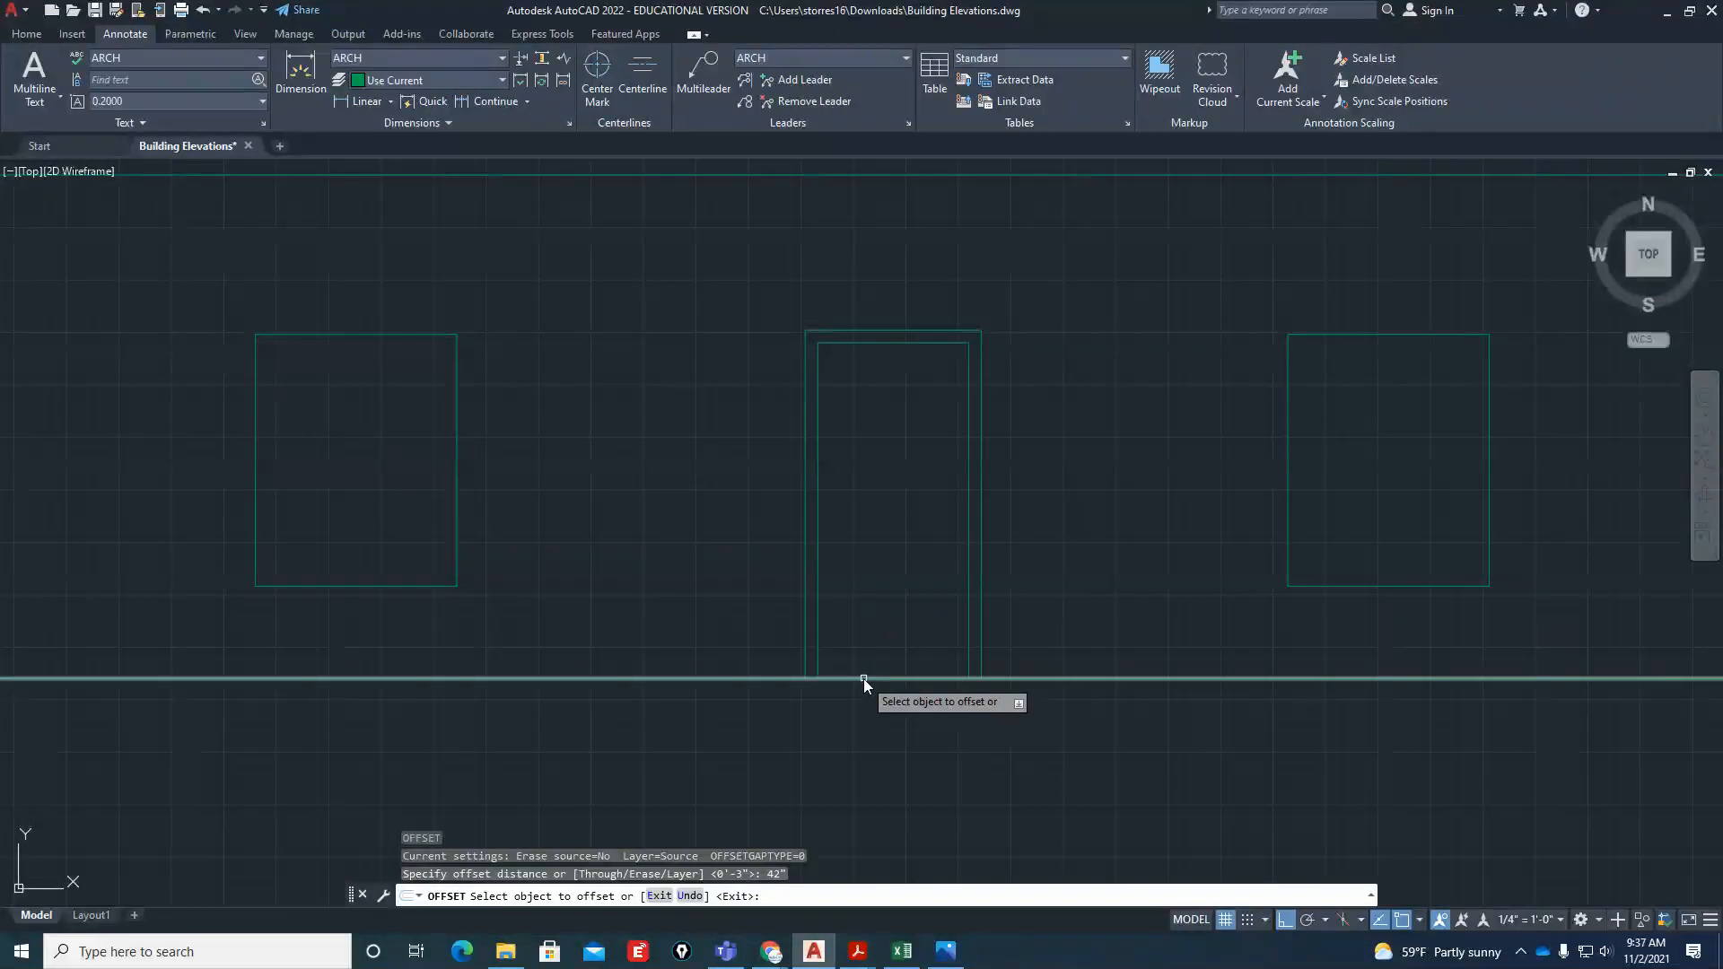
pyautogui.click(860, 536)
pyautogui.press('Return')
# Draw a 2" diameter circle for the doorknob, centred on the 42" height line just inside the door's left edge
pyautogui.scroll(8, 840, 499)
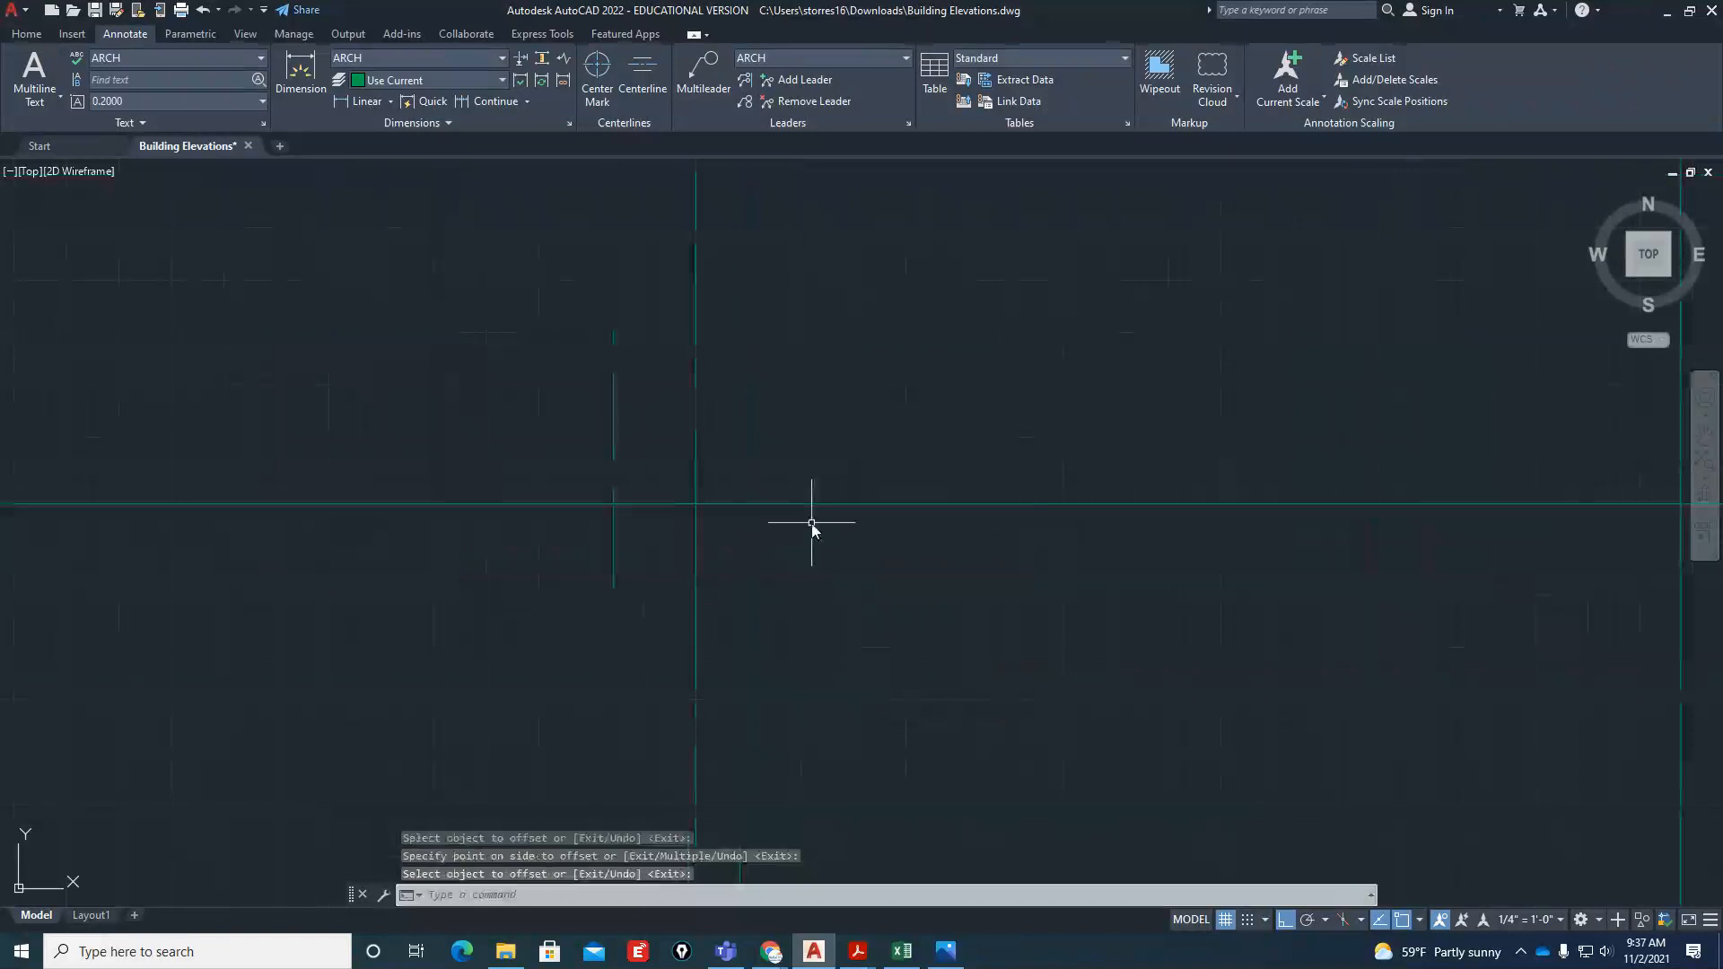
pyautogui.write('c')
pyautogui.press('Return')
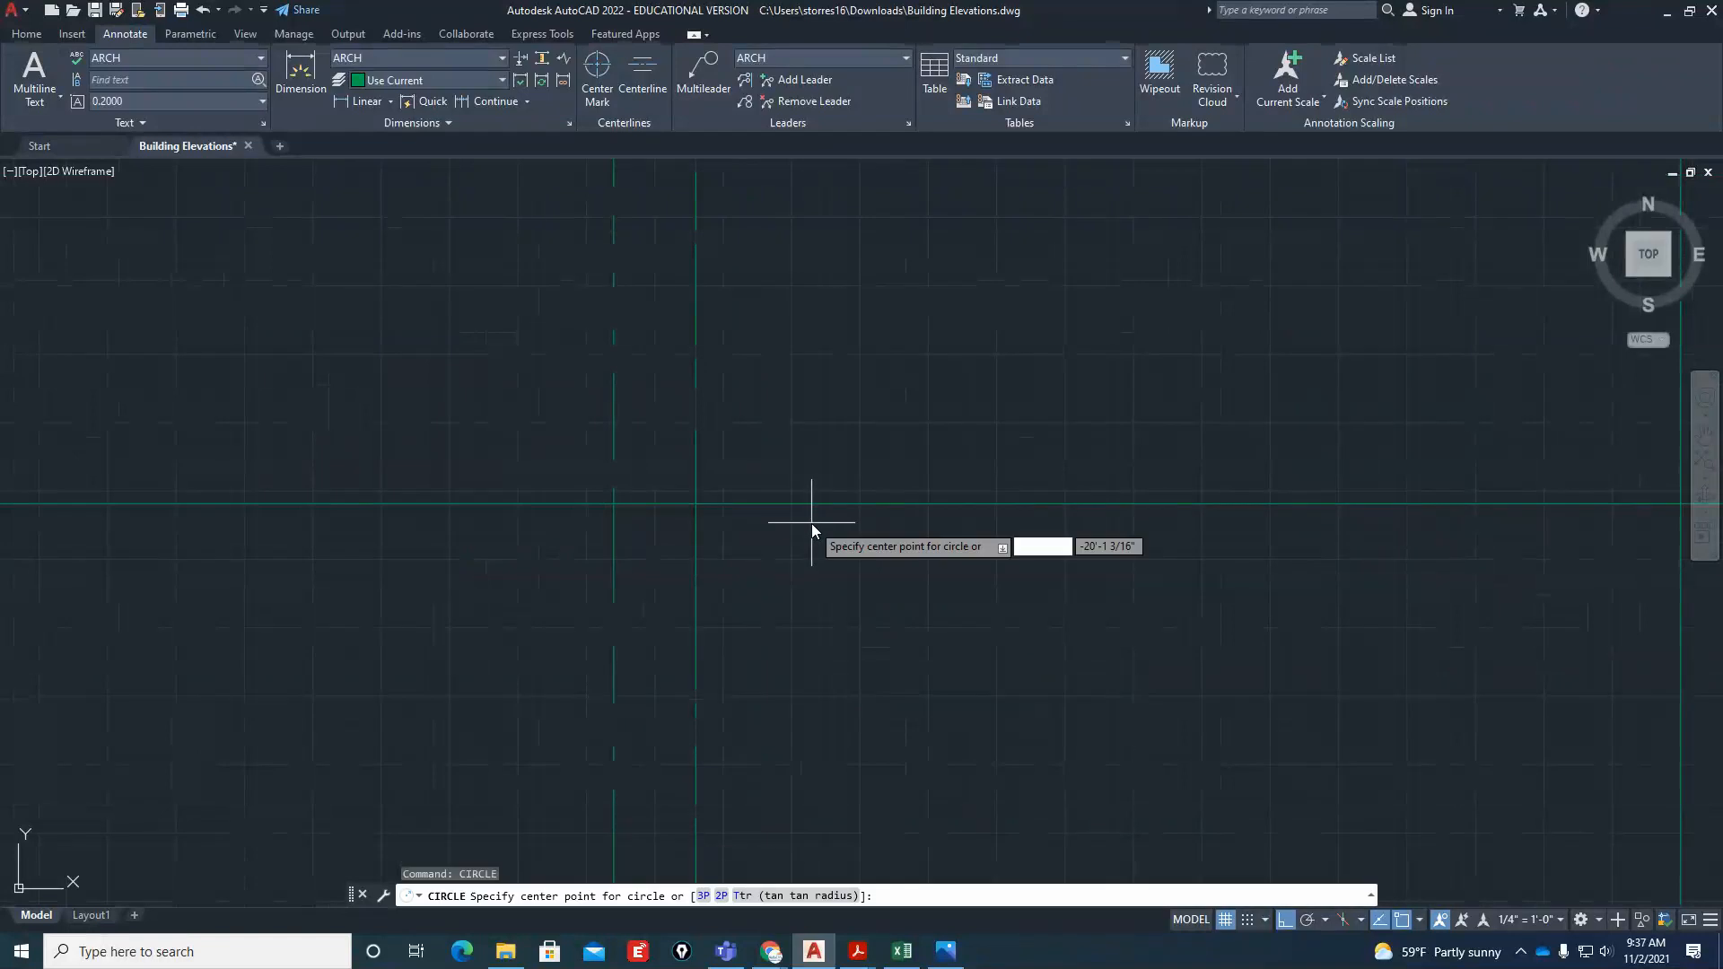
pyautogui.write('nea')
pyautogui.press('Return')
pyautogui.click(793, 504)
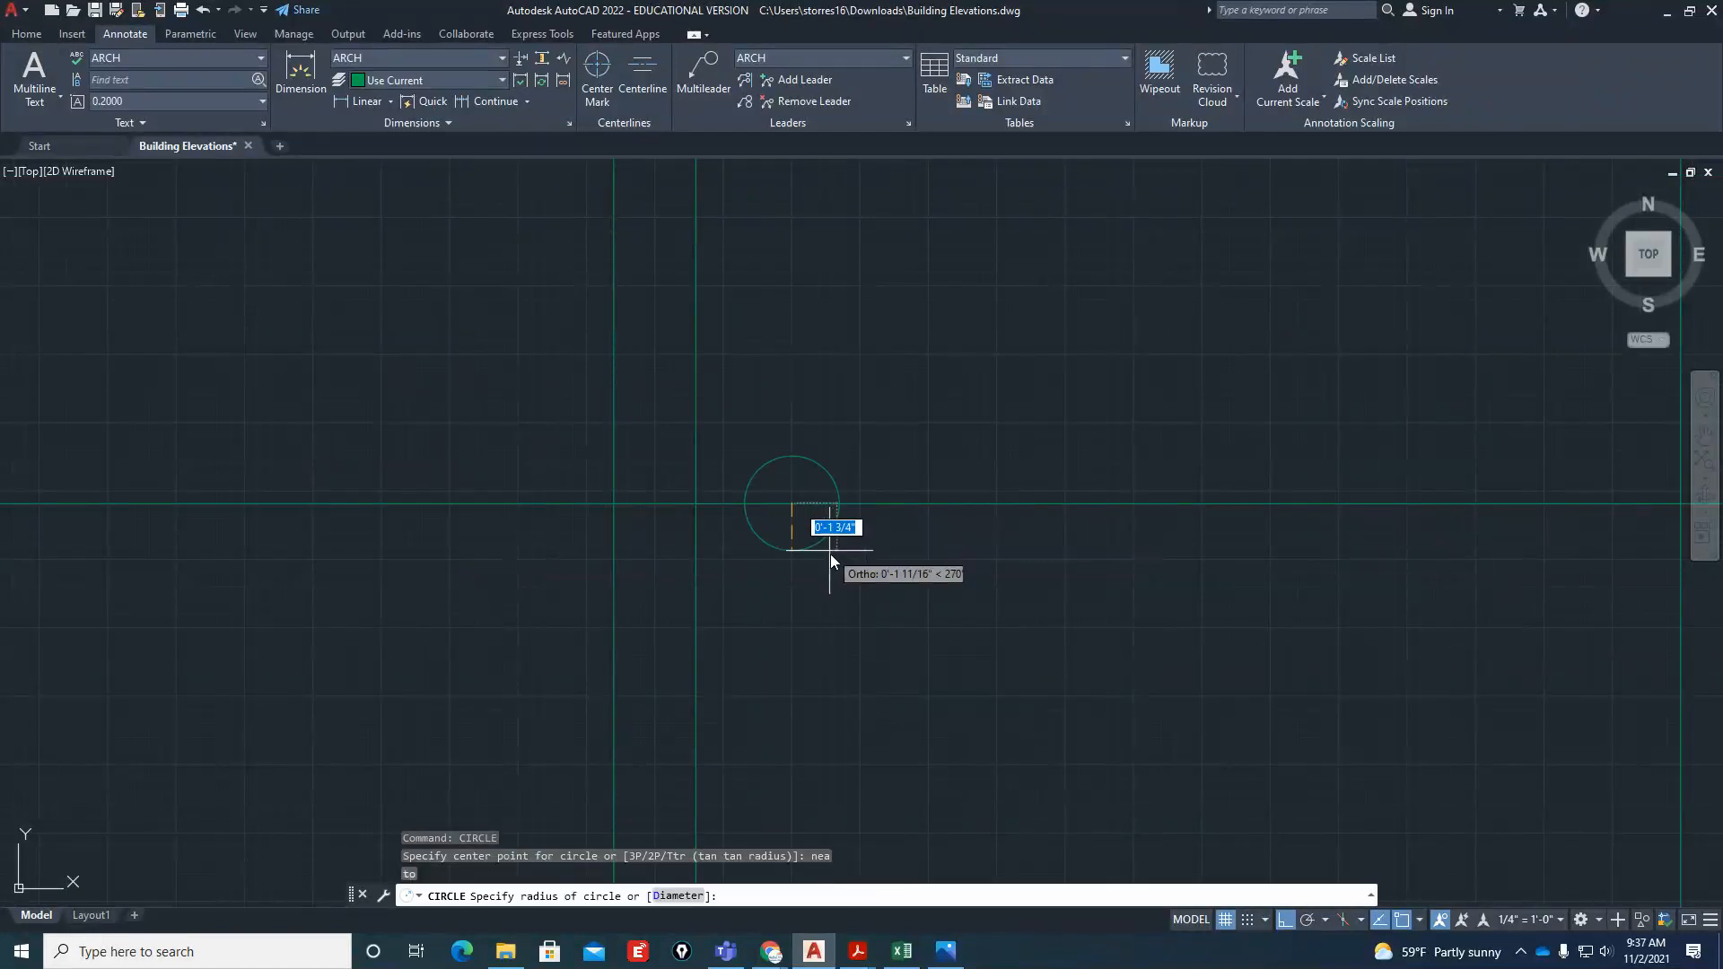
pyautogui.write('d')
pyautogui.press('Return')
pyautogui.write('2"')
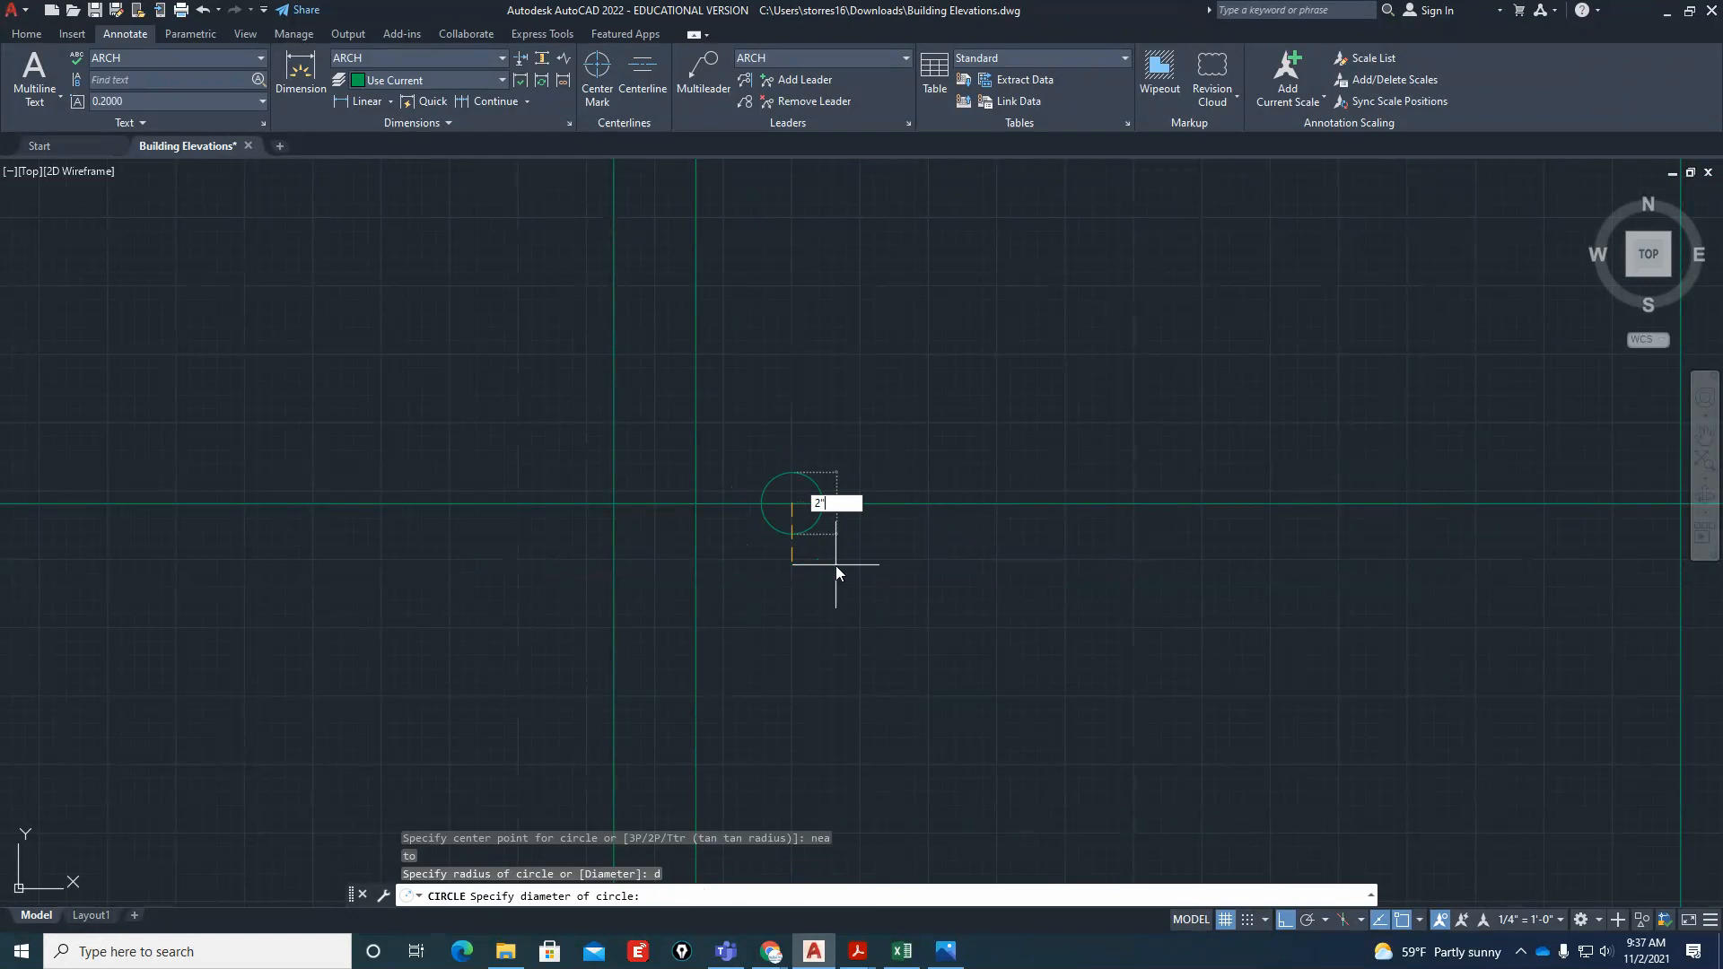
pyautogui.press('Return')
# Erase the horizontal construction line that runs through the doorknob
pyautogui.click(934, 503)
pyautogui.write('E')
pyautogui.press('Return')
# Draw a horizontal line across the left window from the midpoint of its left side to the midpoint of its right side
pyautogui.scroll(-6, 753, 574)
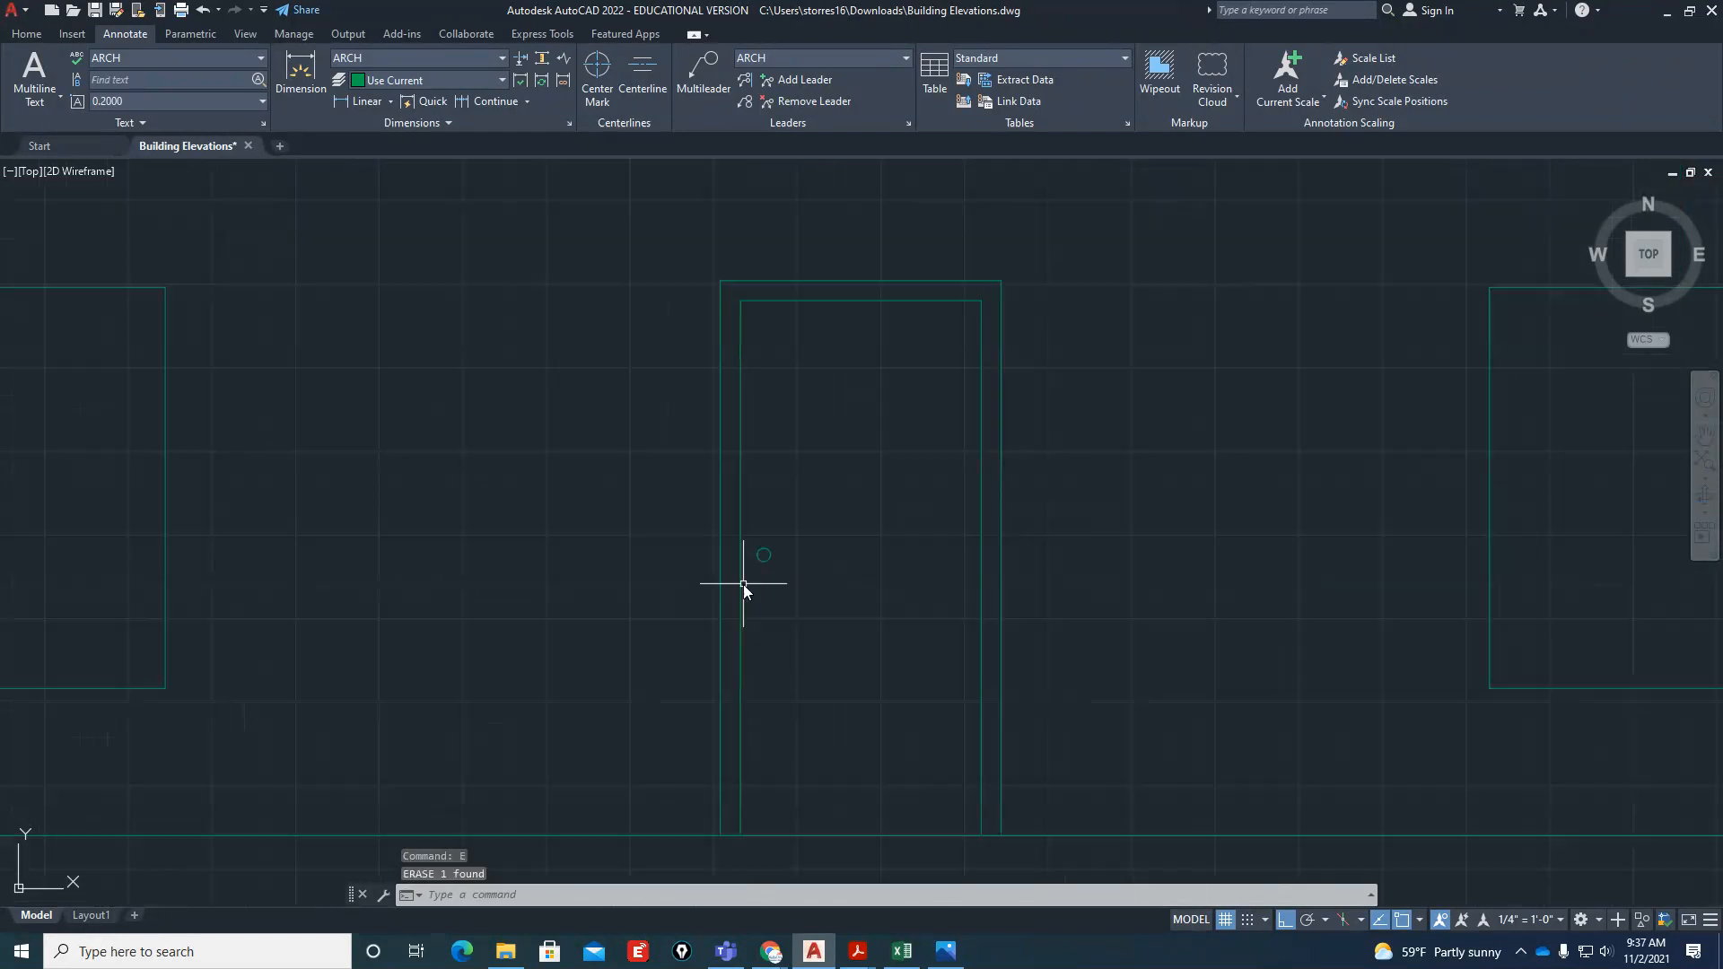
pyautogui.scroll(-2, 857, 621)
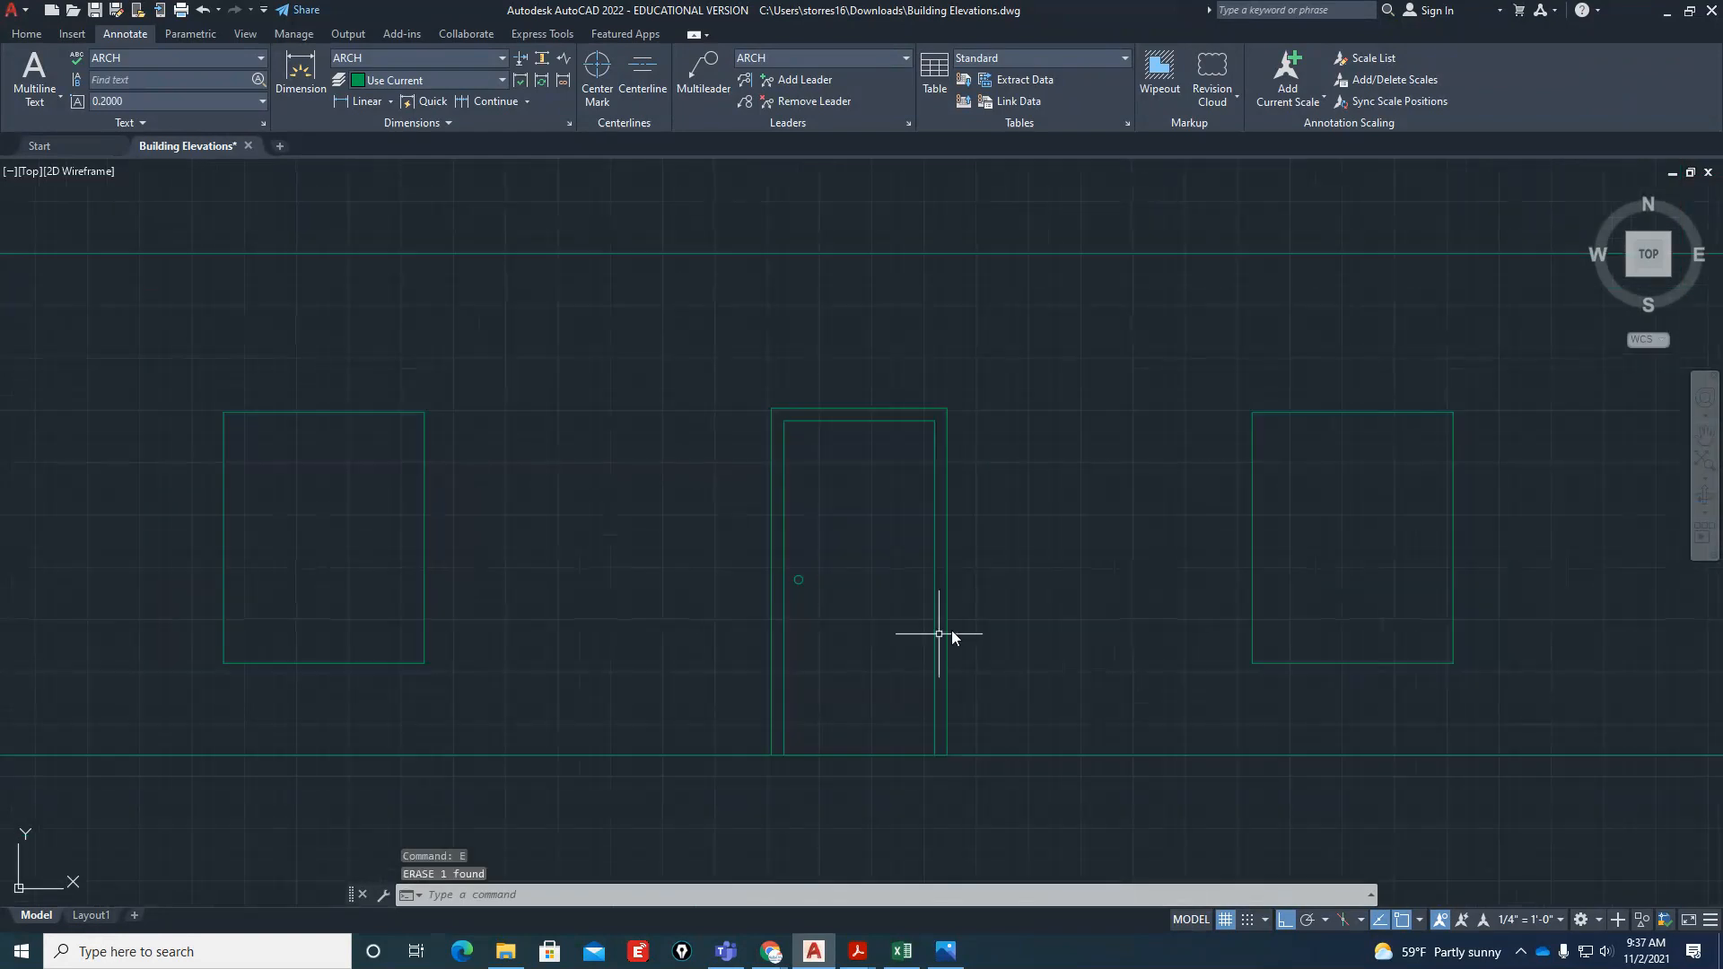
pyautogui.scroll(-2, 887, 626)
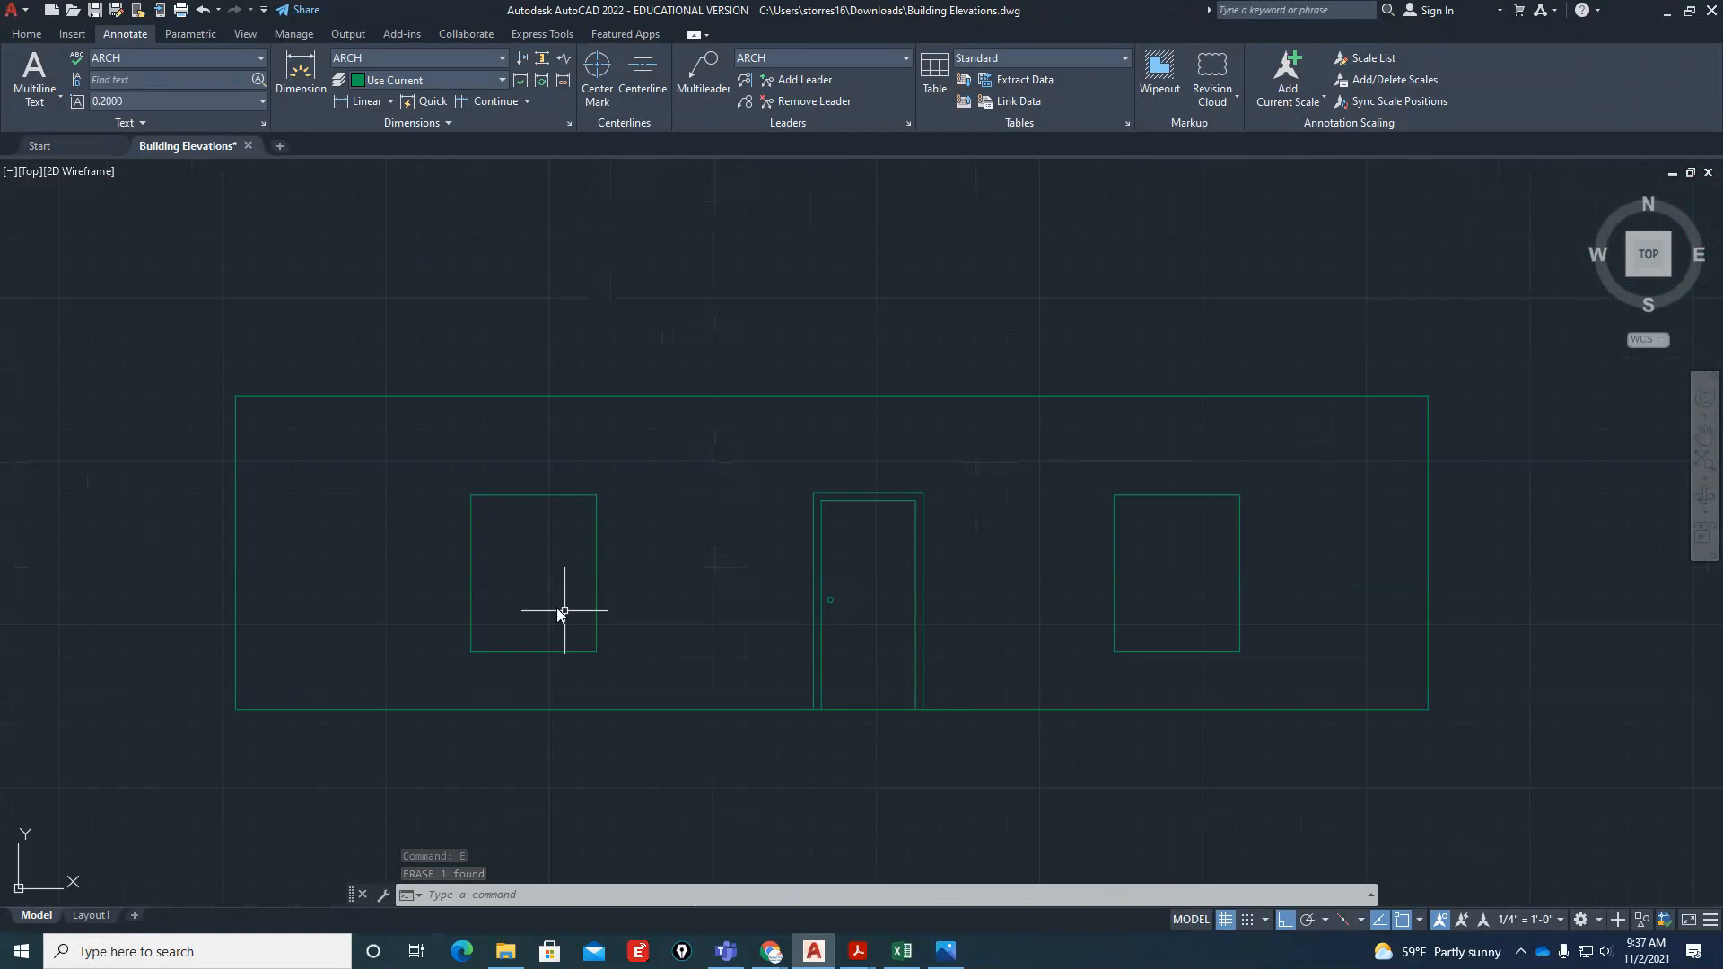
pyautogui.scroll(6, 543, 600)
pyautogui.scroll(-2, 892, 649)
pyautogui.scroll(2, 718, 676)
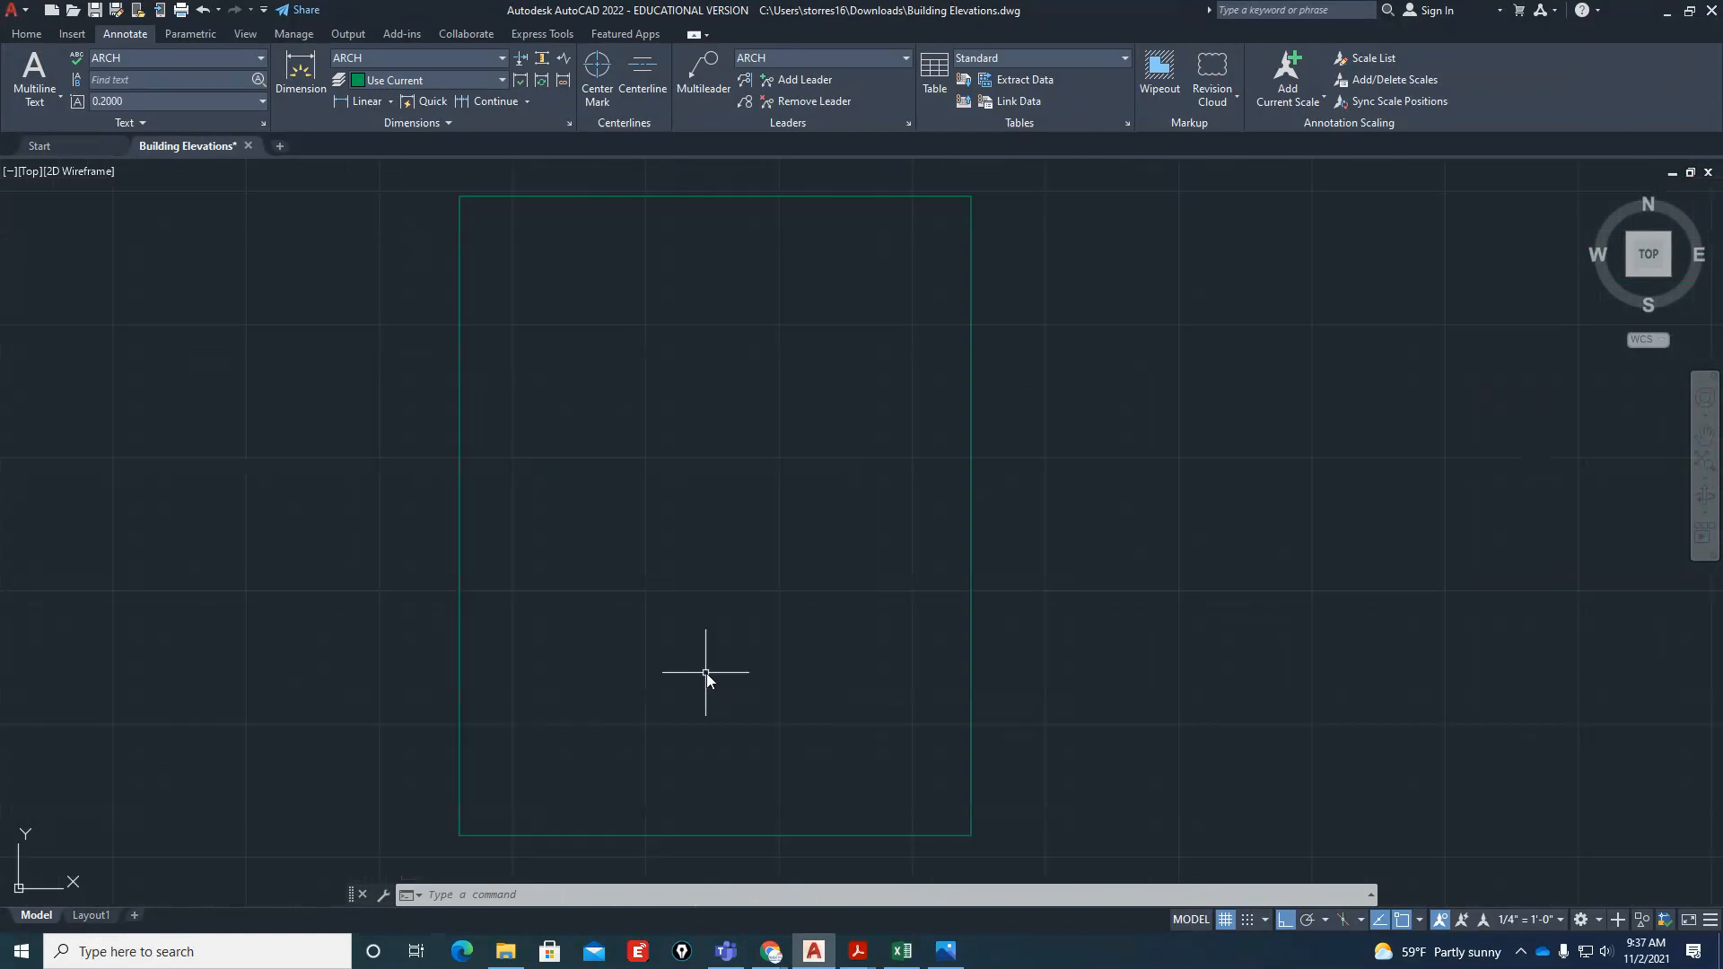
pyautogui.write('l')
pyautogui.press('Return')
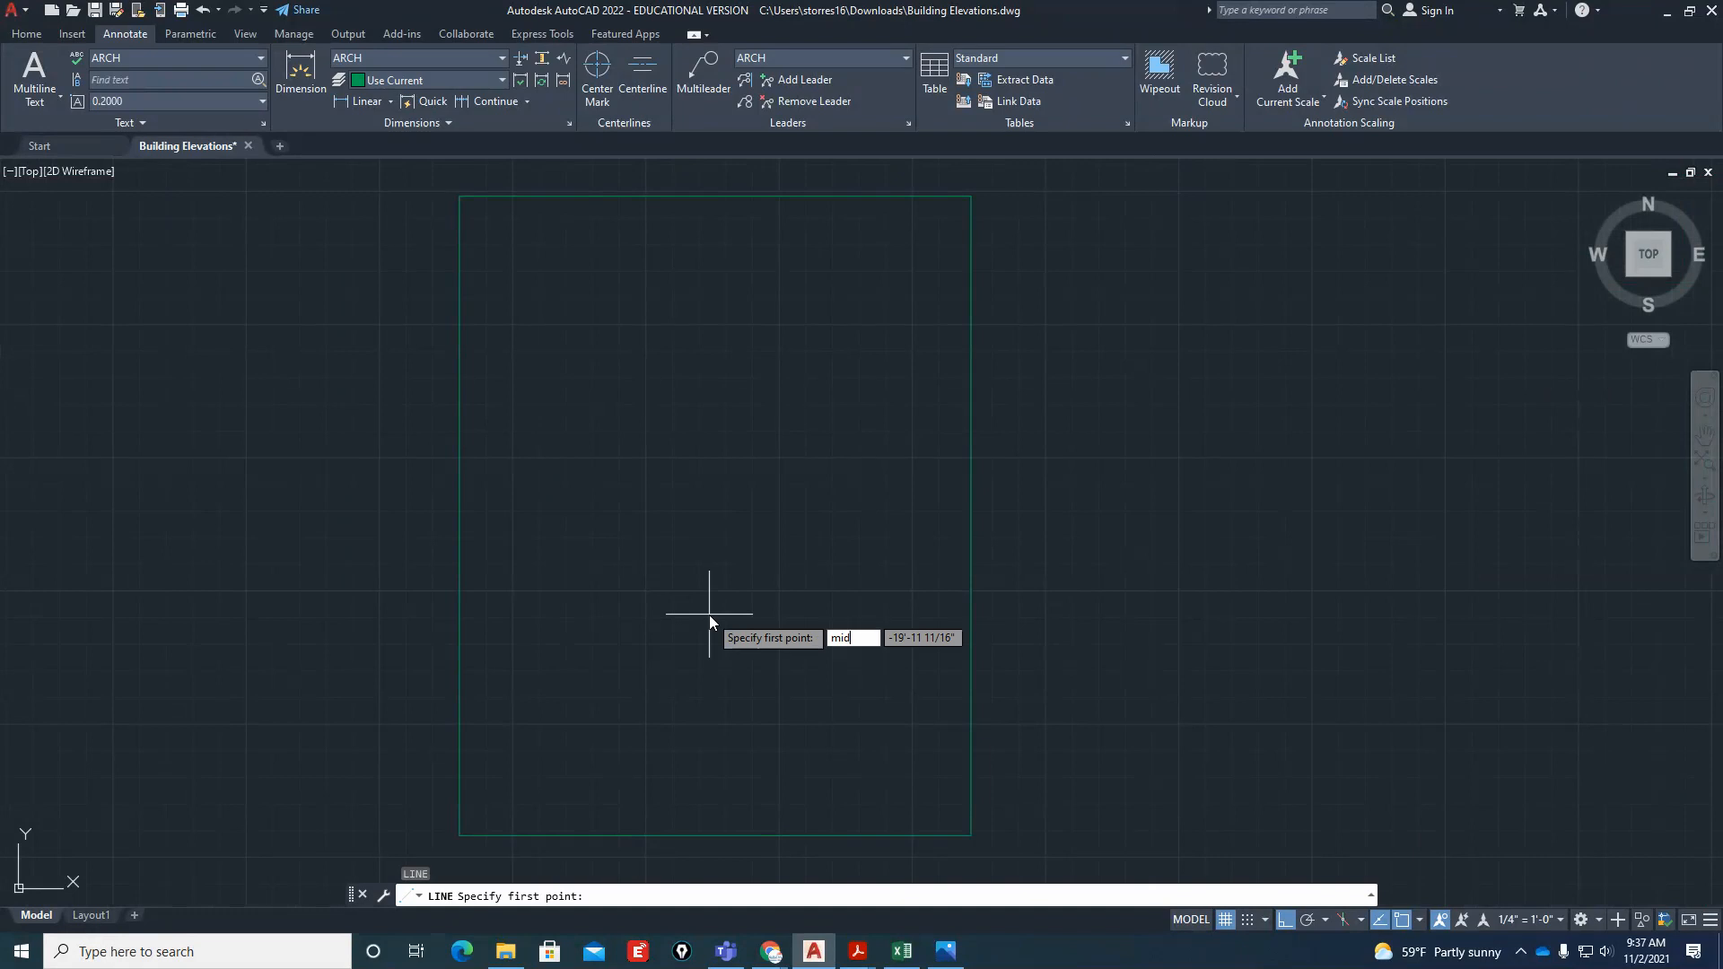
pyautogui.write('mid')
pyautogui.press('Return')
pyautogui.click(447, 507)
pyautogui.write('mid')
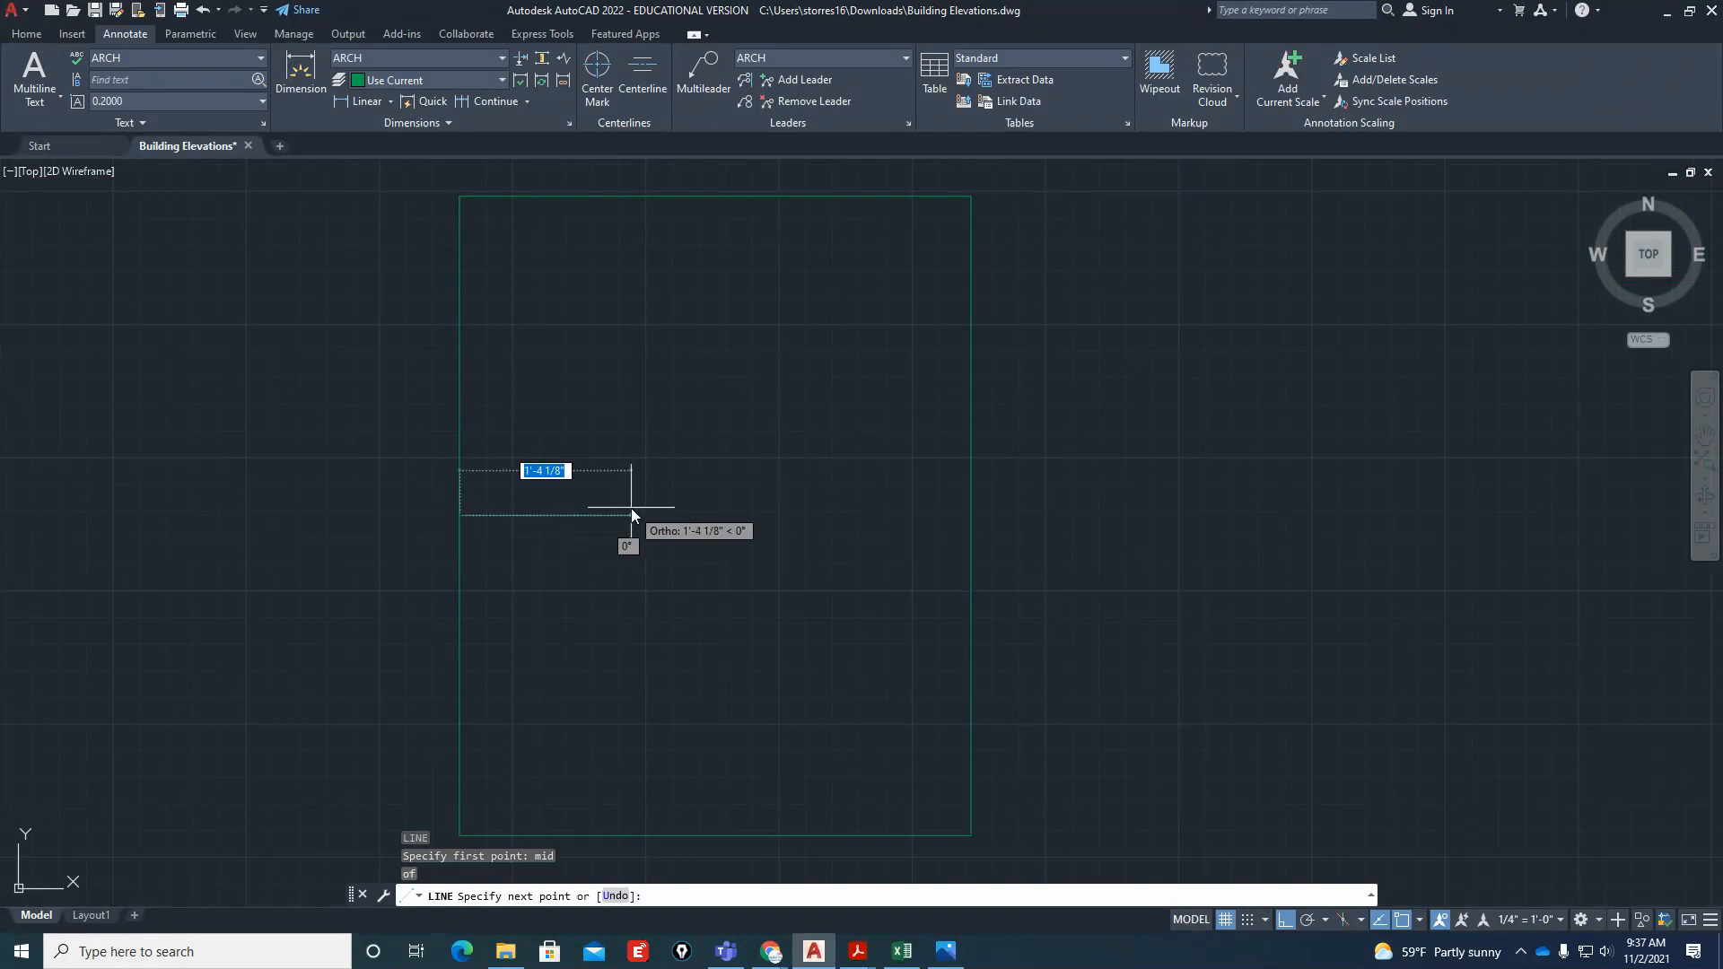
pyautogui.press('Return')
pyautogui.click(967, 518)
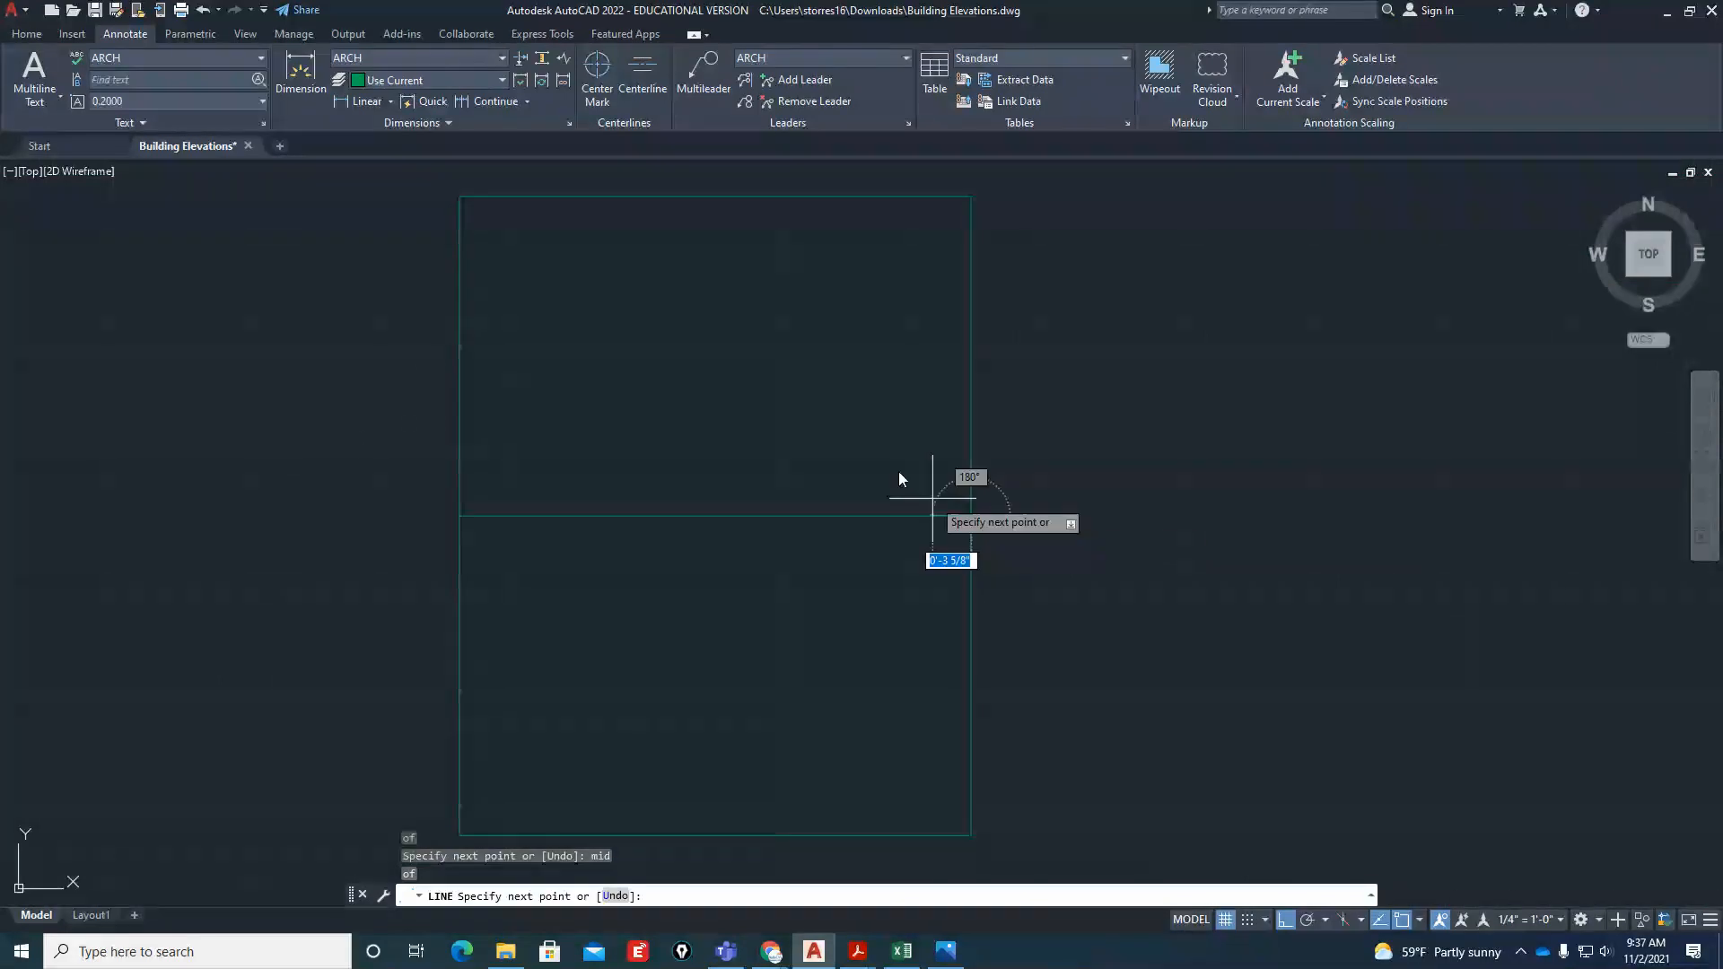
pyautogui.press('Escape')
# Switch to Adobe Acrobat Reader and examine the window glass marks in Building-Elevations.pdf at 300% zoom, then return to AutoCAD
pyautogui.scroll(-6, 771, 484)
pyautogui.scroll(6, 778, 499)
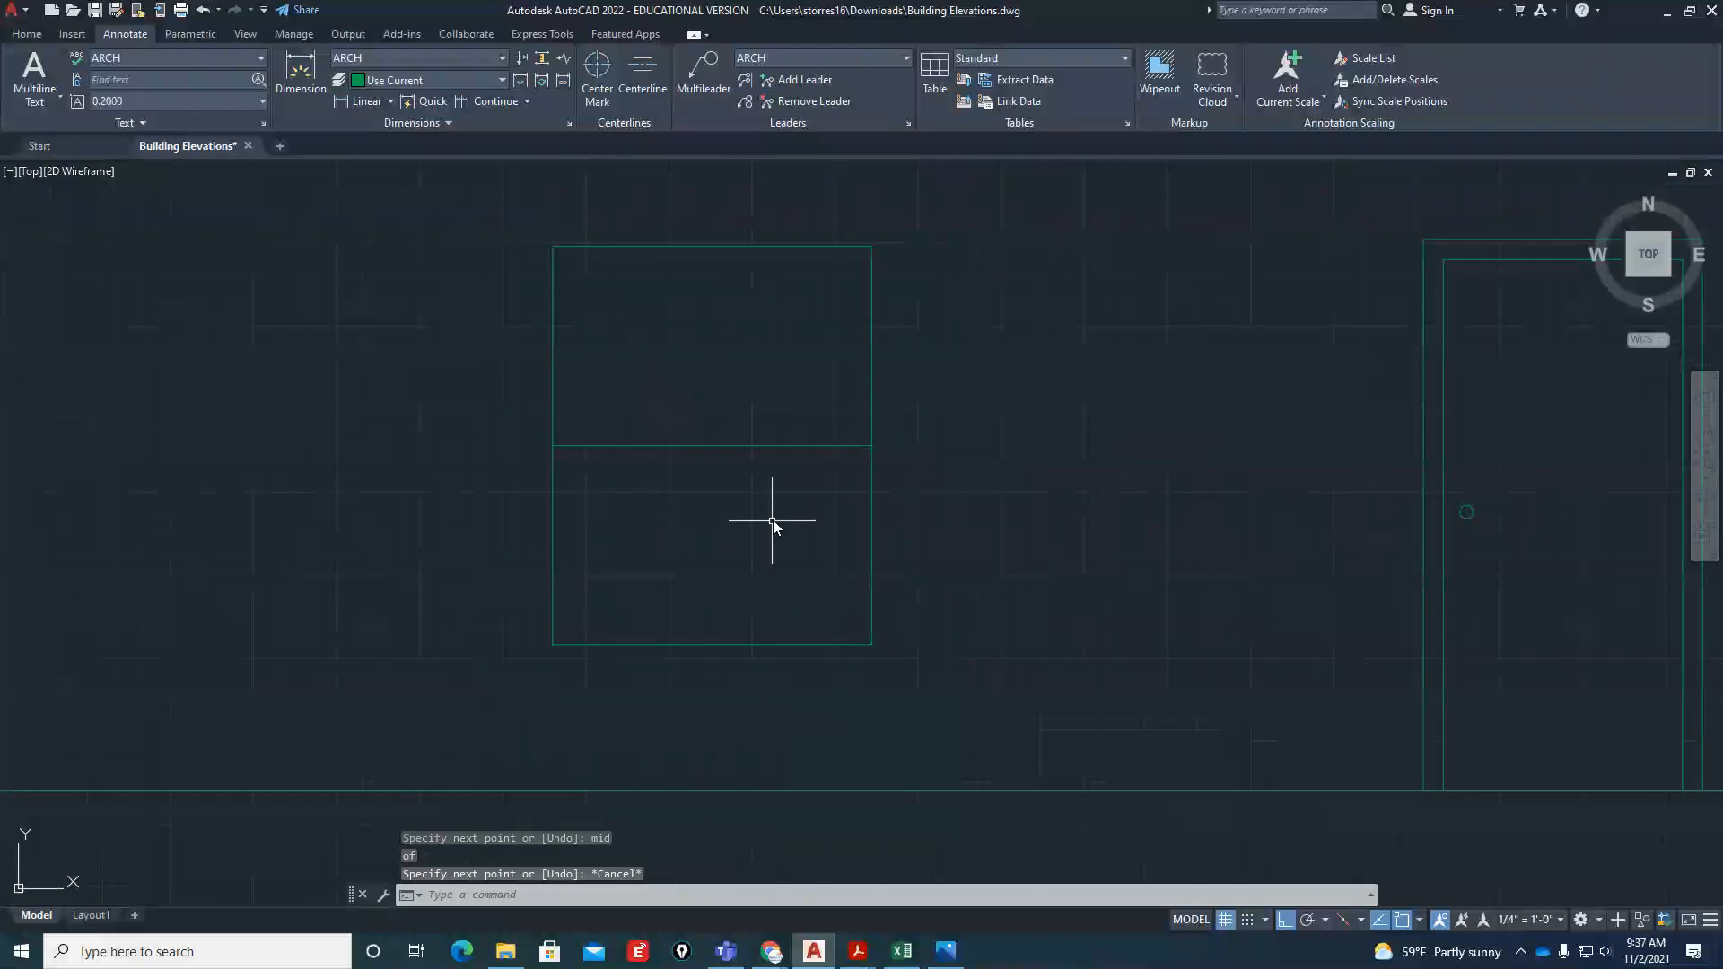
pyautogui.moveTo(857, 951)
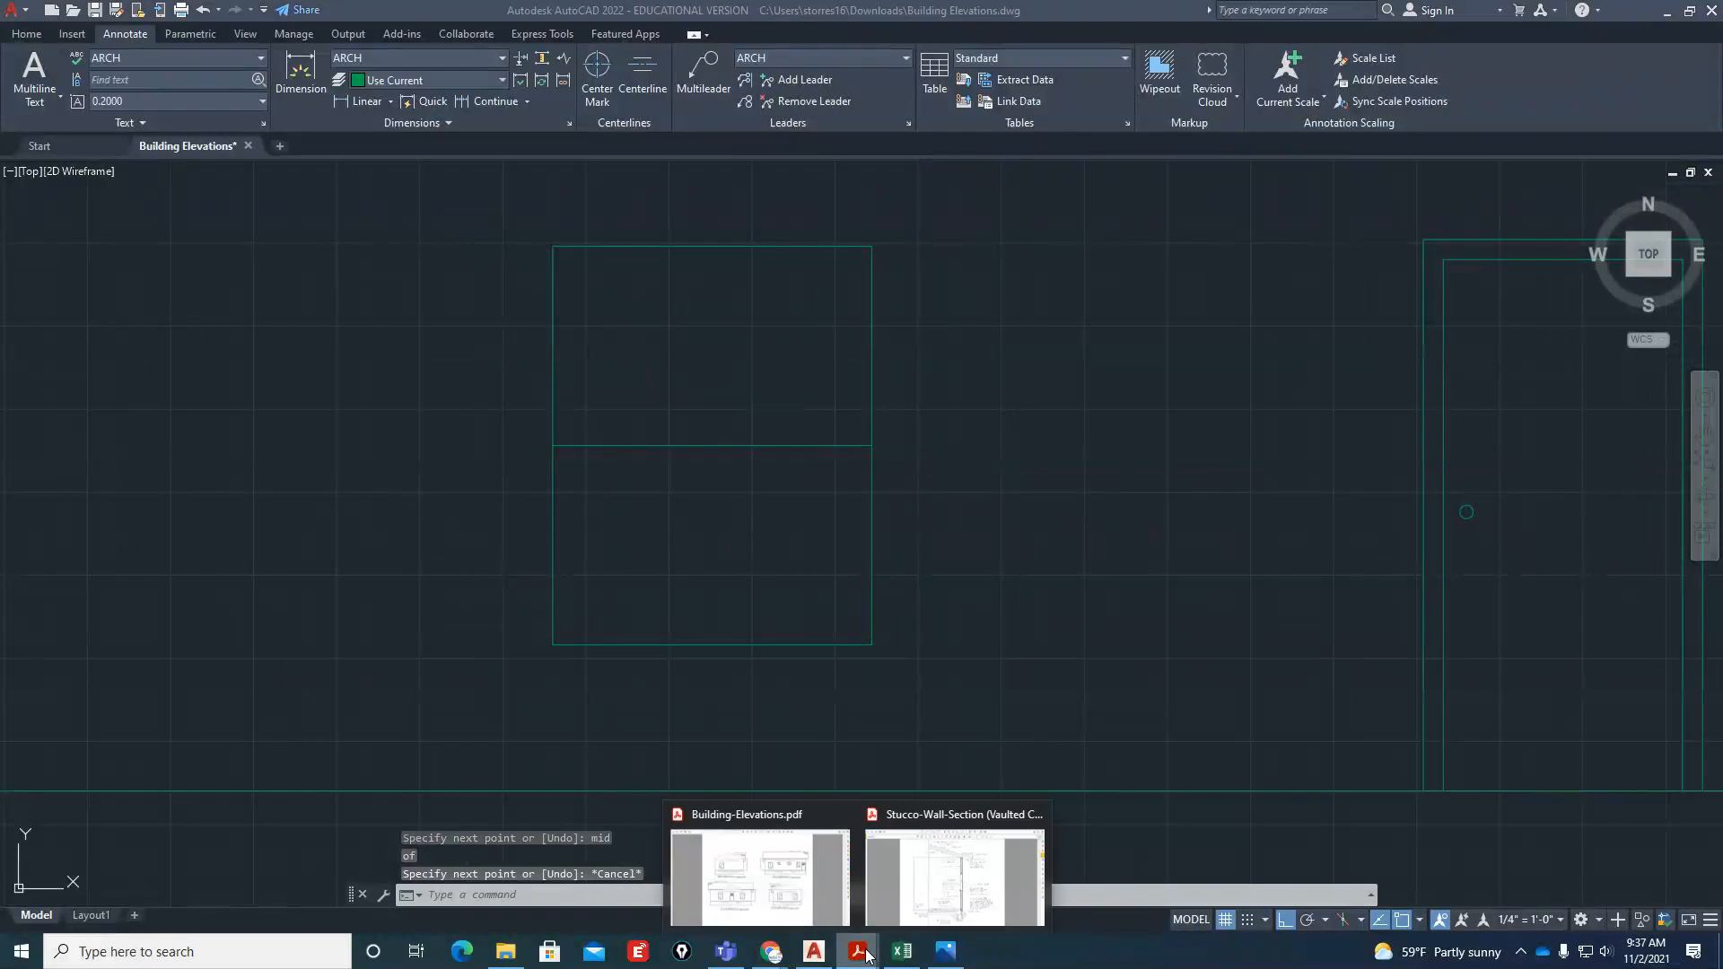
pyautogui.click(780, 865)
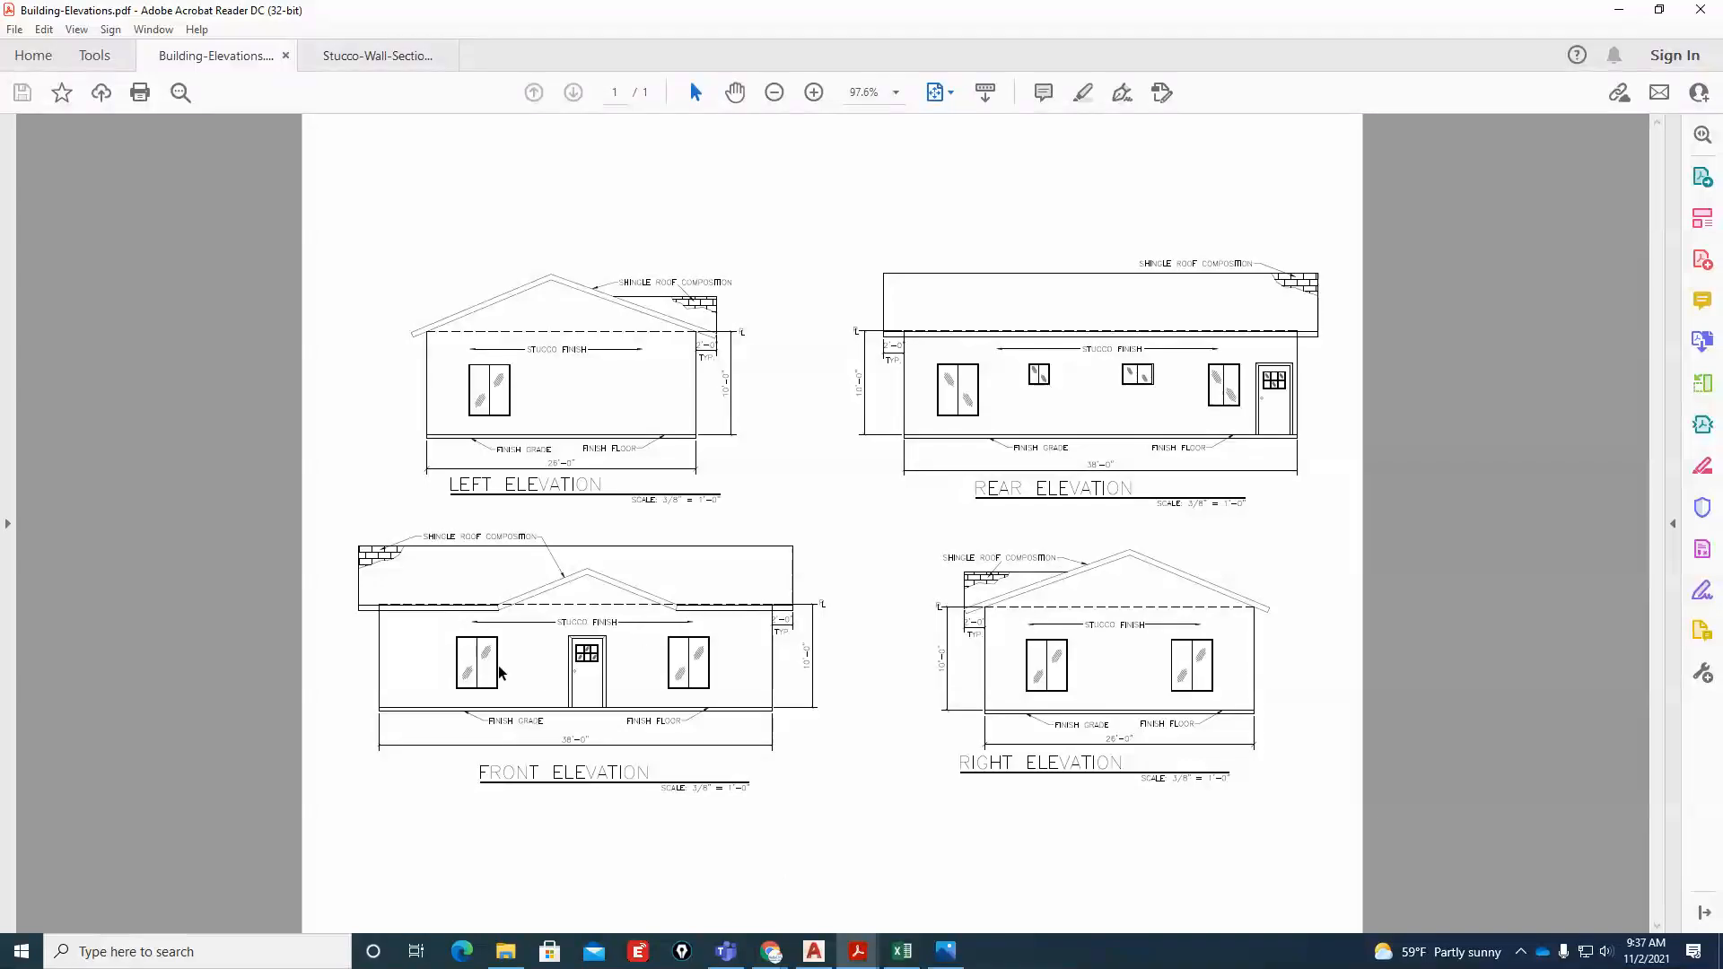
pyautogui.click(816, 93)
pyautogui.click(816, 93)
pyautogui.click(816, 93)
pyautogui.click(816, 93)
pyautogui.click(816, 94)
pyautogui.scroll(-1, 743, 798)
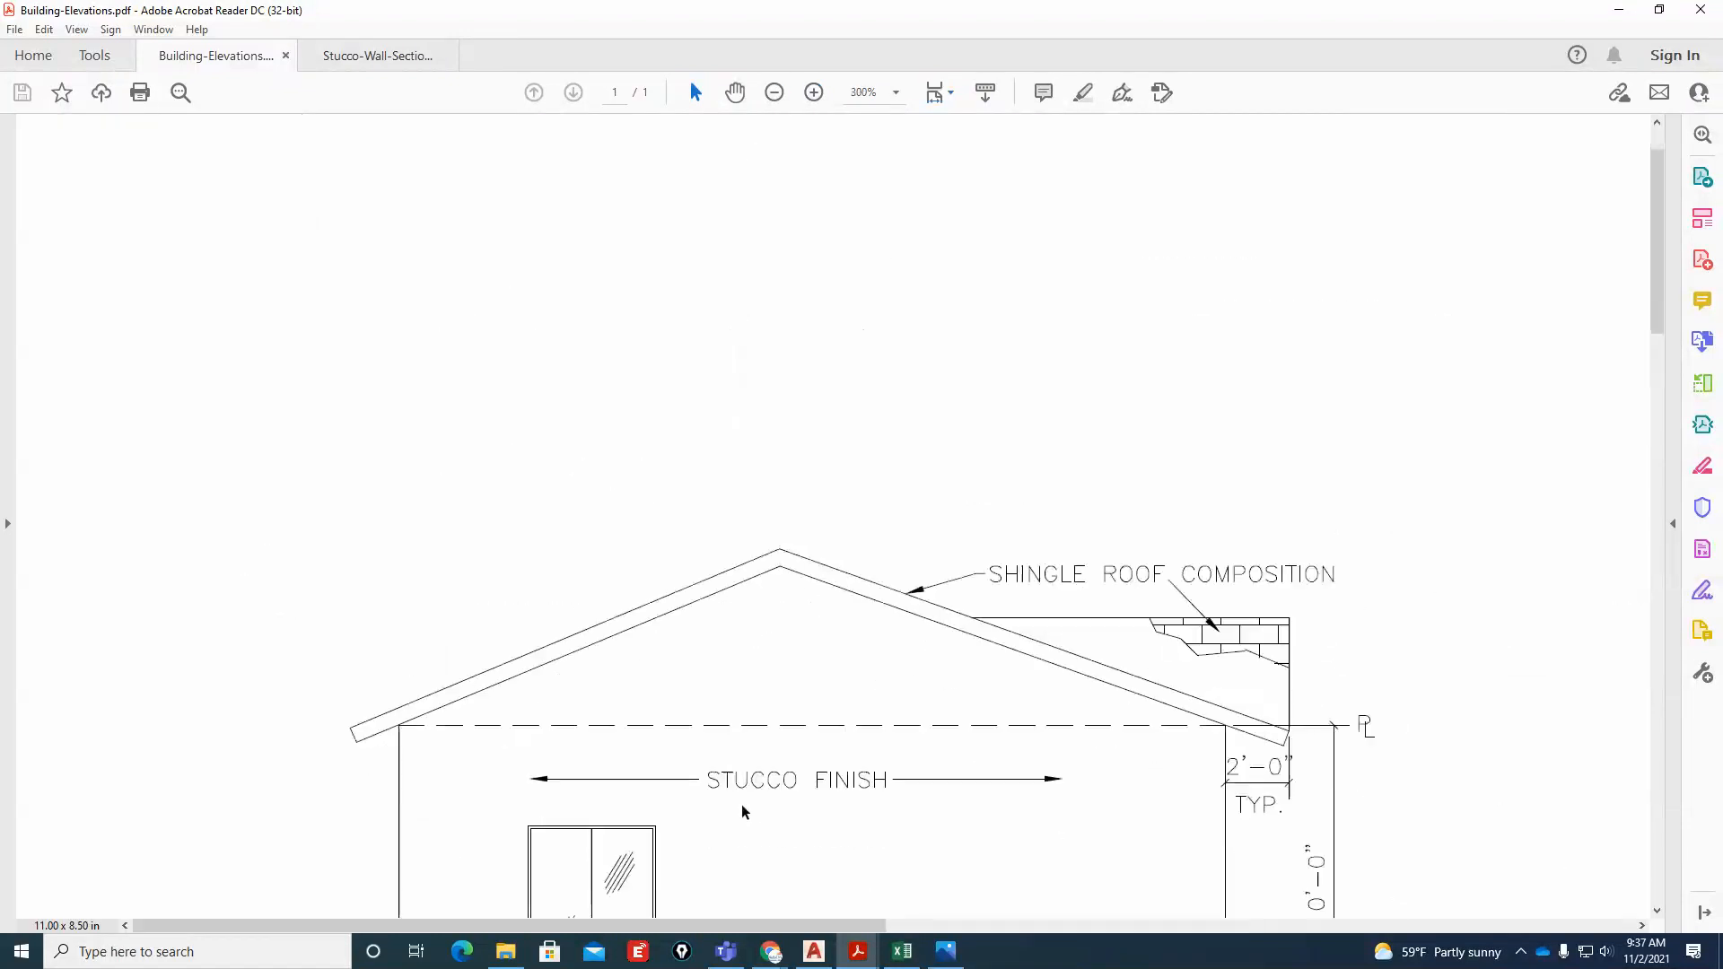
pyautogui.scroll(-5, 743, 812)
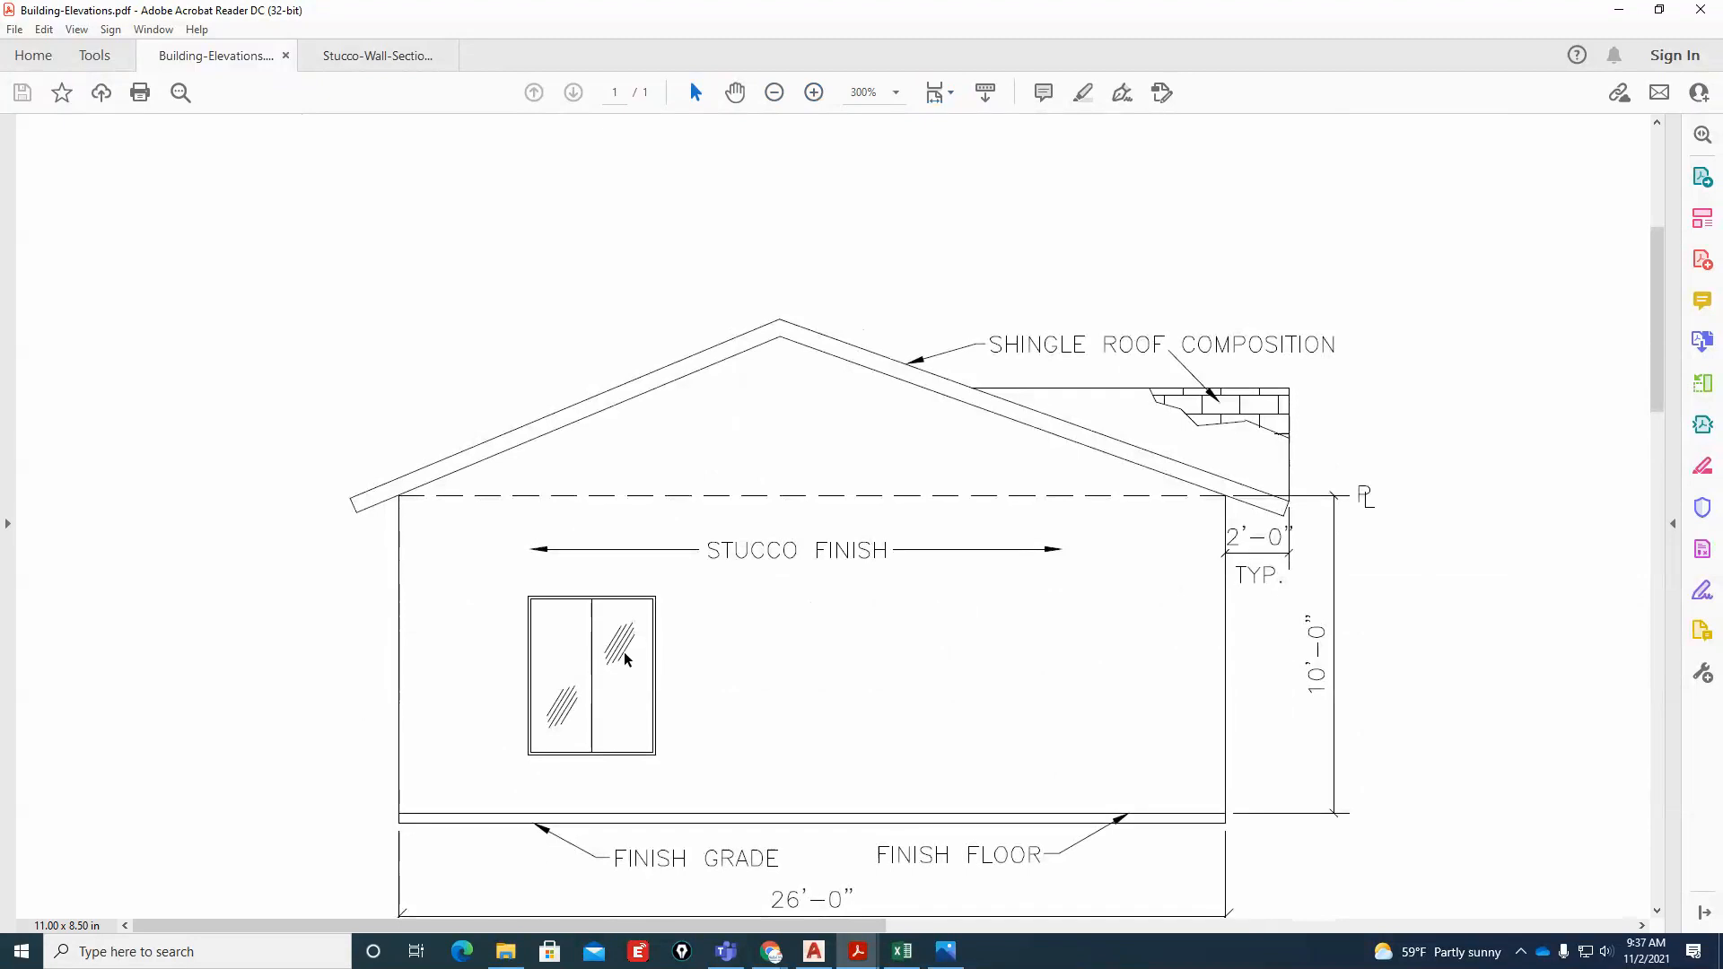
pyautogui.click(1619, 12)
# Set the current layer to hatch using CLAYER
pyautogui.scroll(-4, 857, 742)
pyautogui.scroll(4, 601, 684)
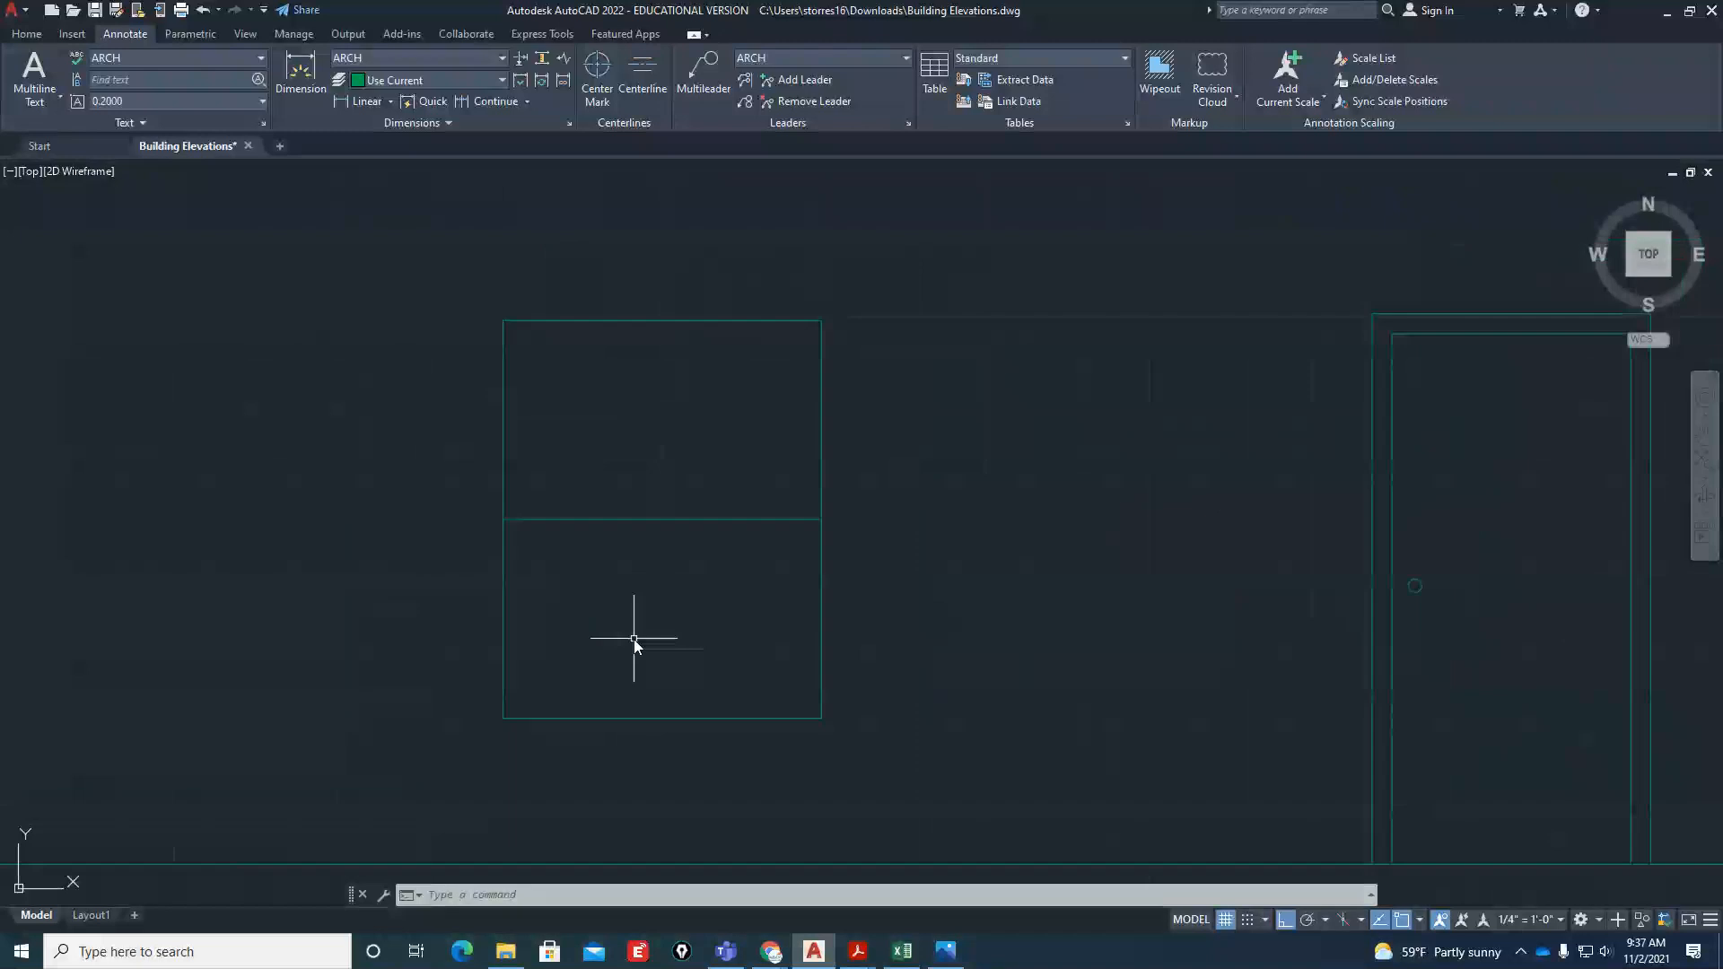
pyautogui.scroll(2, 634, 642)
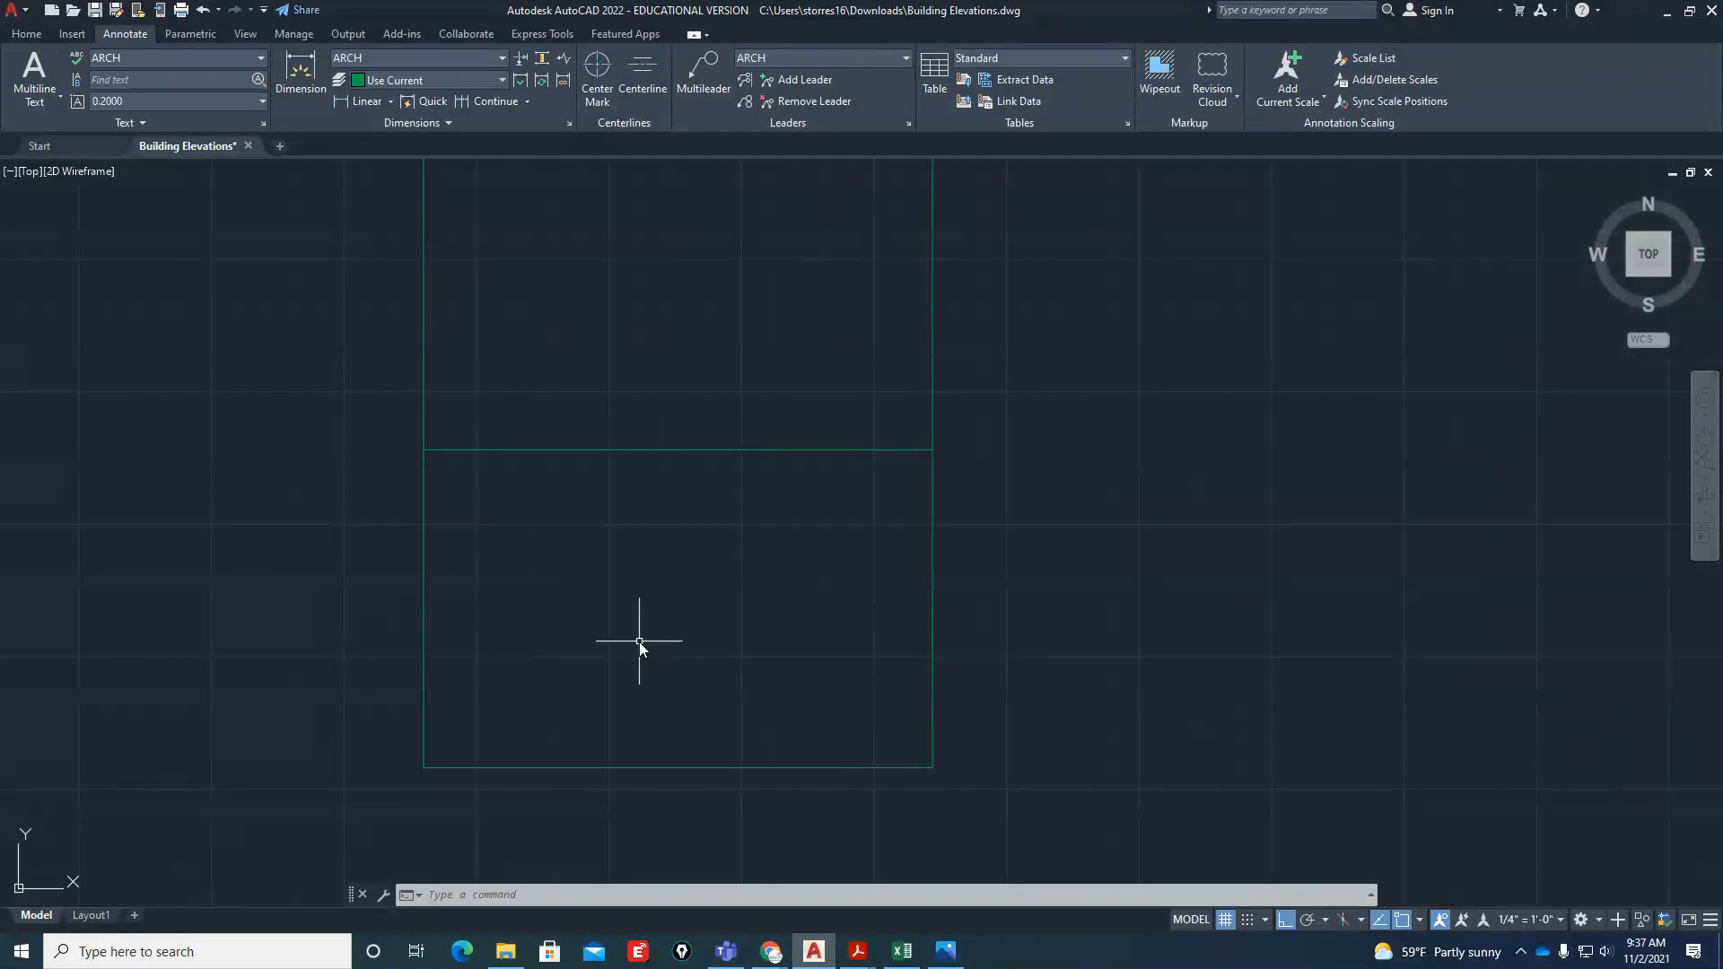
pyautogui.write('clayer')
pyautogui.press('Return')
pyautogui.write('hatch')
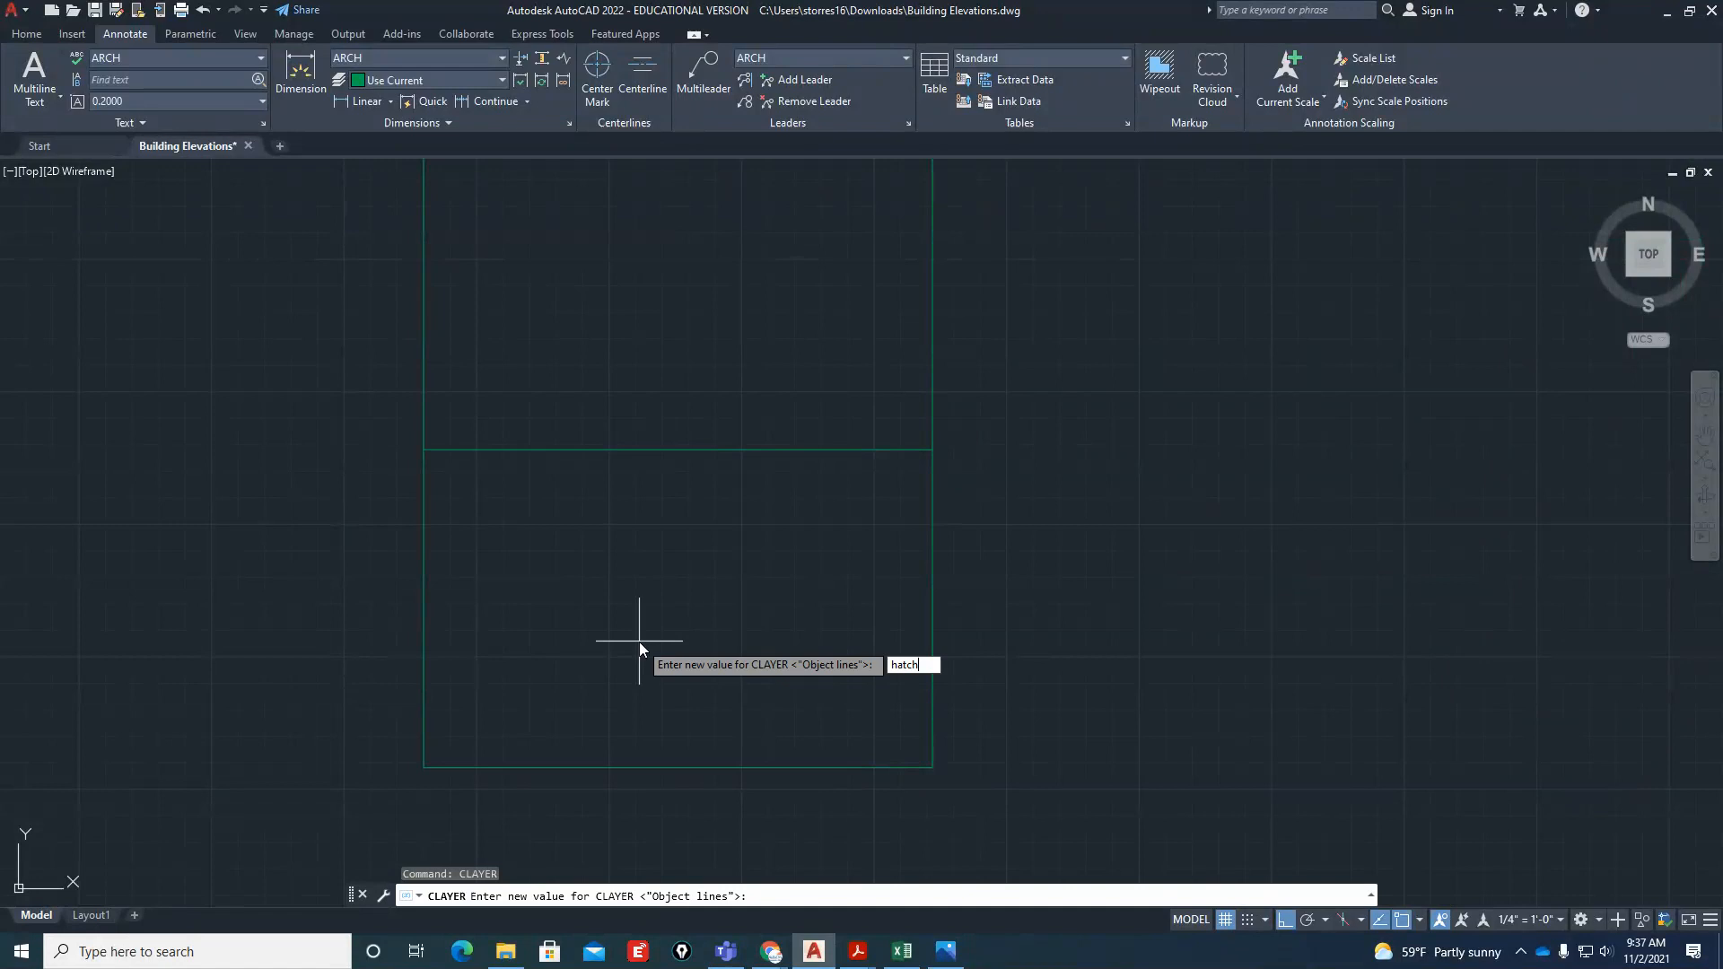
pyautogui.press('Return')
# Draw a diagonal line about 1' long at 45° in the left window's lower pane, with Ortho off
pyautogui.write('l')
pyautogui.press('Return')
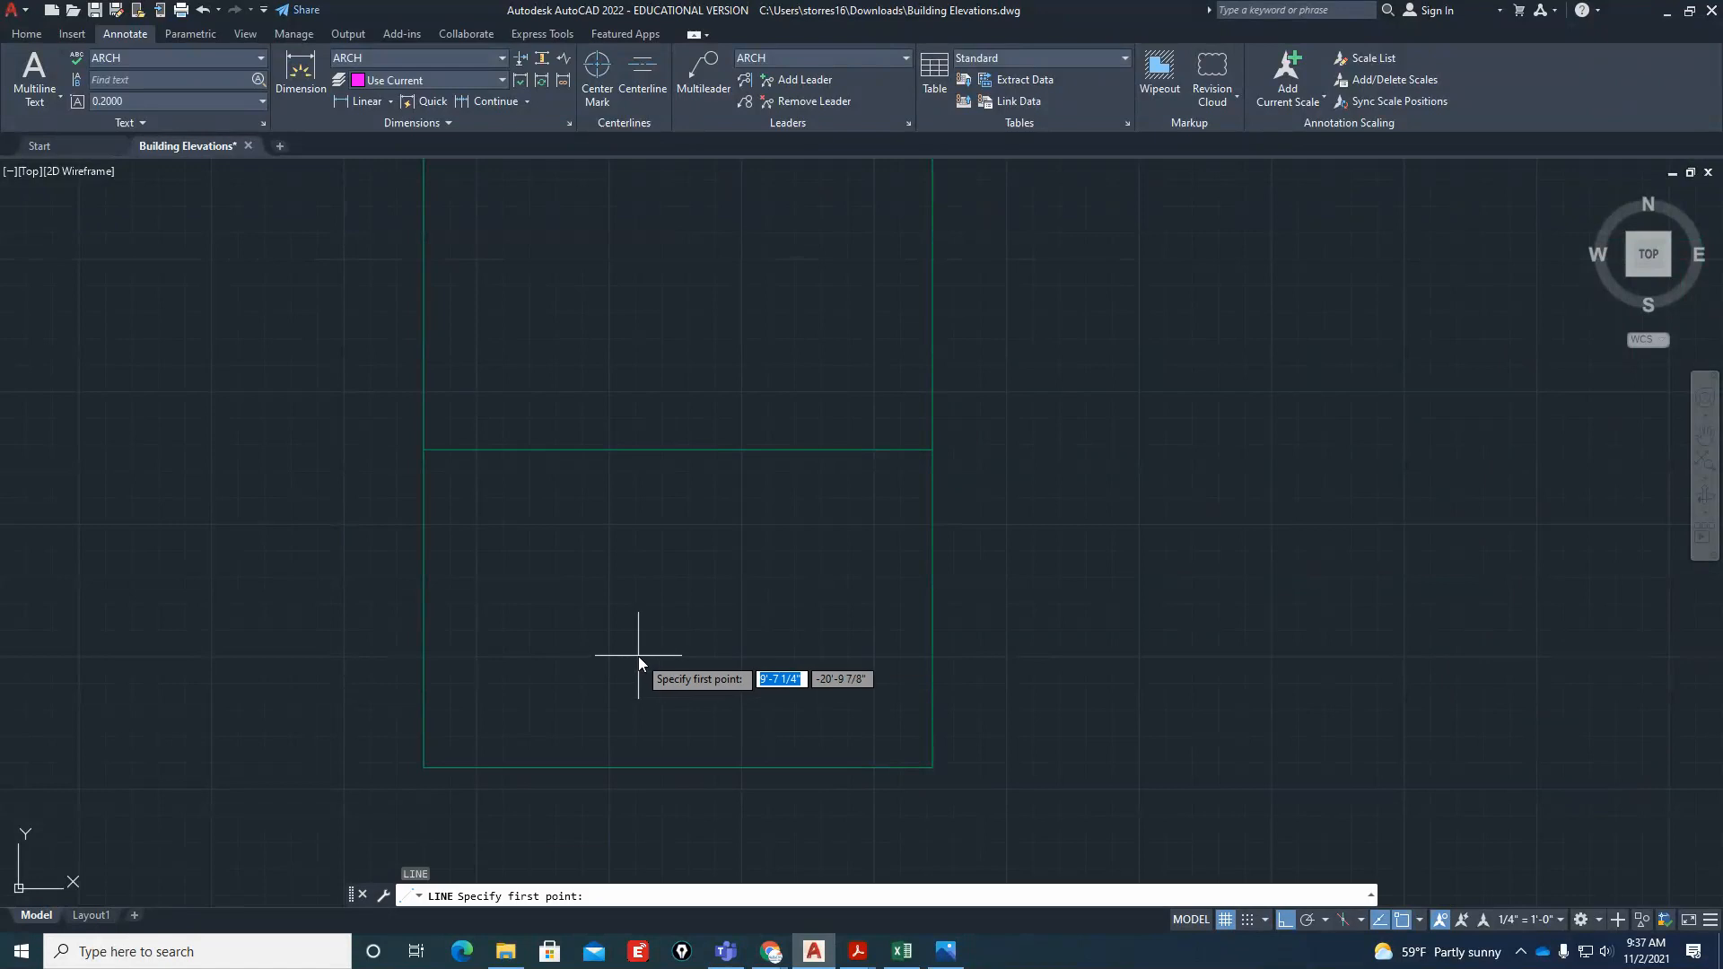
pyautogui.click(639, 655)
pyautogui.press('F8')
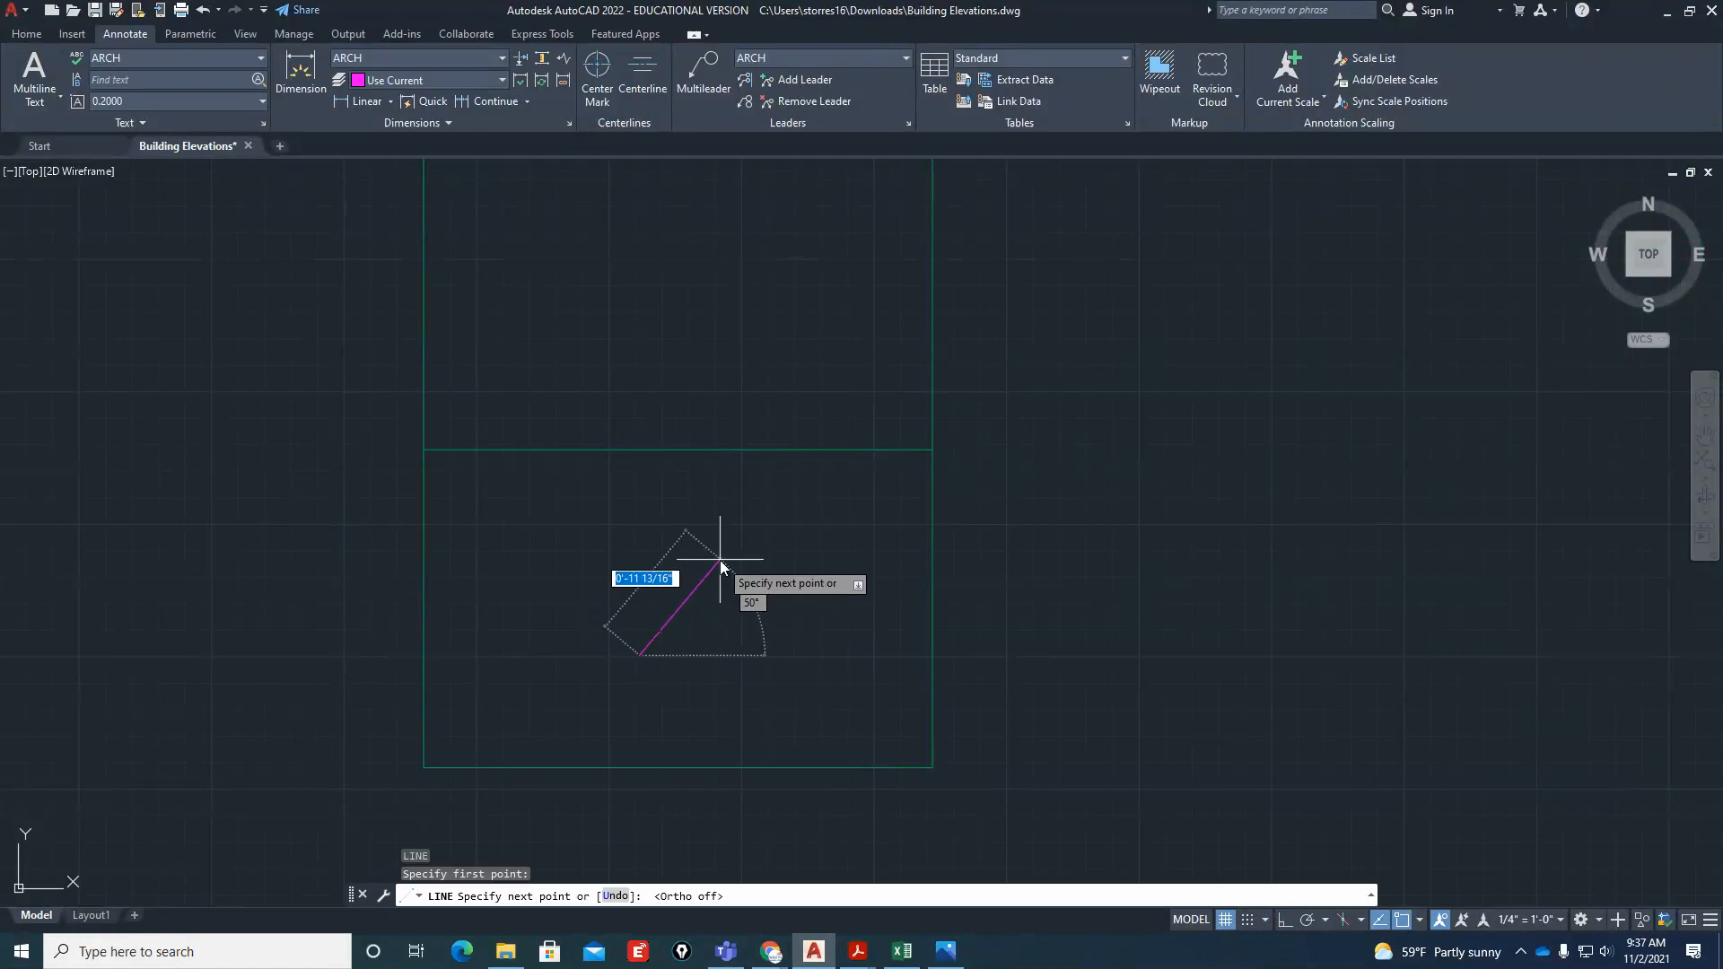
pyautogui.press('Tab')
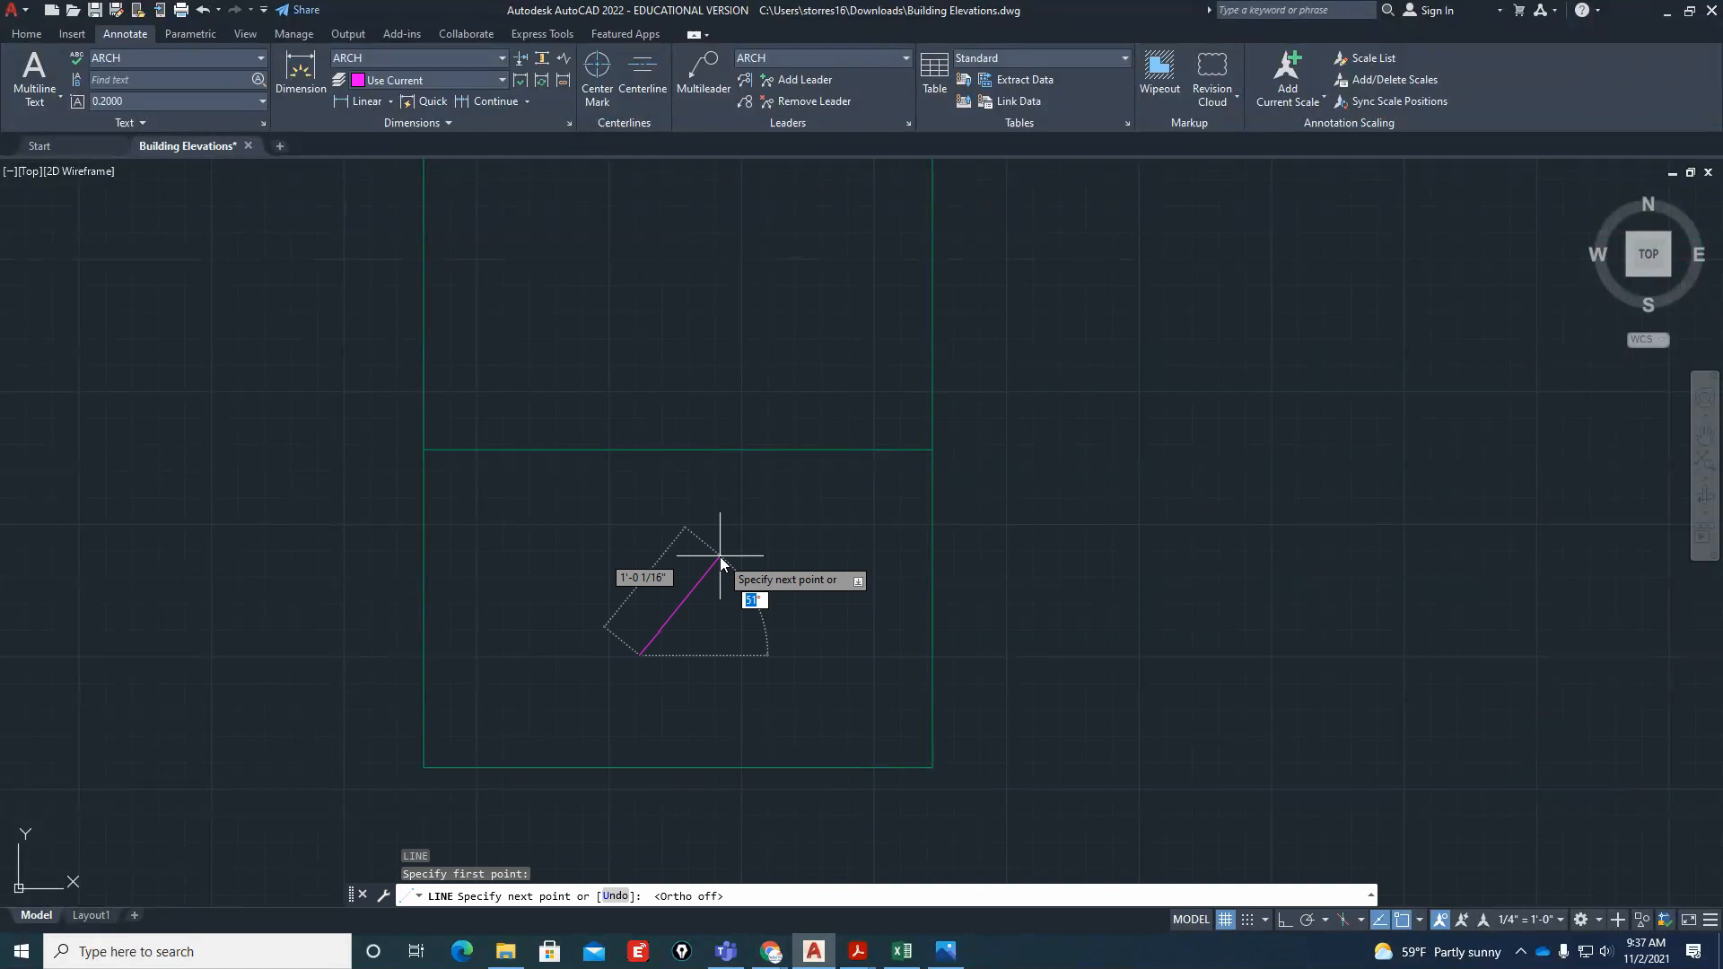
pyautogui.write('45')
pyautogui.press('Return')
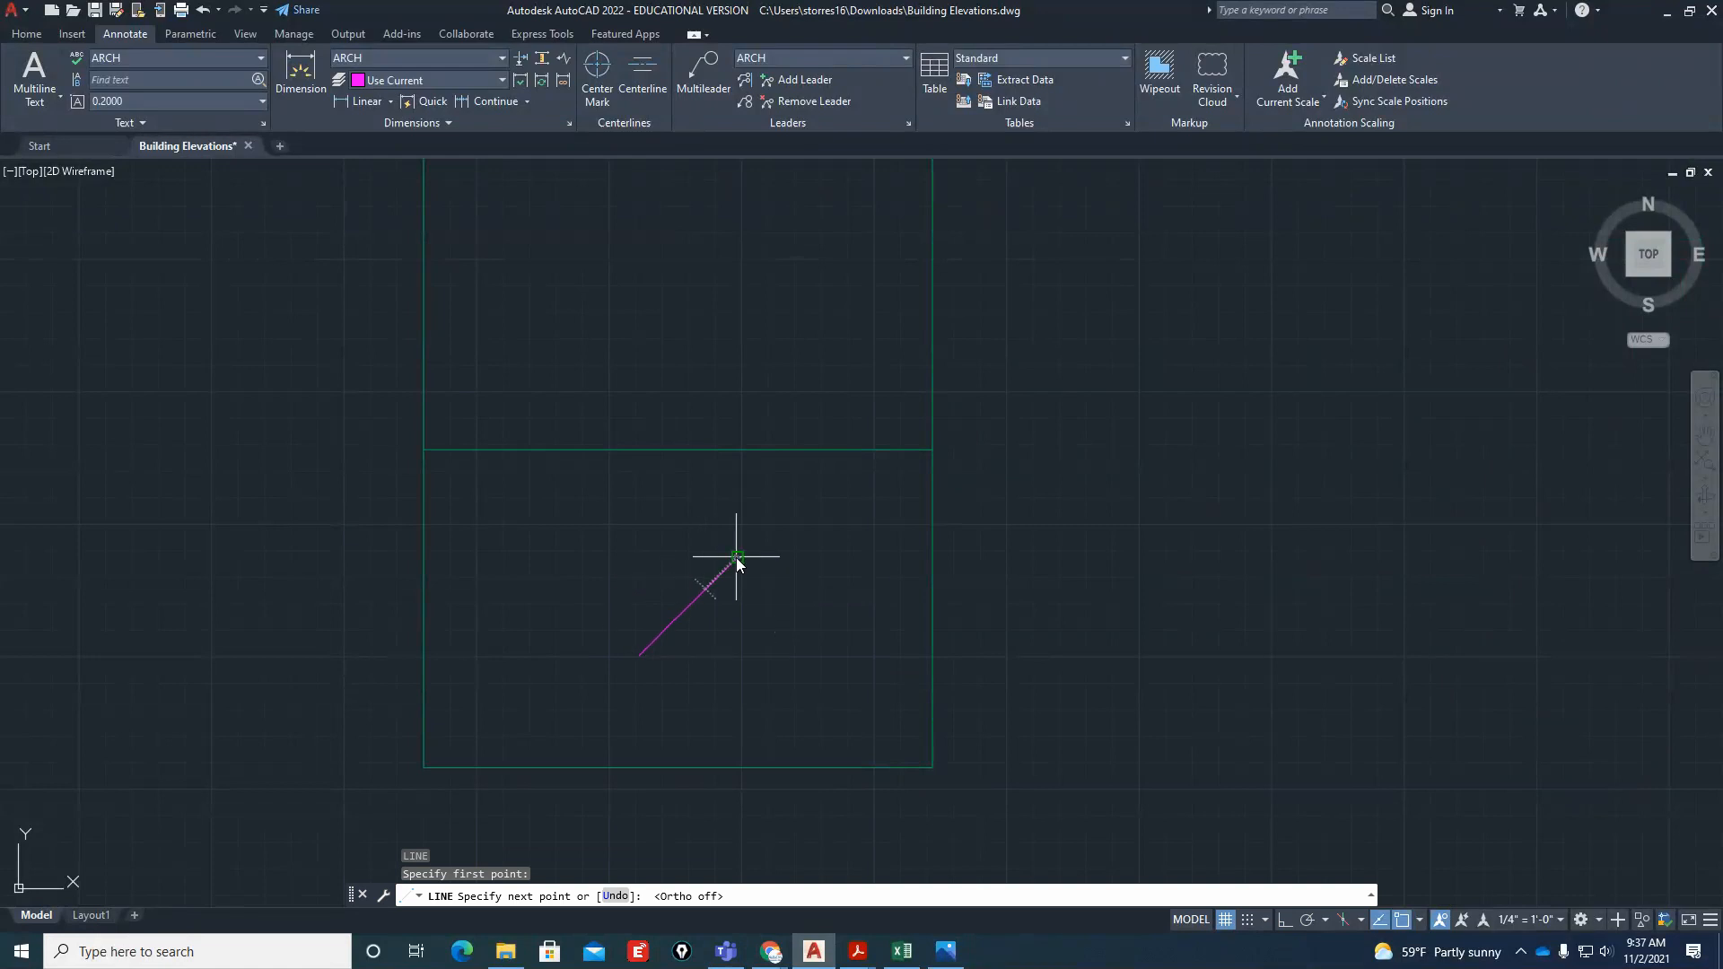
pyautogui.press('Escape')
pyautogui.press('Escape')
pyautogui.press('Escape')
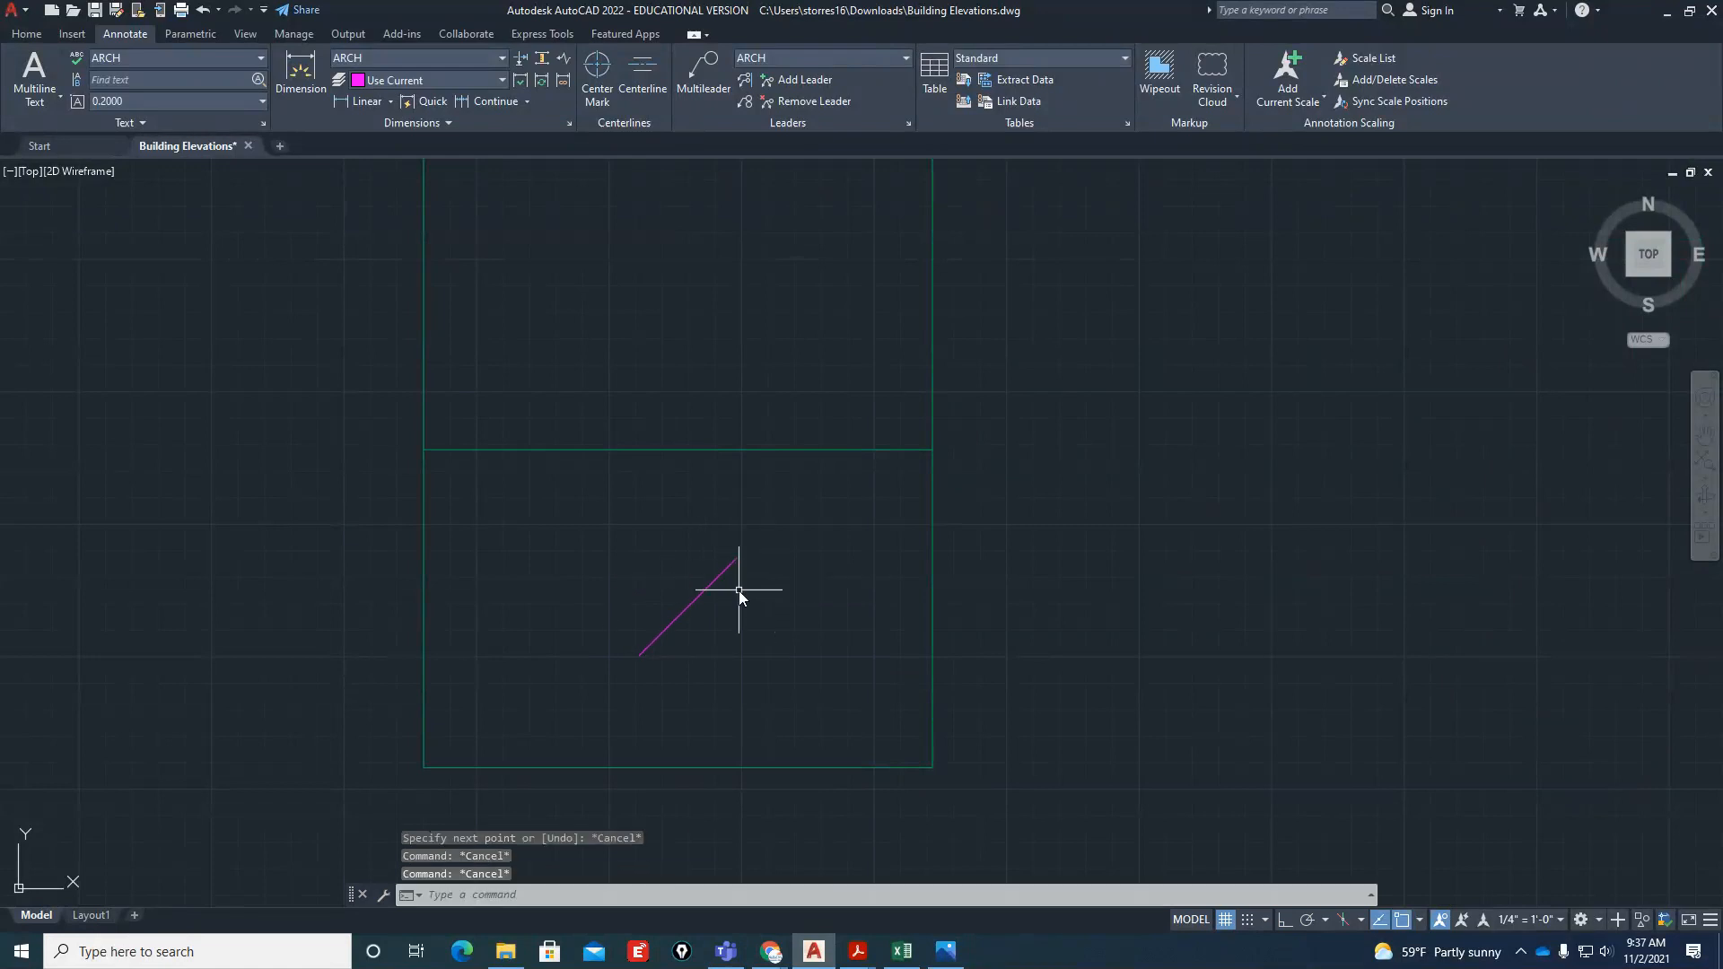
# Offset the diagonal glass line 2" once toward the lower right and twice in succession toward the upper left
pyautogui.write('o')
pyautogui.press('Return')
pyautogui.write('2')
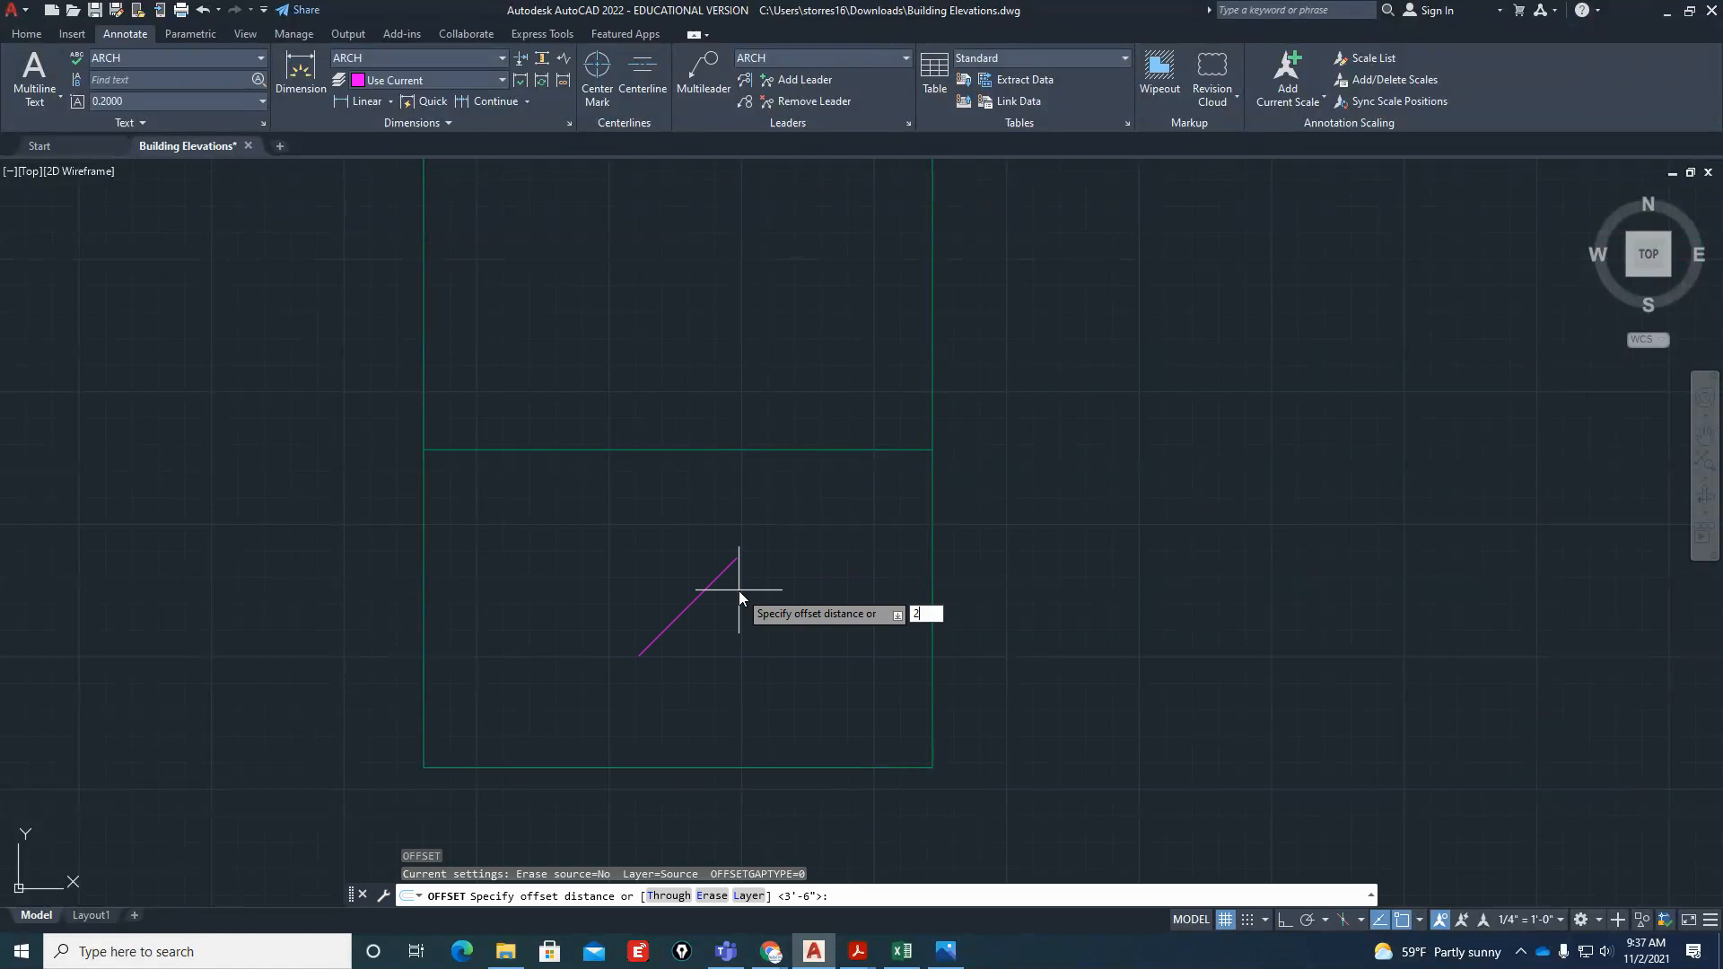
pyautogui.press('Return')
pyautogui.scroll(4, 715, 614)
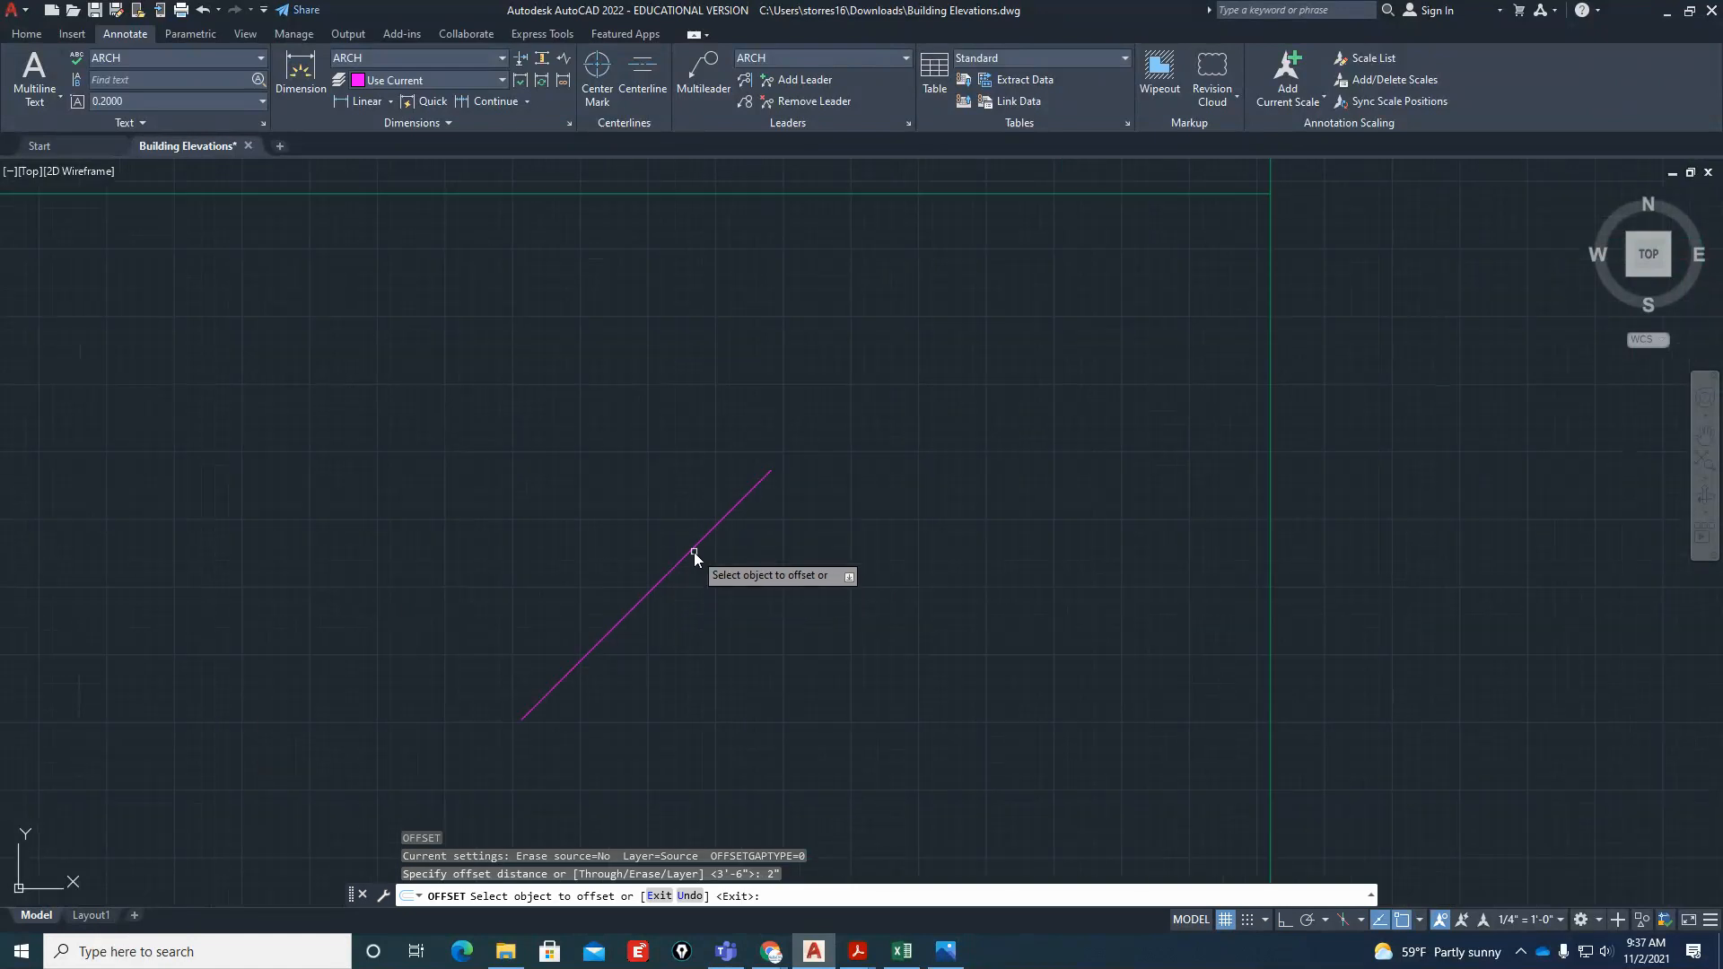
pyautogui.click(694, 554)
pyautogui.click(709, 573)
pyautogui.click(688, 553)
pyautogui.click(644, 522)
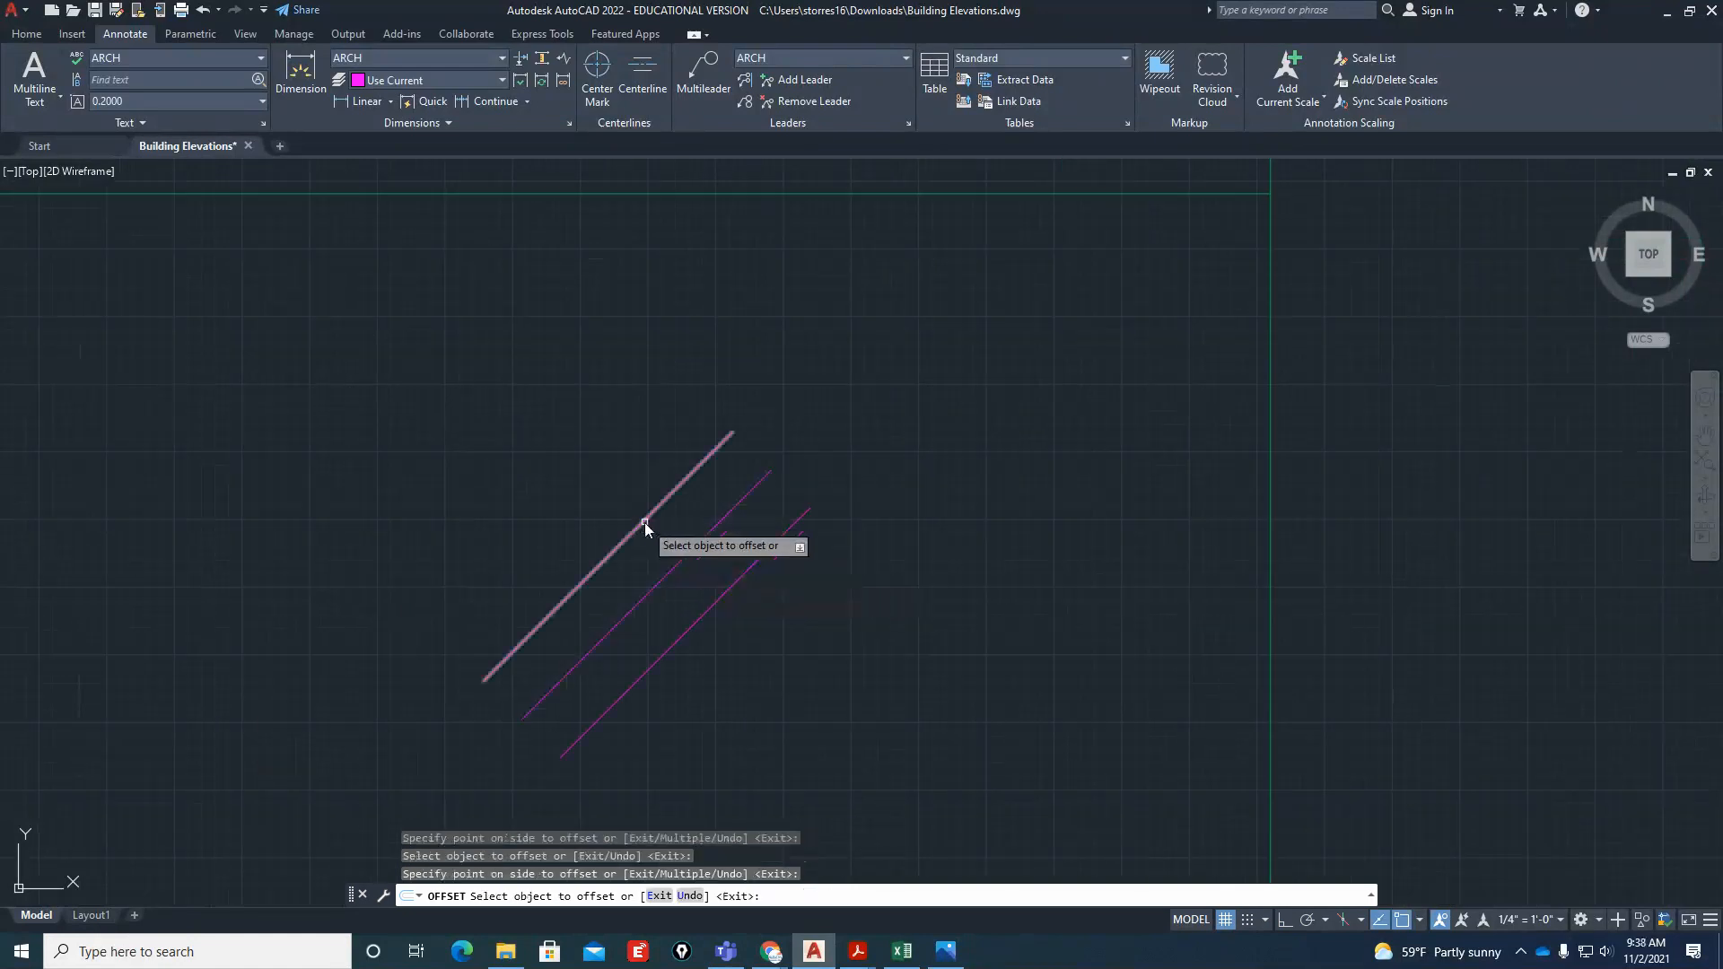
pyautogui.click(615, 519)
pyautogui.press('Escape')
pyautogui.press('Escape')
pyautogui.press('Escape')
# Shorten both ends of the two upper-left diagonal glass lines with Break
pyautogui.write('br')
pyautogui.press('Return')
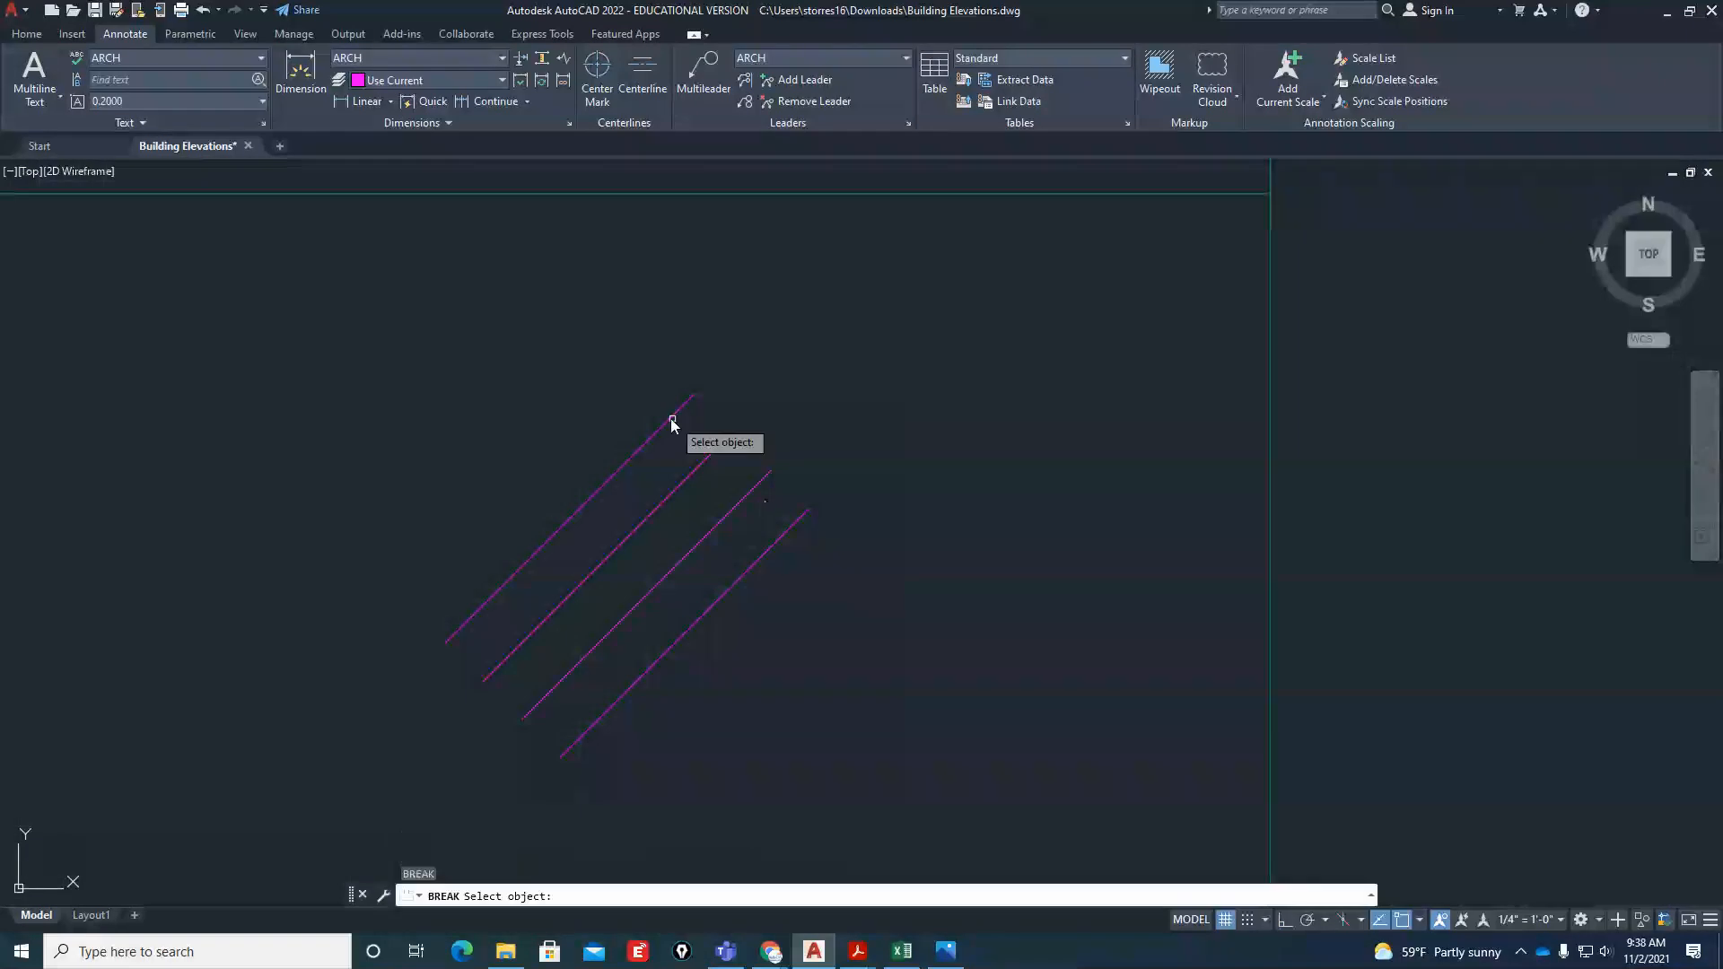
pyautogui.click(656, 433)
pyautogui.click(777, 383)
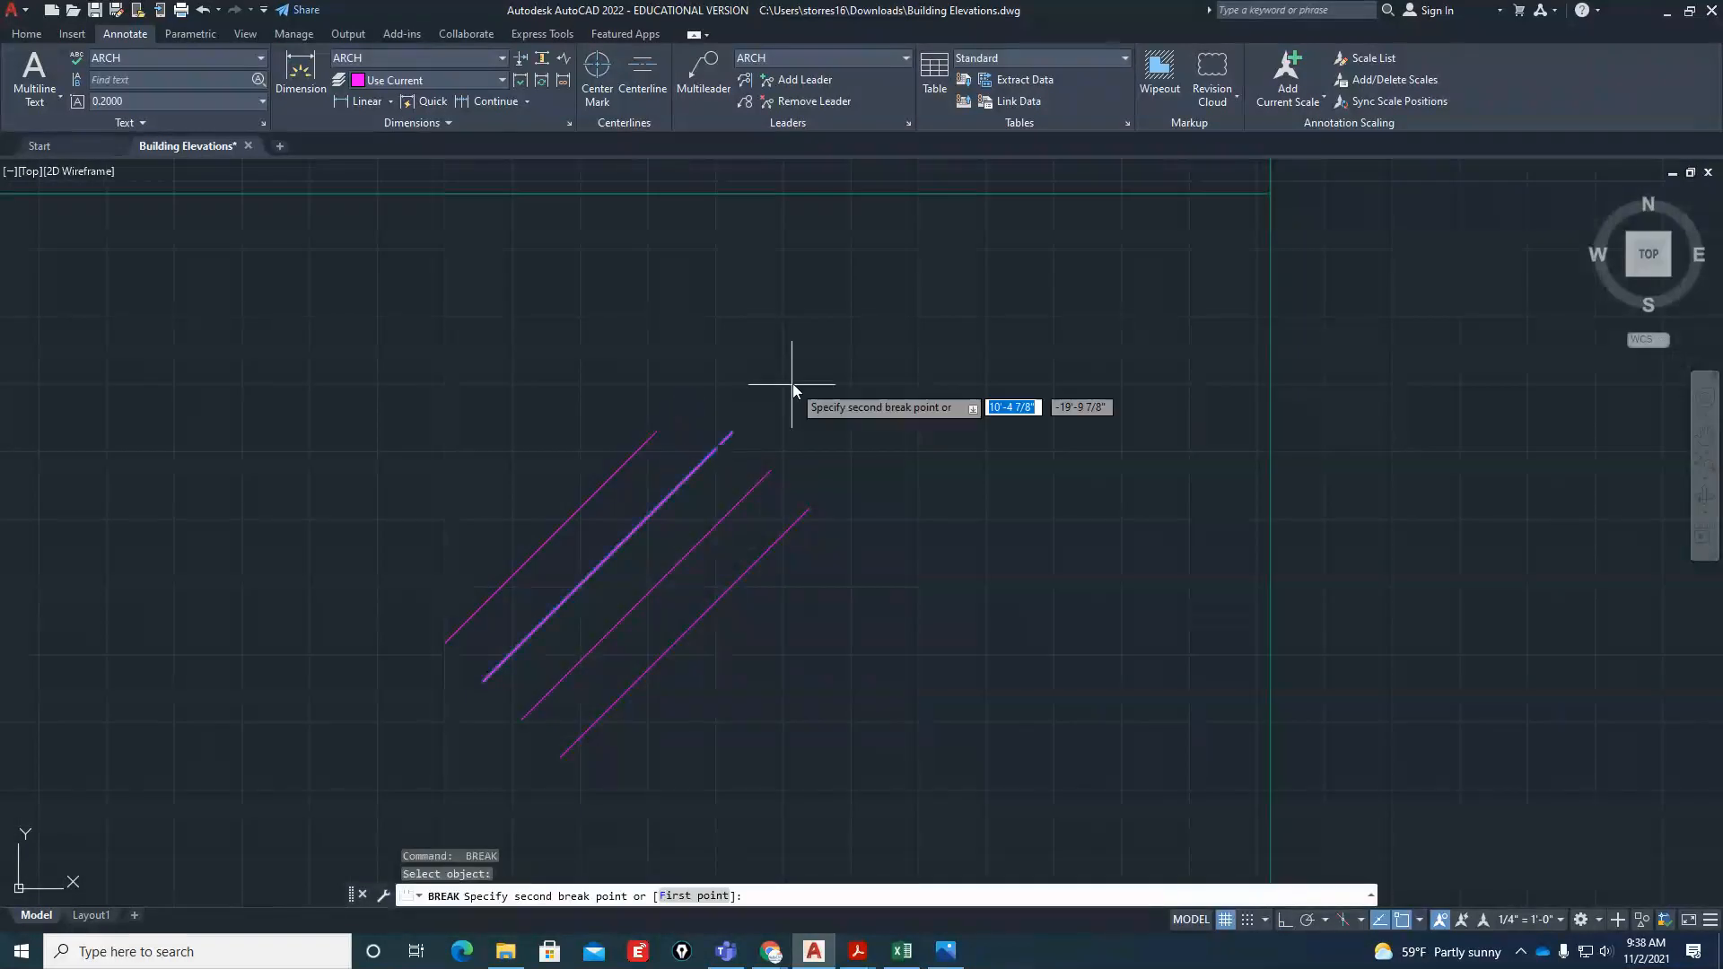
pyautogui.press('Return')
pyautogui.click(492, 594)
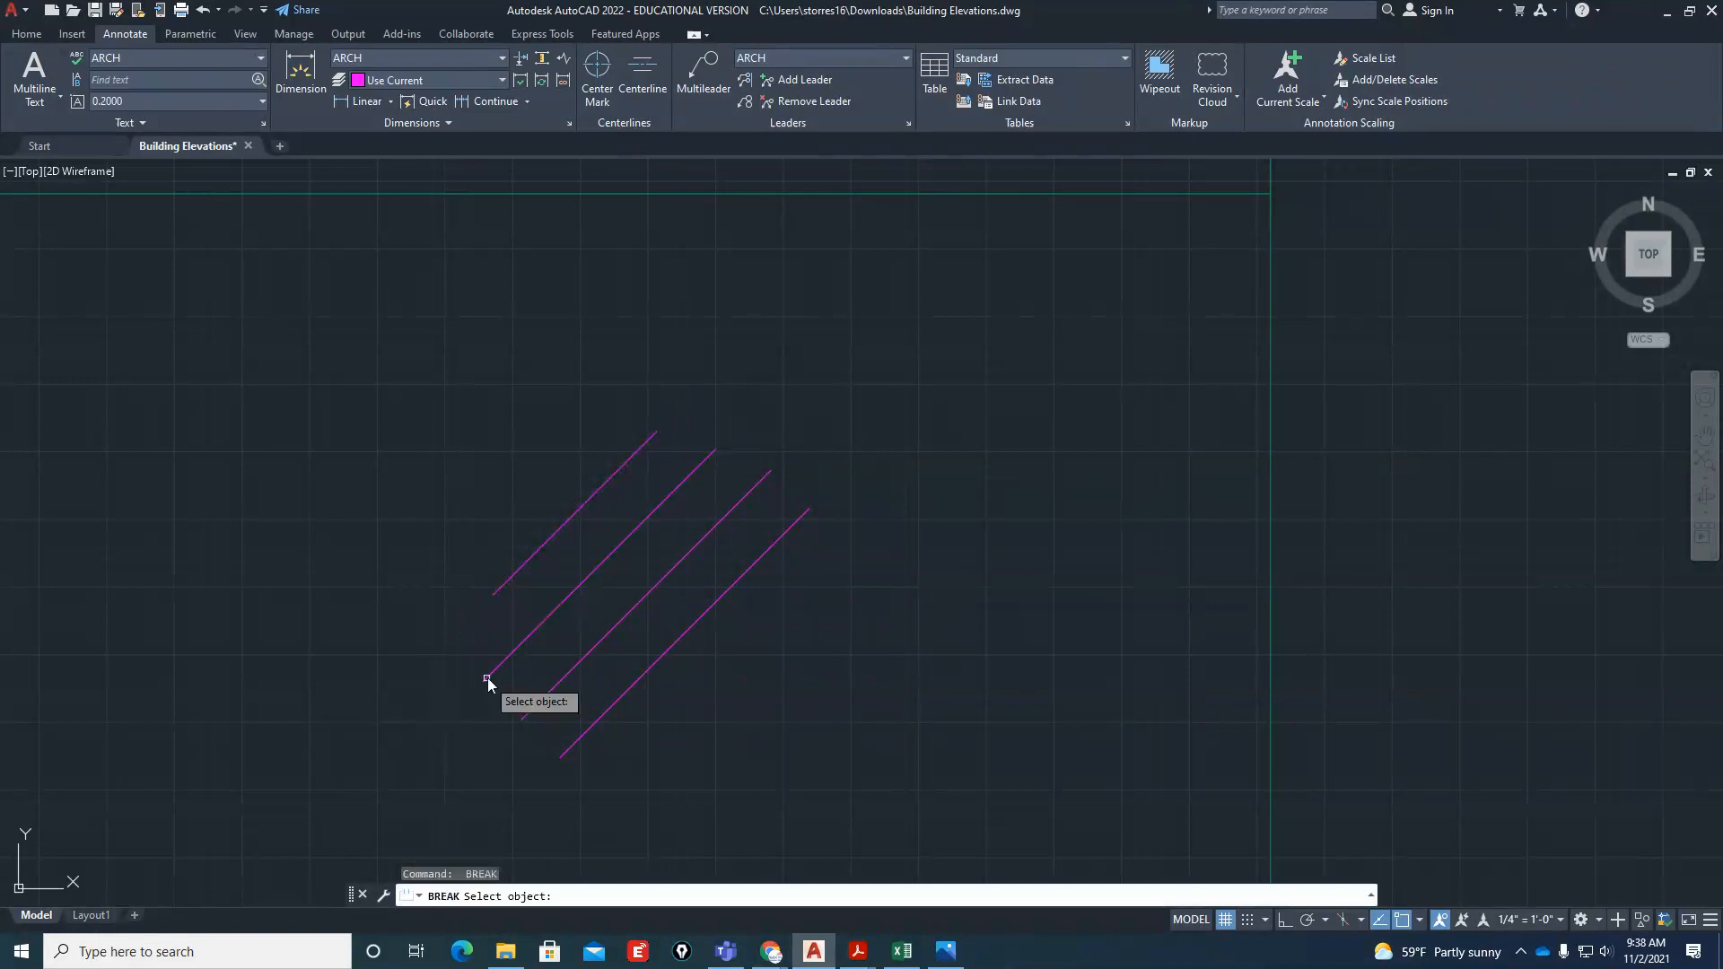
pyautogui.click(482, 680)
# Shorten both ends of the lower-right diagonal glass line with Break
pyautogui.press('Return')
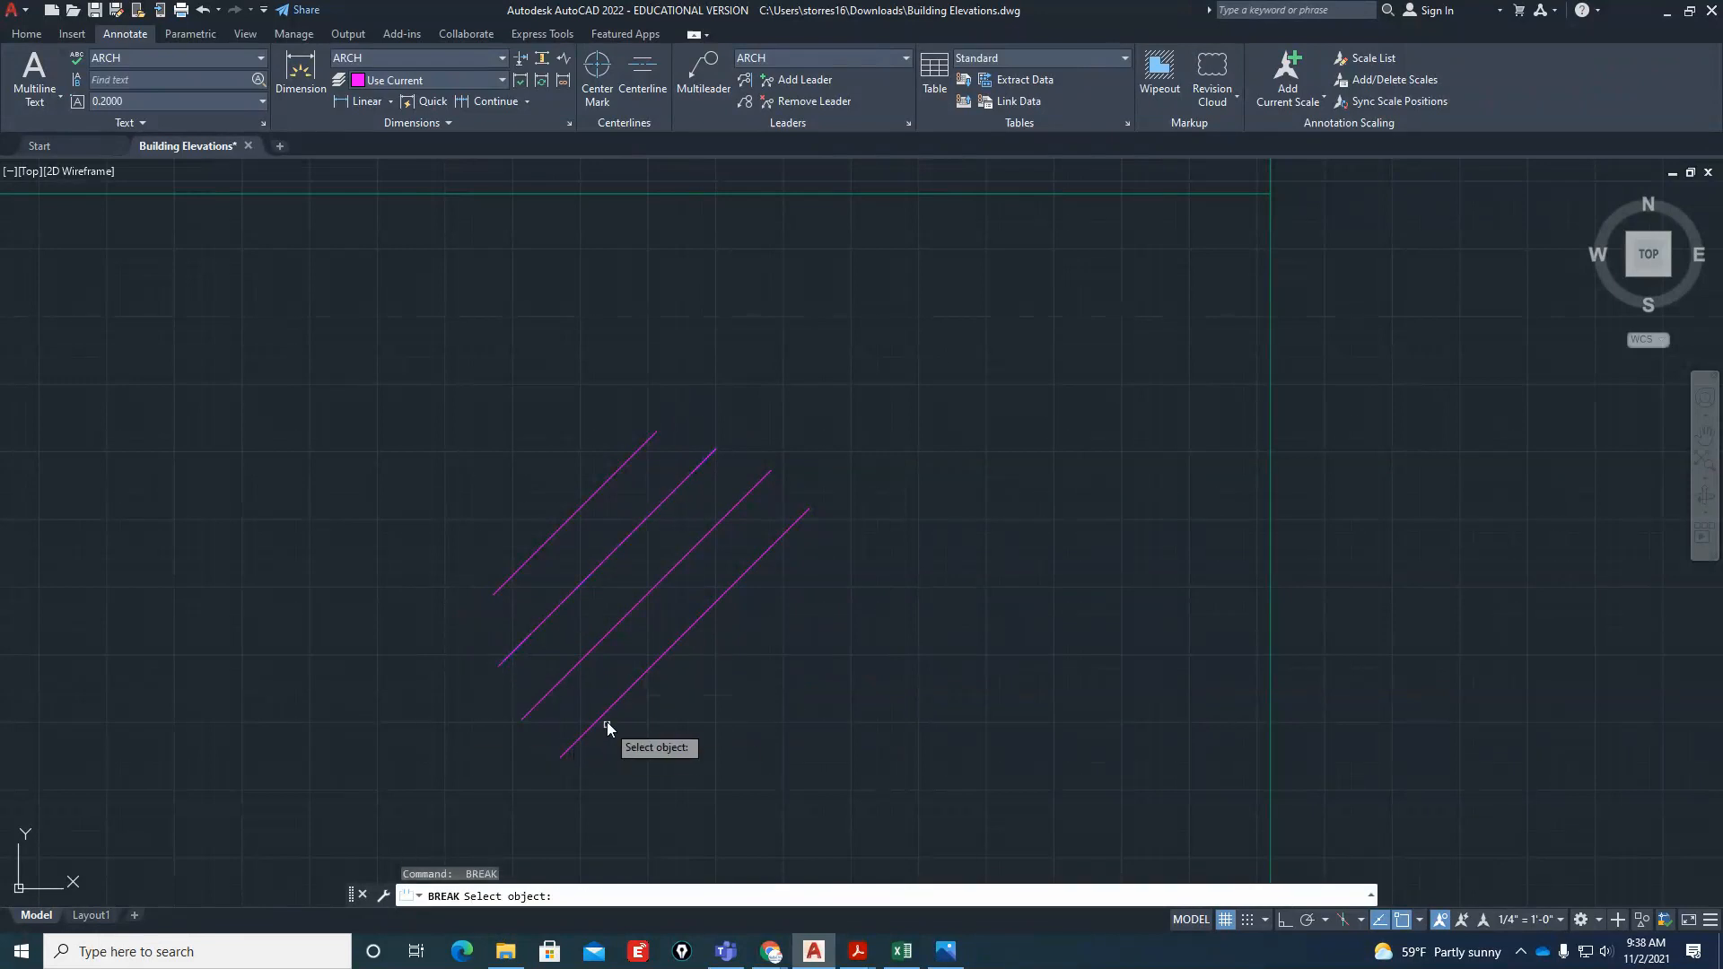
pyautogui.click(610, 707)
pyautogui.click(500, 796)
pyautogui.press('Return')
pyautogui.click(737, 593)
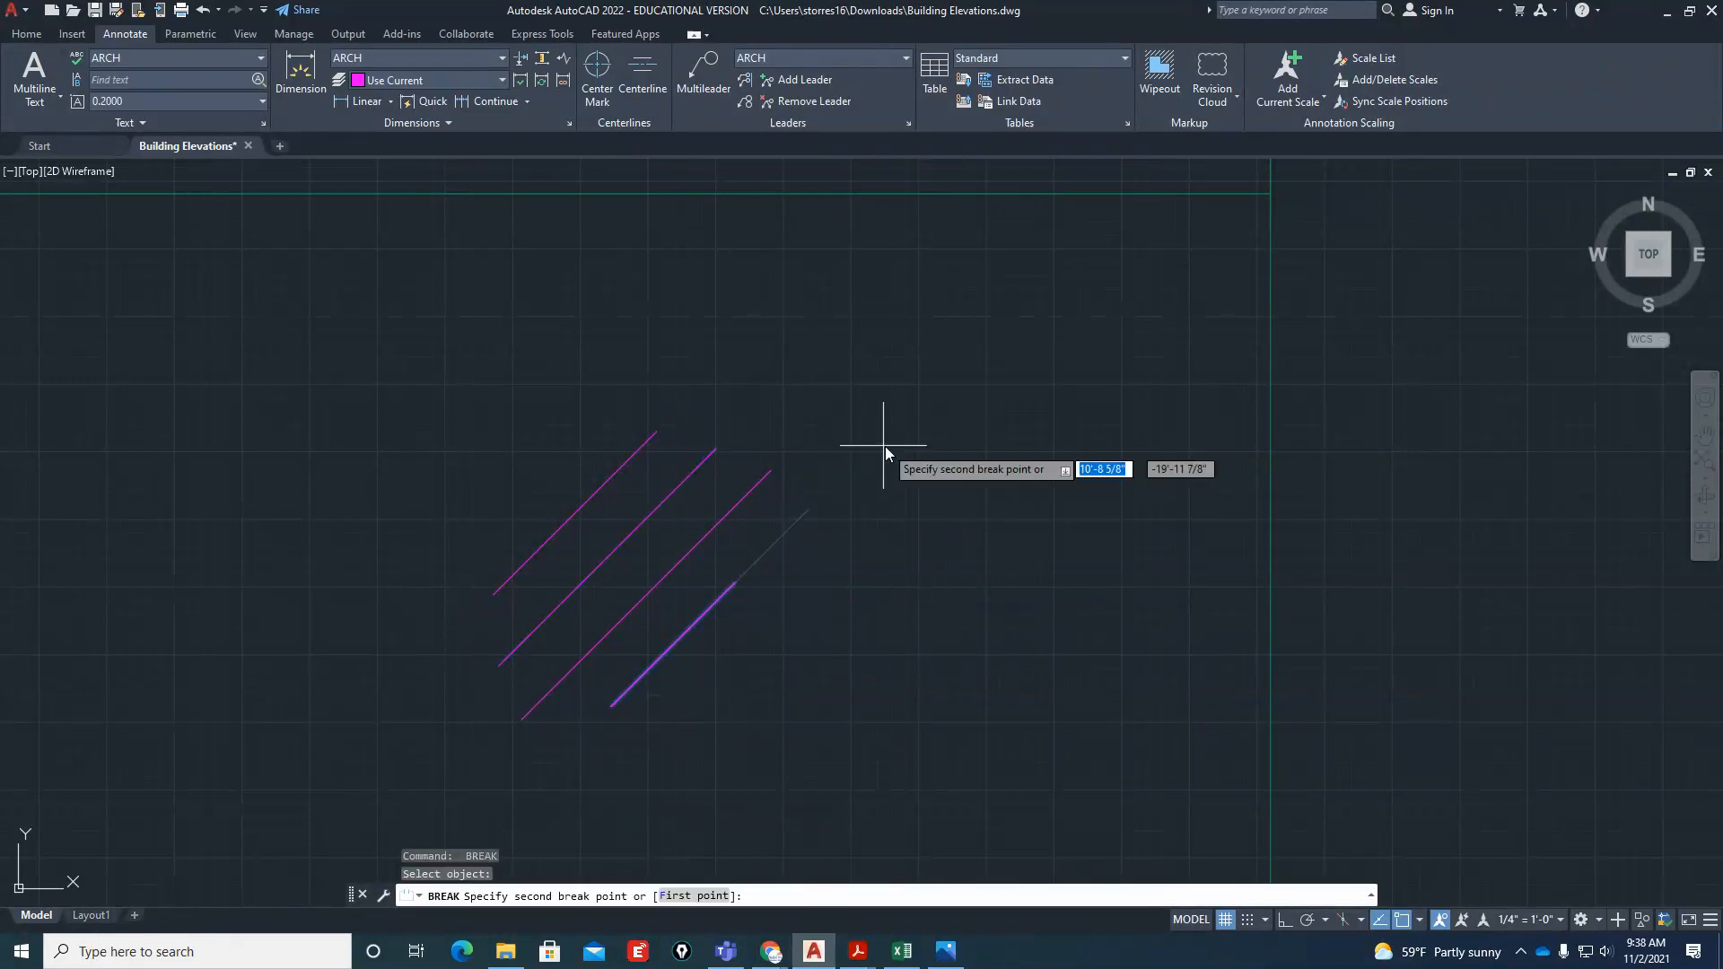
pyautogui.scroll(-6, 587, 617)
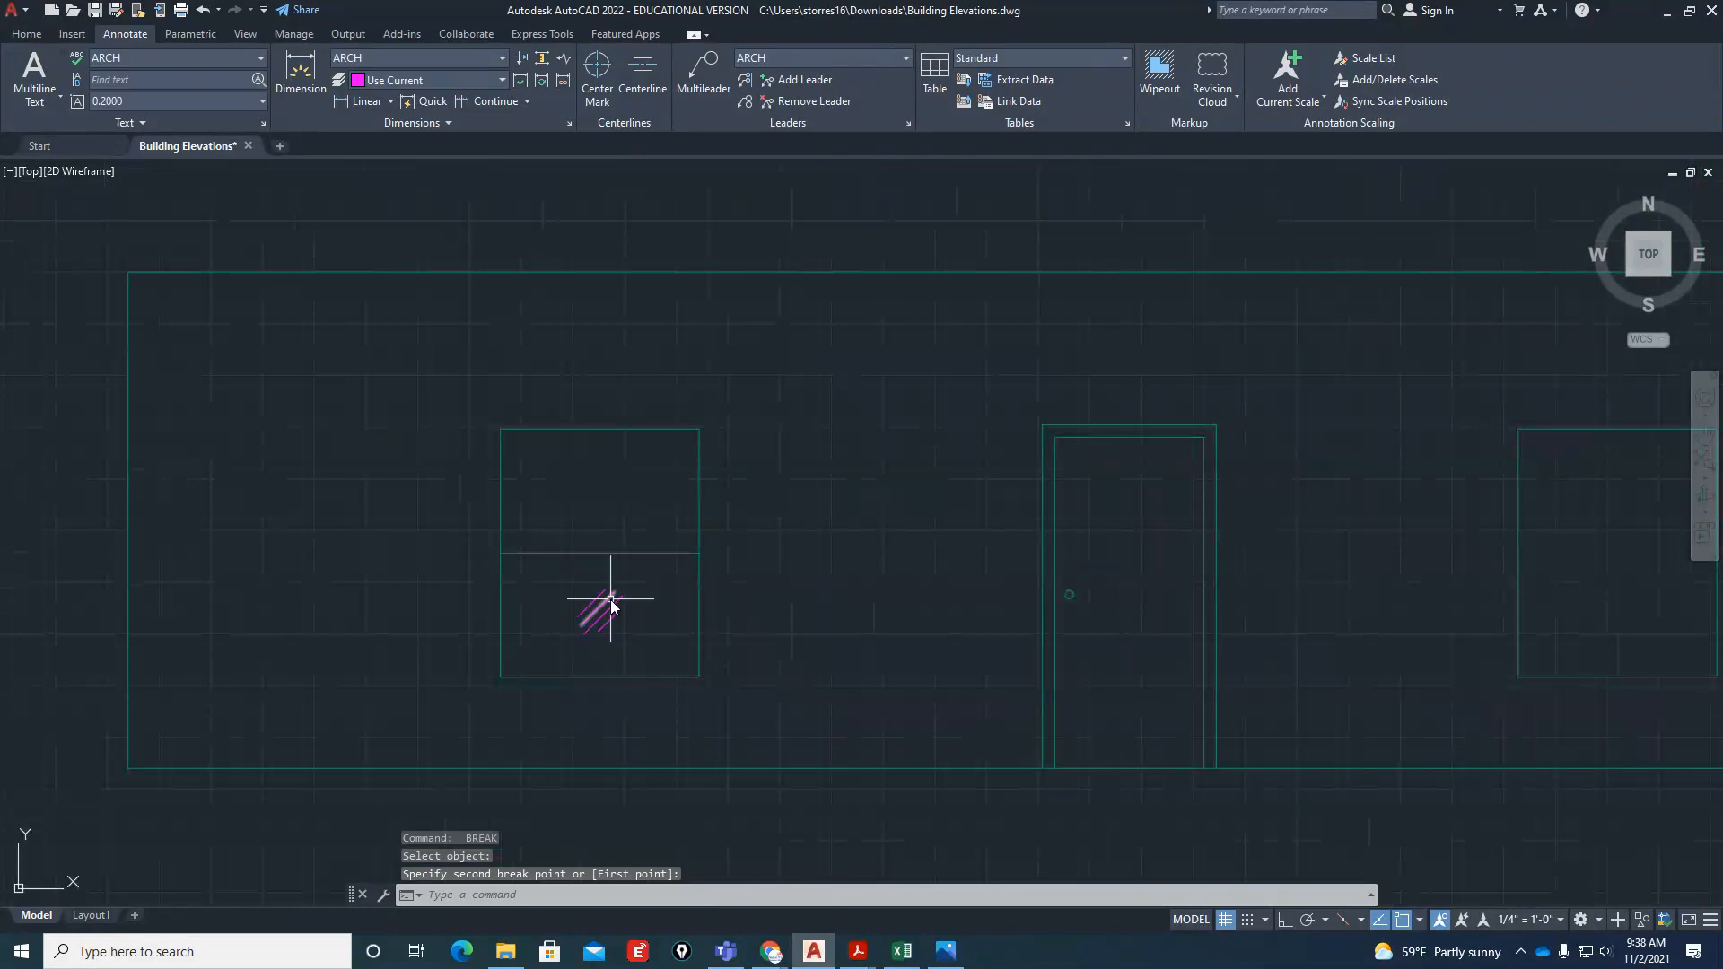
pyautogui.scroll(4, 604, 600)
pyautogui.scroll(-4, 571, 613)
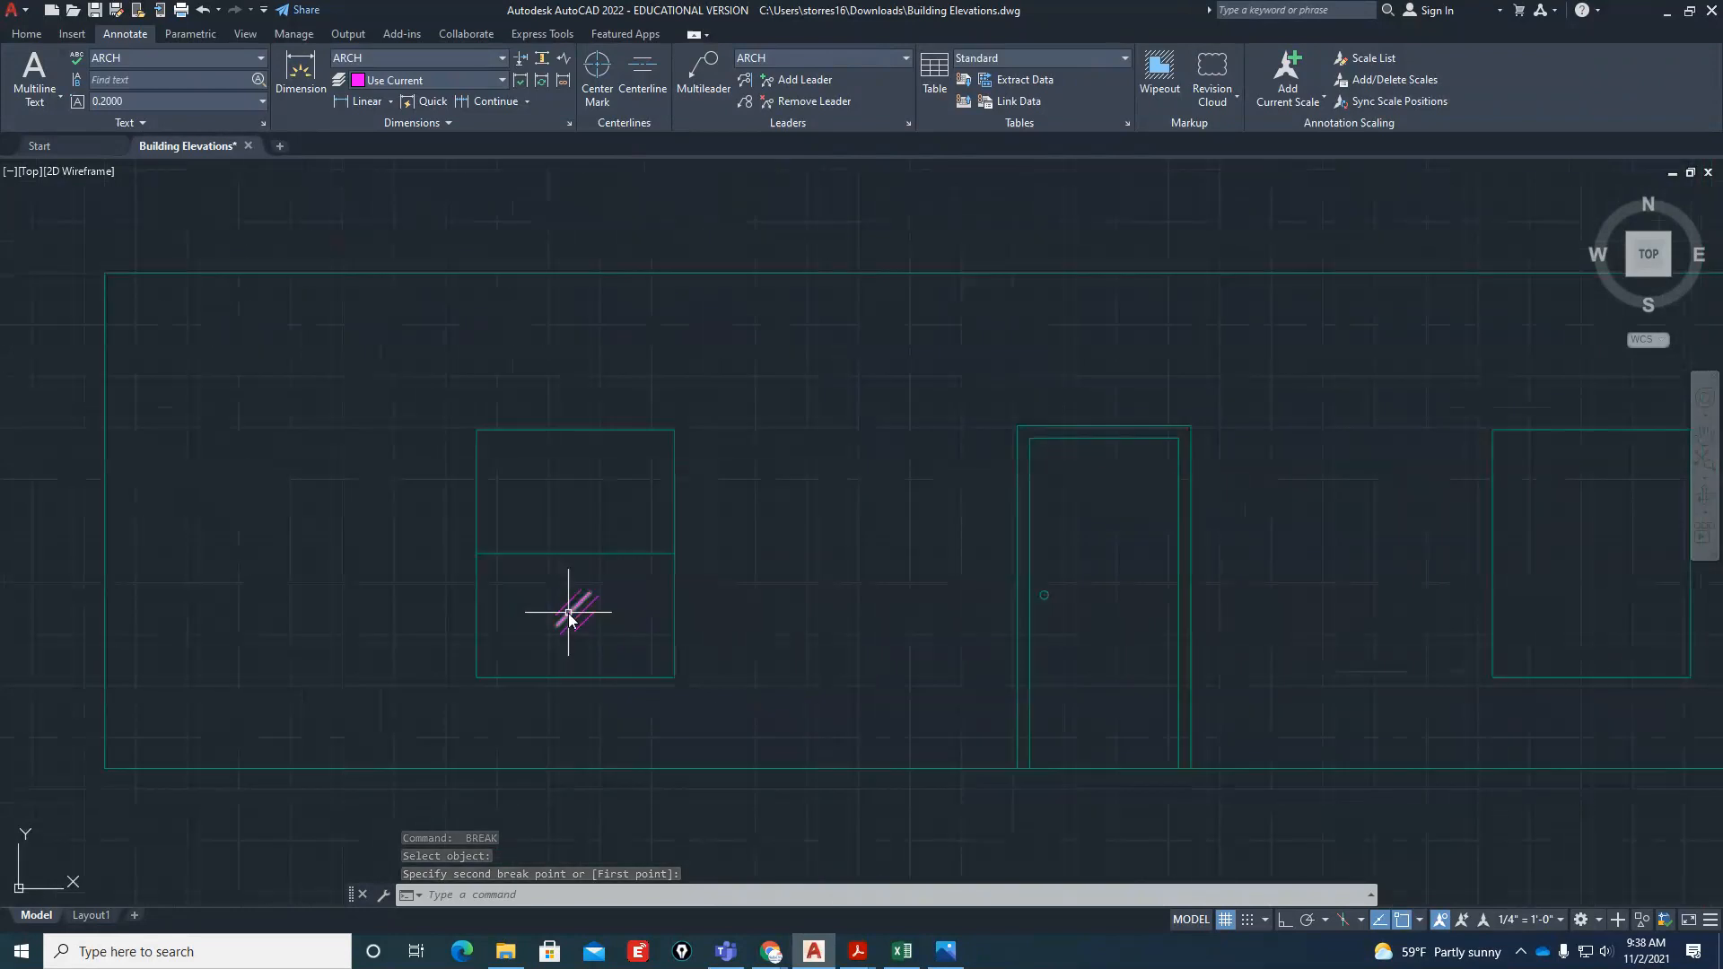
pyautogui.scroll(-2, 569, 618)
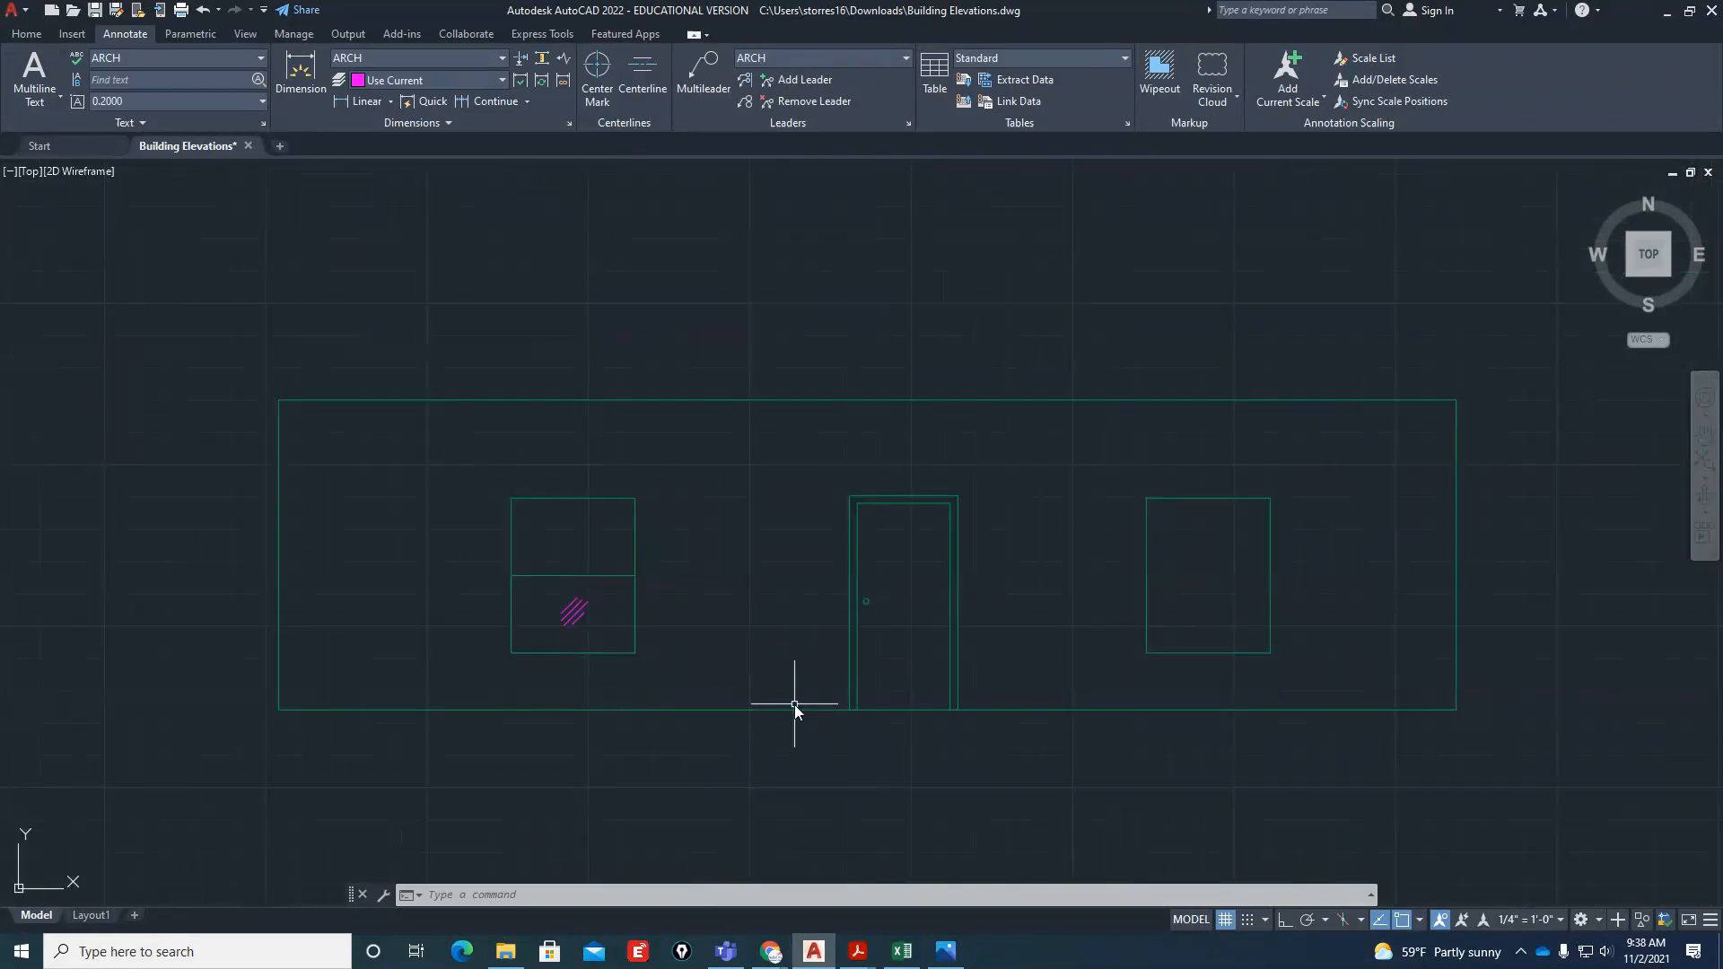
# Copy the diagonal glass marks from the left window's lower pane to its upper pane and to the right window's upper and lower halves
pyautogui.scroll(4, 571, 610)
pyautogui.press('Escape')
pyautogui.press('Escape')
pyautogui.write('co')
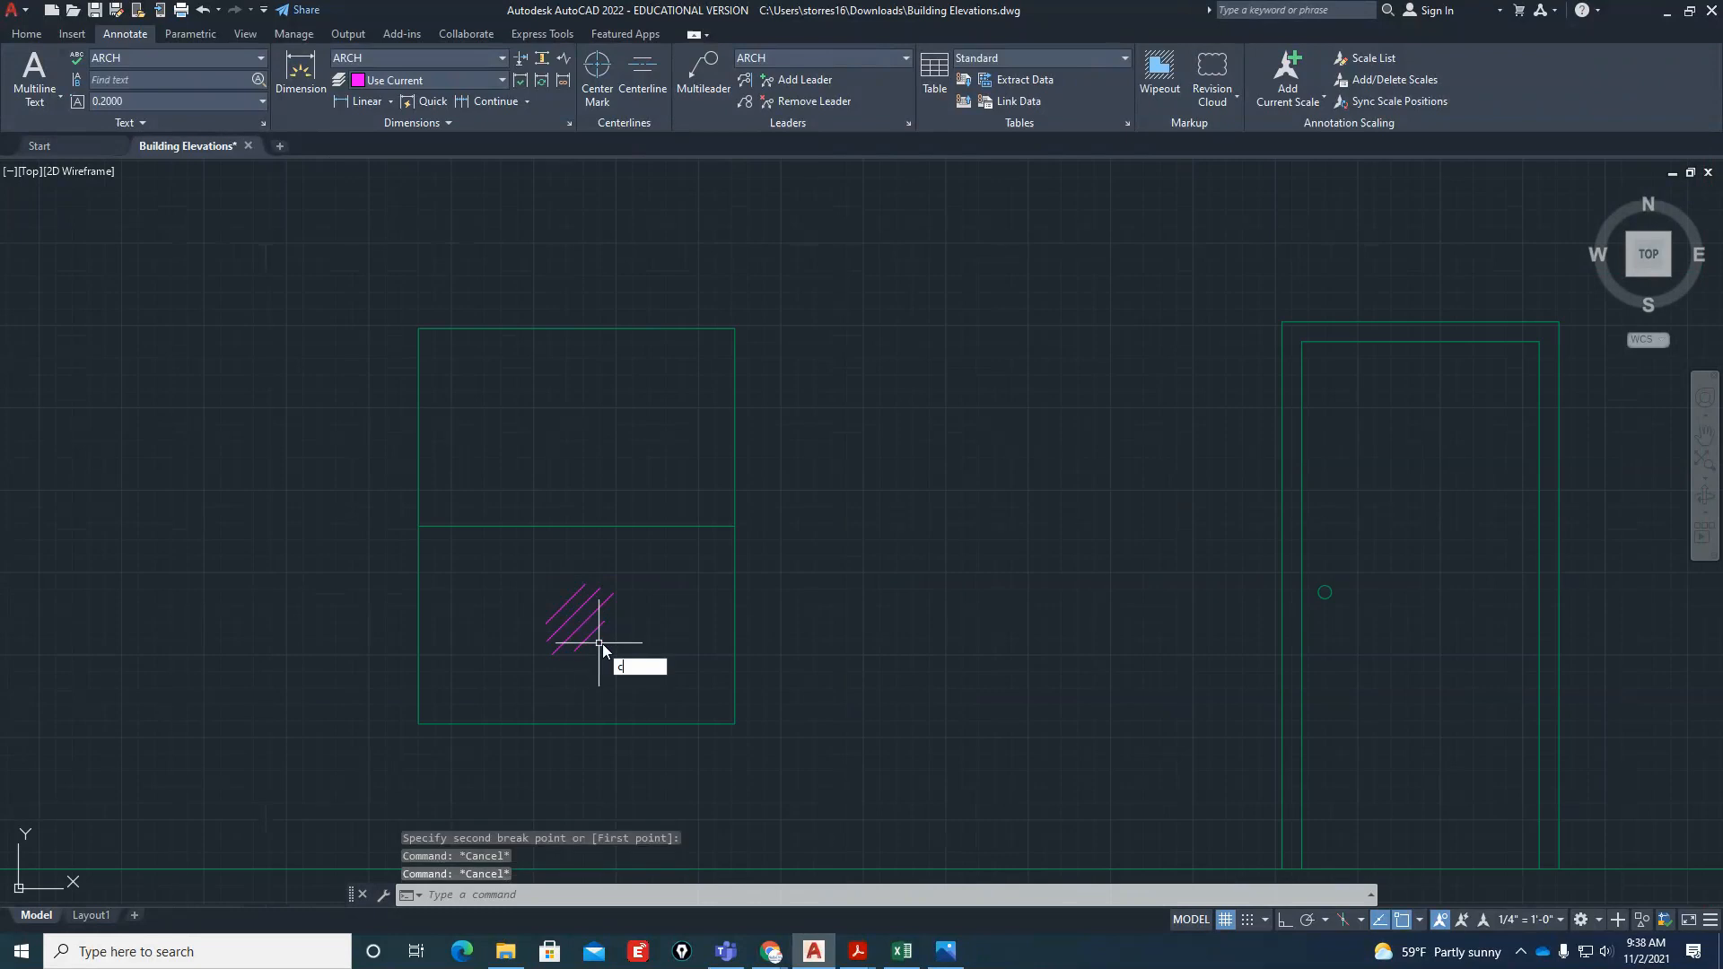
pyautogui.press('Return')
pyautogui.click(625, 647)
pyautogui.click(557, 587)
pyautogui.press('Return')
pyautogui.click(580, 625)
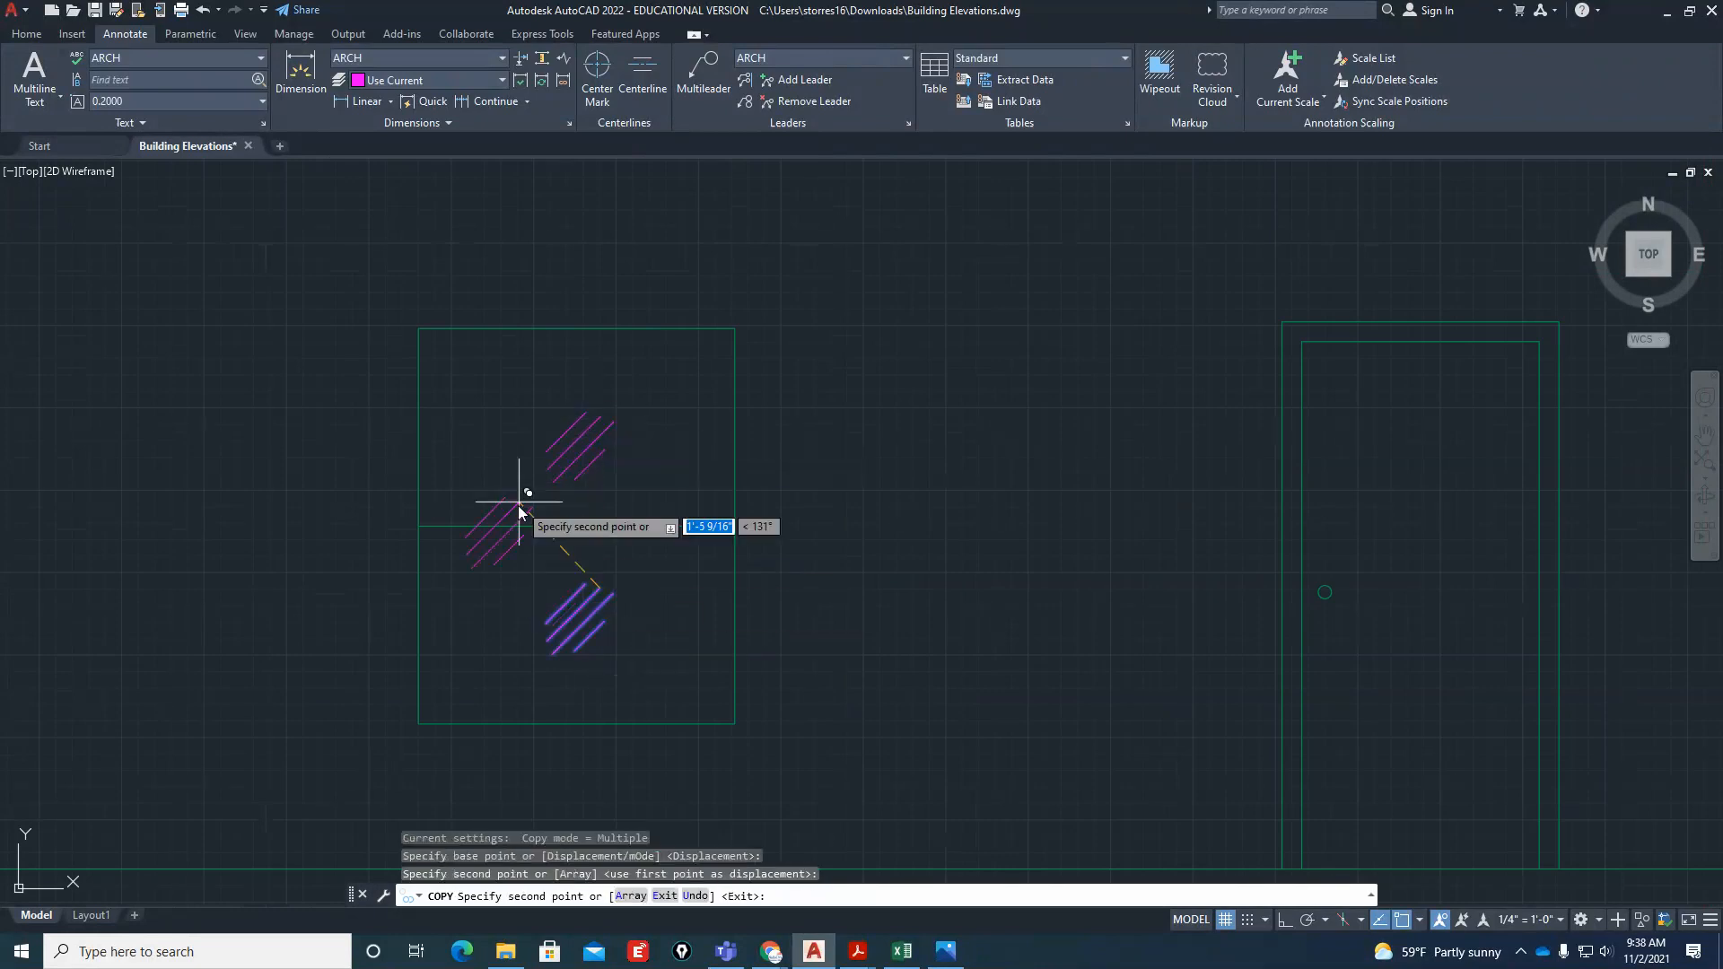
pyautogui.scroll(-4, 520, 500)
pyautogui.click(1180, 471)
pyautogui.press('Escape')
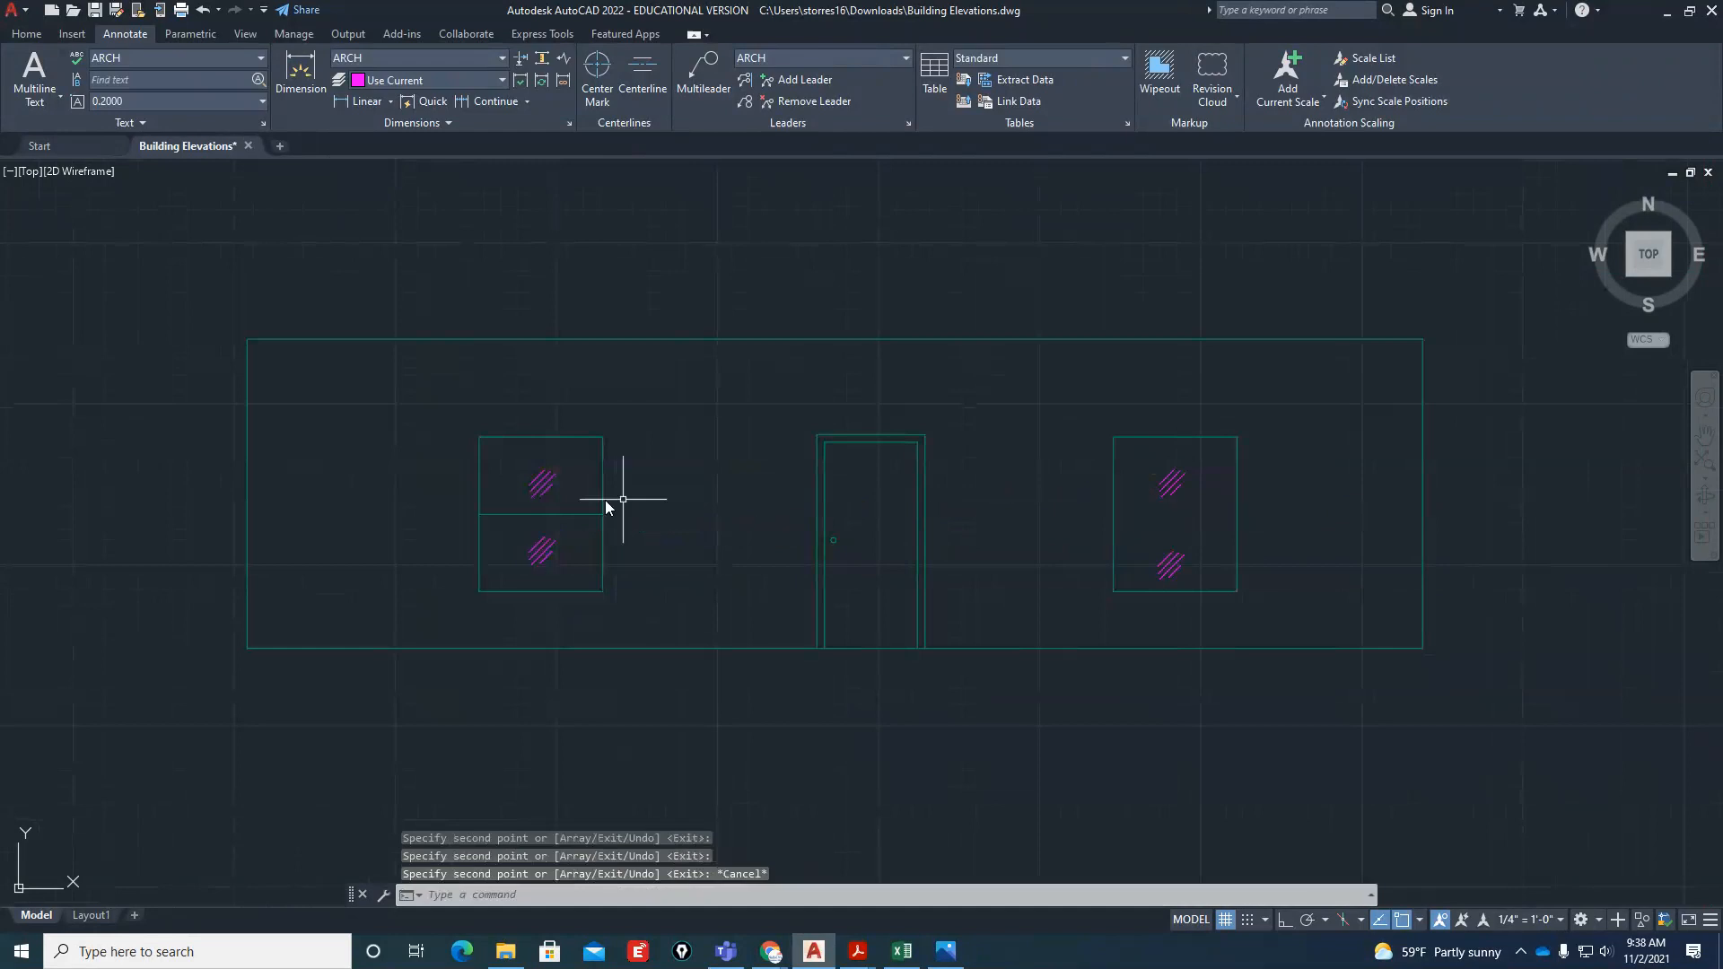
# Copy the left window's horizontal divider into the right window, using the windows' upper-right corners as reference points
pyautogui.press('Return')
pyautogui.click(537, 514)
pyautogui.press('Return')
pyautogui.click(603, 437)
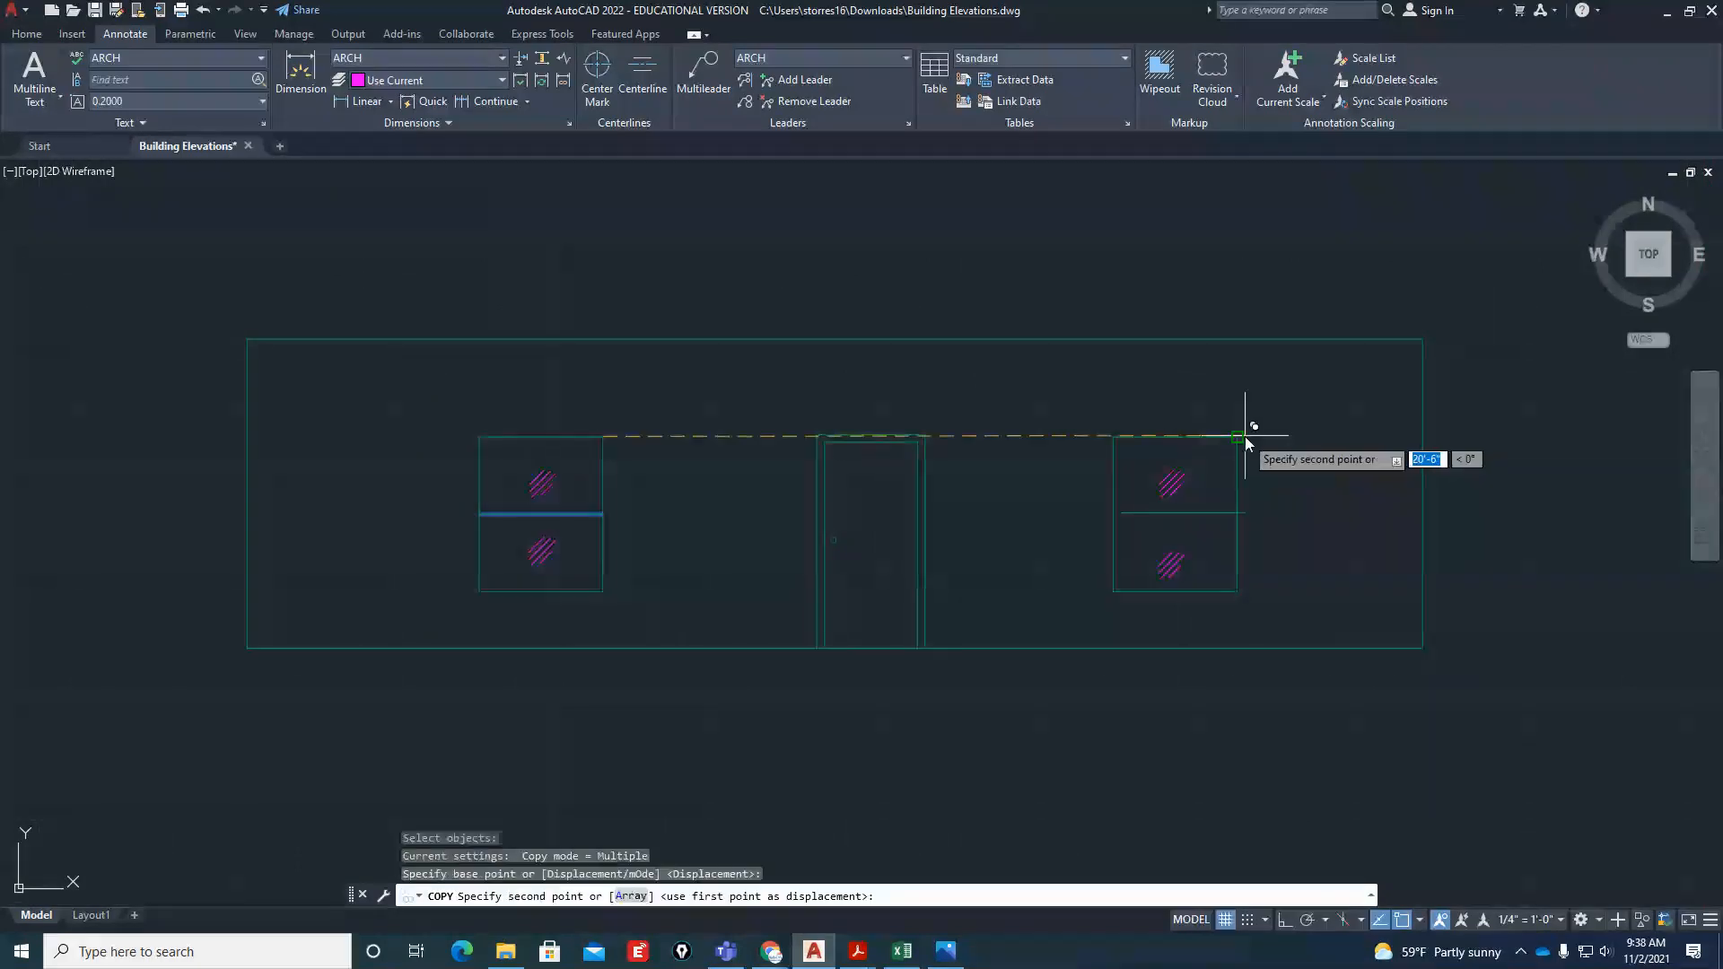
pyautogui.click(1236, 437)
pyautogui.press('Escape')
# Switch to Building-Elevations.pdf in Acrobat Reader and examine the front elevation's wall-to-roof height against the right elevation
pyautogui.scroll(4, 1237, 507)
pyautogui.scroll(-5, 978, 632)
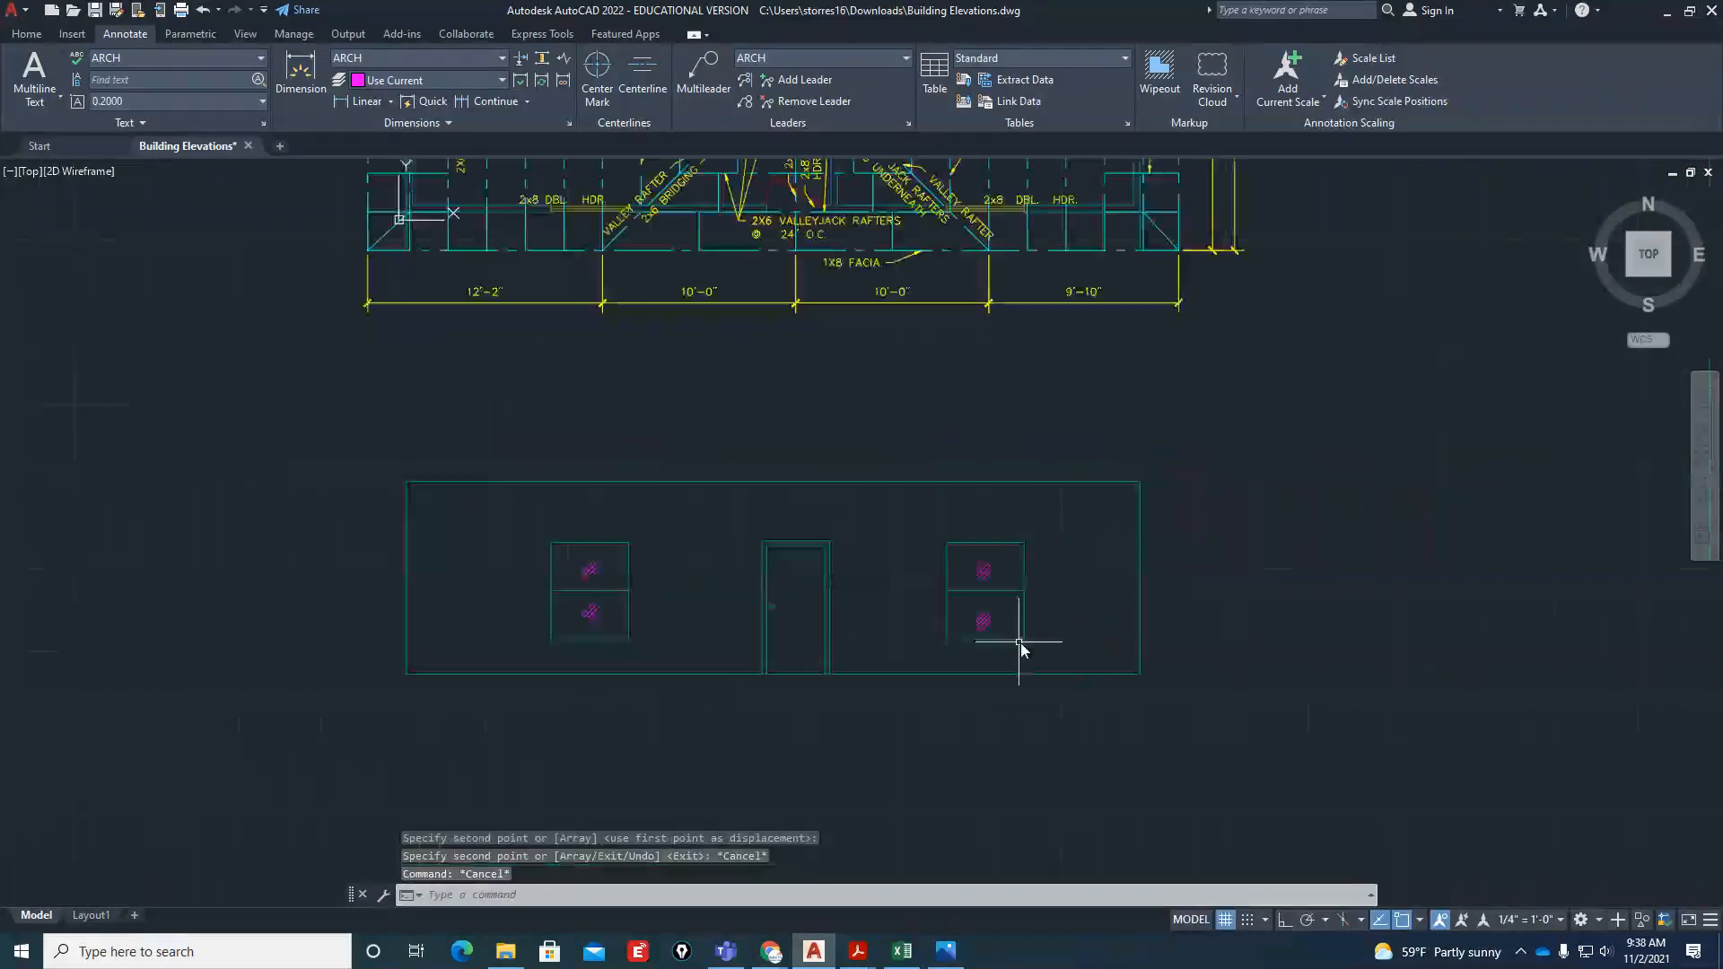
pyautogui.scroll(2, 793, 708)
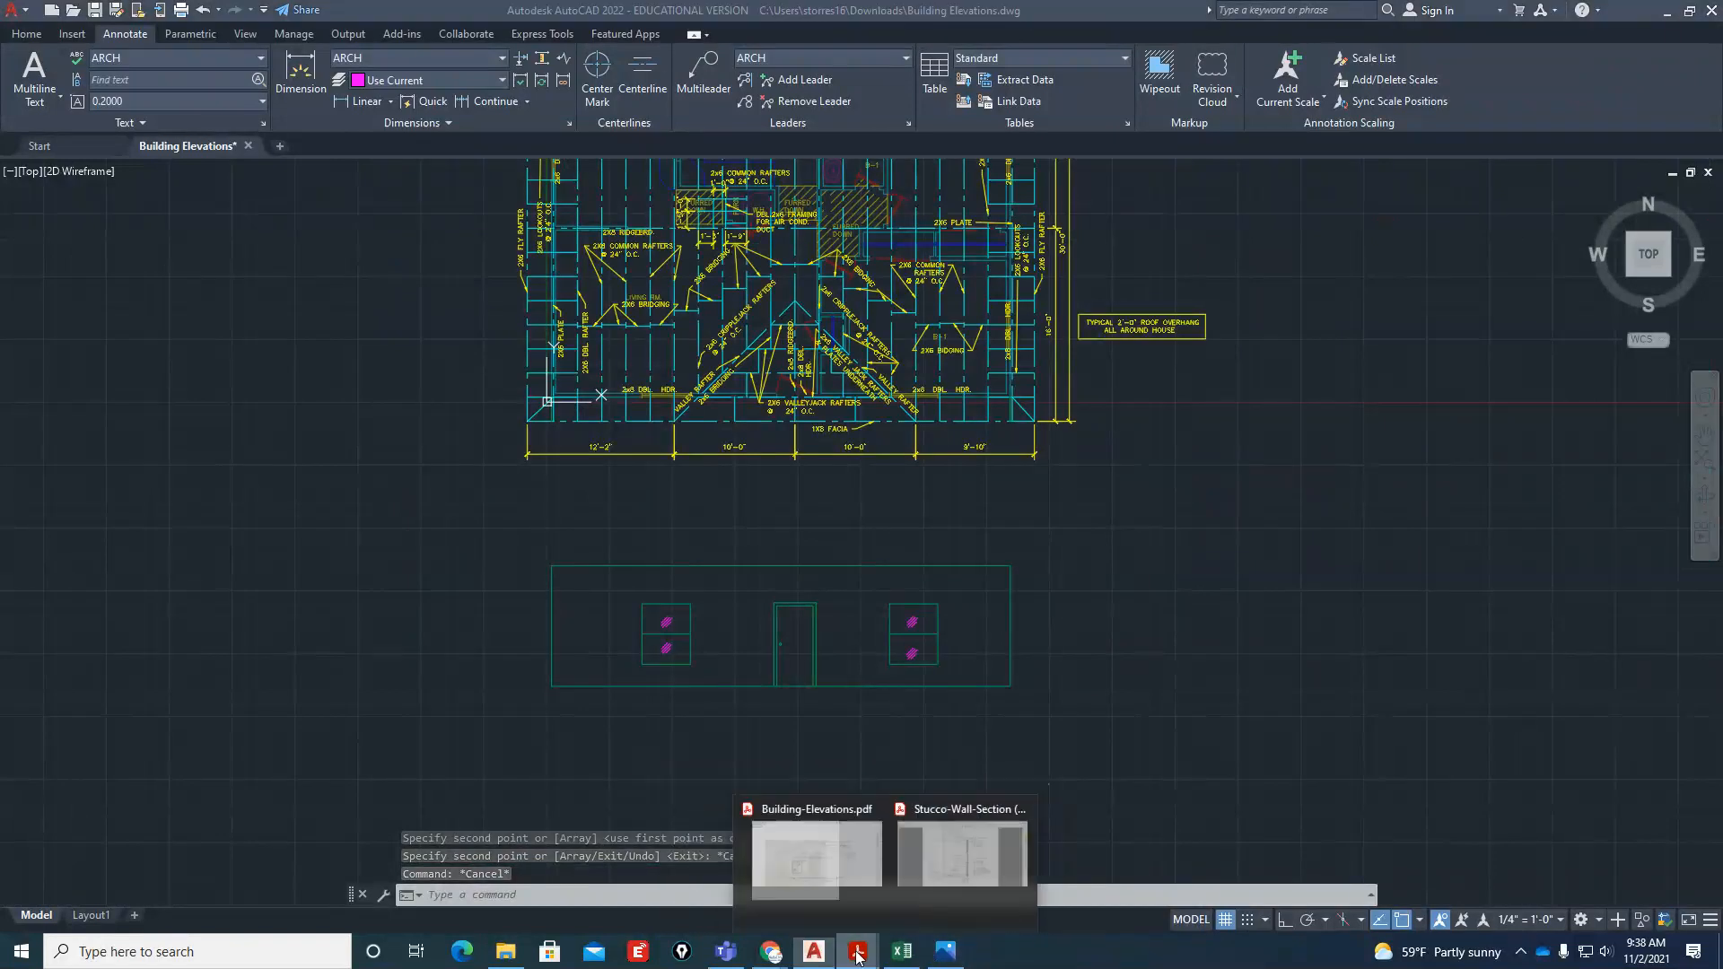
pyautogui.click(805, 861)
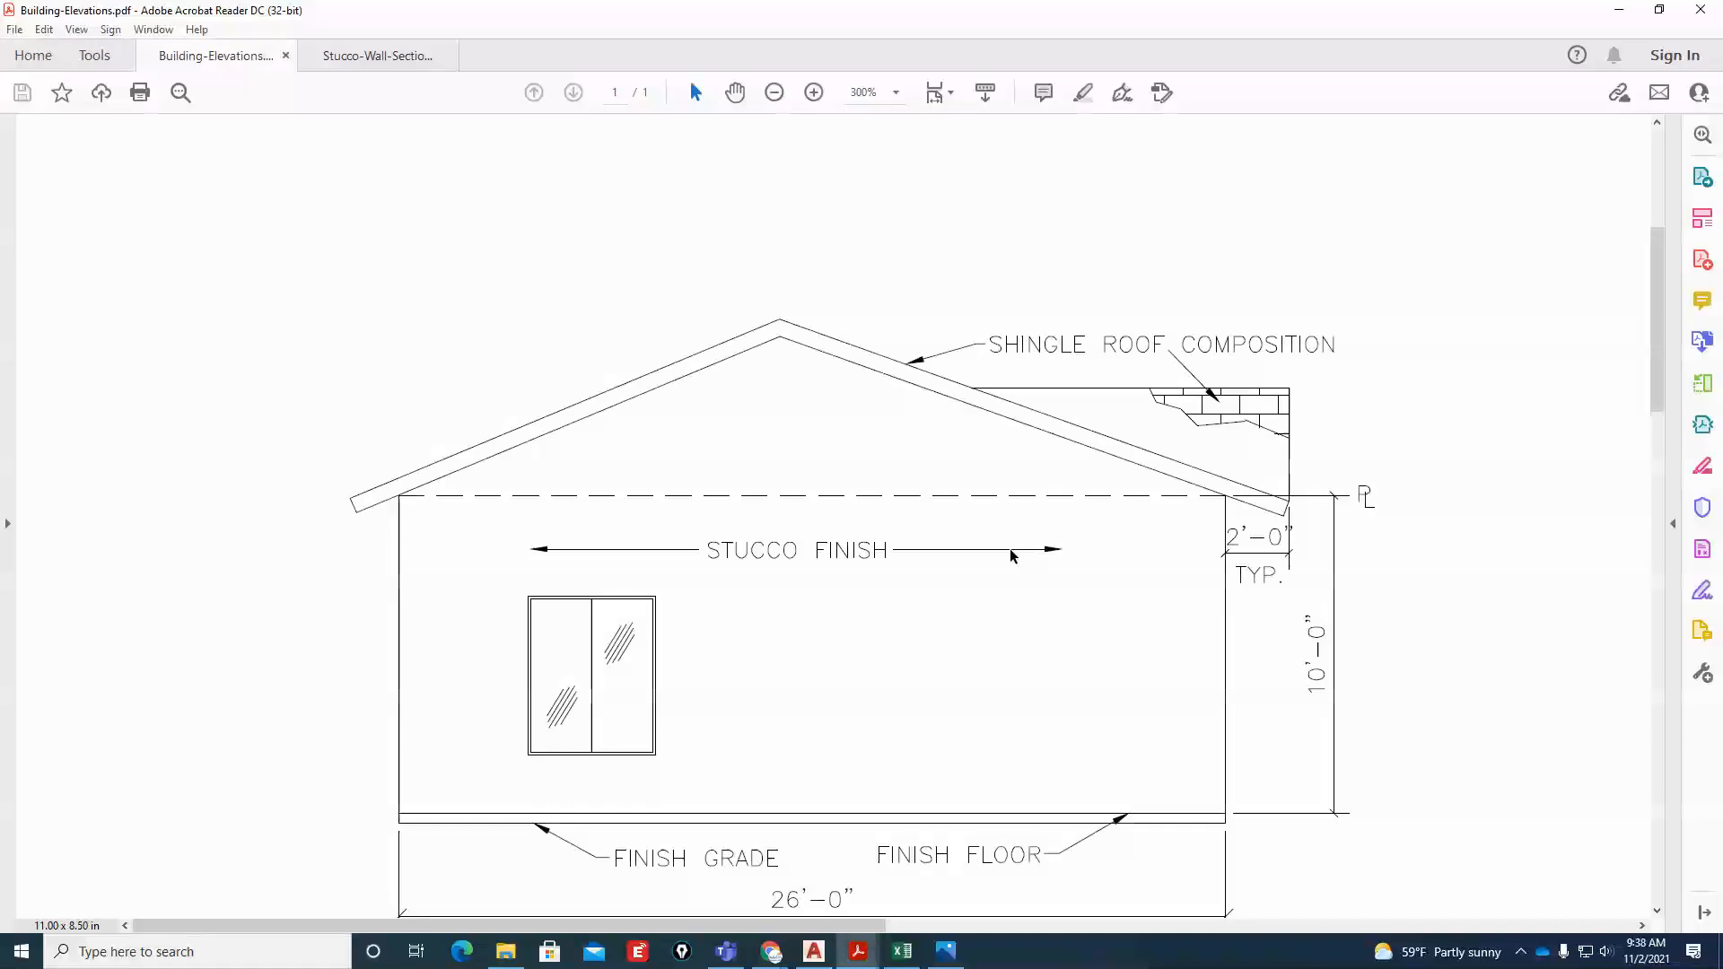
pyautogui.click(777, 95)
pyautogui.click(777, 95)
pyautogui.click(777, 96)
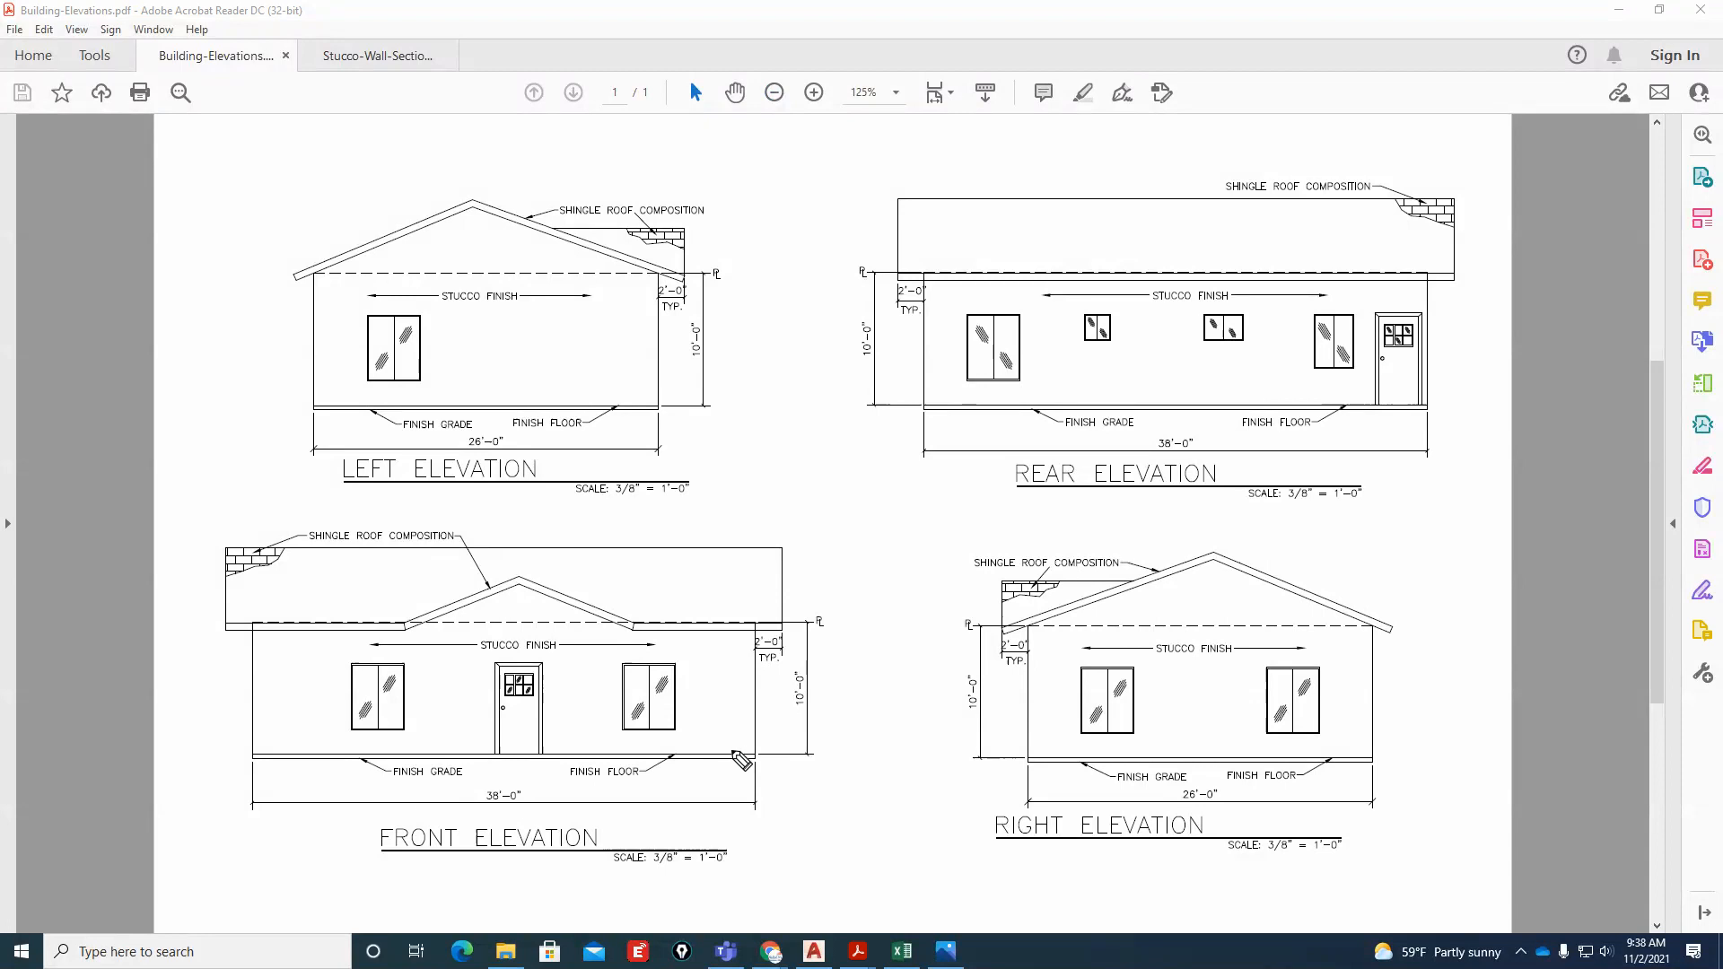
pyautogui.moveTo(733, 754)
pyautogui.mouseDown()
pyautogui.moveTo(735, 564)
pyautogui.moveTo(752, 558)
pyautogui.moveTo(708, 560)
pyautogui.mouseUp()
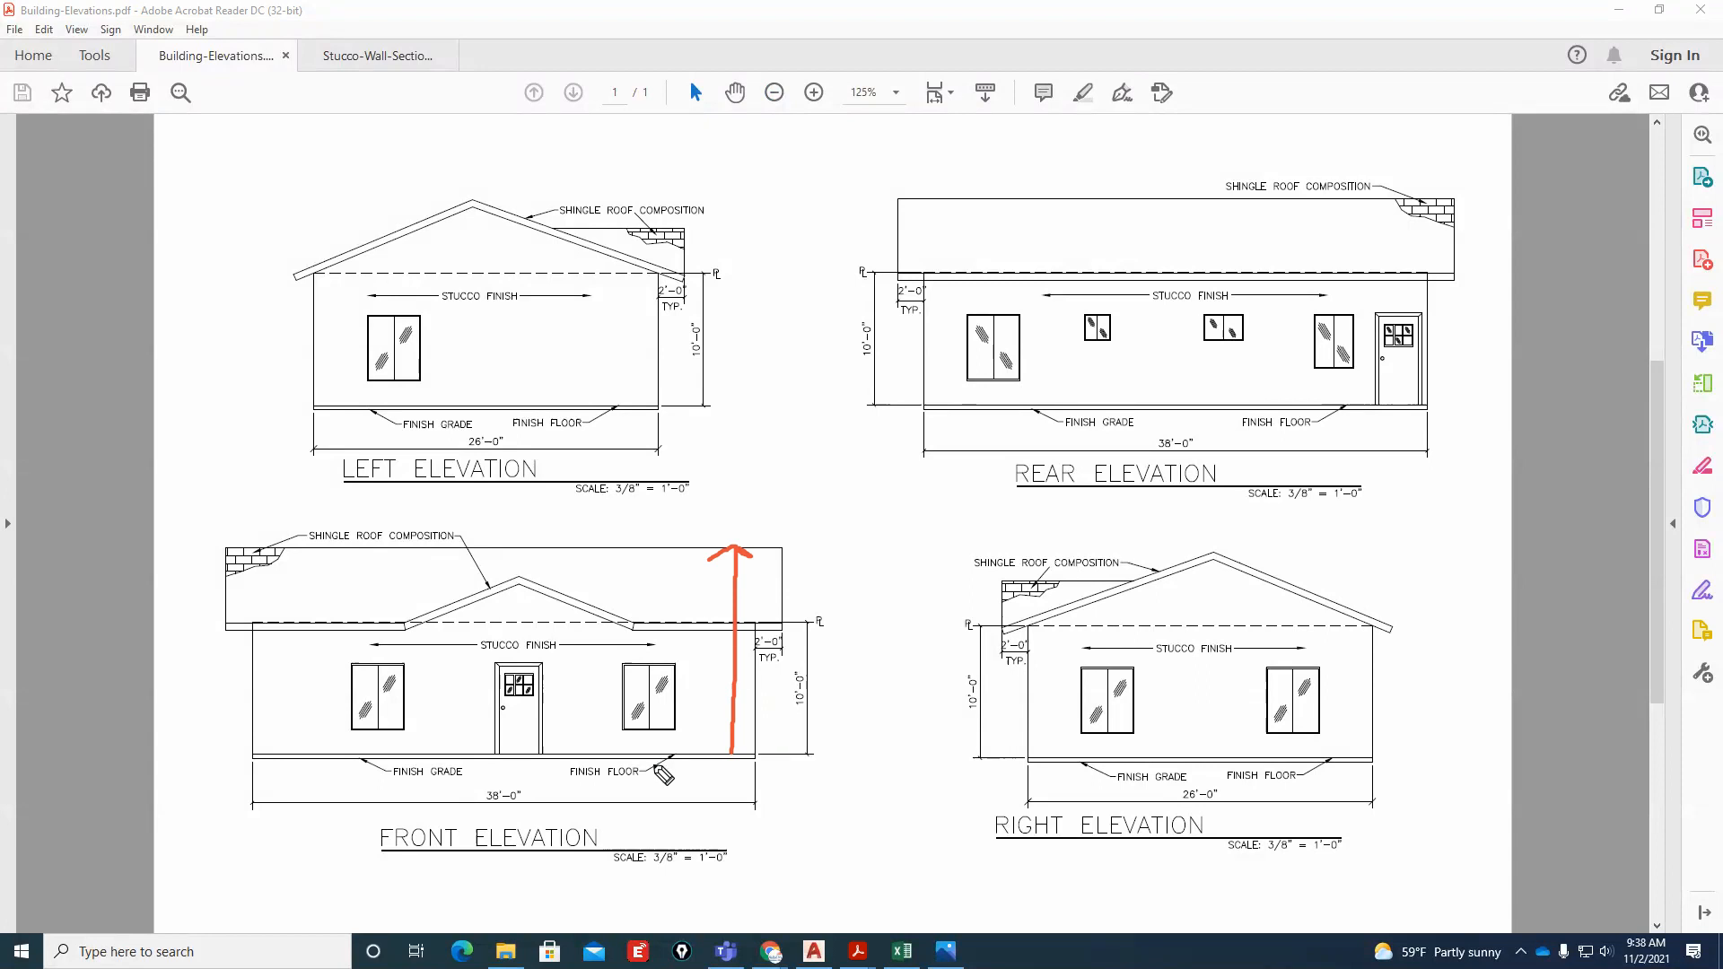
pyautogui.moveTo(1201, 877)
pyautogui.mouseDown()
pyautogui.moveTo(1424, 808)
pyautogui.moveTo(1295, 542)
pyautogui.moveTo(966, 574)
pyautogui.moveTo(1312, 900)
pyautogui.mouseUp()
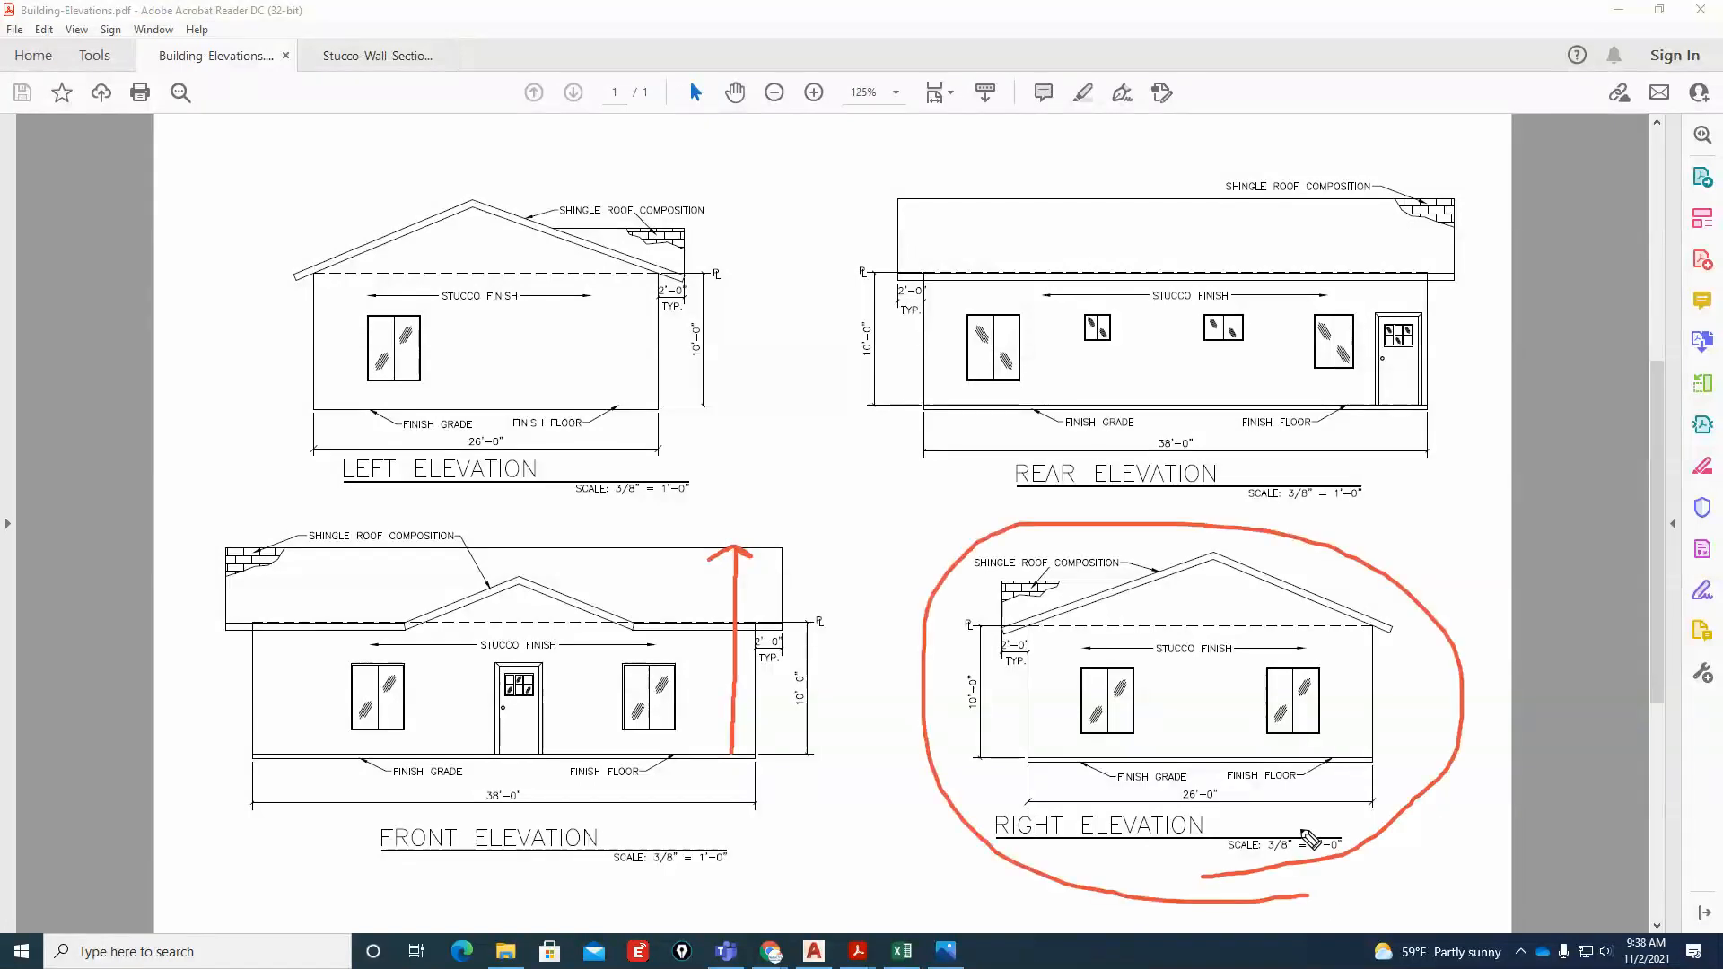
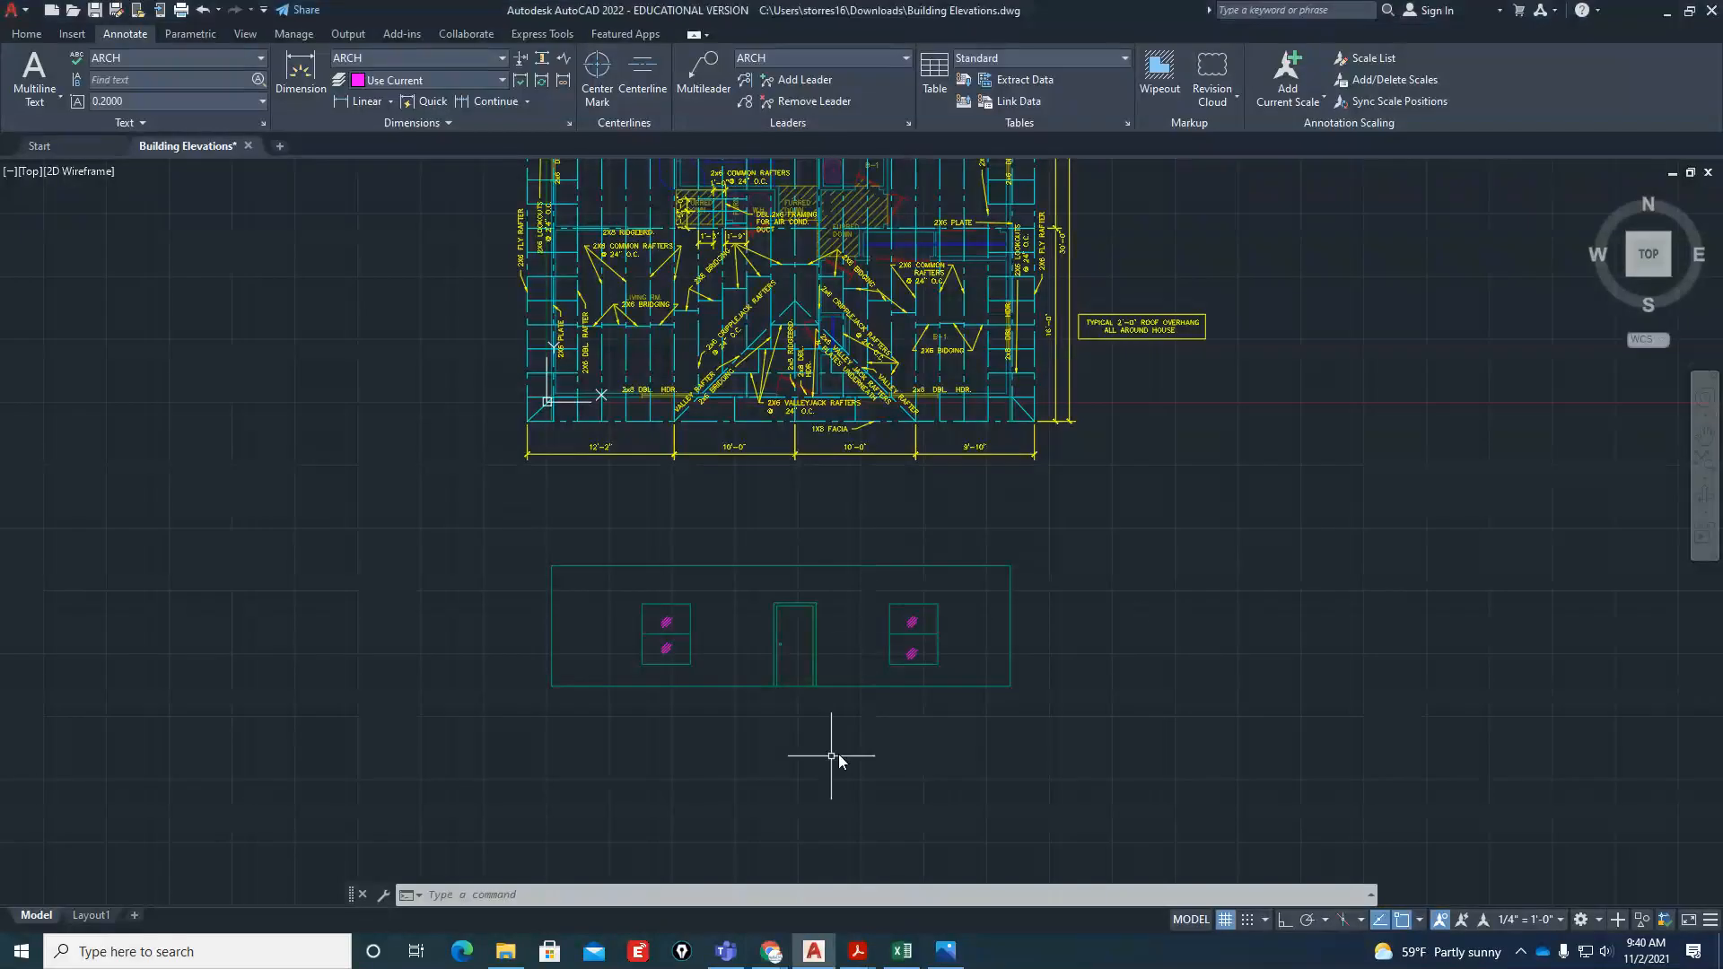
# Rotate the top view 90 degrees so west faces up and the plan's right side lies at its lower edge
pyautogui.scroll(-4, 862, 633)
pyautogui.scroll(4, 996, 495)
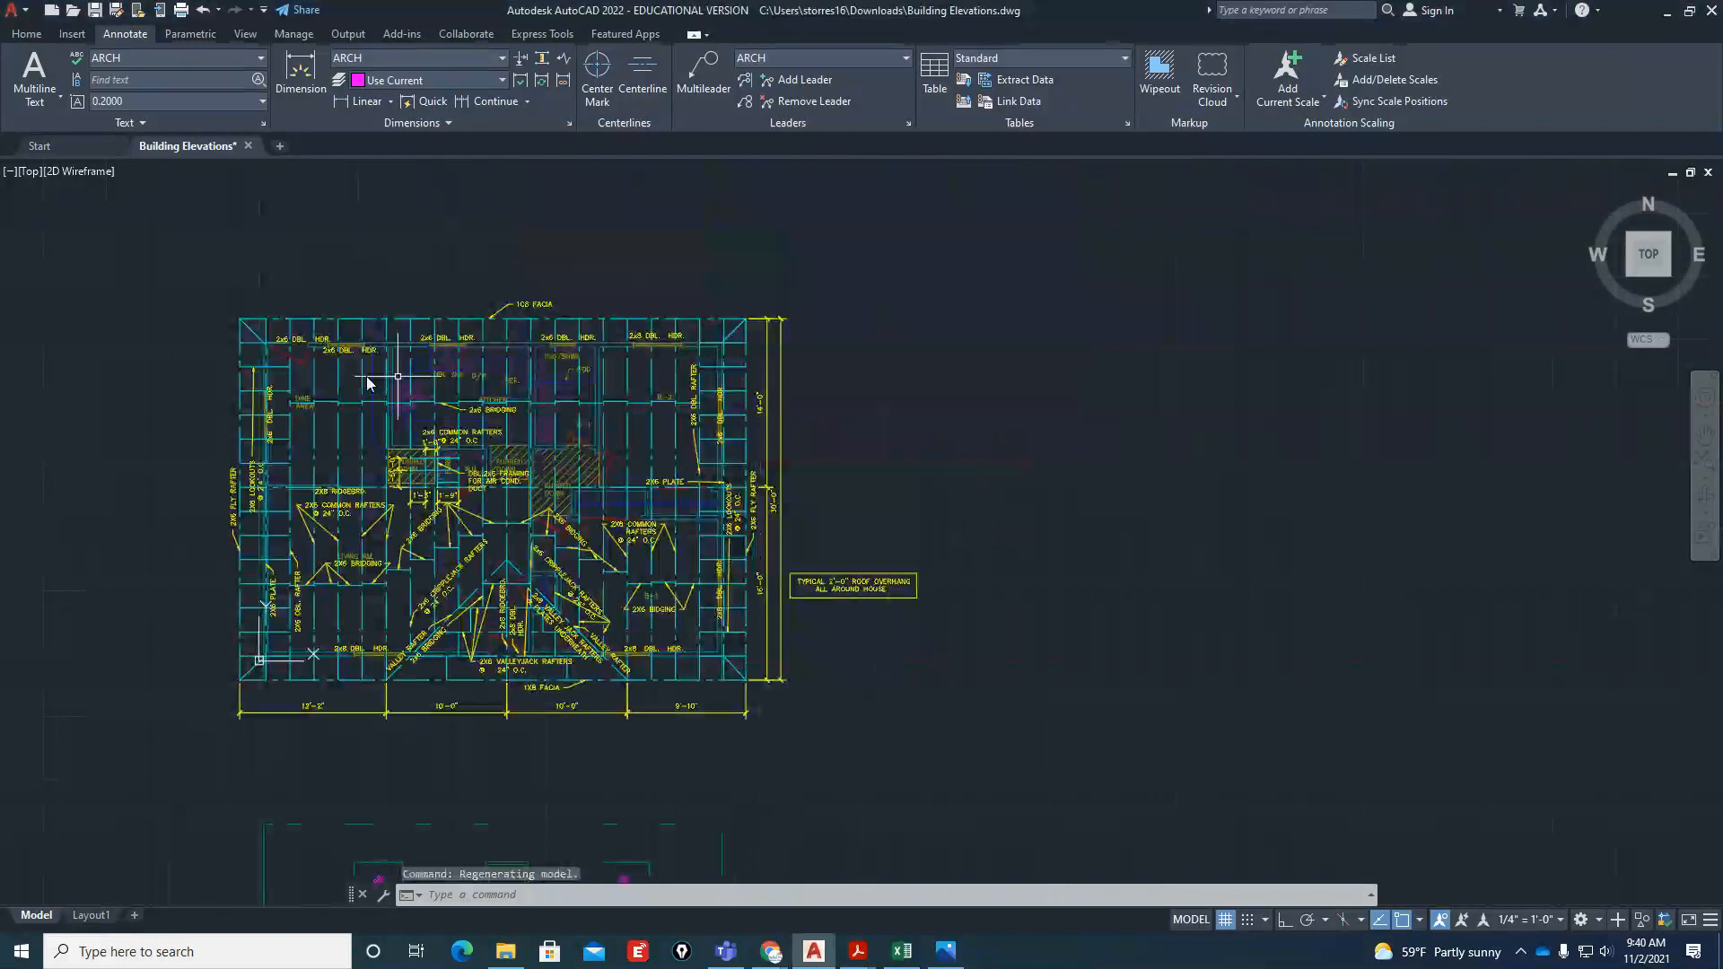
pyautogui.scroll(-1, 1041, 408)
pyautogui.scroll(1, 1223, 604)
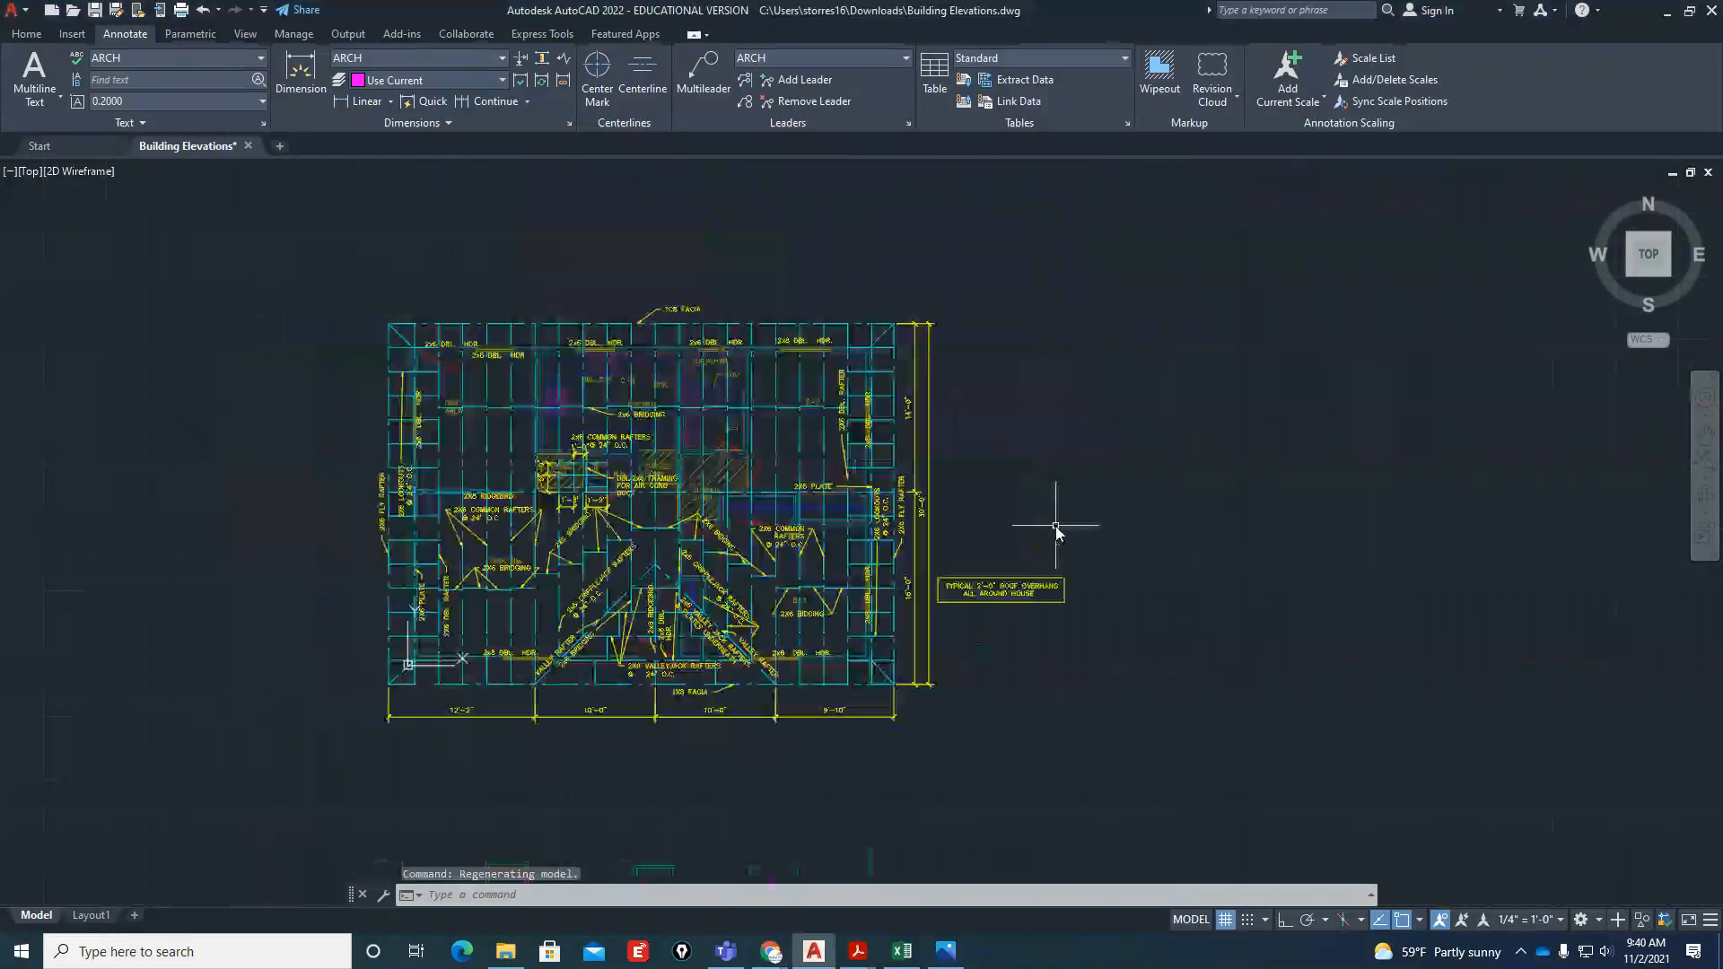
pyautogui.scroll(-2, 1065, 492)
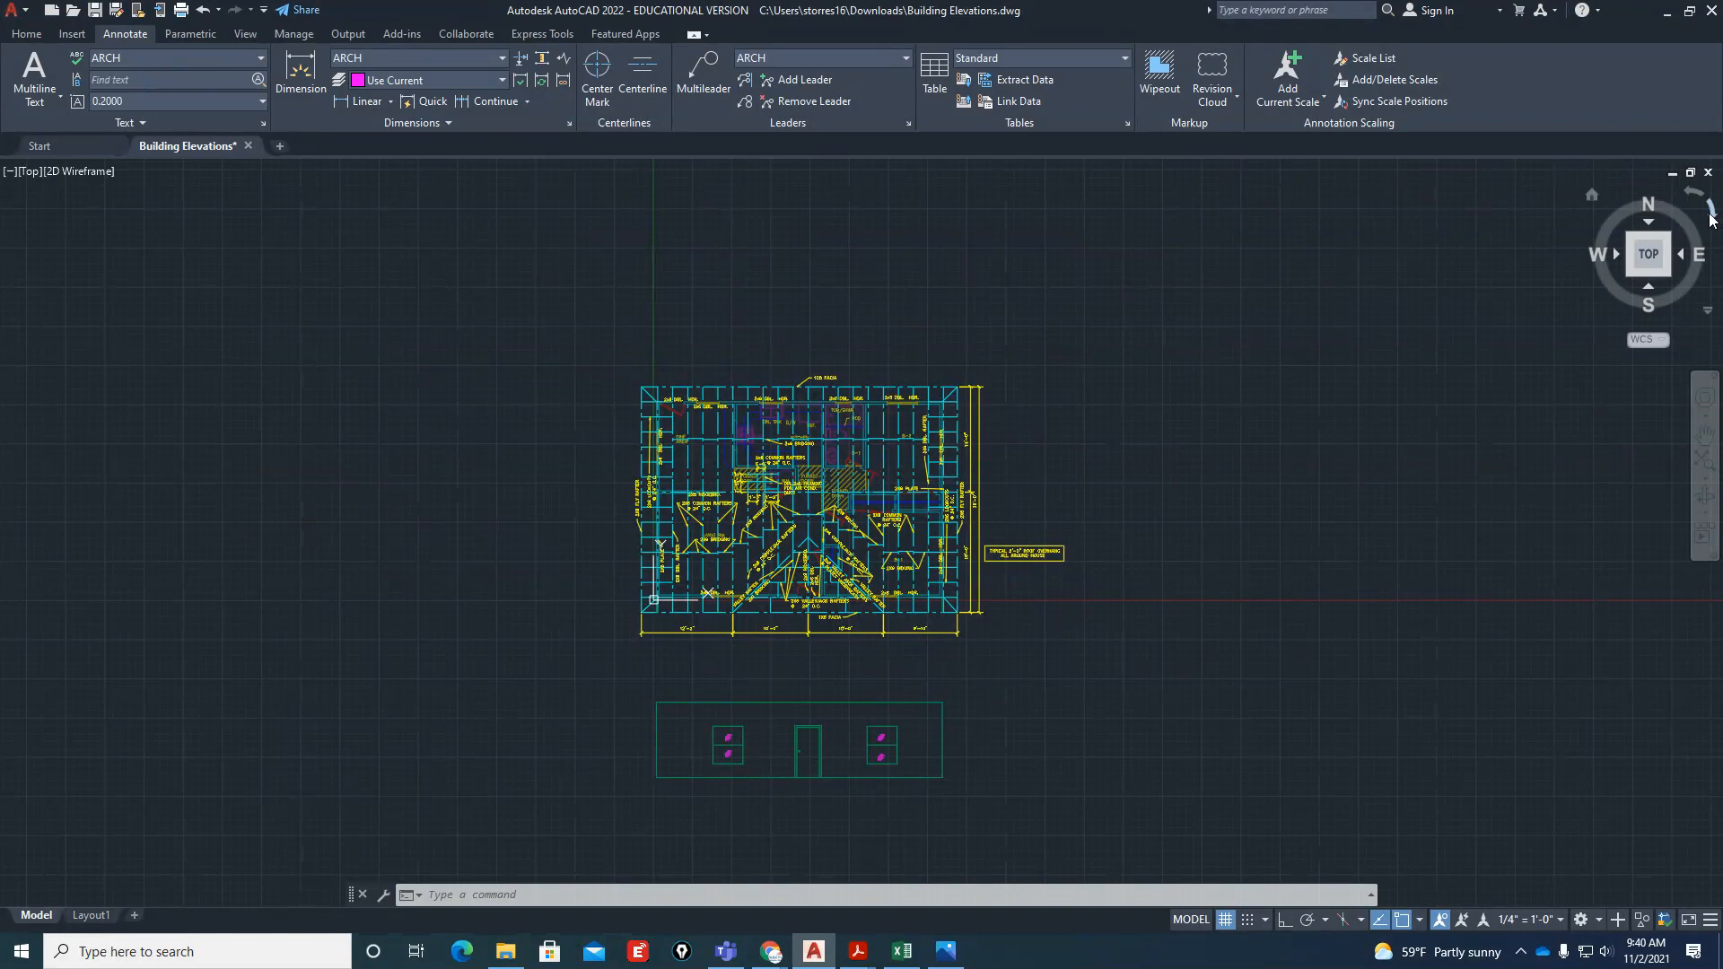
pyautogui.click(1712, 216)
pyautogui.click(1712, 218)
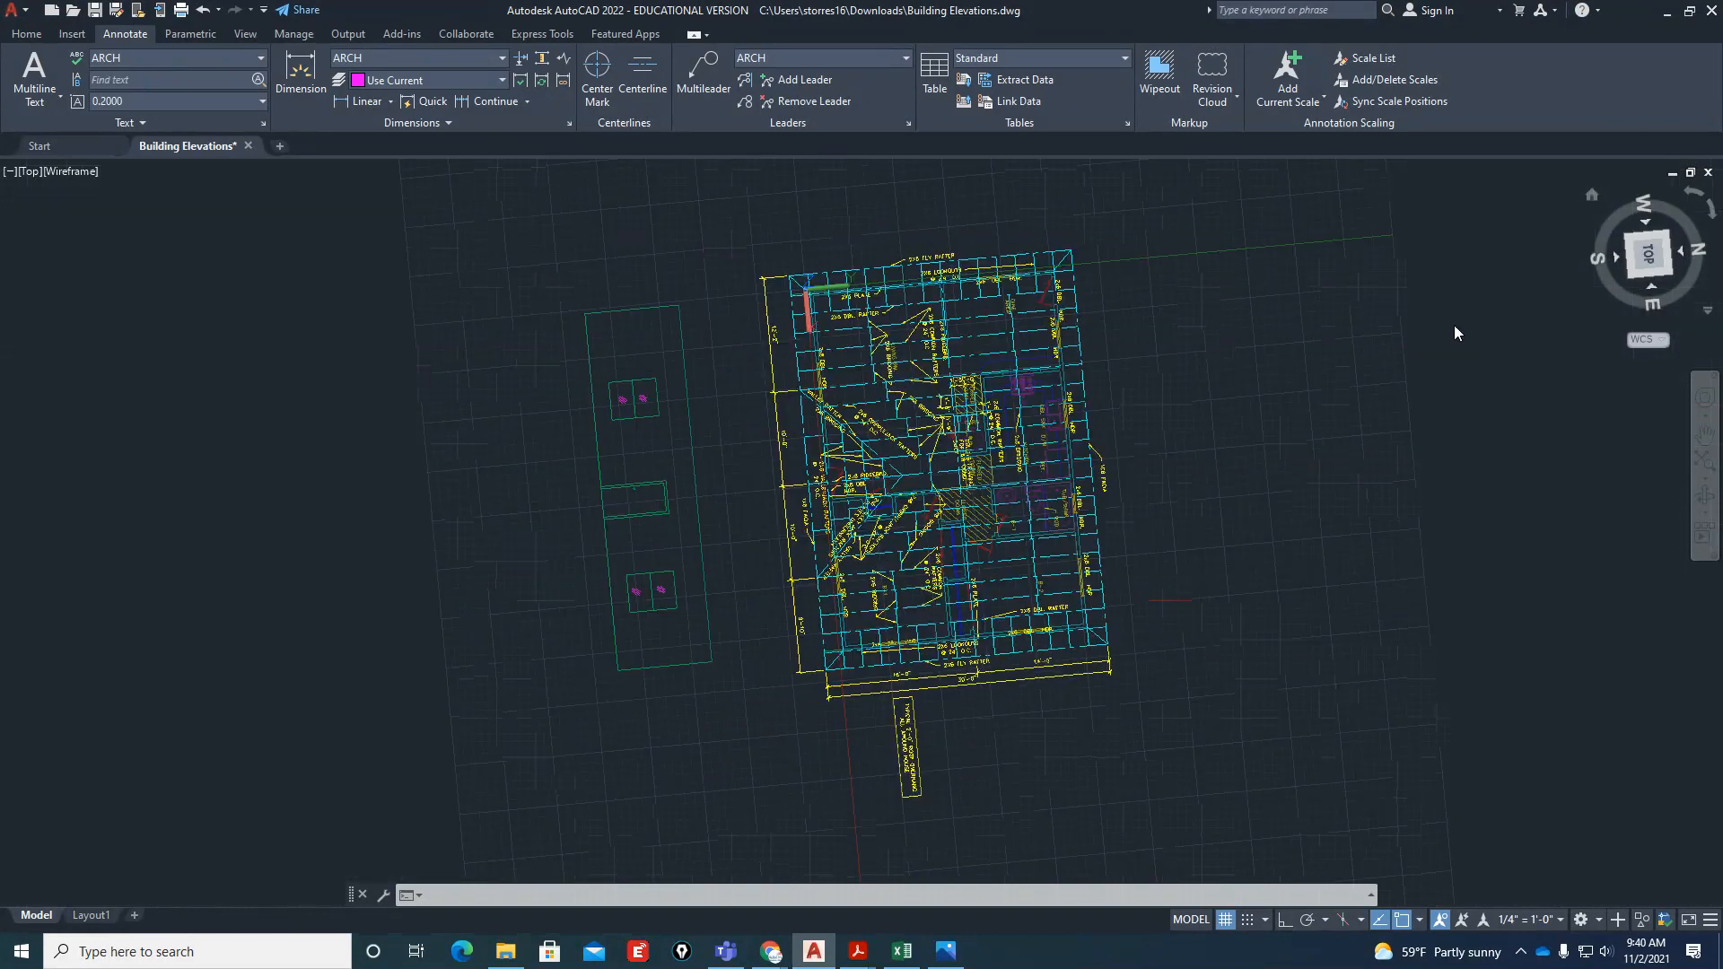
pyautogui.click(1690, 198)
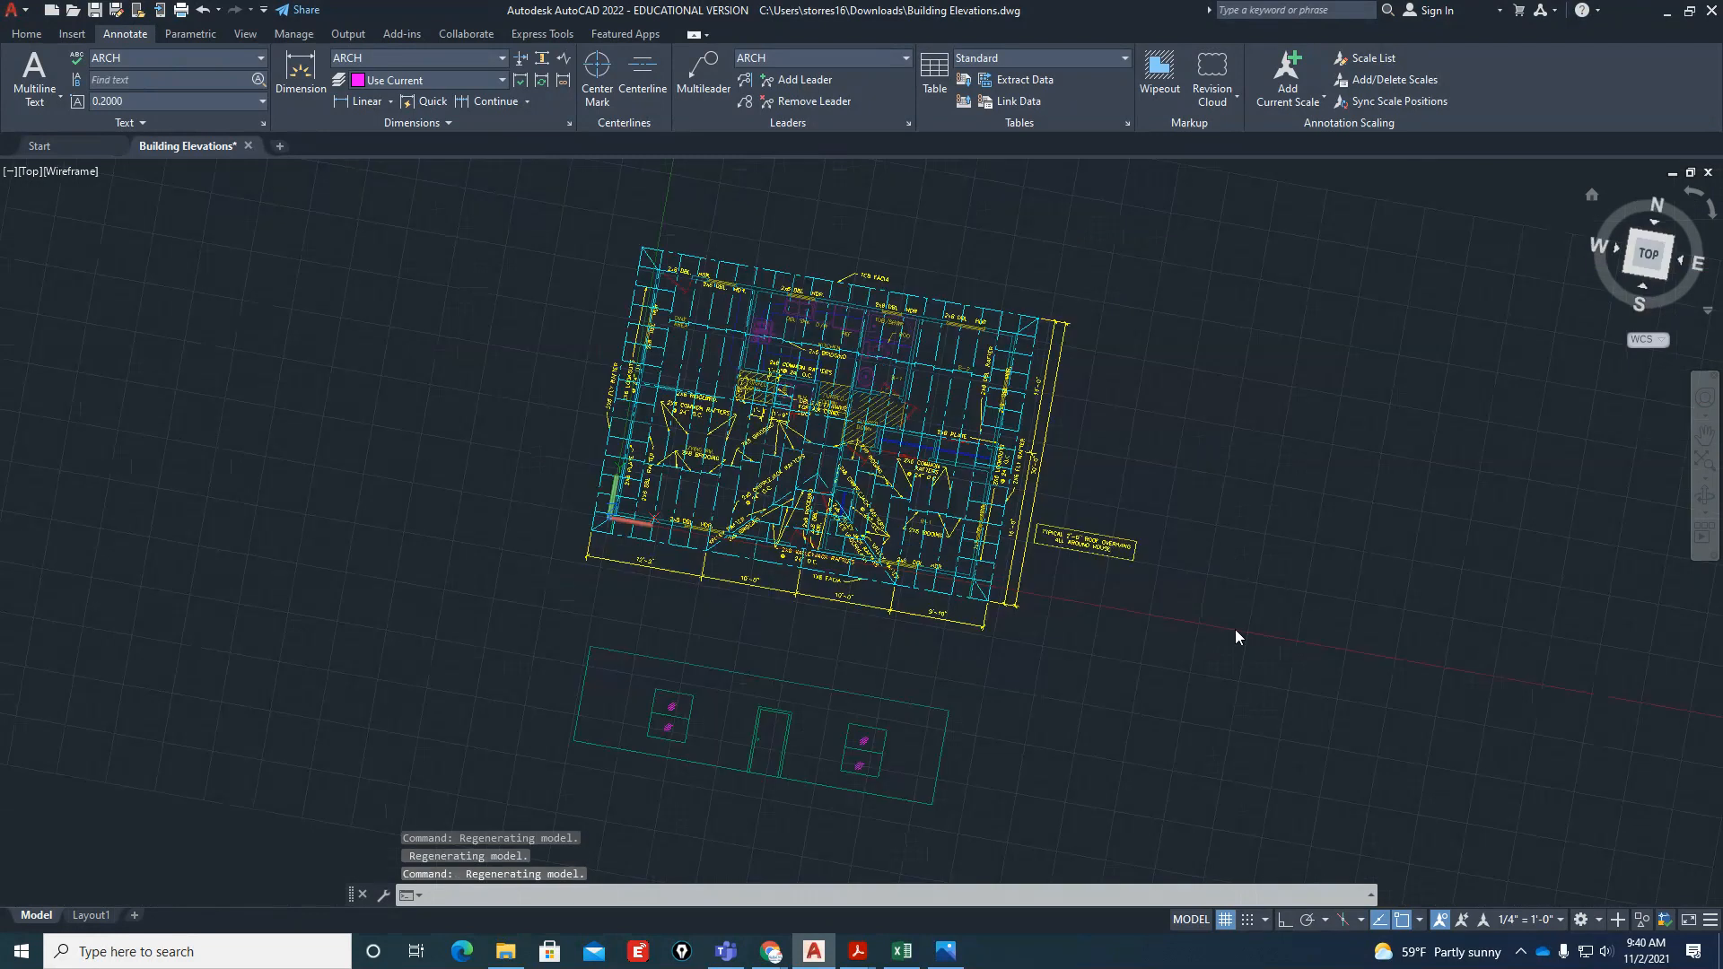
pyautogui.scroll(-3, 996, 536)
pyautogui.scroll(4, 1021, 483)
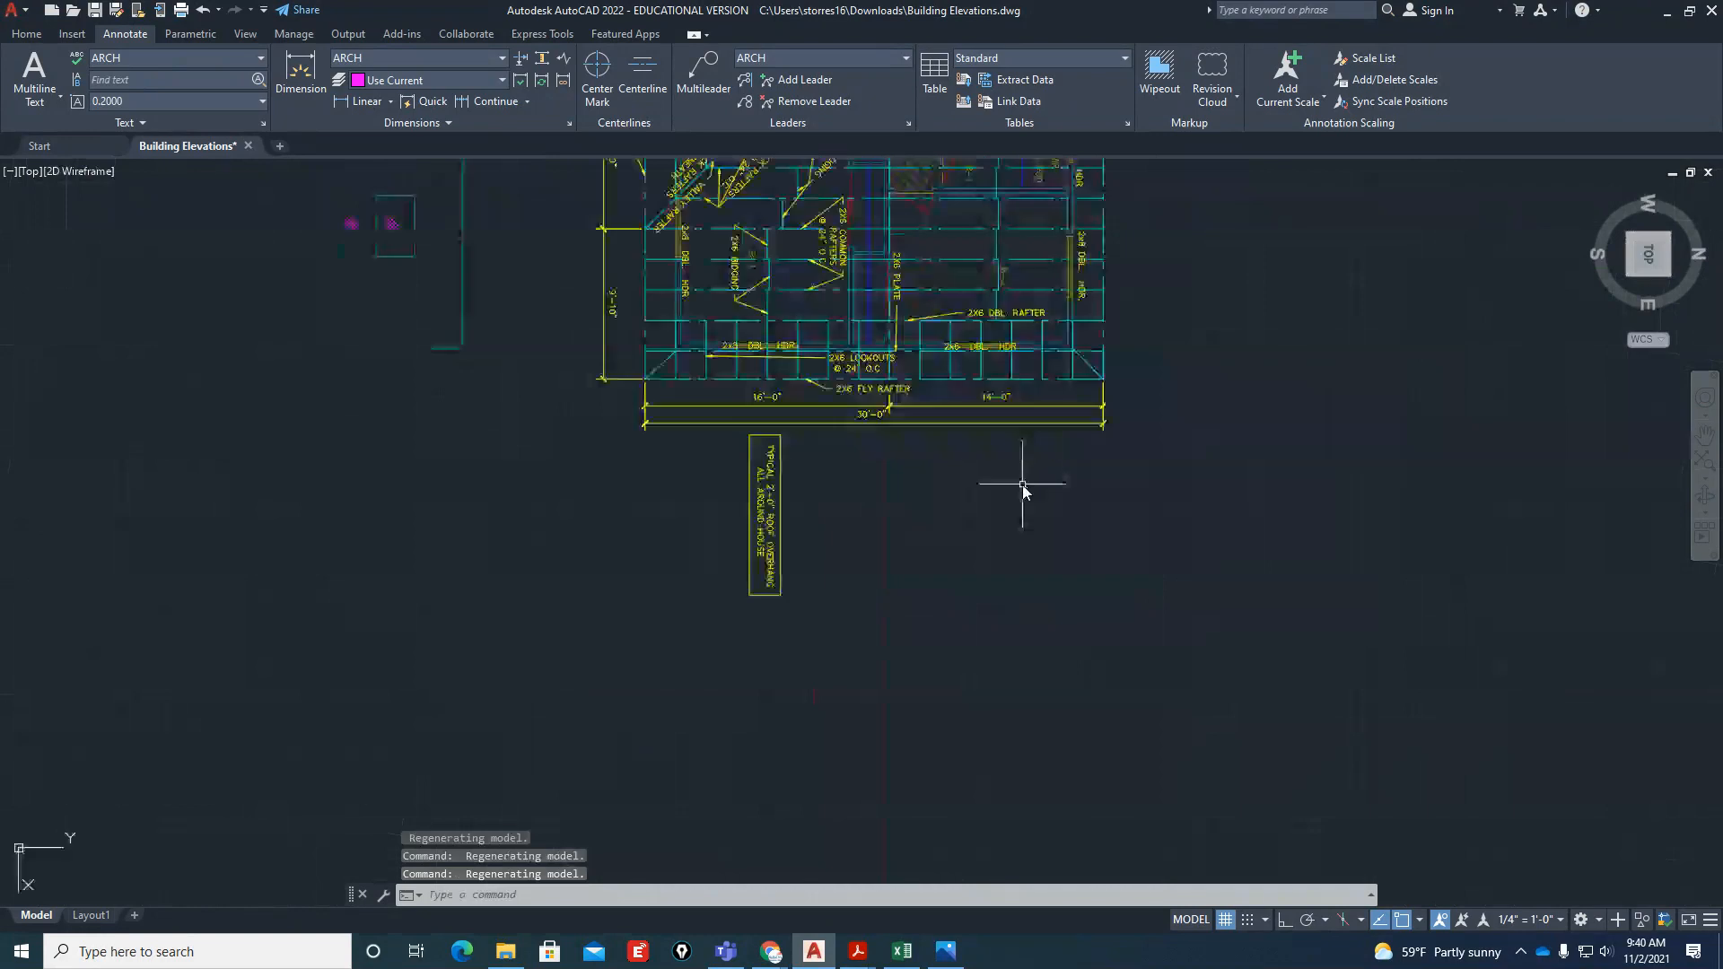
# With Ortho on, draw a line from the plan's southeast wall corner straight down below the plan, continuing into a horizontal base line
pyautogui.write('l')
pyautogui.press('Return')
pyautogui.scroll(6, 682, 323)
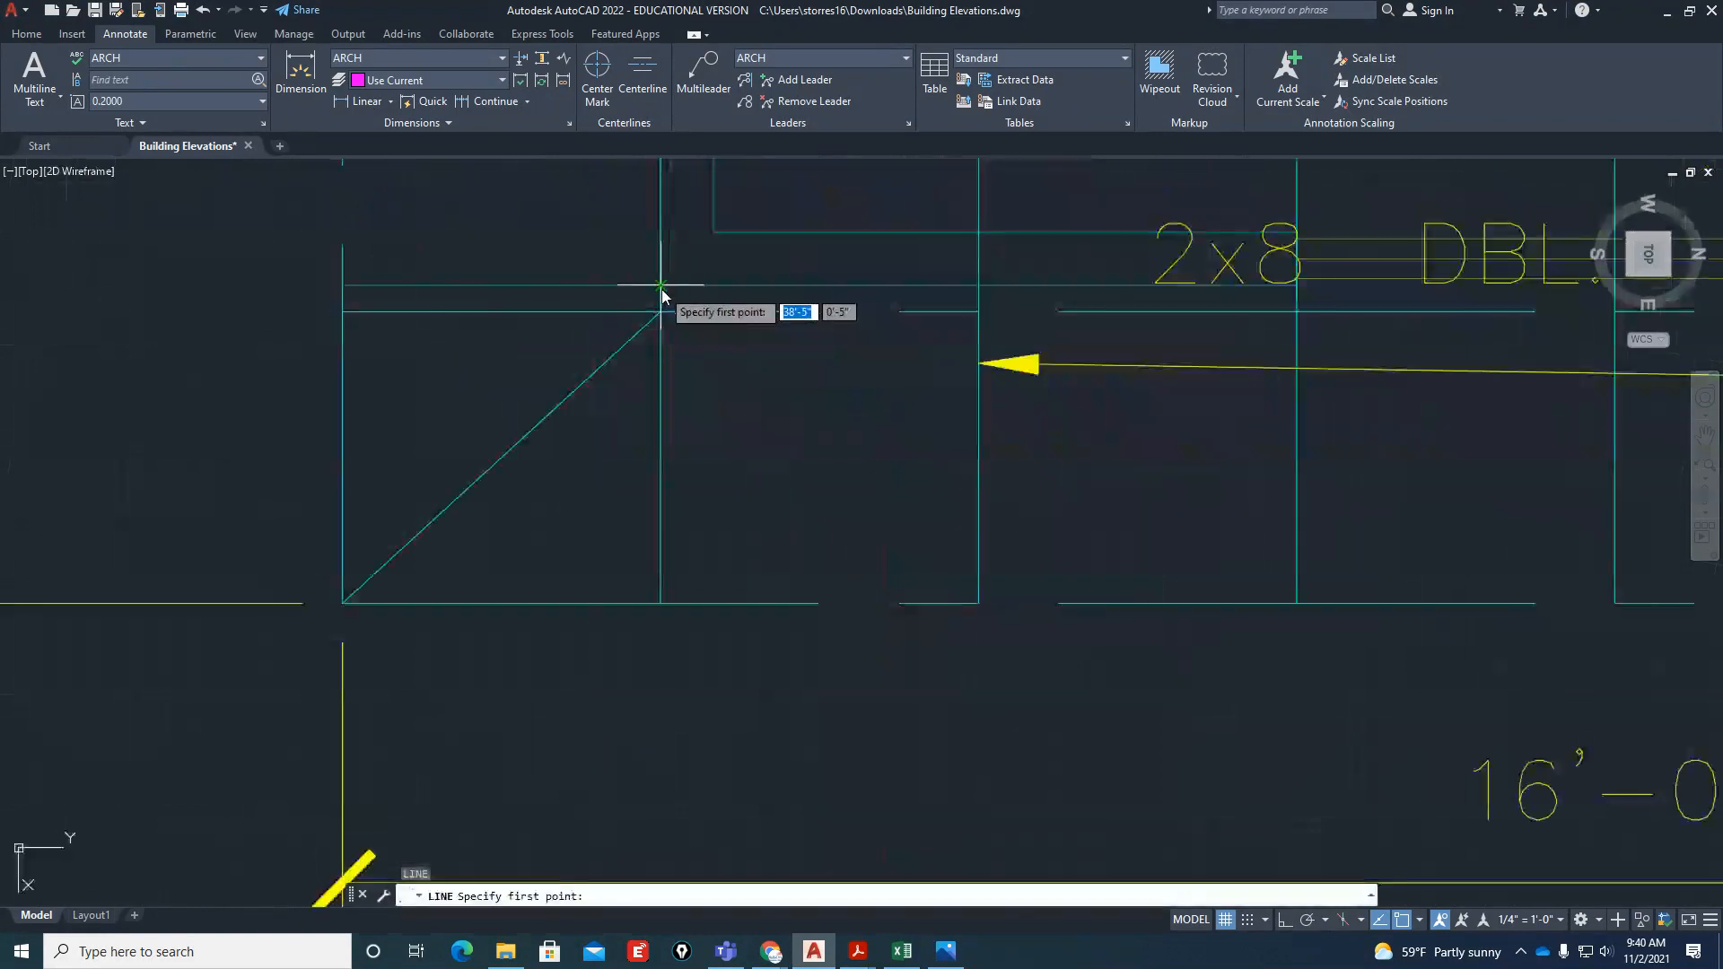
pyautogui.click(661, 285)
pyautogui.scroll(-6, 661, 285)
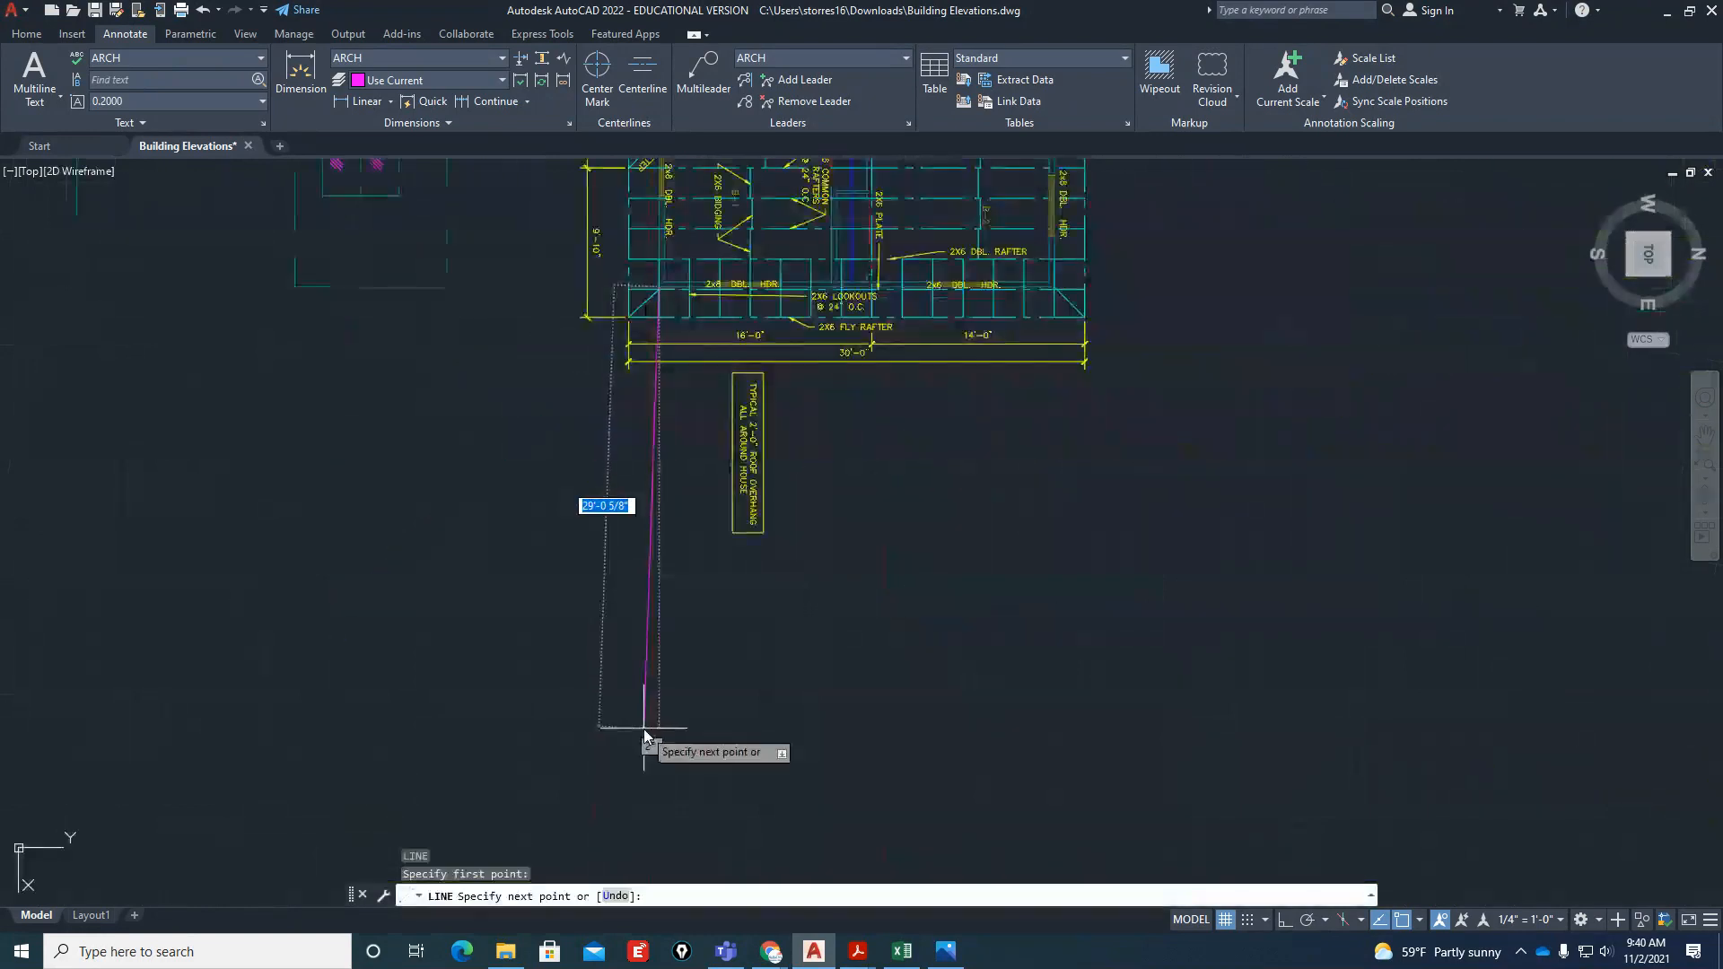
pyautogui.press('F8')
pyautogui.click(628, 741)
pyautogui.click(1192, 741)
pyautogui.press('Return')
pyautogui.press('Return')
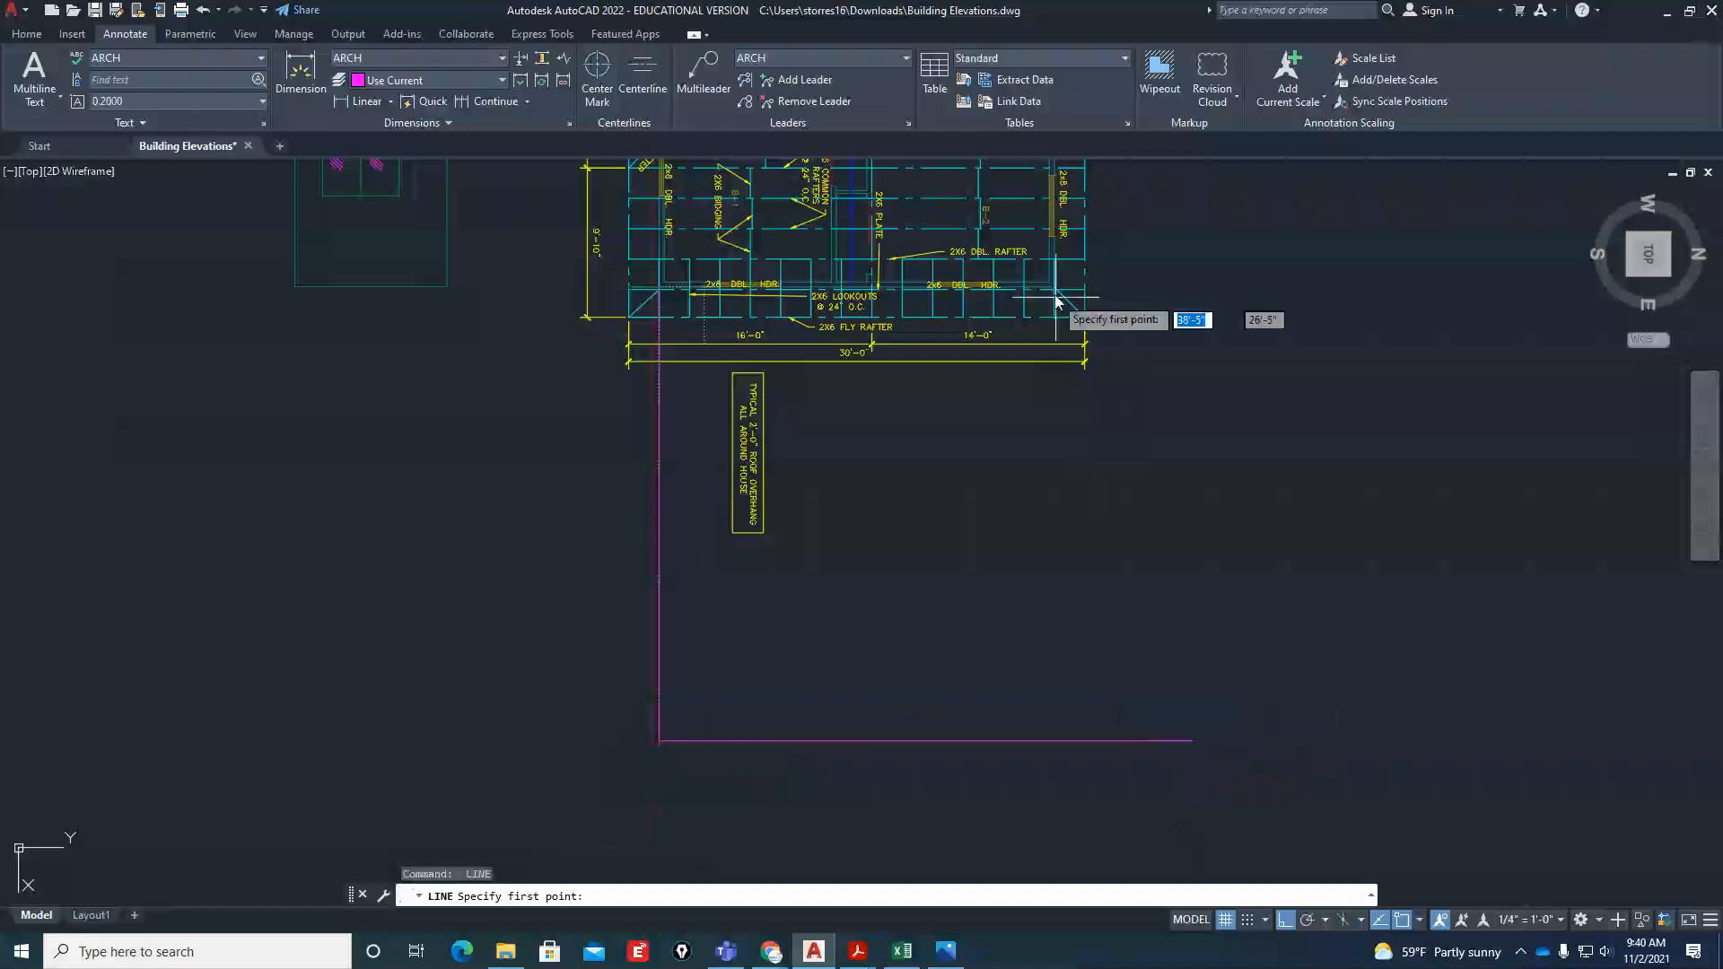
# Draw a second vertical line from the plan's northeast wall corner straight down past the base line
pyautogui.scroll(5, 1056, 301)
pyautogui.click(1056, 299)
pyautogui.scroll(-5, 1056, 299)
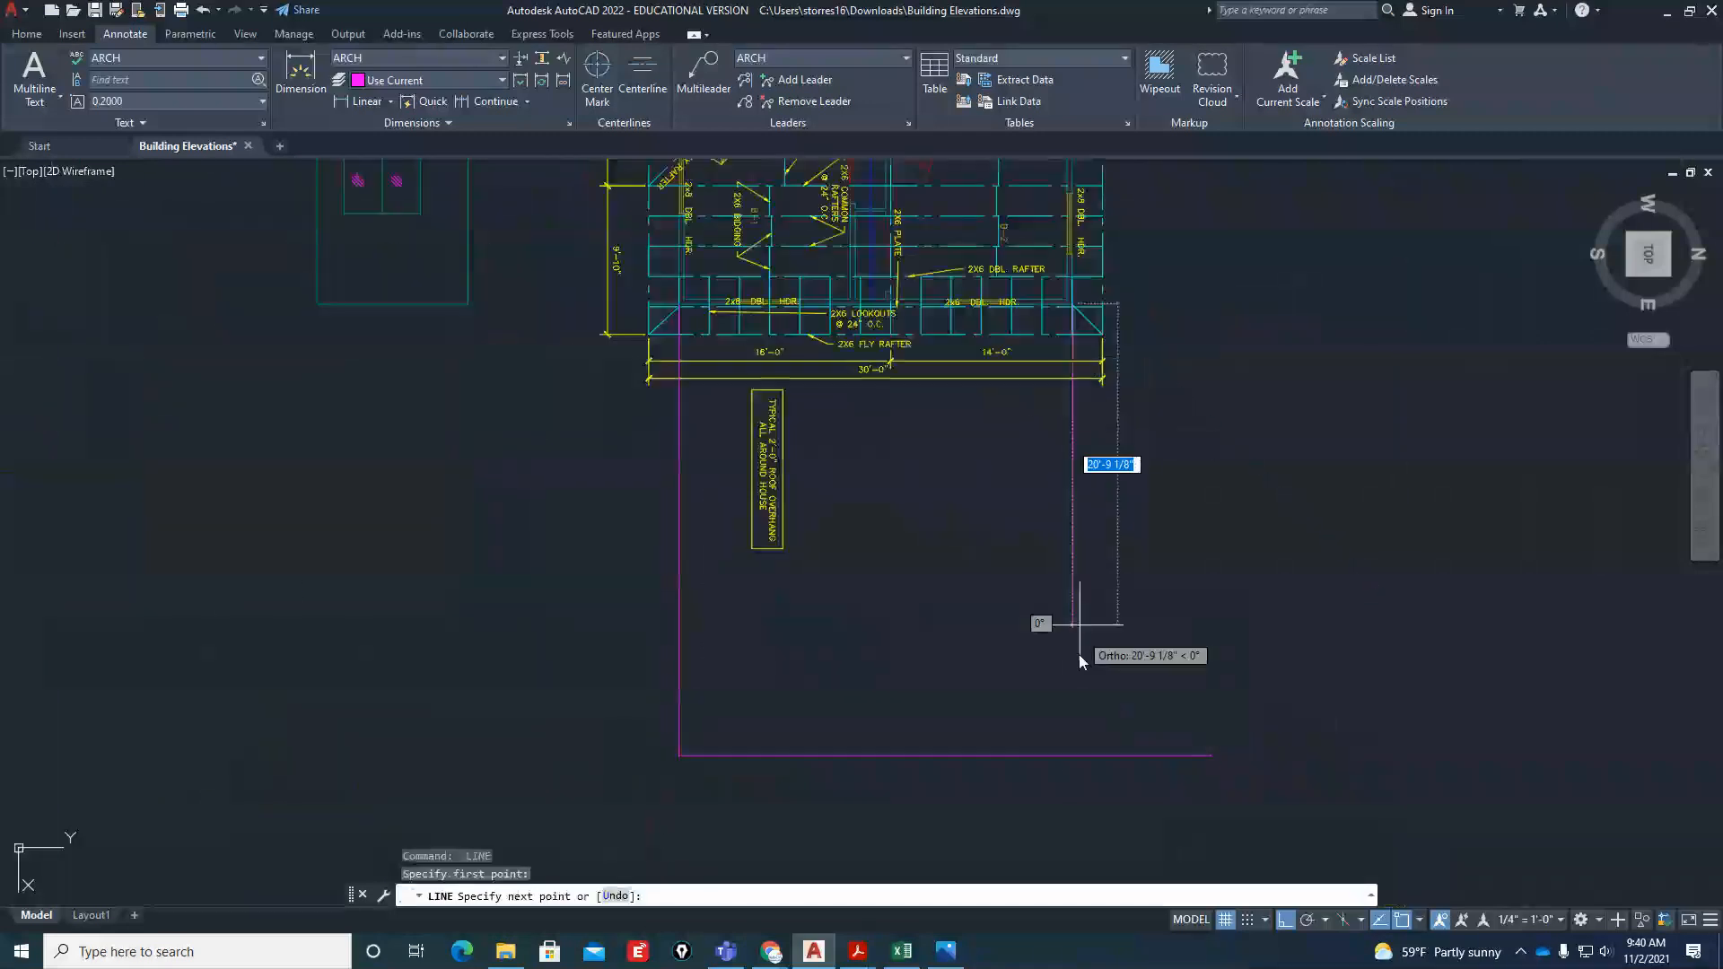
pyautogui.click(1068, 791)
pyautogui.press('Return')
pyautogui.write('o')
pyautogui.press('Return')
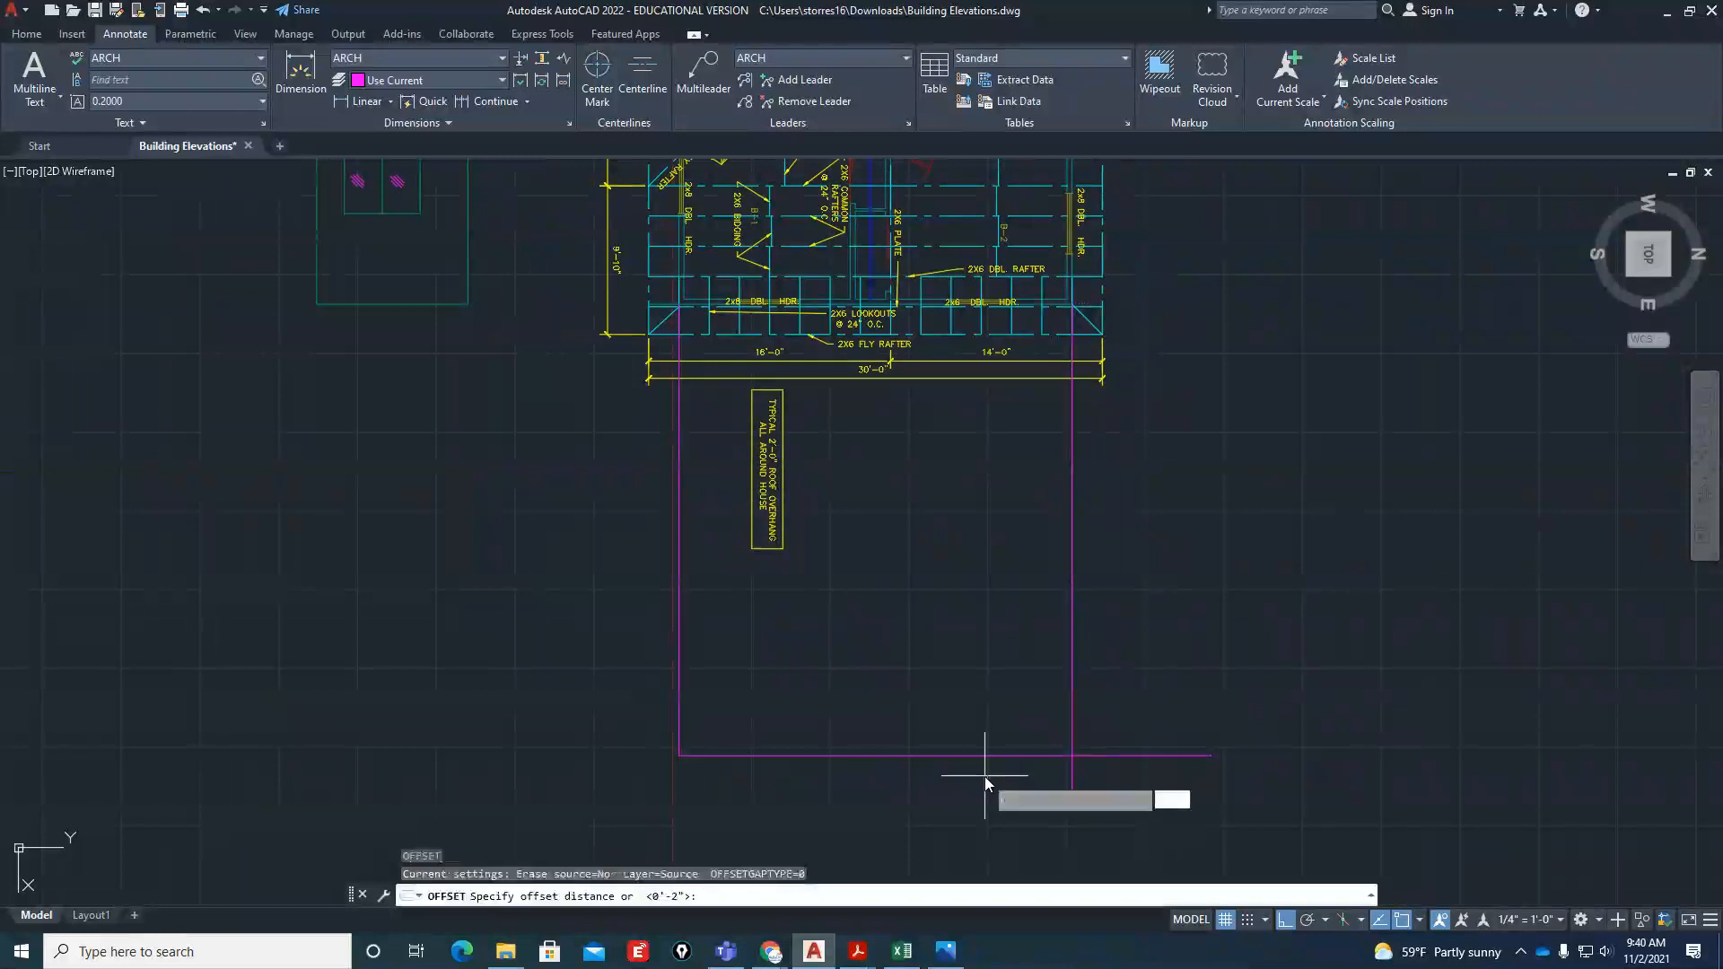
pyautogui.write("10'")
pyautogui.press('Return')
# Offset the base line 10' upward to form the top of the side wall
pyautogui.press('Return')
pyautogui.press('Escape')
pyautogui.press('Escape')
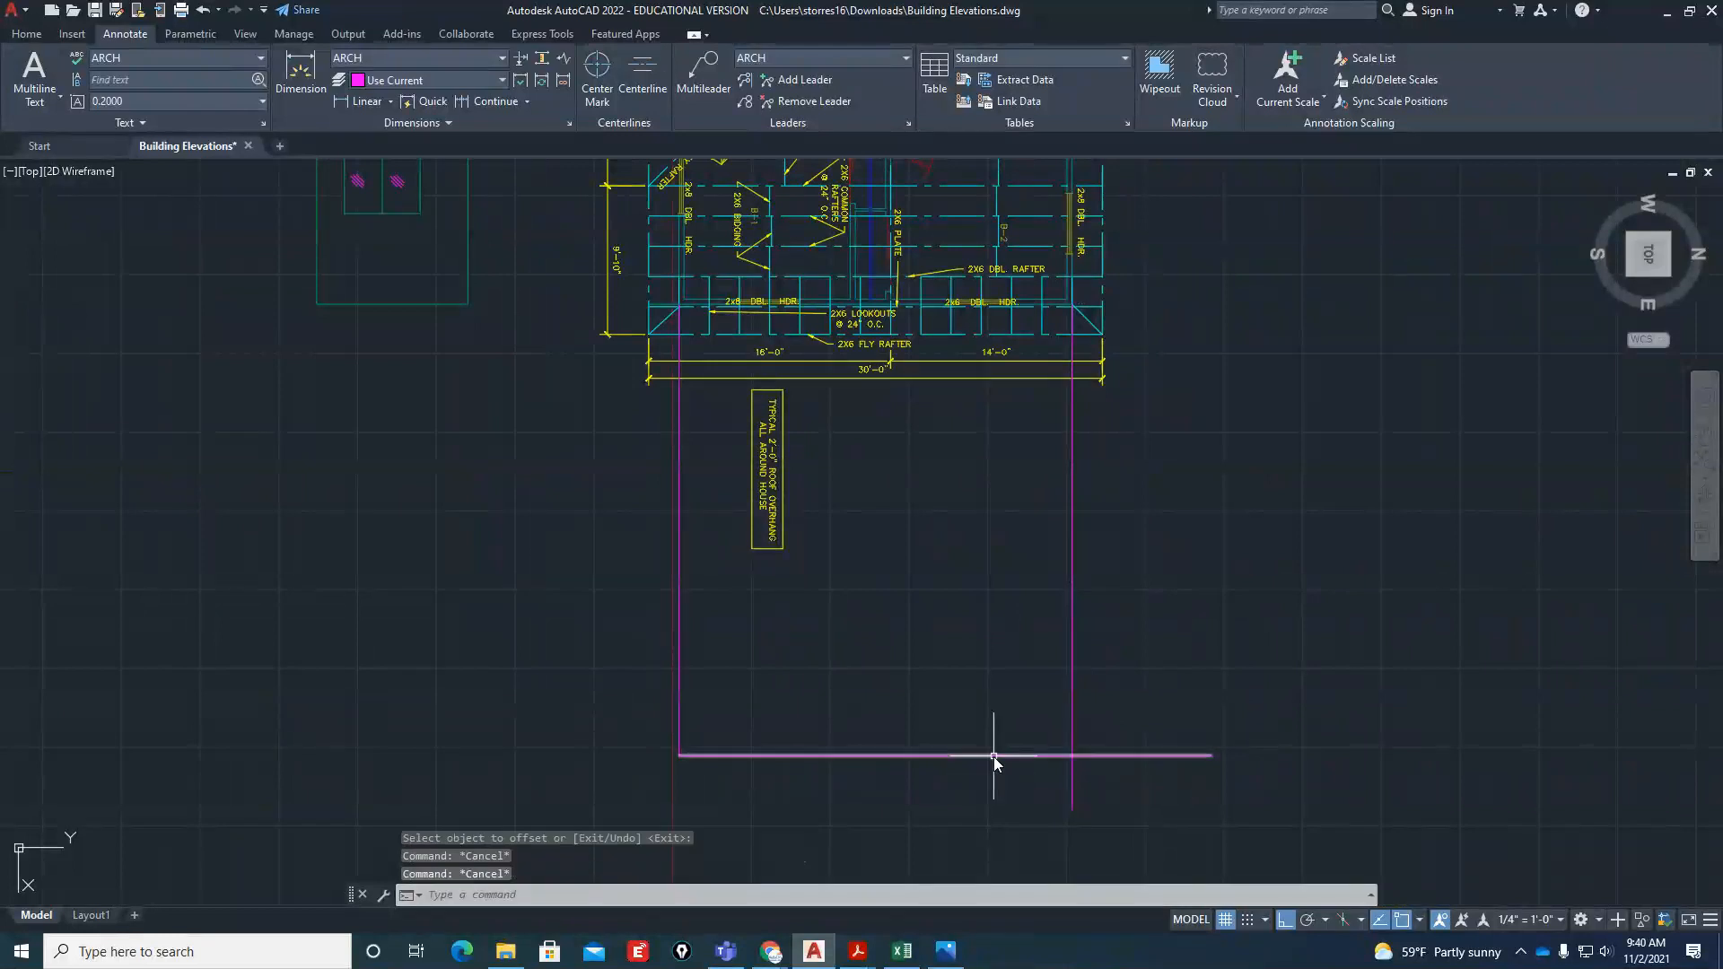
pyautogui.press('Return')
pyautogui.write("10'")
pyautogui.press('Return')
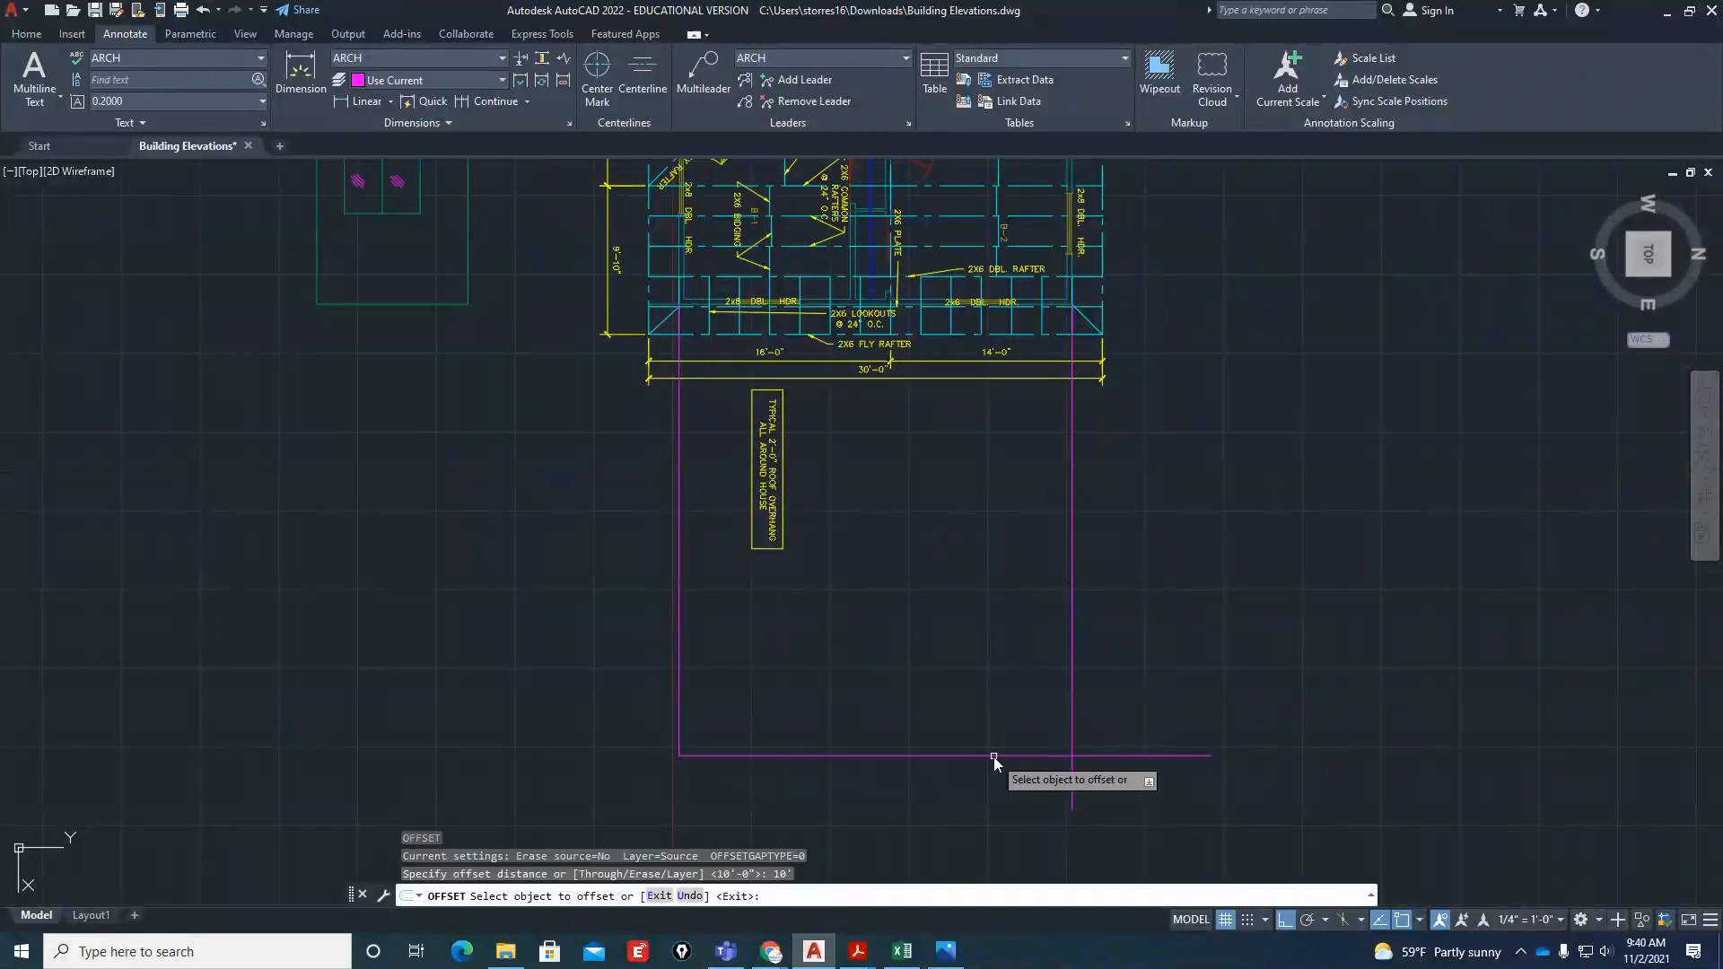
pyautogui.click(993, 756)
pyautogui.click(998, 702)
# Match the properties of the new side-wall lines to the front elevation's outline
pyautogui.write('m')
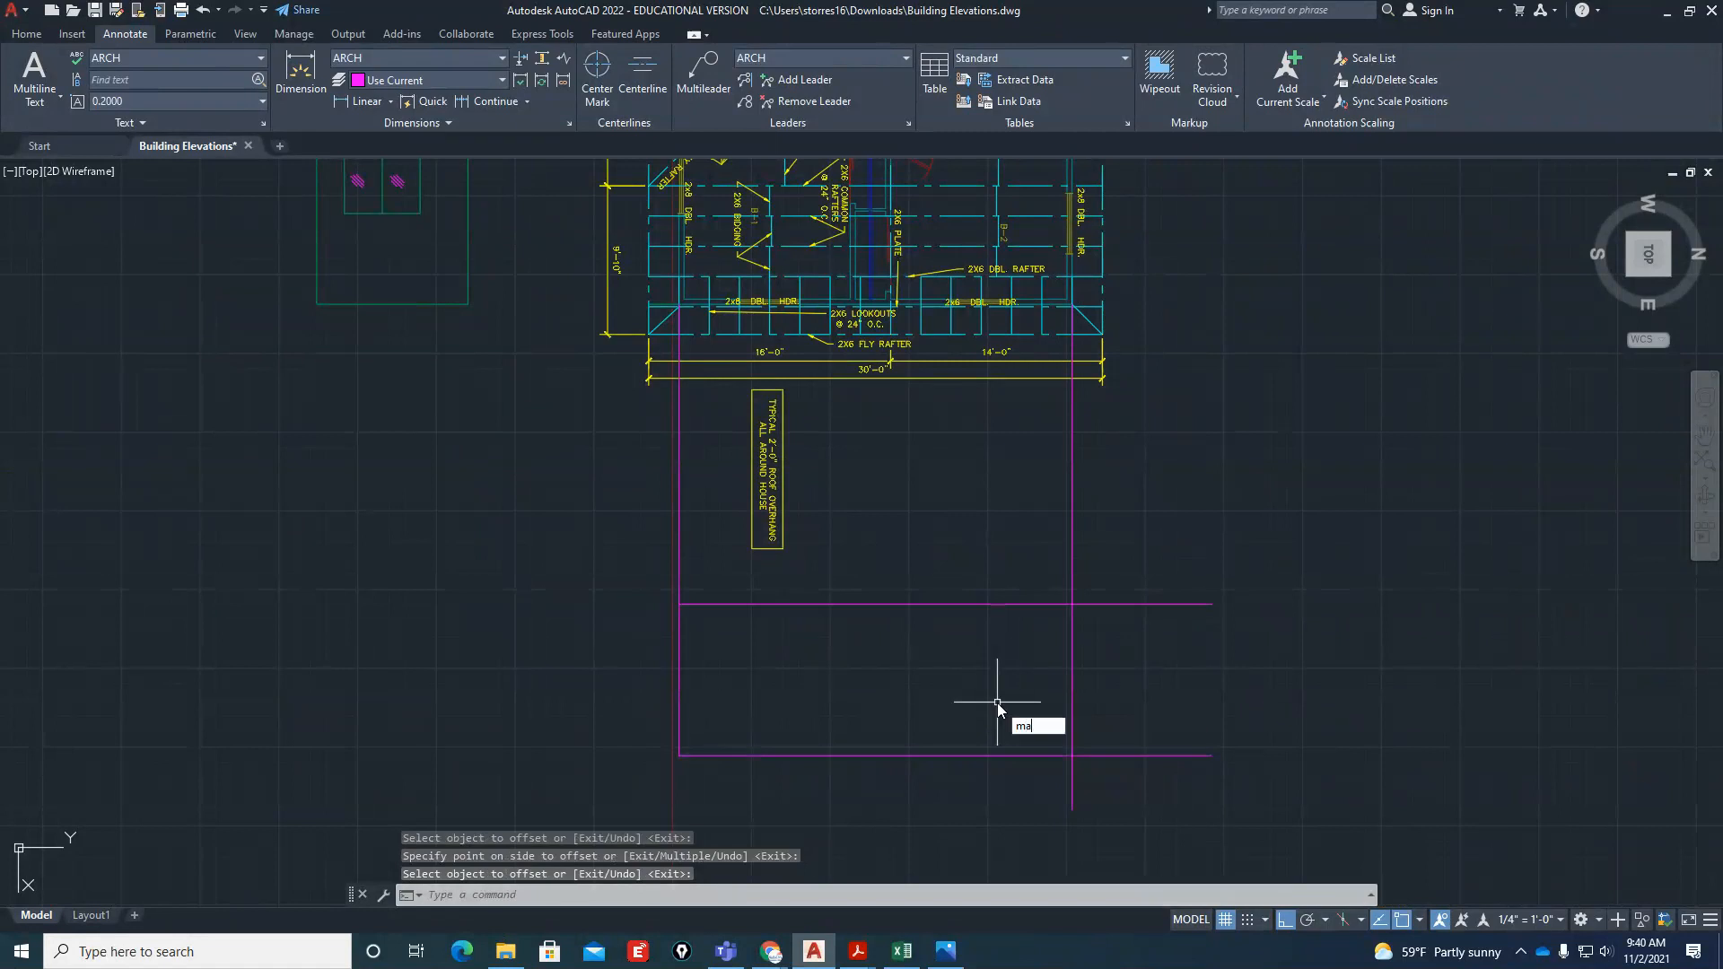
pyautogui.write('a')
pyautogui.press('Return')
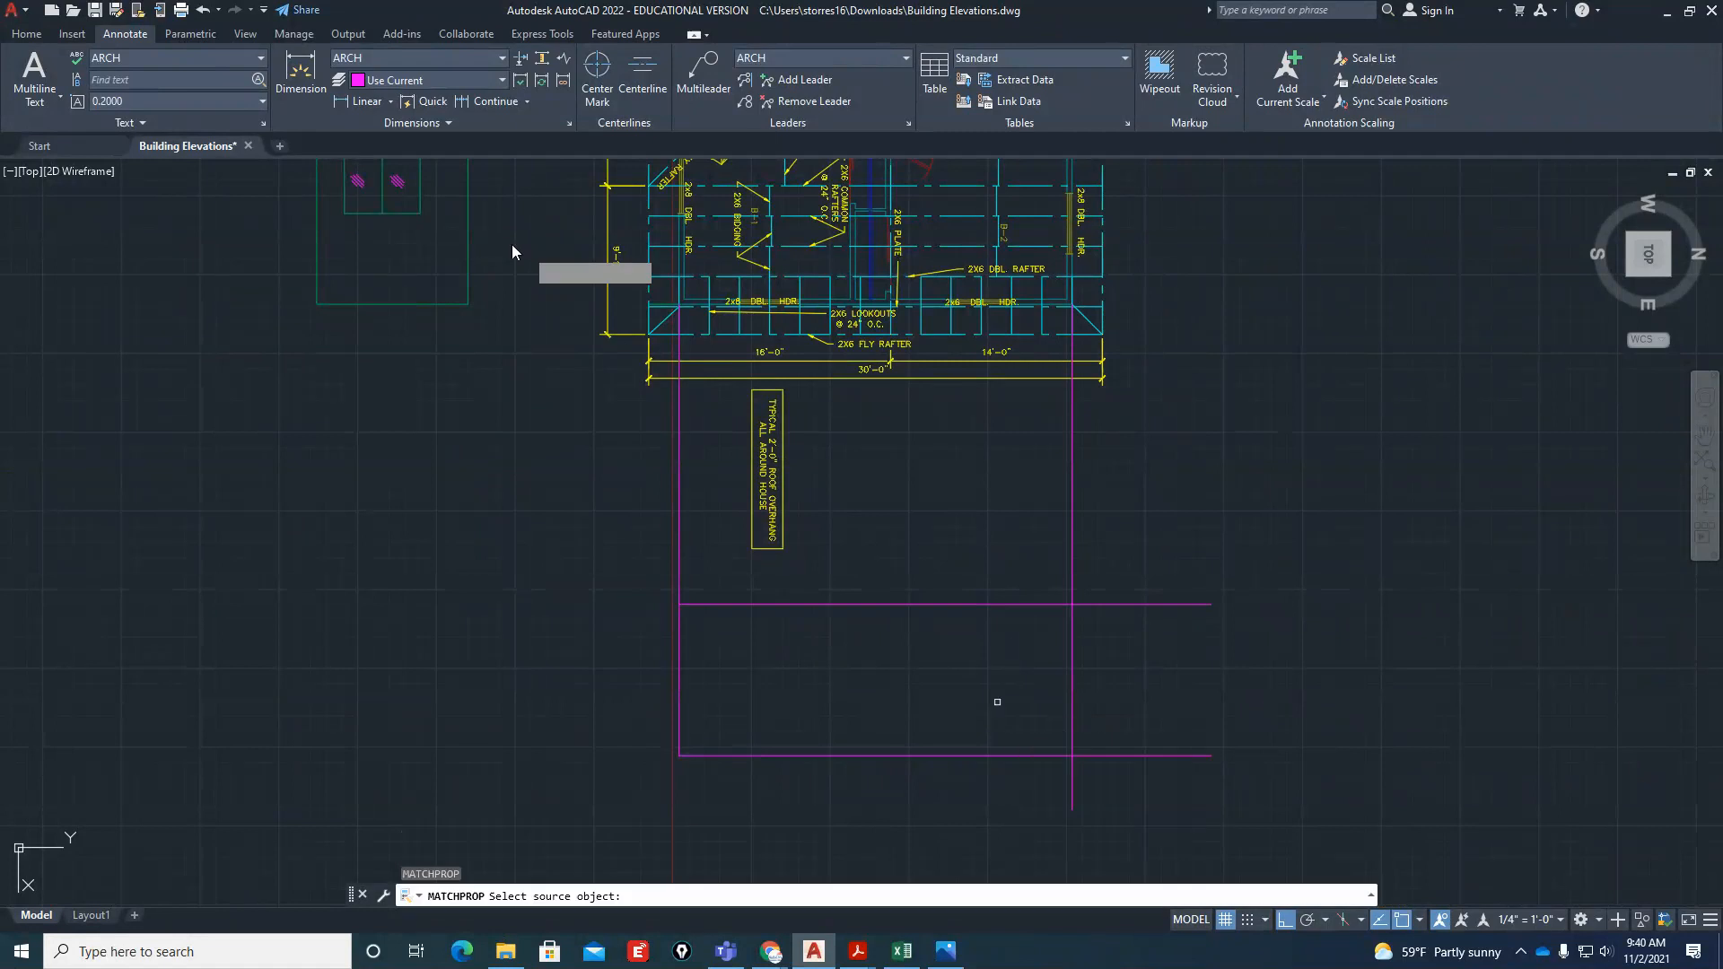
pyautogui.click(467, 248)
pyautogui.click(1170, 565)
pyautogui.click(590, 802)
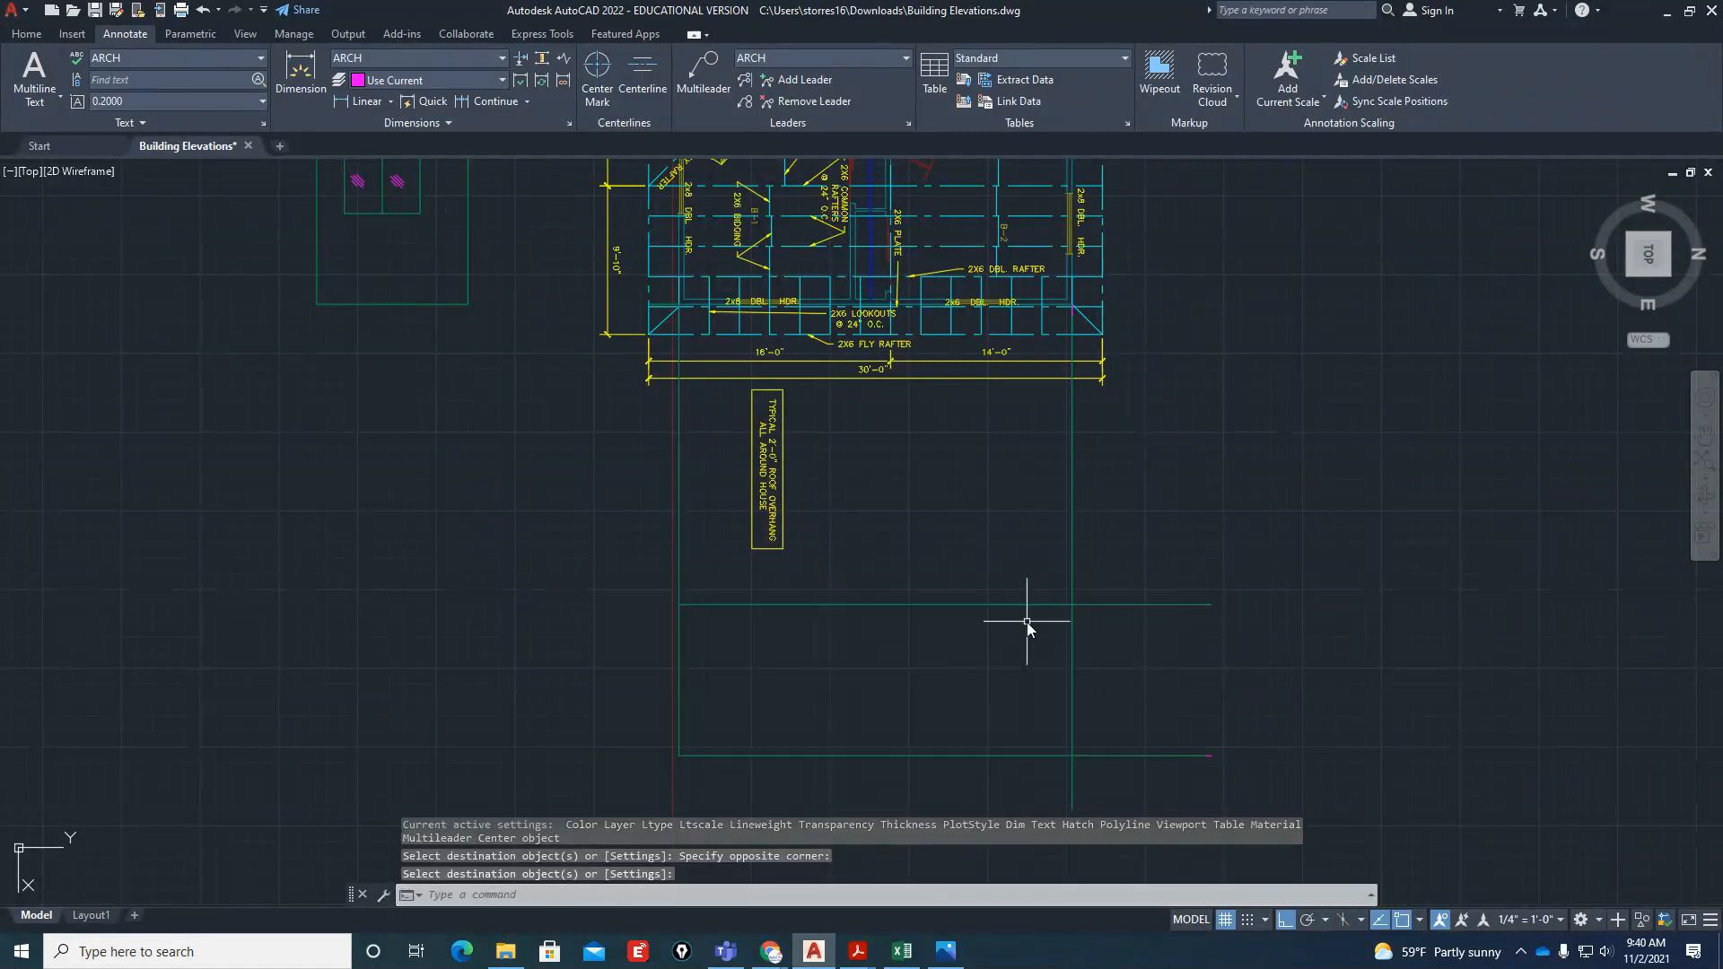
pyautogui.press('Escape')
pyautogui.press('Escape')
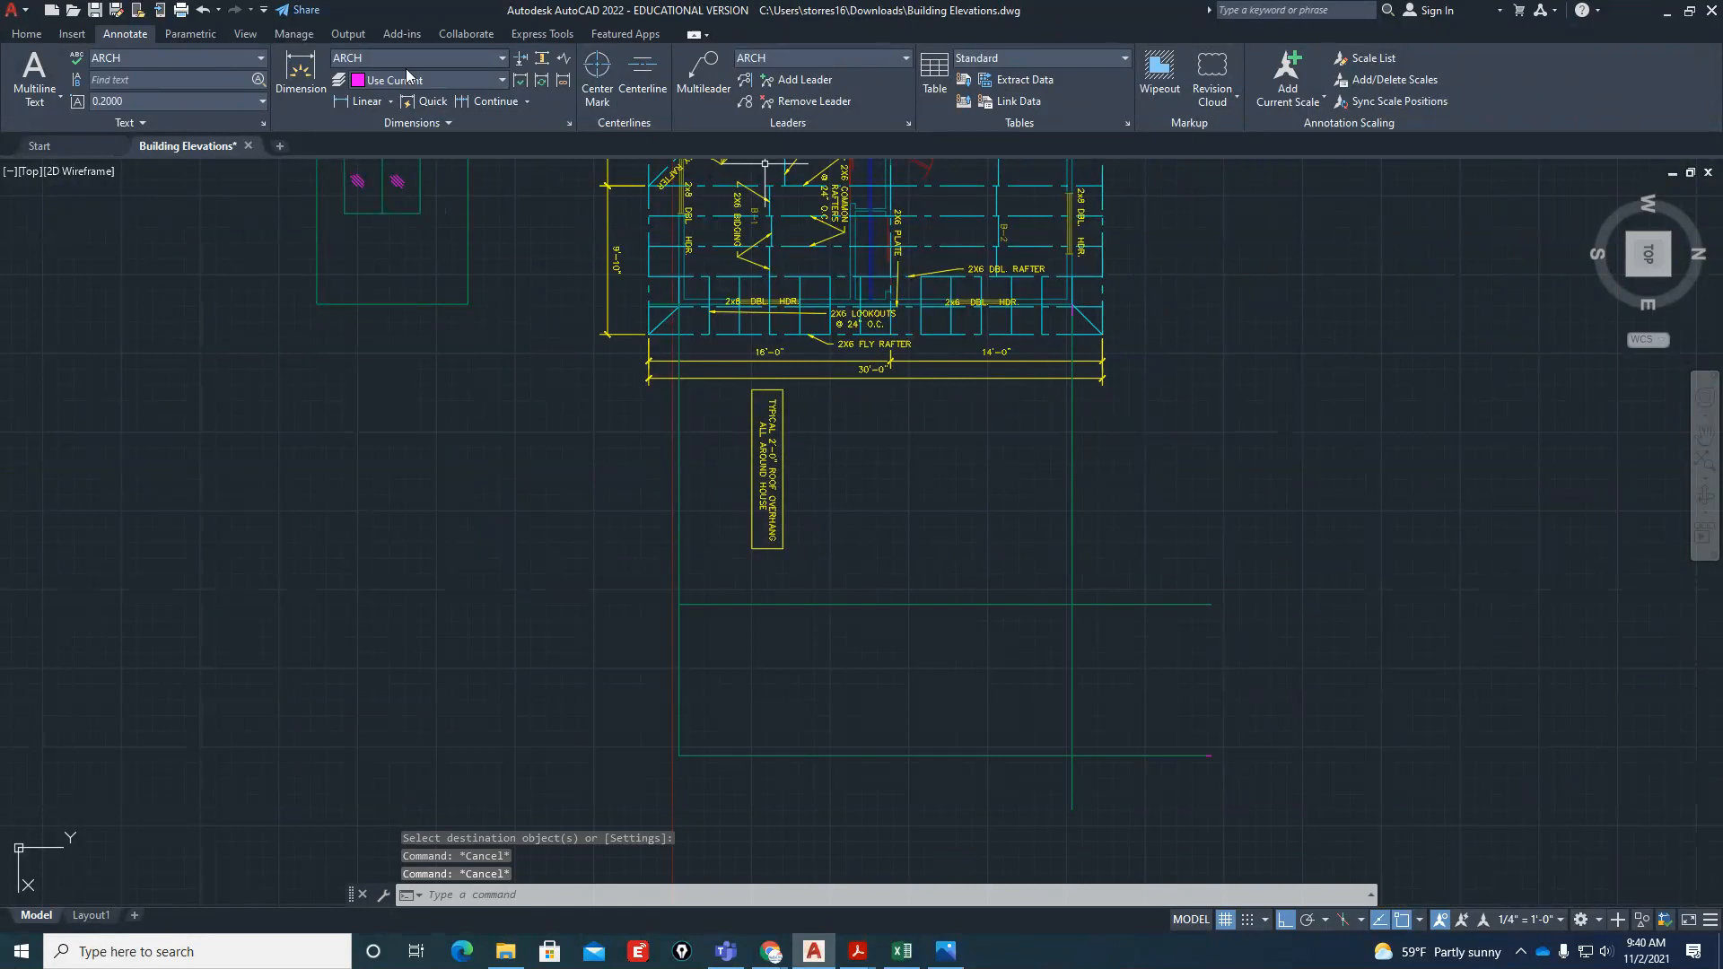
# Make Object lines the current layer
pyautogui.click(26, 33)
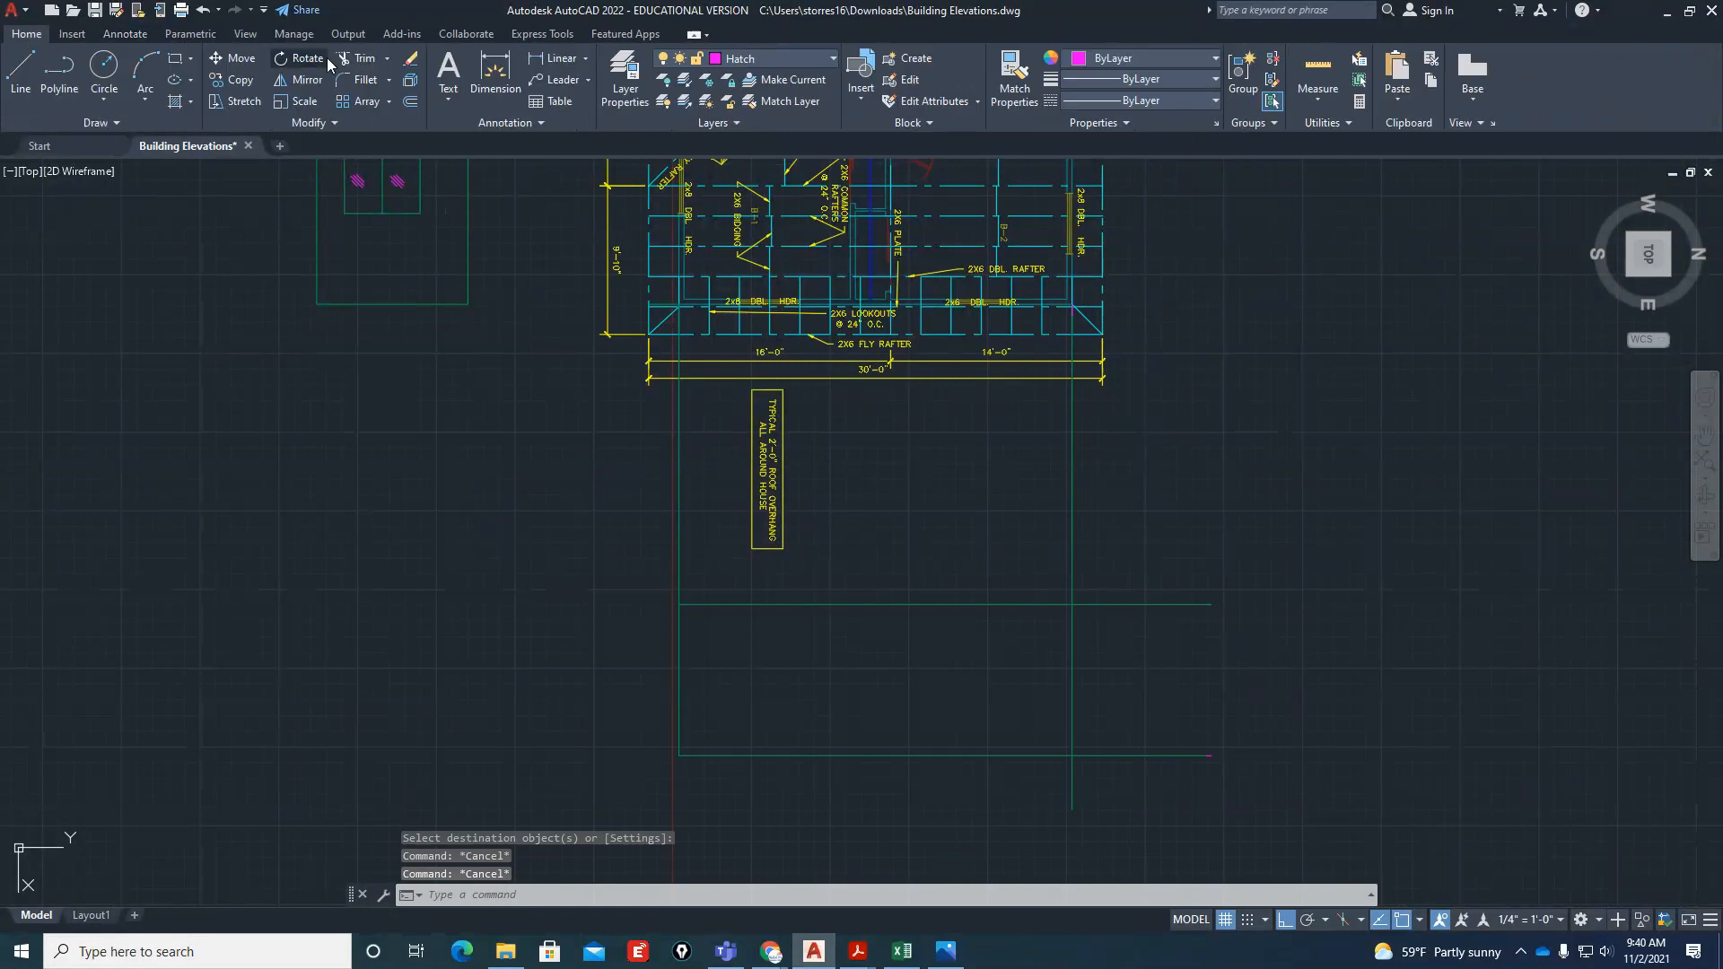
pyautogui.click(779, 59)
pyautogui.click(777, 451)
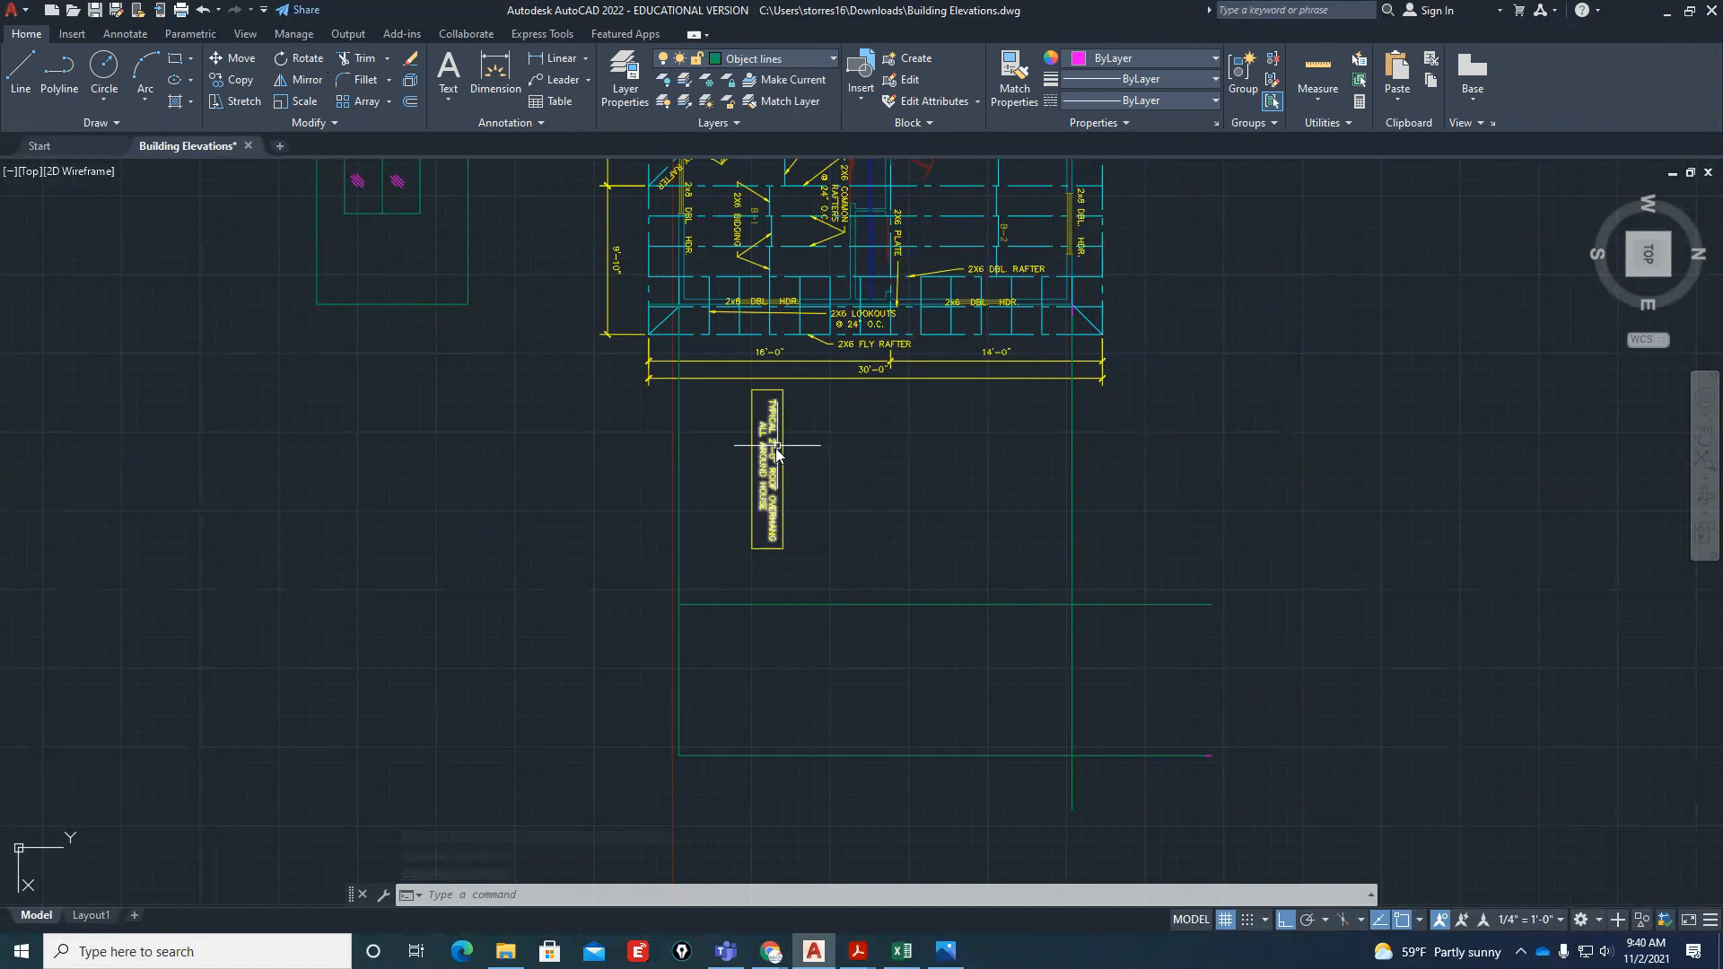
pyautogui.press('Escape')
# Trim the overhanging horizontal and vertical line ends so the side elevation becomes a closed wall rectangle
pyautogui.scroll(2, 1079, 698)
pyautogui.write('tr')
pyautogui.press('Return')
pyautogui.moveTo(1207, 487); pyautogui.dragTo(1166, 807)
pyautogui.moveTo(1088, 474); pyautogui.dragTo(942, 491)
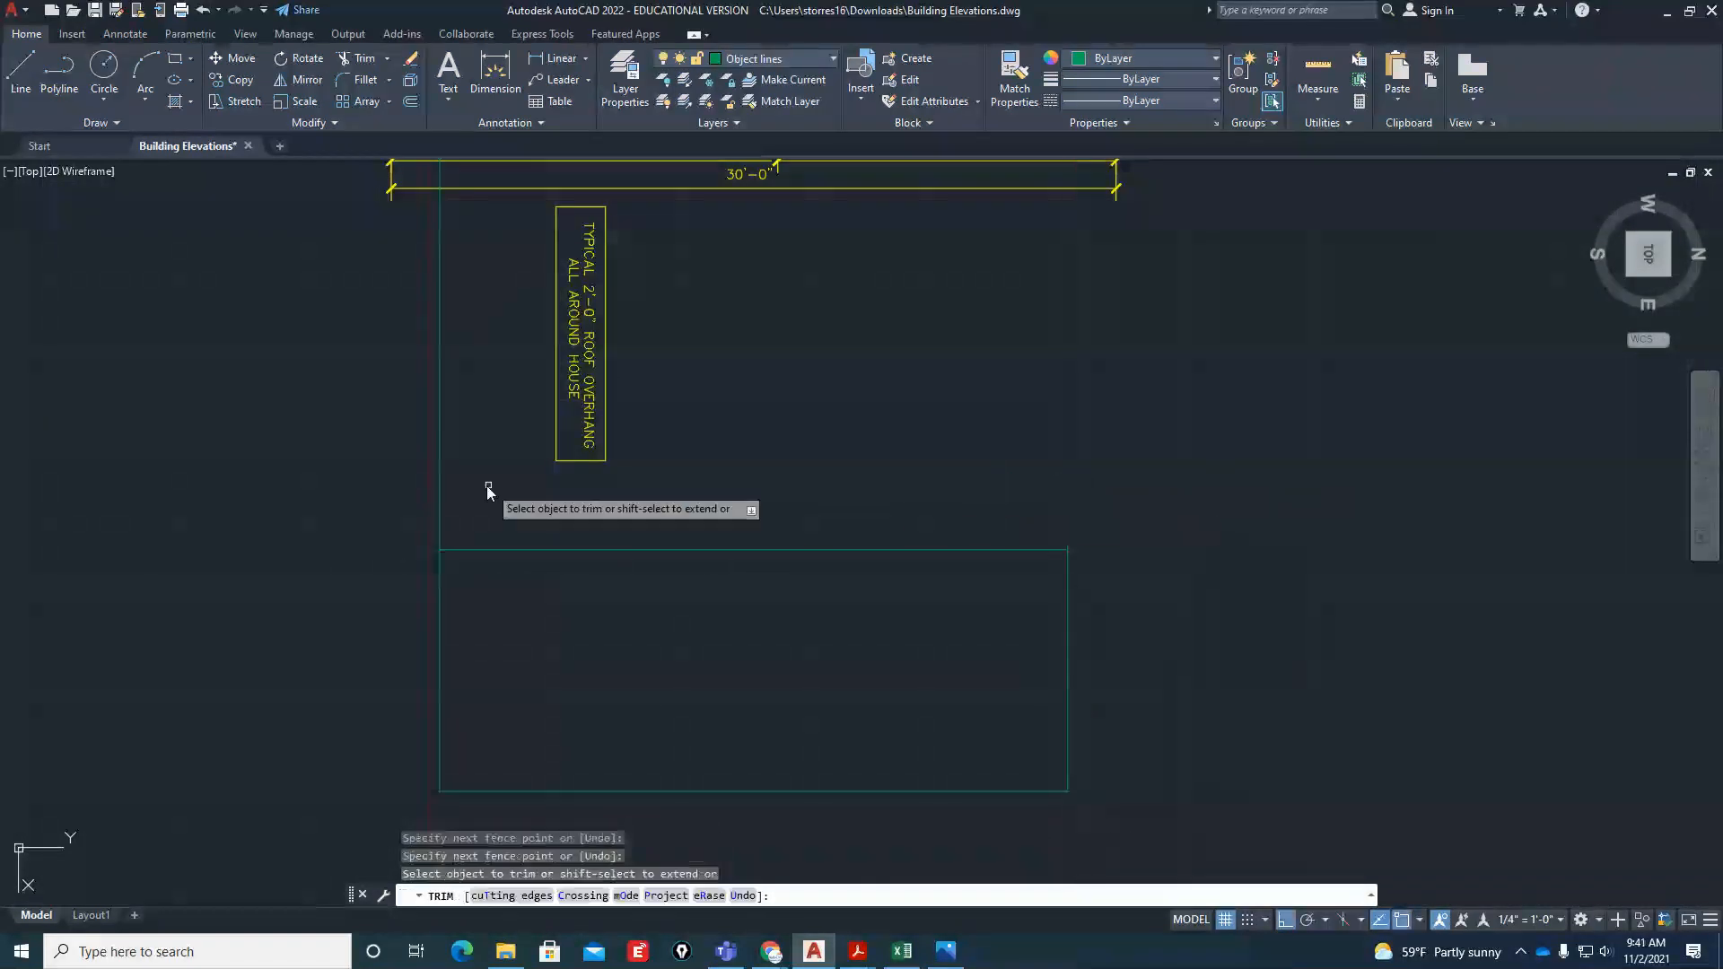
pyautogui.press('Return')
pyautogui.scroll(-2, 756, 584)
pyautogui.scroll(-2, 951, 625)
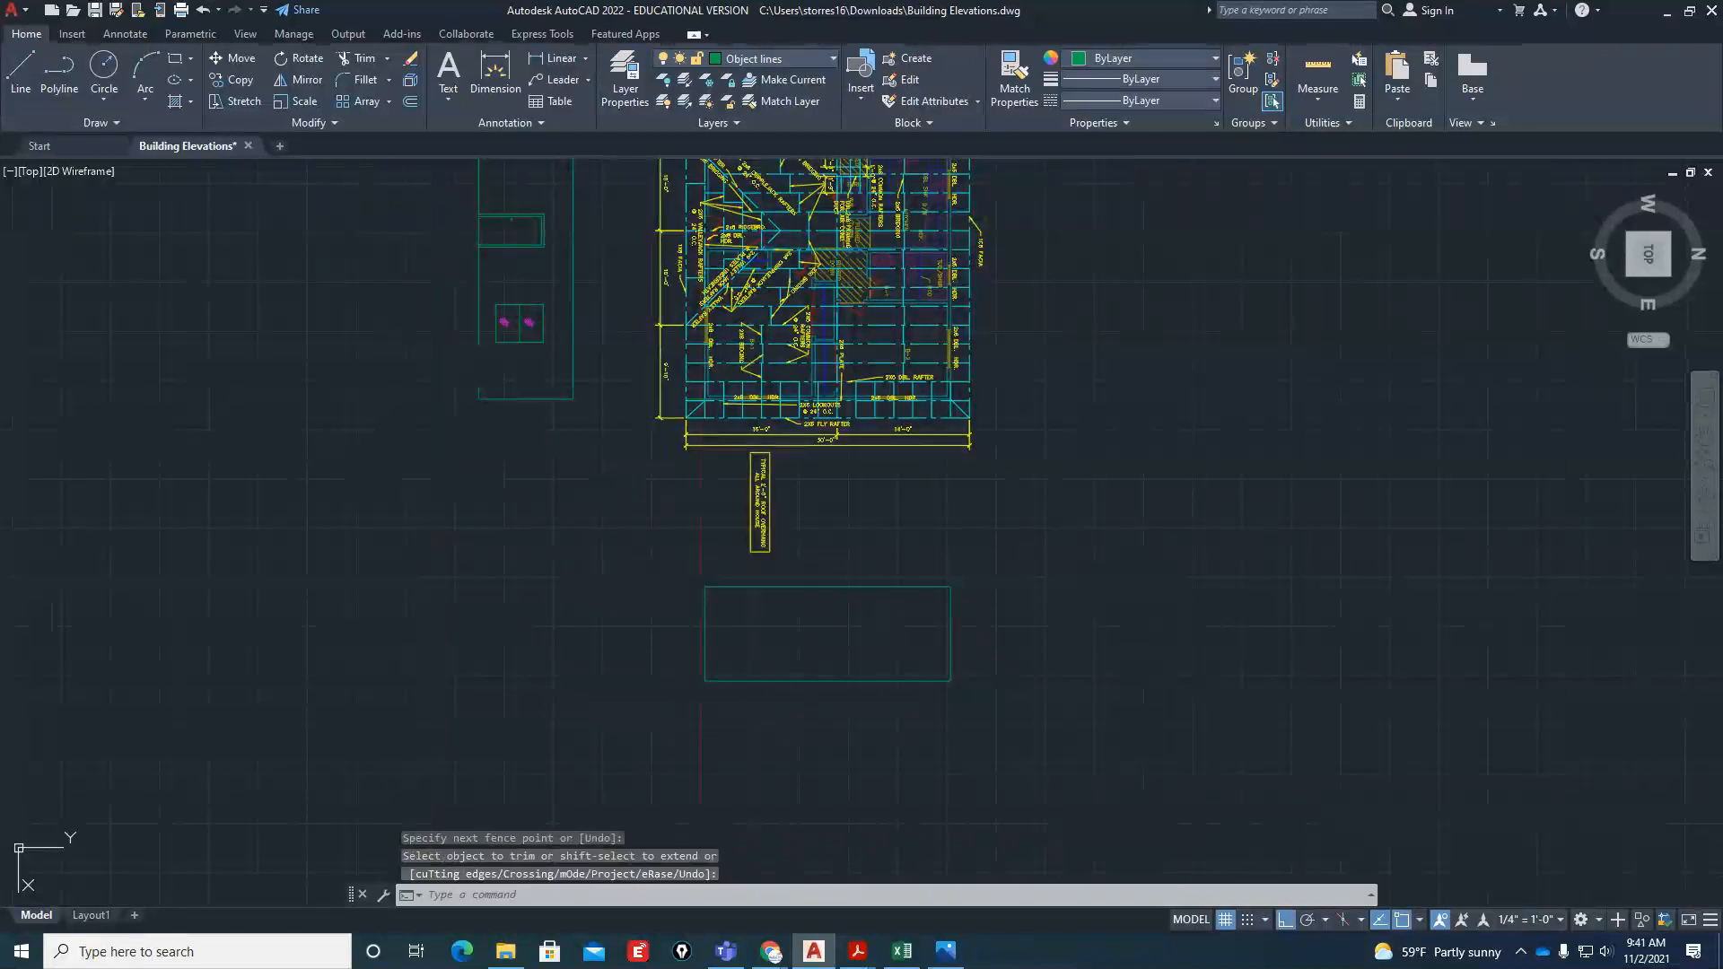
pyautogui.scroll(2, 772, 525)
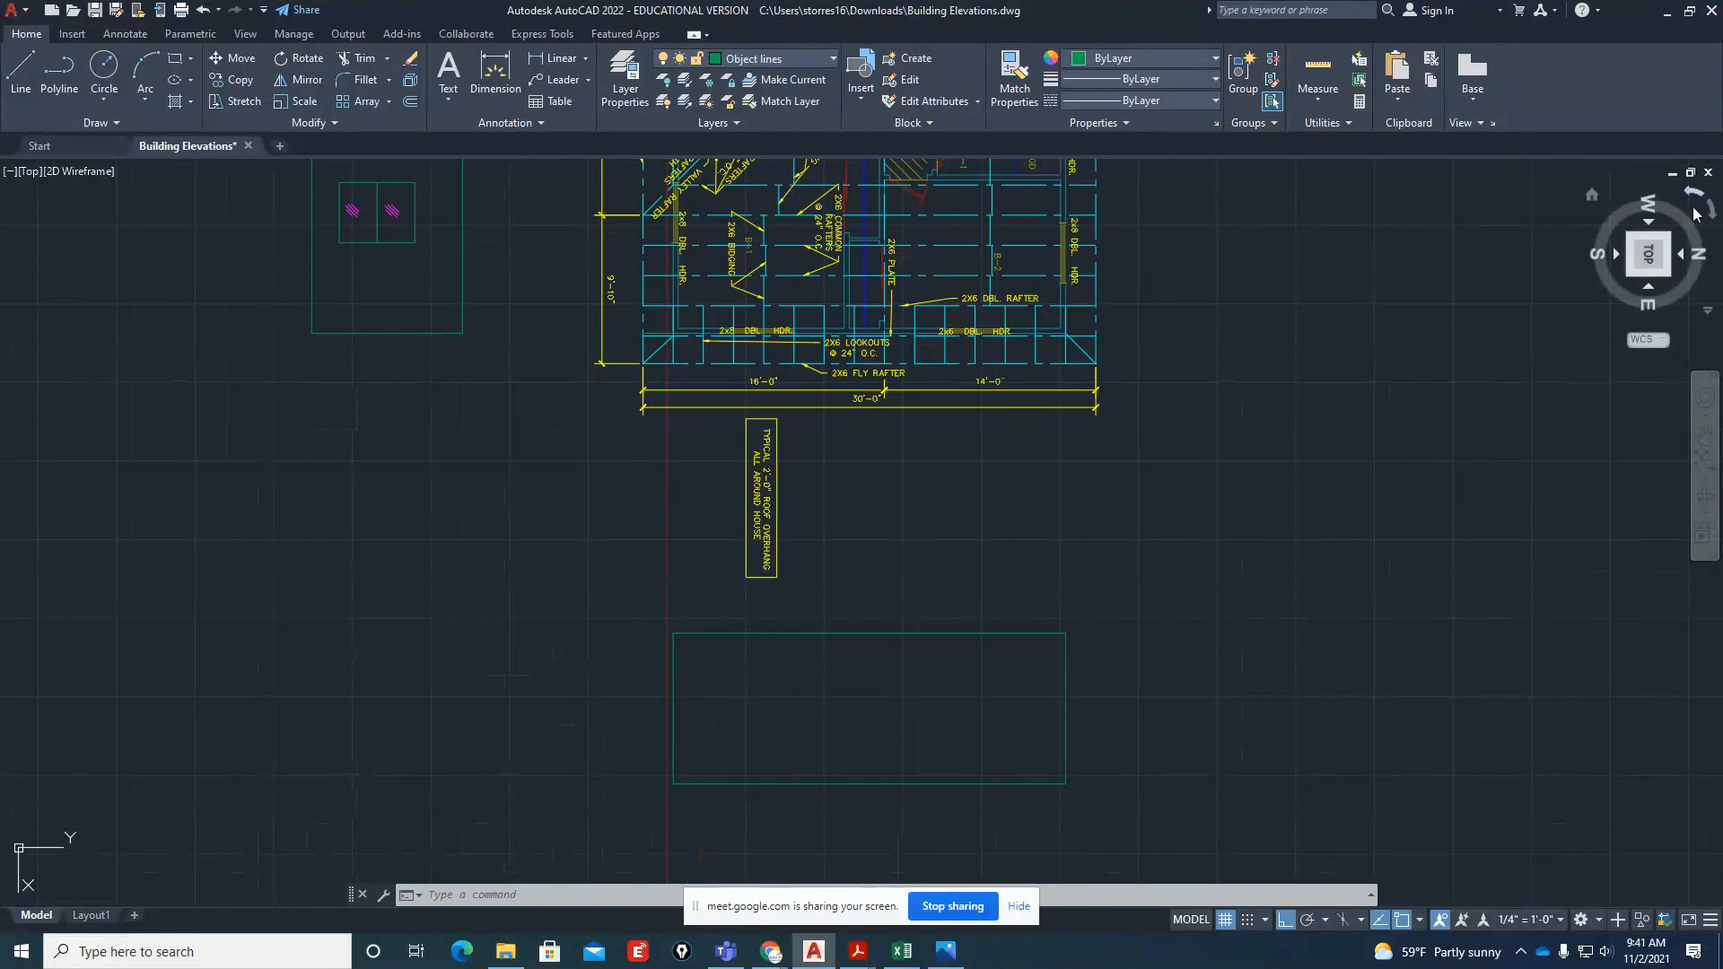
pyautogui.click(1694, 198)
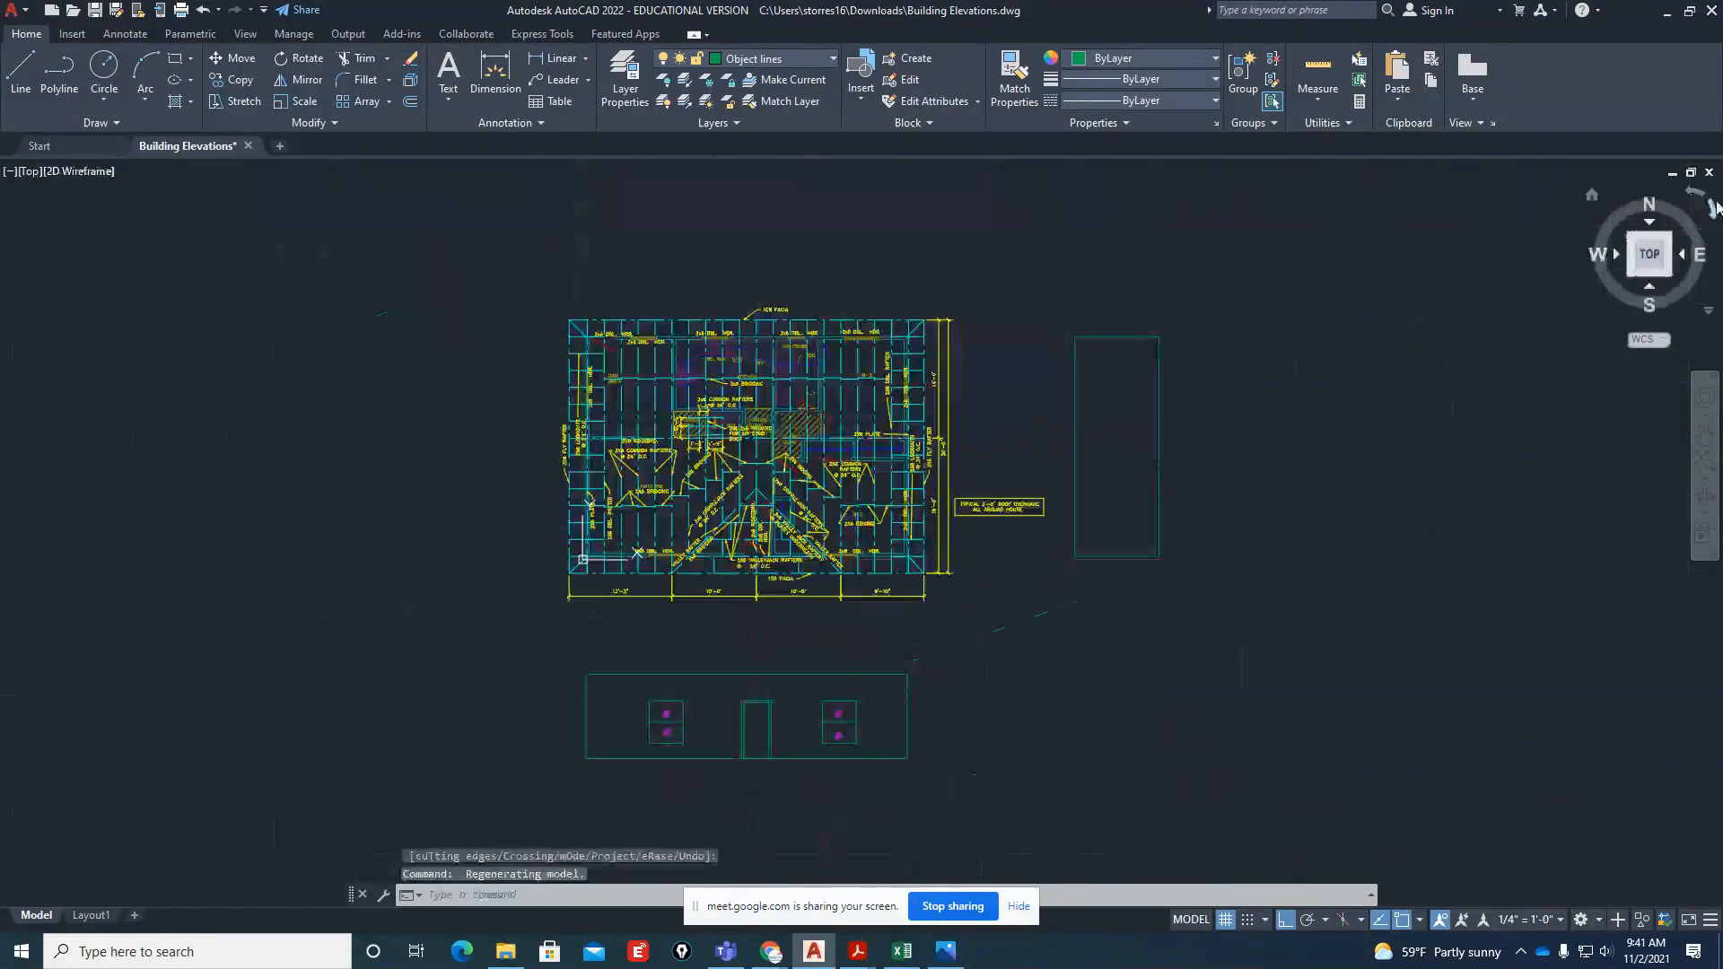
pyautogui.click(1694, 197)
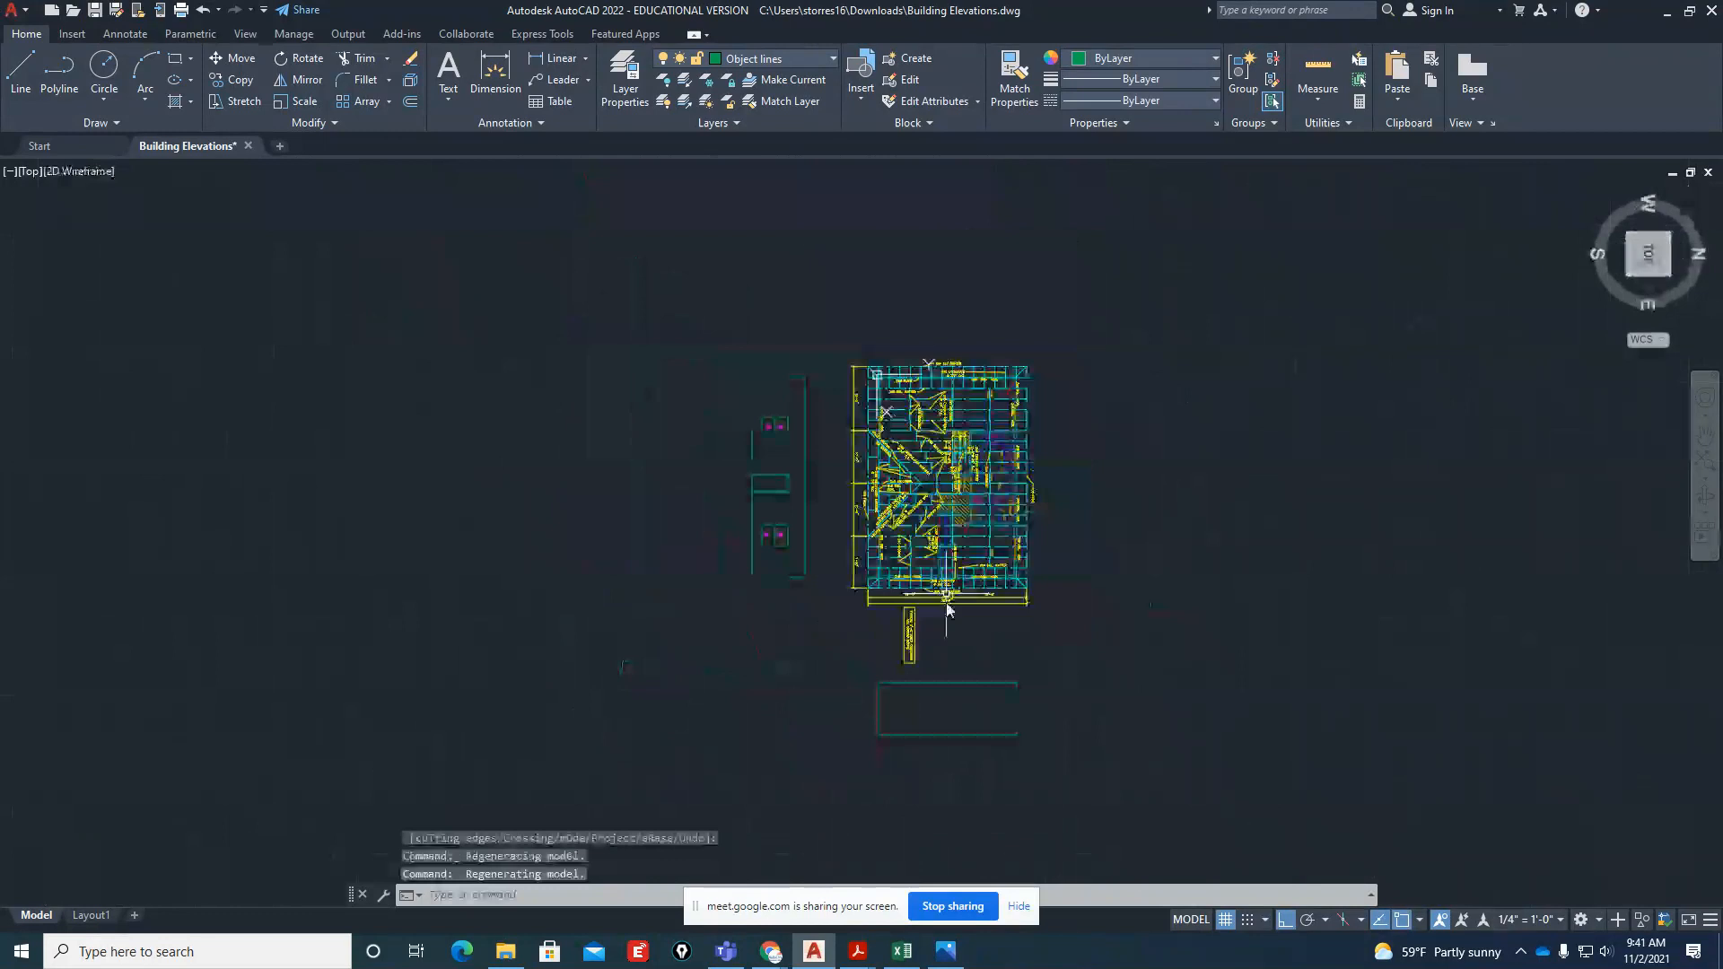
pyautogui.scroll(2, 893, 722)
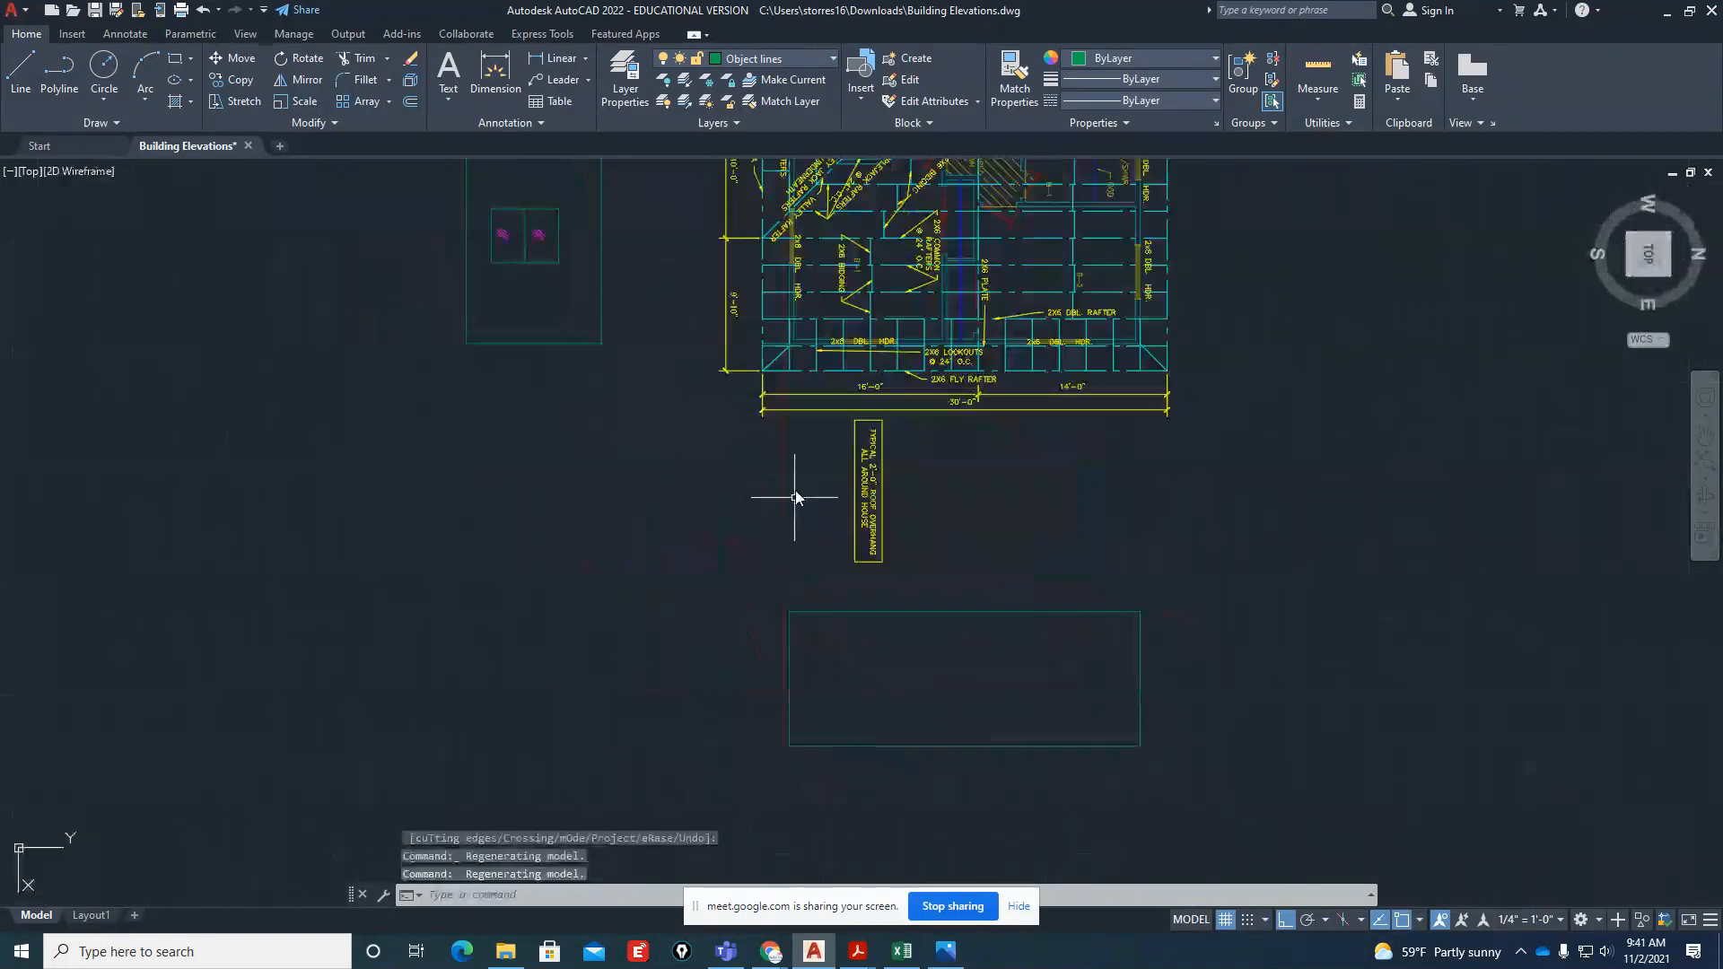
pyautogui.scroll(4, 964, 810)
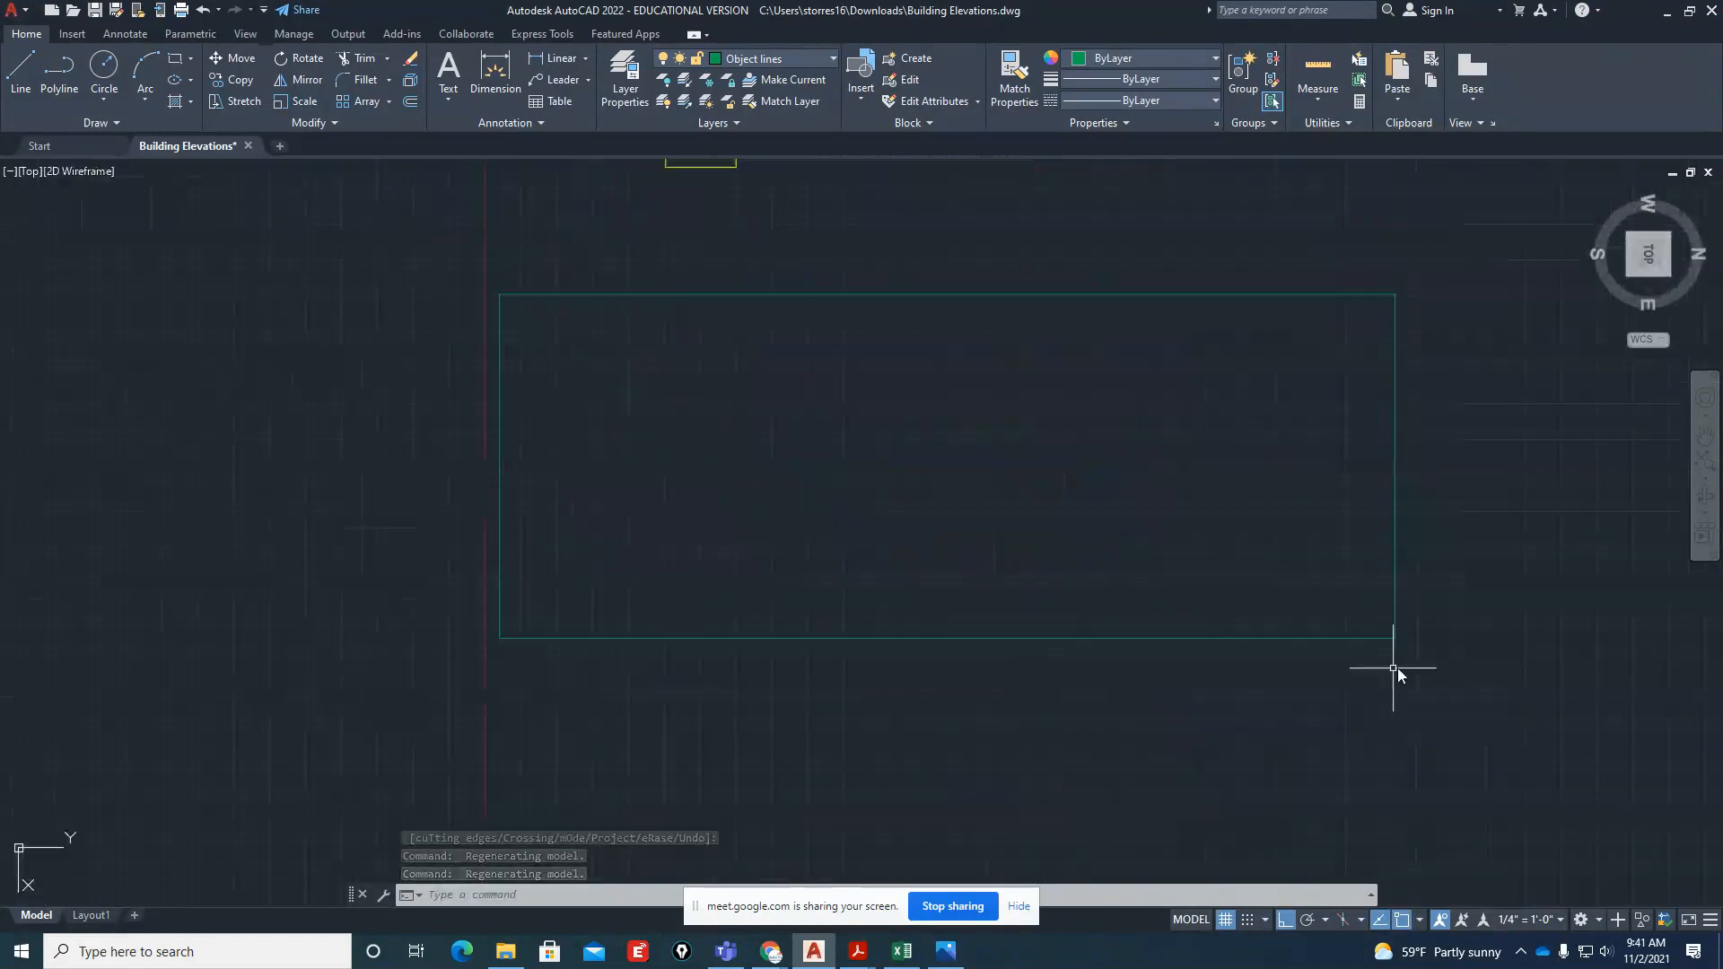
pyautogui.scroll(-4, 873, 830)
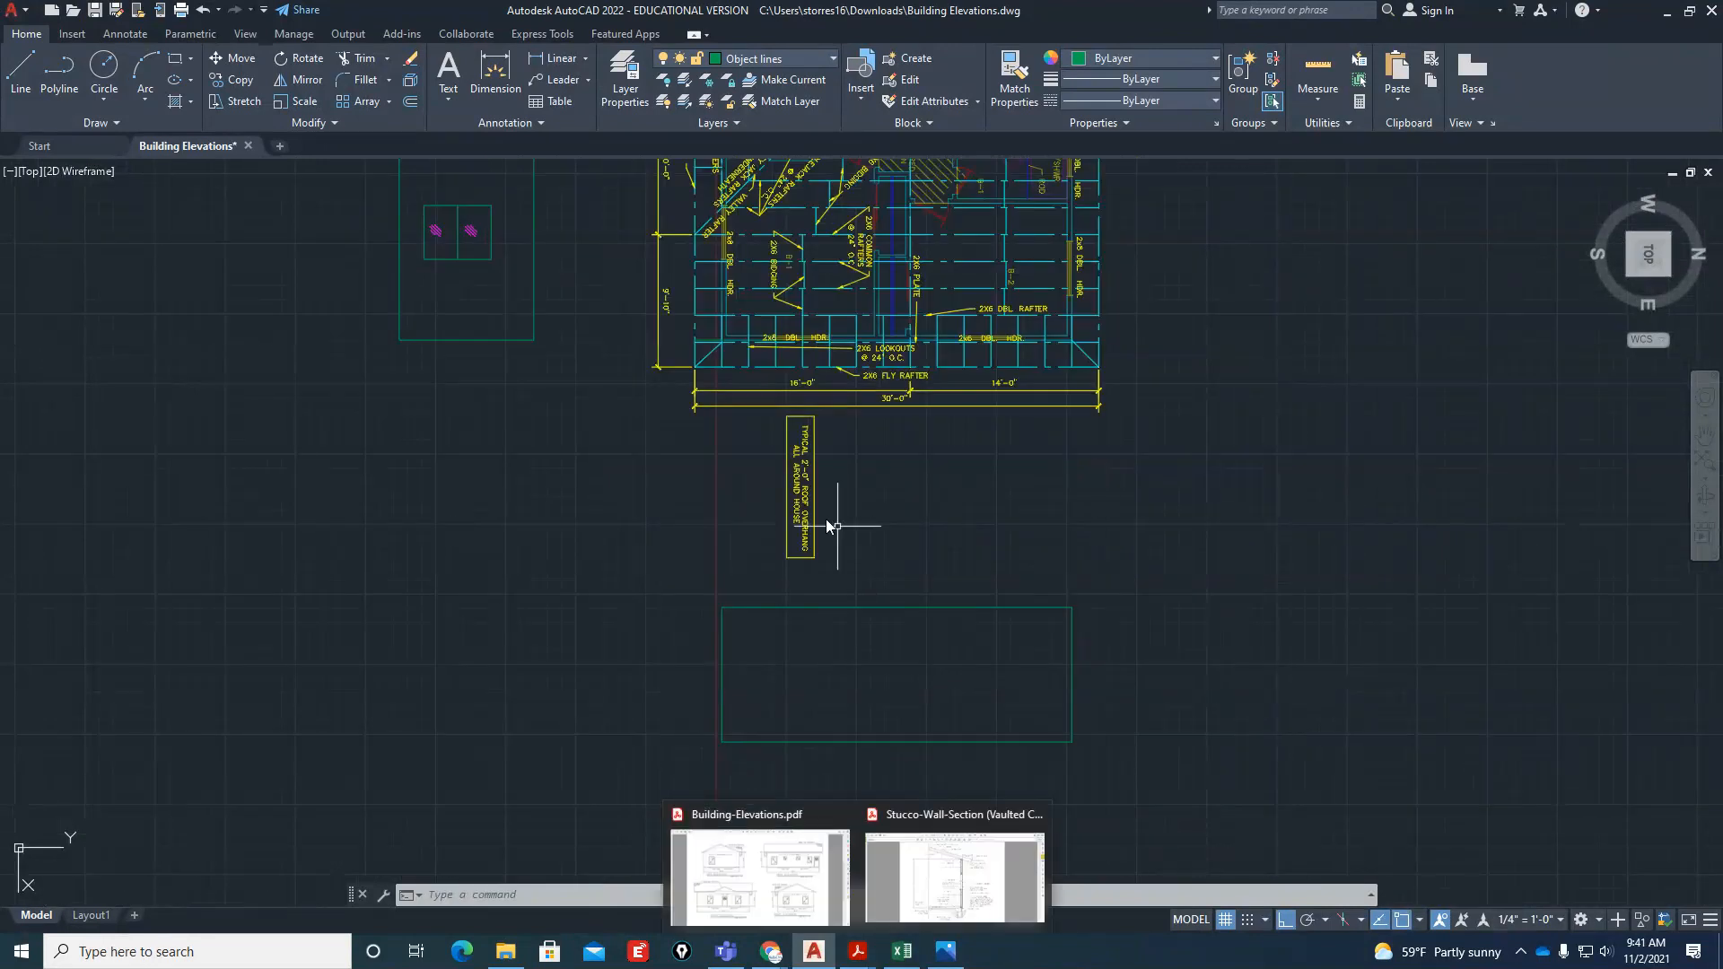
# Draw vertical projection lines from both edges of the plan's 2x8 header window opening down through the side elevation
pyautogui.write('l')
pyautogui.press('Return')
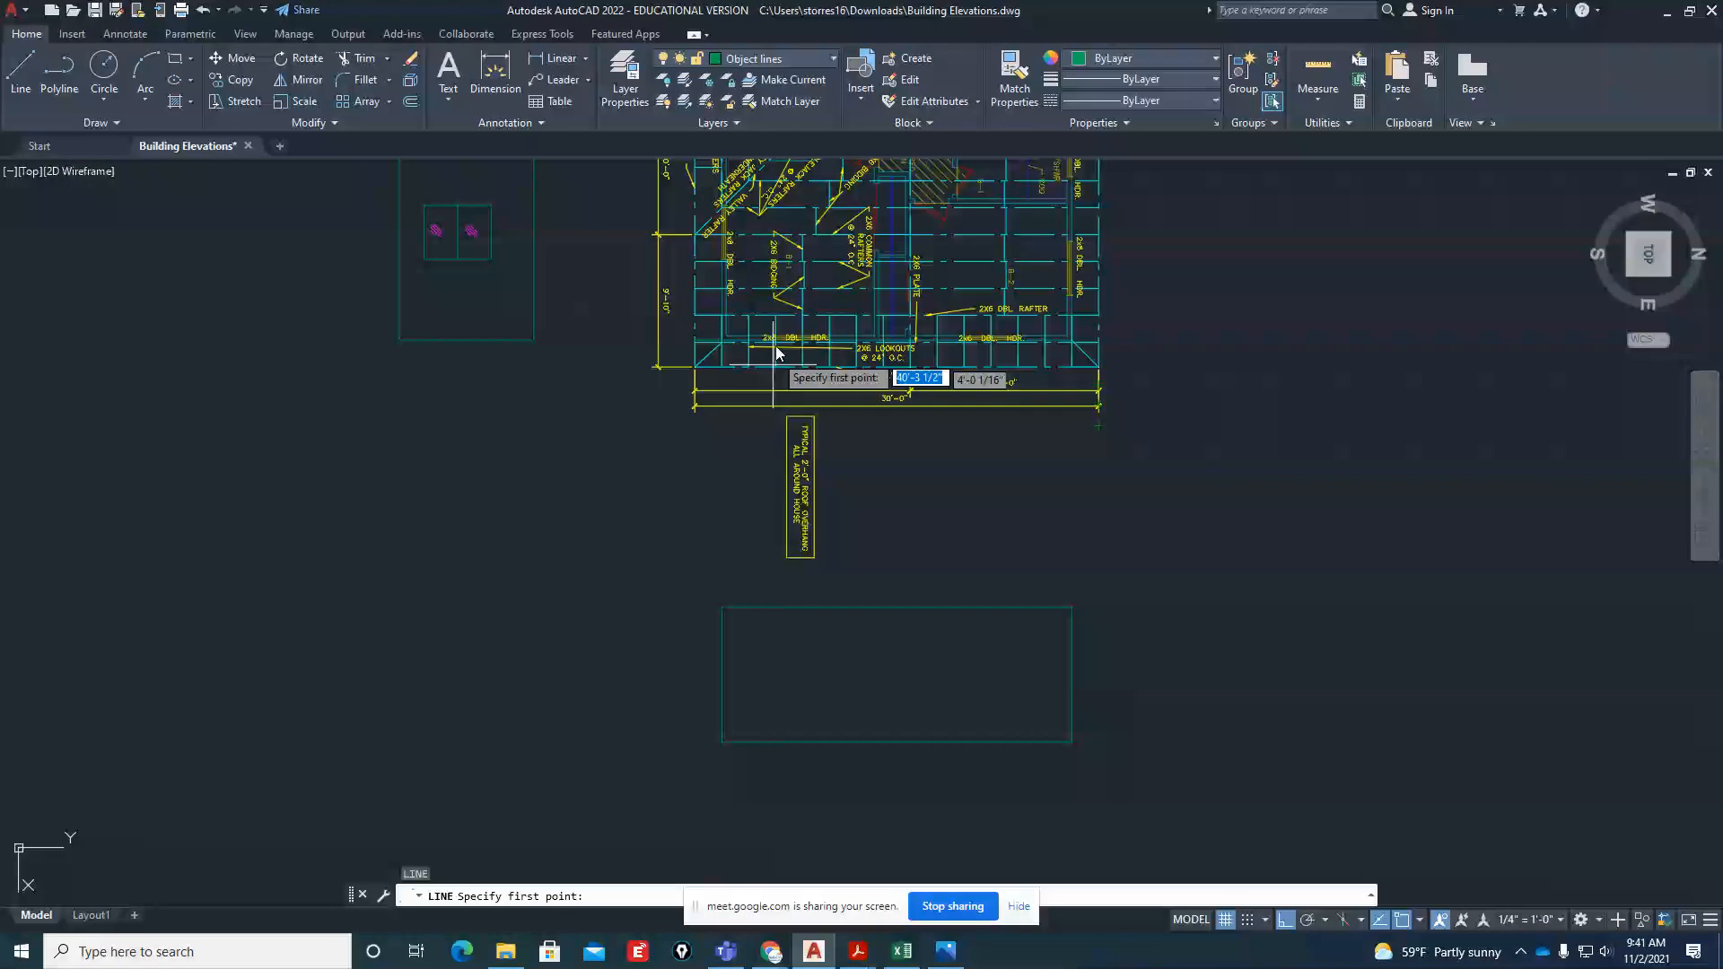
pyautogui.scroll(6, 775, 346)
pyautogui.scroll(-6, 730, 428)
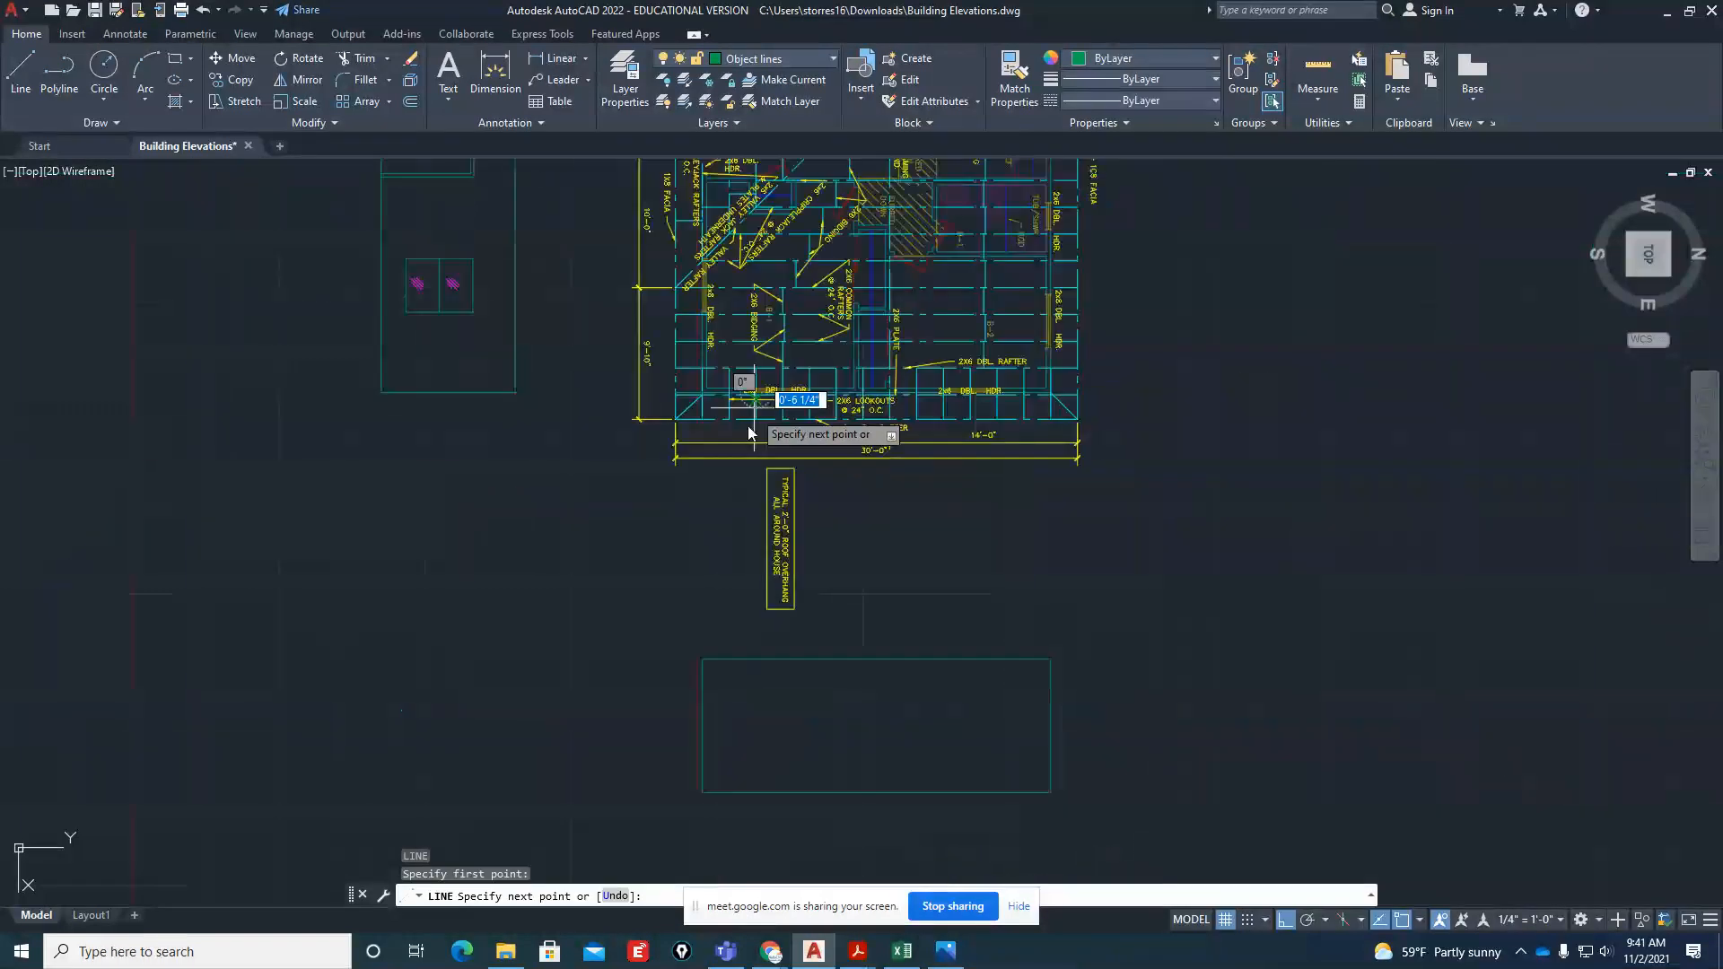
pyautogui.click(756, 839)
pyautogui.press('Escape')
pyautogui.press('Return')
pyautogui.scroll(6, 812, 422)
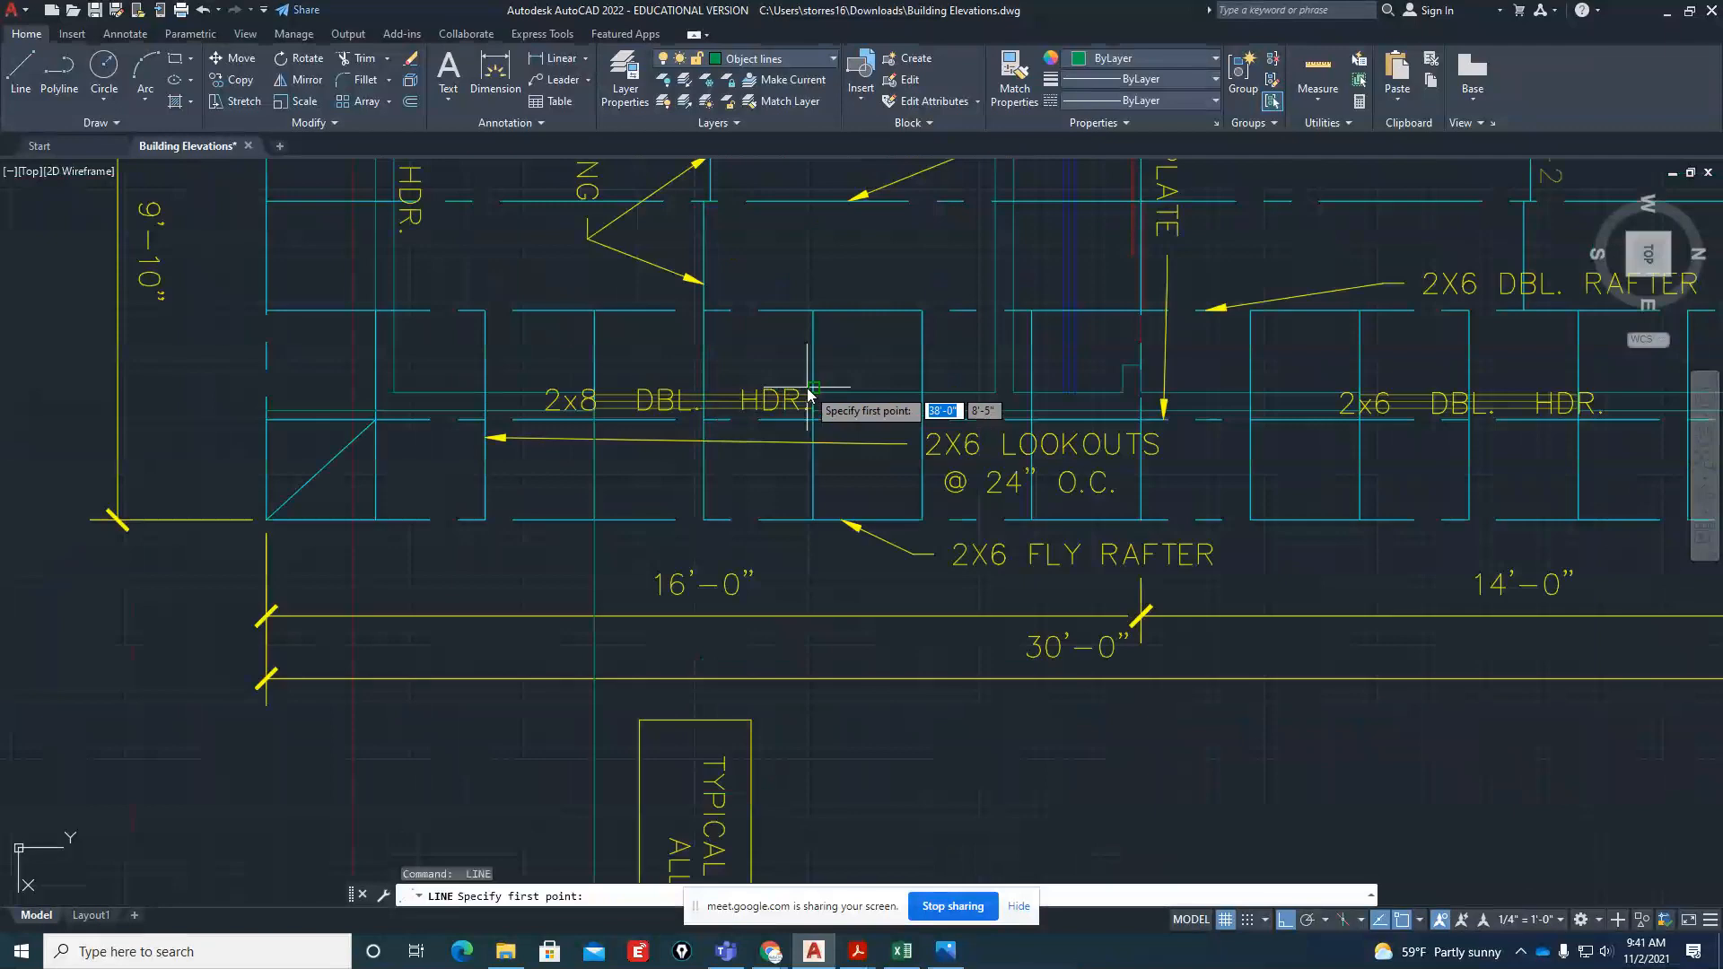
pyautogui.scroll(-6, 816, 433)
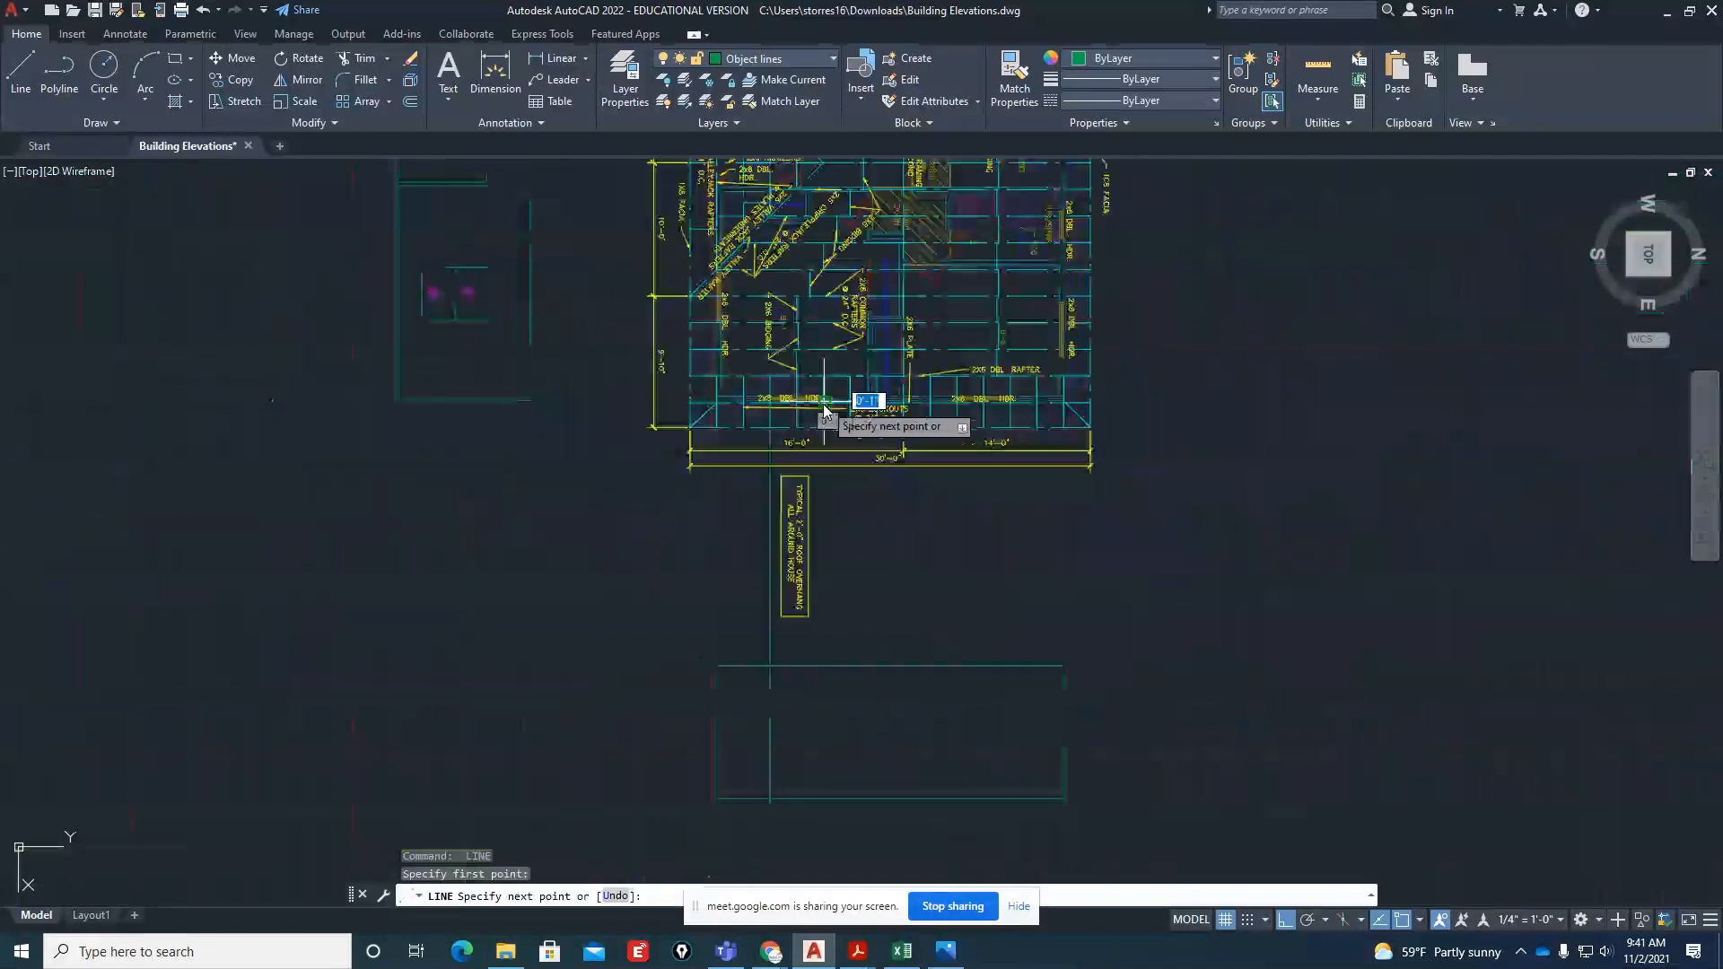
pyautogui.scroll(6, 974, 400)
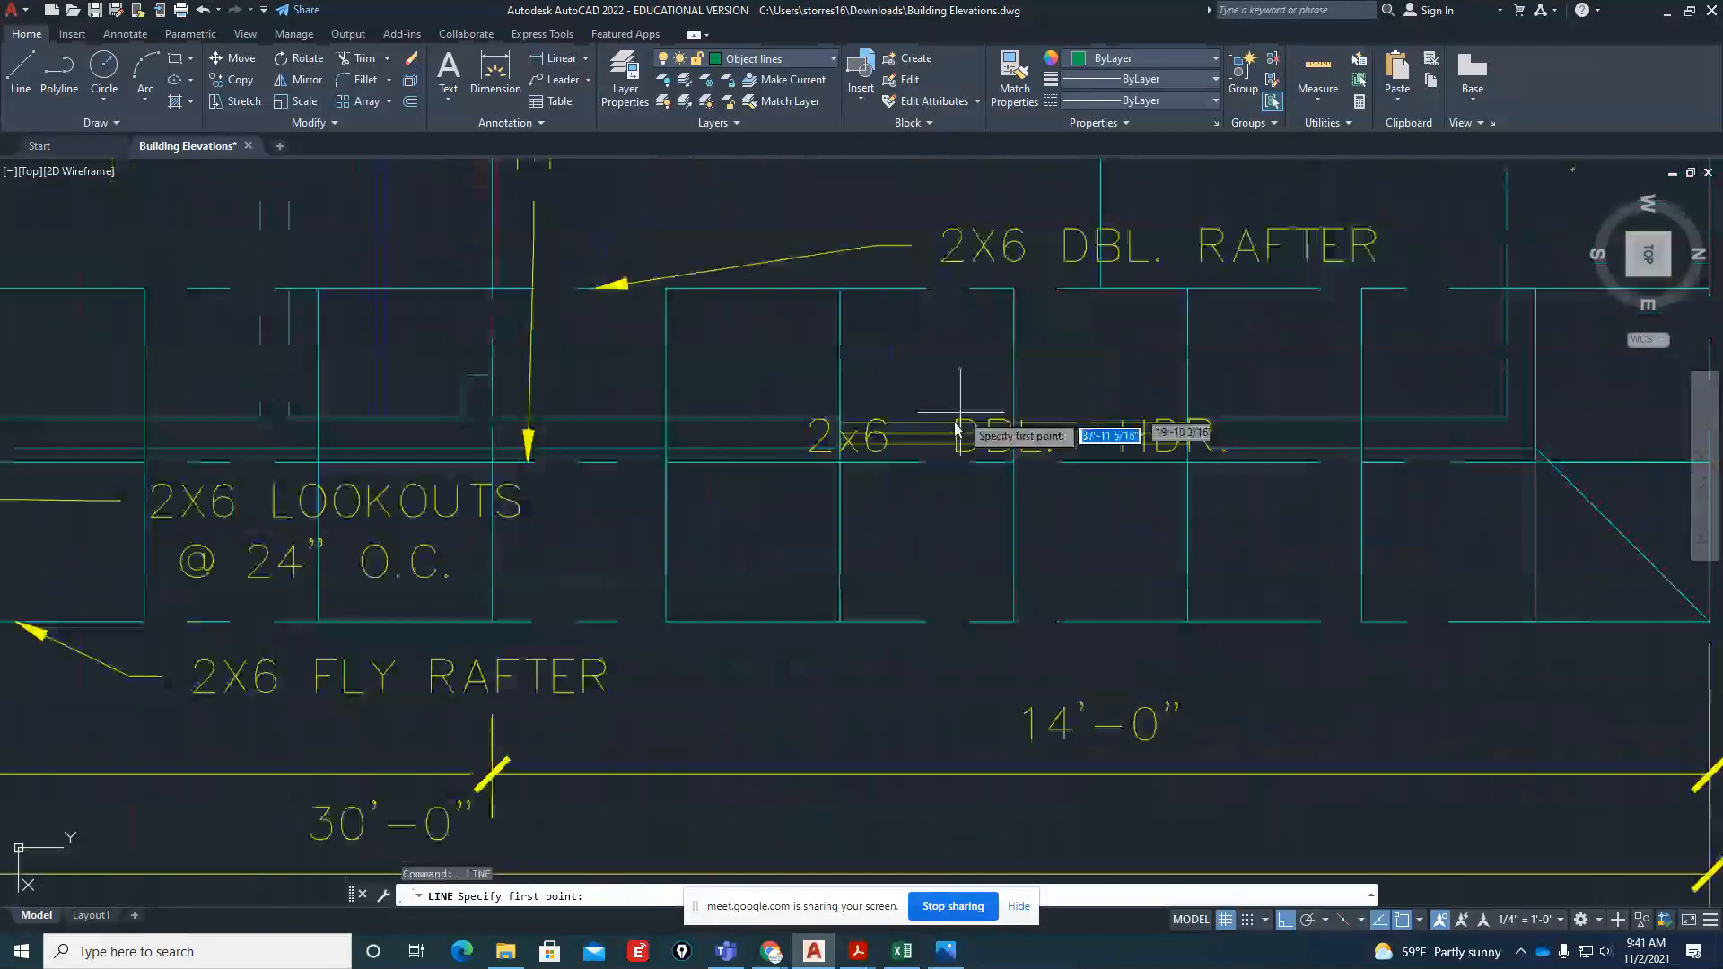
pyautogui.scroll(-5, 956, 429)
pyautogui.click(835, 423)
pyautogui.scroll(3, 833, 429)
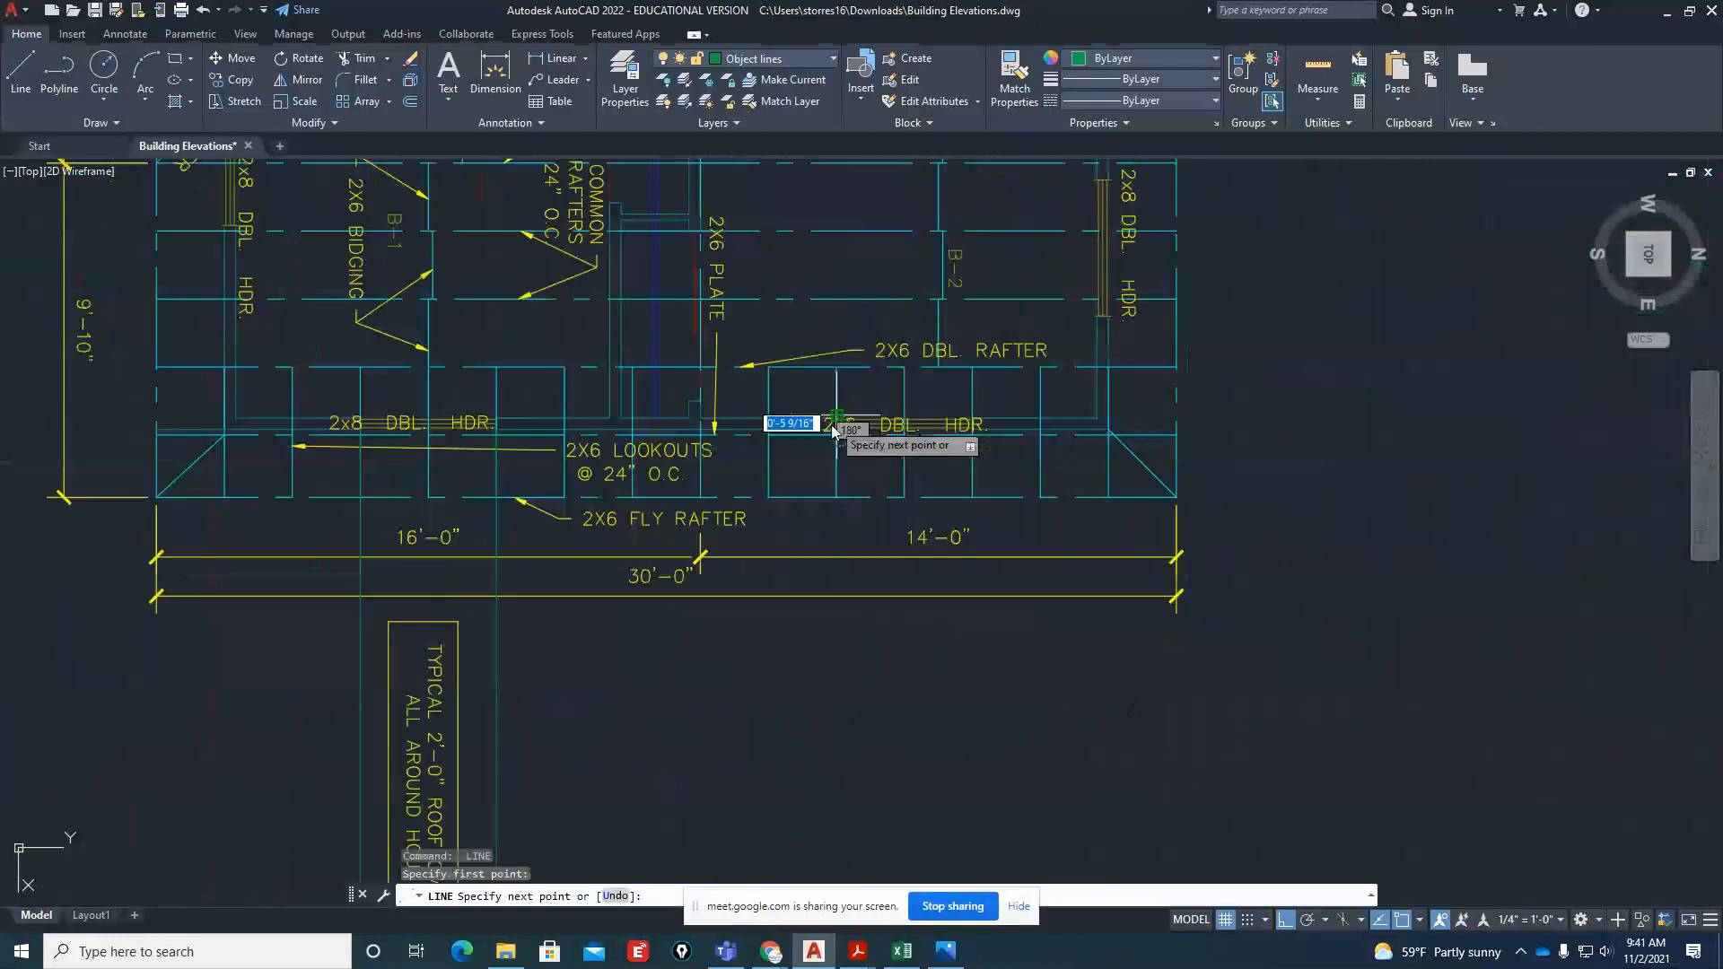
pyautogui.press('Escape')
pyautogui.press('Escape')
# Draw vertical projection lines from both edges of the plan's 2x6 header window opening down through the side elevation
pyautogui.scroll(12, 835, 422)
pyautogui.press('space')
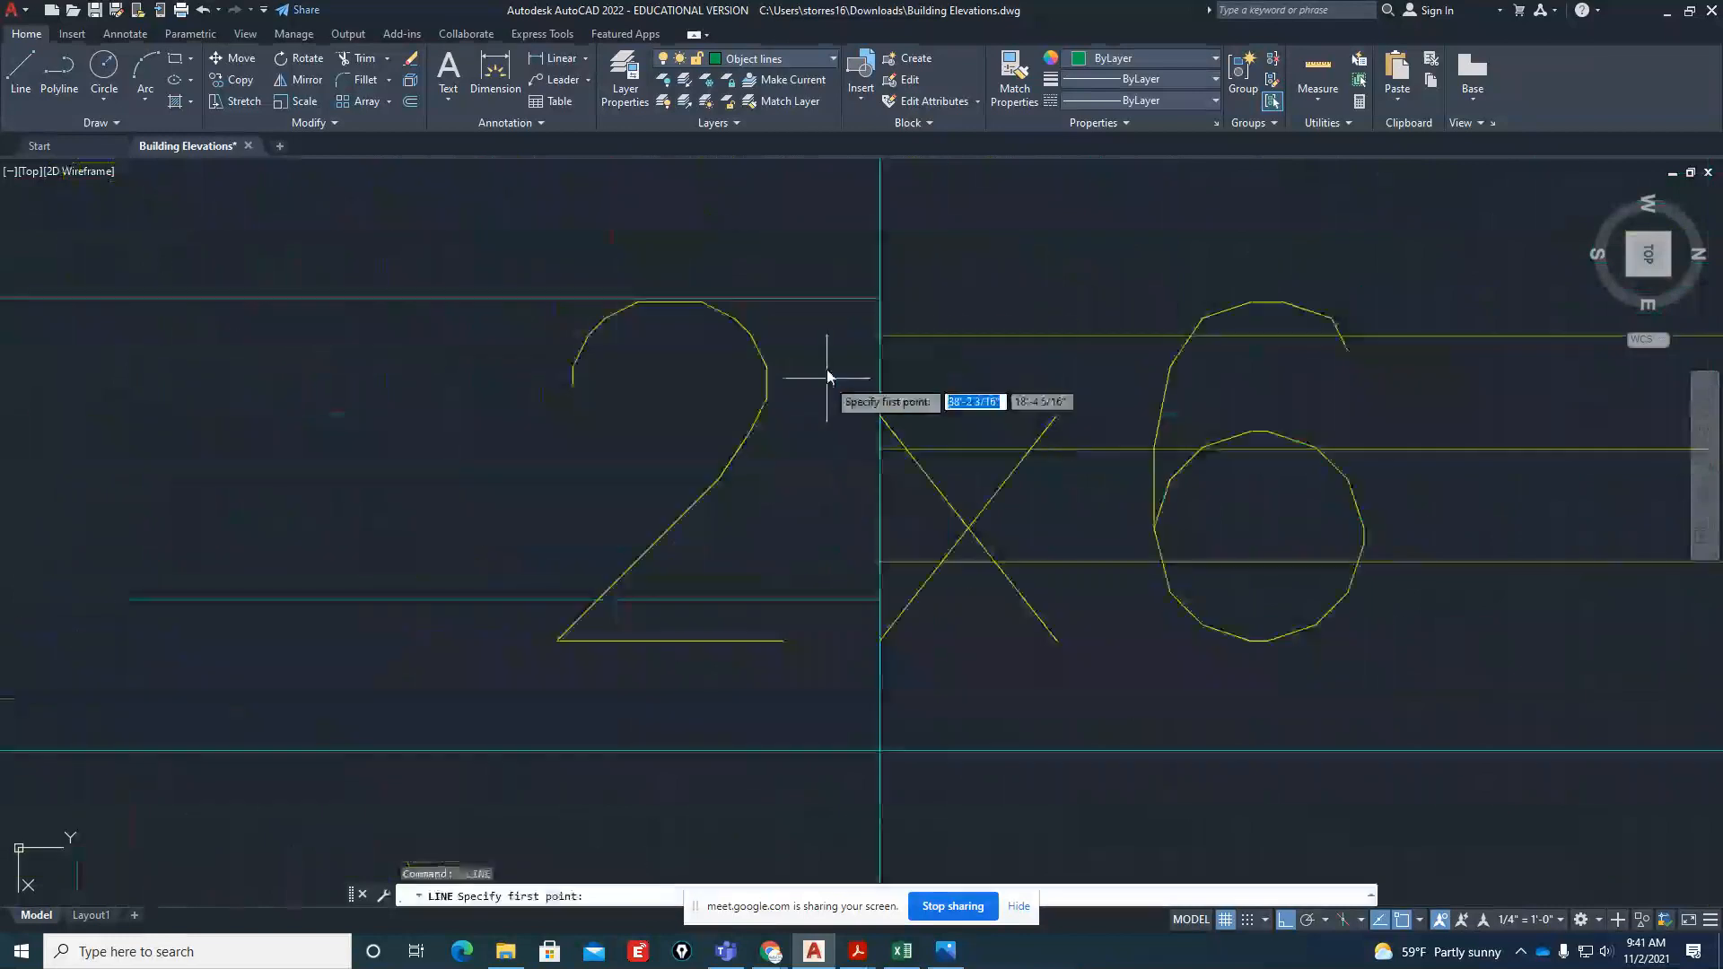
pyautogui.click(839, 306)
pyautogui.scroll(-8, 840, 358)
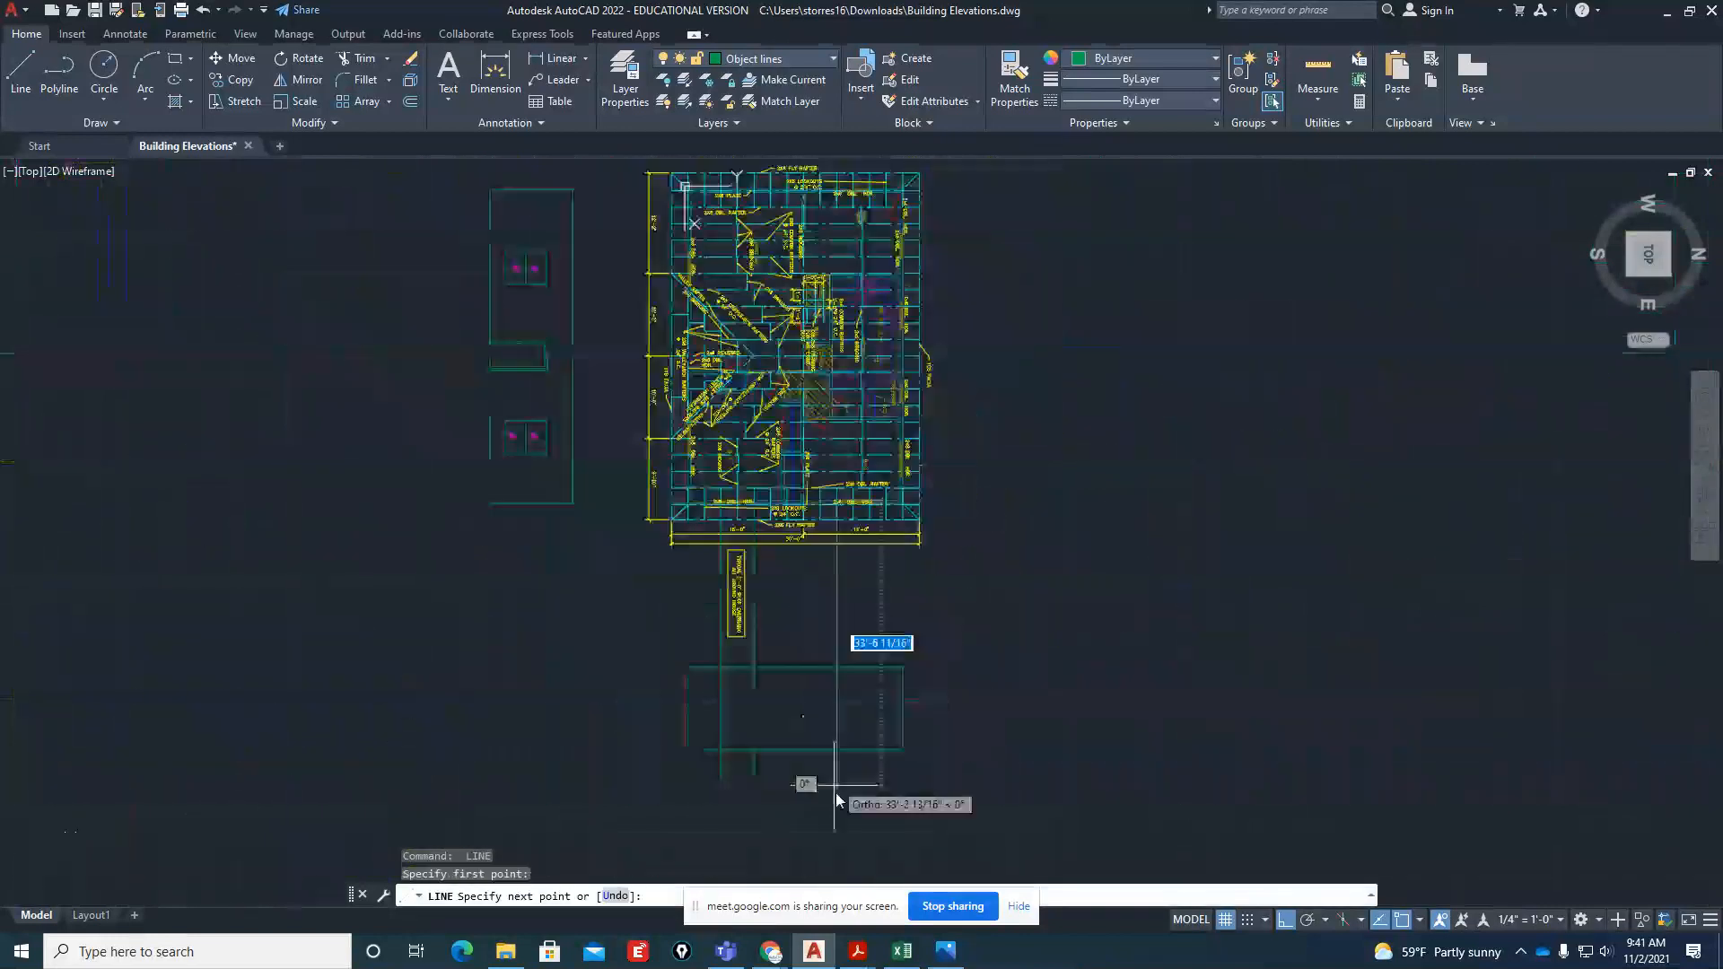
pyautogui.press('Escape')
pyautogui.press('space')
pyautogui.scroll(10, 849, 563)
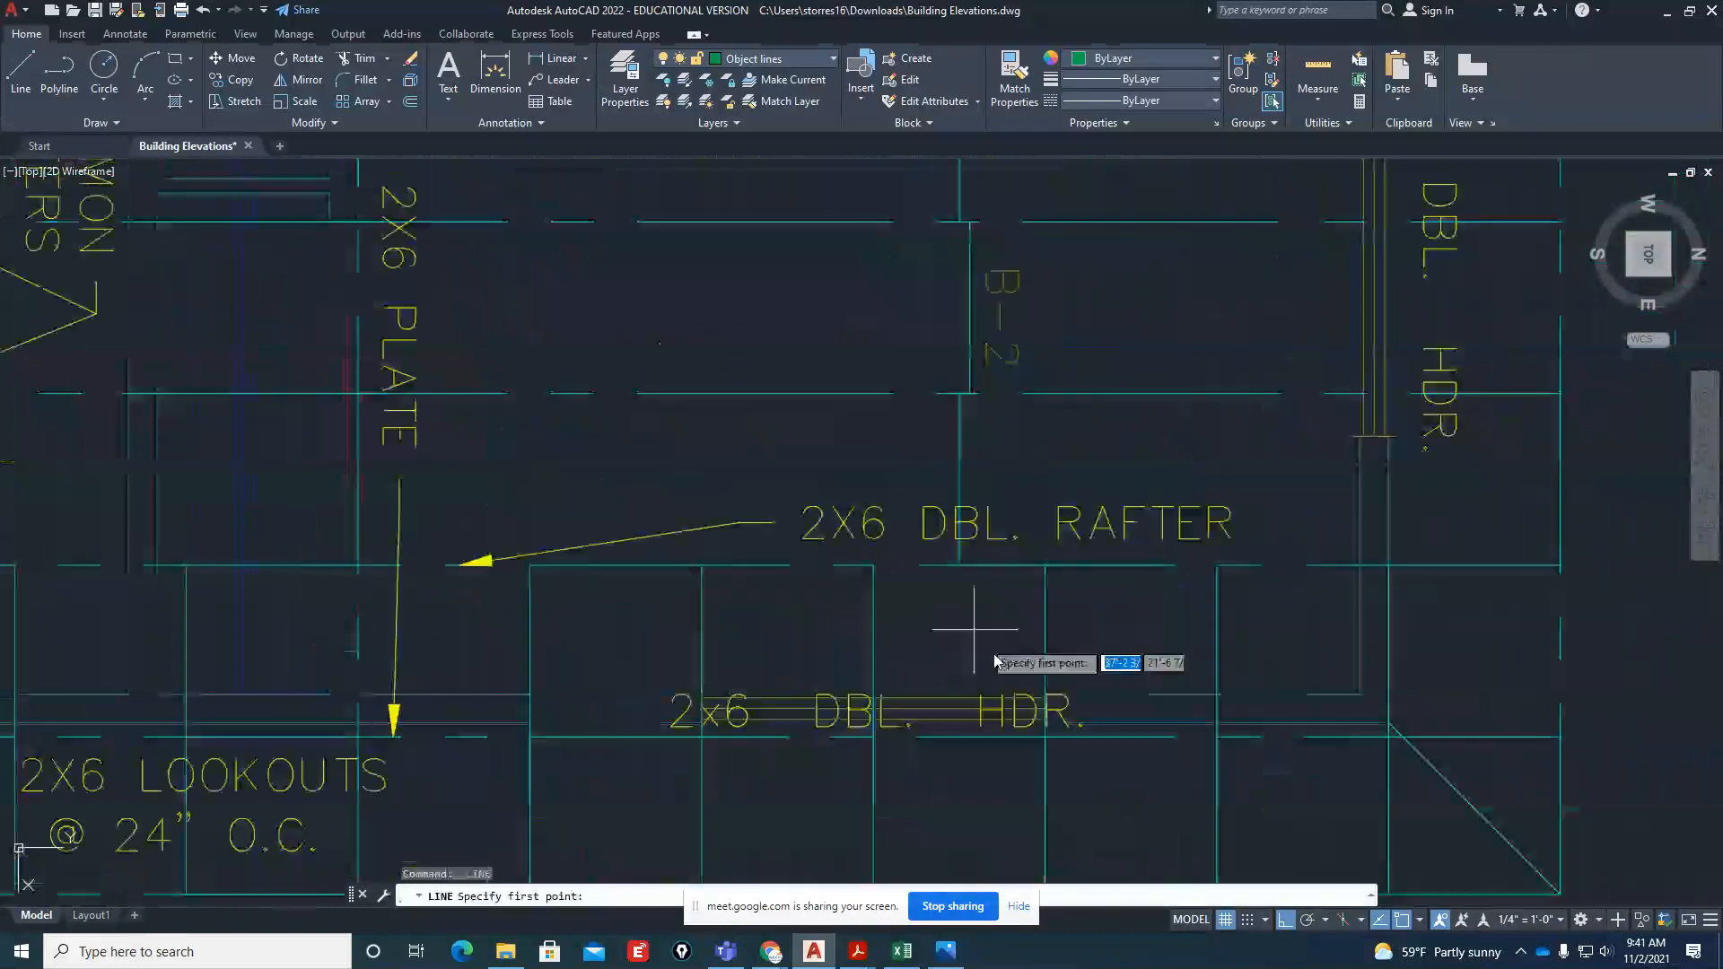
pyautogui.scroll(4, 994, 662)
pyautogui.click(1076, 693)
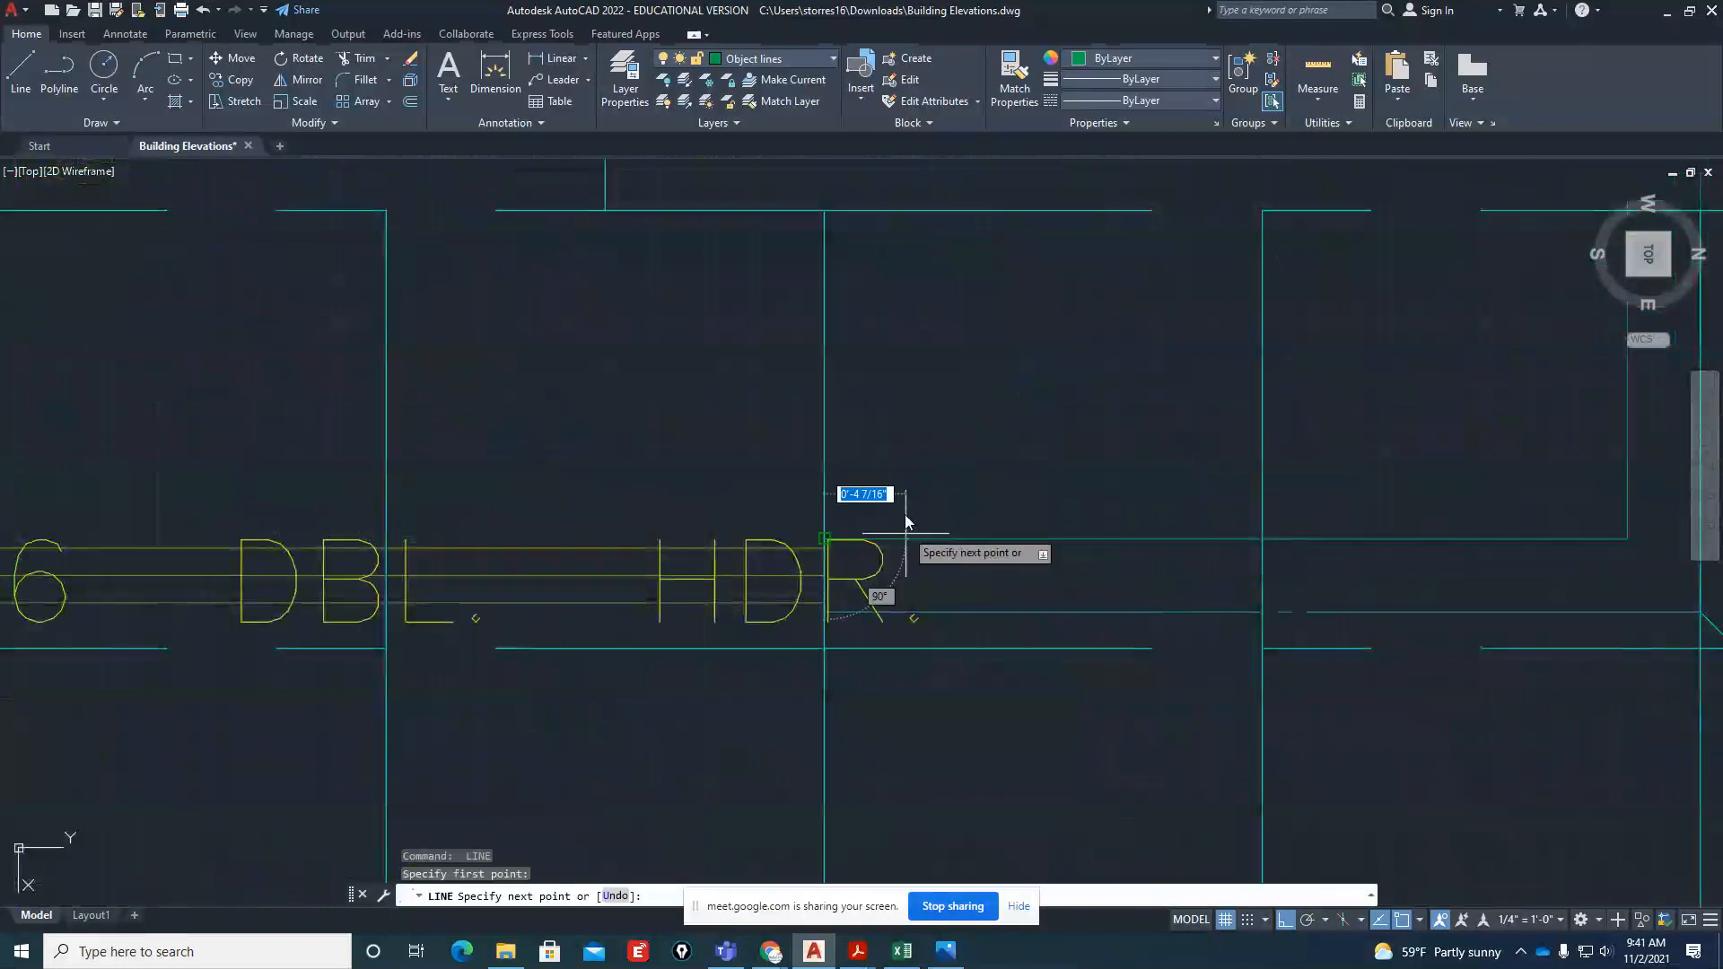
pyautogui.scroll(-10, 905, 522)
pyautogui.press('Escape')
# Offset the side elevation's bottom line 6'-10" upward to make the window head line
pyautogui.scroll(8, 837, 697)
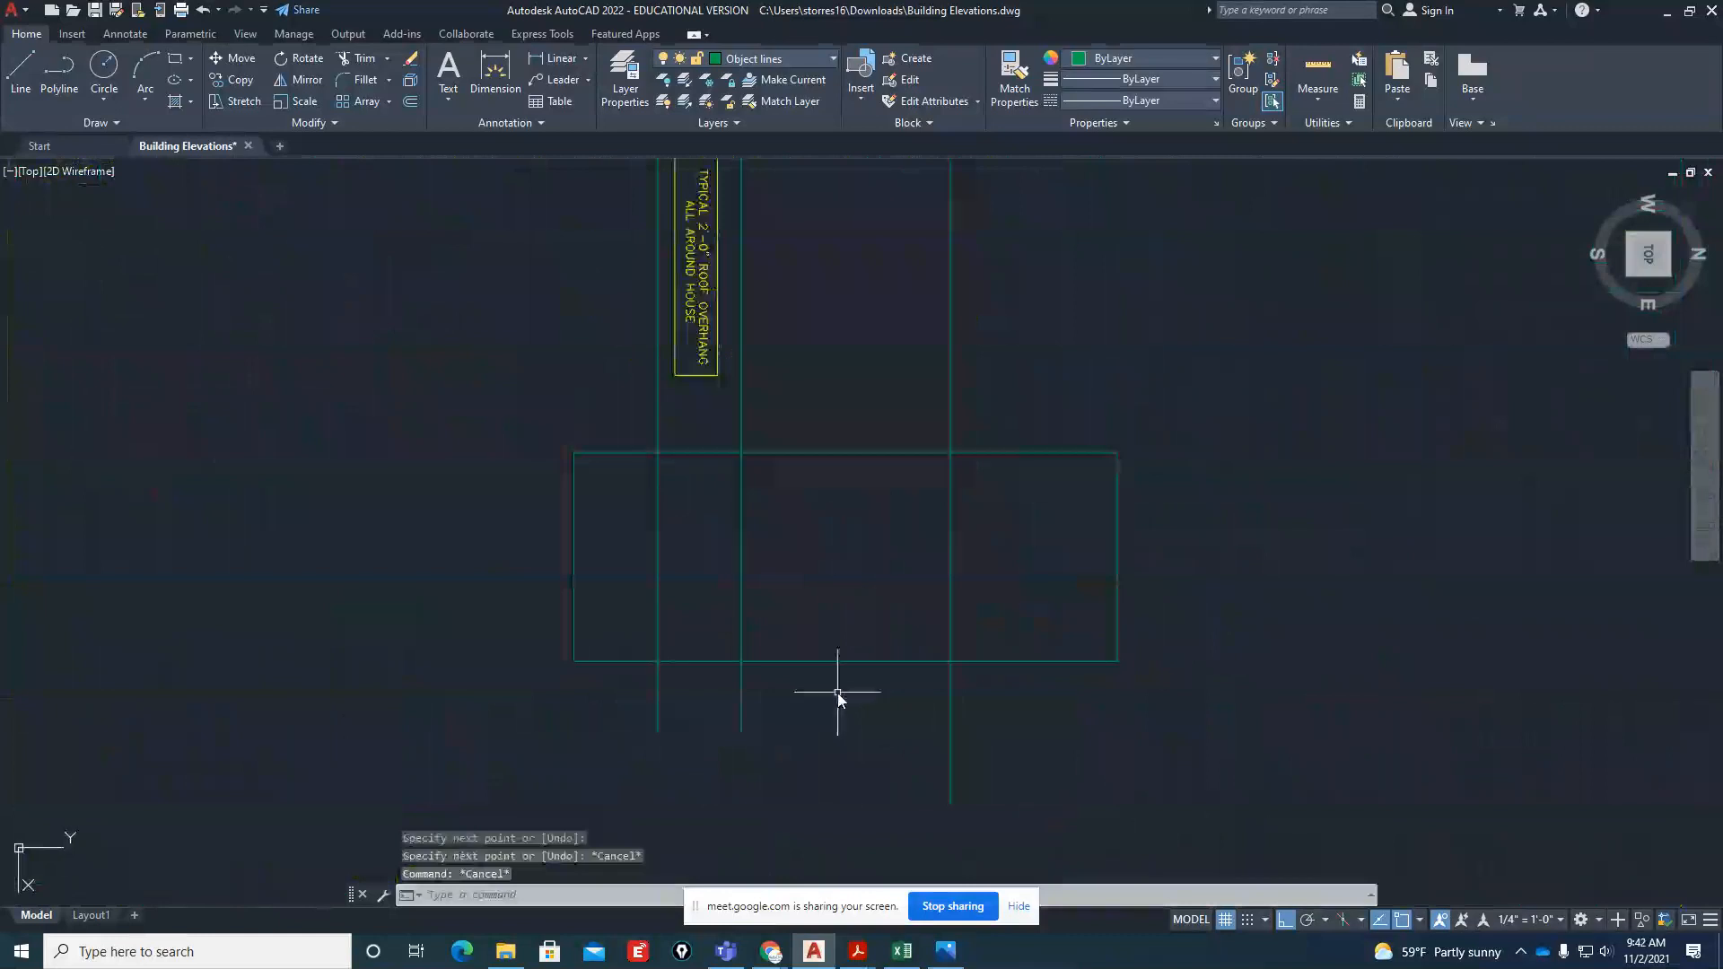
pyautogui.write('o')
pyautogui.press('space')
pyautogui.write('6\'10"')
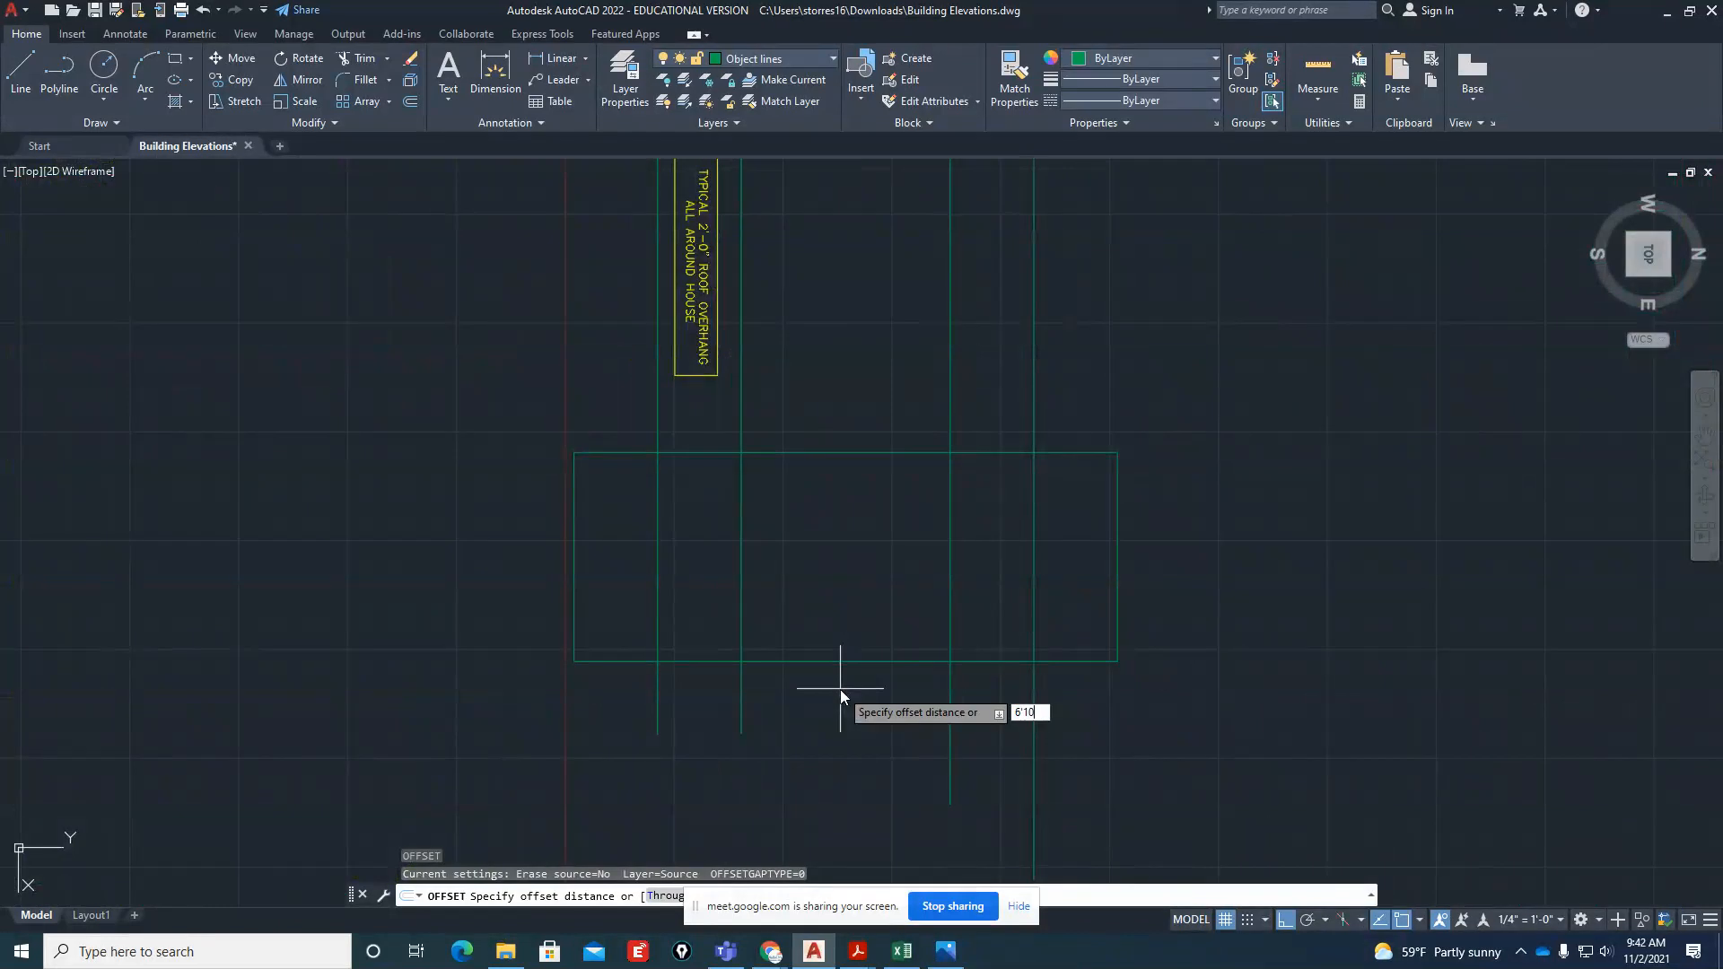
pyautogui.press('Return')
pyautogui.click(861, 665)
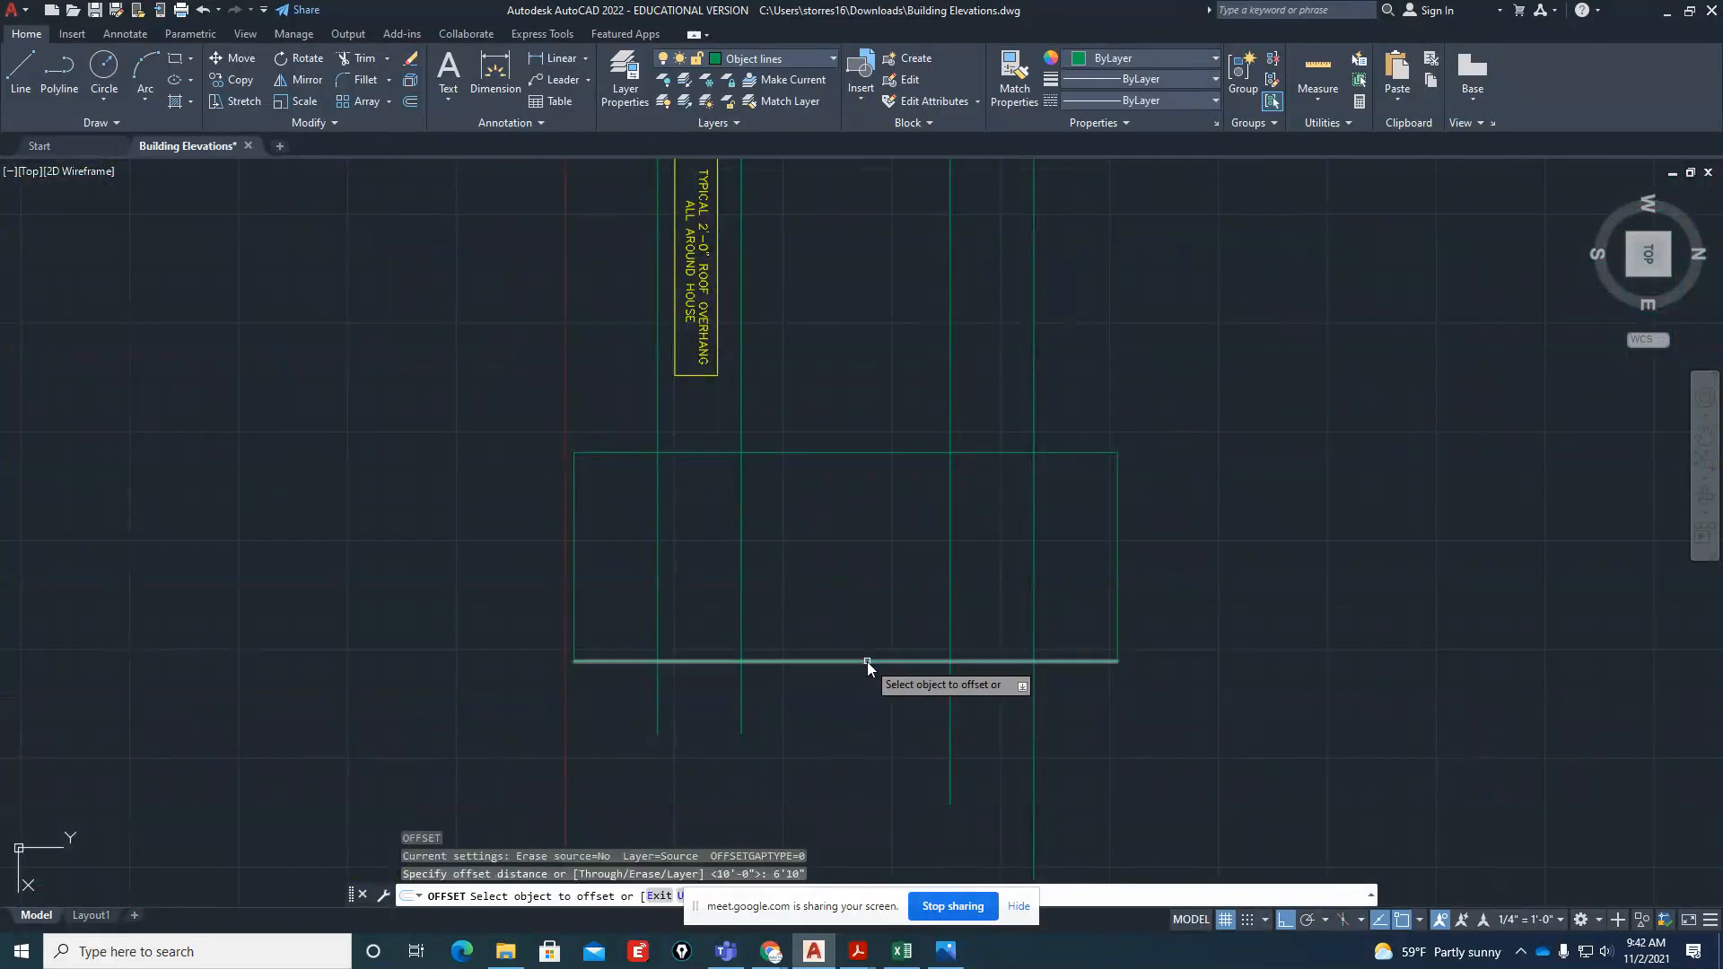
pyautogui.click(869, 589)
pyautogui.press('Return')
pyautogui.click(946, 953)
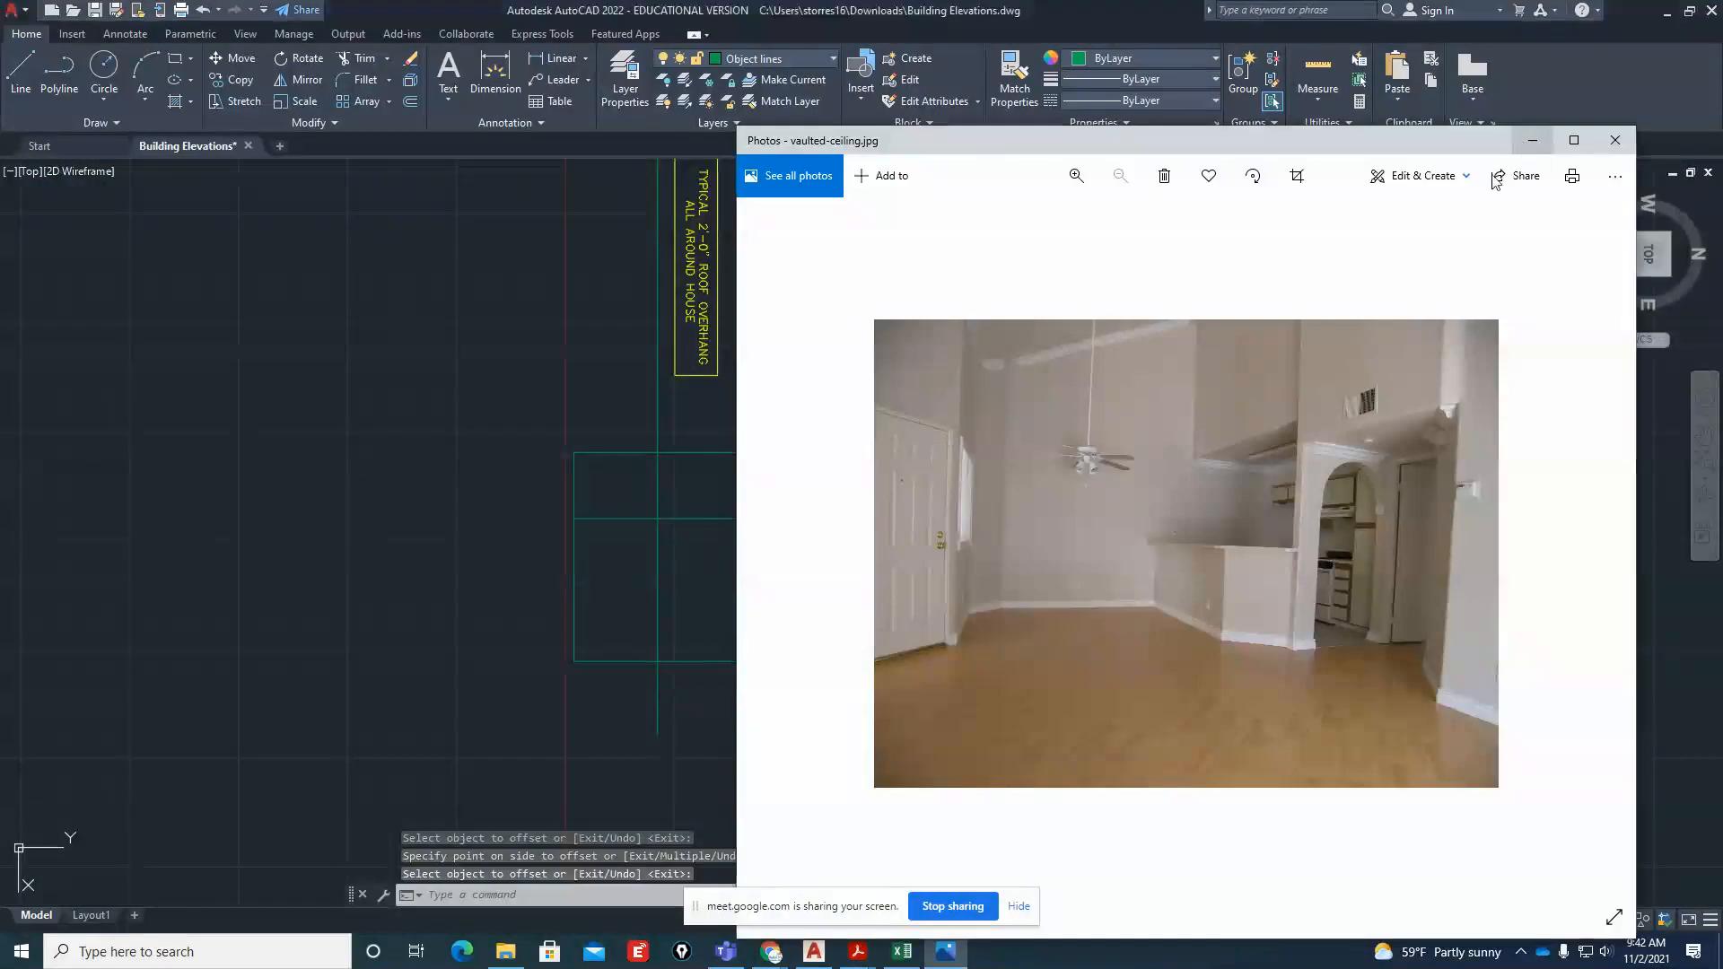
pyautogui.click(1522, 142)
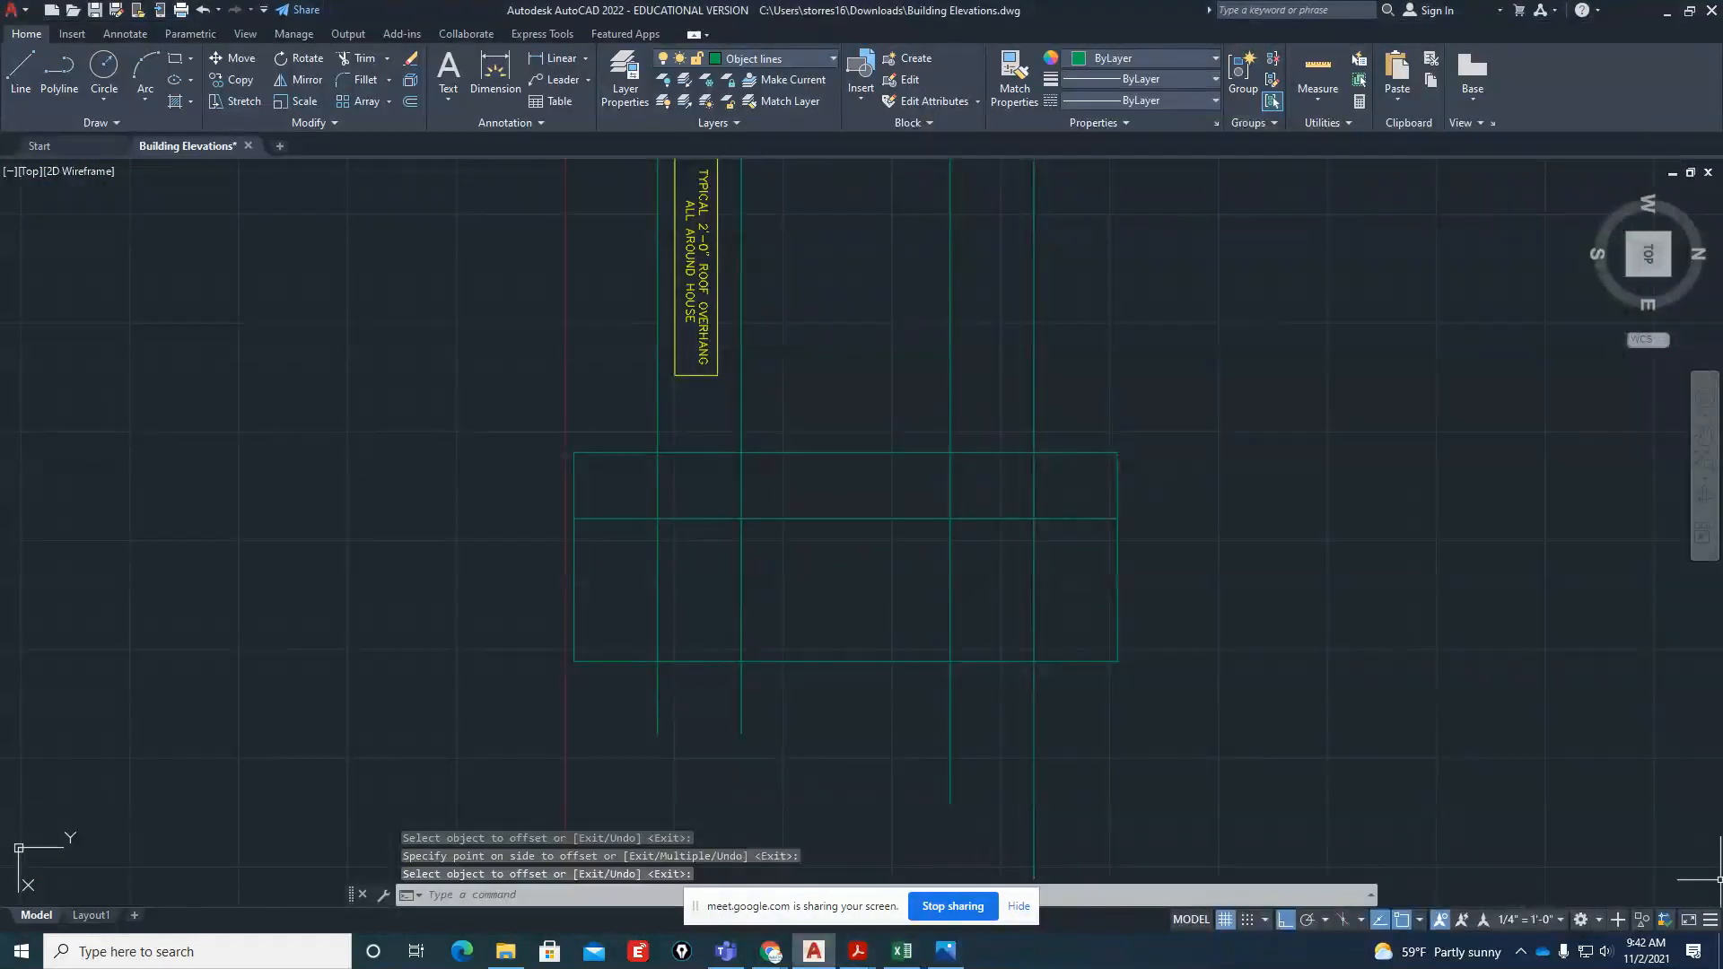
pyautogui.hotkey('alt', 'Tab')
pyautogui.hotkey('alt', 'Tab')
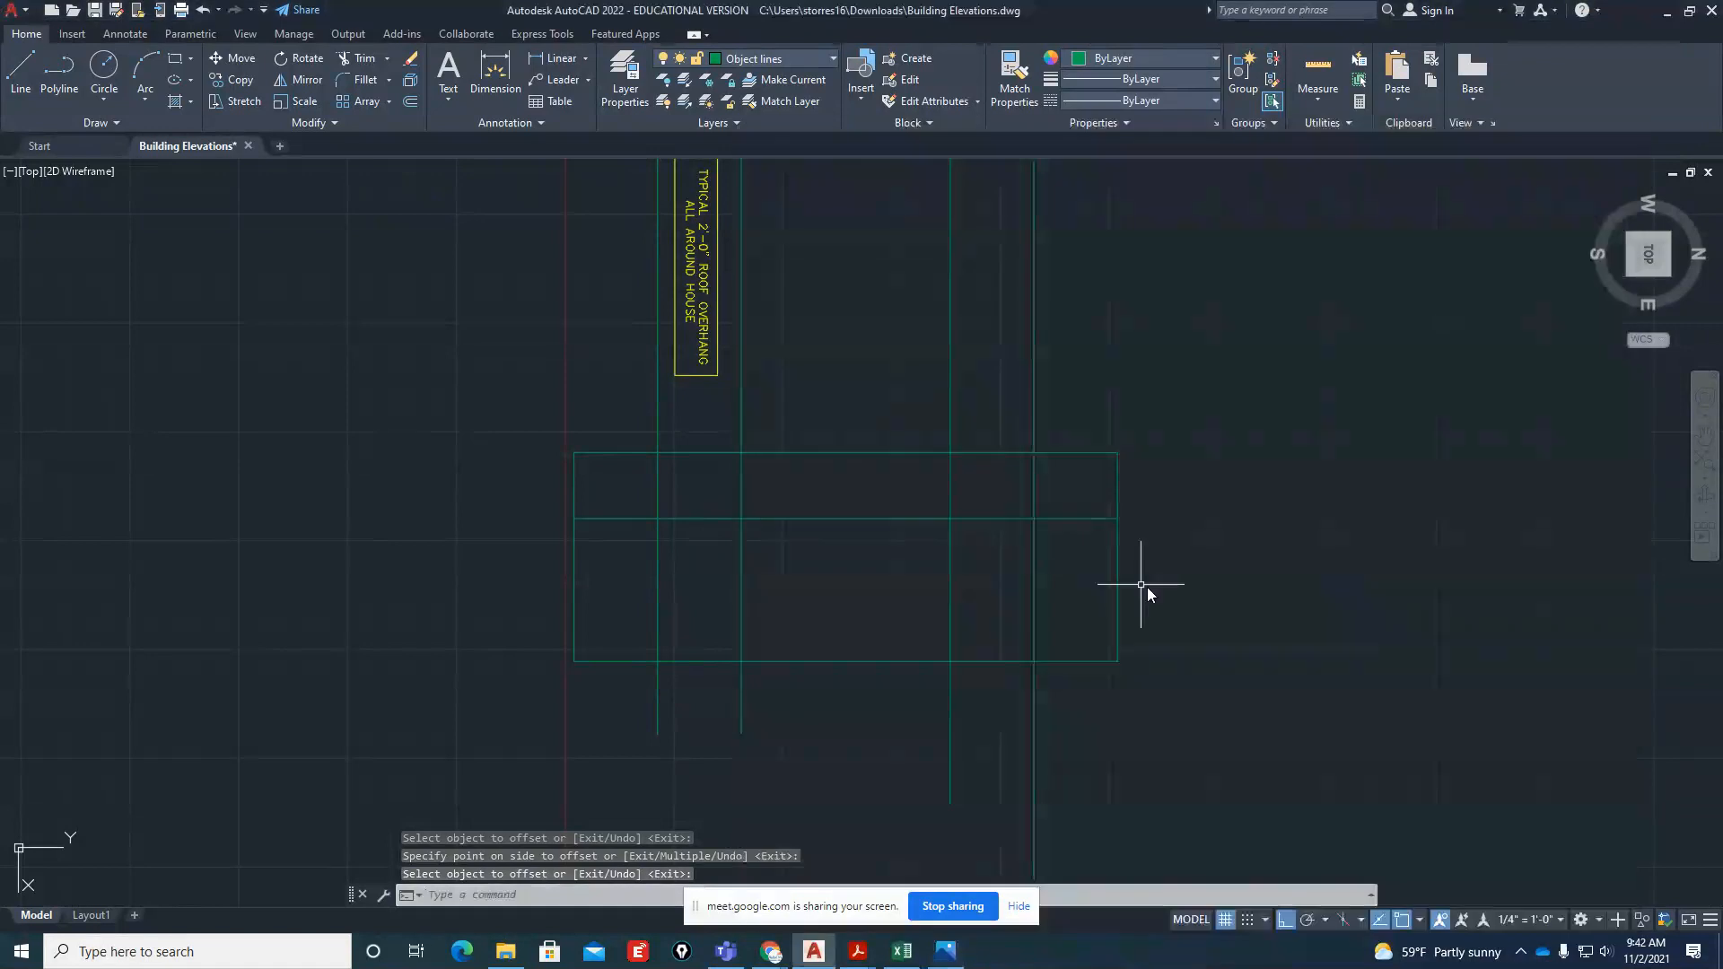
pyautogui.click(1140, 584)
pyautogui.press('Escape')
pyautogui.press('Escape')
# Offset the window head line 5'-0" downward to make the window sill line
pyautogui.scroll(2, 797, 570)
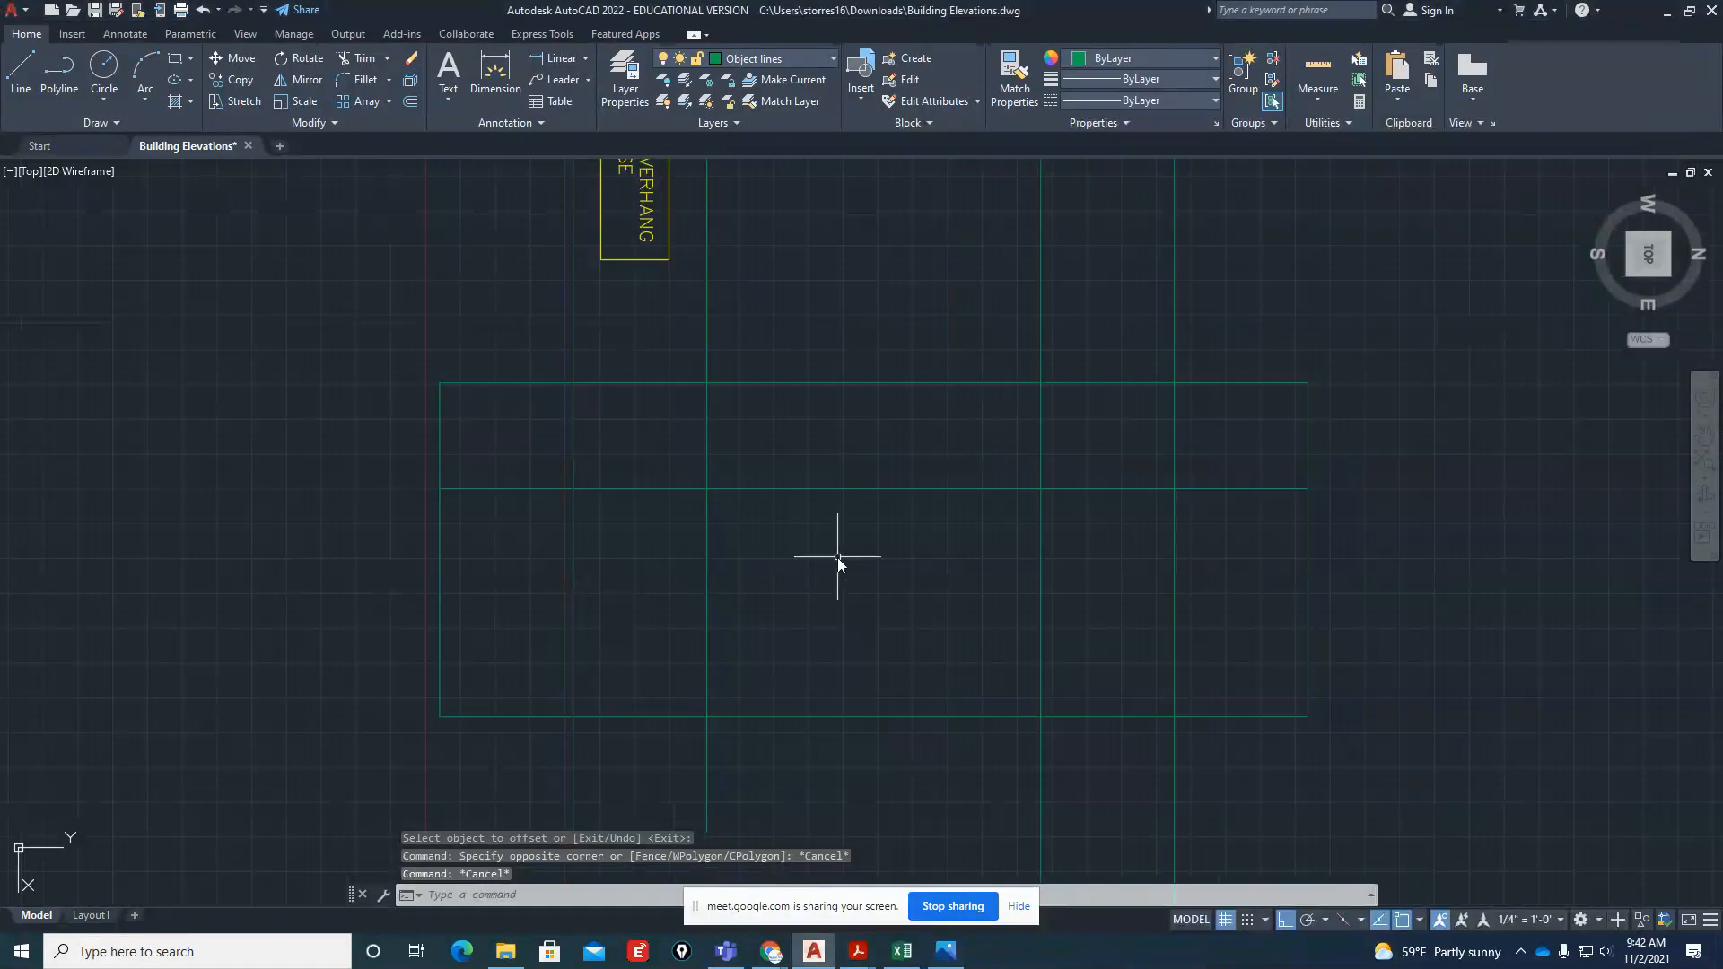
pyautogui.write('o')
pyautogui.press('Return')
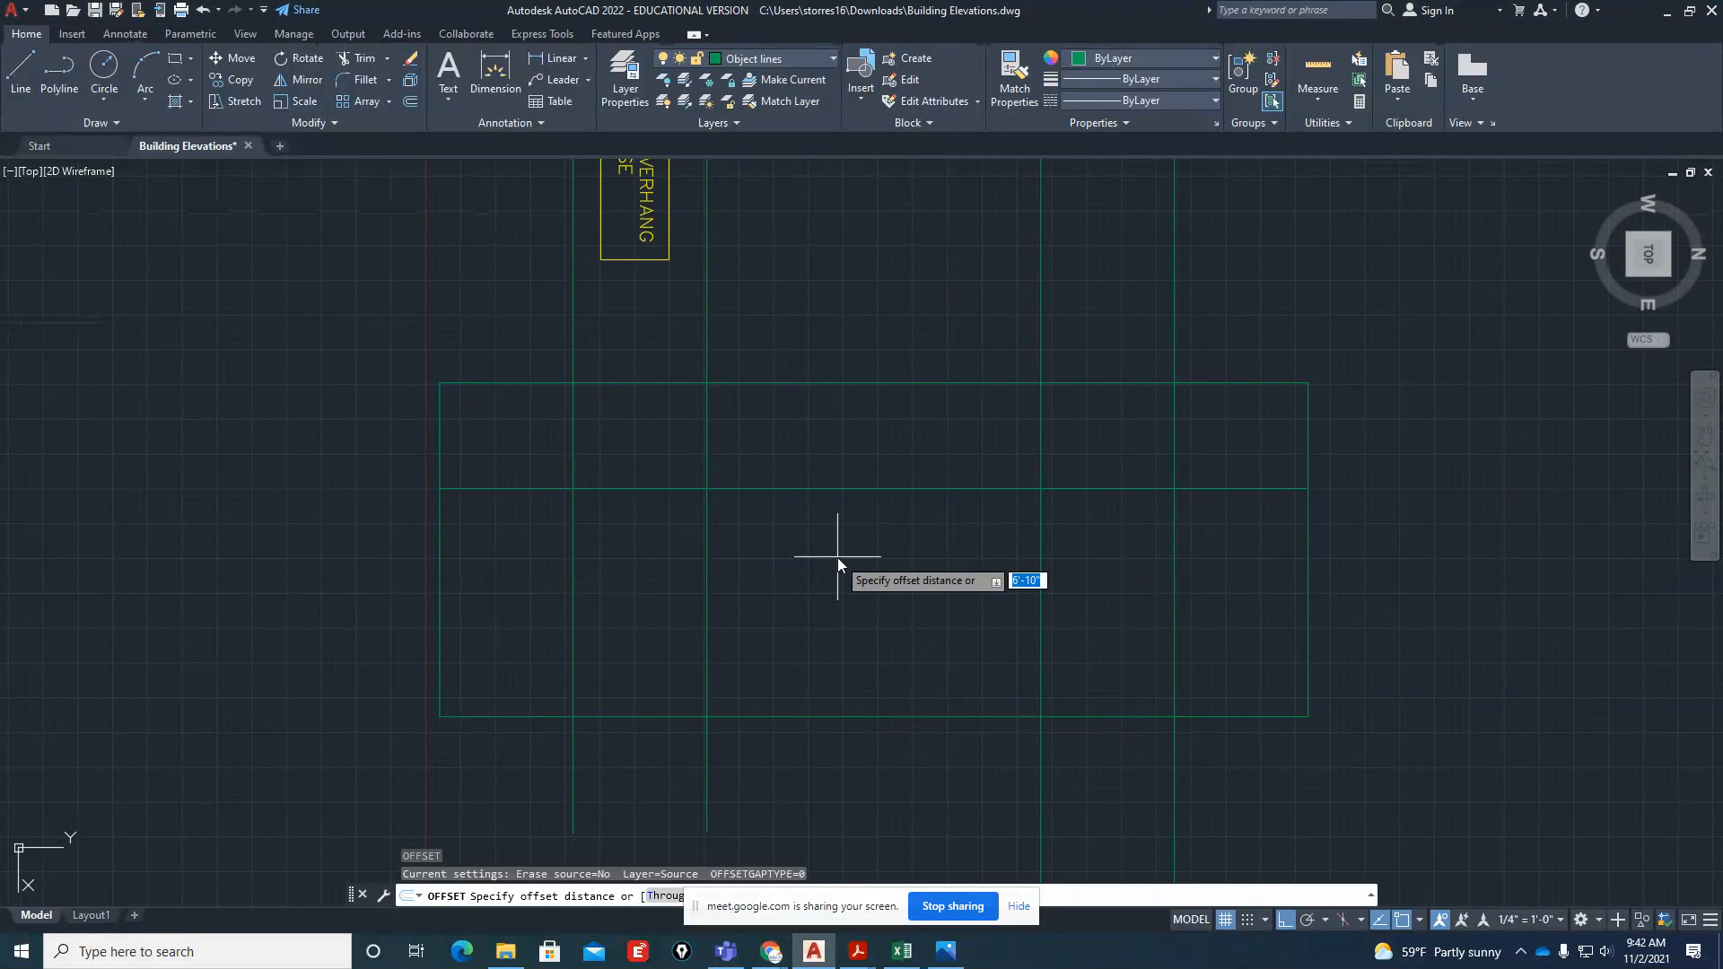
pyautogui.write('5')
pyautogui.press('Return')
pyautogui.click(853, 490)
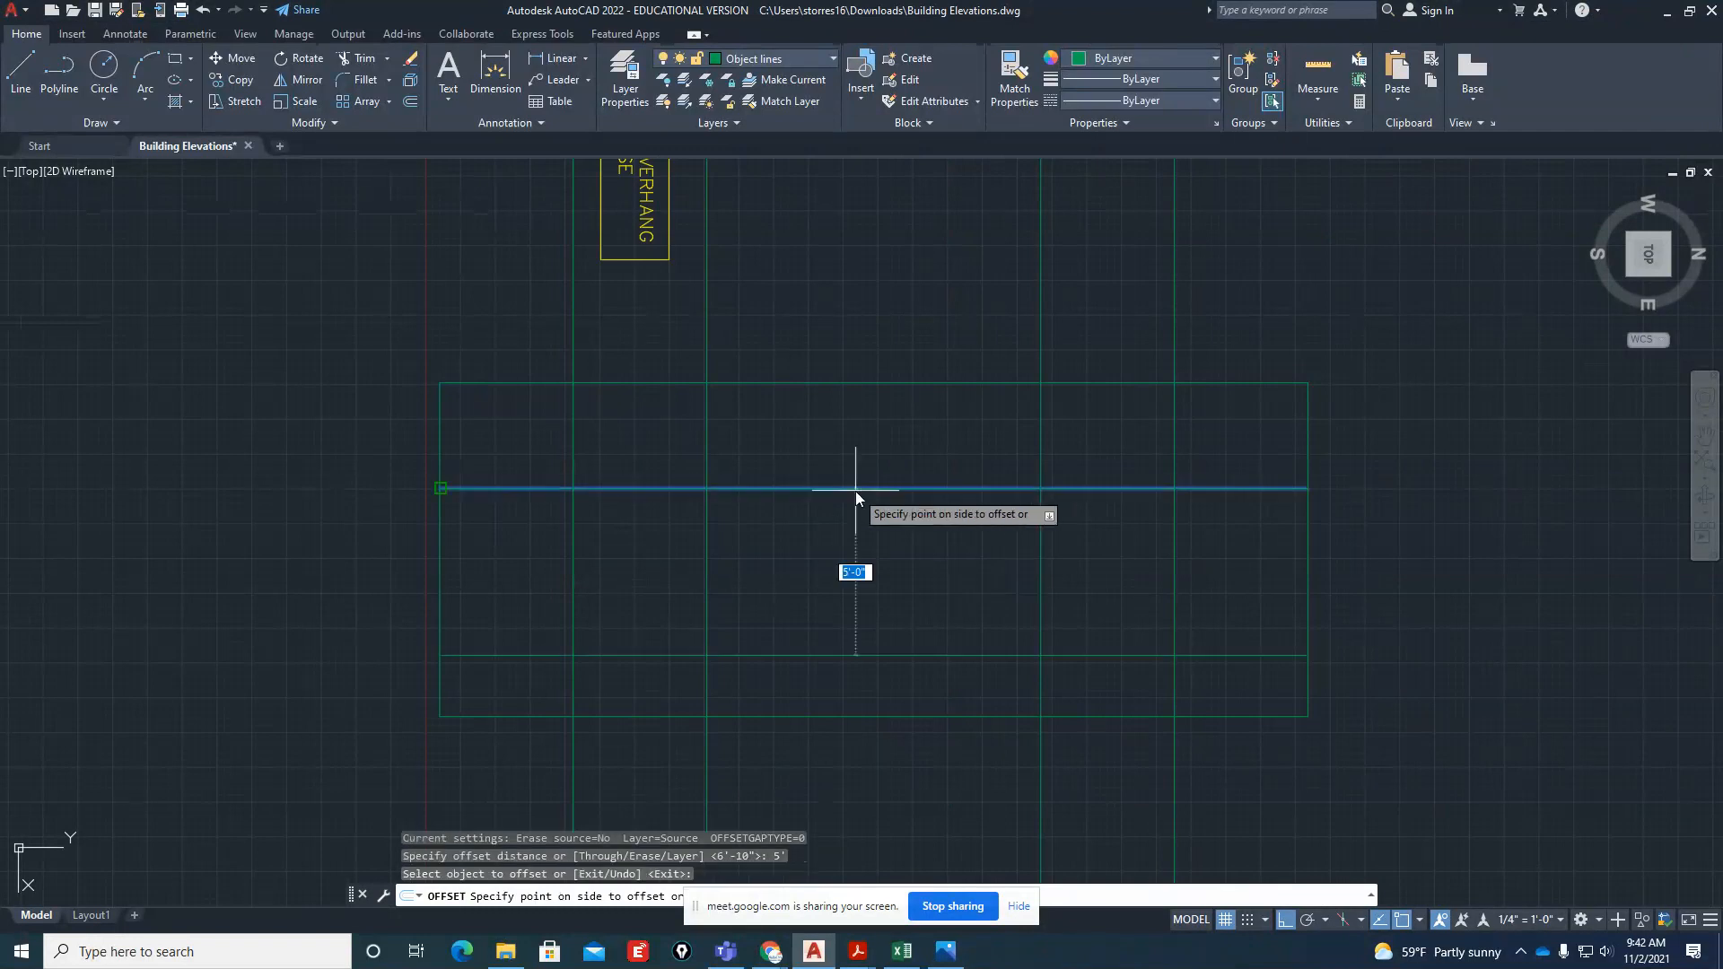
pyautogui.click(811, 563)
pyautogui.press('Escape')
# Measure the width between the 2x8 header window's two projection lines along the head line
pyautogui.write('di')
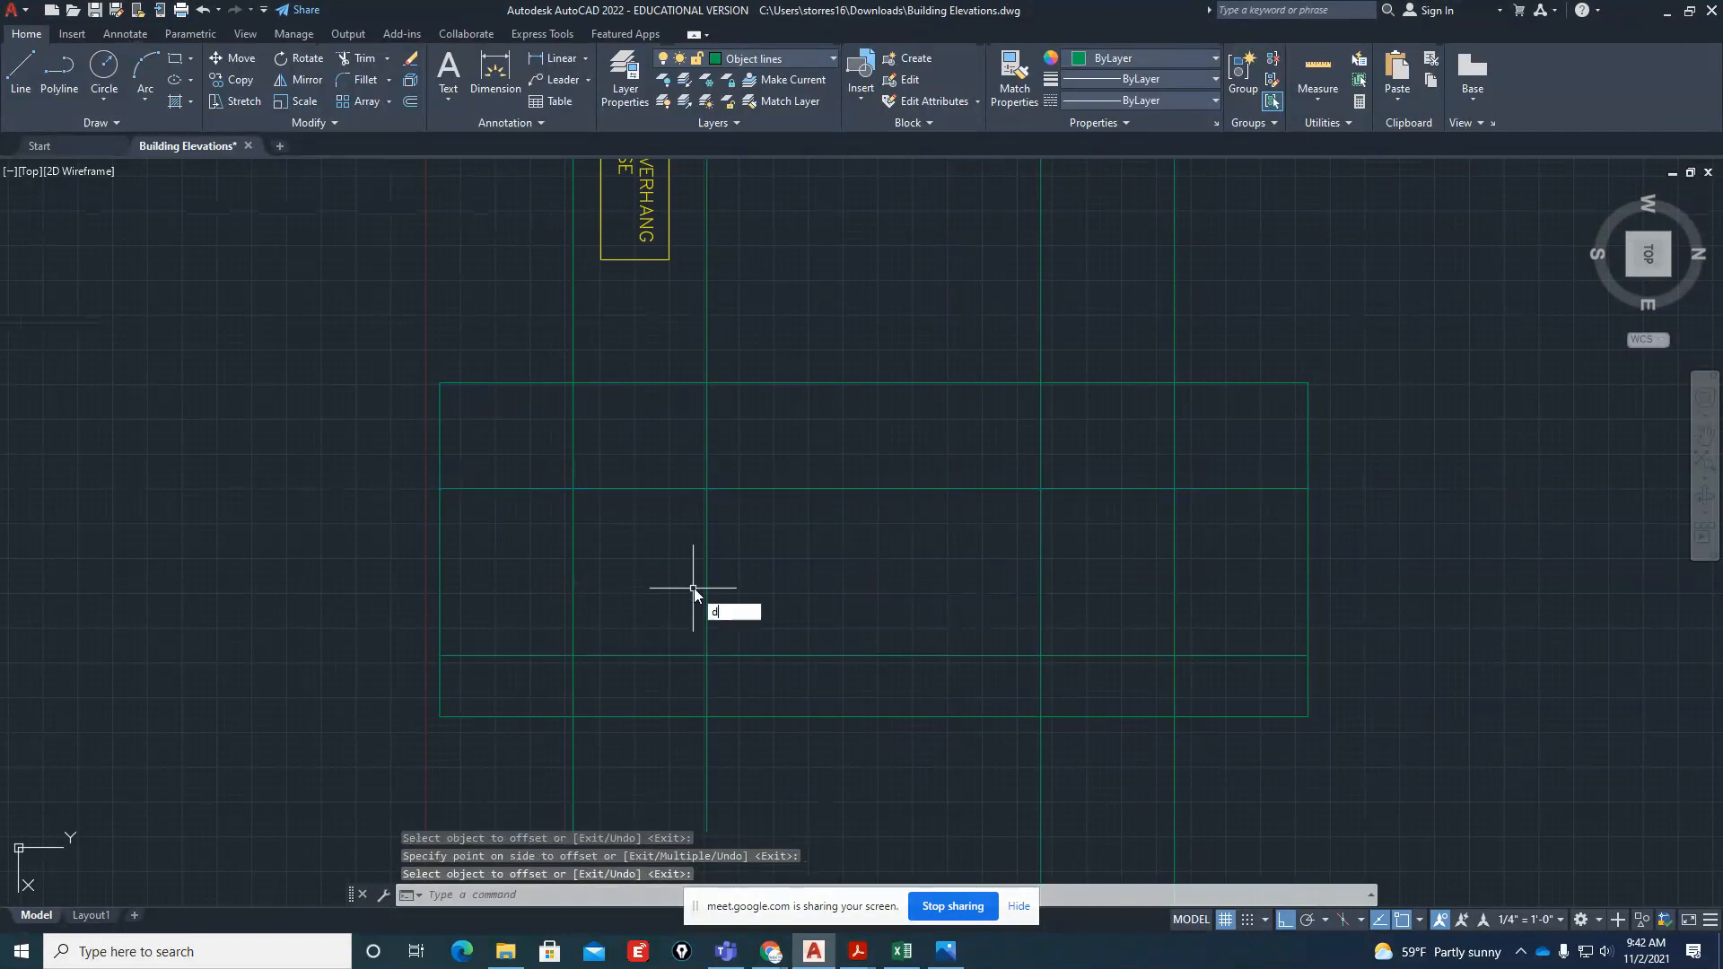
pyautogui.press('Return')
pyautogui.click(574, 489)
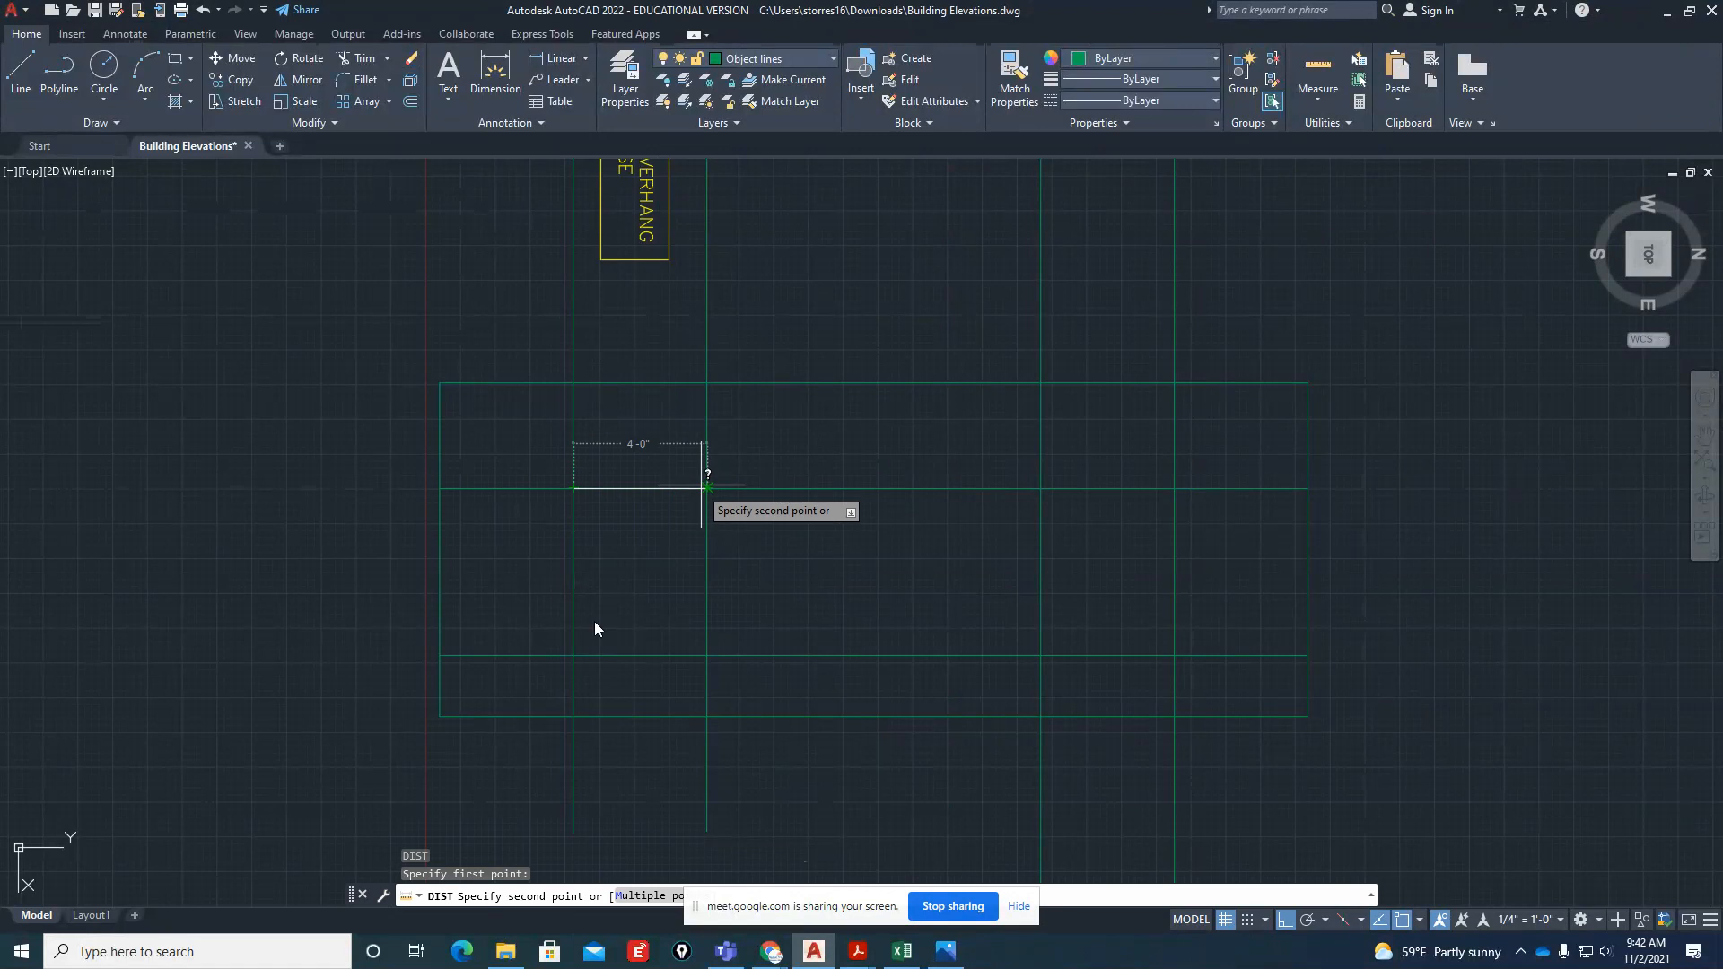
pyautogui.press('Escape')
pyautogui.press('Escape')
pyautogui.write('tr')
pyautogui.press('Return')
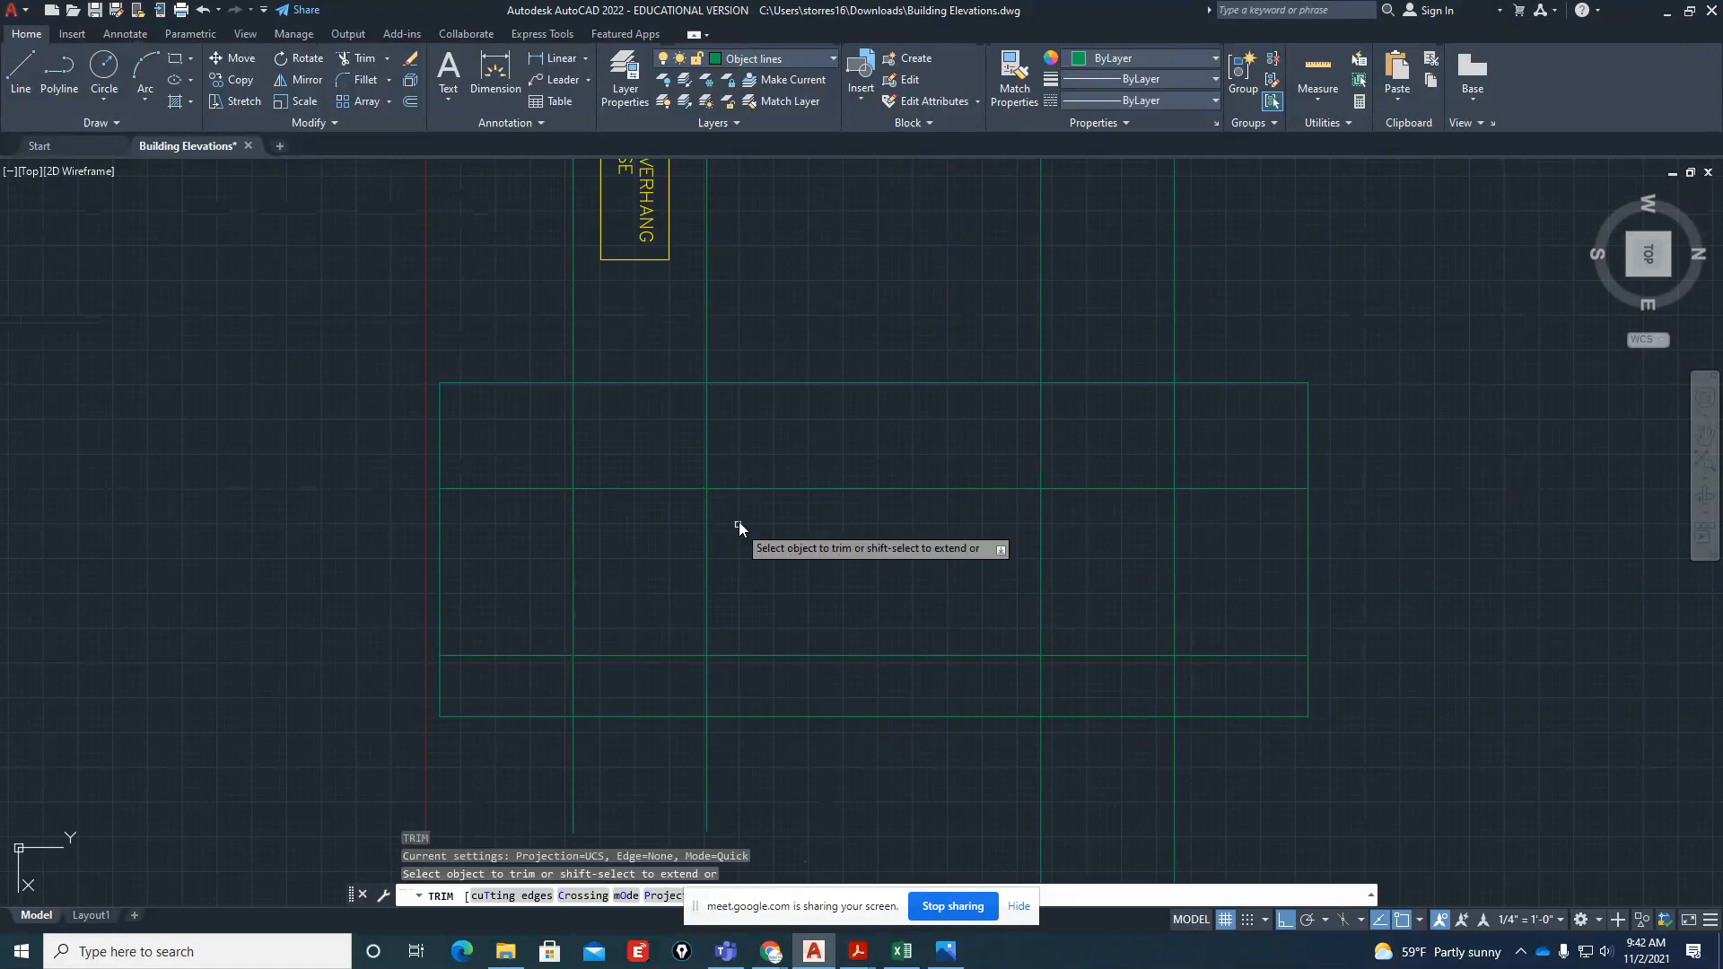
pyautogui.press('Escape')
pyautogui.press('Escape')
pyautogui.press('Escape')
# Trim the head, sill and projection lines with cutting edges so only two rectangular window openings remain inside the side elevation
pyautogui.write('tr')
pyautogui.press('Return')
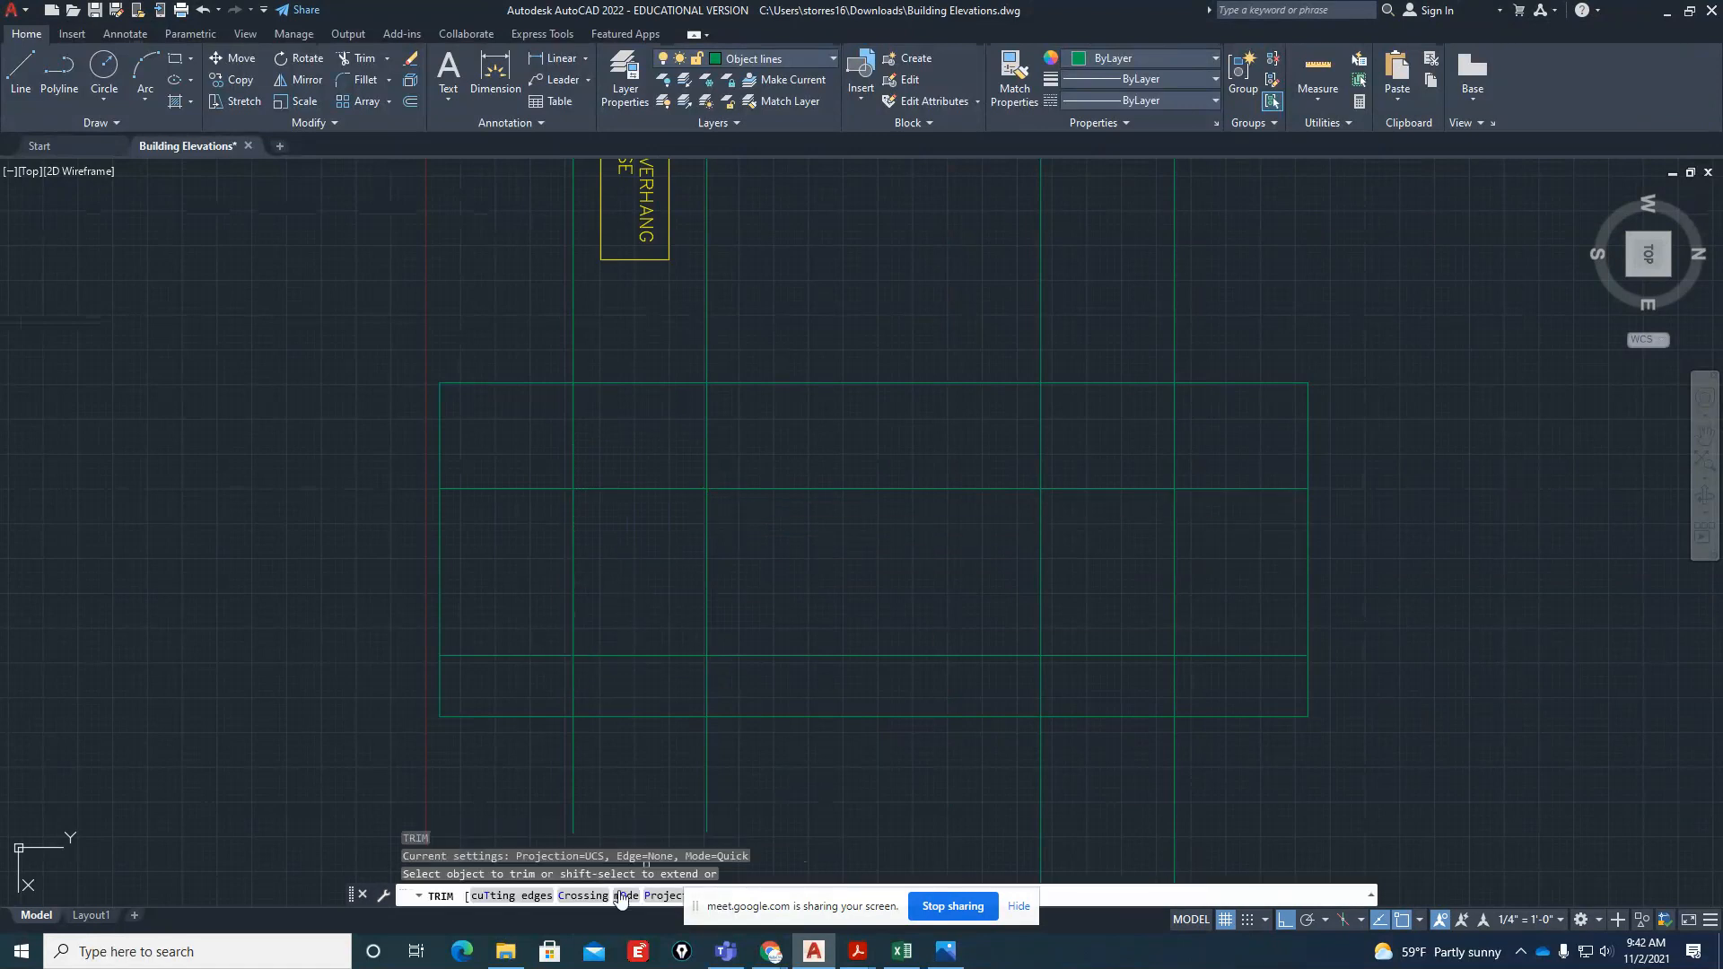
pyautogui.click(511, 896)
pyautogui.click(1231, 461)
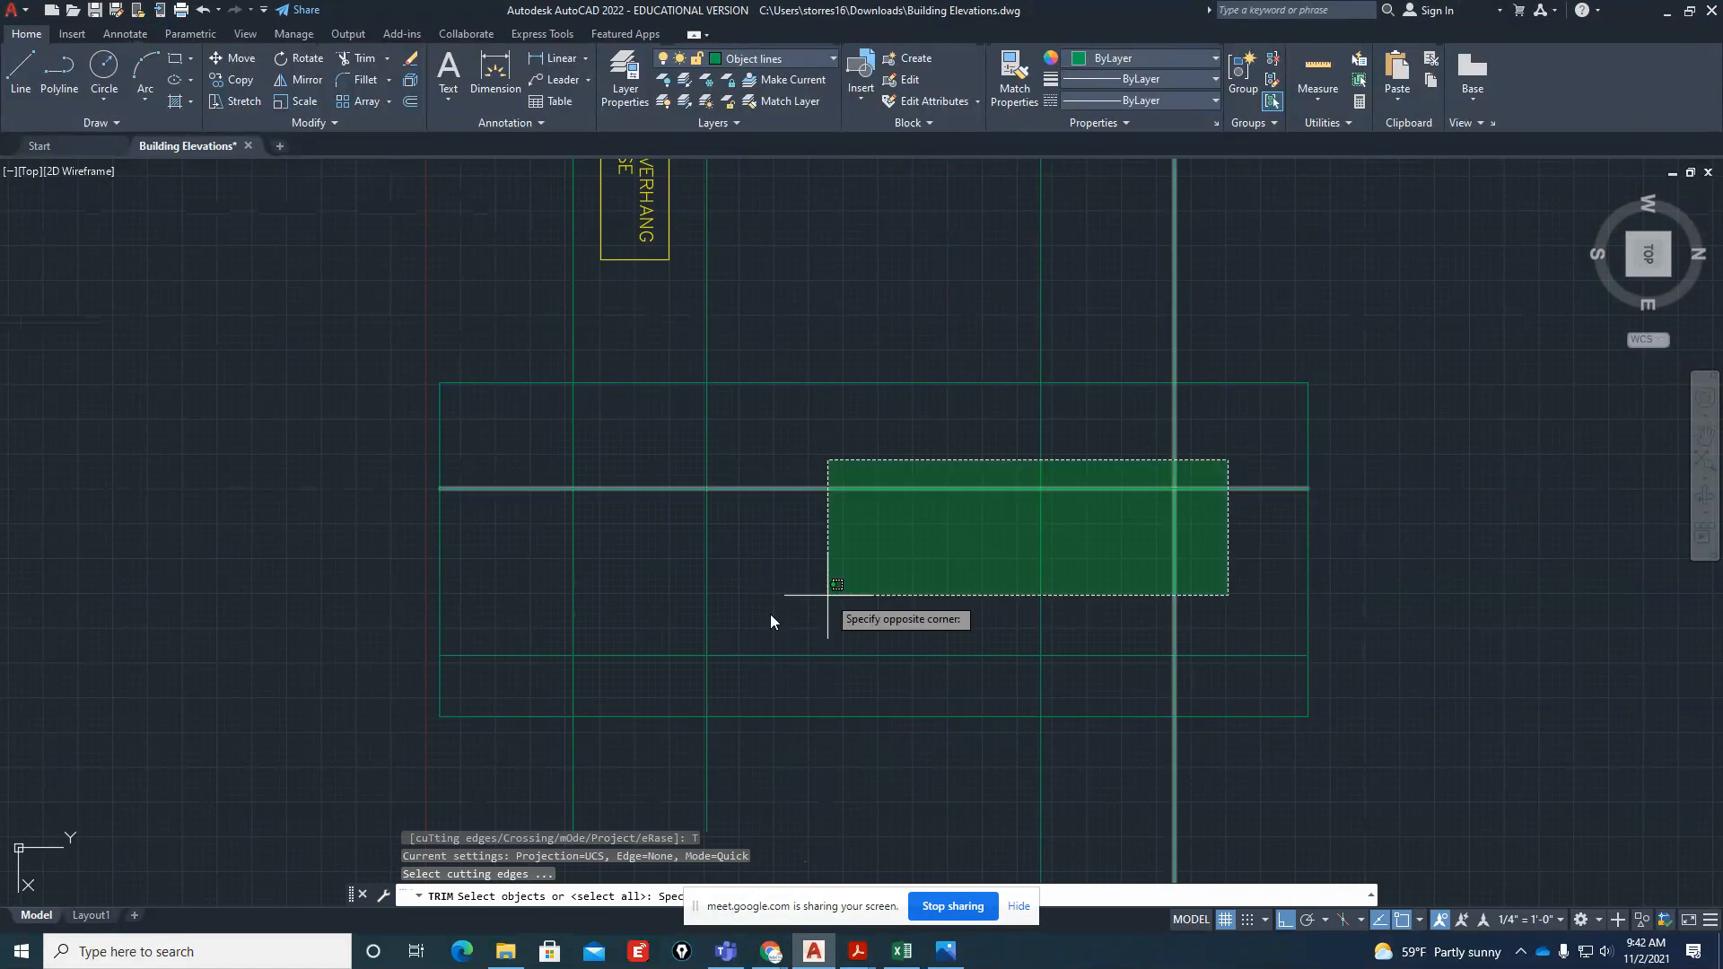
pyautogui.click(540, 696)
pyautogui.press('Return')
pyautogui.moveTo(1197, 438); pyautogui.dragTo(537, 446)
pyautogui.moveTo(536, 445)
pyautogui.mouseDown()
pyautogui.moveTo(530, 693)
pyautogui.moveTo(1194, 692)
pyautogui.mouseUp()
pyautogui.moveTo(1237, 527); pyautogui.dragTo(1228, 684)
pyautogui.moveTo(952, 675); pyautogui.dragTo(901, 472)
pyautogui.press('Return')
pyautogui.scroll(-4, 846, 680)
pyautogui.press('Escape')
pyautogui.press('Escape')
# Erase the boxed "TYPICAL 2'-0" ROOF OVERHANG ALL AROUND HOUSE" note between the plan and the side elevation
pyautogui.scroll(2, 820, 481)
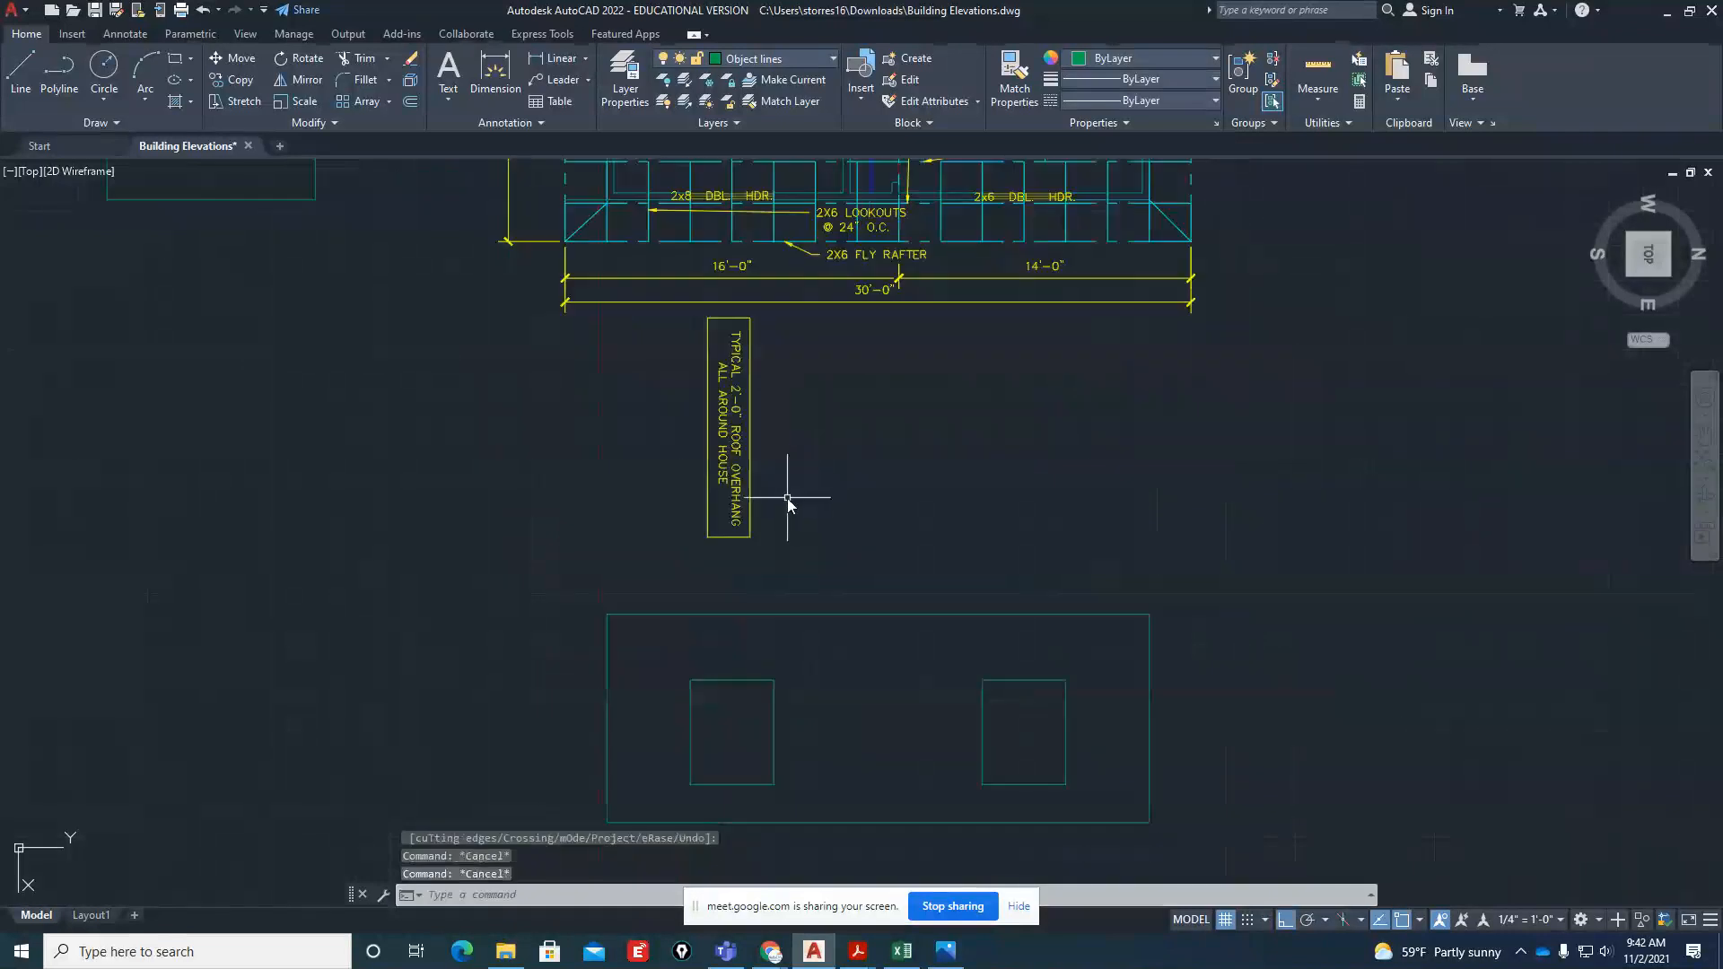
pyautogui.click(745, 555)
pyautogui.click(661, 326)
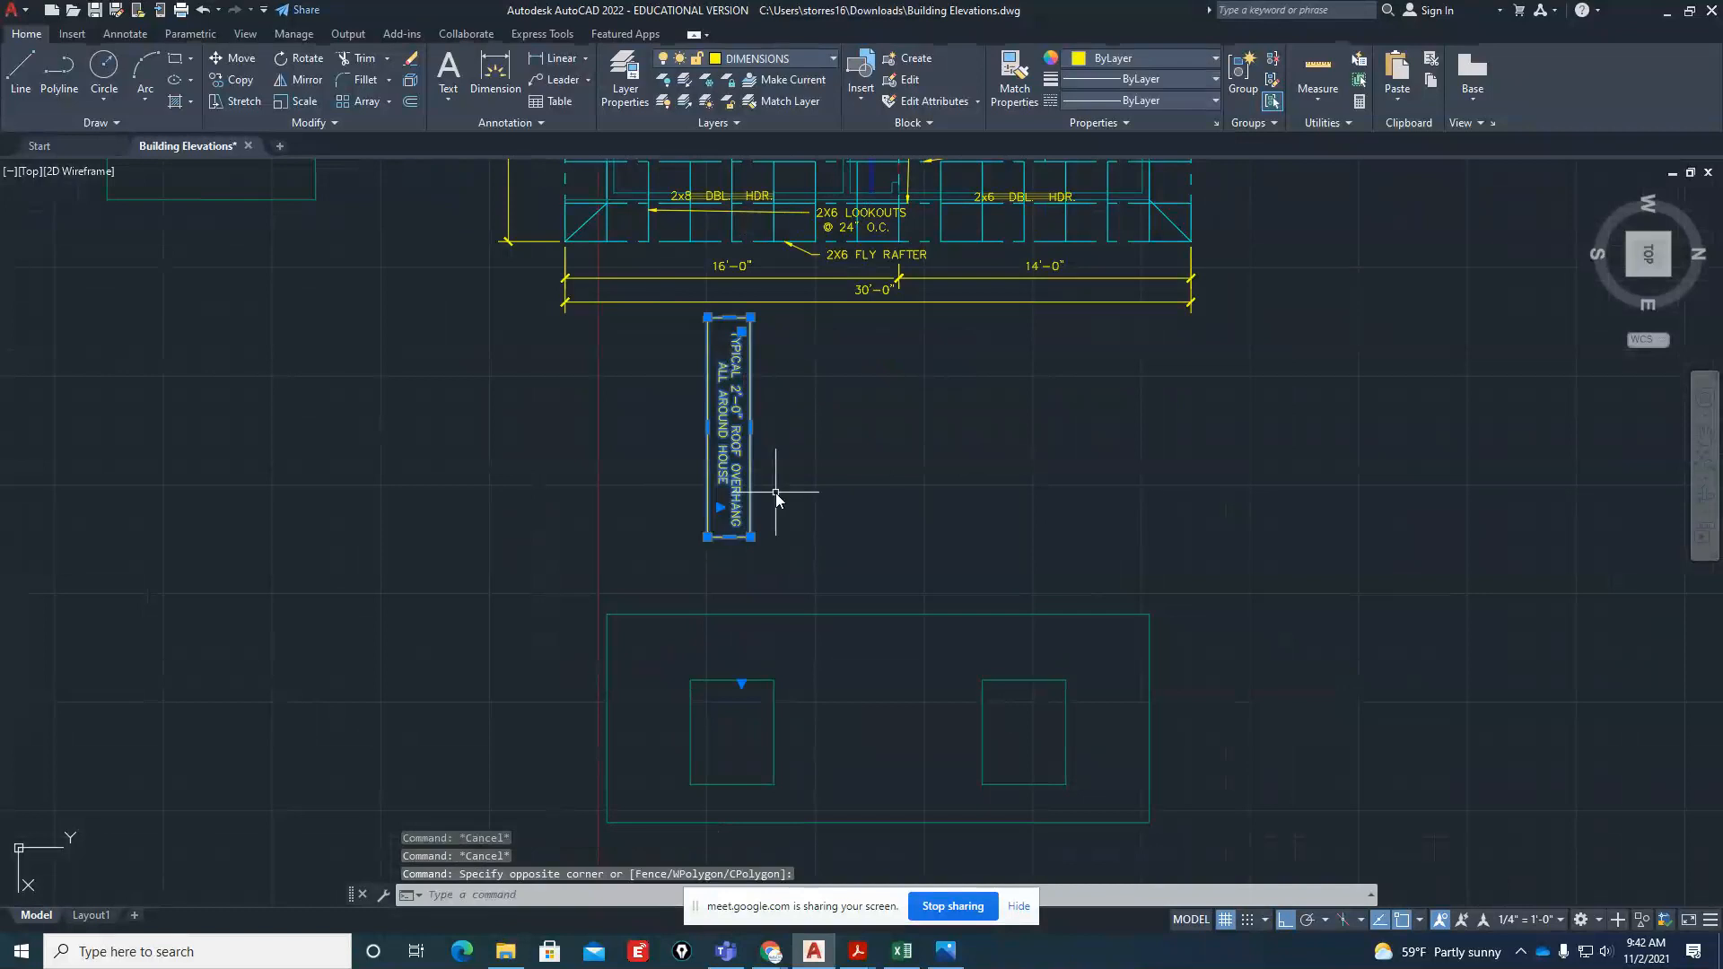
pyautogui.write('e')
pyautogui.press('Return')
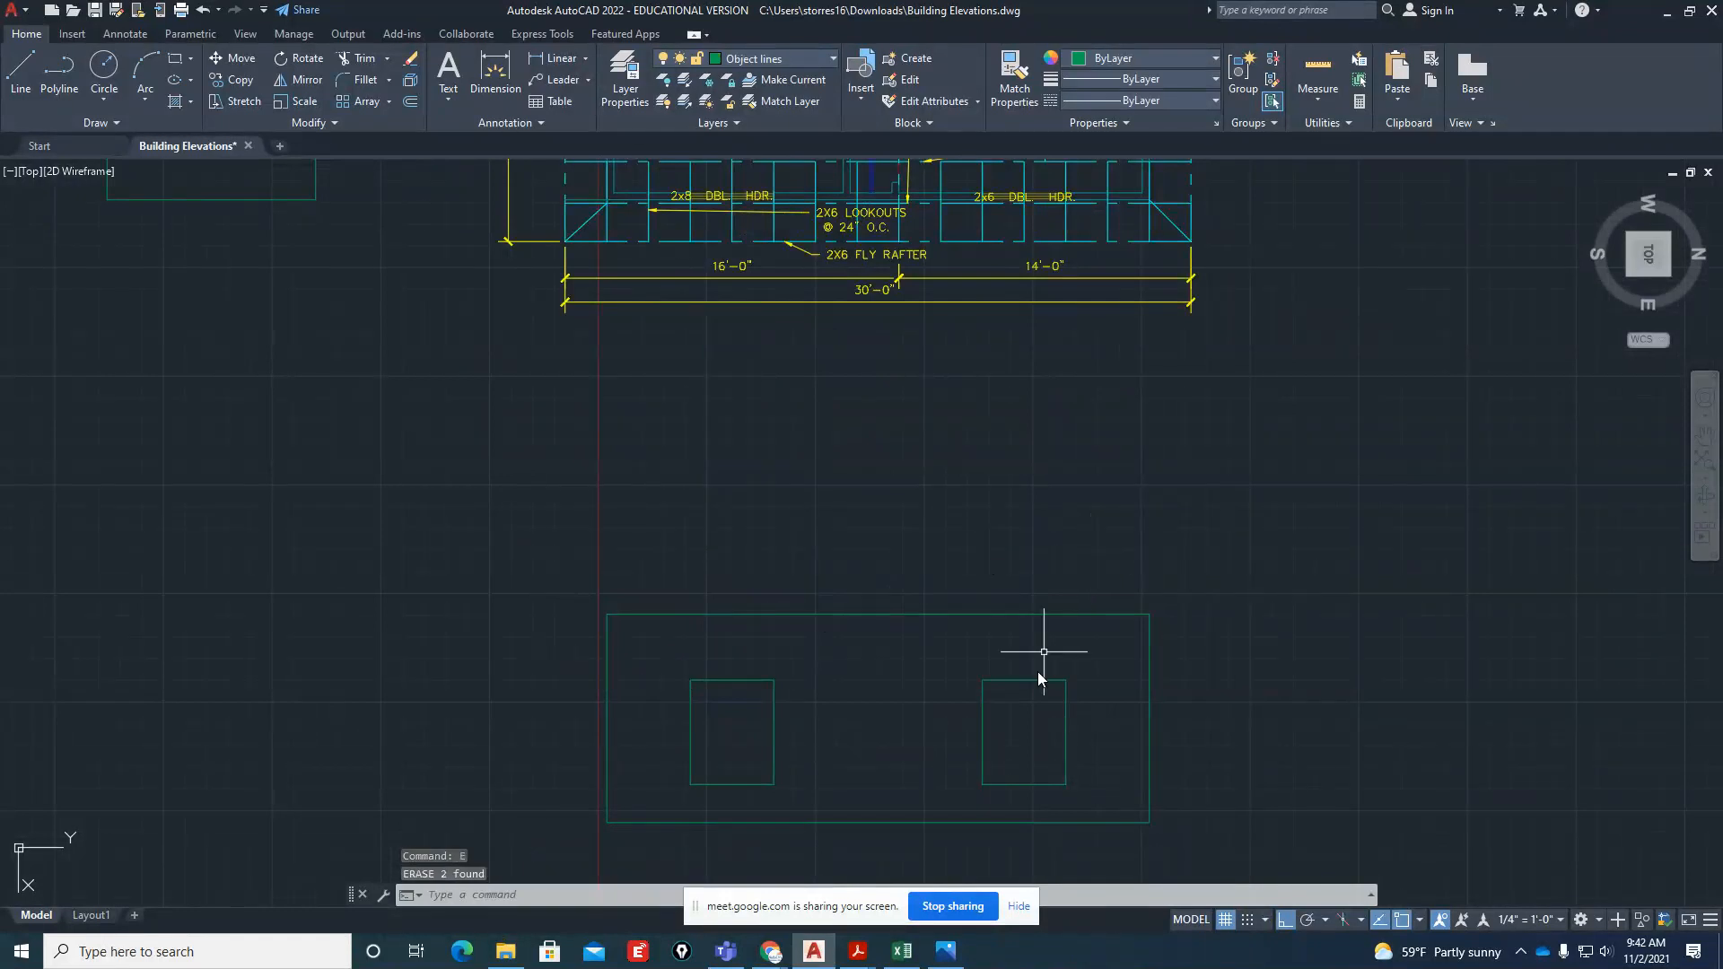
# Switch to Acrobat Reader and examine the right elevation in Building-Elevations.pdf and the roof slope and overhang in the Stucco-Wall-Section PDF
pyautogui.moveTo(858, 951)
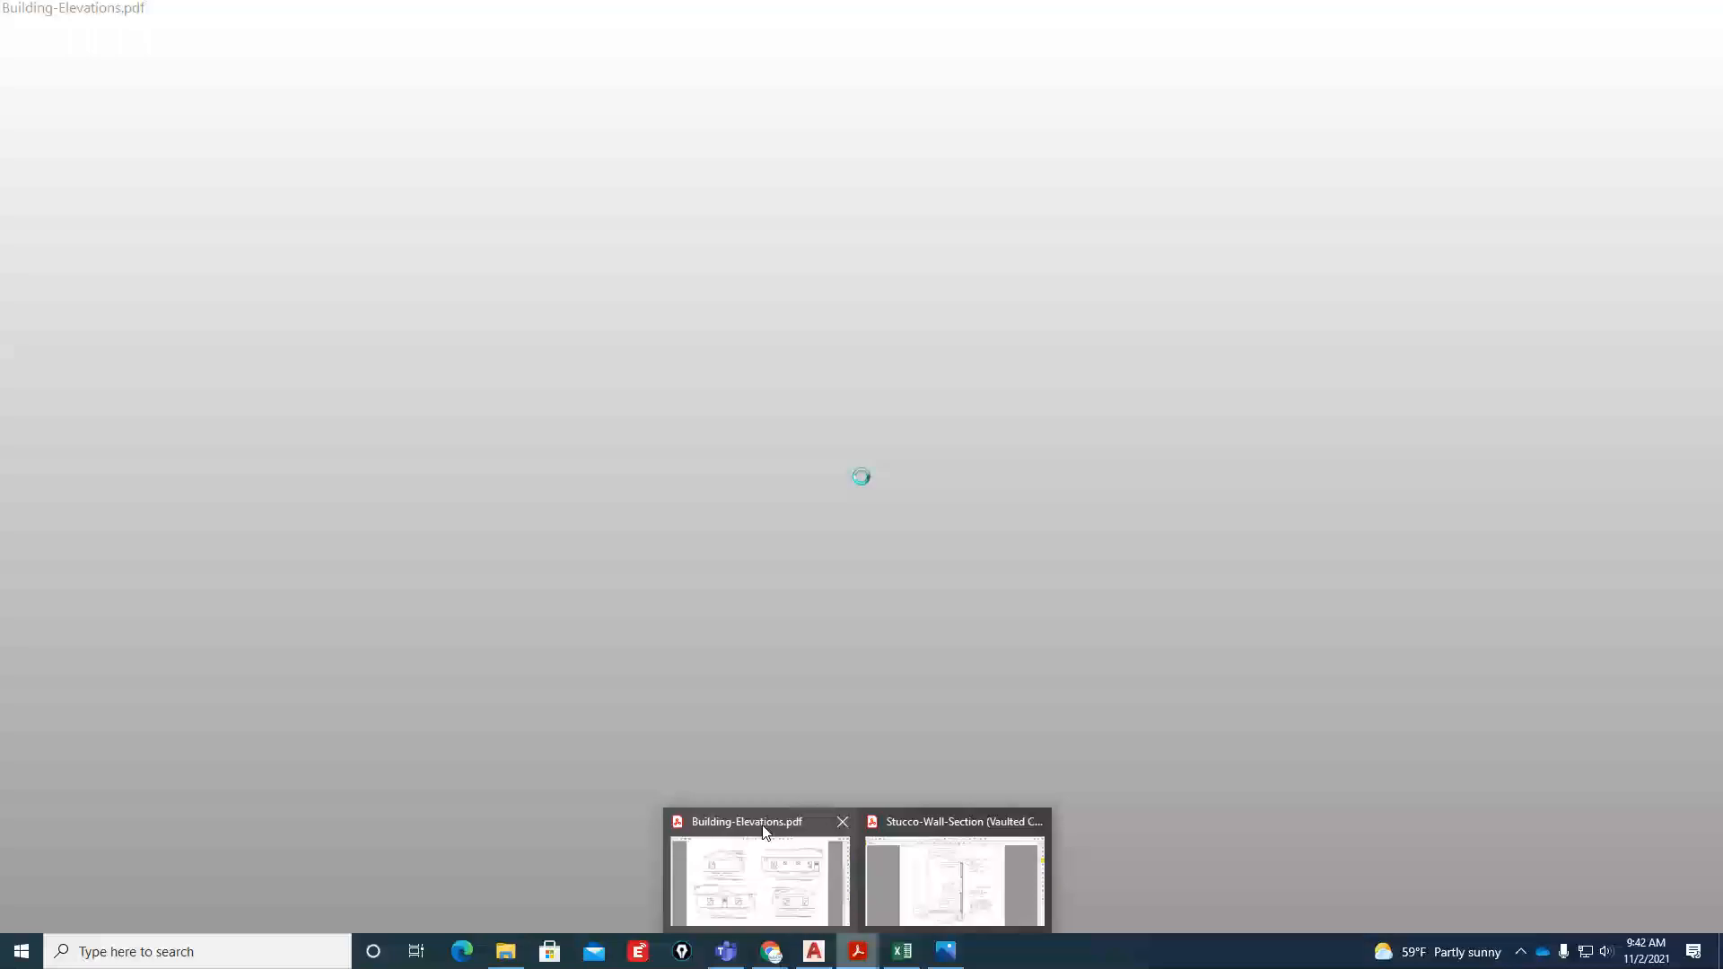
pyautogui.click(766, 831)
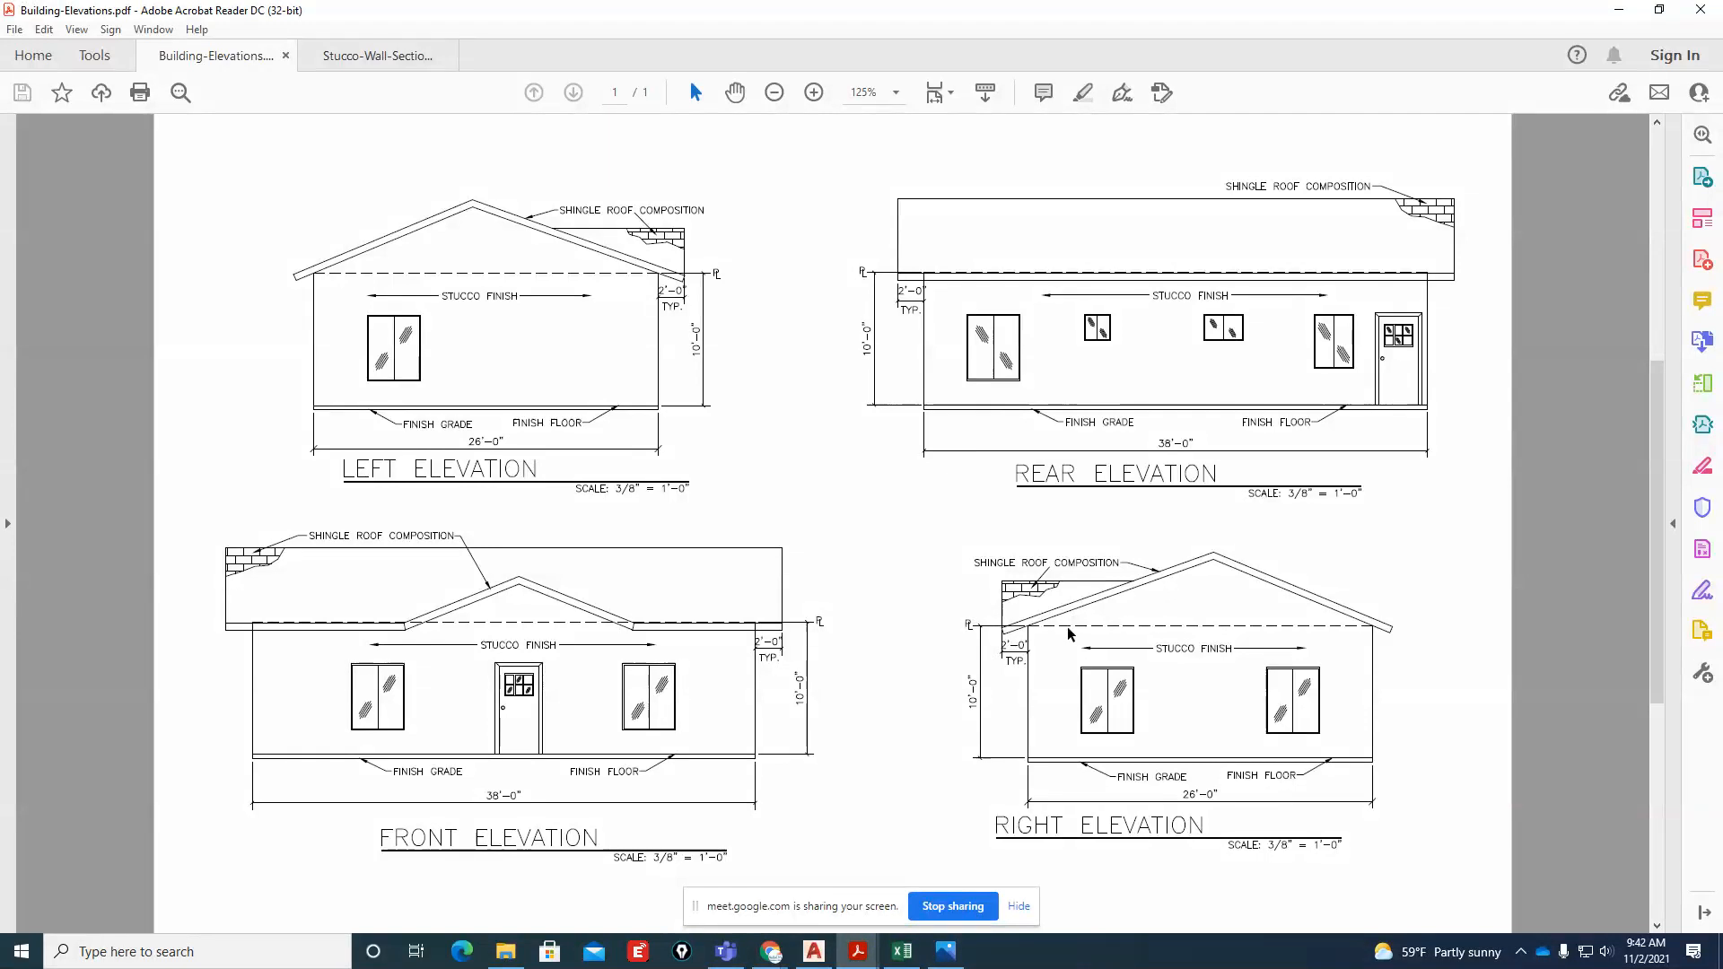
pyautogui.moveTo(858, 951)
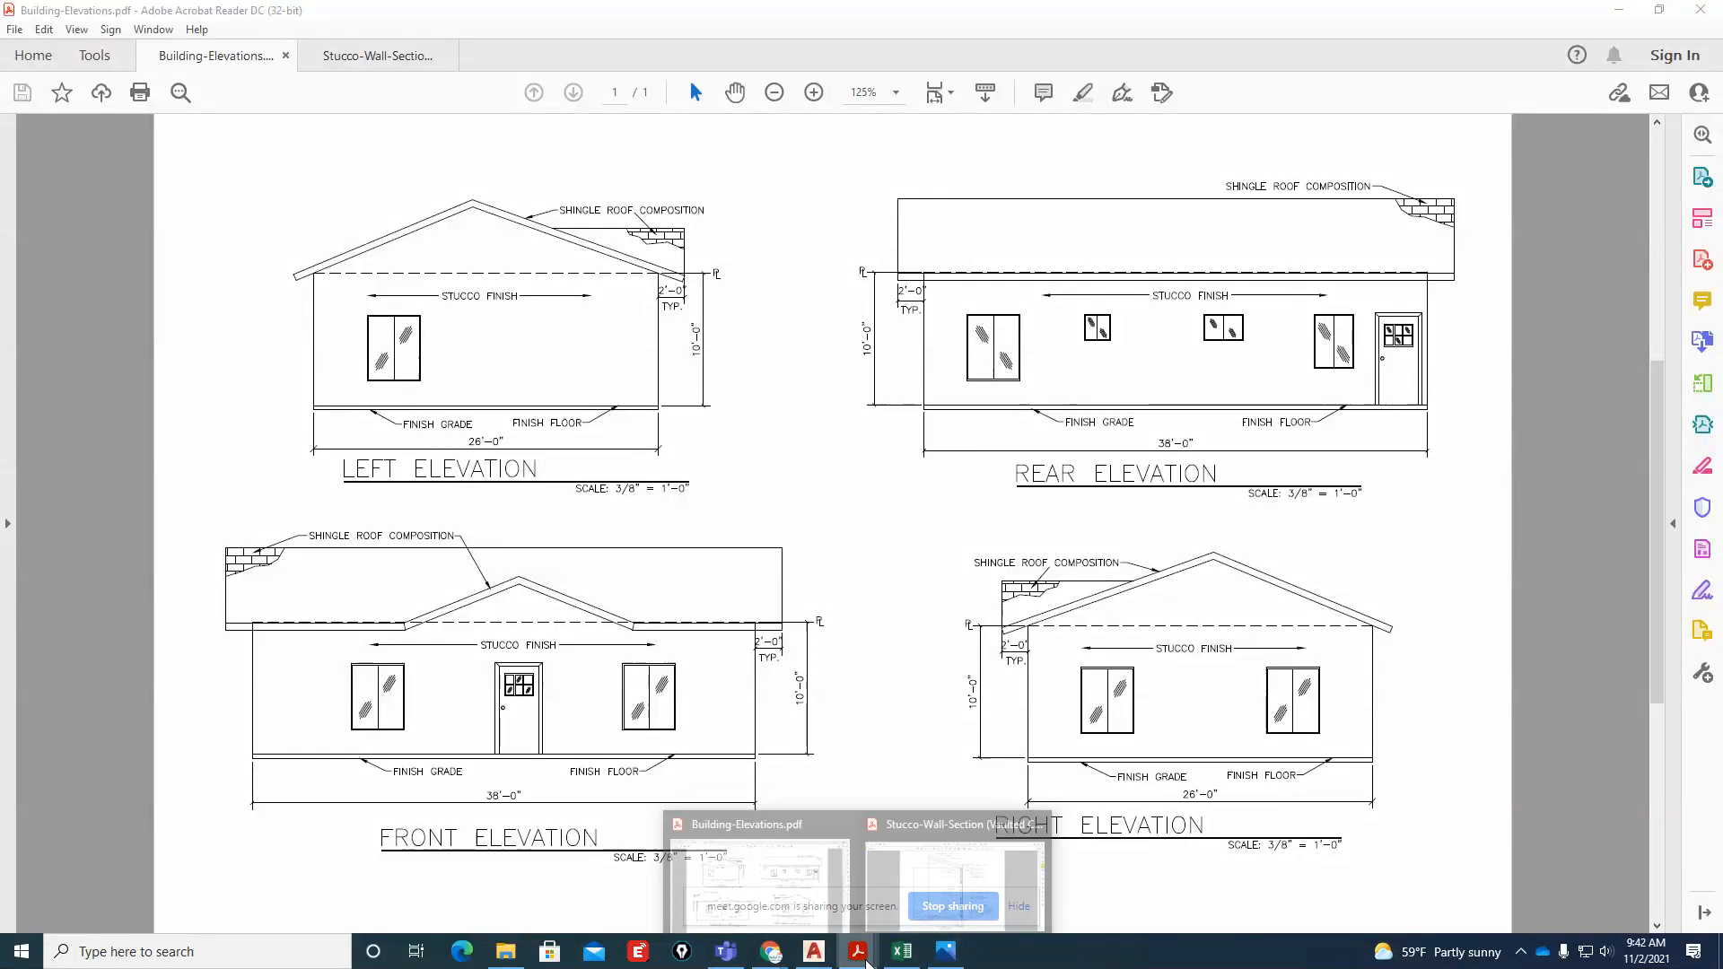
pyautogui.click(928, 824)
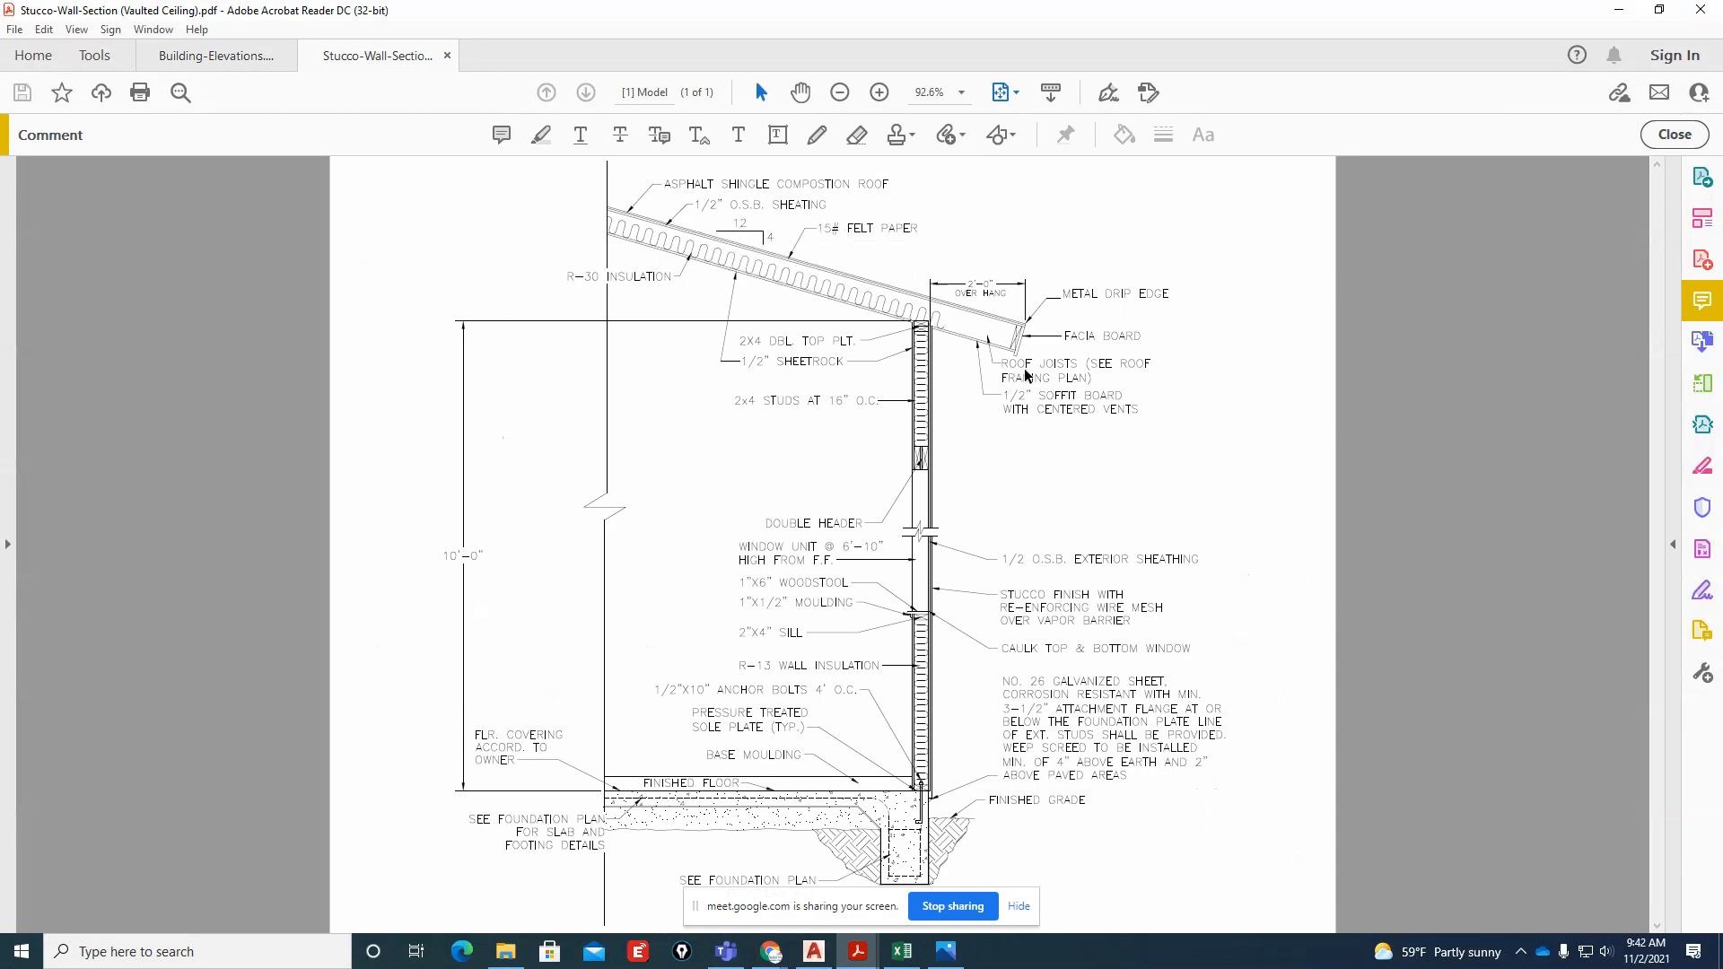
pyautogui.click(1619, 10)
pyautogui.scroll(-3, 969, 619)
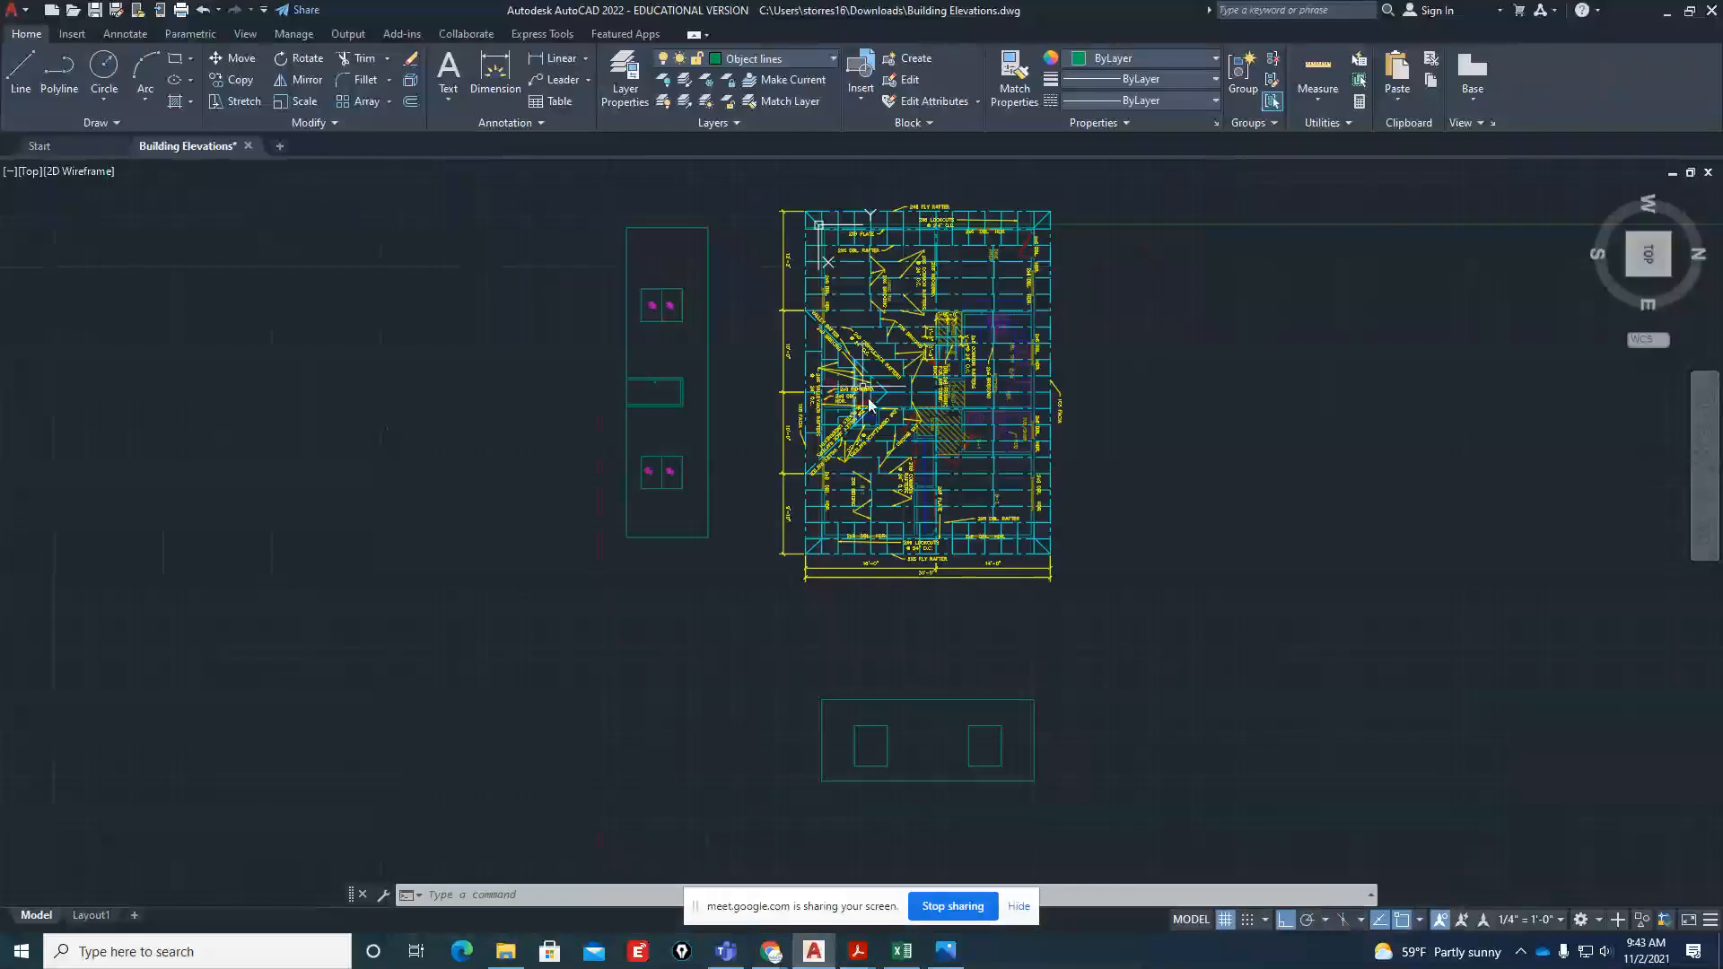
pyautogui.scroll(10, 869, 404)
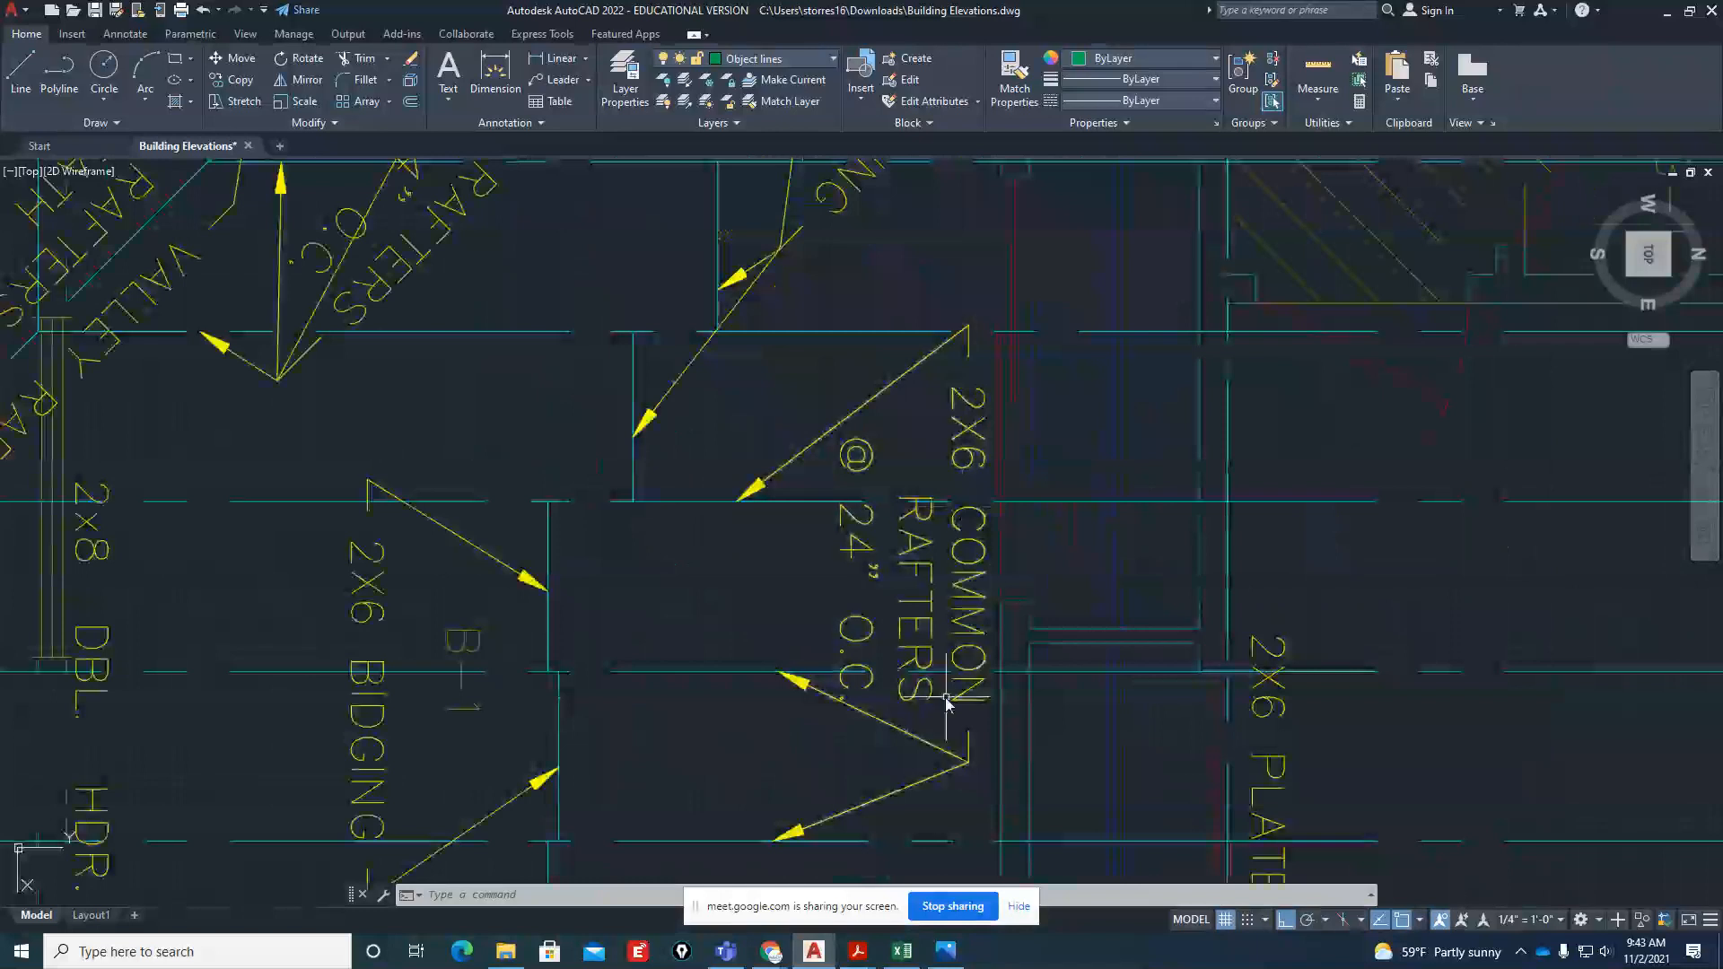
pyautogui.scroll(-8, 947, 700)
pyautogui.scroll(3, 897, 561)
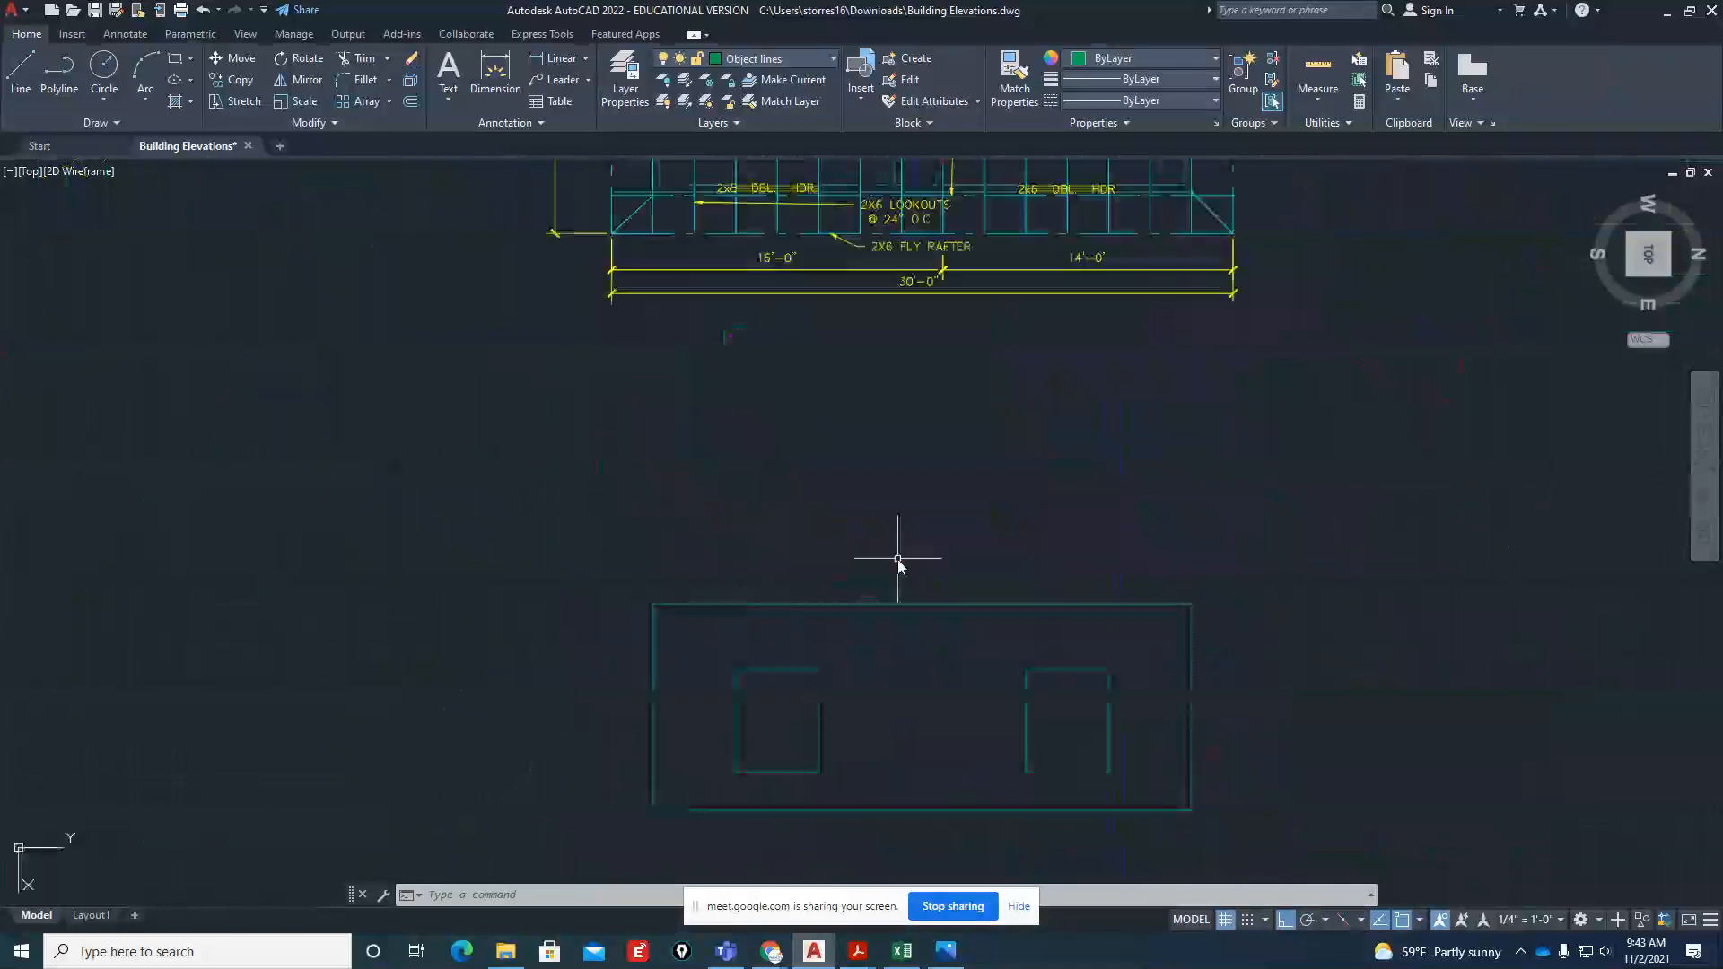
pyautogui.write('l')
pyautogui.press('Return')
pyautogui.scroll(4, 714, 647)
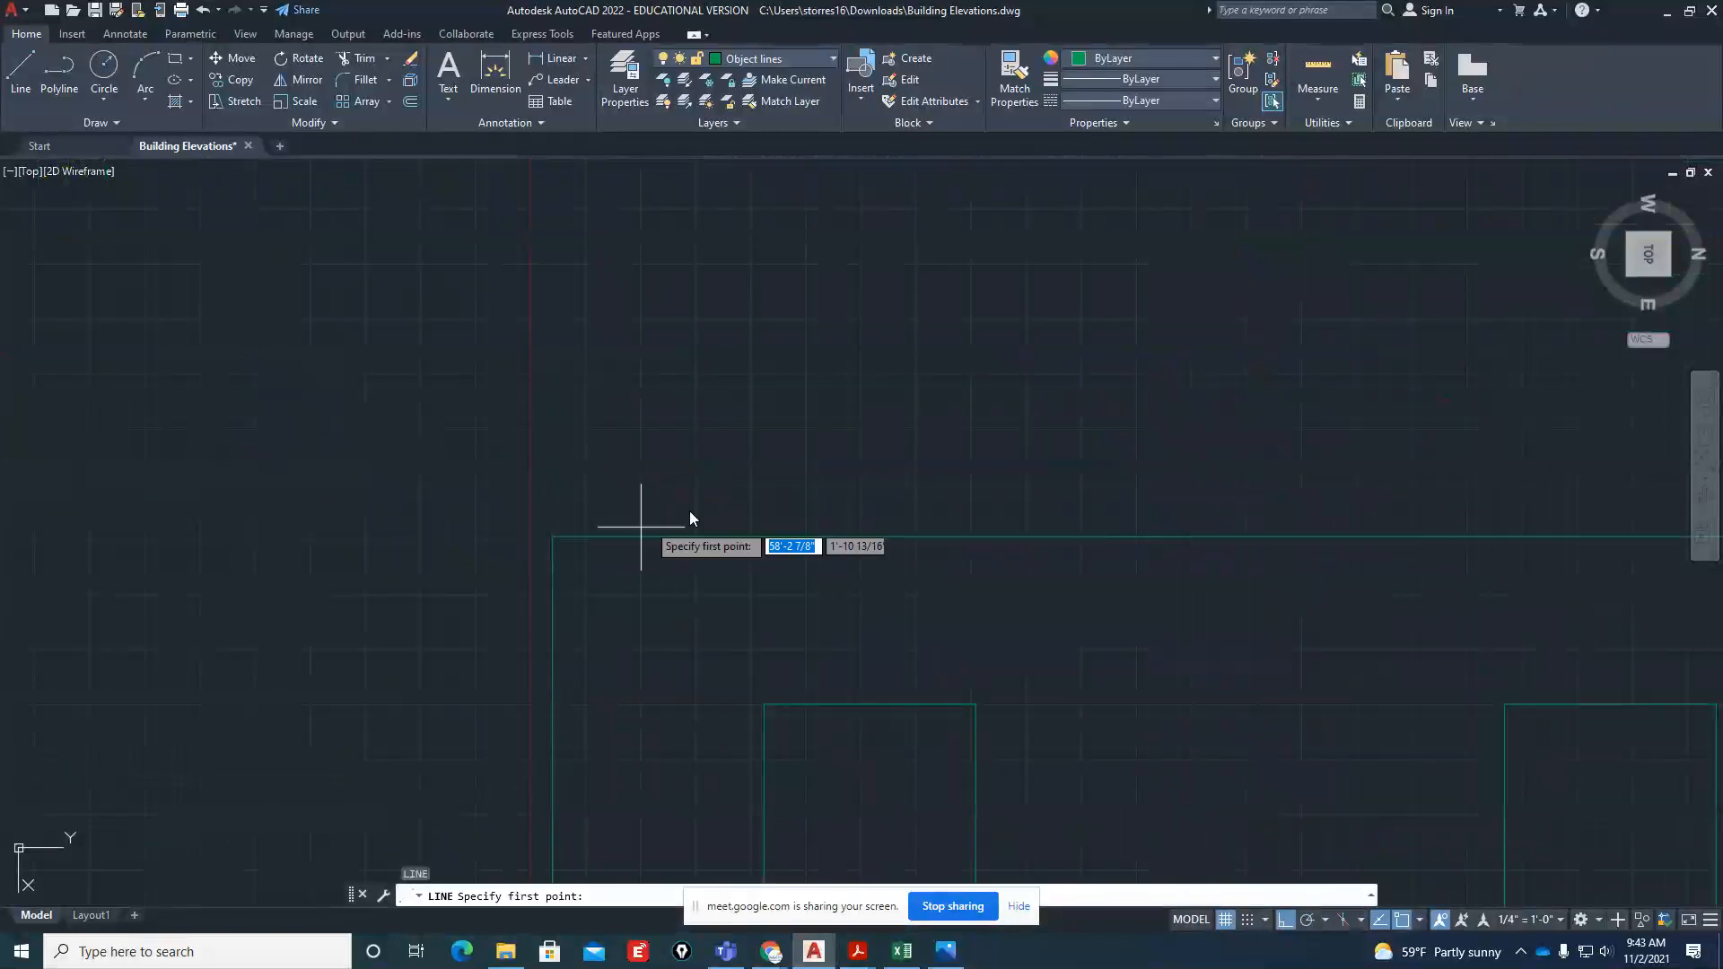
pyautogui.scroll(-5, 597, 663)
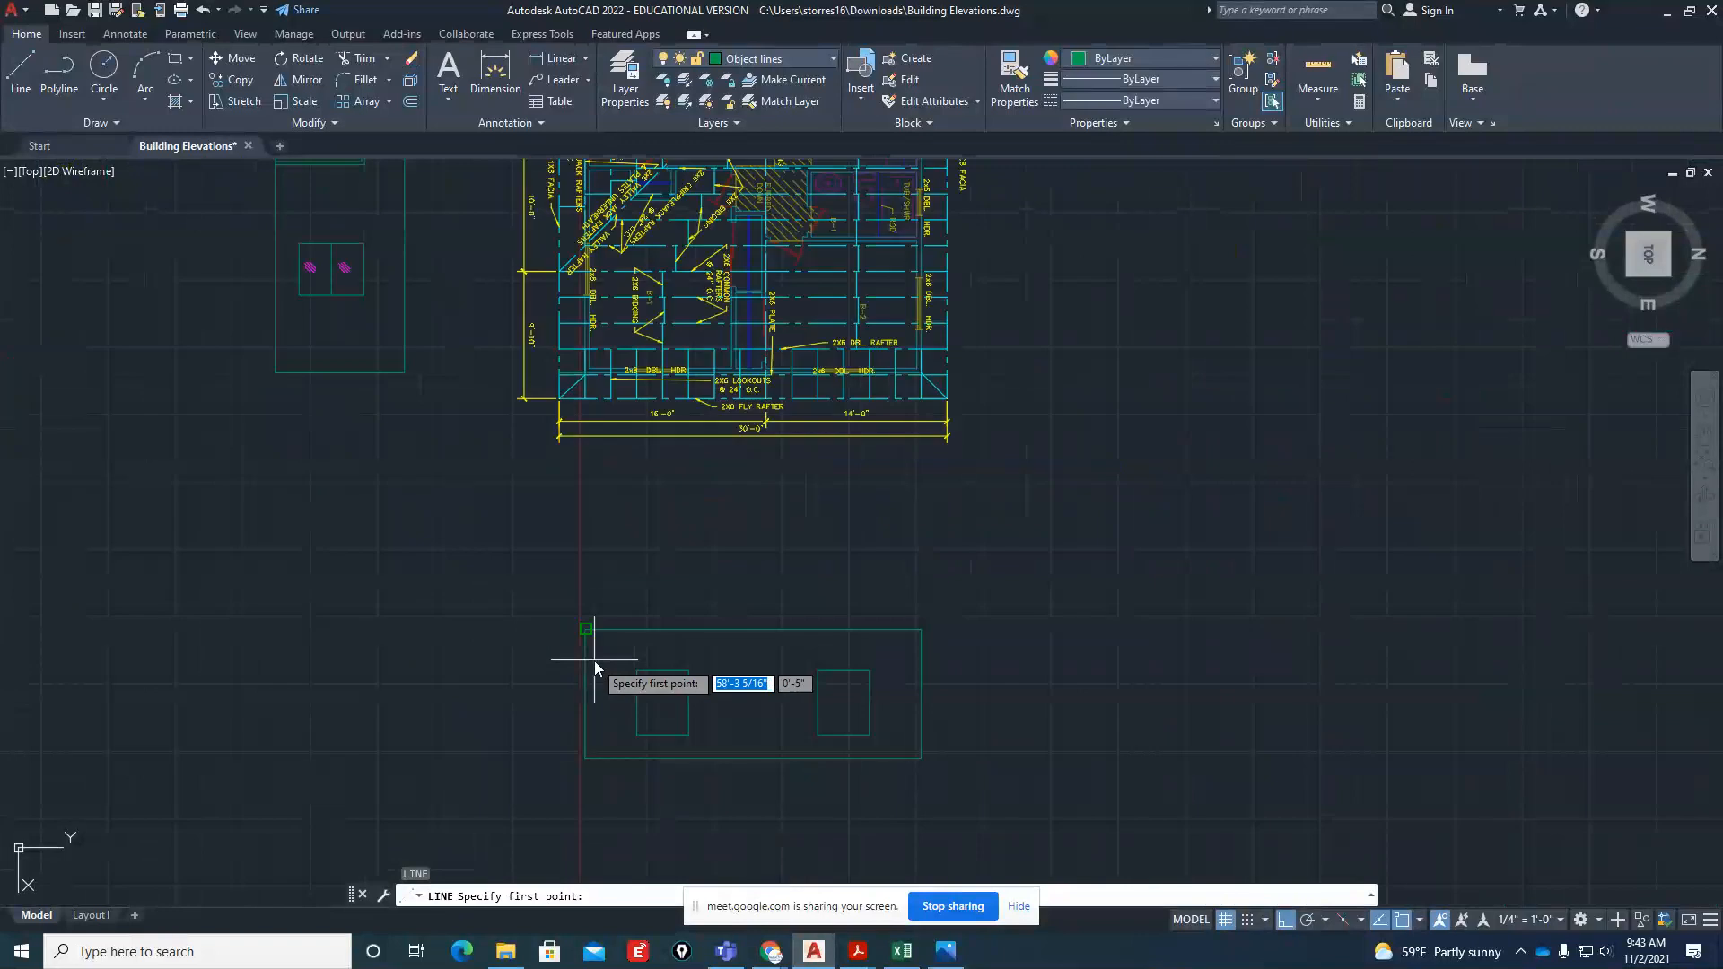
pyautogui.press('Escape')
pyautogui.press('Escape')
pyautogui.press('Escape')
# Draw vertical projection lines from the plan's two lower roof overhang corners down past both ends of the side elevation
pyautogui.scroll(4, 587, 429)
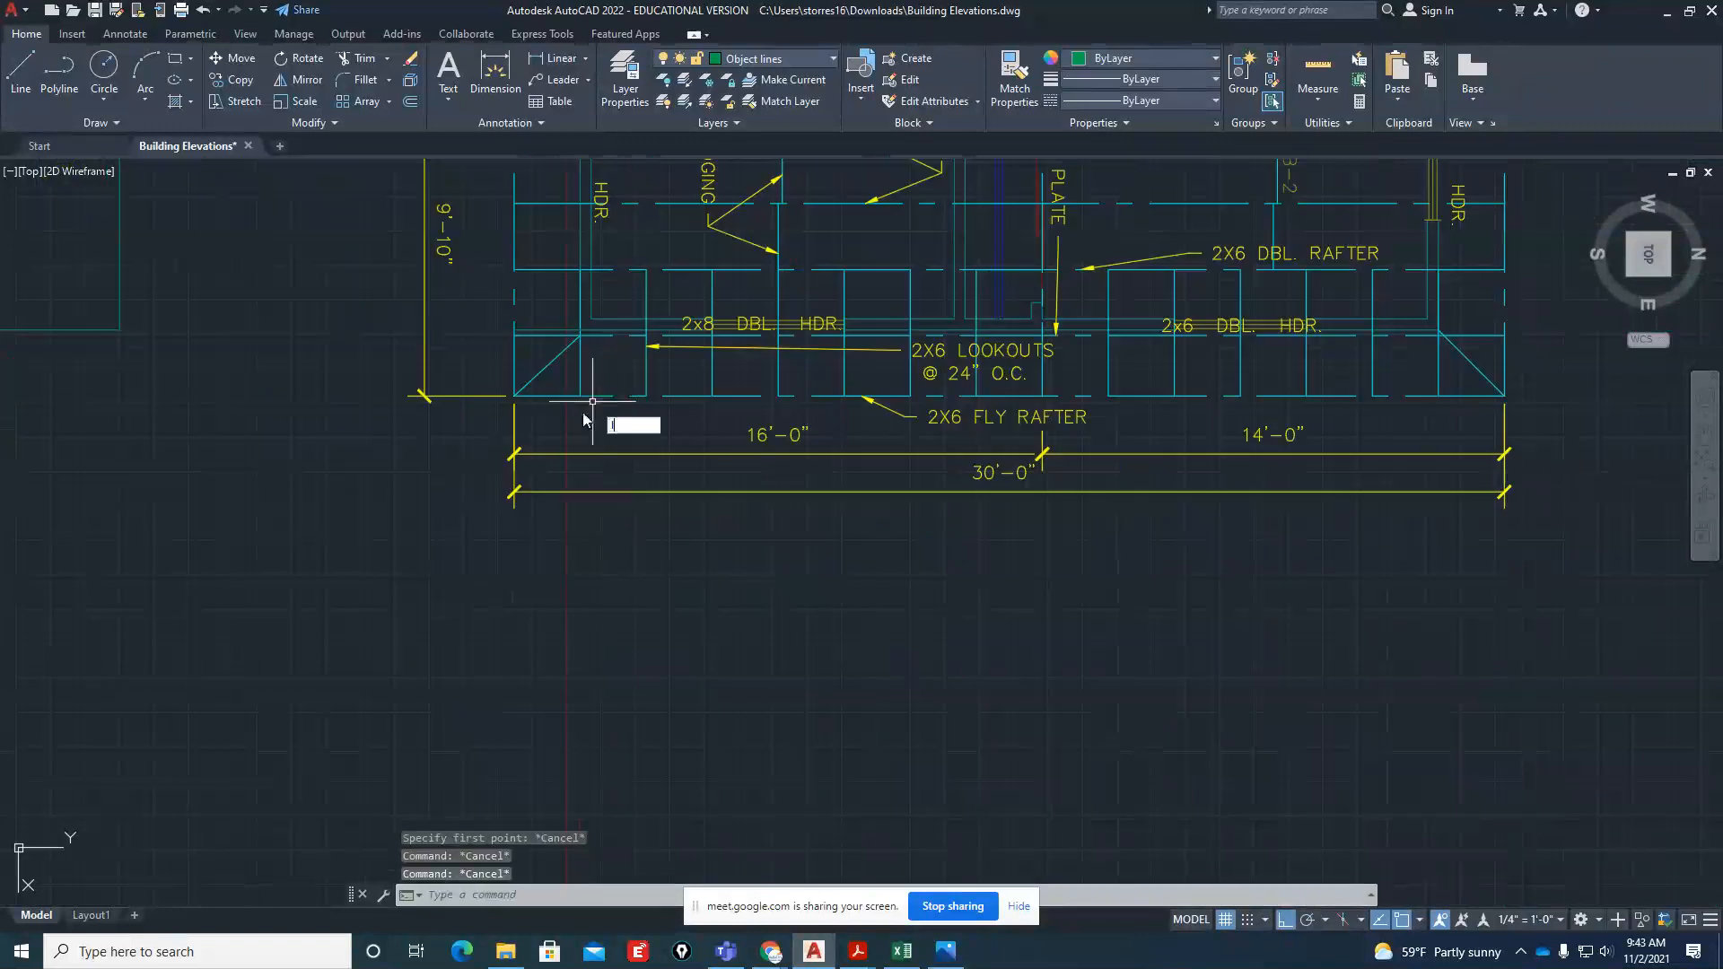
pyautogui.press('Return')
pyautogui.click(513, 391)
pyautogui.scroll(-8, 513, 383)
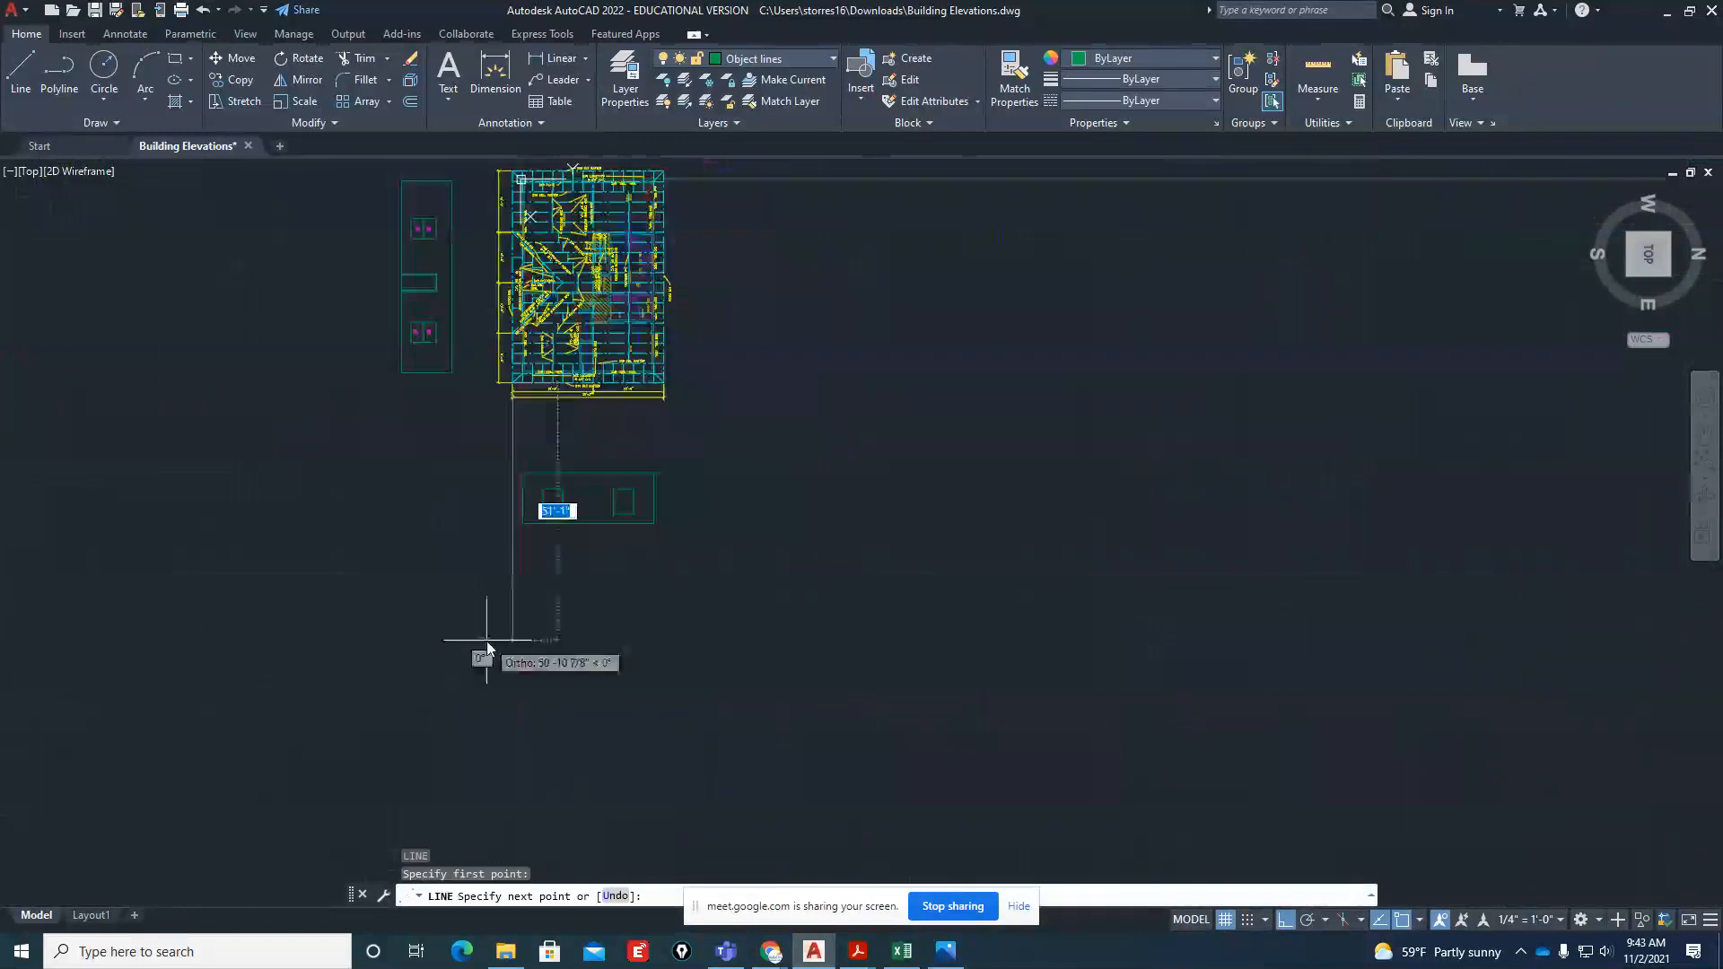
pyautogui.press('Escape')
pyautogui.press('Return')
pyautogui.scroll(6, 682, 382)
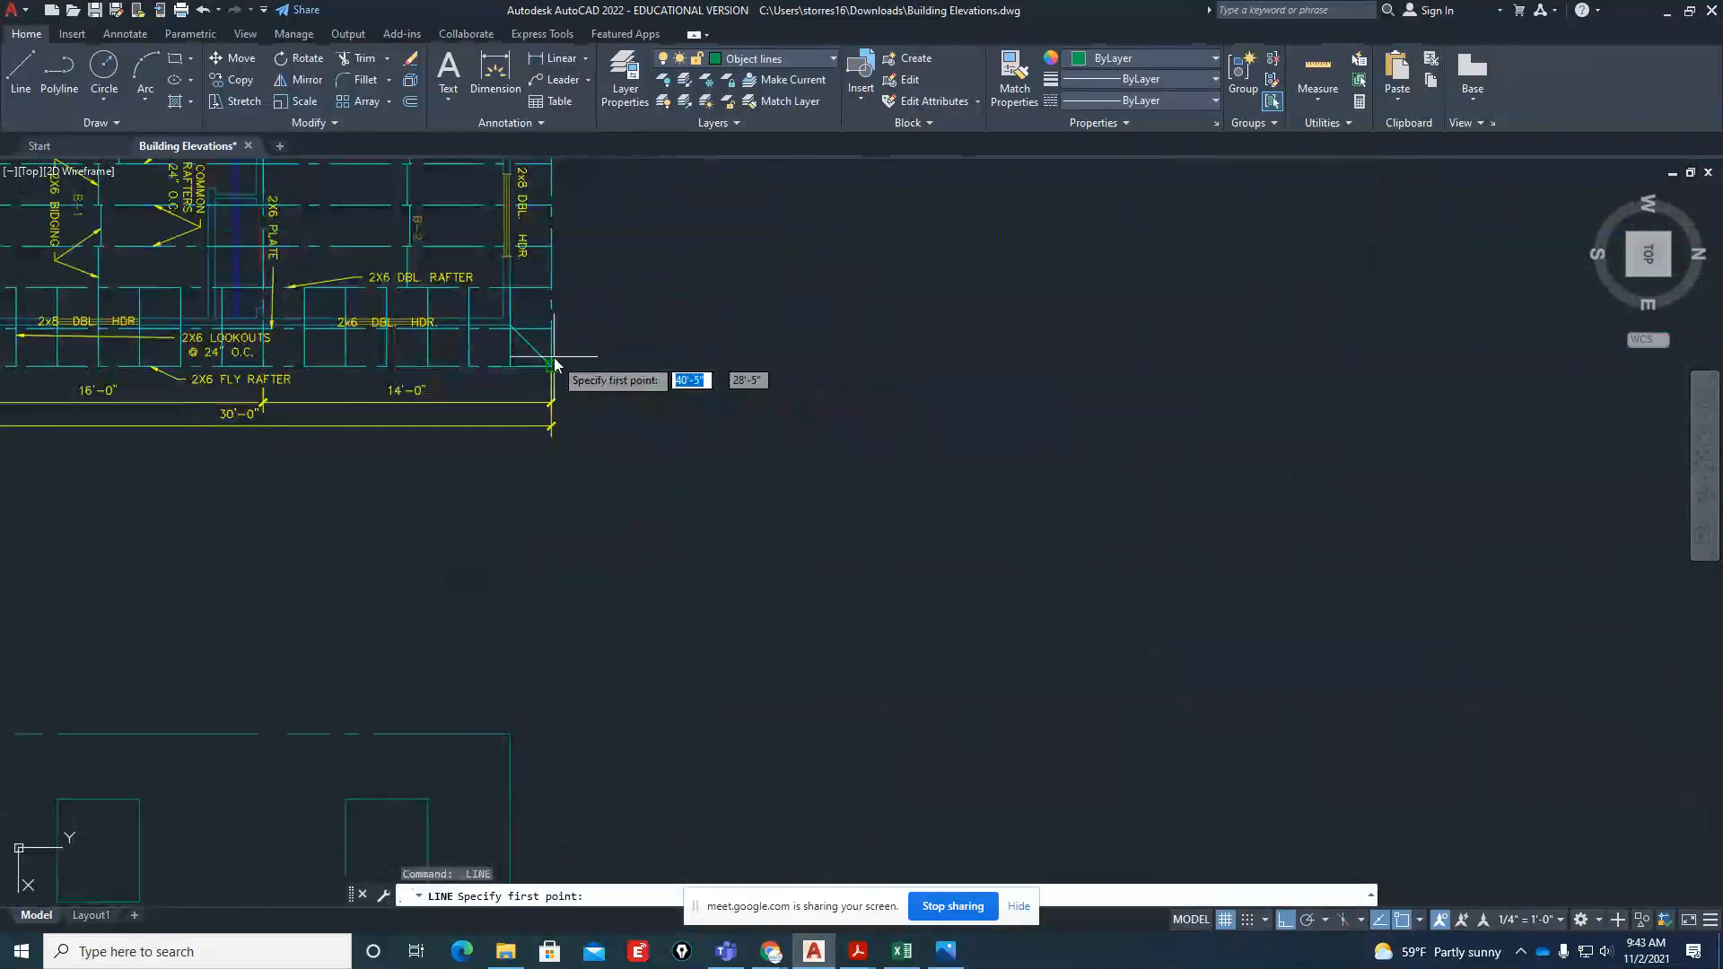
pyautogui.click(554, 357)
pyautogui.scroll(-6, 640, 400)
pyautogui.click(643, 632)
pyautogui.press('Escape')
pyautogui.press('Escape')
pyautogui.scroll(4, 556, 333)
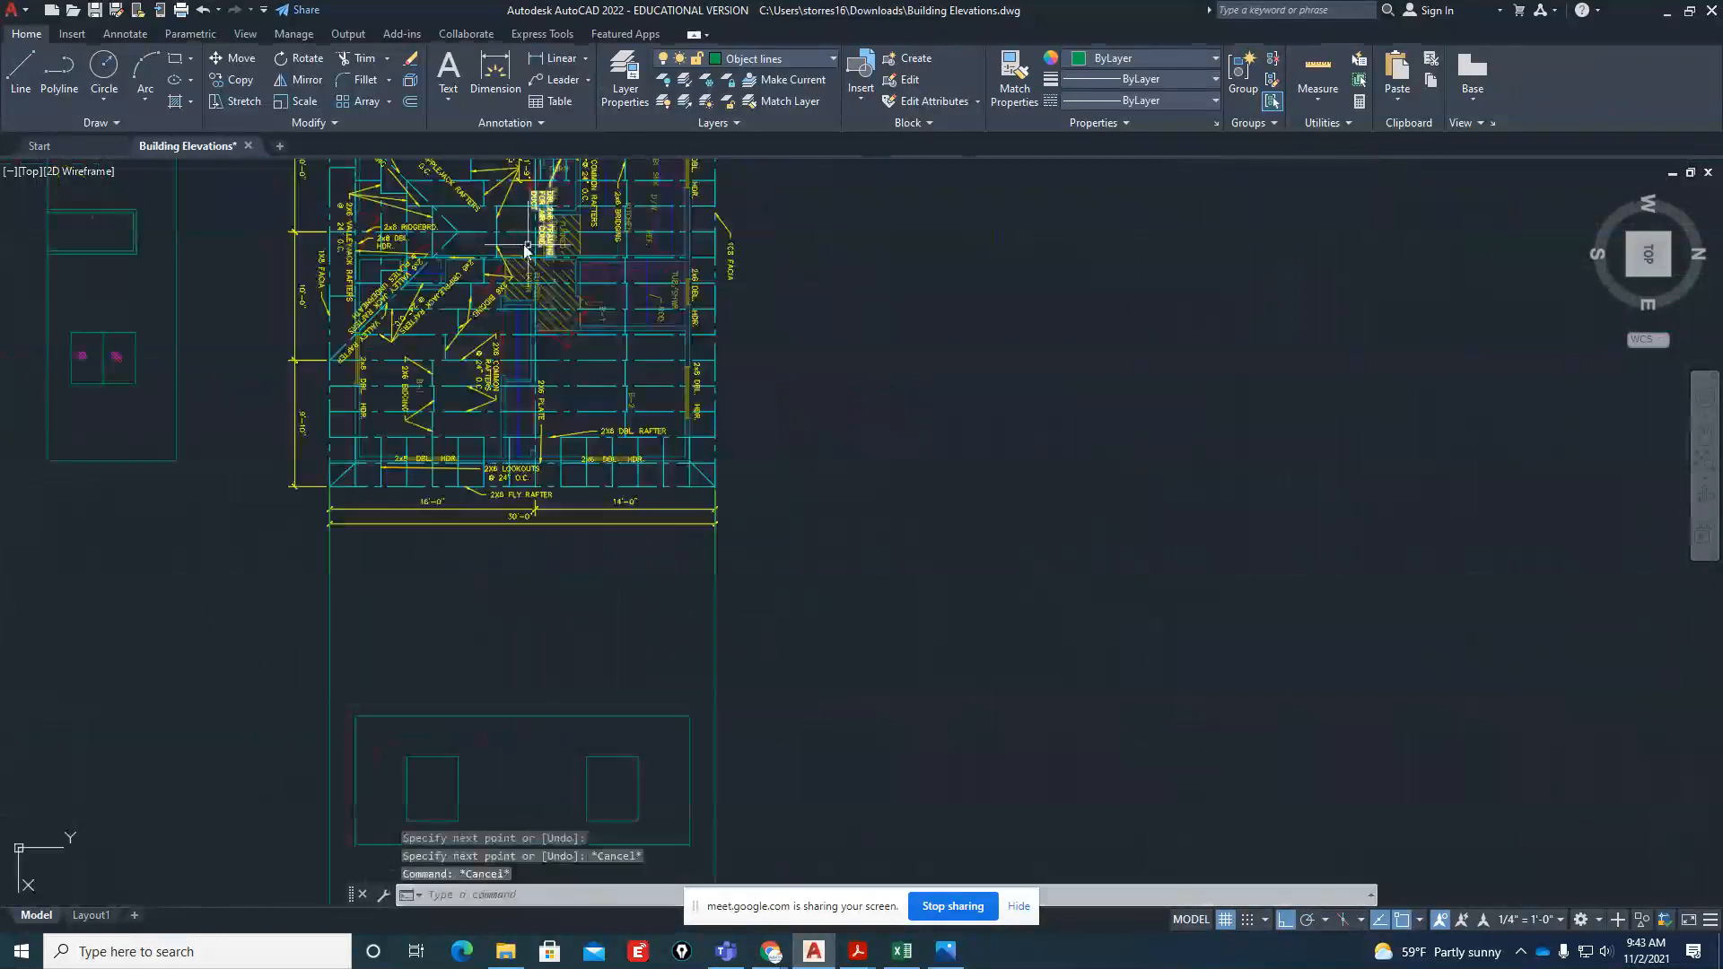
pyautogui.scroll(6, 525, 471)
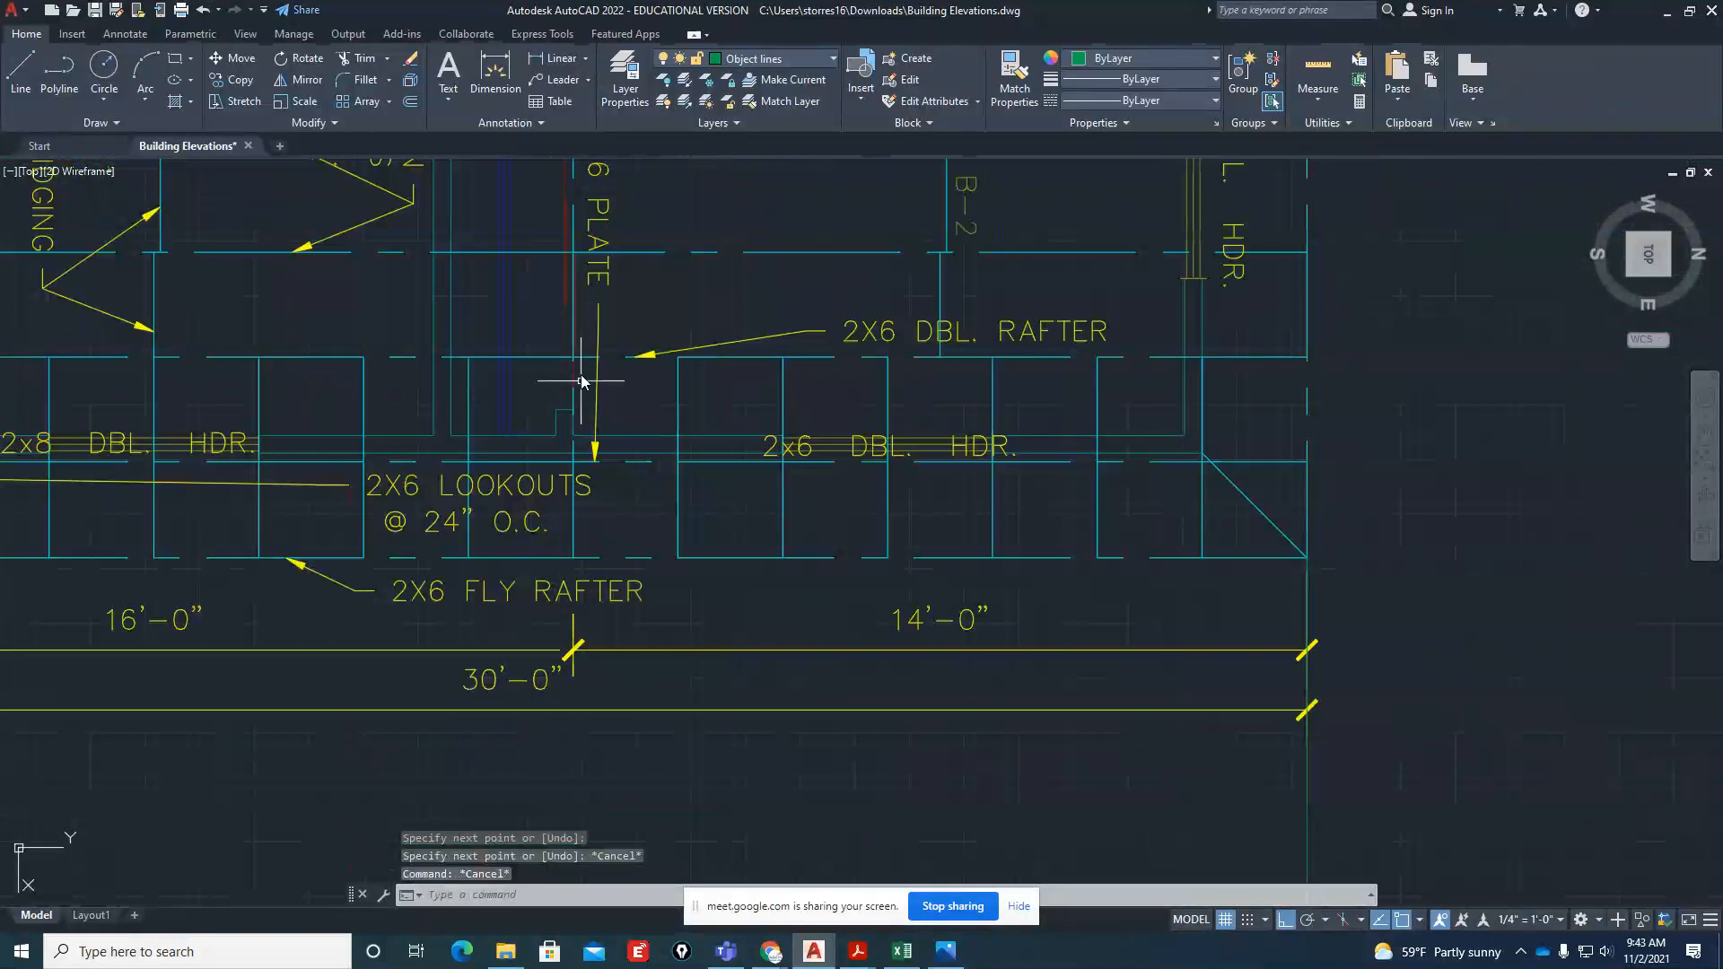
# Draw a vertical projection line from the plan's ridge, at the 16'-0" and 14'-0" dimension split, down through the side elevation
pyautogui.scroll(-6, 623, 624)
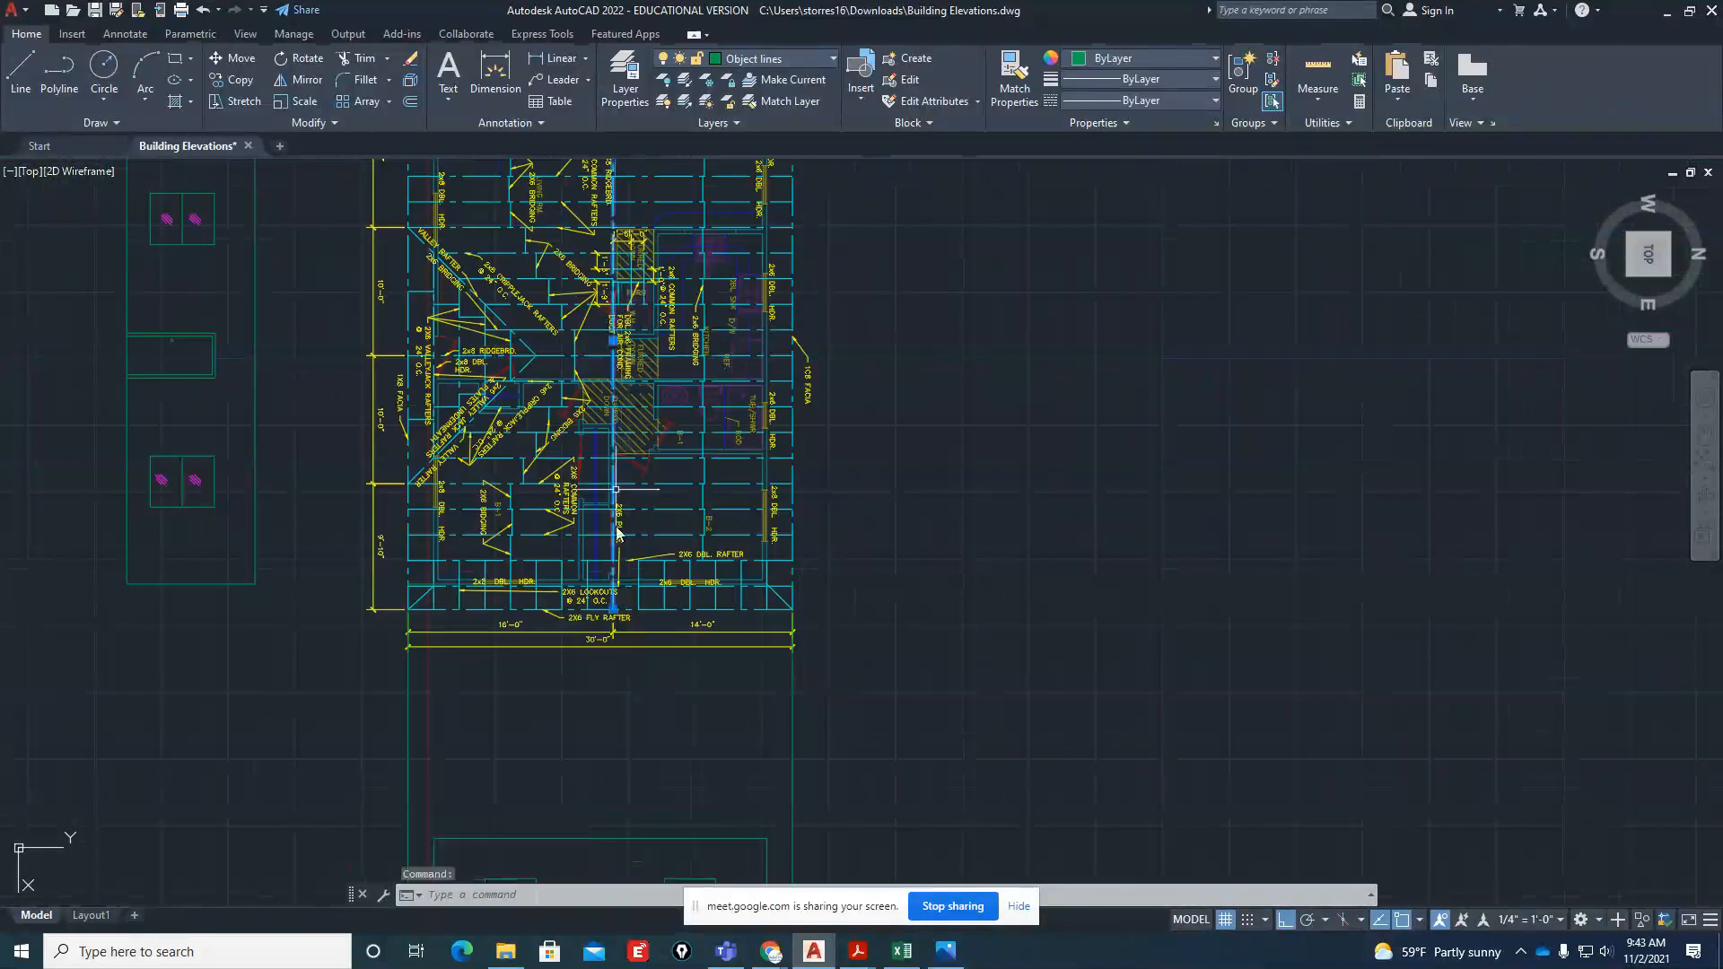
pyautogui.click(615, 610)
pyautogui.scroll(2, 618, 624)
pyautogui.scroll(6, 615, 619)
pyautogui.write('l')
pyautogui.press('Return')
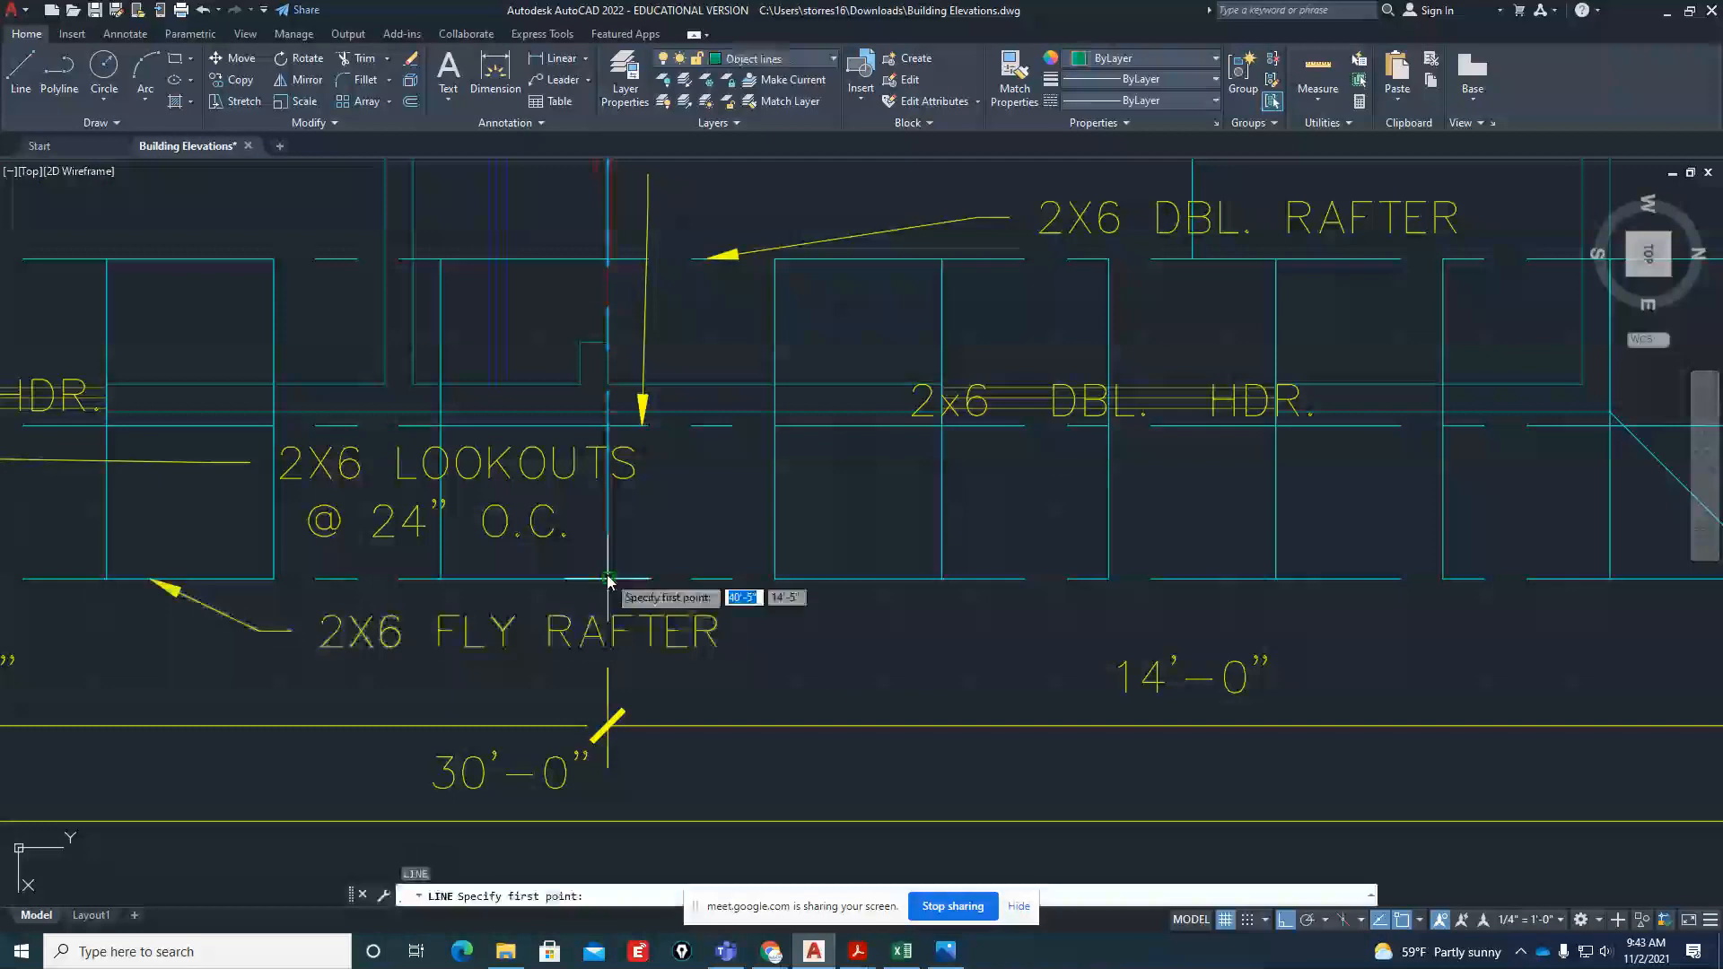
pyautogui.click(610, 581)
pyautogui.scroll(-8, 638, 481)
pyautogui.press('Escape')
pyautogui.press('Escape')
pyautogui.scroll(5, 626, 556)
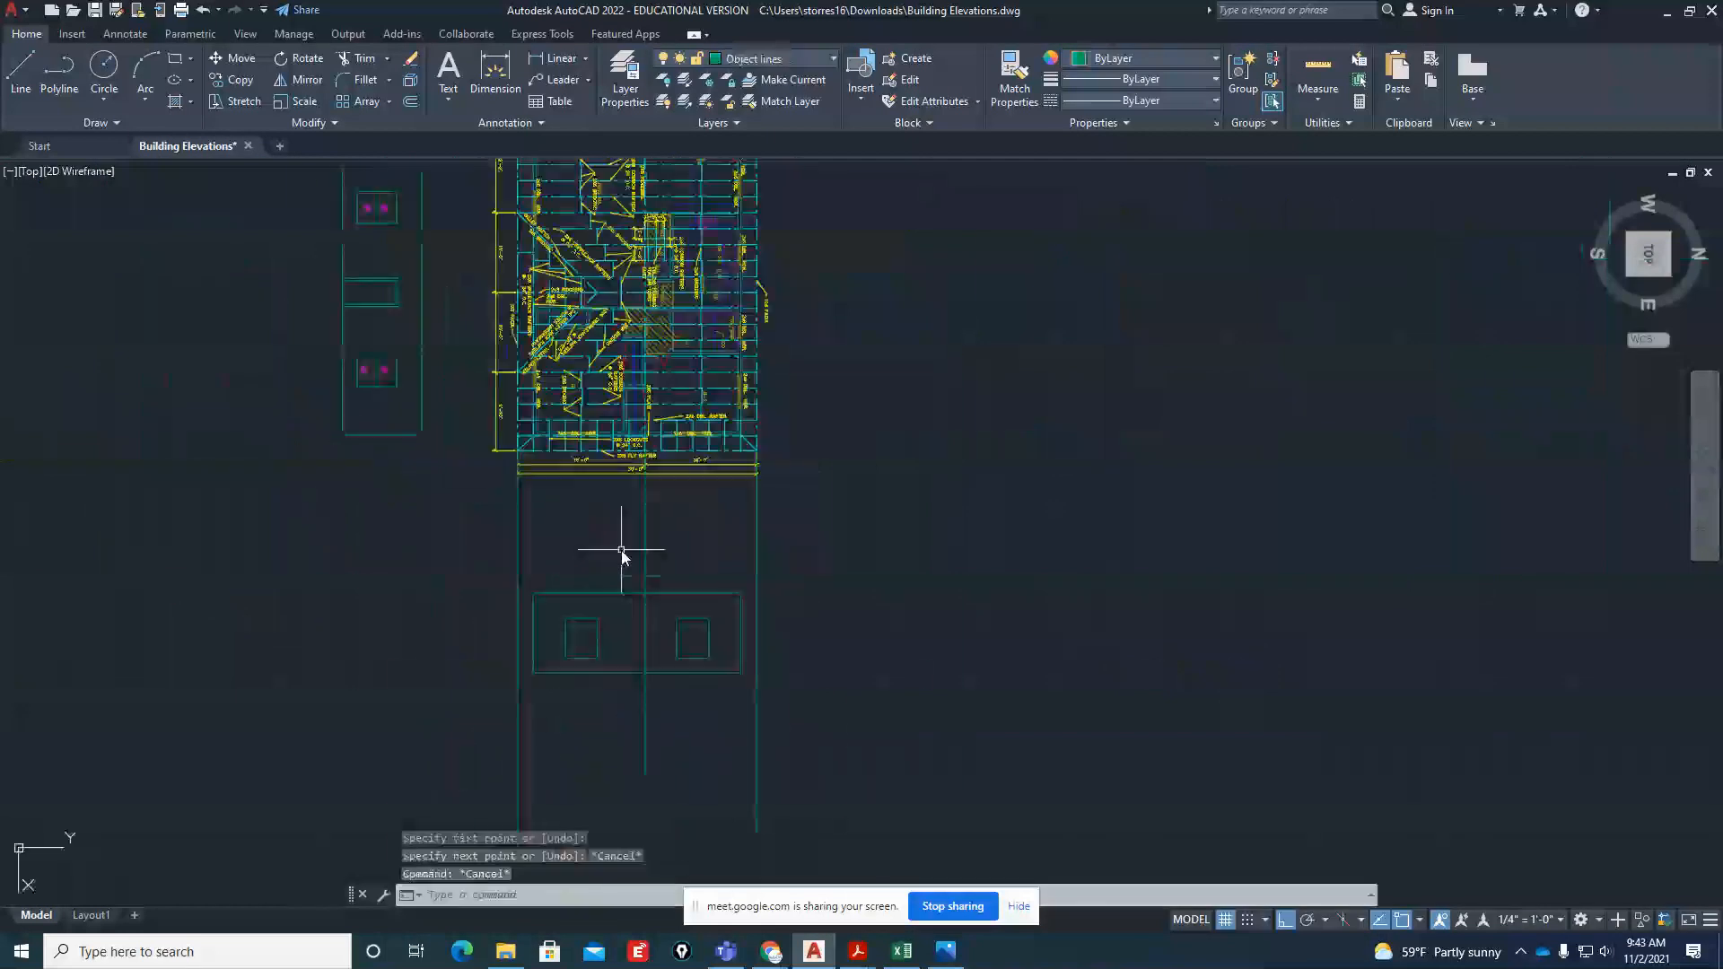
pyautogui.write('l')
pyautogui.press('Return')
pyautogui.scroll(2, 445, 652)
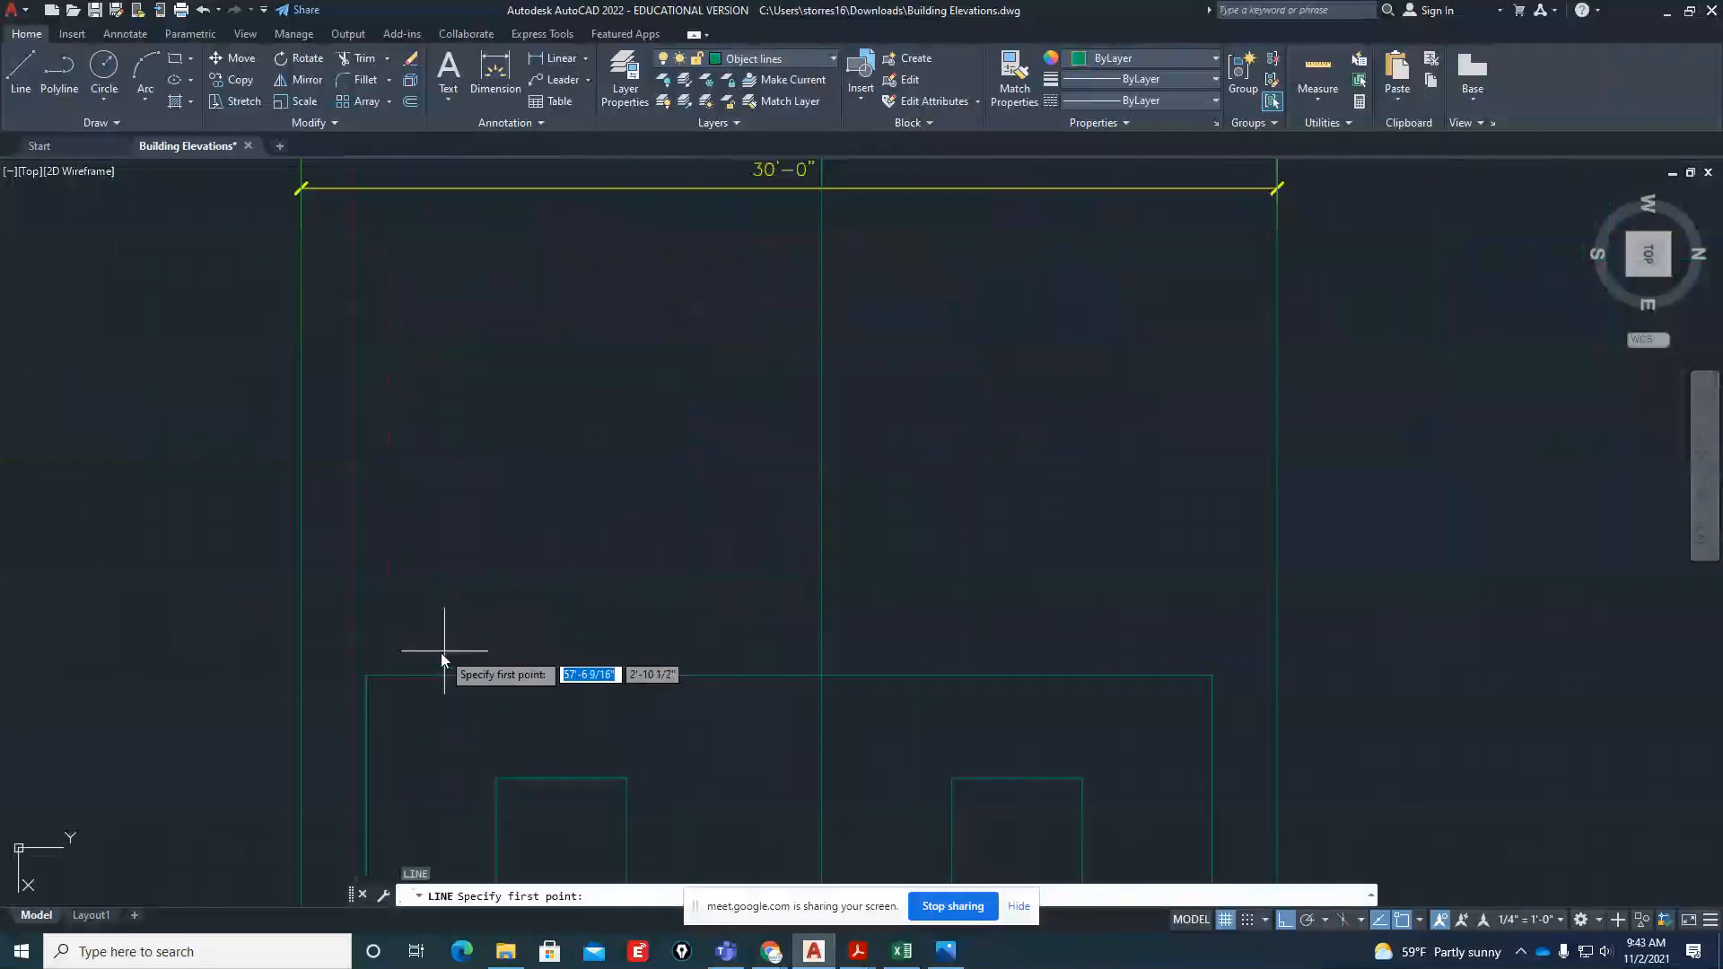
pyautogui.click(382, 668)
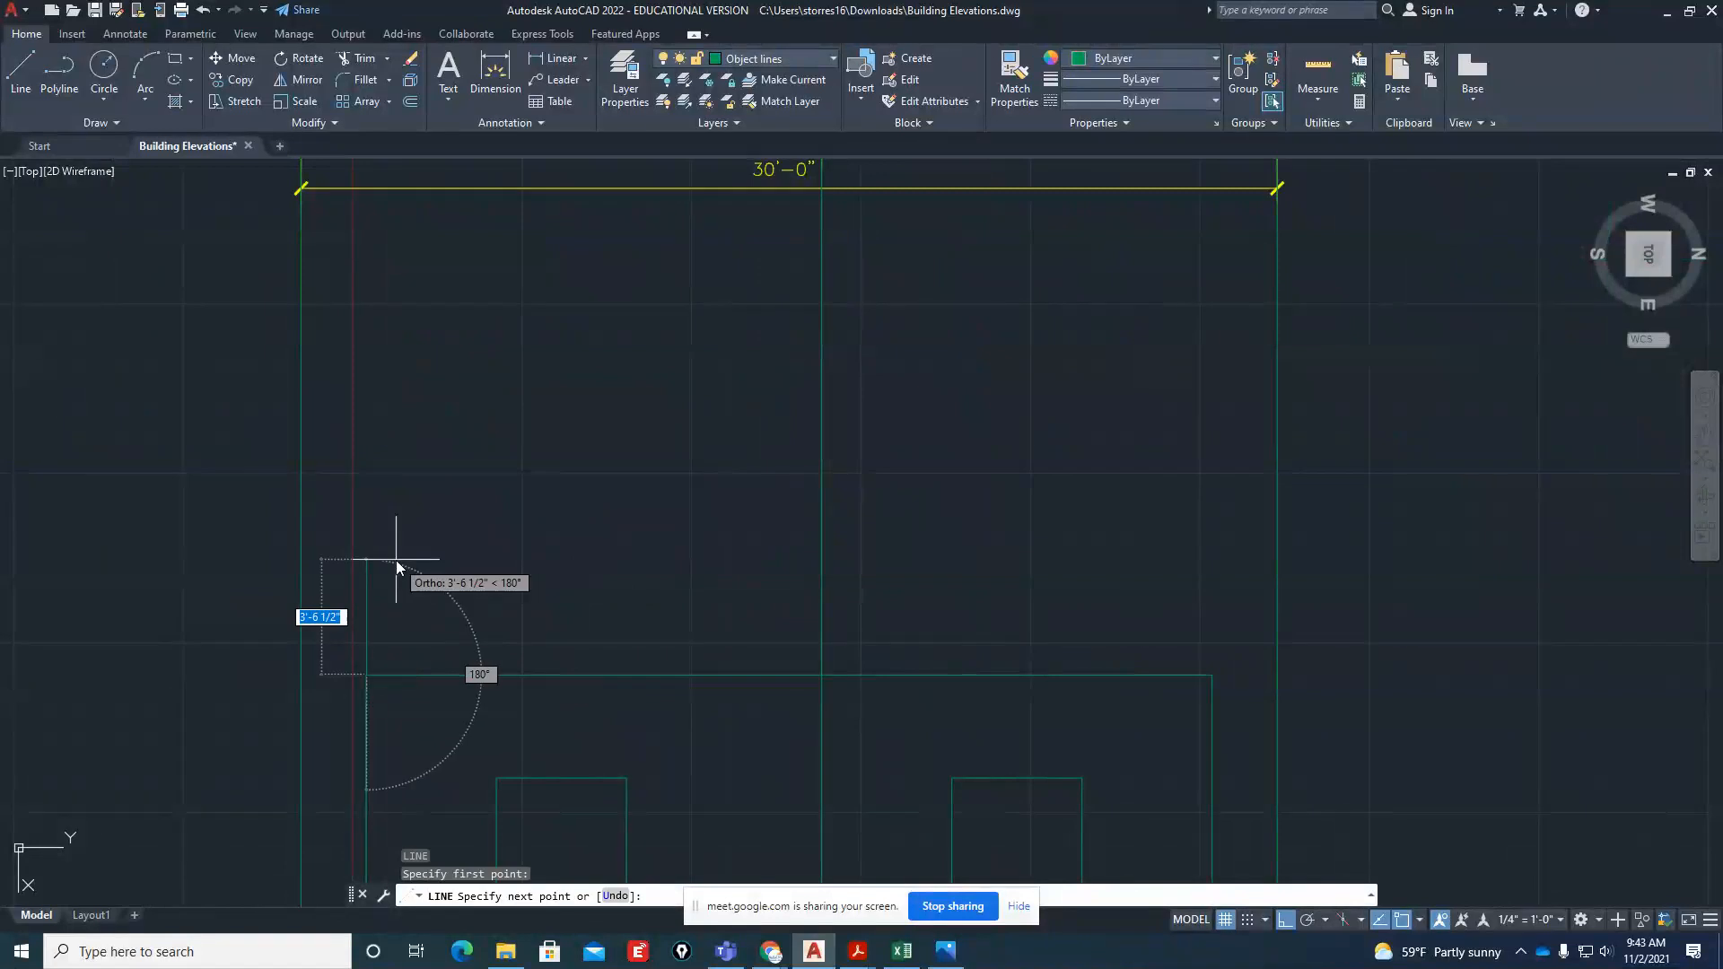
pyautogui.press('Escape')
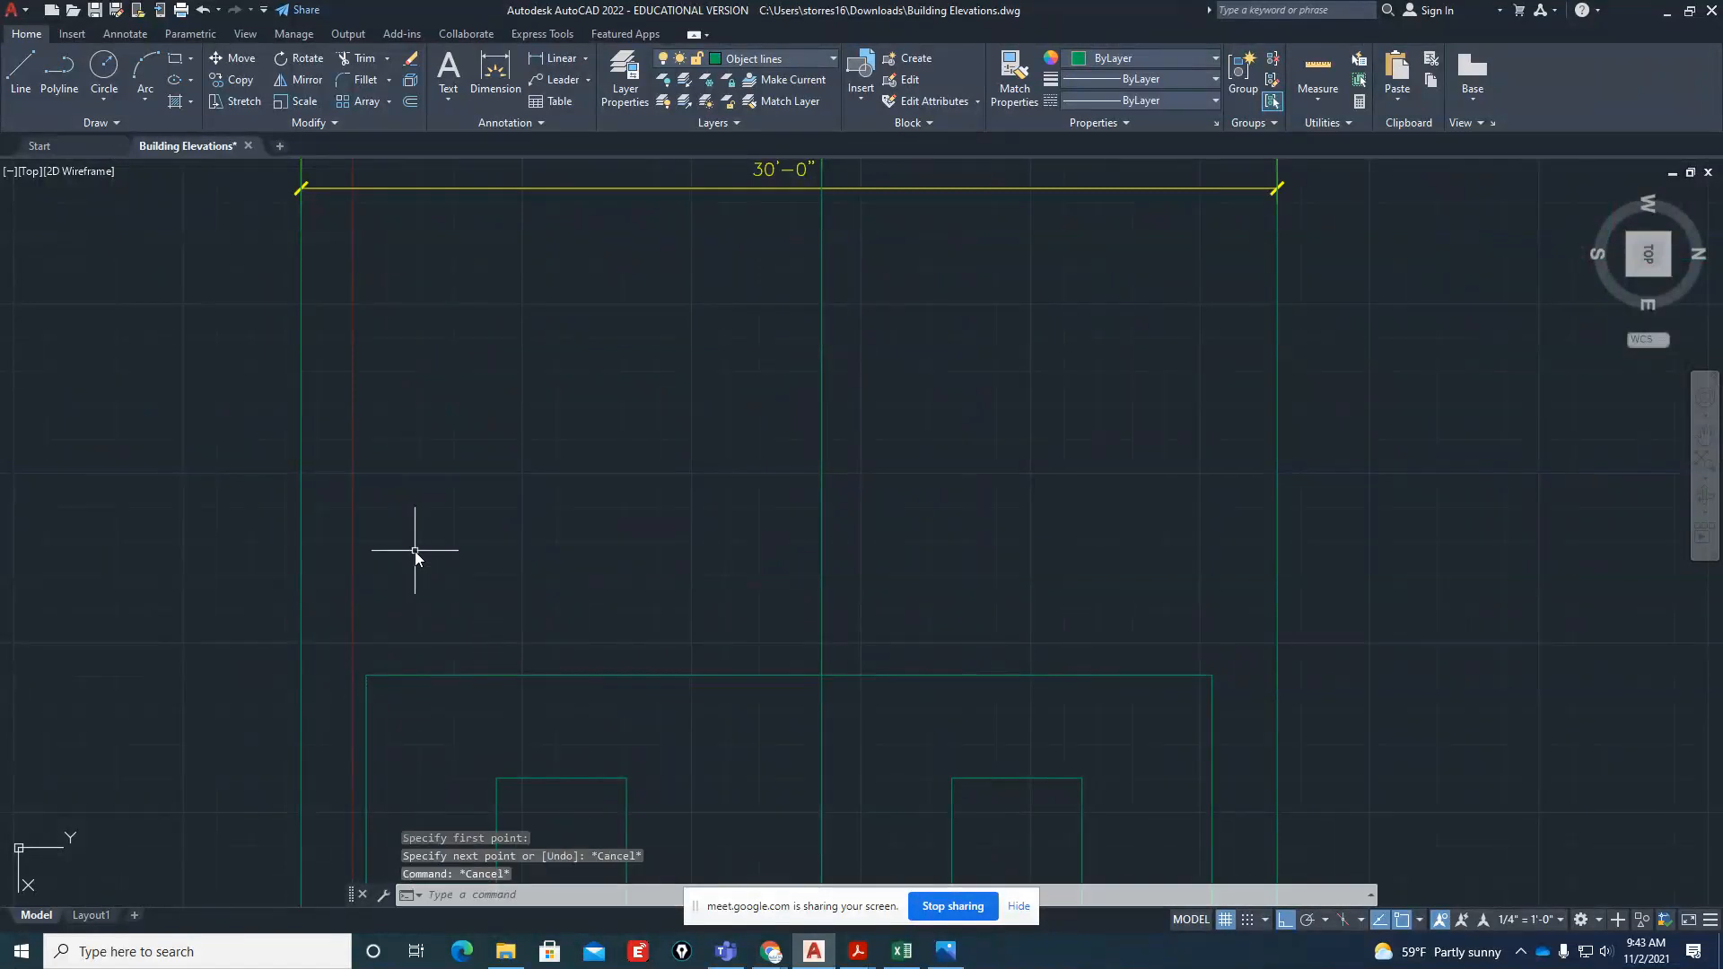
pyautogui.write('o')
pyautogui.press('Return')
pyautogui.press('Escape')
# Draw a 4" vertical rise from the side elevation's upper left wall corner, followed by a 12" horizontal run toward the ridge
pyautogui.write('l')
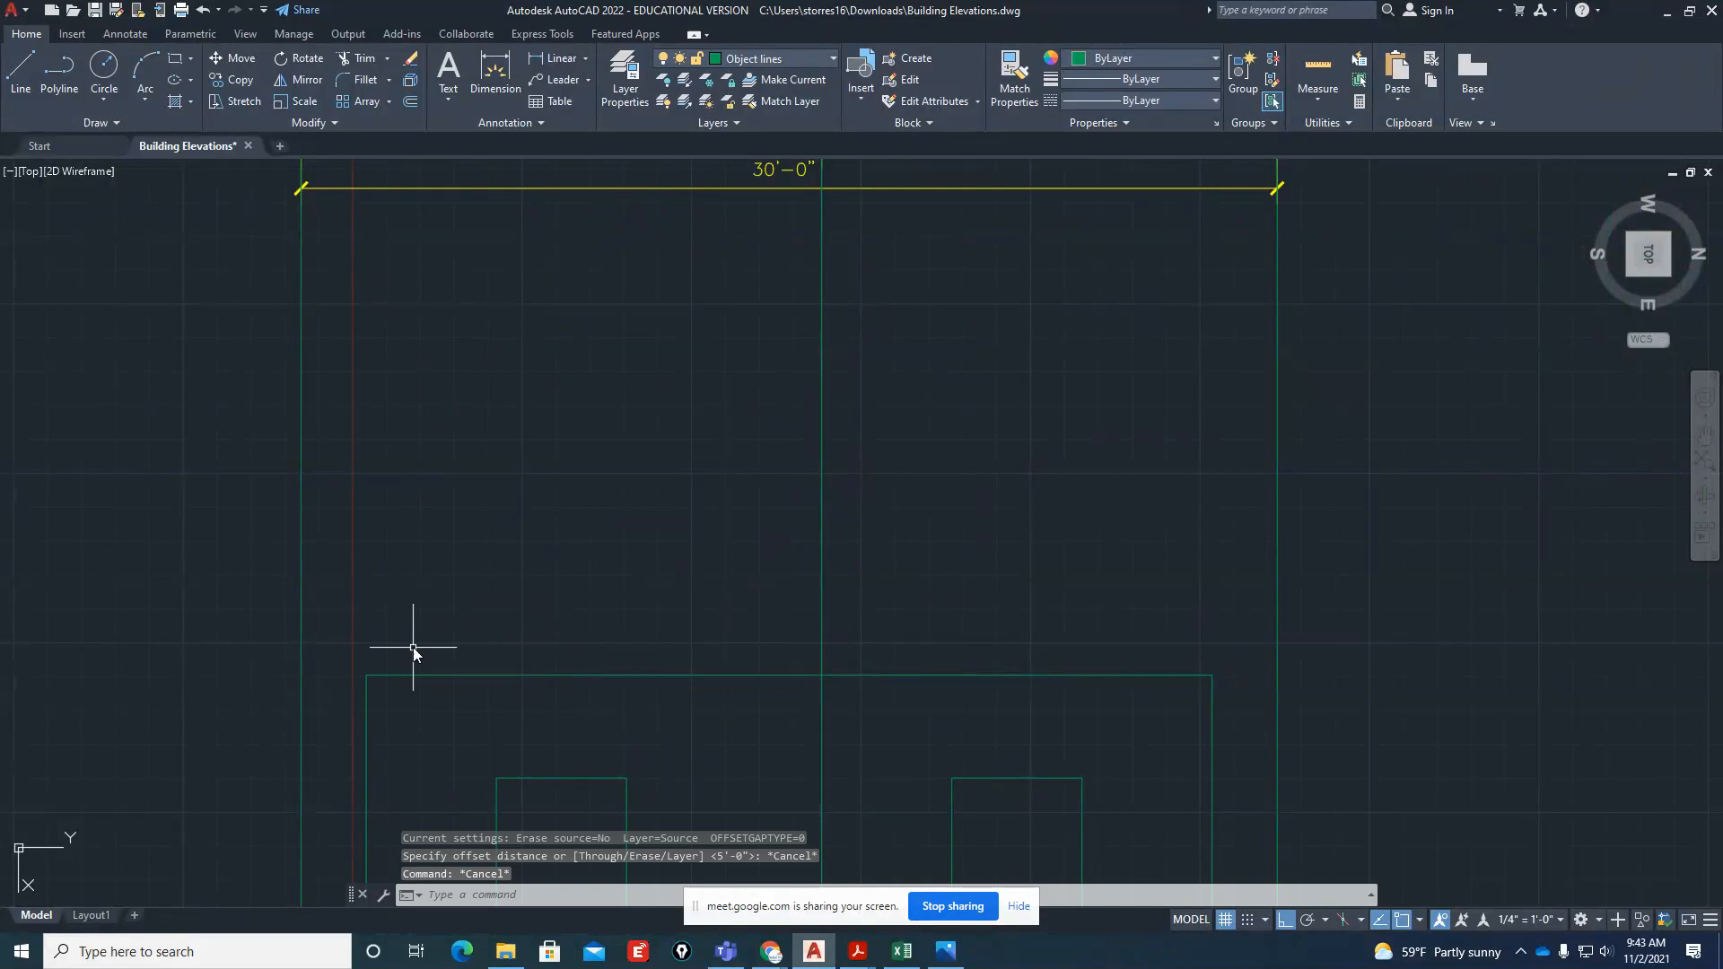
pyautogui.press('Return')
pyautogui.click(384, 670)
pyautogui.write('4')
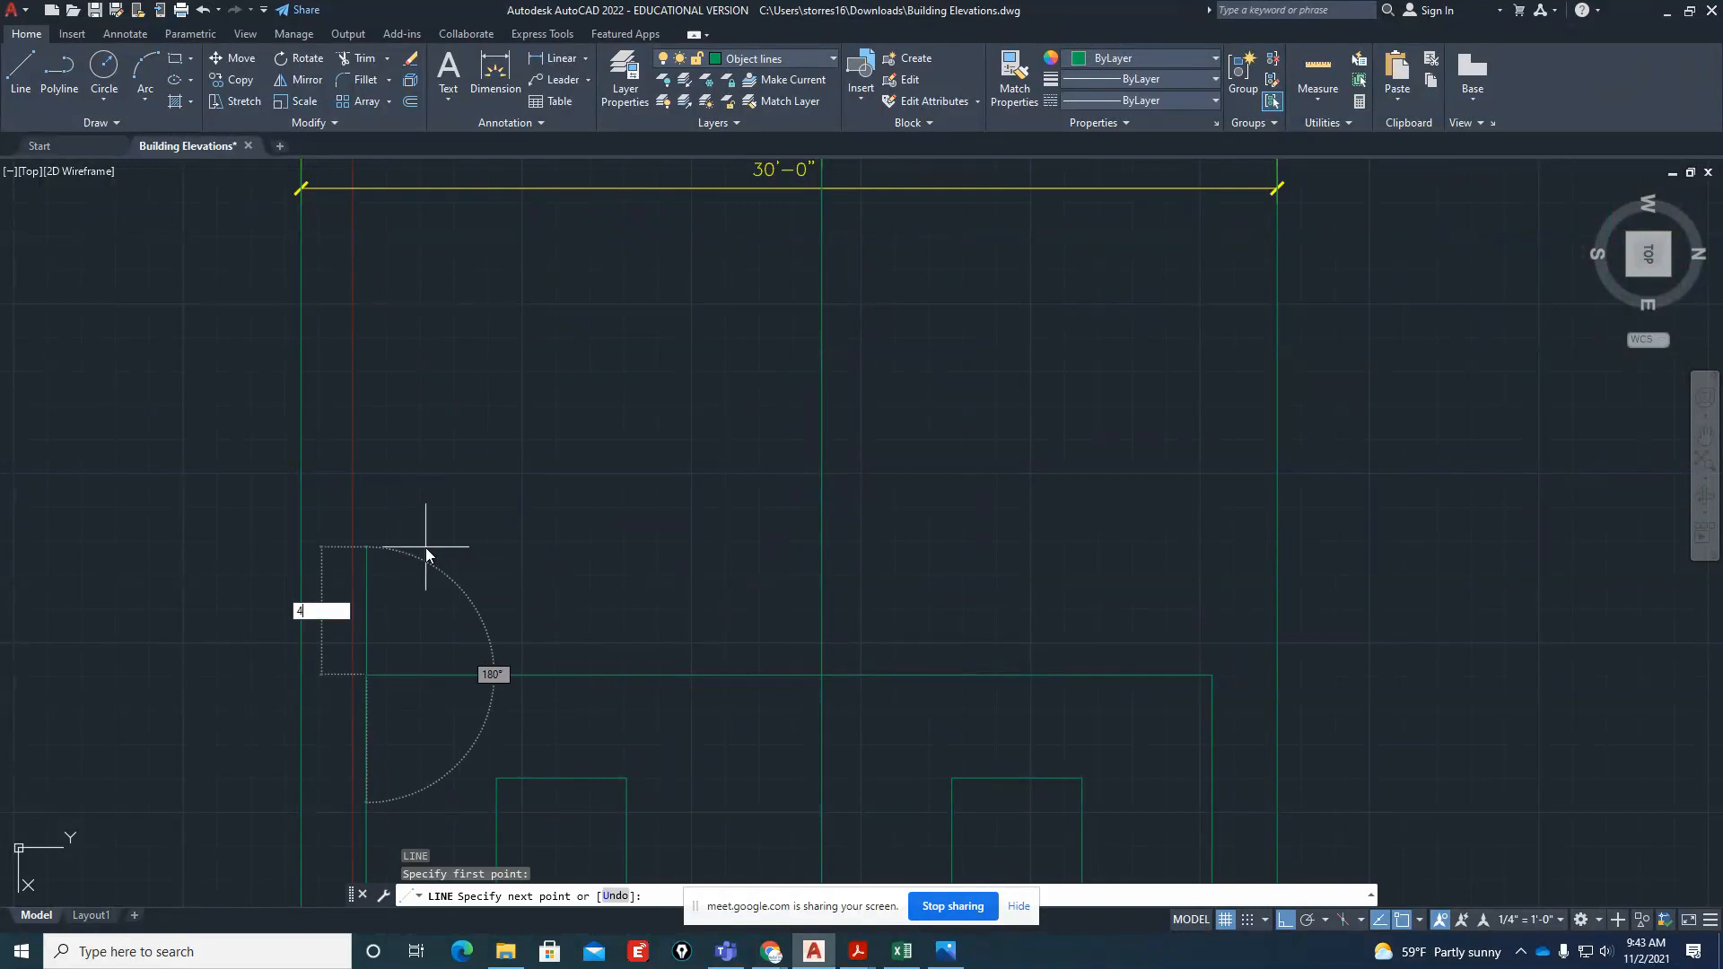
pyautogui.press('Return')
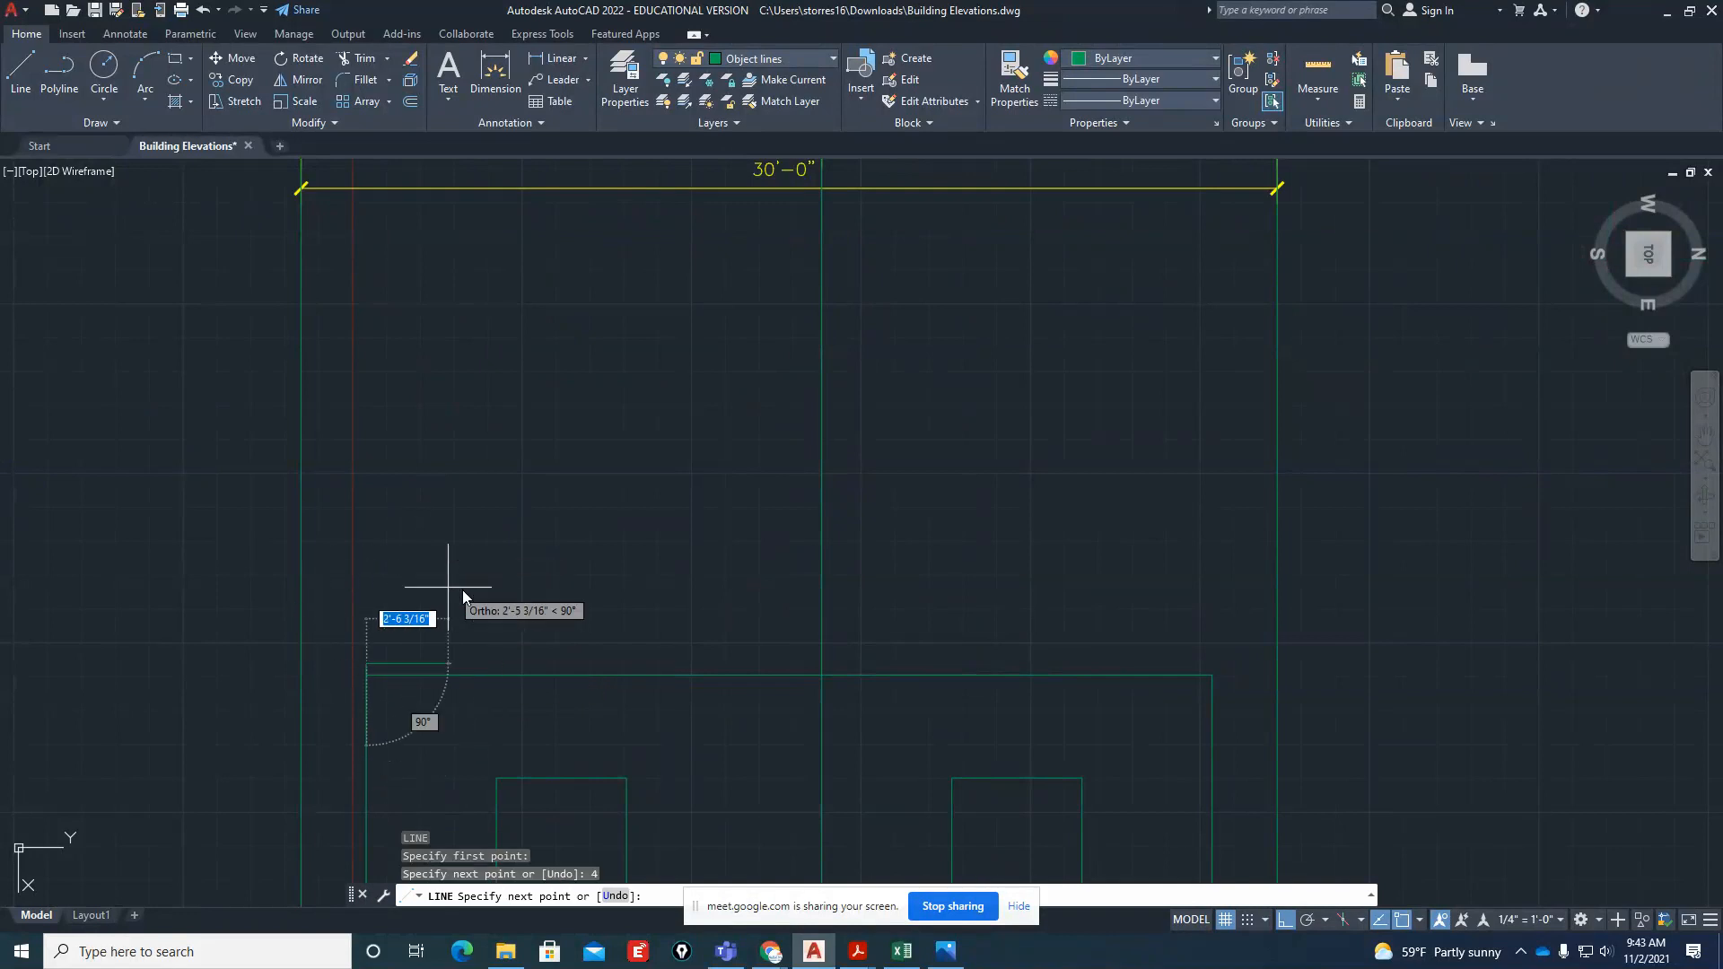
pyautogui.write('12')
pyautogui.press('Return')
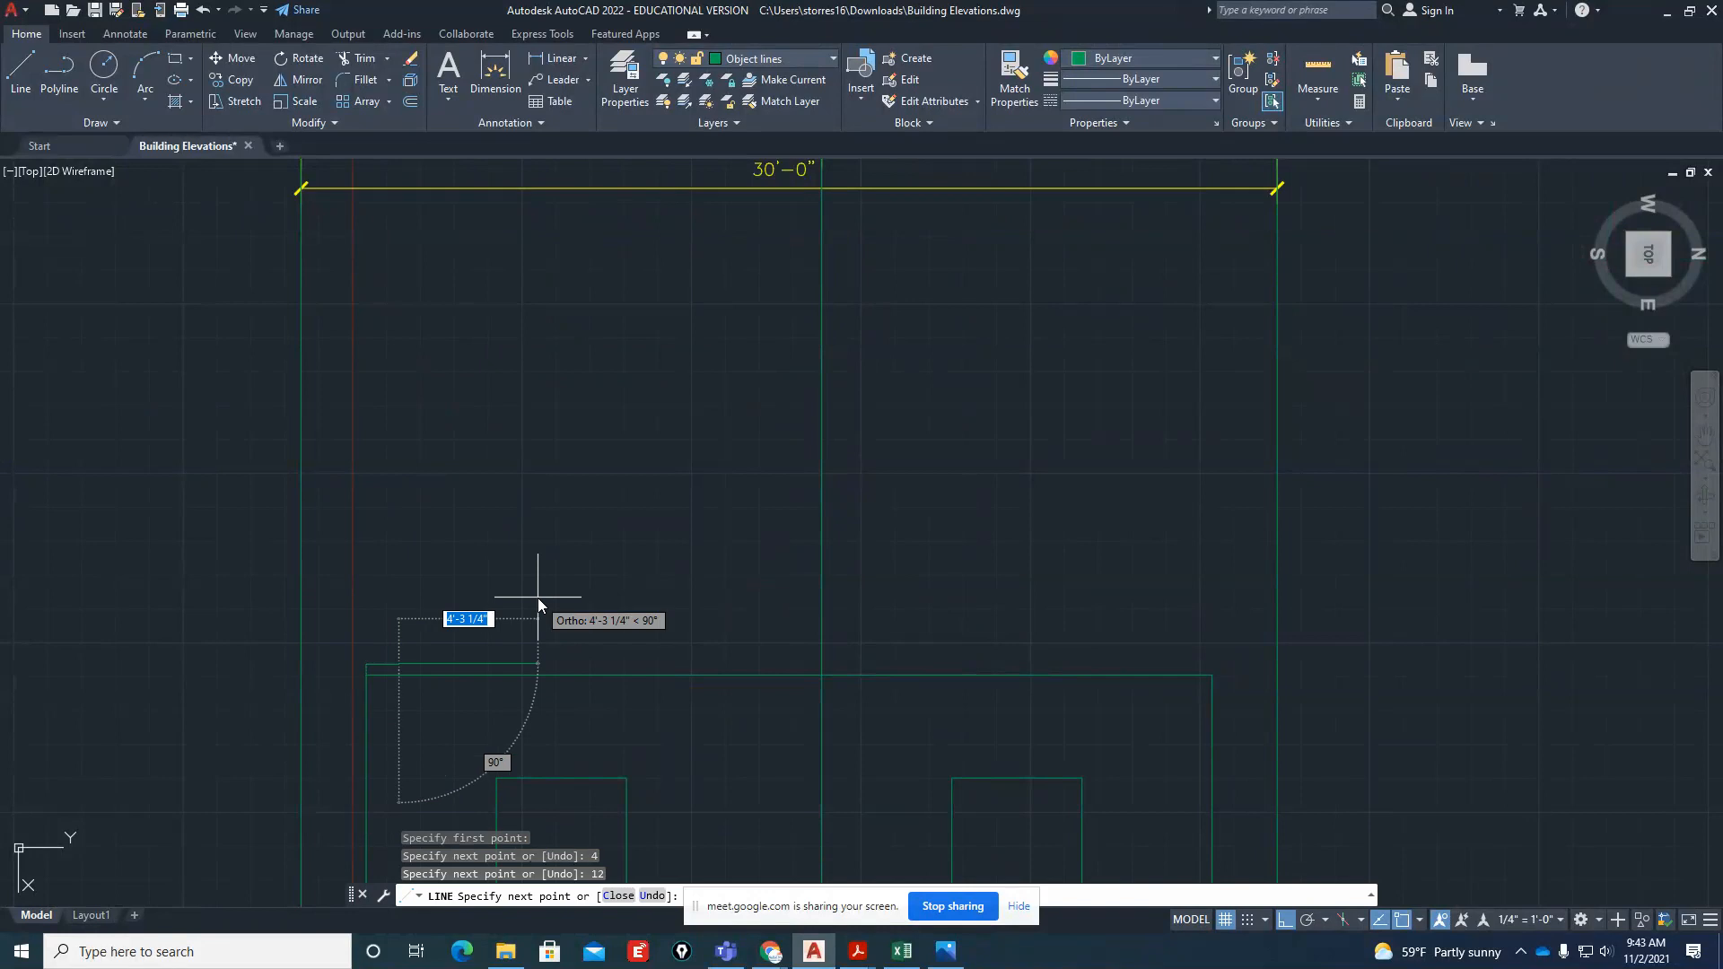
pyautogui.press('Return')
pyautogui.scroll(6, 373, 725)
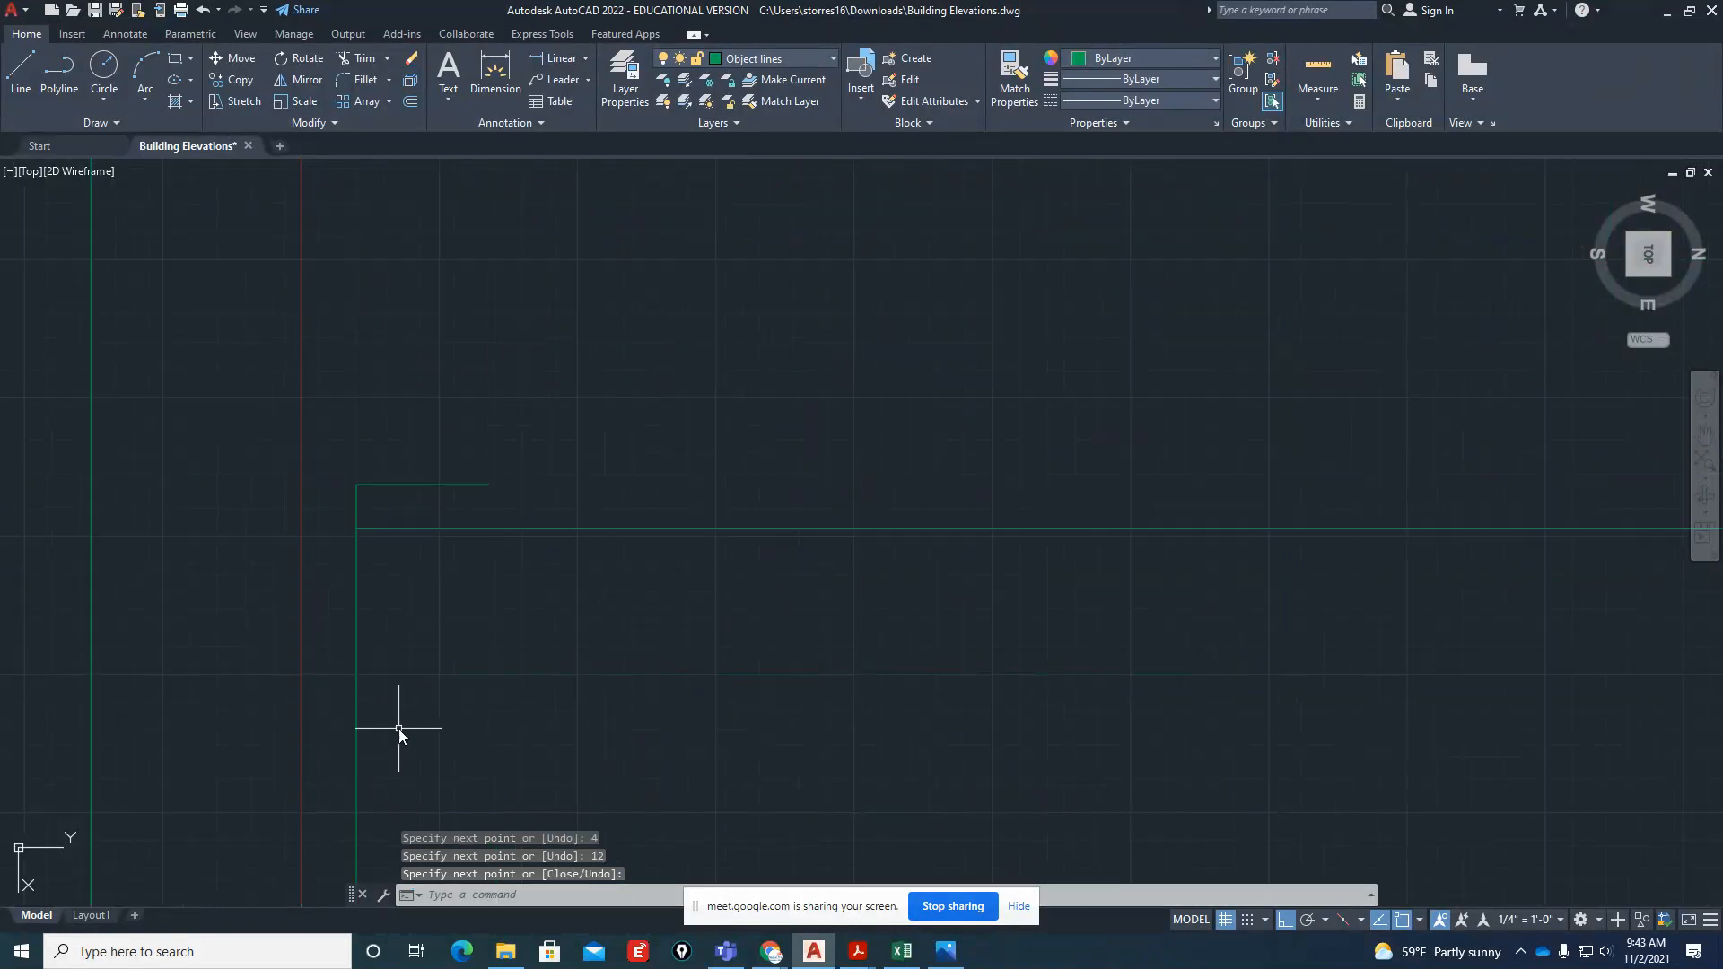
# Draw the sloped roof line from the upper left wall corner to the free end of the 12" run
pyautogui.scroll(-4, 399, 729)
pyautogui.press('Return')
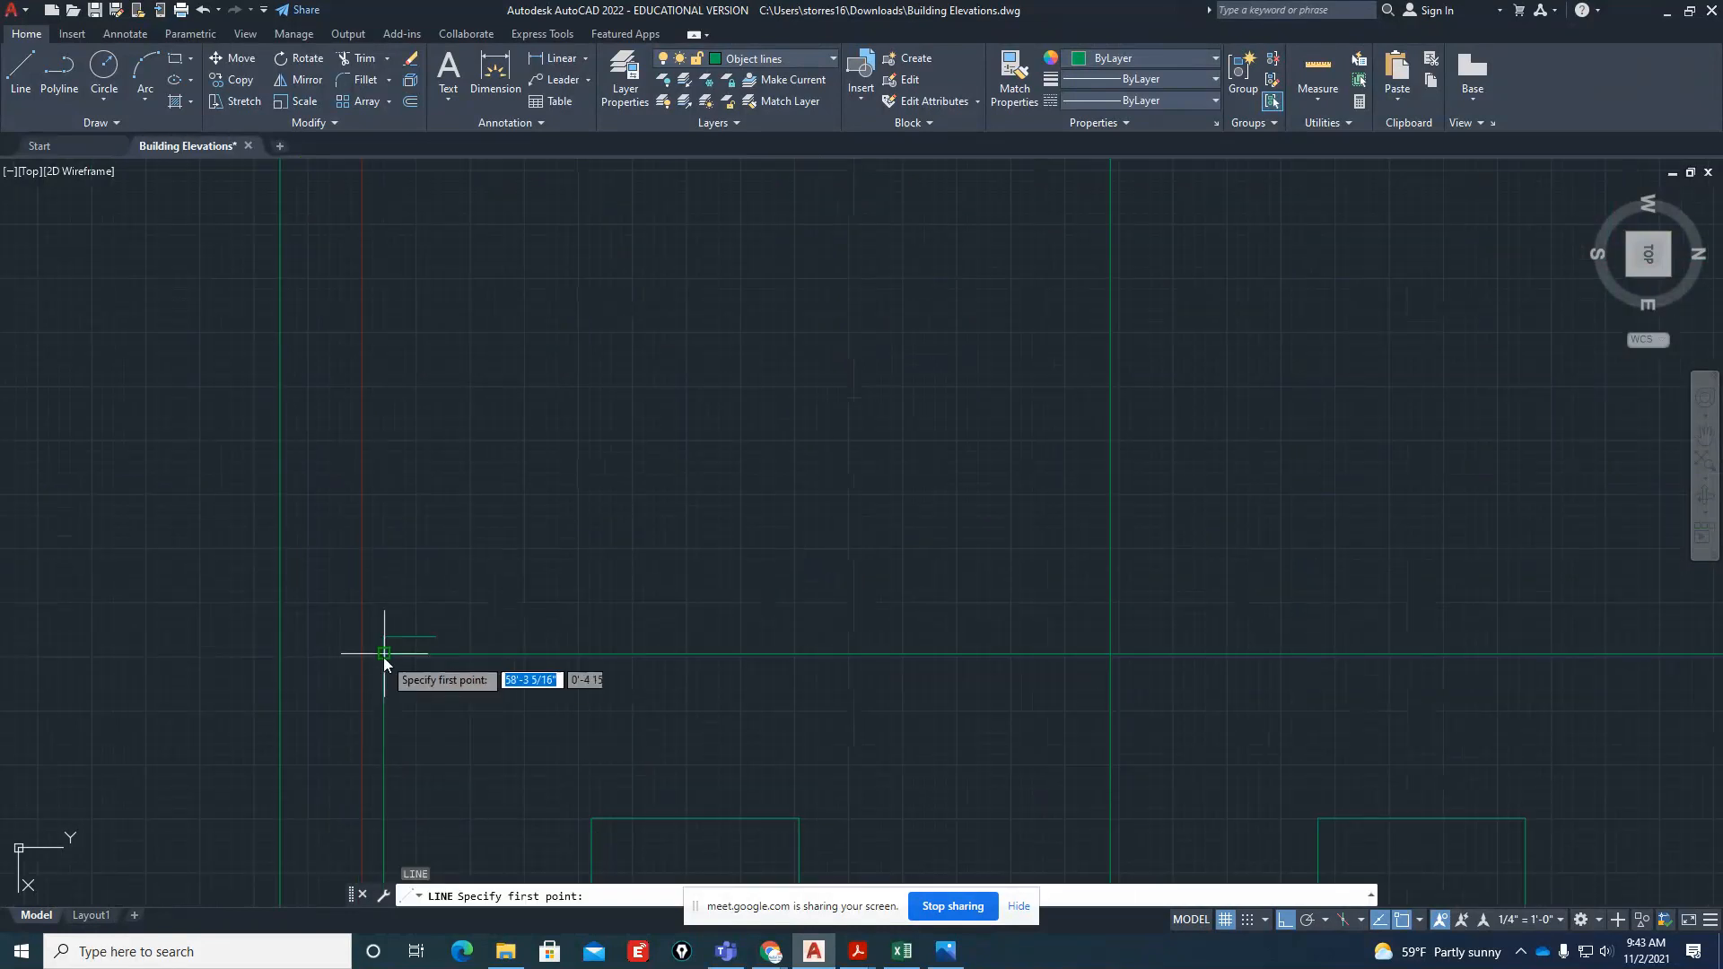
pyautogui.click(384, 656)
pyautogui.click(436, 637)
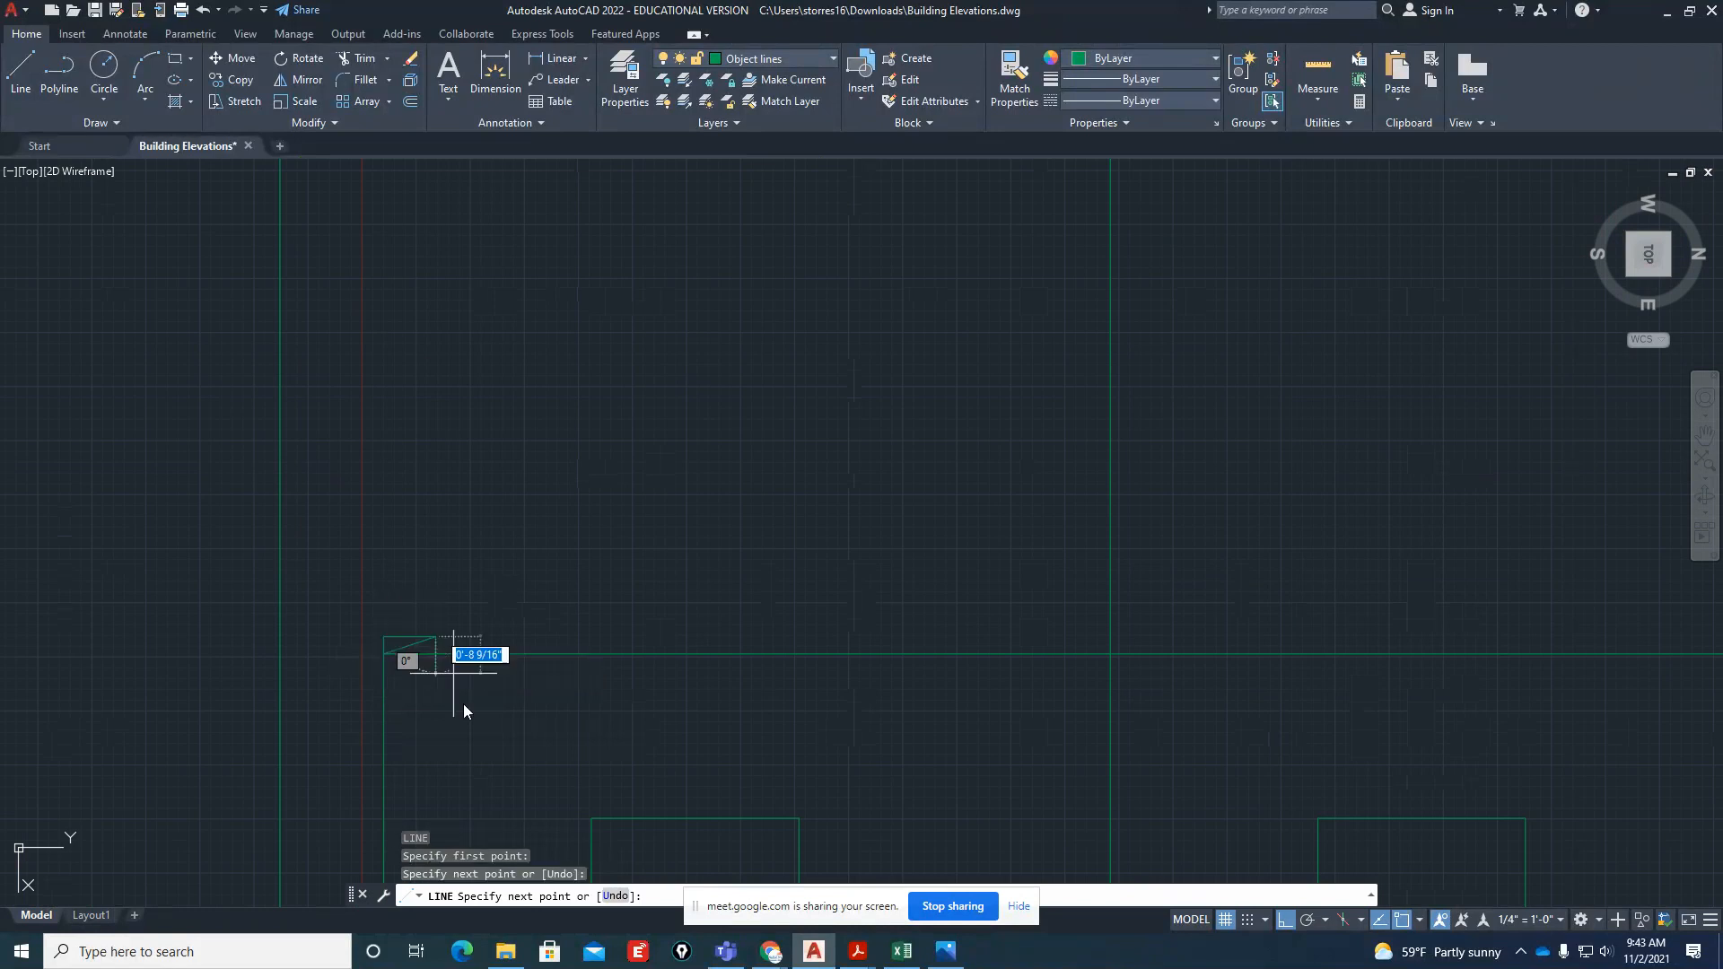
pyautogui.press('Return')
# Erase the 4" rise and 12" run construction lines, keeping only the sloped line at the wall corner
pyautogui.scroll(4, 395, 666)
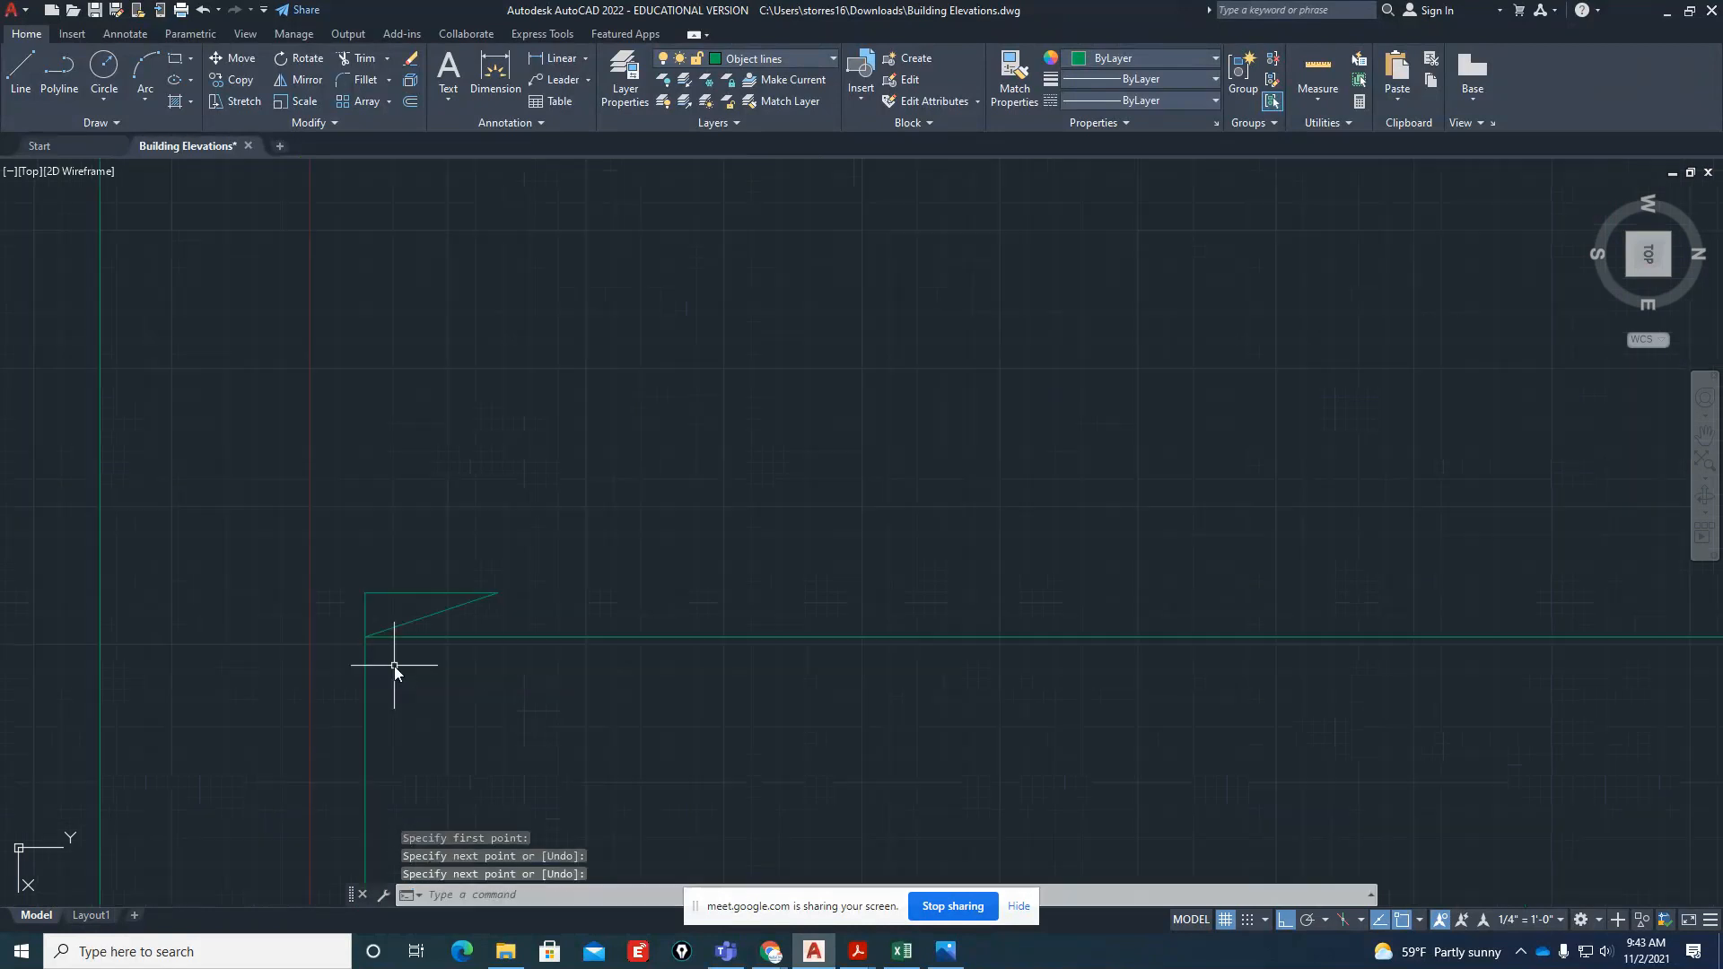
pyautogui.click(376, 619)
pyautogui.click(350, 611)
pyautogui.click(410, 582)
pyautogui.click(370, 596)
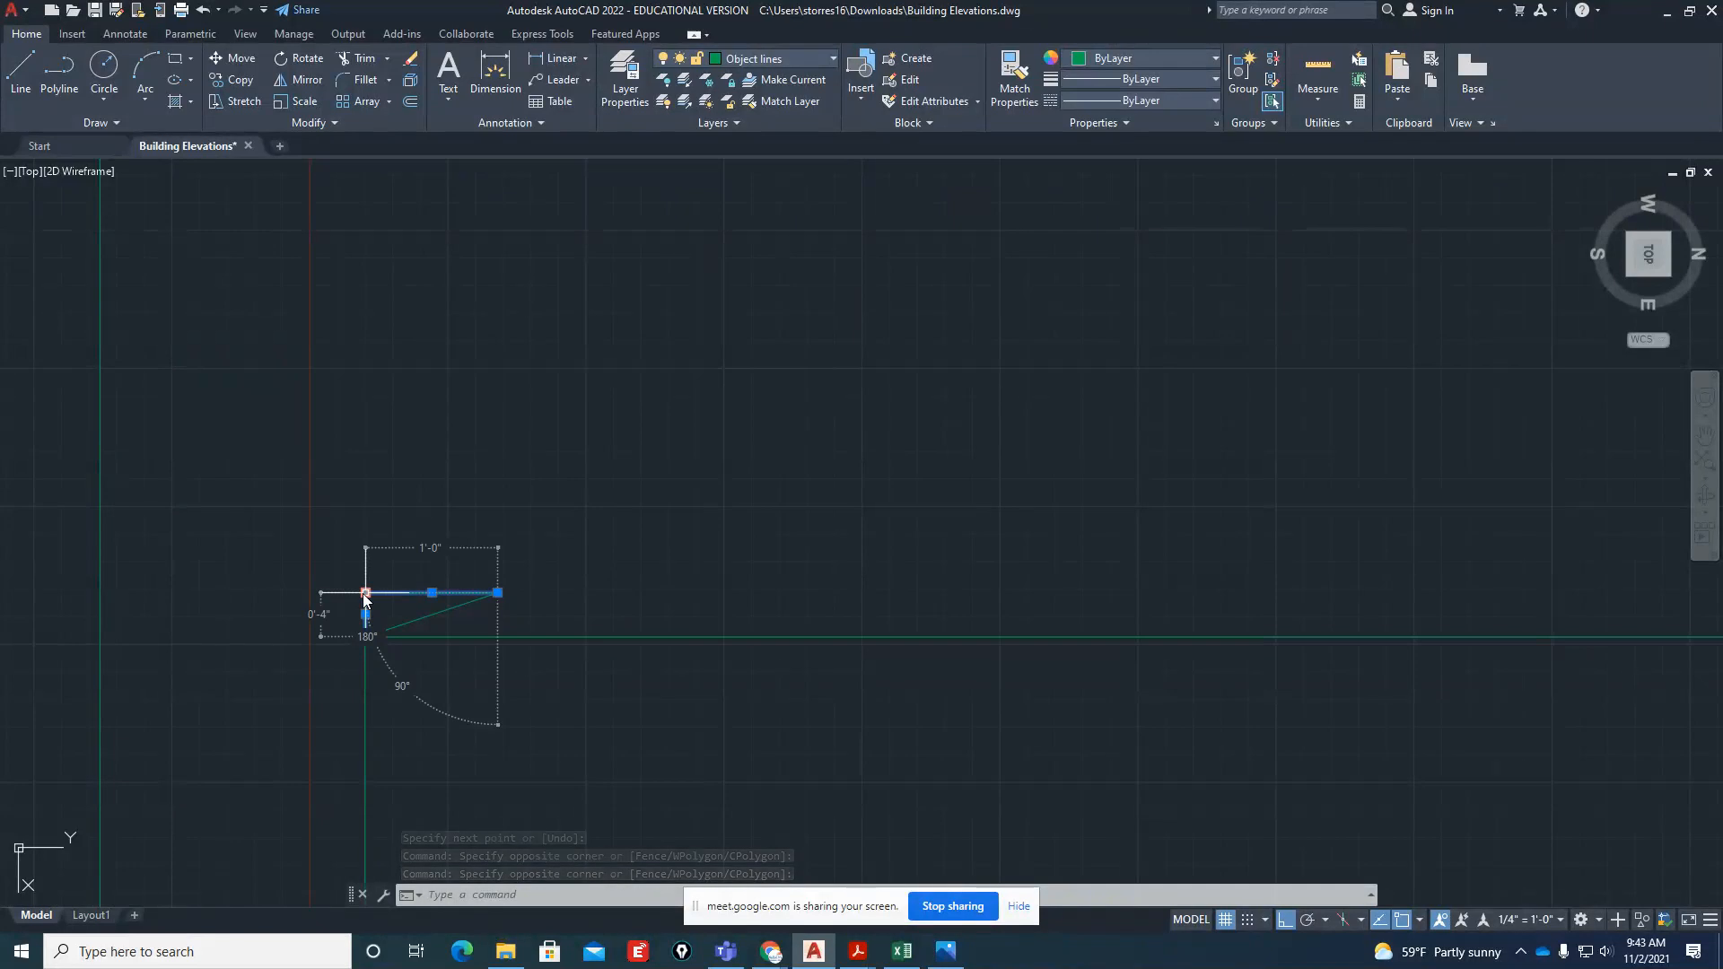
pyautogui.scroll(-2, 369, 687)
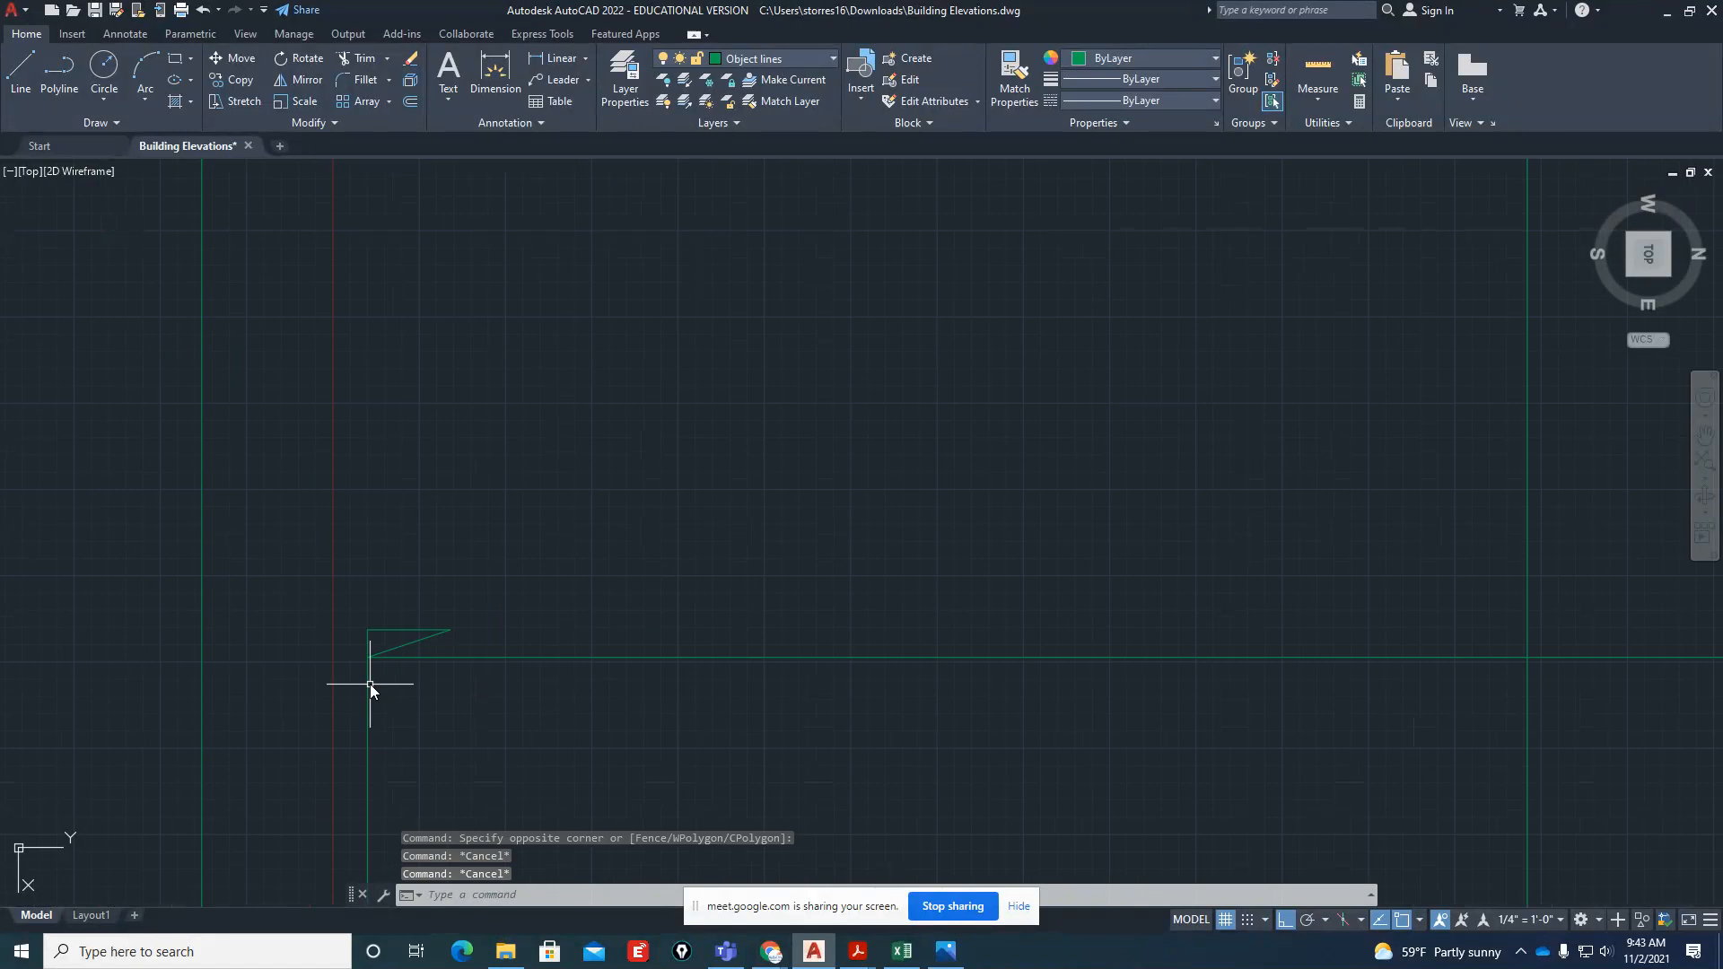
pyautogui.click(356, 640)
pyautogui.press('Escape')
pyautogui.press('Escape')
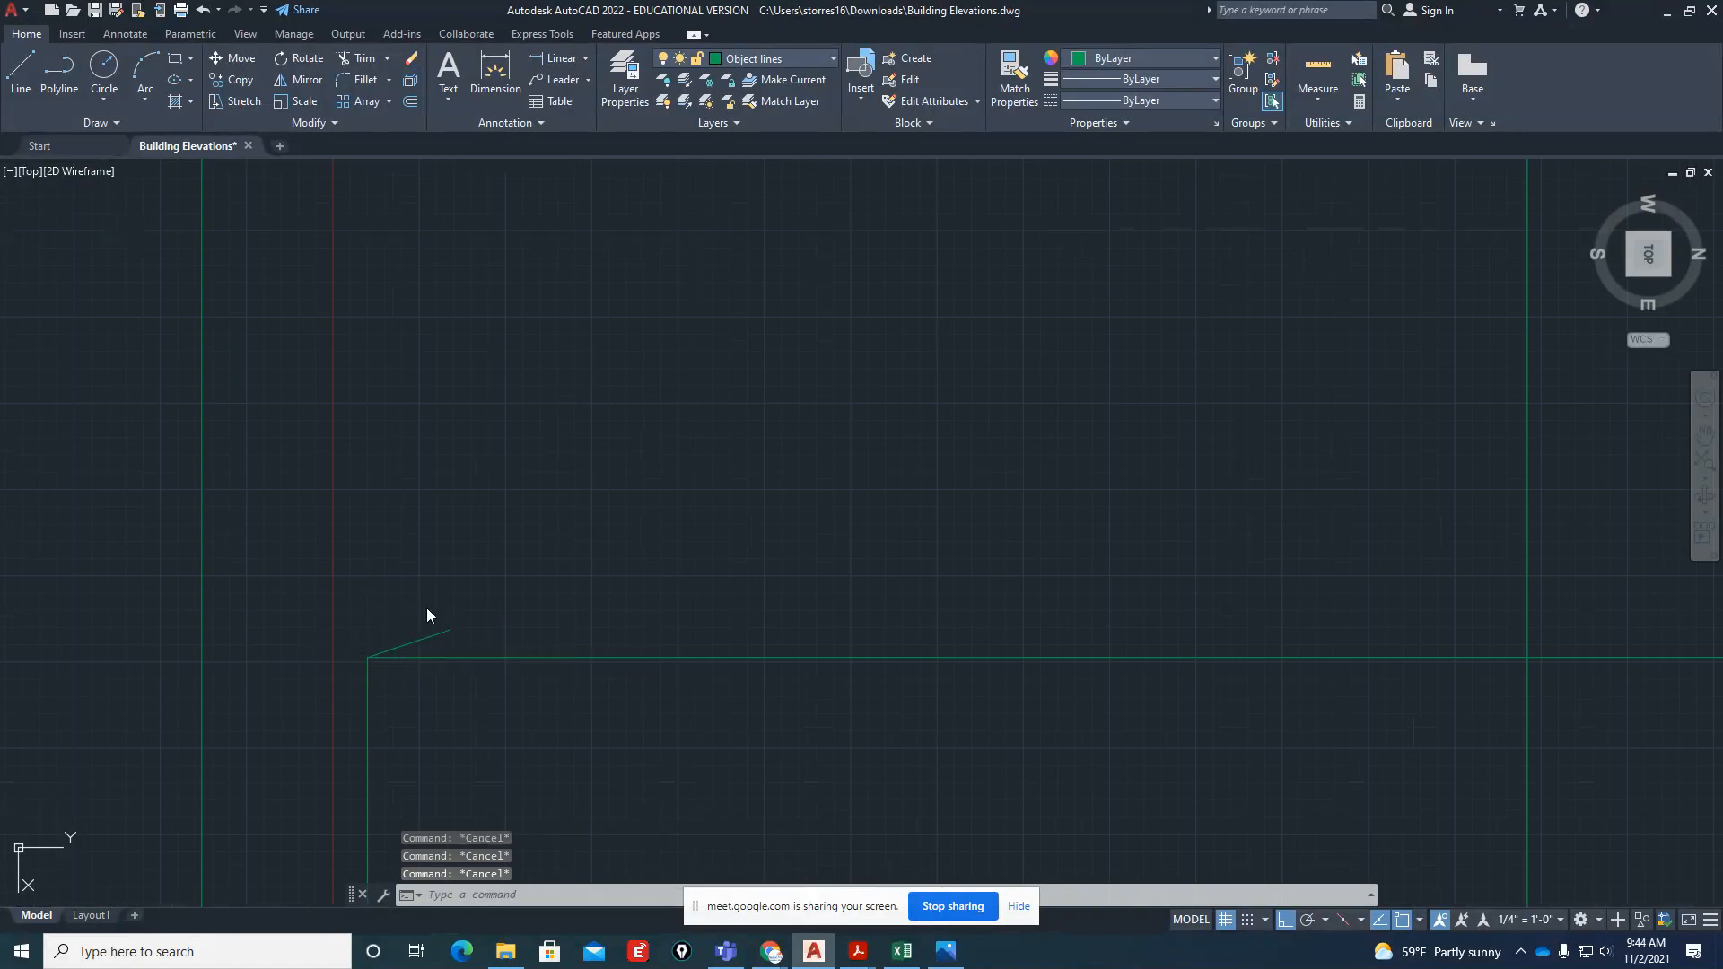
# Extend the short sloped line to the left overhang projection line and up to the ridge projection line
pyautogui.write('ex')
pyautogui.press('Return')
pyautogui.click(394, 646)
pyautogui.moveTo(411, 638); pyautogui.dragTo(467, 627)
pyautogui.press('Return')
pyautogui.scroll(-6, 536, 631)
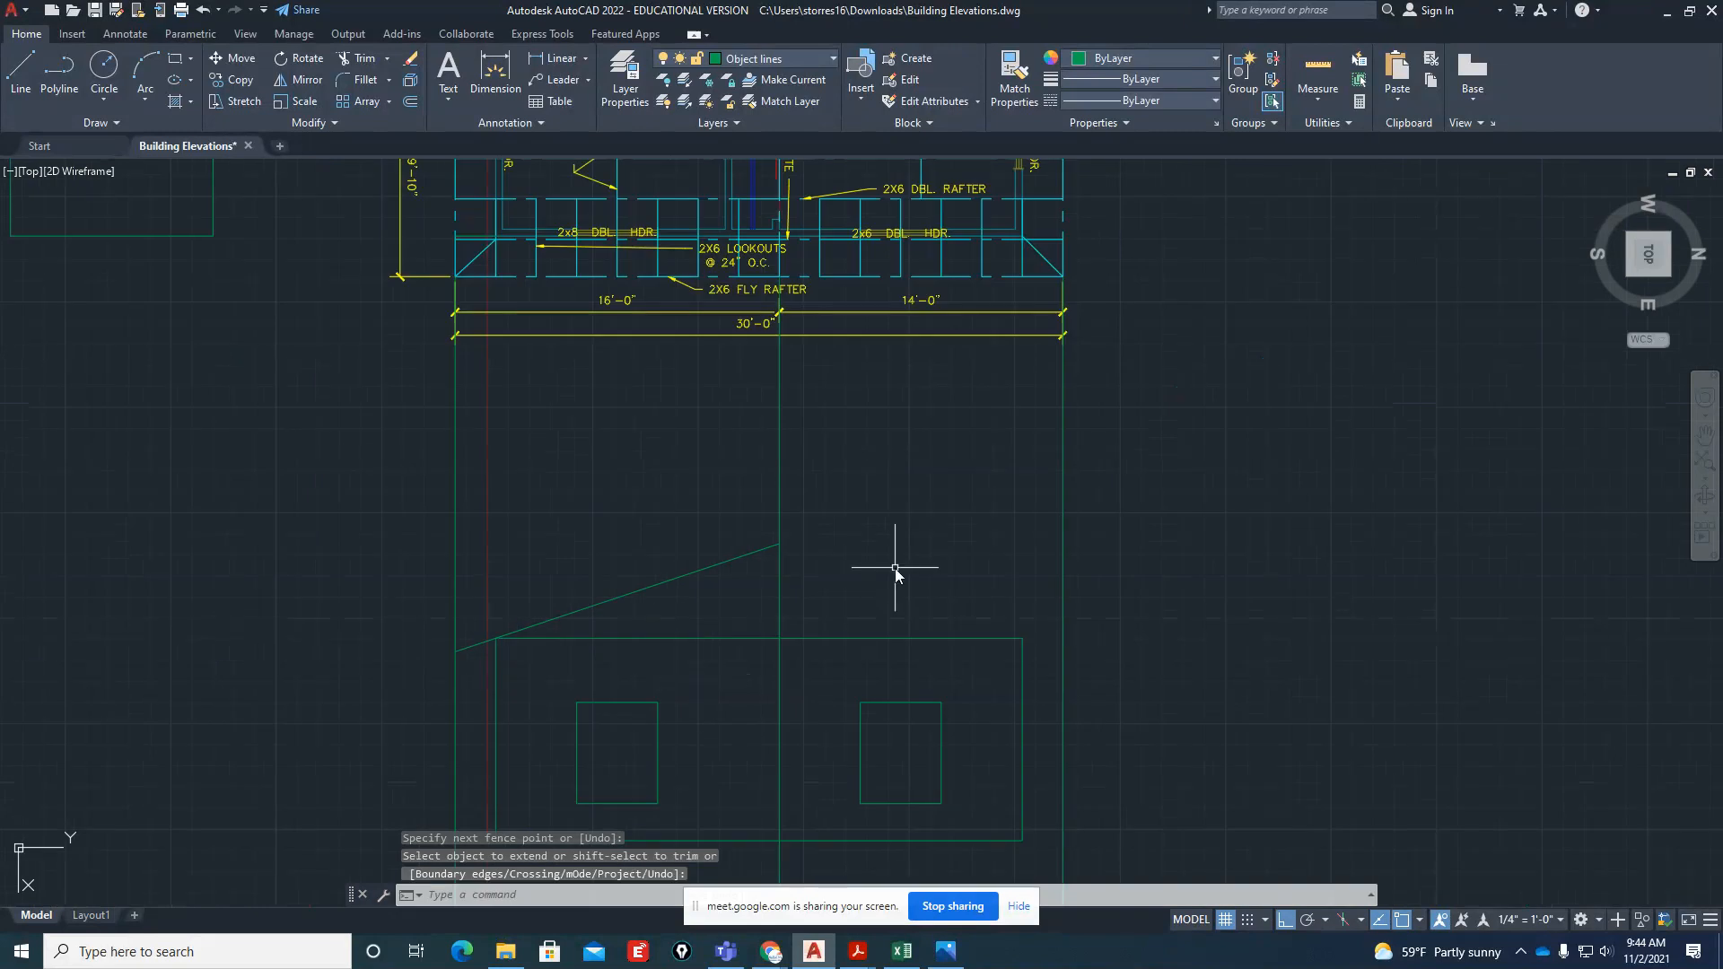
pyautogui.write('l')
pyautogui.press('Return')
pyautogui.scroll(2, 906, 563)
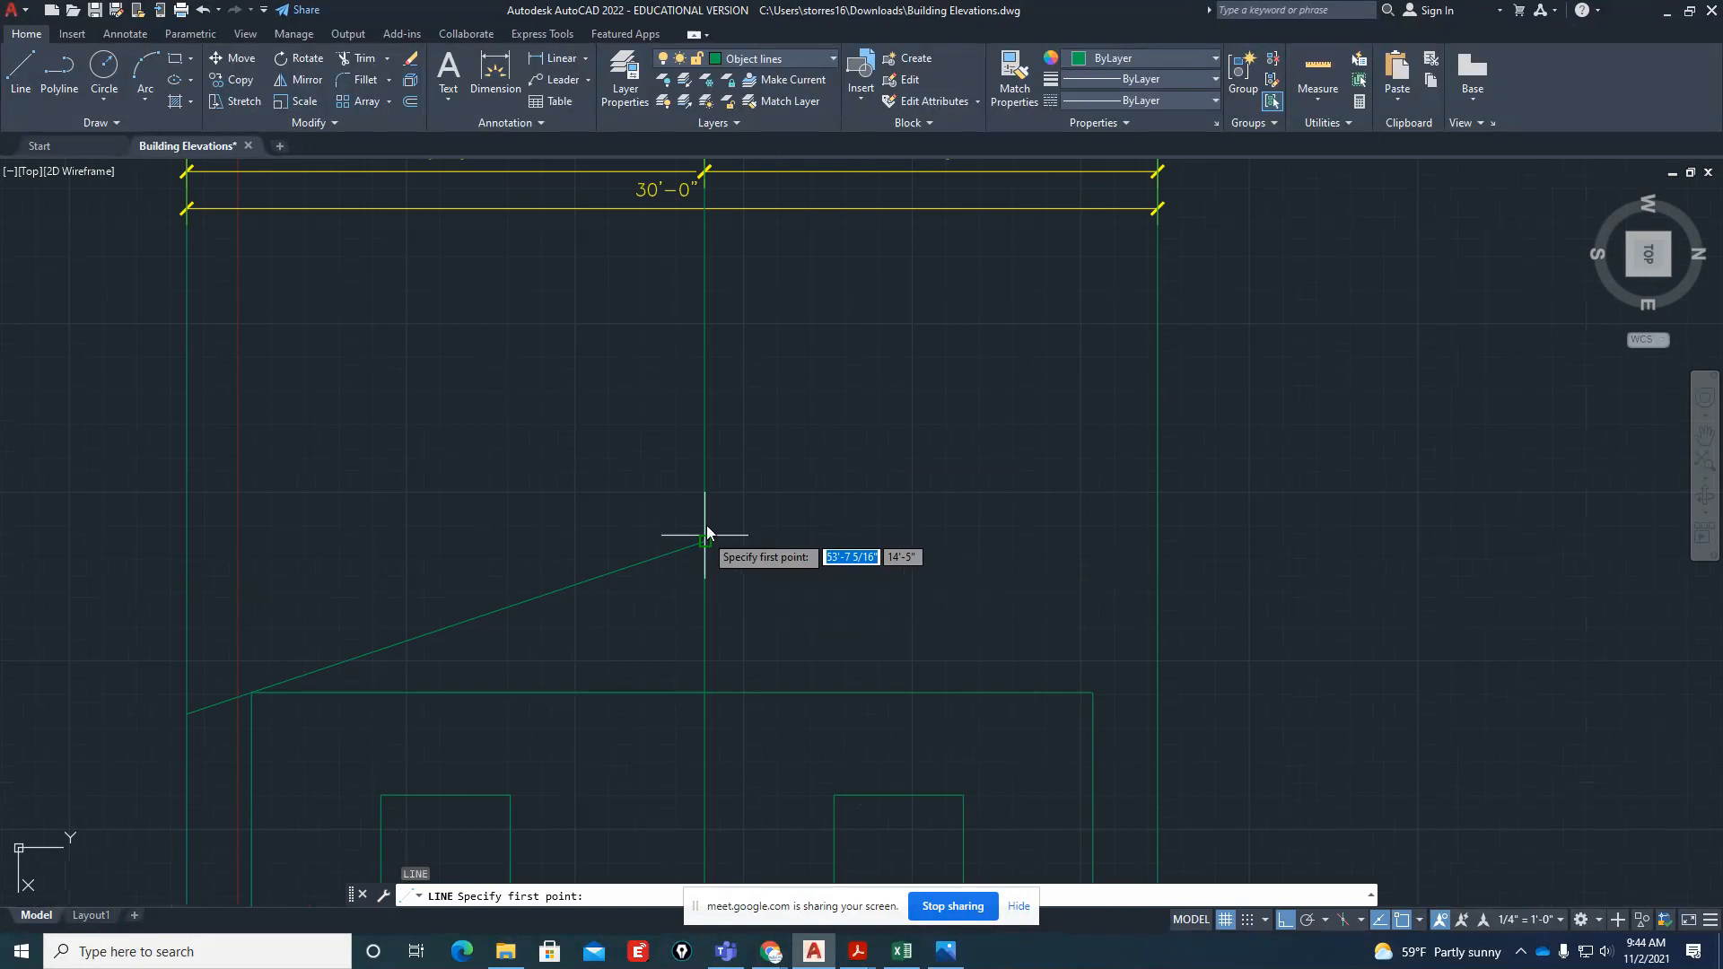
pyautogui.press('Escape')
# Draw the opposite roof slope from the ridge point down to the side elevation's upper right wall corner
pyautogui.scroll(-4, 718, 540)
pyautogui.scroll(4, 738, 552)
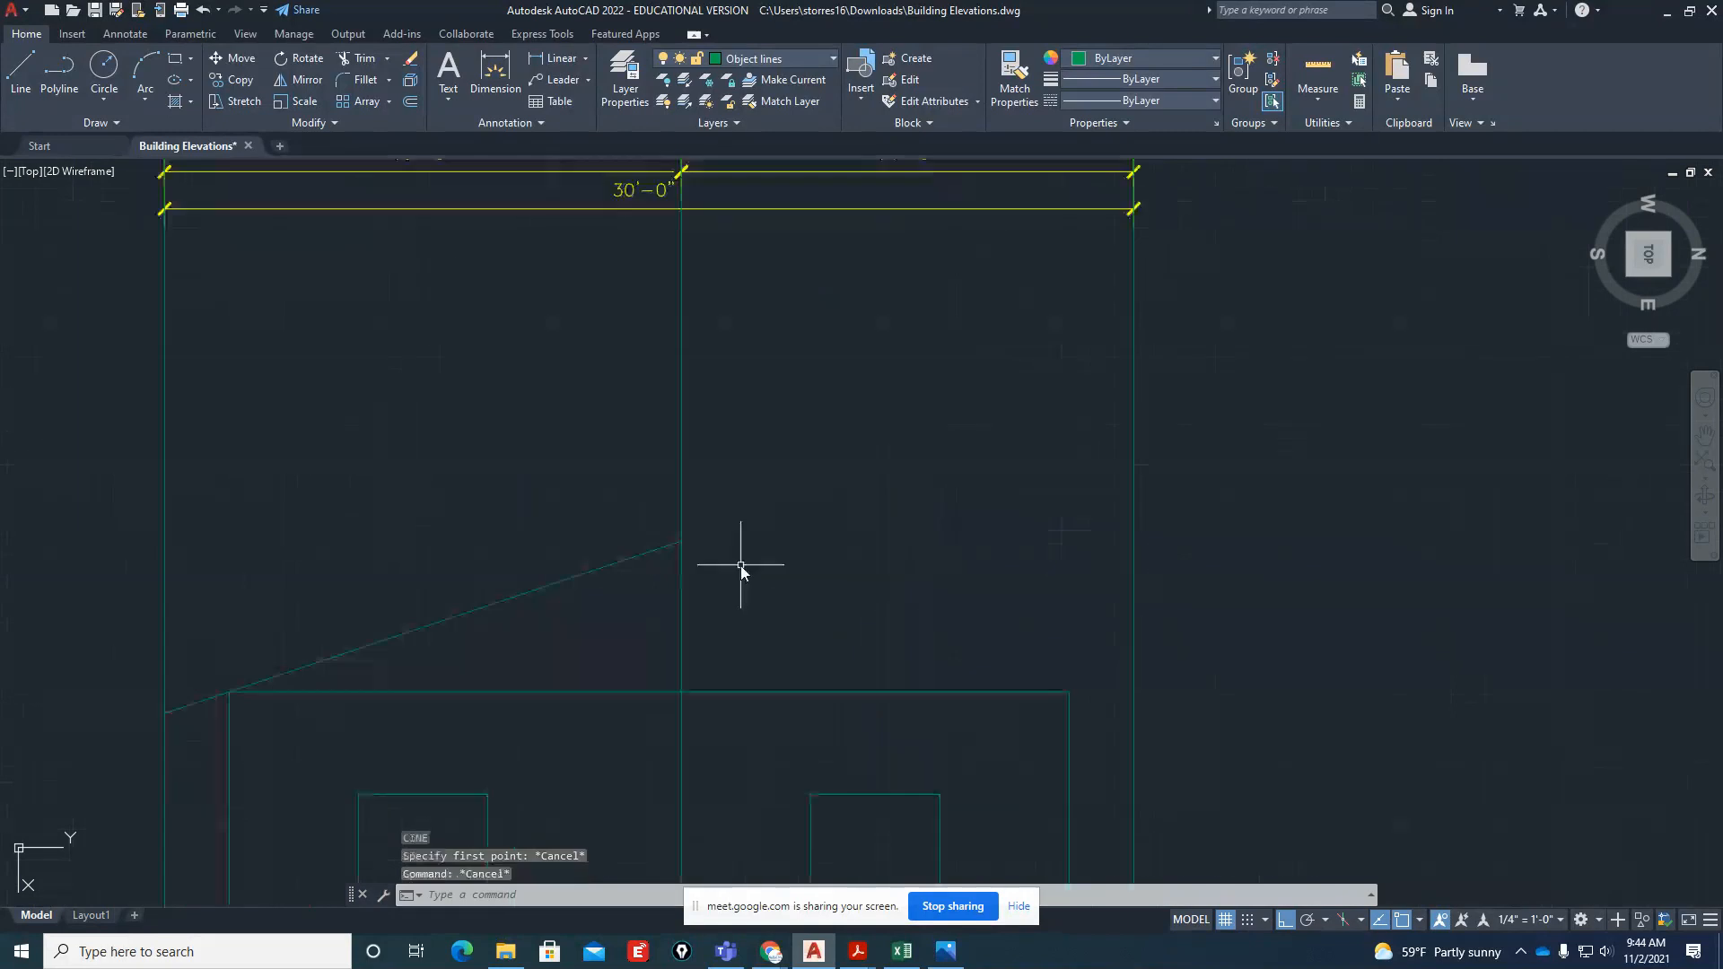
pyautogui.write('l')
pyautogui.press('Return')
pyautogui.click(687, 545)
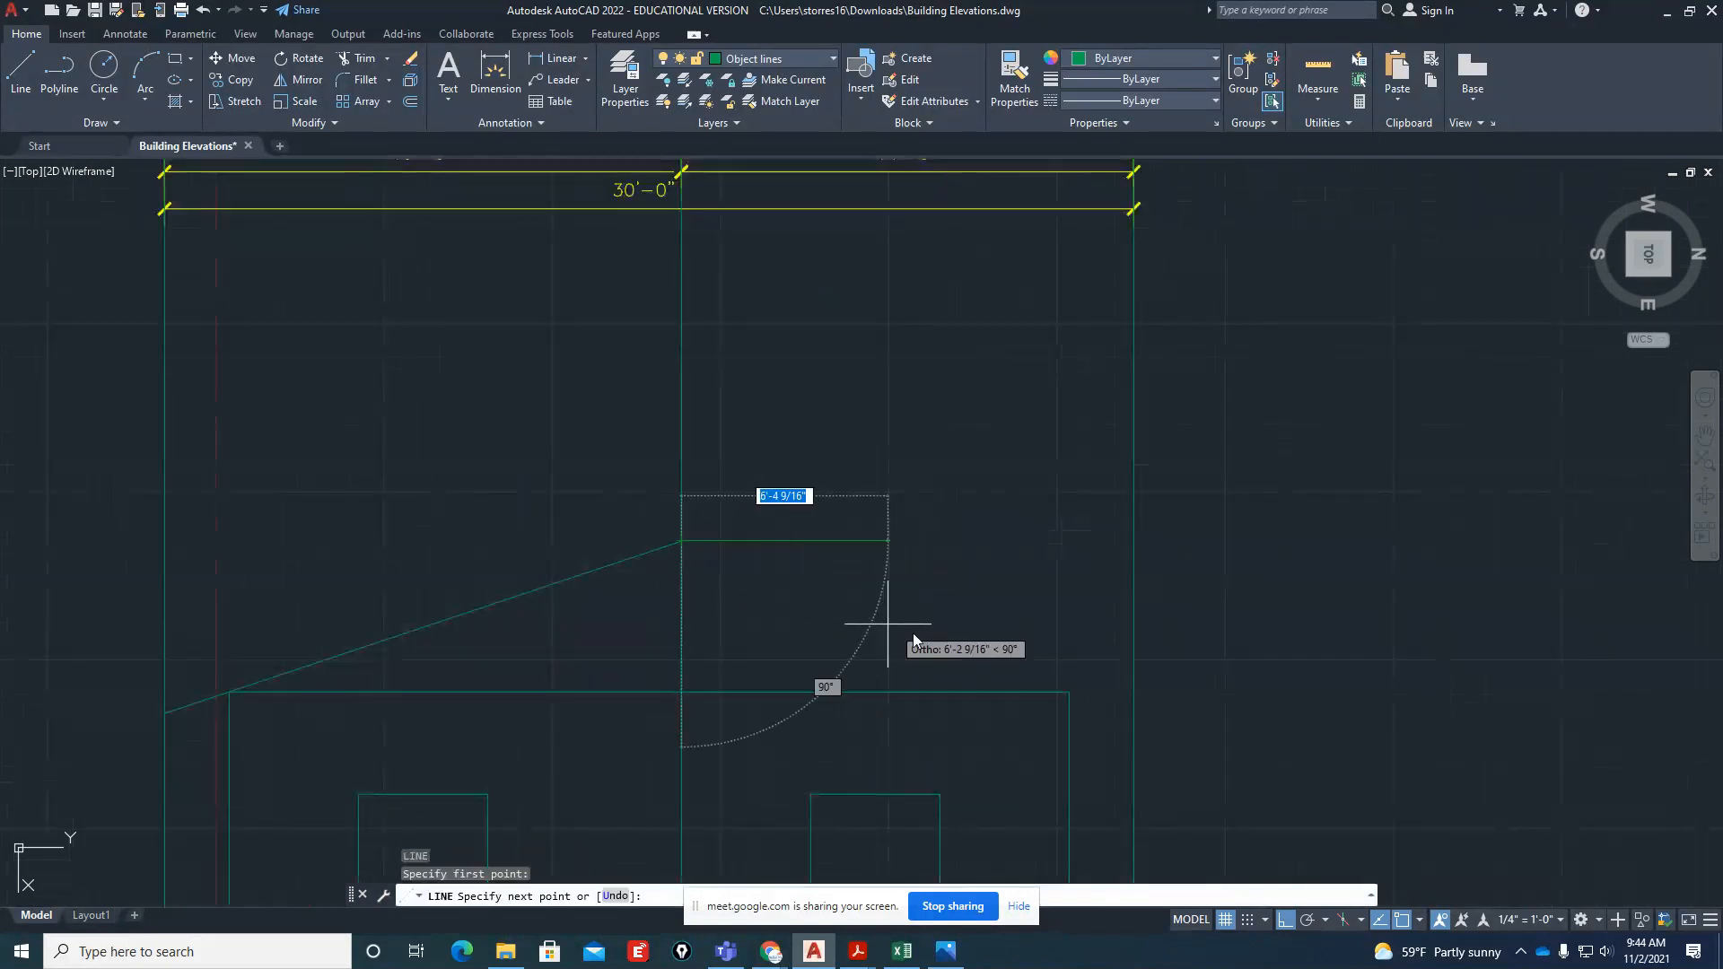
pyautogui.click(1077, 687)
pyautogui.scroll(-4, 844, 679)
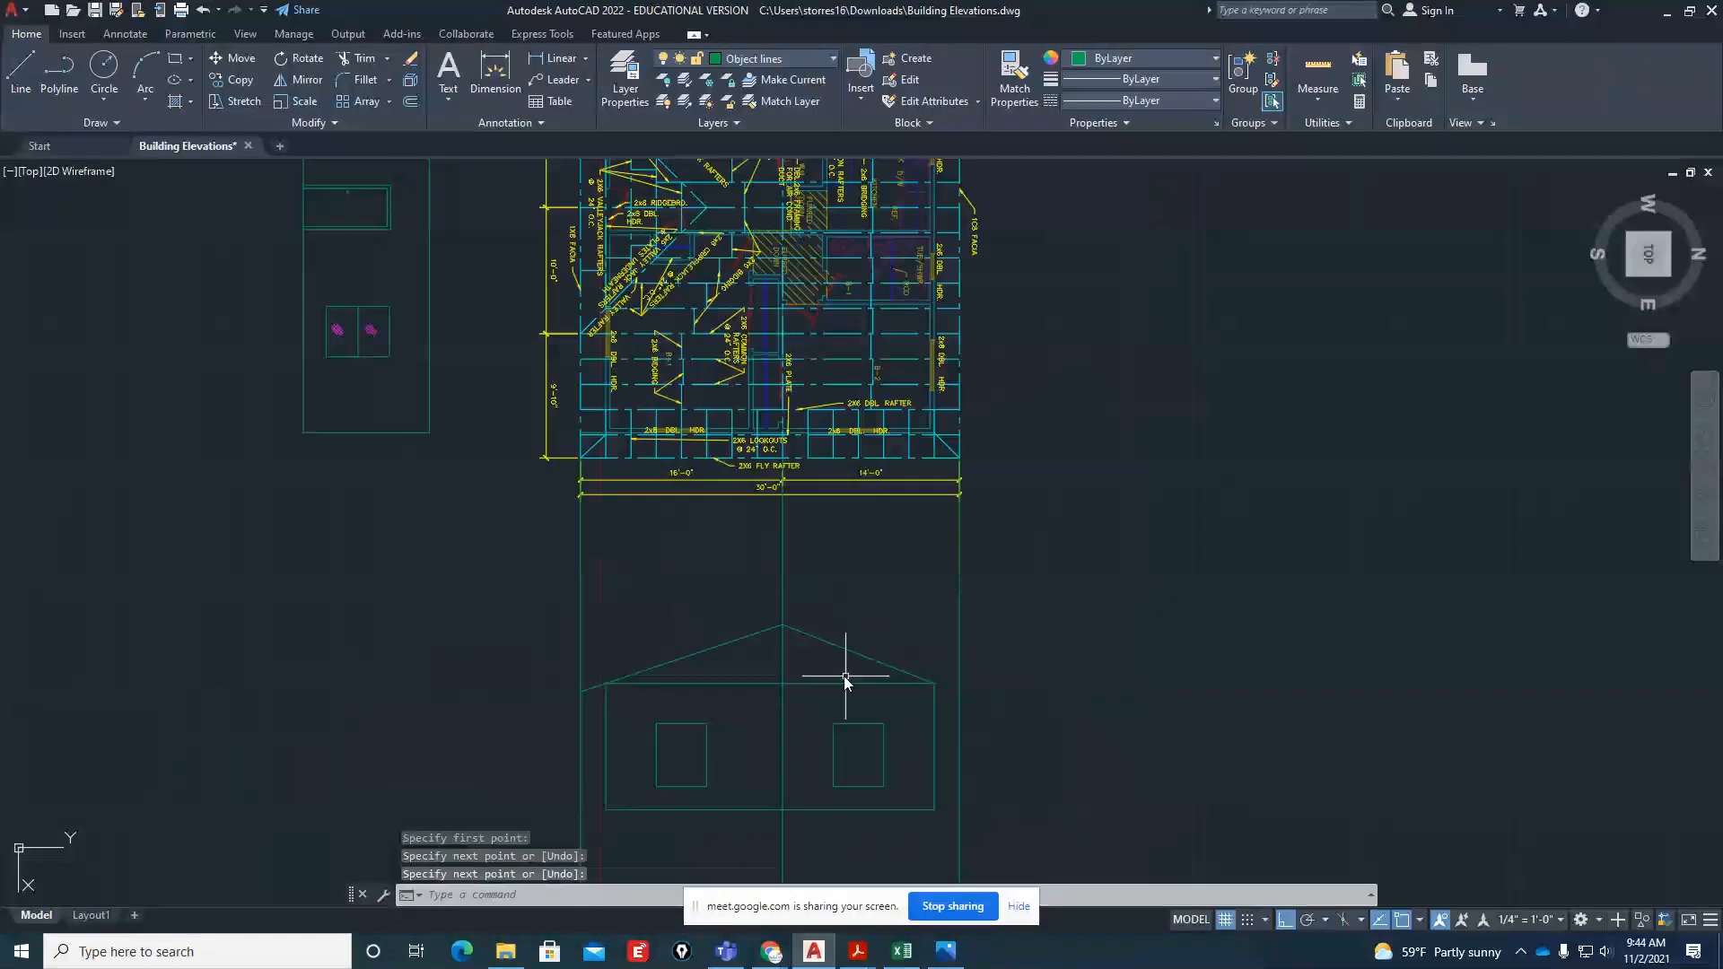
pyautogui.press('Escape')
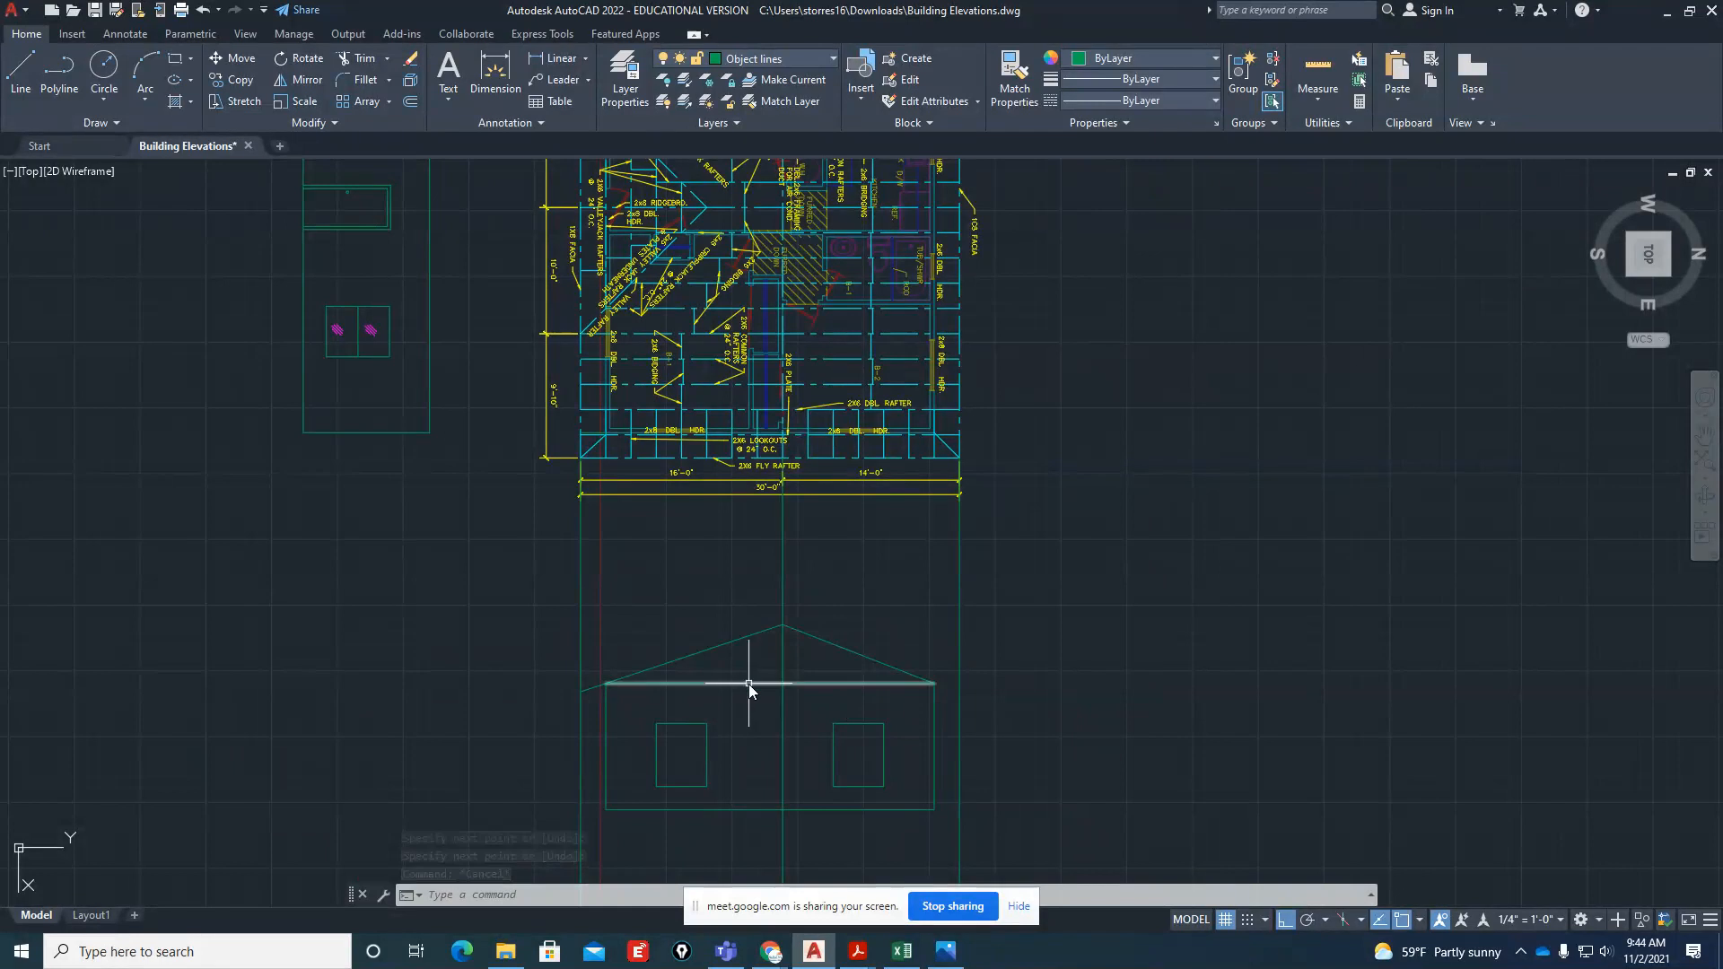
pyautogui.scroll(4, 786, 646)
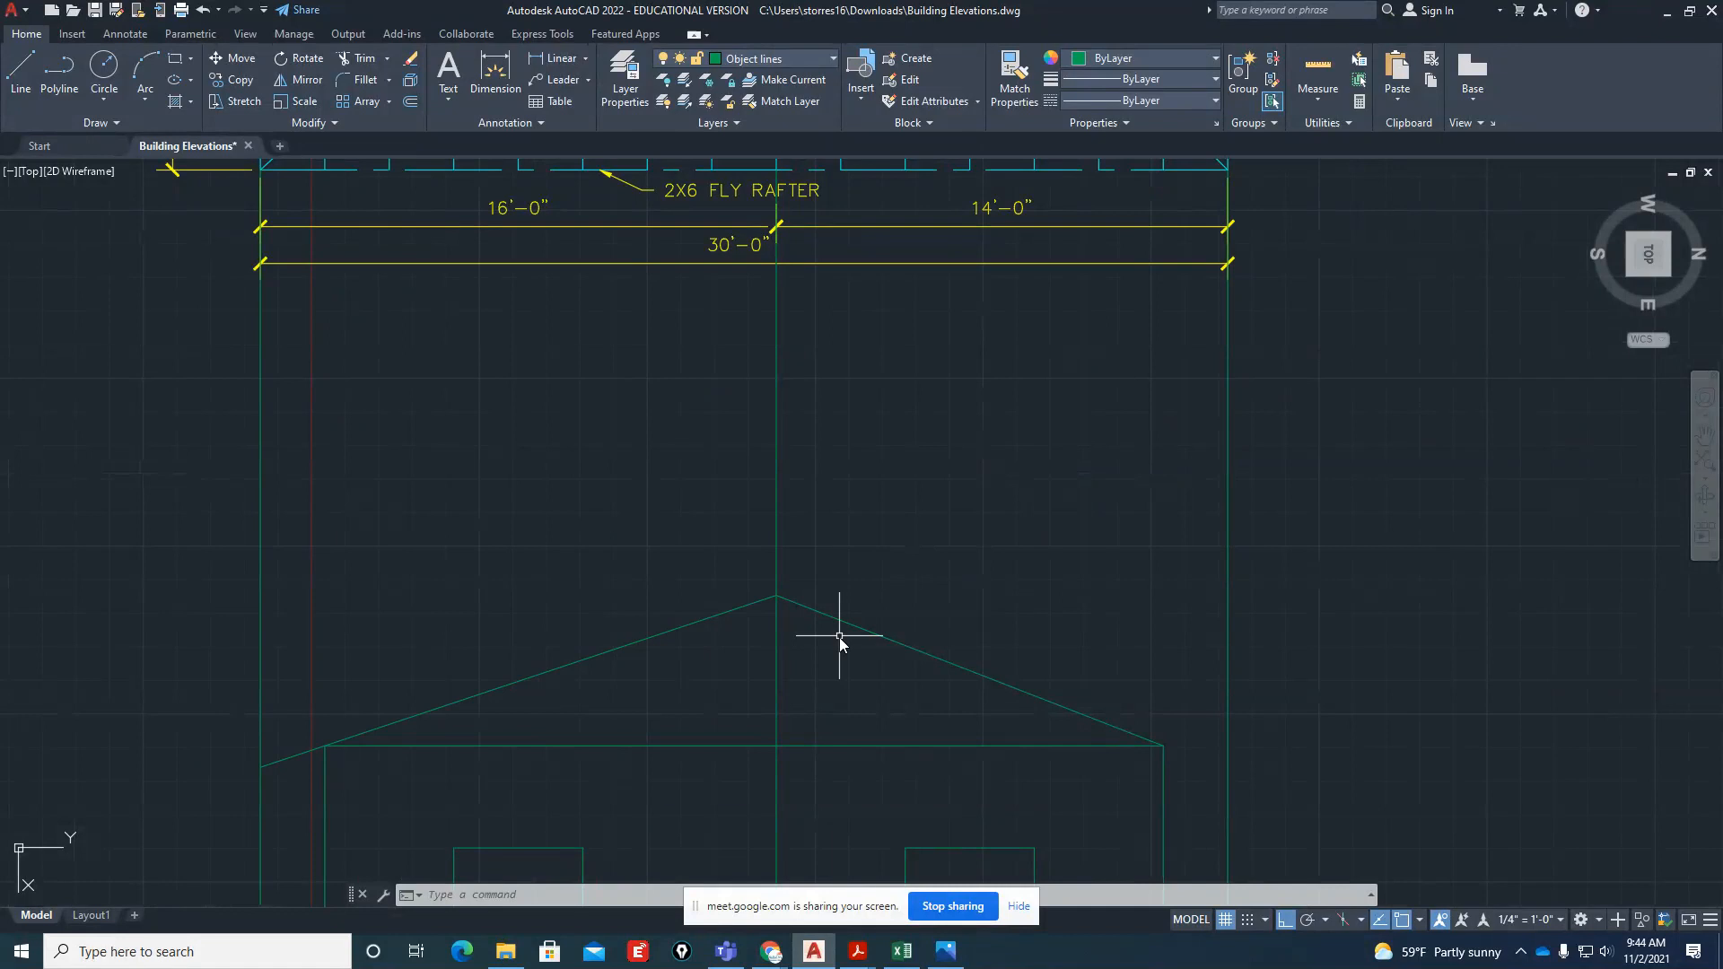
pyautogui.scroll(-2, 839, 636)
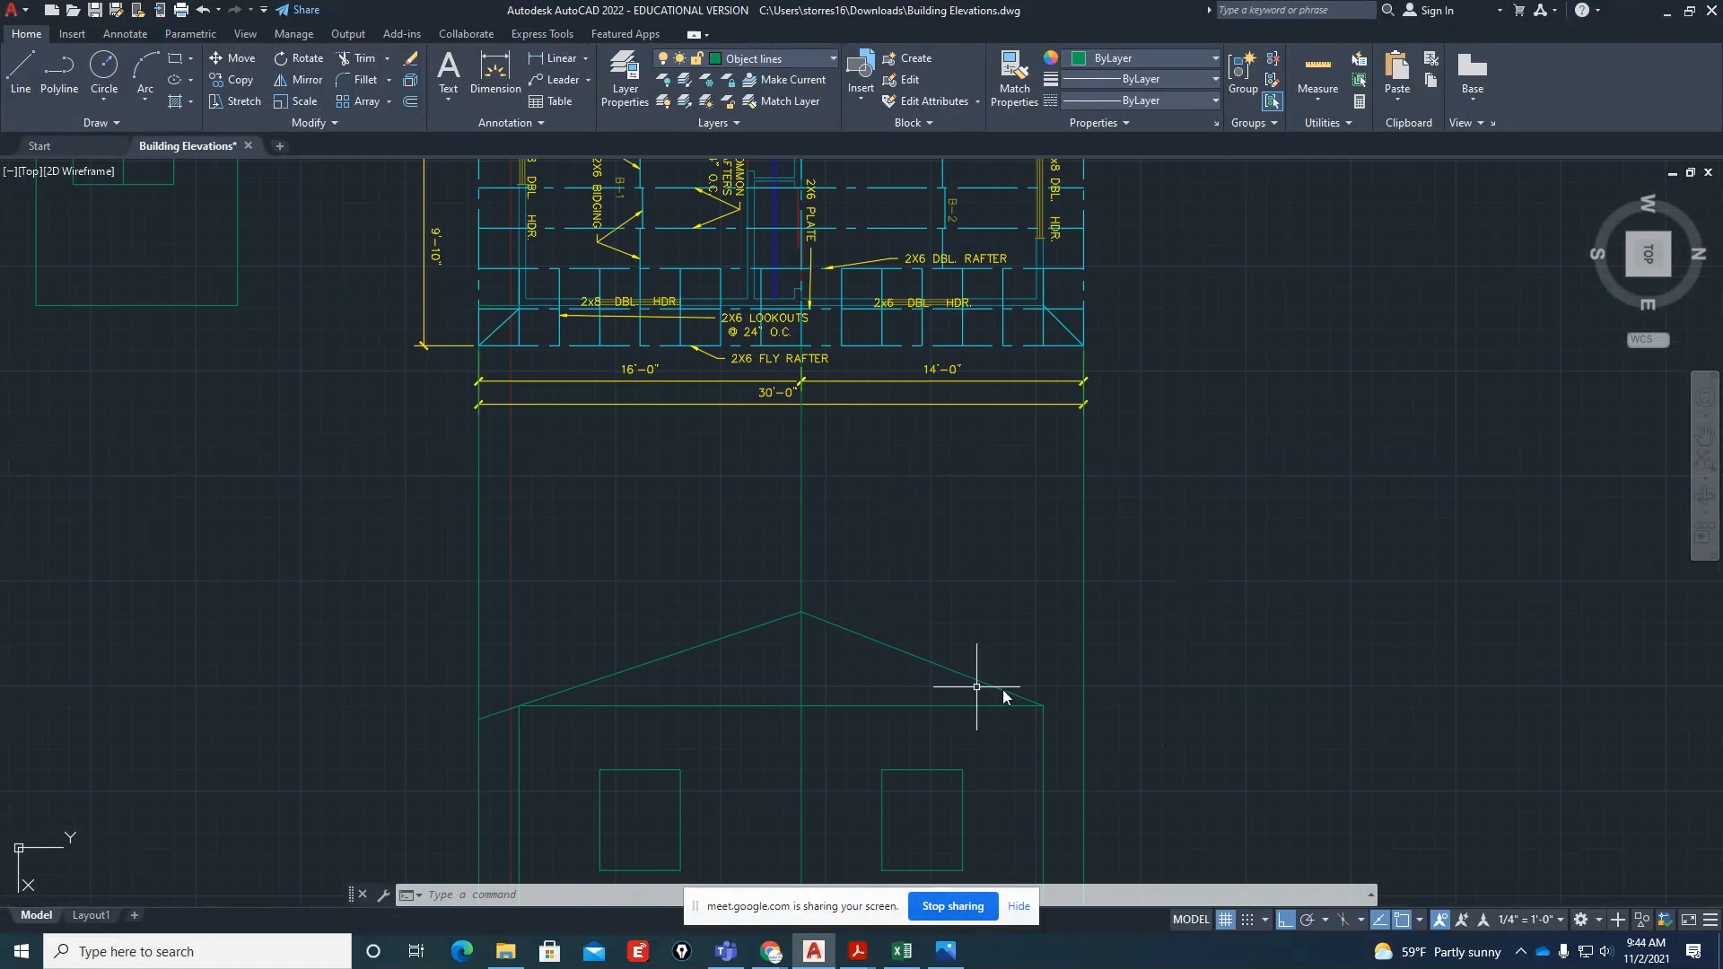
pyautogui.scroll(4, 854, 644)
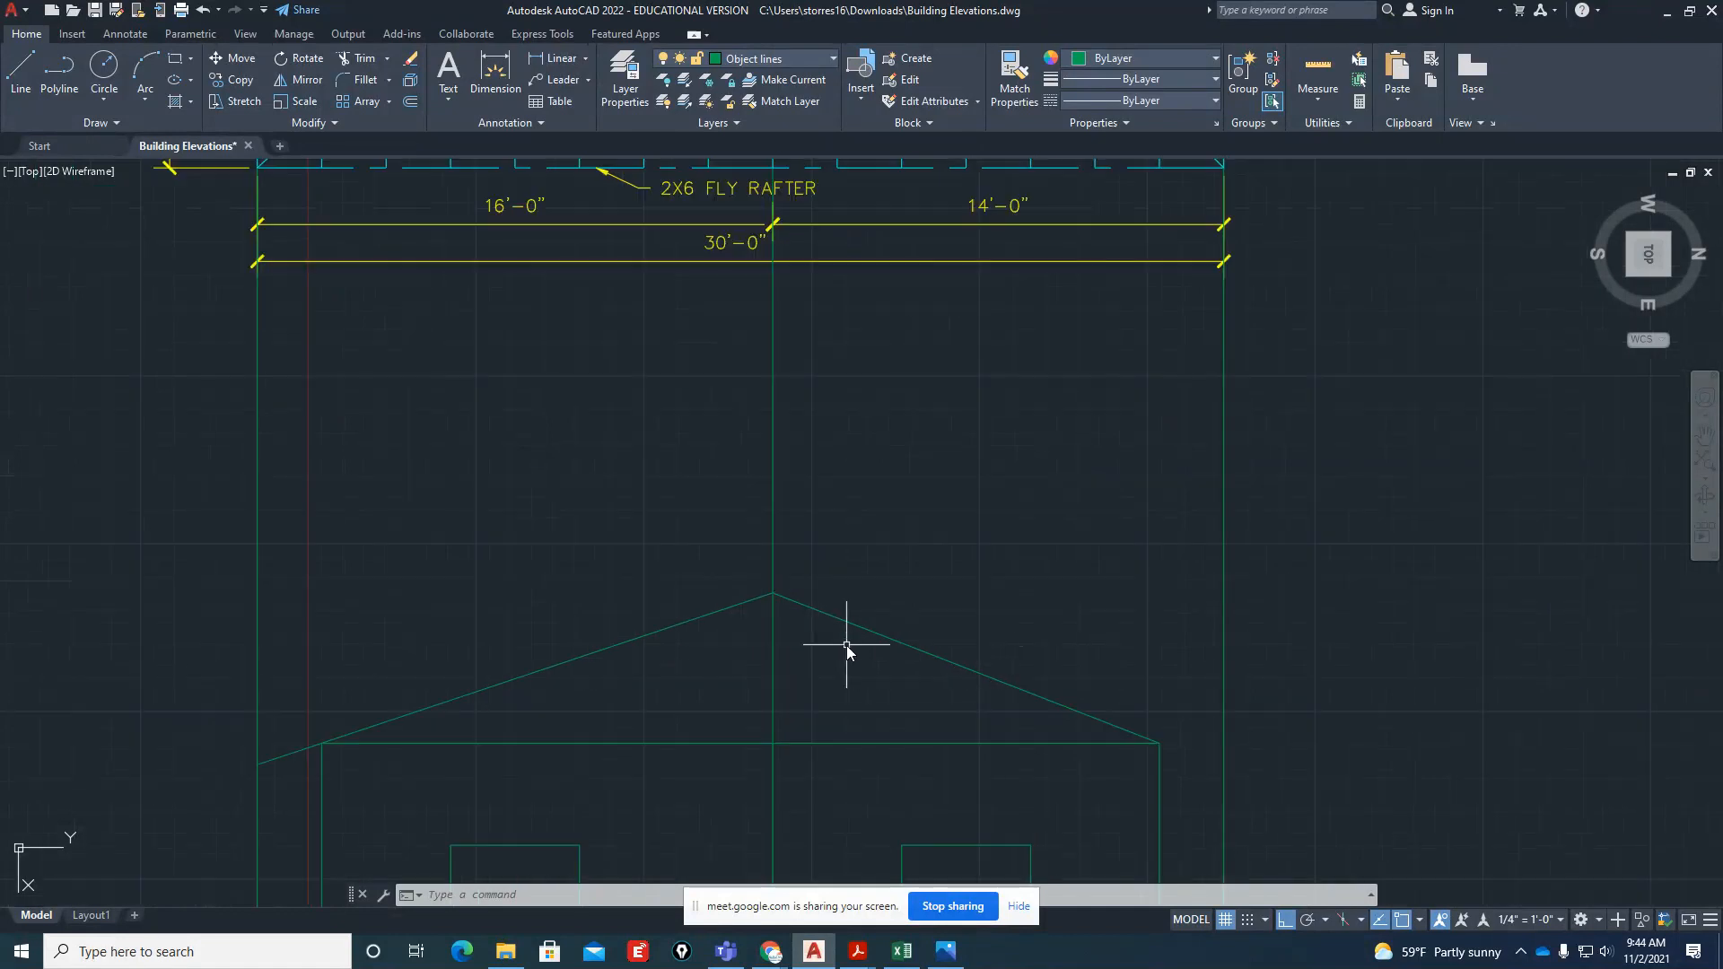
pyautogui.scroll(-4, 912, 674)
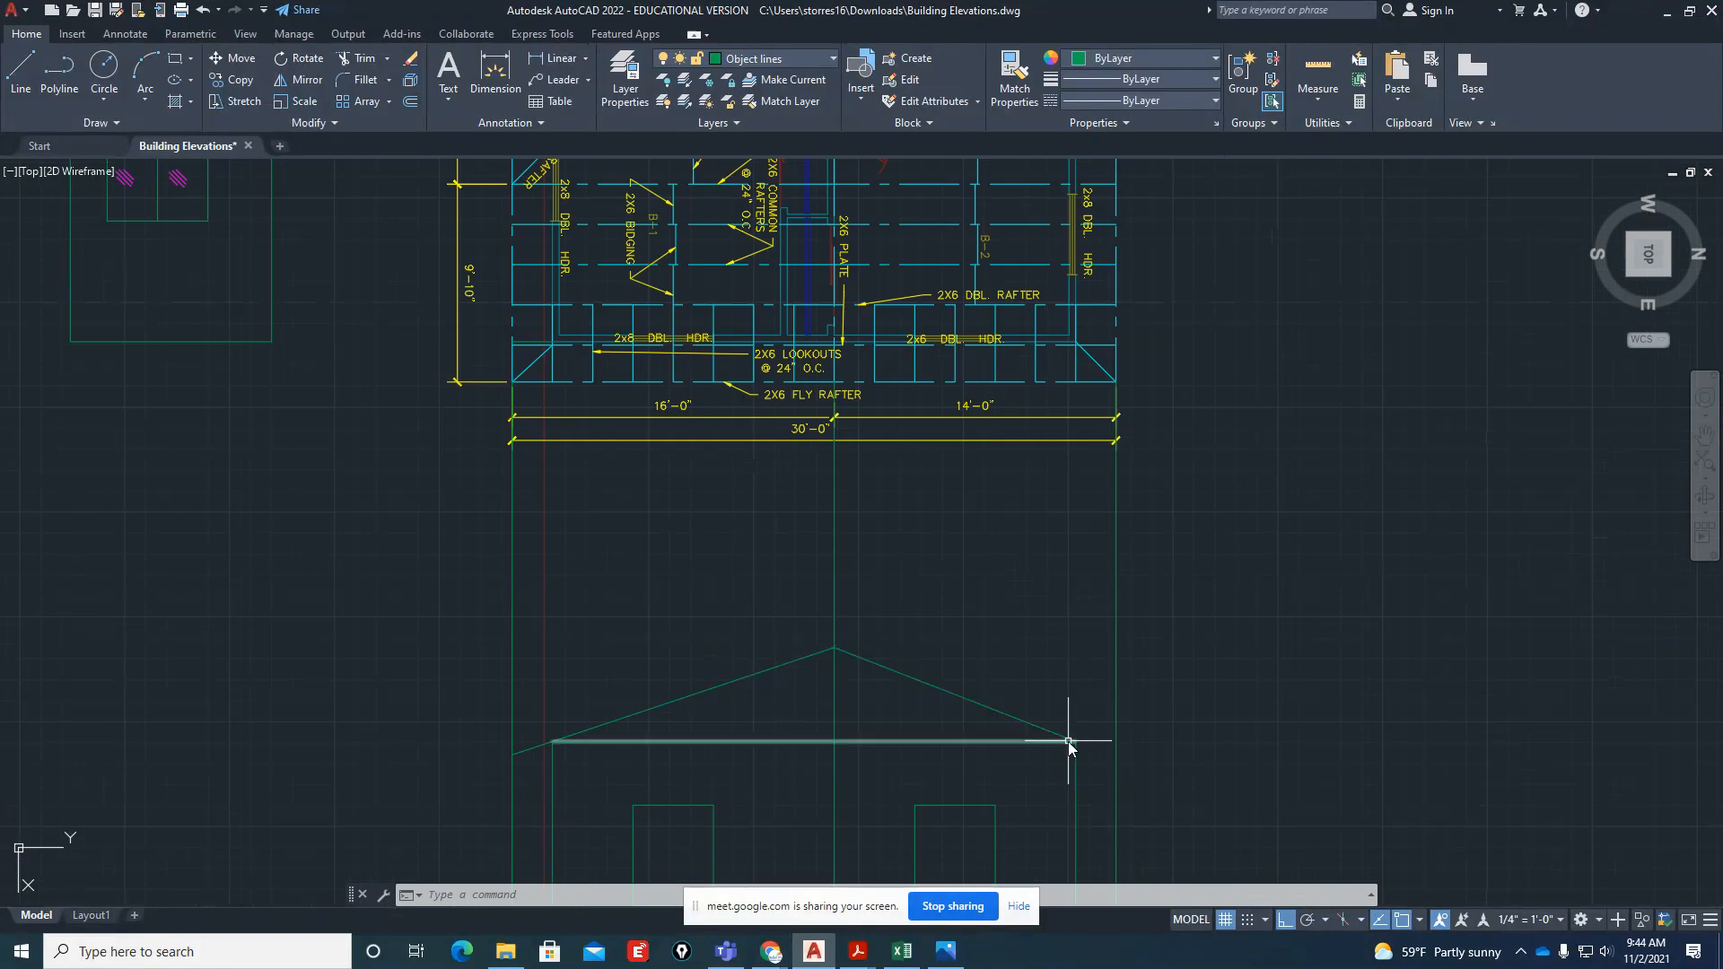
# Offset both sloped roof lines 6" to their upper sides to give the roof its thickness
pyautogui.scroll(3, 875, 671)
pyautogui.write('o')
pyautogui.press('Return')
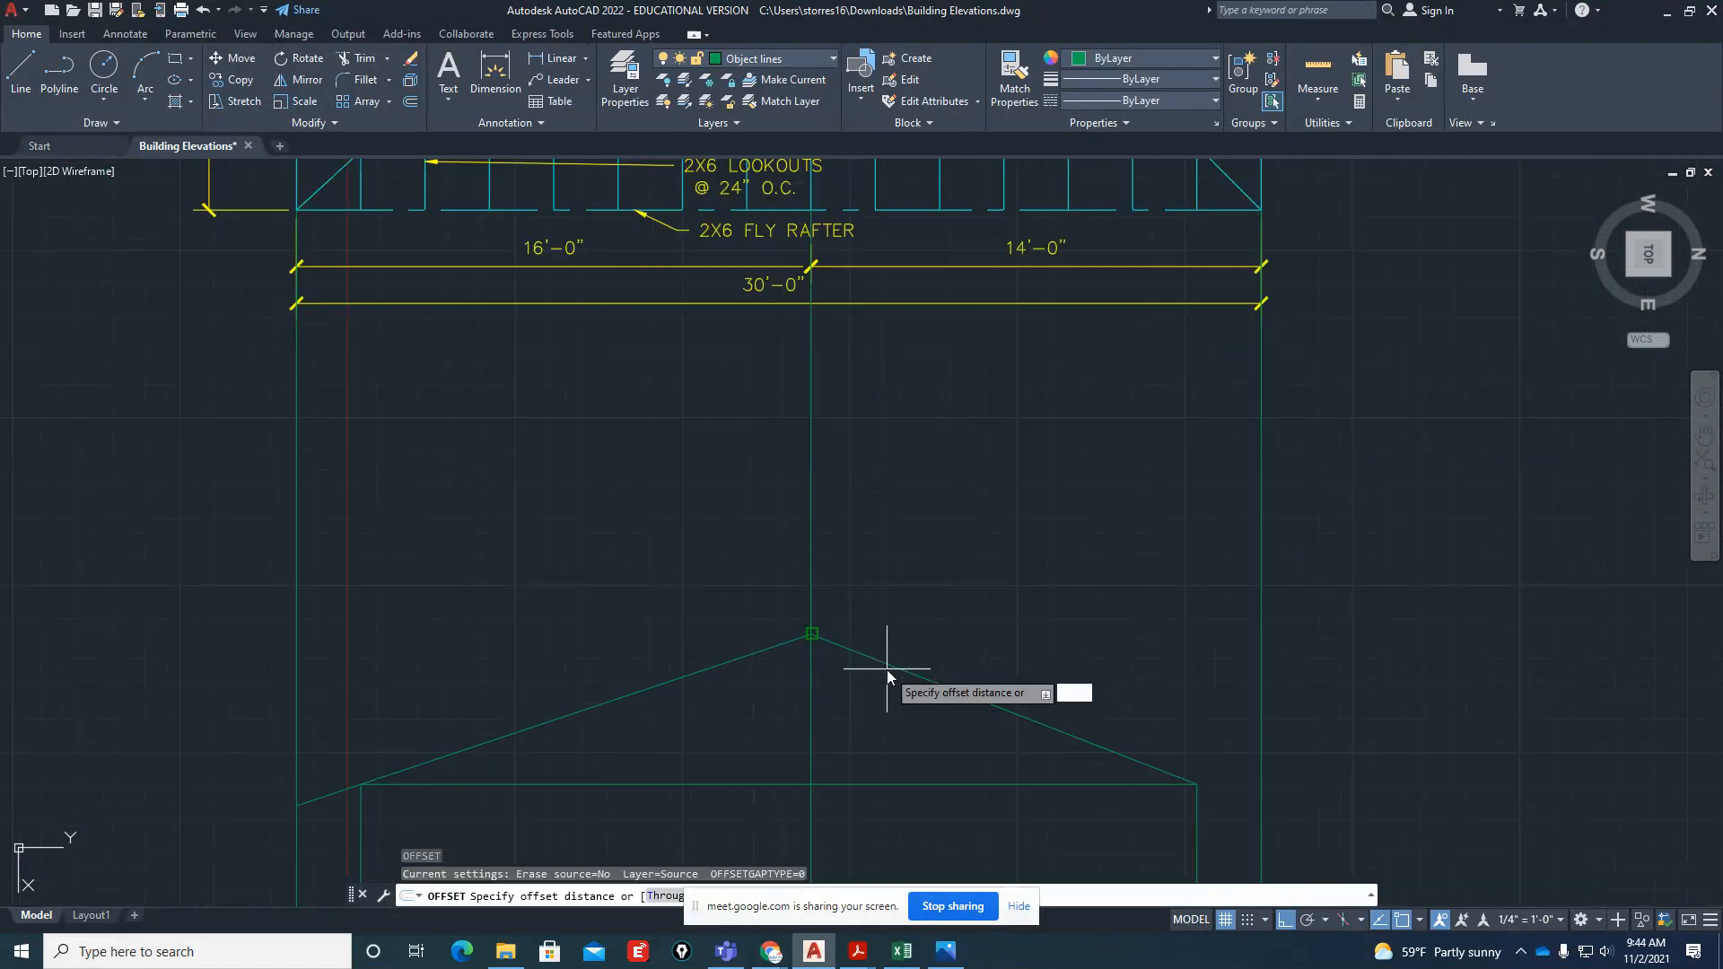
pyautogui.write('6"')
pyautogui.press('Return')
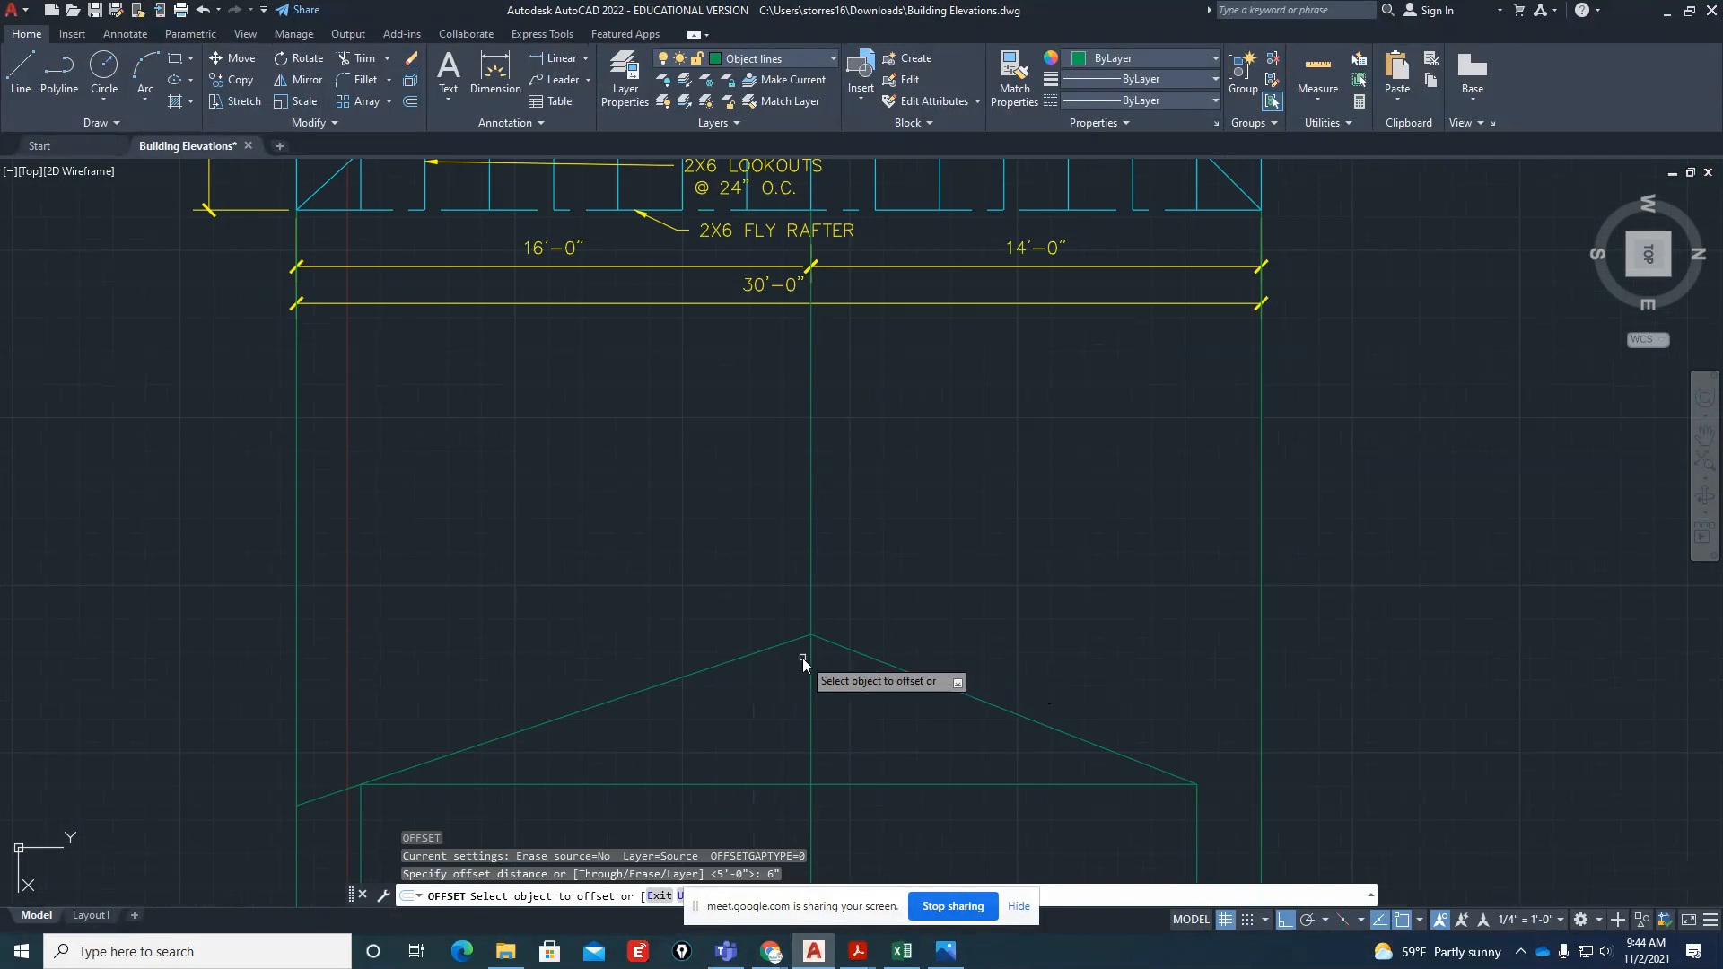
pyautogui.click(763, 651)
pyautogui.click(743, 624)
pyautogui.click(843, 649)
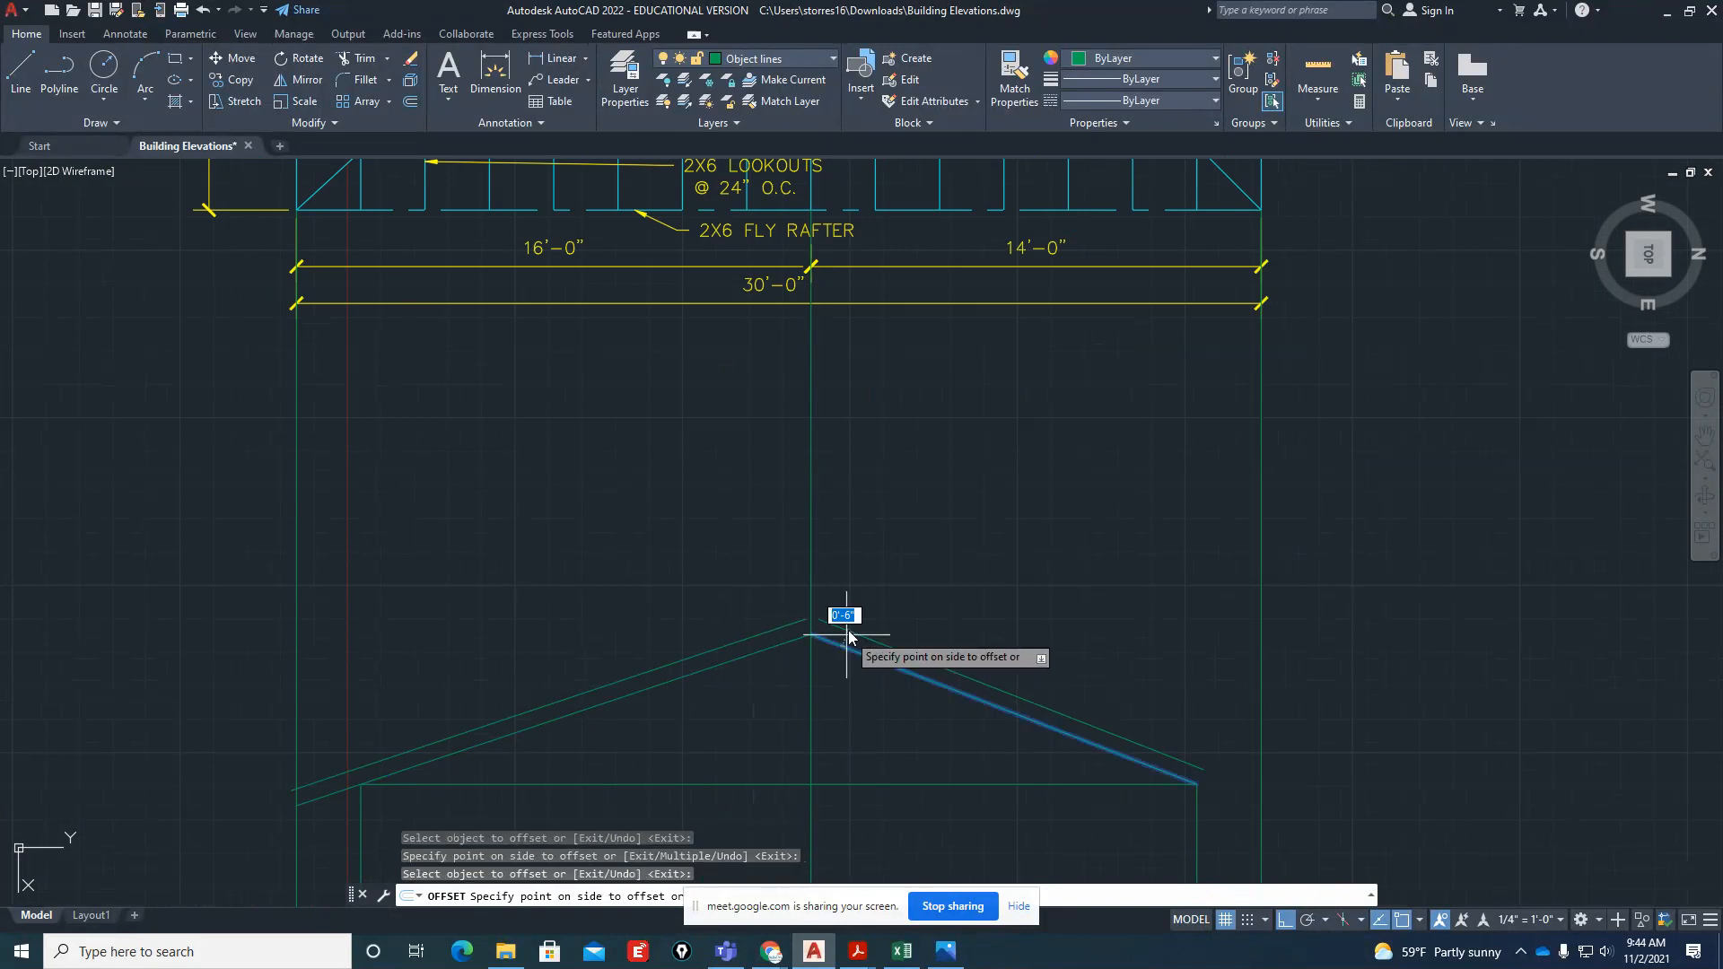
pyautogui.click(848, 637)
pyautogui.scroll(4, 828, 657)
pyautogui.press('Escape')
# Fillet the two offset roof lines with a radius of 0 so they meet at the ridge
pyautogui.write('f')
pyautogui.press('Return')
pyautogui.write('r')
pyautogui.press('Return')
pyautogui.write('0')
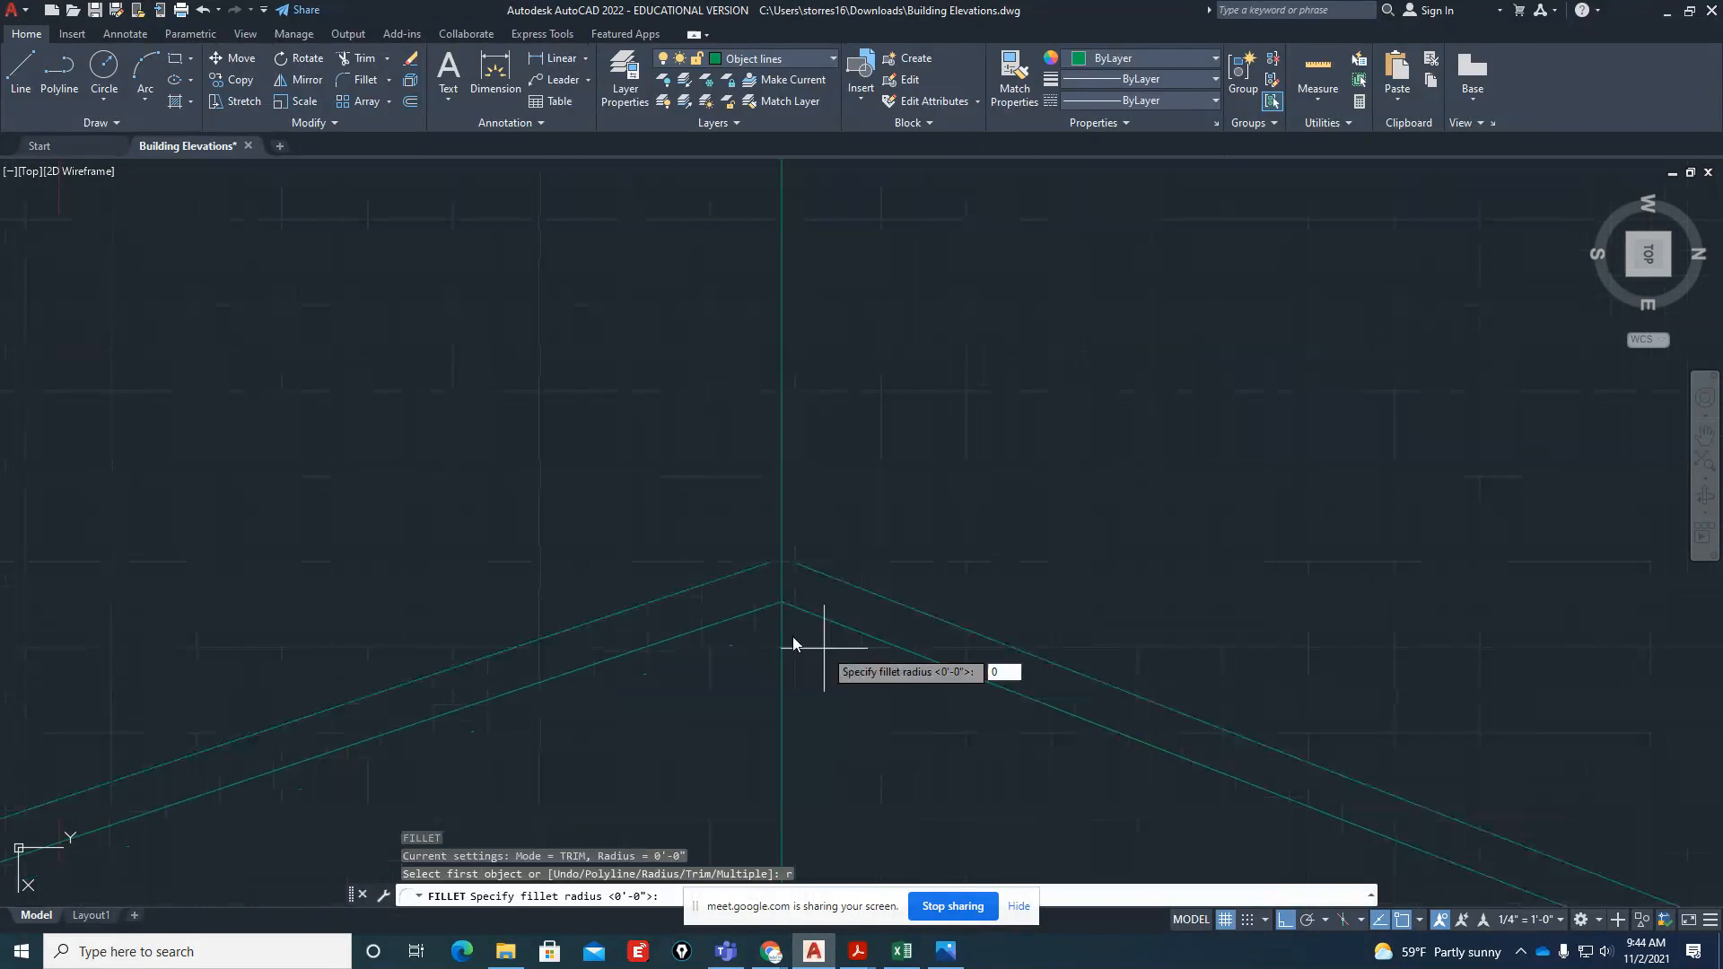
pyautogui.press('Return')
pyautogui.click(714, 583)
pyautogui.click(814, 571)
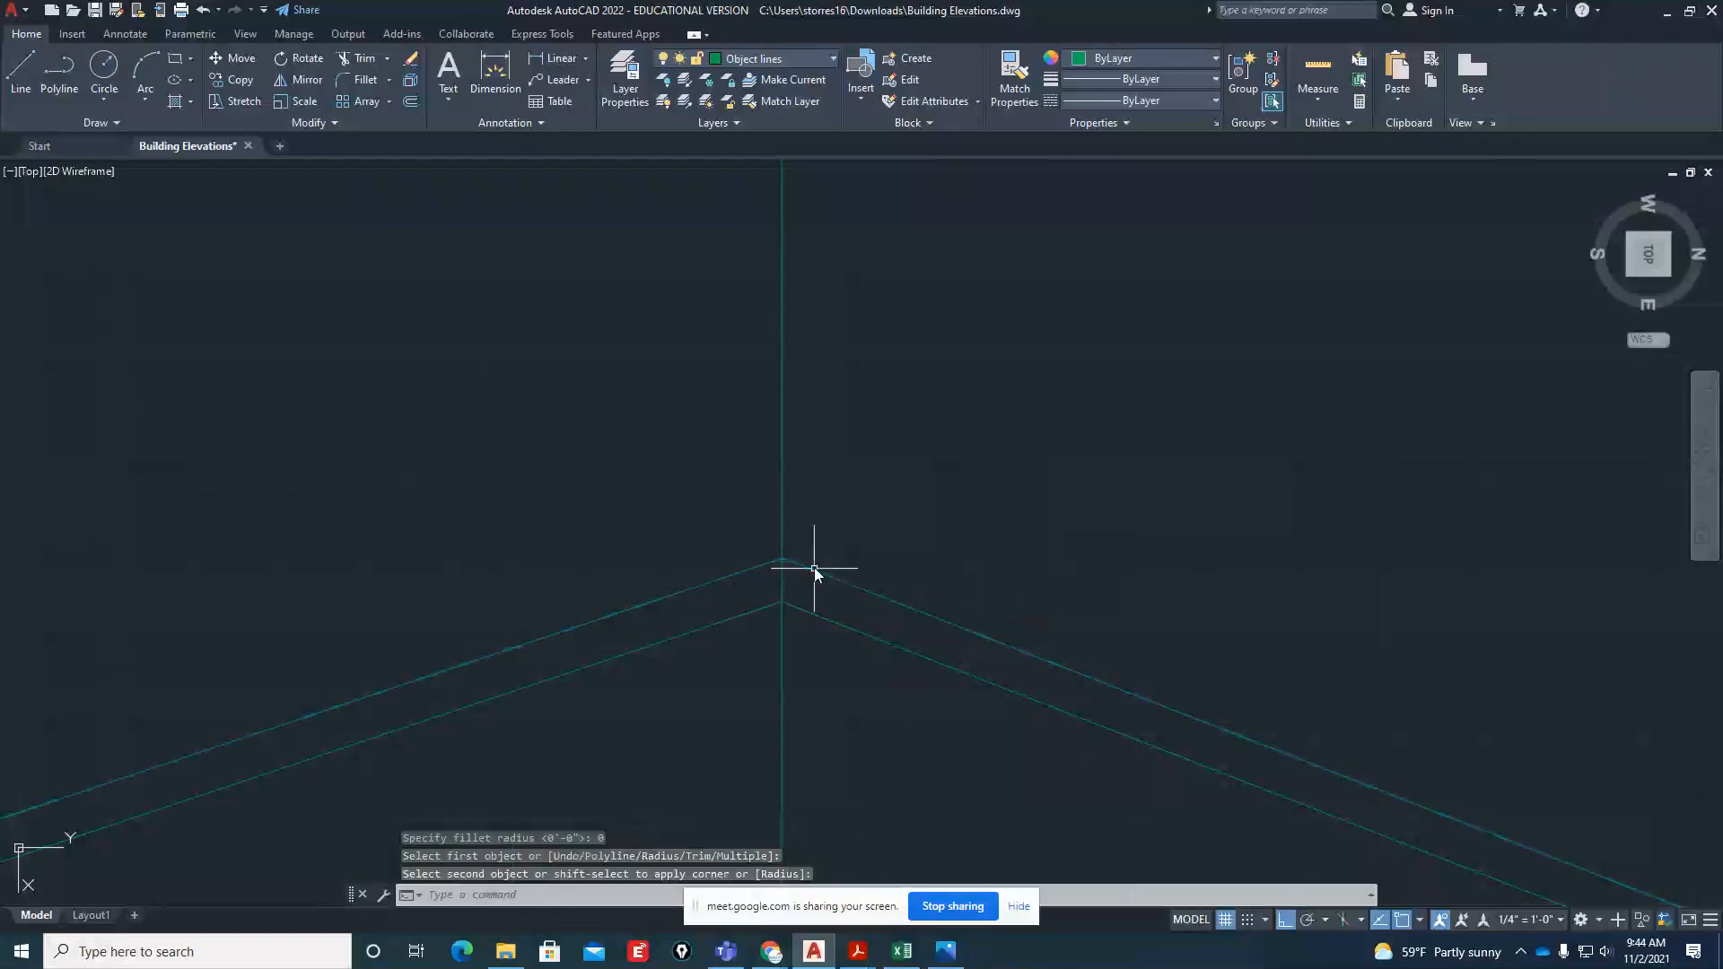
# Close the left eave with a line from the upper roof line's end perpendicular to the lower roof line
pyautogui.scroll(-4, 814, 571)
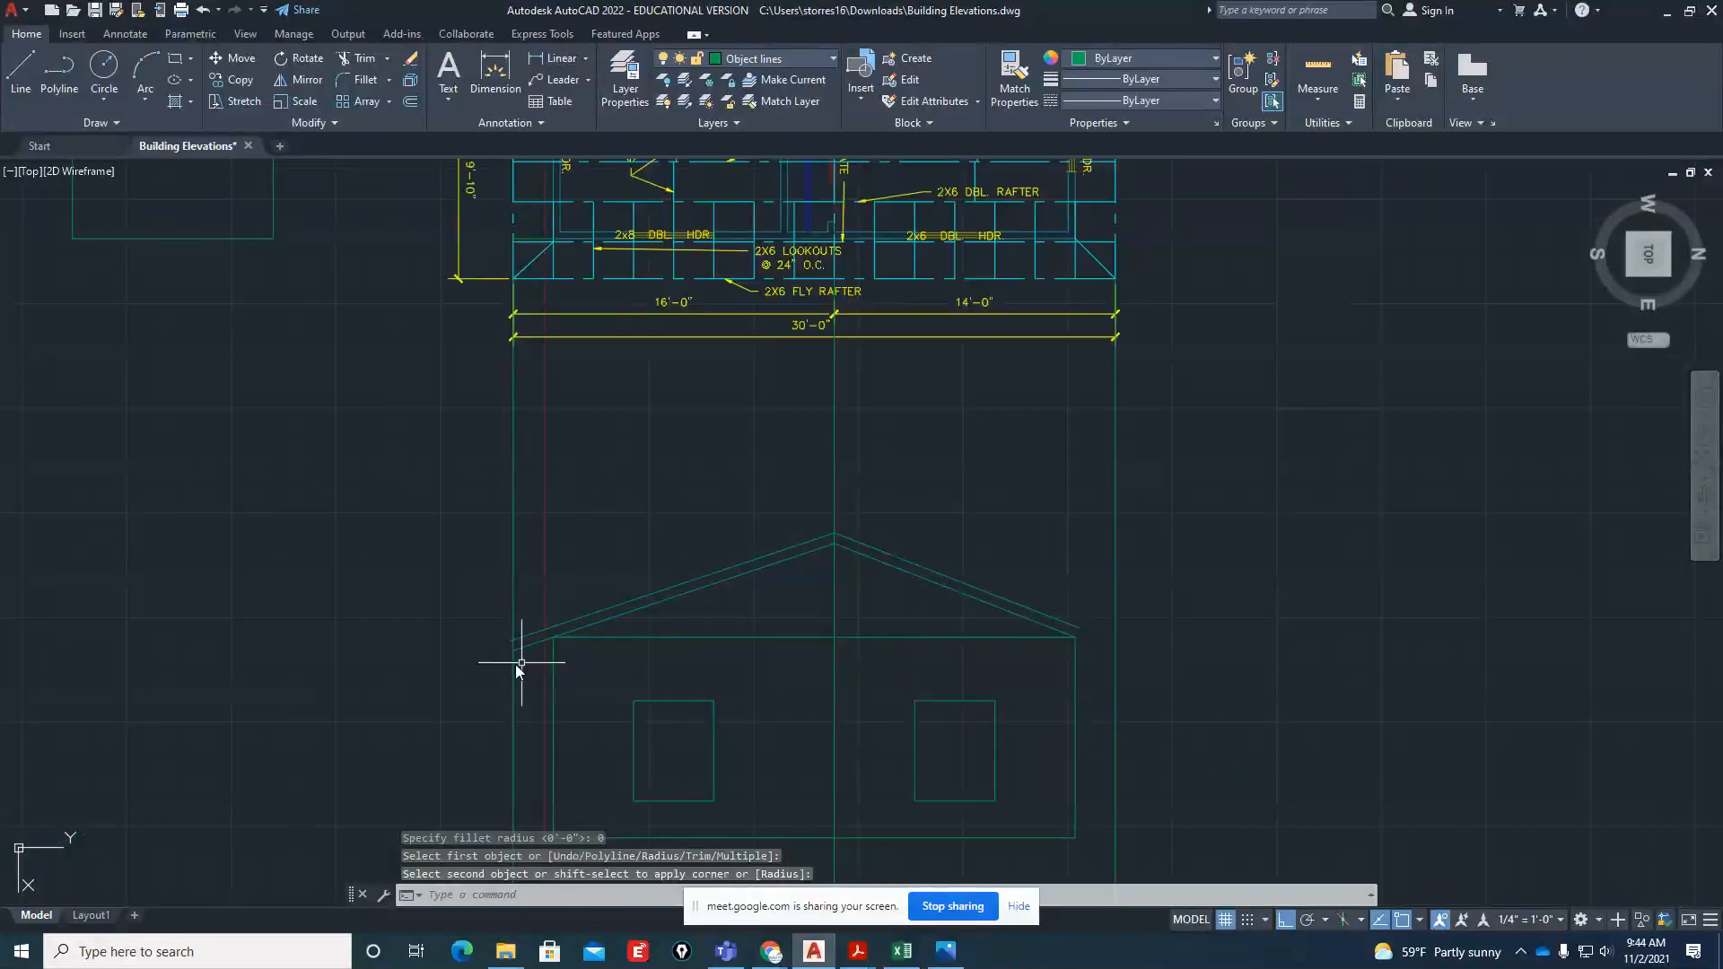
pyautogui.scroll(5, 505, 669)
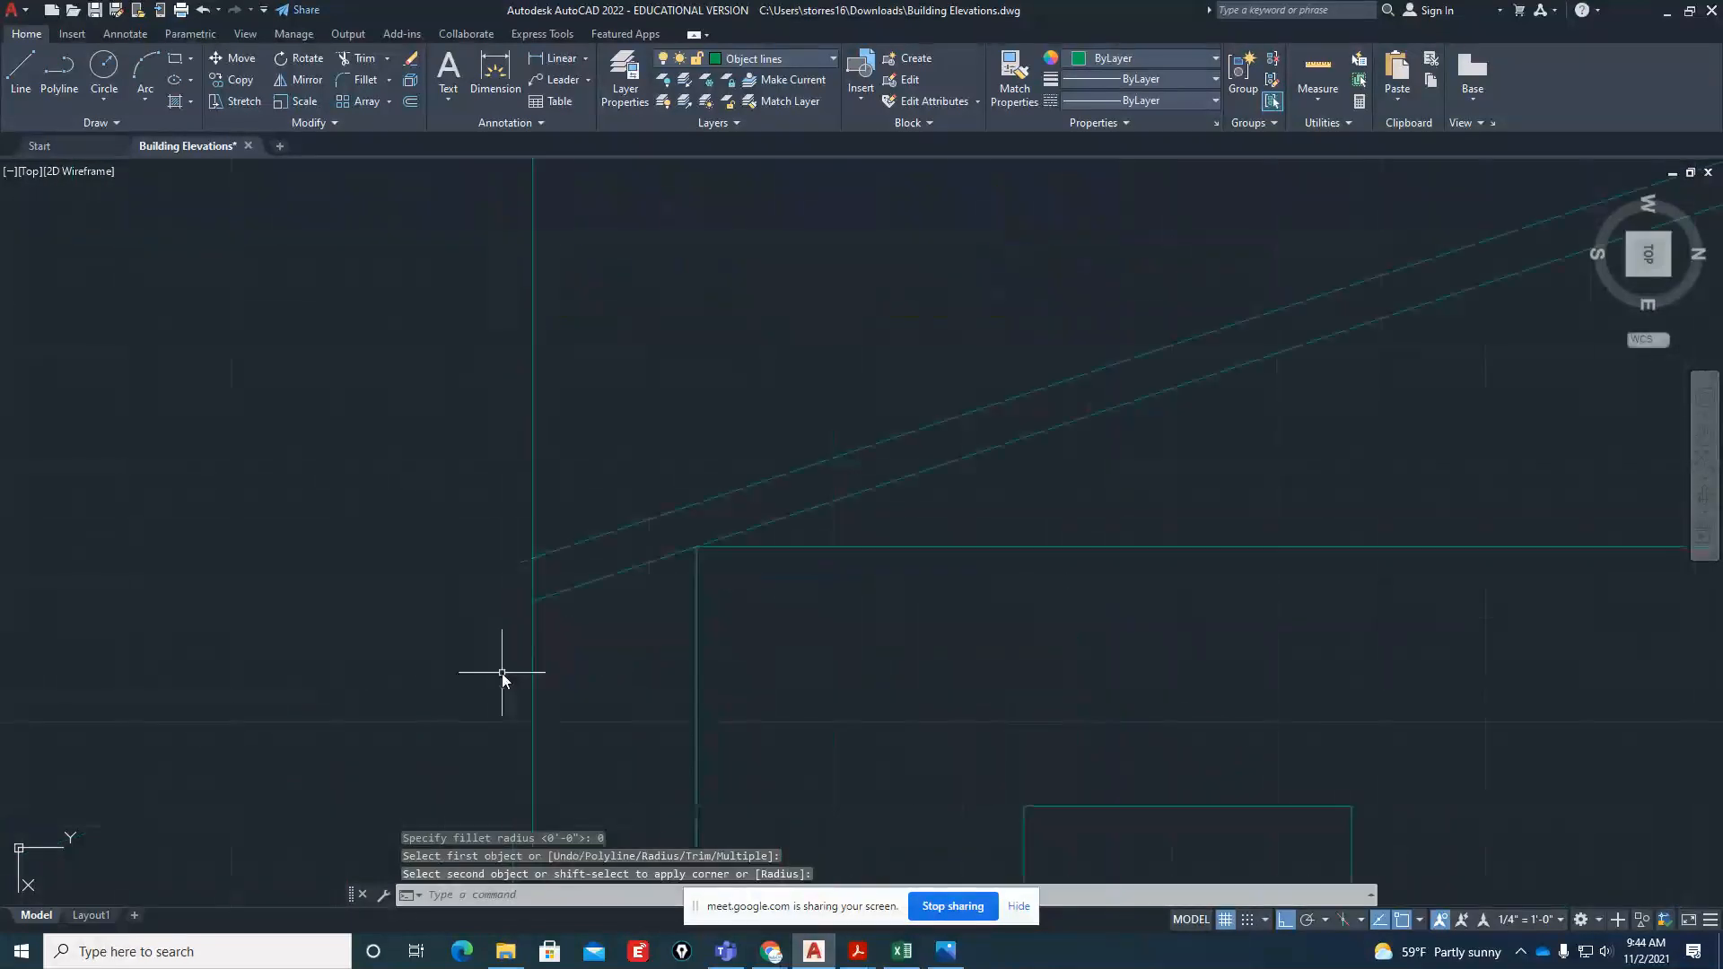
pyautogui.press('Return')
pyautogui.click(532, 558)
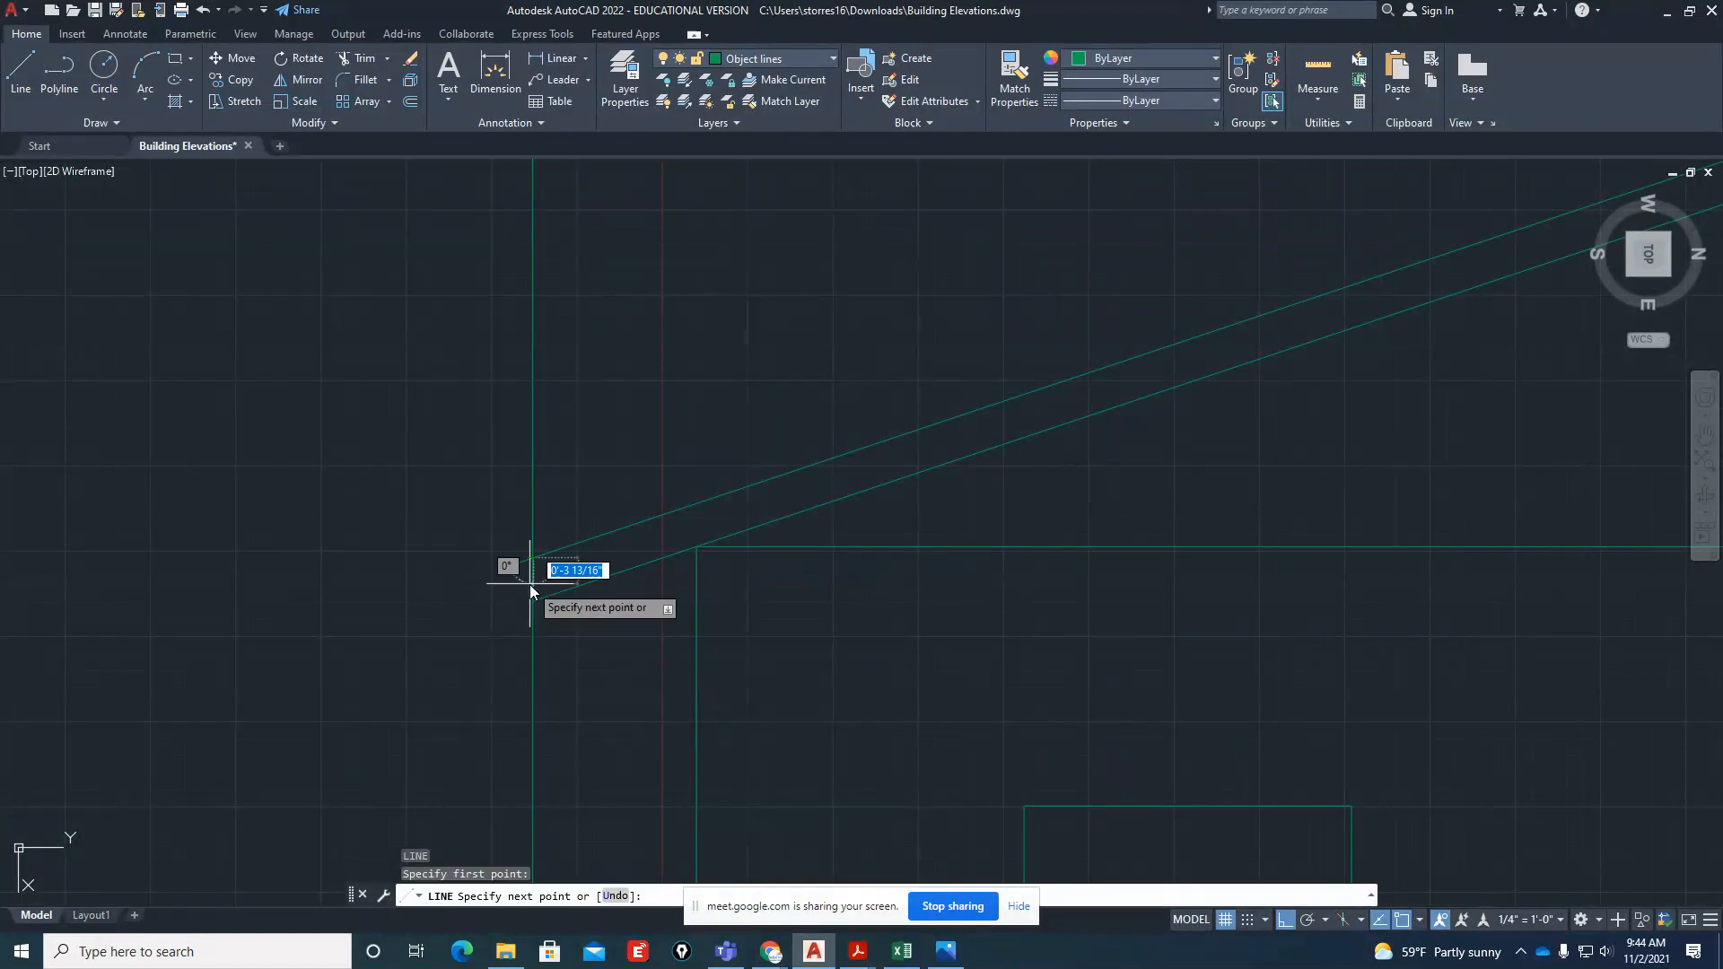
pyautogui.scroll(2, 529, 584)
pyautogui.write('per')
pyautogui.press('Return')
pyautogui.click(554, 605)
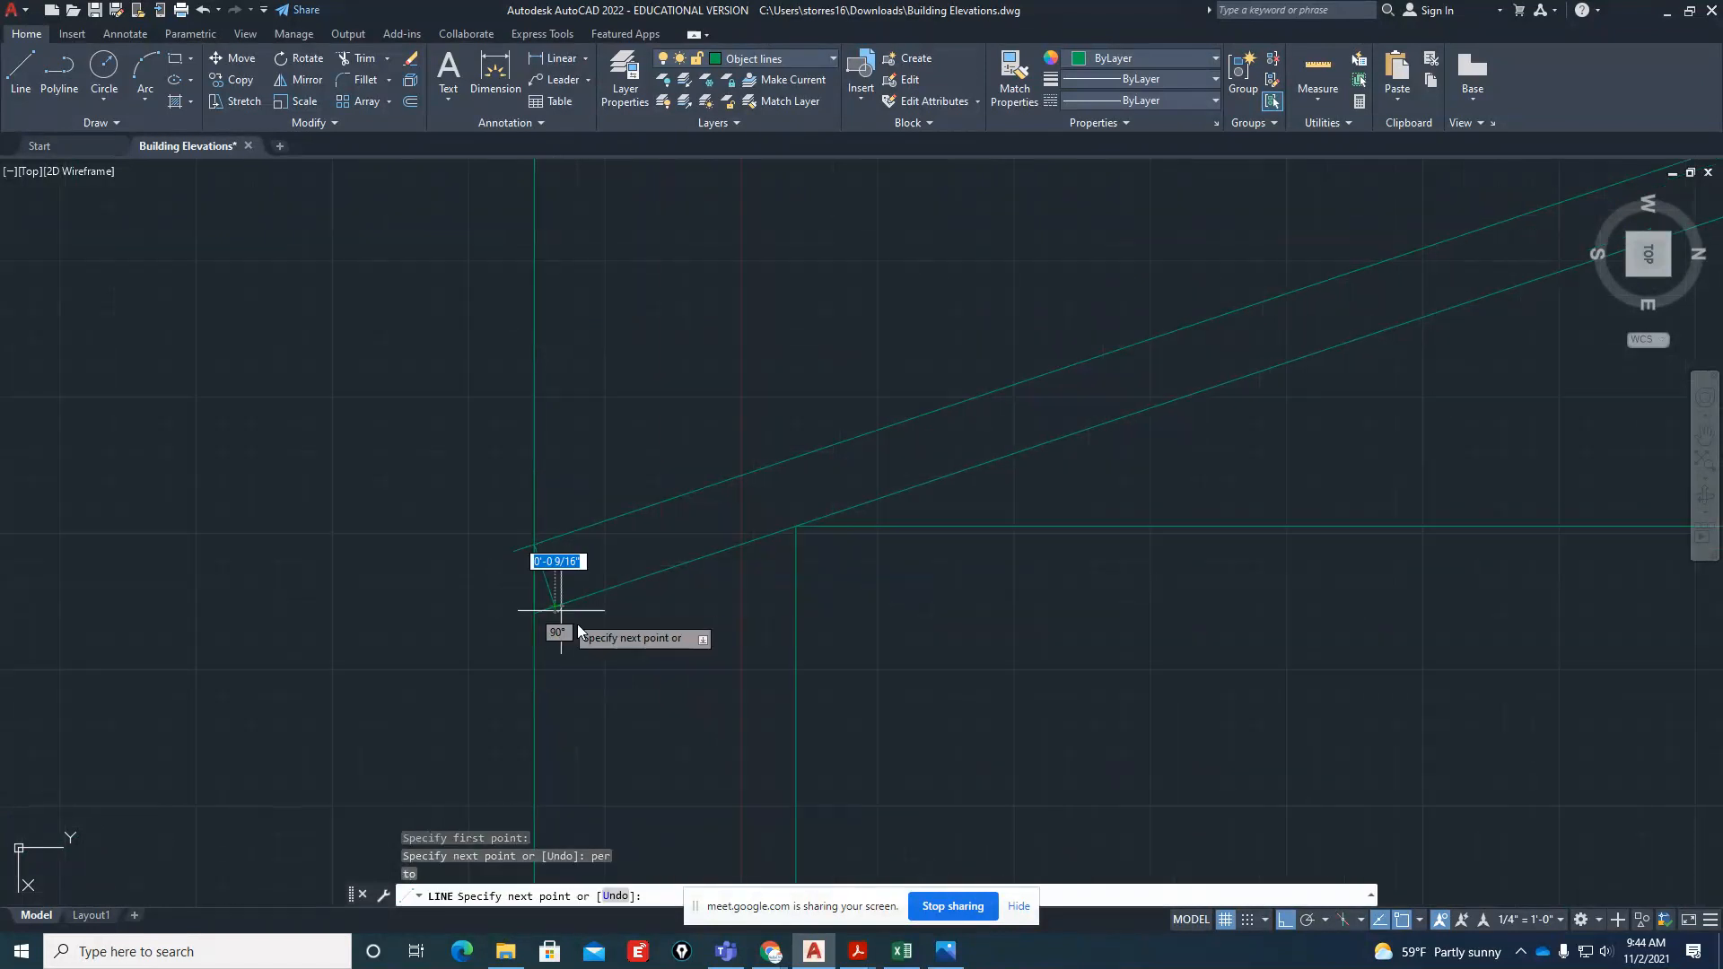
pyautogui.press('Return')
# Trim the roof line stubs that extend beyond the left eave line
pyautogui.write('tr')
pyautogui.press('Return')
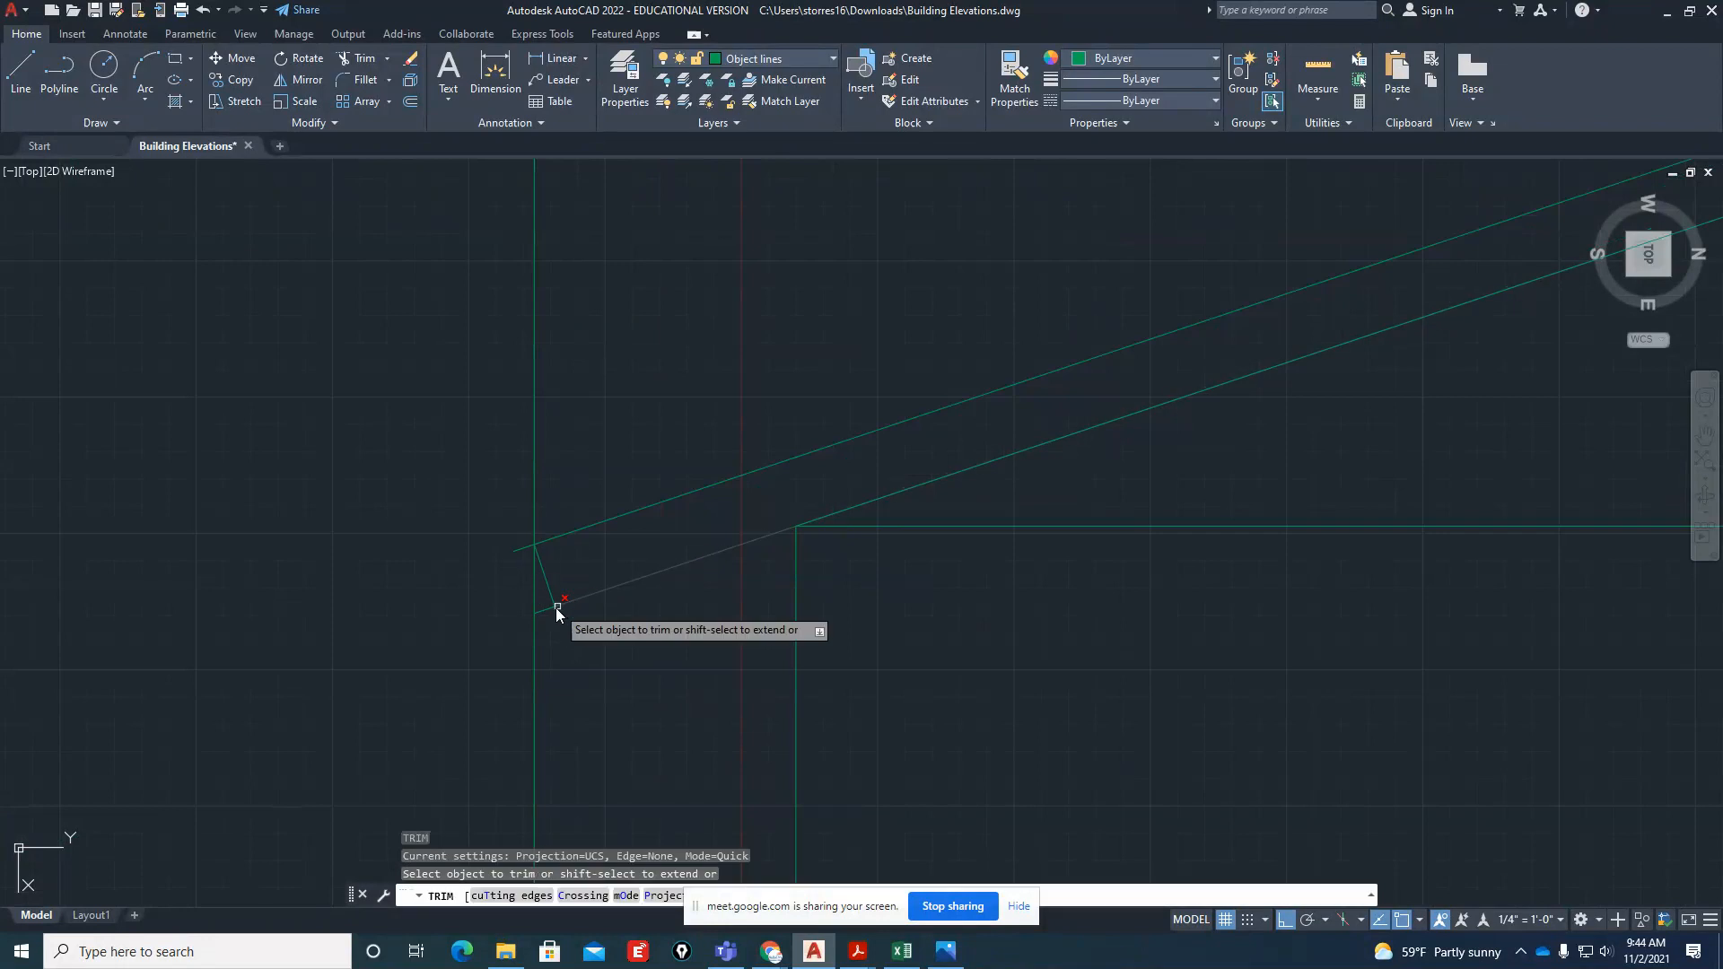
pyautogui.click(524, 548)
pyautogui.scroll(-4, 481, 574)
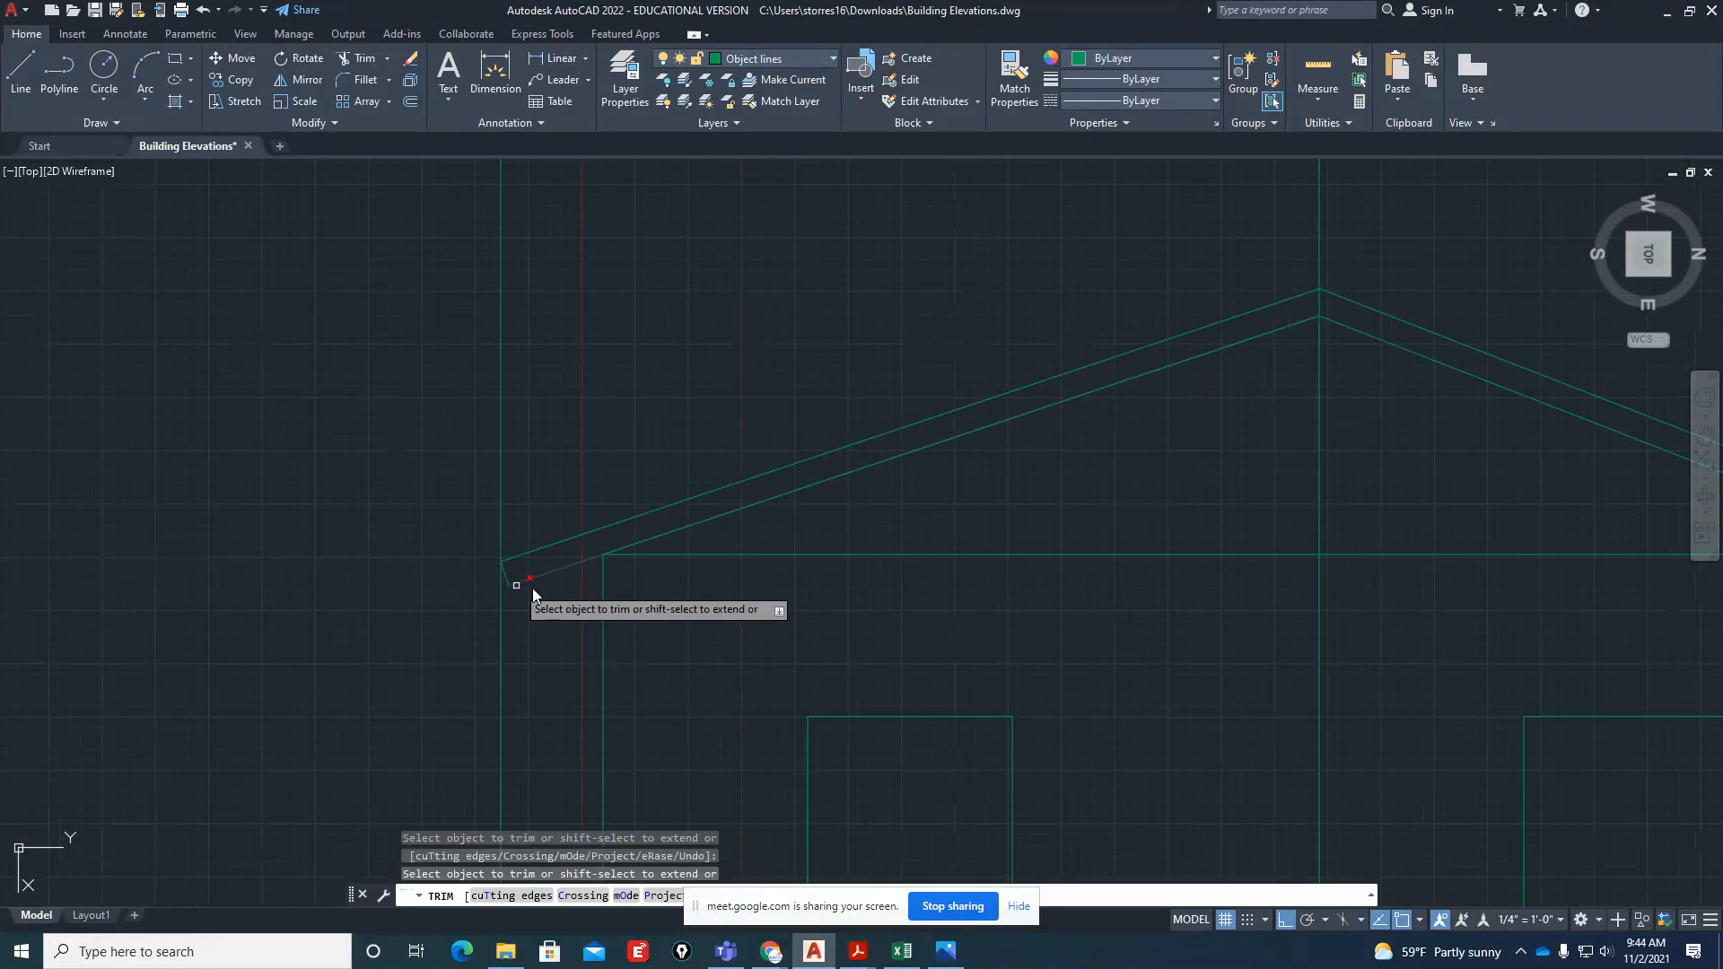
pyautogui.press('Escape')
pyautogui.press('Escape')
# Extend both right-hand roof slope lines to the right overhang projection line
pyautogui.scroll(-4, 516, 585)
pyautogui.scroll(4, 1174, 579)
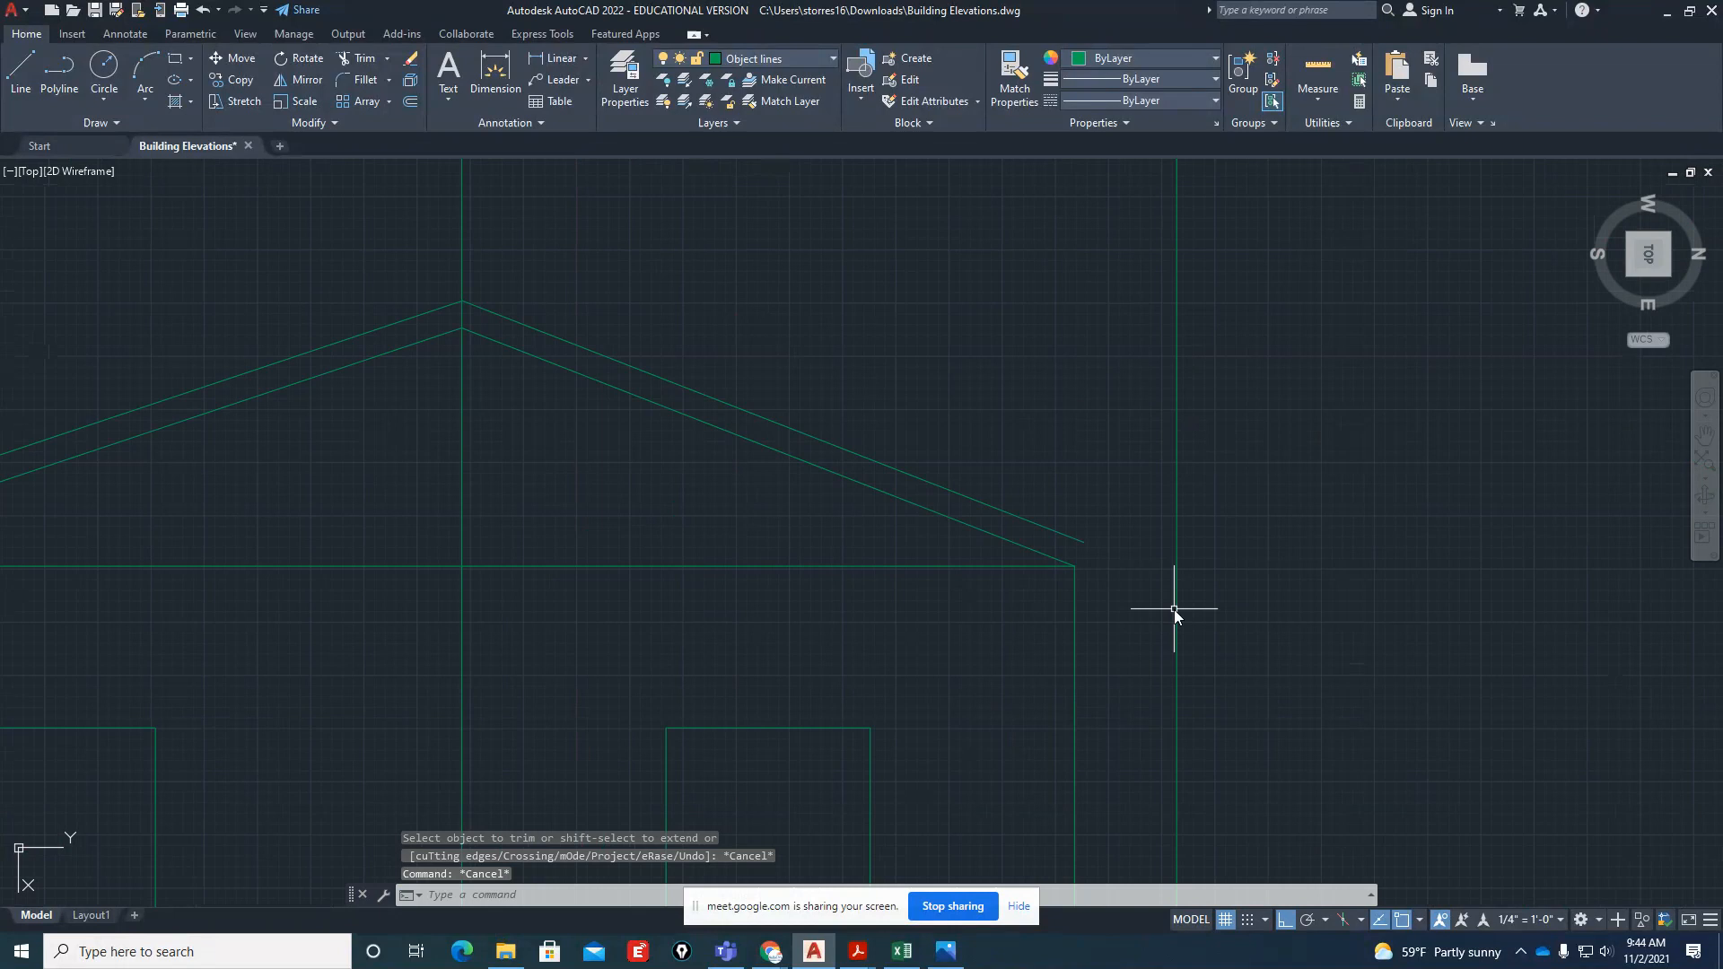
pyautogui.write('ex')
pyautogui.press('Return')
pyautogui.click(1066, 538)
pyautogui.click(1056, 557)
pyautogui.press('Return')
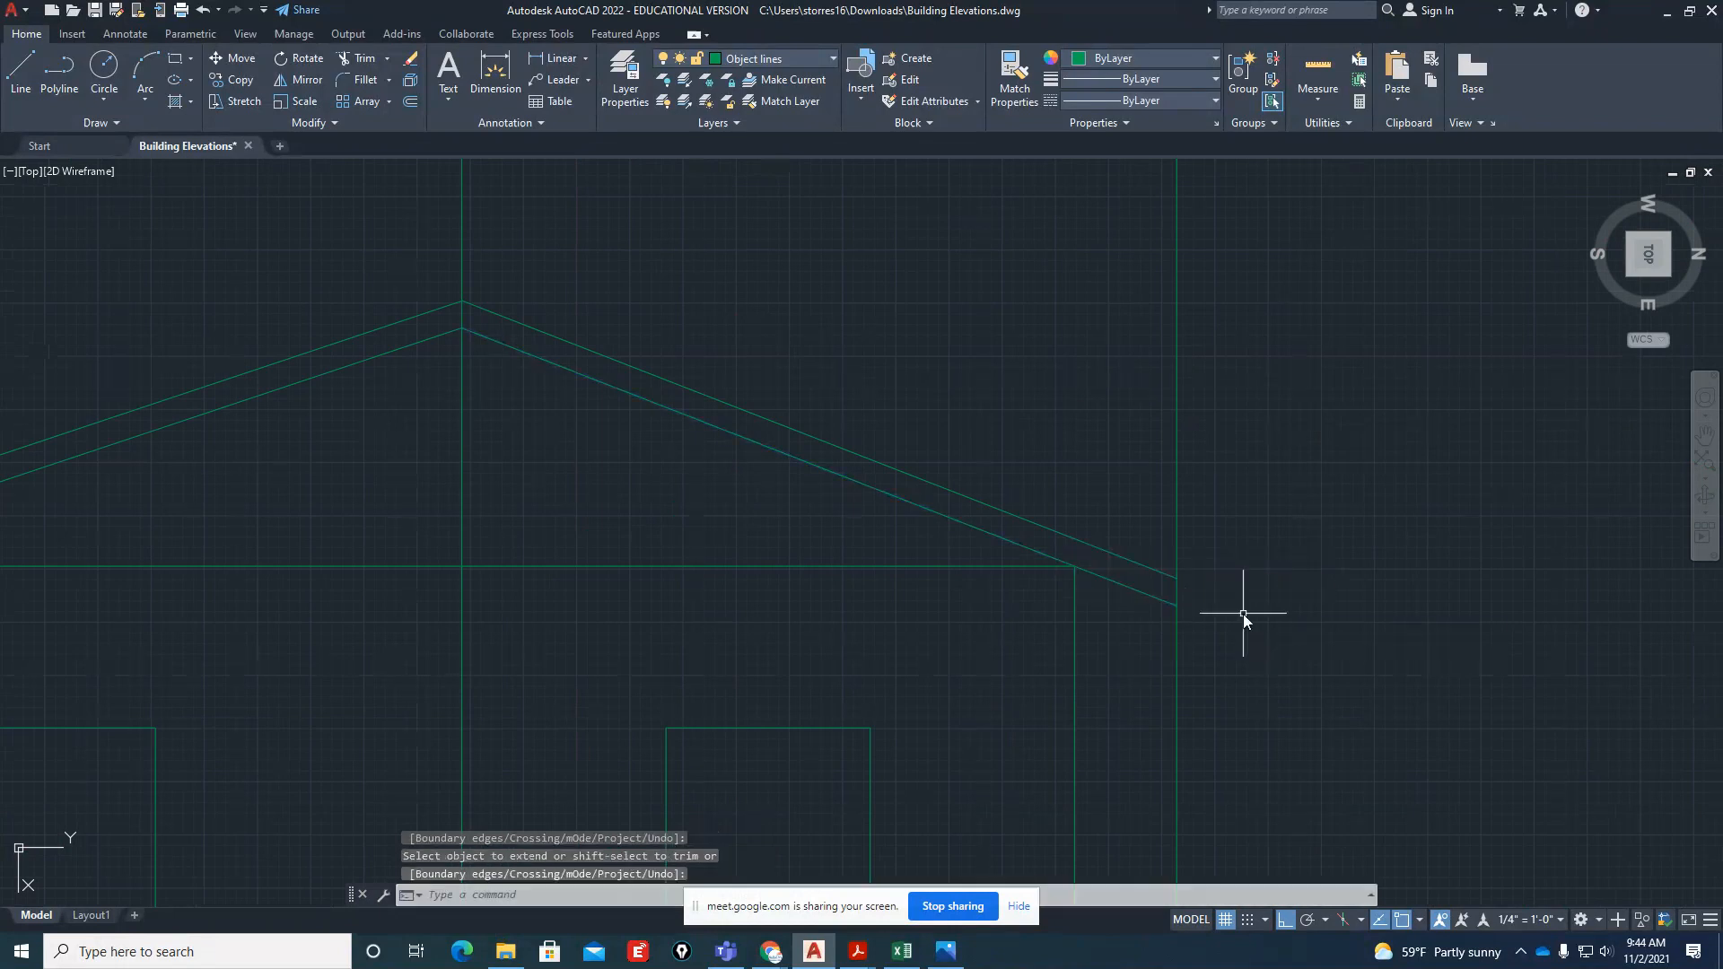
# Close the right eave with a line from the upper roof line's end perpendicular to the lower roof line
pyautogui.scroll(4, 1242, 613)
pyautogui.write('l')
pyautogui.press('Return')
pyautogui.click(1069, 527)
pyautogui.write('per')
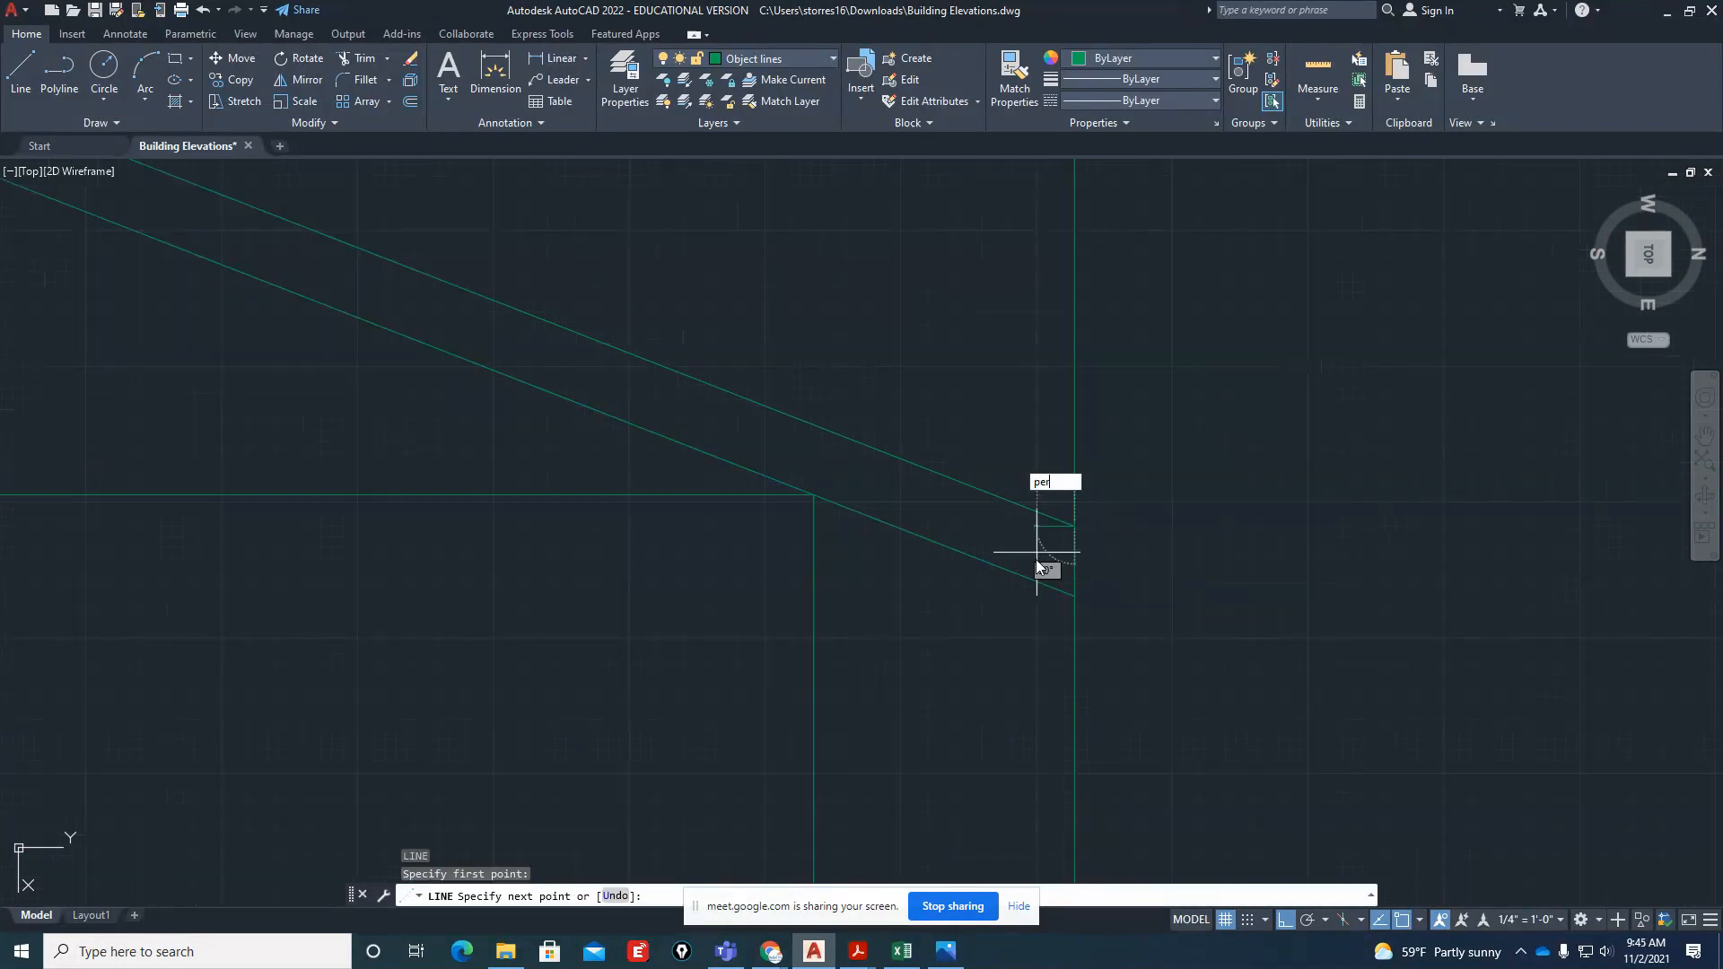
pyautogui.press('Return')
pyautogui.click(1027, 583)
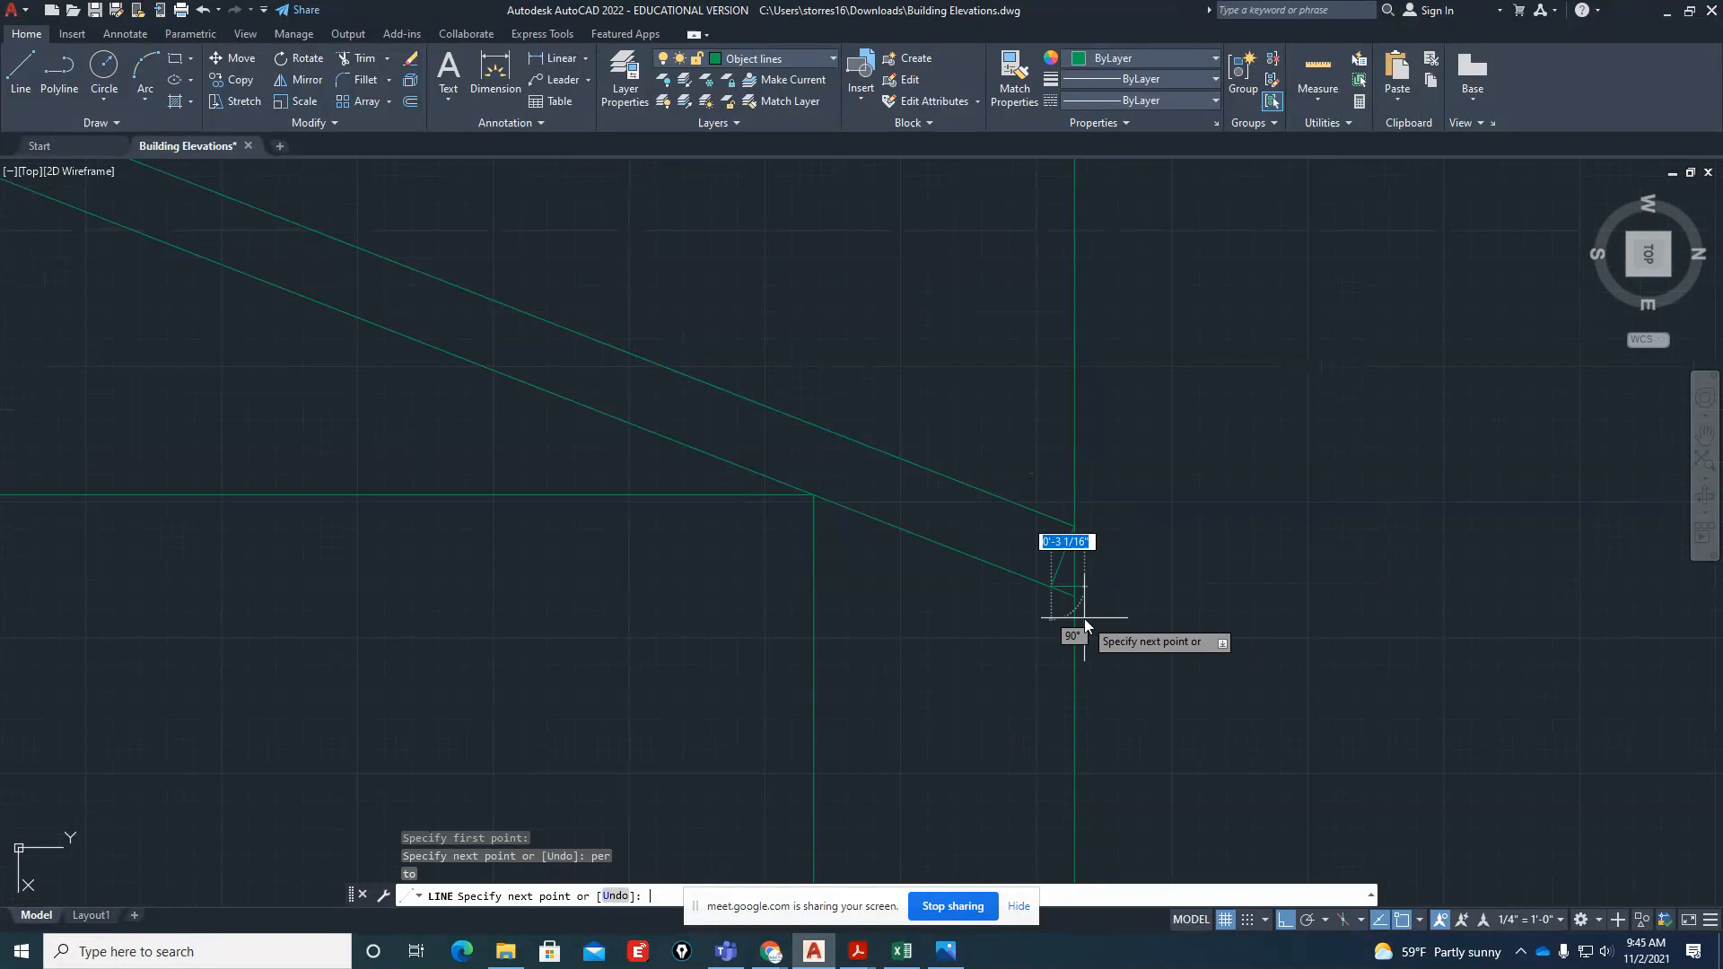
pyautogui.press('Escape')
pyautogui.press('Escape')
# Trim the lower roof line's stub beyond the right eave line
pyautogui.write('tr')
pyautogui.press('Return')
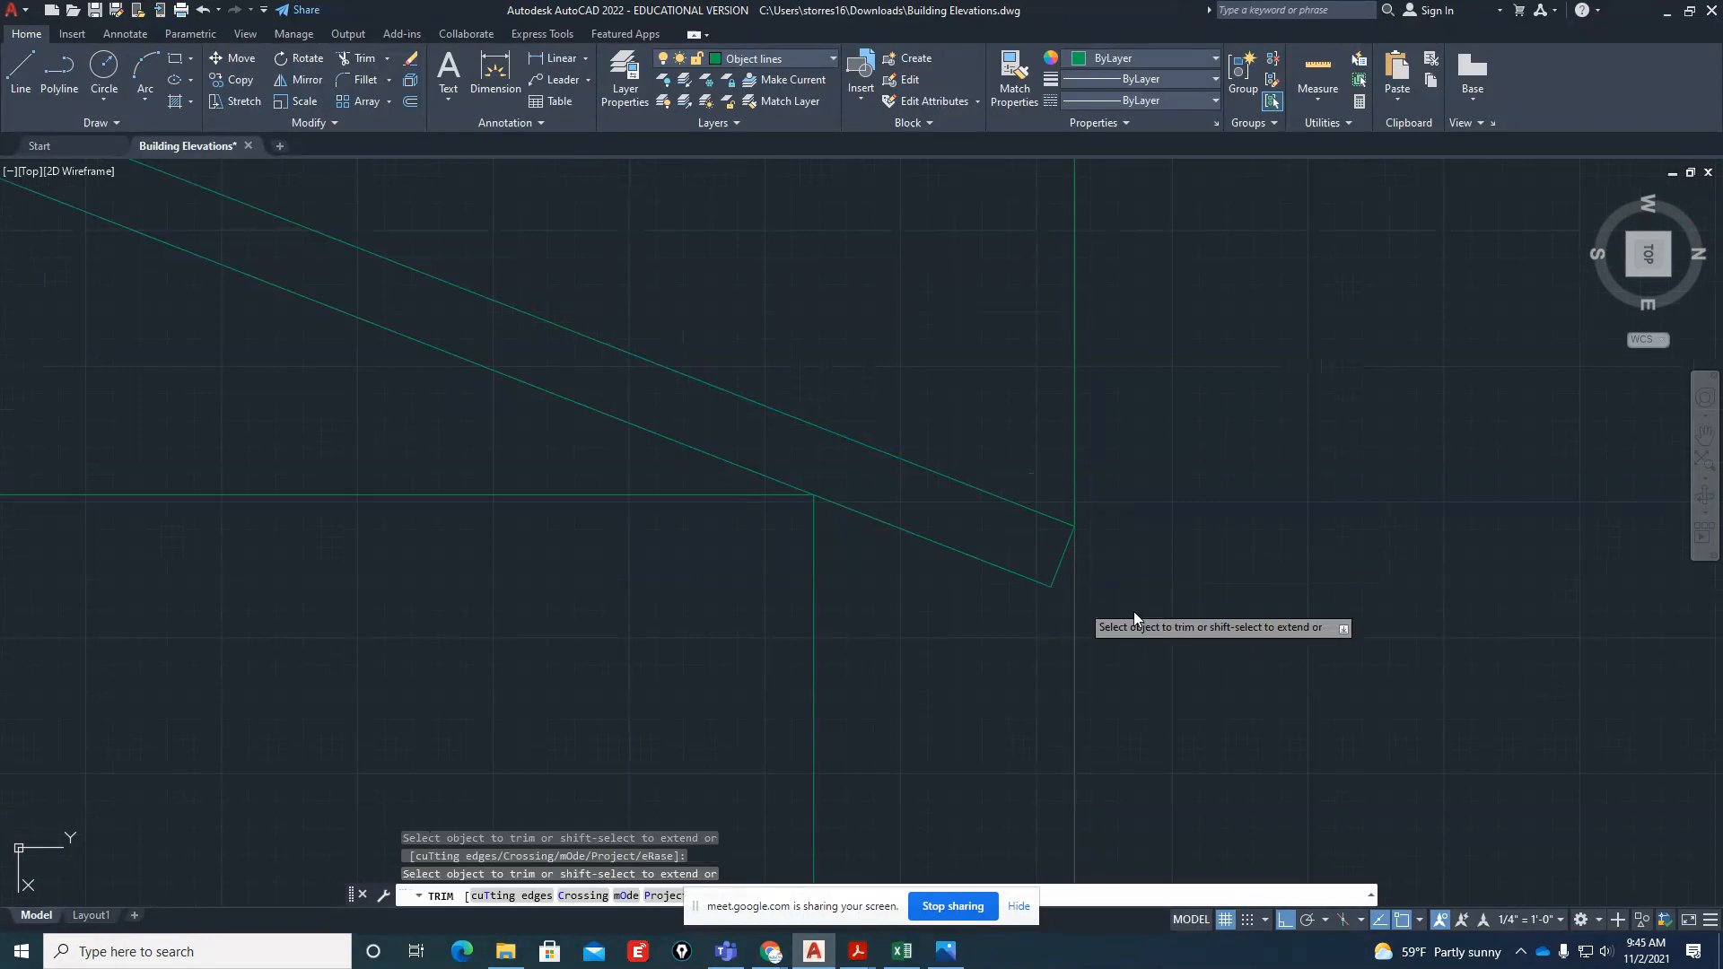
pyautogui.scroll(-5, 1136, 609)
pyautogui.press('Escape')
# Erase the ridge projection line and both overhang projection lines running down from the roof plan
pyautogui.click(1162, 416)
pyautogui.click(521, 429)
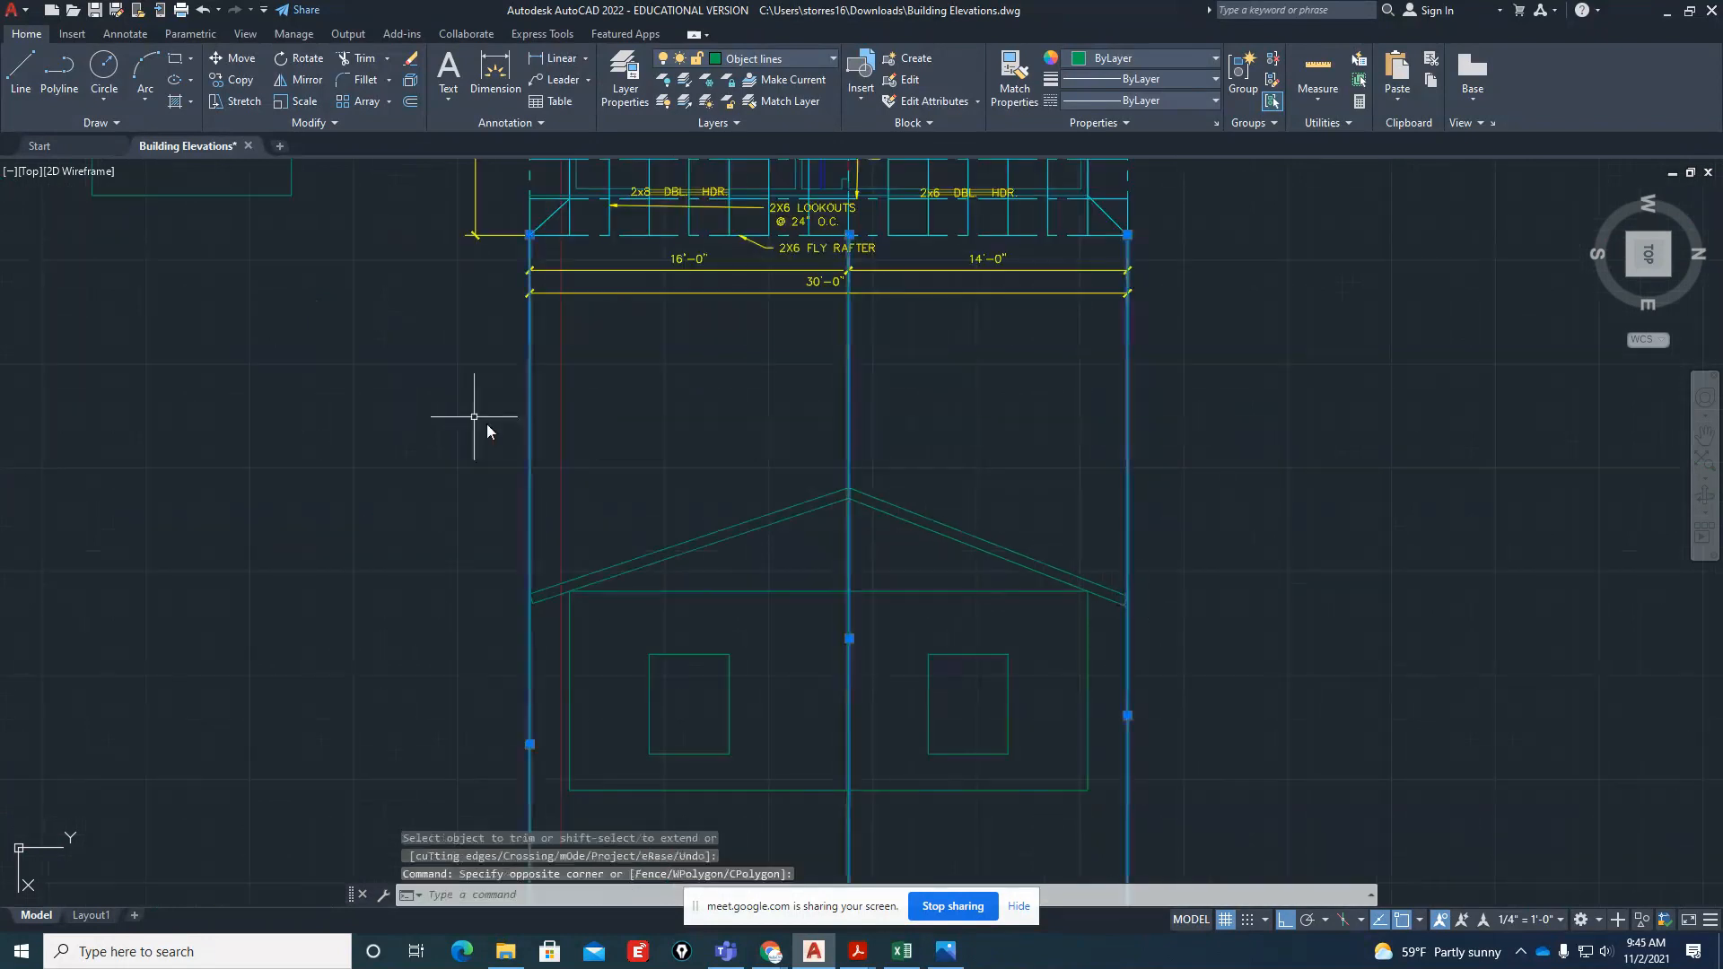
pyautogui.write('e')
pyautogui.press('Return')
pyautogui.scroll(-5, 1070, 717)
pyautogui.scroll(3, 987, 664)
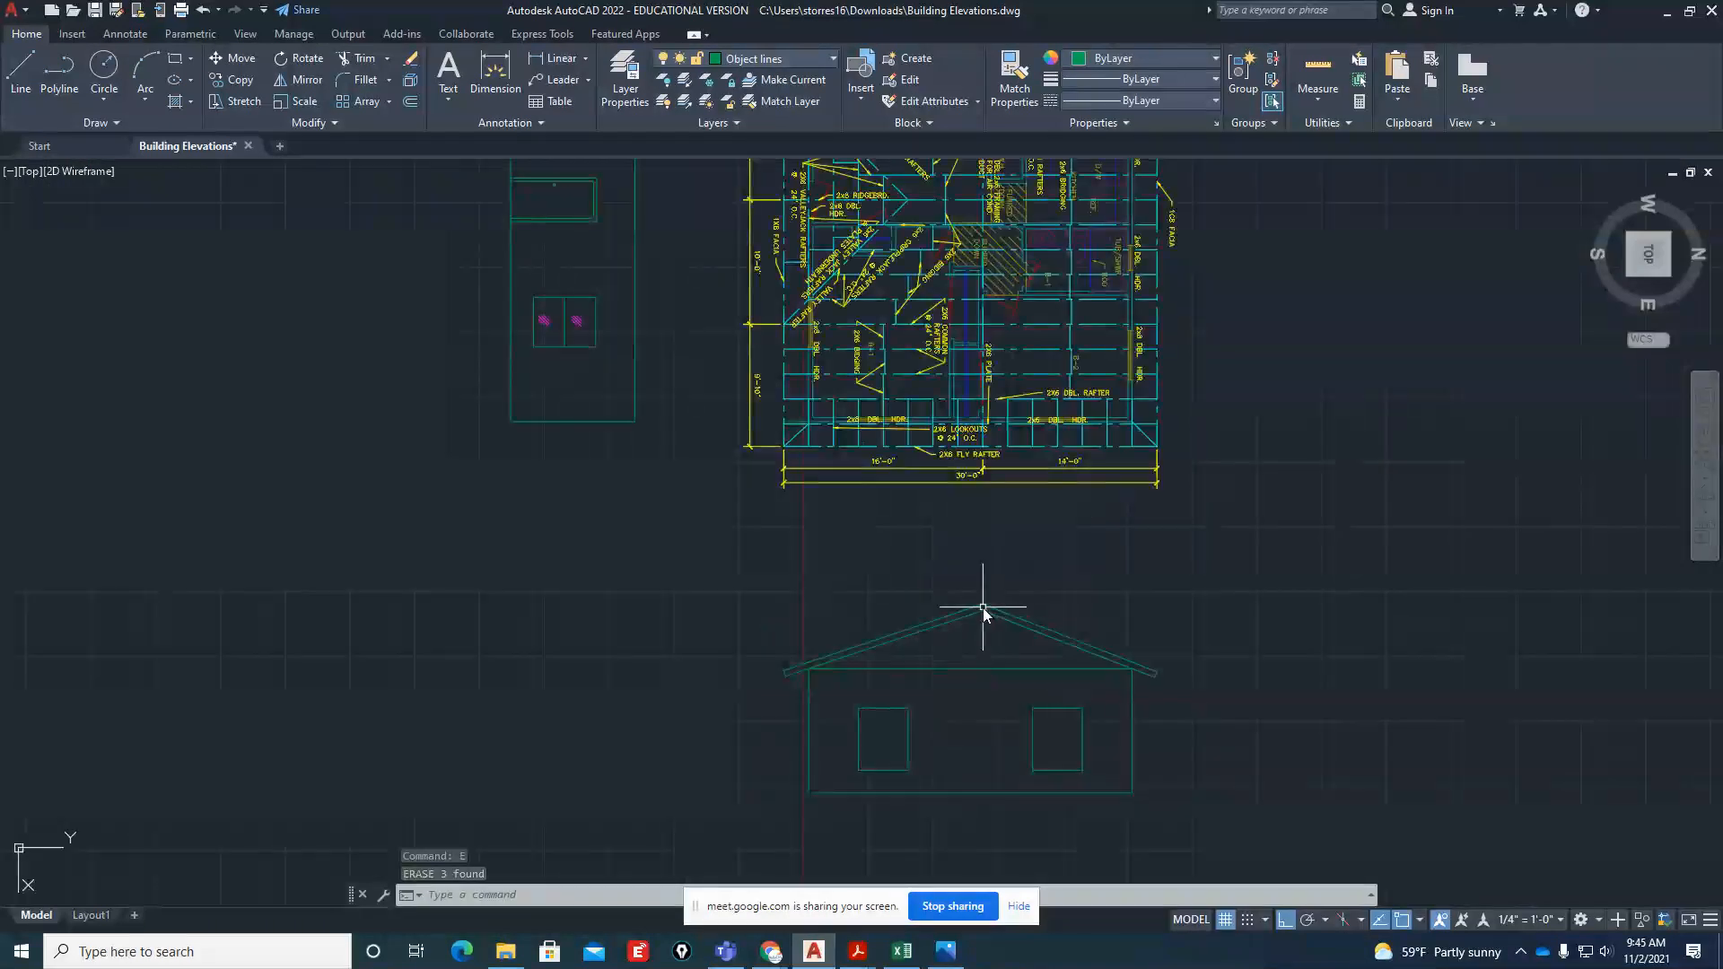
# Make layer 0 the current layer using the CLAYER variable
pyautogui.write('cla')
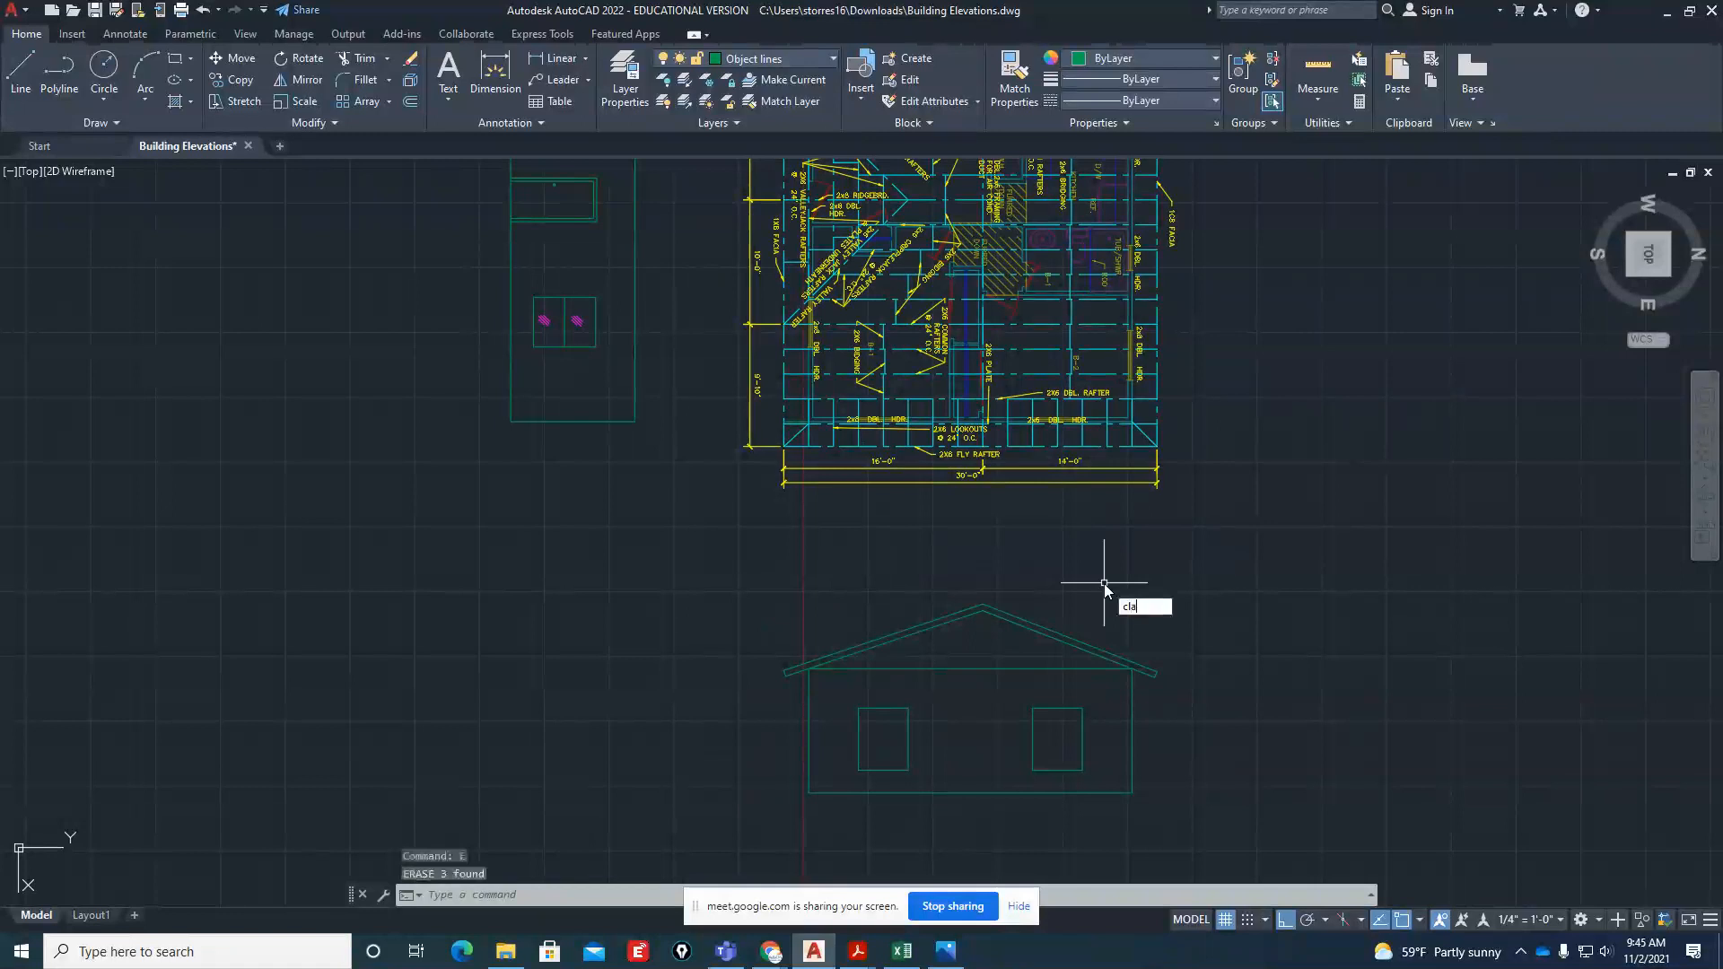
pyautogui.write('yer')
pyautogui.press('Return')
pyautogui.write('0')
pyautogui.press('Return')
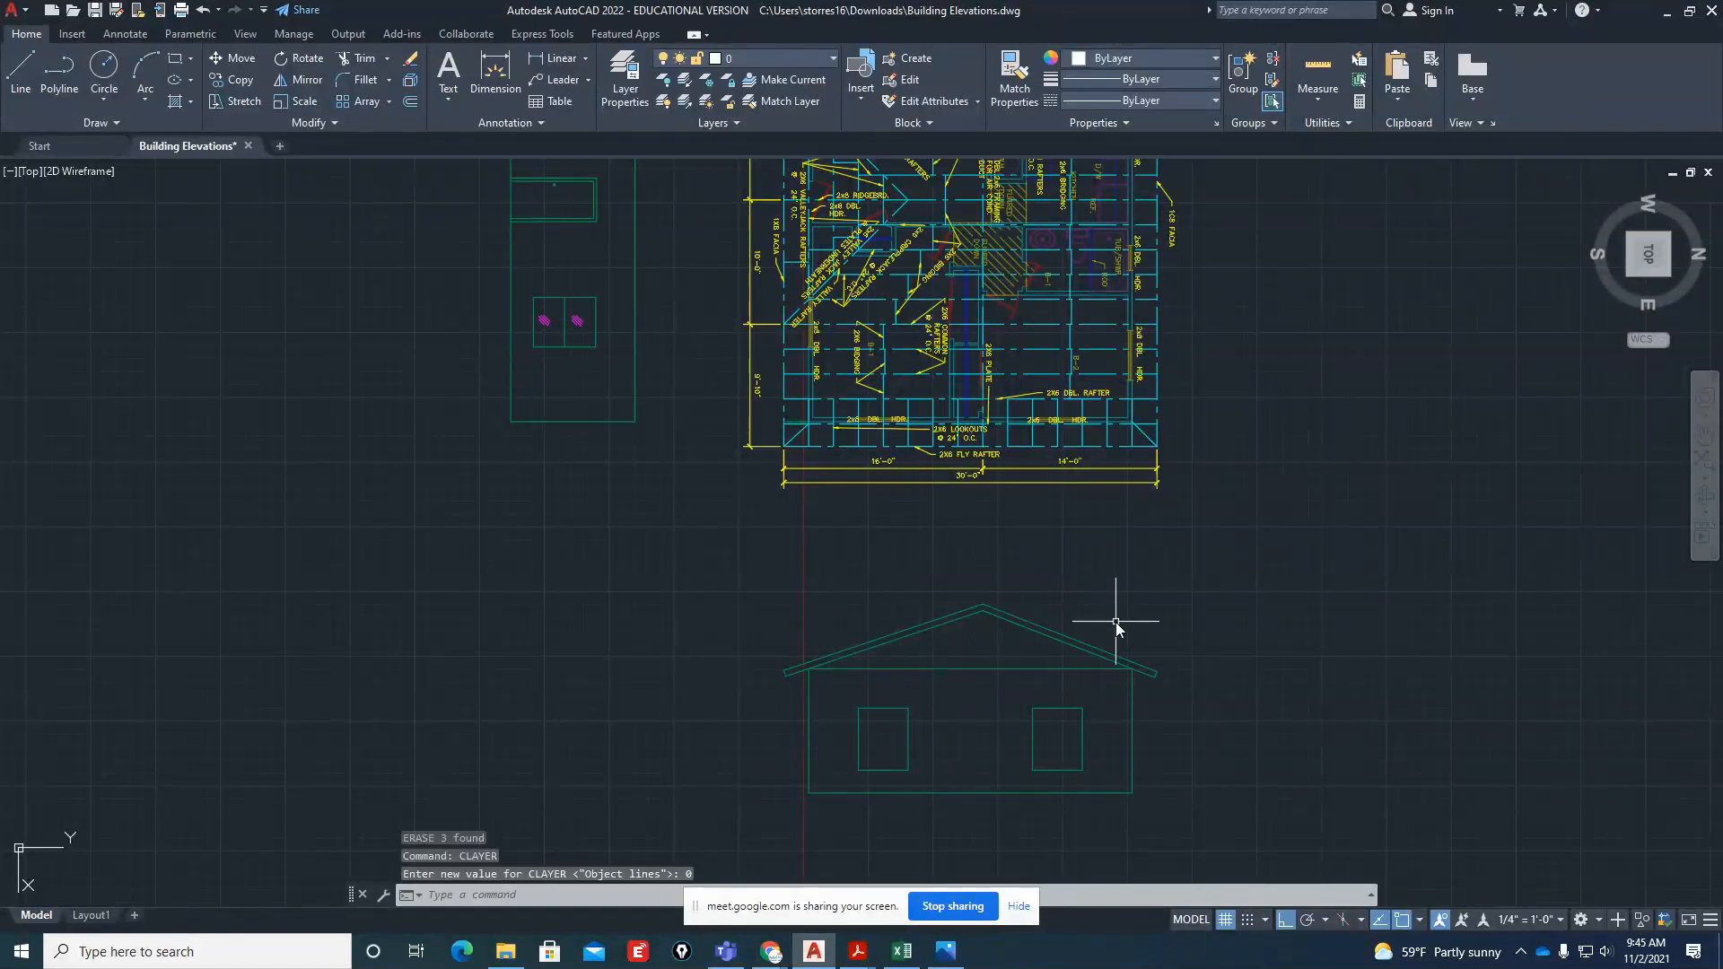
# Draw a horizontal construction line from the side elevation's lower left wall corner out past the front elevation's base line
pyautogui.scroll(-2, 1041, 703)
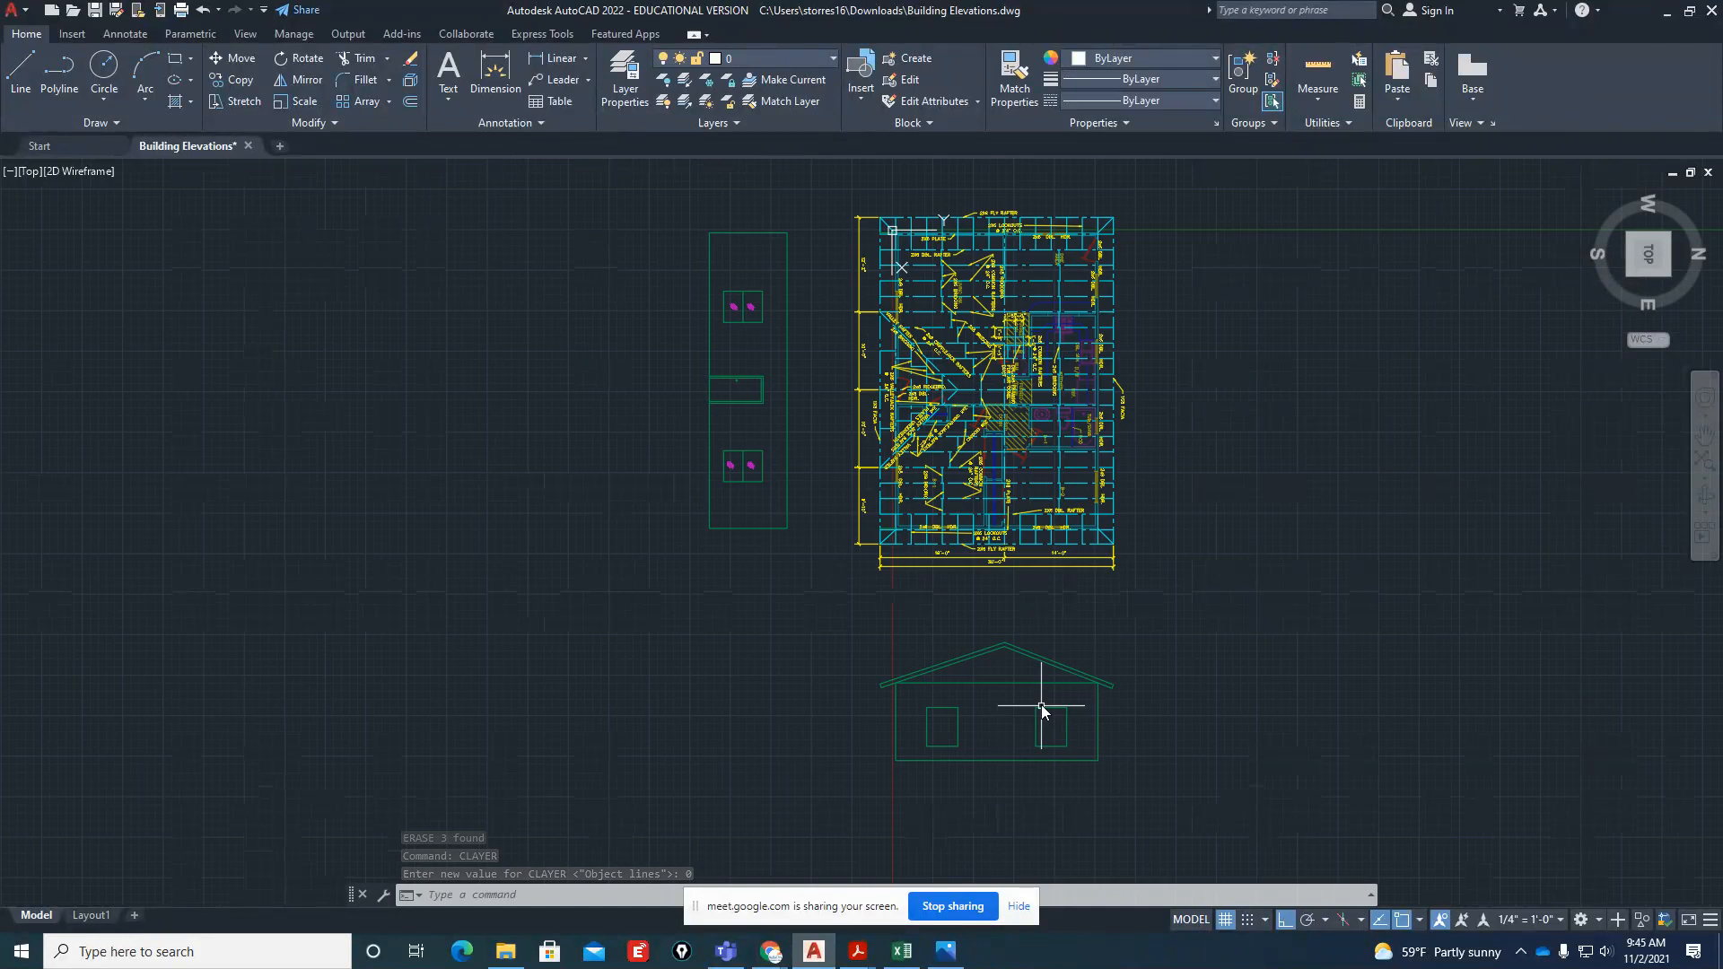
pyautogui.scroll(2, 1041, 703)
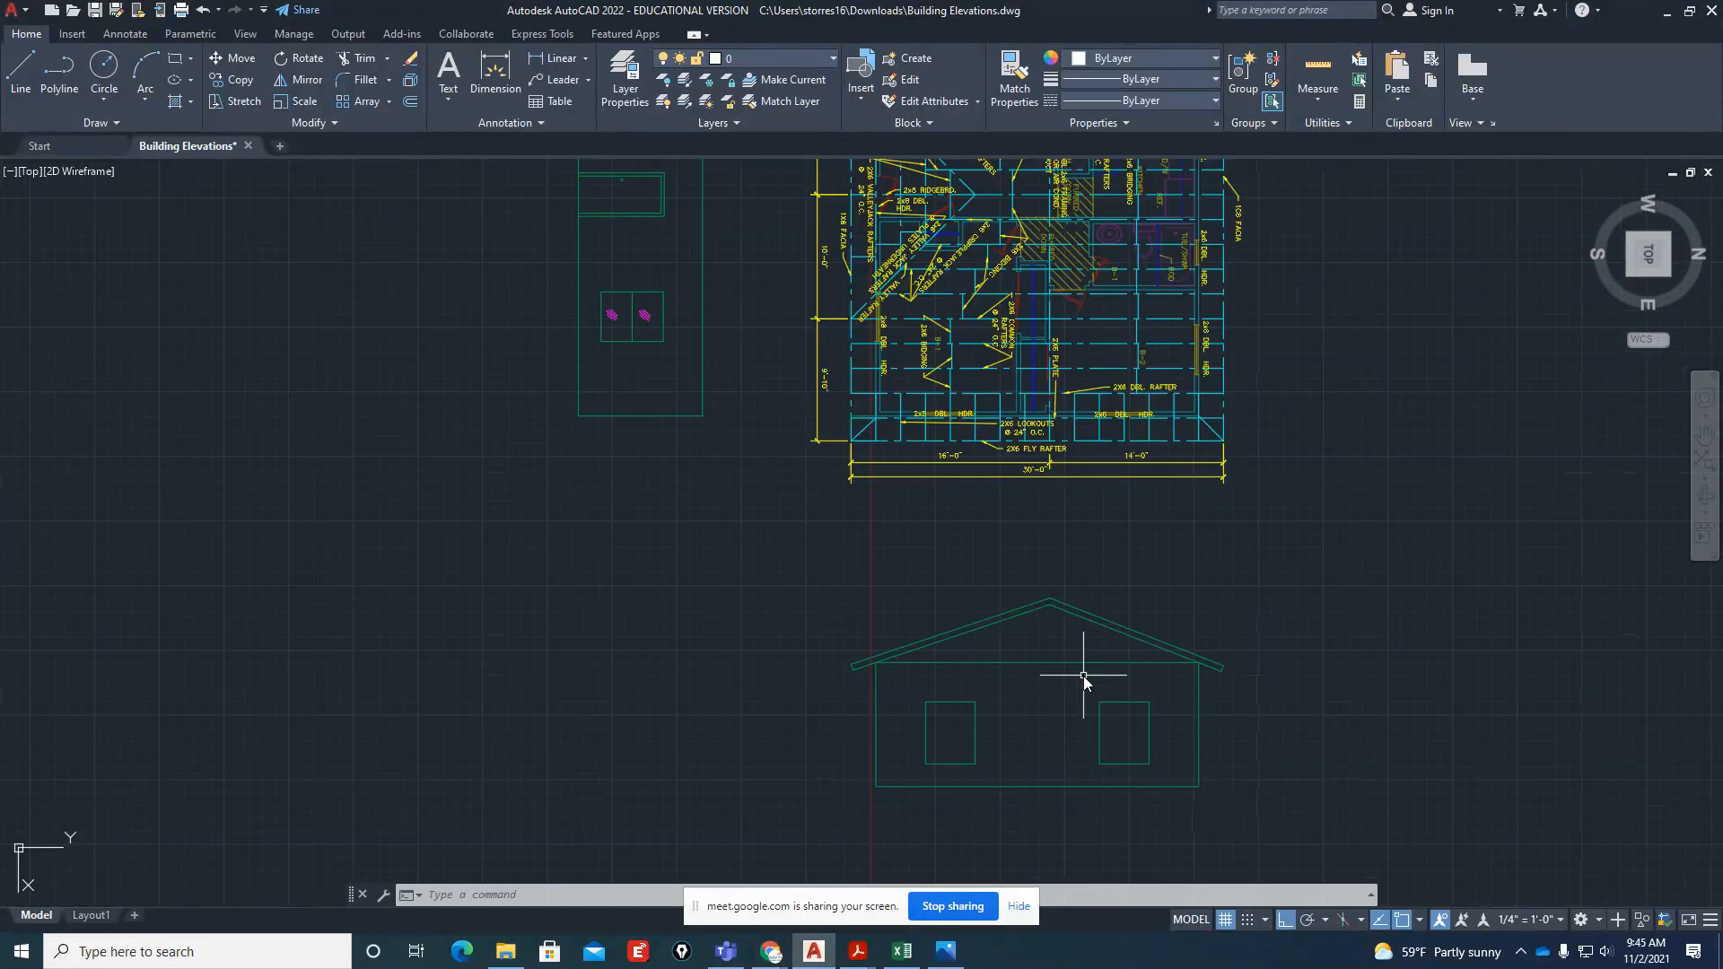
pyautogui.write('l')
pyautogui.press('Return')
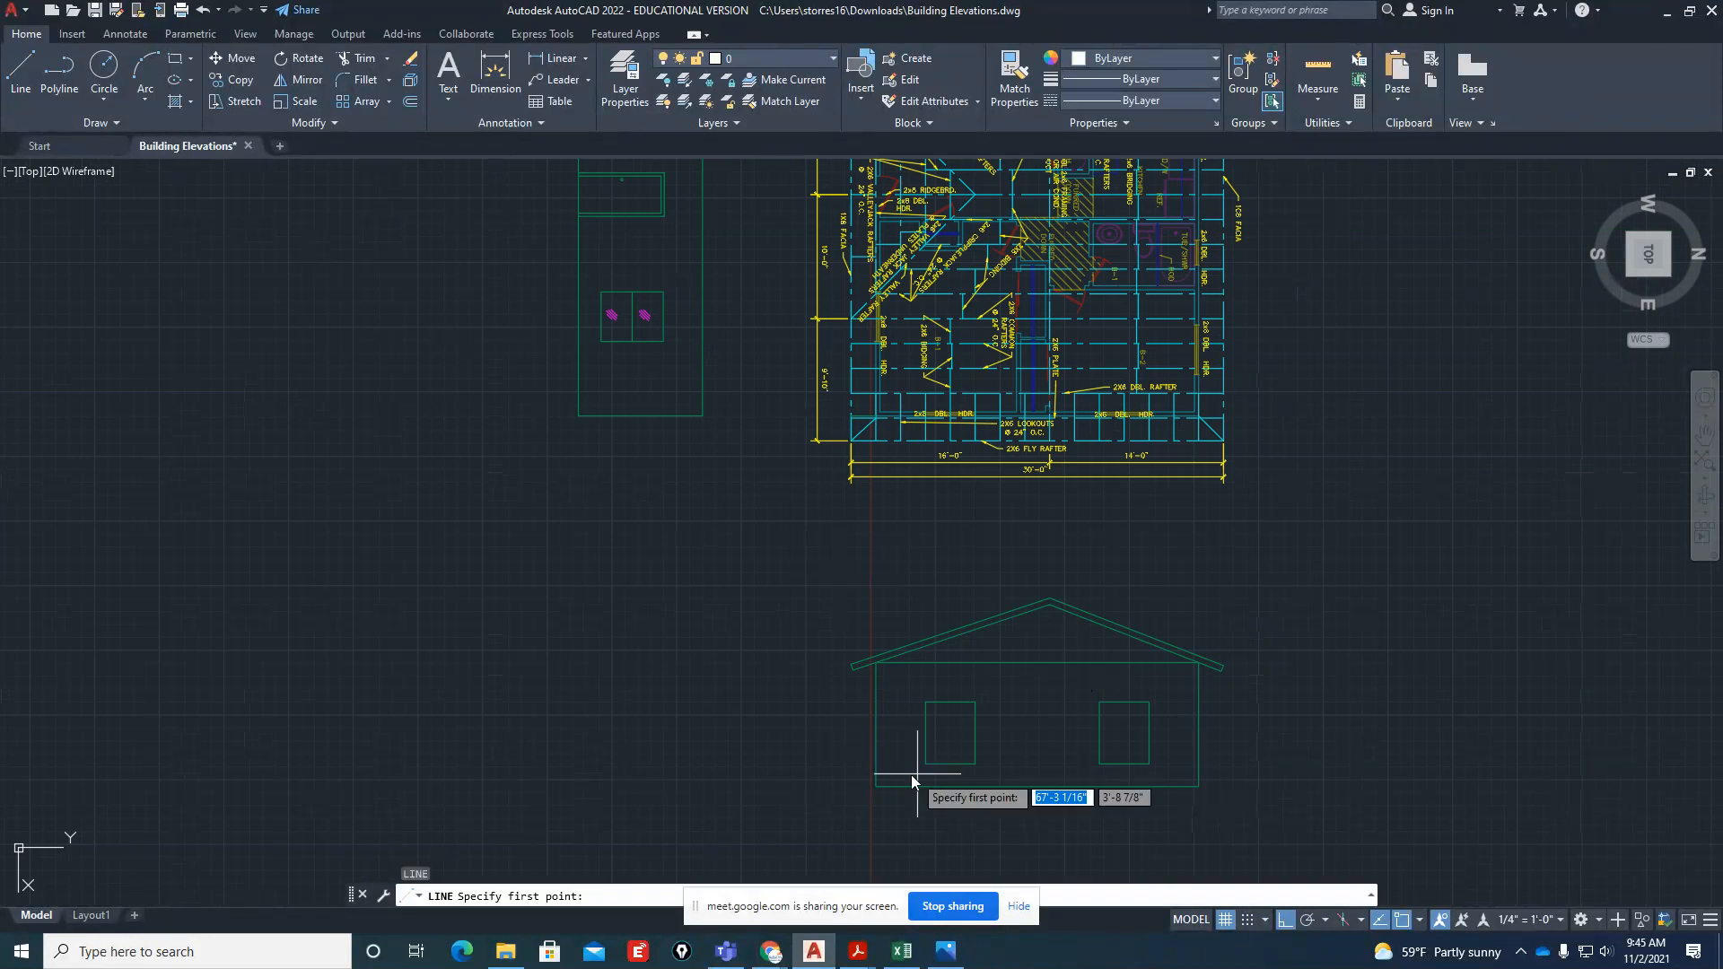
pyautogui.click(877, 786)
pyautogui.click(453, 790)
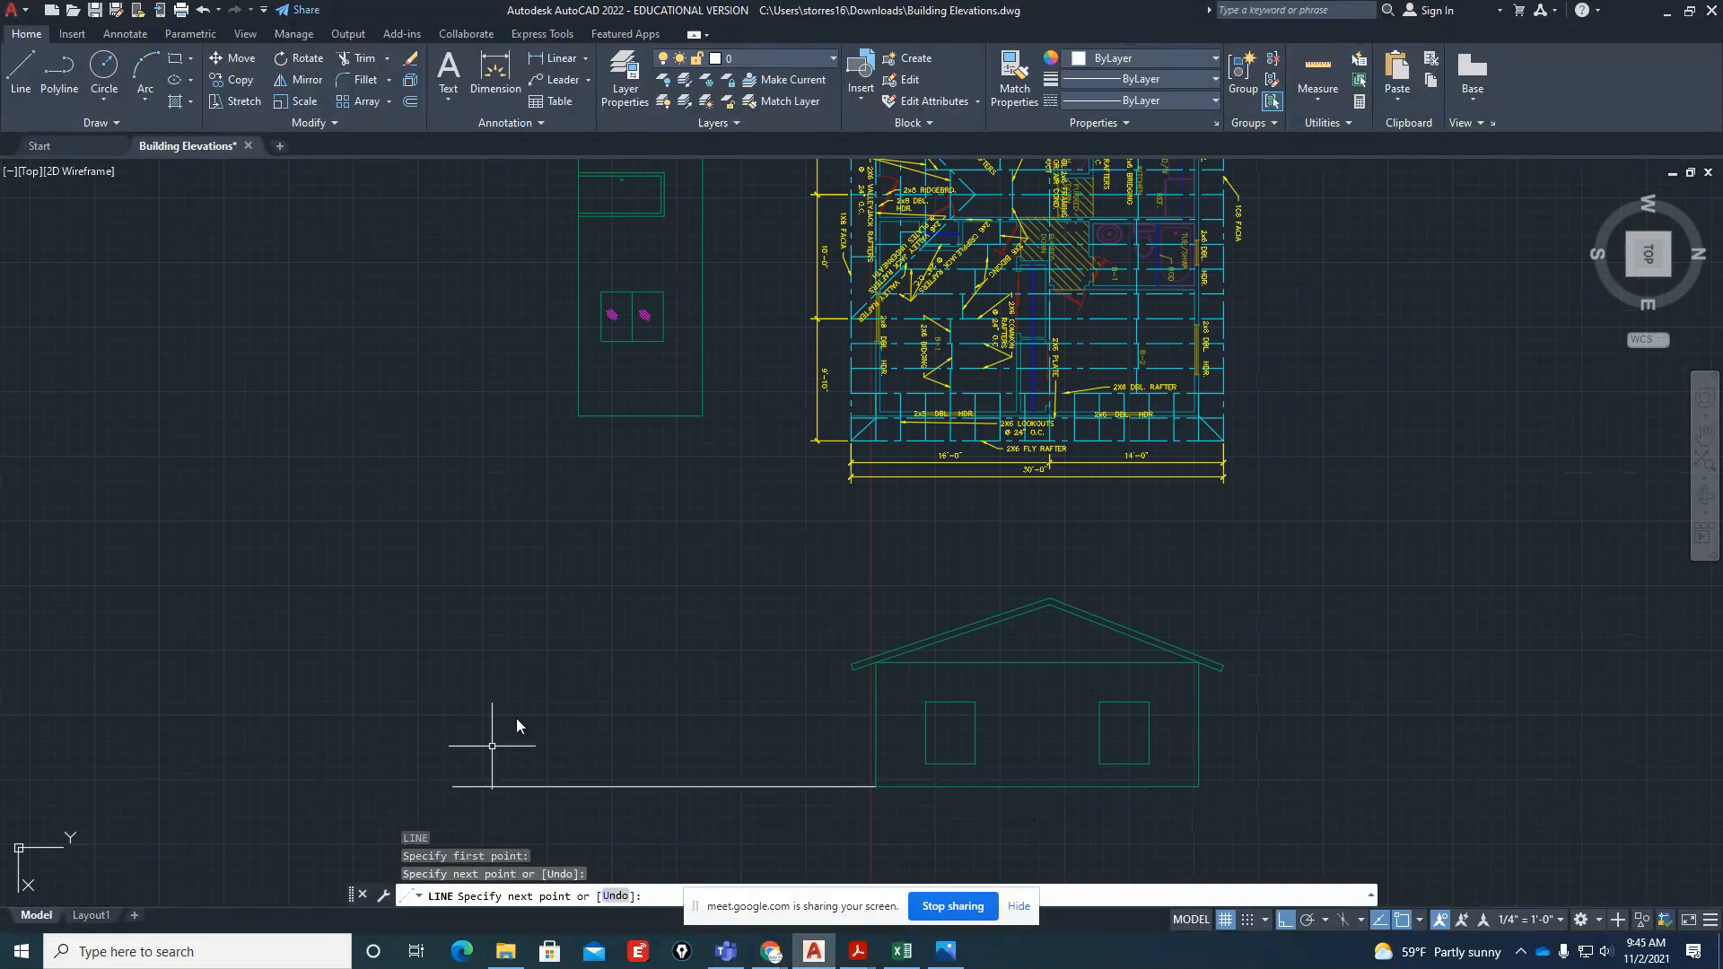
pyautogui.press('Return')
pyautogui.press('Return')
# Draw a vertical construction line from the front elevation's base corner past the horizontal one, and start a line at their intersection
pyautogui.click(581, 418)
pyautogui.click(579, 786)
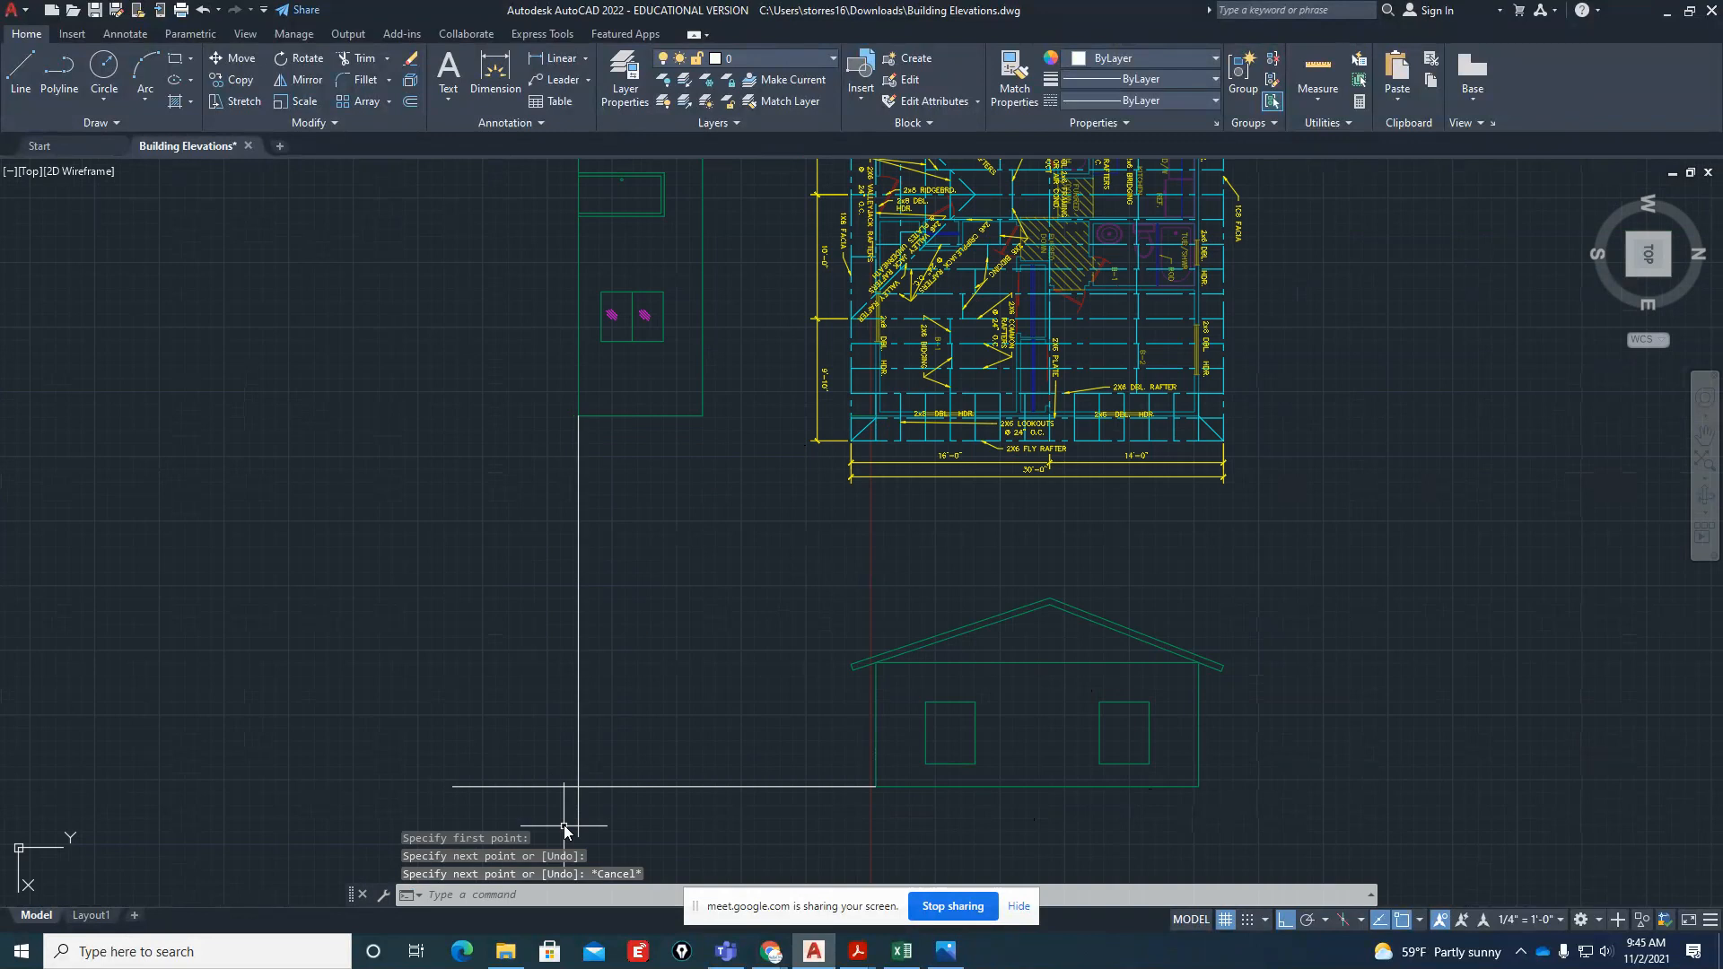
pyautogui.press('Return')
pyautogui.press('Return')
pyautogui.click(579, 787)
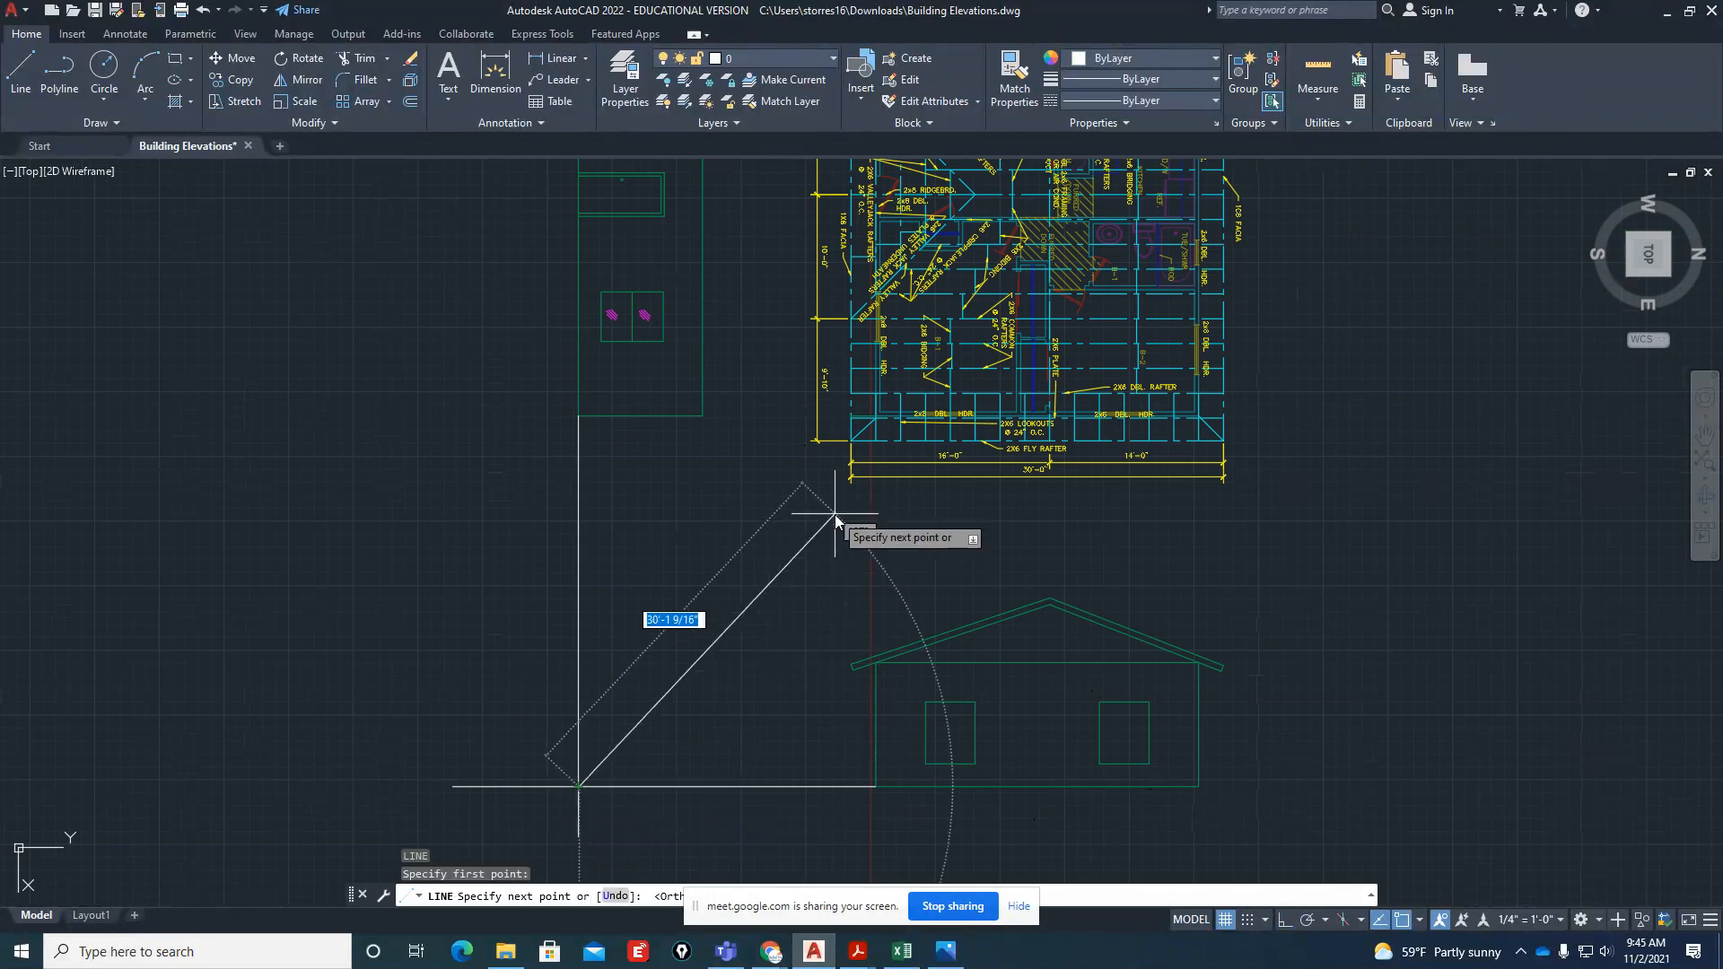
pyautogui.write('45')
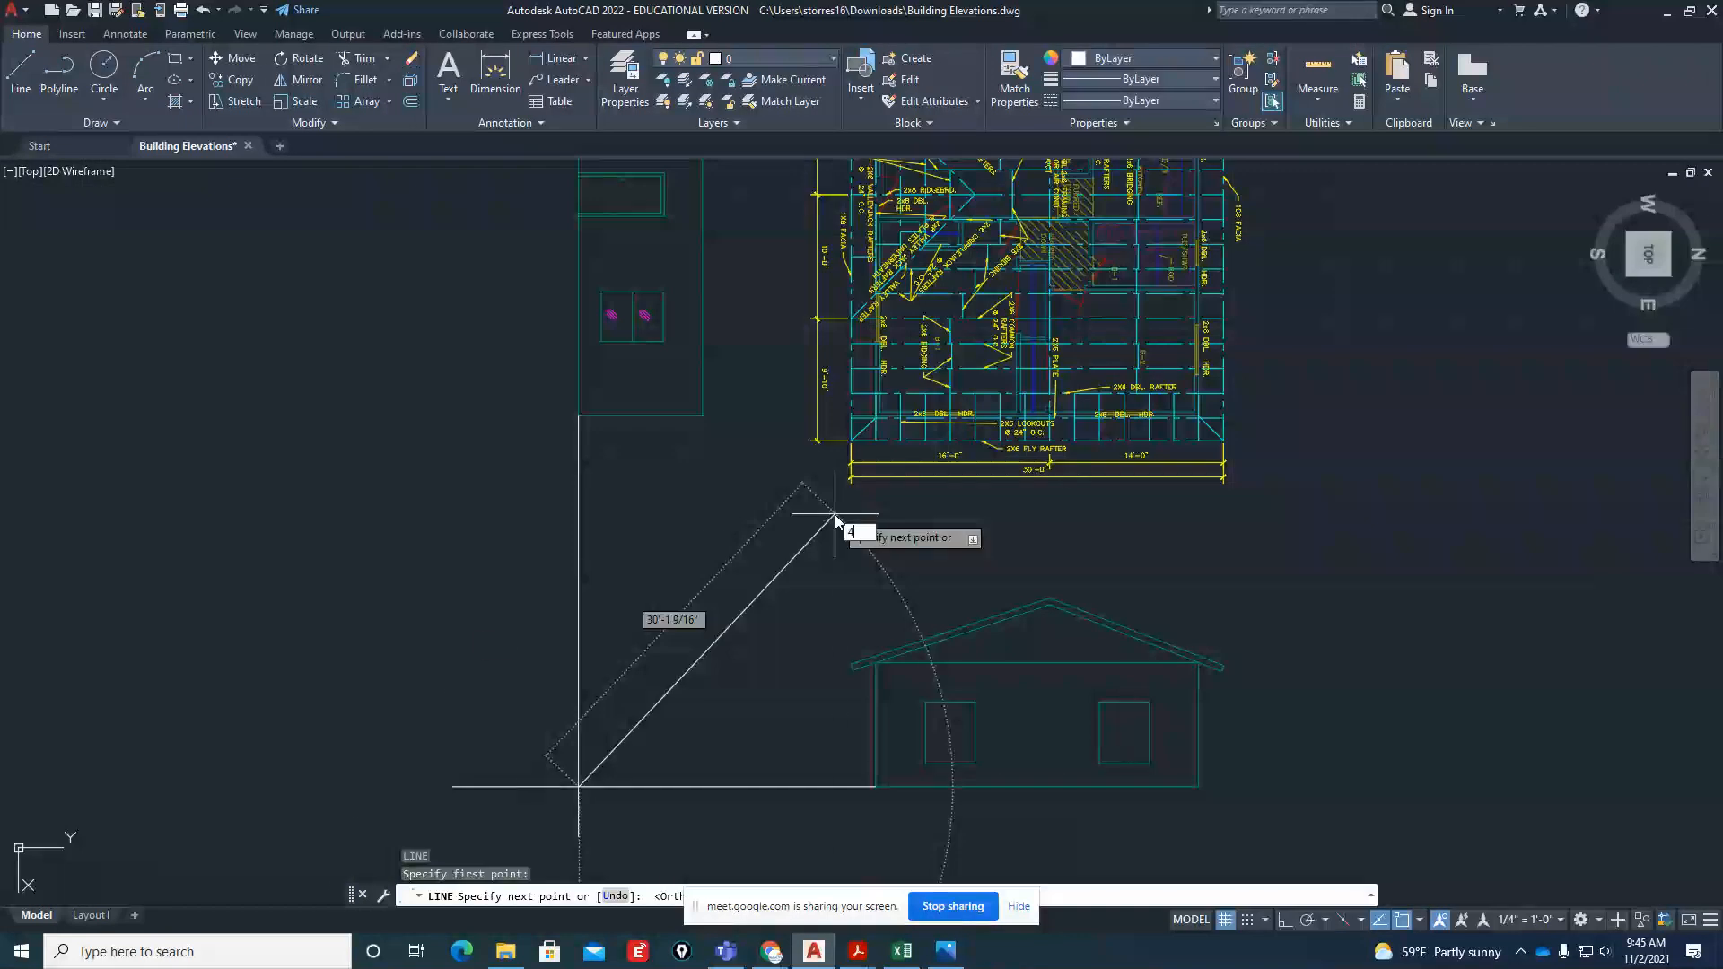
pyautogui.press('Return')
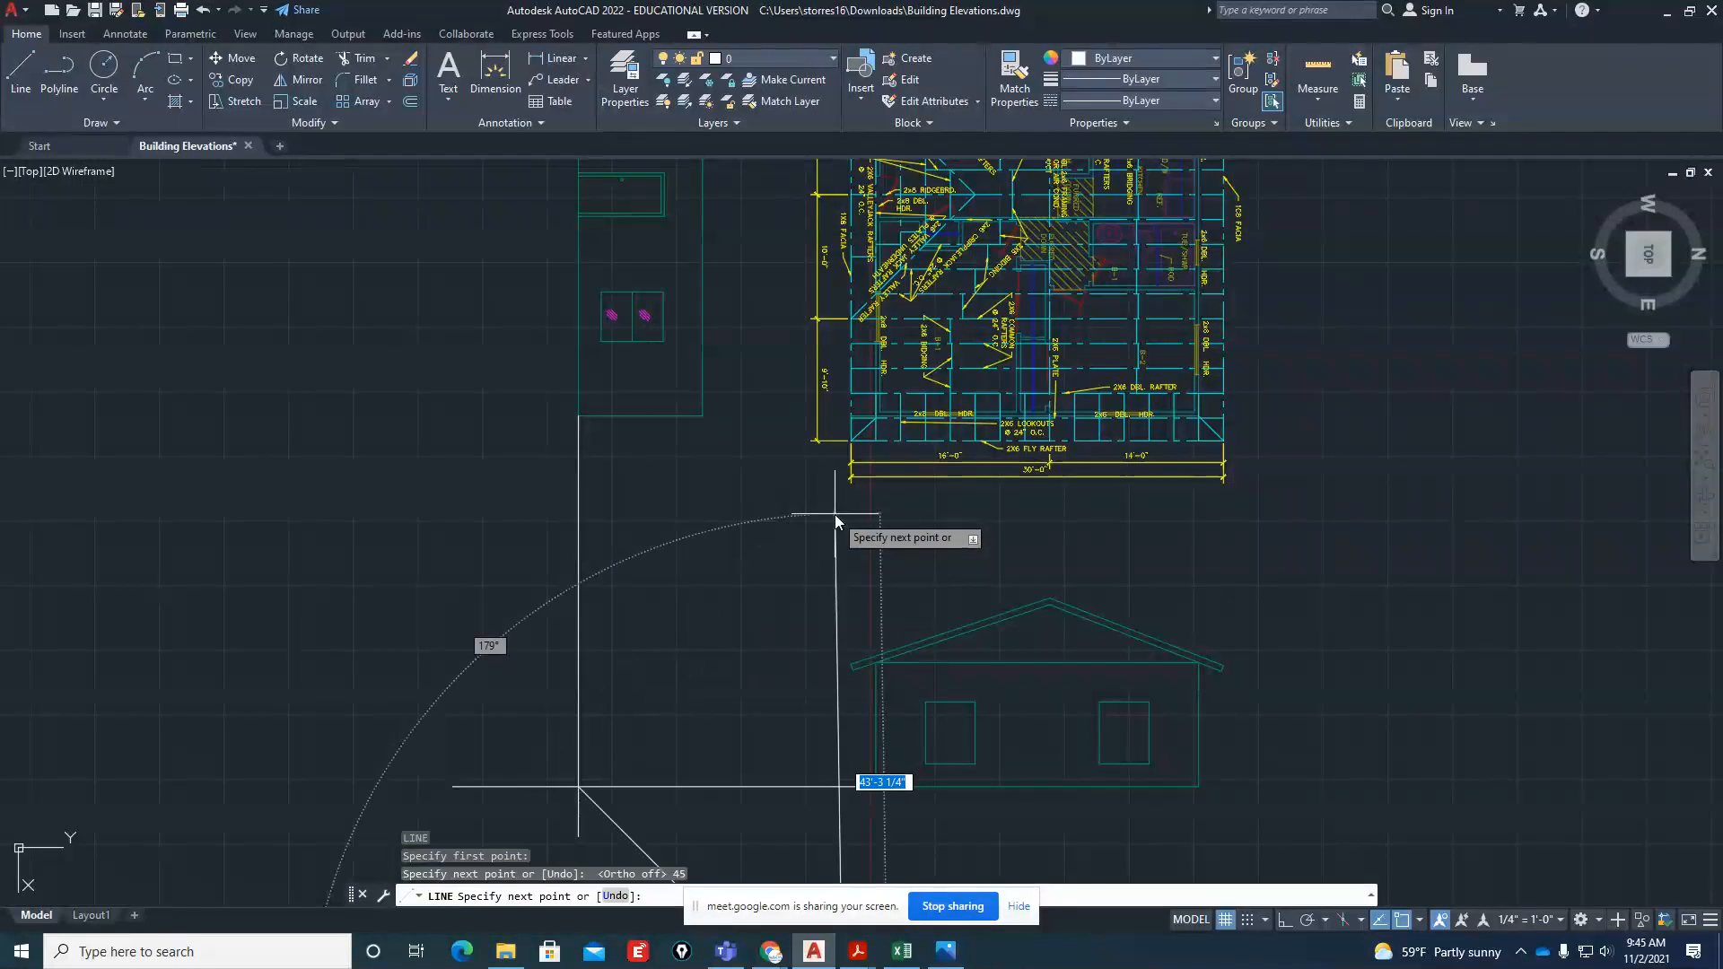
pyautogui.write('u')
pyautogui.press('Return')
# Finish the miter line from the construction lines' intersection at an angle of 135 degrees, toward the roof plan
pyautogui.scroll(-3, 823, 501)
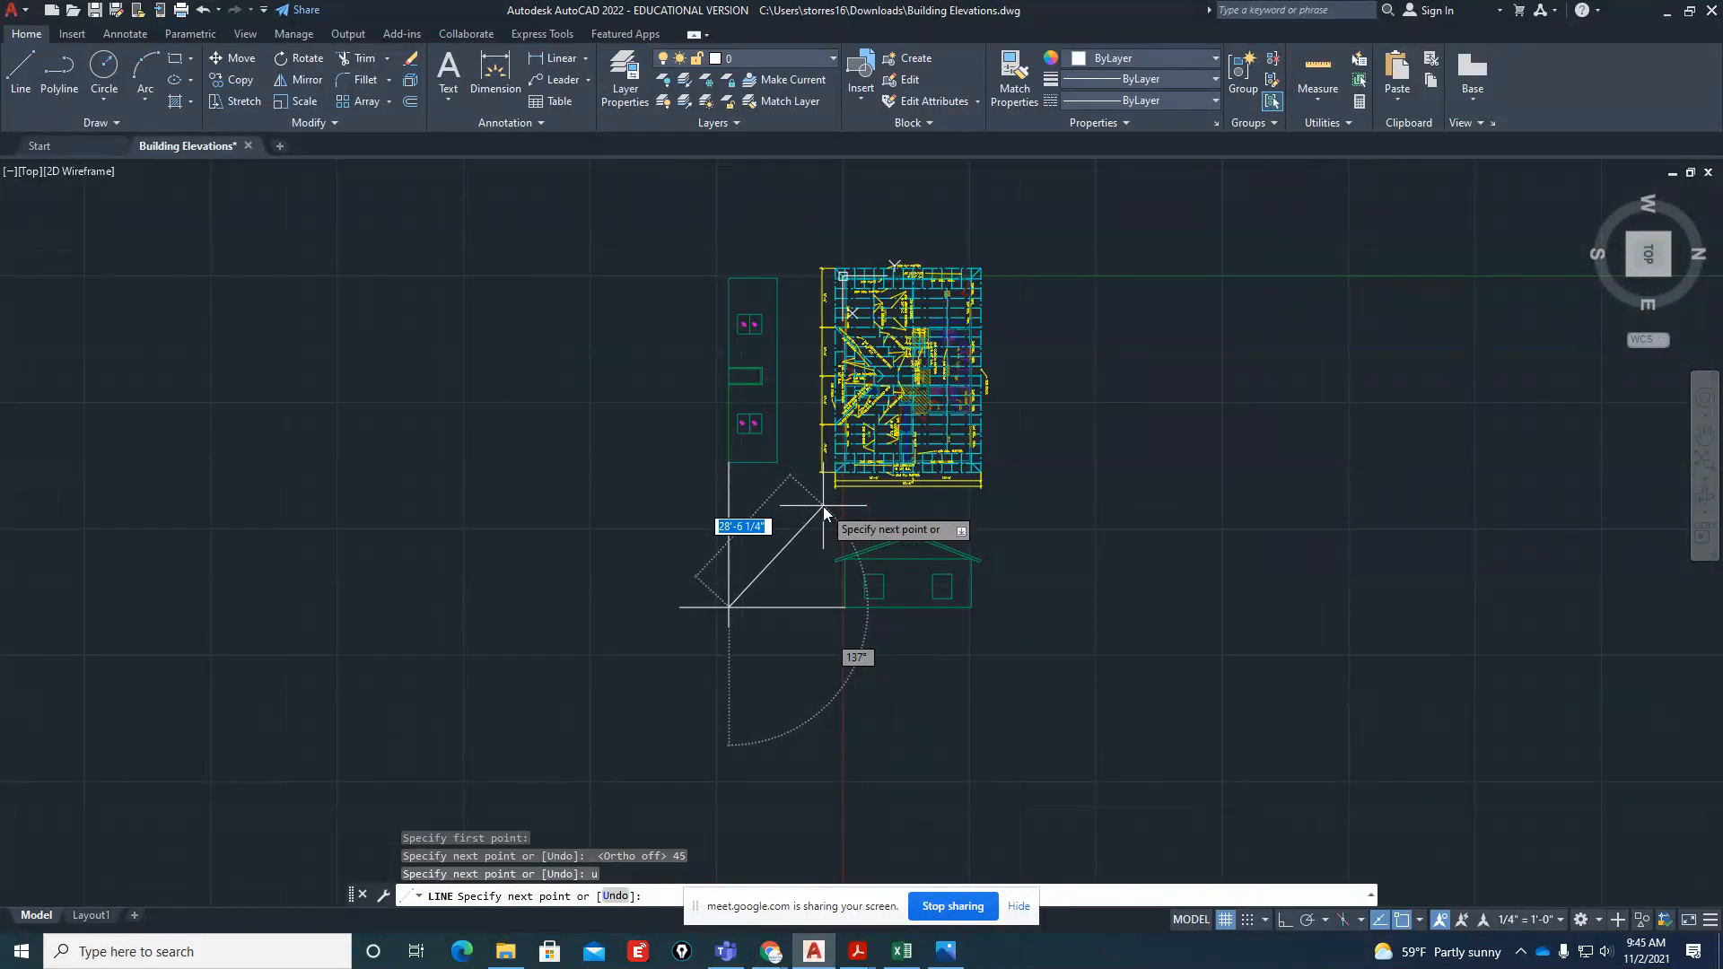
pyautogui.press('Tab')
pyautogui.write('135')
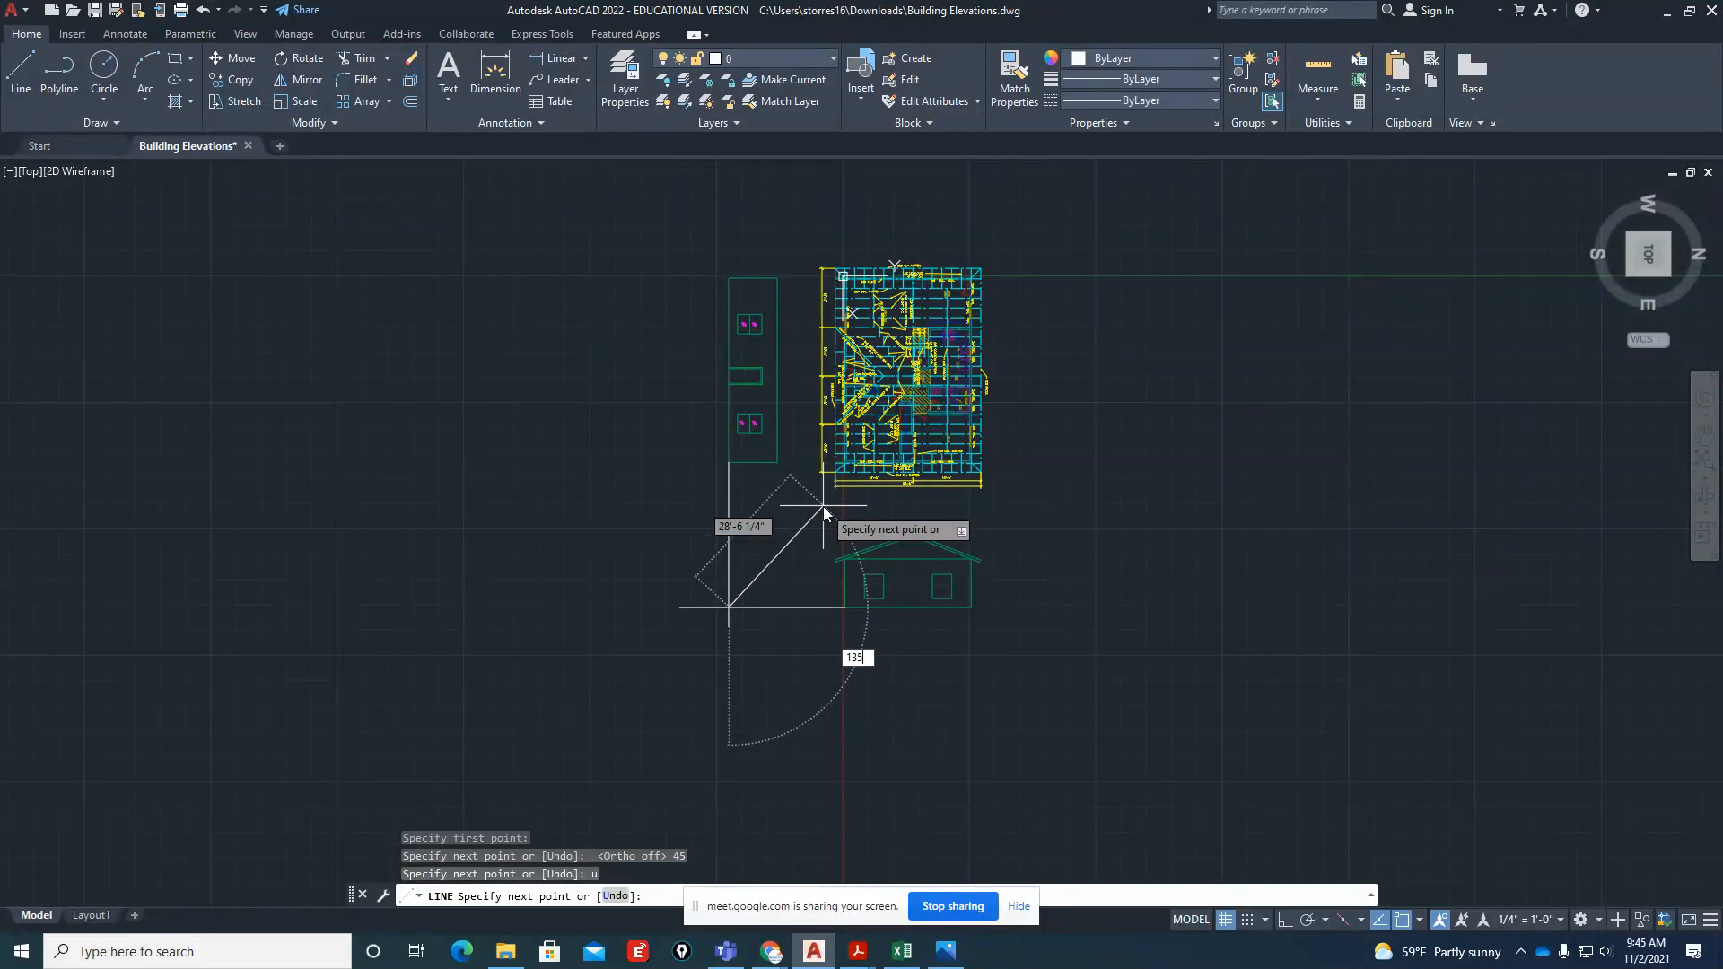
pyautogui.press('Return')
pyautogui.press('Return')
pyautogui.scroll(2, 848, 519)
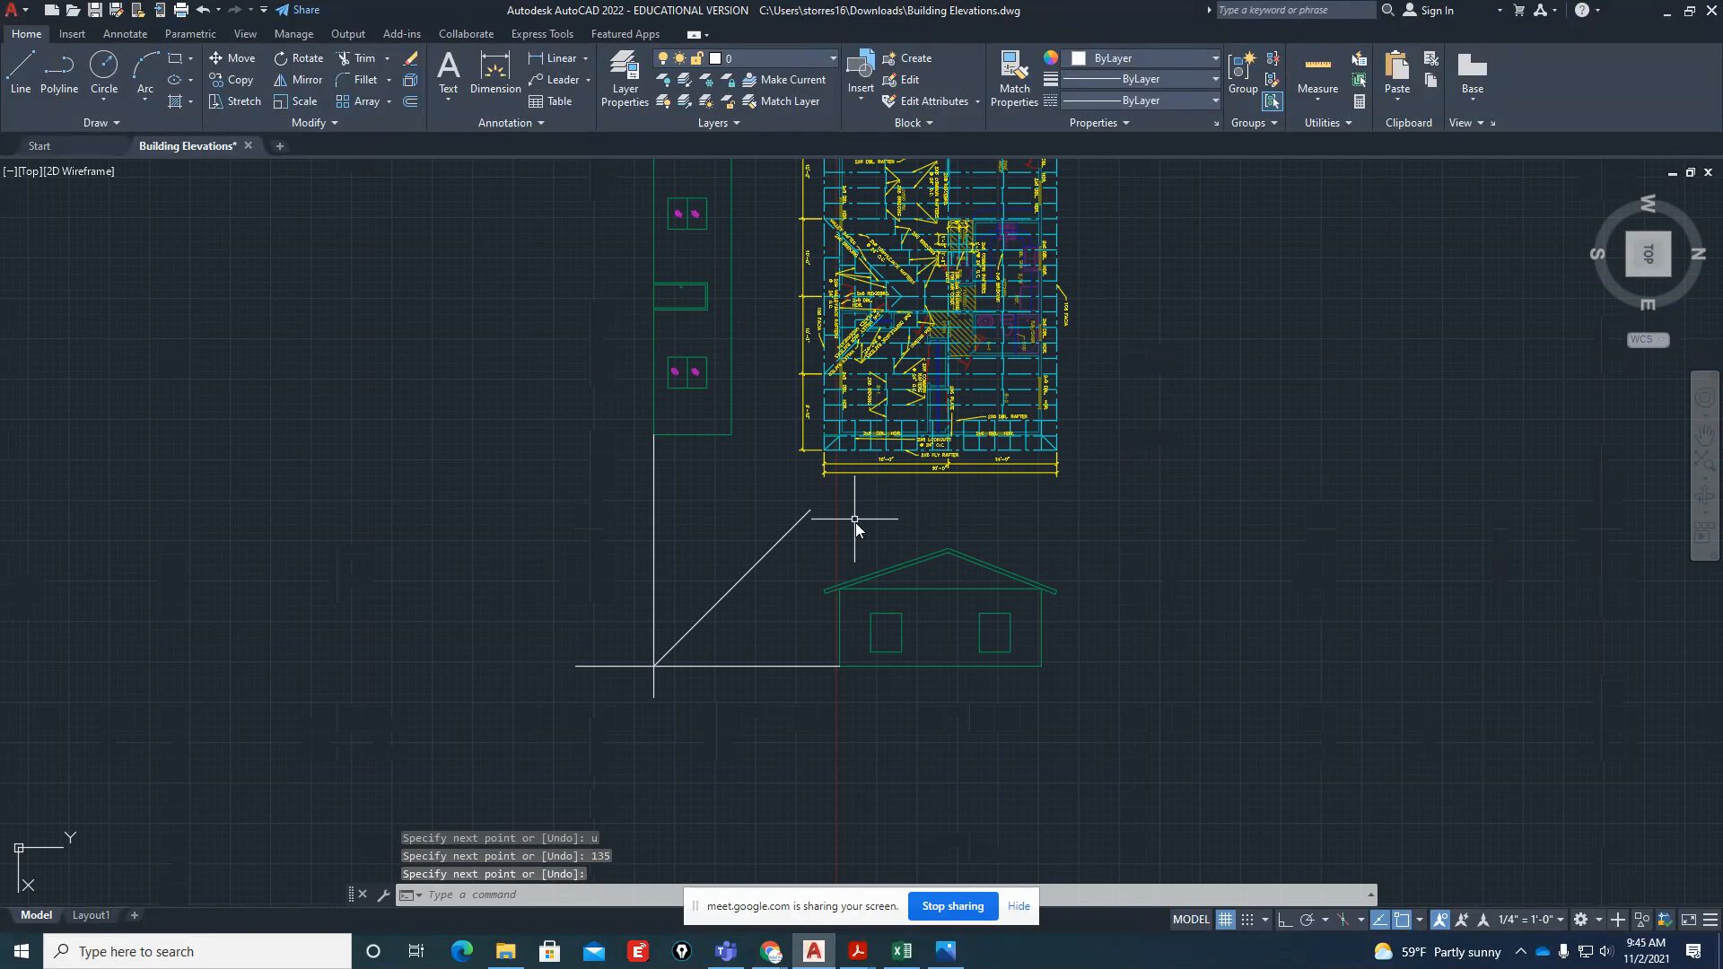
# Rotate the top view 90 degrees so that north points up
pyautogui.scroll(2, 854, 522)
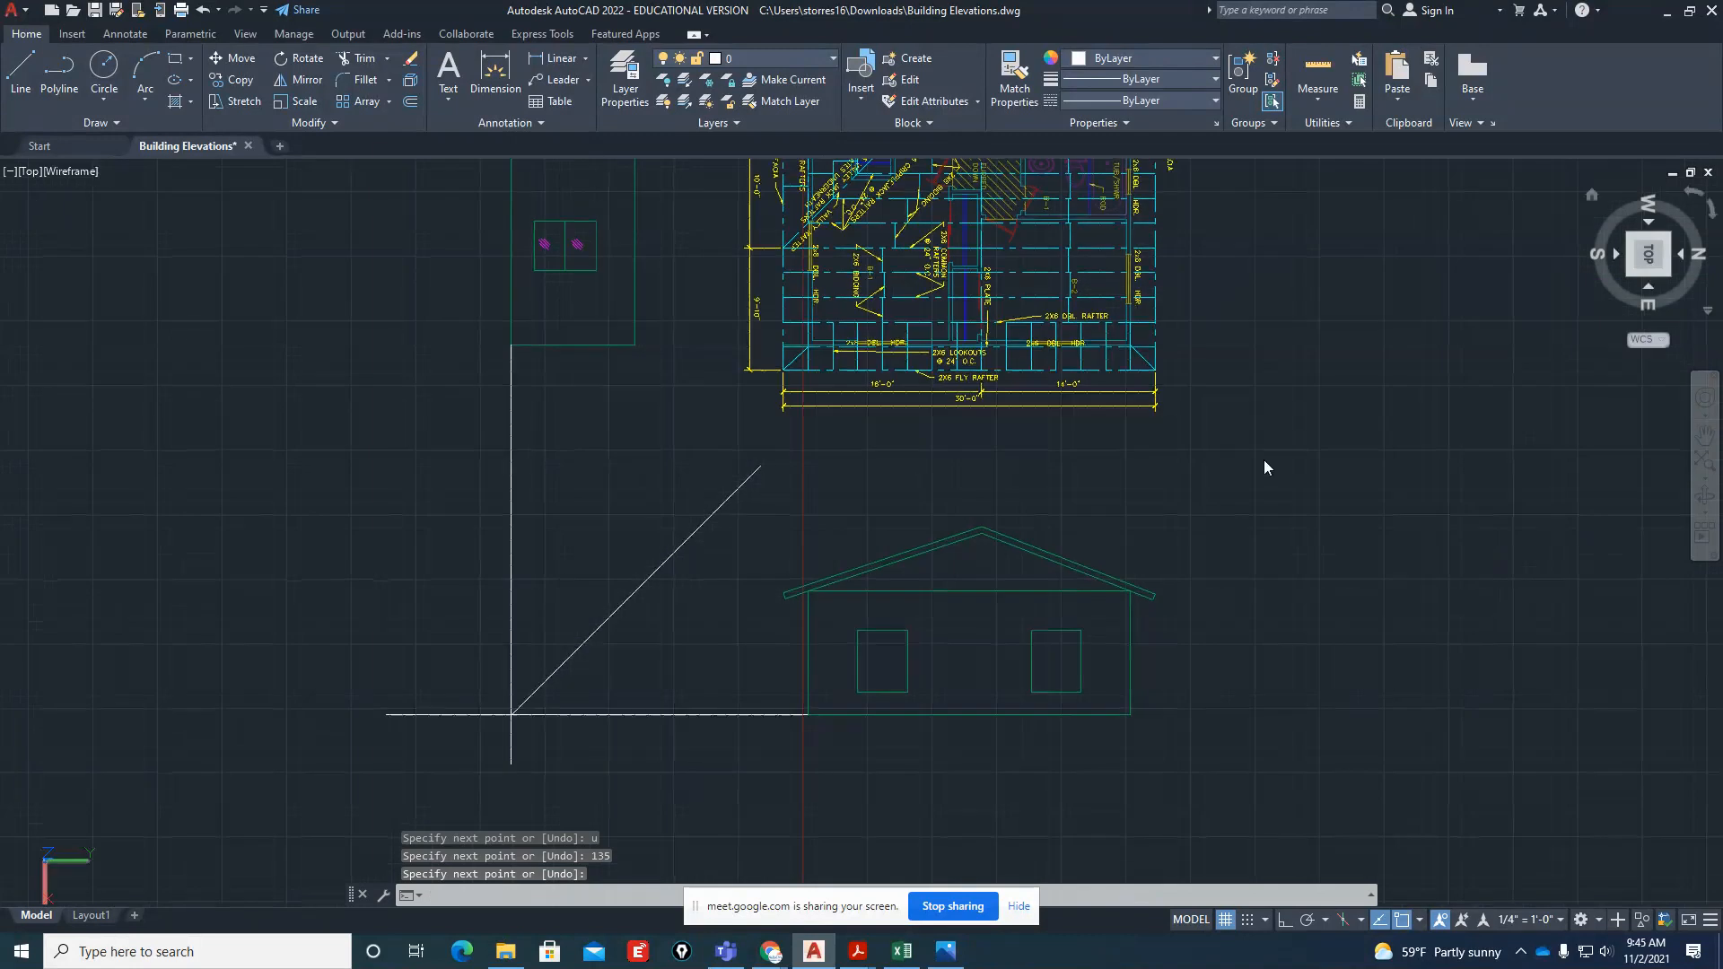
pyautogui.click(1688, 203)
pyautogui.scroll(2, 921, 646)
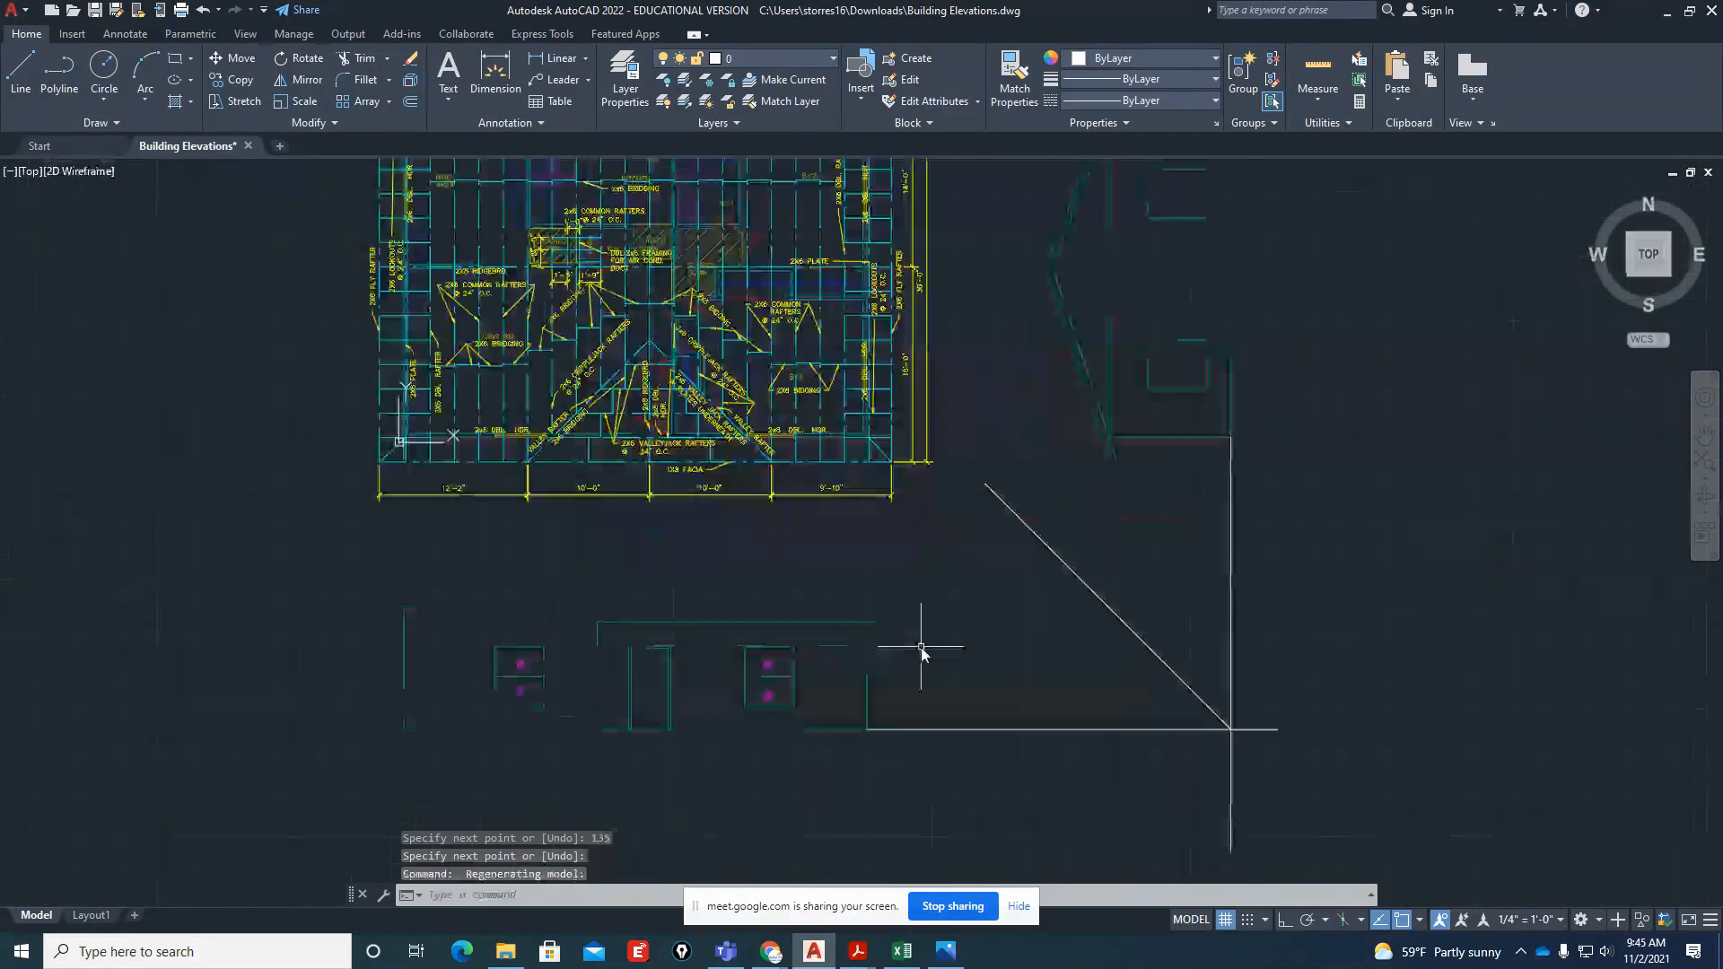
# With ortho on, project a vertical line from the side elevation's roof ridge down past the miter line
pyautogui.write('l')
pyautogui.press('Return')
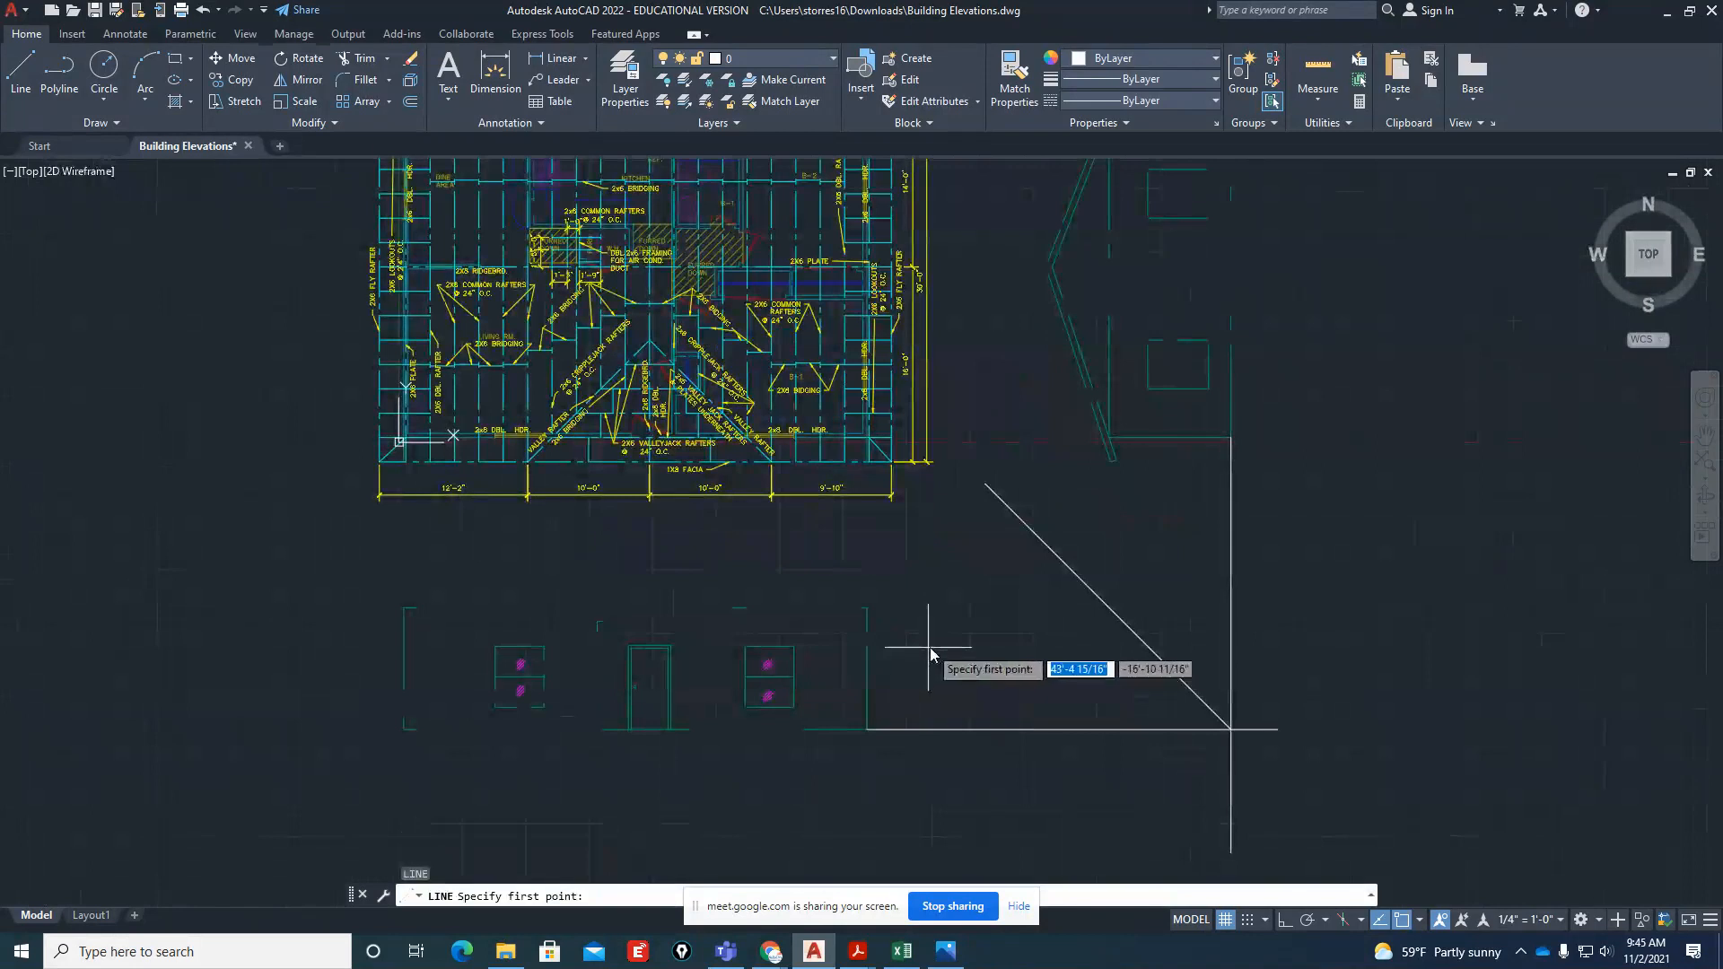
pyautogui.click(1045, 267)
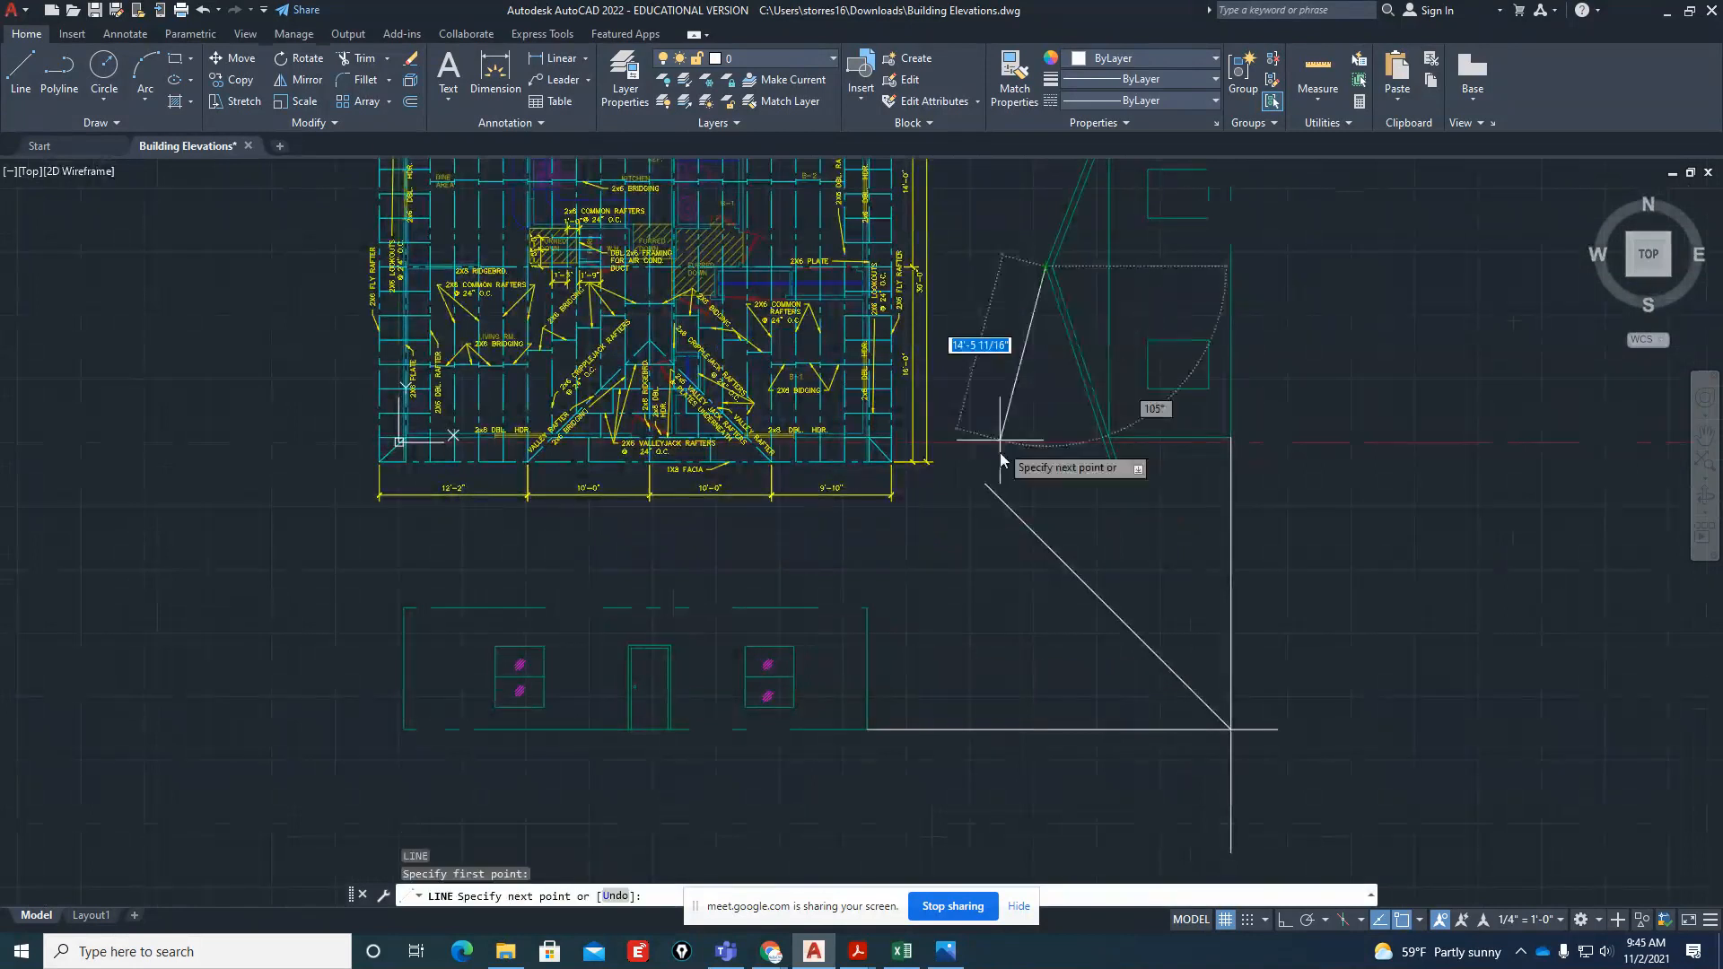
pyautogui.press('F8')
pyautogui.click(1039, 610)
pyautogui.press('Escape')
# Project vertical lines from both corners of the side elevation's lower eave end down past the miter line
pyautogui.press('Return')
pyautogui.scroll(2, 1140, 499)
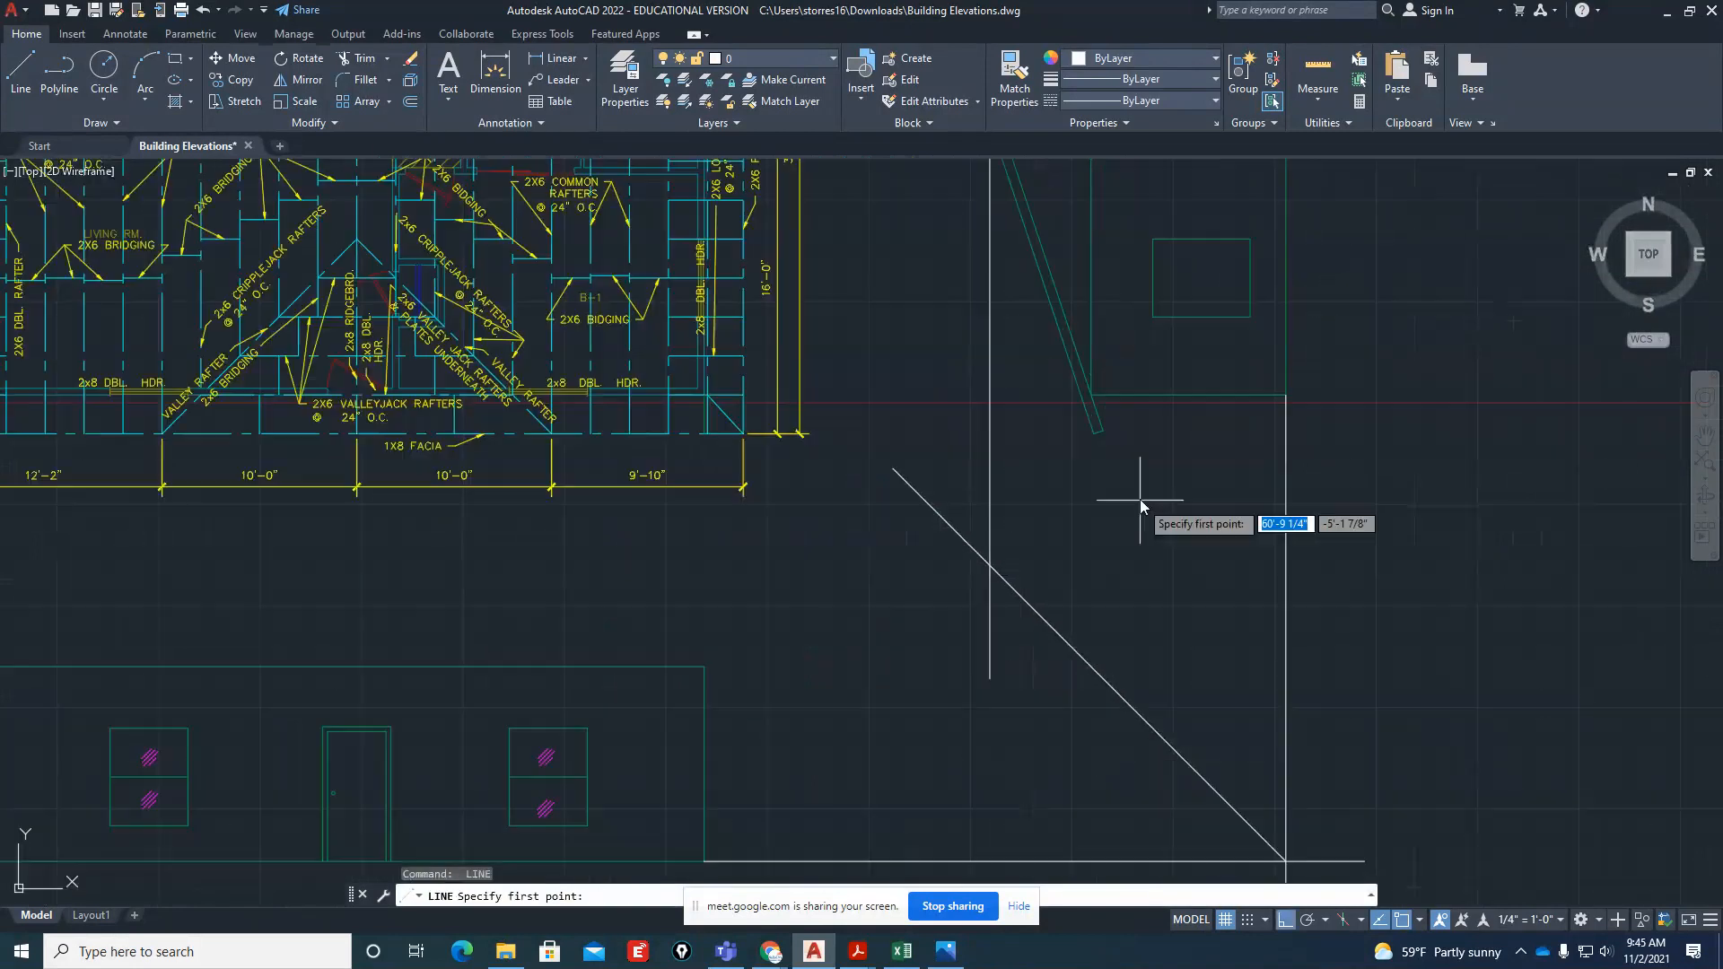
pyautogui.click(1091, 432)
pyautogui.click(1050, 734)
pyautogui.press('Escape')
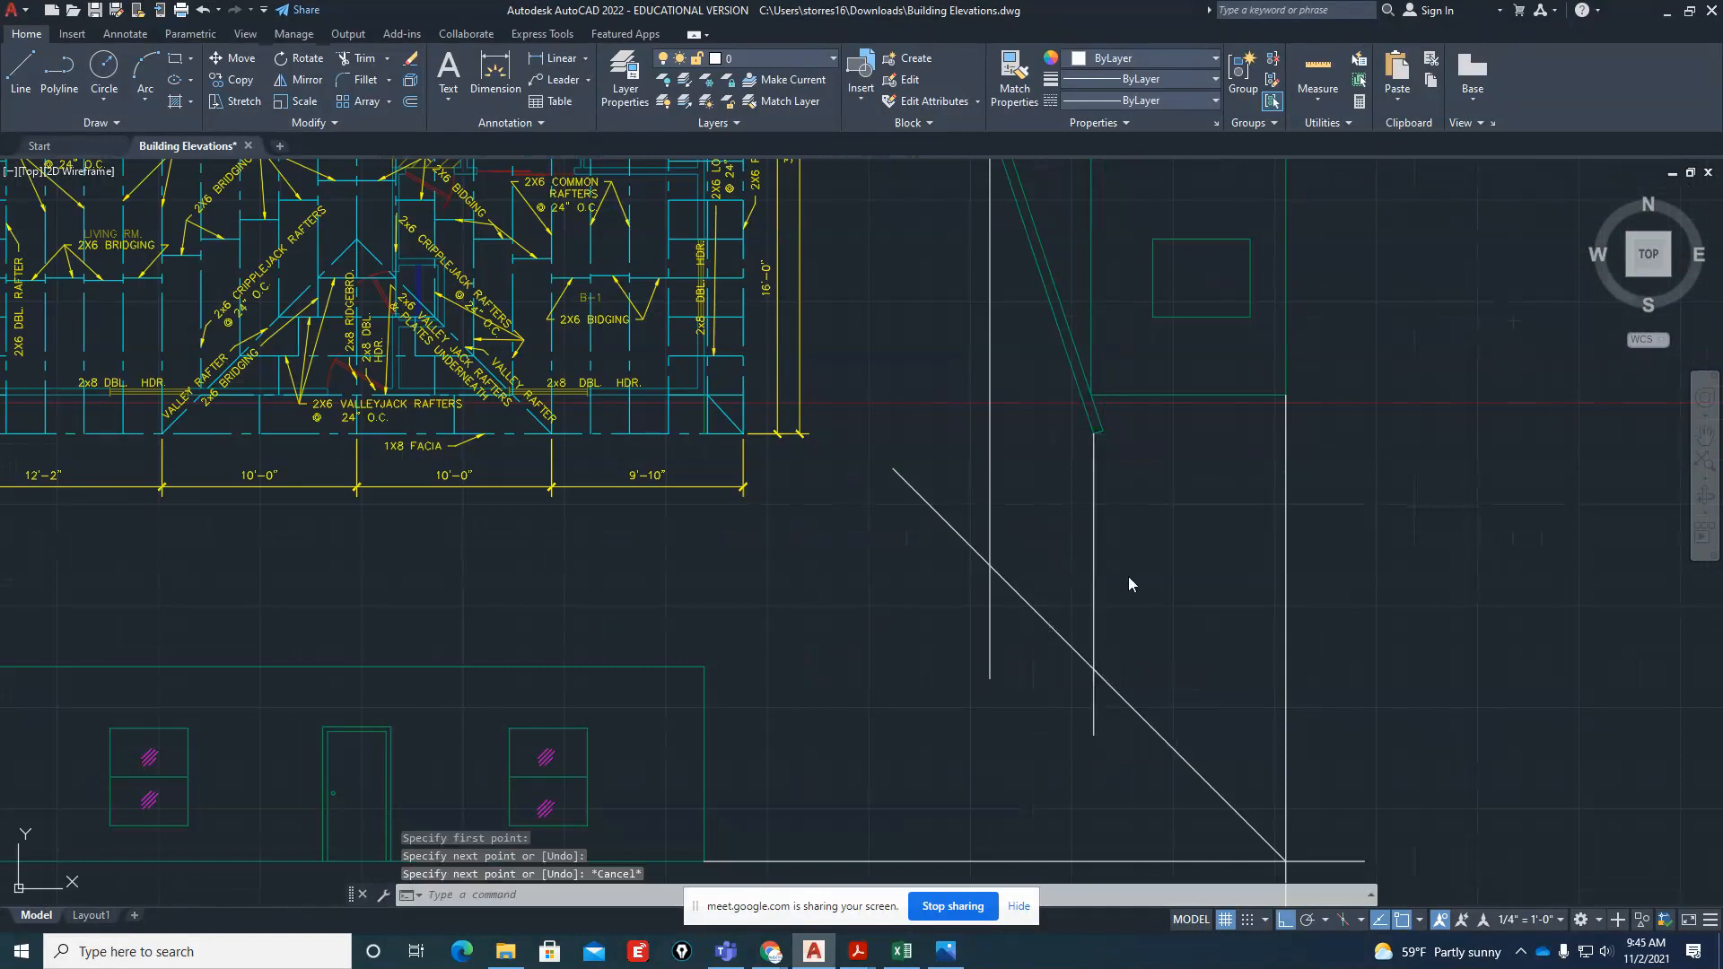
pyautogui.press('Return')
pyautogui.click(1109, 435)
pyautogui.click(1091, 792)
pyautogui.press('Escape')
# Switch to Building-Elevations.pdf to examine the roof in the reference elevations, and return to the AutoCAD drawing
pyautogui.moveTo(856, 951)
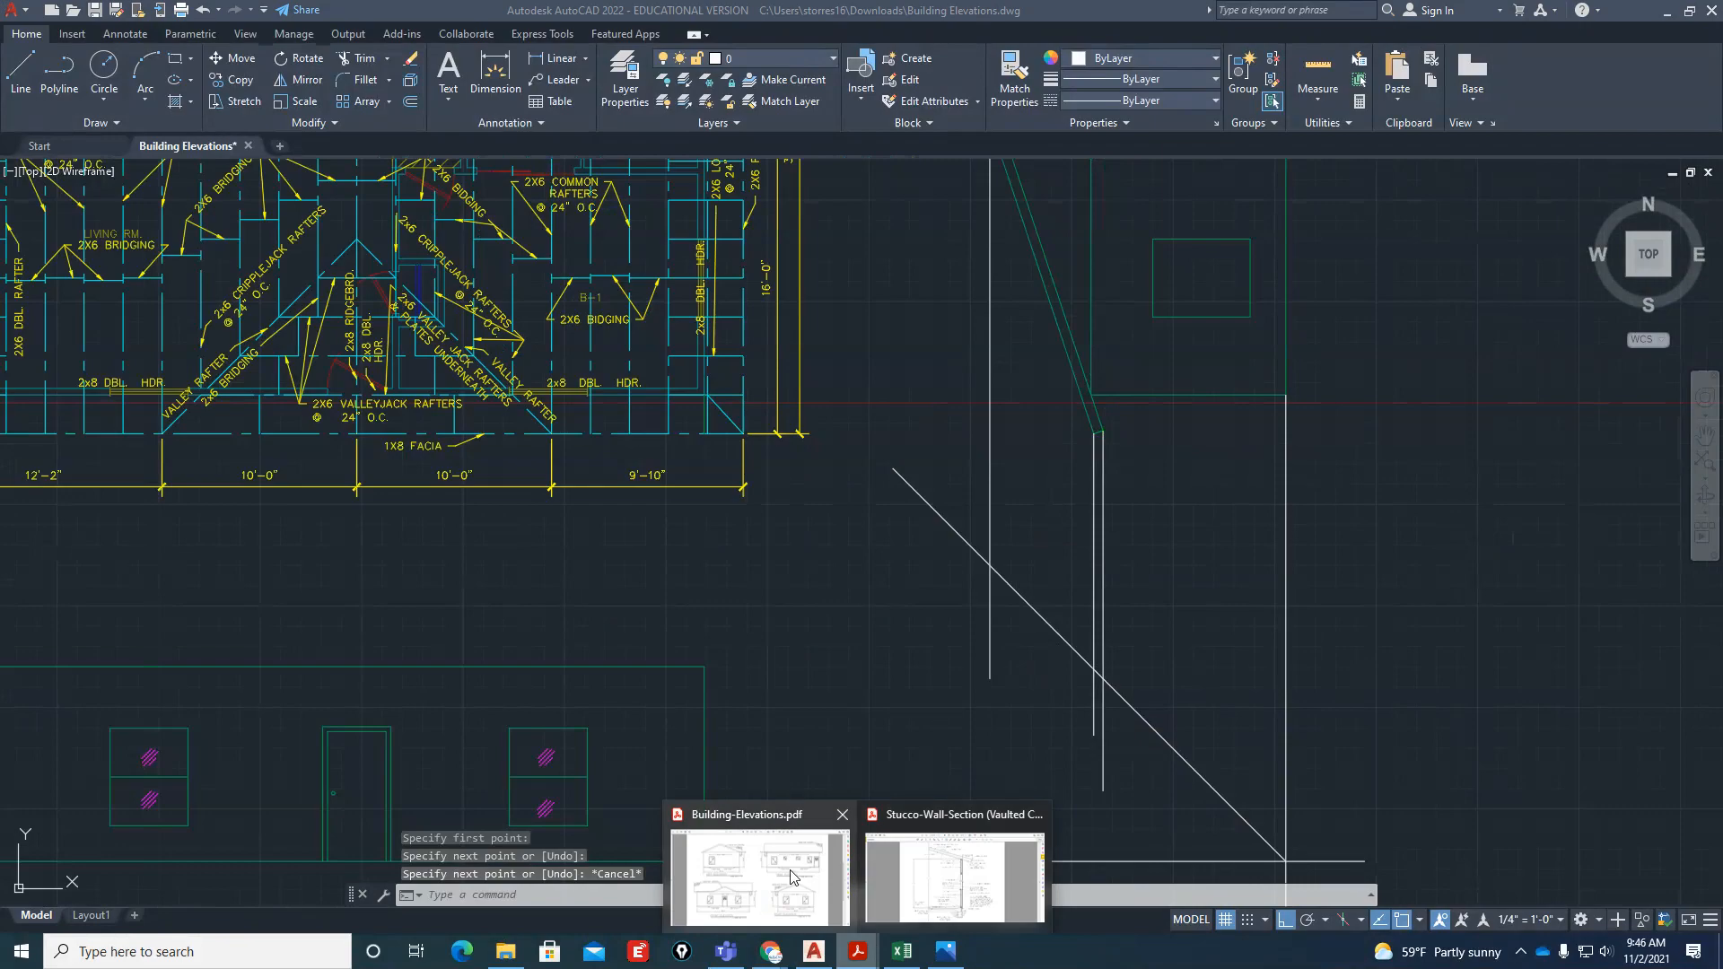
pyautogui.click(812, 832)
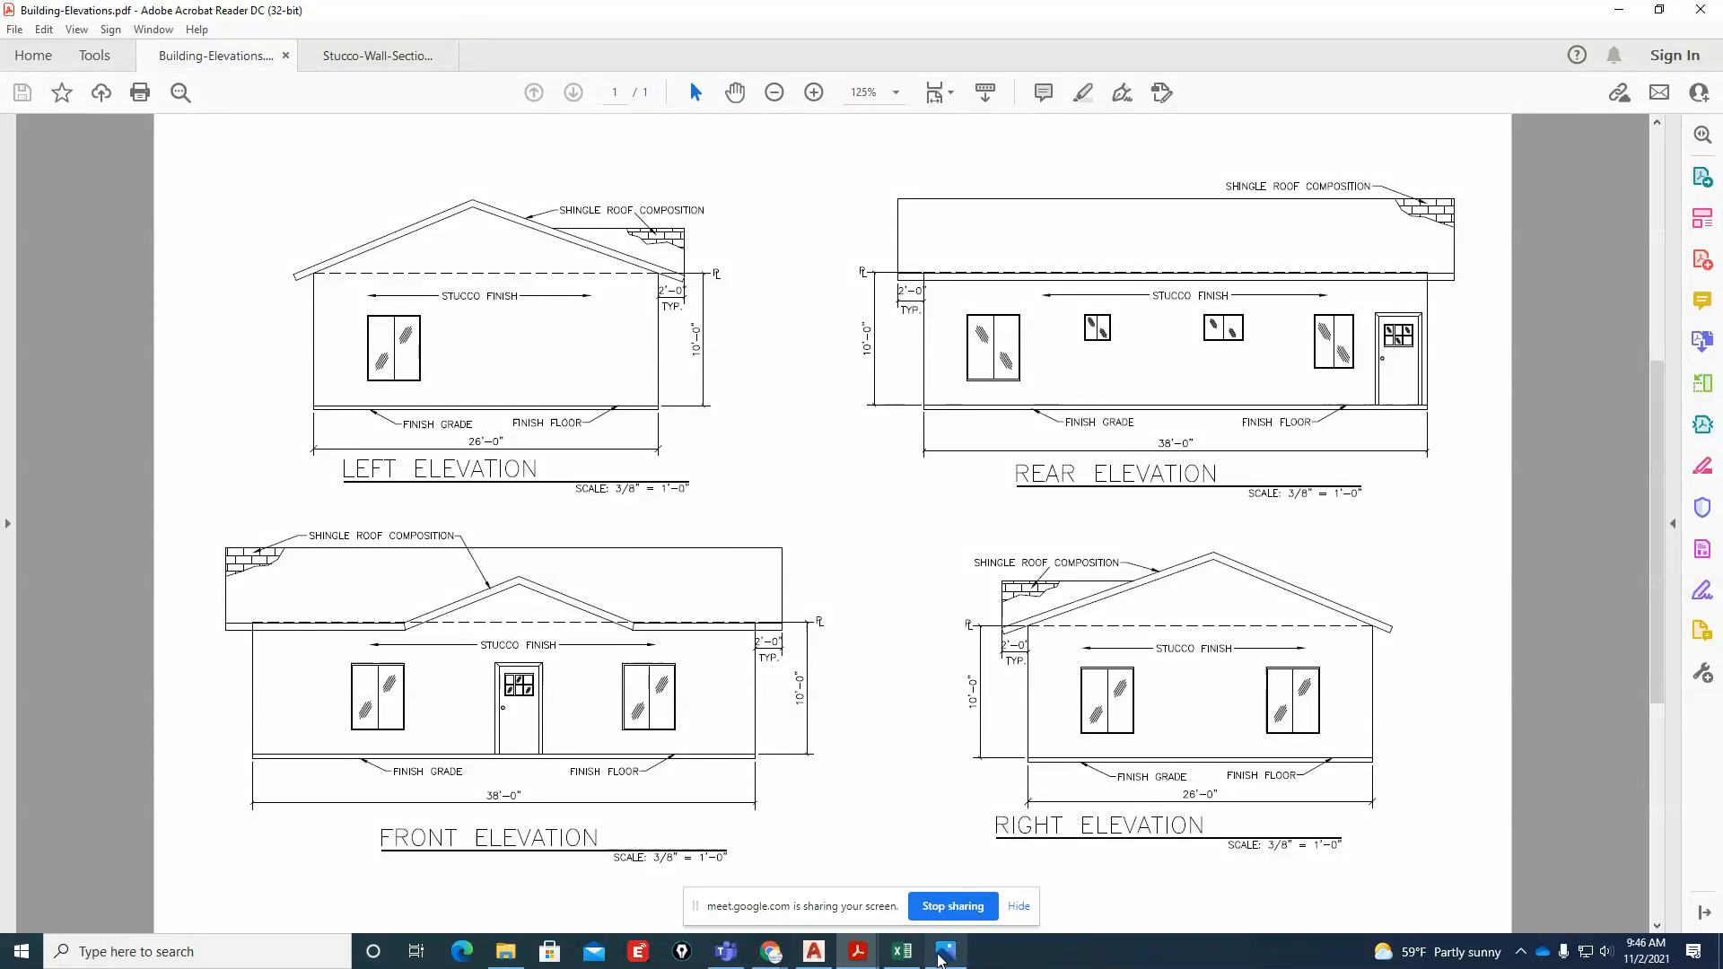
pyautogui.click(812, 902)
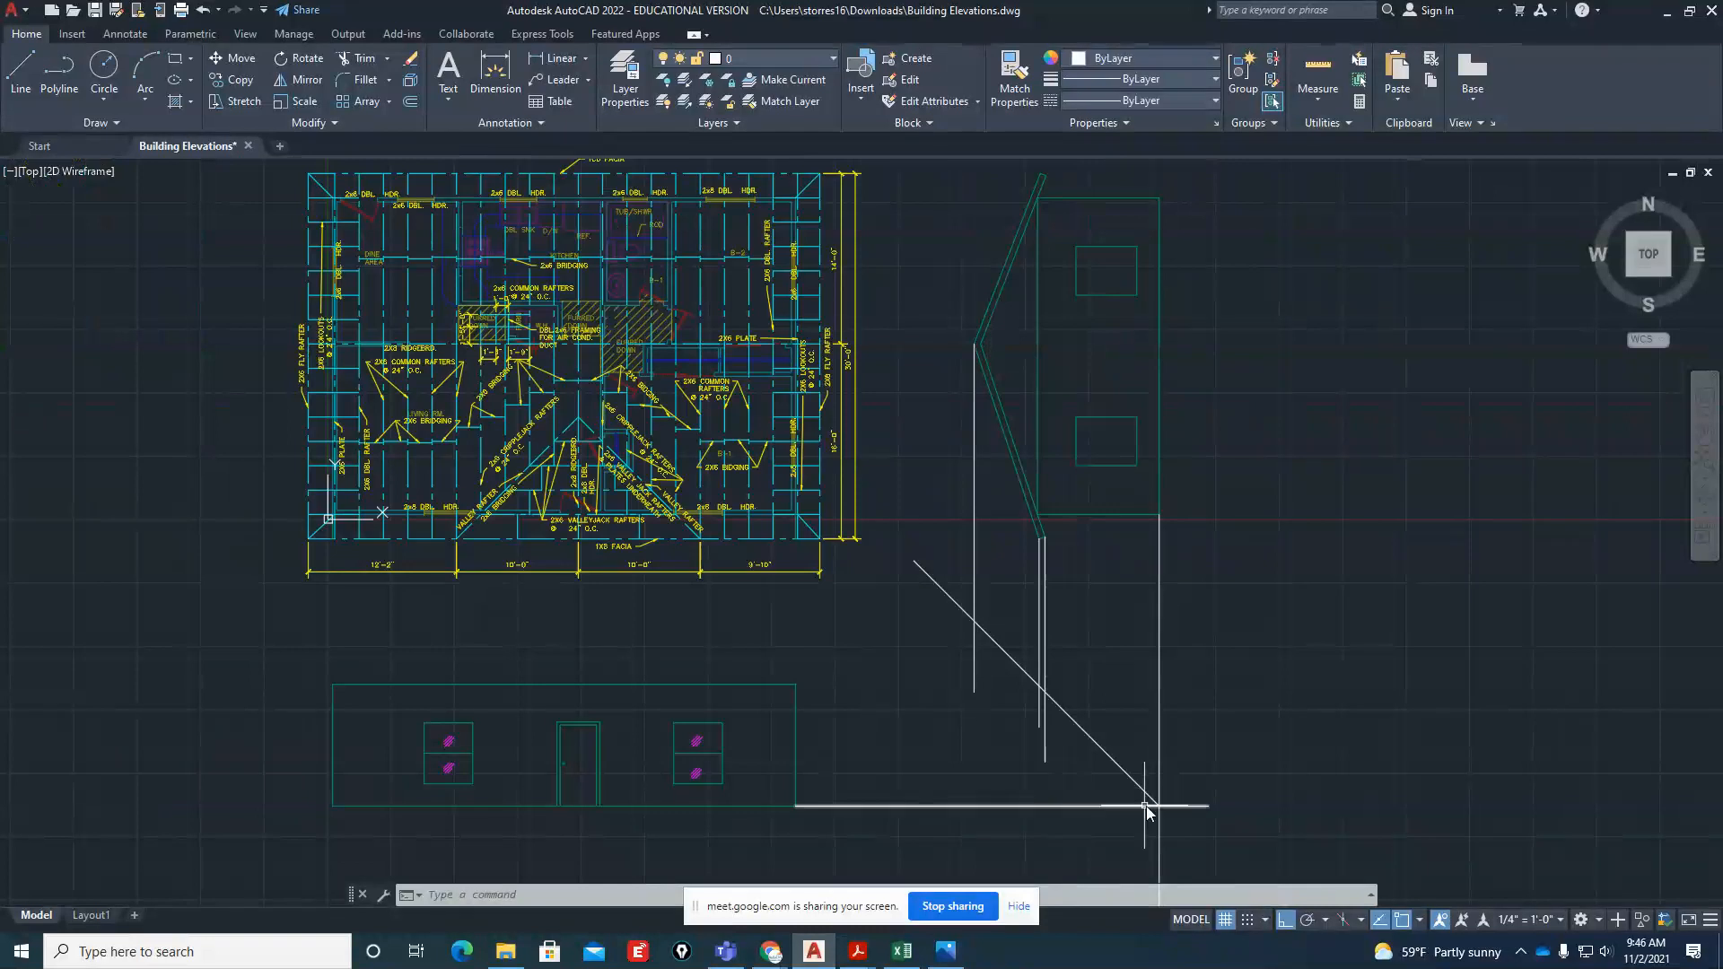
# Project a horizontal line from the ridge projection's intersection with the miter line across to beyond the front elevation's west end
pyautogui.write('l')
pyautogui.press('Return')
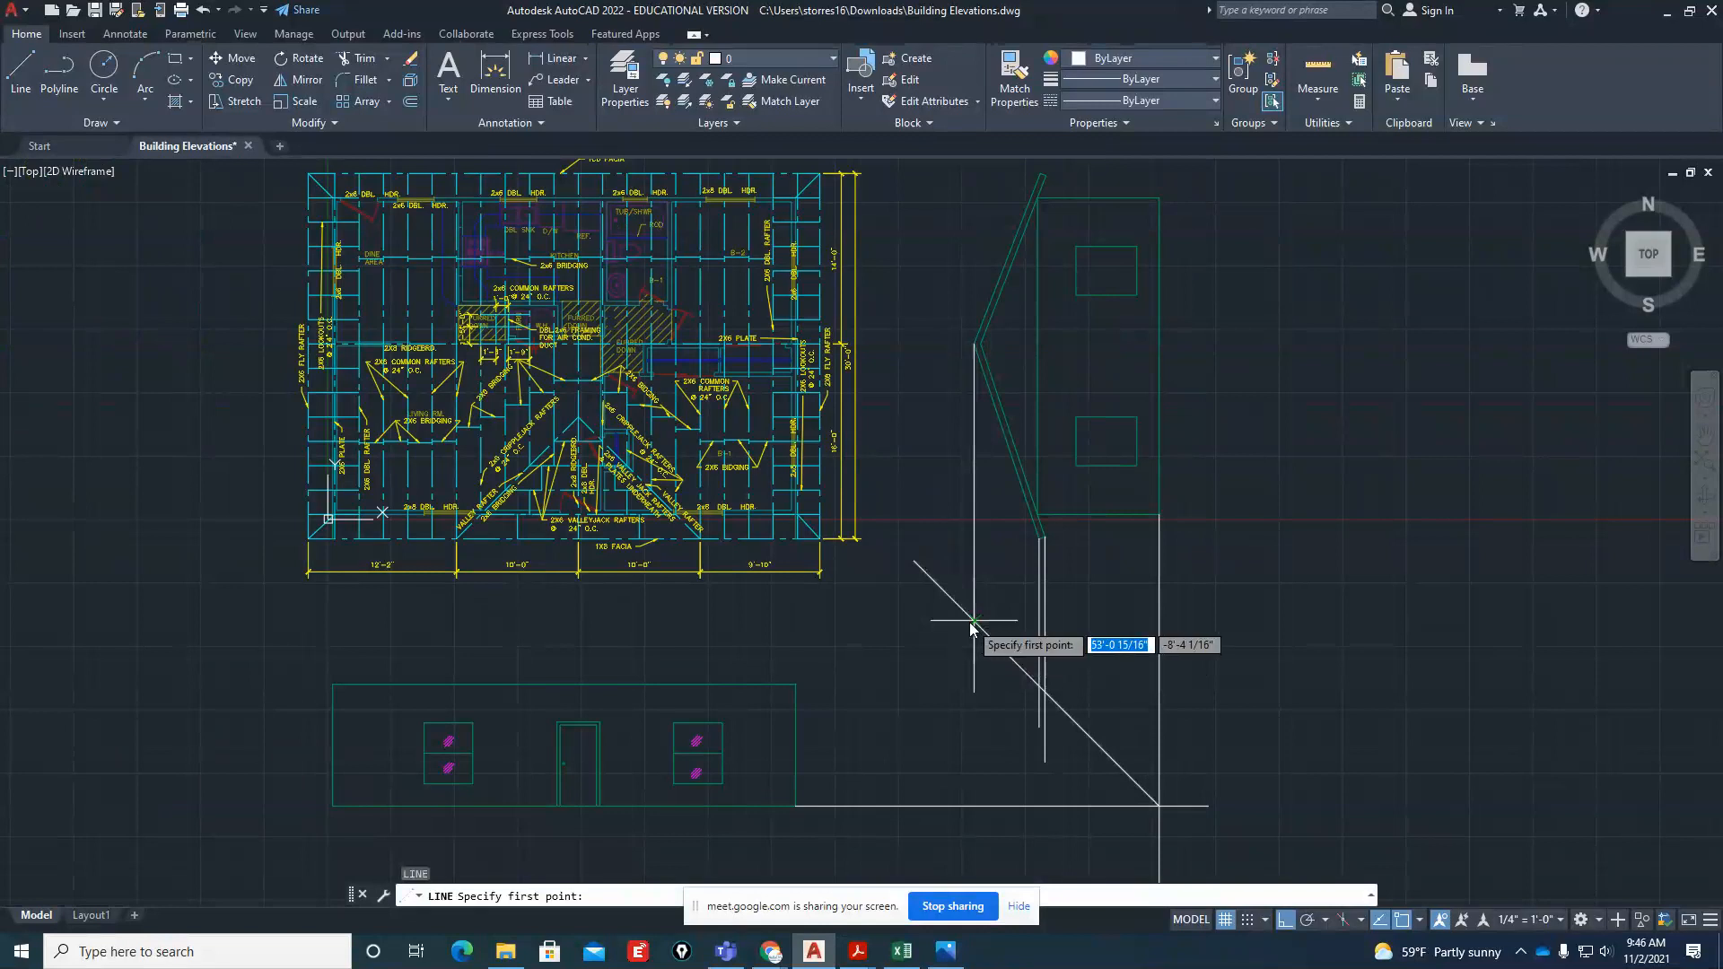
pyautogui.click(973, 622)
pyautogui.press('Return')
pyautogui.press('Return')
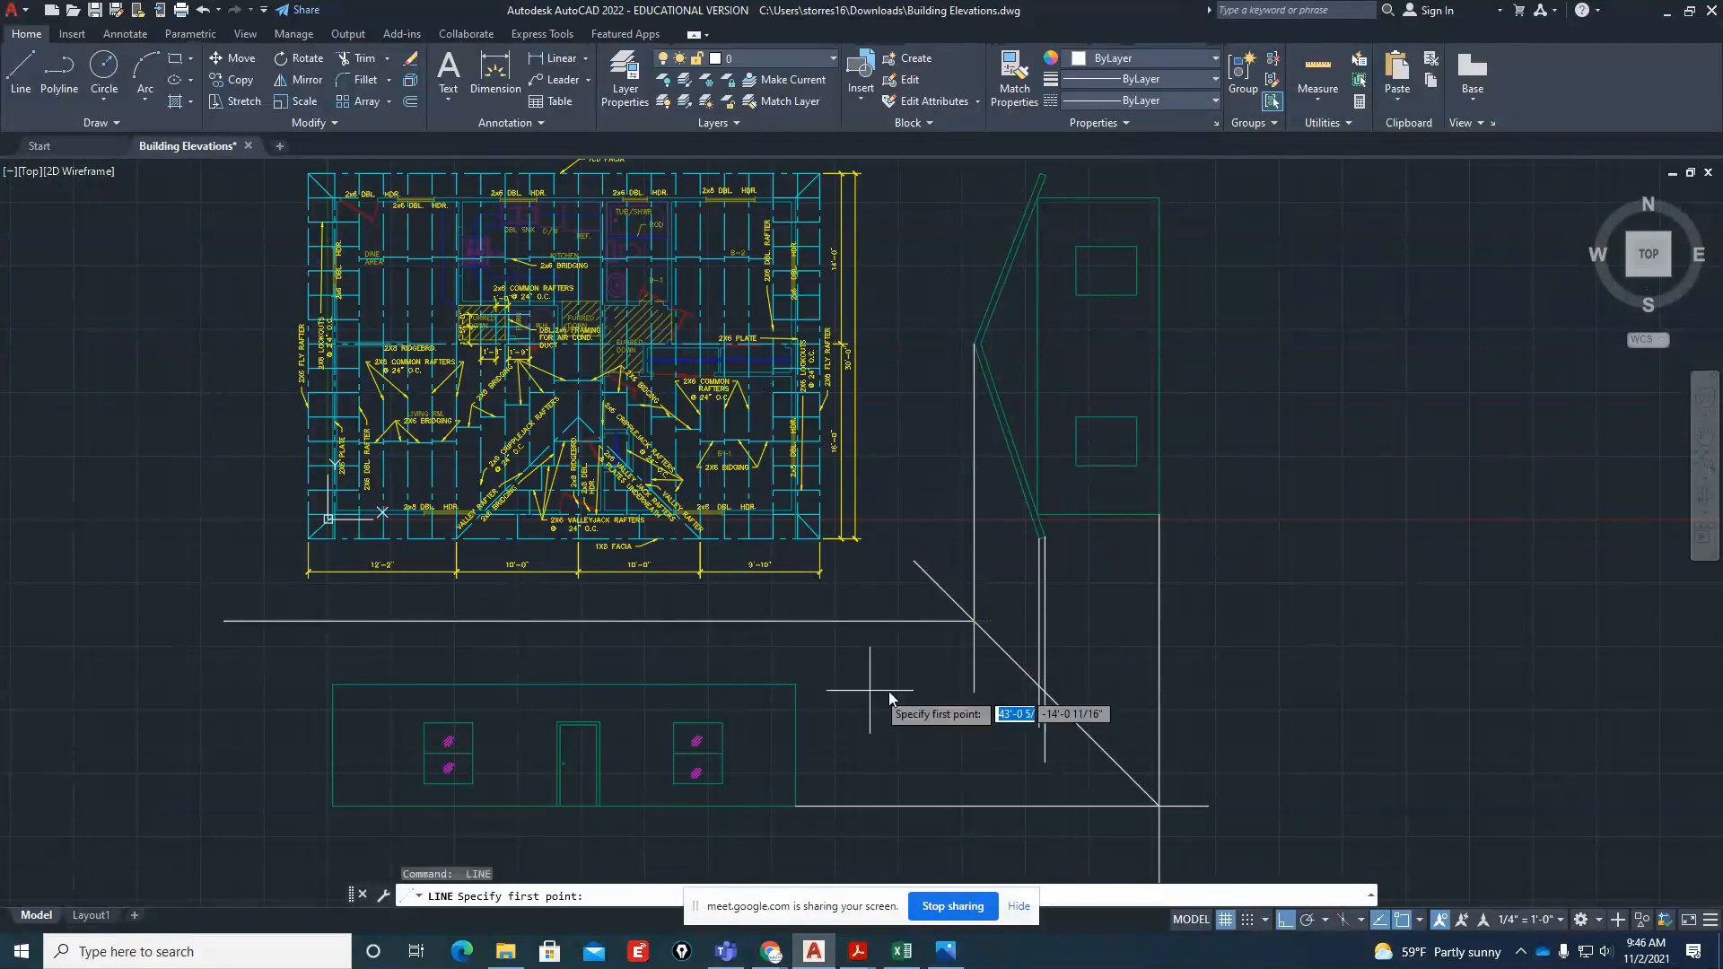
# Project horizontal lines from where both eave projections cross the miter line to beyond the front elevation's west end
pyautogui.click(1038, 689)
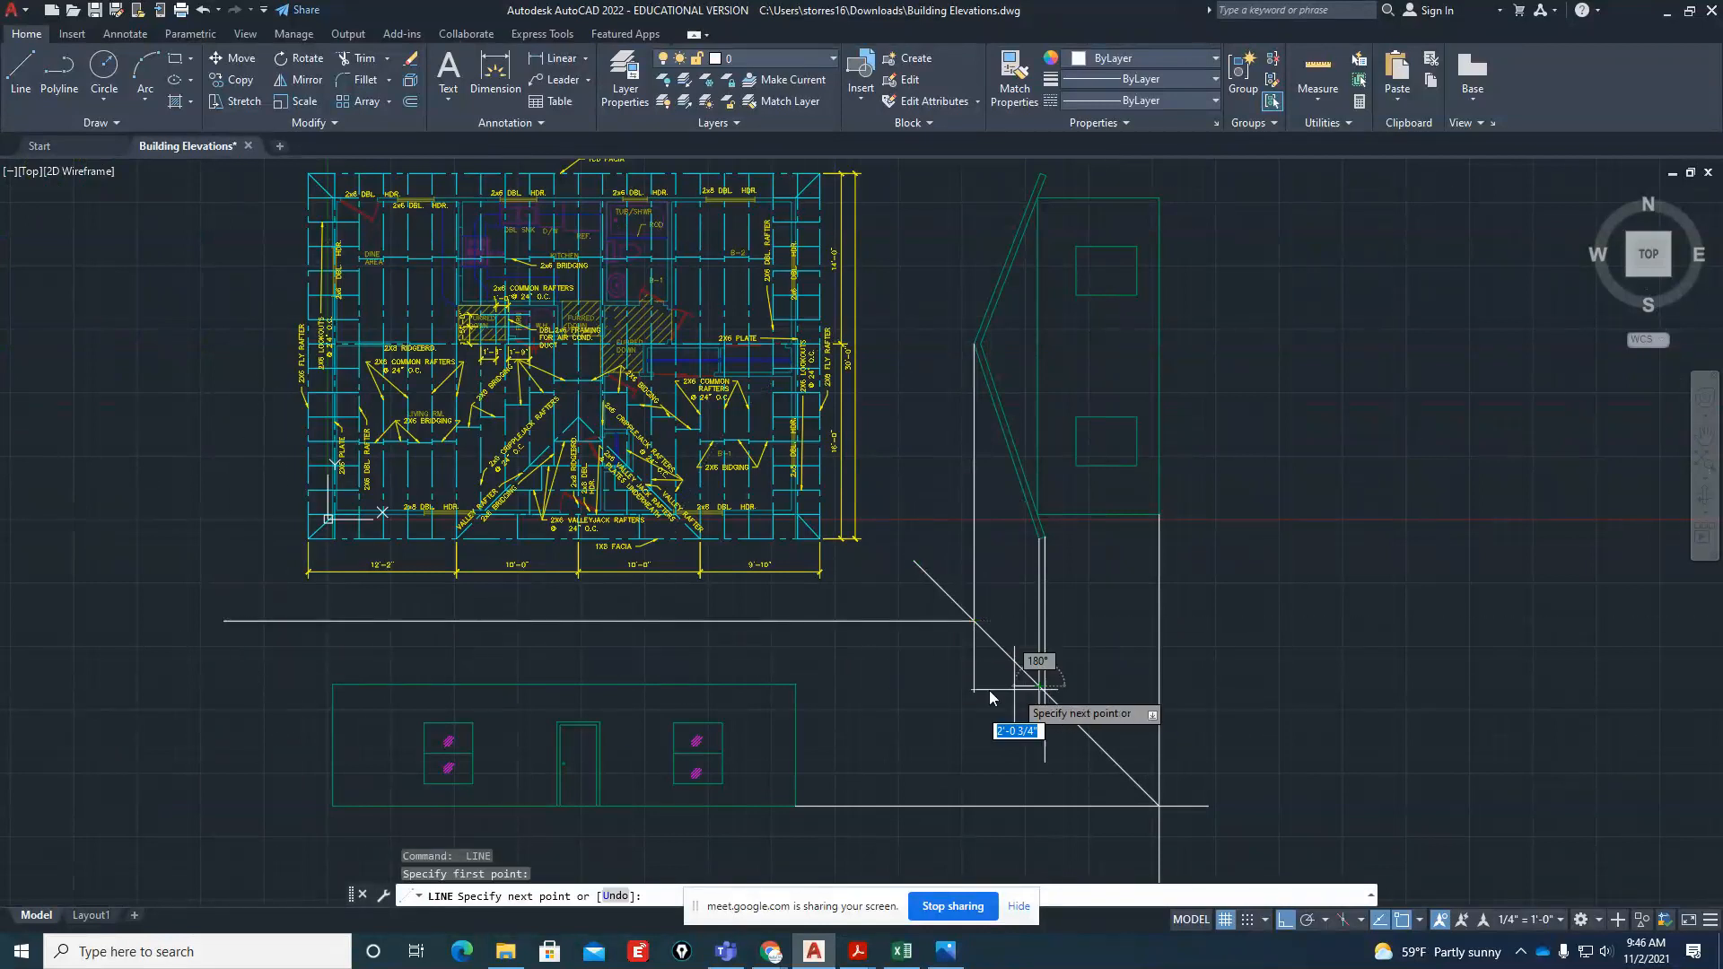
pyautogui.click(254, 685)
pyautogui.press('Return')
pyautogui.press('Return')
pyautogui.scroll(5, 1038, 700)
pyautogui.click(1067, 690)
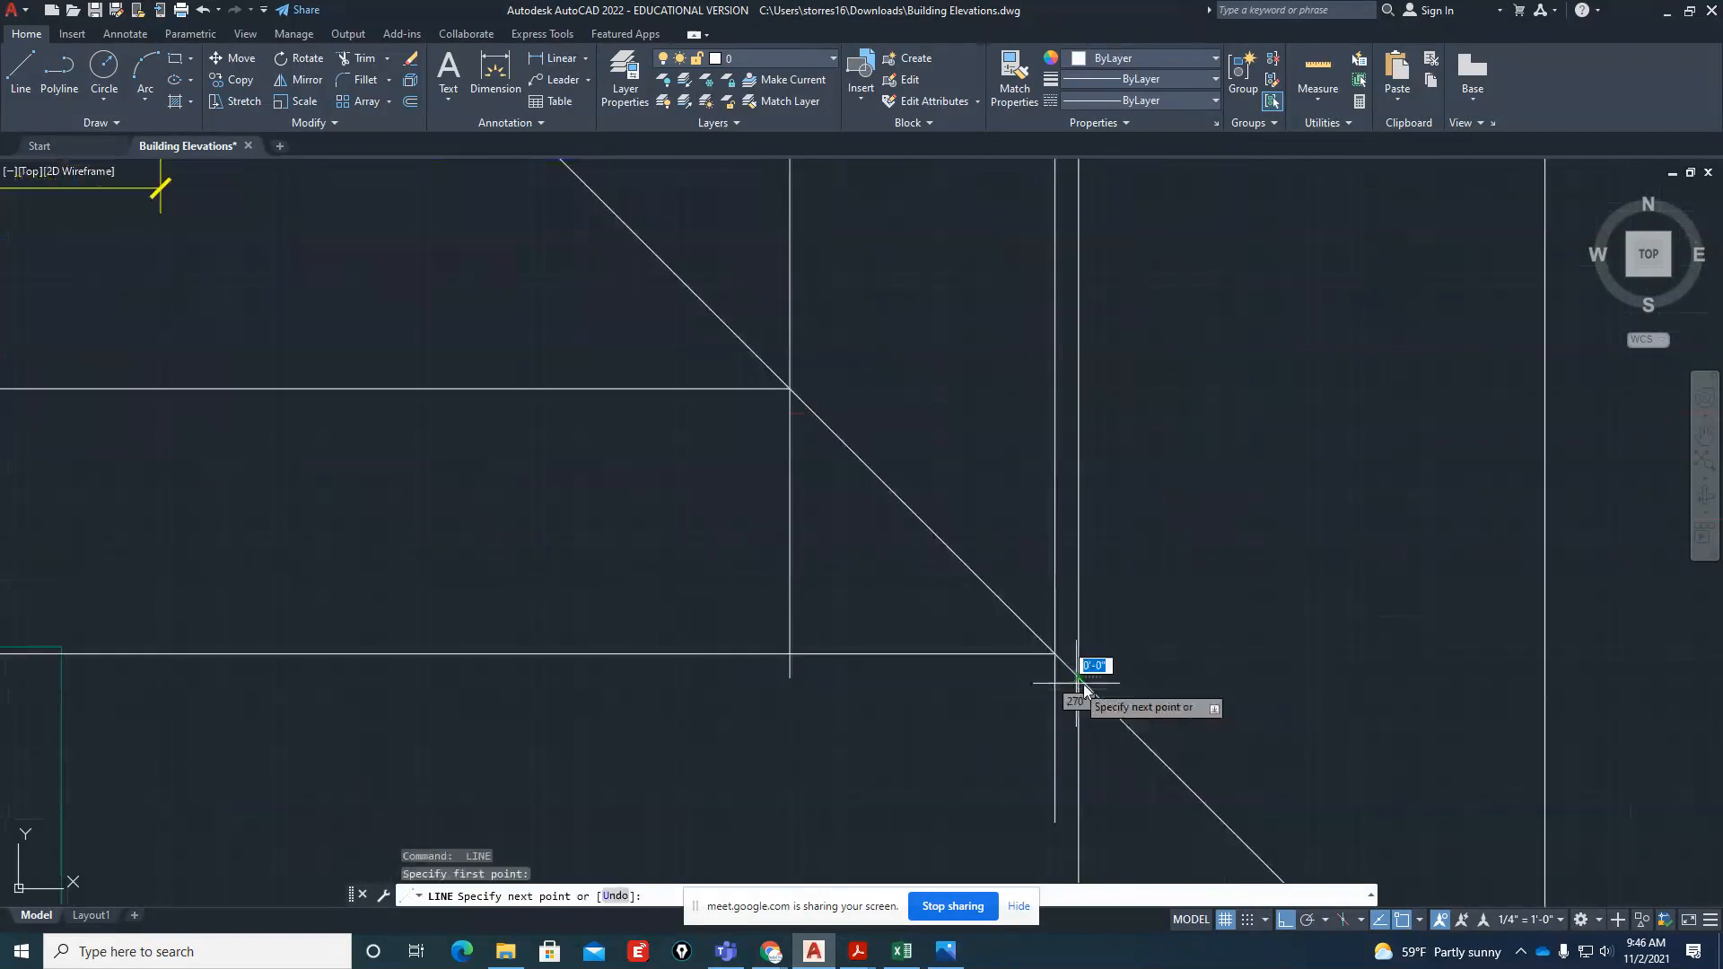
pyautogui.scroll(-5, 1086, 686)
pyautogui.press('Escape')
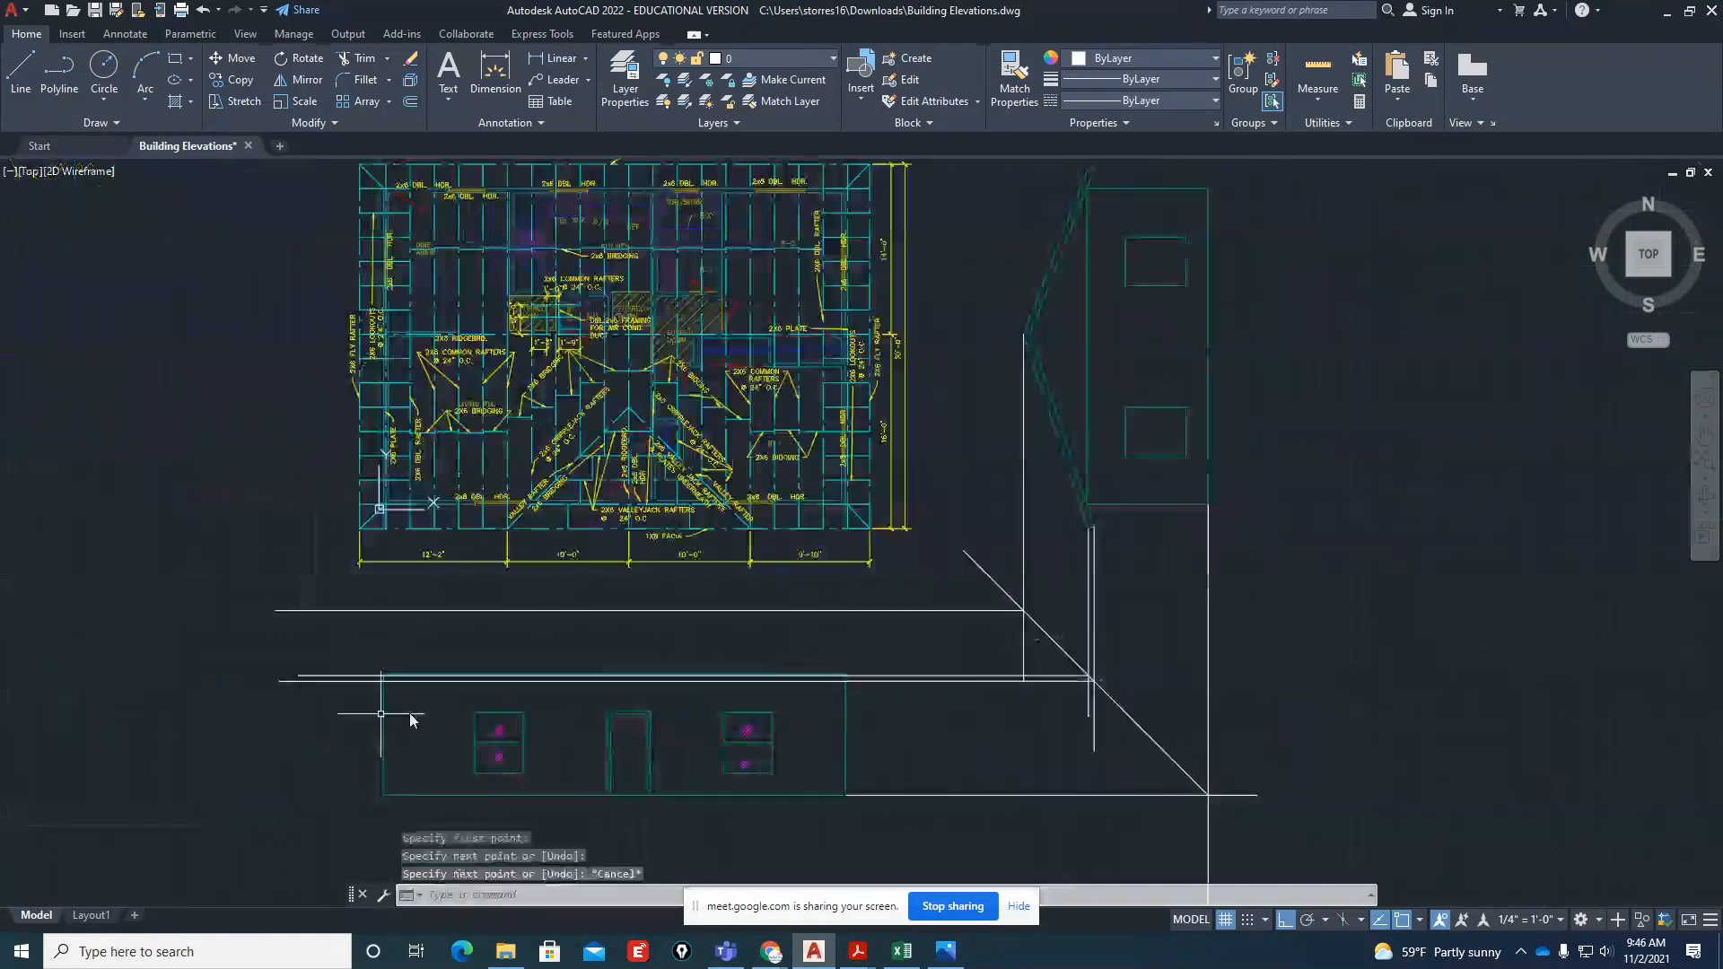
# Project vertical lines from the roof plan's southwest and southeast fascia corners down past the horizontal eave lines of the front elevation
pyautogui.scroll(4, 748, 685)
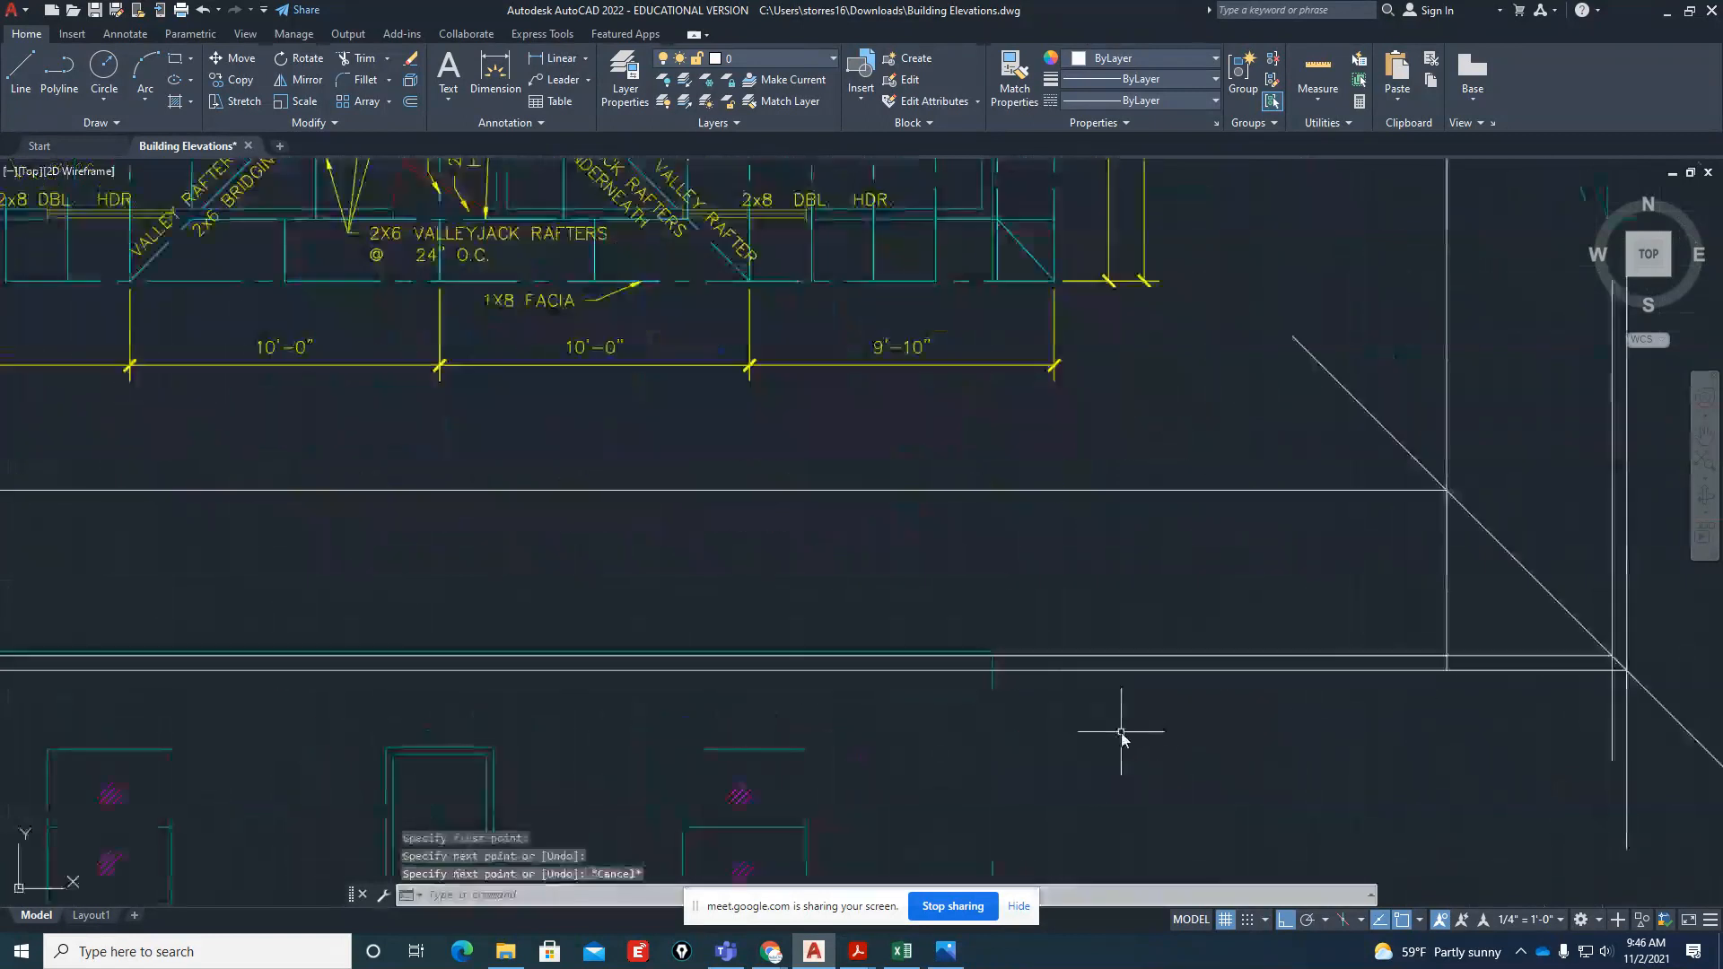
pyautogui.scroll(-4, 1127, 727)
pyautogui.scroll(4, 153, 730)
pyautogui.press('Return')
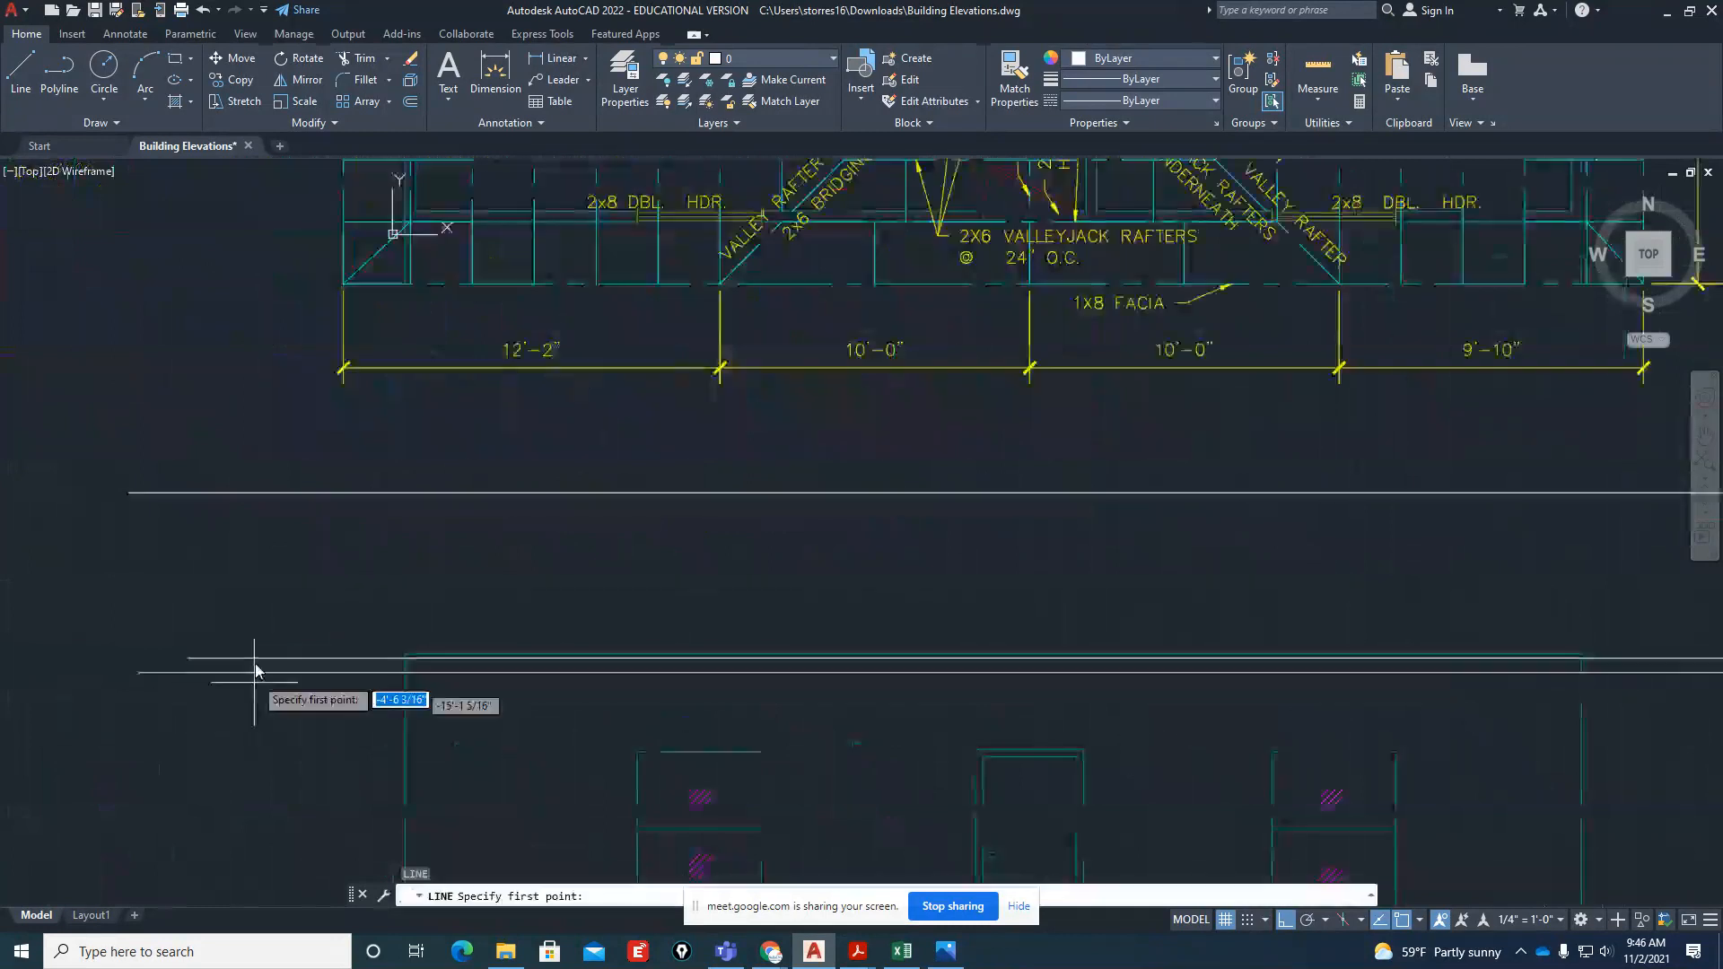
pyautogui.click(340, 281)
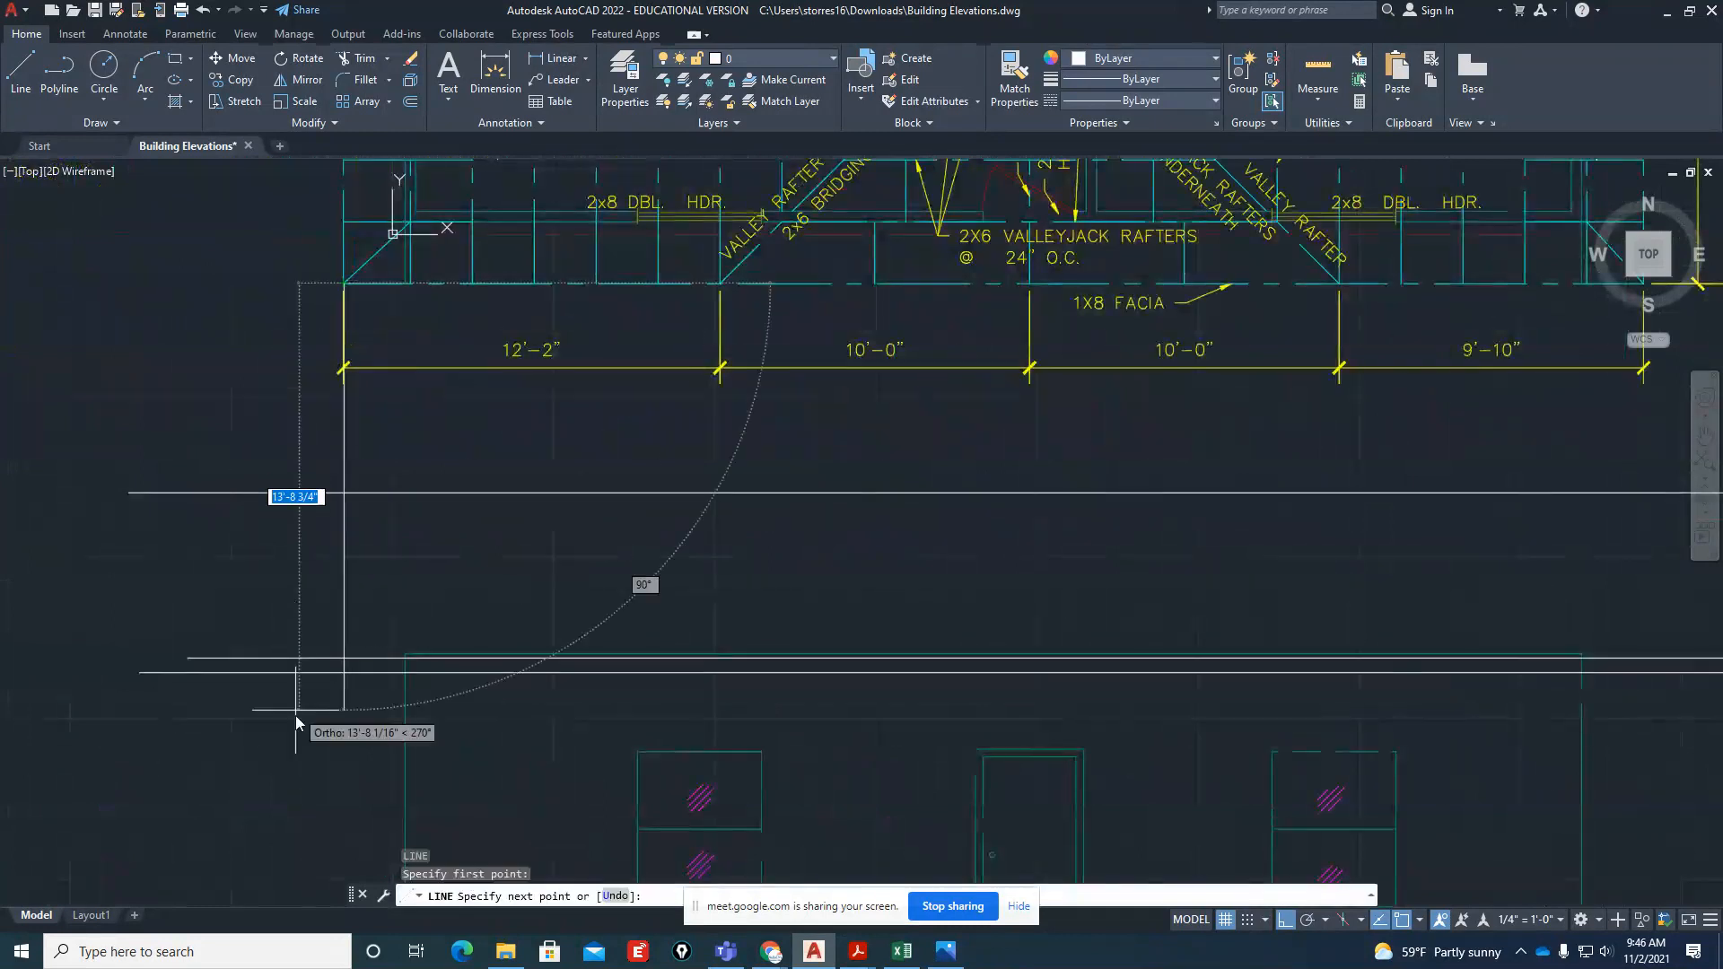
pyautogui.click(291, 737)
pyautogui.press('Return')
pyautogui.press('Return')
pyautogui.scroll(-4, 237, 648)
pyautogui.scroll(5, 692, 485)
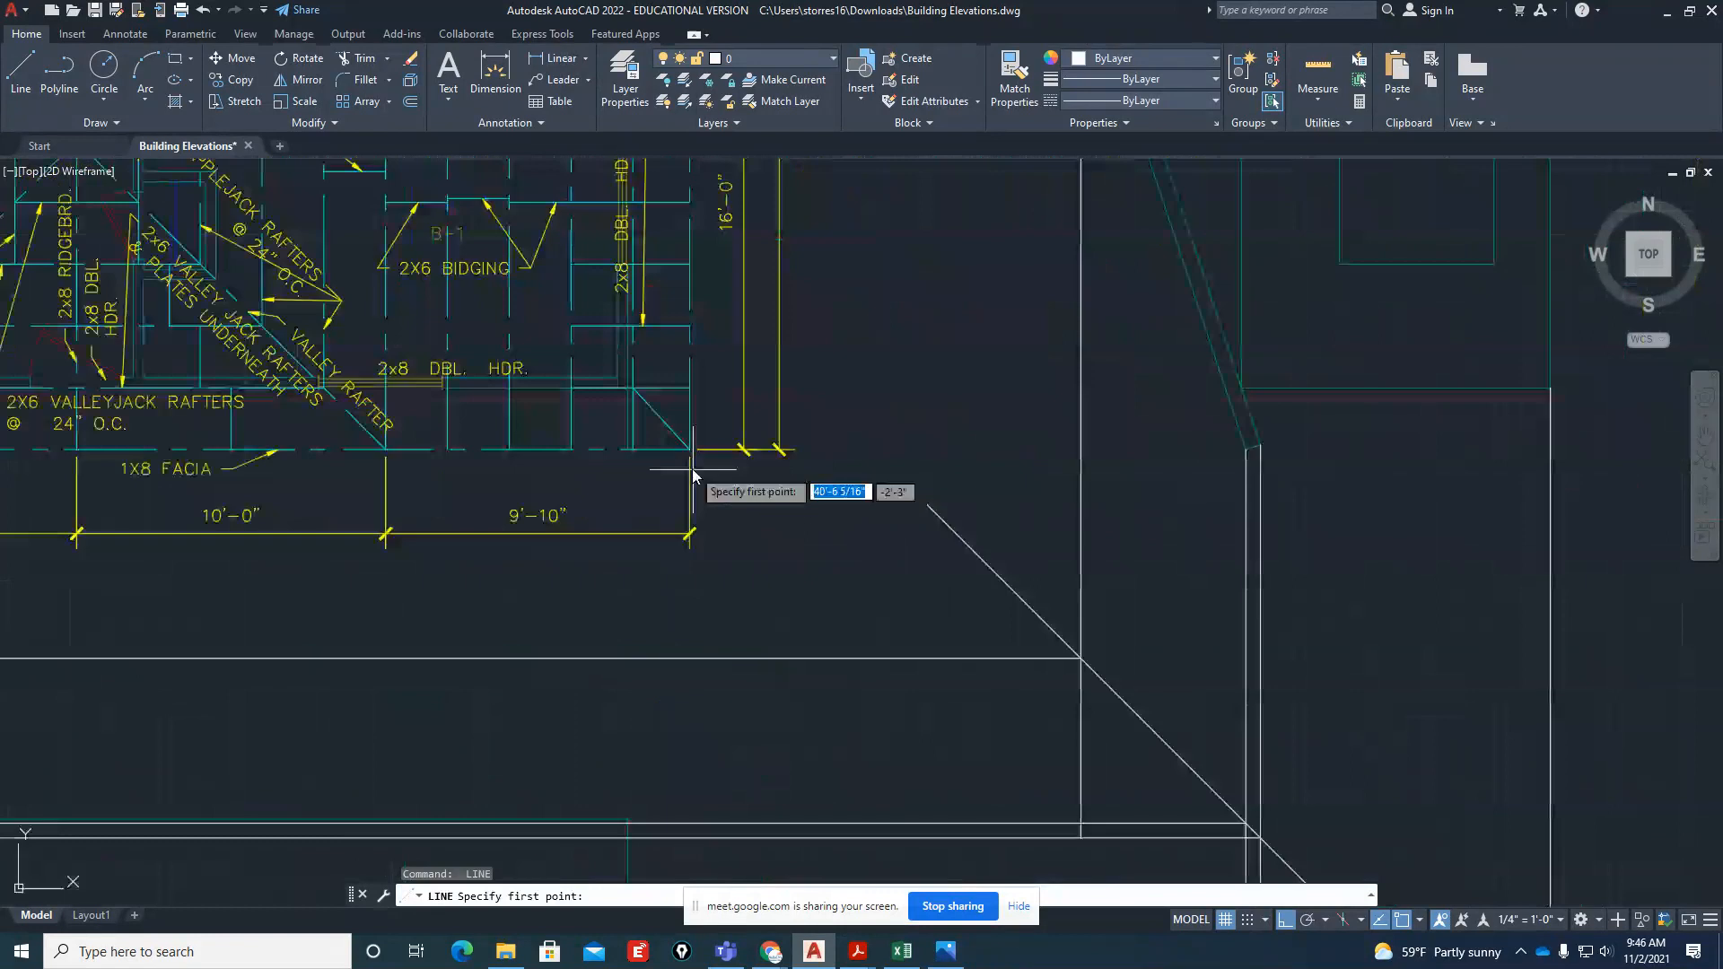
pyautogui.click(693, 457)
pyautogui.scroll(-3, 708, 472)
pyautogui.press('Escape')
pyautogui.press('Escape')
pyautogui.scroll(-2, 915, 740)
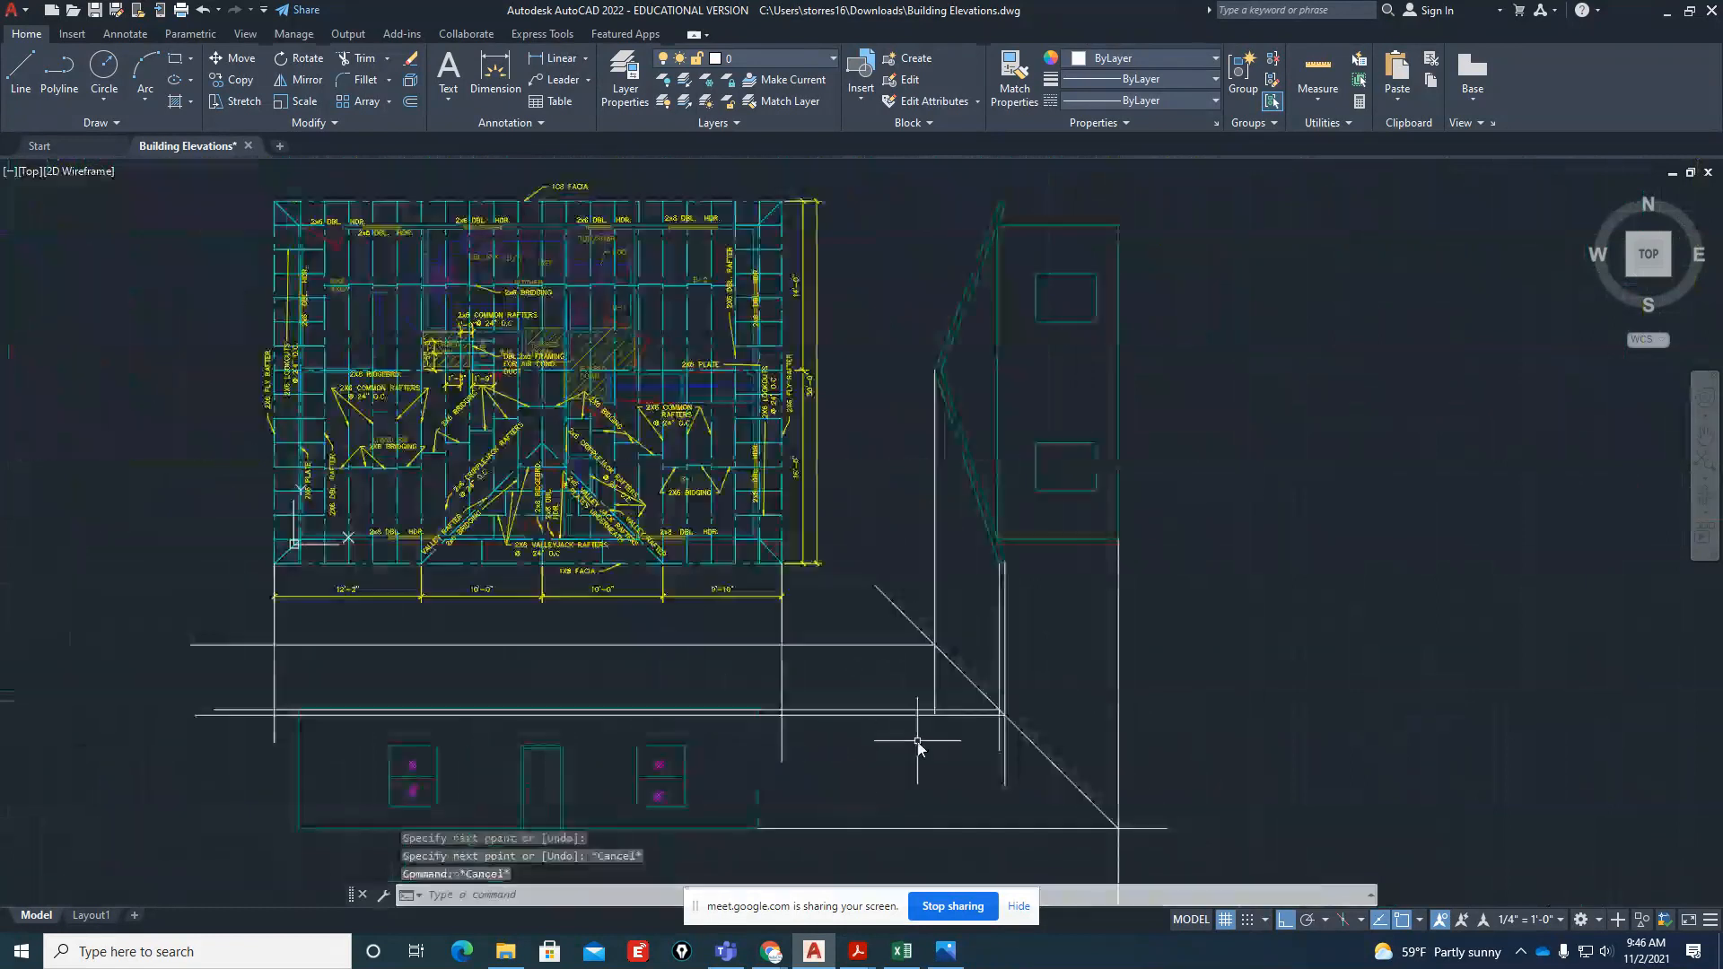
# Trim the projected lines so that only the rectangular roof outline with its fascia band remains over the front elevation
pyautogui.scroll(2, 917, 743)
pyautogui.write('tr')
pyautogui.press('Return')
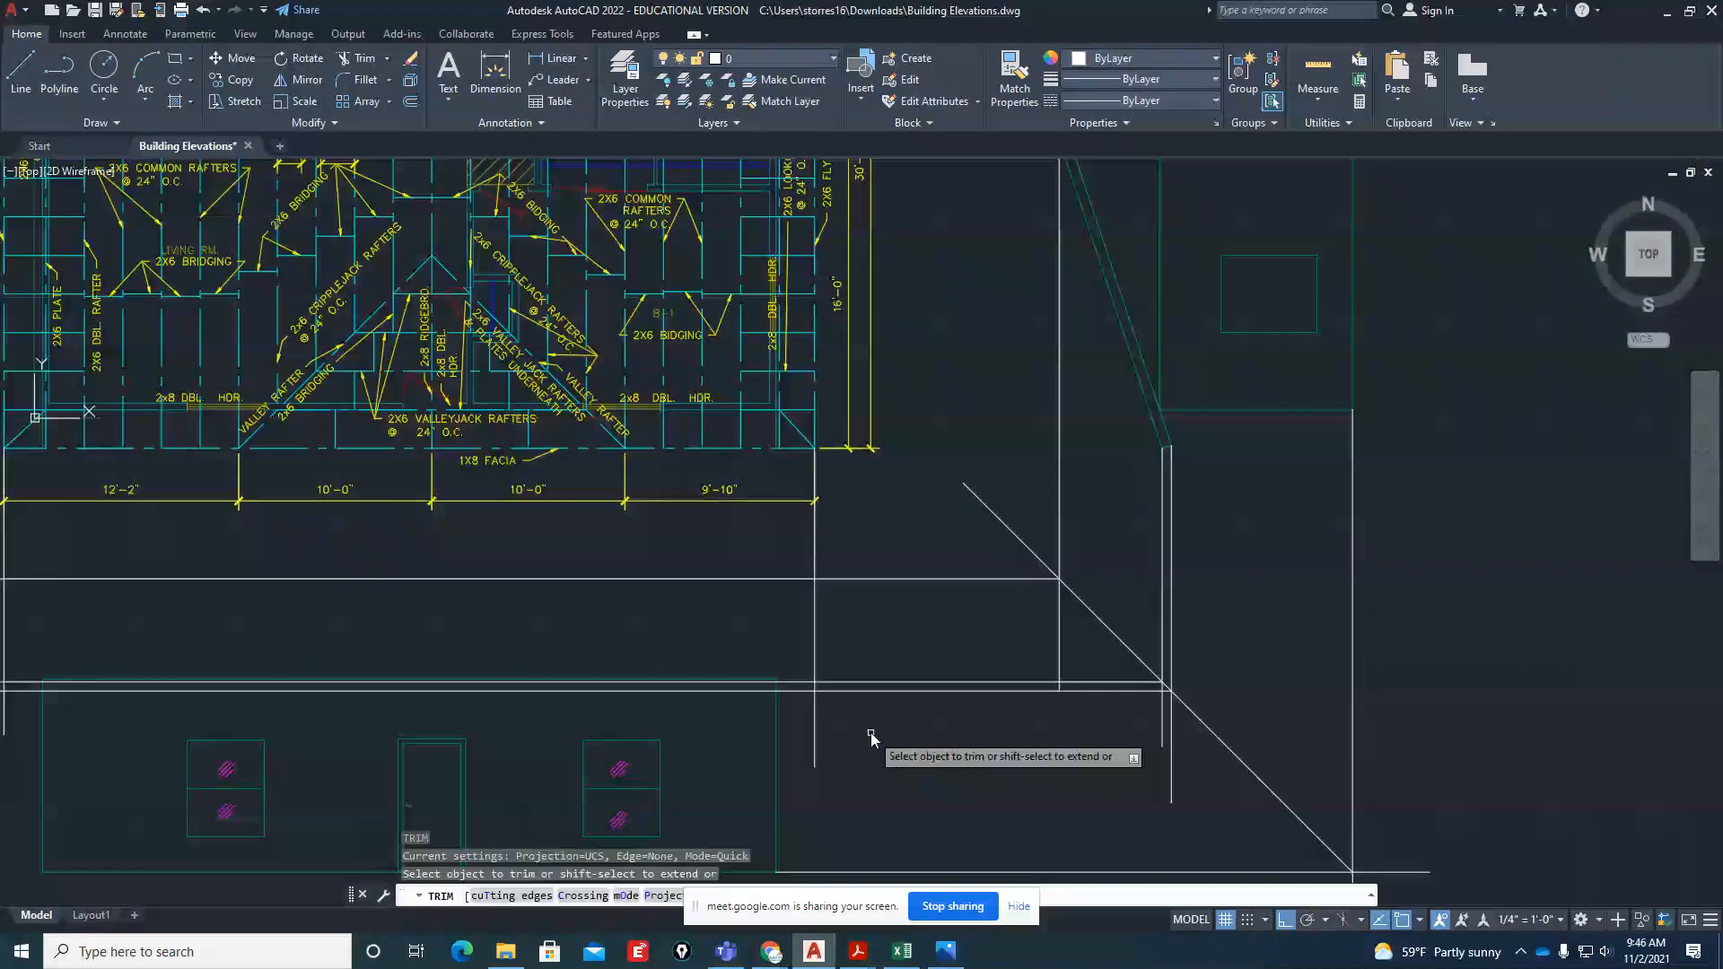
pyautogui.scroll(-3, 898, 579)
pyautogui.scroll(3, 552, 588)
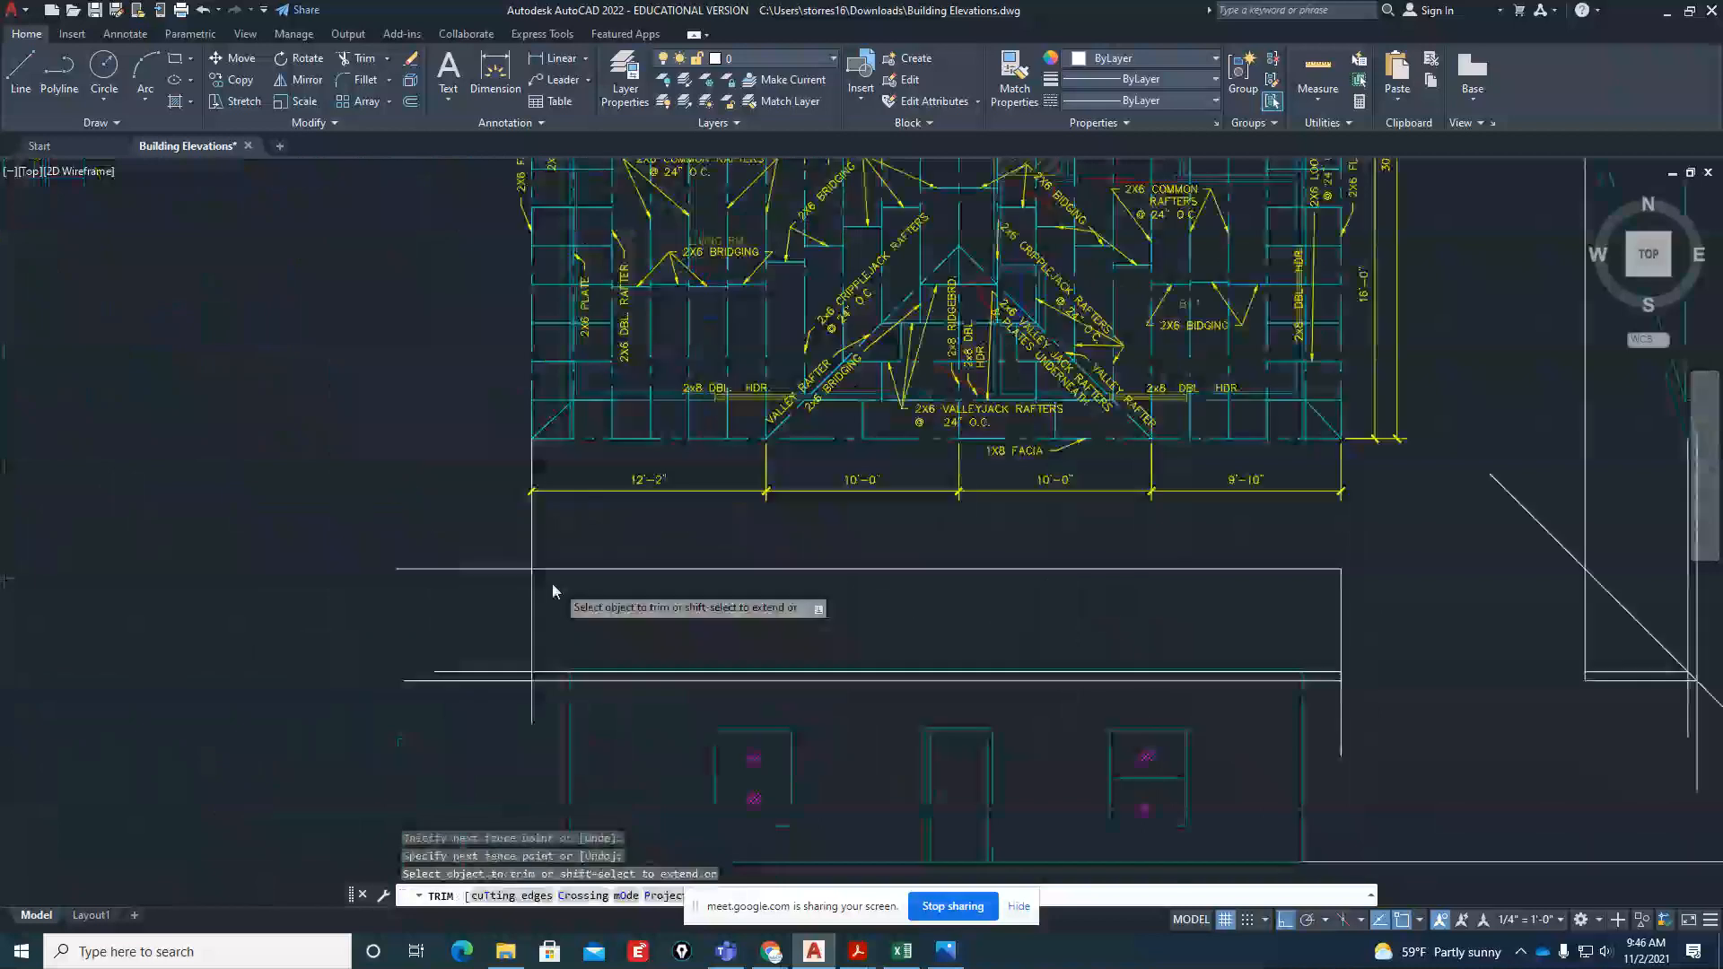
pyautogui.click(500, 556)
pyautogui.click(493, 711)
pyautogui.press('Return')
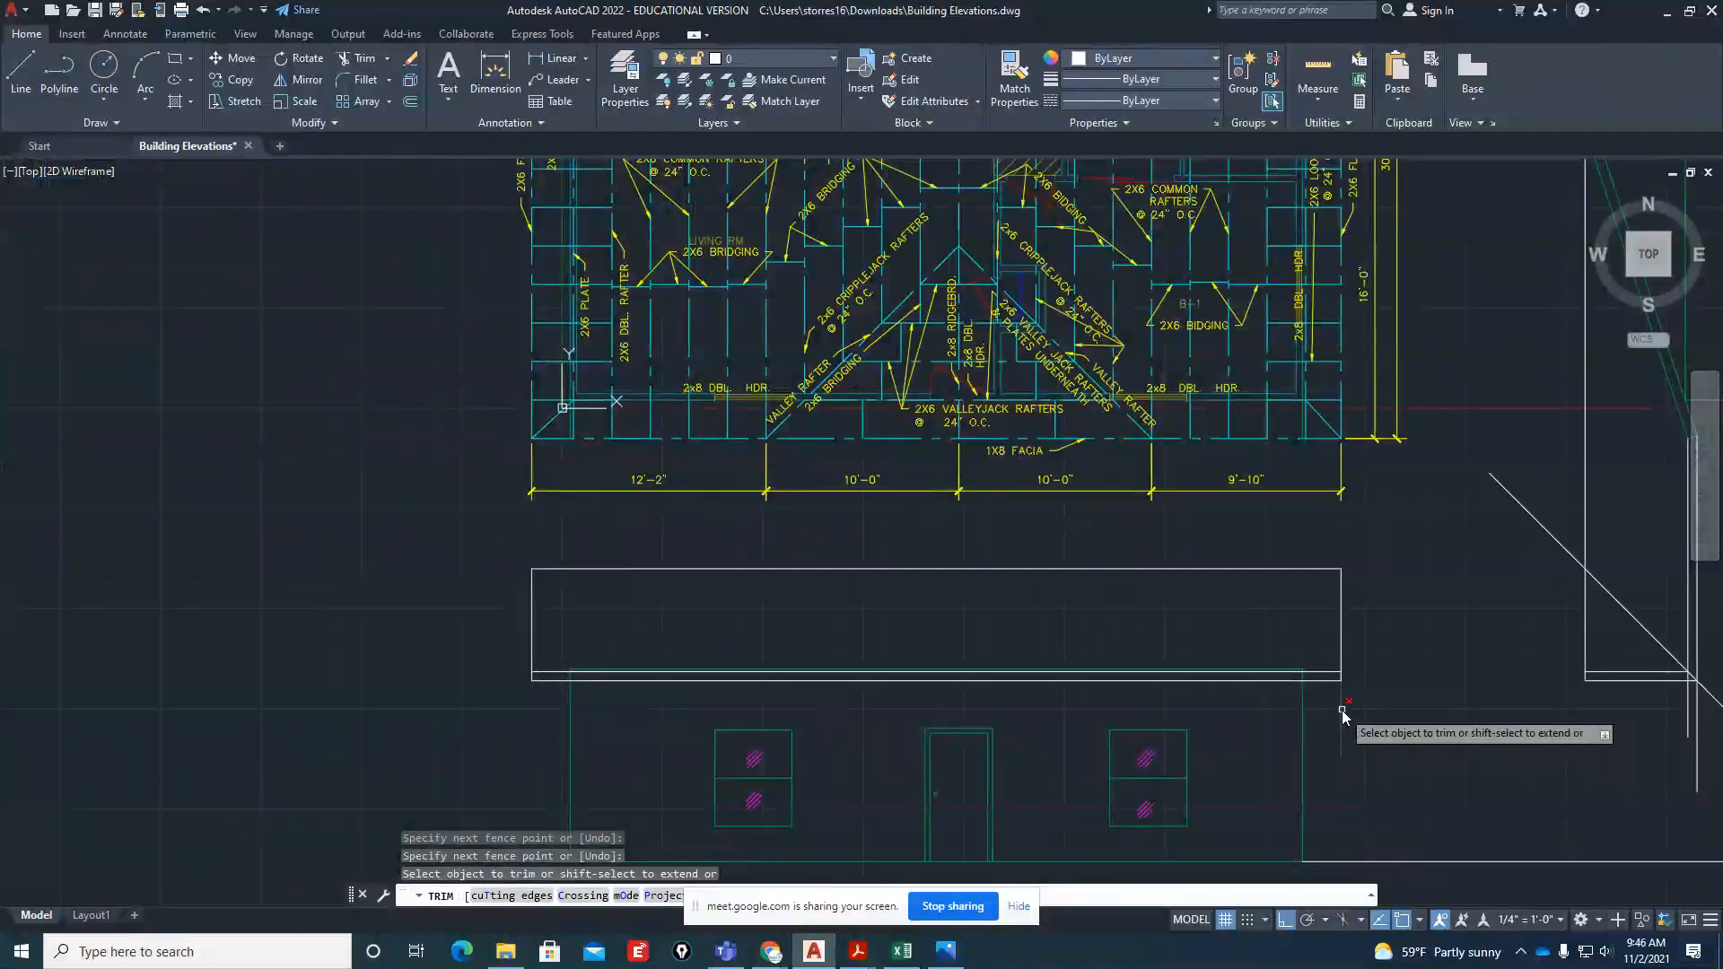
pyautogui.press('Return')
# Match the properties of the front elevation's wall line onto all the new roof outline and fascia lines
pyautogui.write('ma')
pyautogui.press('Return')
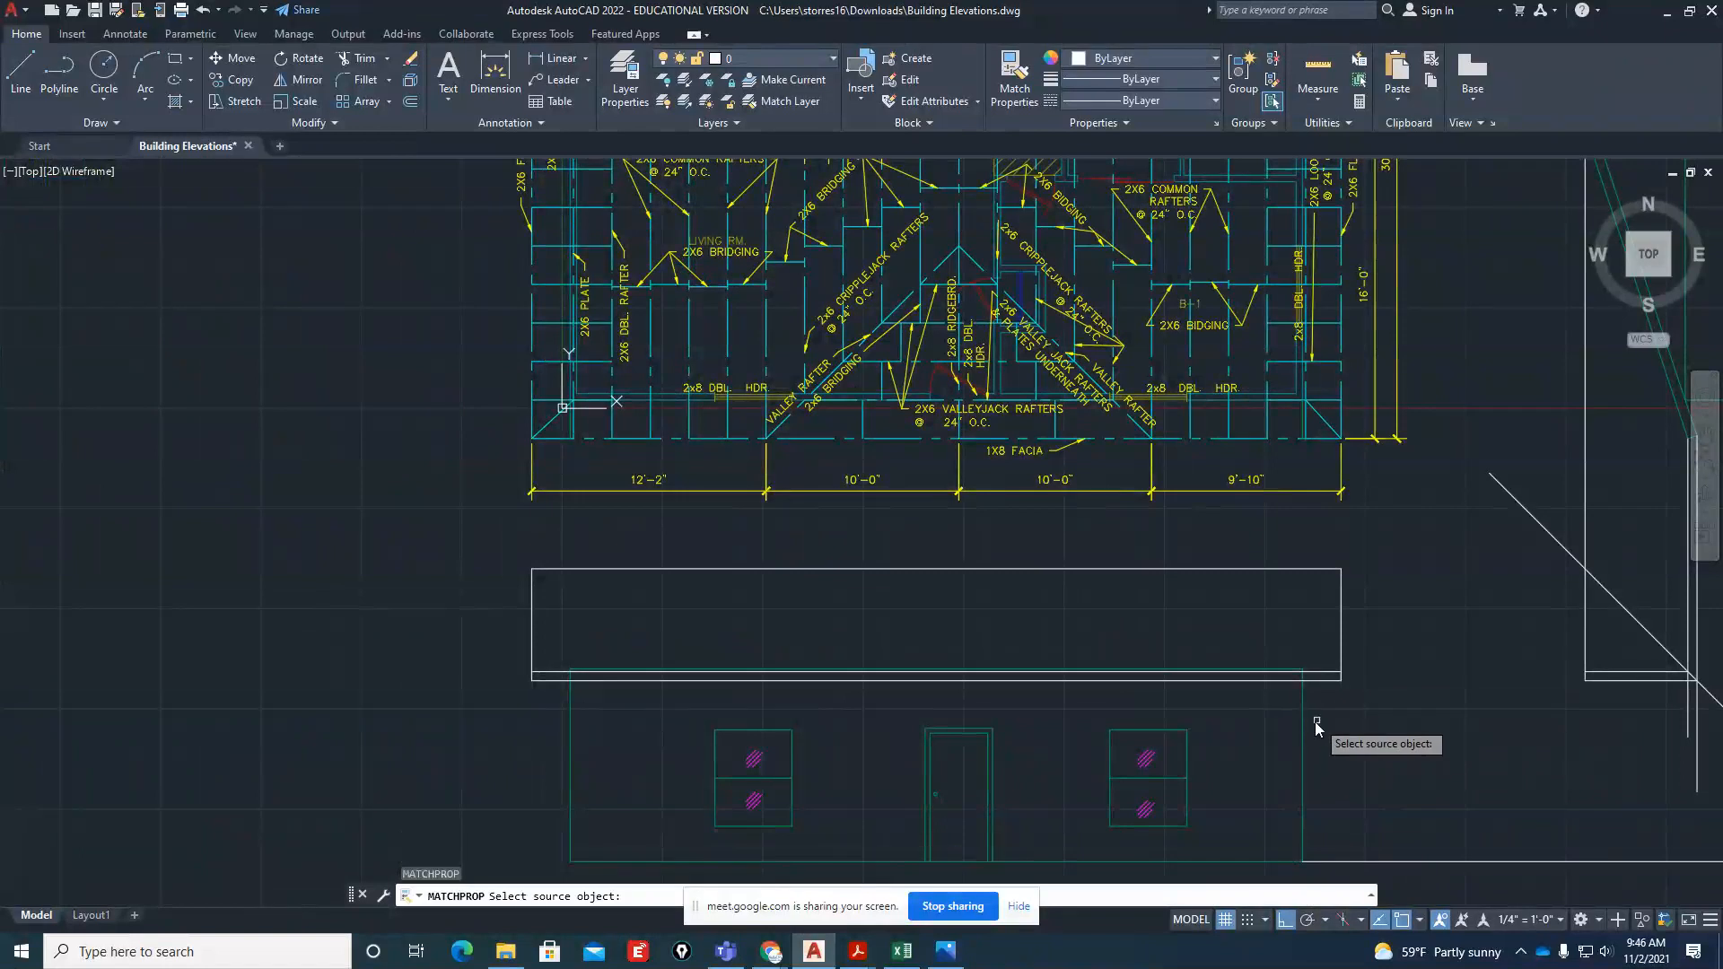
pyautogui.click(1303, 725)
pyautogui.click(1375, 705)
pyautogui.click(1315, 557)
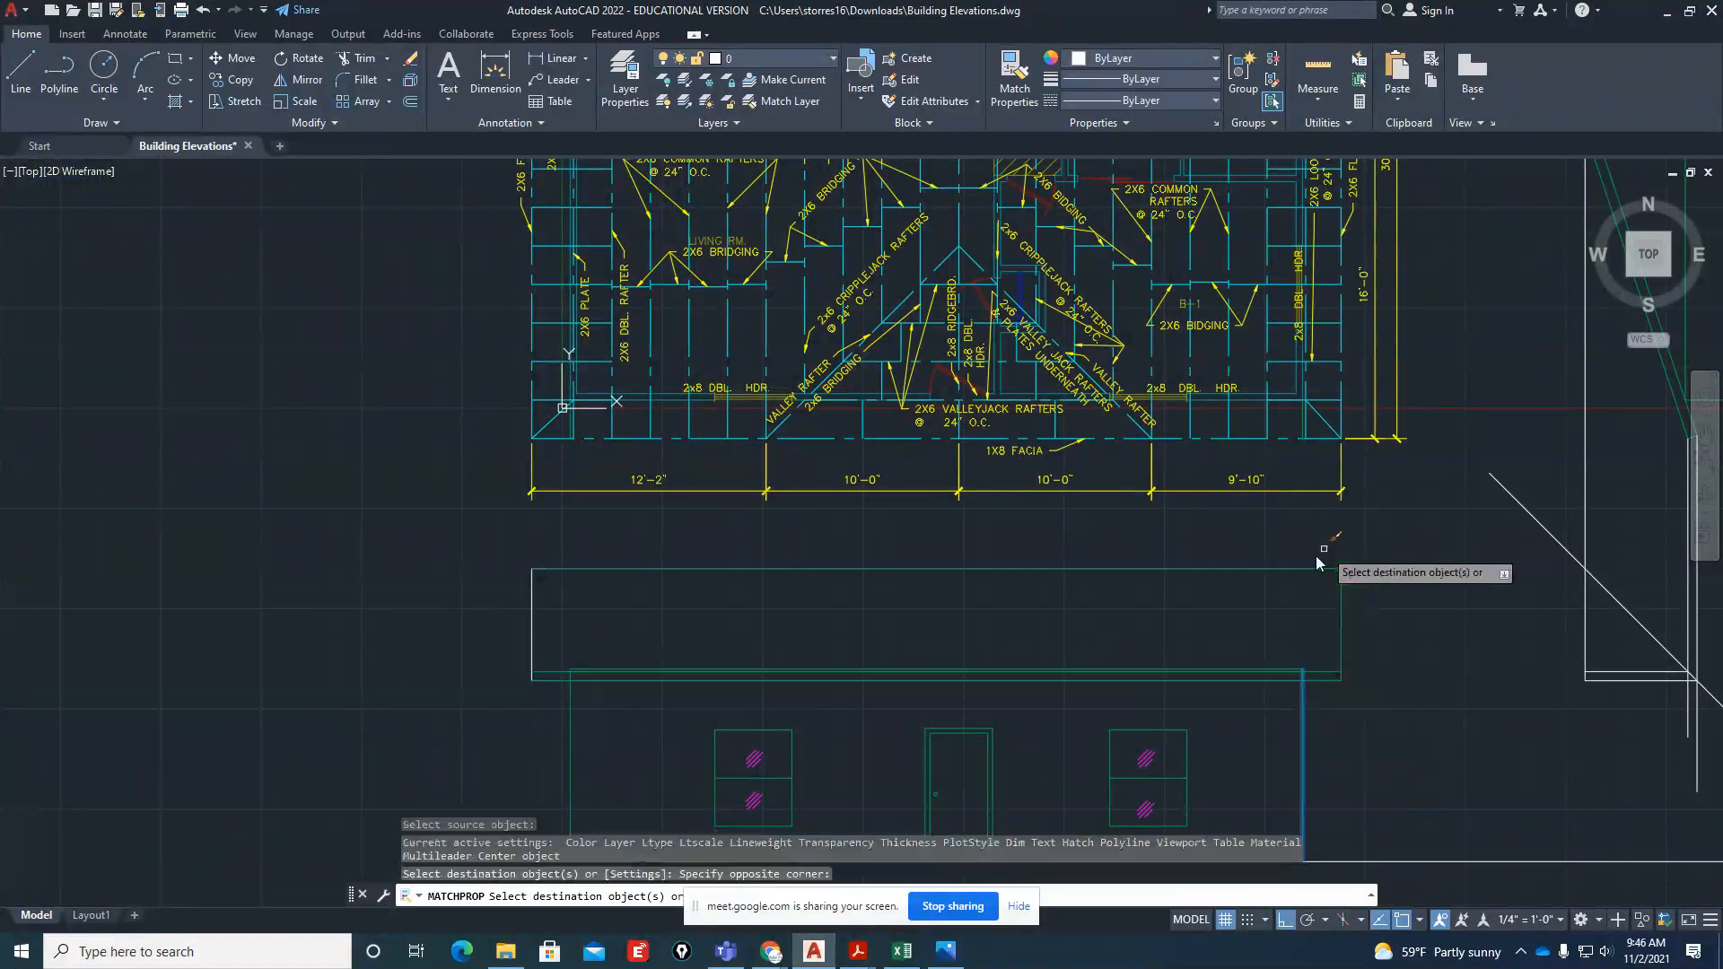
pyautogui.click(626, 626)
pyautogui.click(516, 718)
pyautogui.press('Return')
# Erase the leftover ridge and eave projection lines around the miter line, keeping the miter line itself
pyautogui.scroll(-3, 615, 733)
pyautogui.moveTo(592, 723); pyautogui.dragTo(724, 680, button='middle')
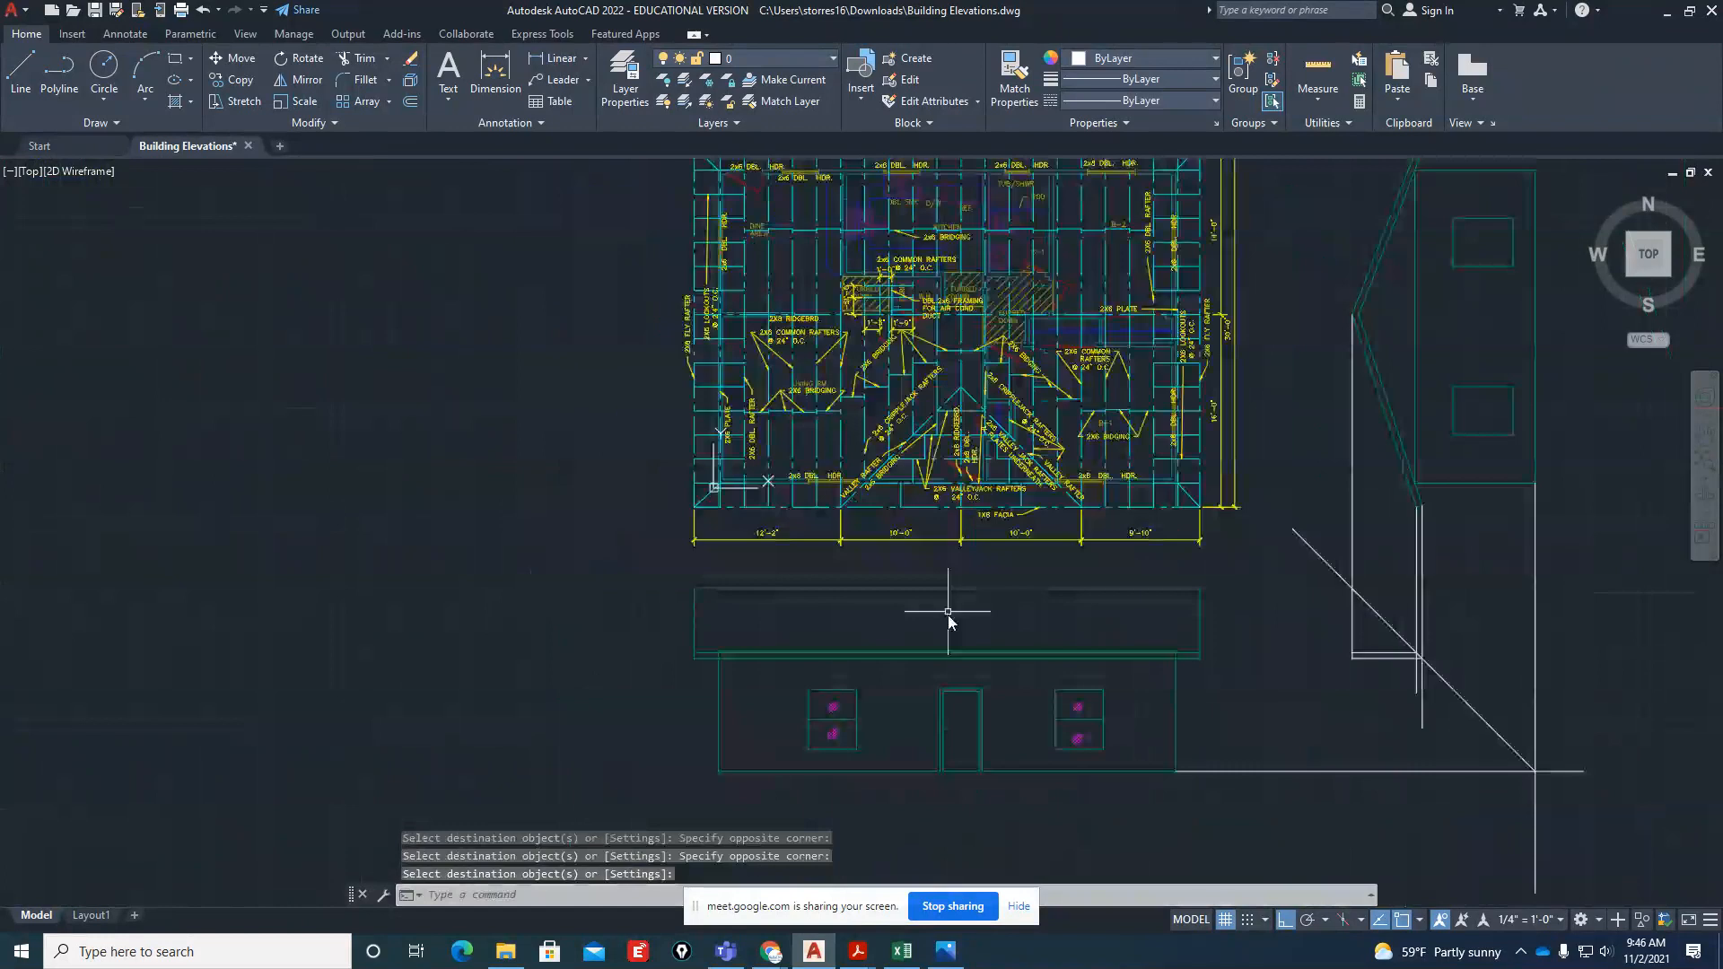
pyautogui.scroll(2, 1081, 762)
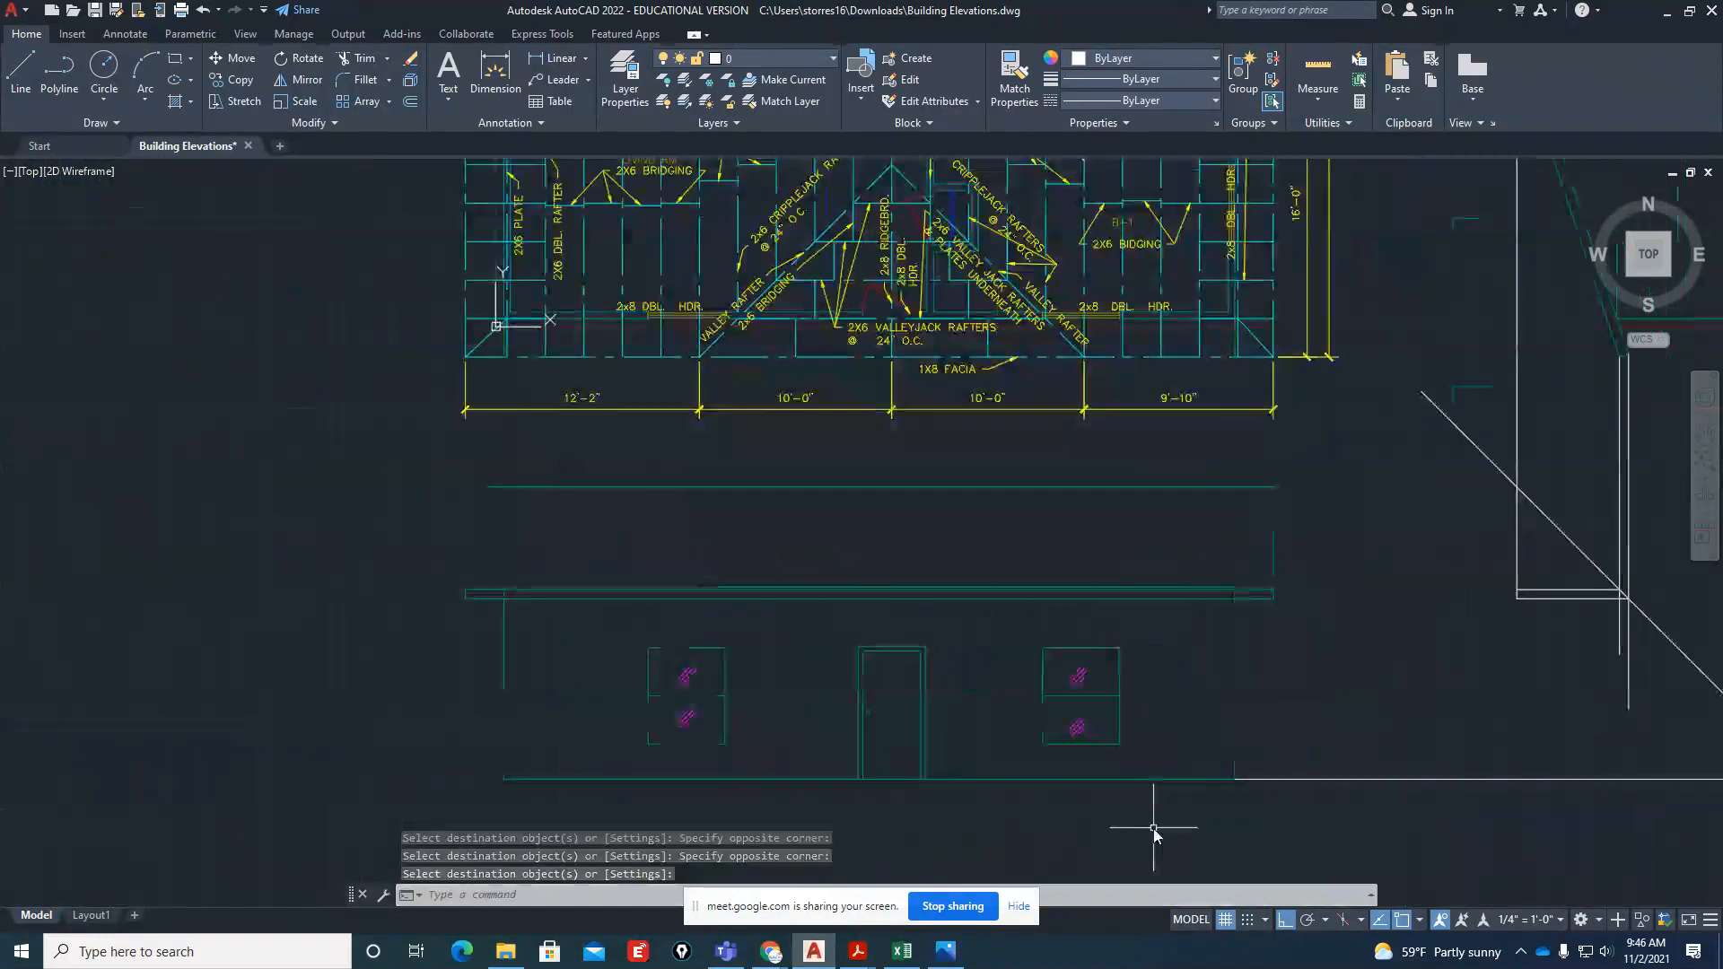
pyautogui.scroll(-2, 988, 692)
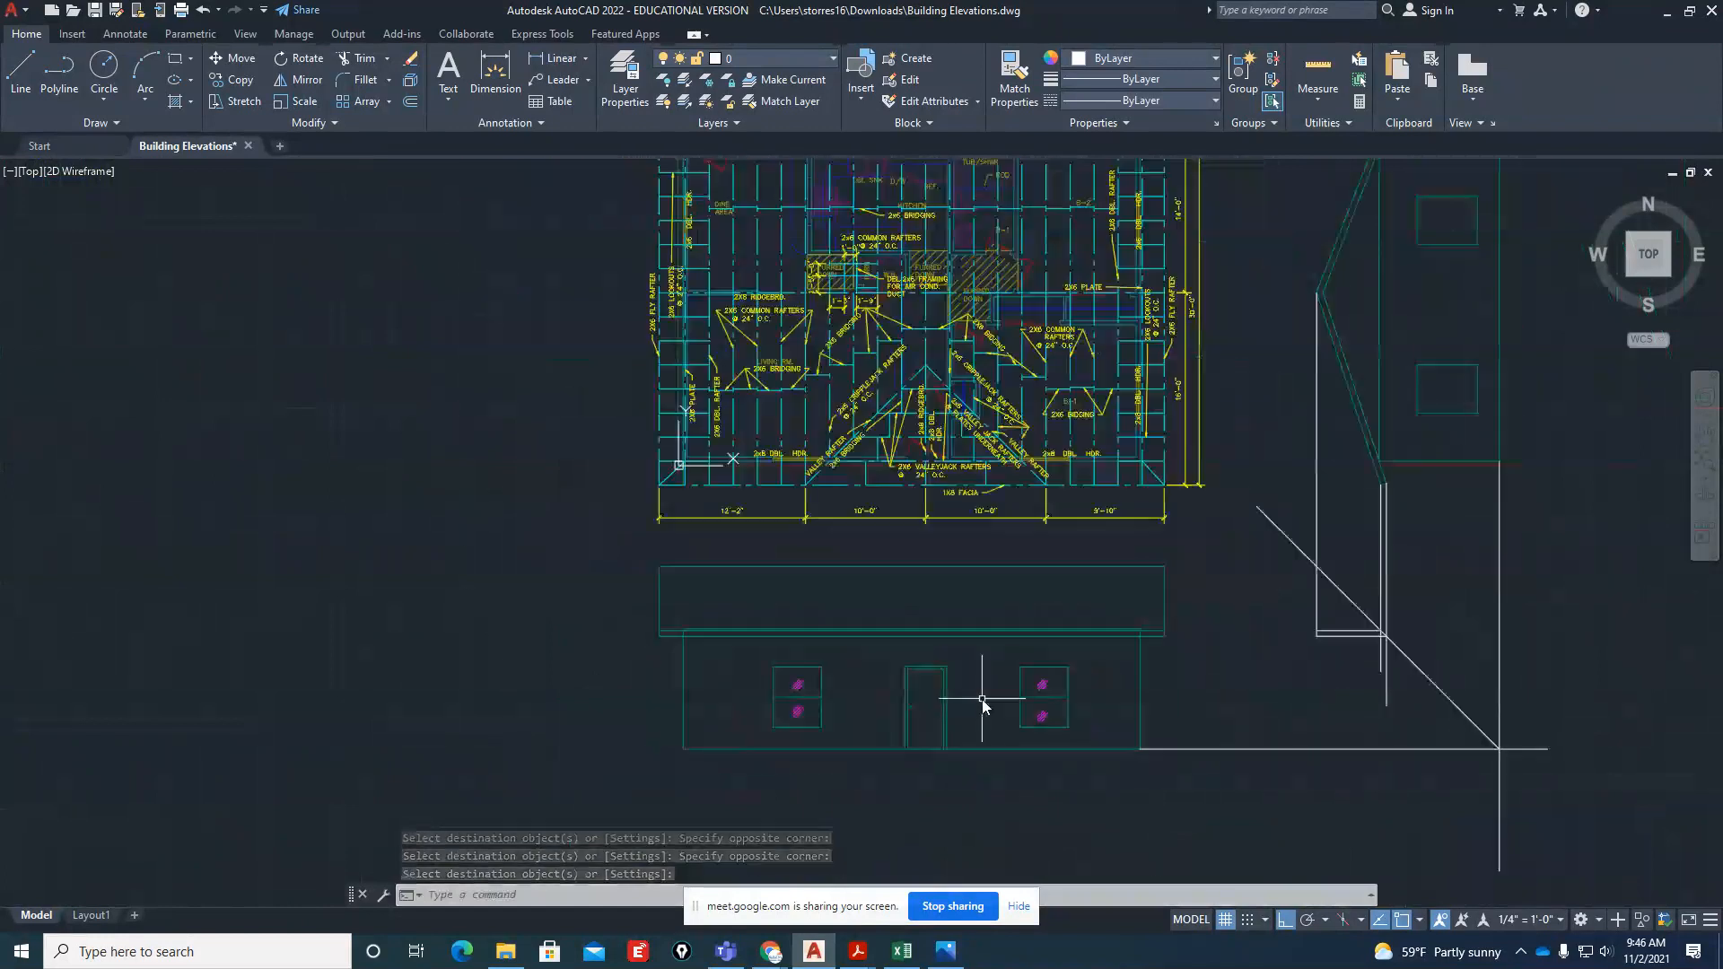
pyautogui.click(1346, 556)
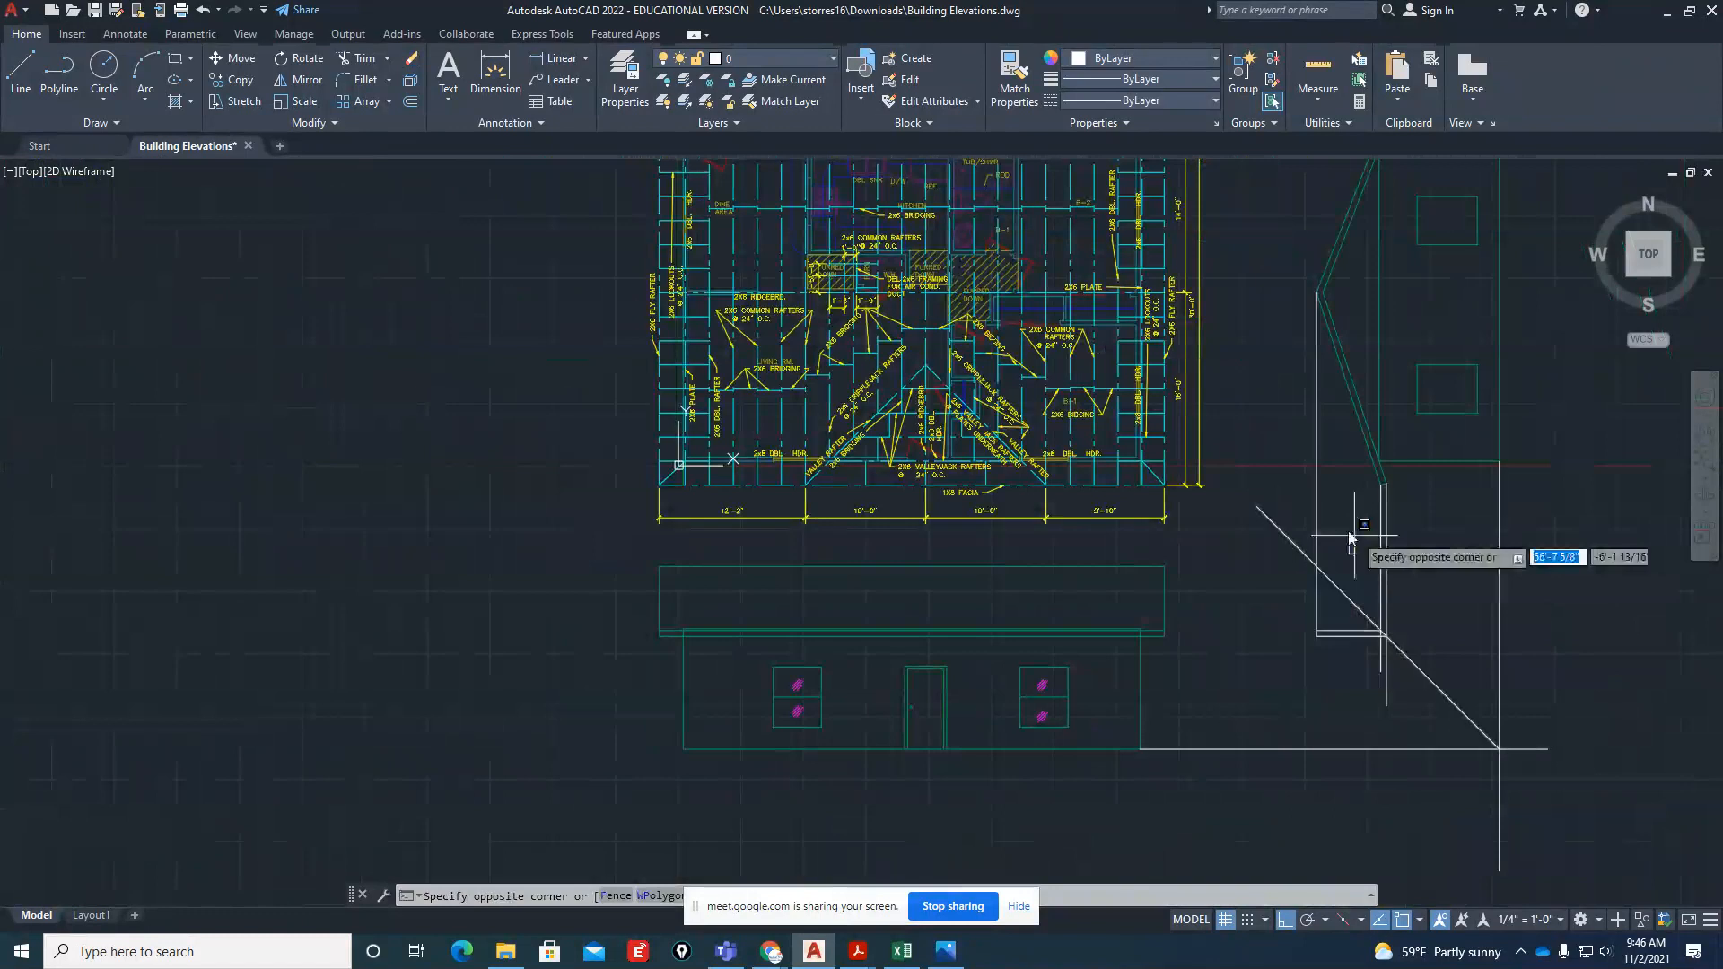
pyautogui.click(1311, 504)
pyautogui.click(1438, 547)
pyautogui.click(1369, 553)
pyautogui.click(1344, 634)
pyautogui.click(1334, 641)
pyautogui.write('e')
pyautogui.press('Return')
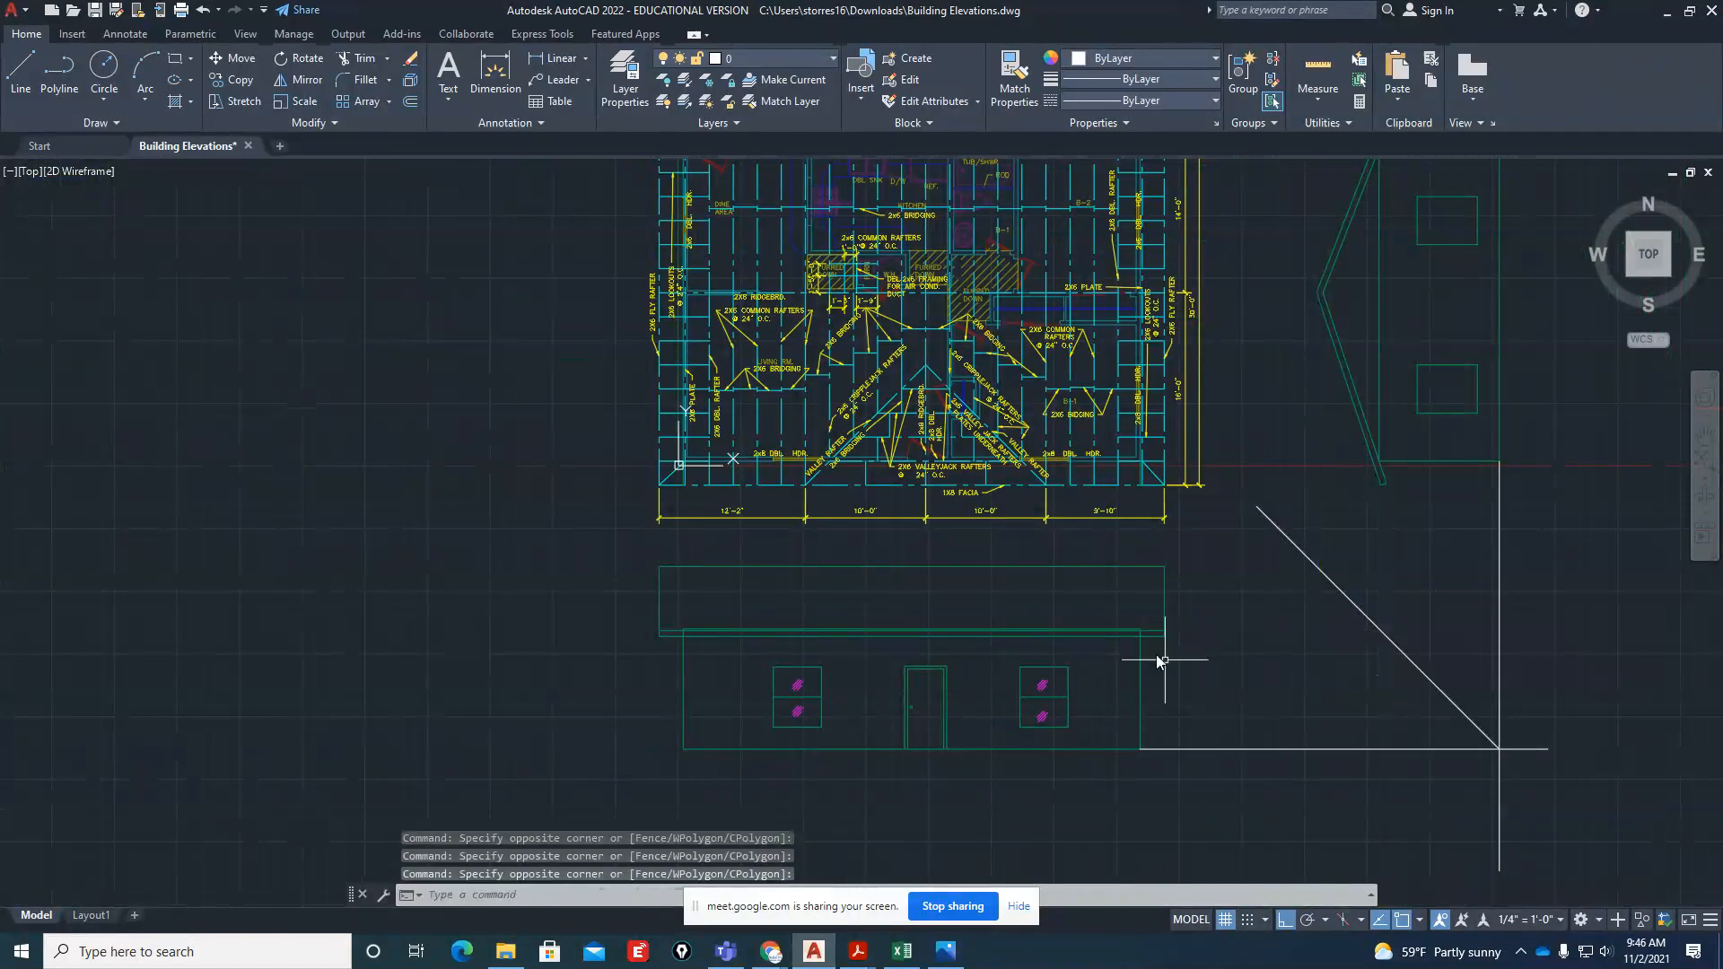
# Check the front elevation in Building-Elevations.pdf, and set the AutoCAD front elevation's top wall line to the HIDDEN2 linetype
pyautogui.scroll(2, 1136, 516)
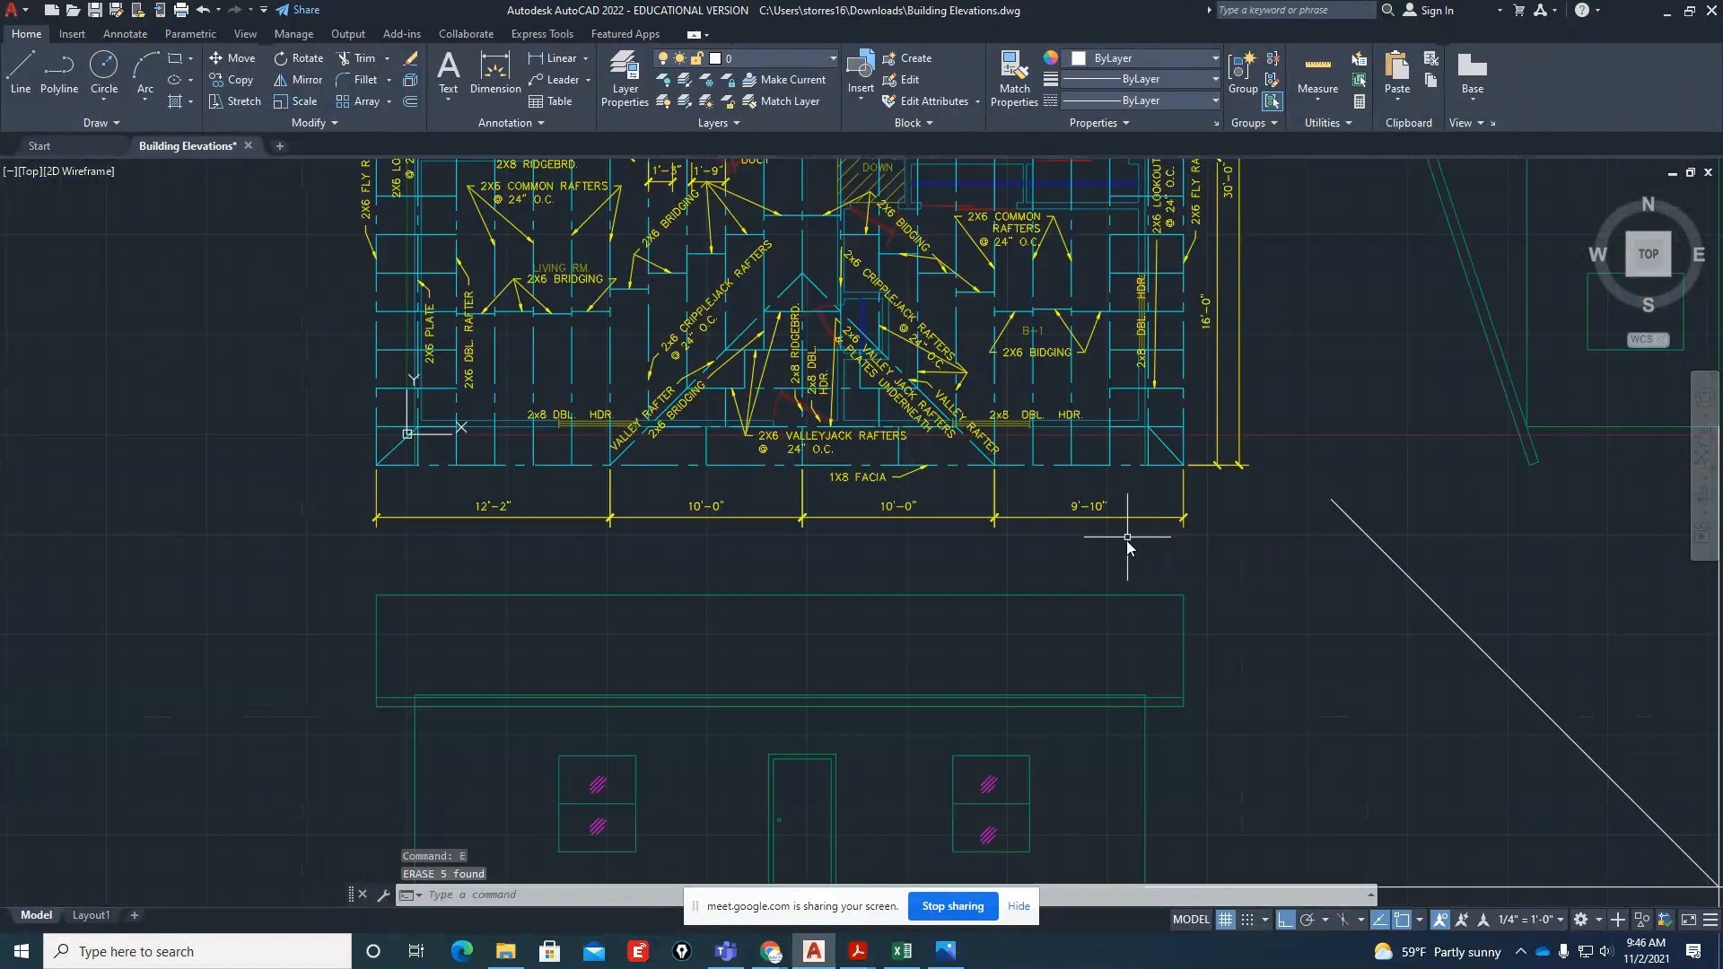
pyautogui.scroll(4, 480, 747)
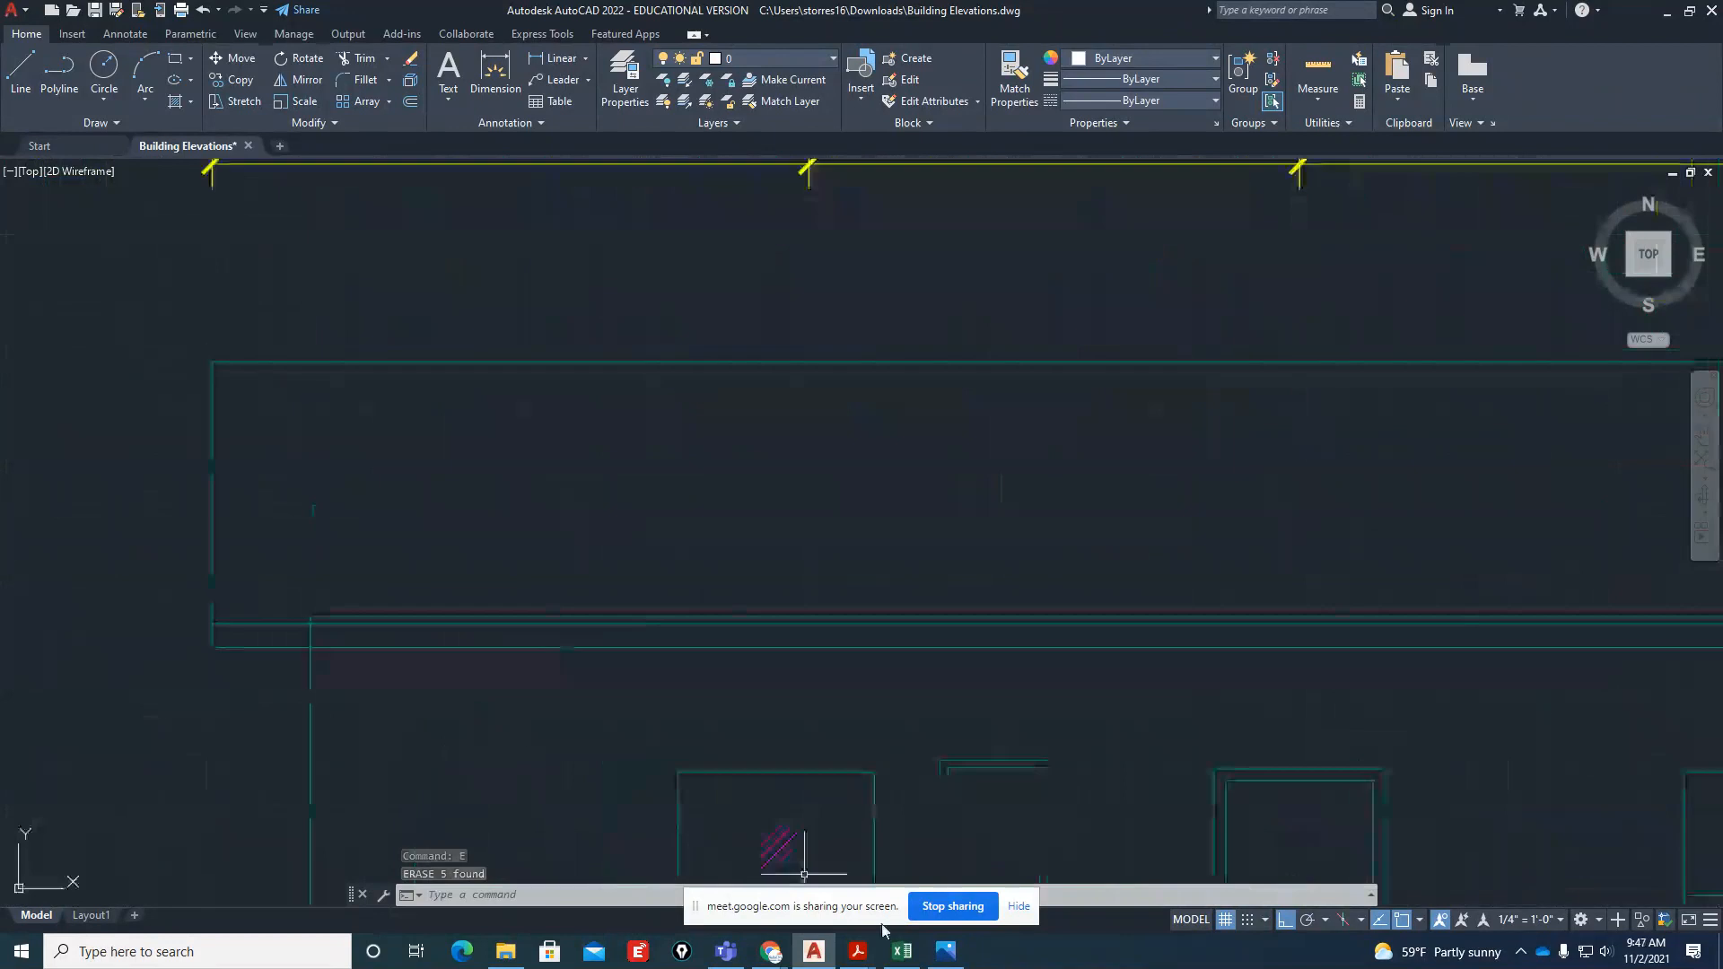
pyautogui.moveTo(859, 958)
pyautogui.click(758, 888)
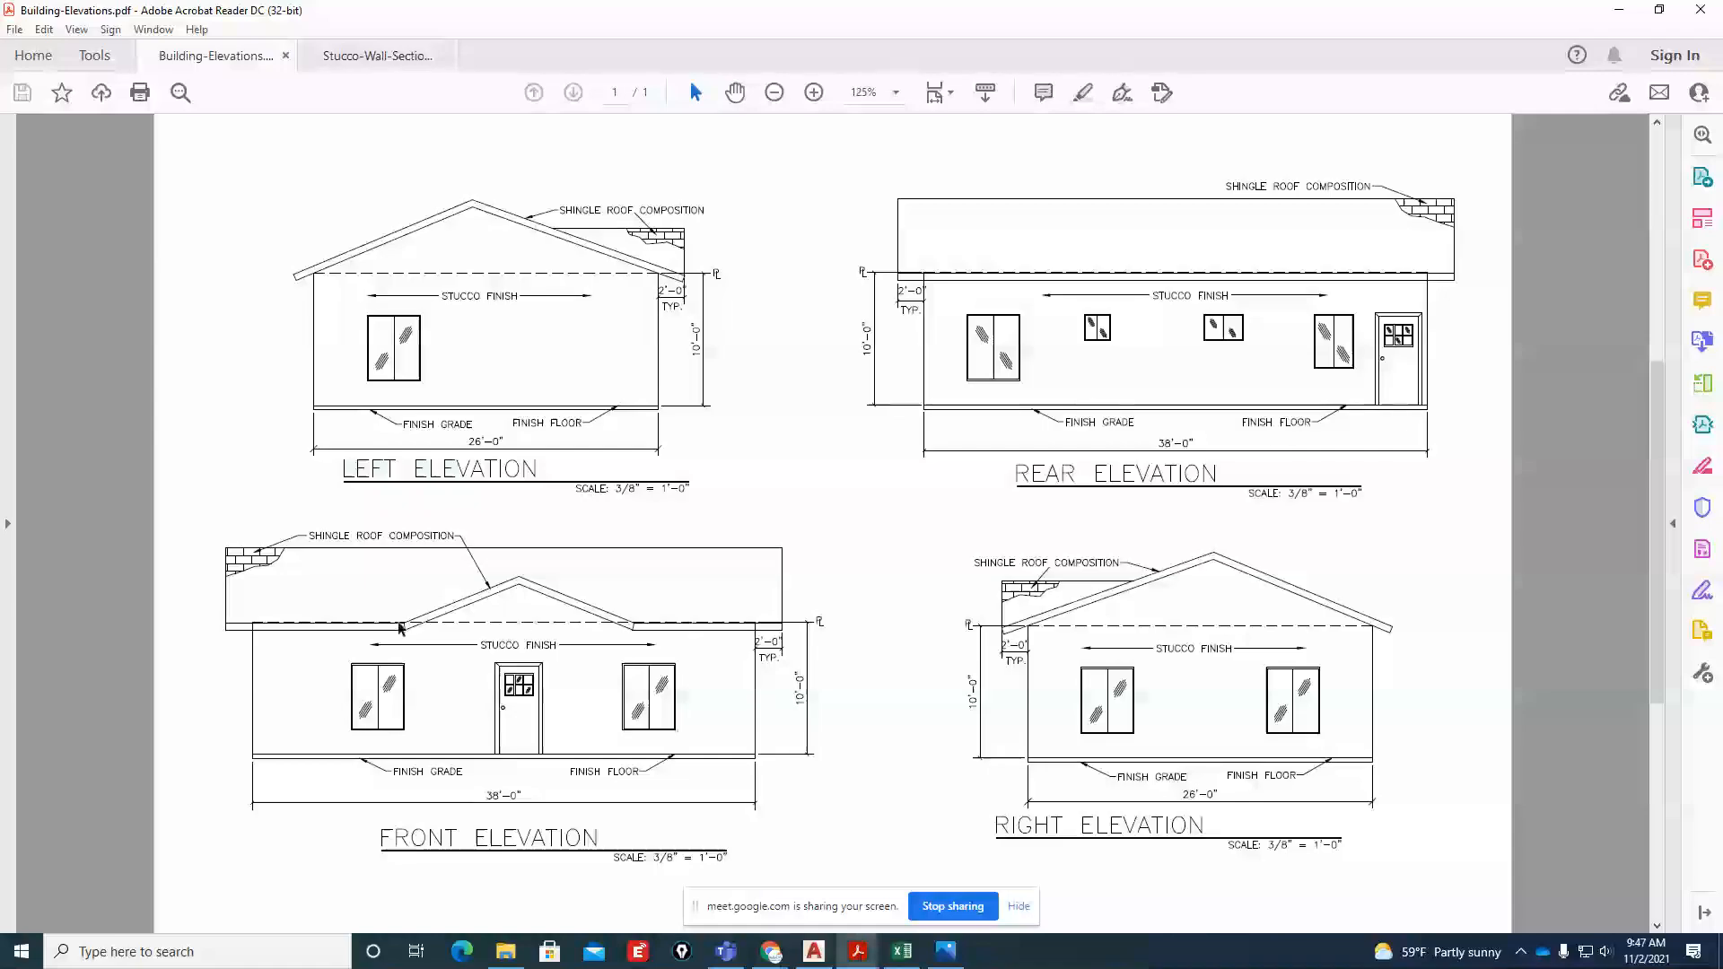
pyautogui.hotkey('alt', 'Tab')
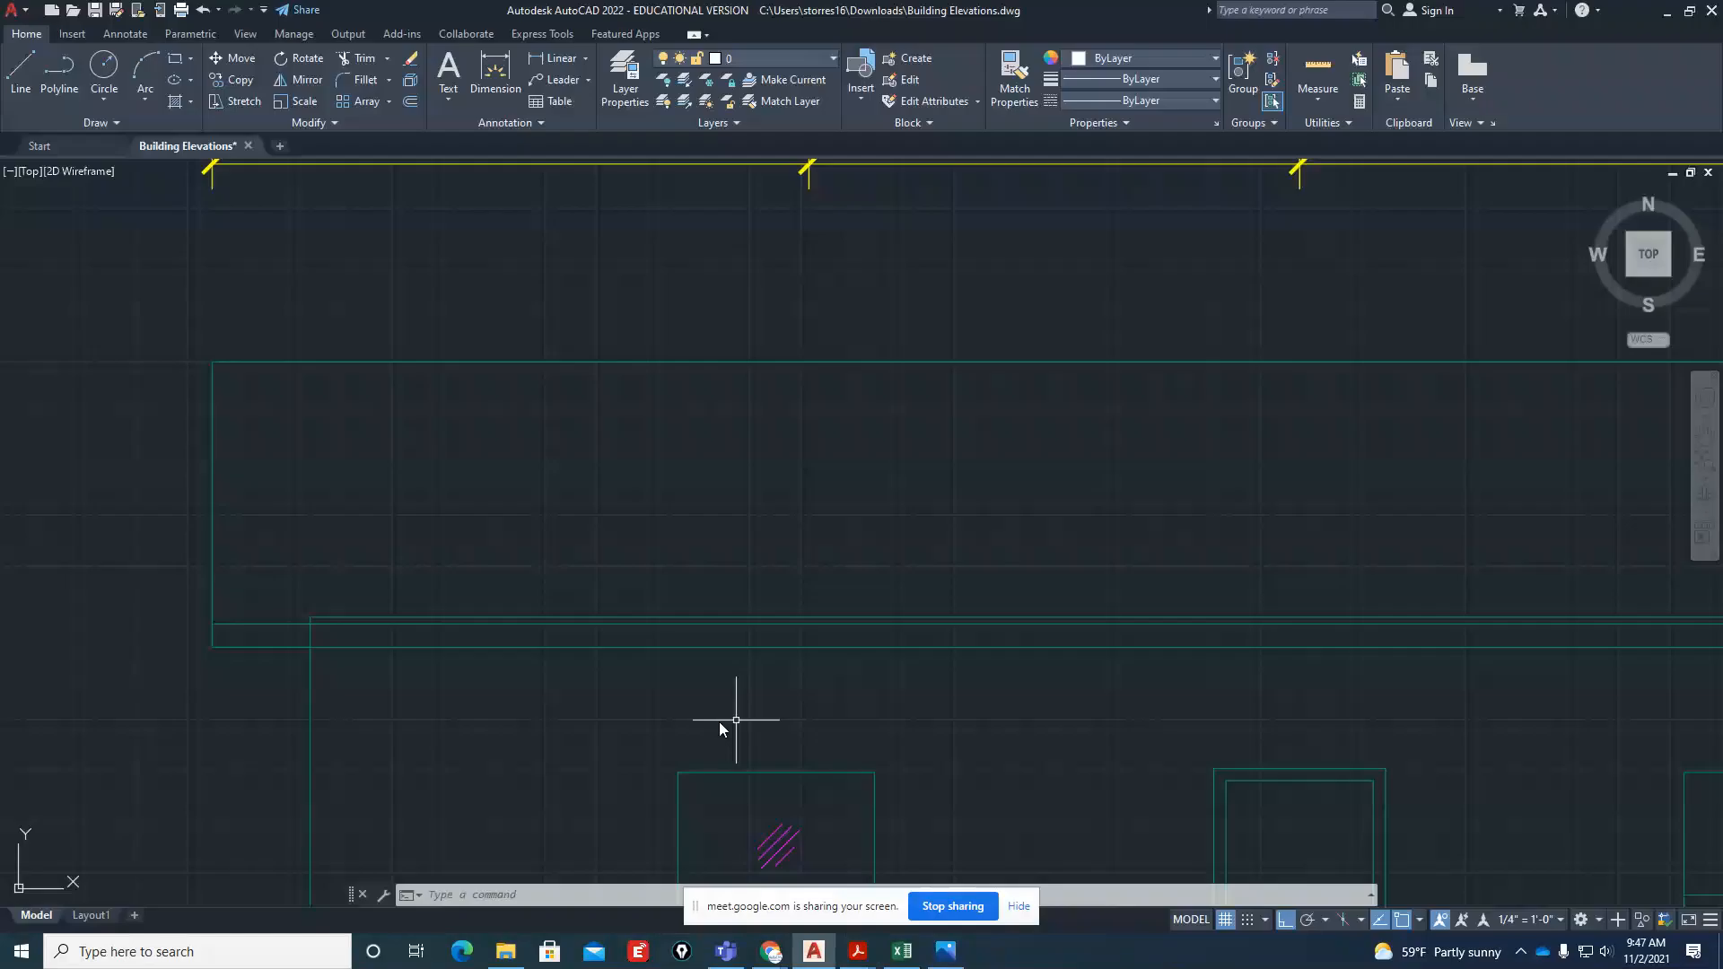
pyautogui.click(576, 618)
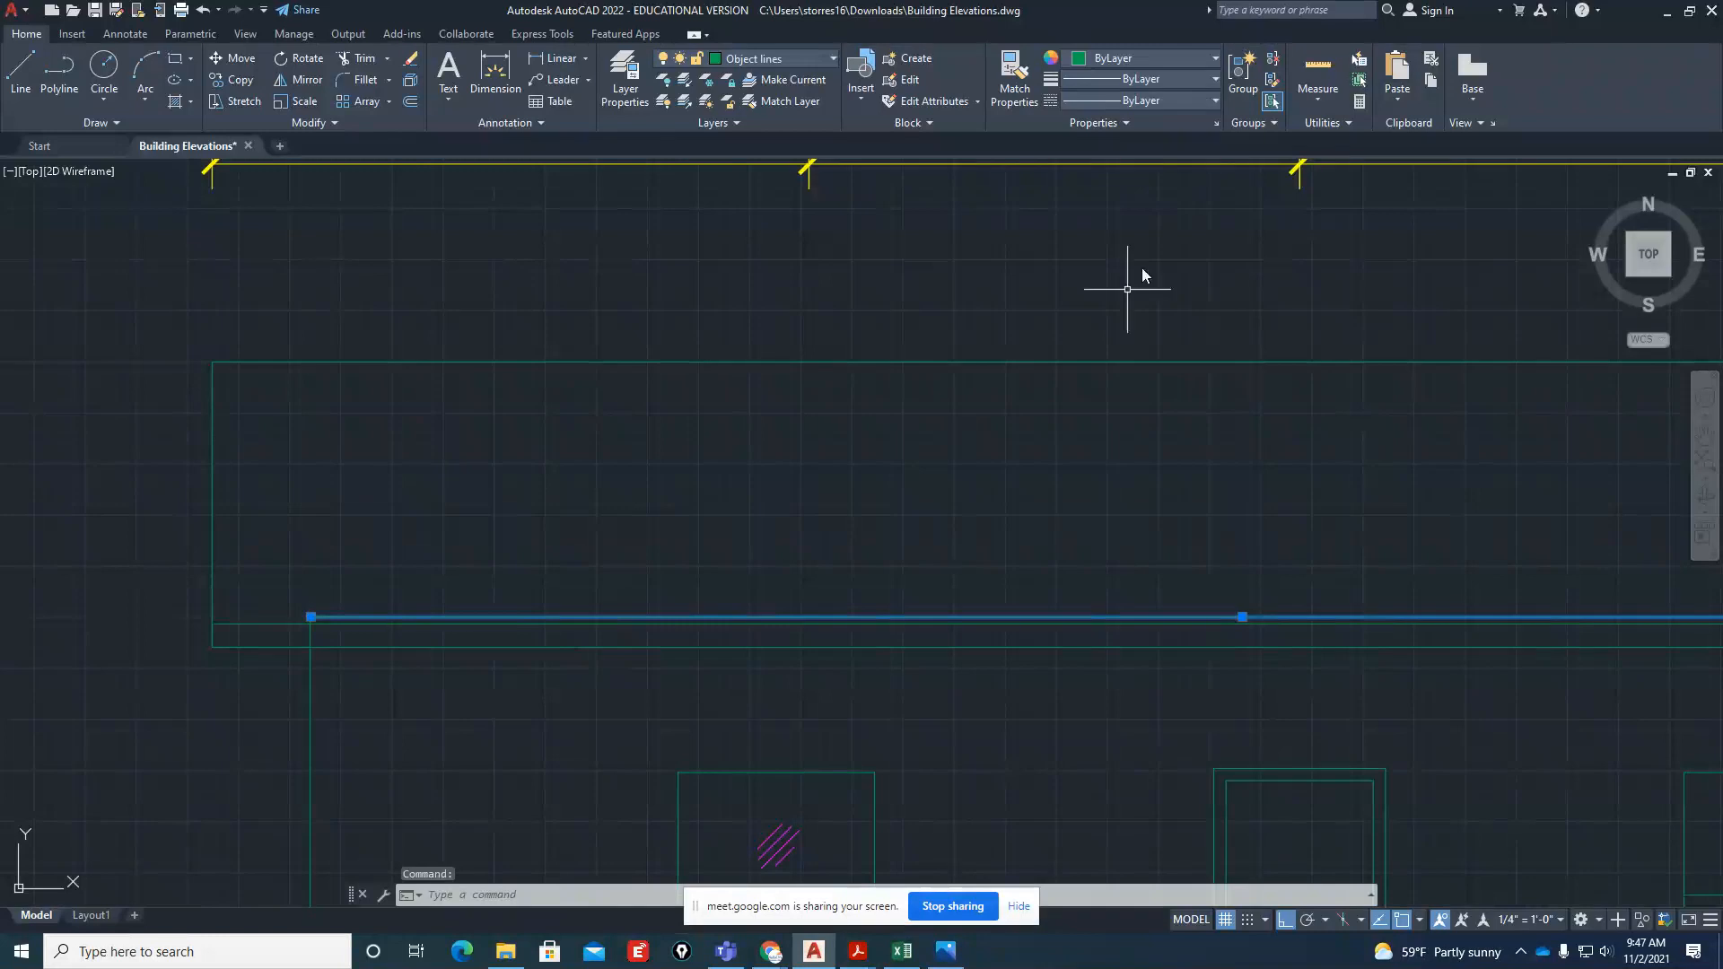
pyautogui.click(1116, 101)
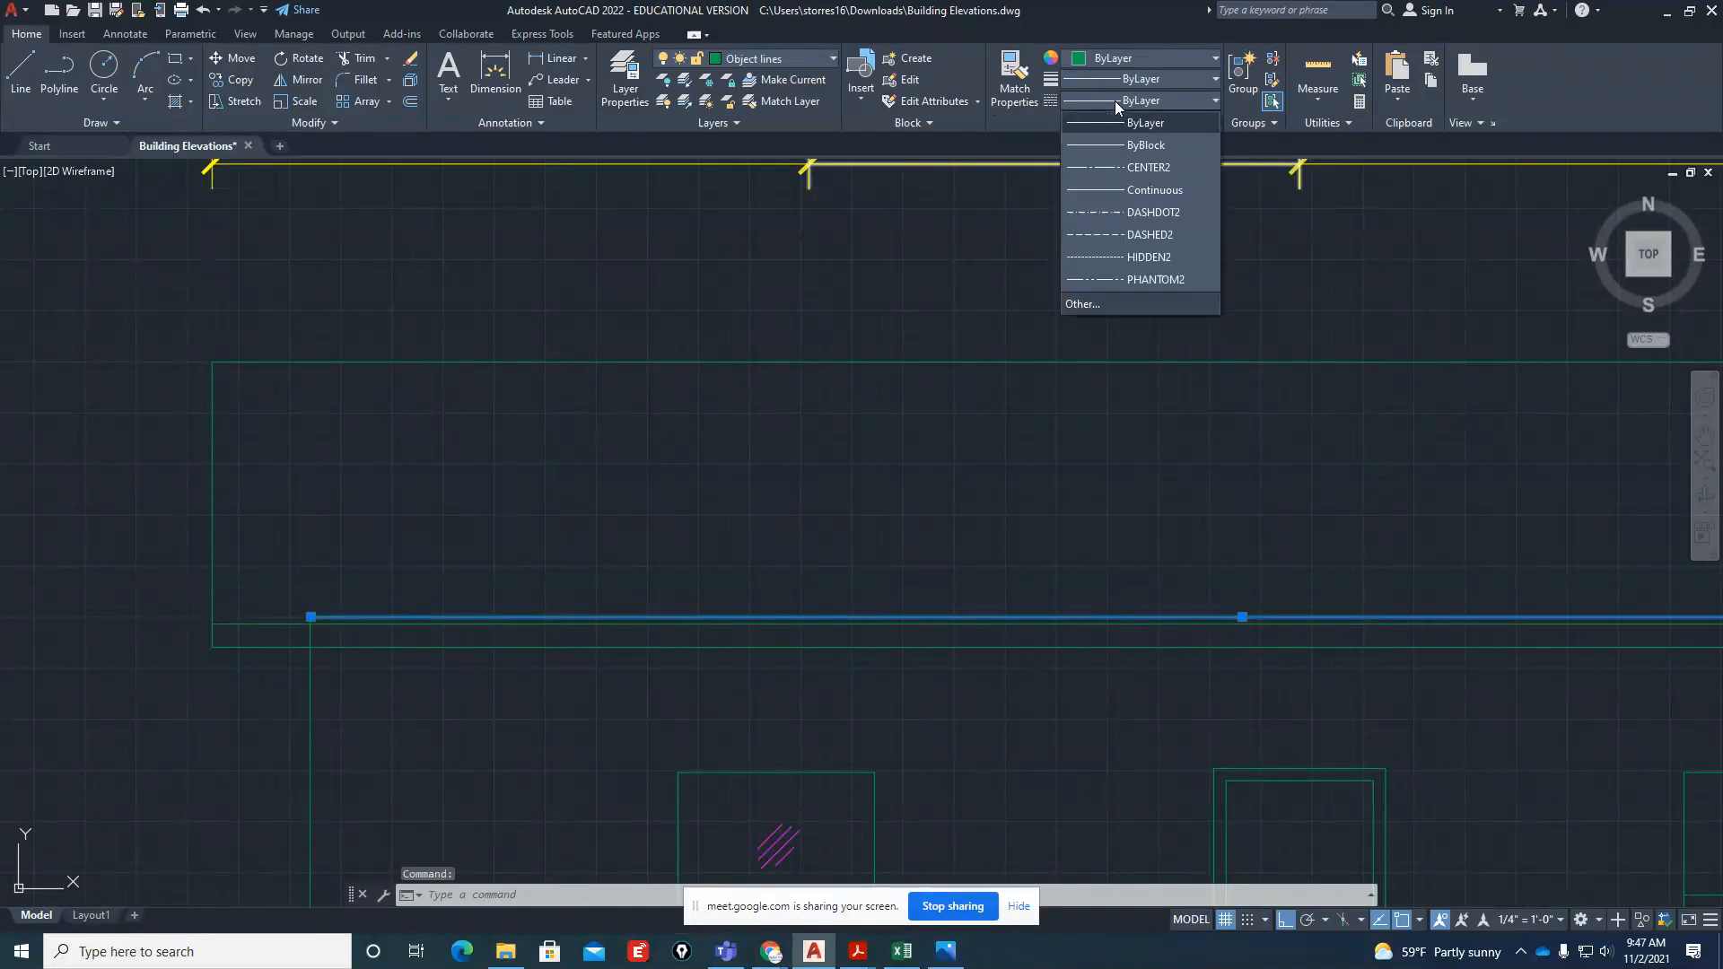
pyautogui.click(1136, 257)
pyautogui.press('Escape')
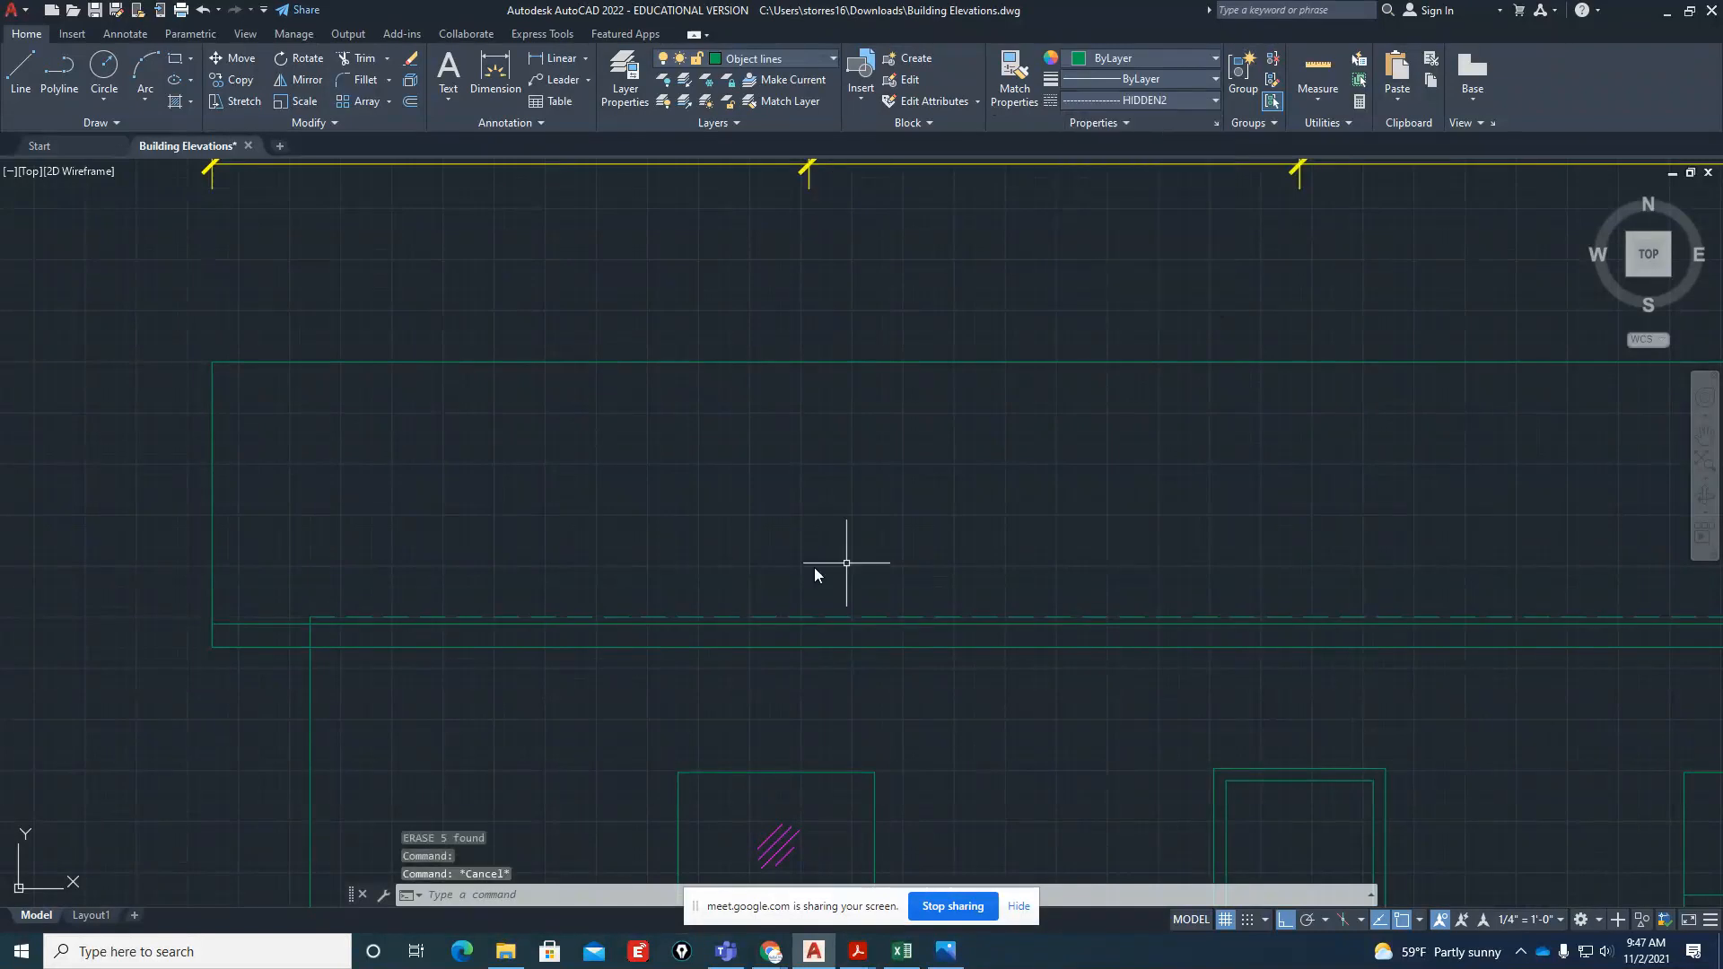
pyautogui.press('Escape')
# Rotate the top view 90 degrees so that west points up, and bring the roof plan's valley rafter area into view
pyautogui.scroll(-4, 718, 502)
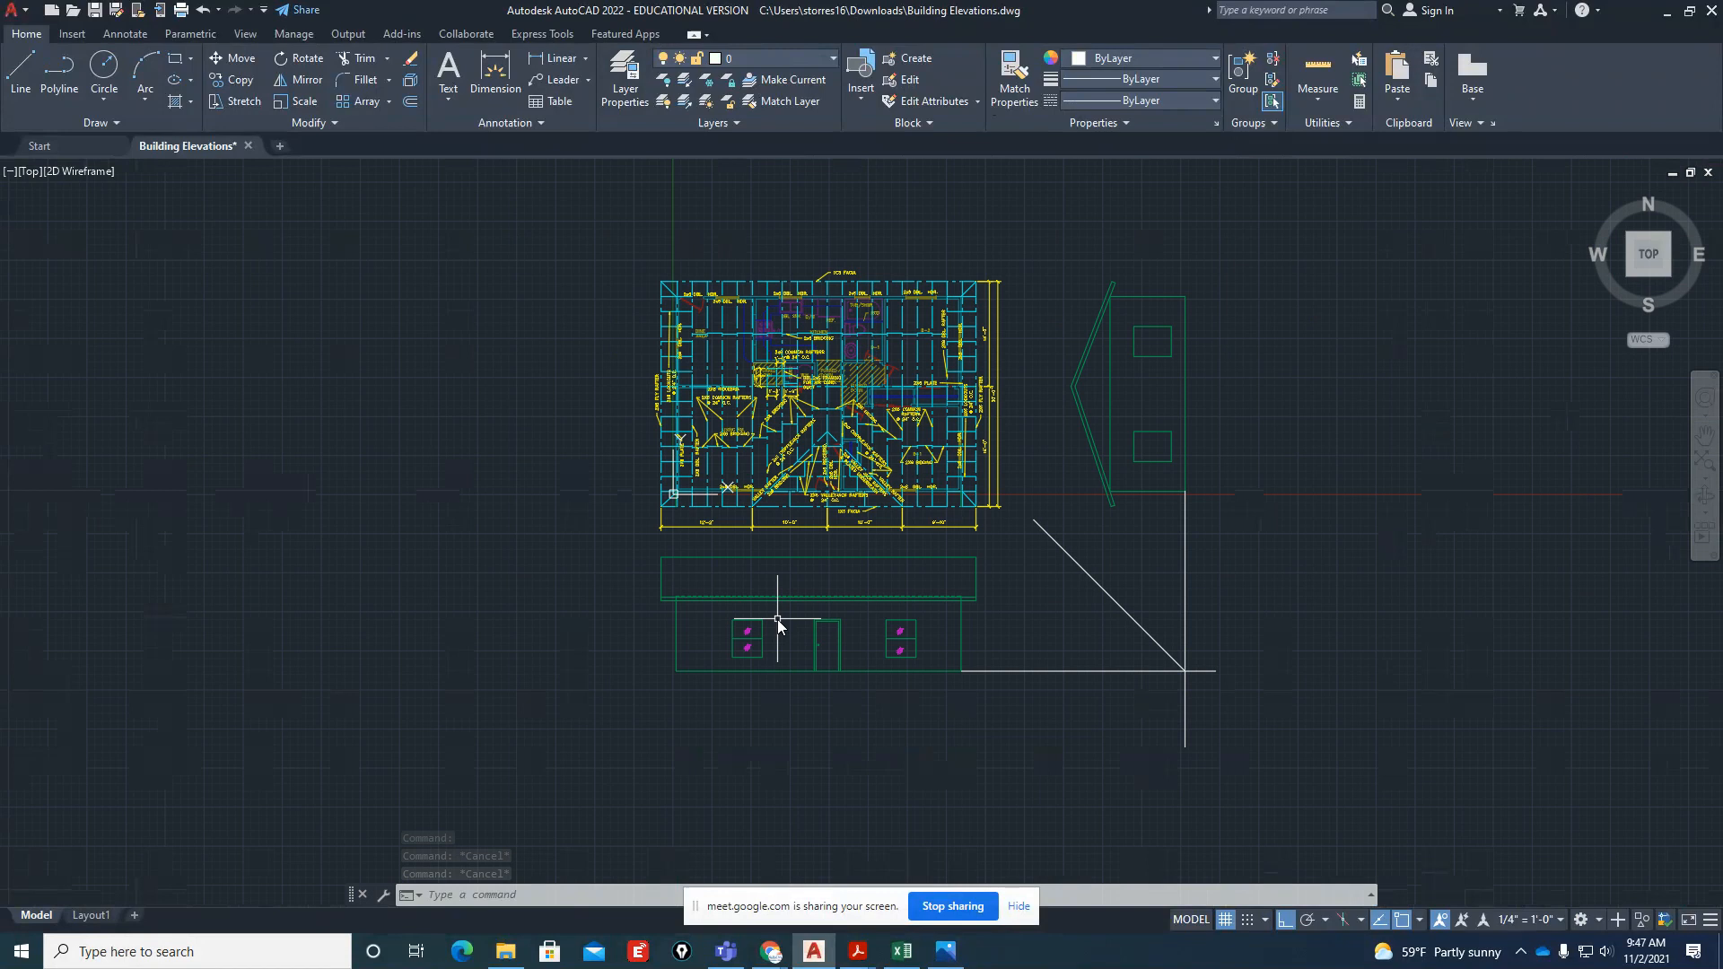
pyautogui.scroll(4, 777, 619)
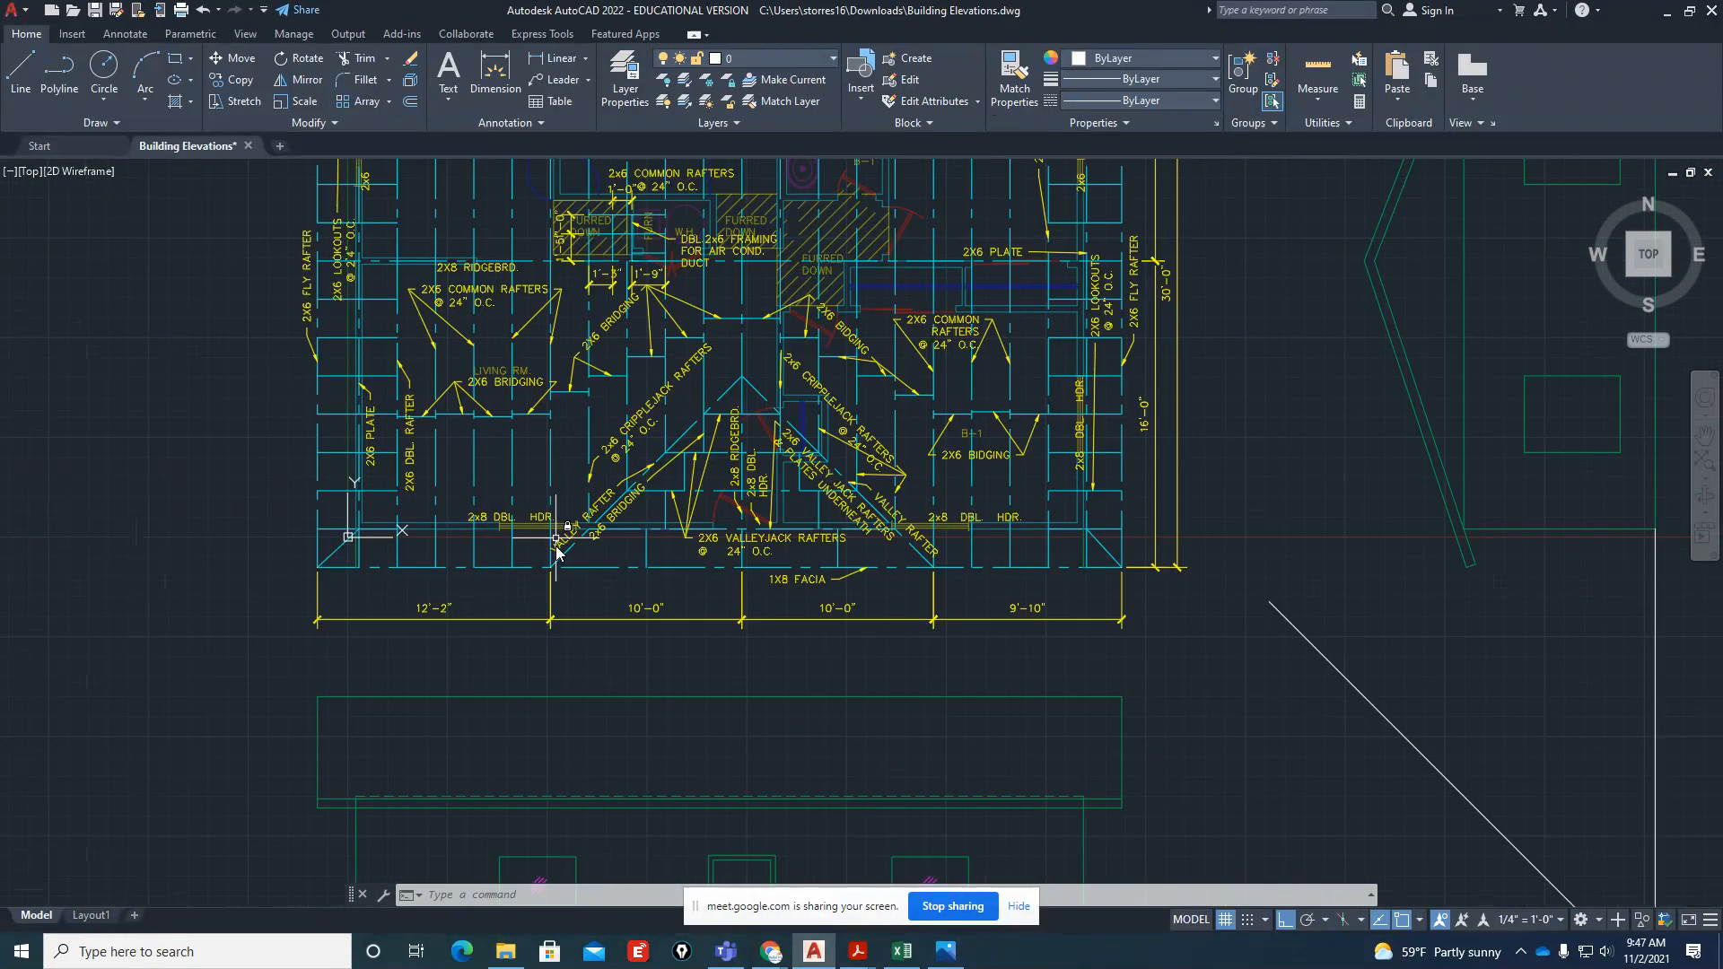
pyautogui.scroll(-2, 619, 578)
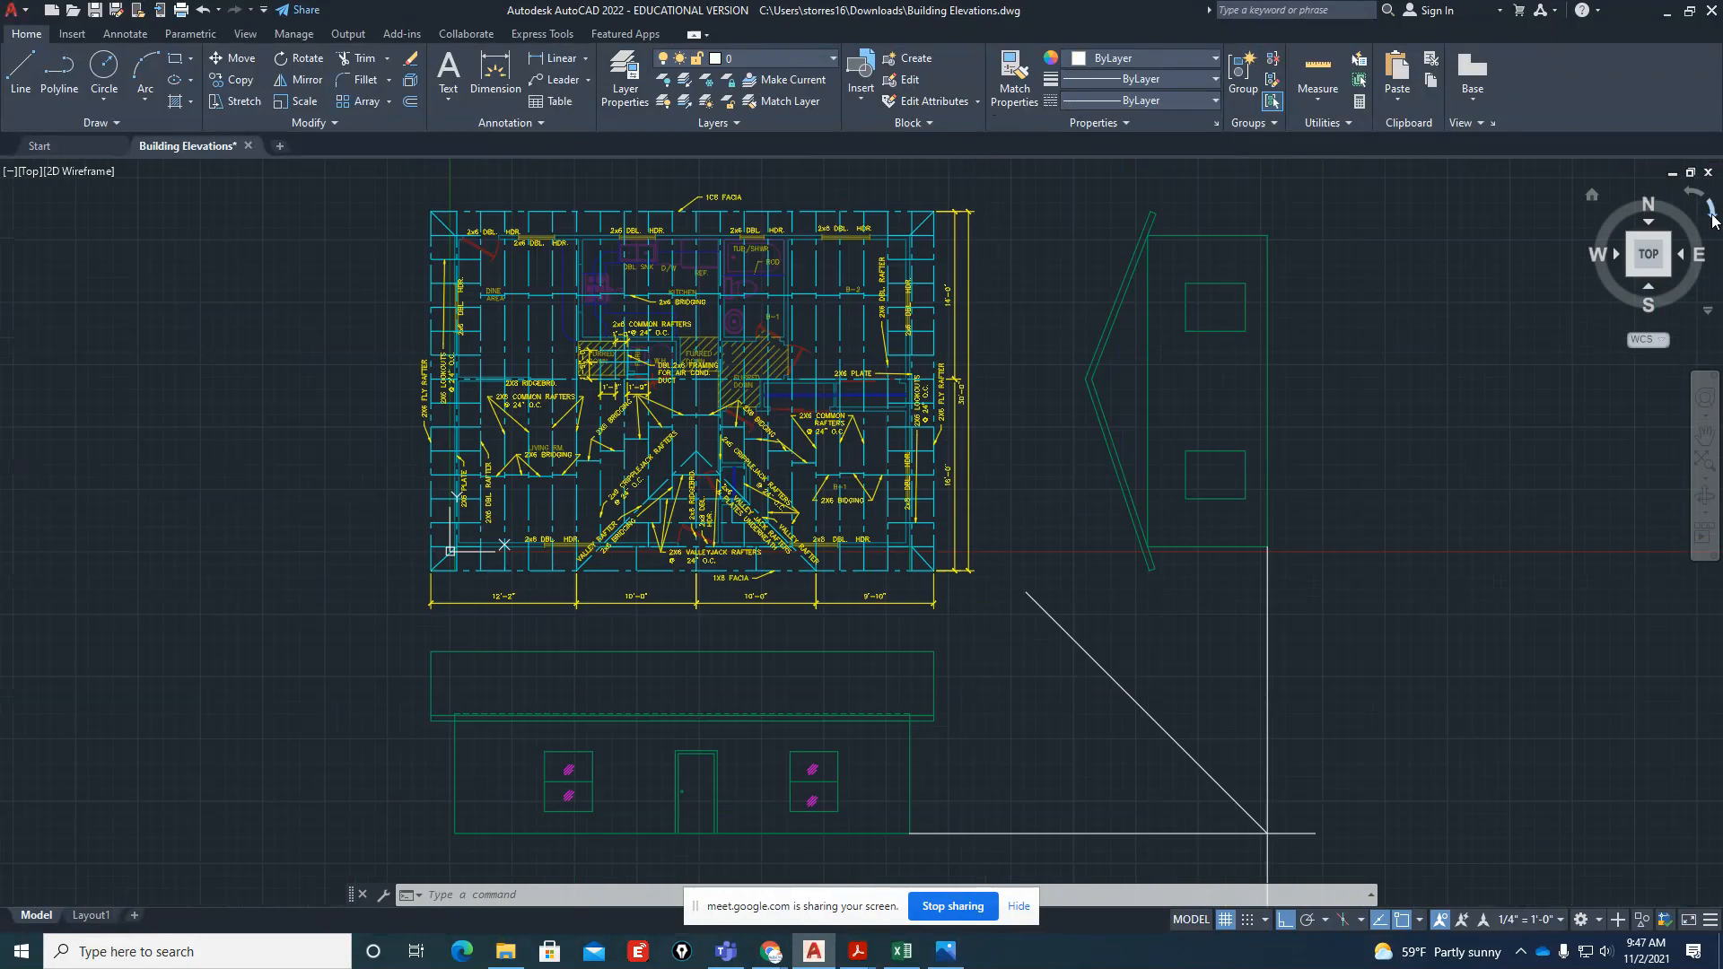
pyautogui.click(1710, 211)
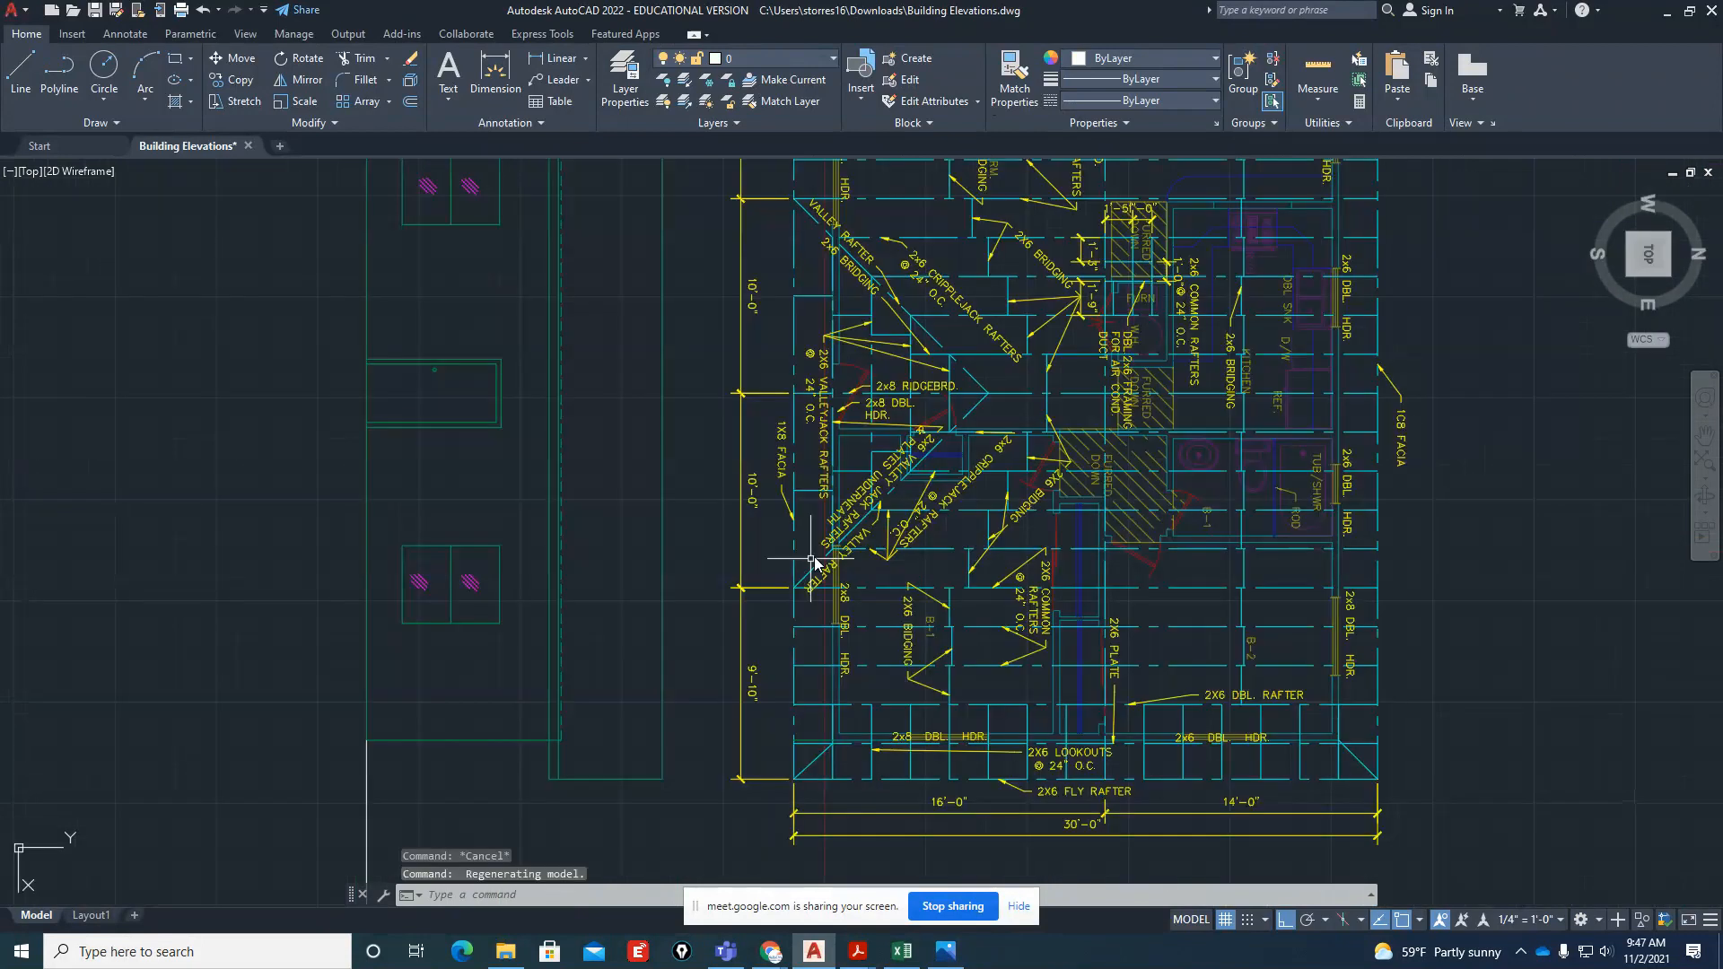
pyautogui.scroll(4, 1002, 407)
# Switch to Building-Elevations.pdf to examine the small gable in the front elevation and its junction with the main roof in the right elevation
pyautogui.click(857, 951)
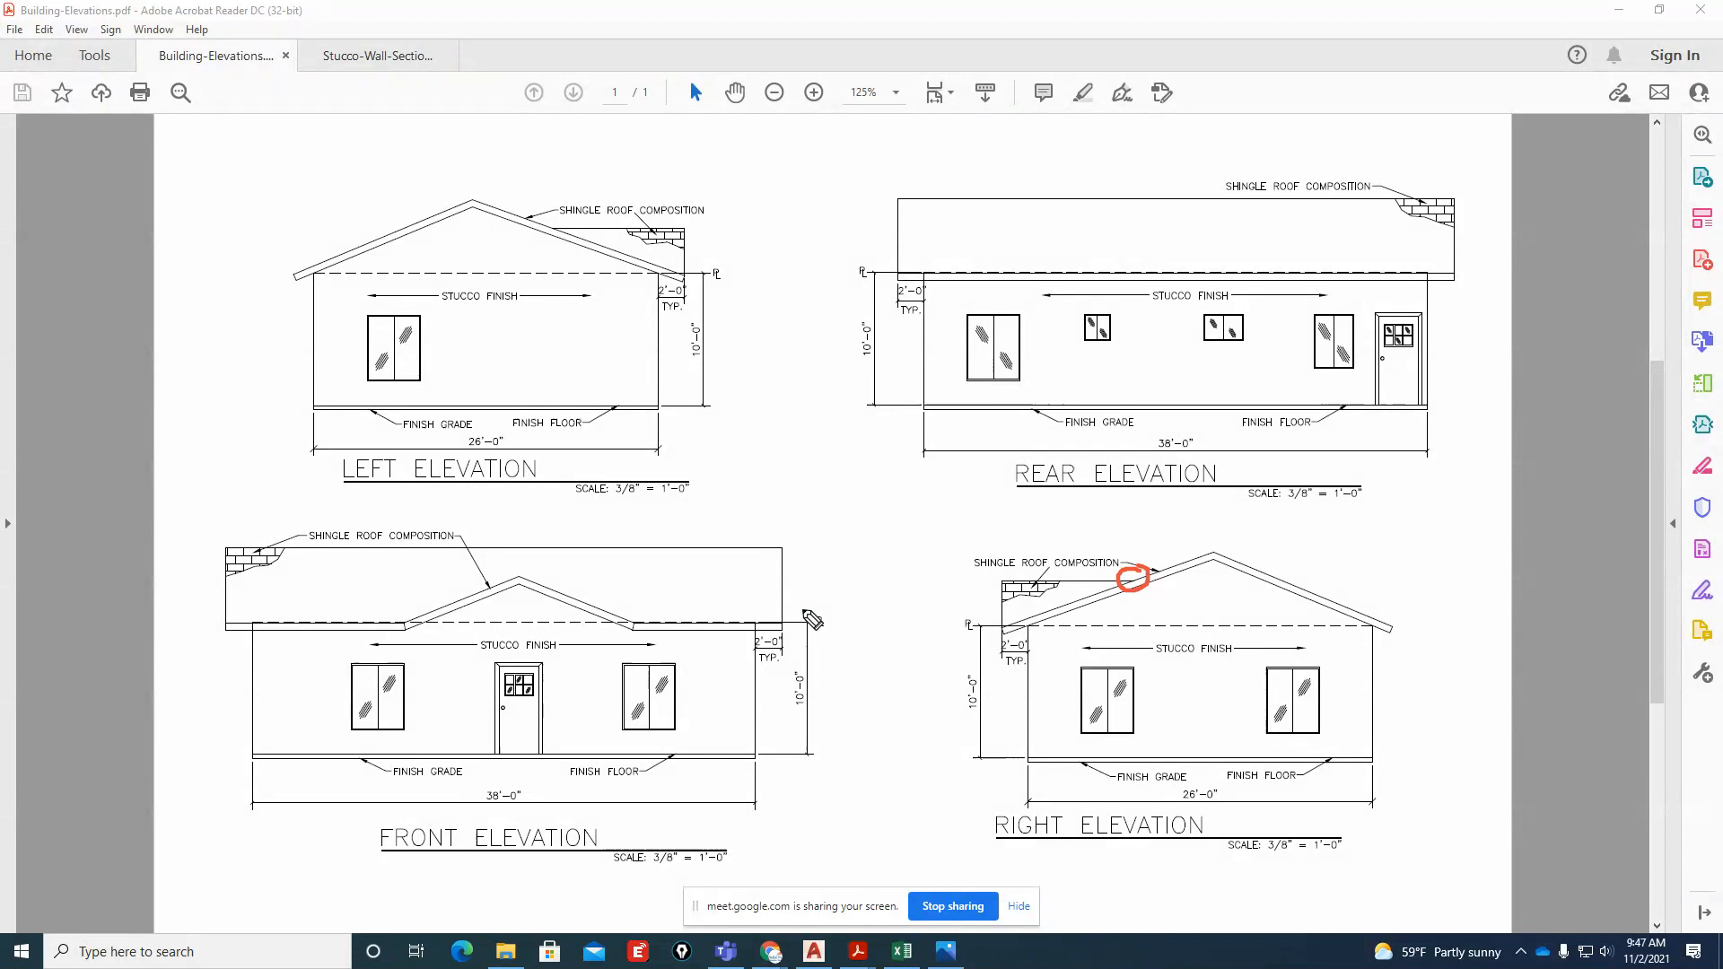
pyautogui.moveTo(509, 574)
pyautogui.mouseDown()
pyautogui.moveTo(395, 660)
pyautogui.moveTo(624, 664)
pyautogui.moveTo(621, 571)
pyautogui.mouseUp()
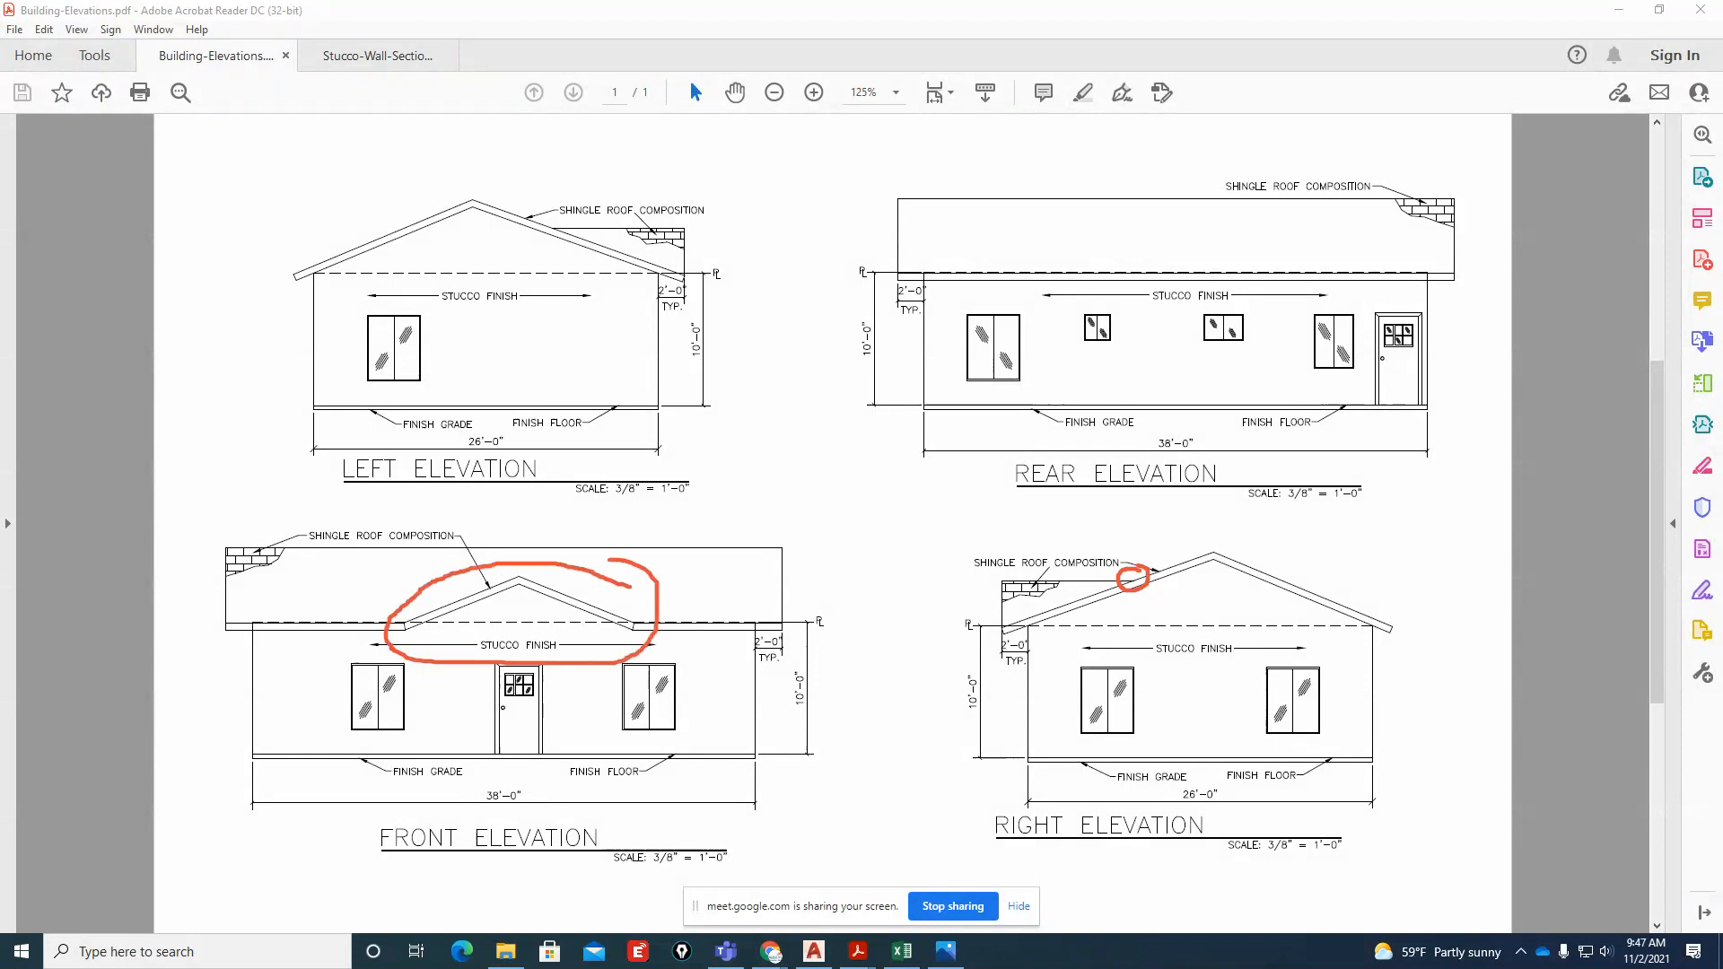
pyautogui.press('Escape')
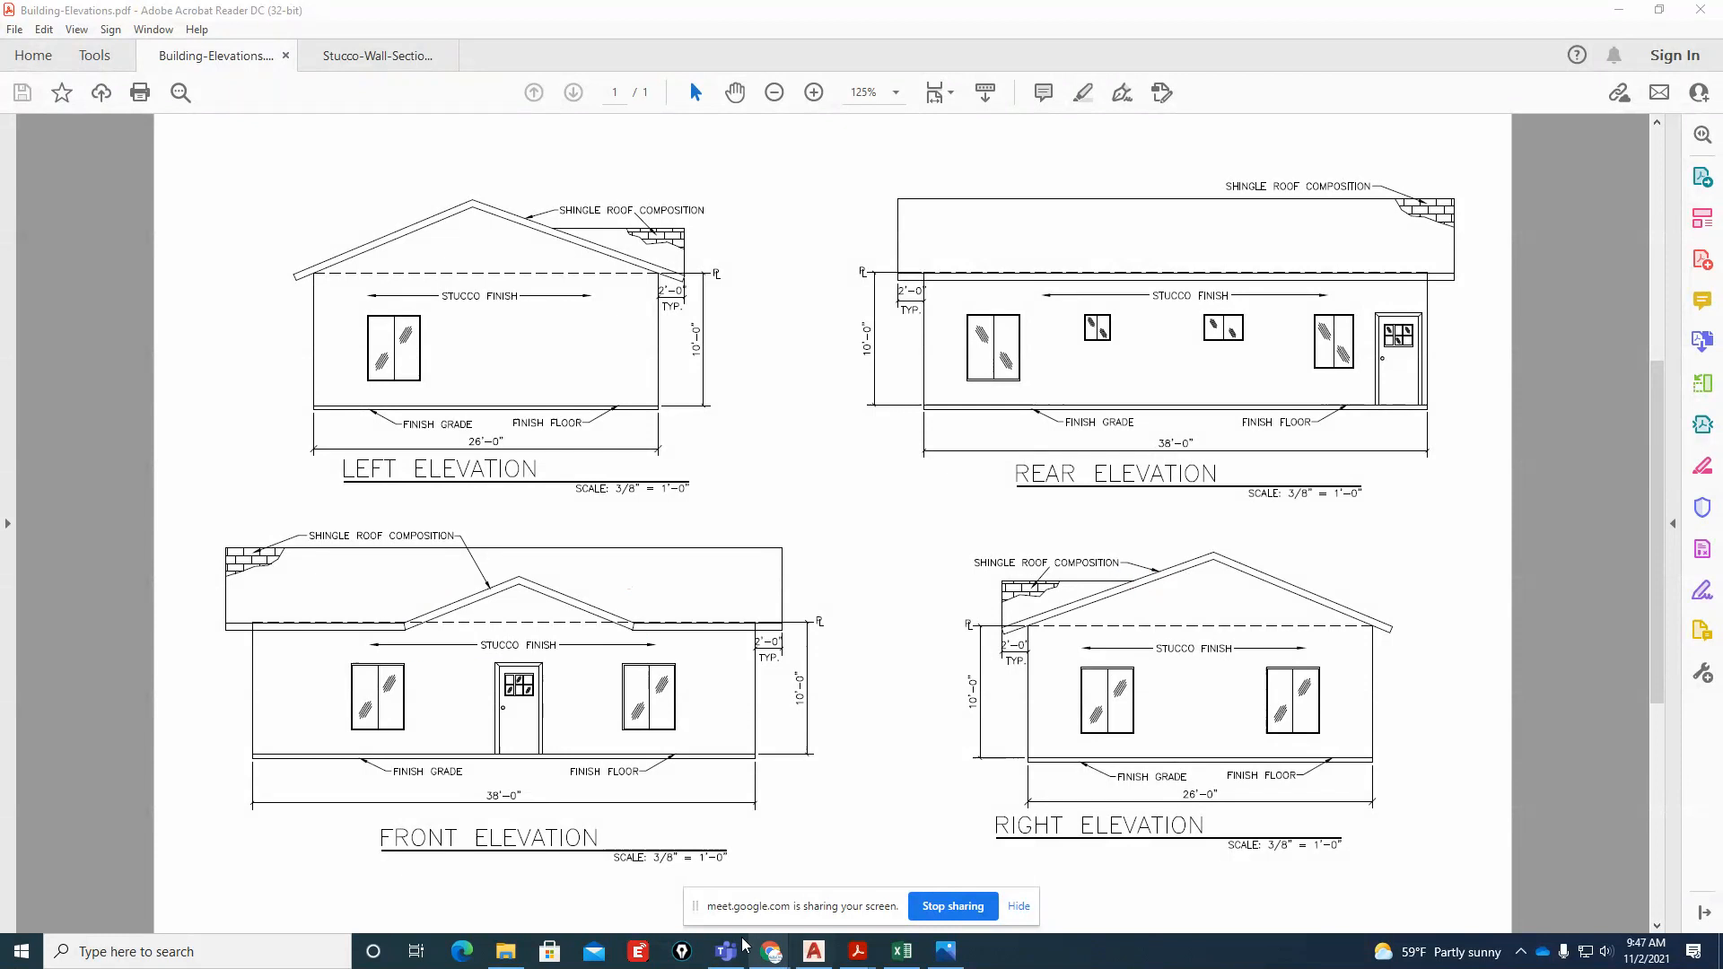
pyautogui.moveTo(695, 909); pyautogui.dragTo(1722, 888)
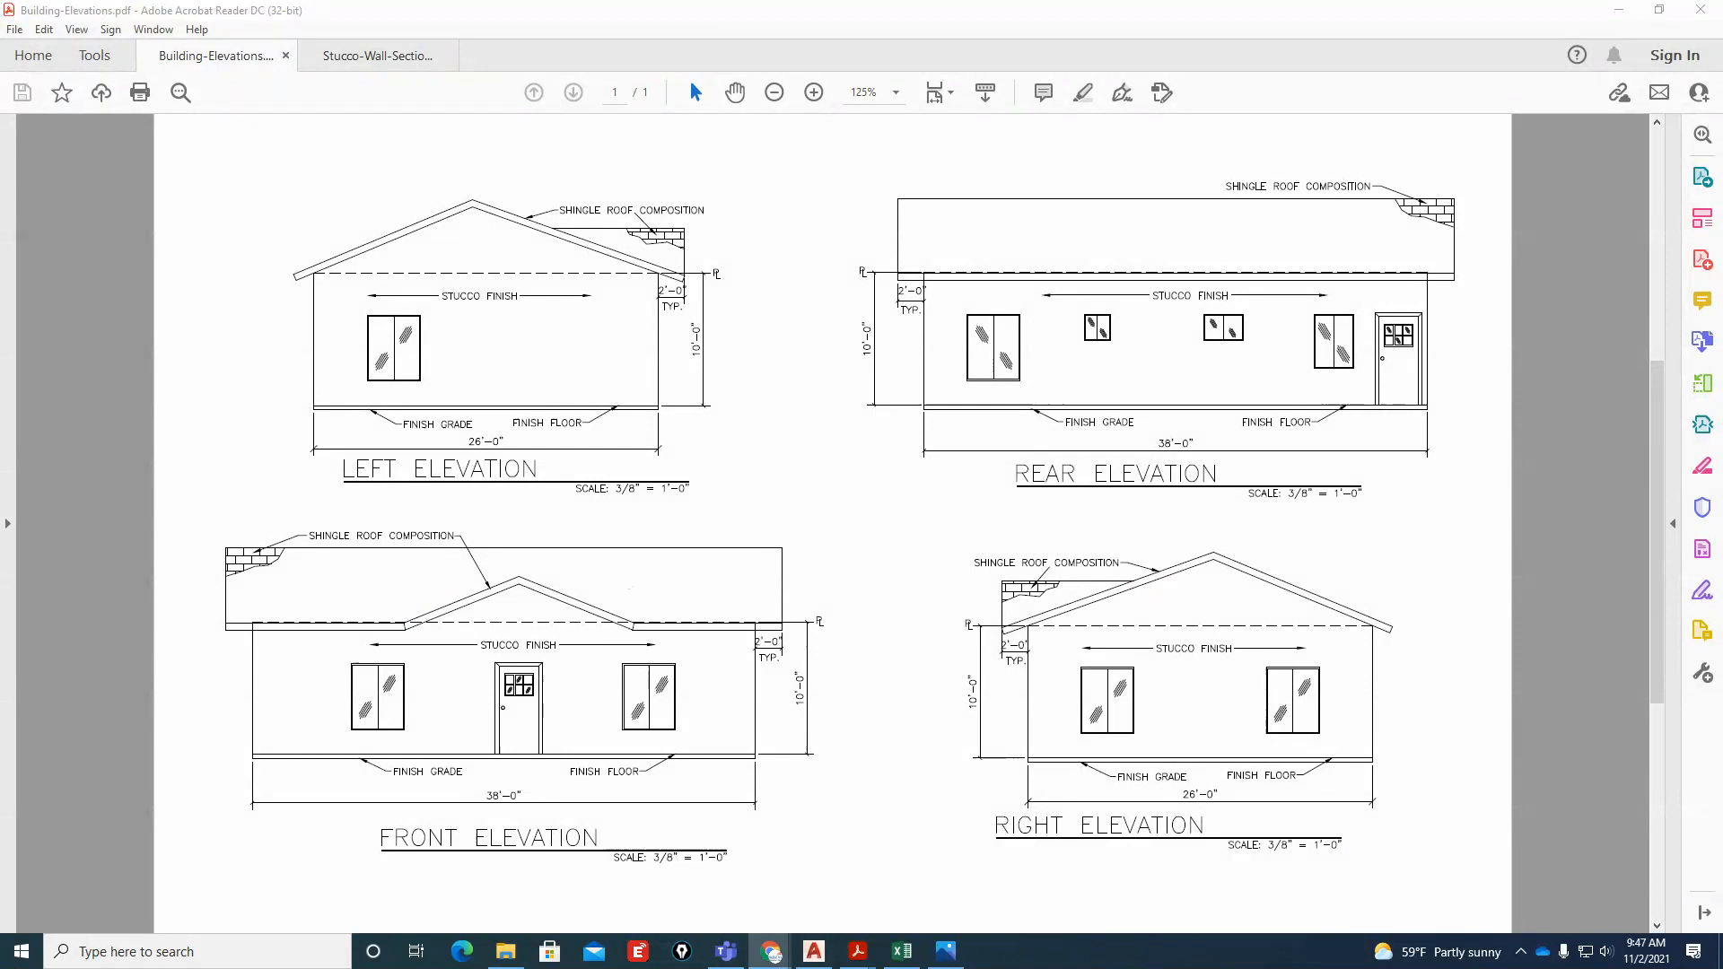
# Switch back to AutoCAD and project a line from the small gable's valley peak on the roof plan down through the right elevation
pyautogui.click(814, 951)
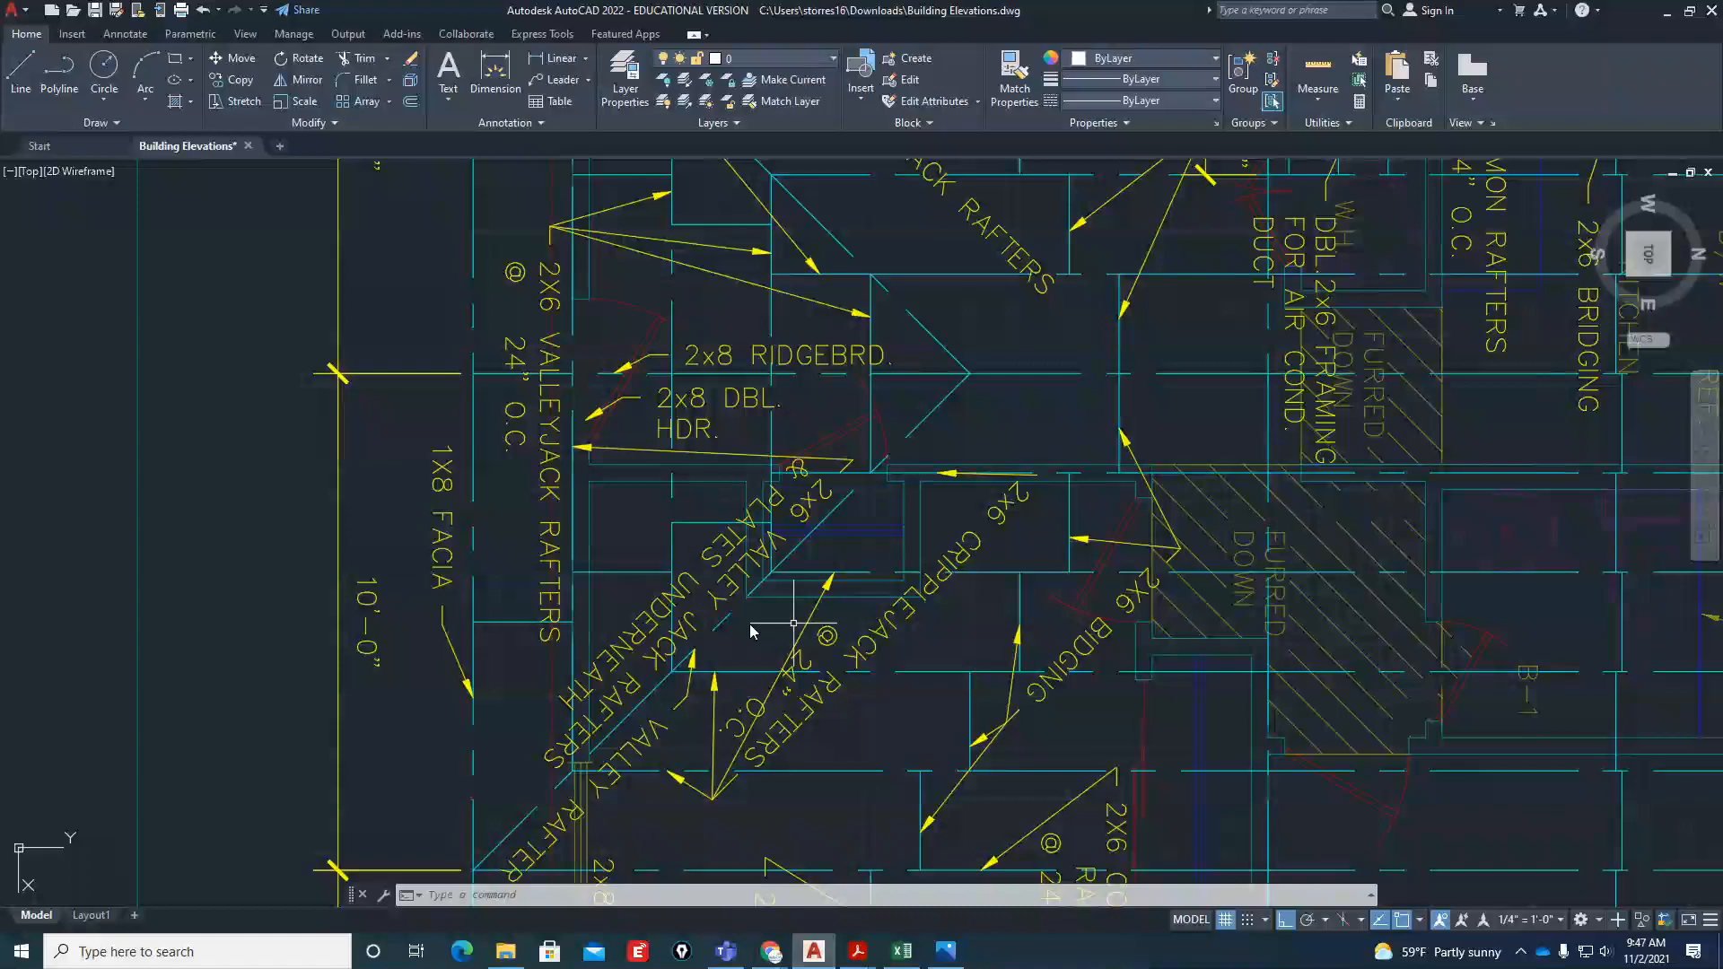
pyautogui.write('l')
pyautogui.press('Return')
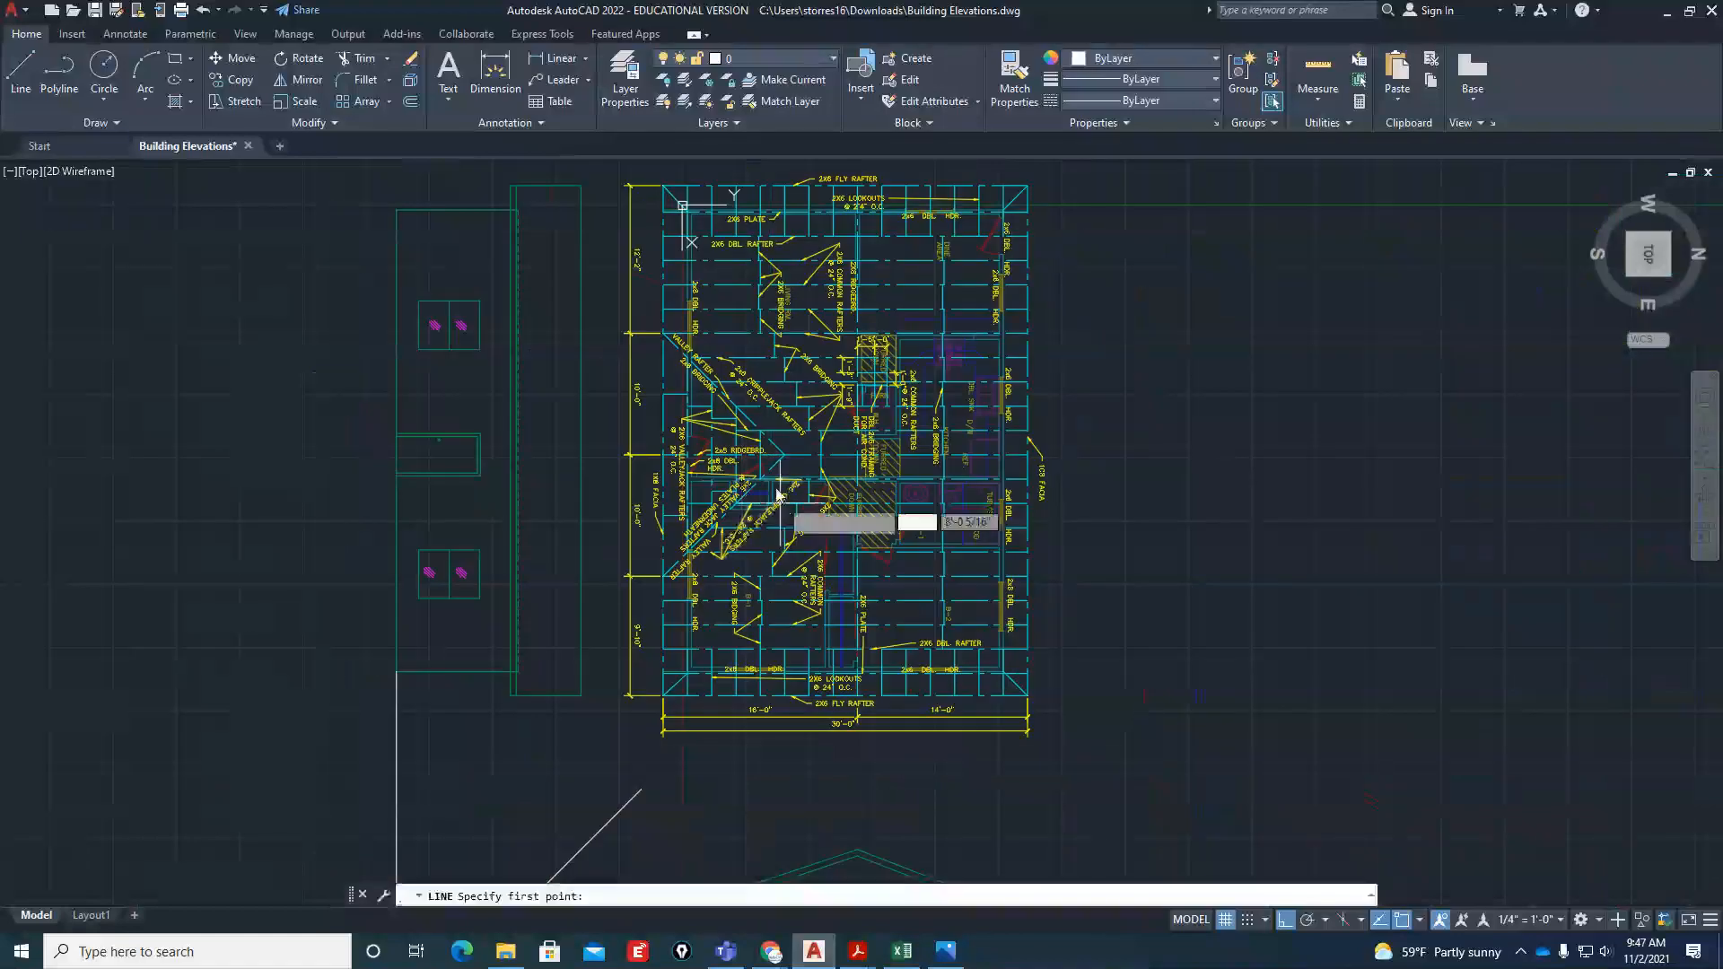
pyautogui.scroll(5, 776, 478)
pyautogui.click(790, 408)
pyautogui.scroll(-10, 789, 408)
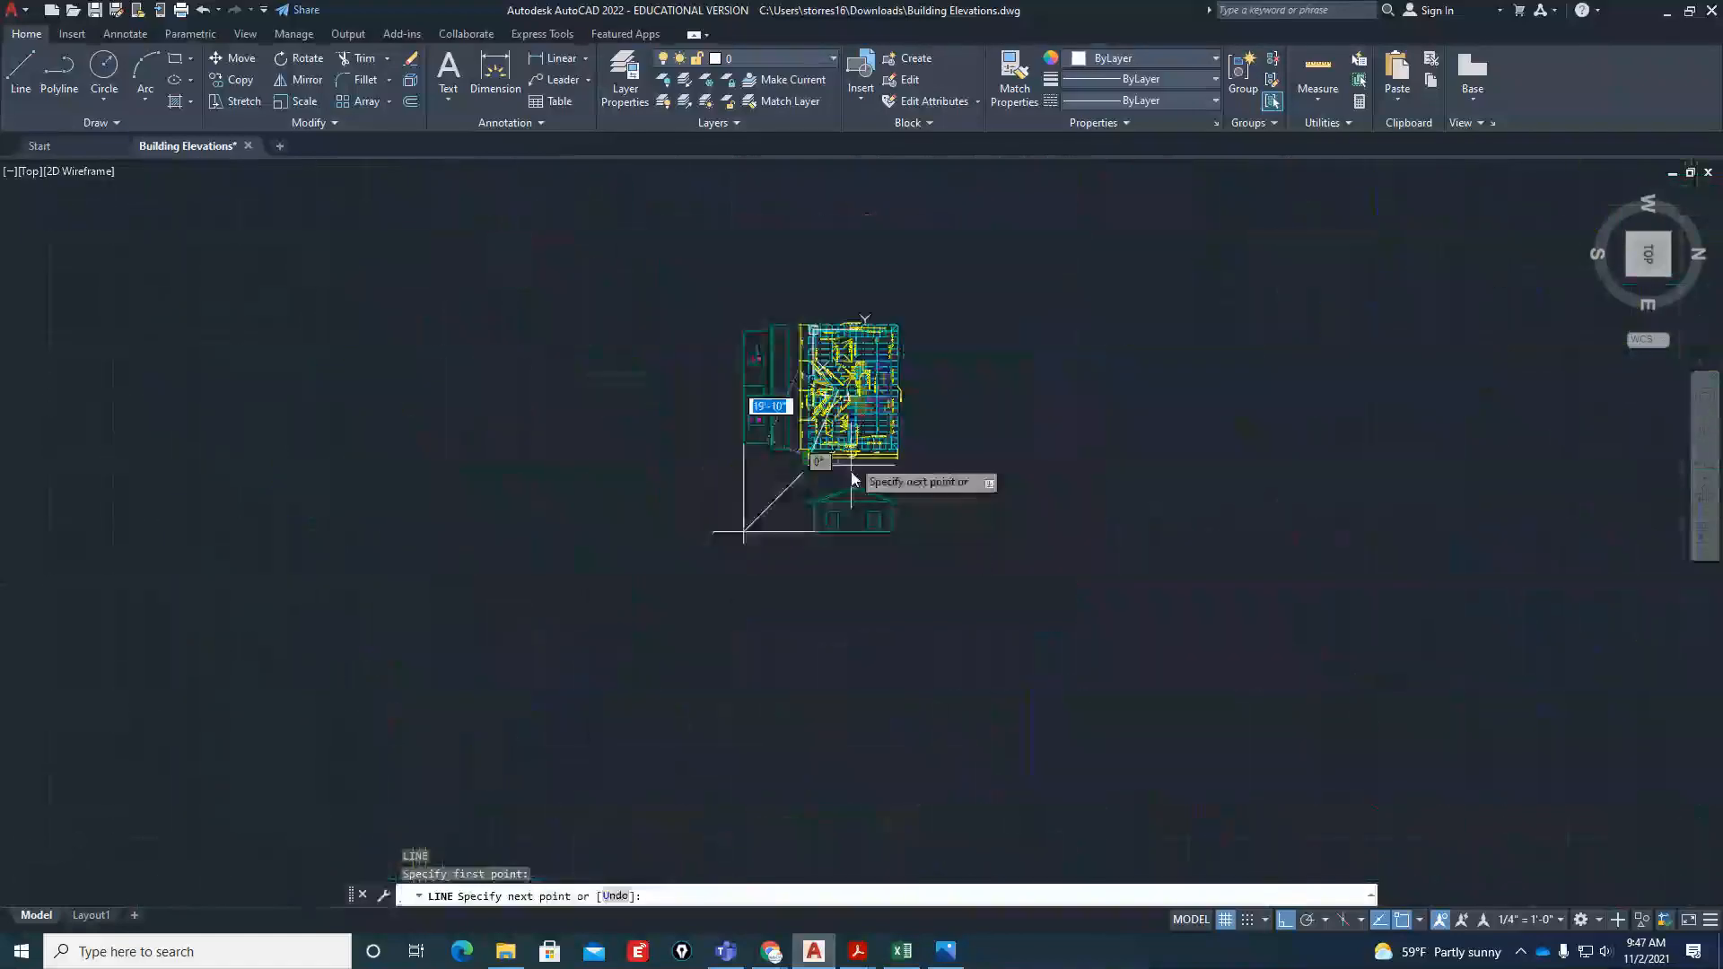
pyautogui.press('Escape')
# In the right elevation, draw the small gable's horizontal ridge line out from the main roof slope and its vertical front edge up from the eave
pyautogui.press('Return')
pyautogui.scroll(9, 816, 493)
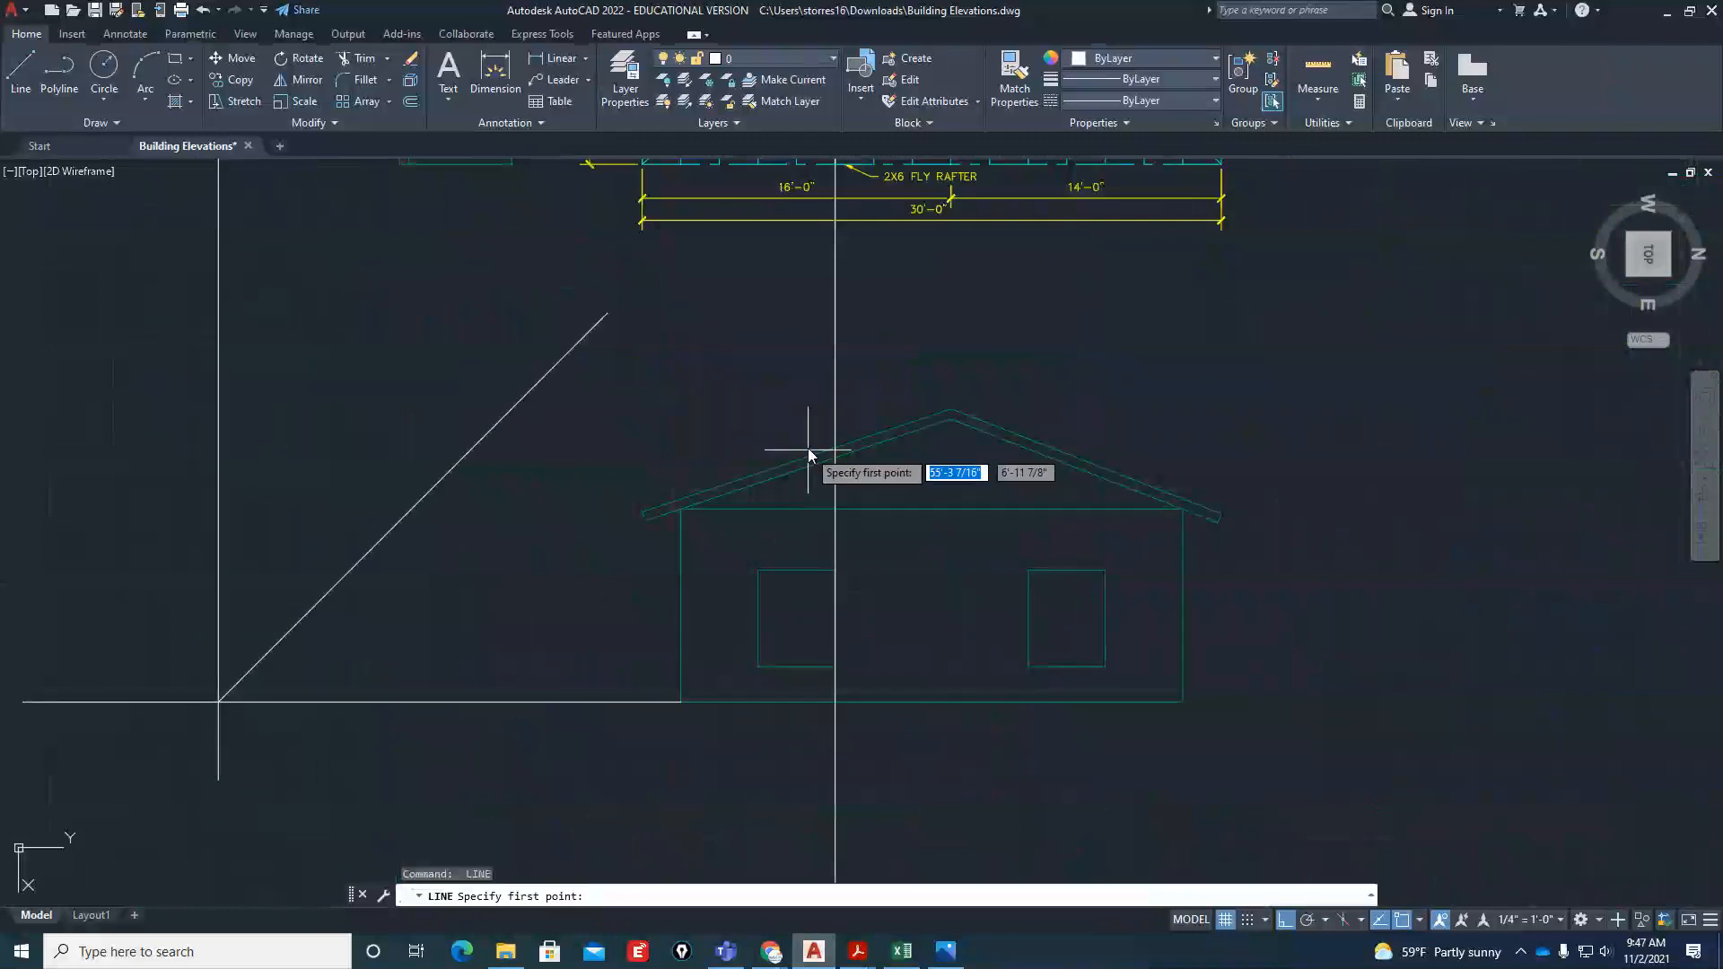
pyautogui.click(834, 448)
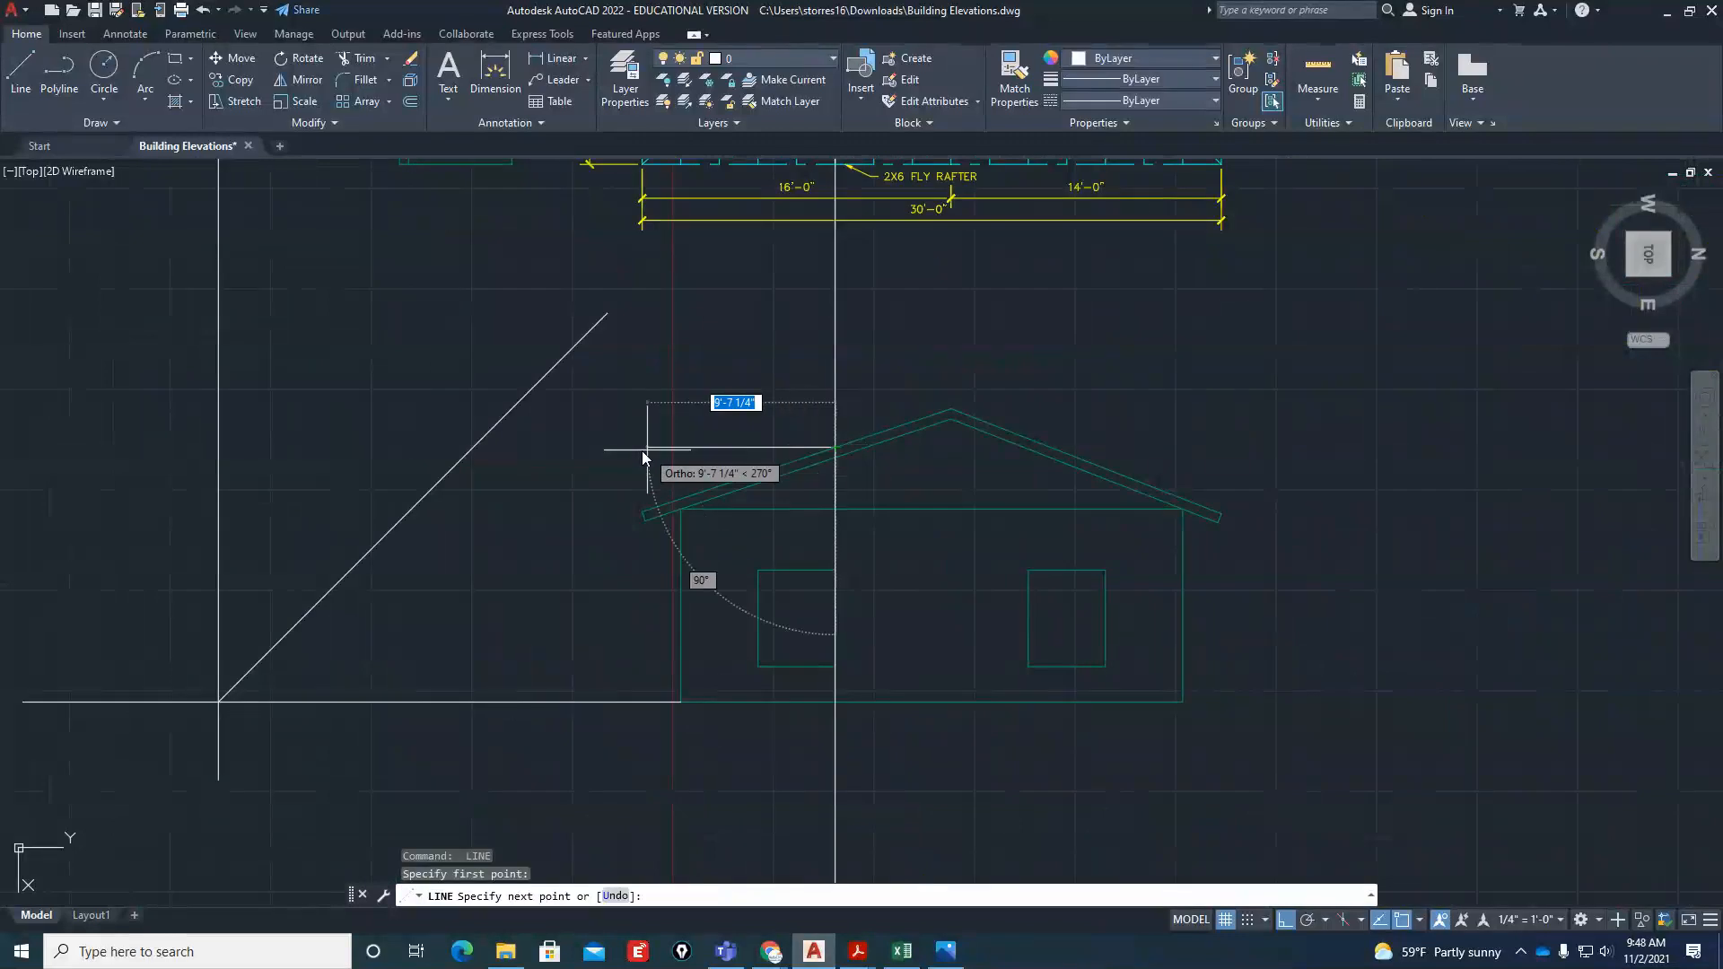
pyautogui.press('Escape')
pyautogui.press('Return')
pyautogui.click(642, 512)
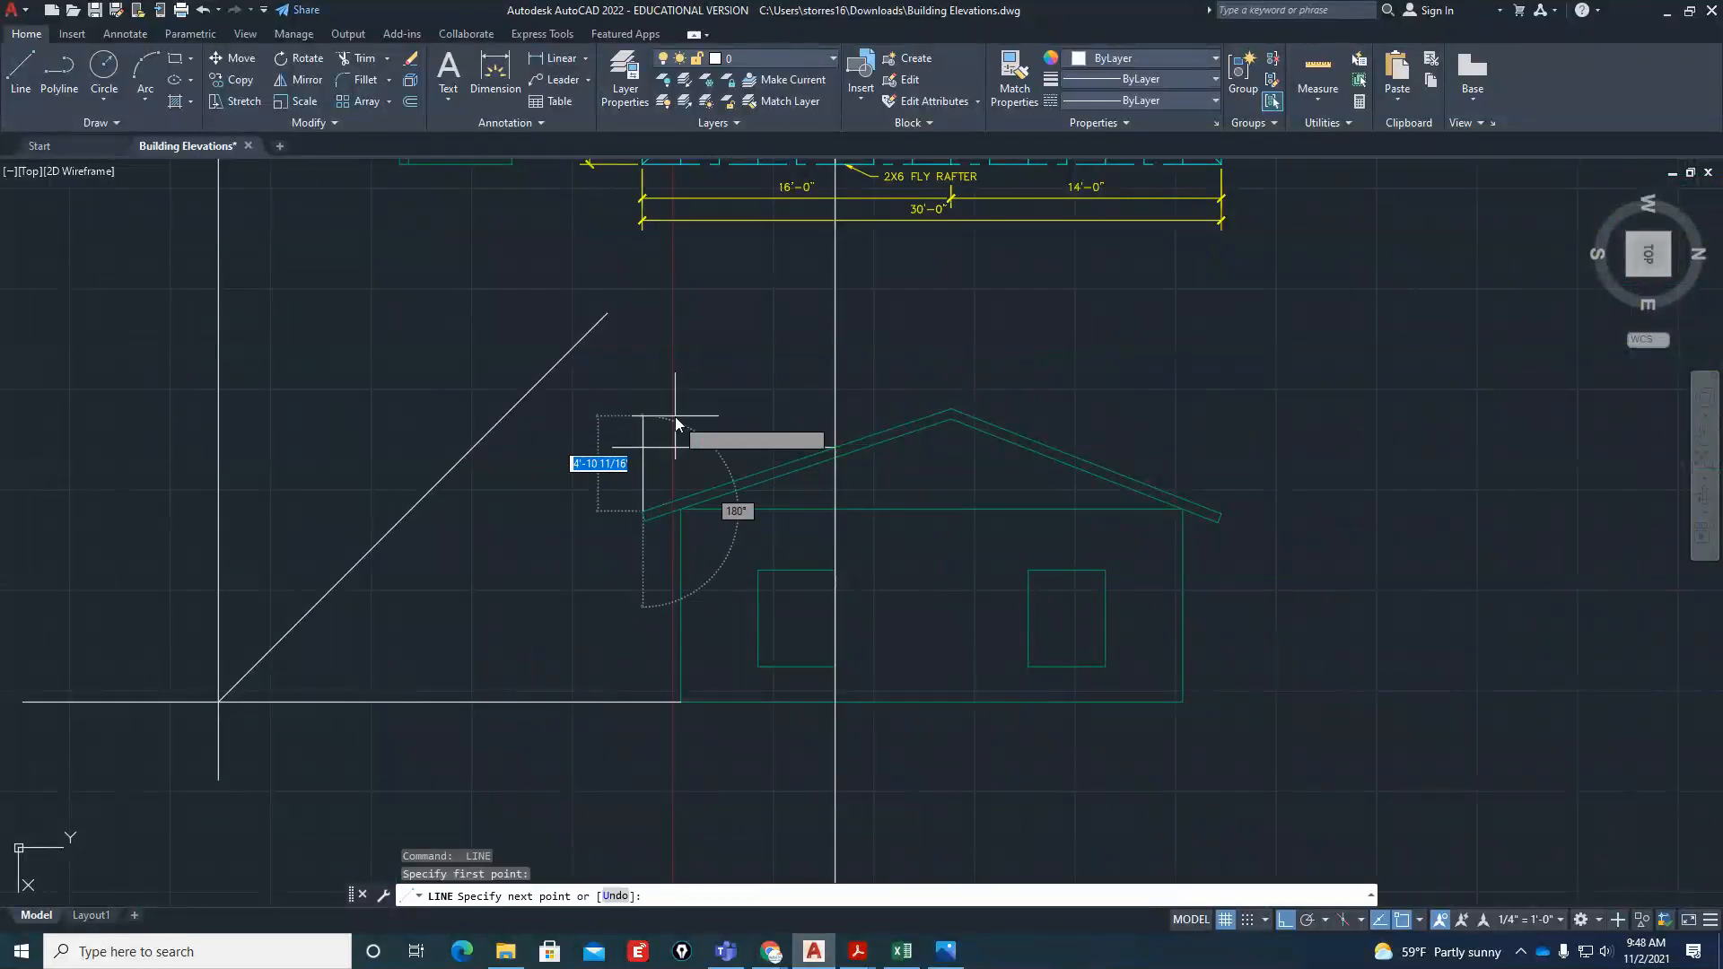
pyautogui.click(675, 417)
pyautogui.press('Escape')
pyautogui.press('Escape')
# Trim the small gable's ridge line where it passes the front edge, and erase the vertical projection line through the right elevation
pyautogui.scroll(3, 687, 441)
pyautogui.write('tr')
pyautogui.press('Return')
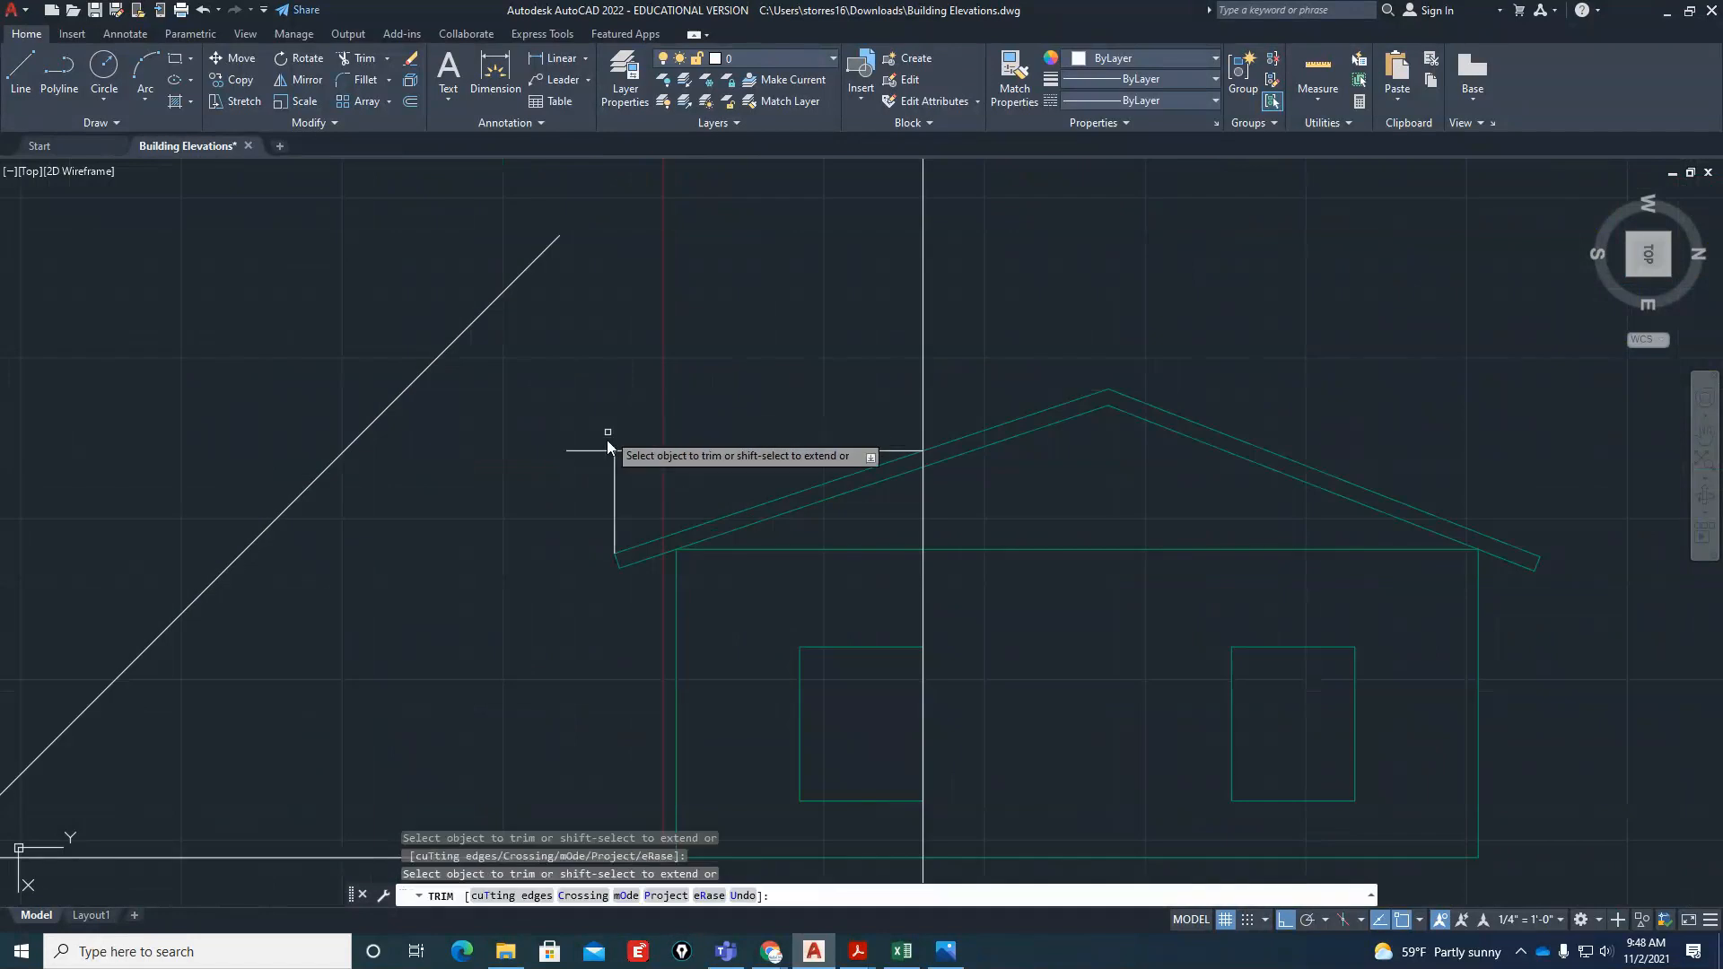
pyautogui.click(596, 451)
pyautogui.press('Return')
pyautogui.click(921, 426)
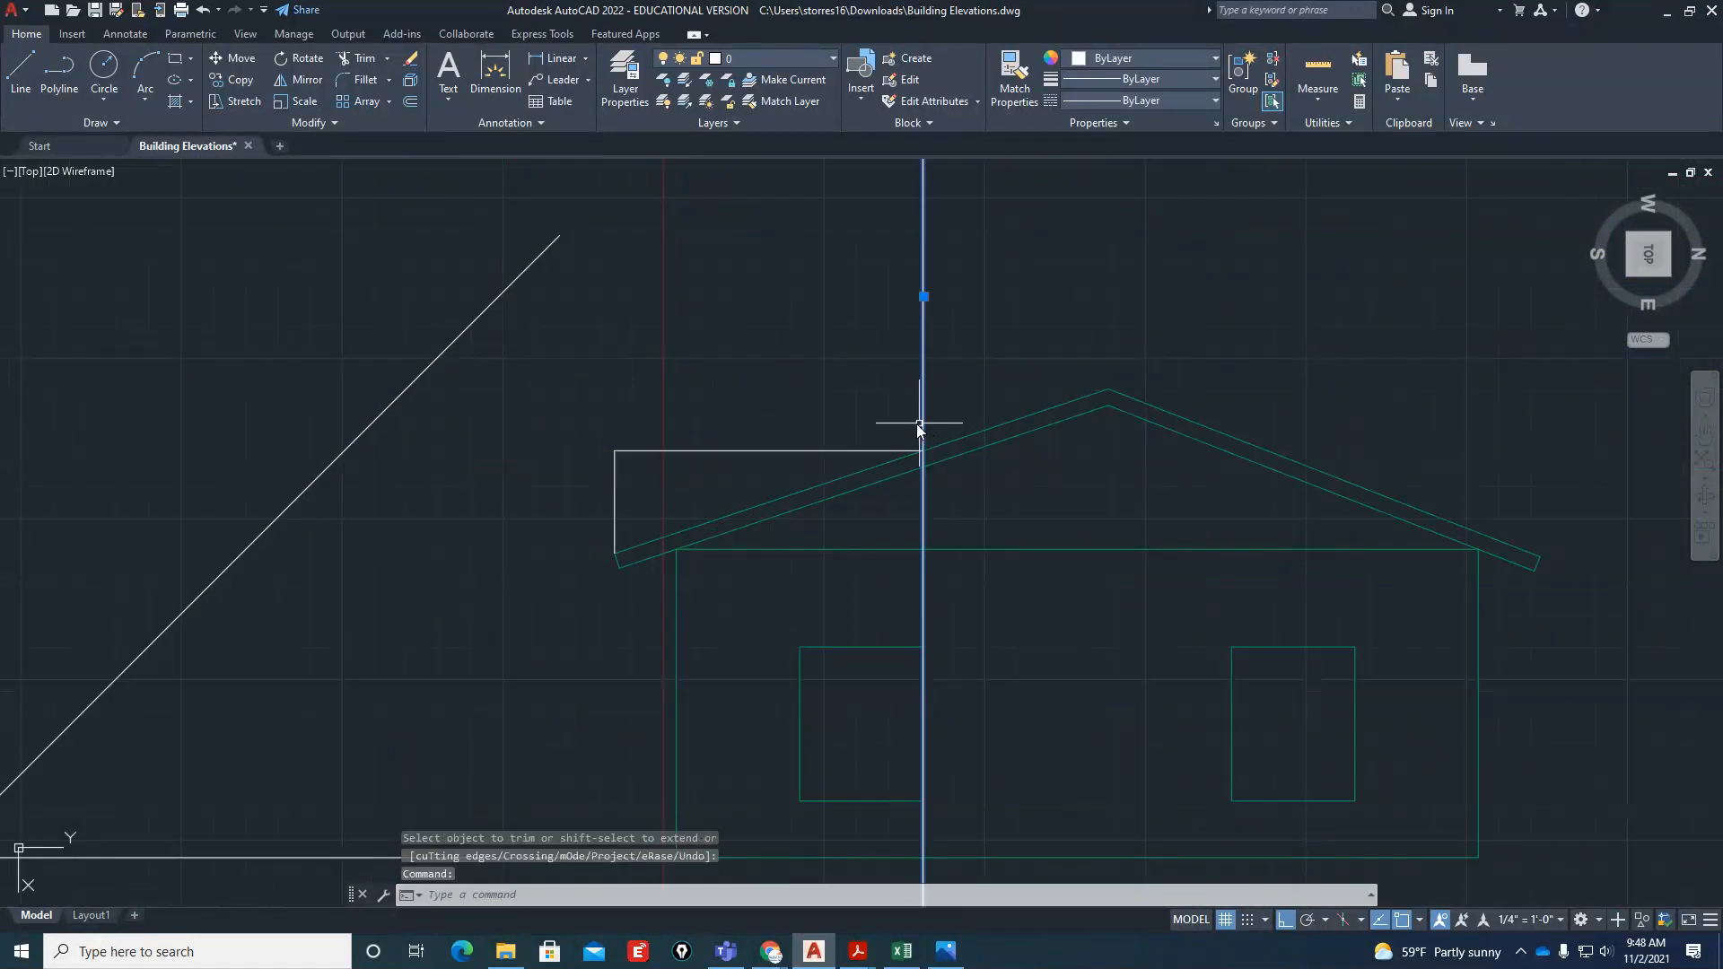
pyautogui.click(898, 421)
pyautogui.click(850, 389)
pyautogui.press('Delete')
# Match the small gable's ridge and front edge lines to the properties of the main roof's top slope line
pyautogui.write('ma')
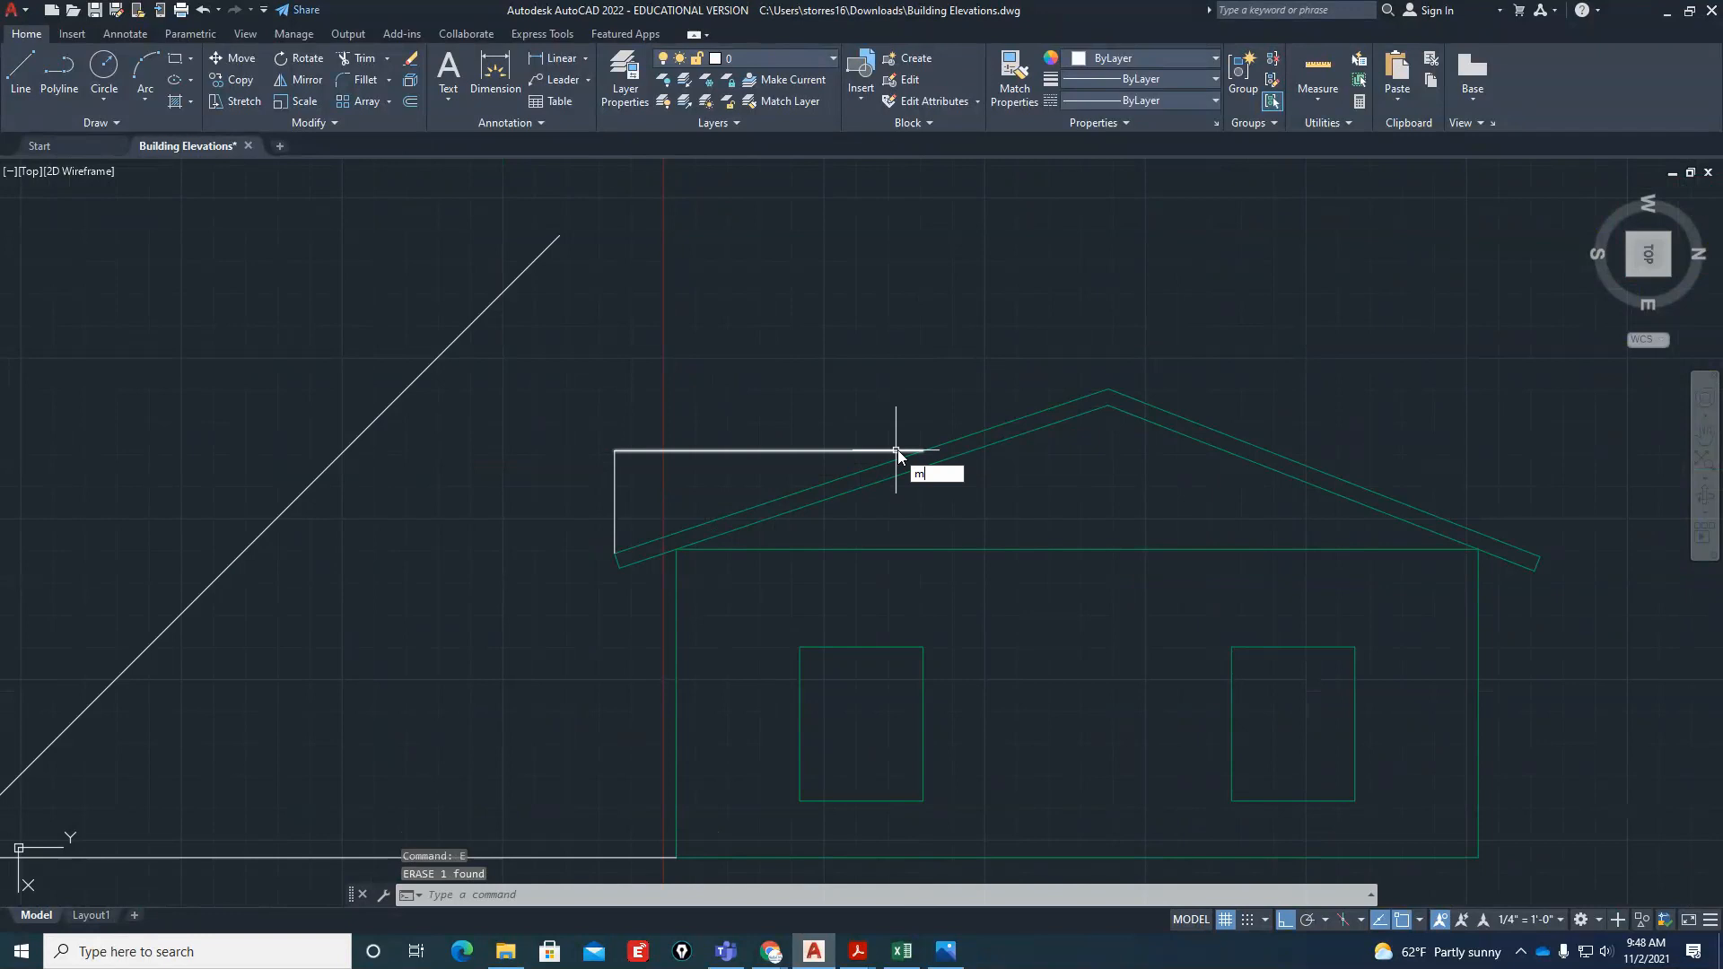
pyautogui.press('Return')
pyautogui.click(962, 440)
pyautogui.click(729, 404)
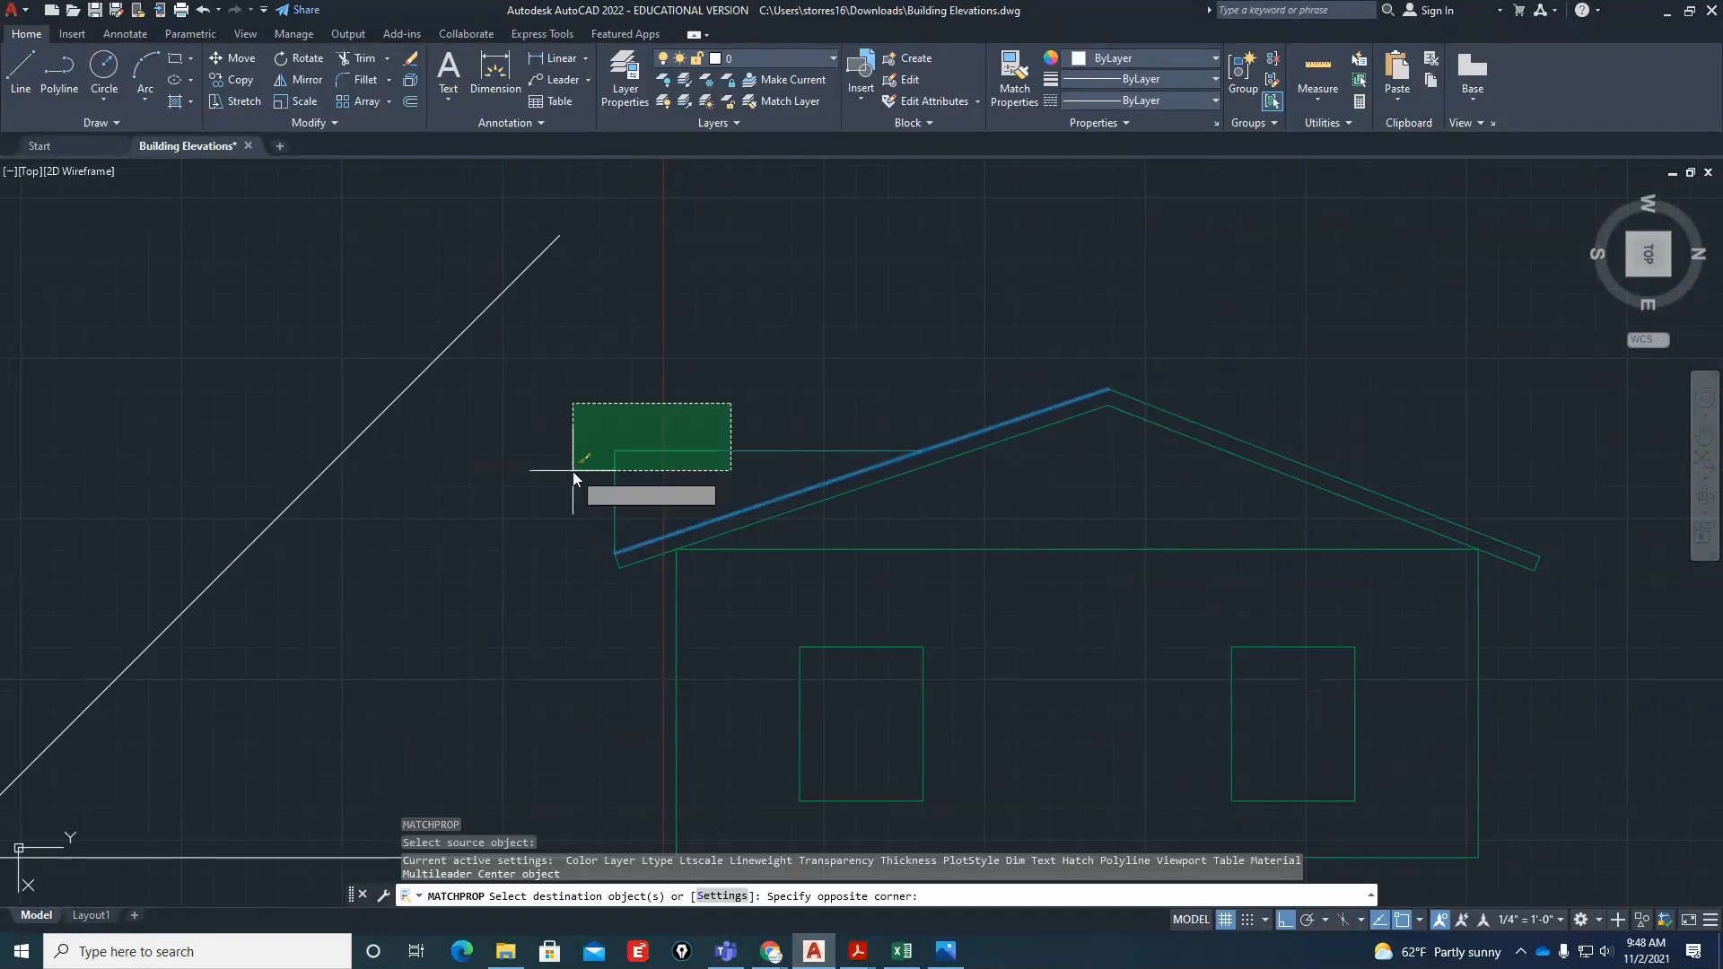
pyautogui.click(573, 471)
# Rotate the top view back to north up, and project the right elevation's small gable ridge end down past the miter line
pyautogui.scroll(-2, 924, 503)
pyautogui.scroll(-2, 1055, 635)
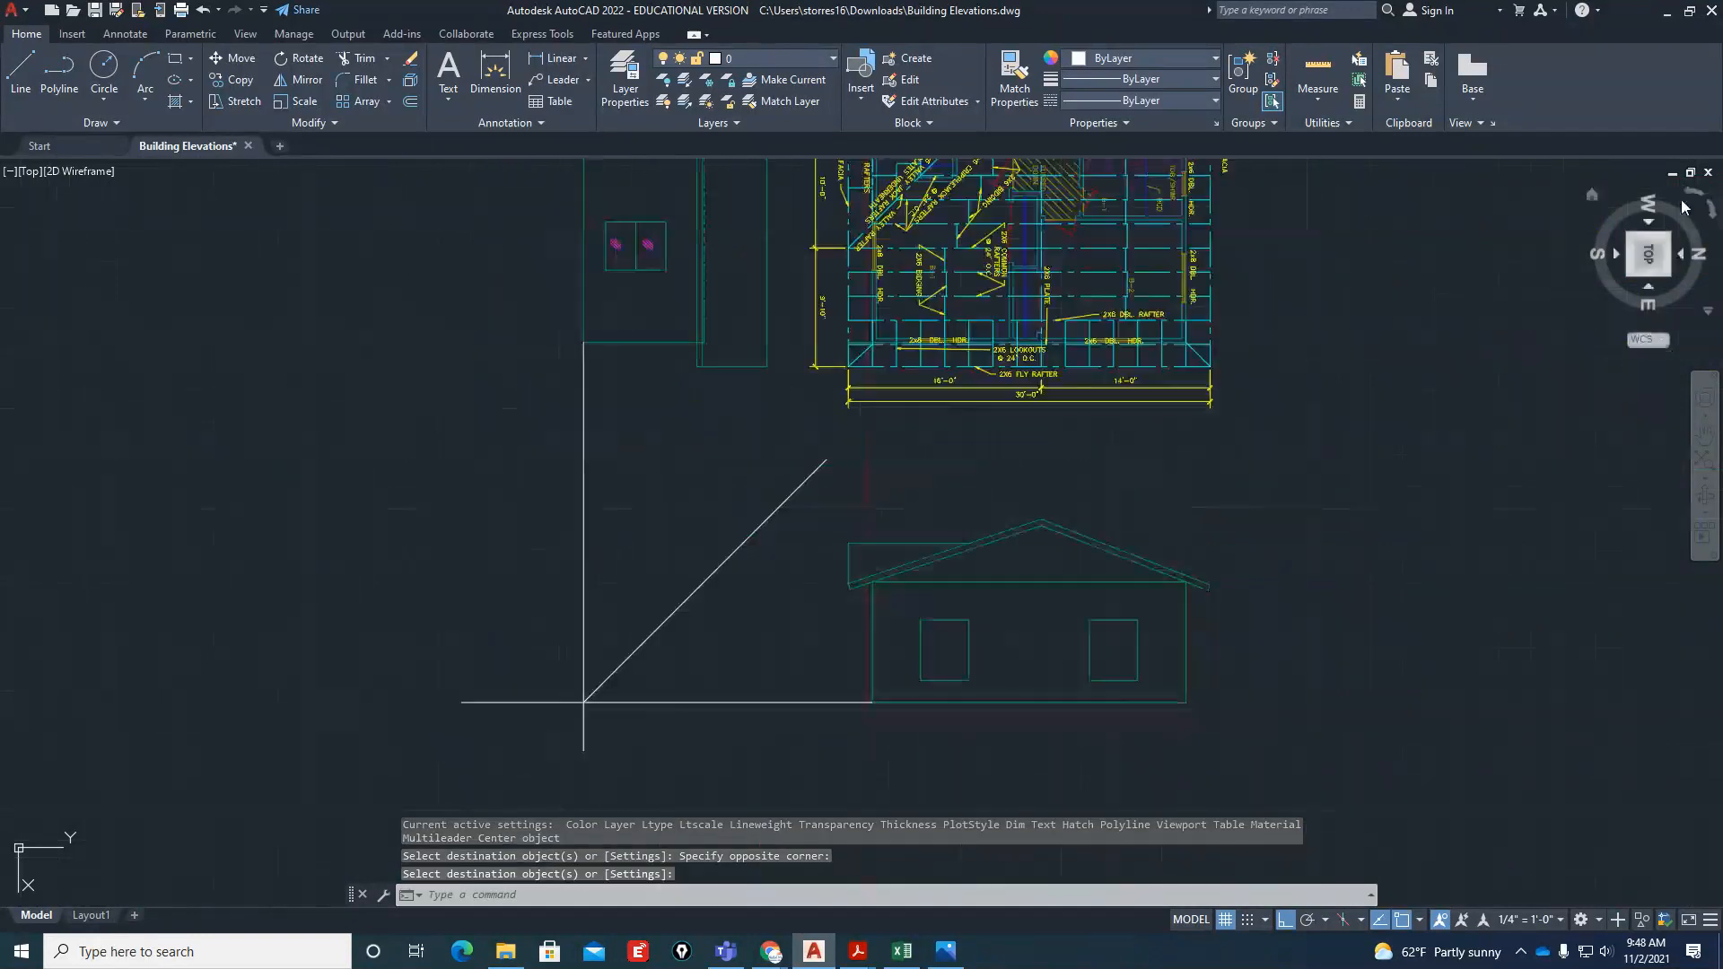
pyautogui.click(1650, 258)
pyautogui.scroll(2, 812, 655)
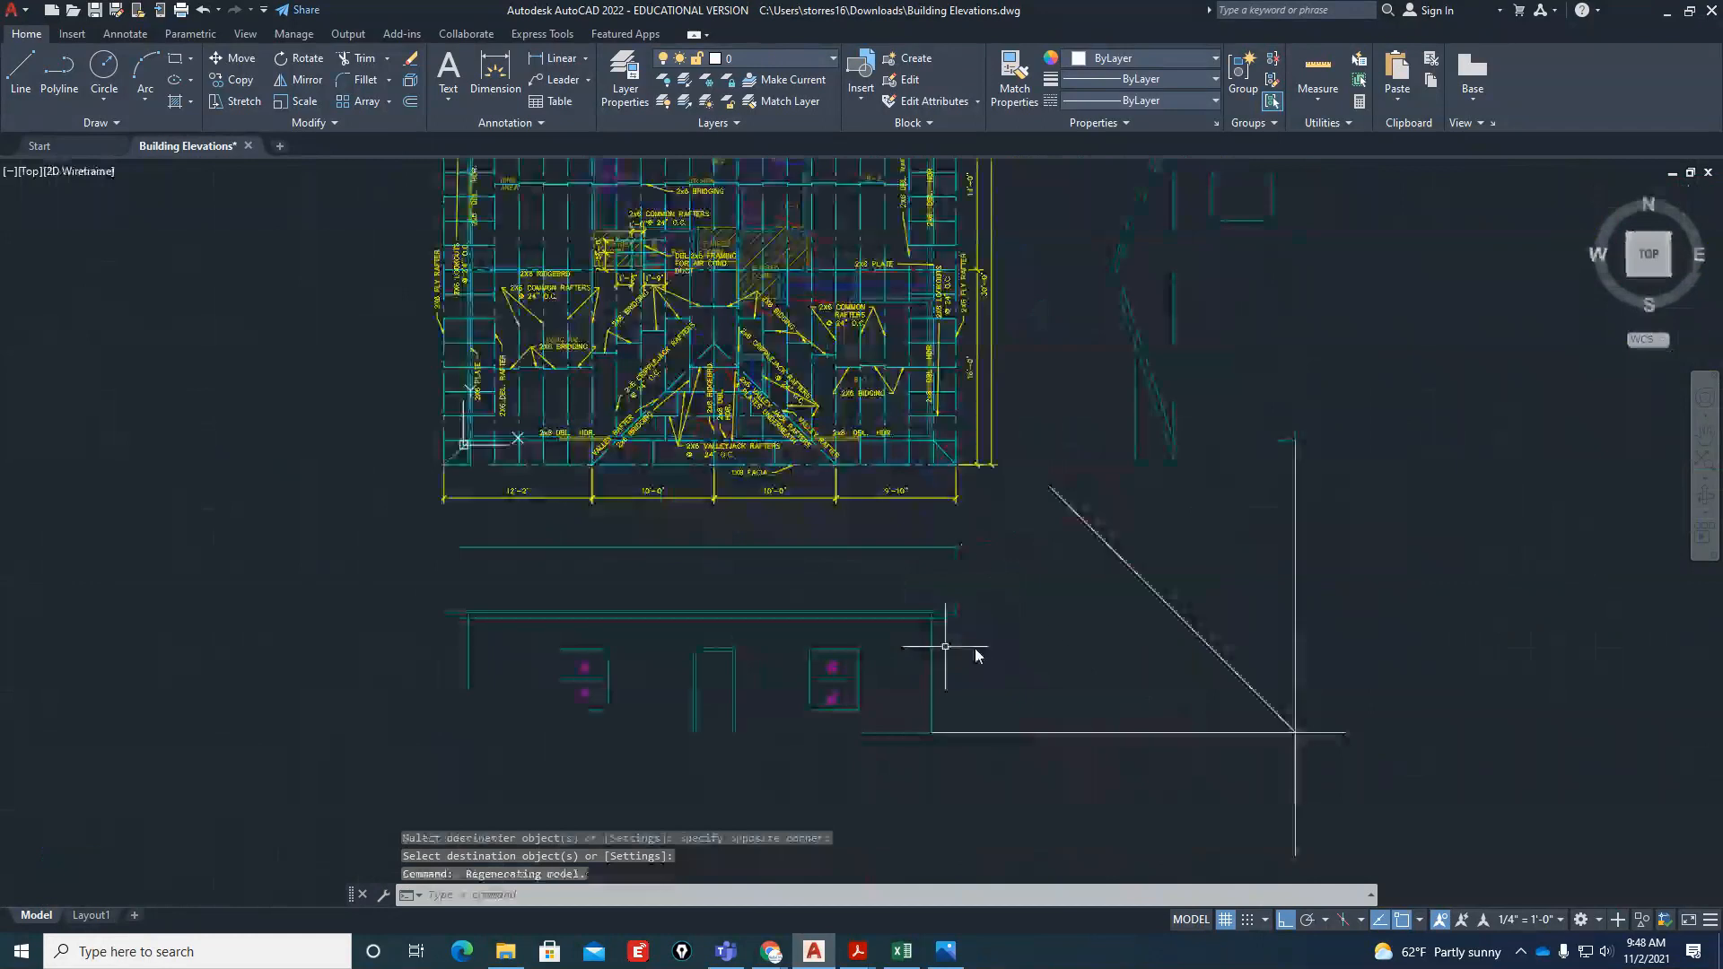
pyautogui.press('Escape')
pyautogui.write('l')
pyautogui.press('Return')
pyautogui.scroll(2, 1154, 518)
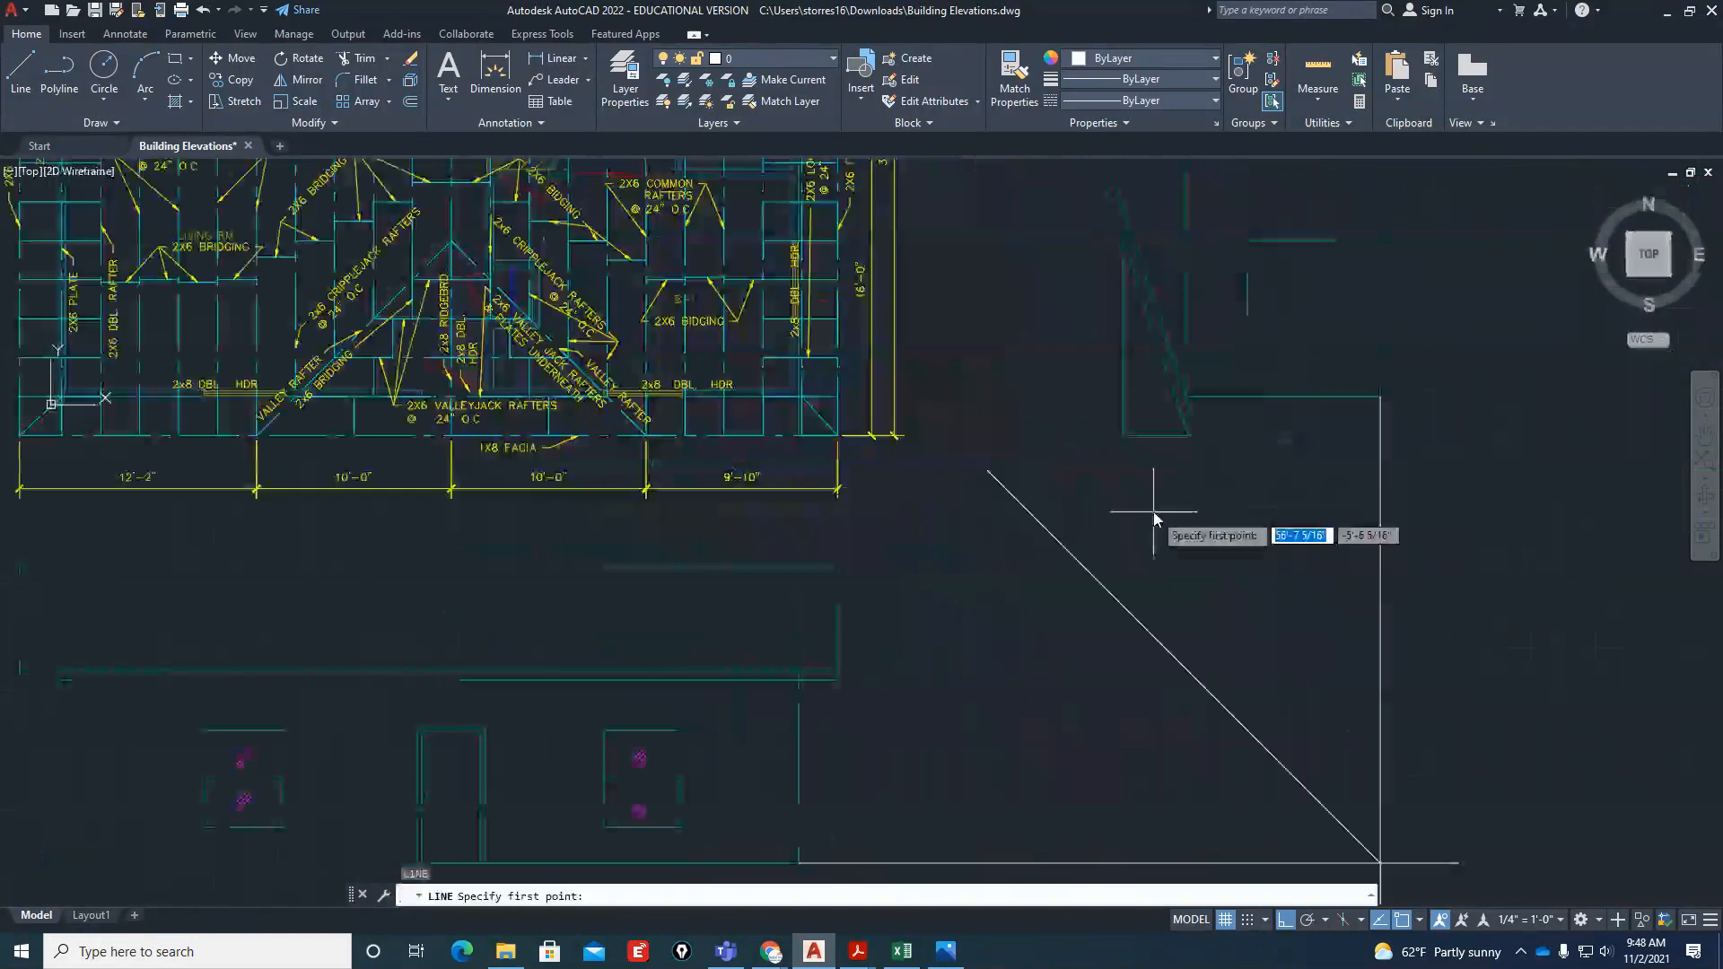
pyautogui.click(1123, 436)
pyautogui.click(1079, 673)
pyautogui.press('Escape')
# Draw a horizontal line from the ridge projection's intersection with the miter line across the front elevation's roof
pyautogui.press('Return')
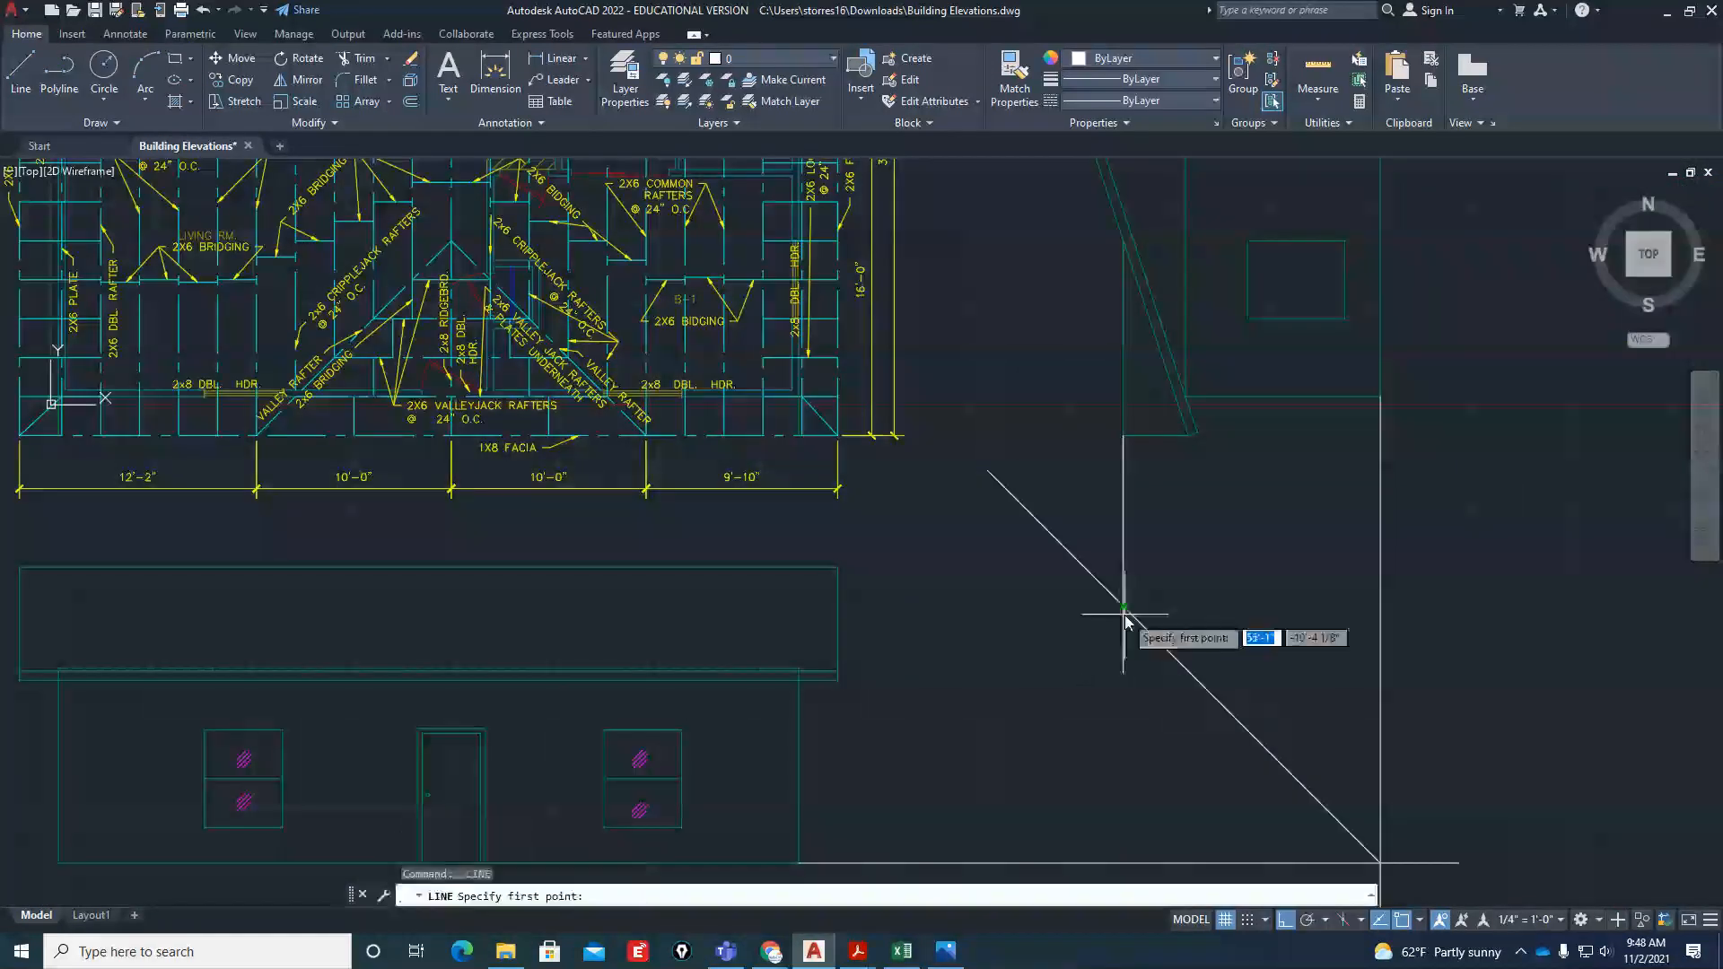
pyautogui.click(1123, 608)
pyautogui.click(148, 611)
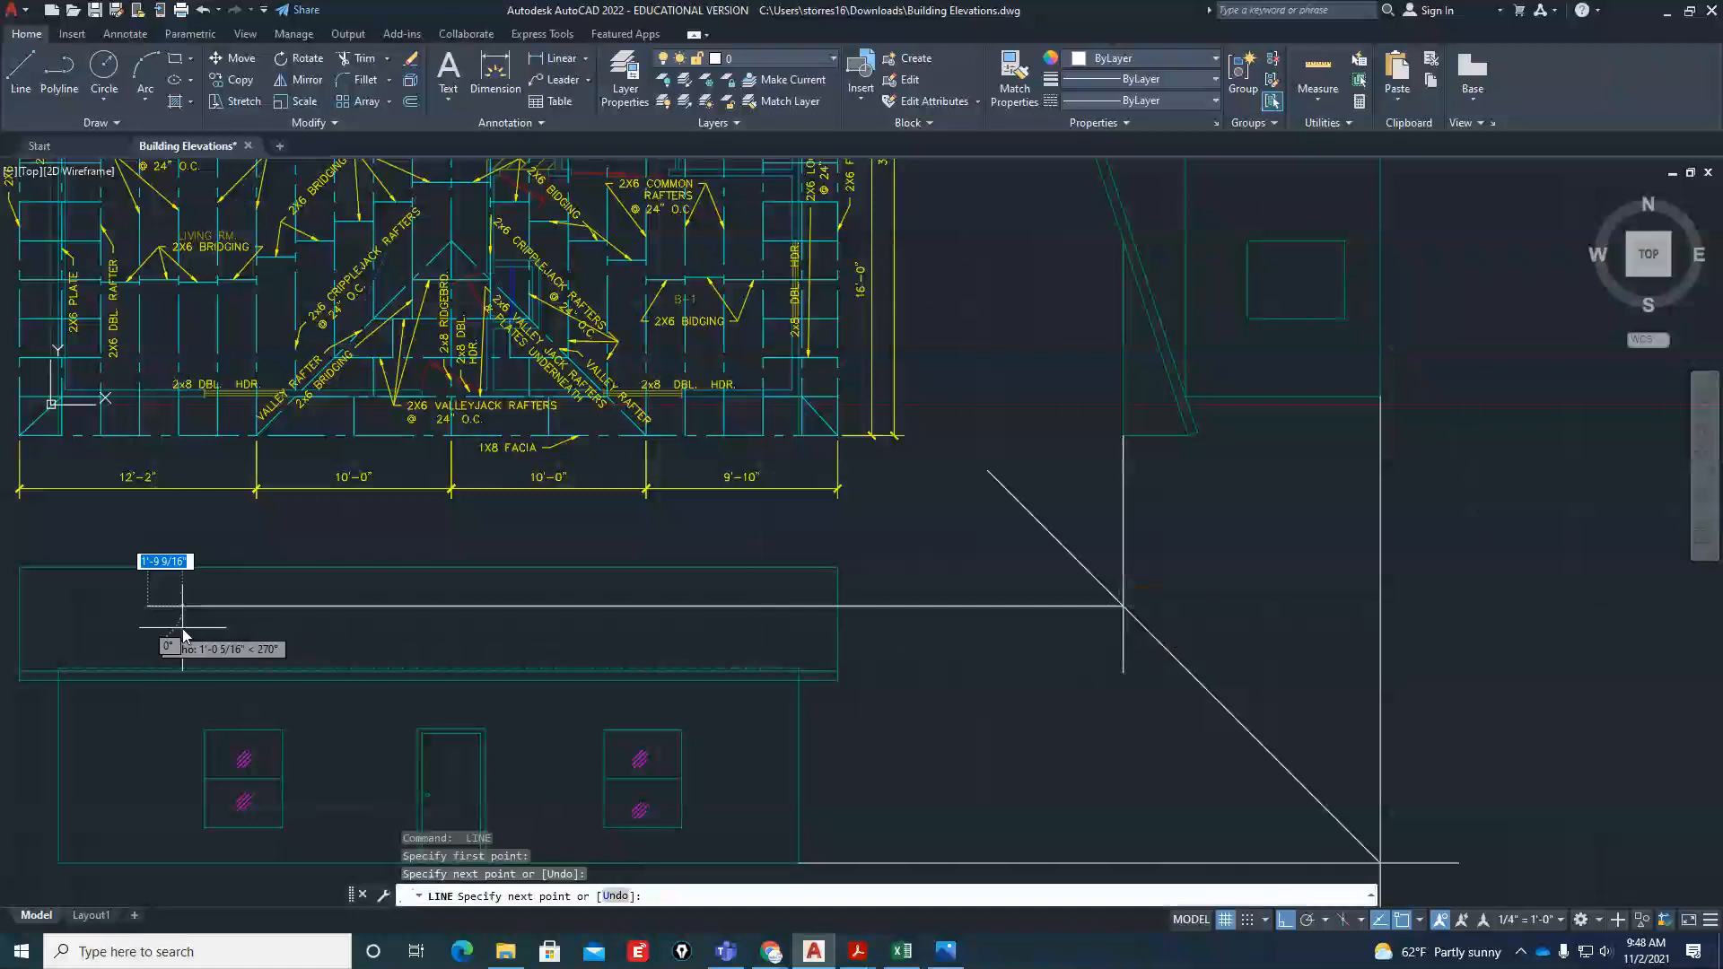
pyautogui.press('Escape')
# Project the roof plan's two valley rafter ends and small gable ridge down into the front elevation with three vertical lines
pyautogui.scroll(-1, 519, 609)
pyautogui.scroll(1, 309, 648)
pyautogui.press('Return')
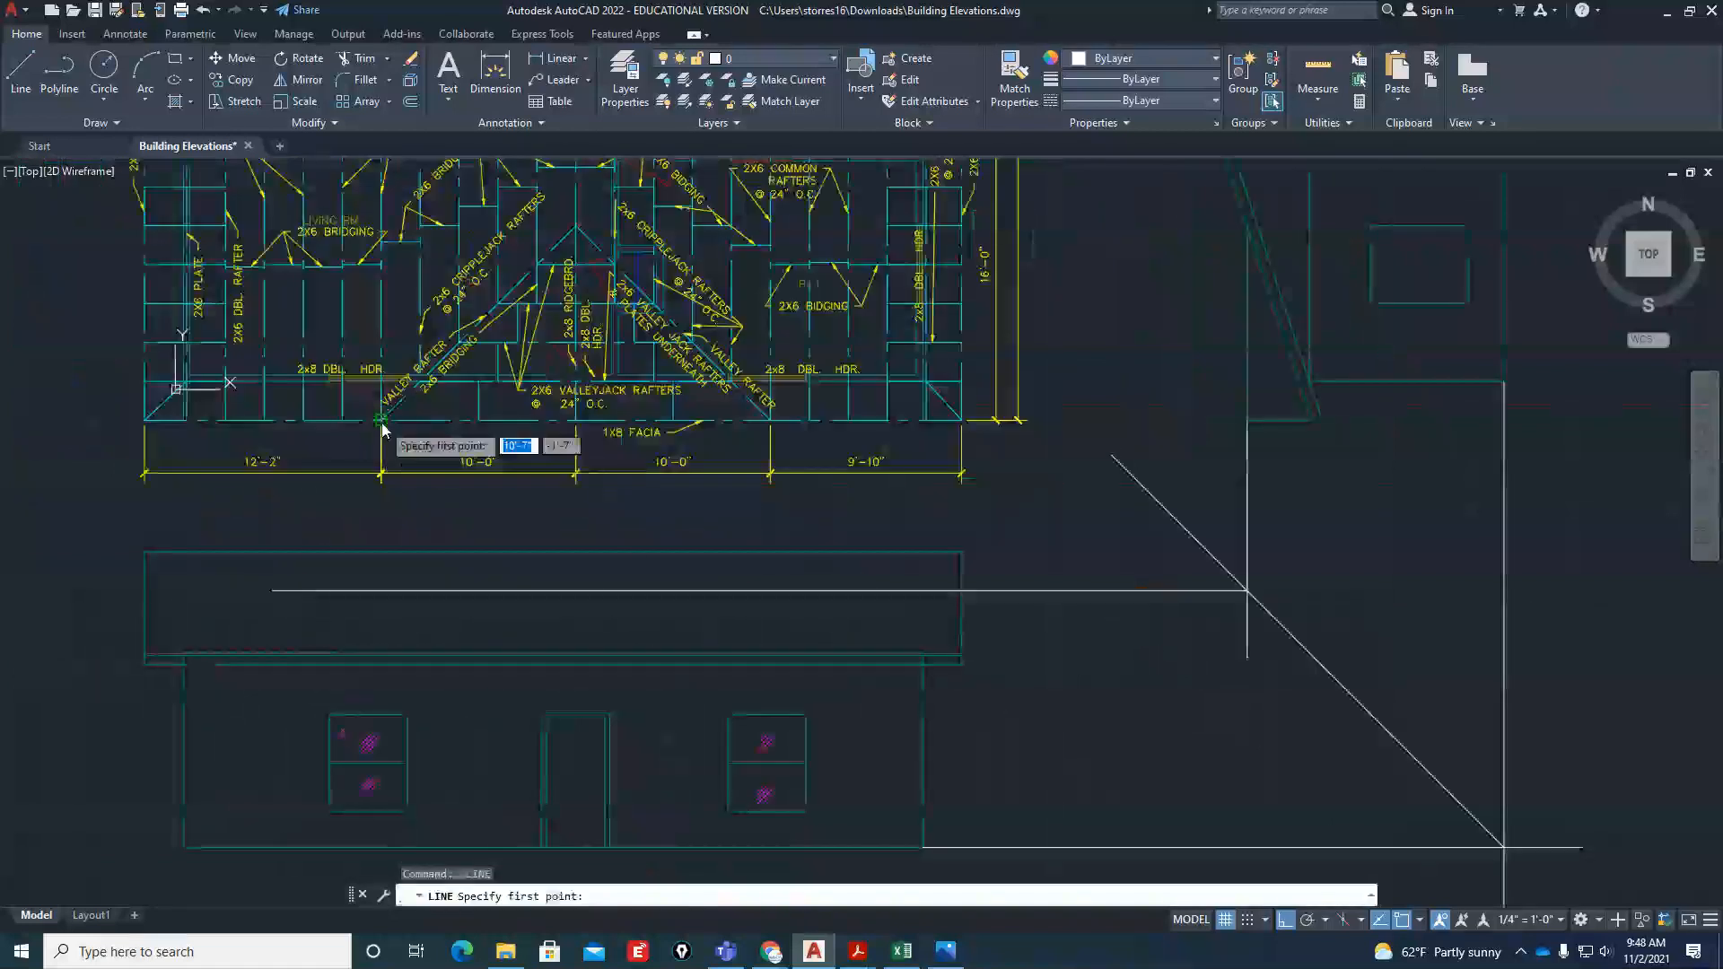
pyautogui.click(382, 420)
pyautogui.click(381, 697)
pyautogui.press('Return')
pyautogui.press('Return')
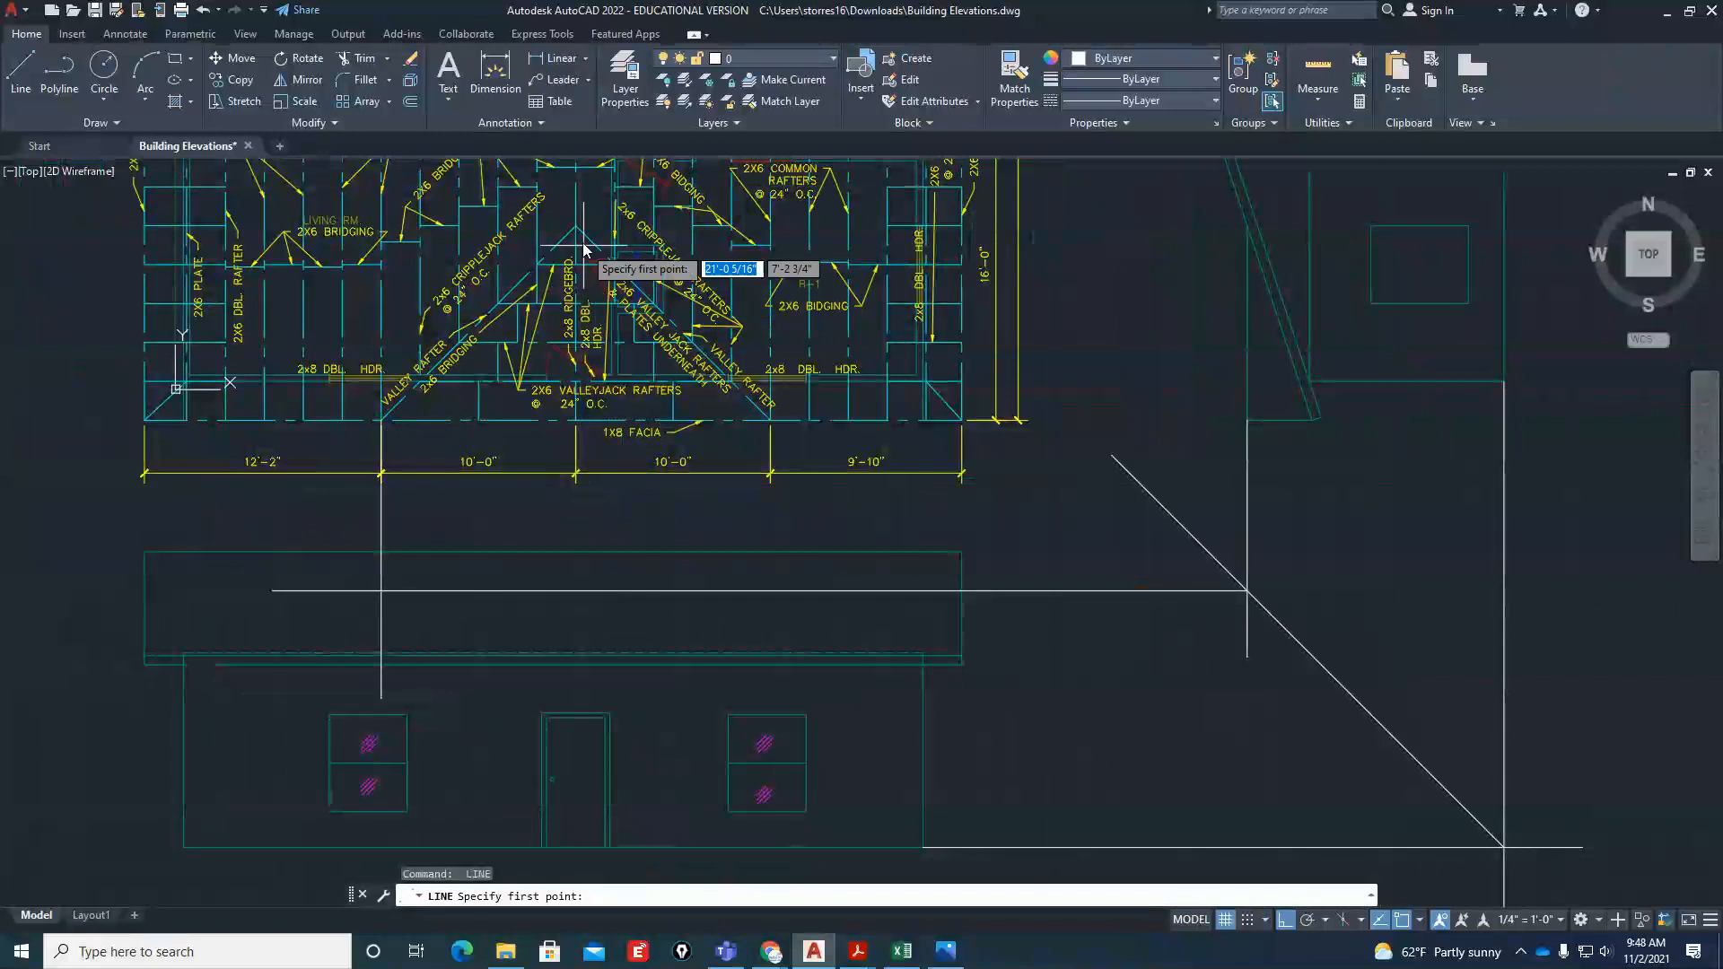
pyautogui.click(575, 420)
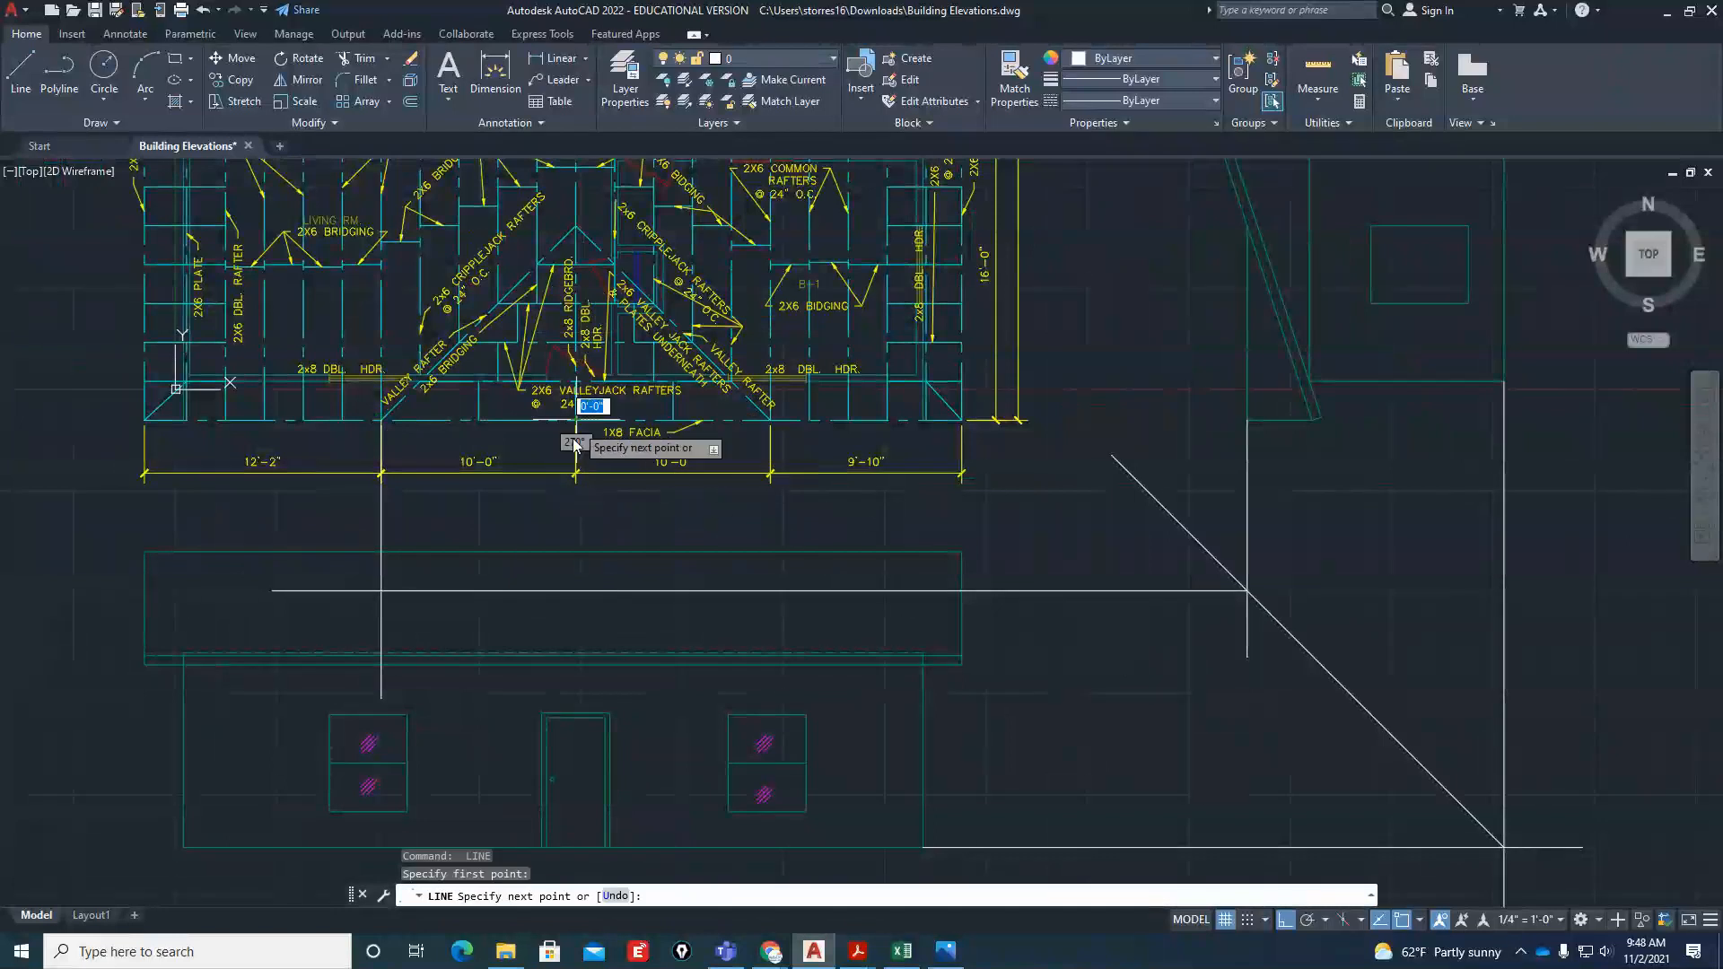
pyautogui.click(561, 618)
pyautogui.press('Return')
pyautogui.press('Return')
pyautogui.click(769, 420)
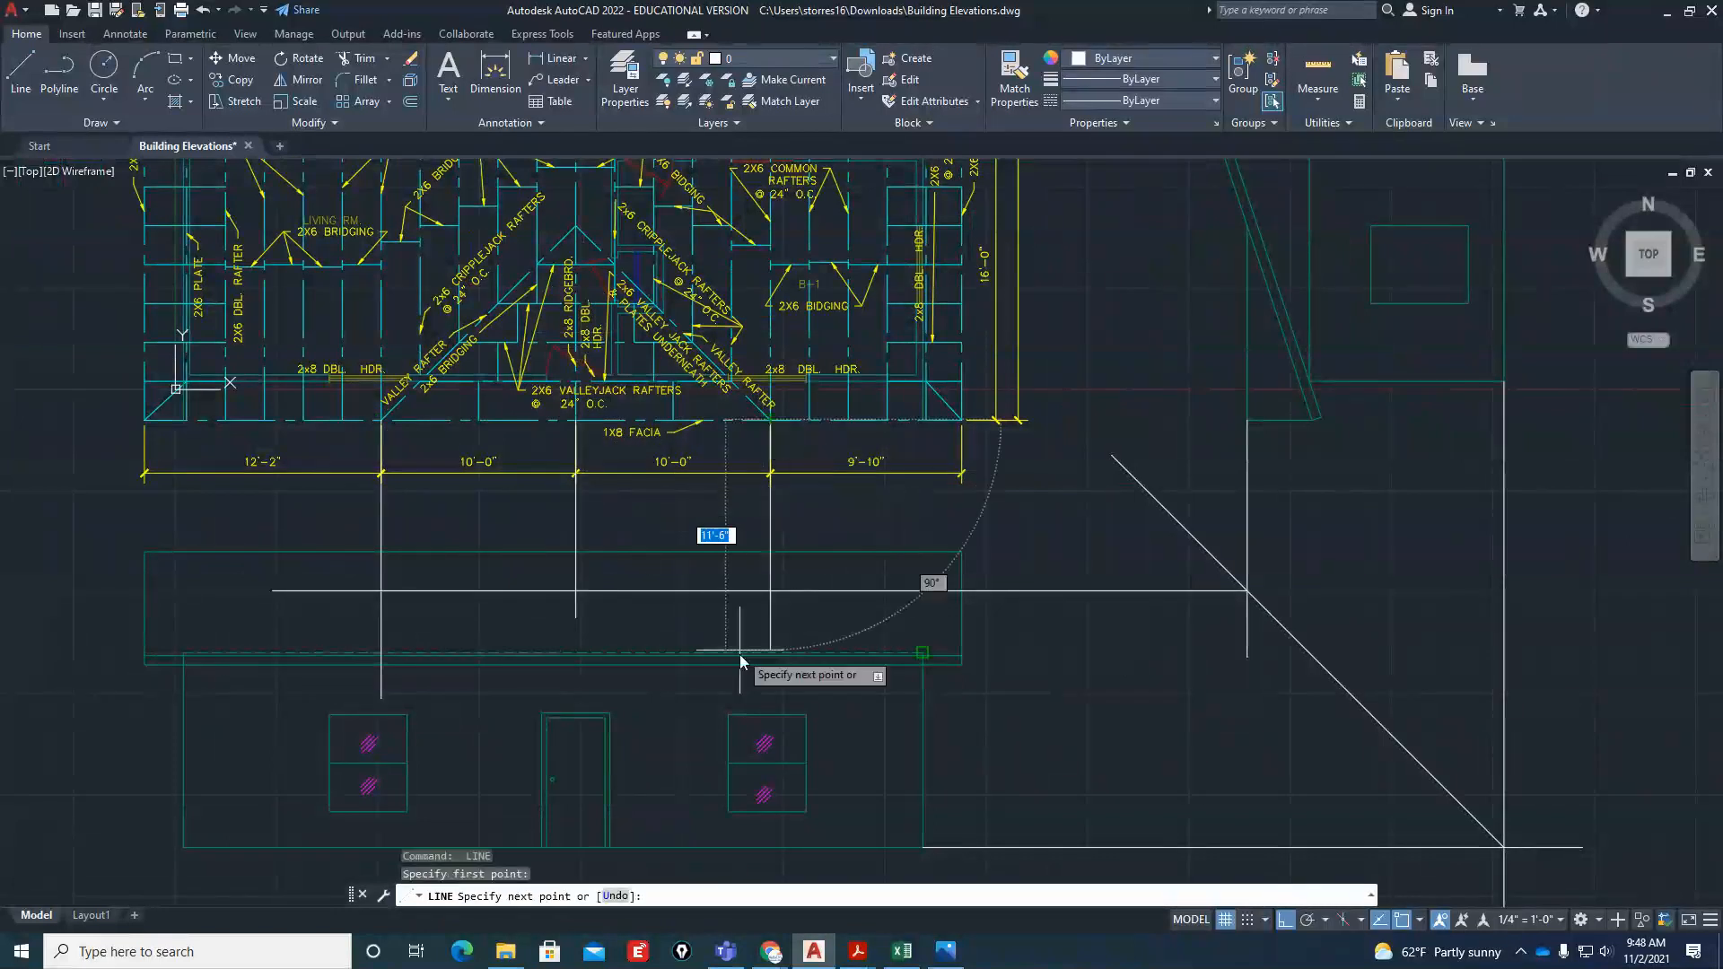
pyautogui.click(732, 697)
pyautogui.press('Escape')
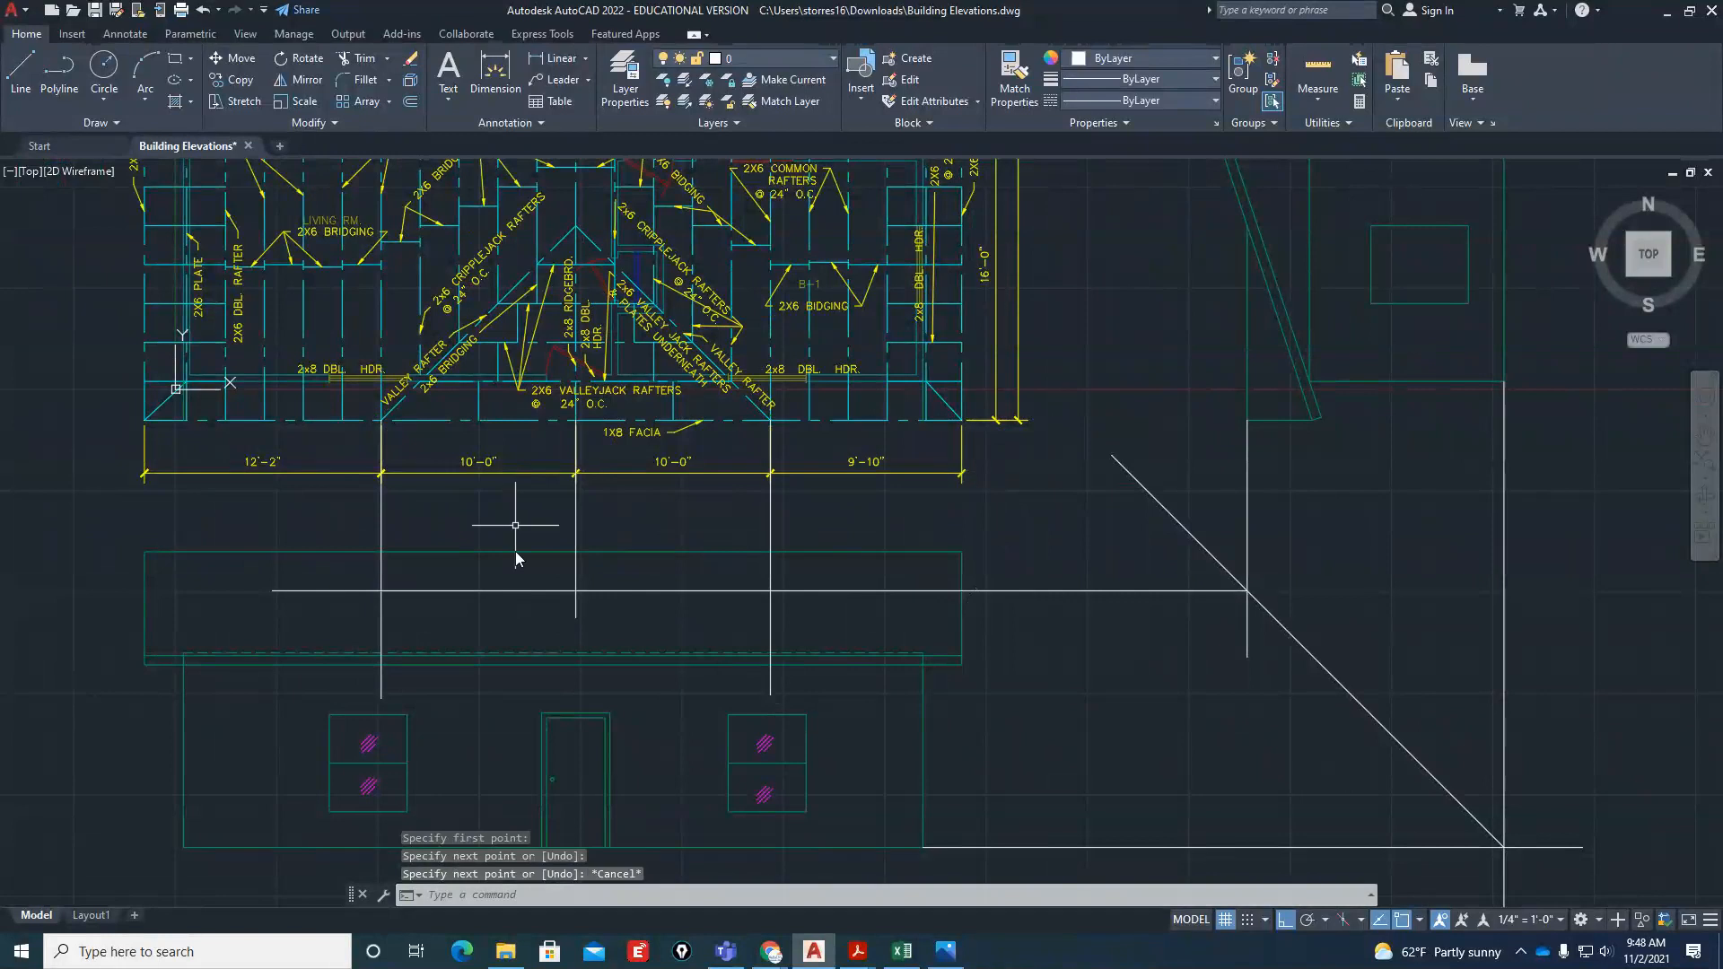
# Draw the front gable's two slopes from the upper eave line through the projected ridge height, ending at the outer valley projections
pyautogui.scroll(2, 584, 680)
pyautogui.press('Return')
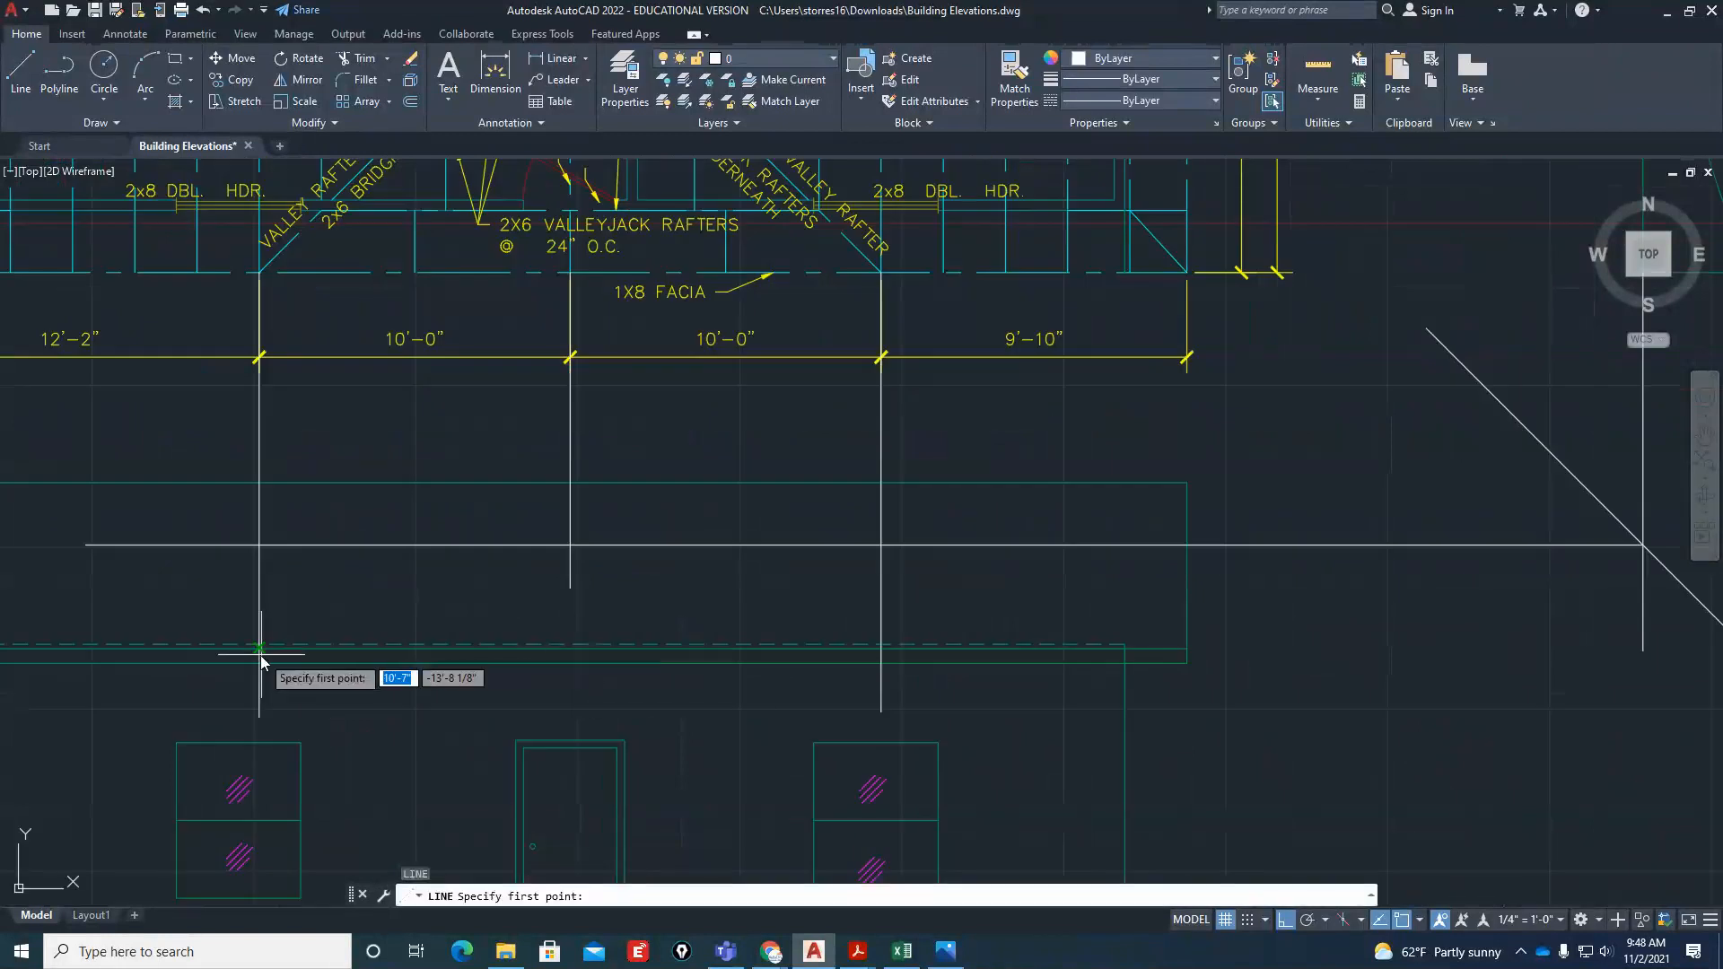
pyautogui.click(260, 659)
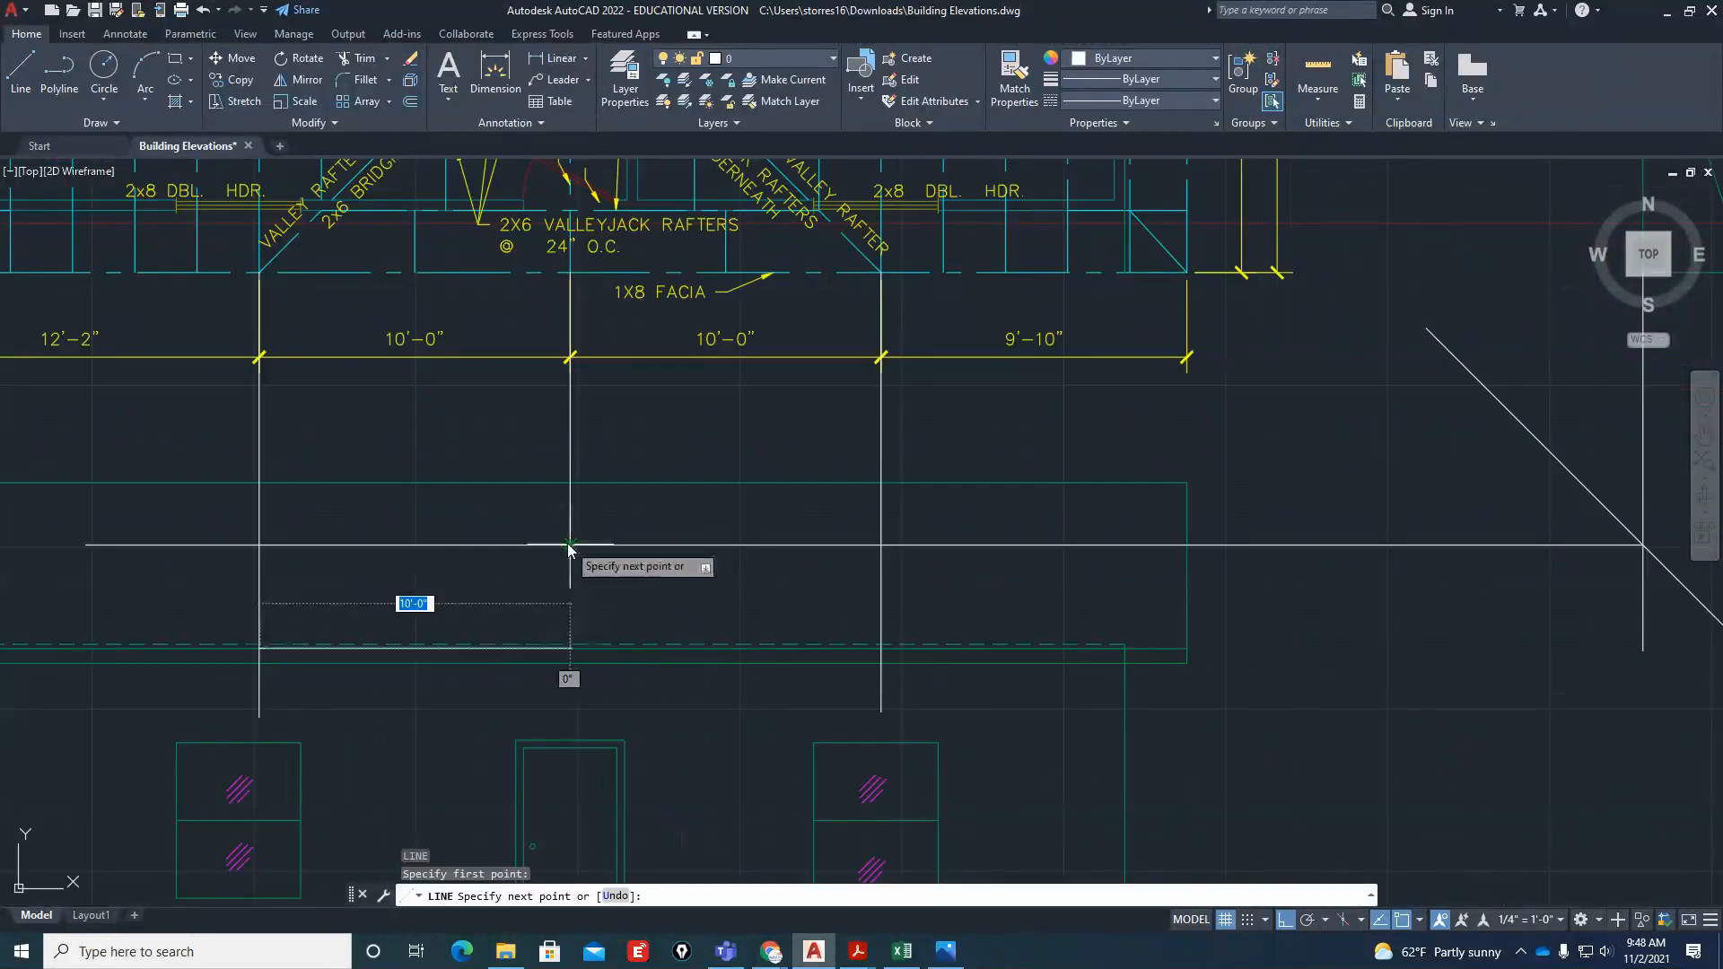
pyautogui.click(569, 544)
pyautogui.scroll(3, 924, 691)
pyautogui.click(816, 594)
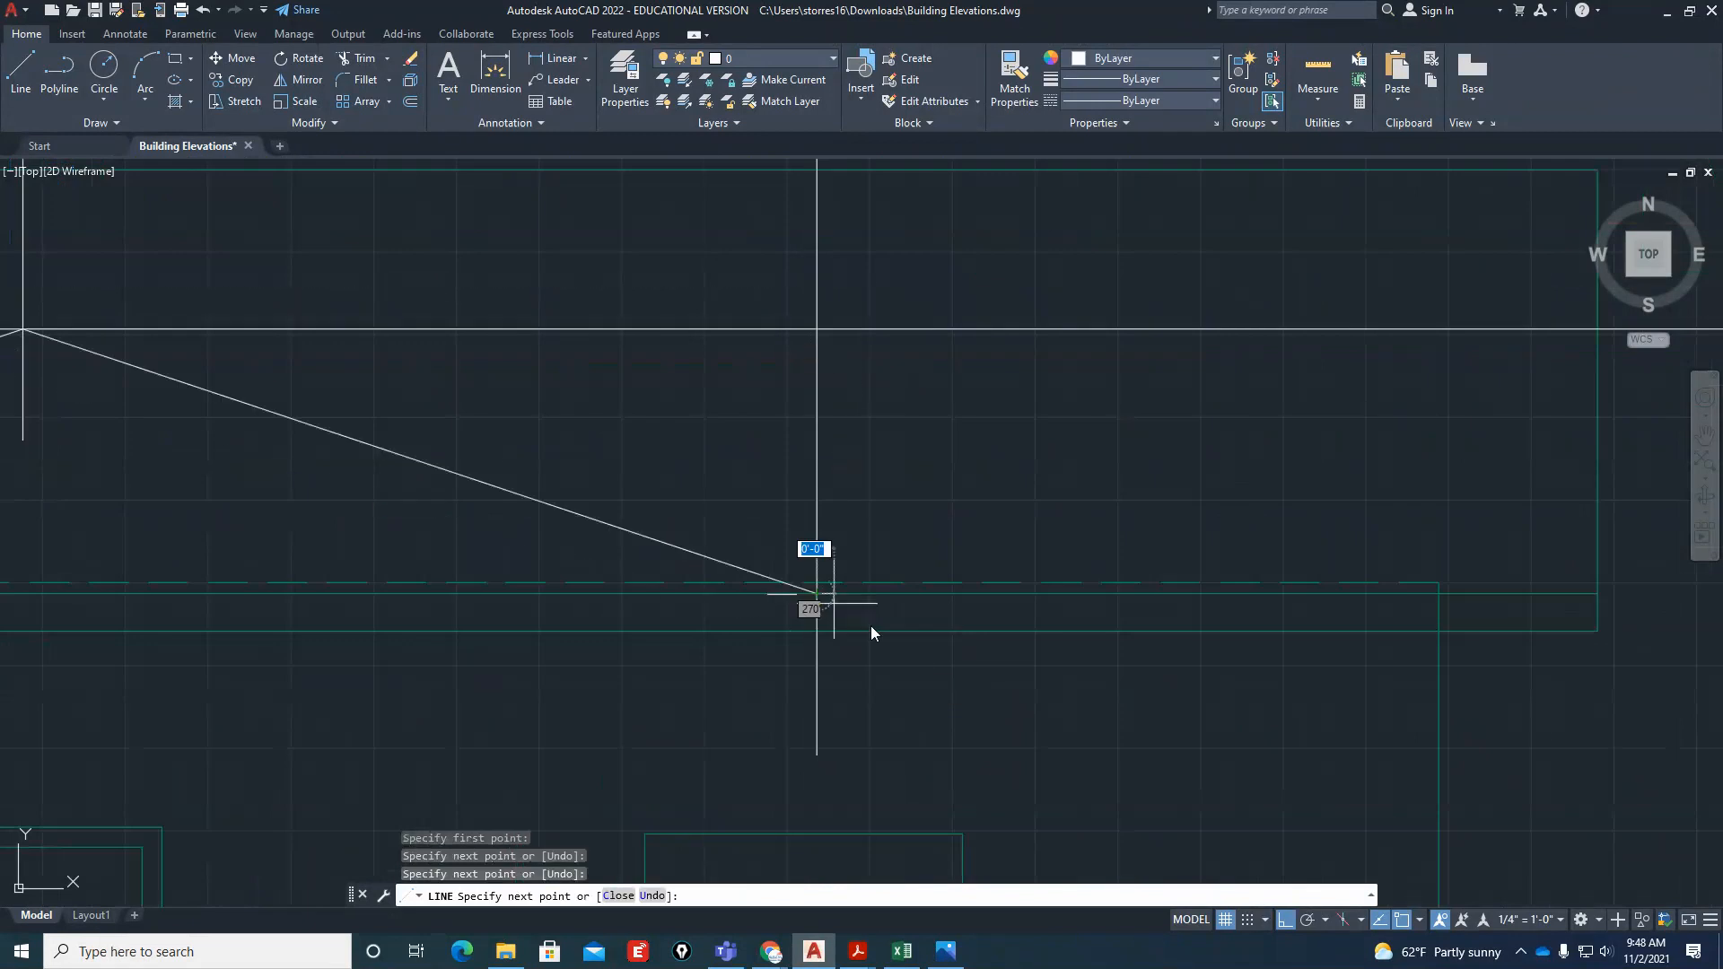
pyautogui.scroll(-5, 871, 633)
pyautogui.press('Escape')
pyautogui.press('Escape')
pyautogui.press('Escape')
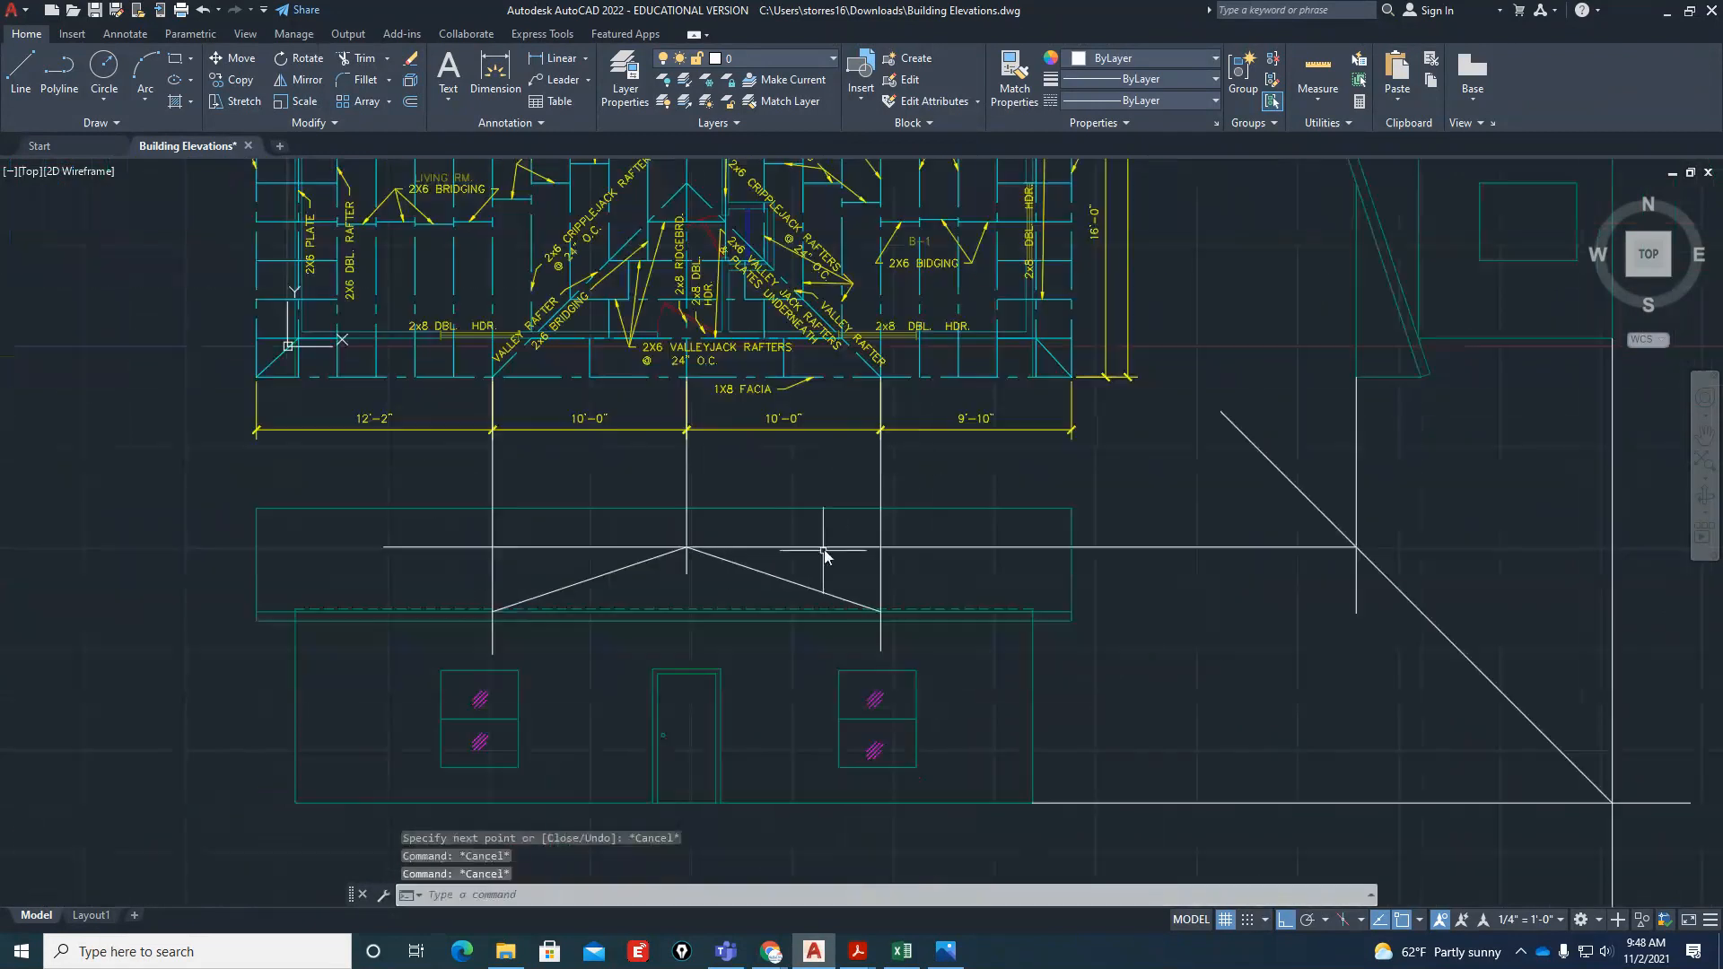
# Erase the three vertical projection lines and the horizontal ridge-height line from the front elevation
pyautogui.click(924, 492)
pyautogui.click(476, 518)
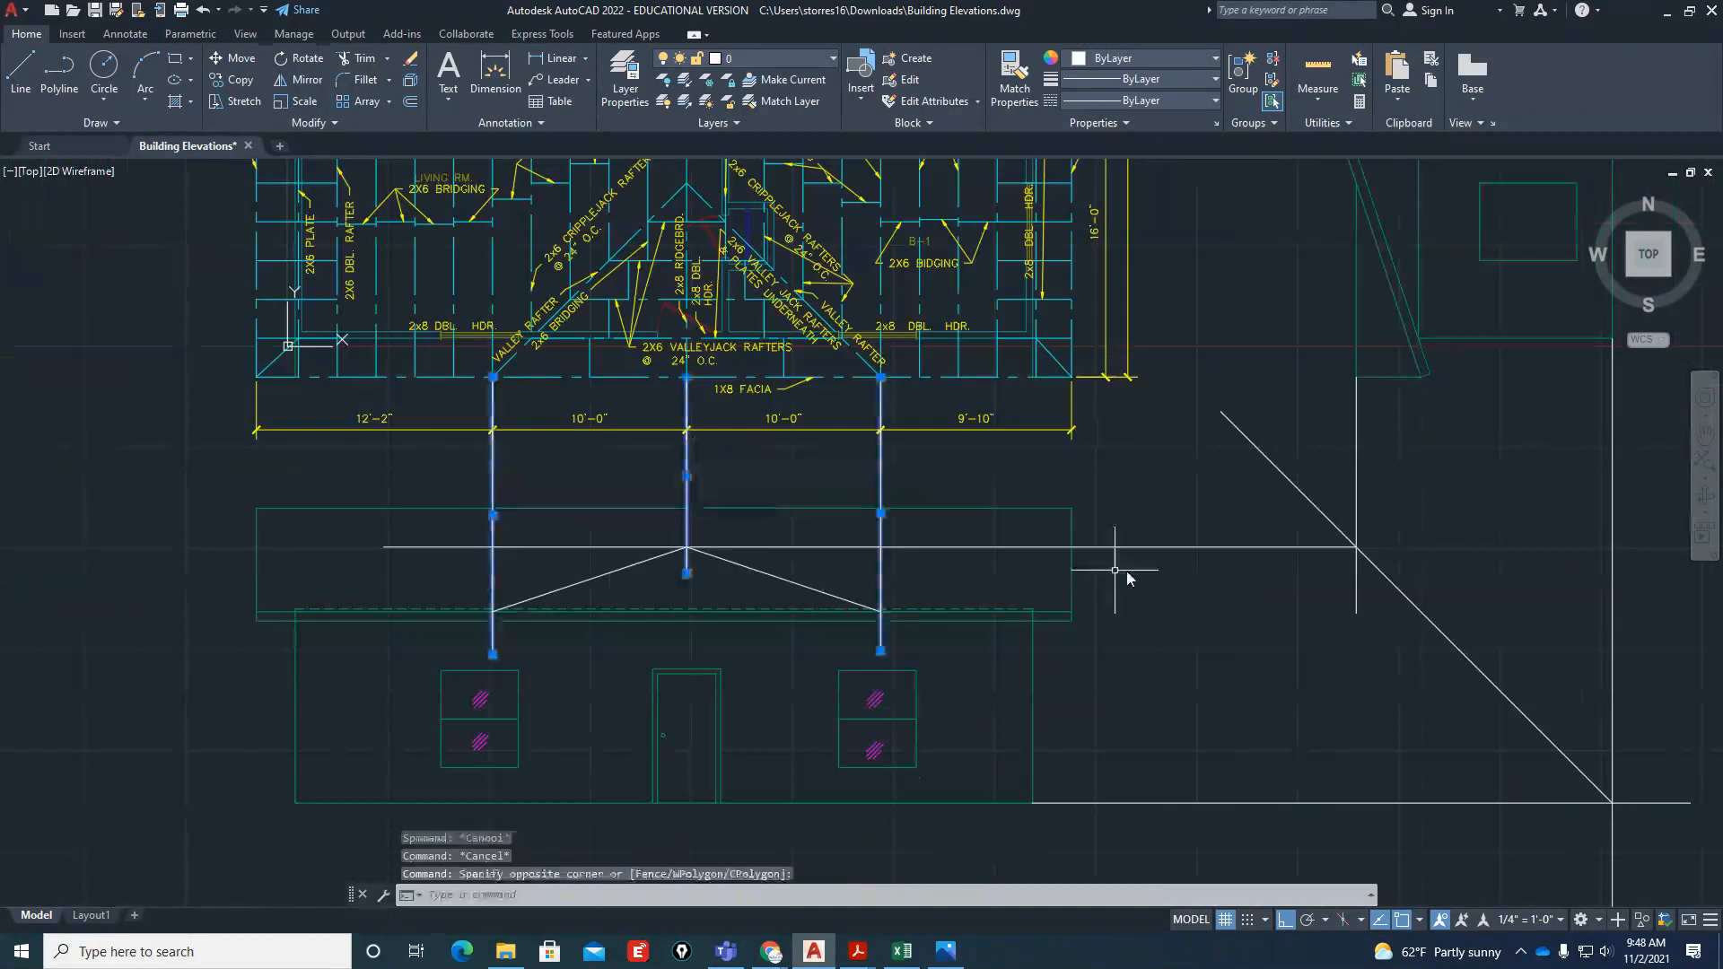
pyautogui.click(1257, 546)
pyautogui.write('e')
pyautogui.press('Return')
# Offset both front gable slopes 6 inches downward to form the lower edges of the gable roof
pyautogui.scroll(2, 596, 605)
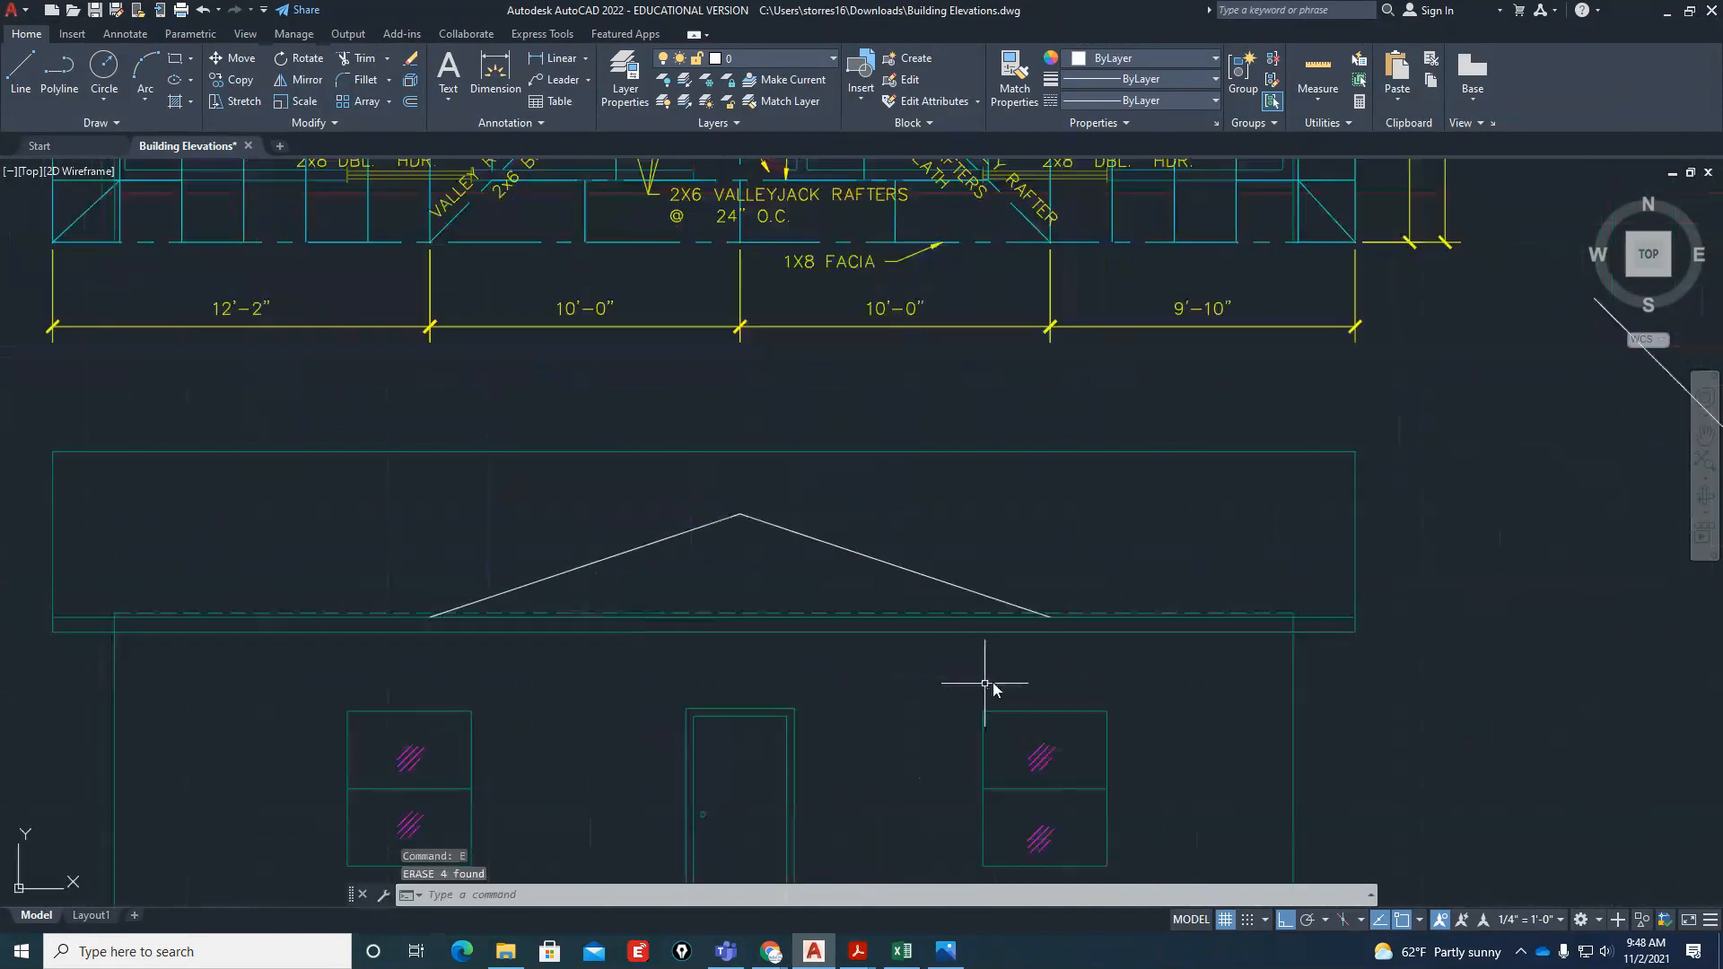
pyautogui.write('o')
pyautogui.press('Return')
pyautogui.write('6')
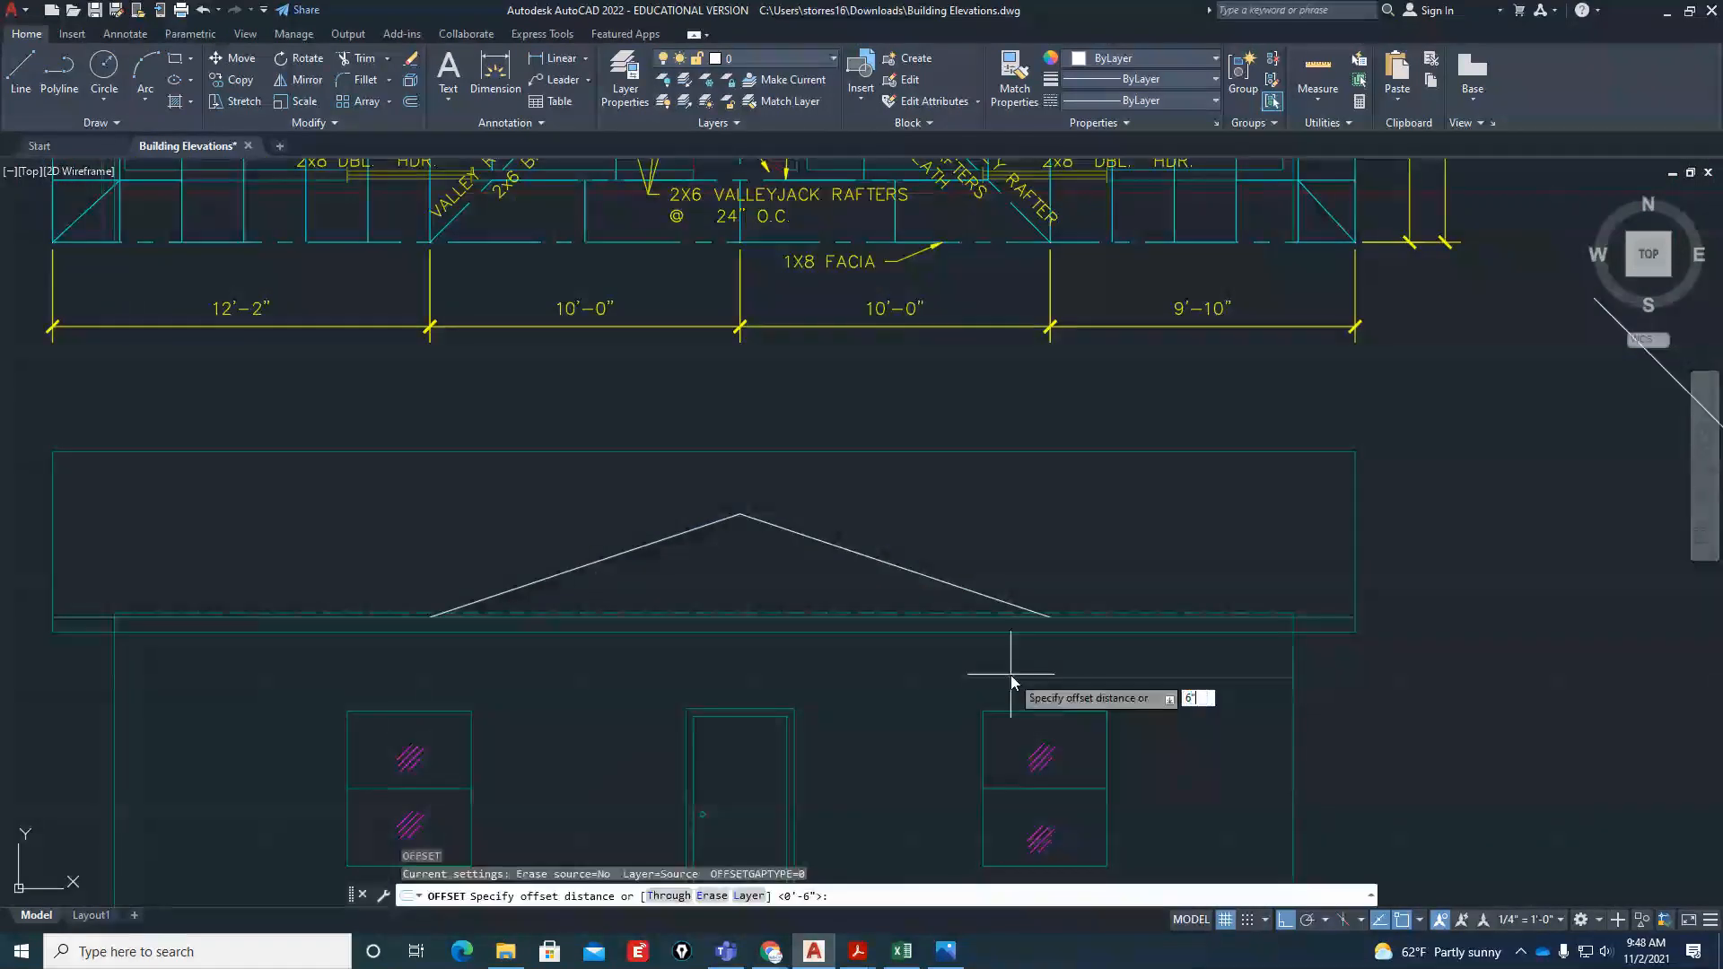
pyautogui.press('Return')
pyautogui.click(664, 540)
pyautogui.click(777, 546)
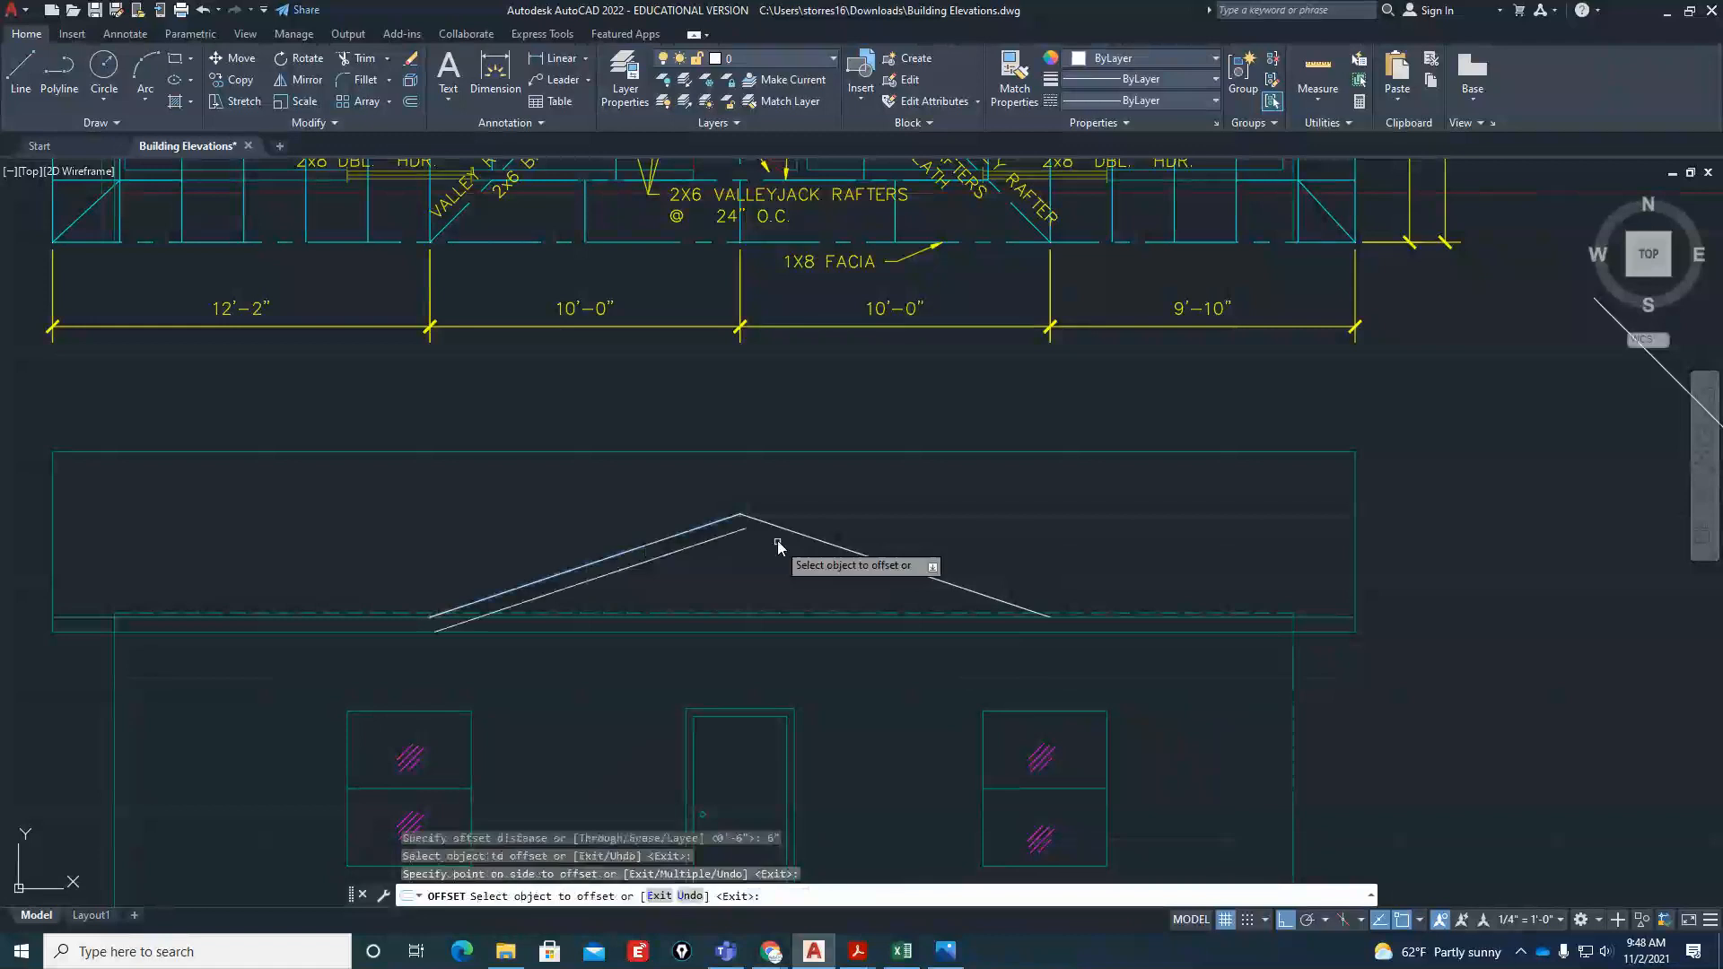
pyautogui.click(769, 526)
pyautogui.click(751, 639)
pyautogui.scroll(2, 750, 639)
pyautogui.press('Escape')
# Break the front elevation's lower eave line beneath the gable, leaving a gap above the door
pyautogui.write('br')
pyautogui.press('Return')
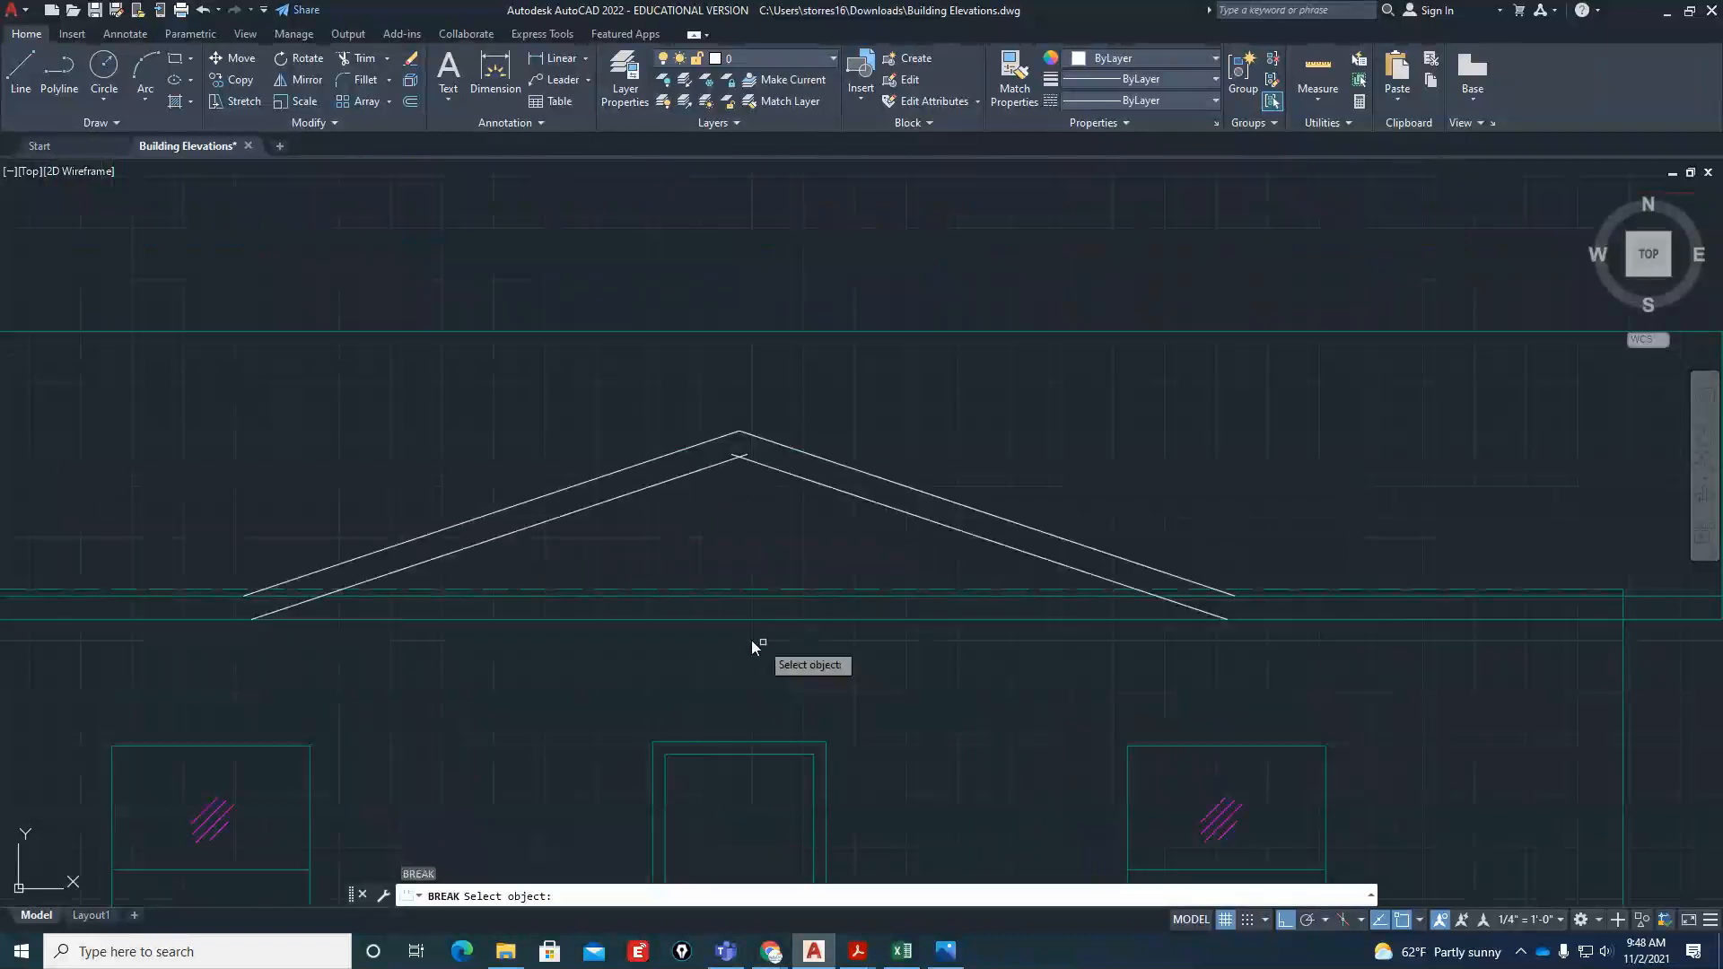
pyautogui.click(676, 619)
pyautogui.click(898, 619)
# Try to break the upper eave line beneath the gable, and set the Fillet radius to 0
pyautogui.press('Return')
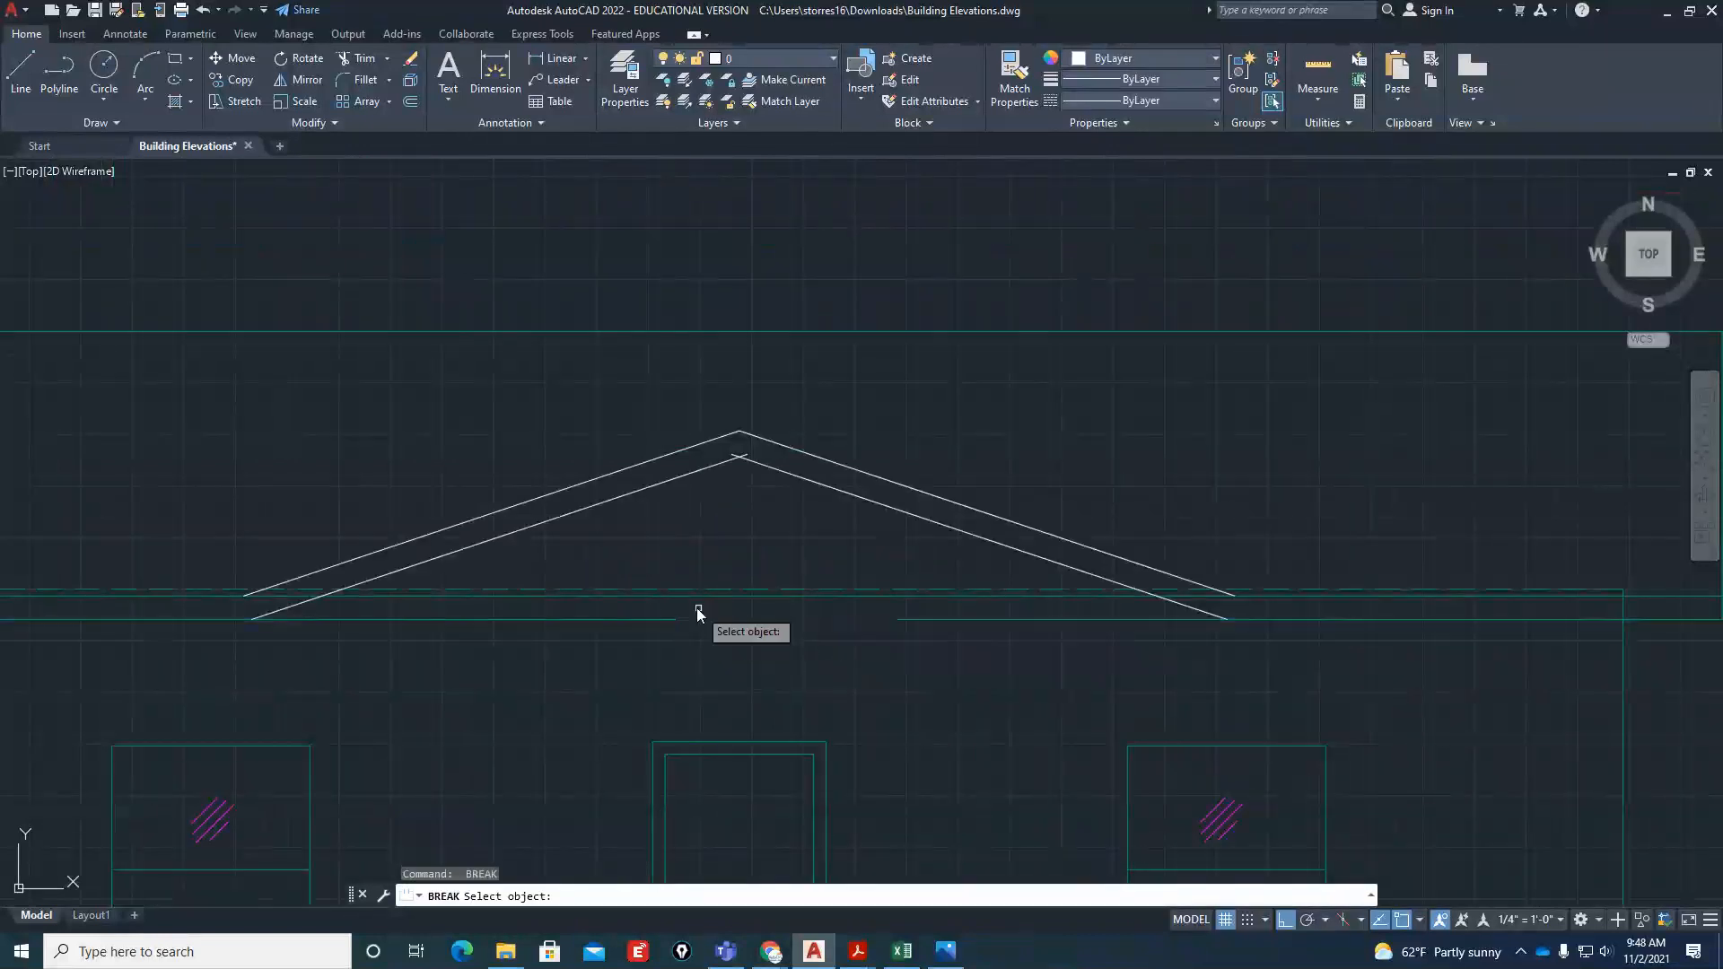
pyautogui.click(693, 597)
pyautogui.click(838, 600)
pyautogui.press('Escape')
pyautogui.write('f')
pyautogui.press('Return')
pyautogui.write('r')
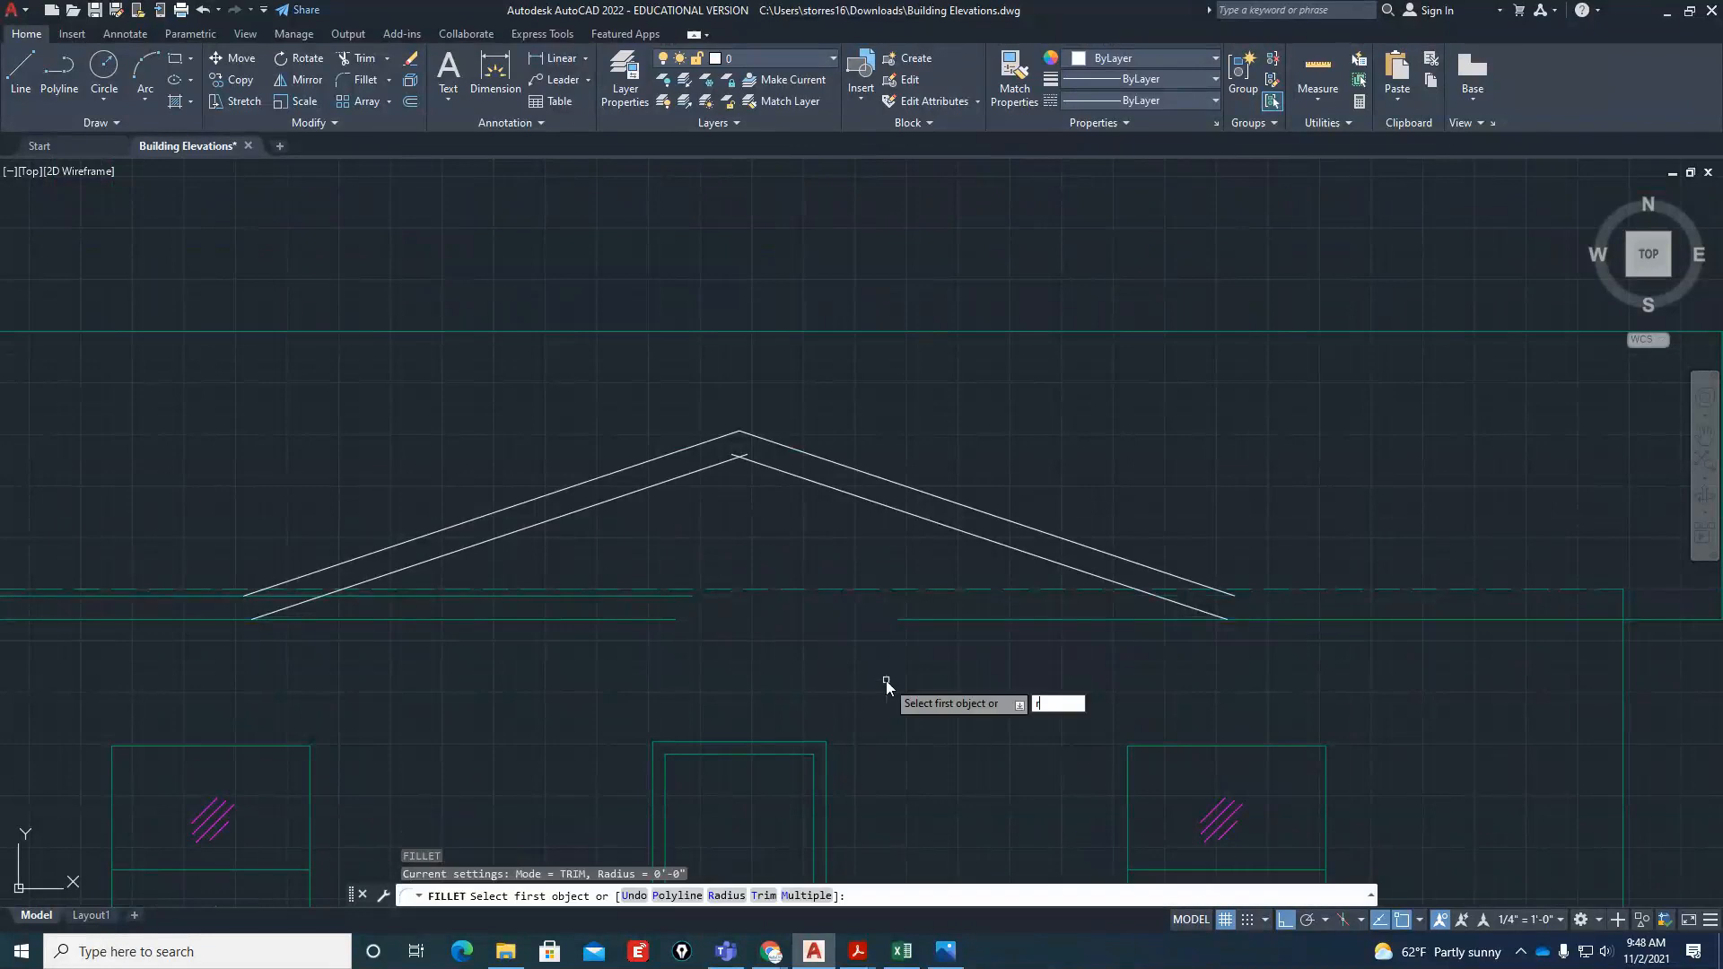
pyautogui.press('Return')
pyautogui.write('0')
pyautogui.press('Return')
pyautogui.press('Escape')
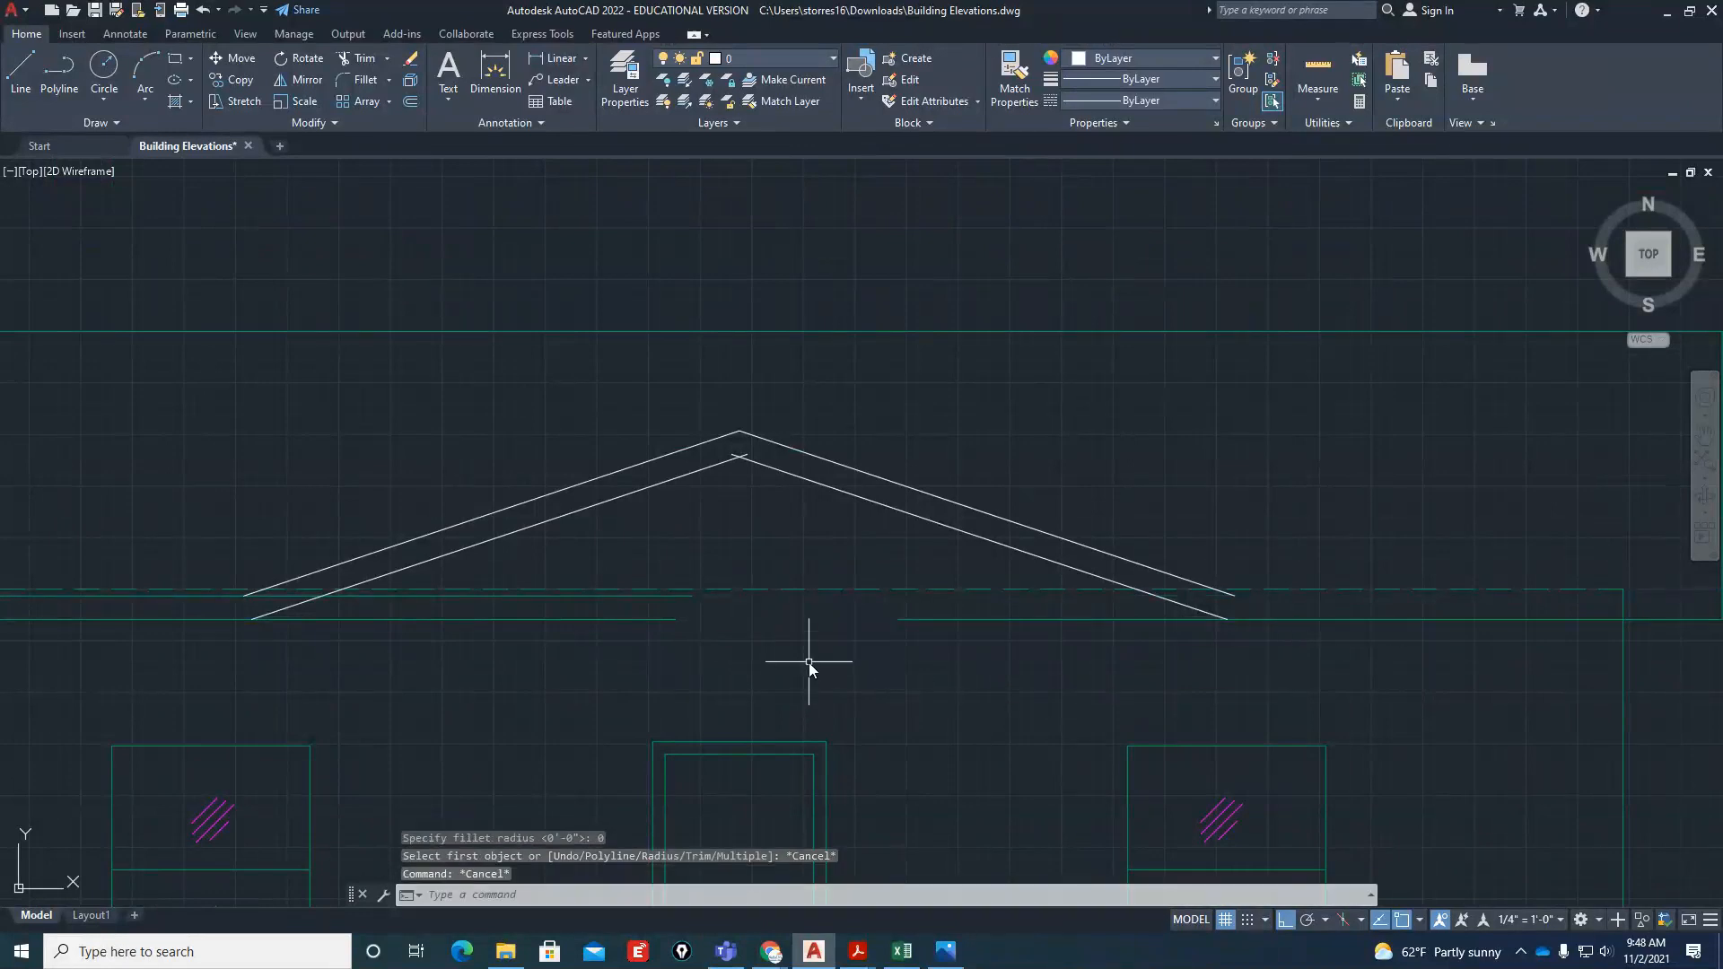
# Undo the fillet setting and the break of the upper eave line
pyautogui.write('u')
pyautogui.press('Return')
pyautogui.write('u')
pyautogui.press('Return')
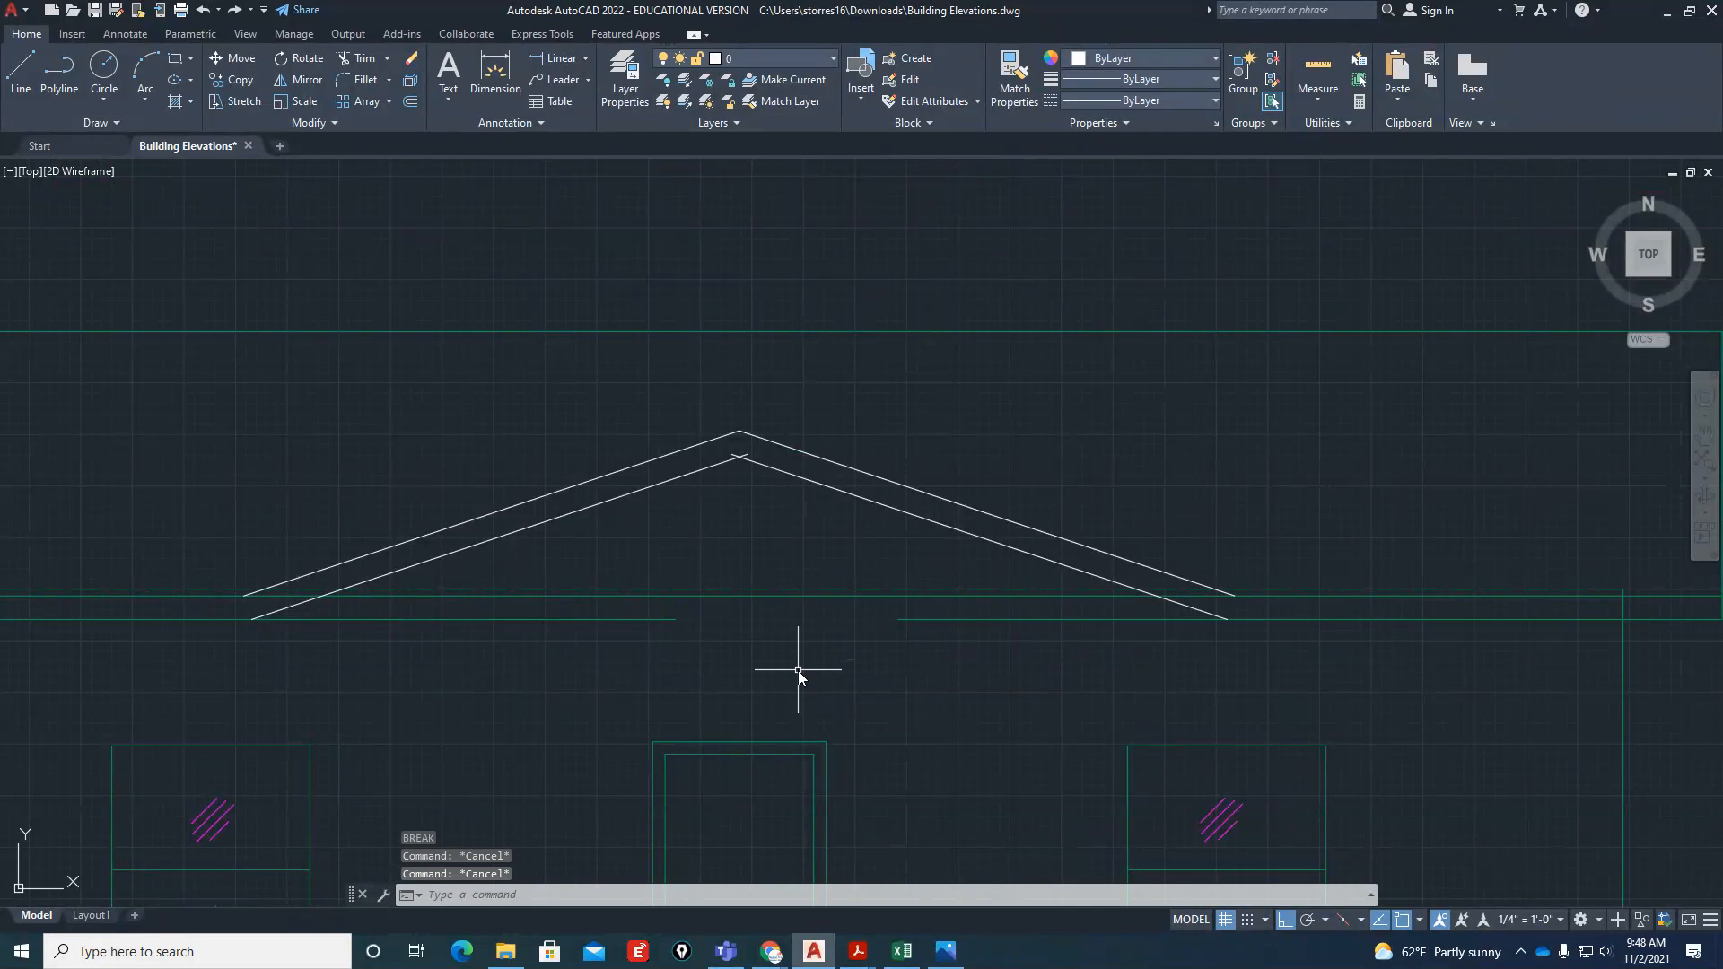
# Break the front elevation's upper eave line beneath the gable, leaving a gap between its two slopes
pyautogui.write('br')
pyautogui.press('Return')
pyautogui.click(707, 596)
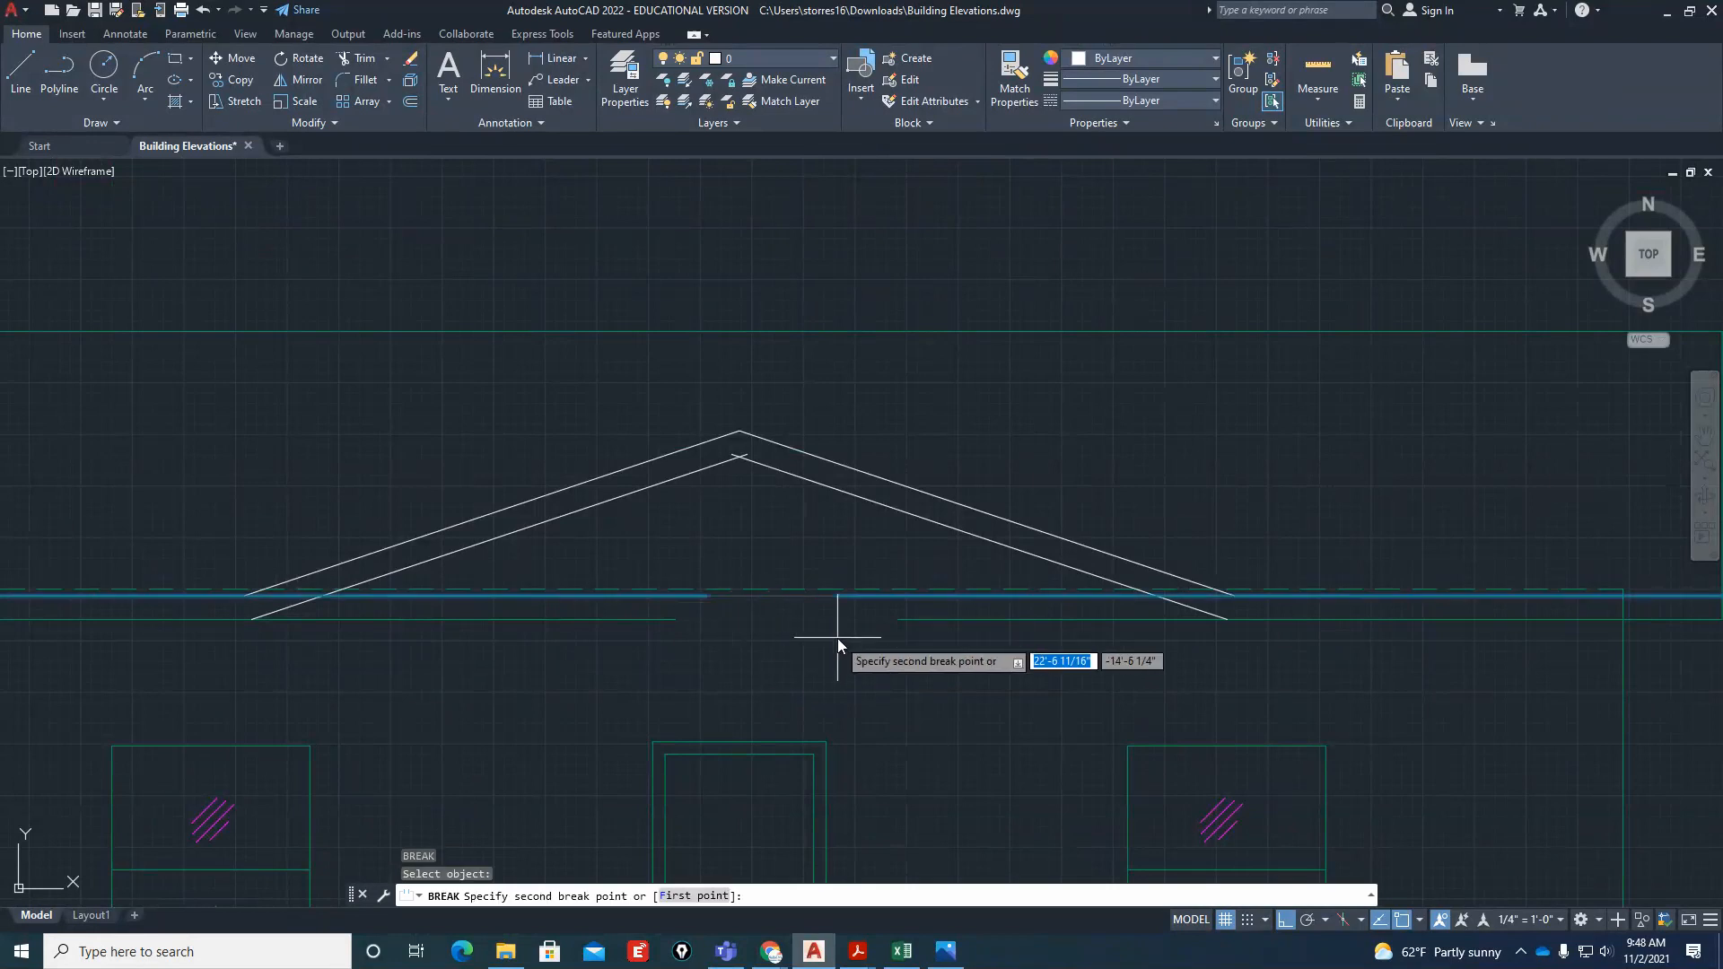
pyautogui.click(837, 638)
# Fillet with radius 0 the gable's right slopes to the front elevation's upper and lower eave lines
pyautogui.write('f')
pyautogui.press('Return')
pyautogui.write('r')
pyautogui.press('Return')
pyautogui.write('0')
pyautogui.press('Return')
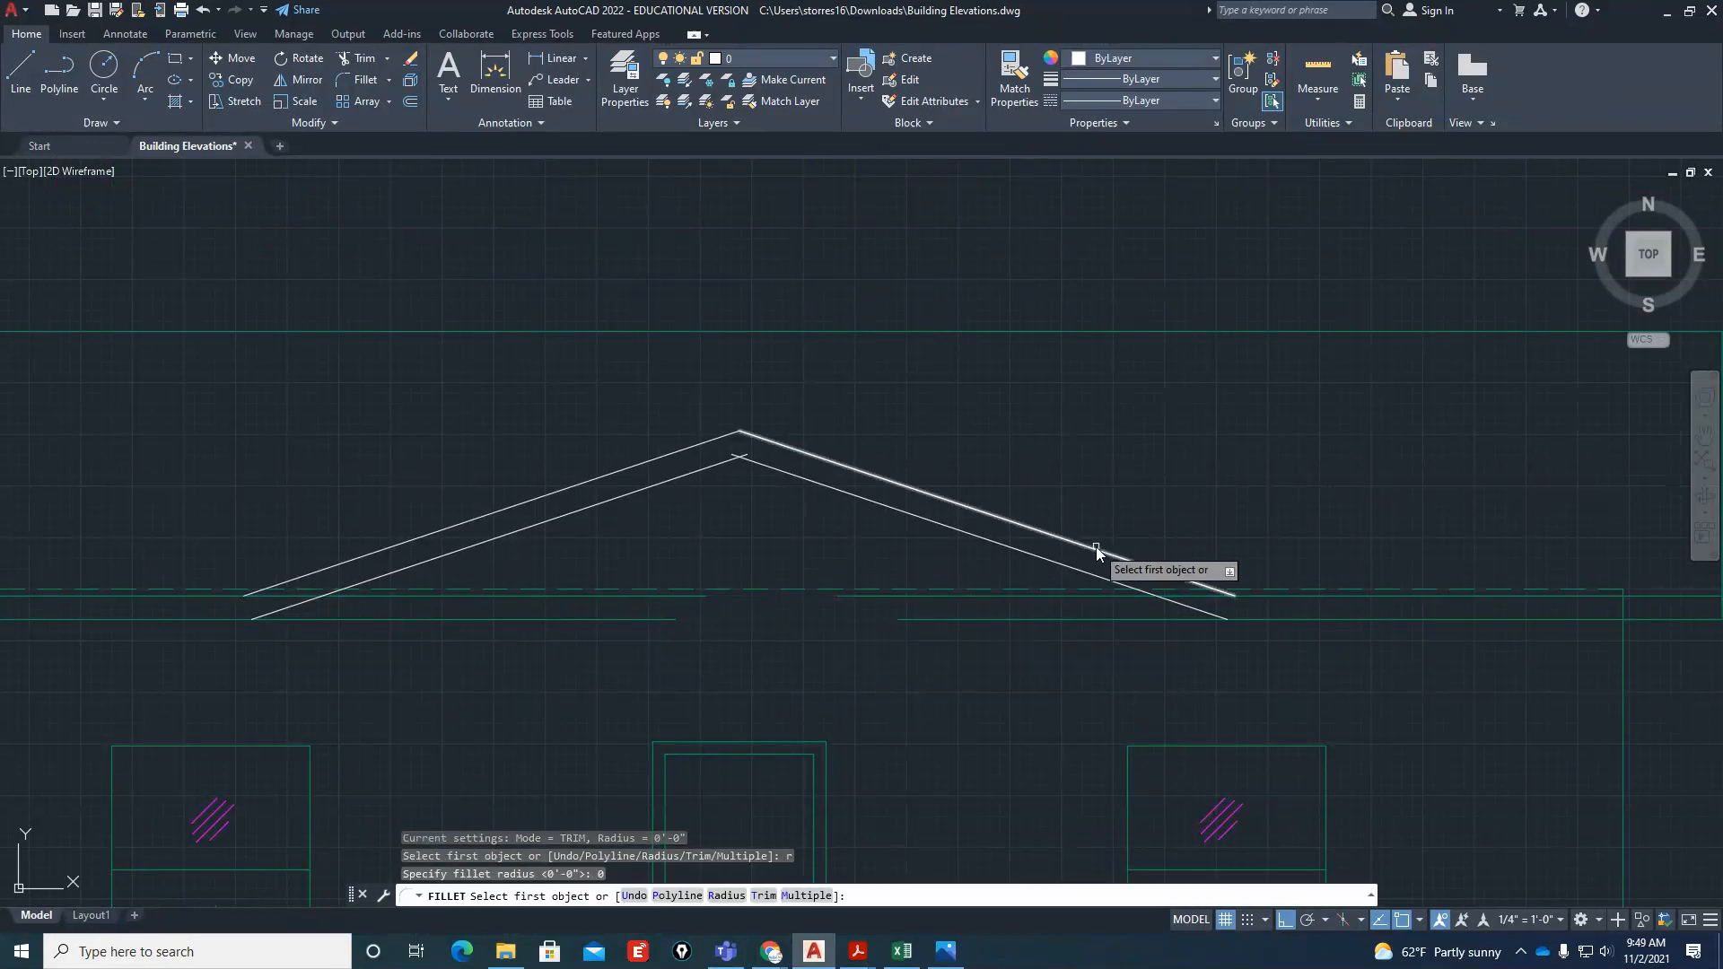
pyautogui.click(1095, 547)
pyautogui.click(1293, 596)
pyautogui.press('Return')
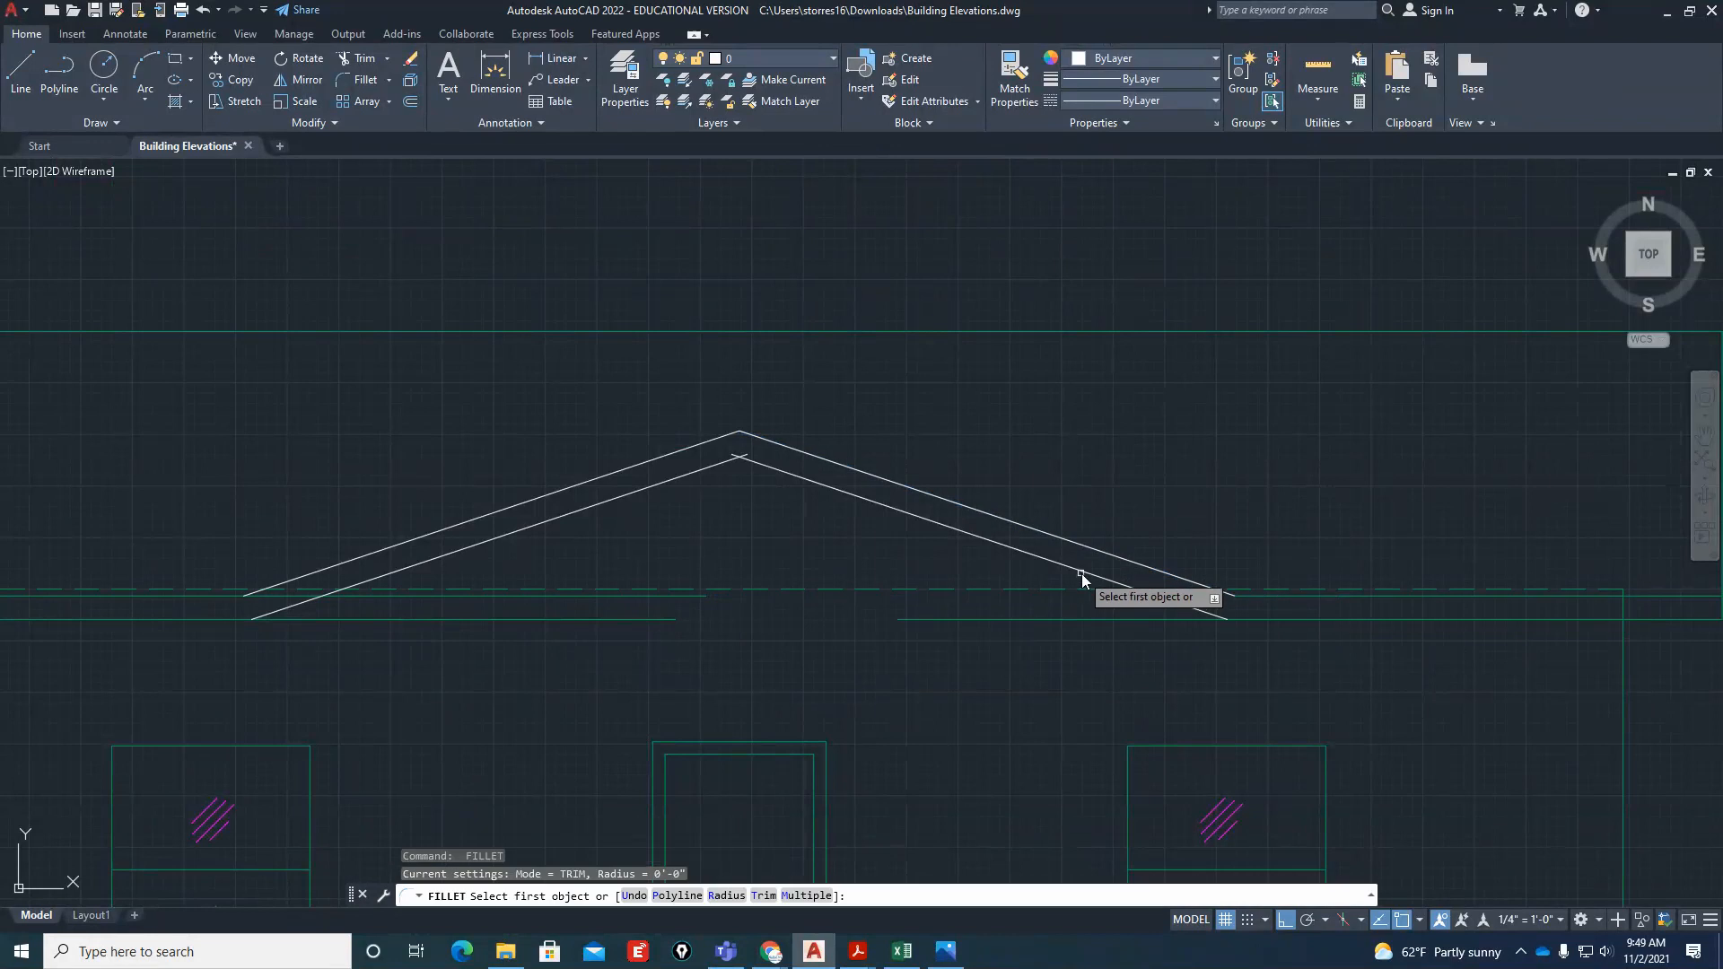
pyautogui.press('Escape')
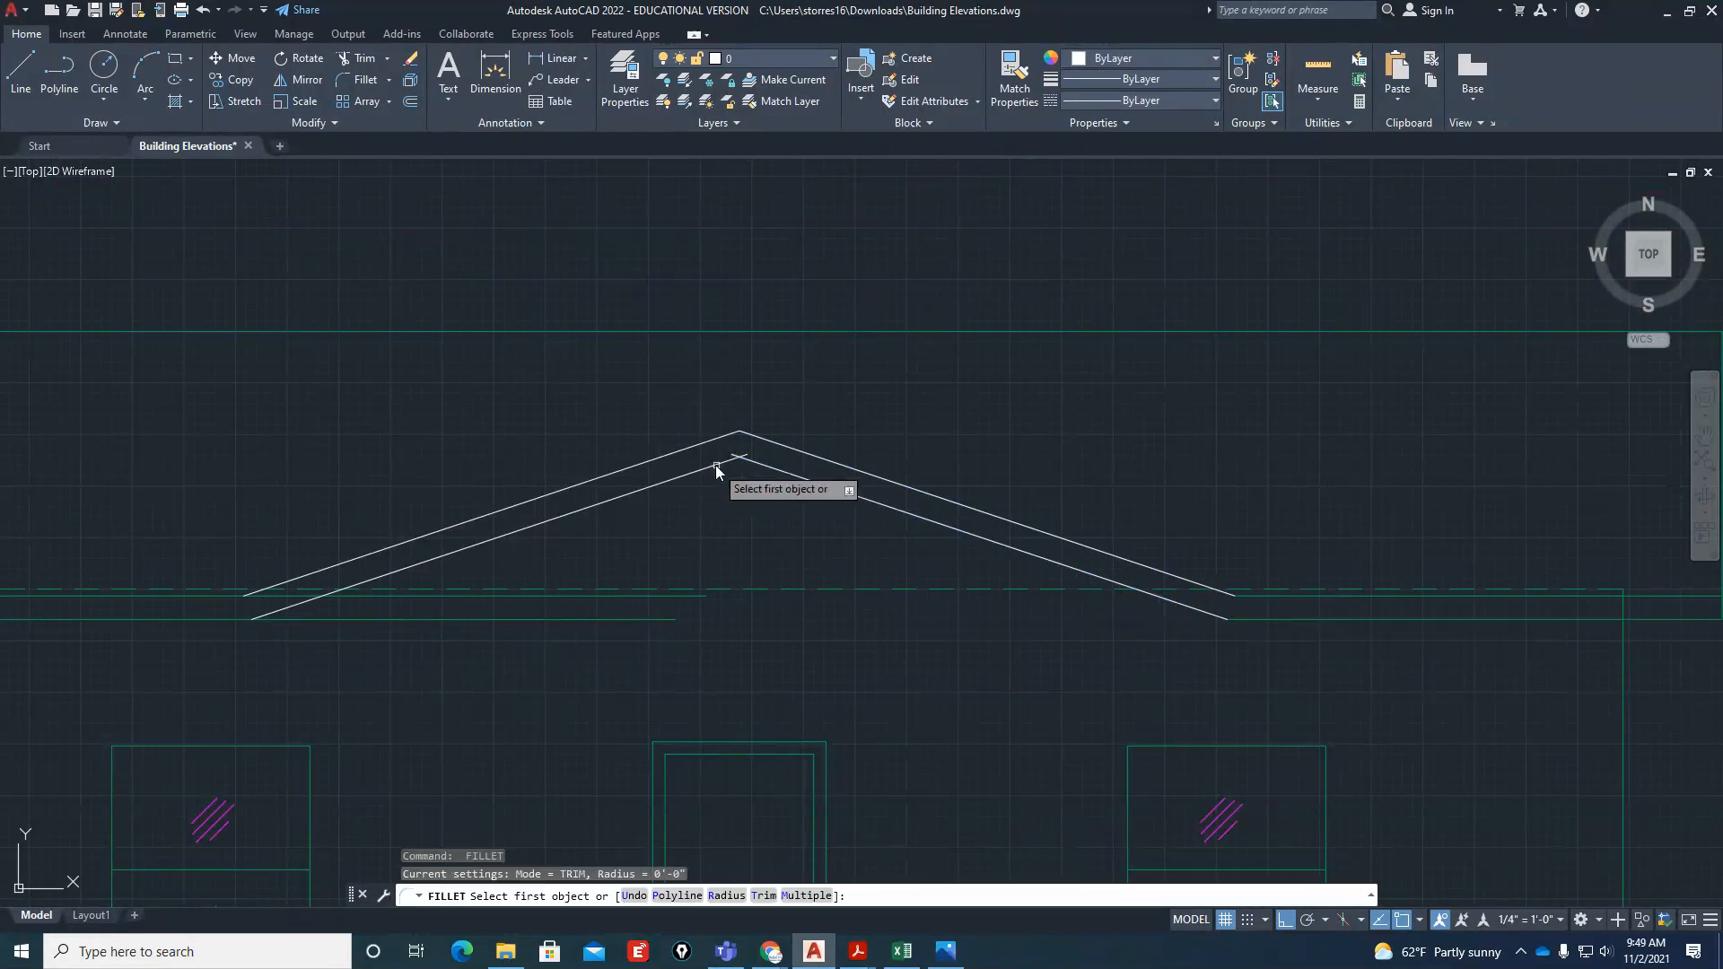
# Fillet the gable's two lower slope lines into a corner at the peak and join the left slopes to their eave lines
pyautogui.click(714, 465)
pyautogui.click(759, 467)
pyautogui.press('Return')
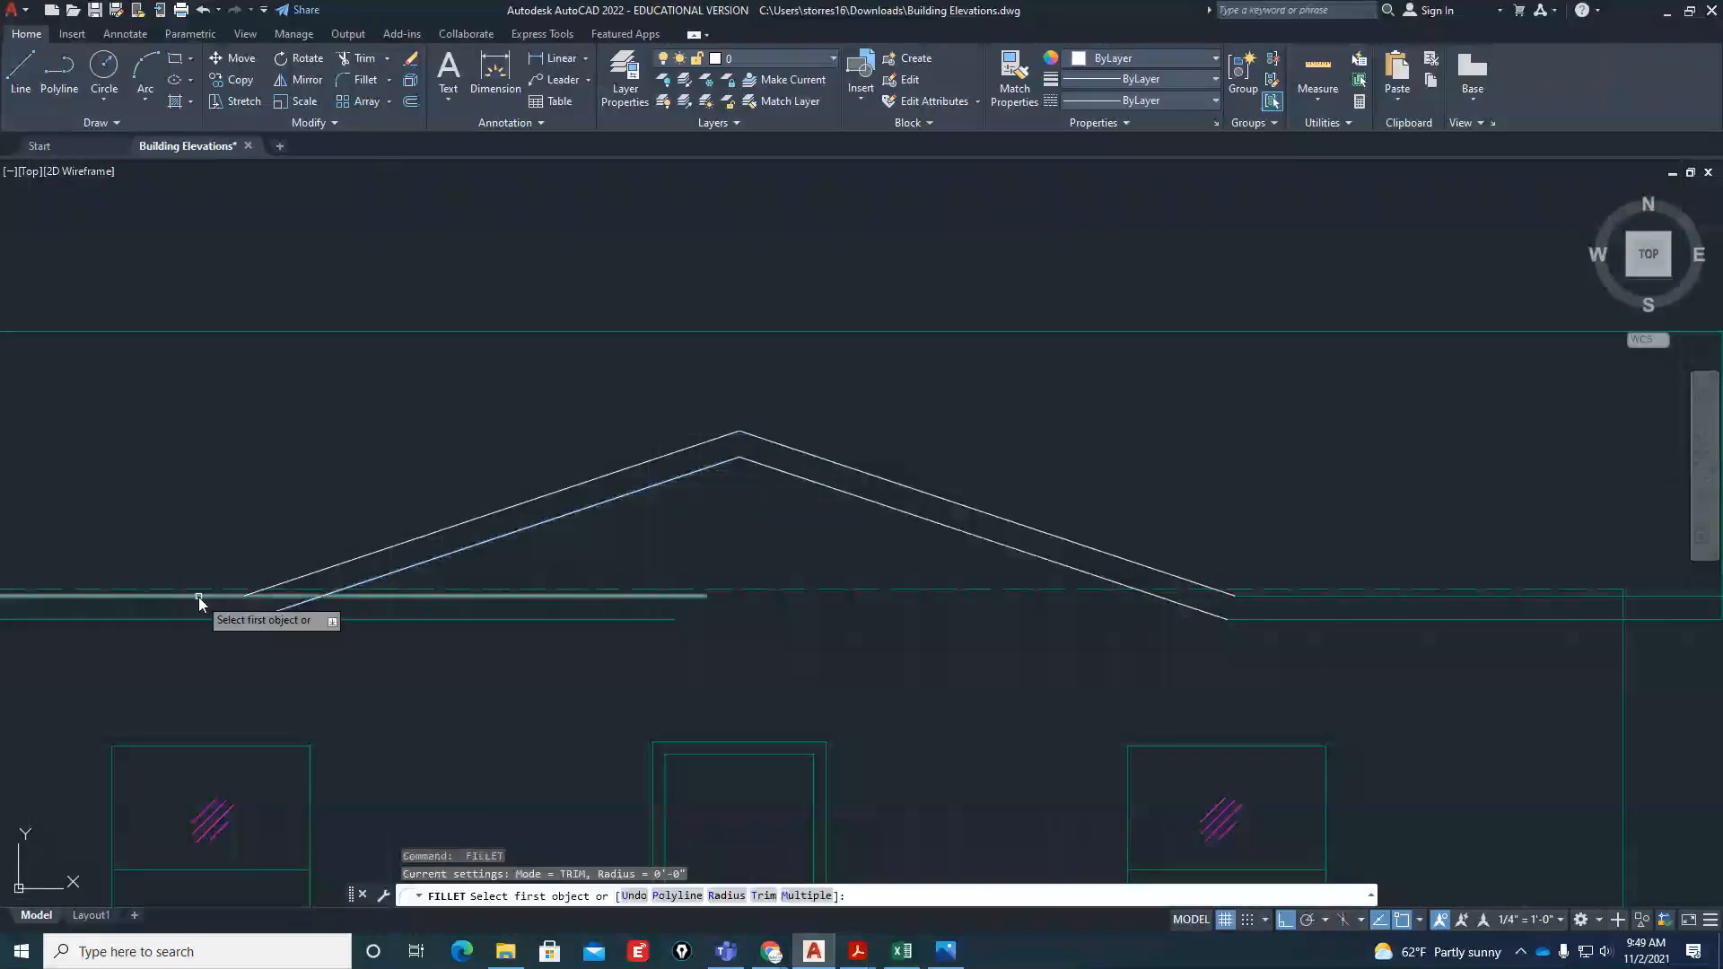
pyautogui.click(198, 595)
pyautogui.click(310, 574)
pyautogui.press('Return')
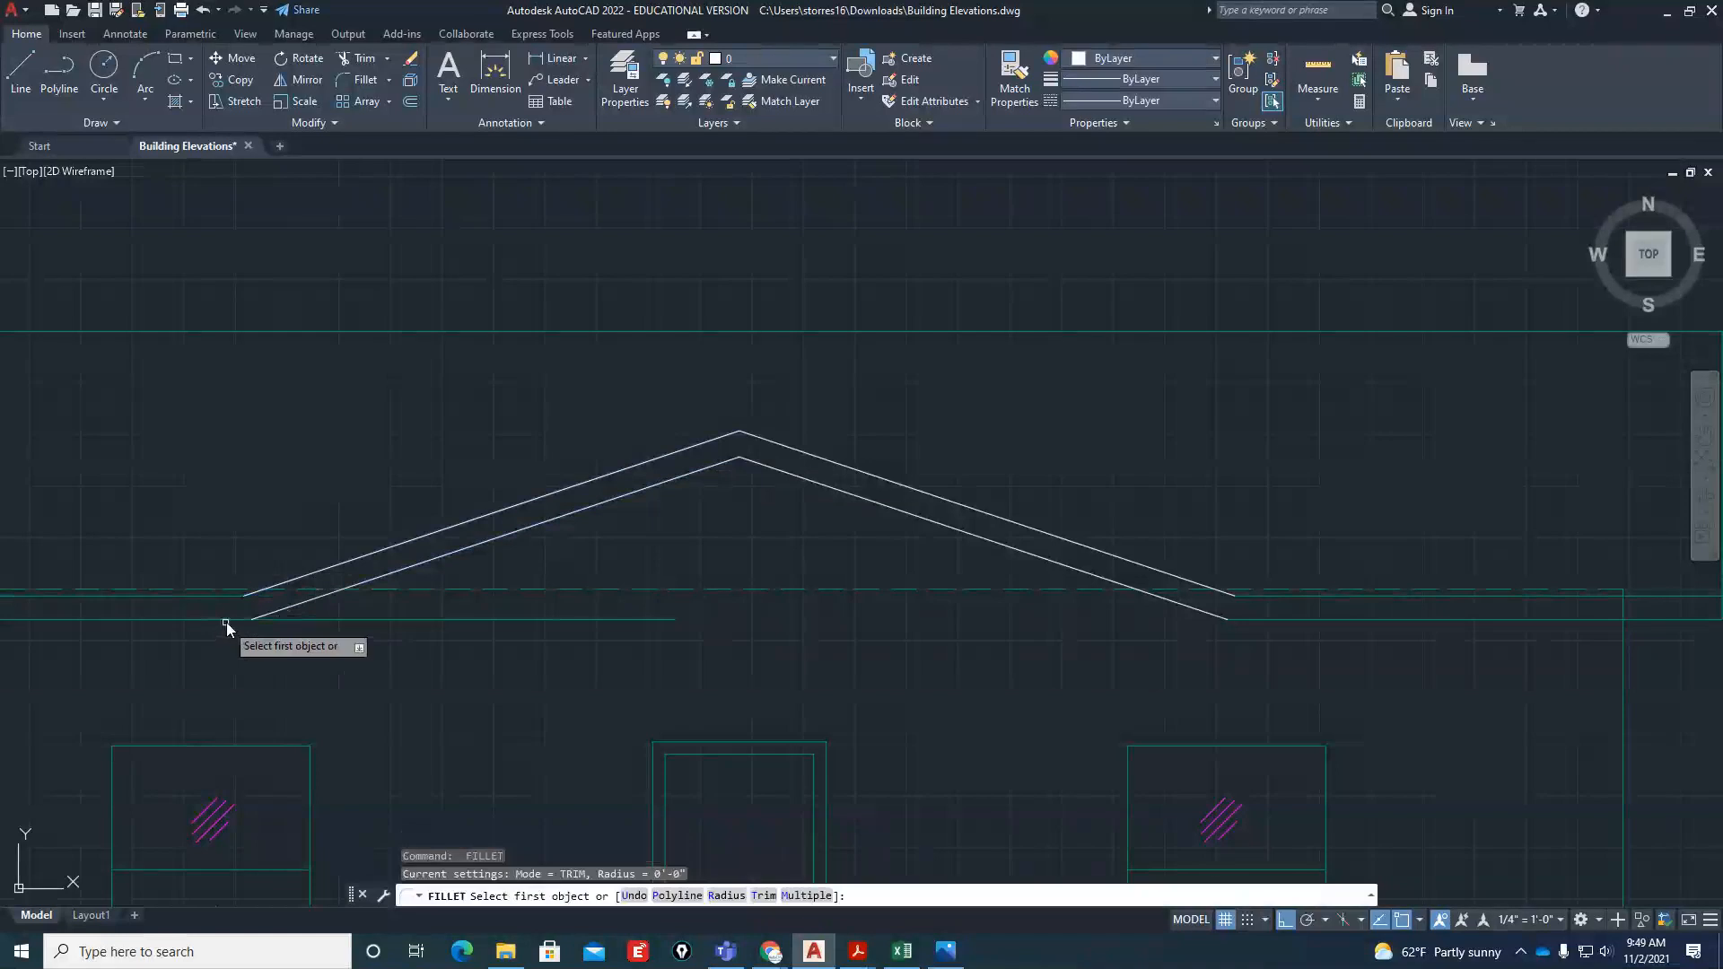
pyautogui.click(226, 621)
pyautogui.click(384, 576)
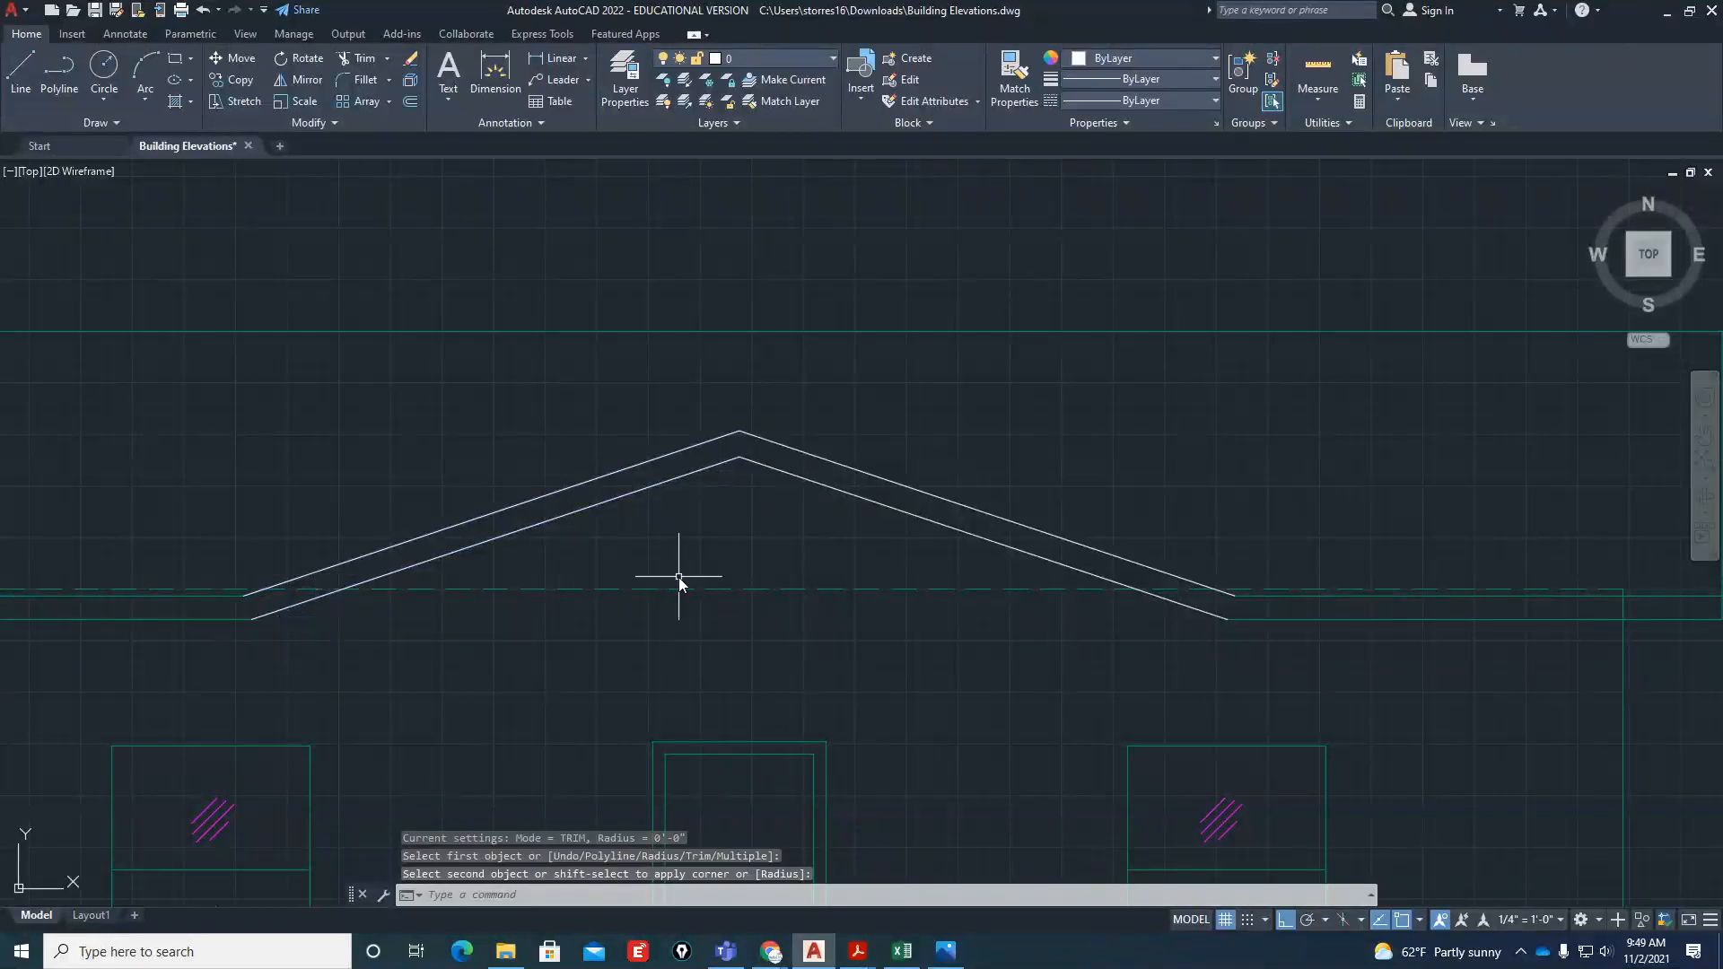
# Match the properties of the front elevation's lower eave line onto the gable's slope lines
pyautogui.write('ma')
pyautogui.press('Return')
pyautogui.click(1287, 623)
pyautogui.click(1287, 620)
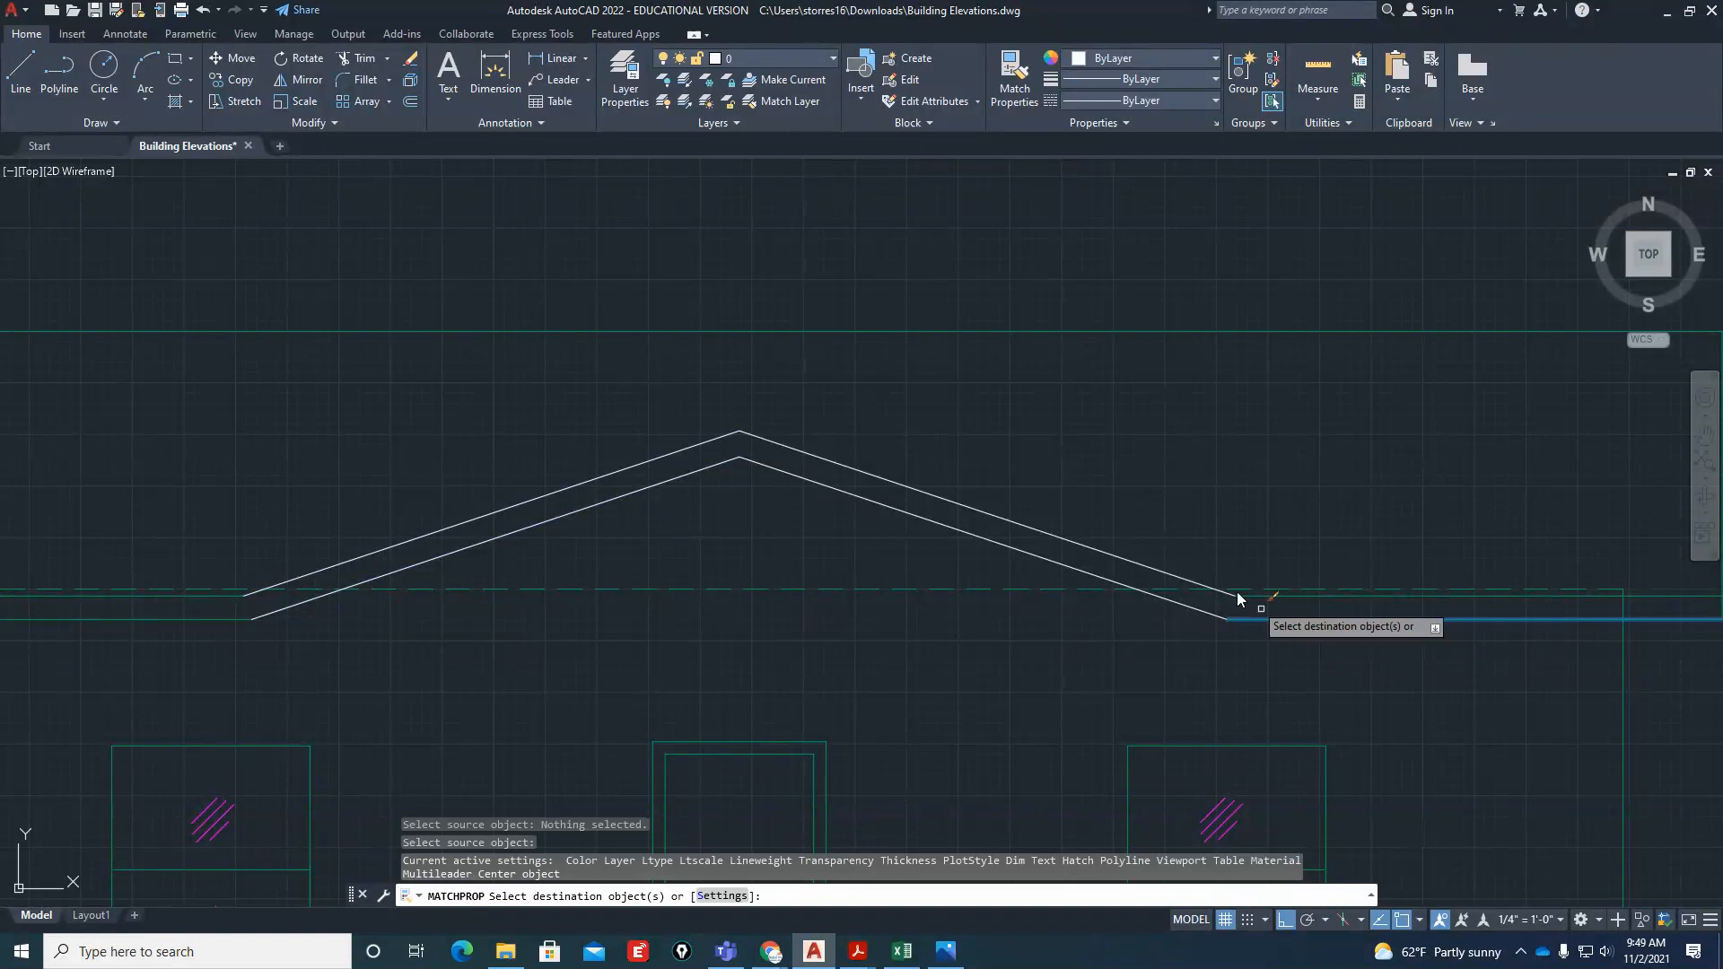
pyautogui.click(1029, 426)
pyautogui.click(639, 496)
pyautogui.press('Return')
pyautogui.scroll(-6, 1048, 544)
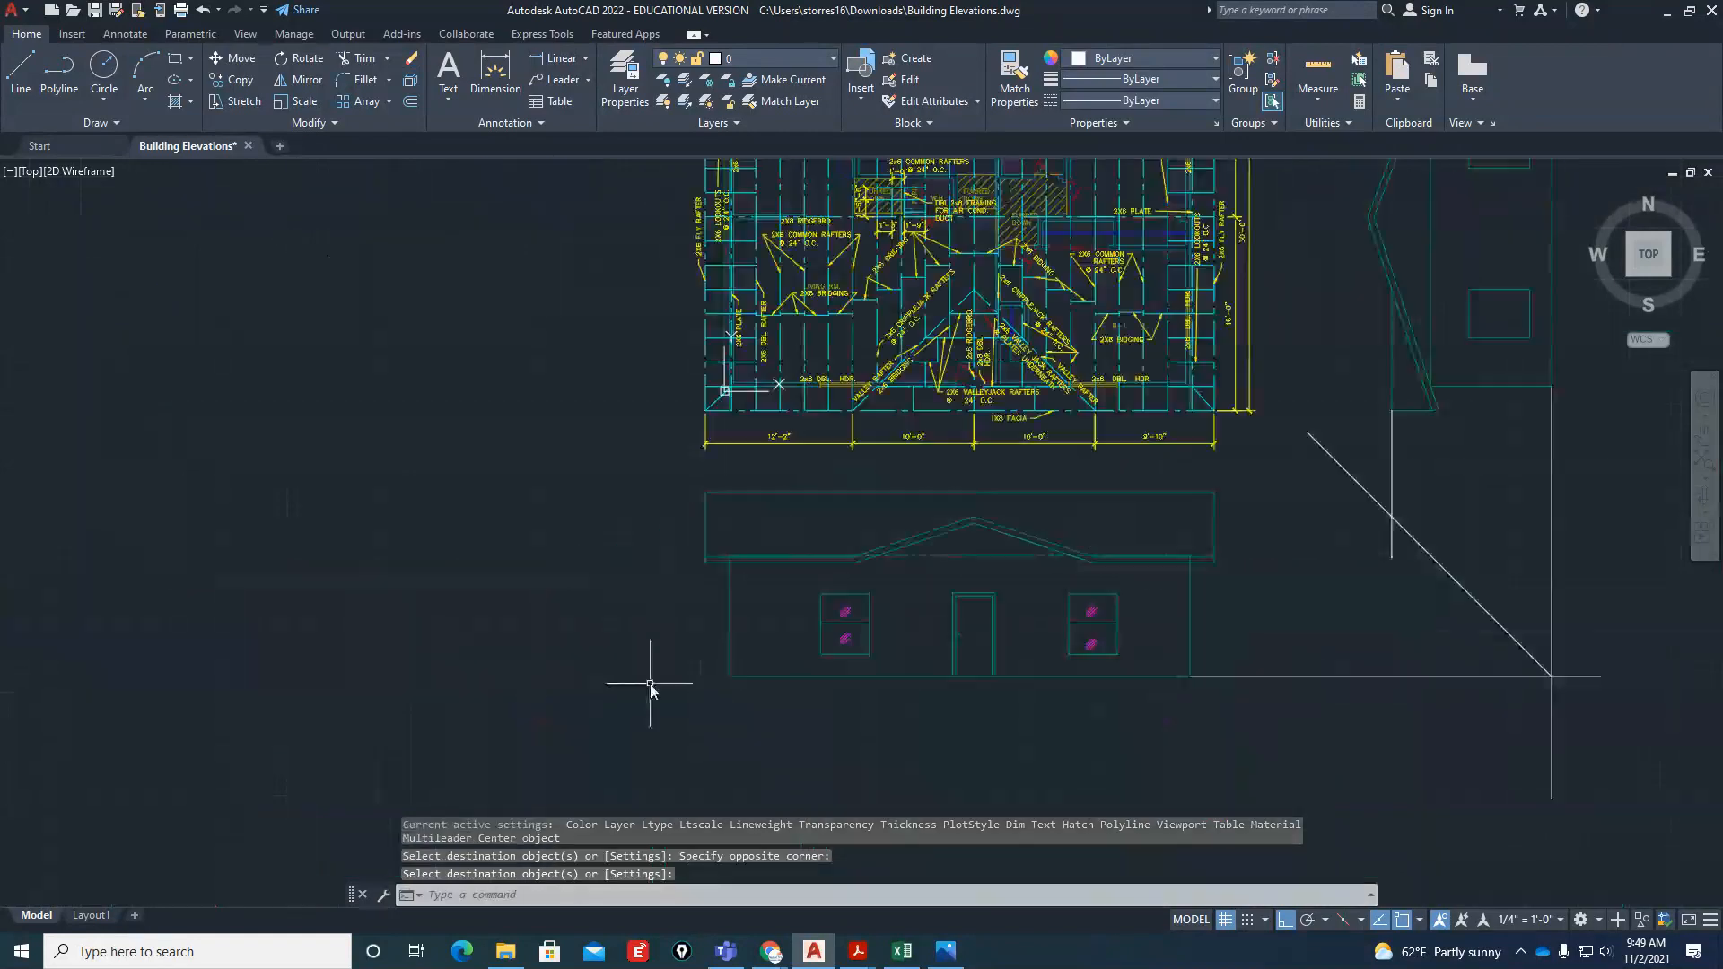
pyautogui.scroll(-3, 650, 687)
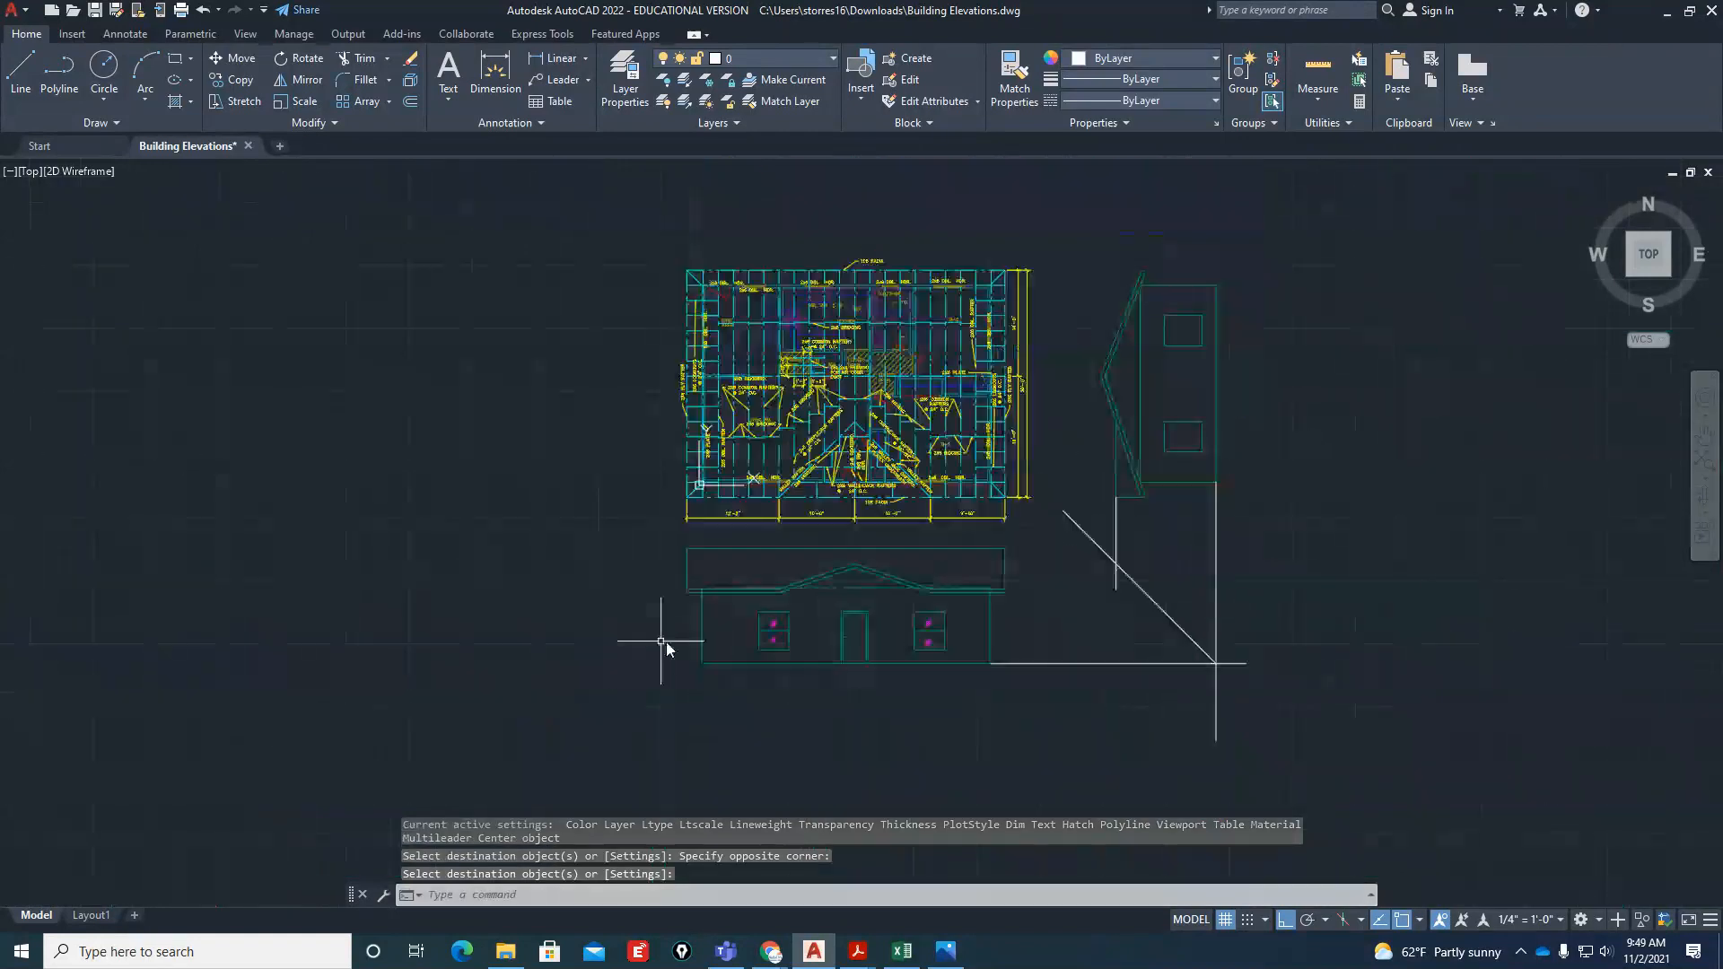
pyautogui.scroll(2, 1191, 616)
pyautogui.scroll(-5, 1102, 561)
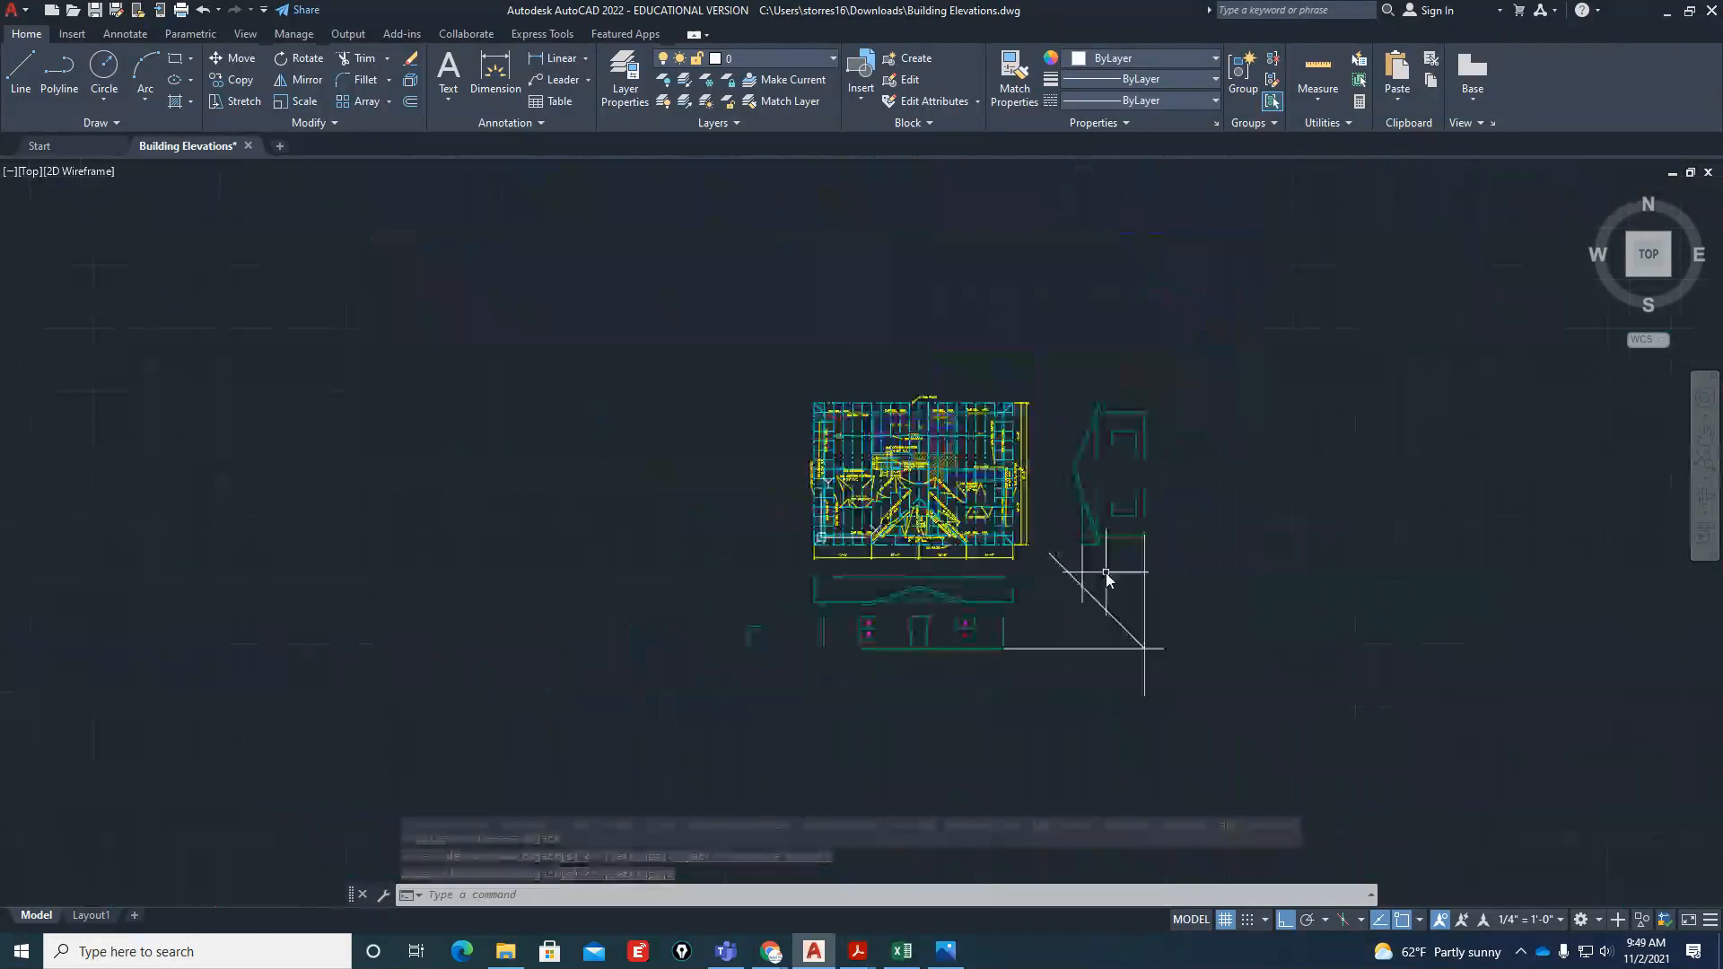
pyautogui.click(1107, 572)
pyautogui.click(1073, 588)
pyautogui.press('Escape')
pyautogui.press('Escape')
pyautogui.press('Escape')
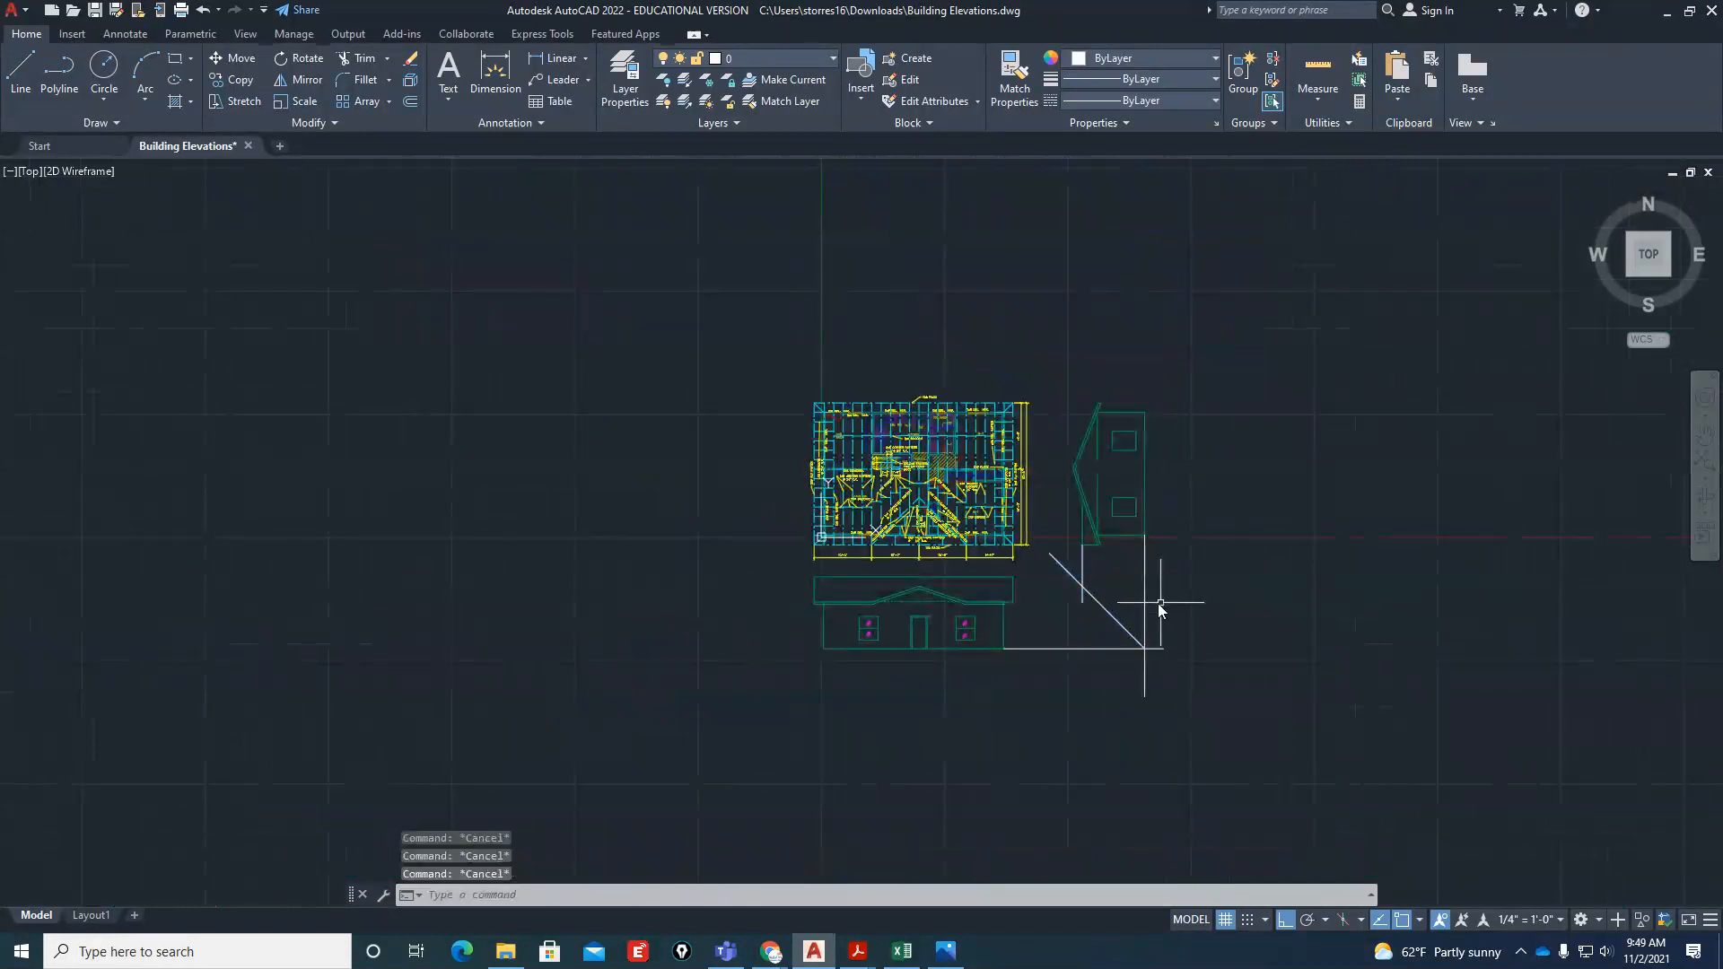
# Erase the diagonal projection line and the short vertical projection line below the right elevation
pyautogui.click(1133, 571)
pyautogui.click(1054, 614)
pyautogui.write('e')
pyautogui.press('Return')
pyautogui.scroll(2, 940, 599)
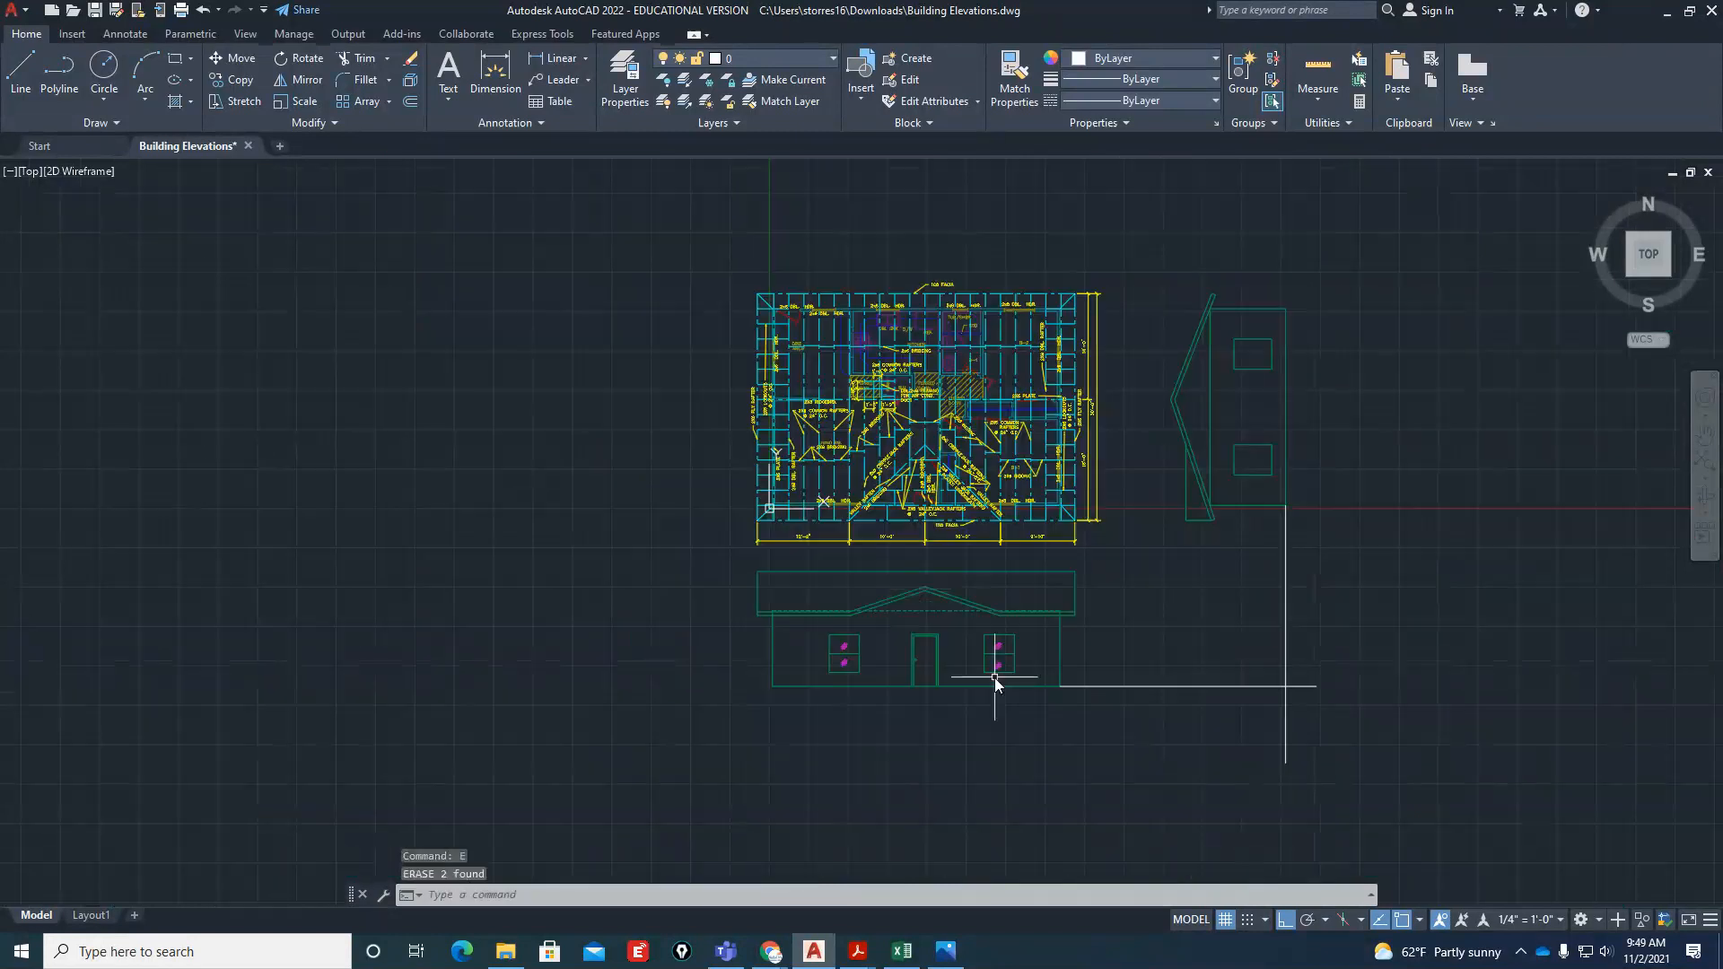
# Switch to Building-Elevations.pdf, examine the stucco finish areas and the front elevation's corner shingle patch, and return to the AutoCAD drawing
pyautogui.moveTo(857, 951)
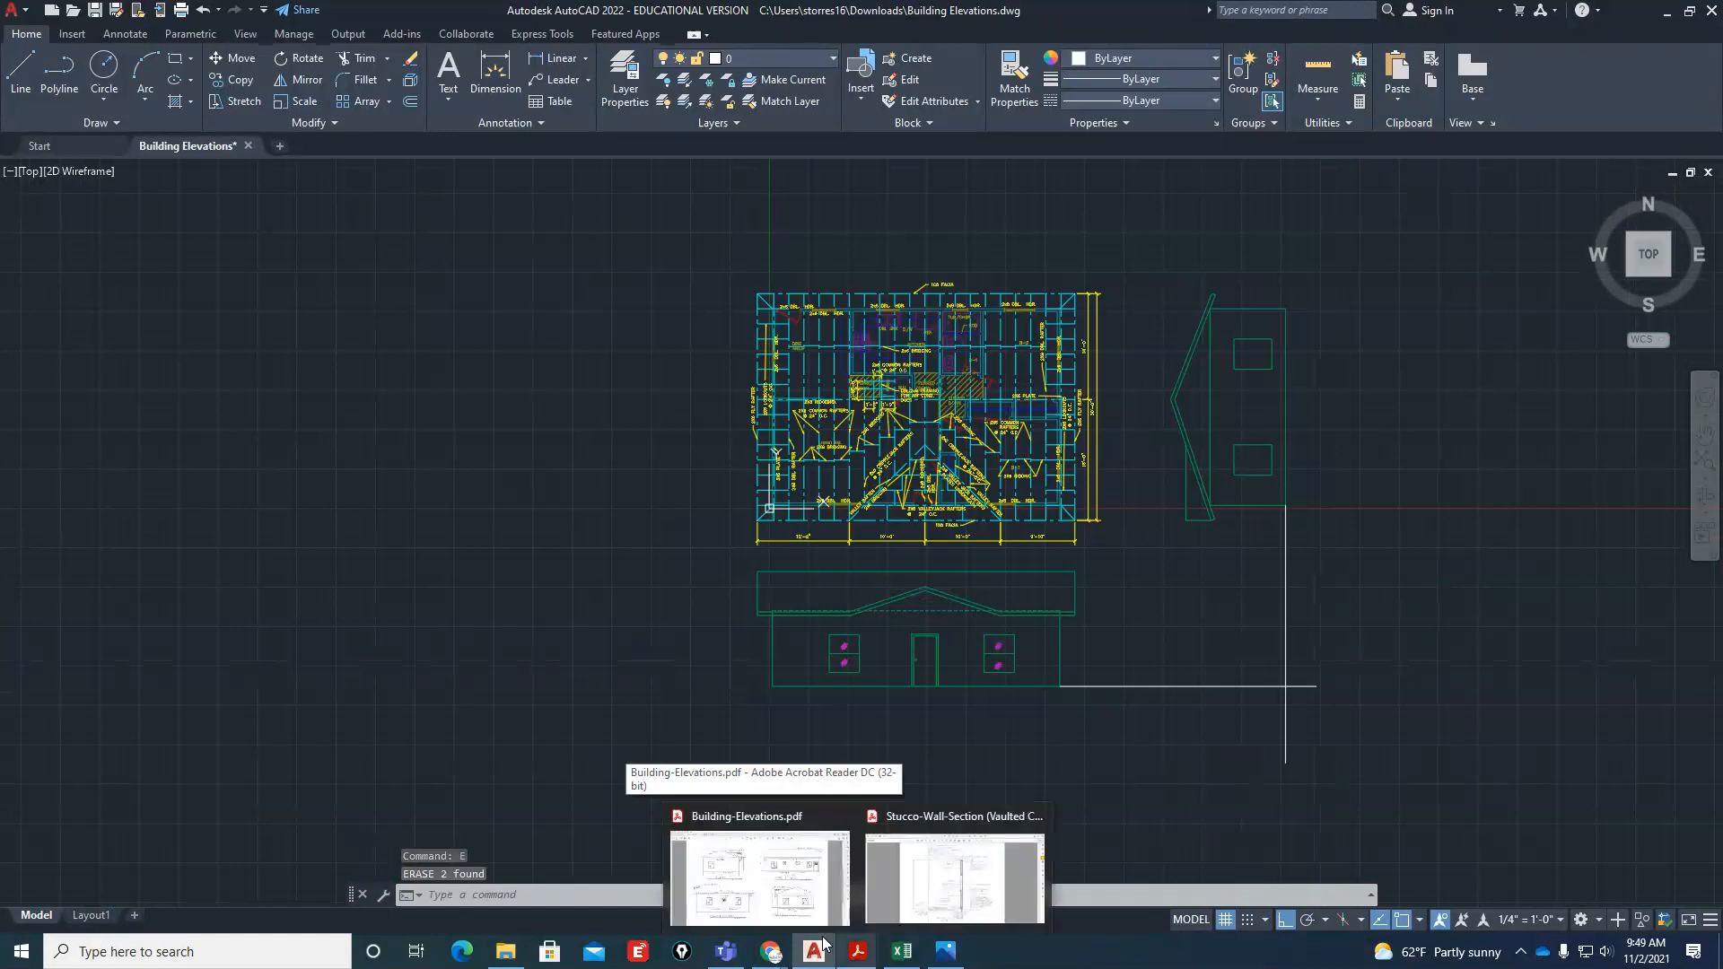
pyautogui.click(808, 852)
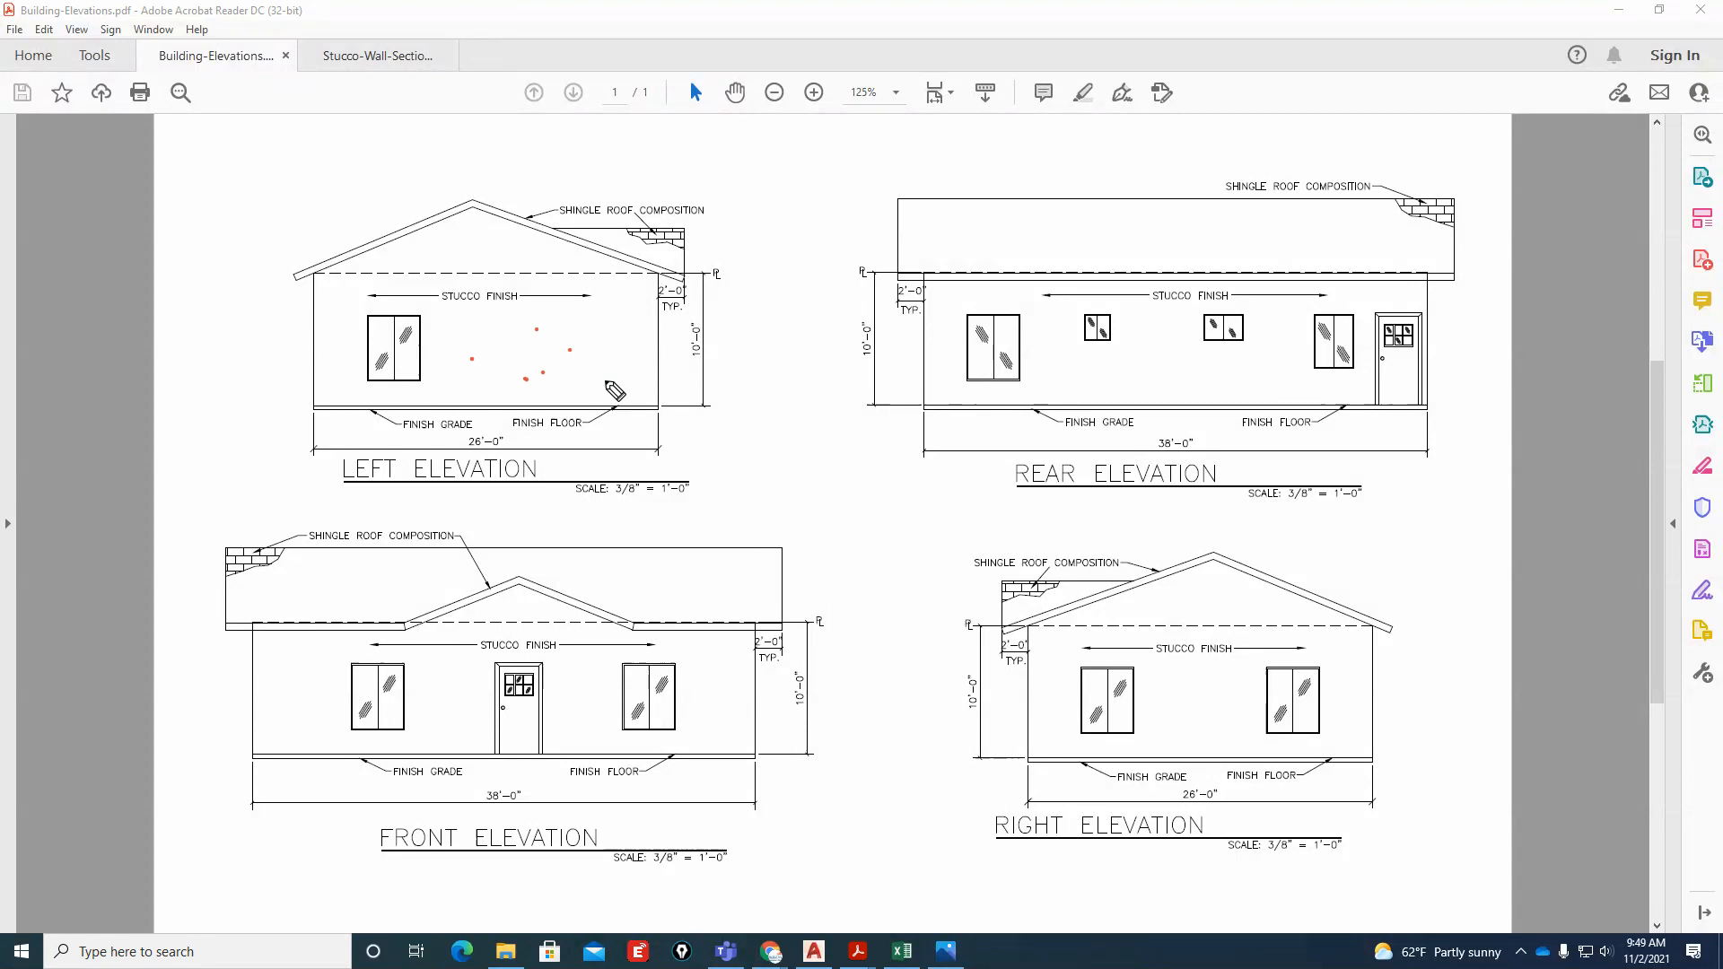
pyautogui.click(605, 378)
pyautogui.click(620, 314)
pyautogui.click(490, 315)
pyautogui.click(343, 326)
pyautogui.moveTo(277, 536); pyautogui.dragTo(227, 600)
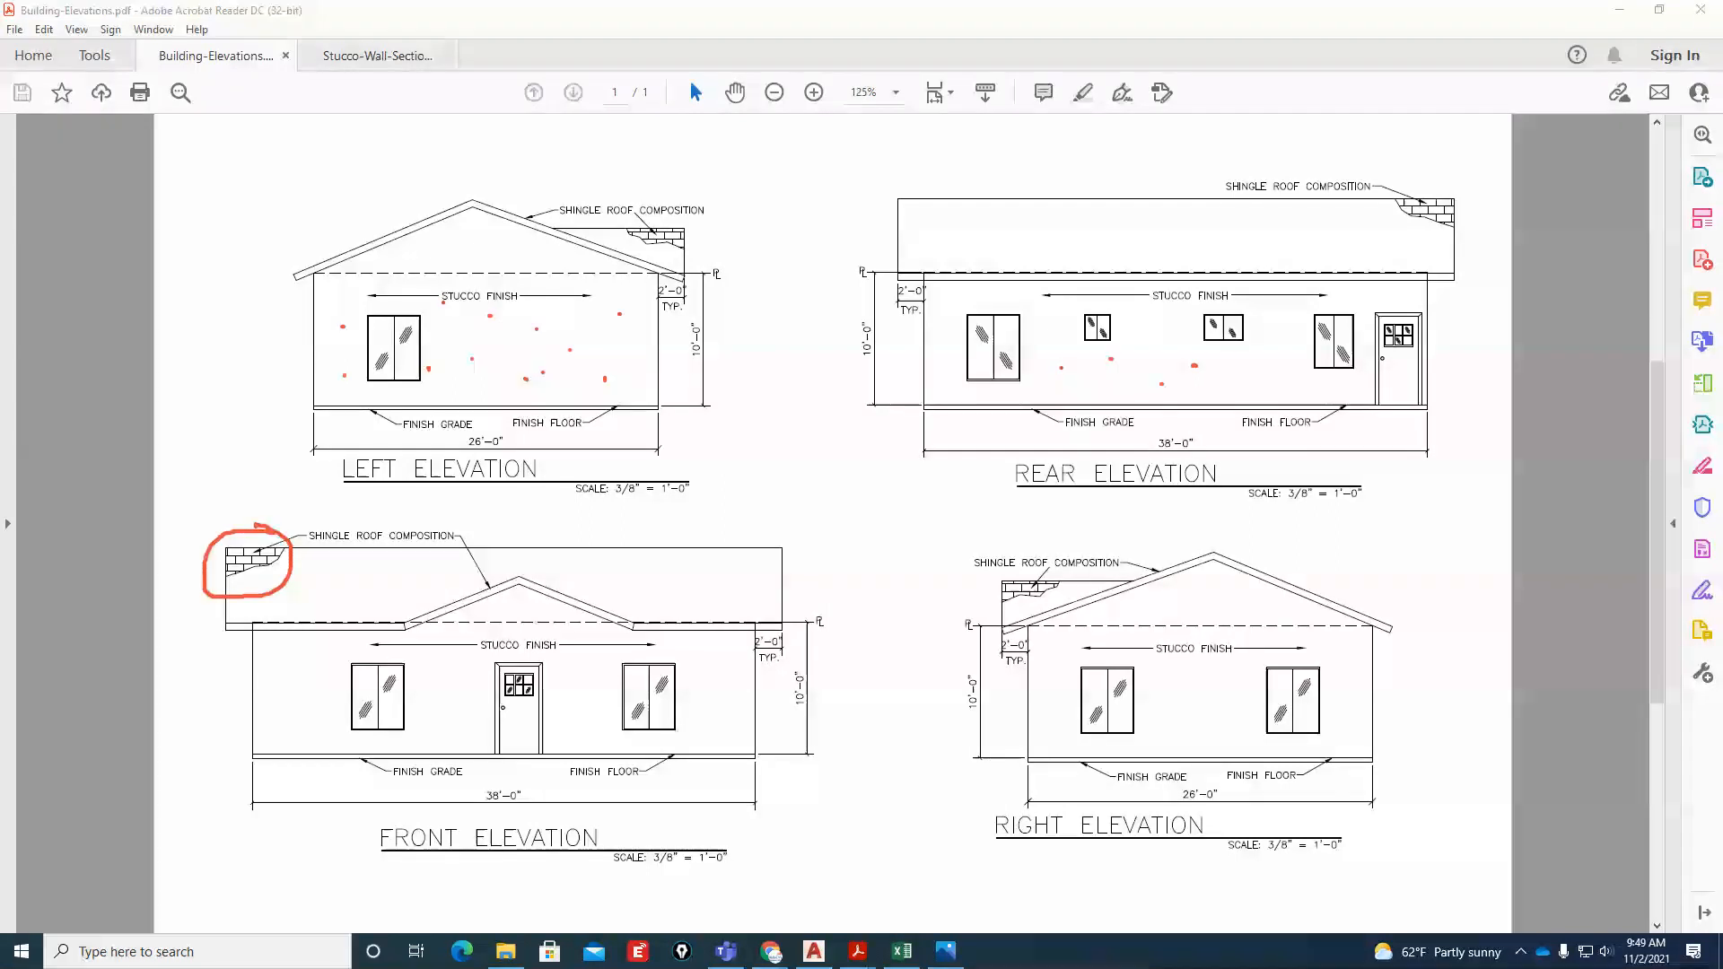
pyautogui.press('Escape')
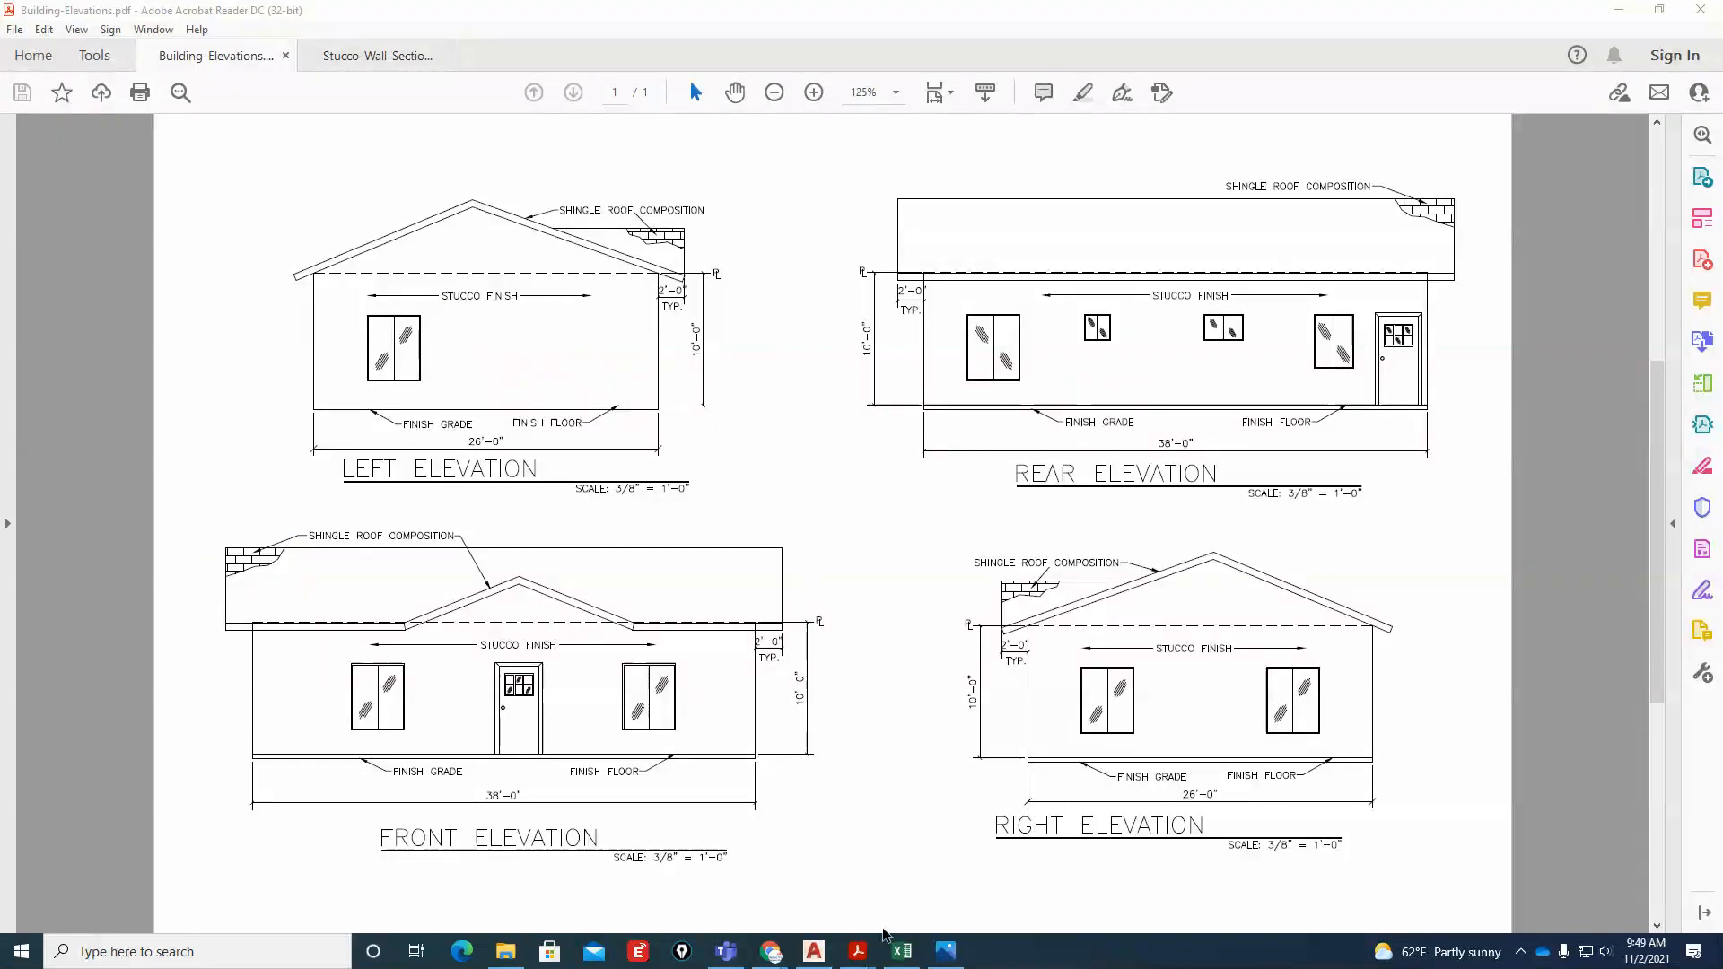
pyautogui.click(814, 951)
pyautogui.scroll(5, 763, 583)
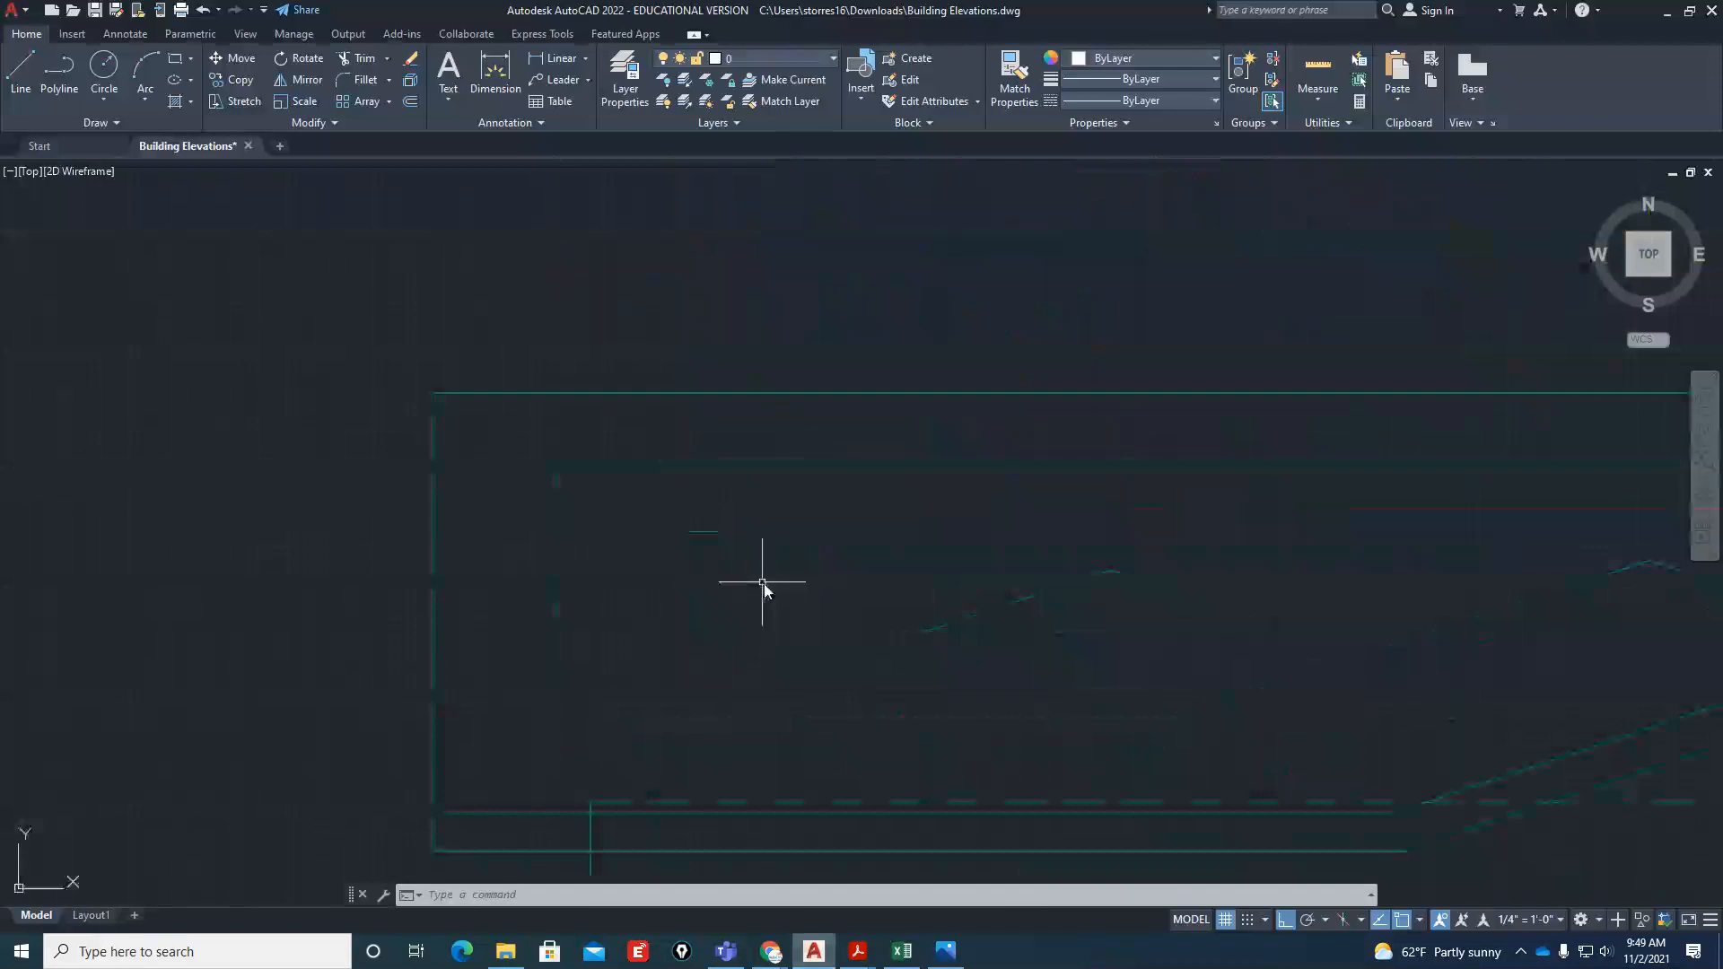
pyautogui.write('pl')
pyautogui.press('Return')
pyautogui.write('nea')
pyautogui.press('Return')
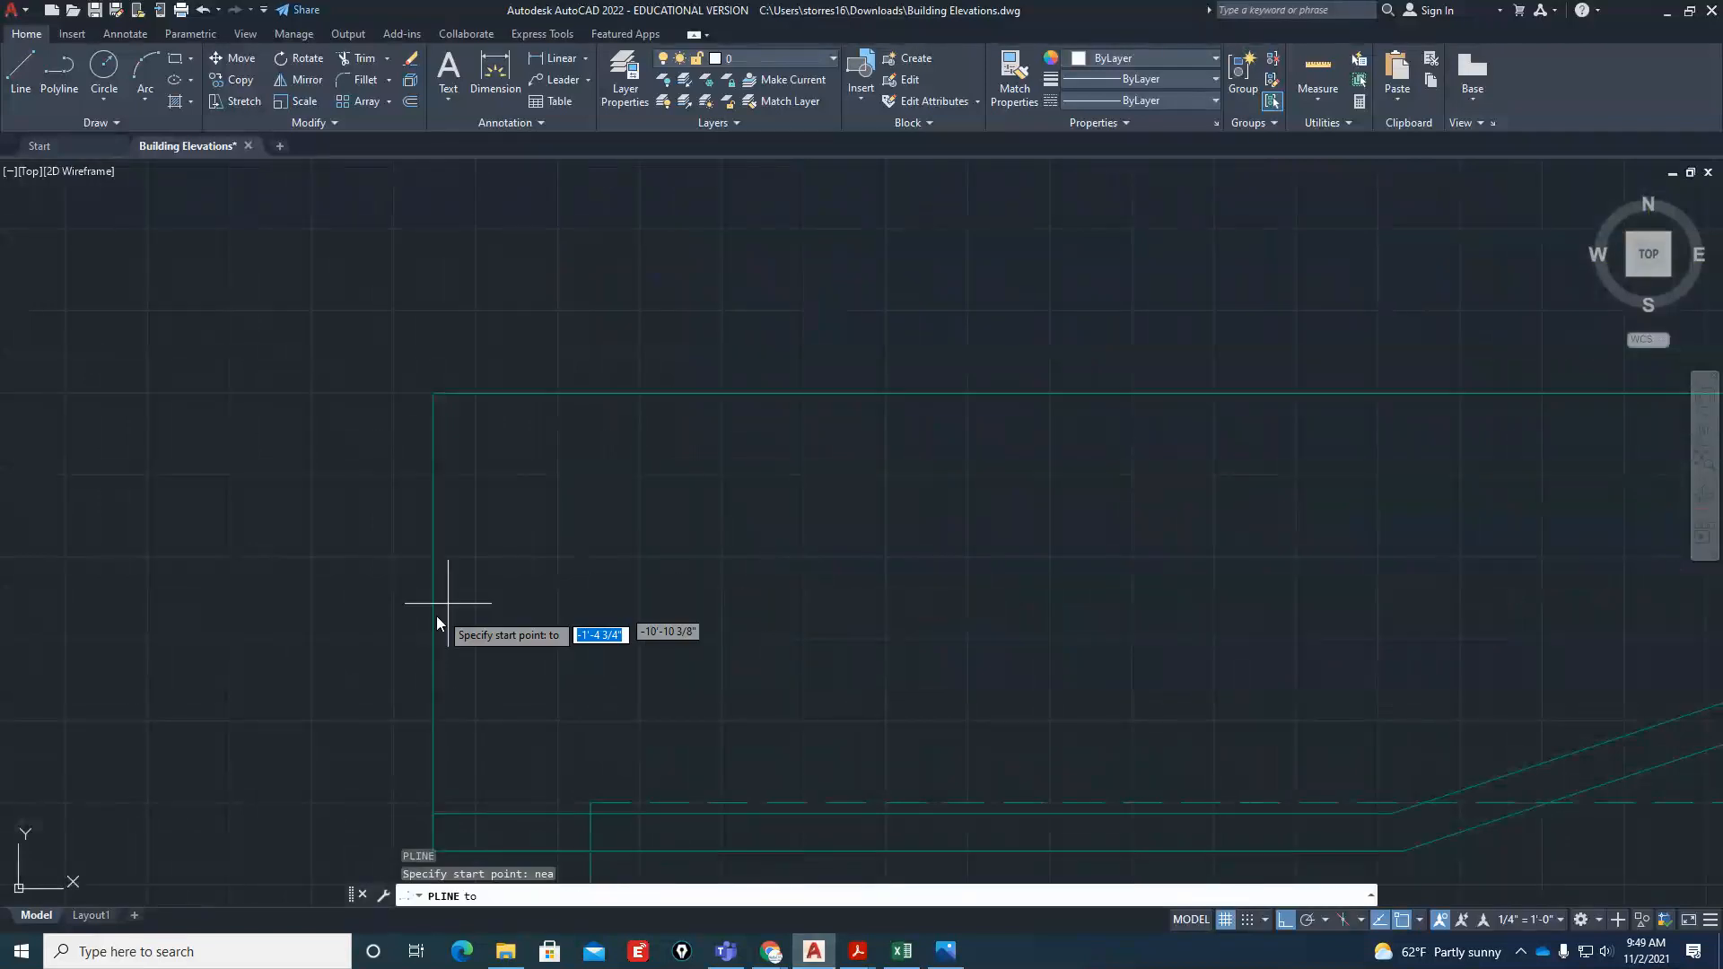
pyautogui.click(435, 591)
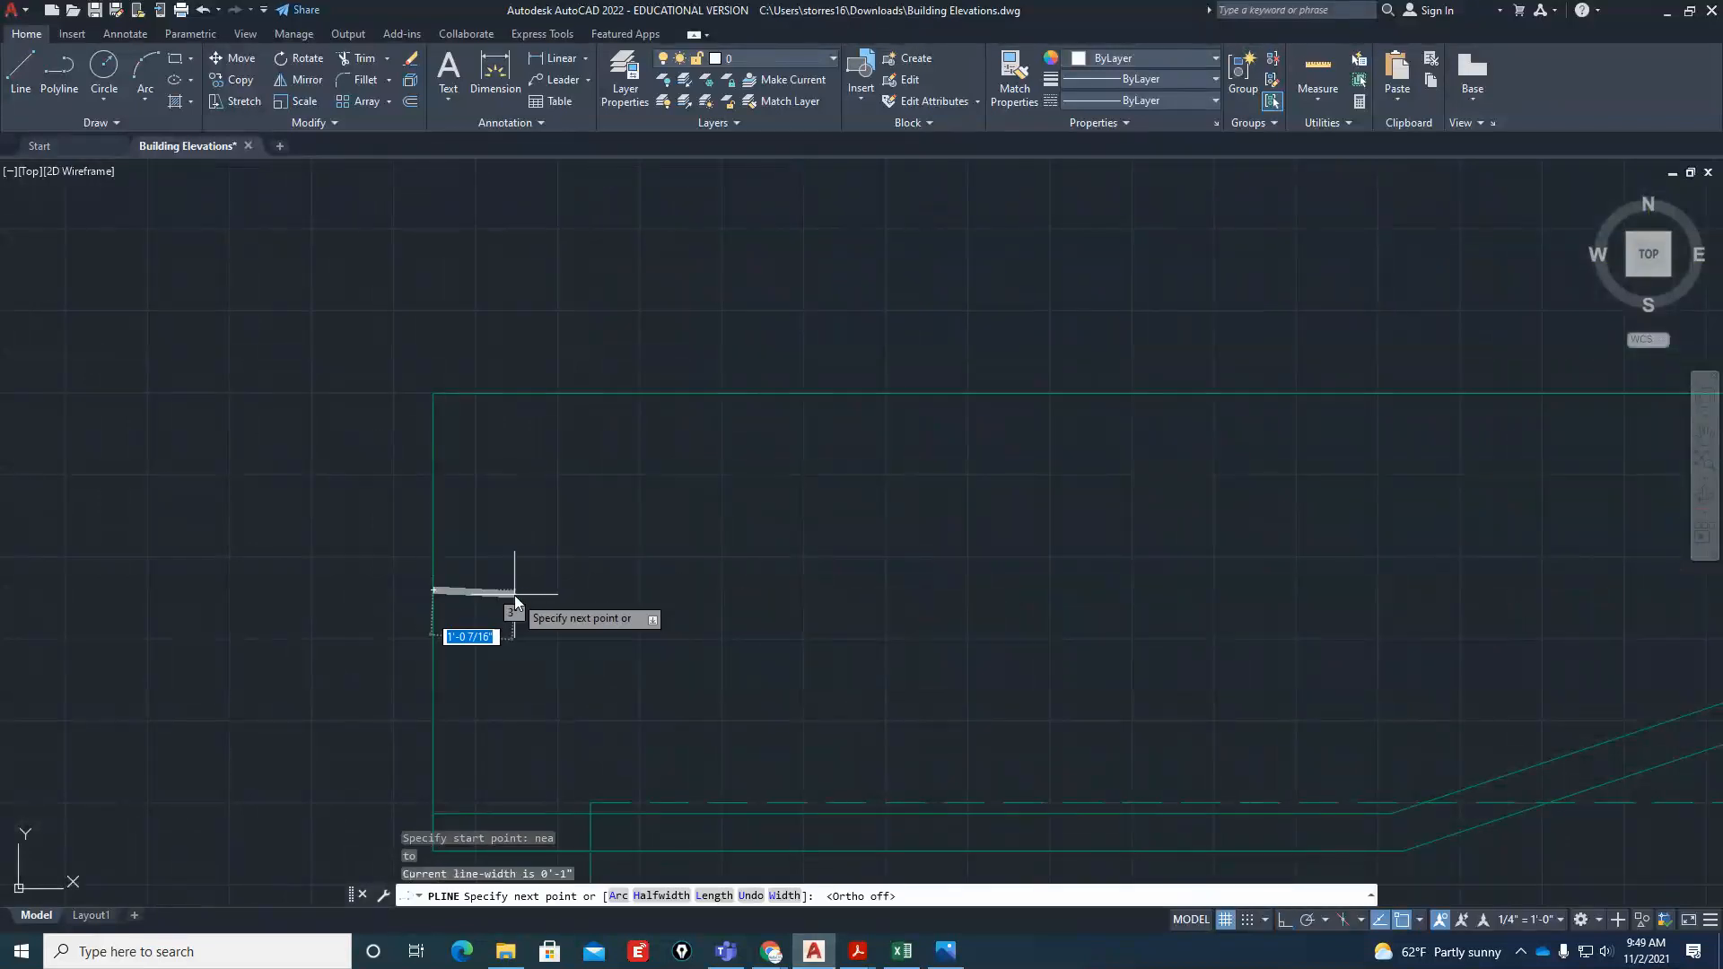
pyautogui.press('Escape')
pyautogui.press('Escape')
# Start a polyline at a nearest point on the front elevation roof's left edge, with starting and ending width 0
pyautogui.write('pl')
pyautogui.press('Return')
pyautogui.write('n')
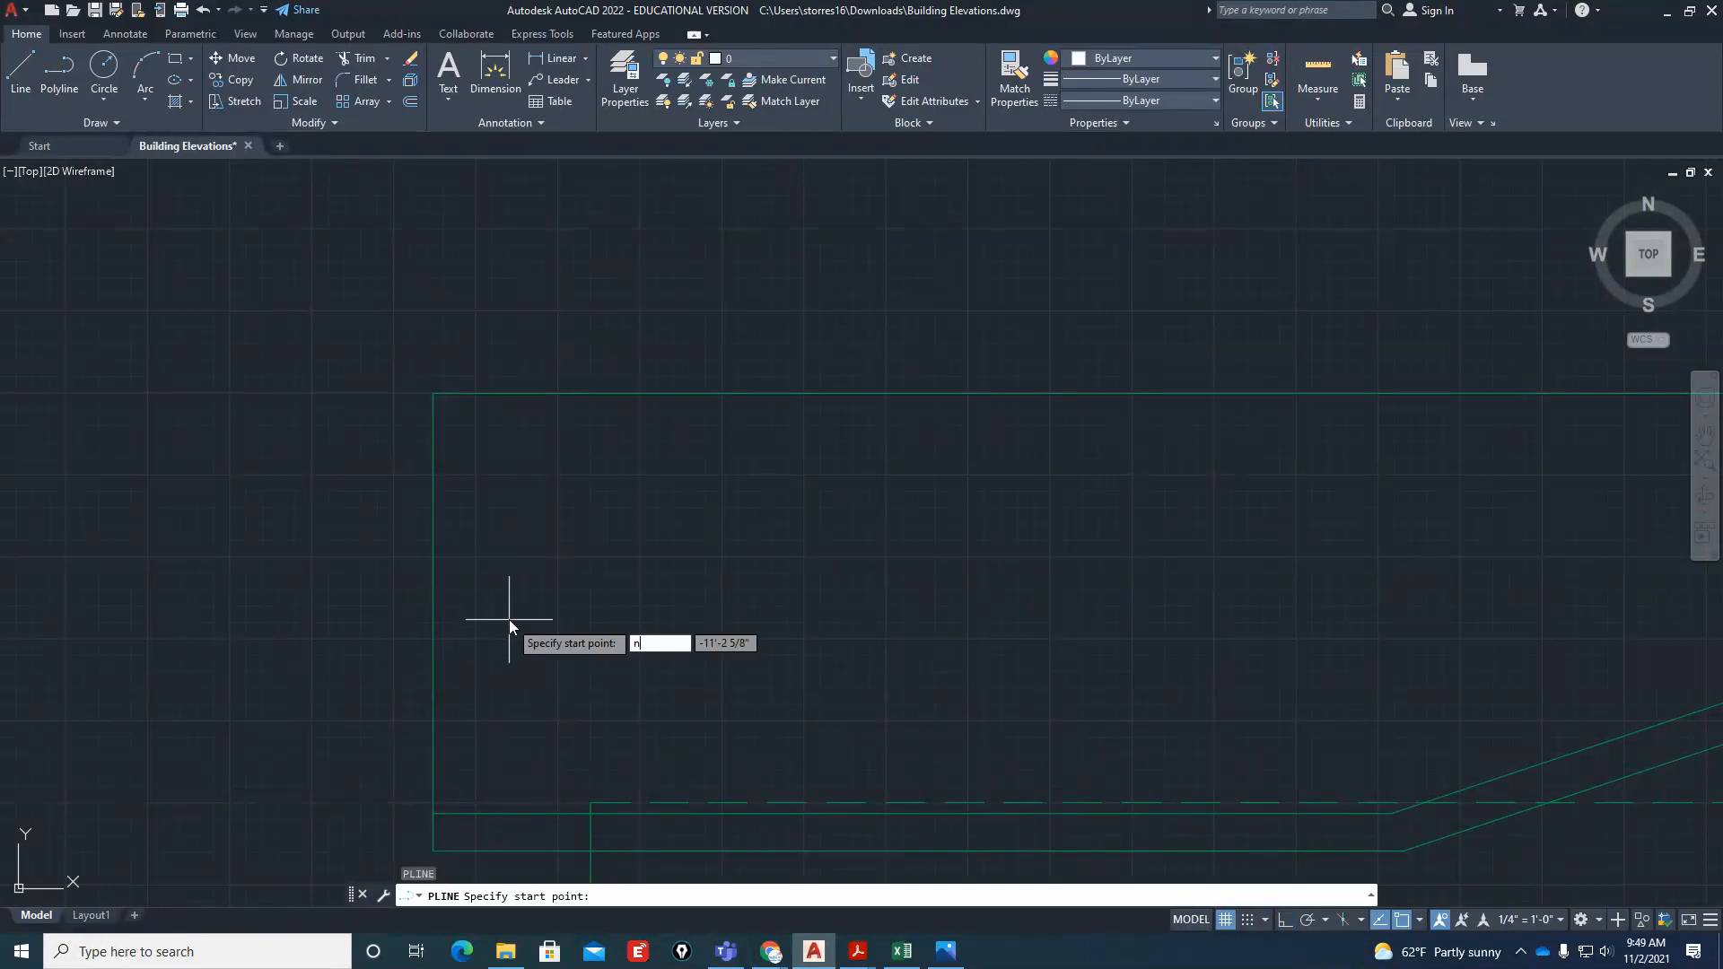
pyautogui.write('ea')
pyautogui.press('Return')
pyautogui.click(488, 611)
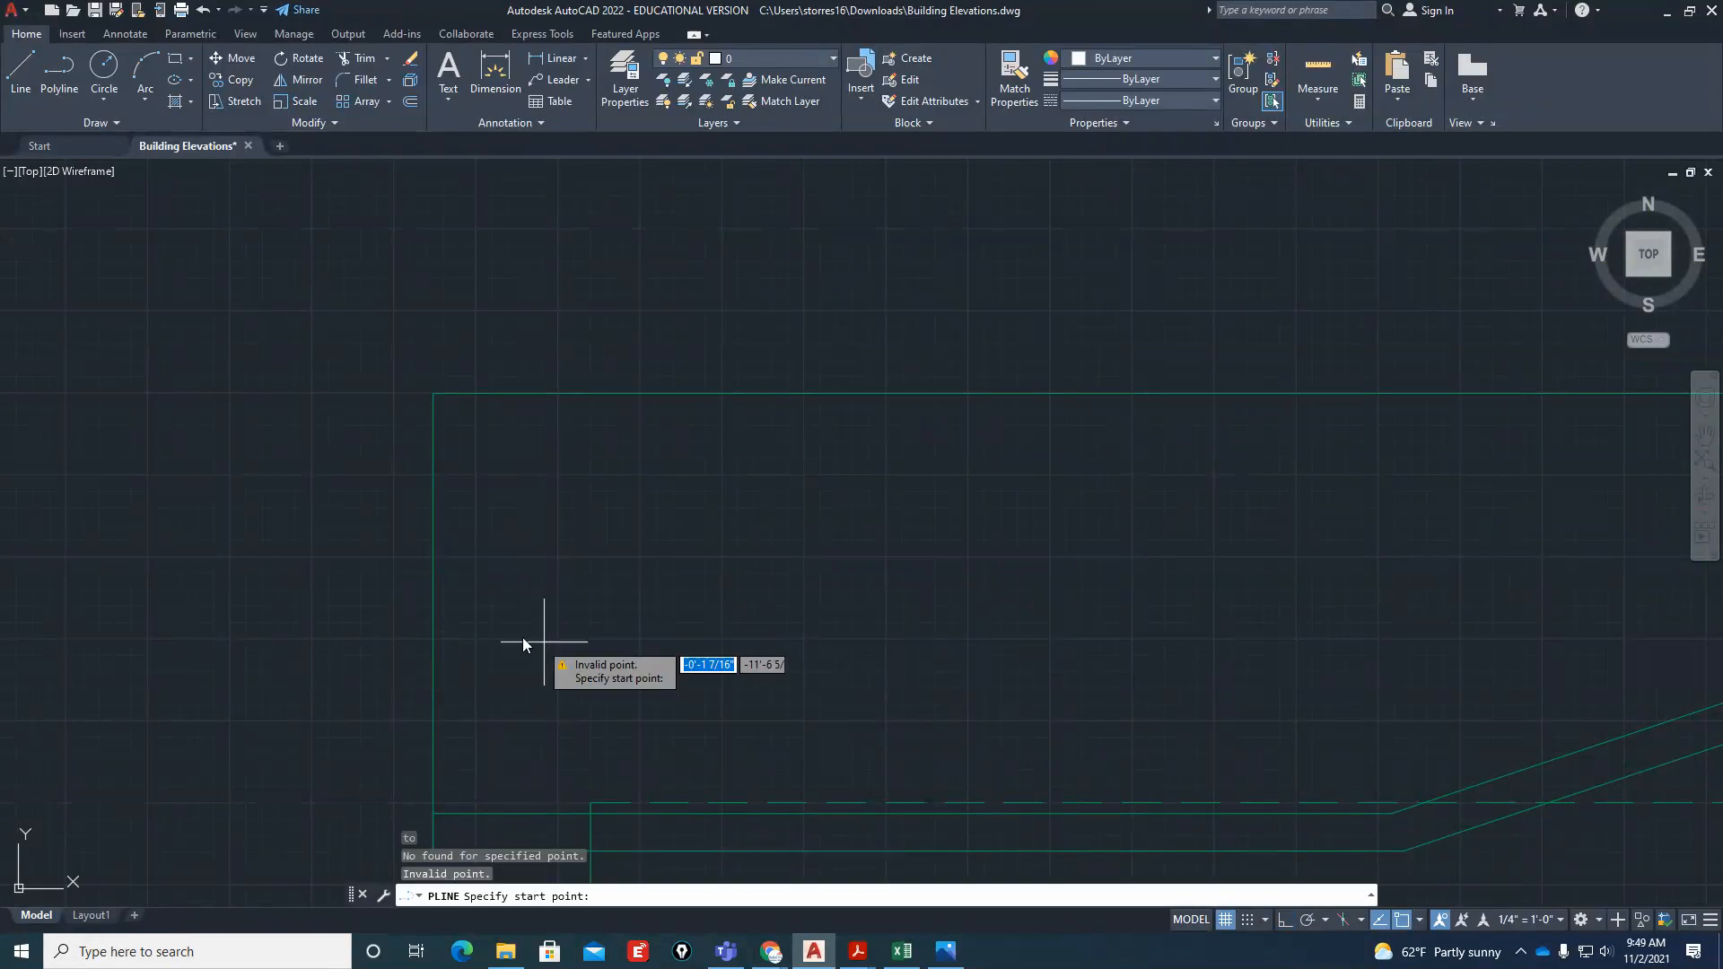
pyautogui.write('ne')
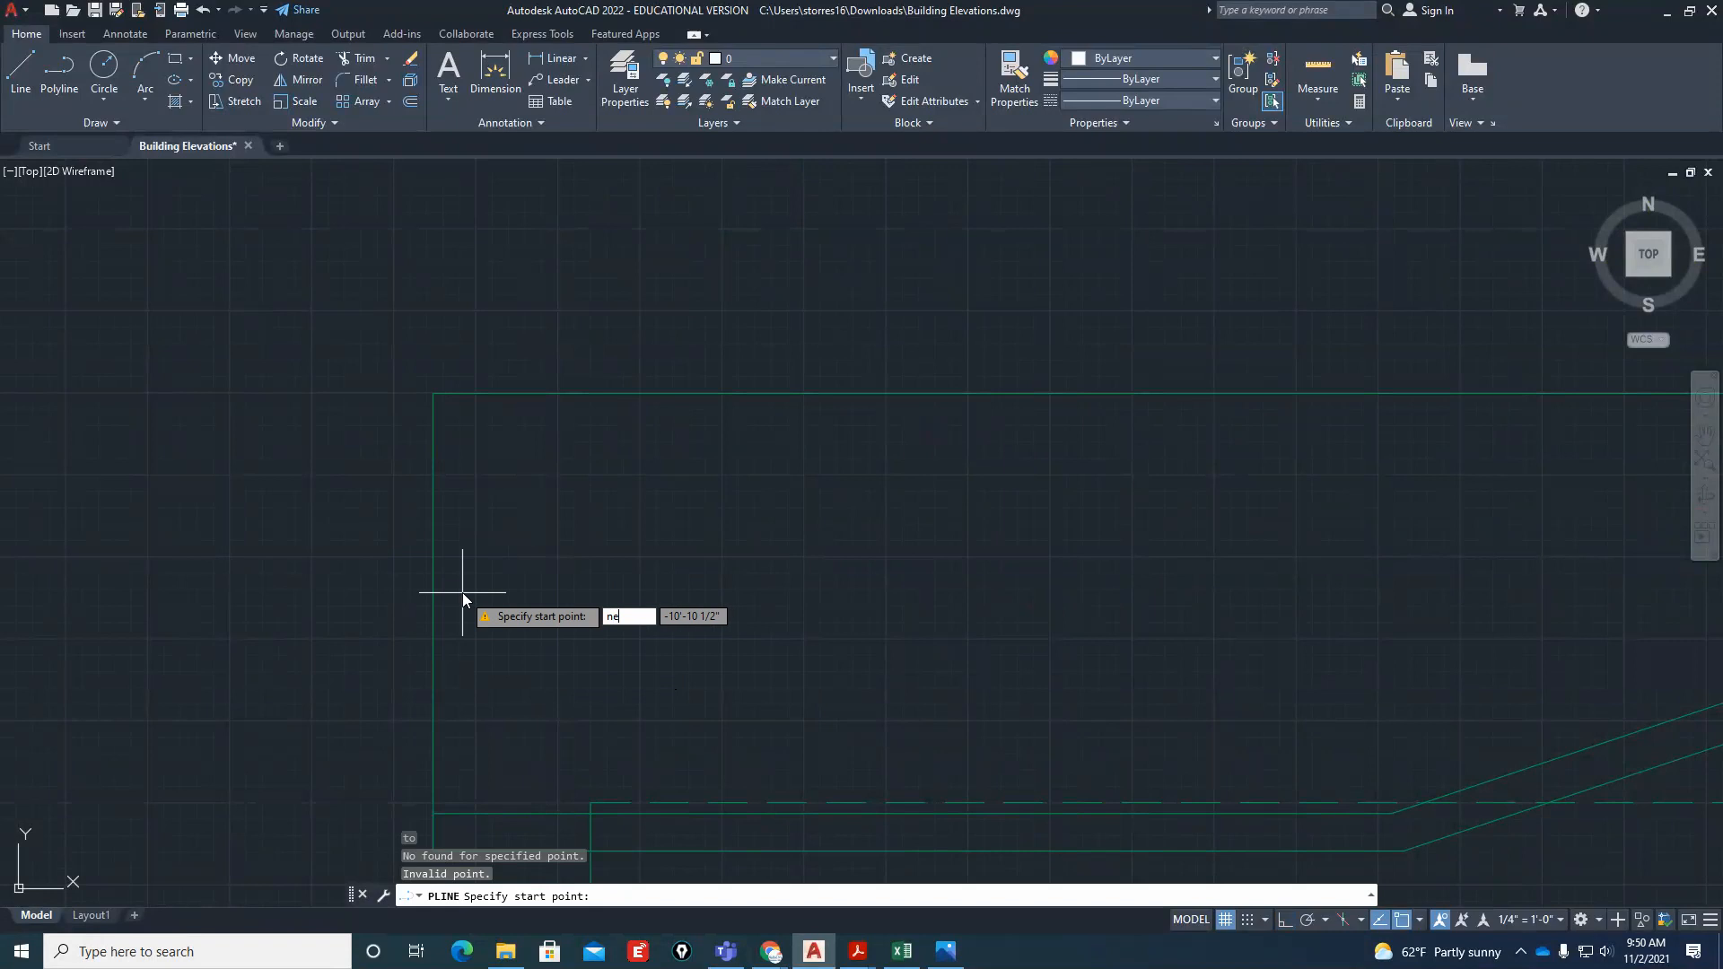
pyautogui.write('a')
pyautogui.press('Return')
pyautogui.click(433, 565)
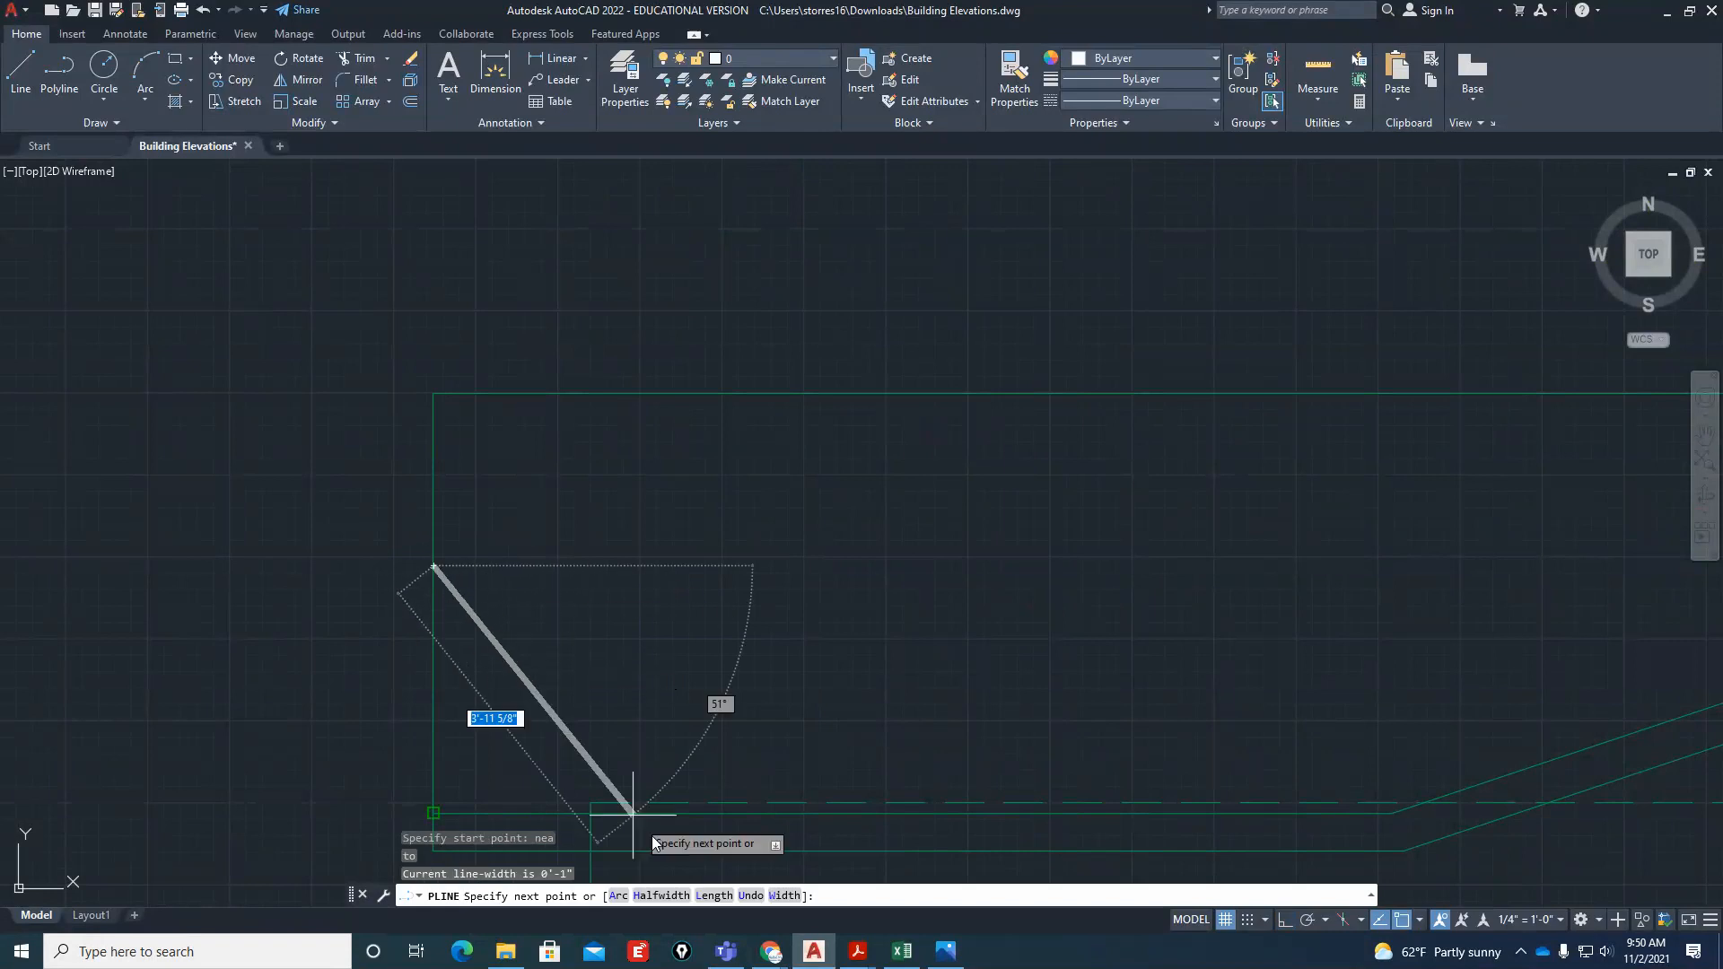
pyautogui.click(782, 895)
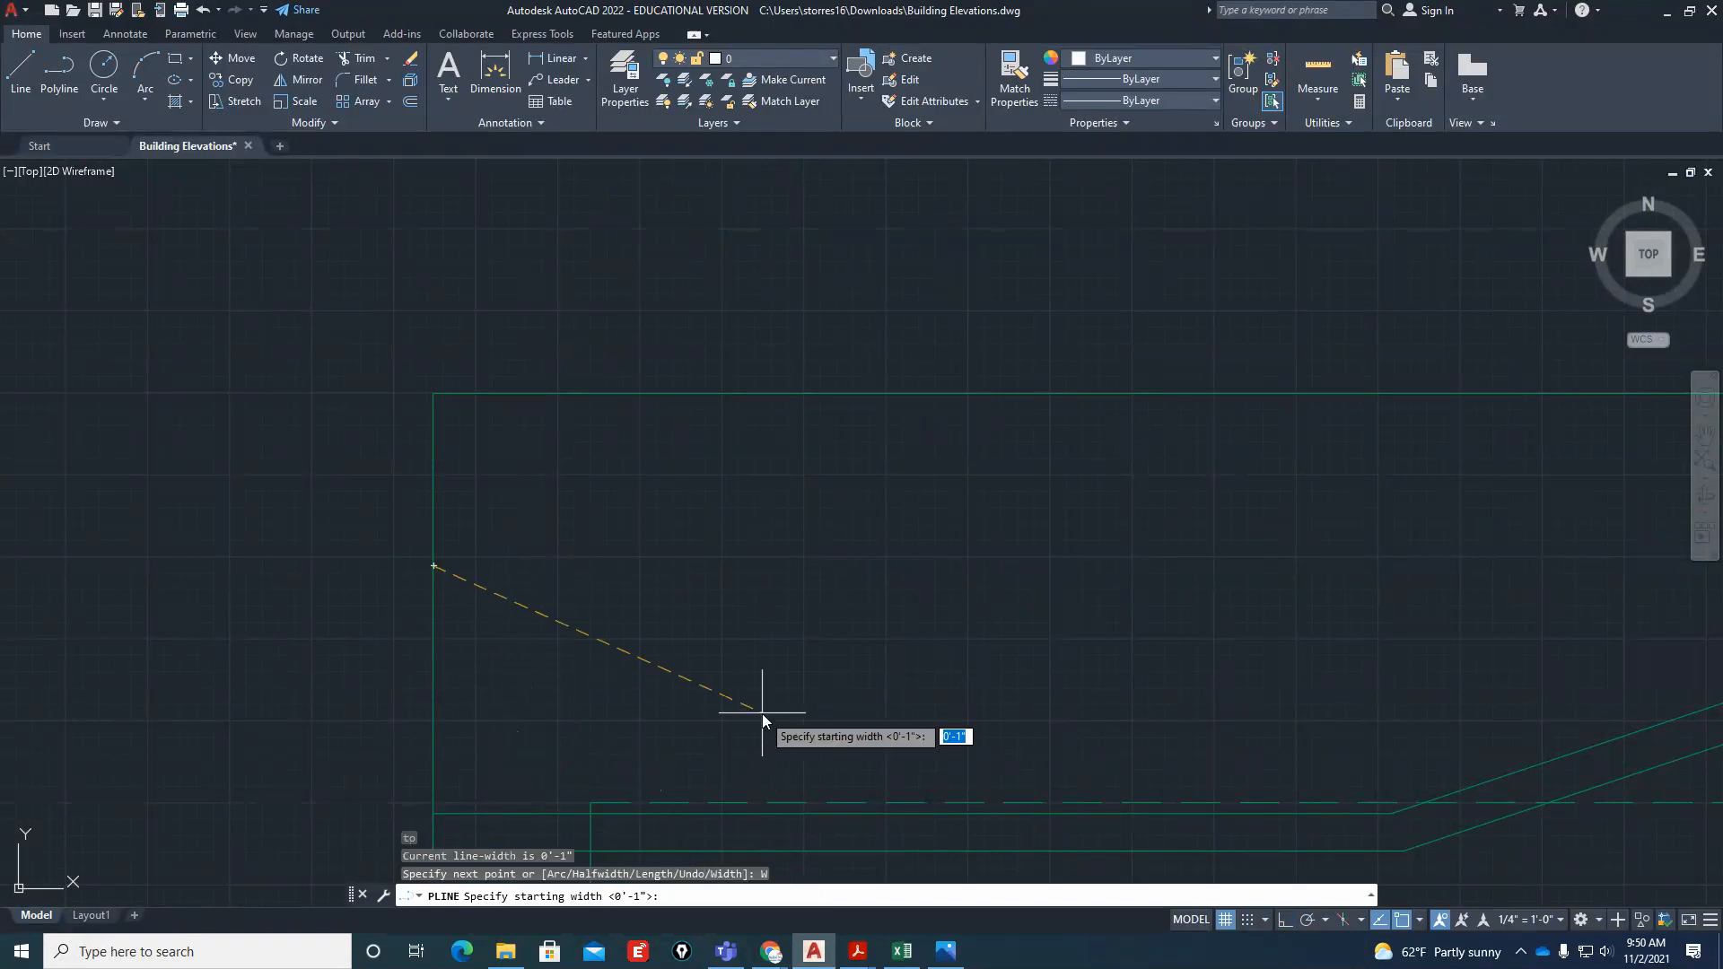
pyautogui.write('0')
pyautogui.press('Return')
pyautogui.write('0')
pyautogui.press('Return')
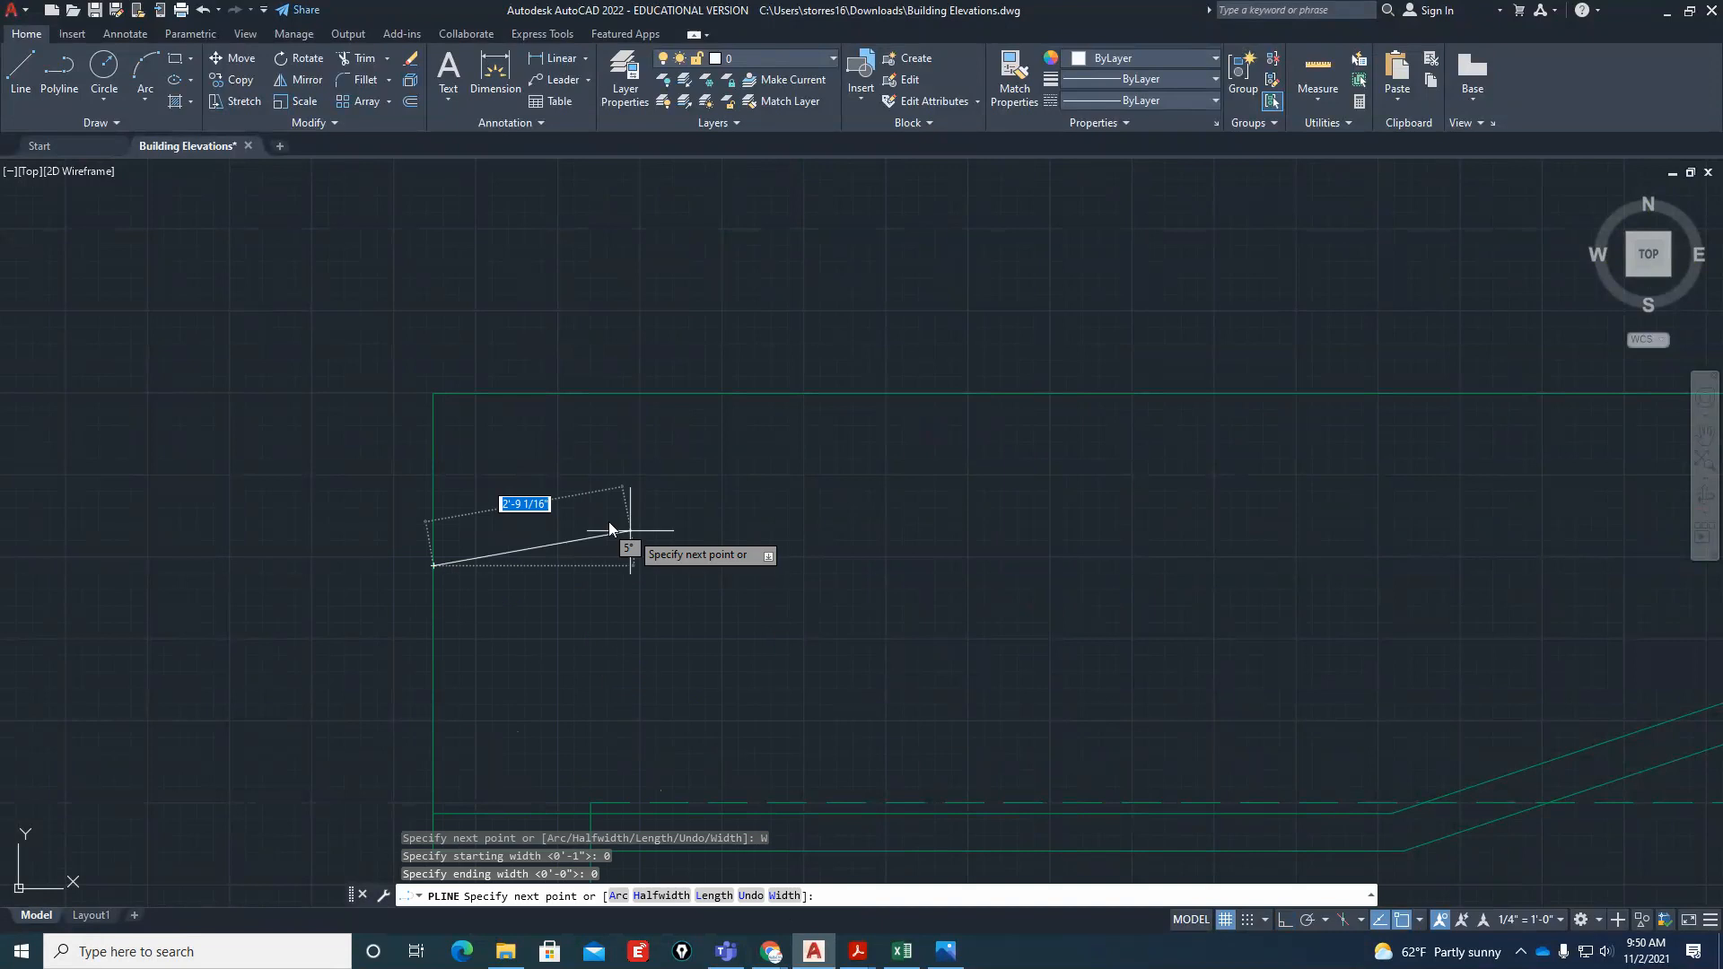
# Sketch the polyline as a jagged break line rising from the roof's left edge to the ridge line
pyautogui.scroll(2, 583, 534)
pyautogui.click(439, 607)
pyautogui.click(510, 506)
pyautogui.click(599, 514)
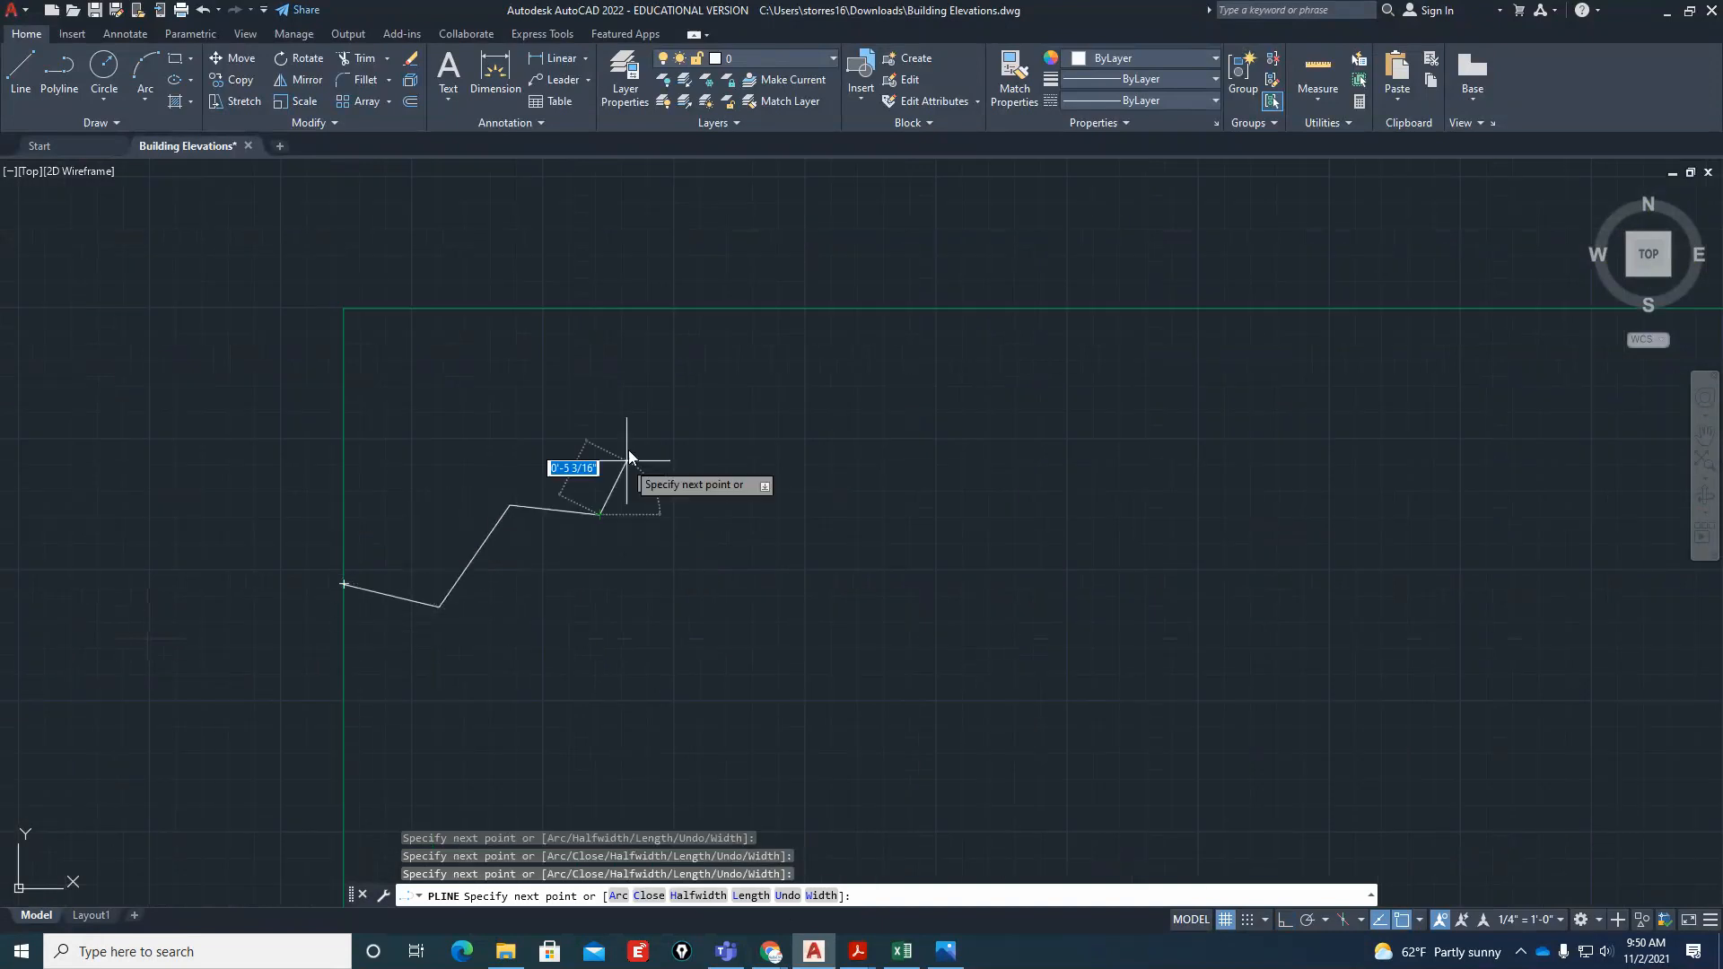
pyautogui.click(635, 438)
pyautogui.click(802, 439)
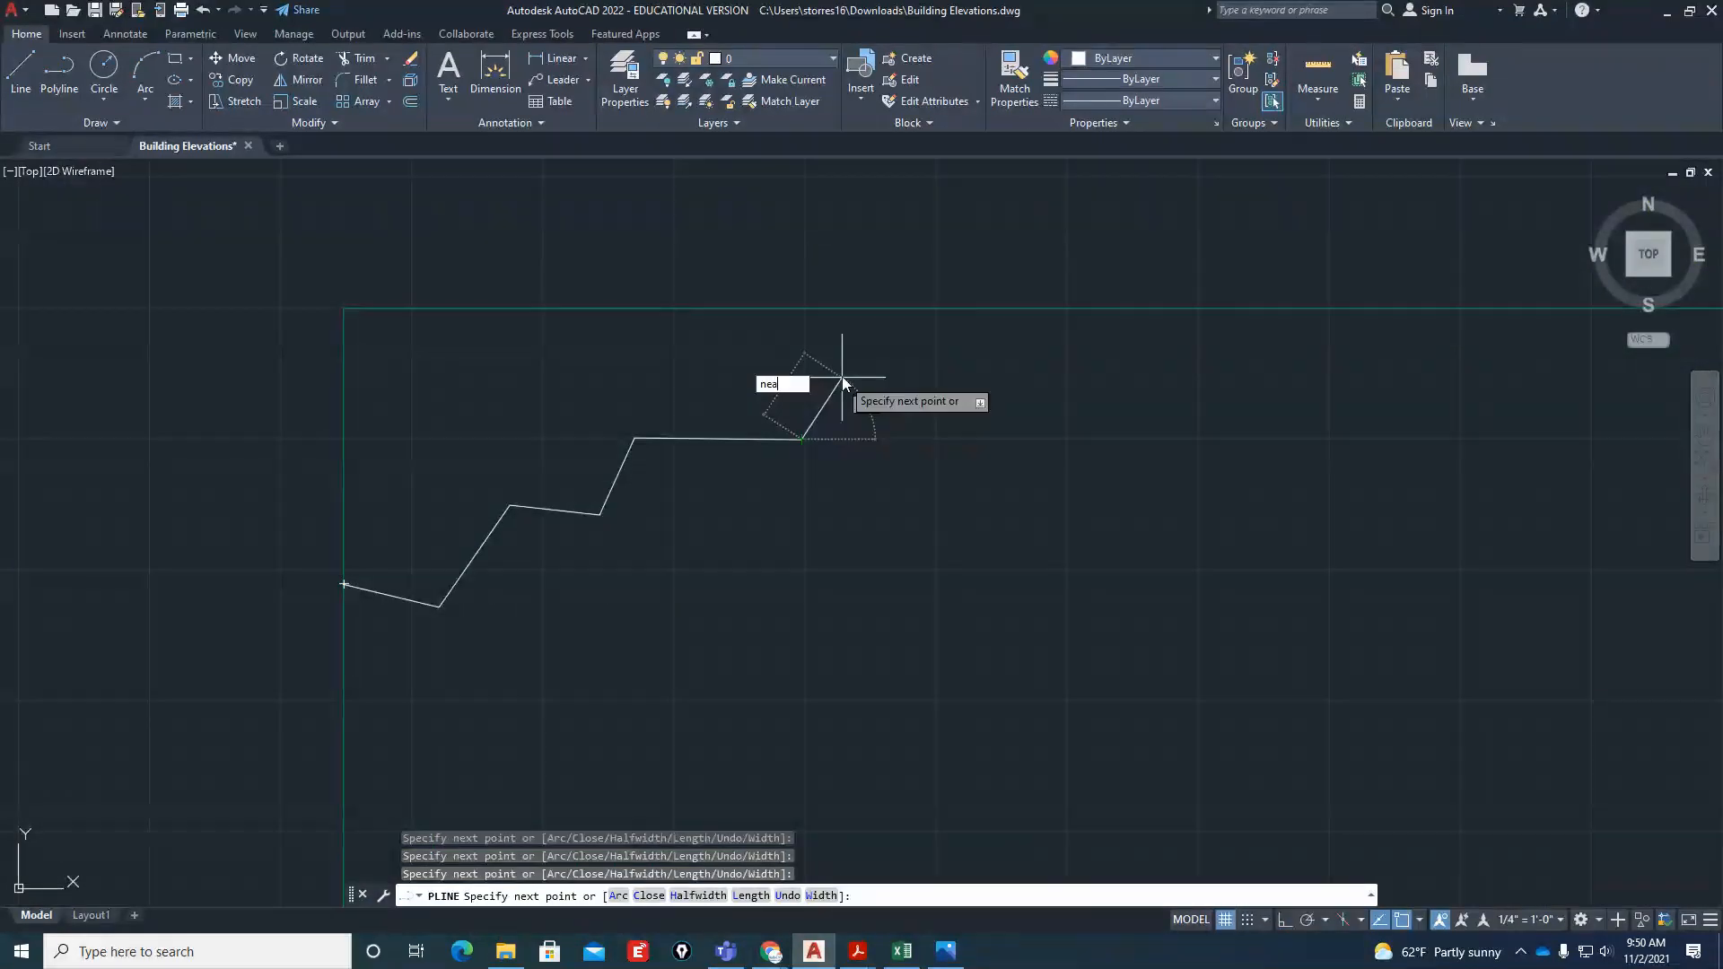
pyautogui.click(881, 309)
pyautogui.press('Escape')
pyautogui.press('Escape')
# Match the properties of the front elevation's ridge line onto the jagged break line
pyautogui.write('ma')
pyautogui.press('Return')
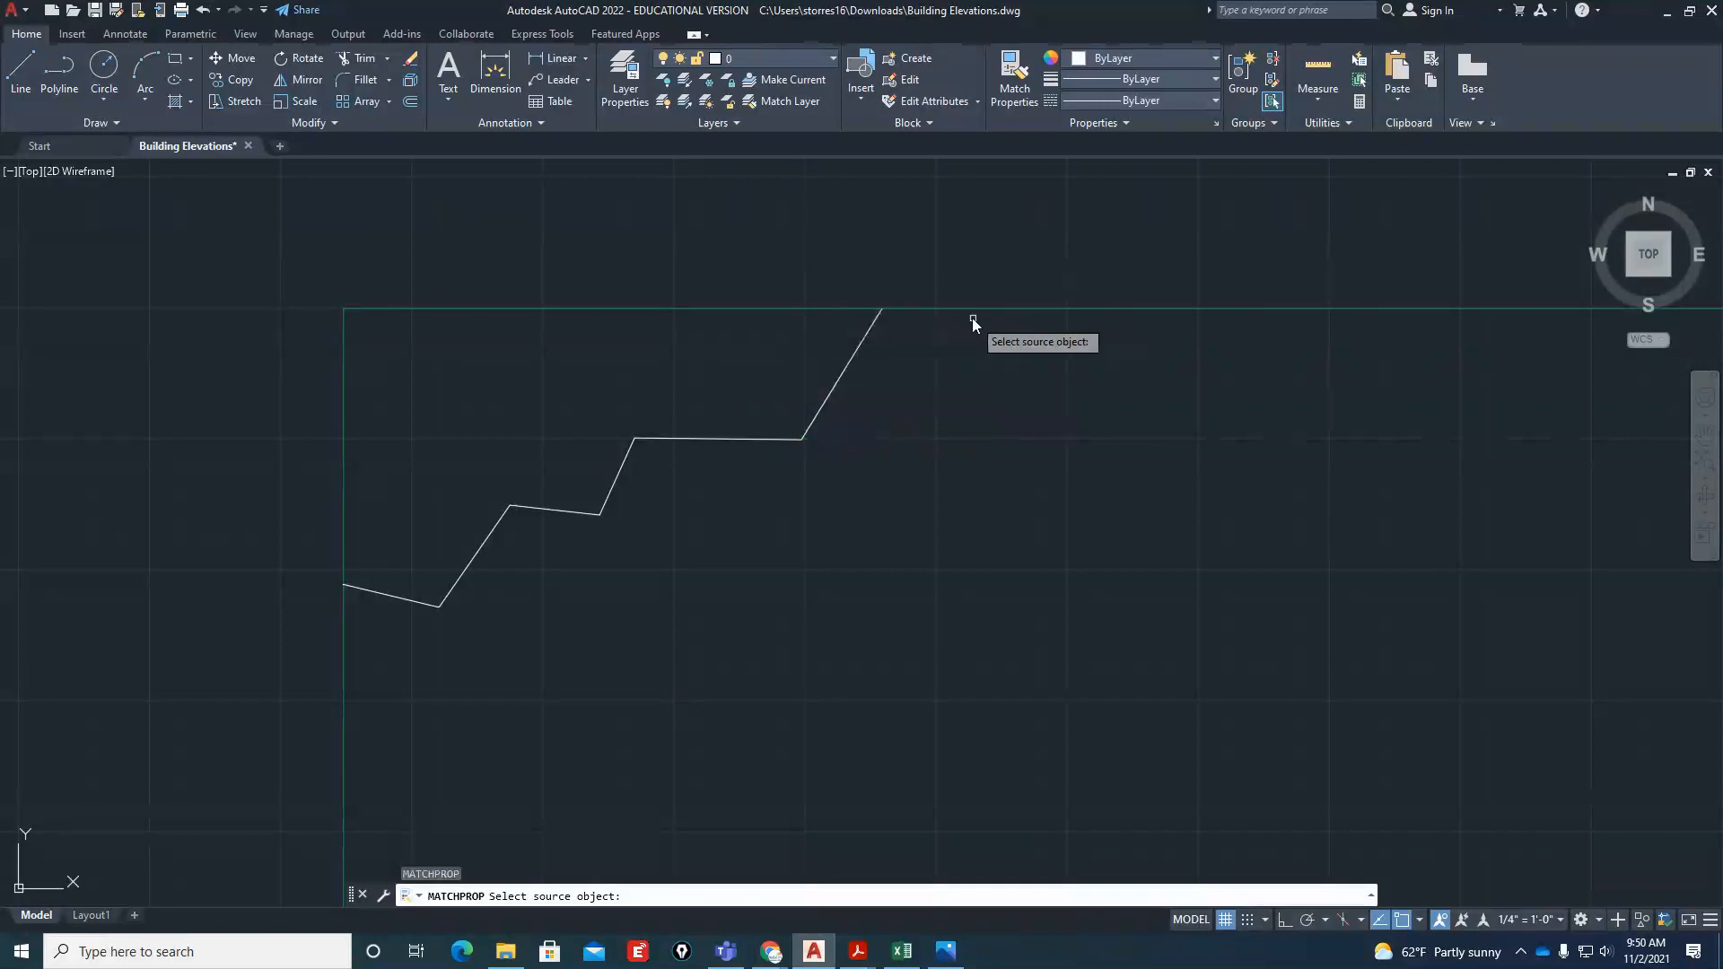
pyautogui.click(969, 309)
pyautogui.click(862, 394)
pyautogui.click(740, 486)
pyautogui.scroll(-4, 754, 520)
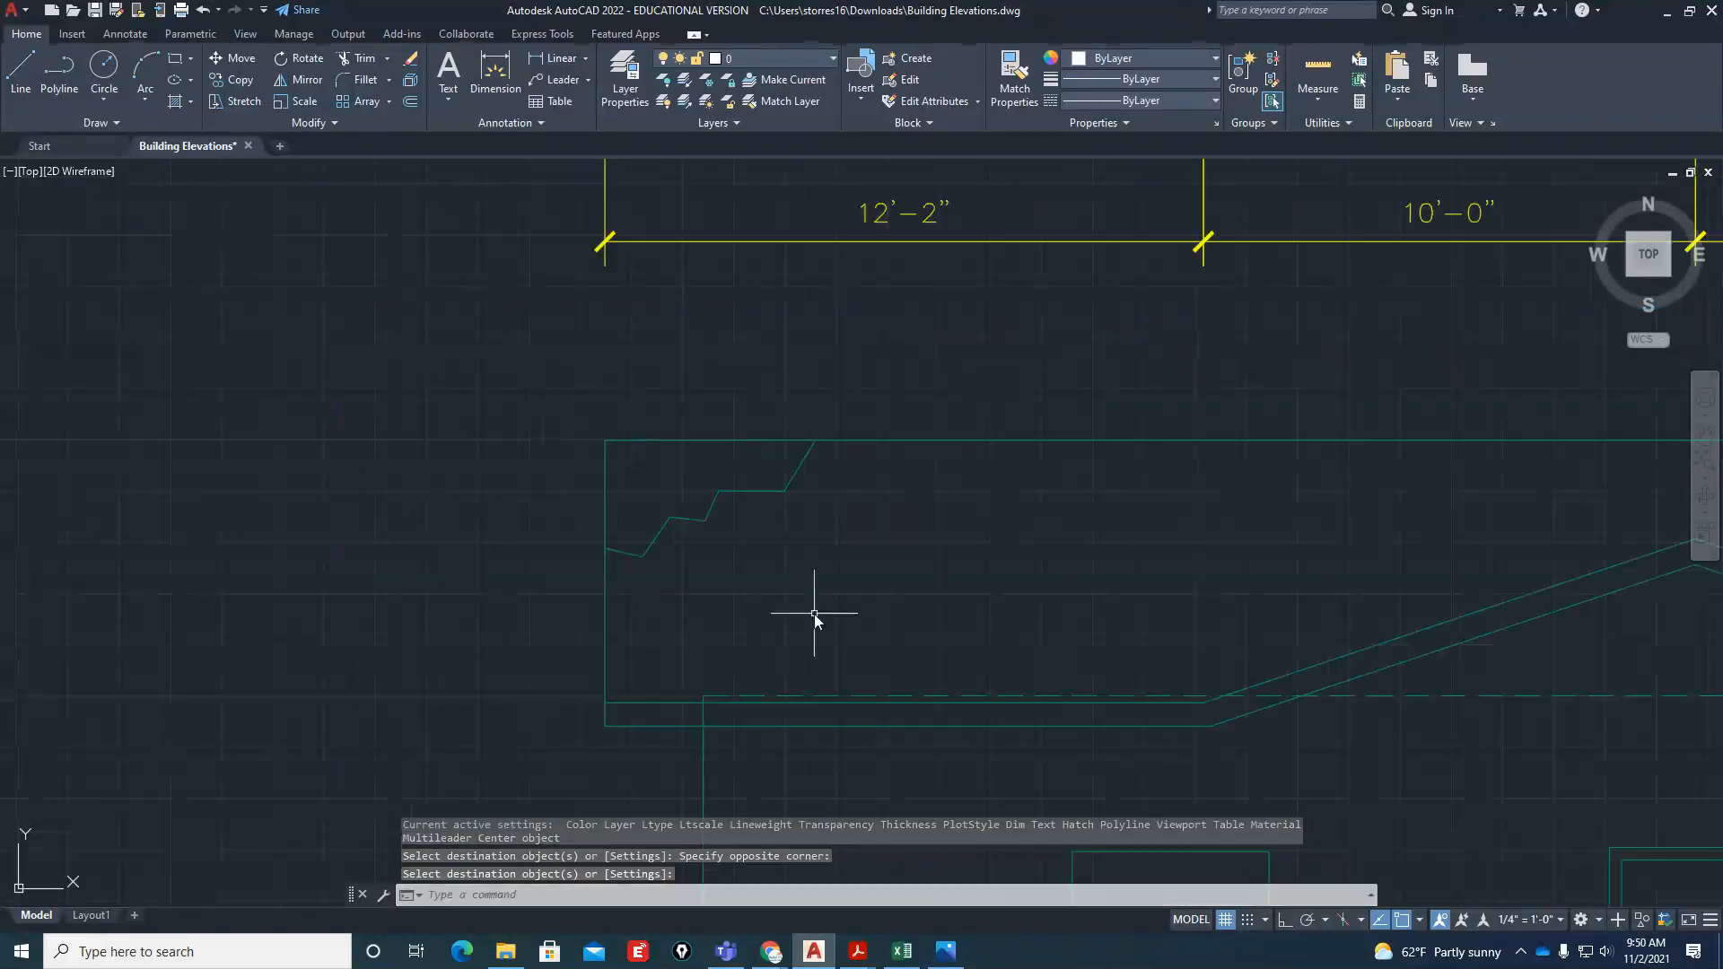
# Start a hatch in the roof corner enclosed by the jagged break line and open the full choice of hatch patterns
pyautogui.scroll(2, 821, 597)
pyautogui.press('Return')
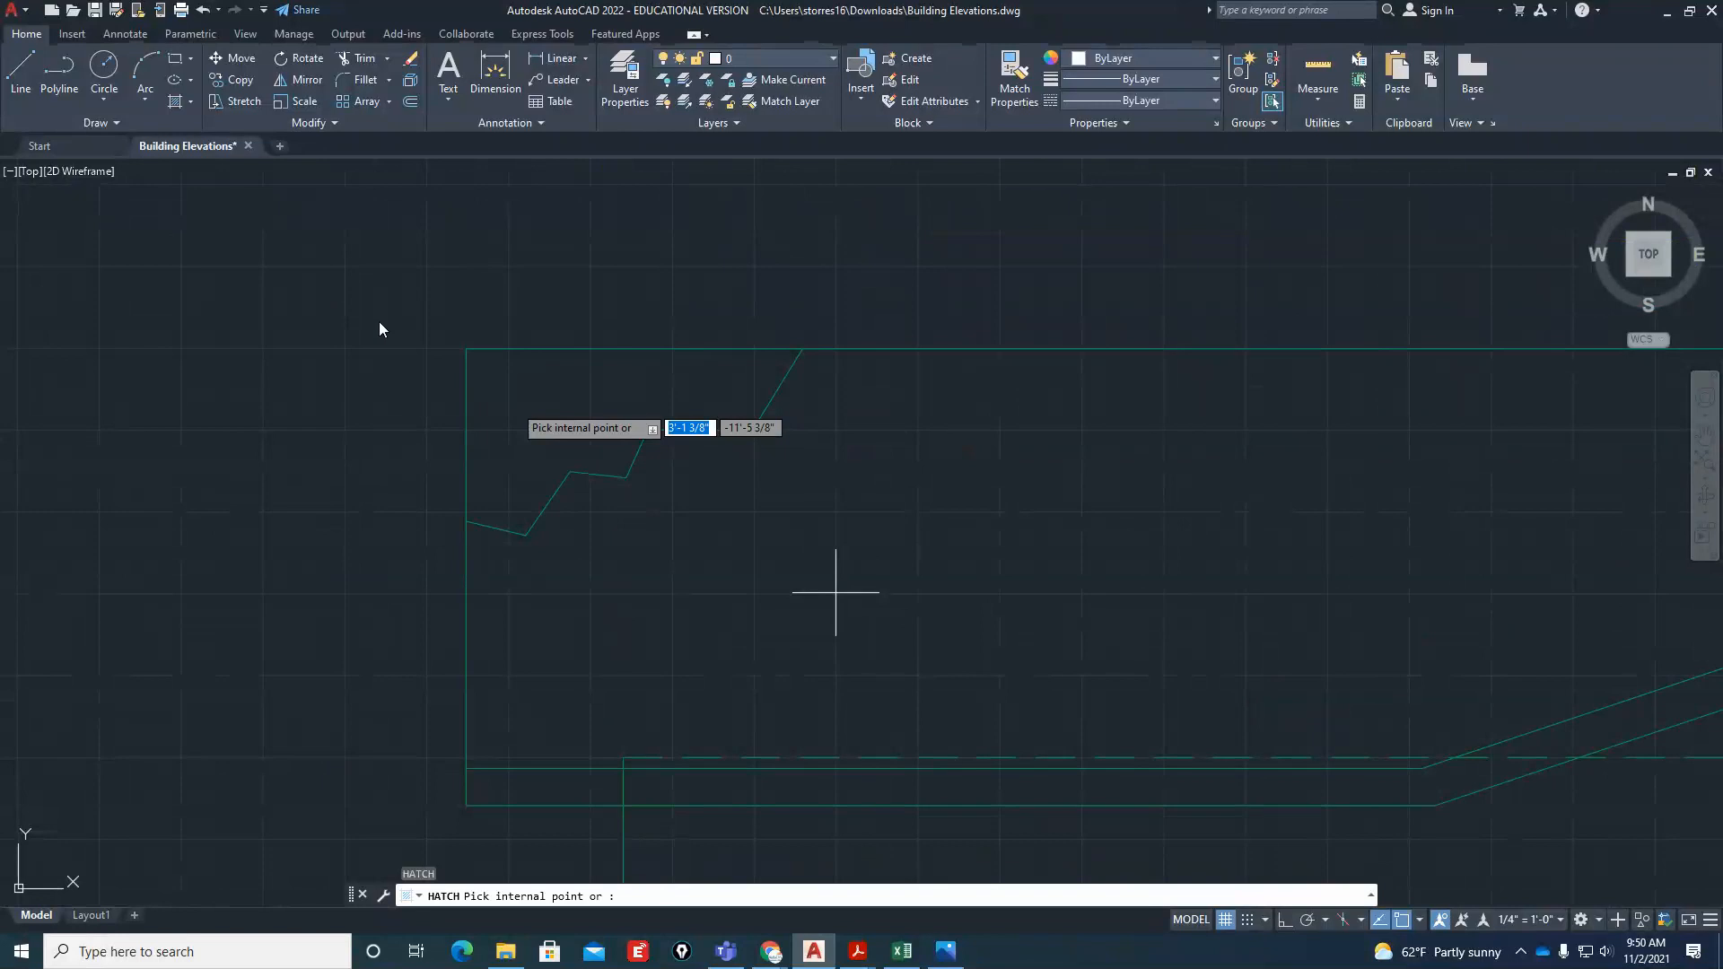
pyautogui.click(516, 396)
pyautogui.click(411, 108)
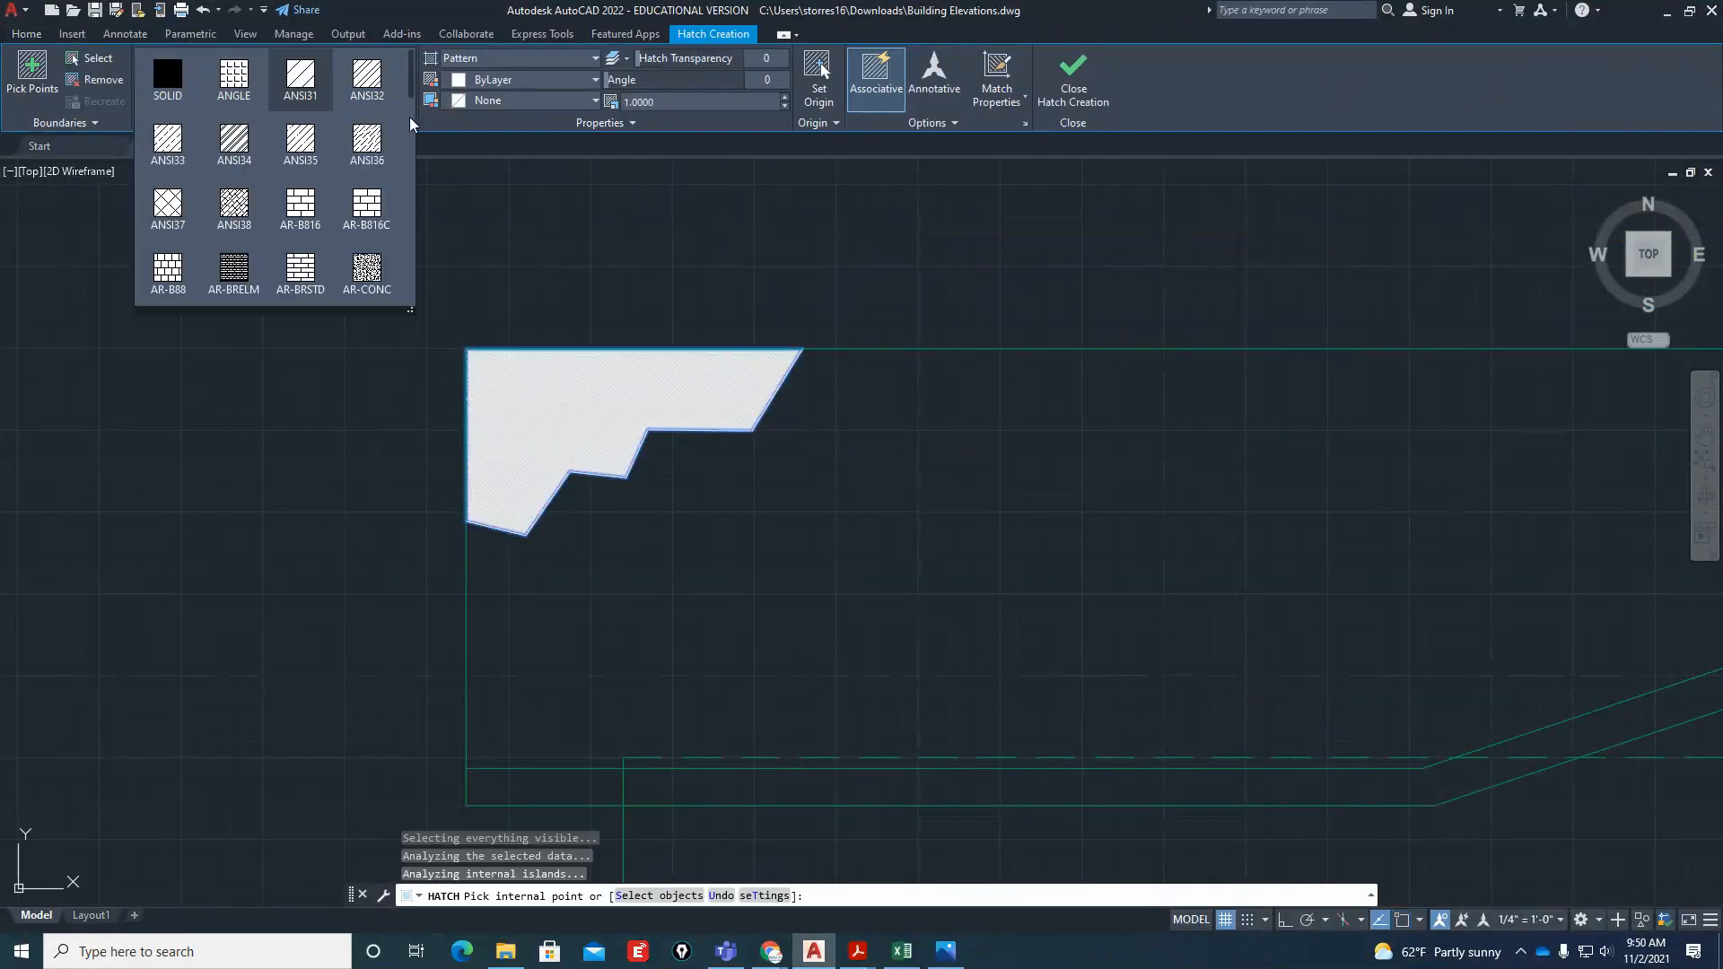
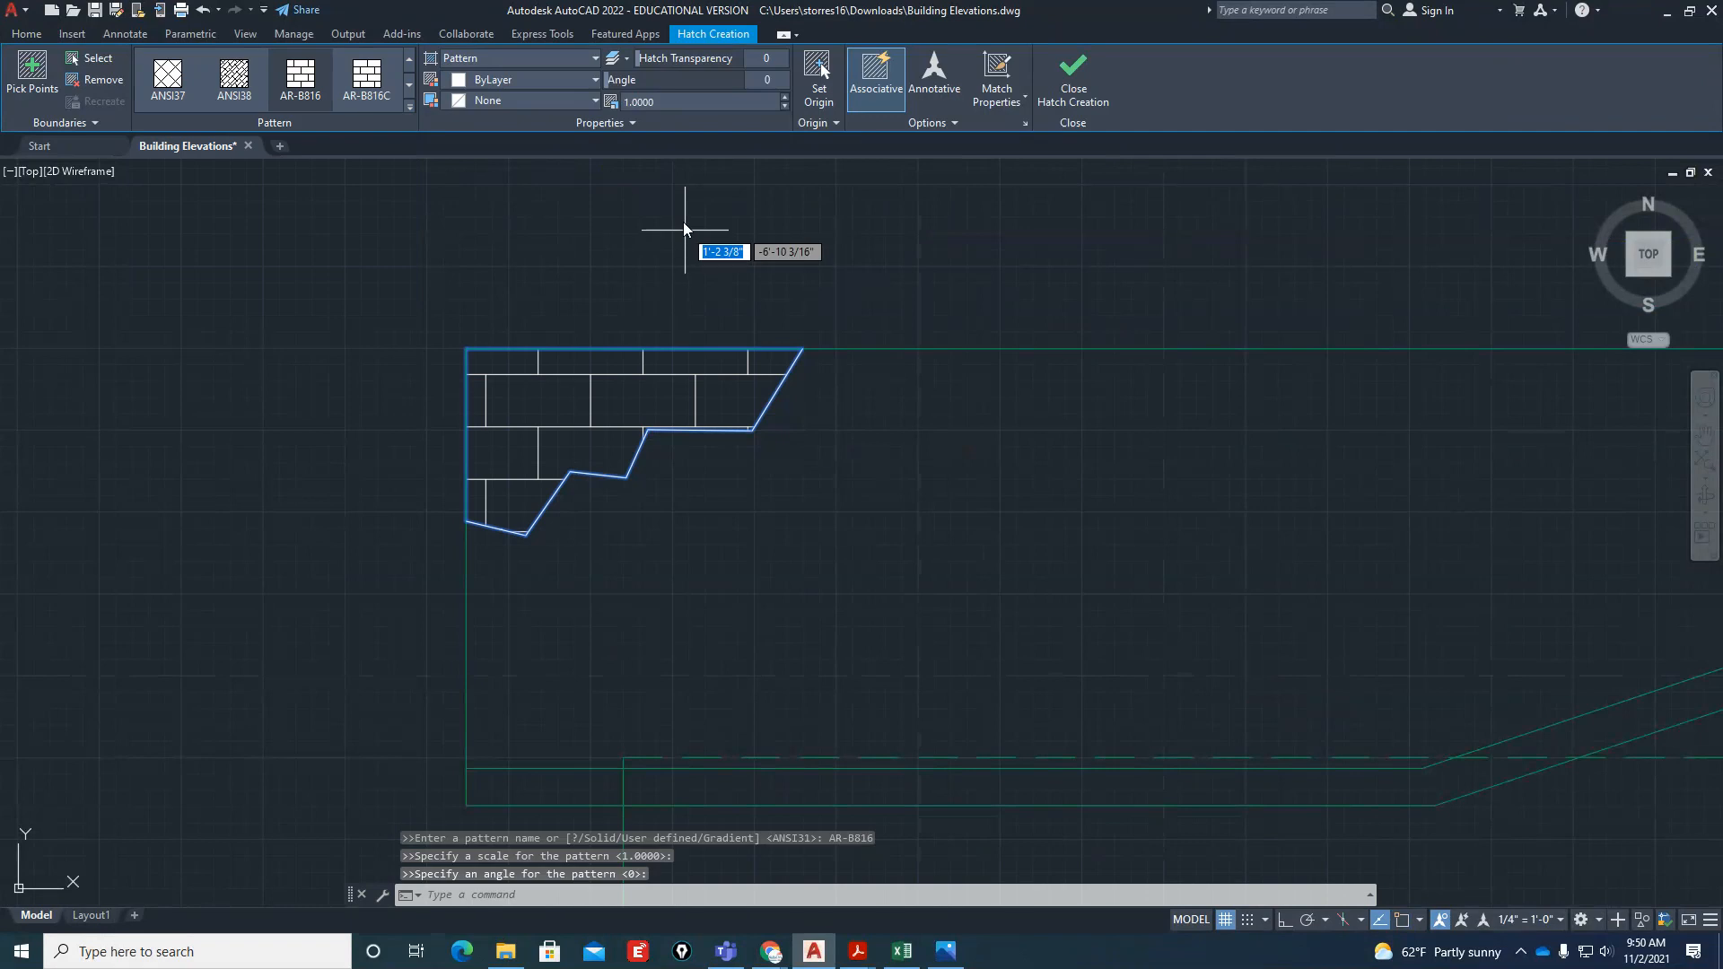
# Finish the hatch in the front elevation's roof corner and move it to the Hatch layer
pyautogui.click(1073, 74)
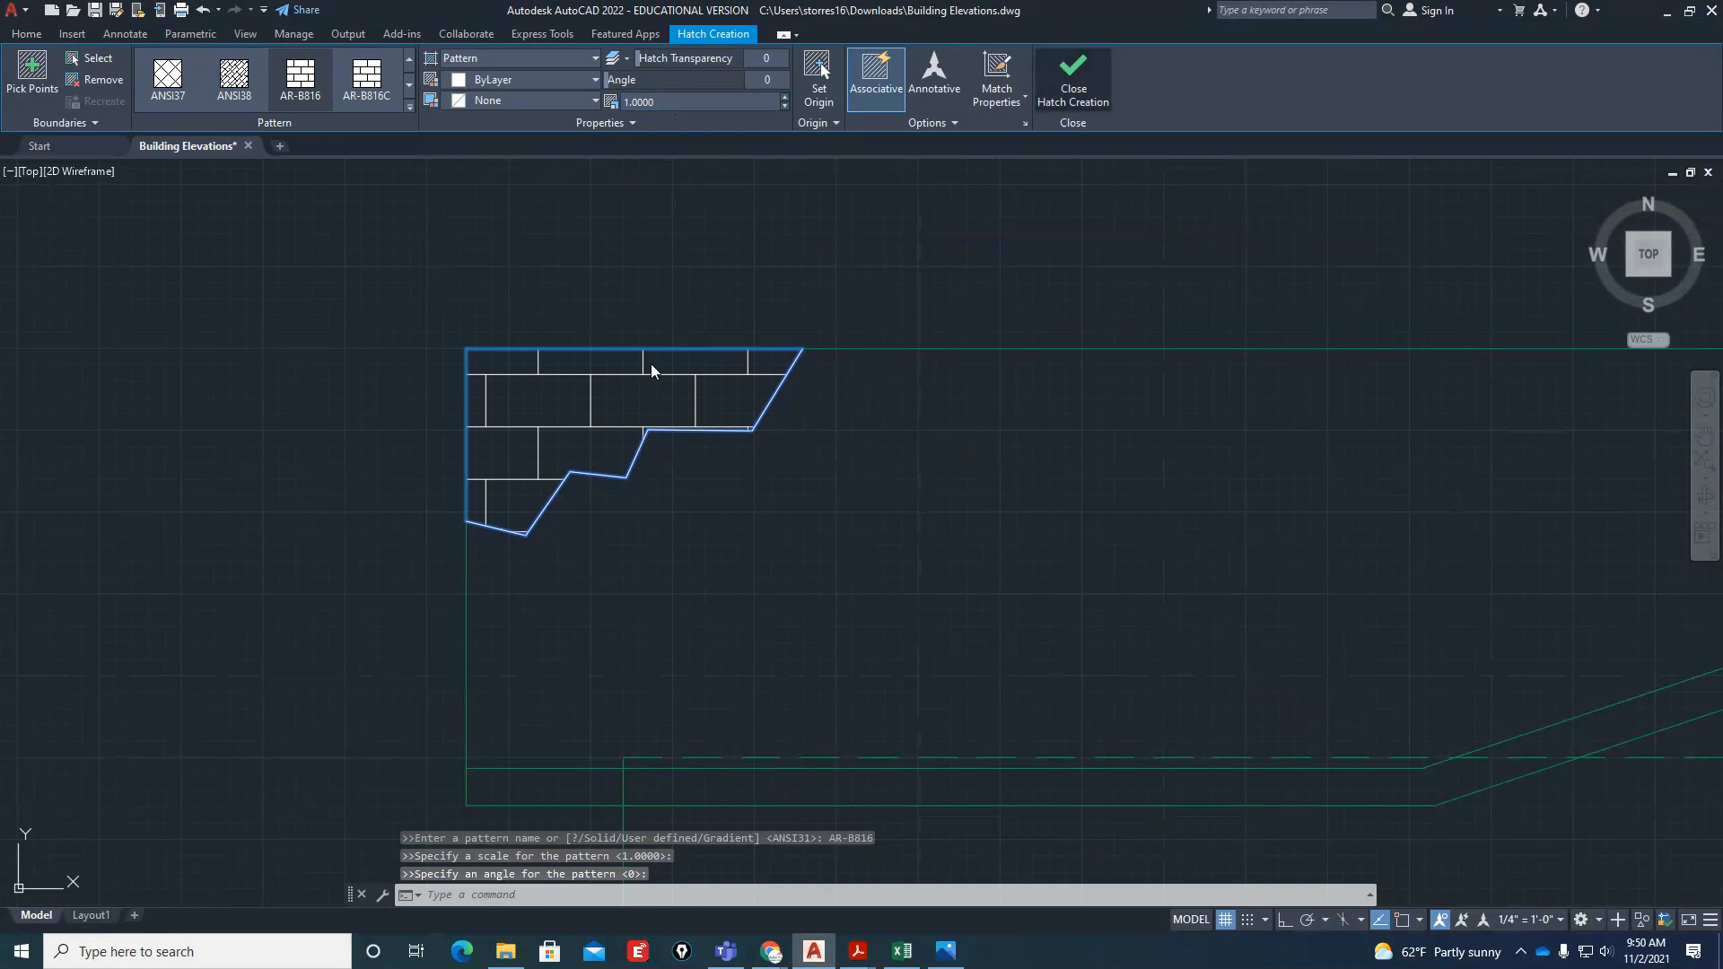
pyautogui.scroll(-5, 537, 476)
pyautogui.click(489, 445)
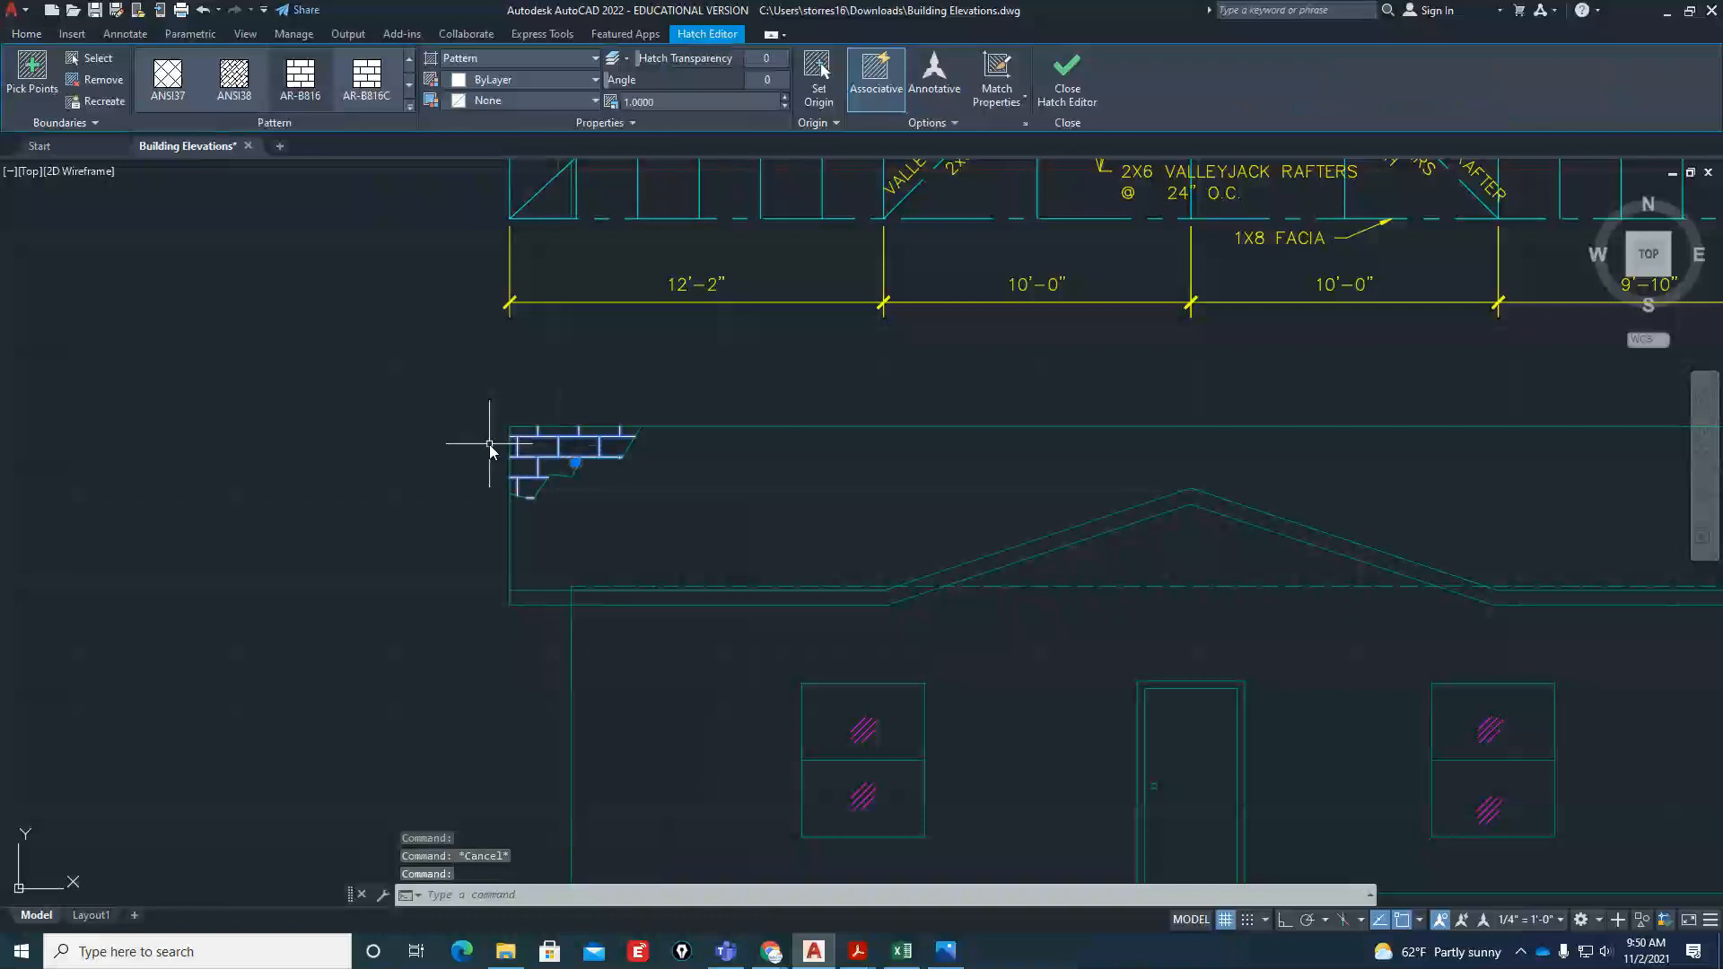
pyautogui.click(30, 35)
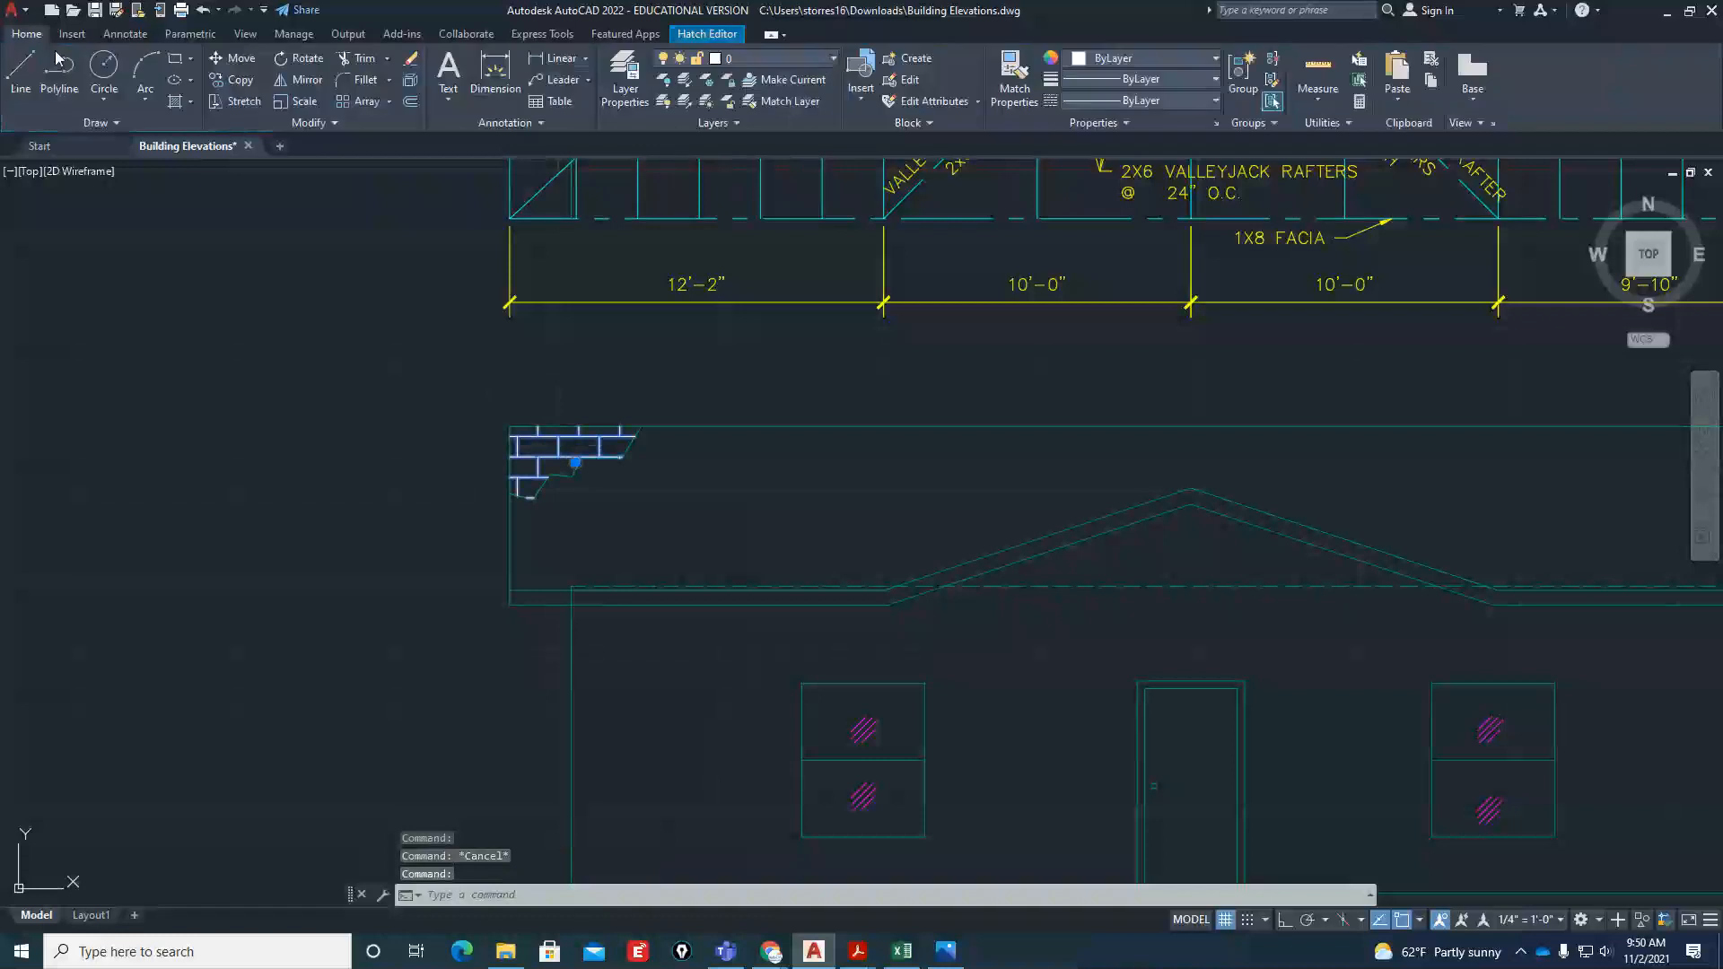
pyautogui.click(777, 58)
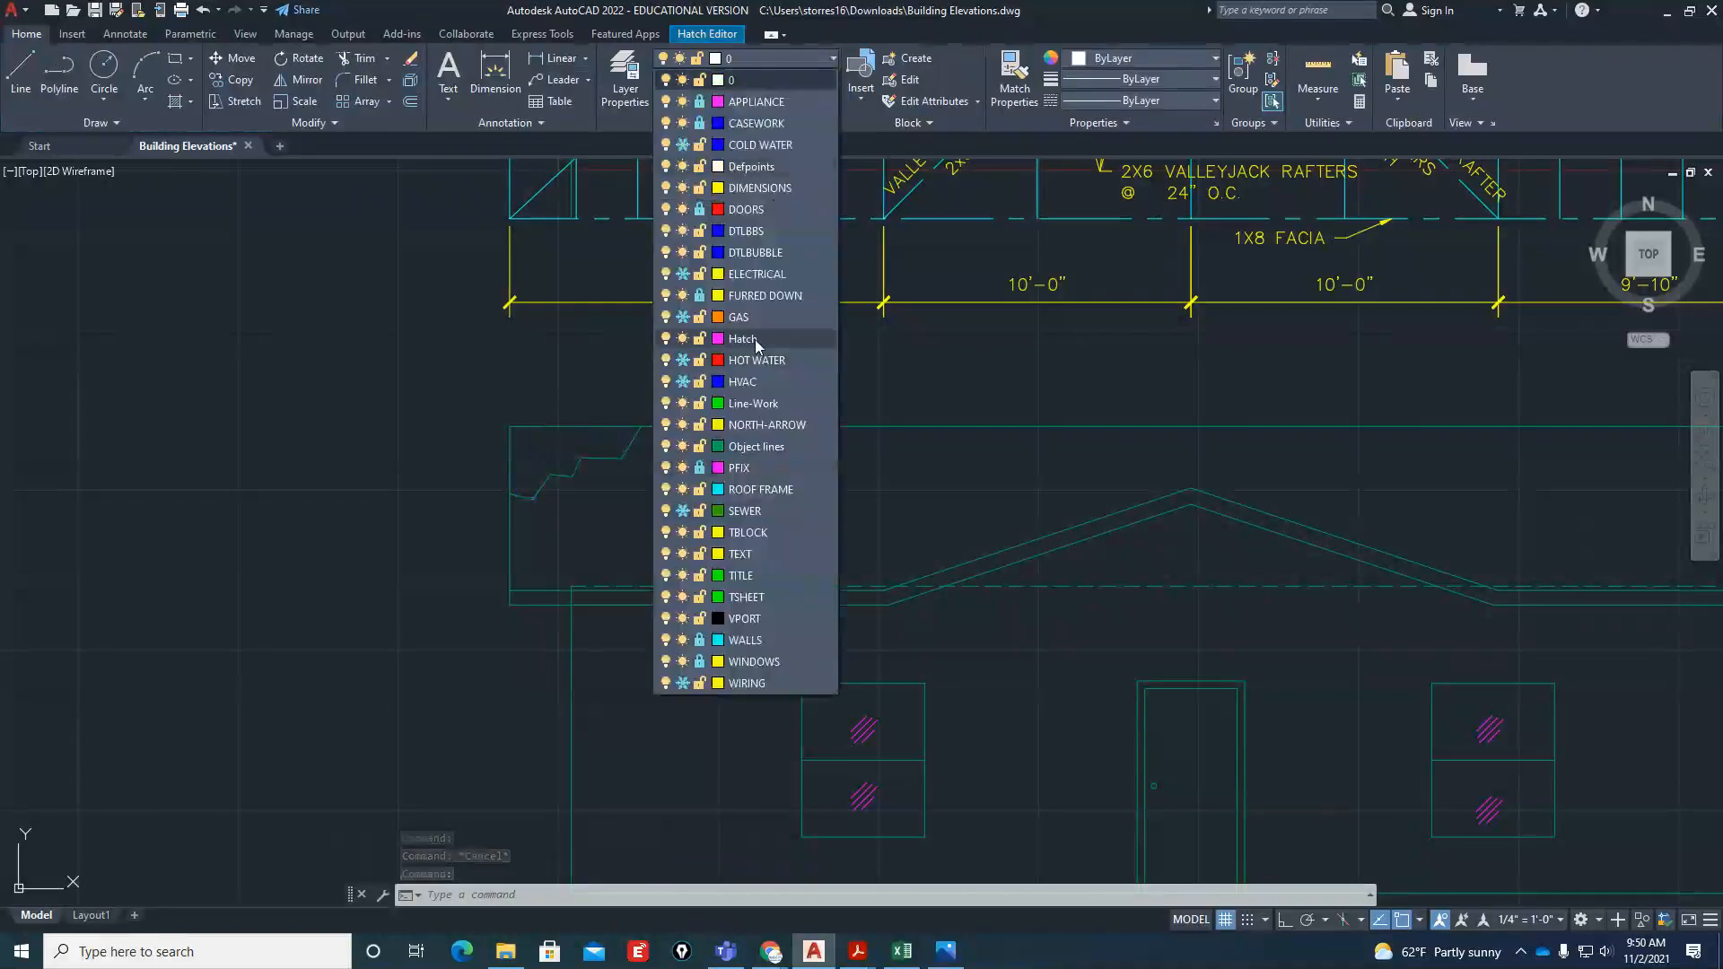
pyautogui.click(755, 339)
pyautogui.press('Escape')
pyautogui.scroll(-5, 373, 454)
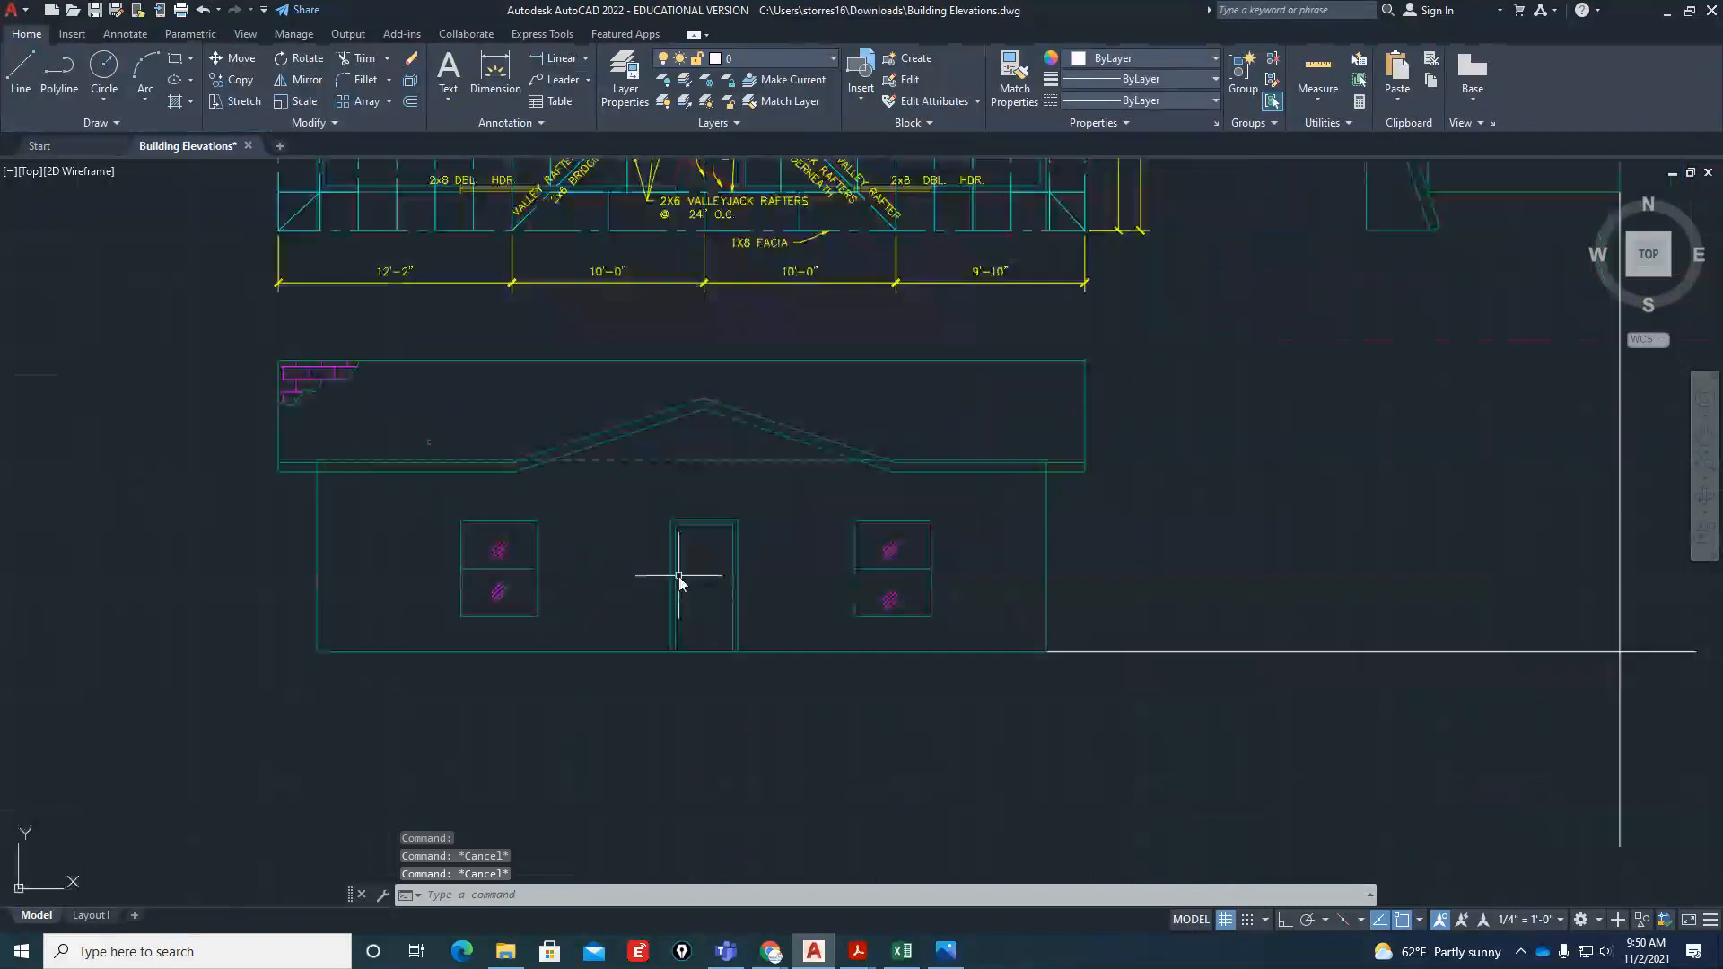
# Hatch the front elevation's wall and gable areas around the door and windows with the AR-SAND pattern
pyautogui.scroll(2, 680, 581)
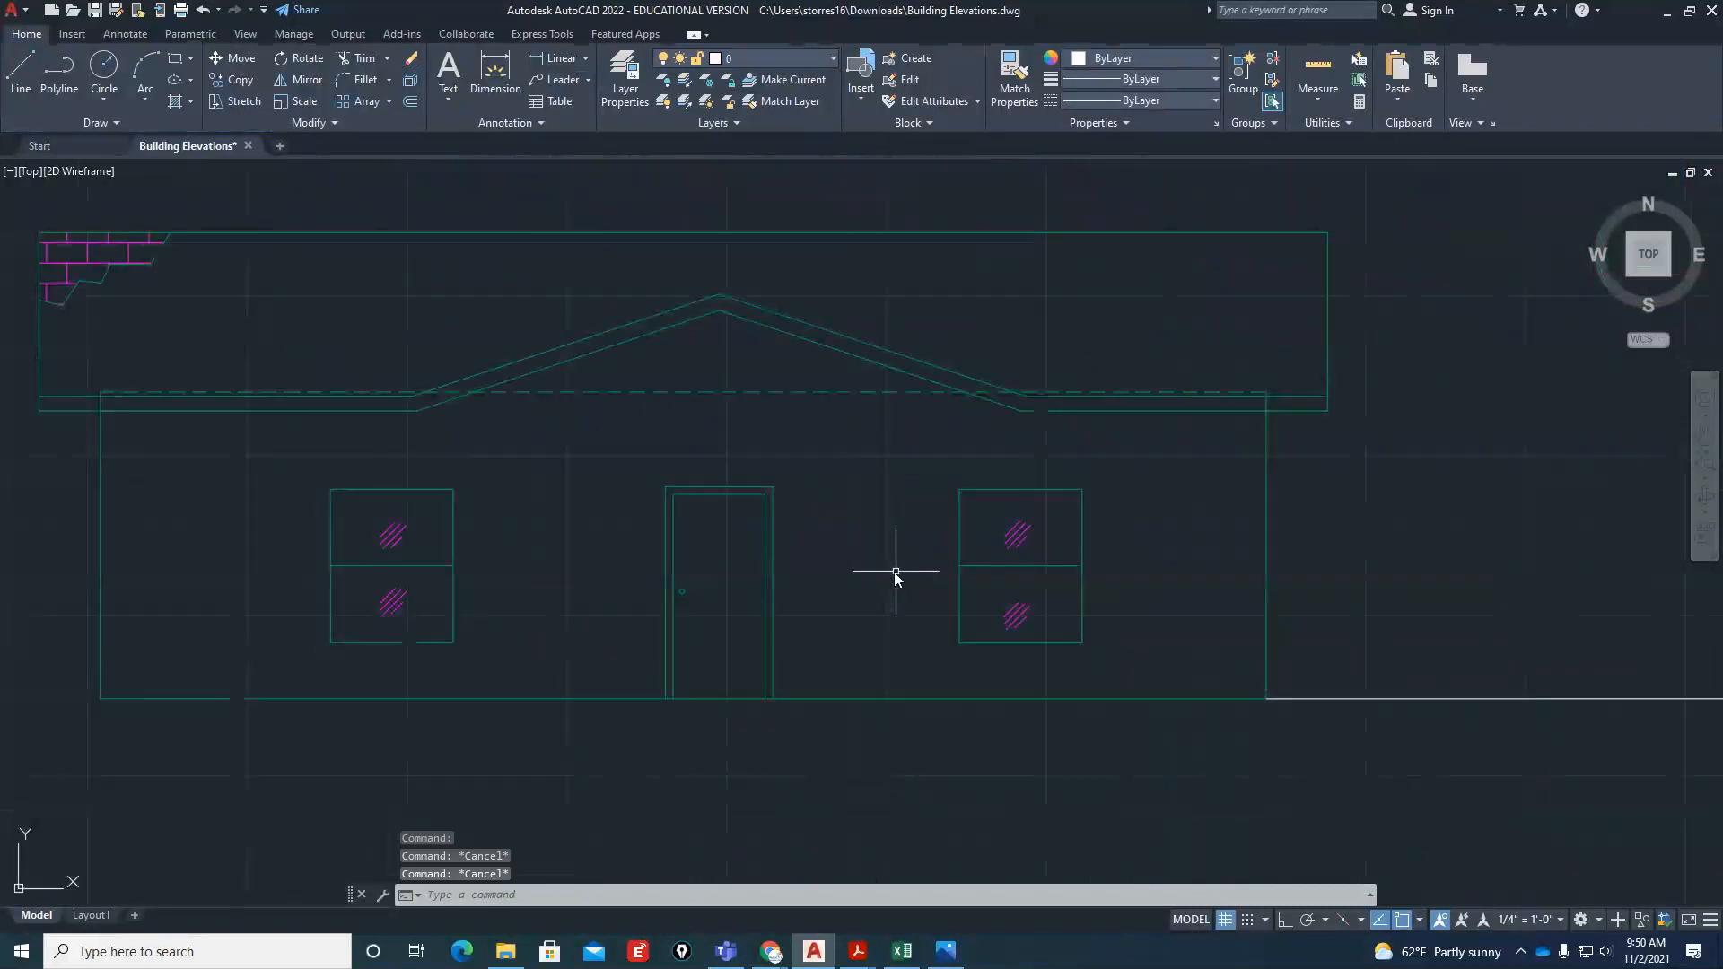
pyautogui.write('h')
pyautogui.press('Return')
pyautogui.click(892, 541)
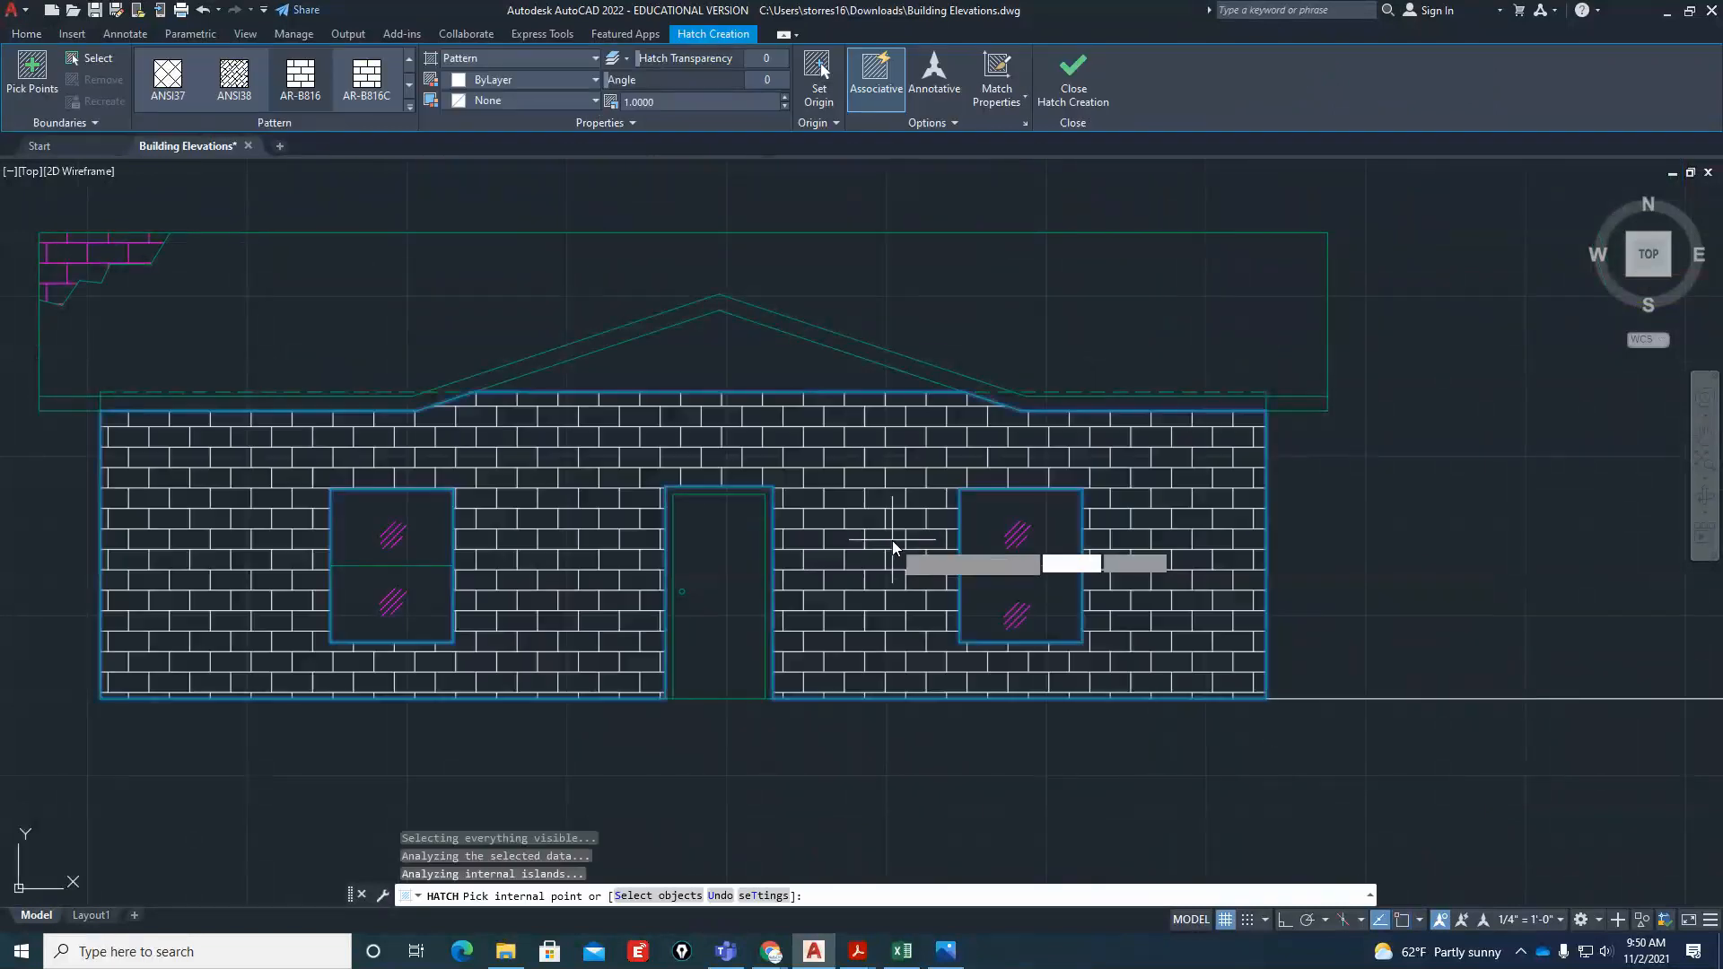
pyautogui.click(752, 358)
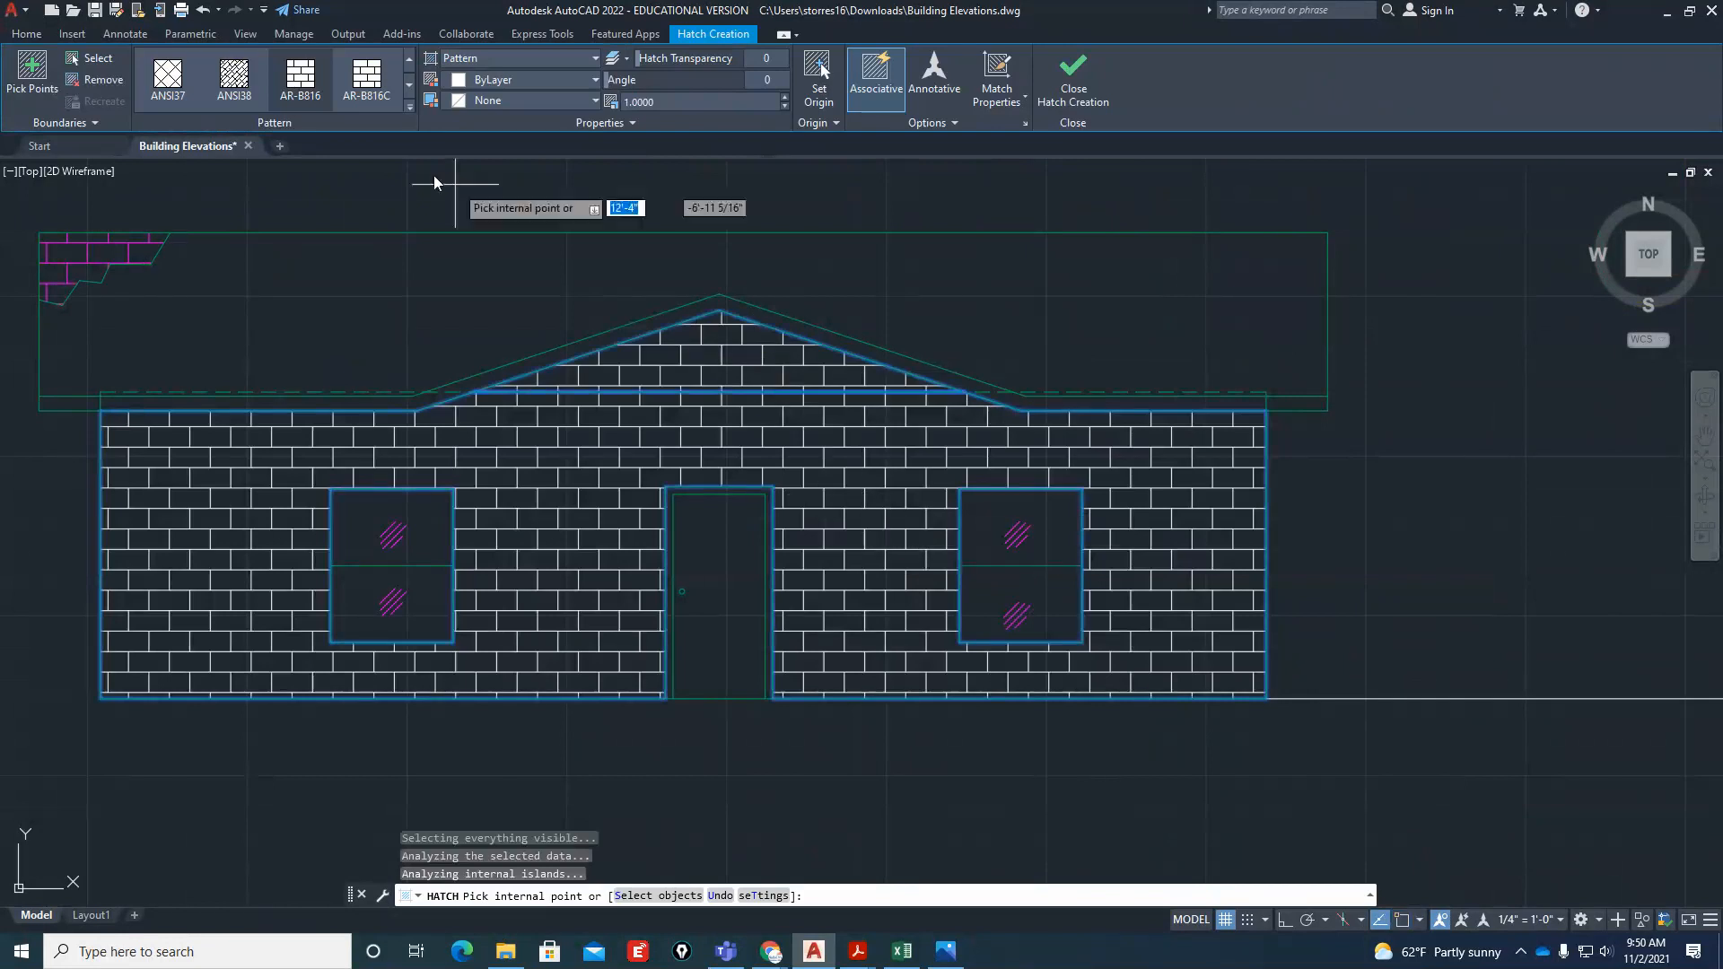
pyautogui.click(409, 106)
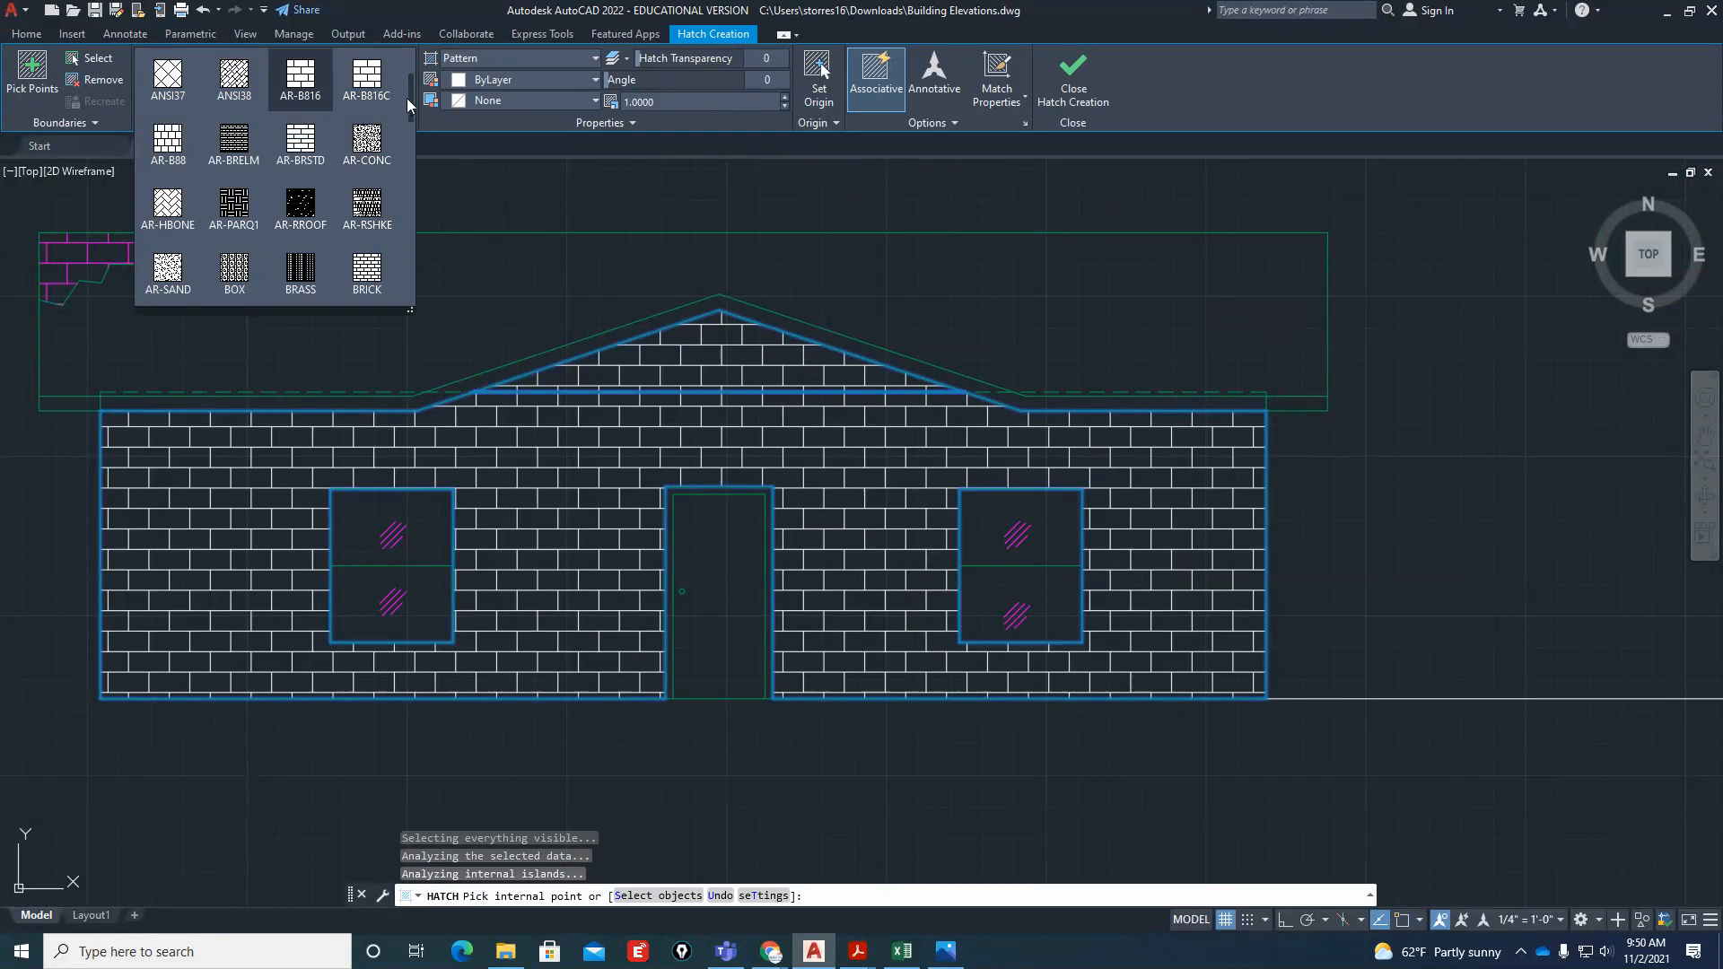
pyautogui.moveTo(408, 100)
pyautogui.mouseDown()
pyautogui.moveTo(405, 209)
pyautogui.moveTo(424, 91)
pyautogui.moveTo(426, 105)
pyautogui.mouseUp()
pyautogui.click(178, 246)
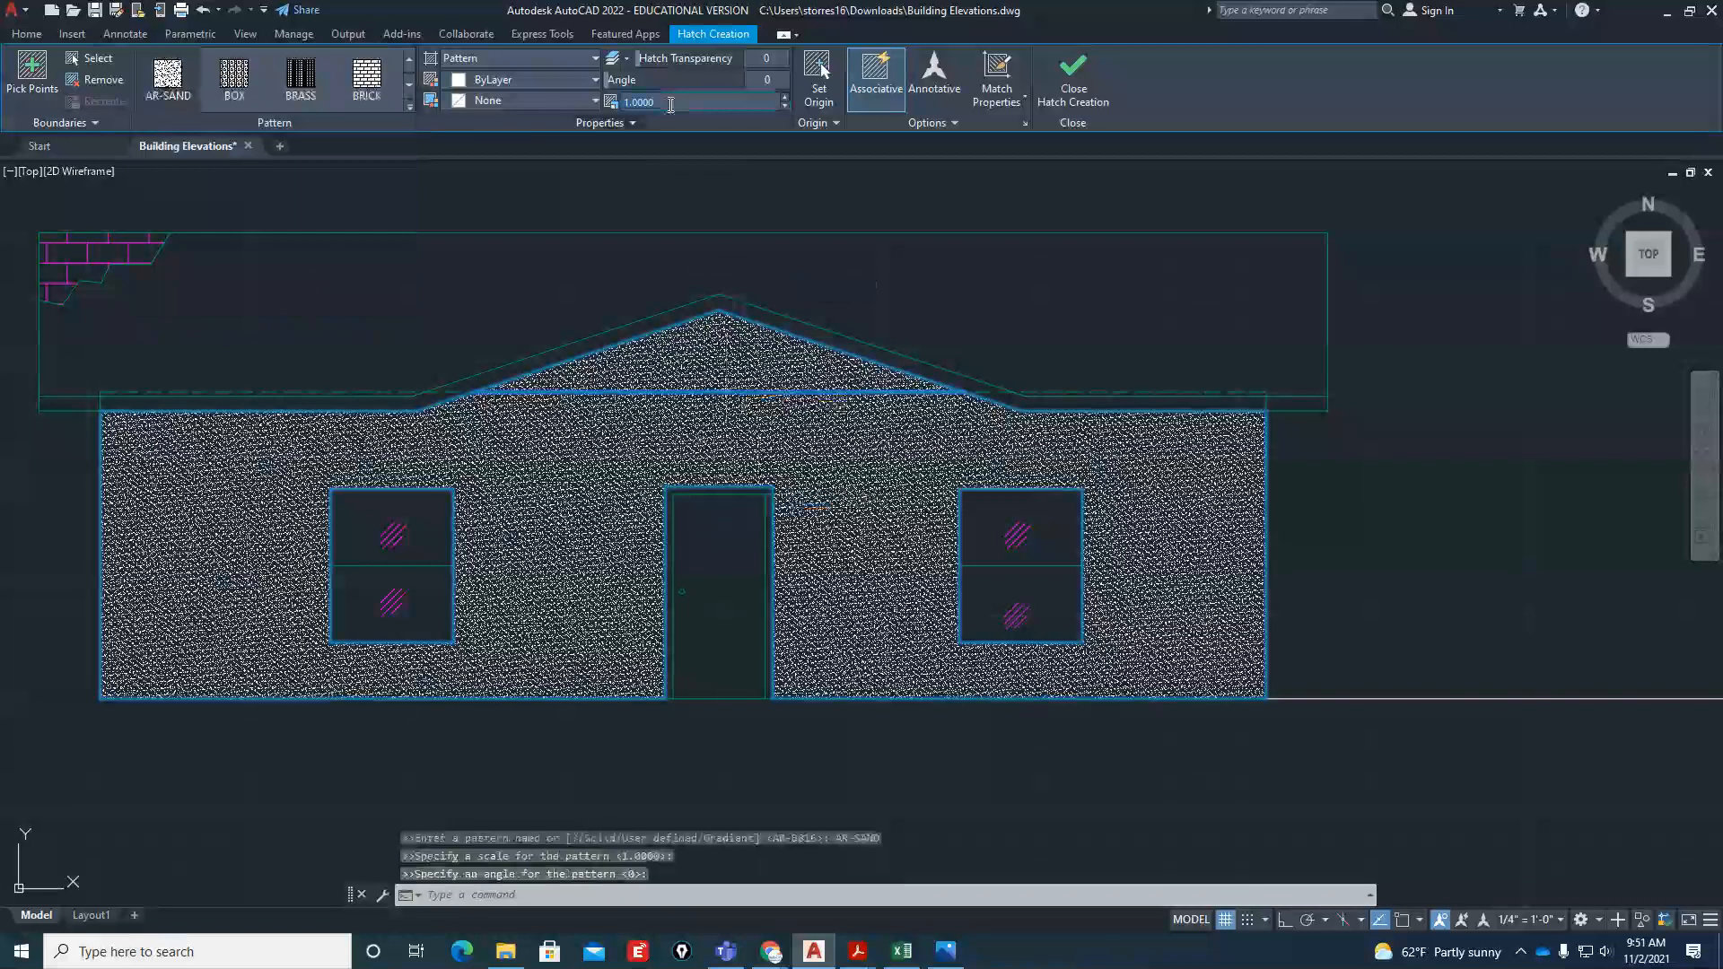
# Set the wall and gable hatch's scale to 10 and finish the hatch
pyautogui.write('5')
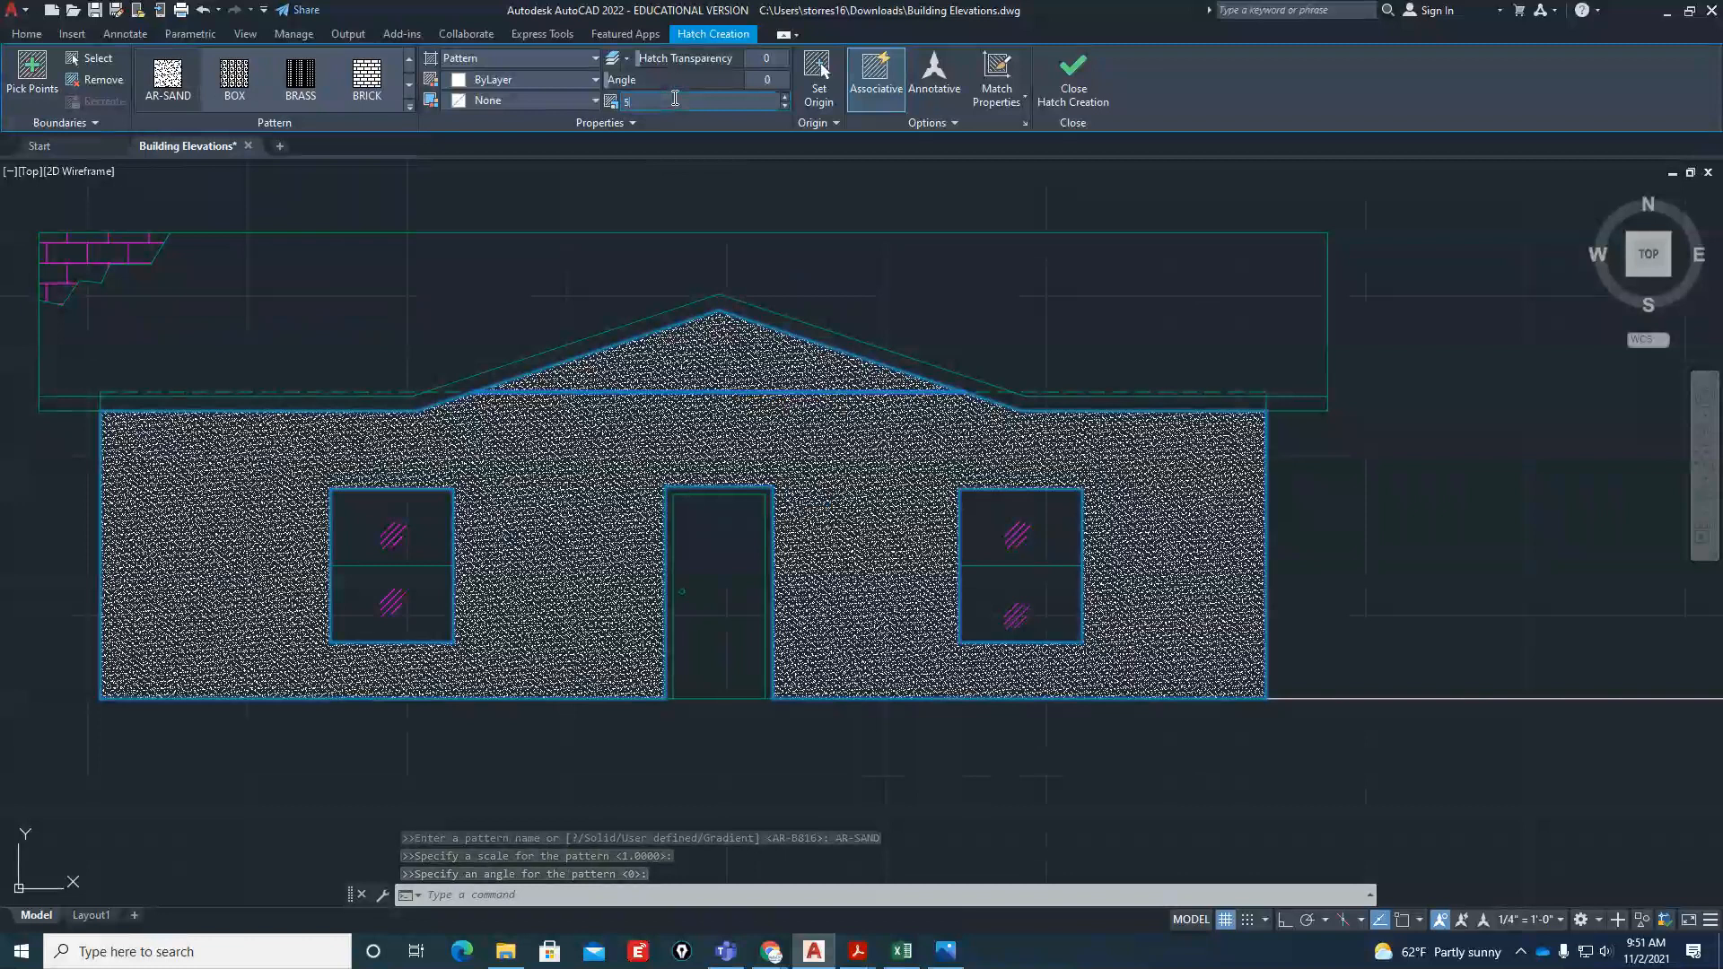
pyautogui.click(788, 96)
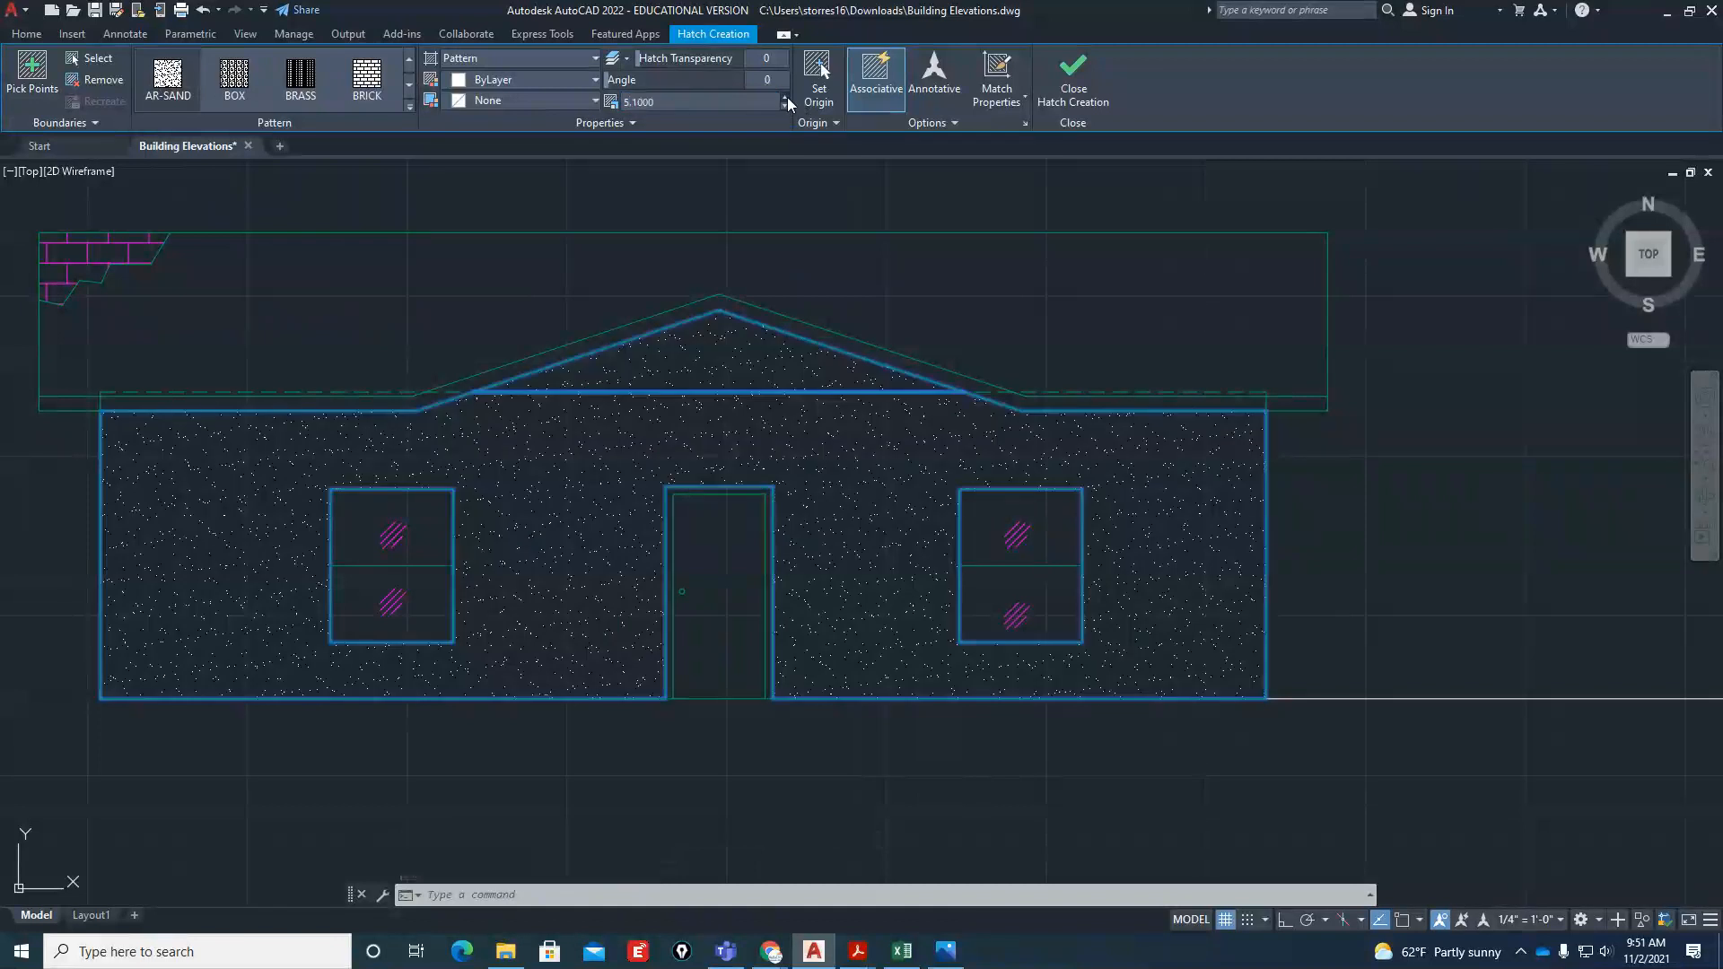
pyautogui.click(787, 97)
pyautogui.click(785, 97)
pyautogui.write('10')
pyautogui.press('Return')
pyautogui.click(1319, 575)
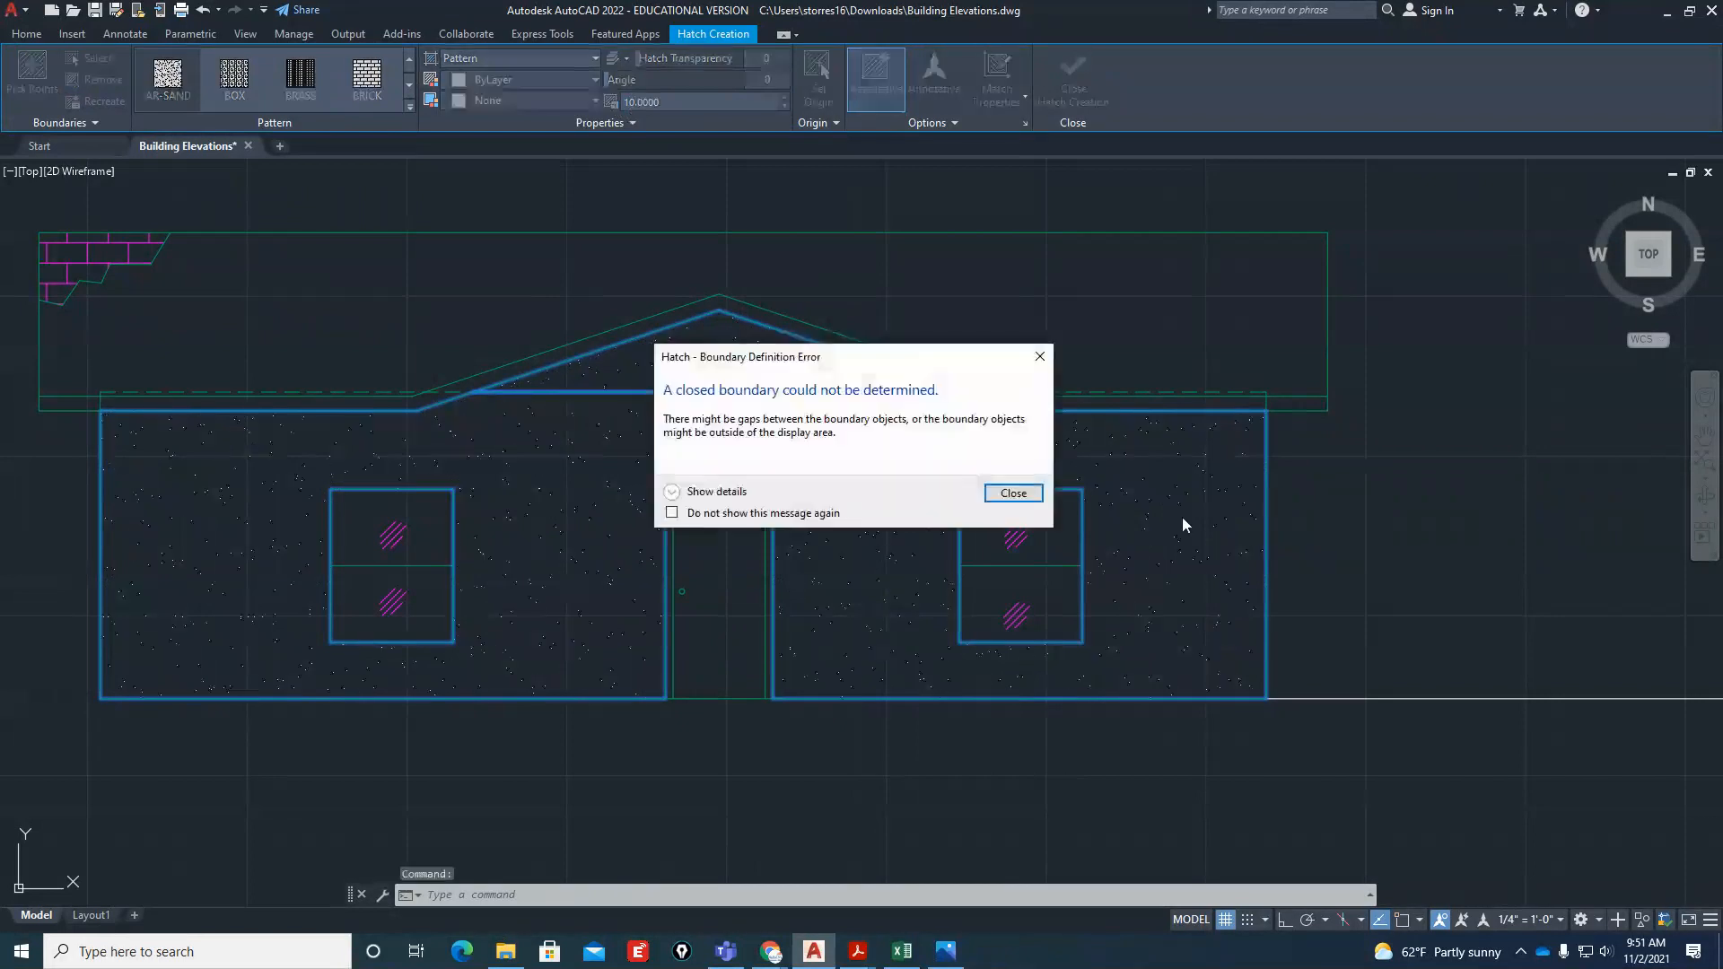
pyautogui.click(1013, 492)
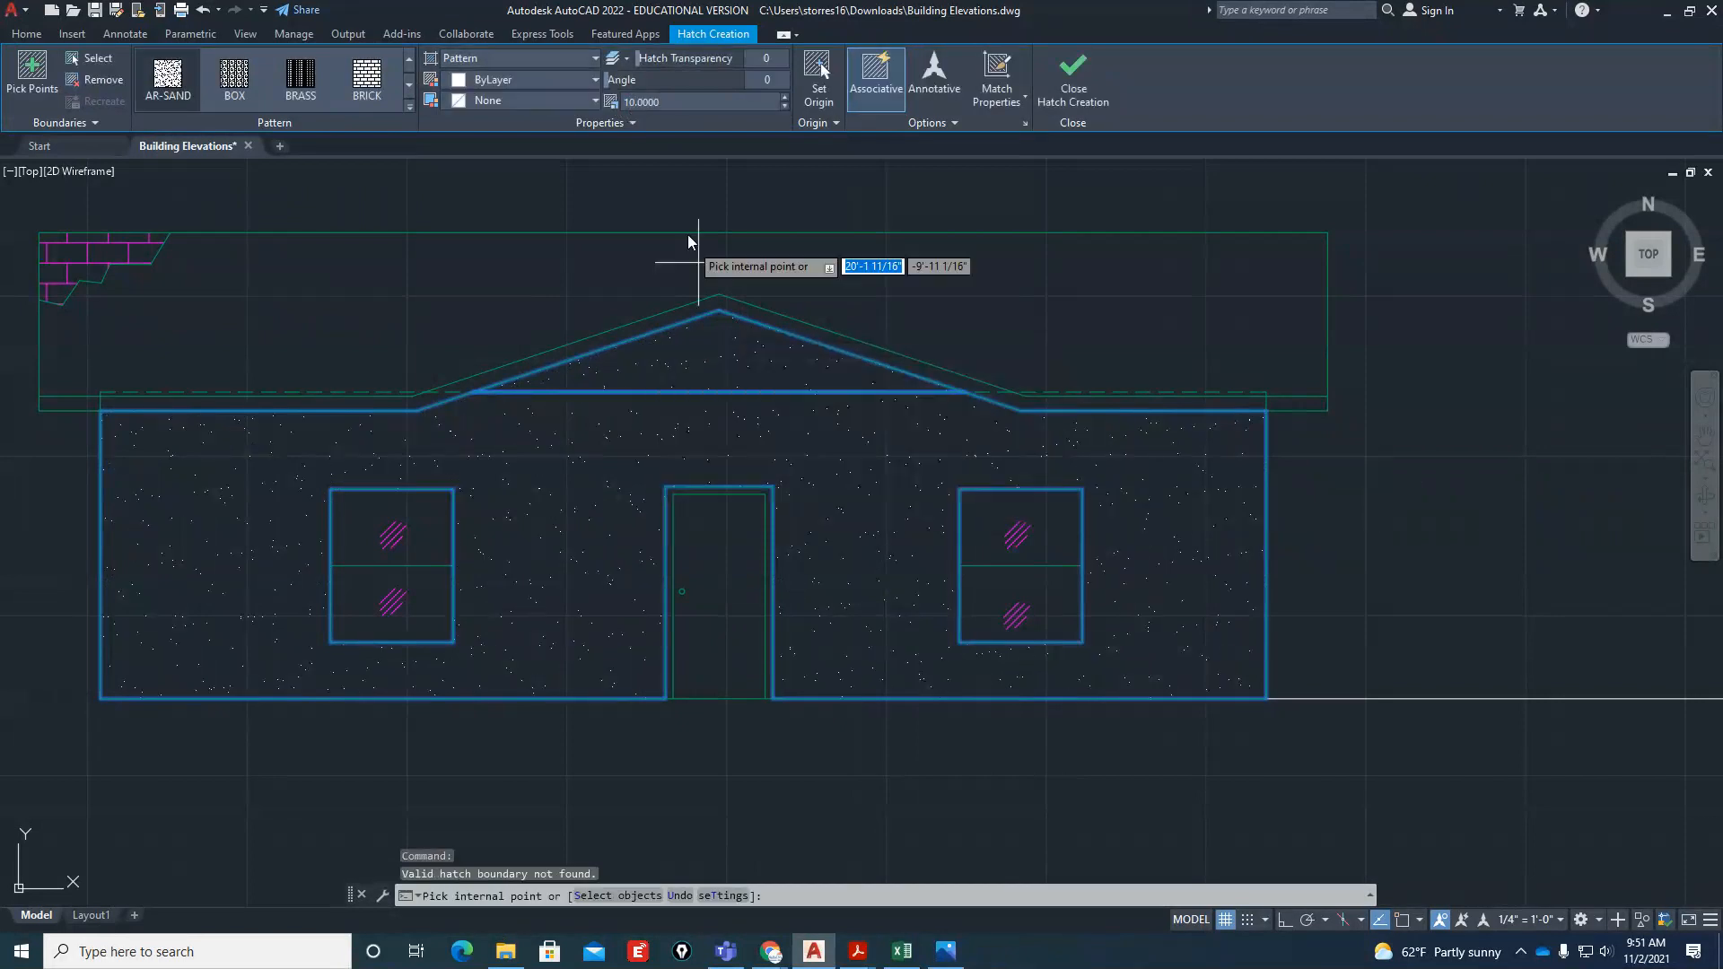
pyautogui.click(1077, 81)
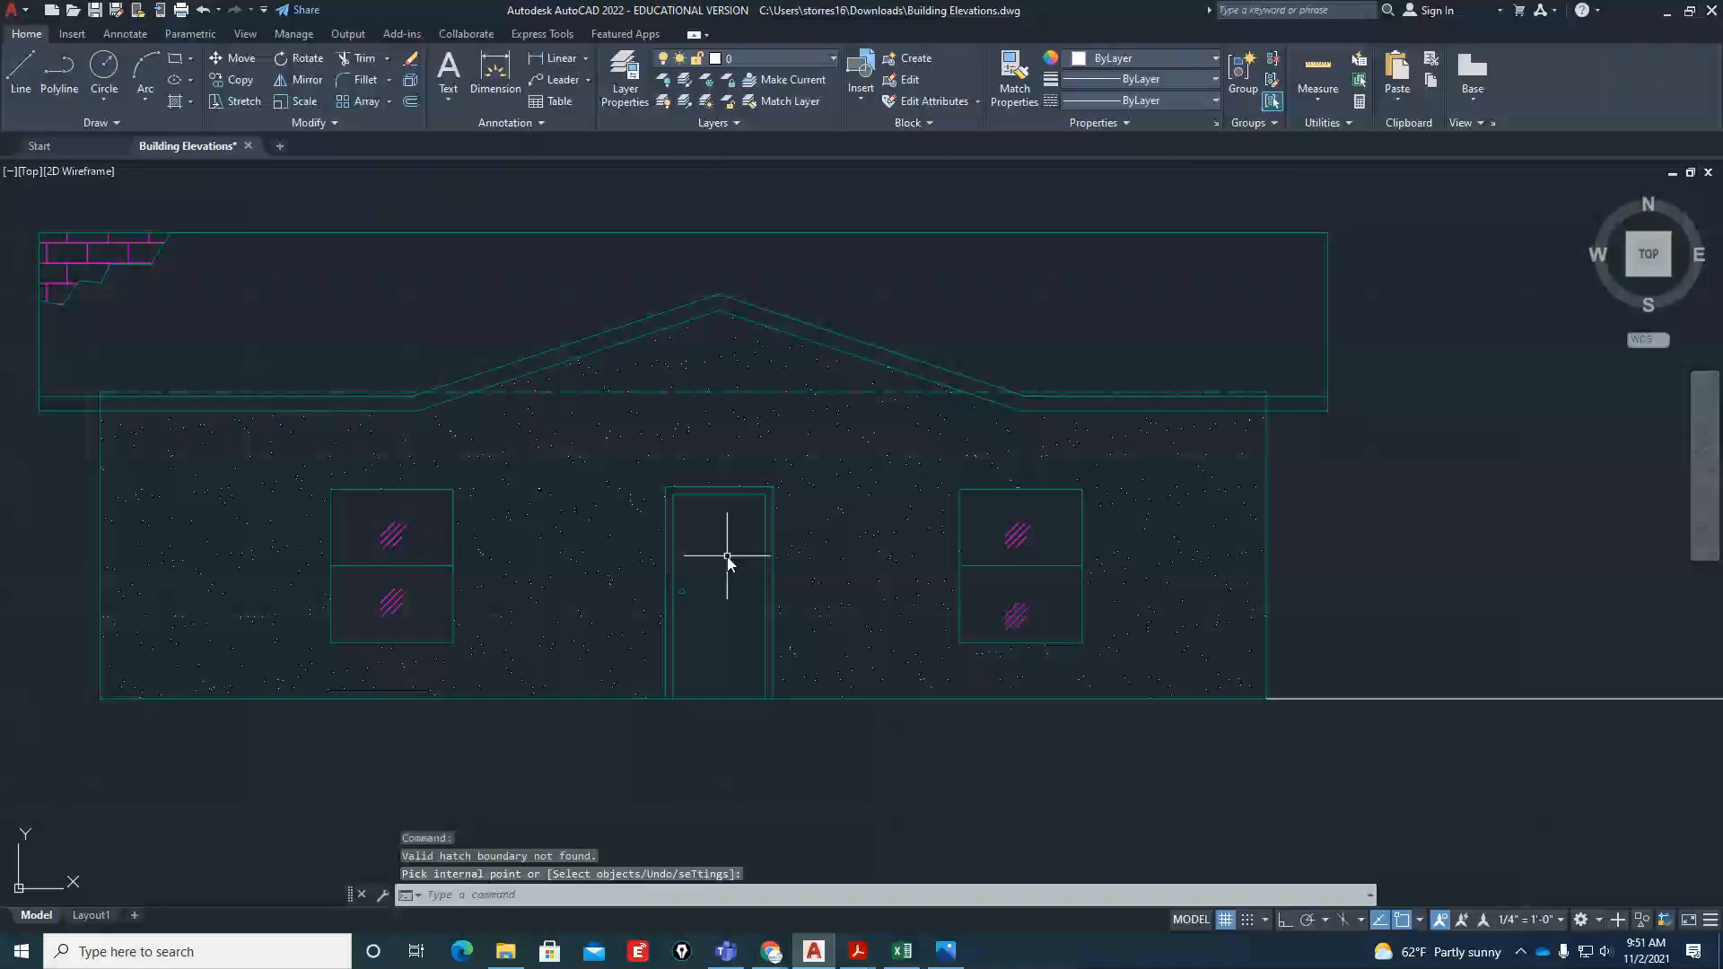
# Move the front elevation's AR-SAND wall and gable hatch to the Hatch layer
pyautogui.scroll(-3, 726, 561)
pyautogui.scroll(4, 812, 567)
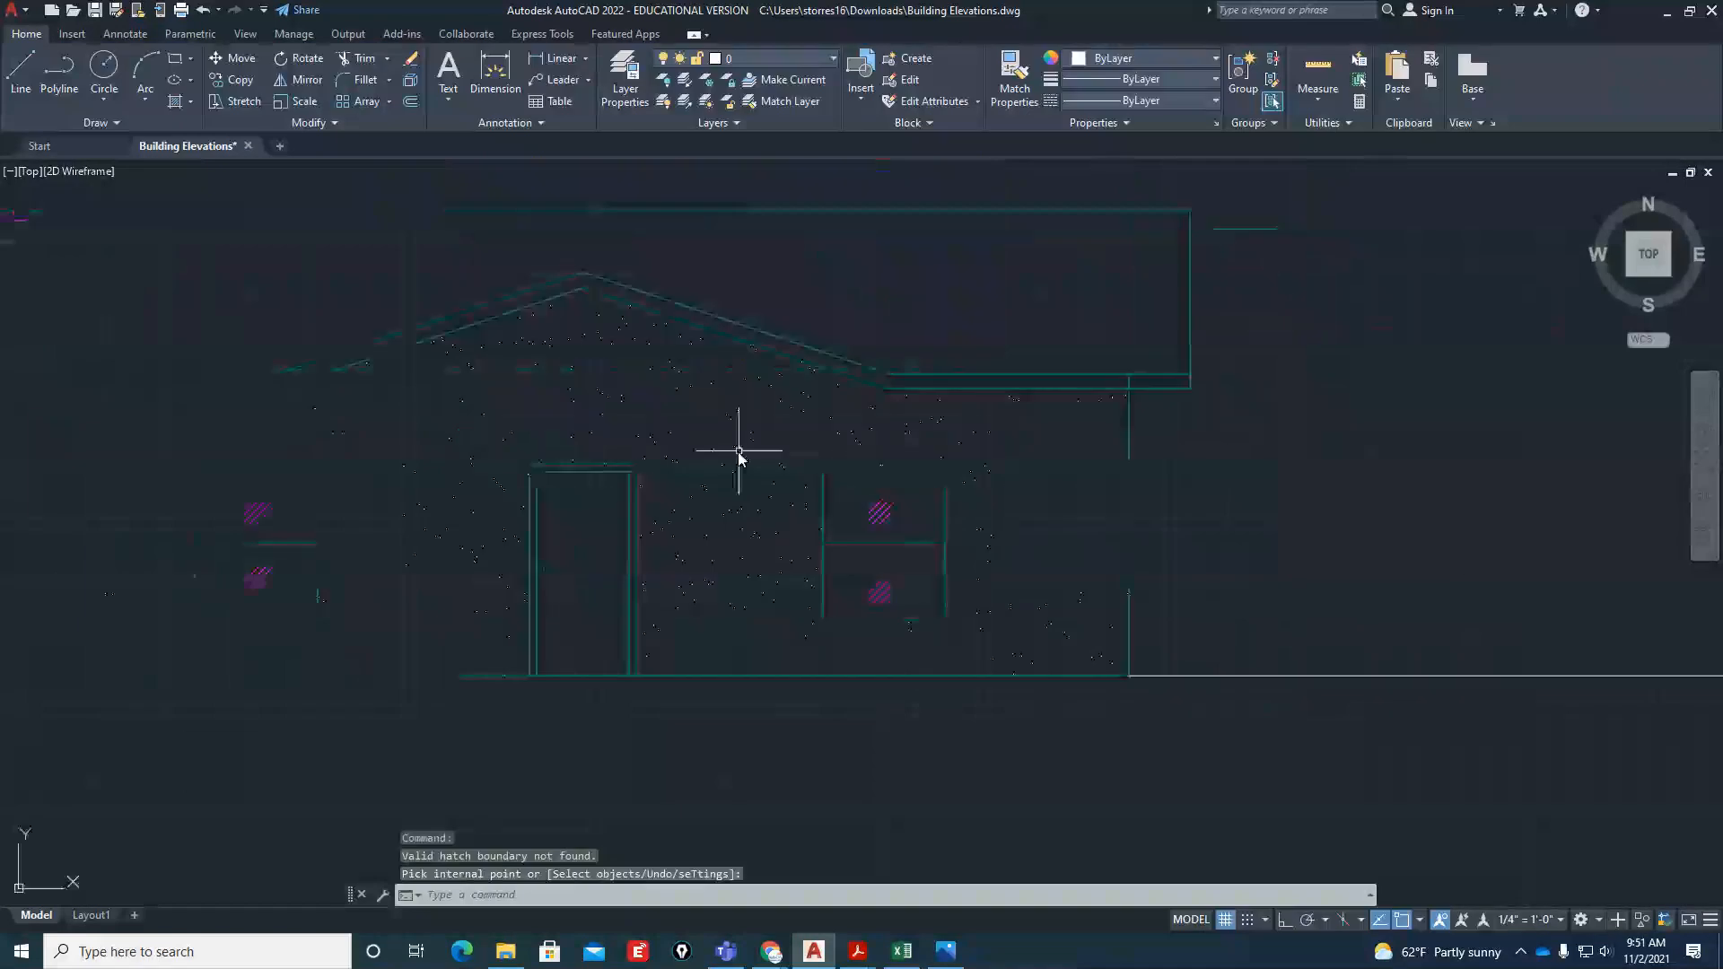
pyautogui.click(735, 449)
pyautogui.click(25, 36)
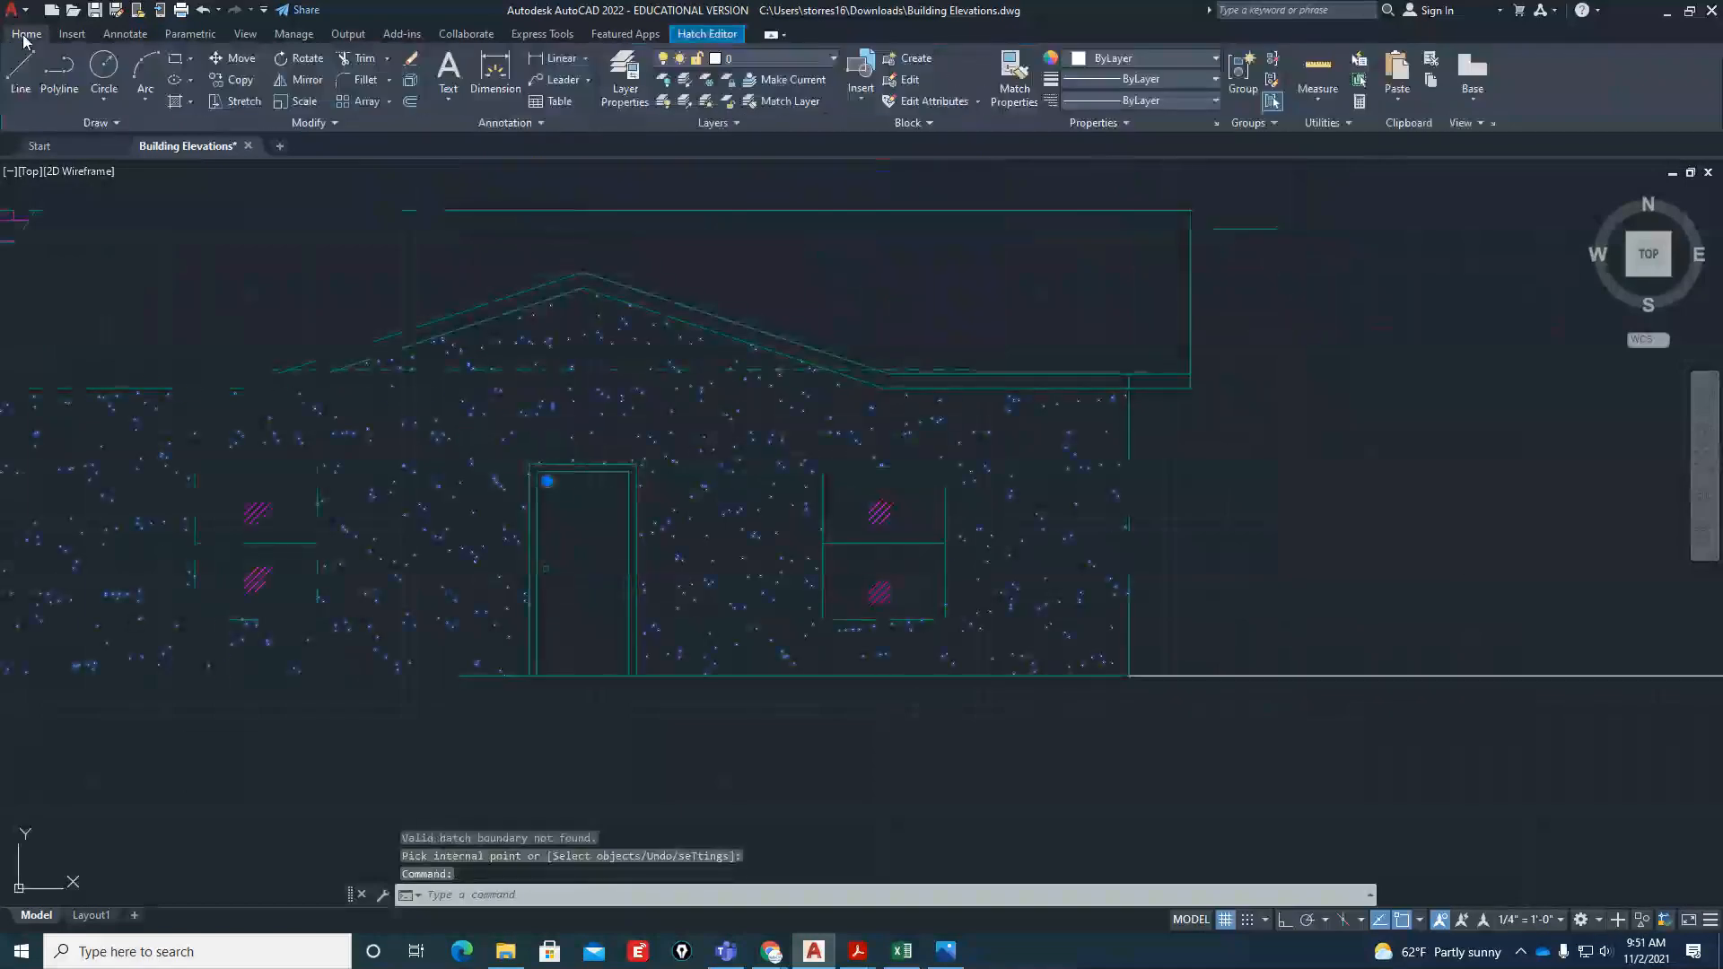
pyautogui.click(797, 60)
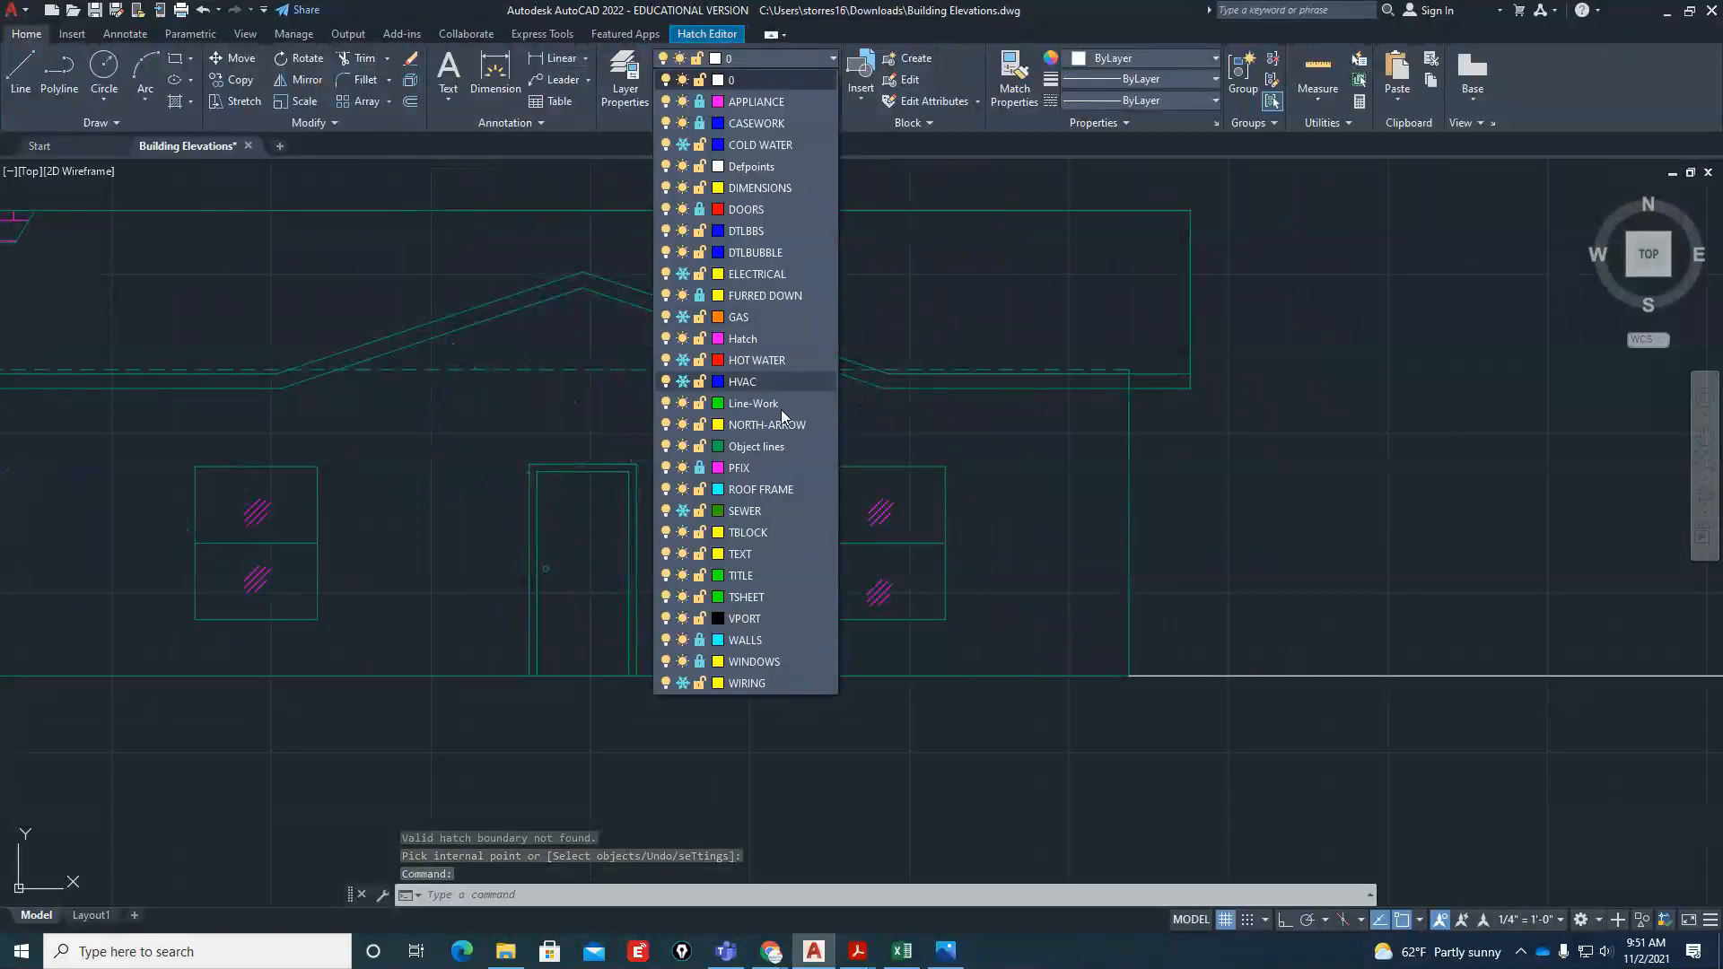
pyautogui.click(752, 337)
pyautogui.press('Escape')
pyautogui.press('Escape')
pyautogui.scroll(-3, 808, 529)
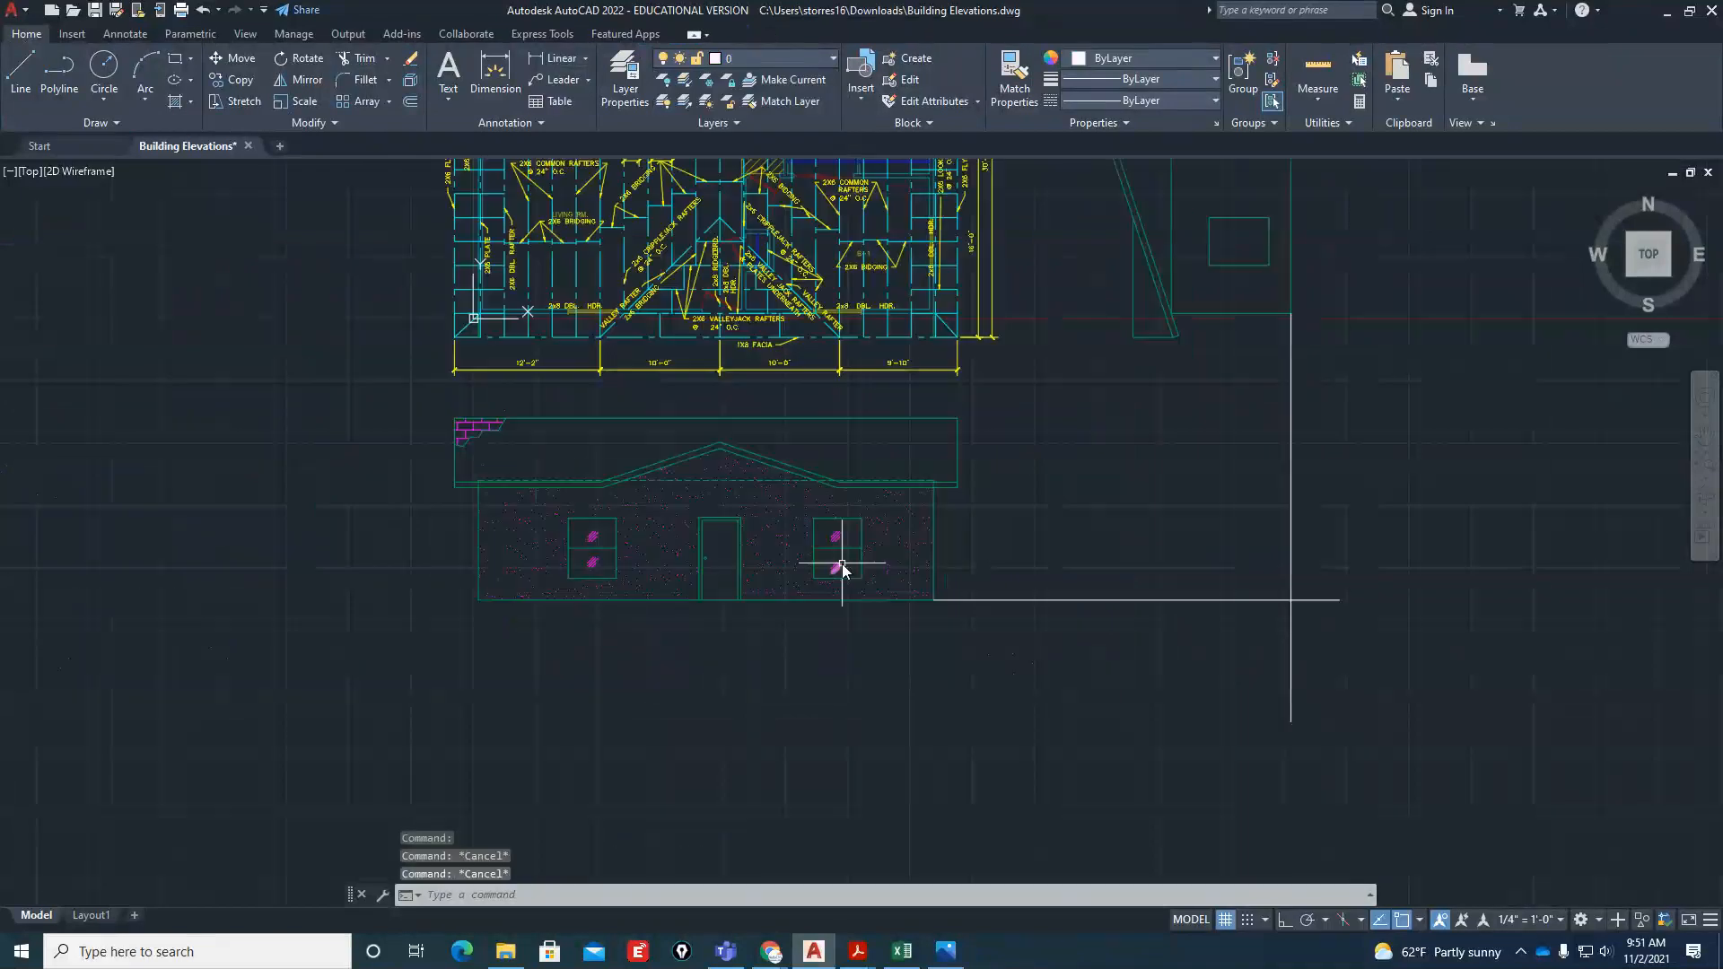
pyautogui.scroll(-2, 870, 646)
pyautogui.scroll(2, 892, 722)
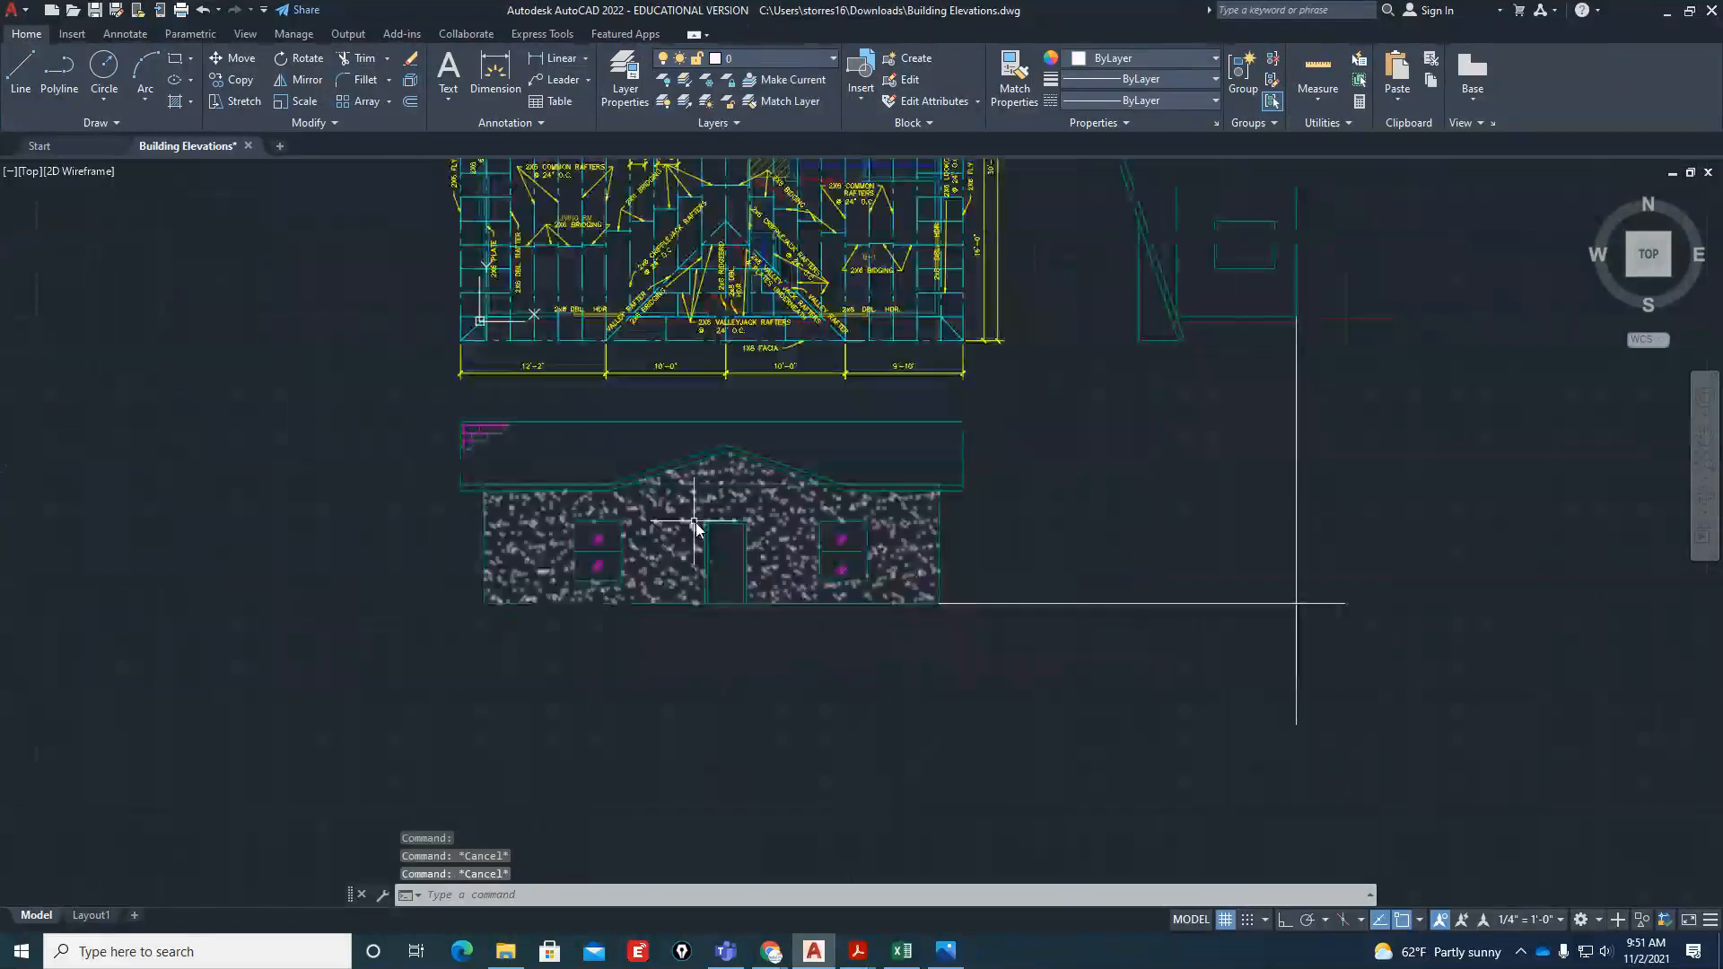
pyautogui.scroll(4, 722, 348)
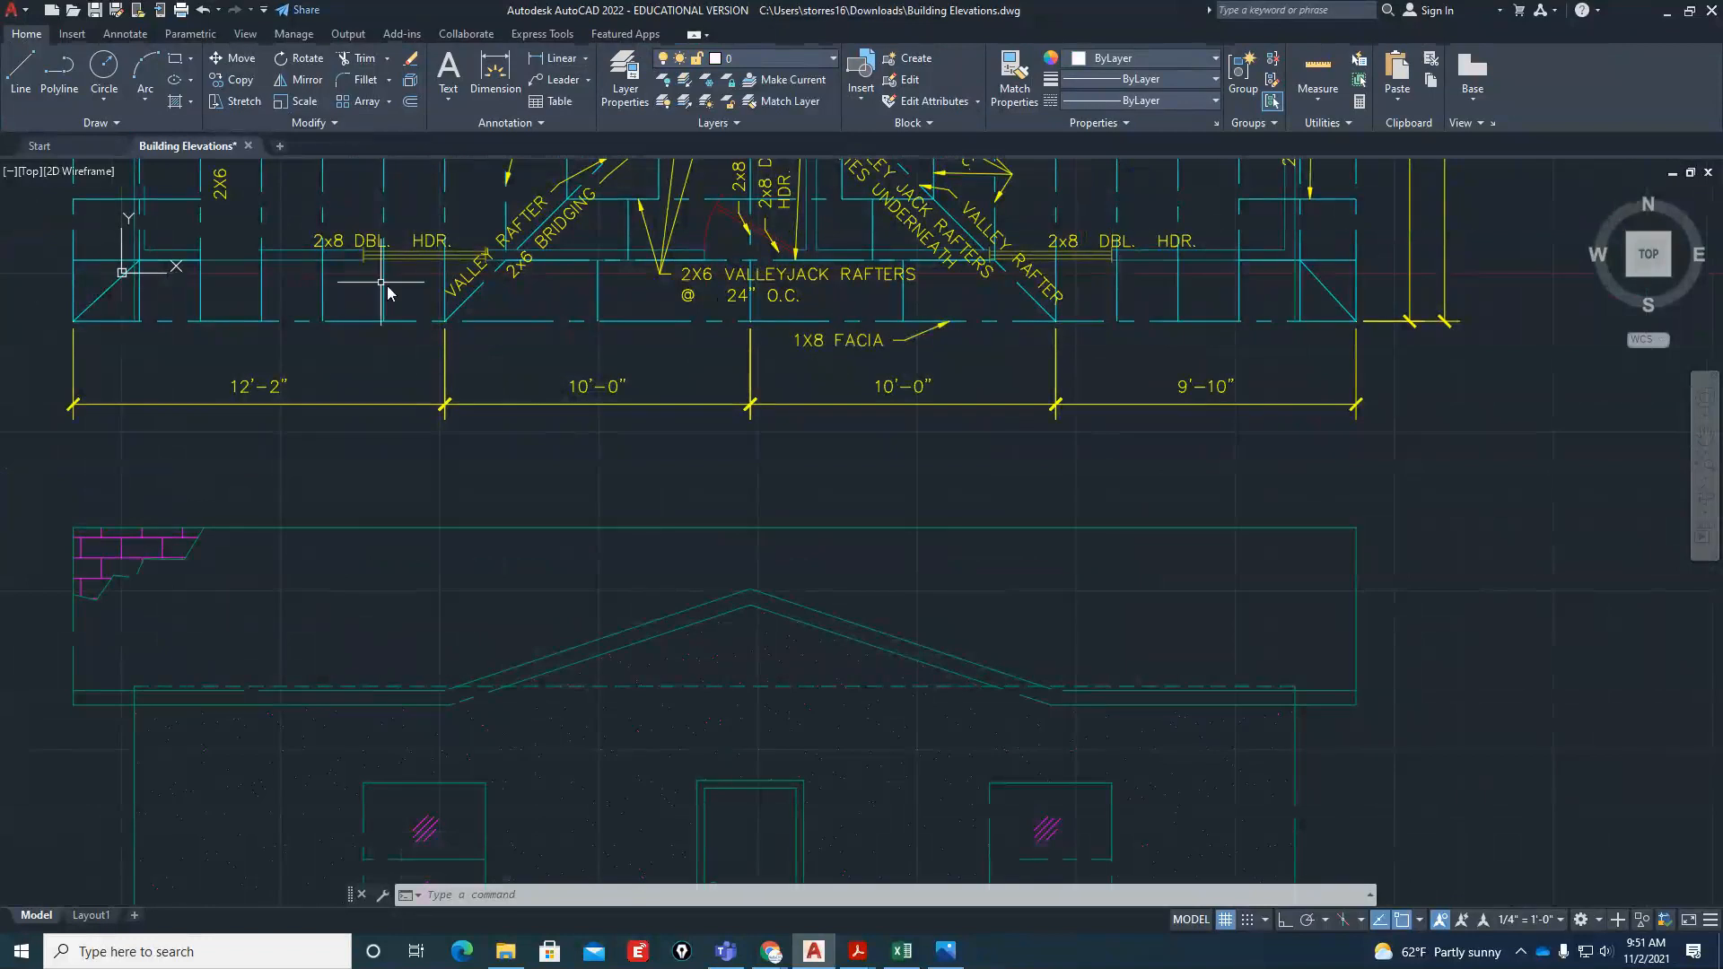
# Check the overall scale in the ARCH dimension style's fit settings, leaving the style unmodified
pyautogui.scroll(-4, 395, 285)
pyautogui.click(125, 34)
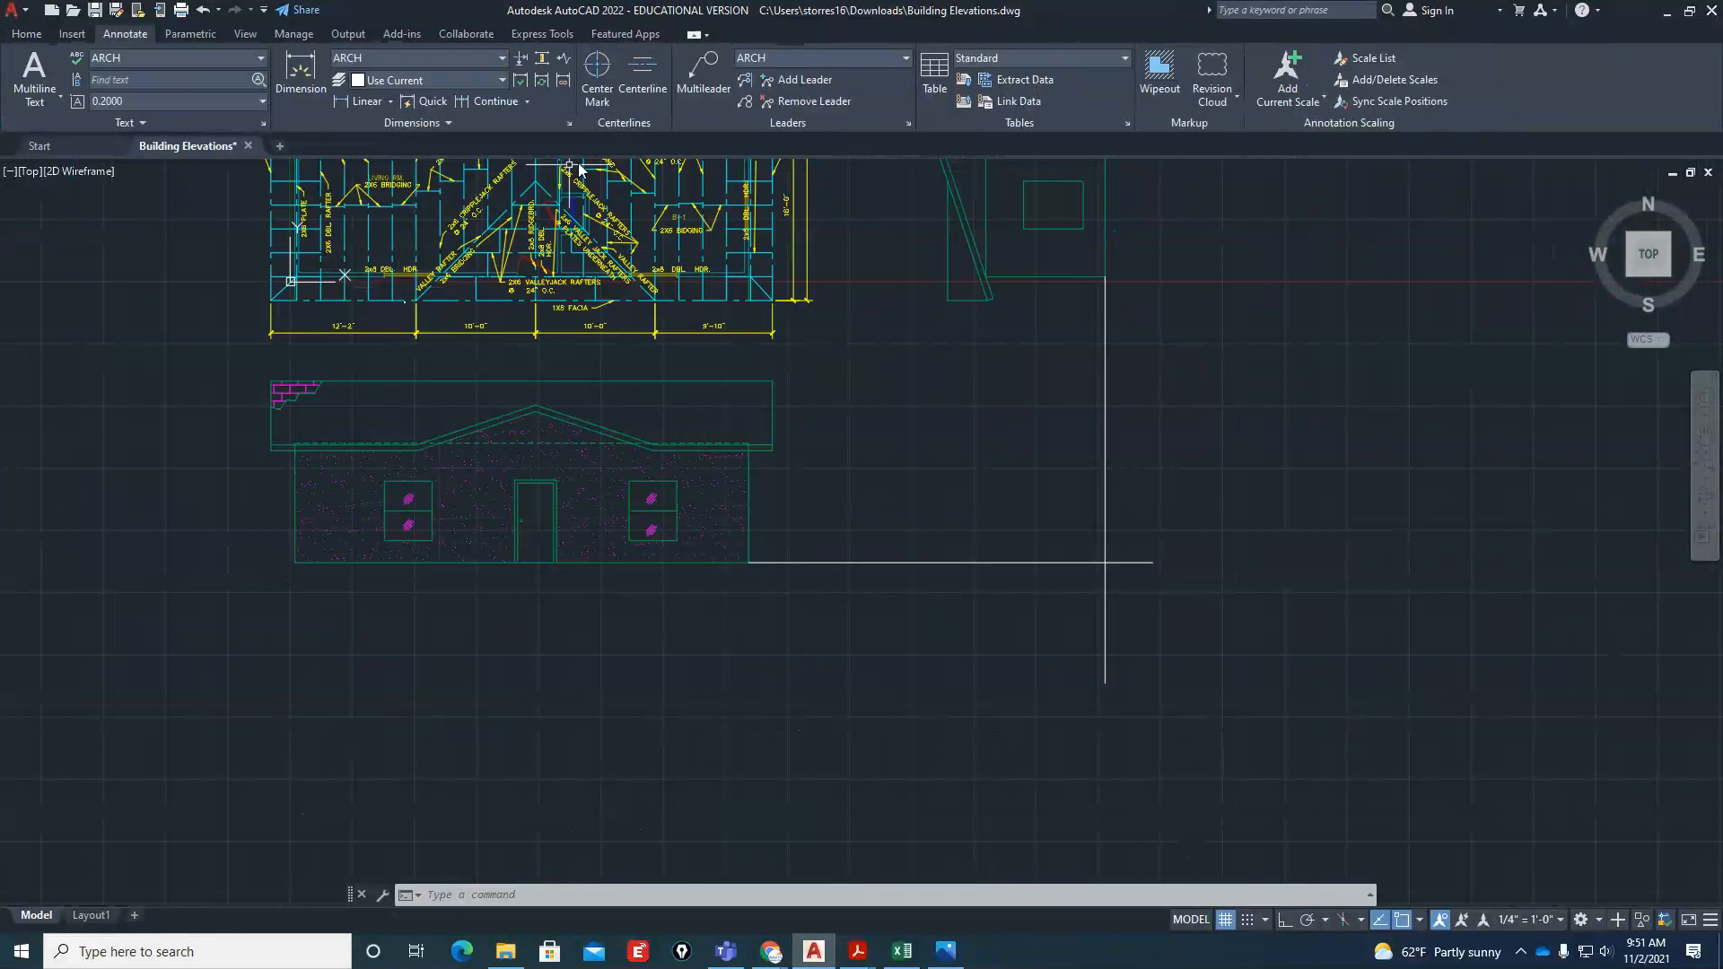
pyautogui.click(569, 125)
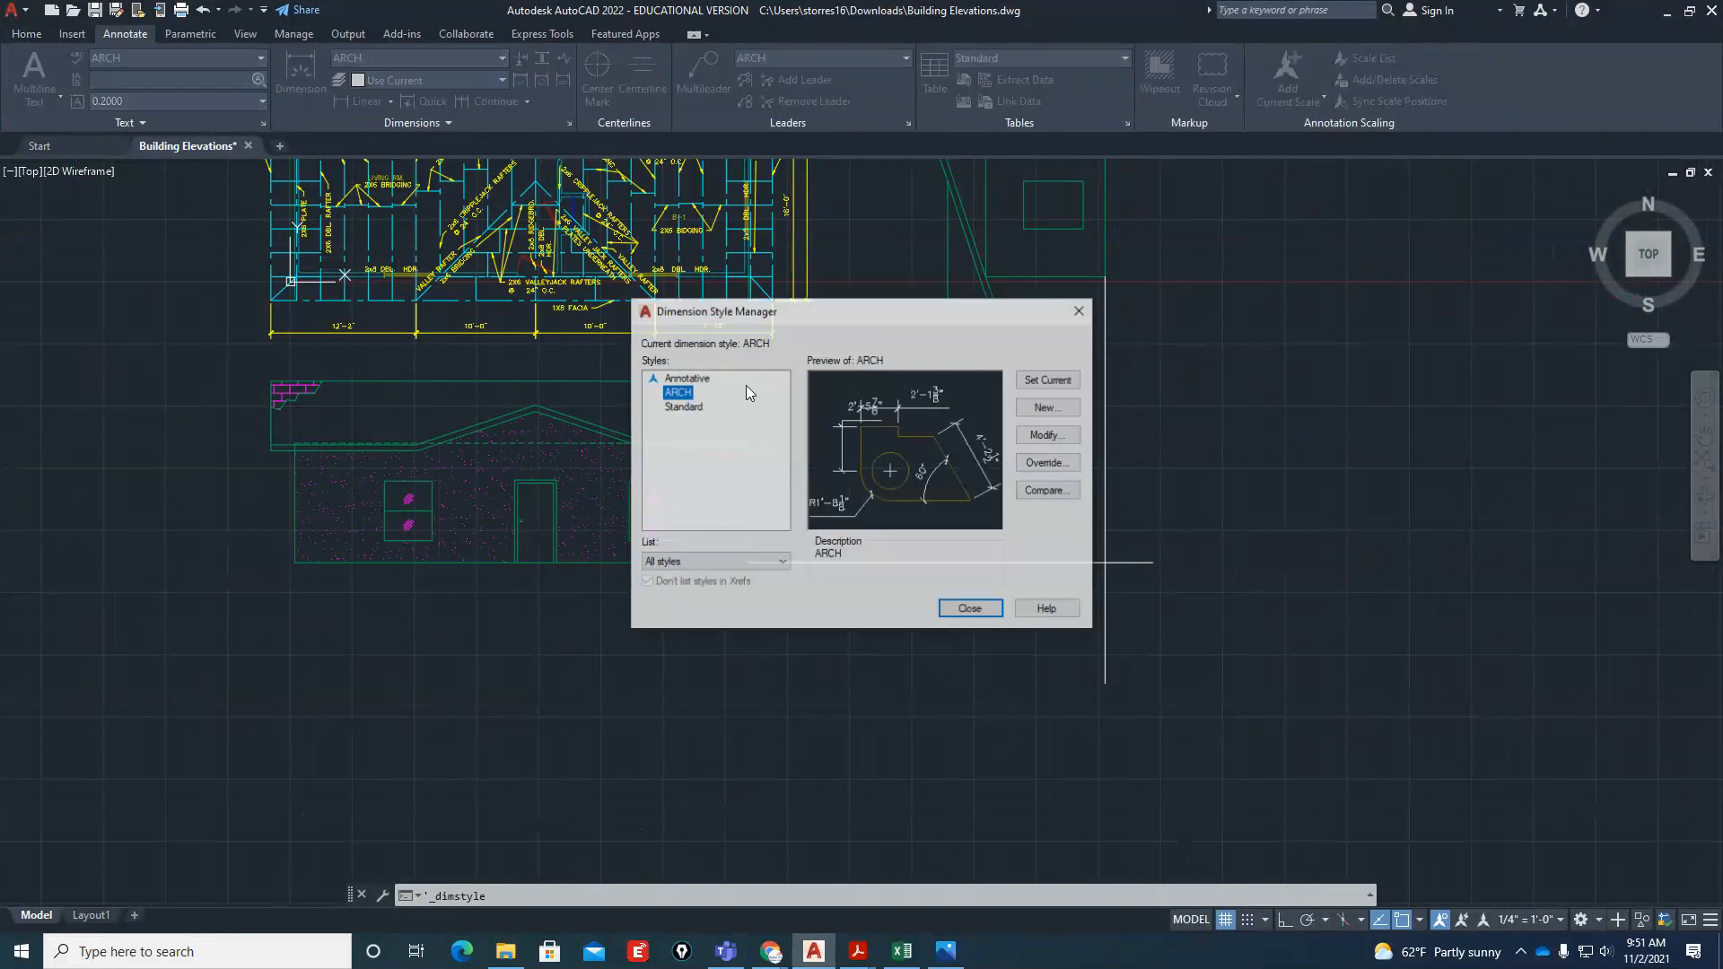
pyautogui.click(1049, 434)
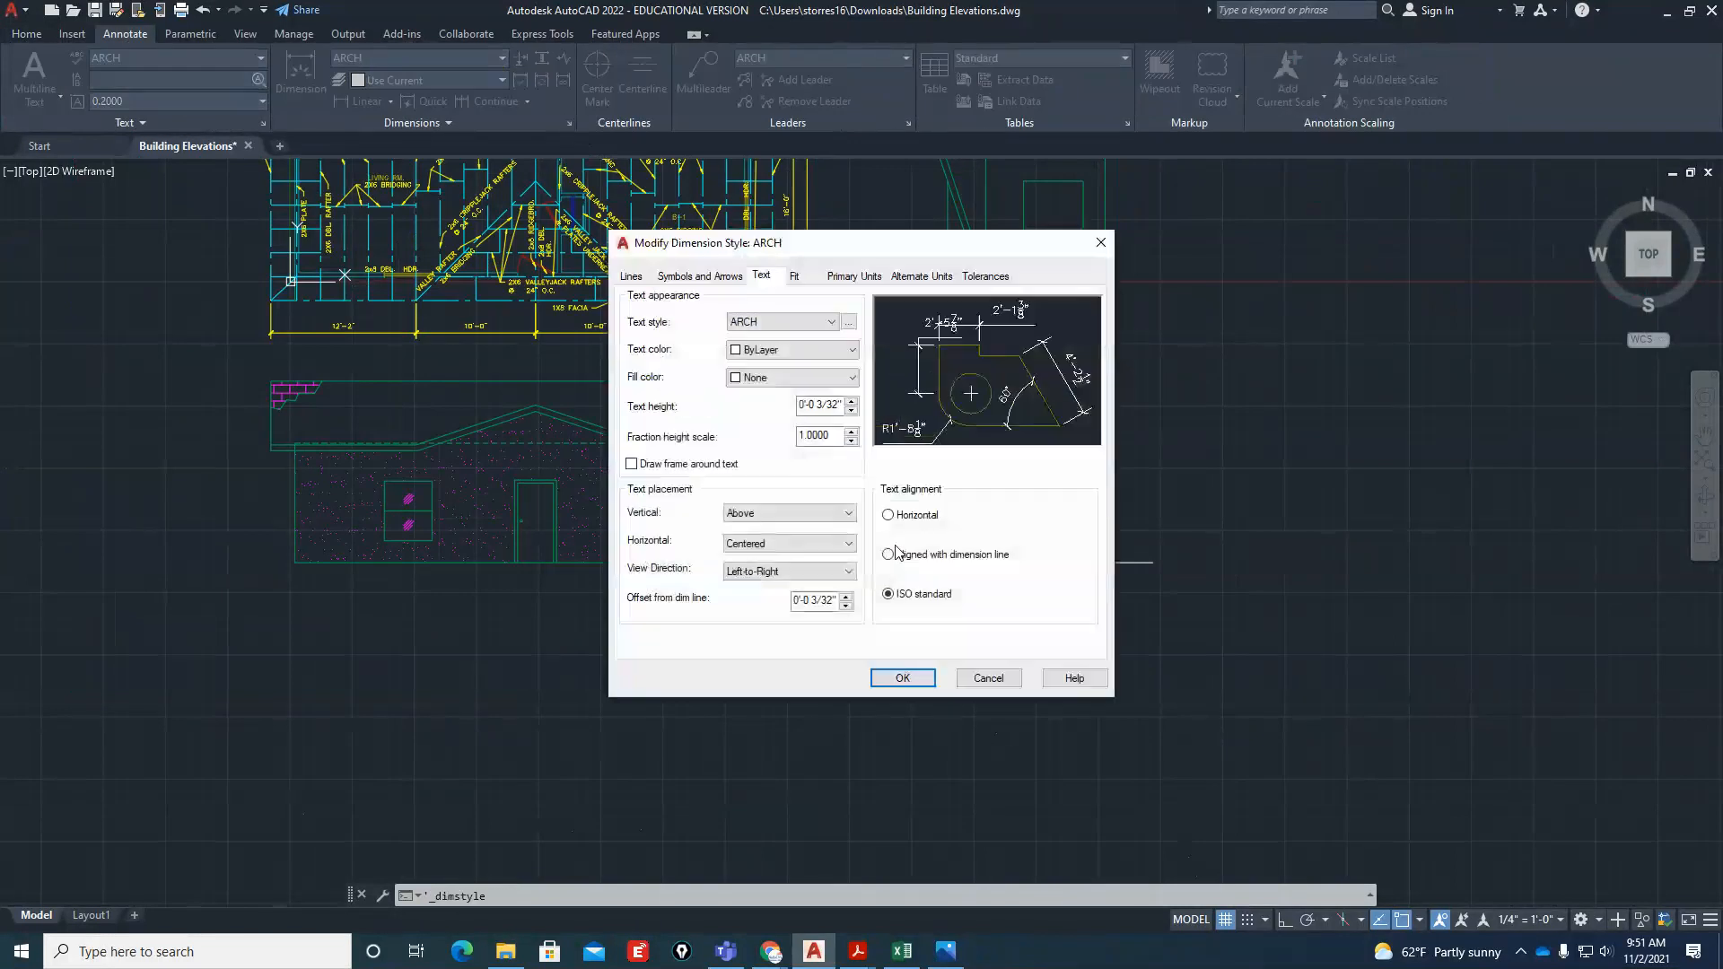
pyautogui.click(795, 276)
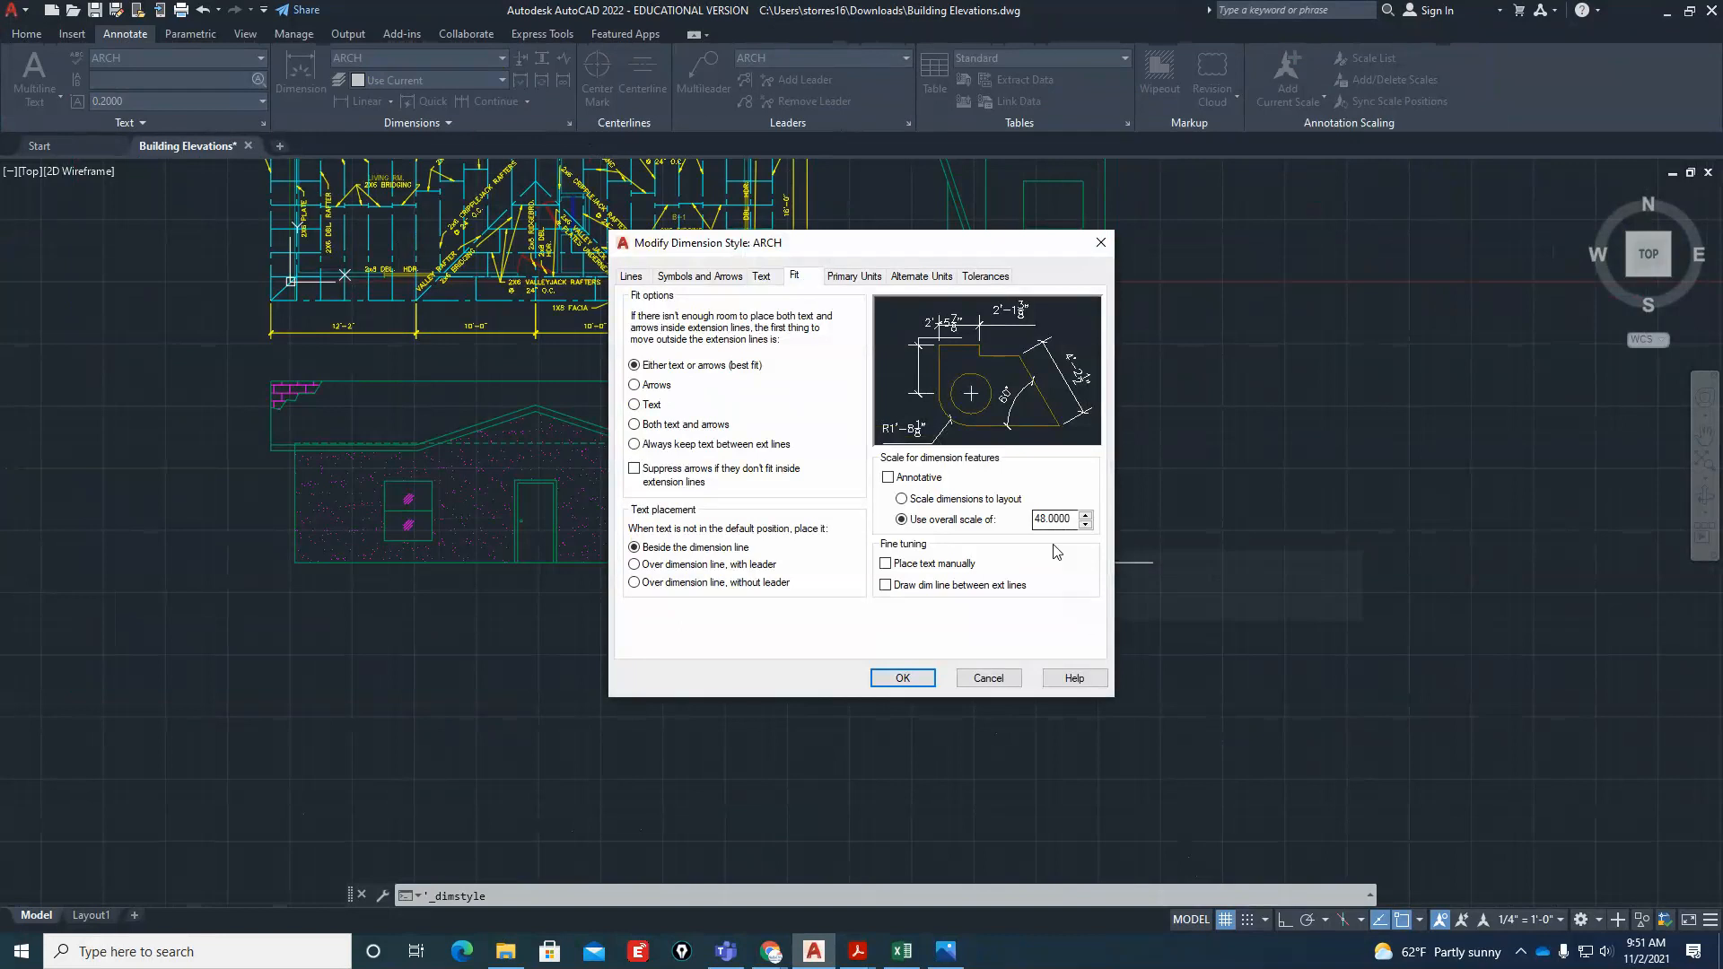
pyautogui.click(996, 675)
pyautogui.click(981, 610)
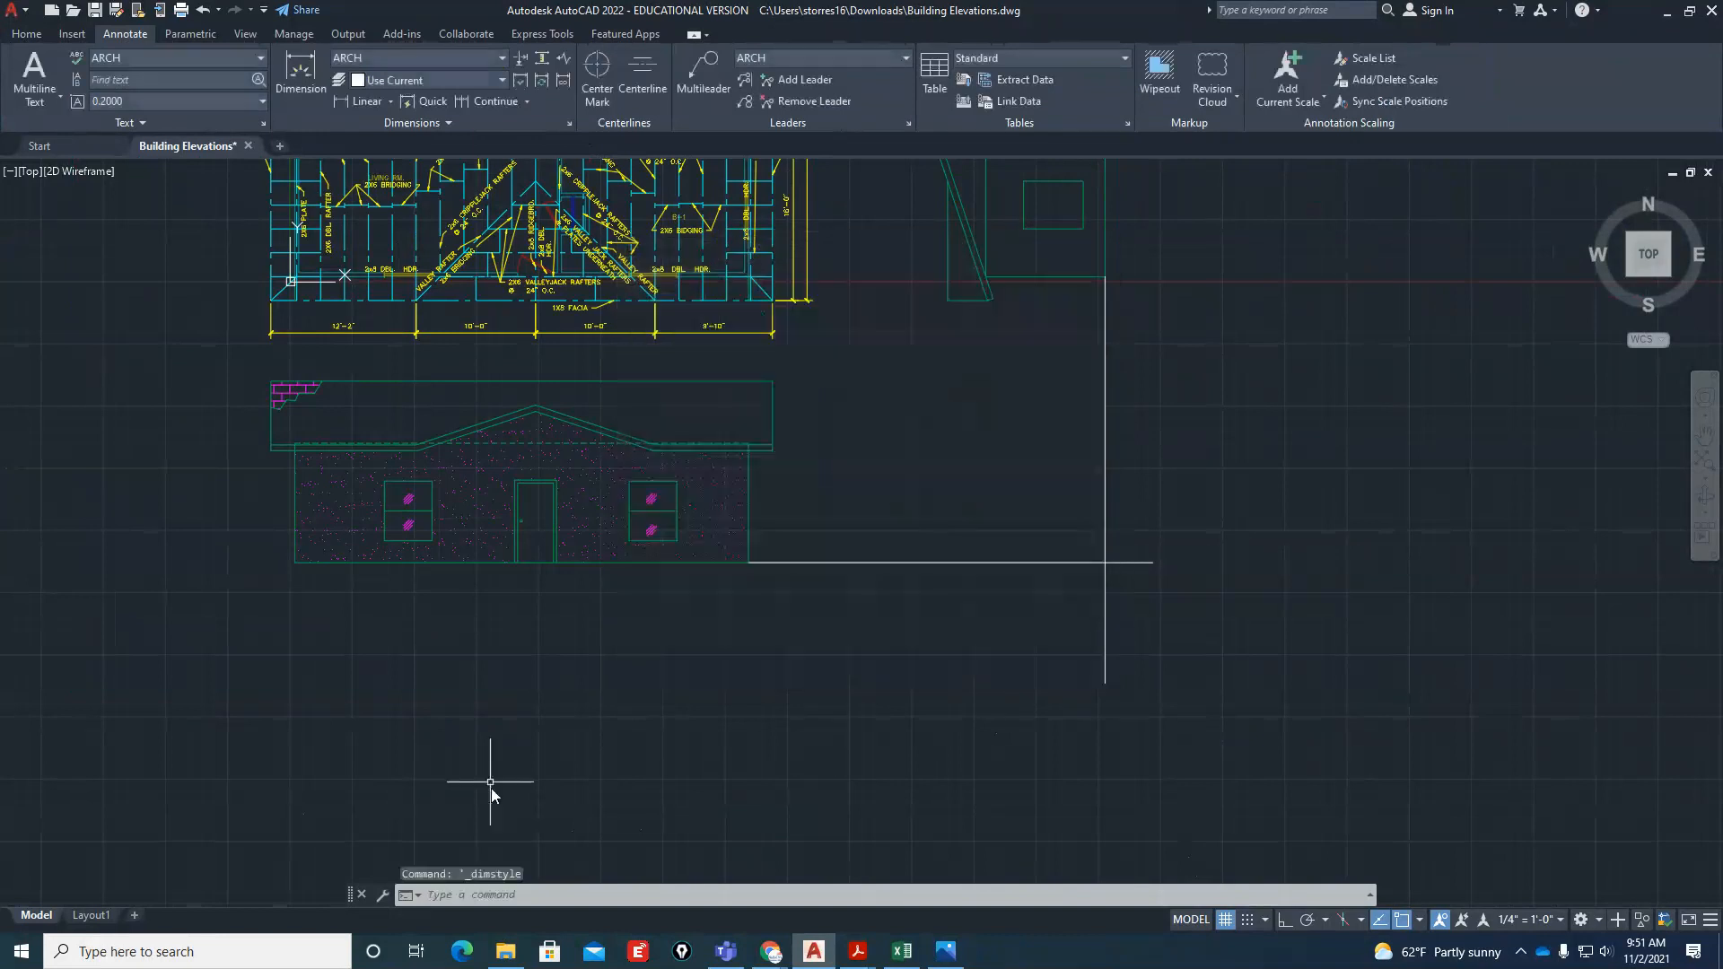
# Switch from model space to the Layout1 sheet
pyautogui.click(99, 916)
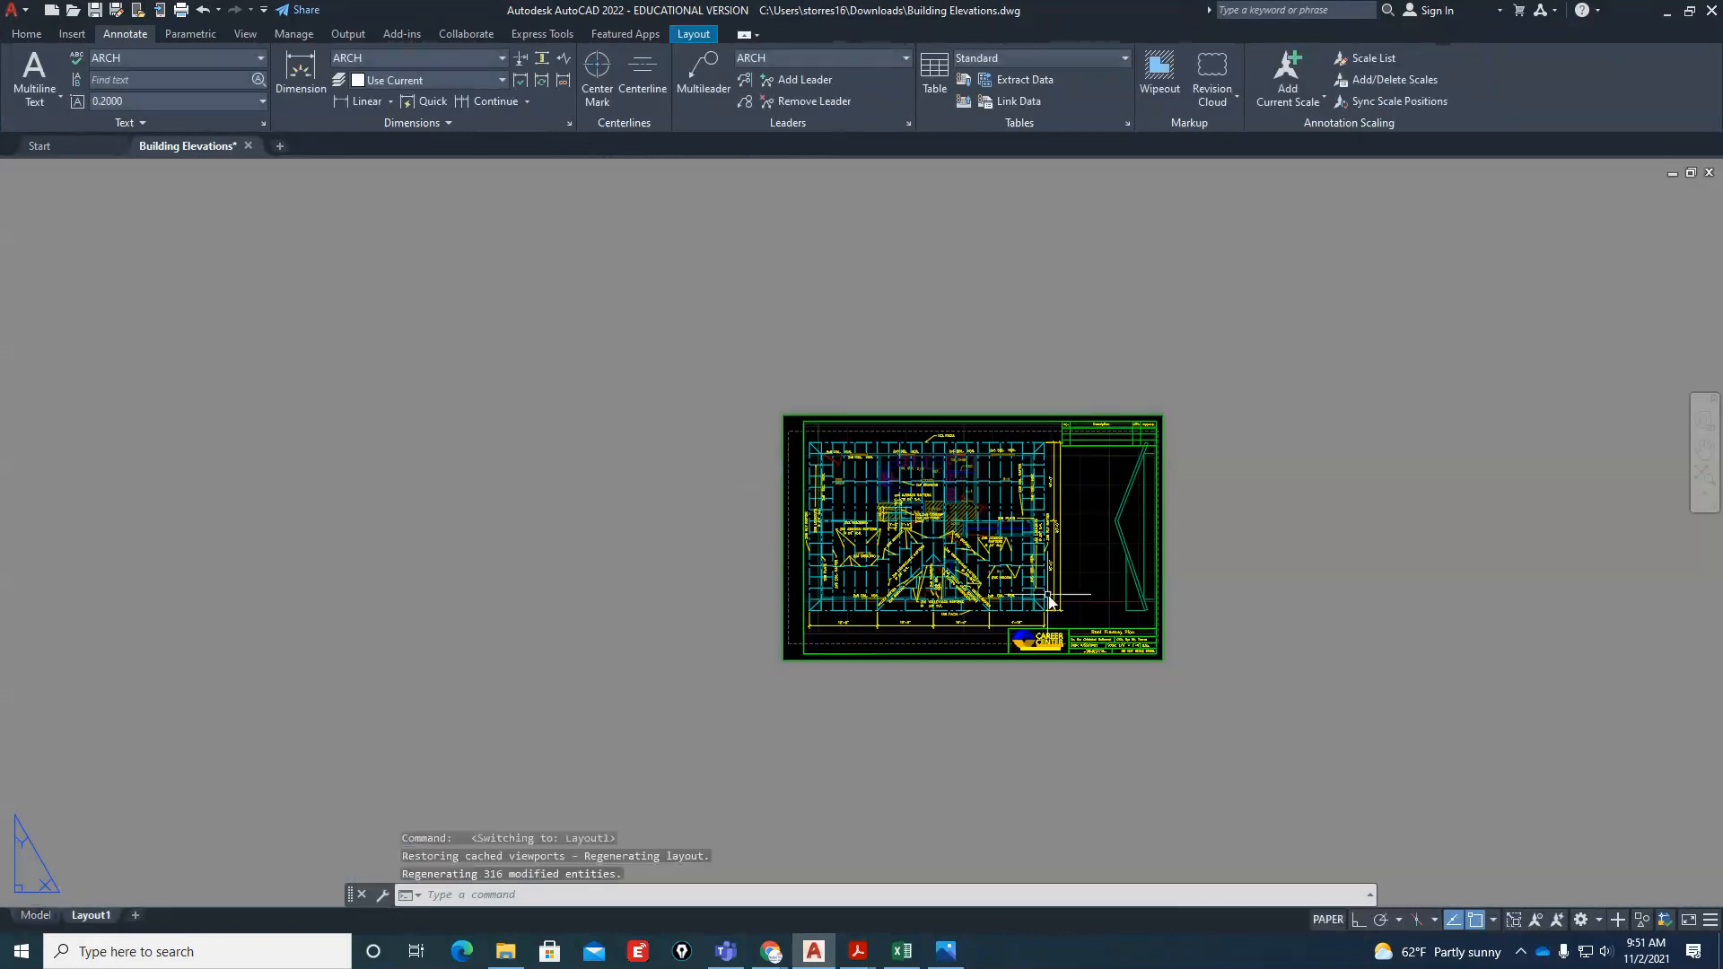
pyautogui.scroll(2, 1092, 571)
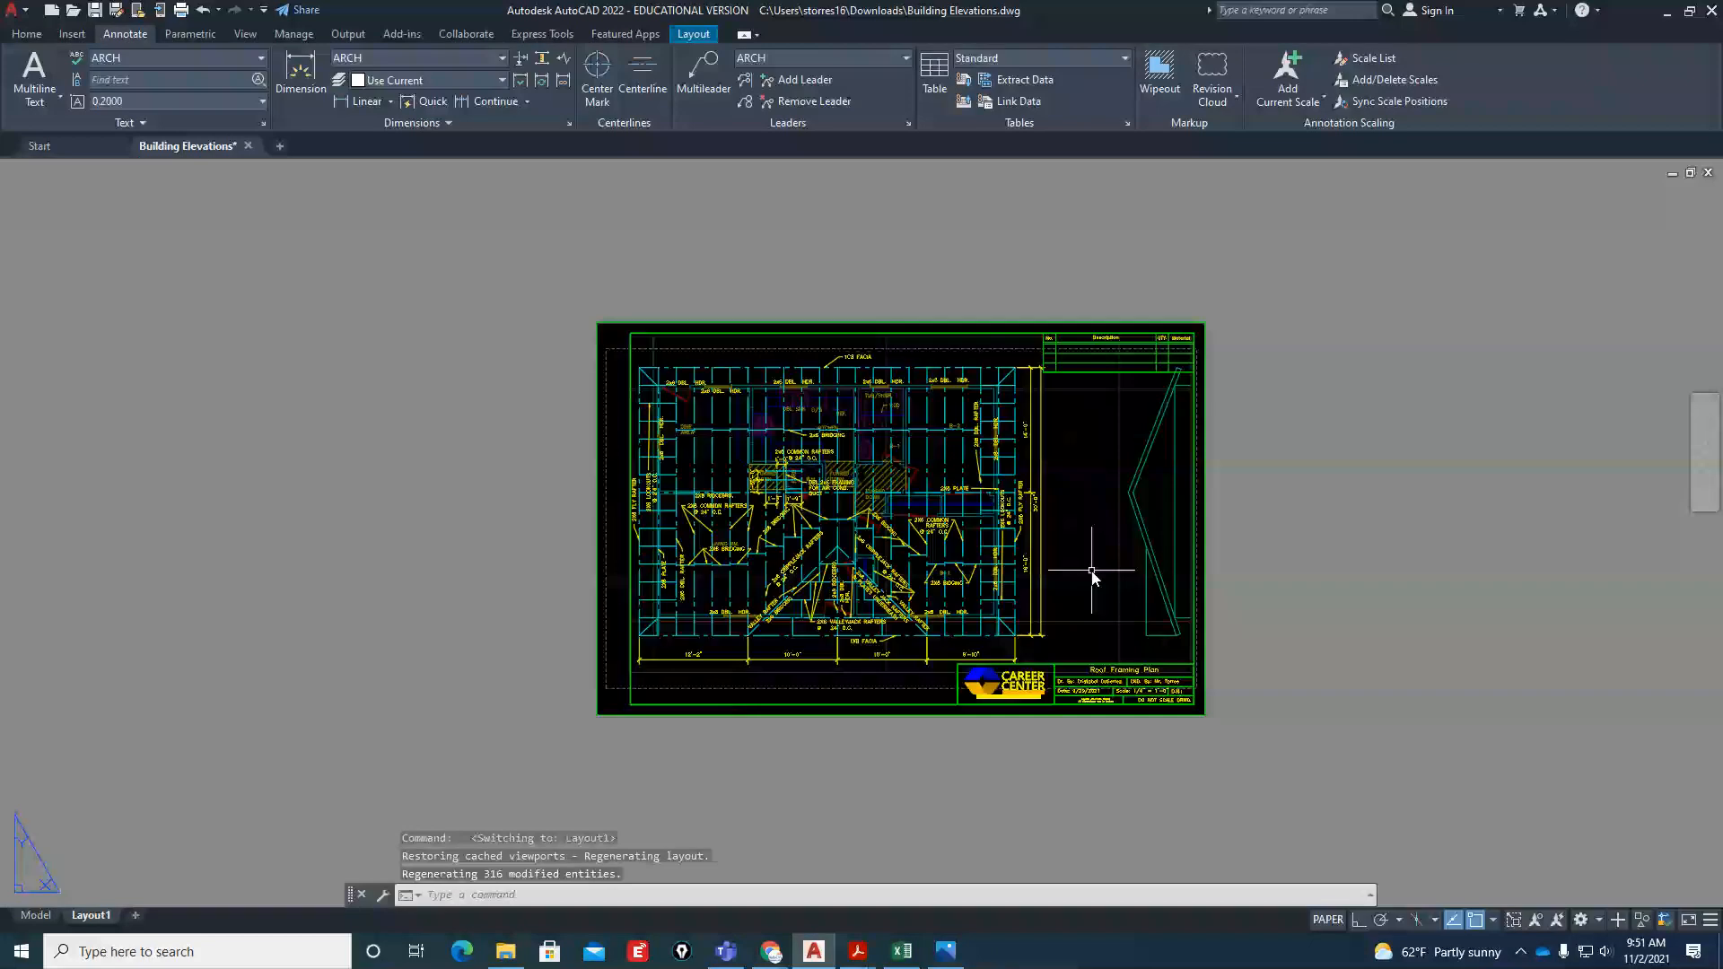
pyautogui.write('e')
pyautogui.press('Return')
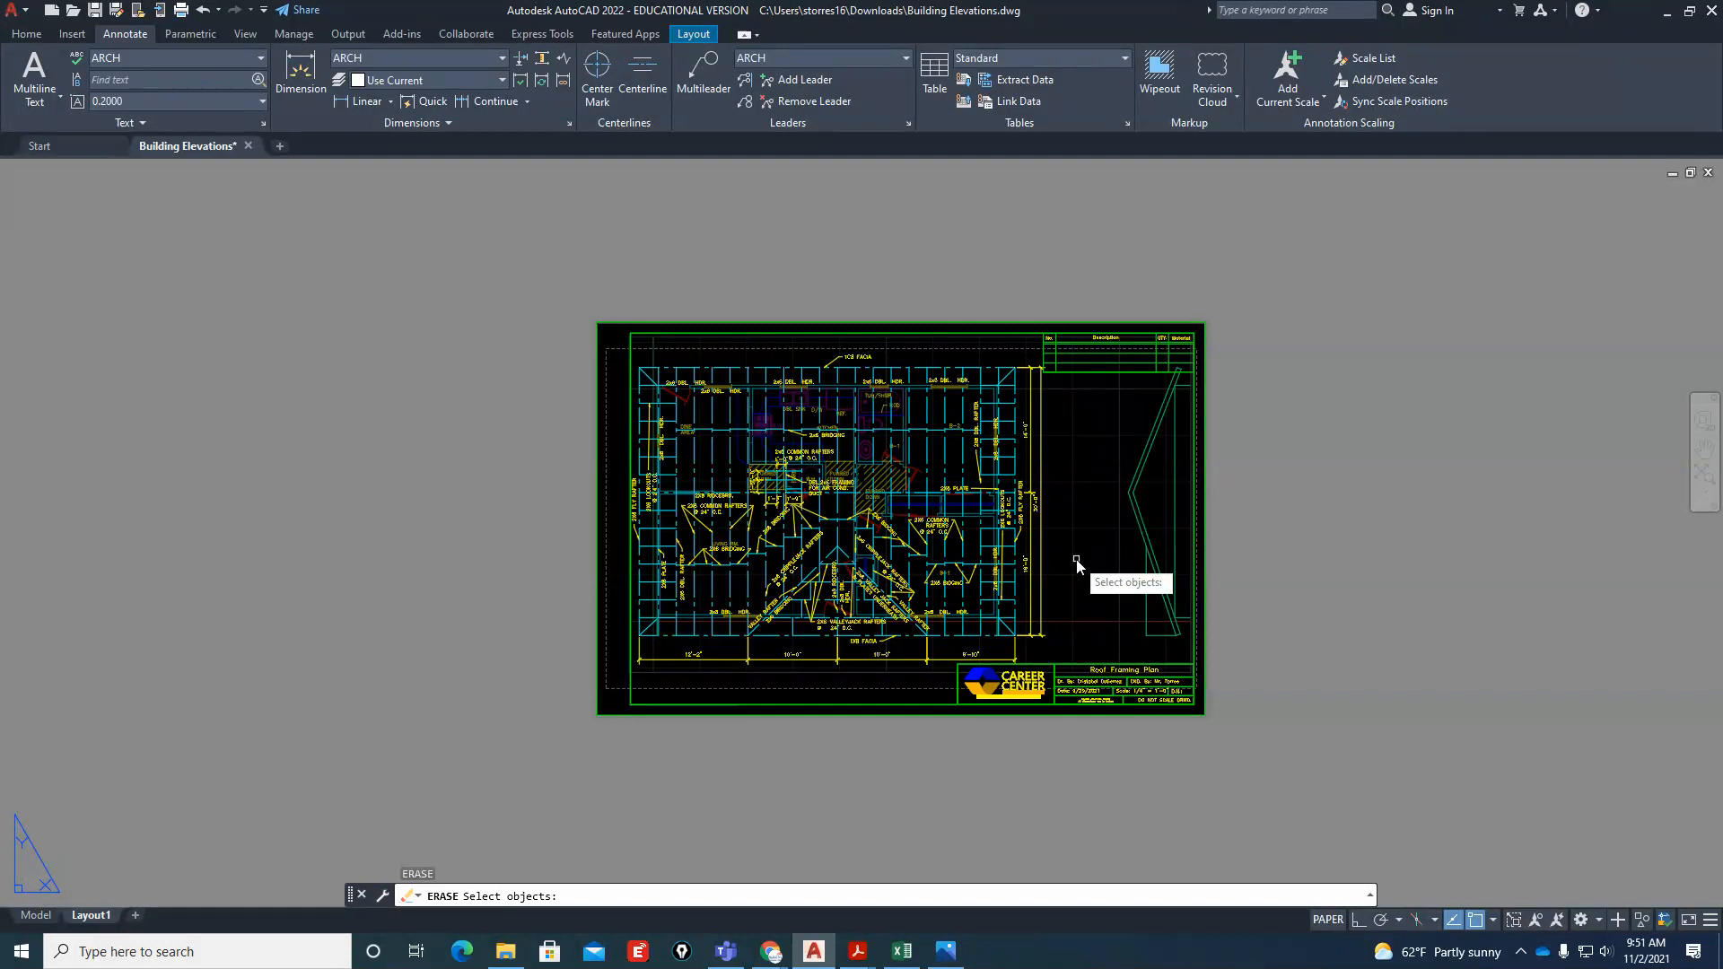
pyautogui.press('Escape')
pyautogui.press('Escape')
pyautogui.press('Escape')
pyautogui.scroll(5, 1161, 656)
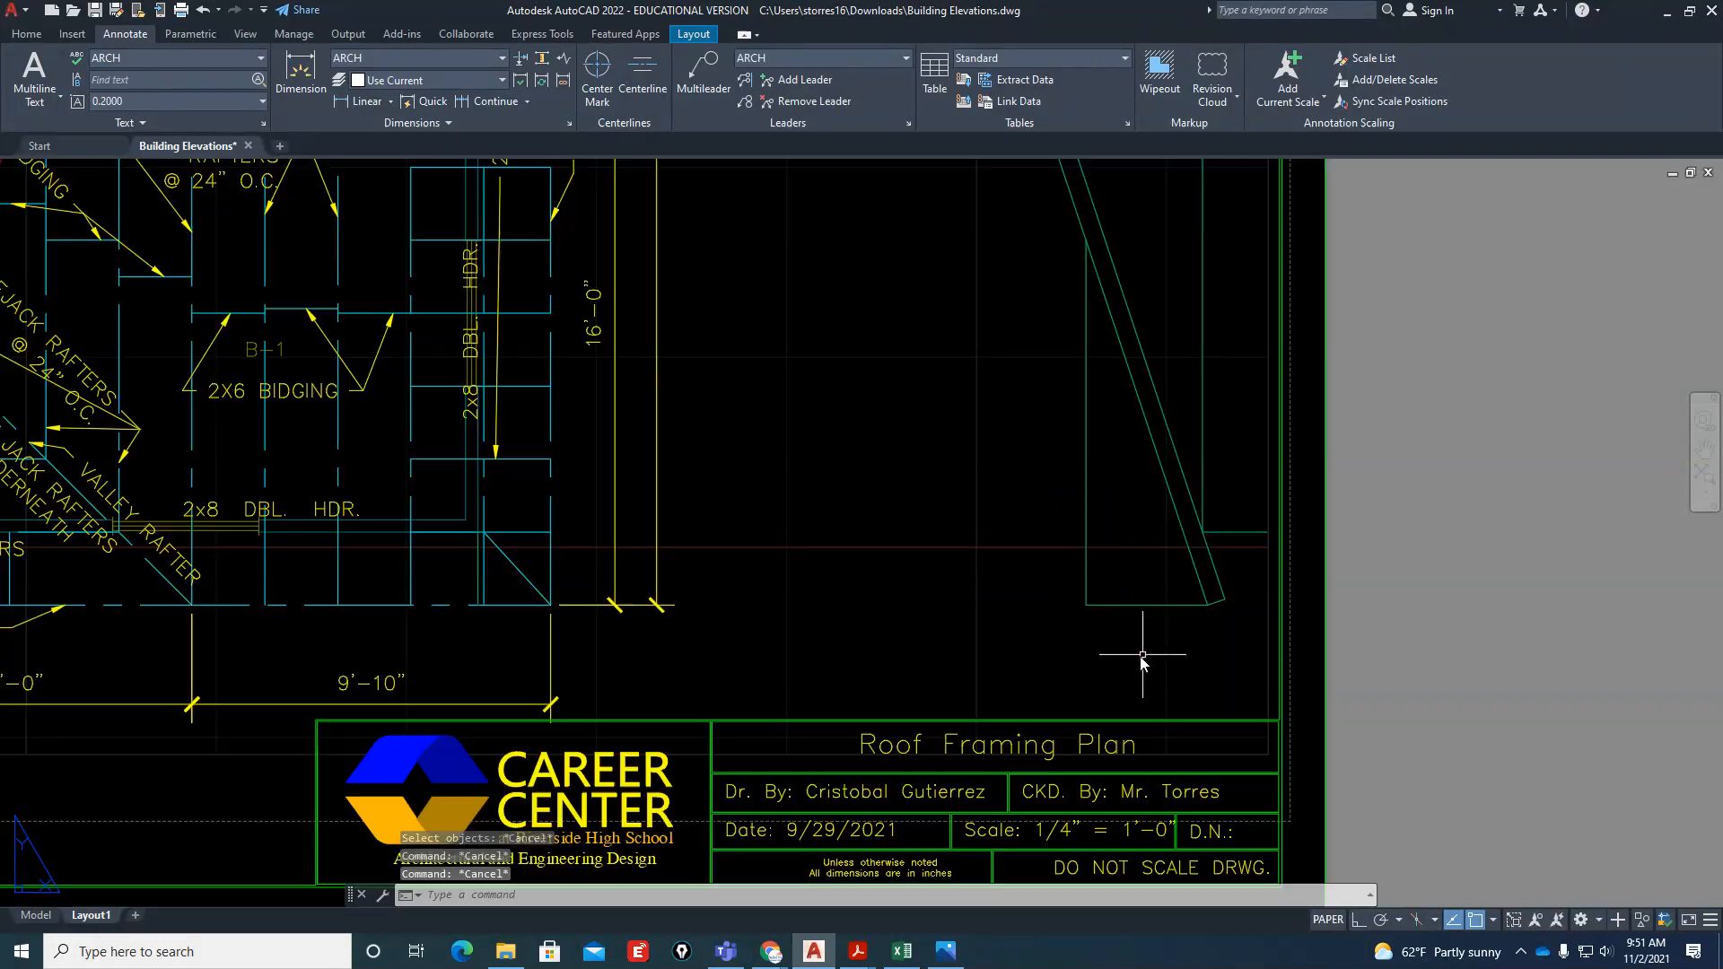
pyautogui.doubleClick(1143, 662)
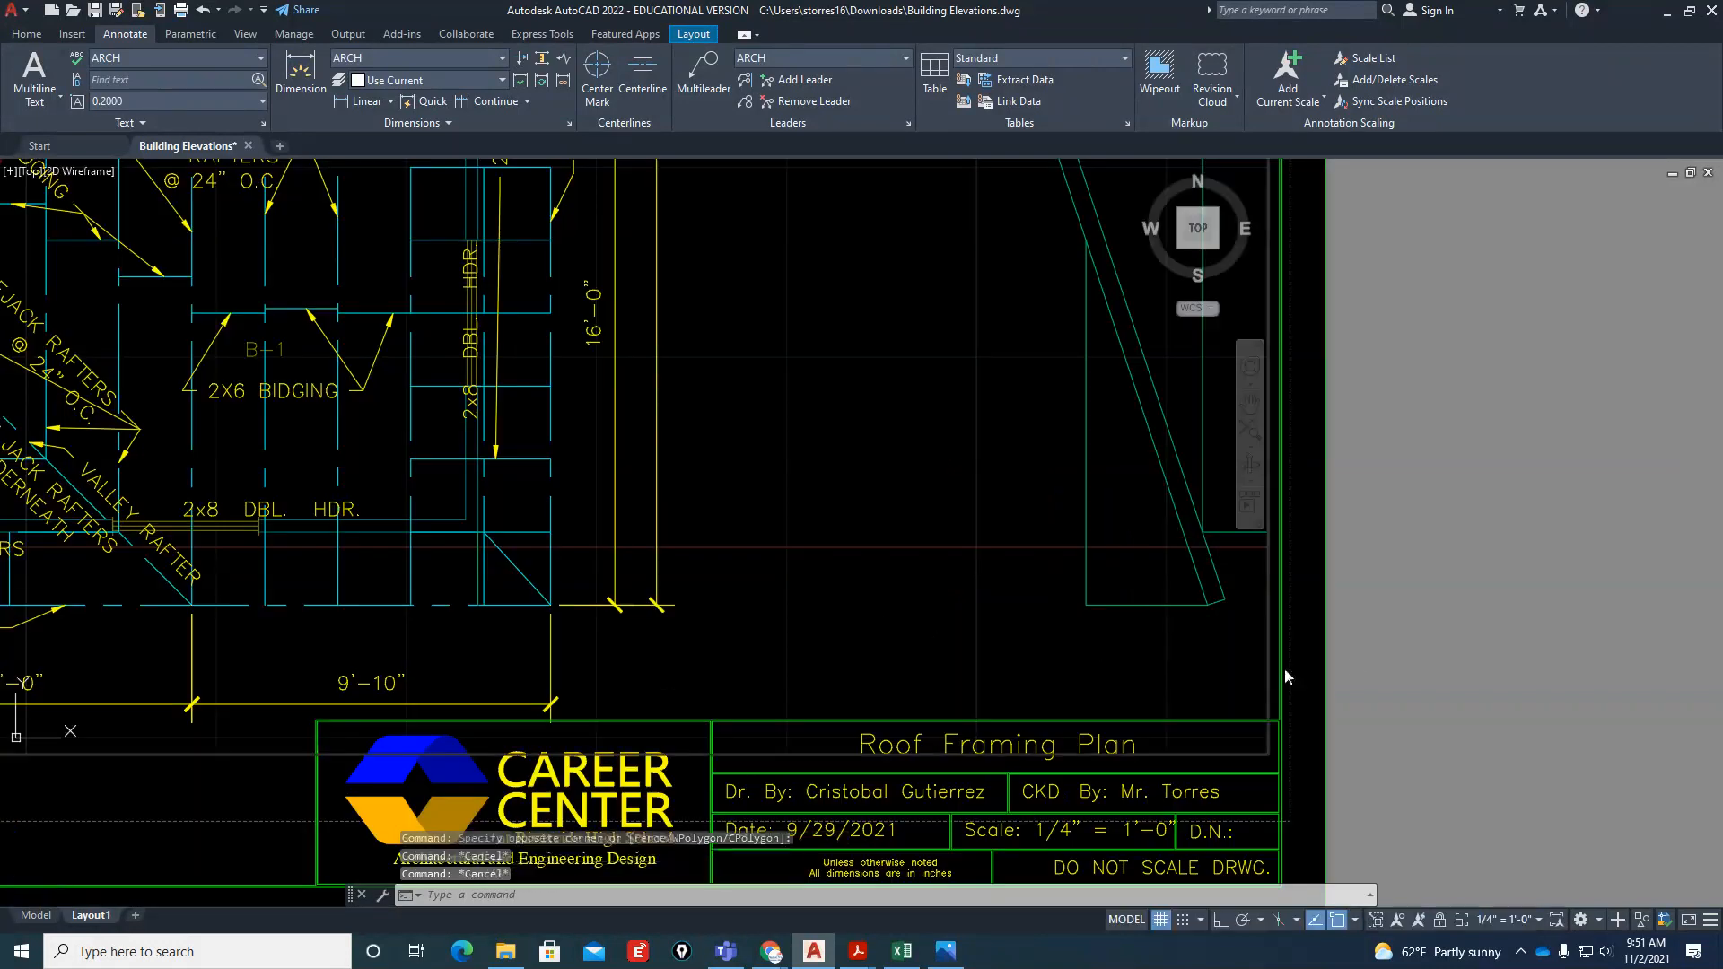
pyautogui.doubleClick(1414, 680)
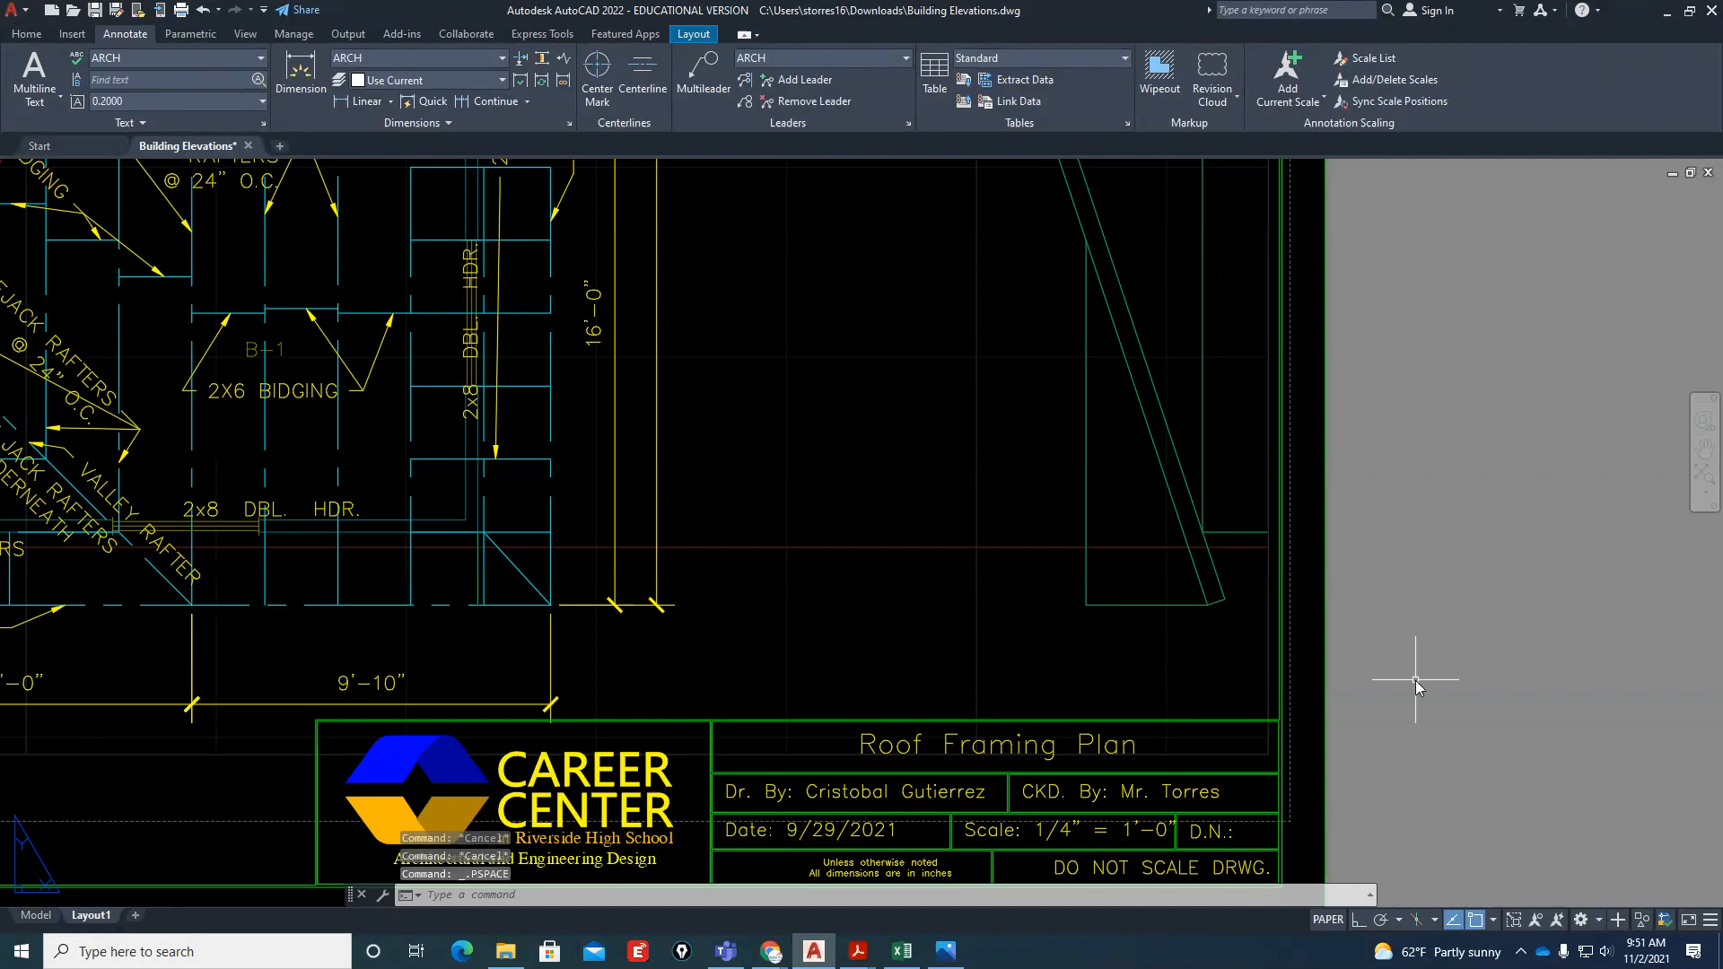
# Erase the existing viewport showing the roof framing plan from the Layout1 sheet
pyautogui.click(1269, 696)
pyautogui.write('e')
pyautogui.press('Return')
pyautogui.scroll(-6, 1084, 627)
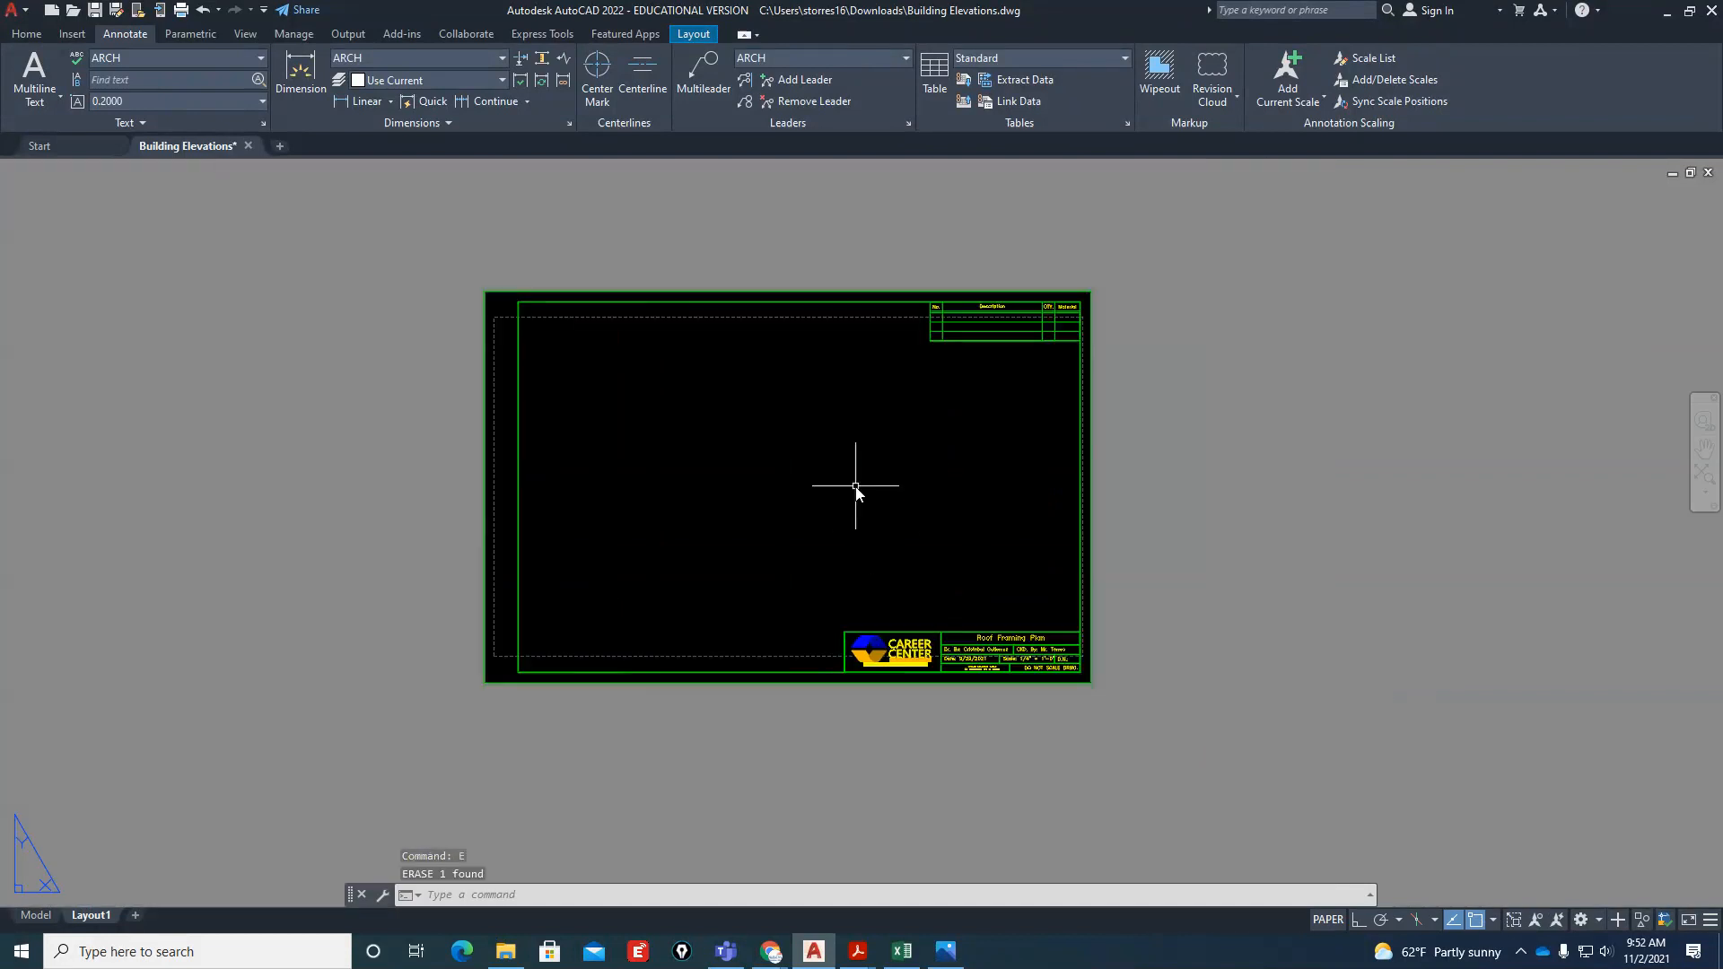
# Create a rectangular viewport in the lower-left part of the title-block sheet with MVIEW
pyautogui.scroll(2, 848, 426)
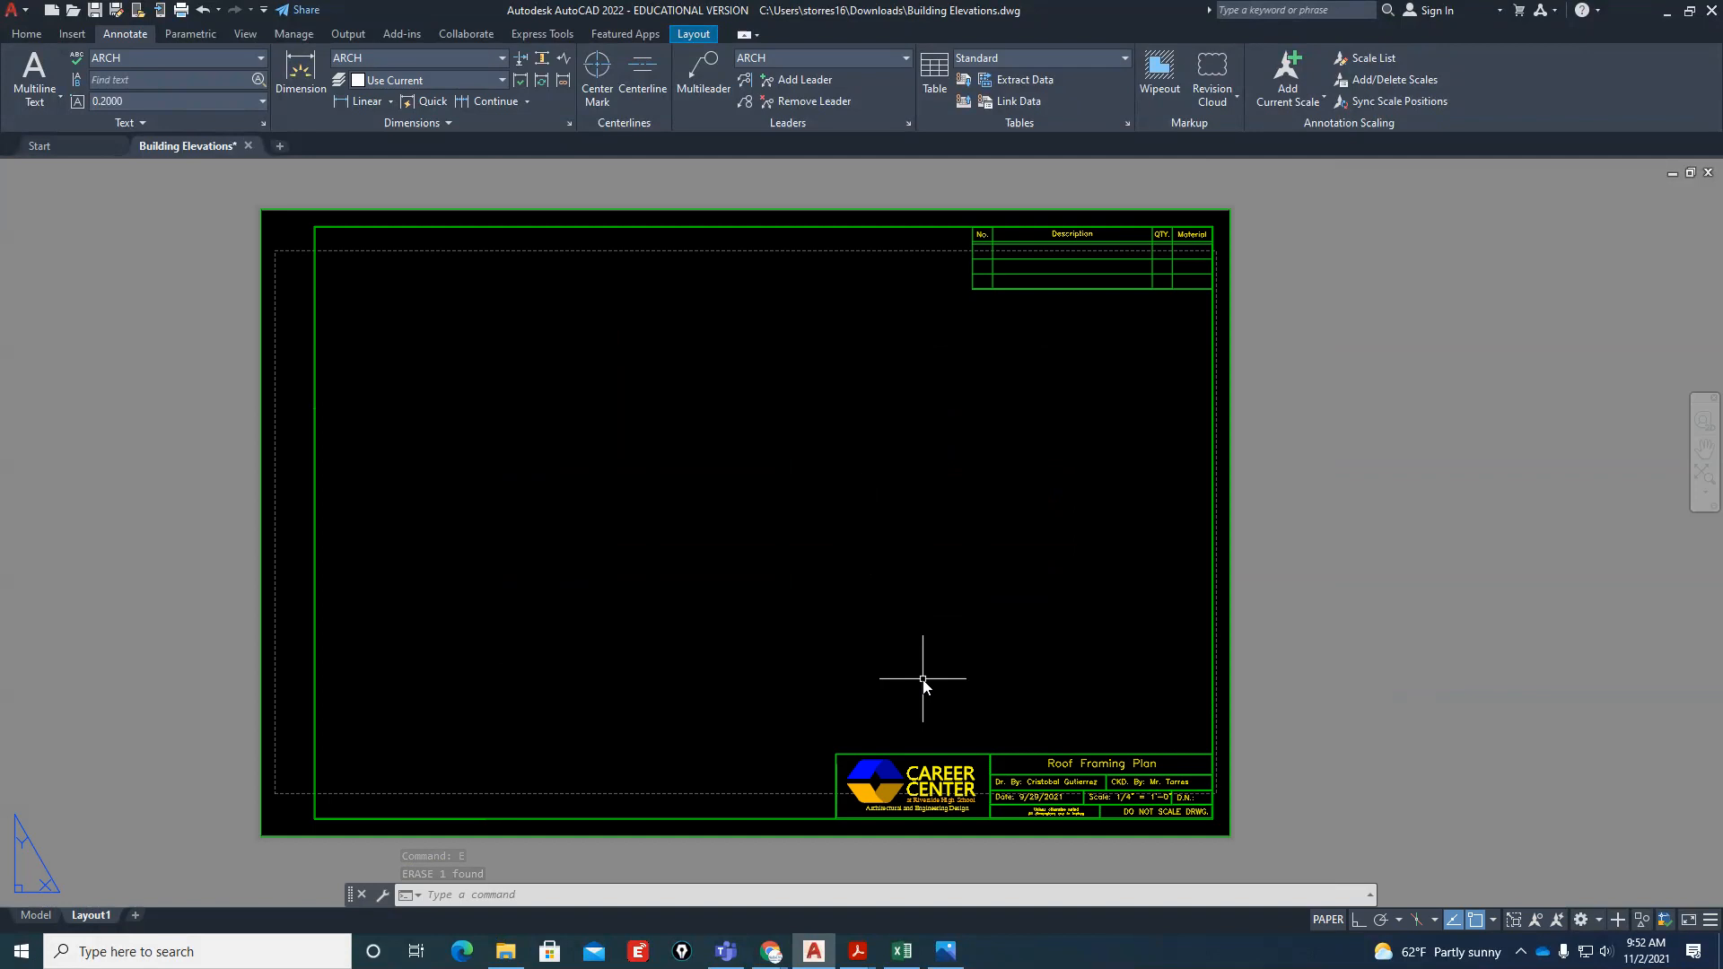
pyautogui.write('mv')
pyautogui.press('Return')
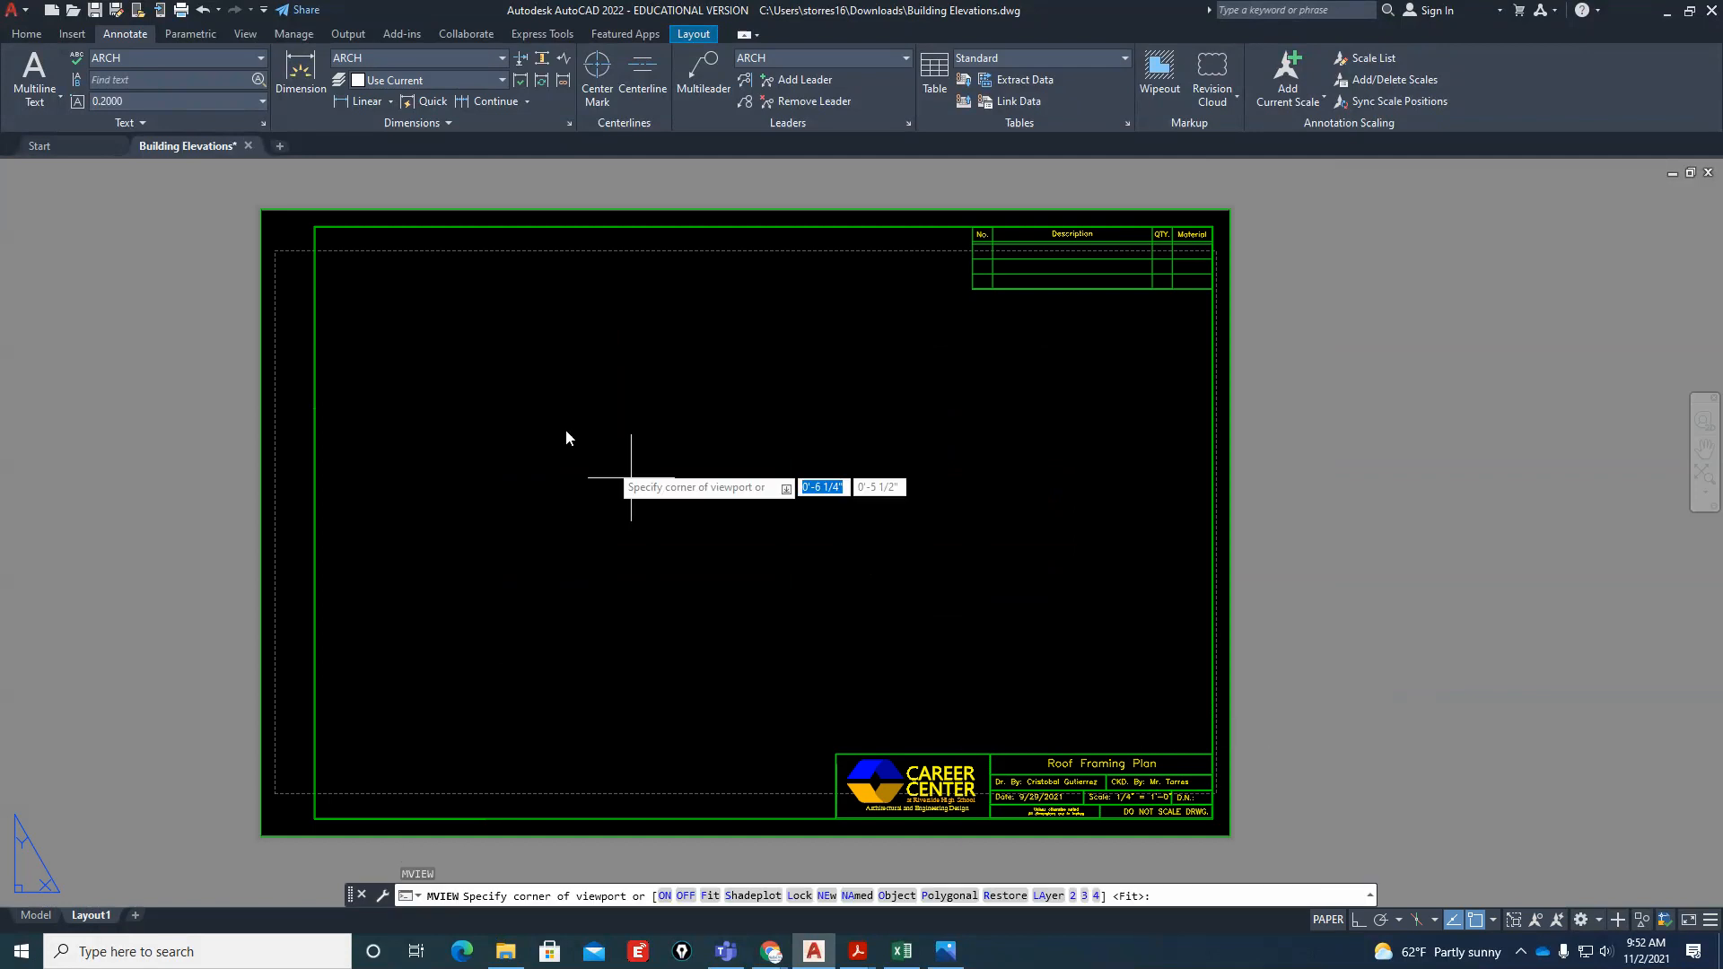
pyautogui.click(342, 488)
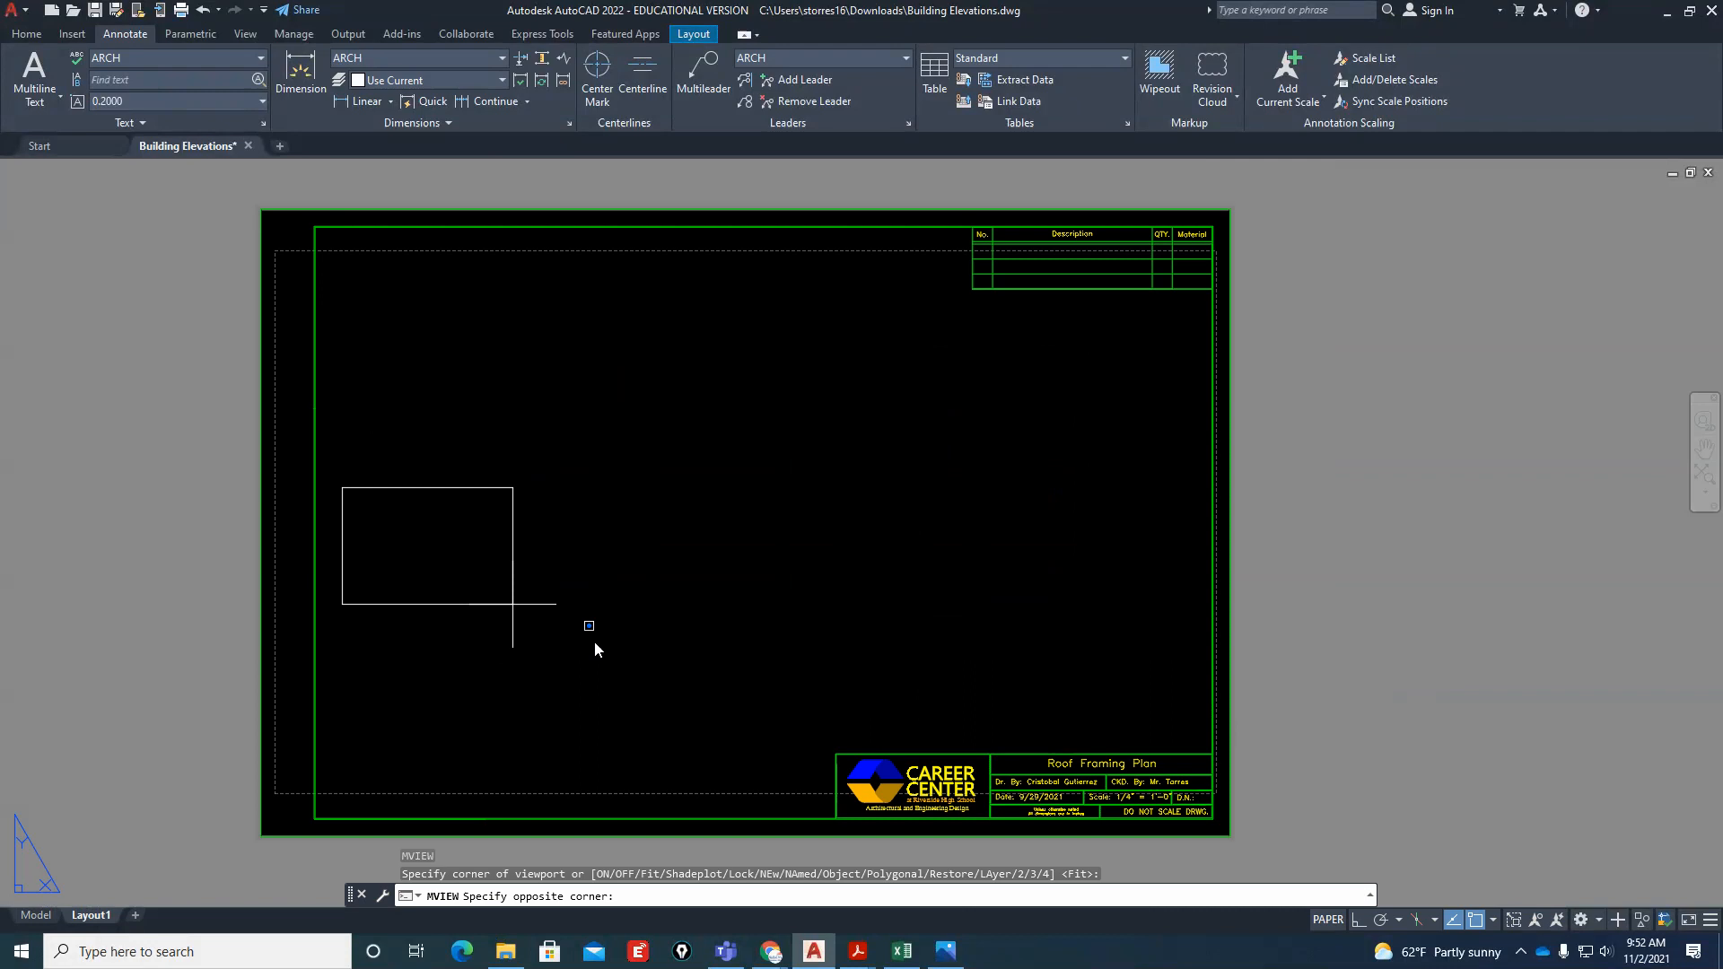
pyautogui.click(818, 716)
# Frame the front elevation inside the new viewport, and return to paper space
pyautogui.click(655, 665)
pyautogui.doubleClick(499, 671)
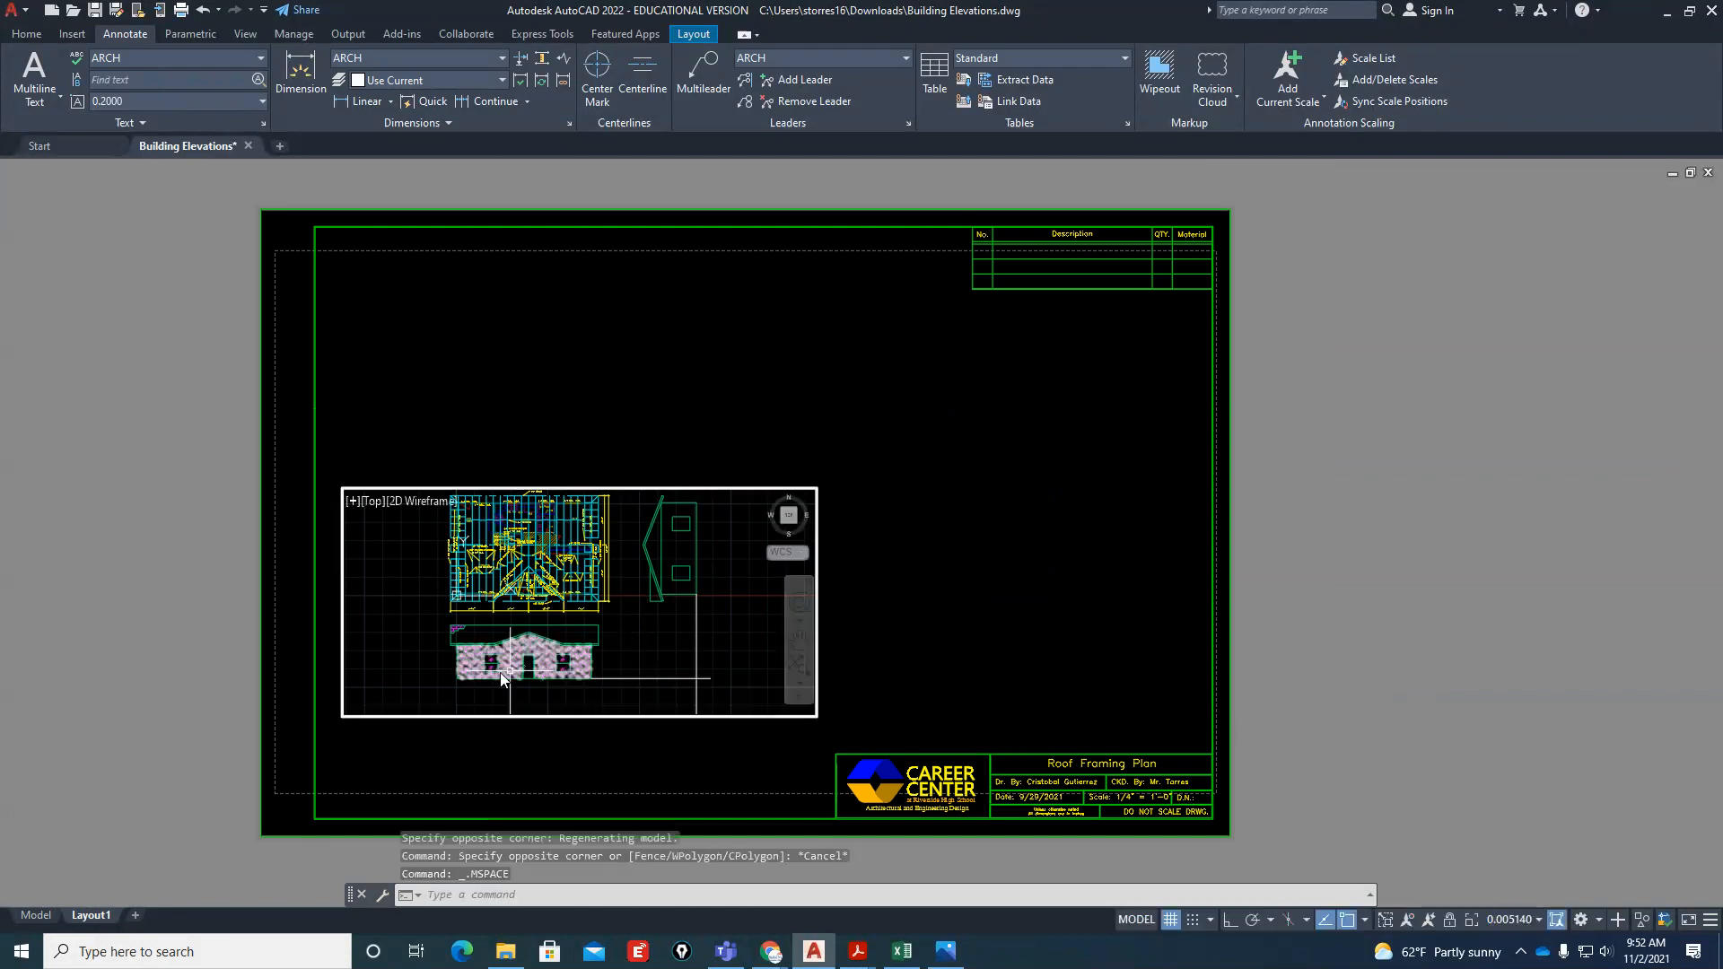
pyautogui.scroll(5, 499, 671)
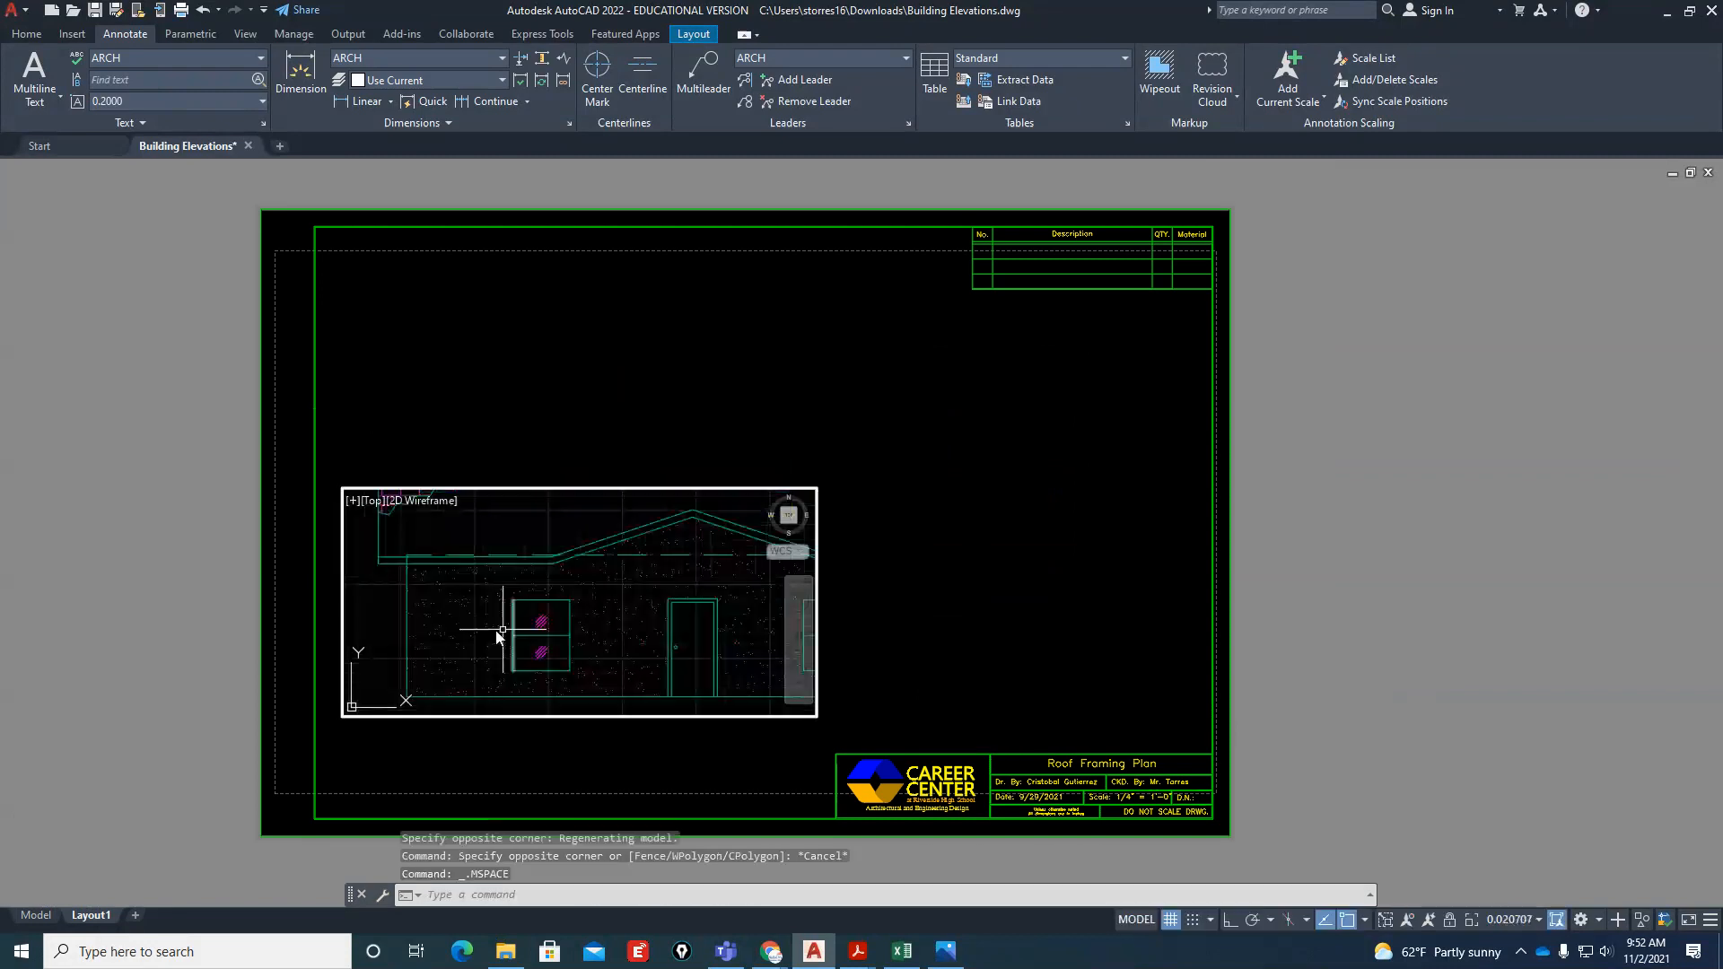
pyautogui.doubleClick(1086, 613)
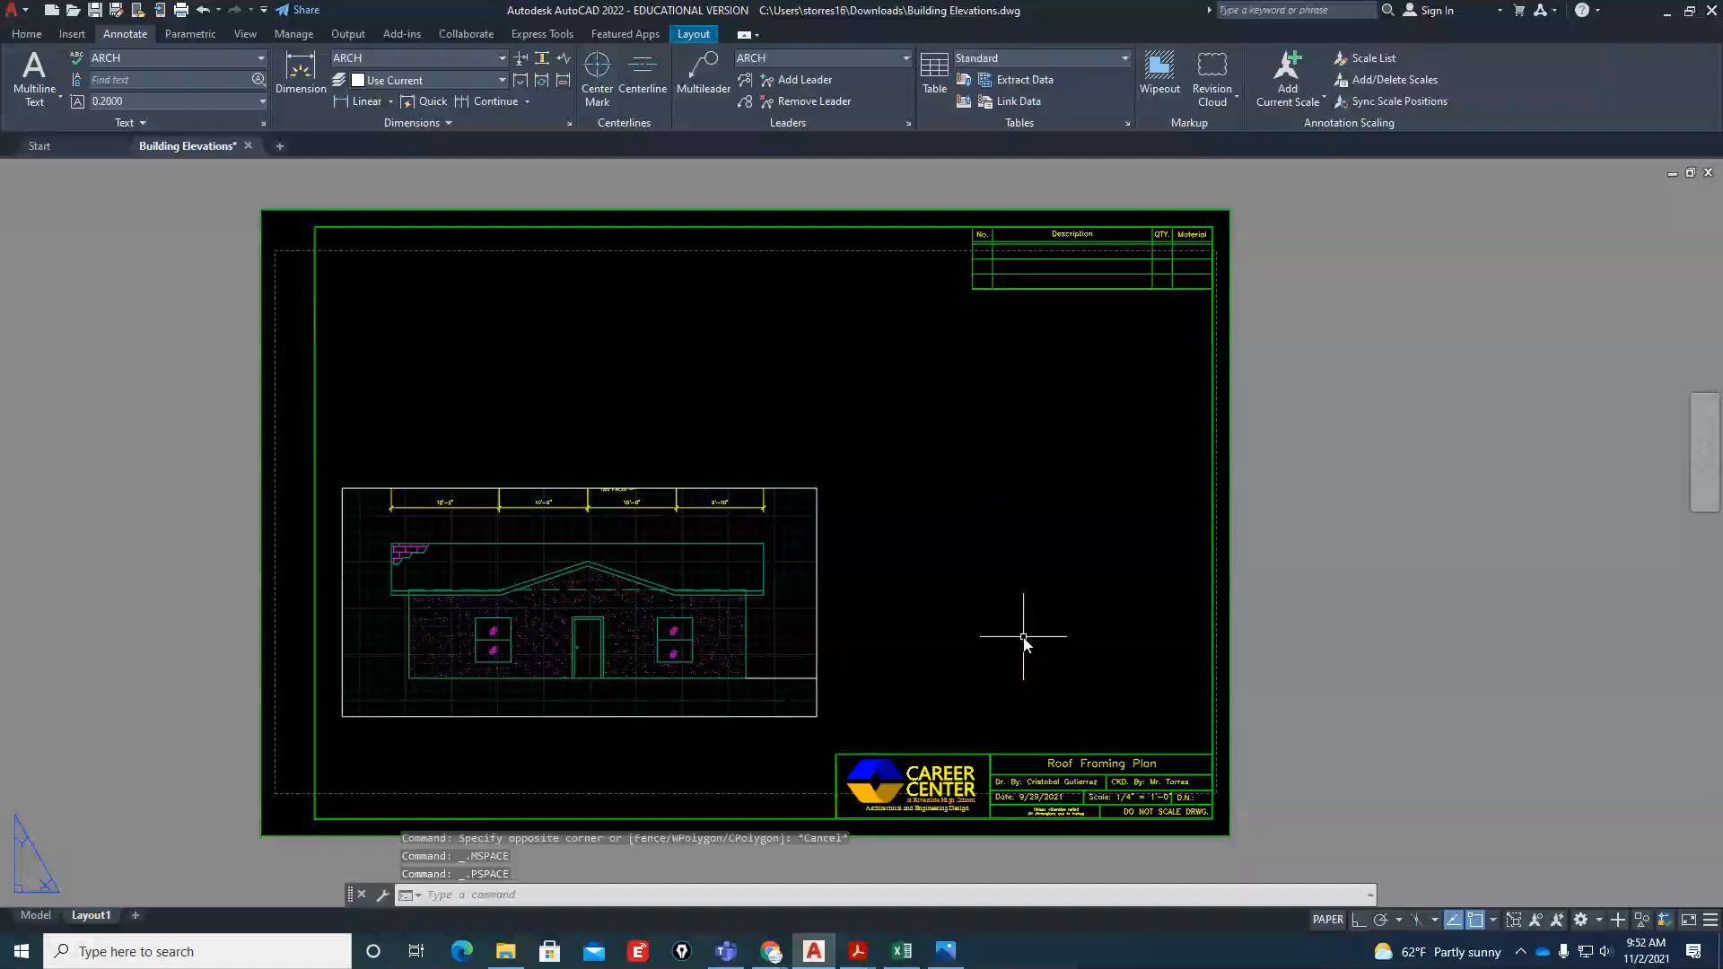
# Create a second, narrower viewport to the right of the front elevation viewport, above the title block
pyautogui.write('mv')
pyautogui.press('Return')
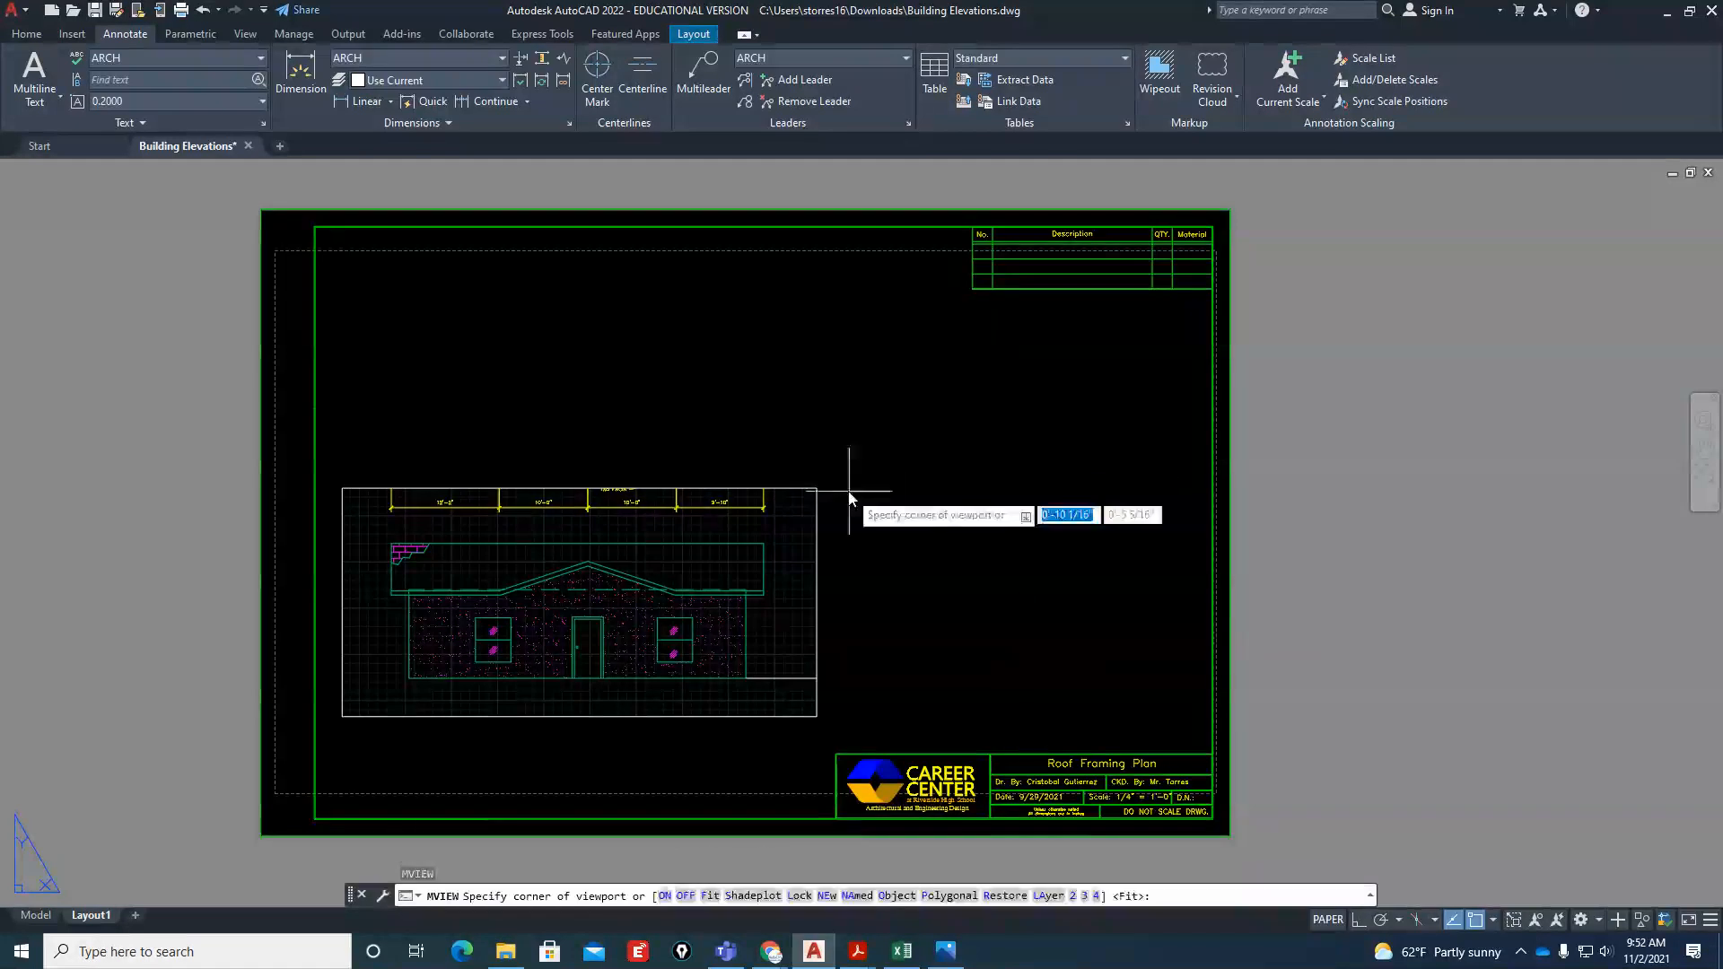
pyautogui.click(849, 491)
pyautogui.click(1160, 716)
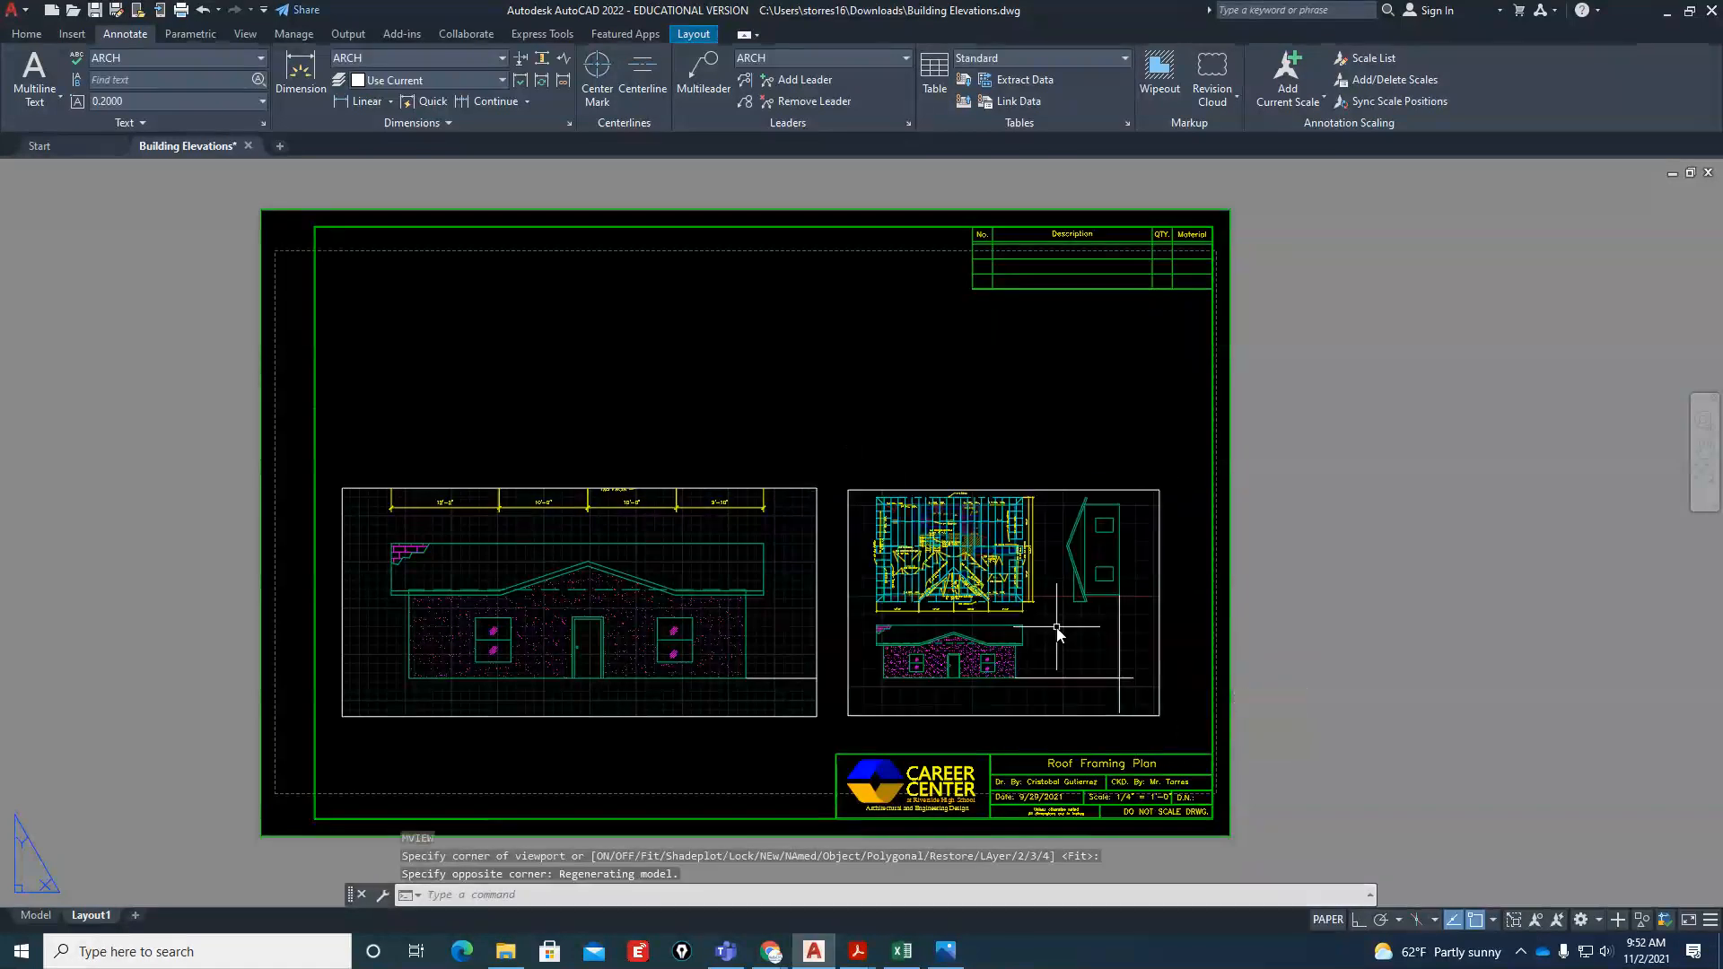
# Activate the second viewport and rotate its top view 90° clockwise so the right elevation stands upright
pyautogui.scroll(2, 1198, 643)
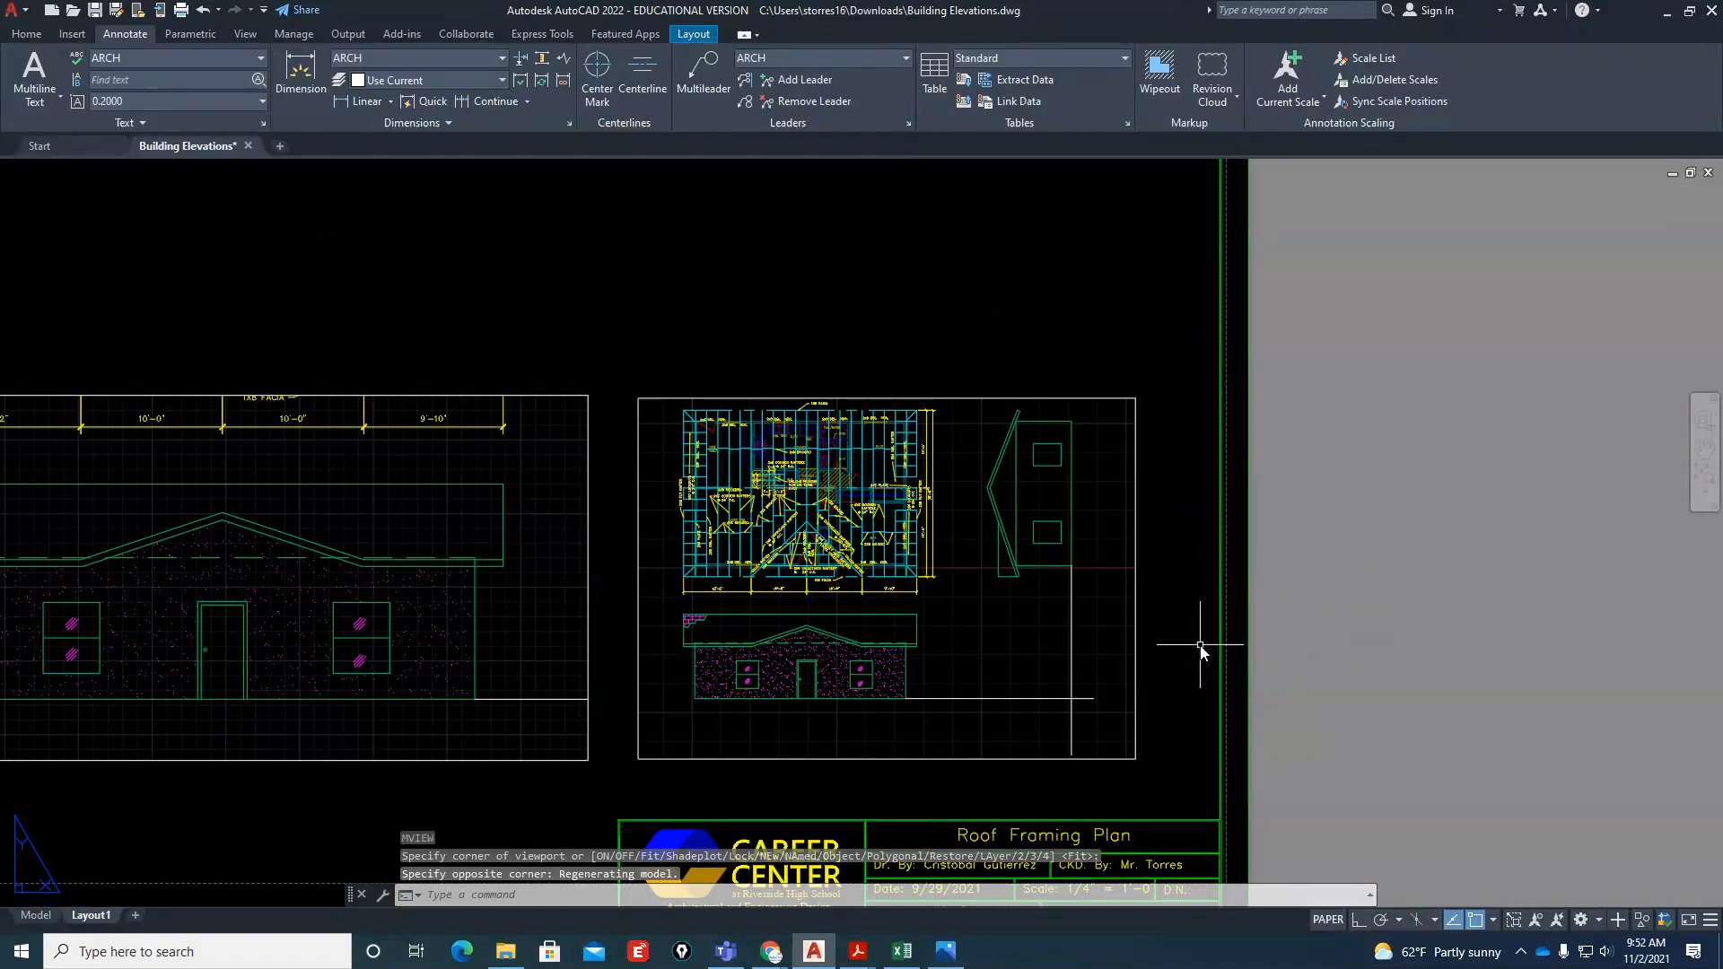
pyautogui.scroll(2, 1200, 644)
pyautogui.doubleClick(789, 581)
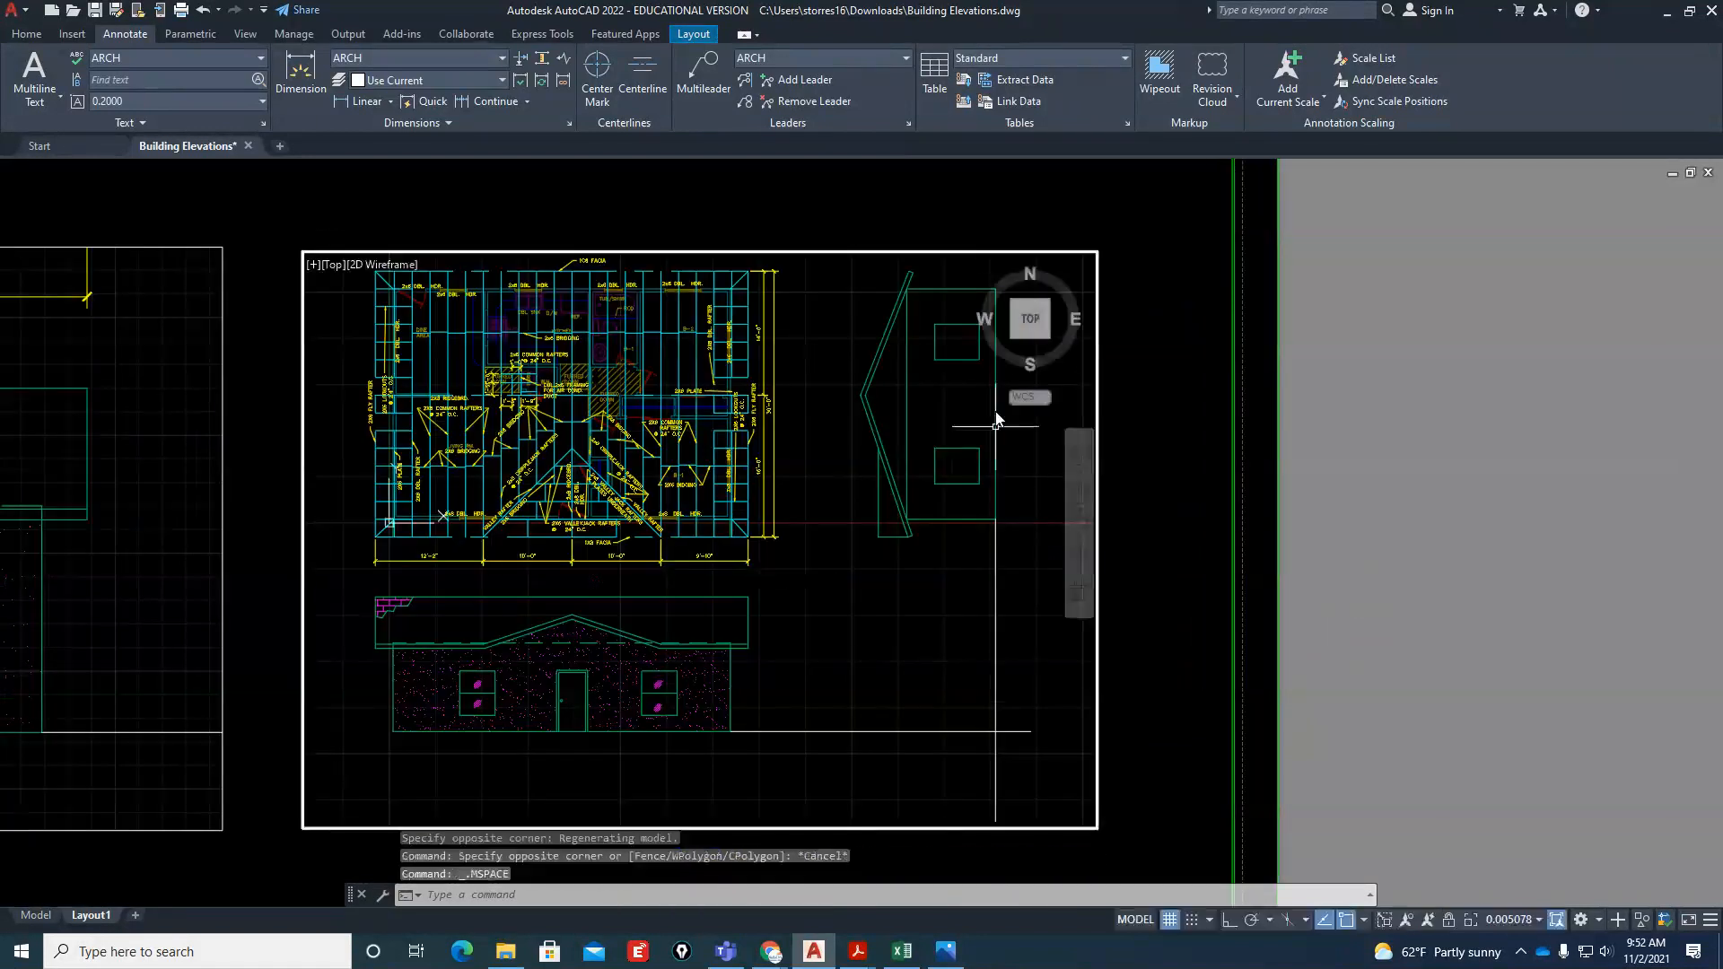
pyautogui.click(1086, 286)
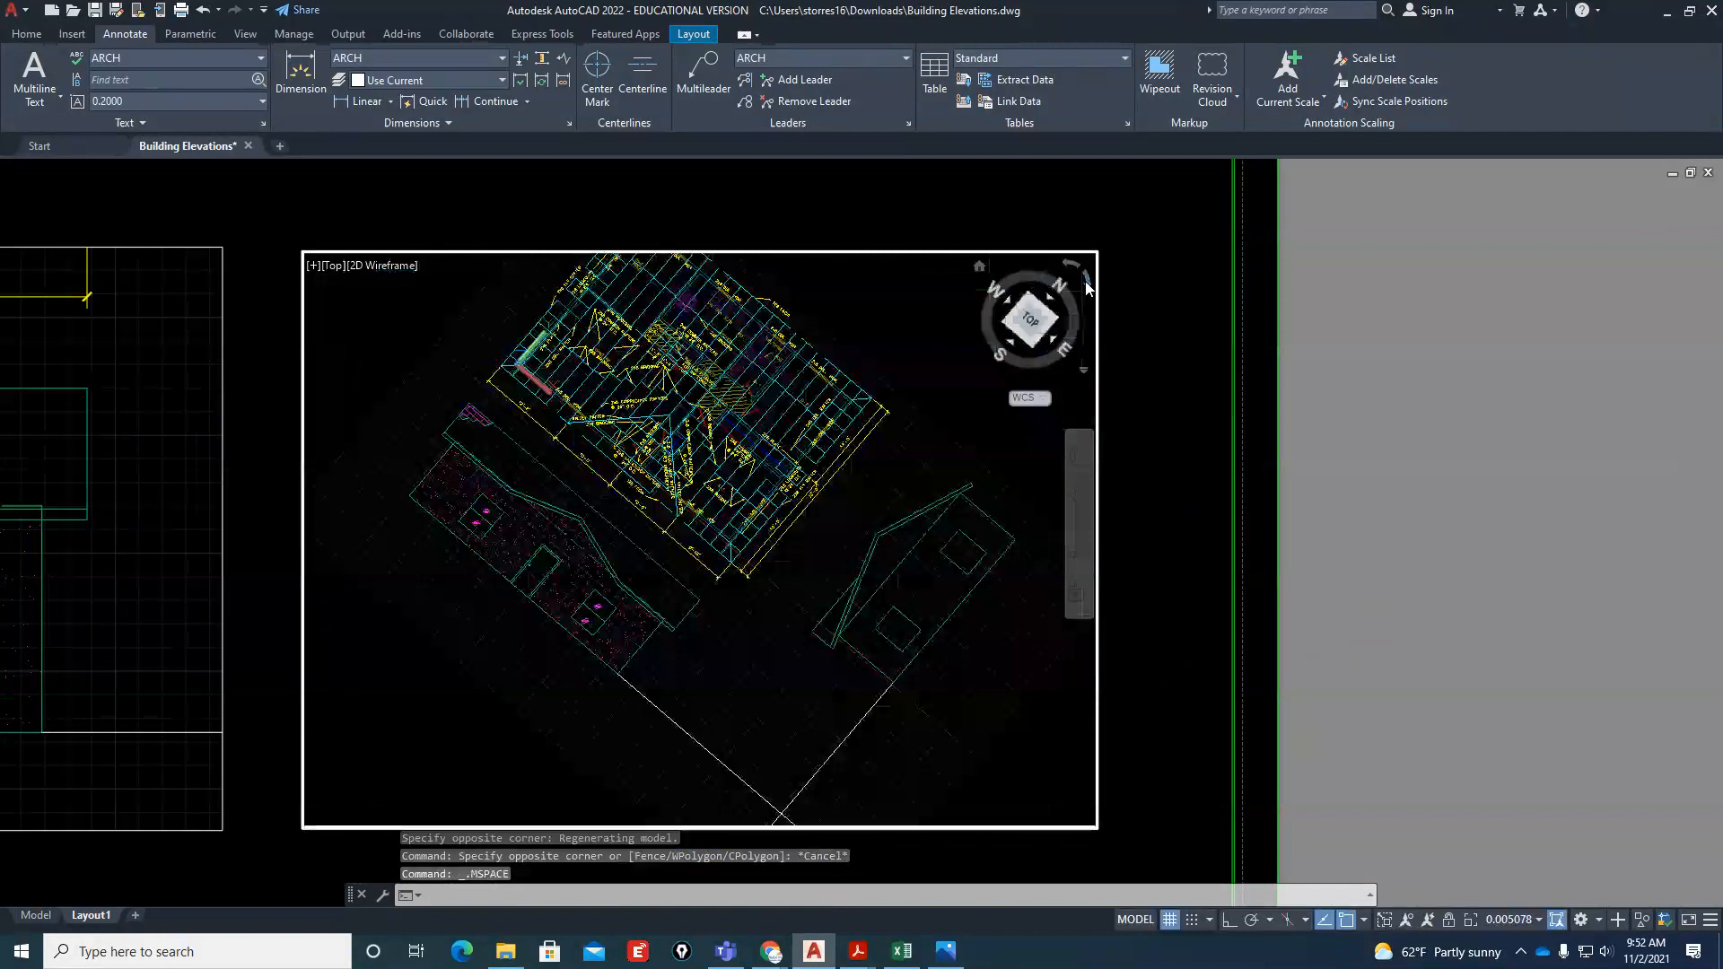
# Frame the right elevation so it fills the second viewport, and return to paper space
pyautogui.scroll(3, 790, 718)
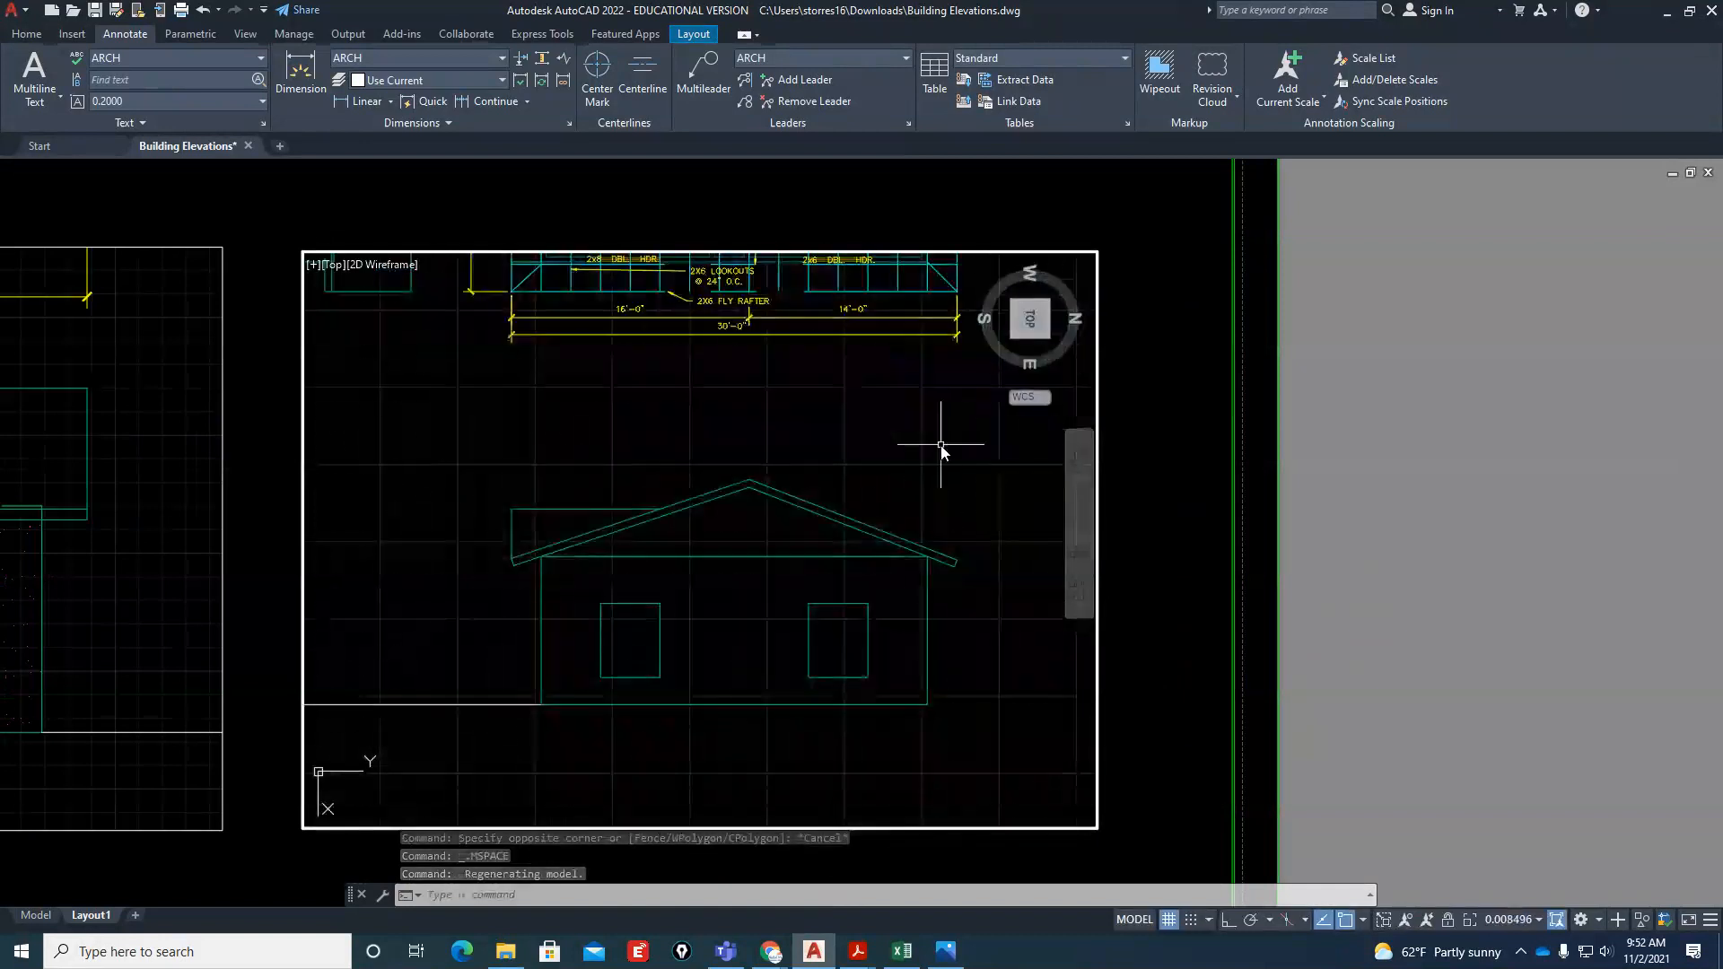
pyautogui.scroll(3, 826, 525)
pyautogui.scroll(-3, 789, 597)
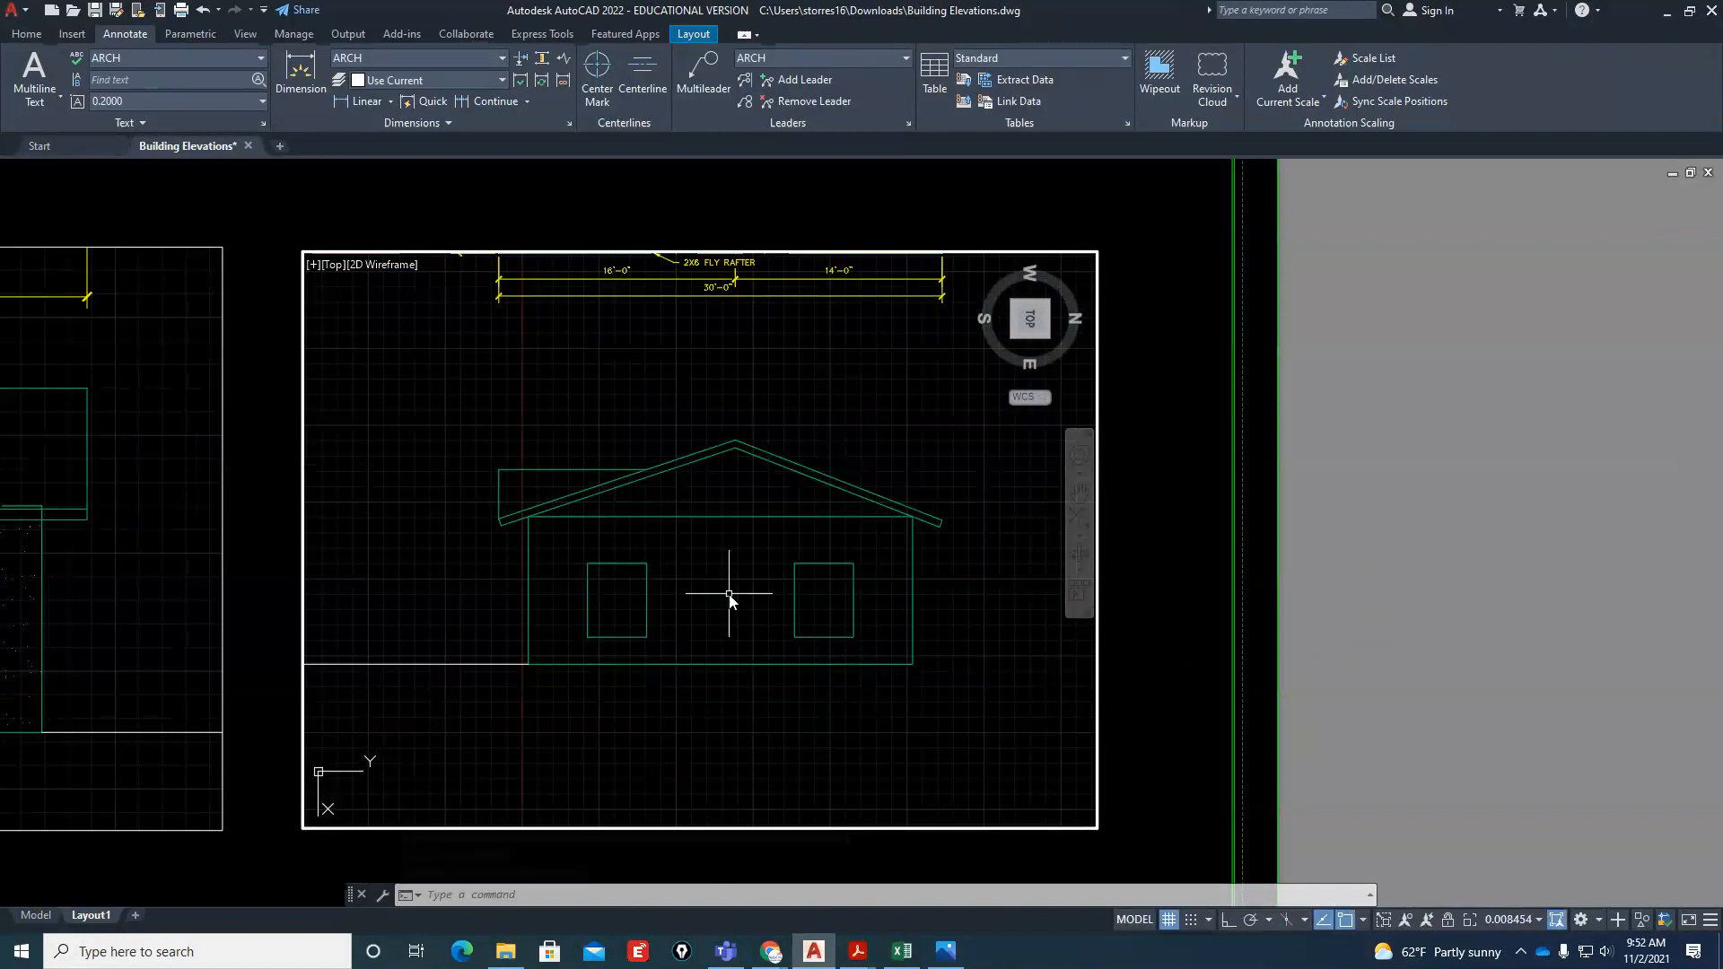
pyautogui.scroll(2, 724, 600)
pyautogui.doubleClick(1258, 676)
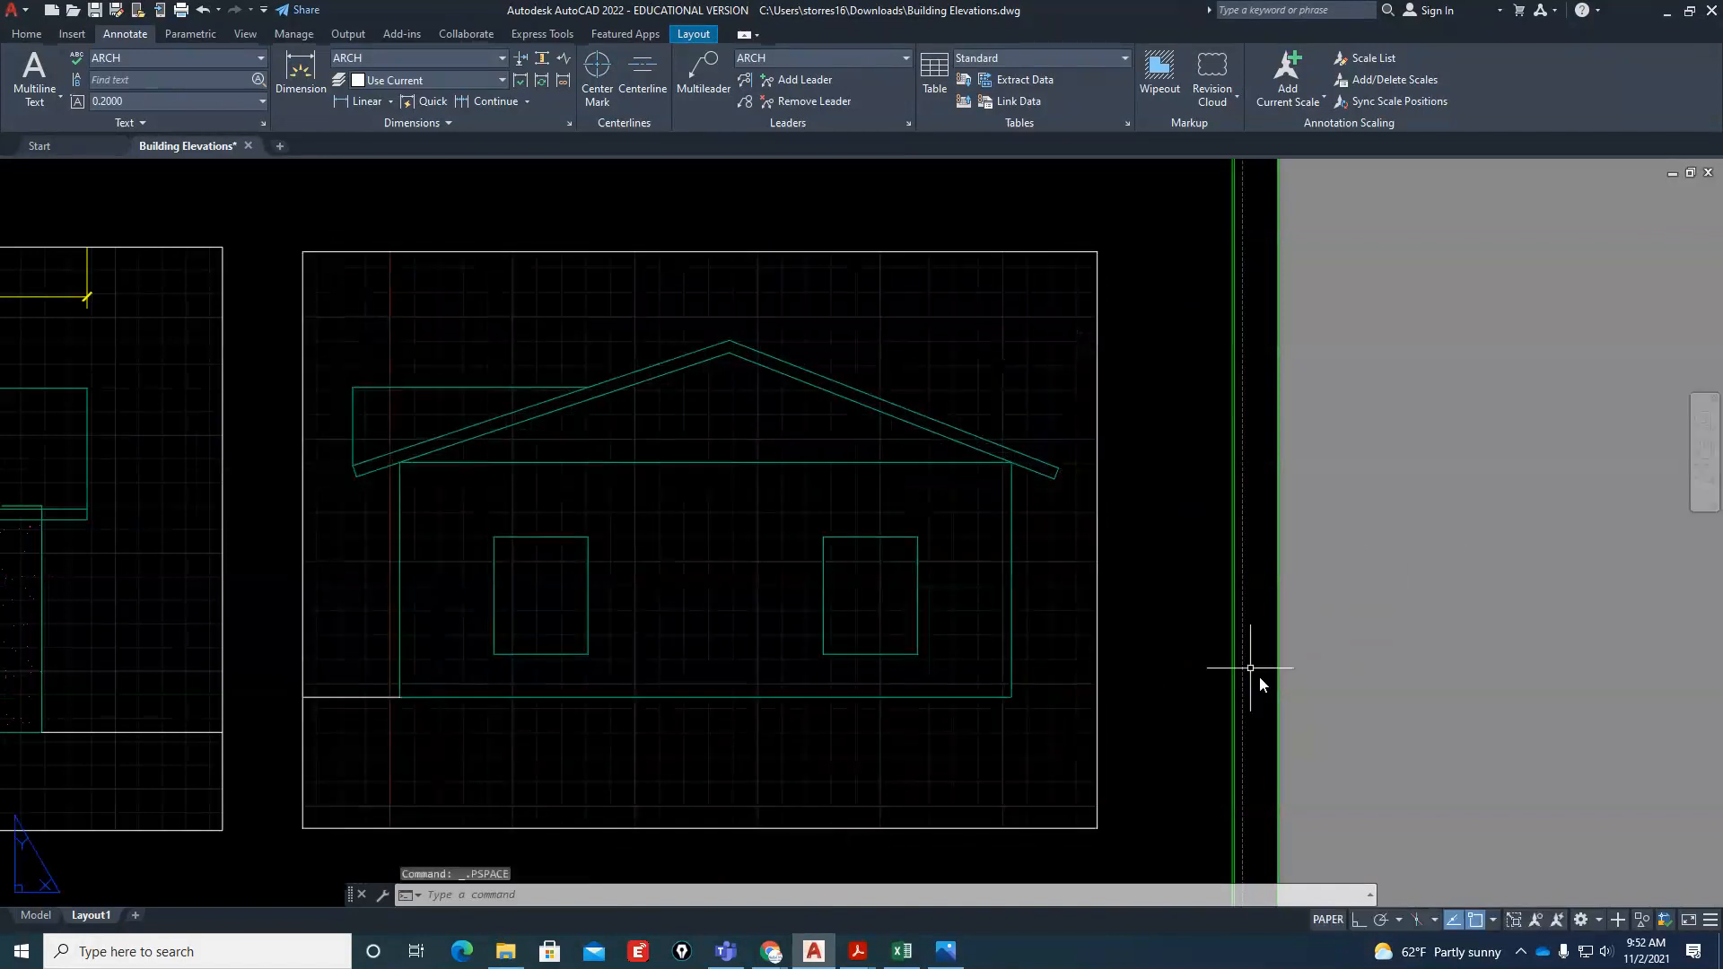
# Switch to model space and rotate the top view 90° clockwise to show the right elevation upright
pyautogui.scroll(-4, 1167, 664)
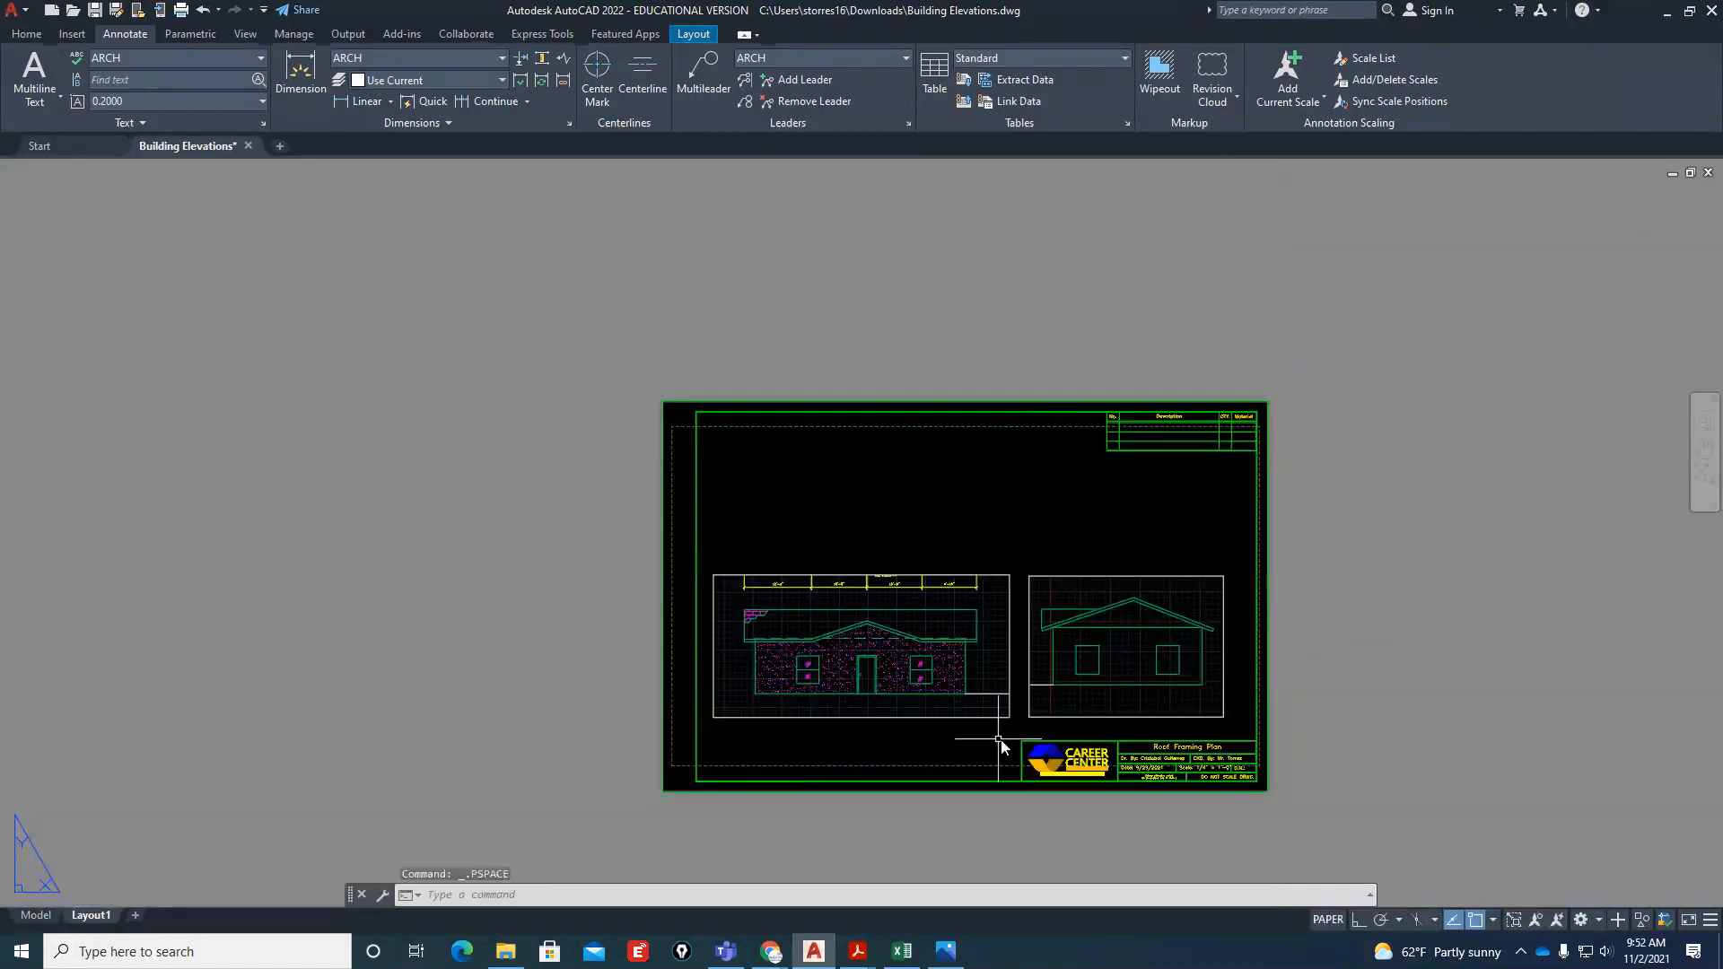
pyautogui.click(36, 916)
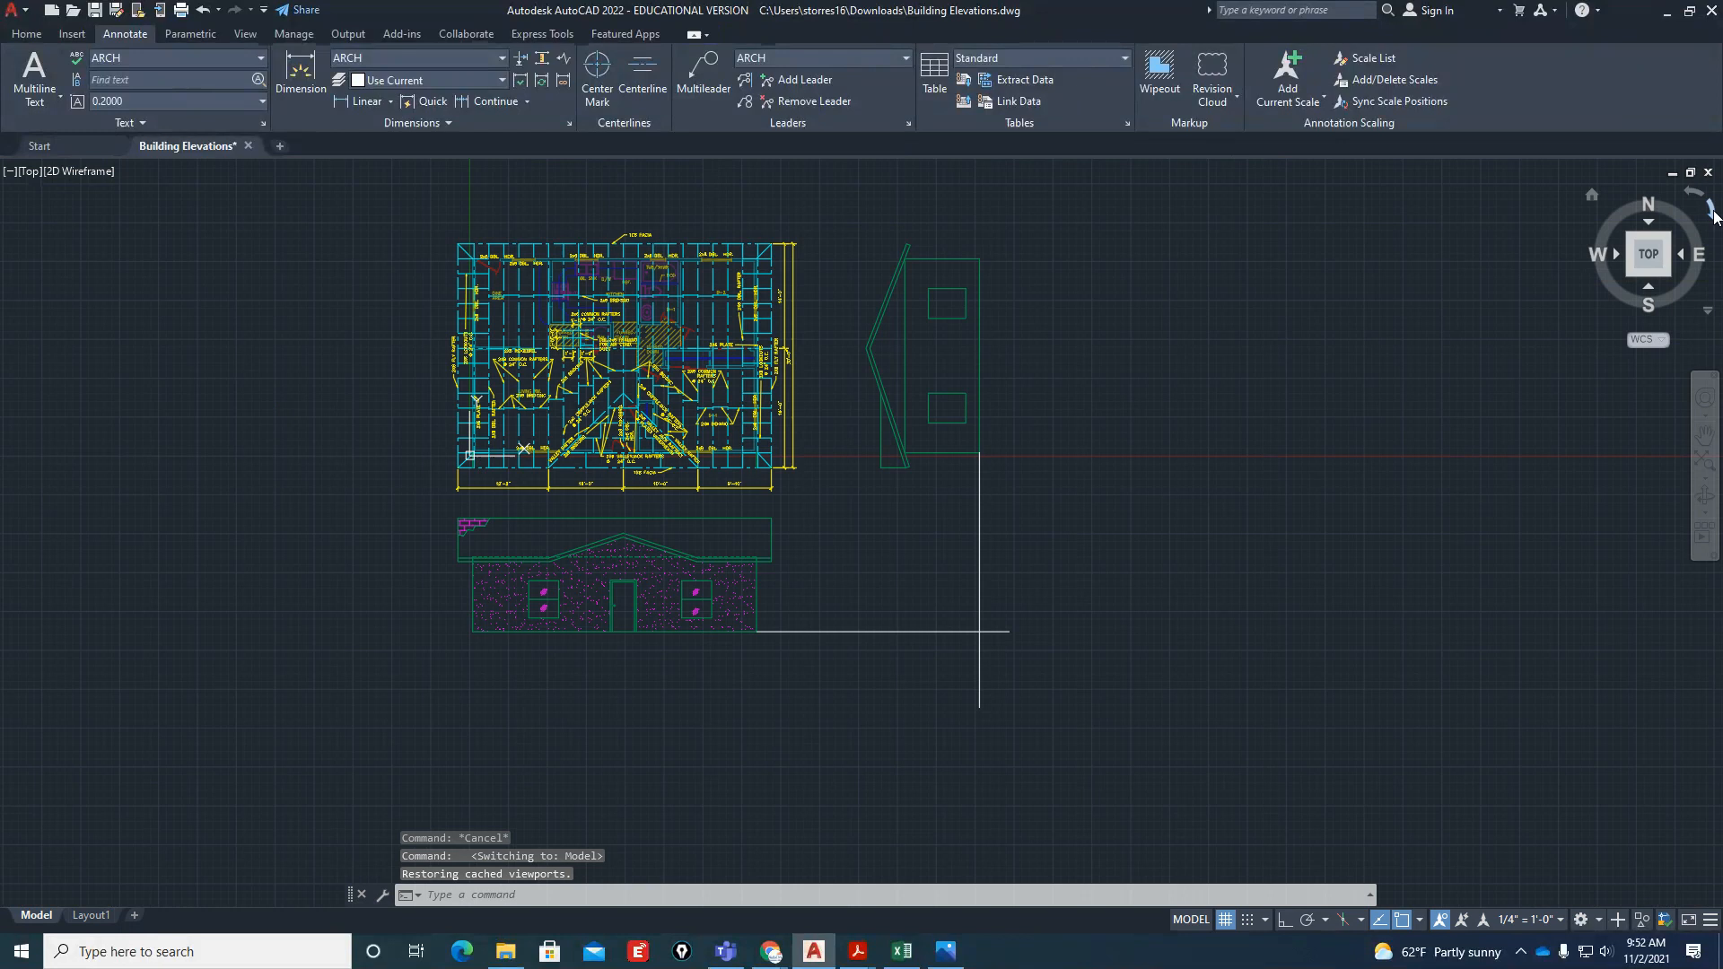
pyautogui.click(1710, 210)
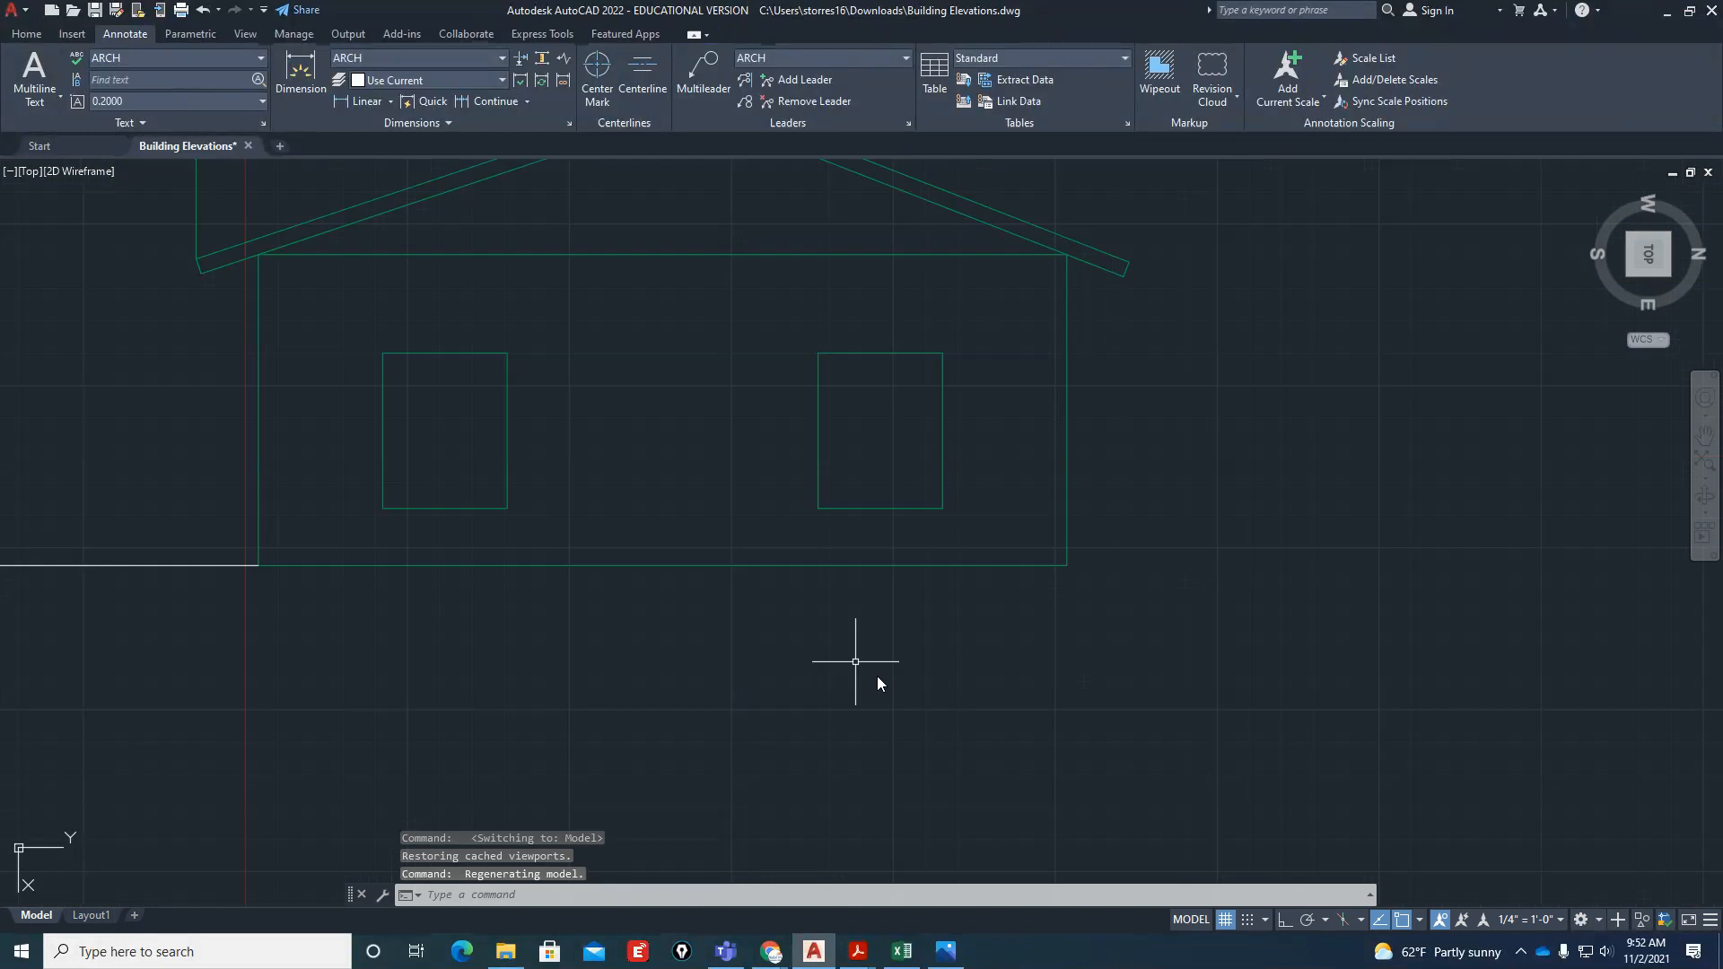
pyautogui.scroll(-2, 876, 676)
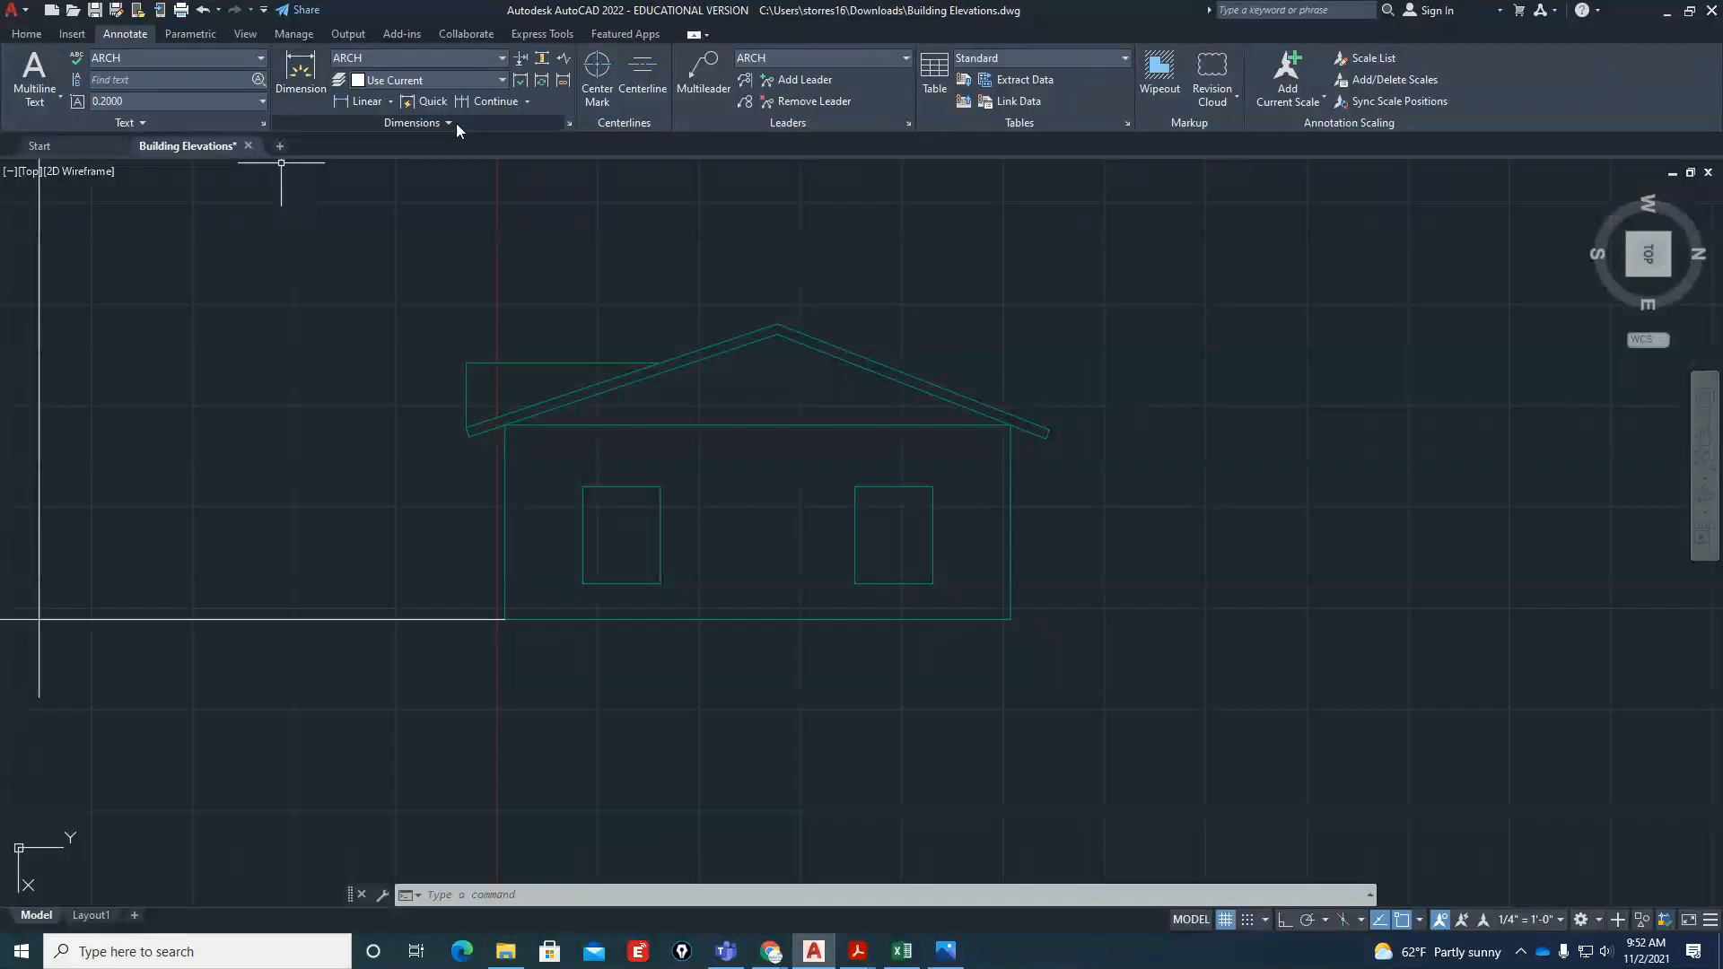
# Try a vertical linear dimension in the ARCH style for the height of the right elevation's right-hand wall
pyautogui.click(569, 124)
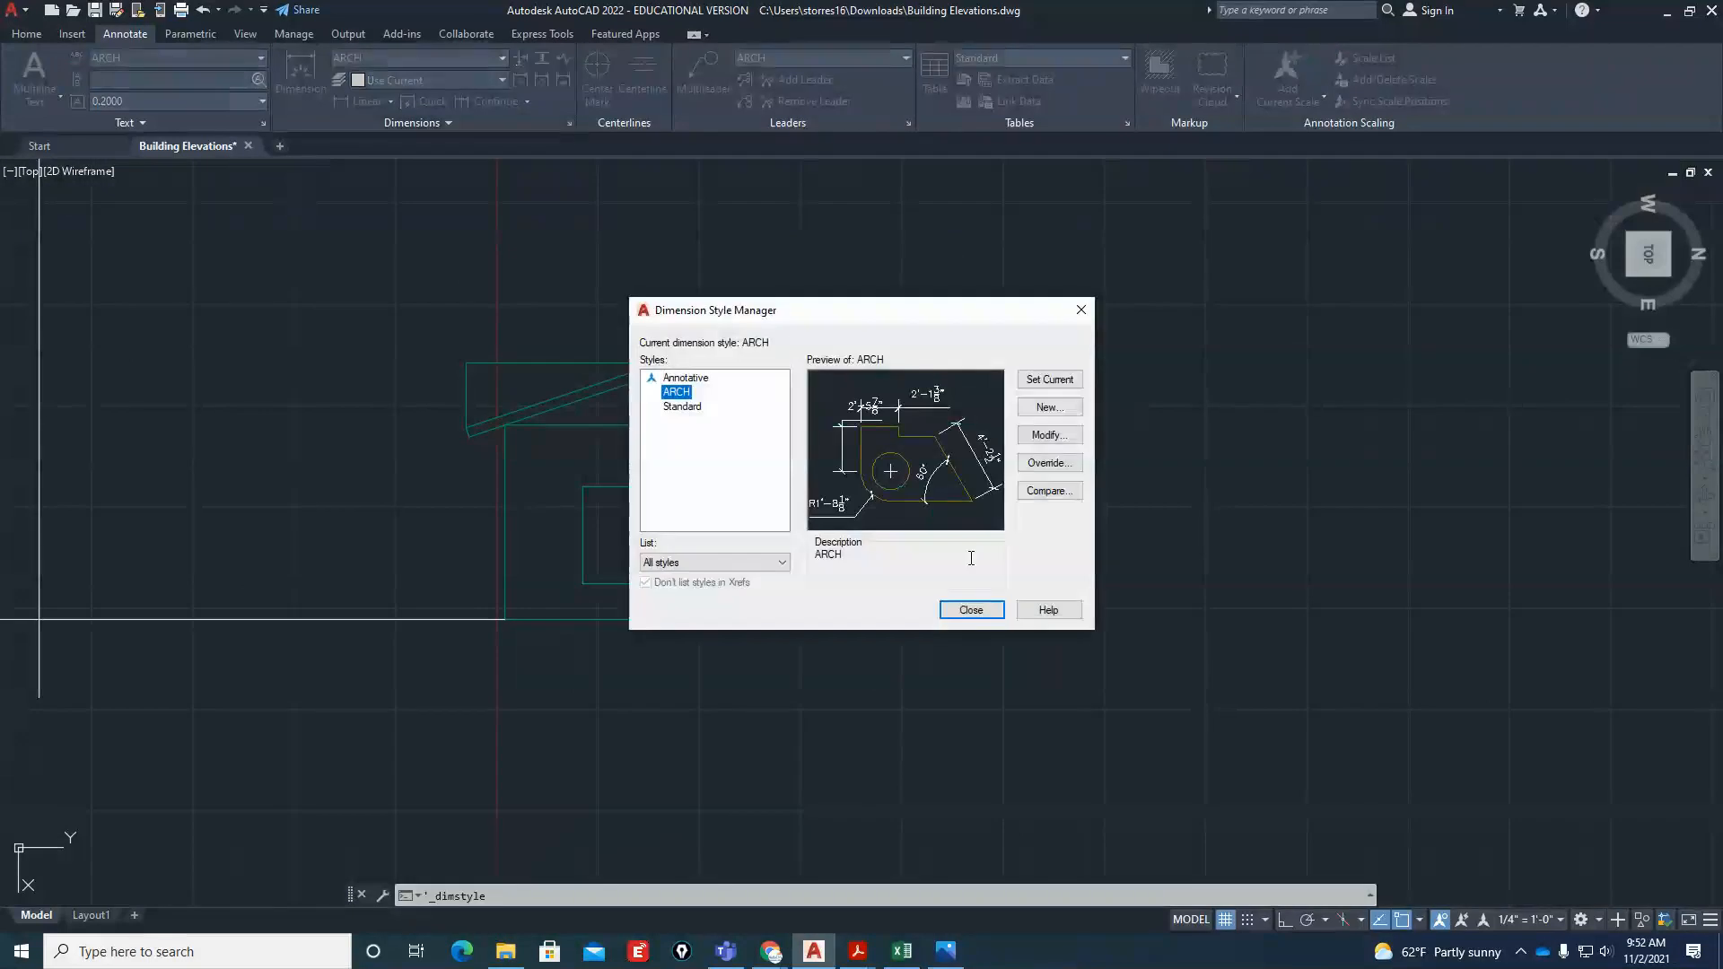
pyautogui.click(983, 617)
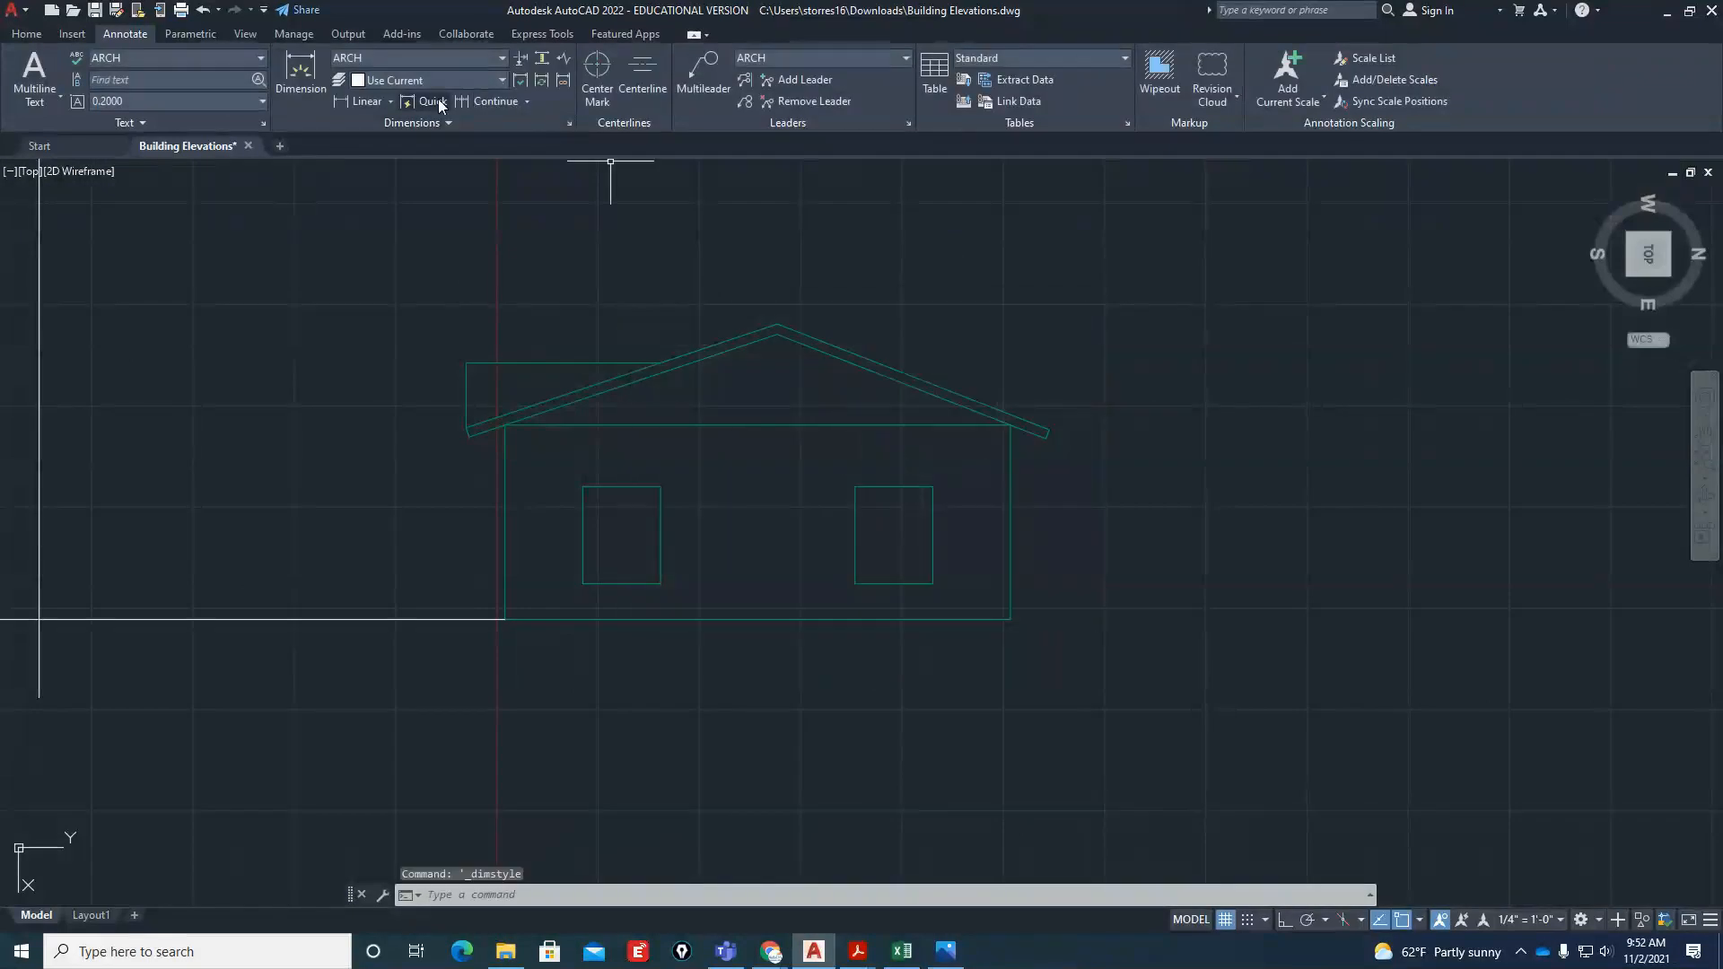
pyautogui.click(389, 101)
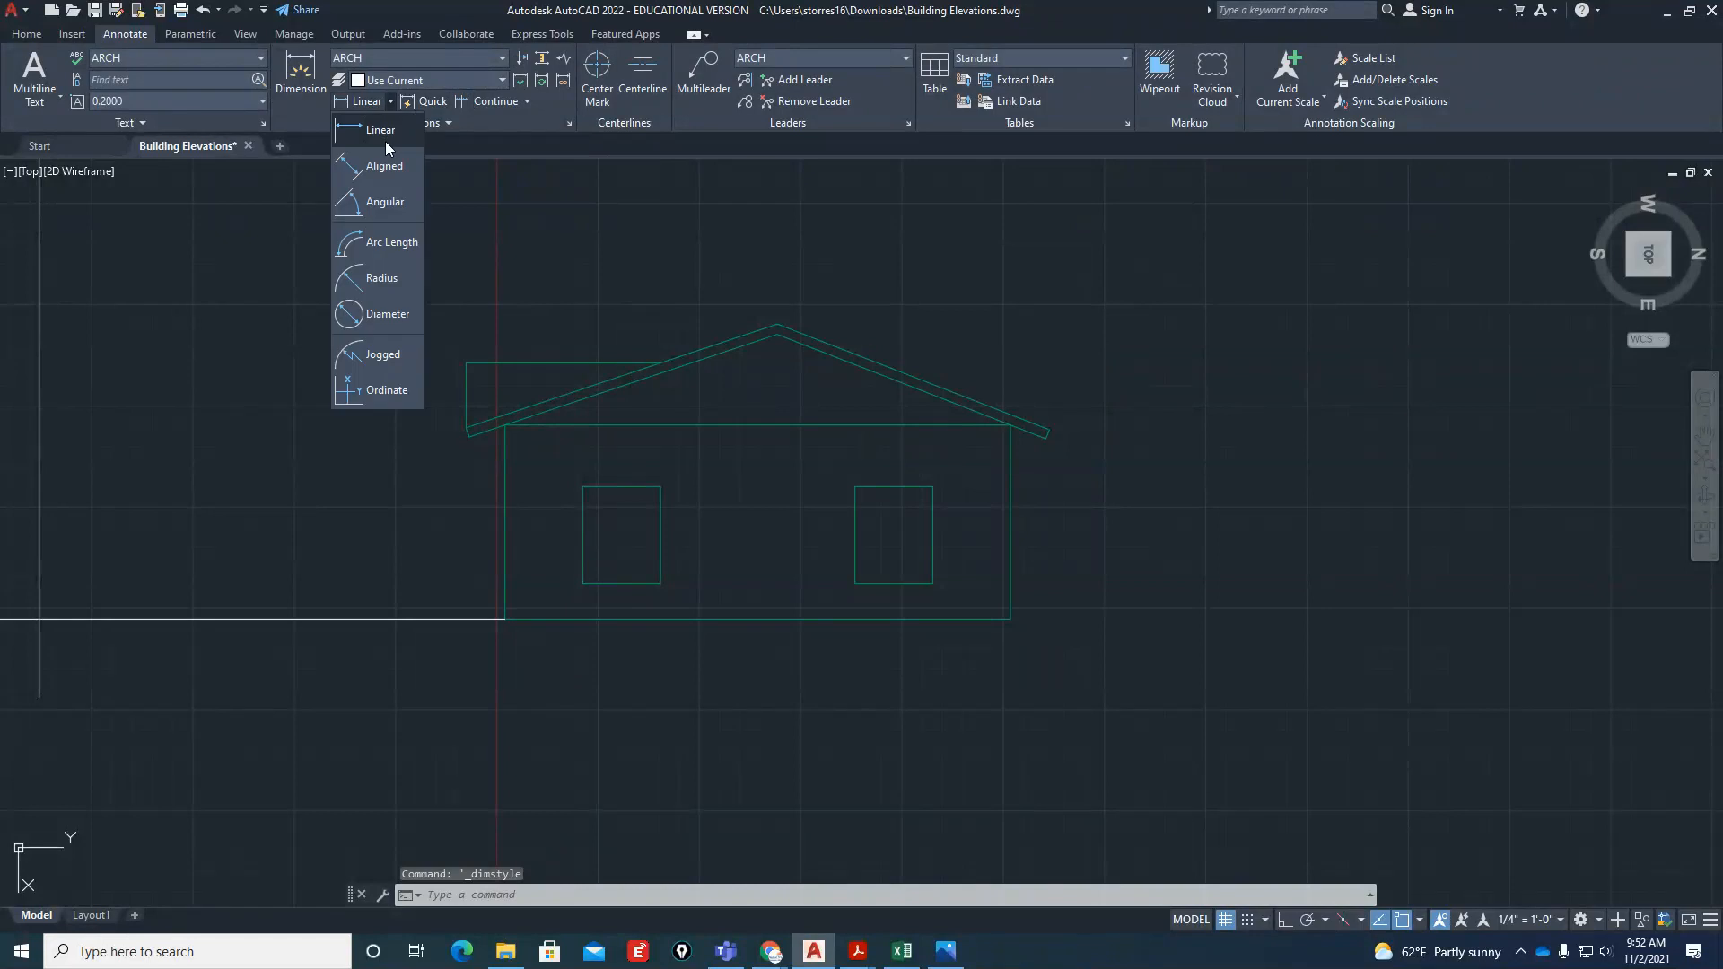
pyautogui.click(384, 136)
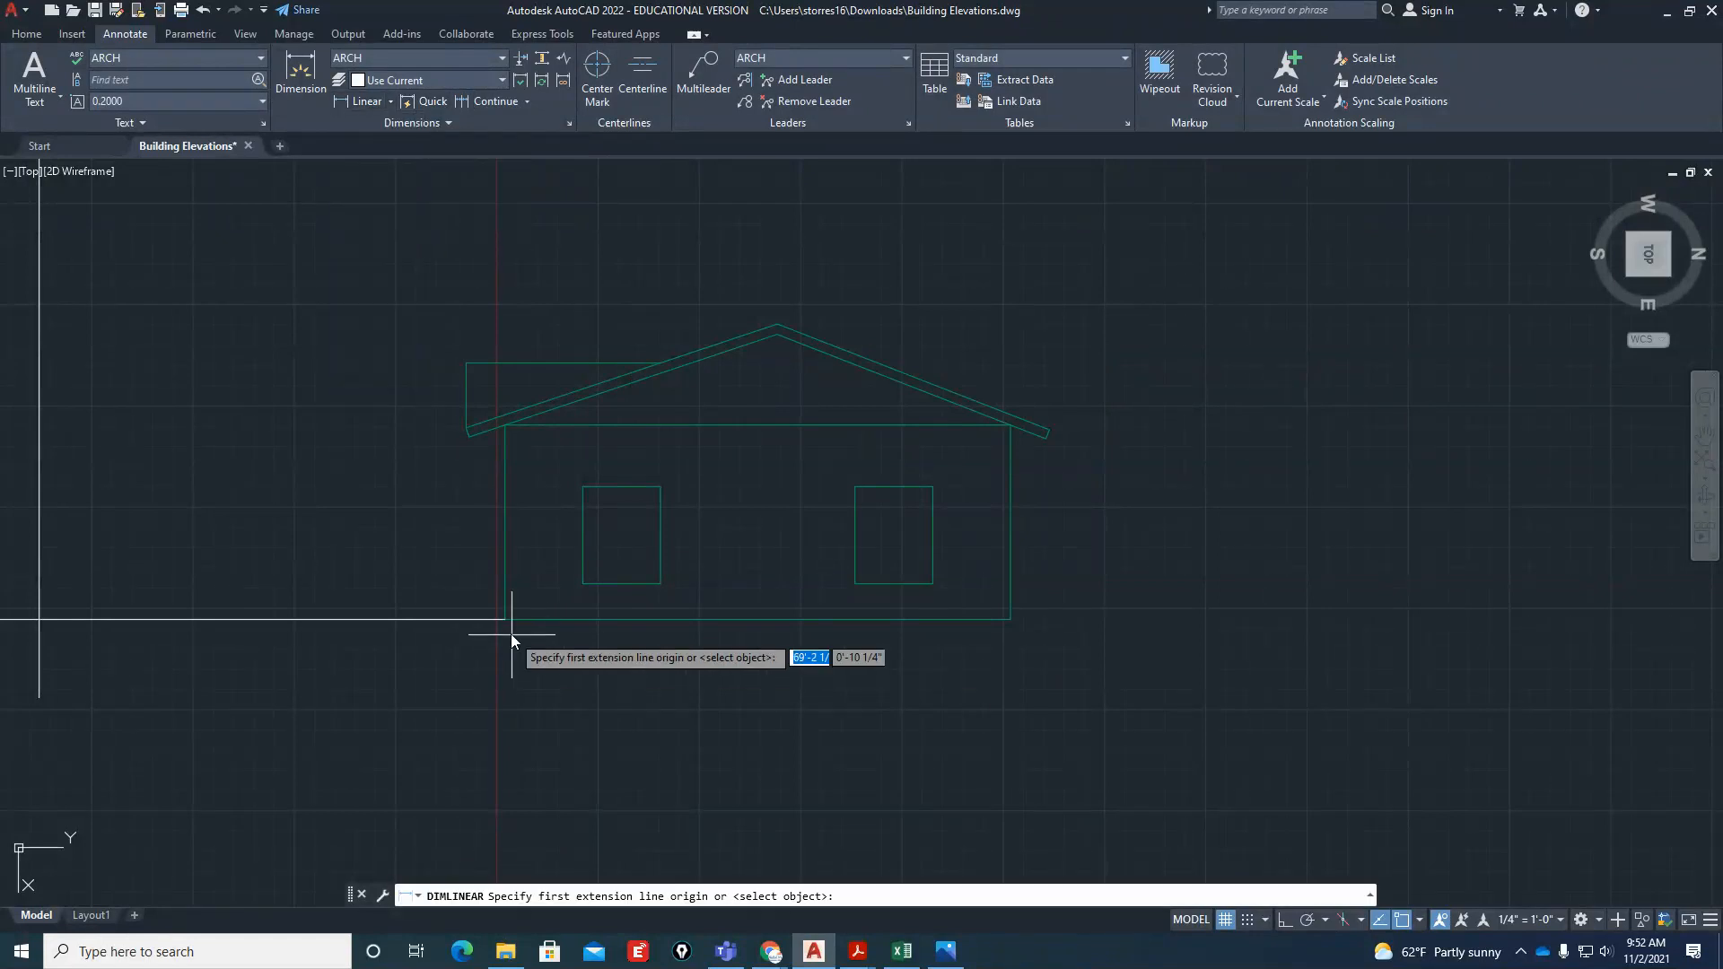
pyautogui.click(1010, 619)
pyautogui.click(1010, 424)
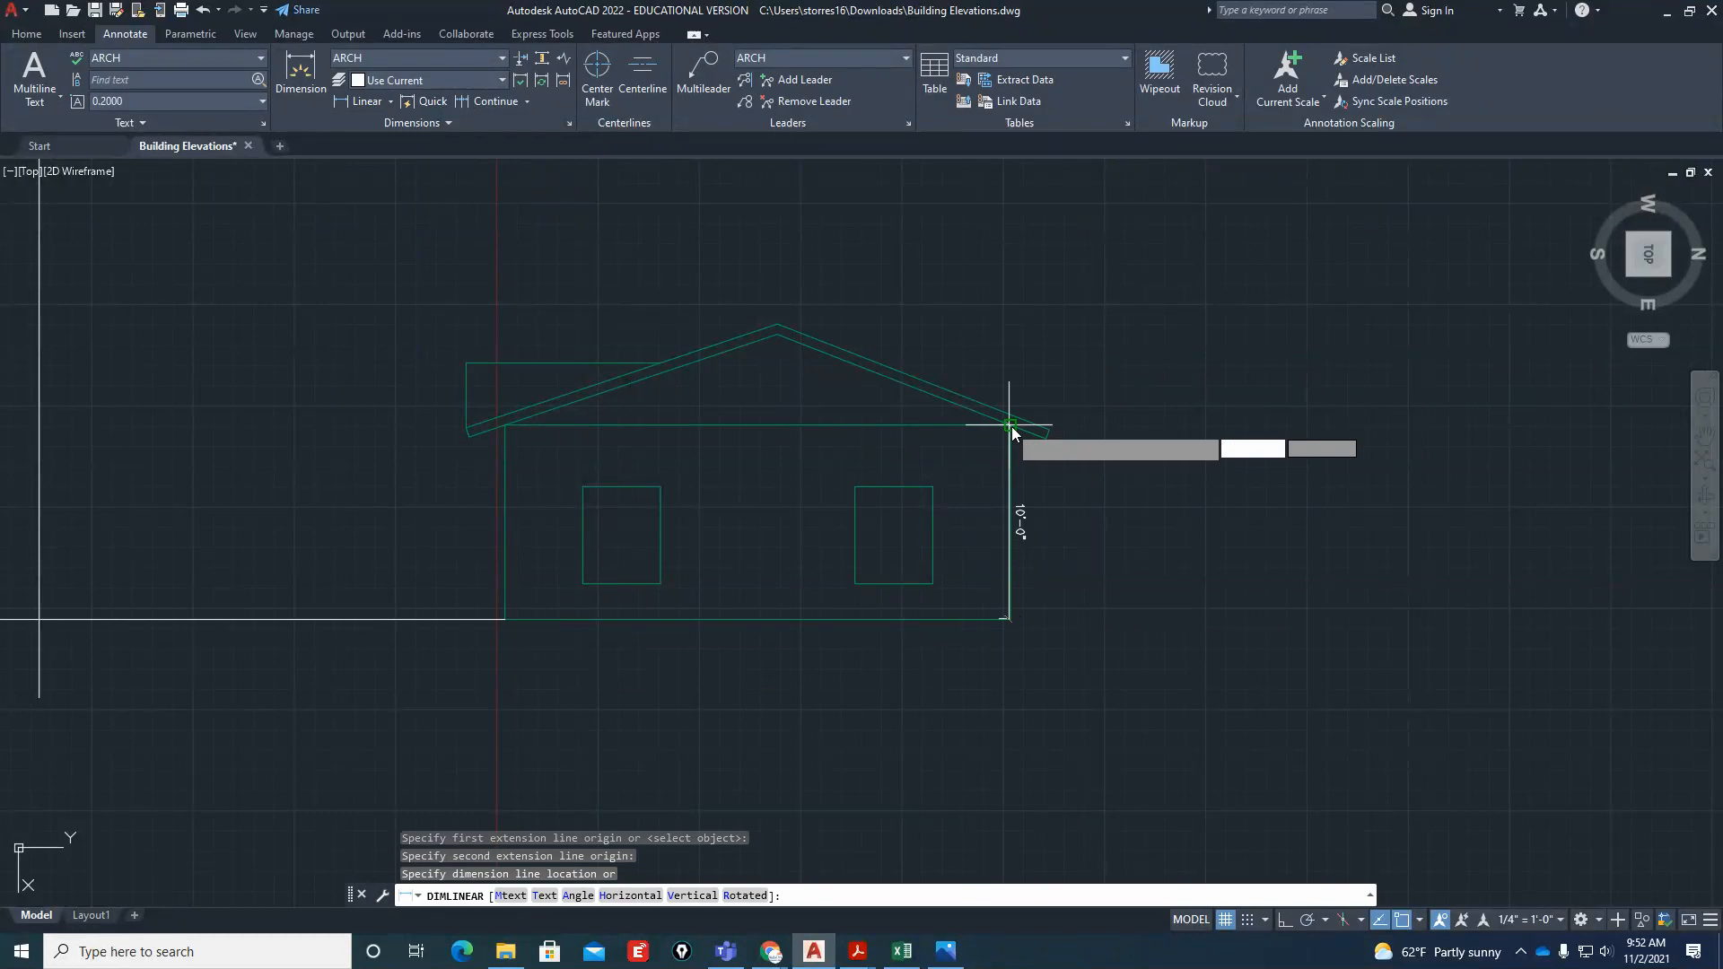
pyautogui.click(1141, 487)
pyautogui.scroll(4, 1207, 533)
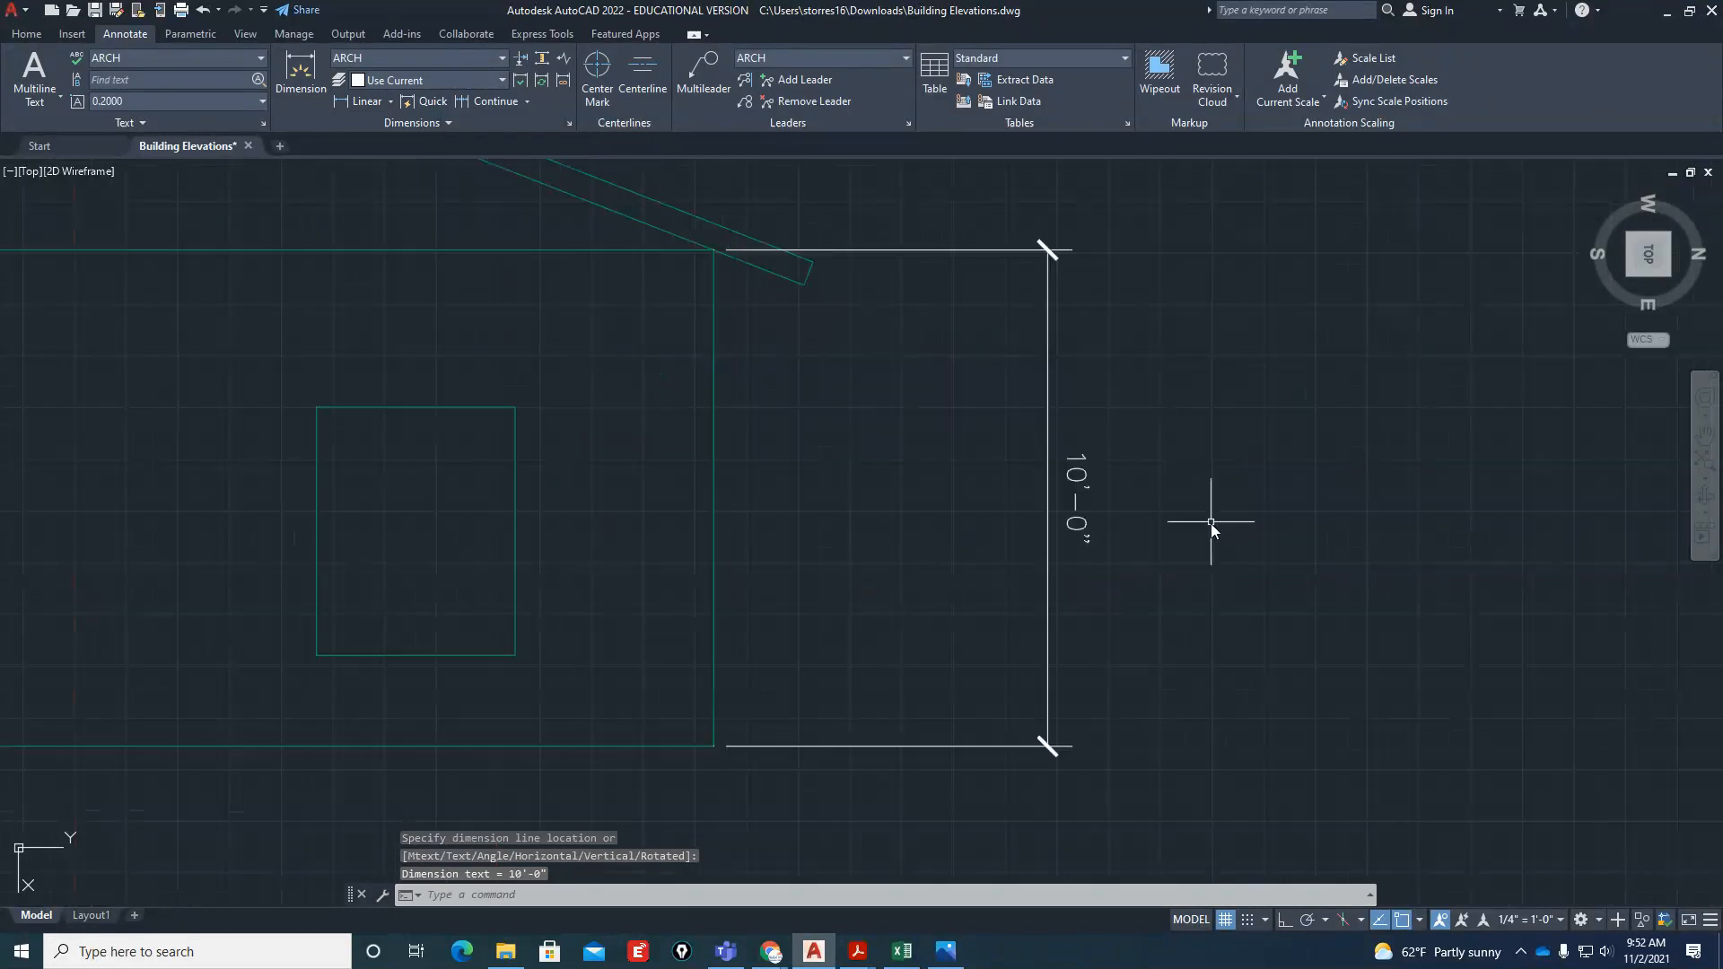
pyautogui.scroll(-4, 1210, 528)
# Erase the trial wall-height dimension beside the right elevation
pyautogui.click(1149, 529)
pyautogui.write('e')
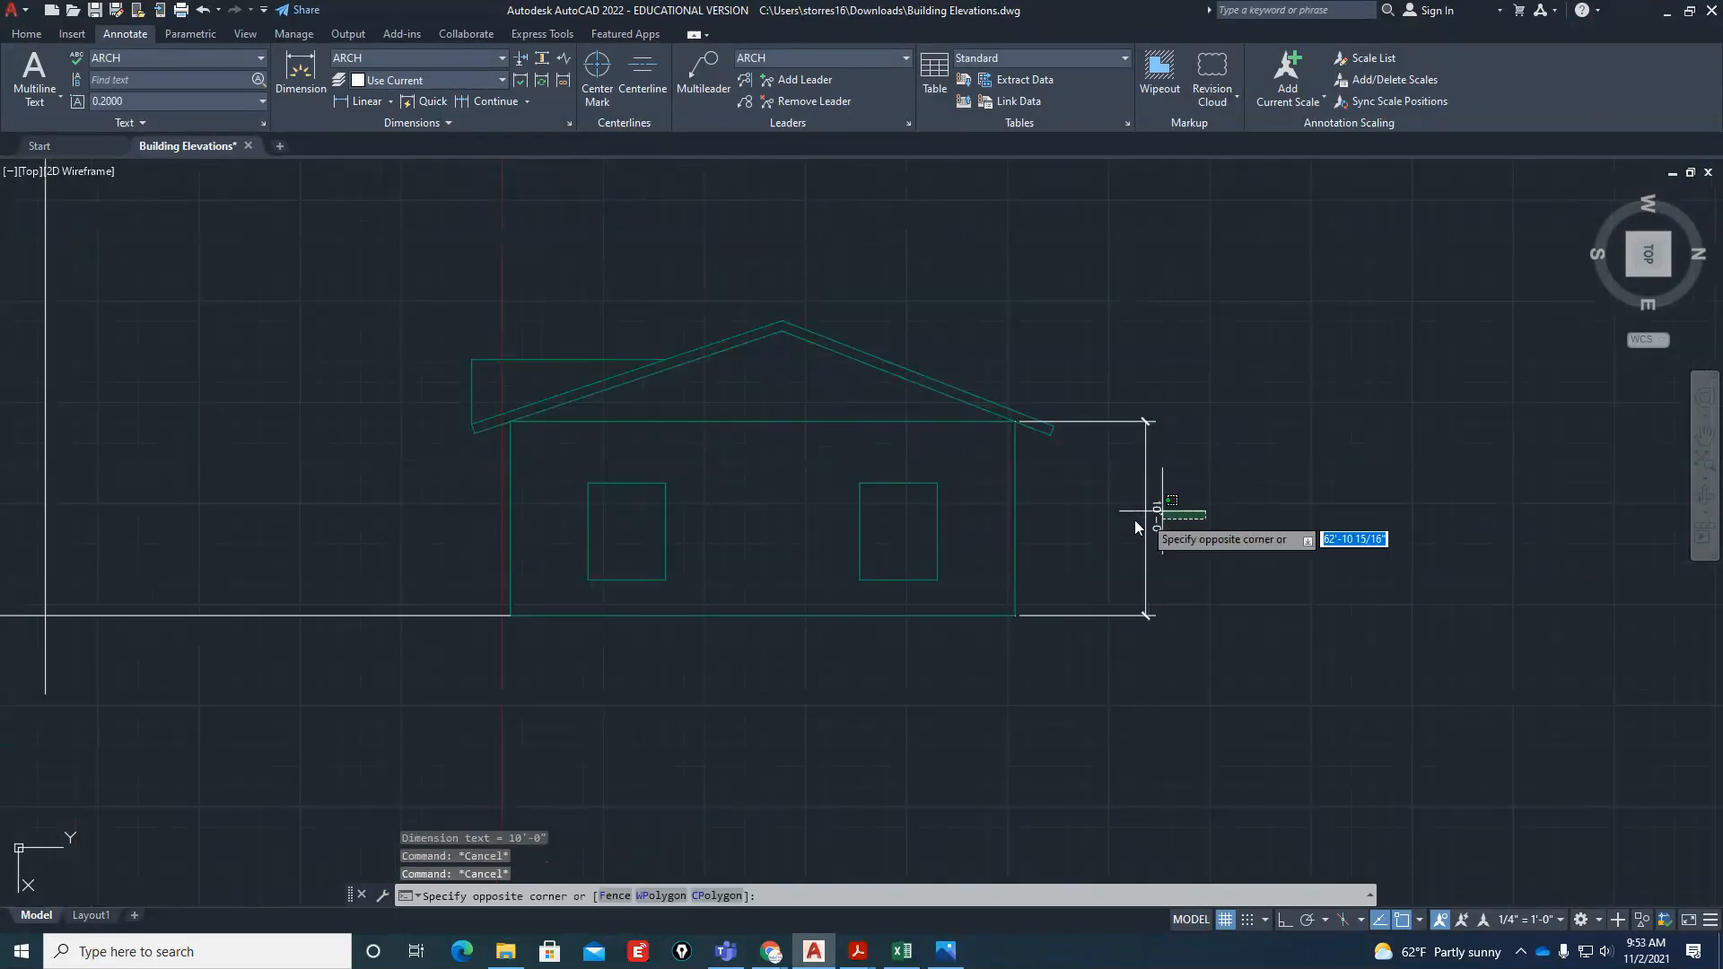
pyautogui.press('Return')
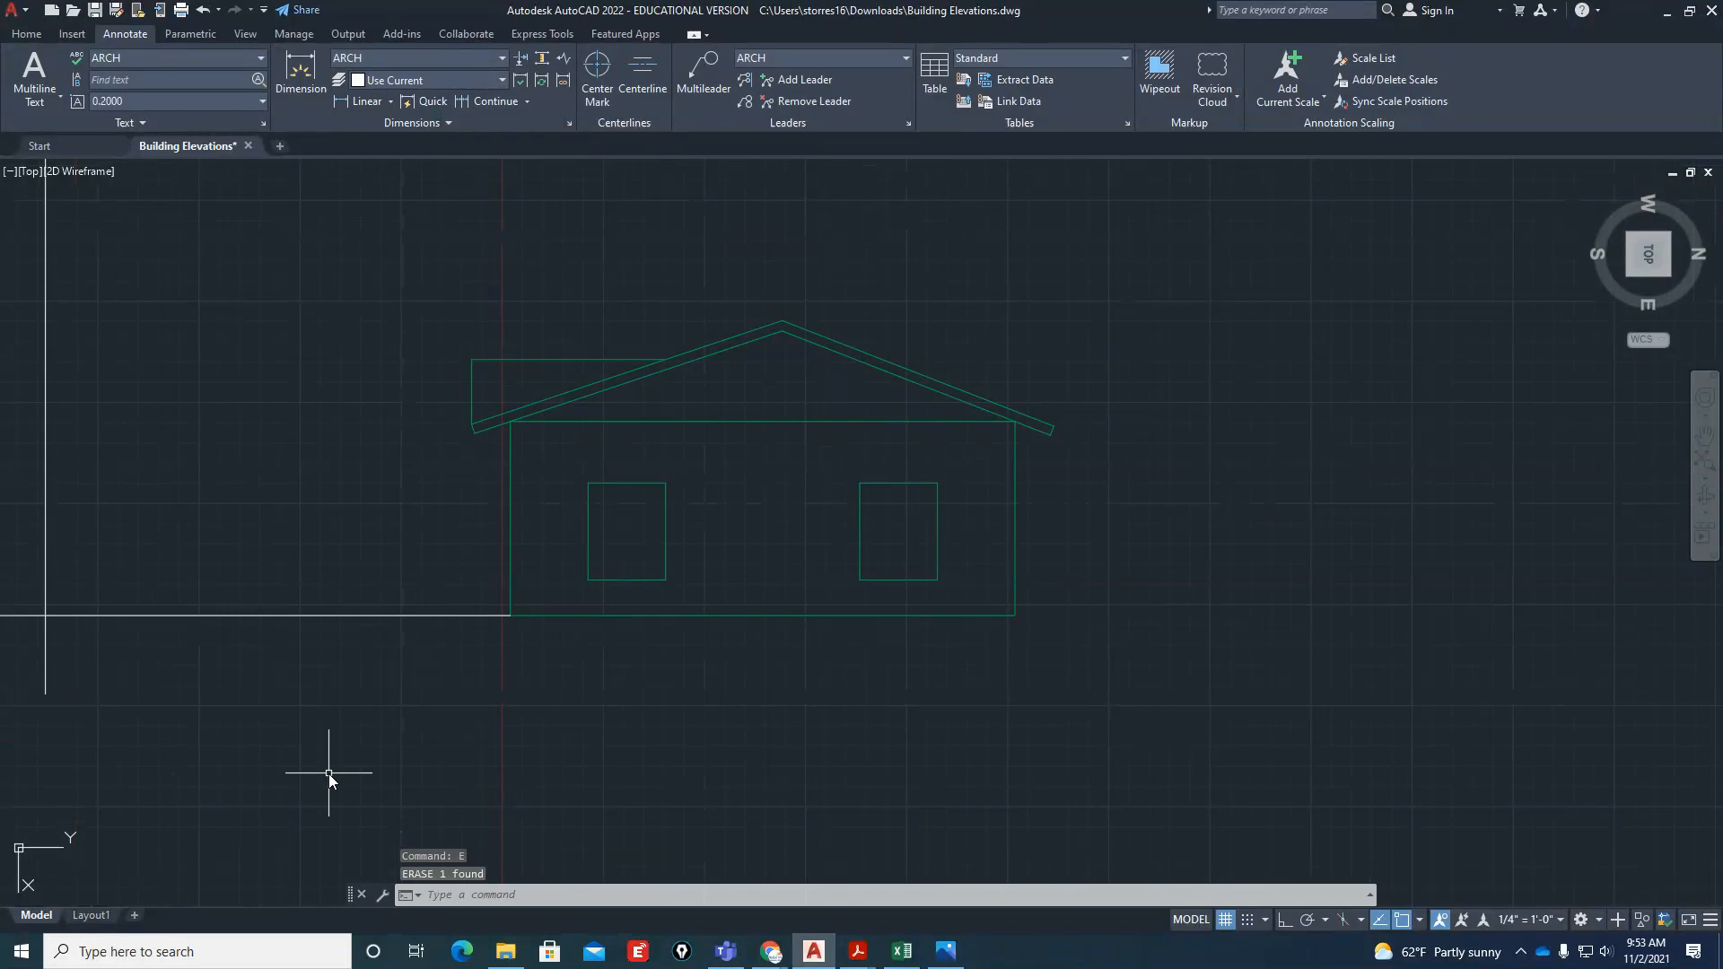
pyautogui.write('uc')
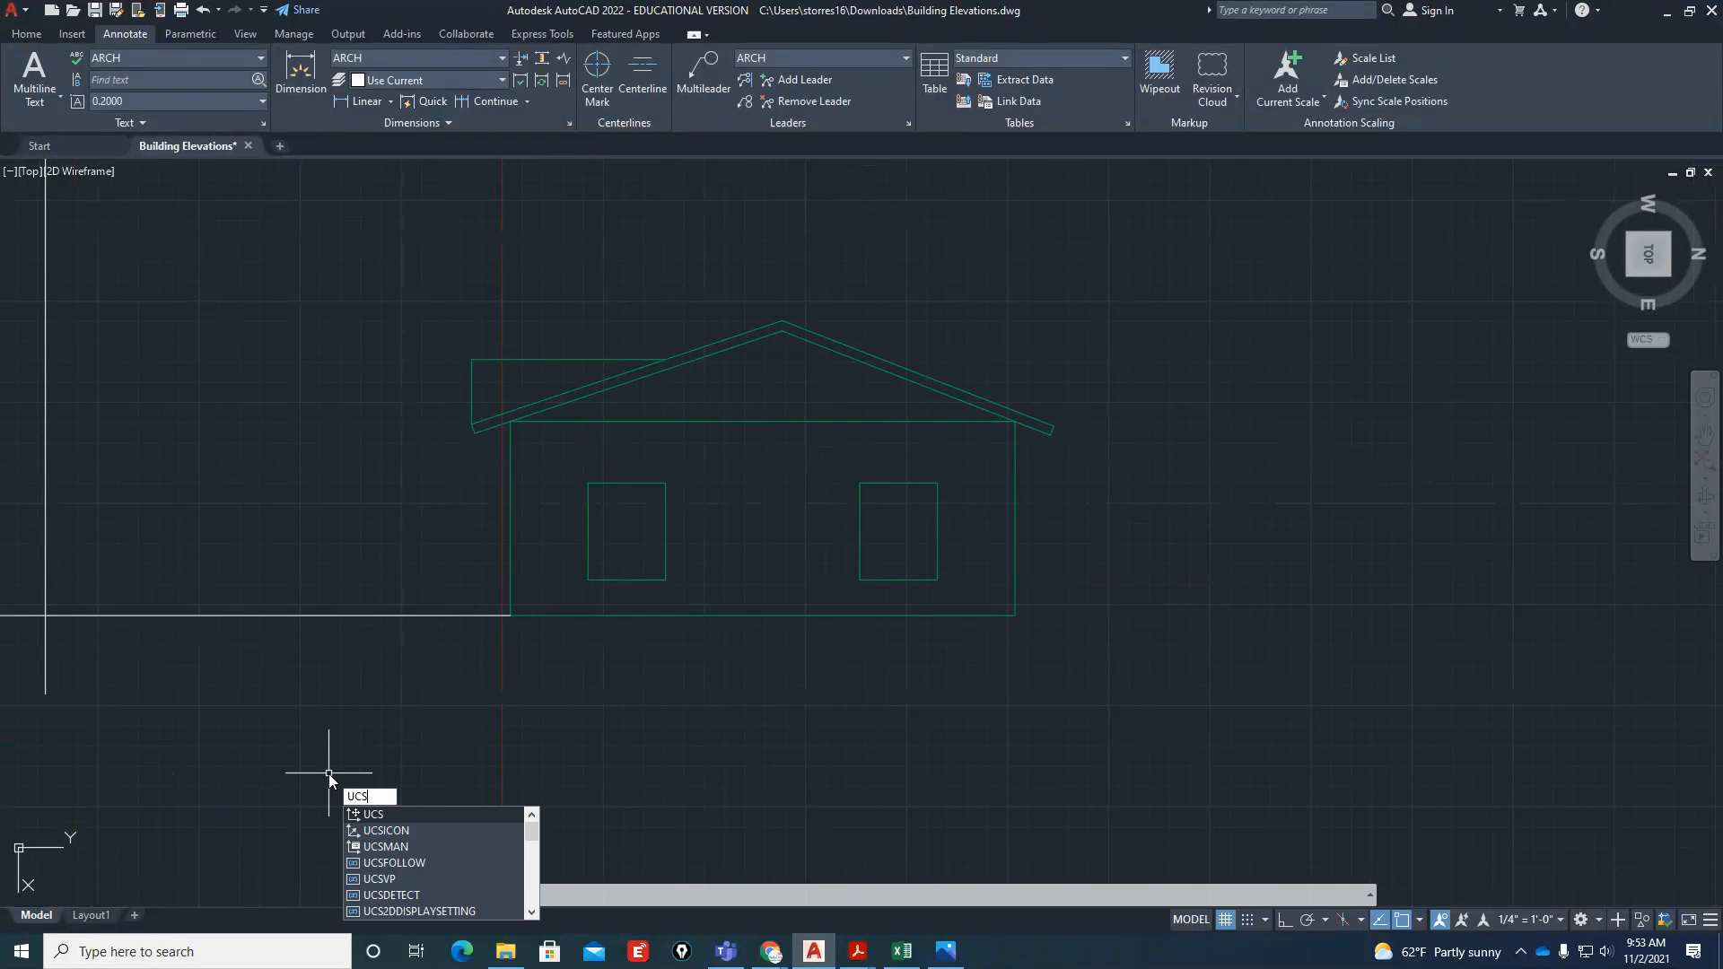
pyautogui.press('Return')
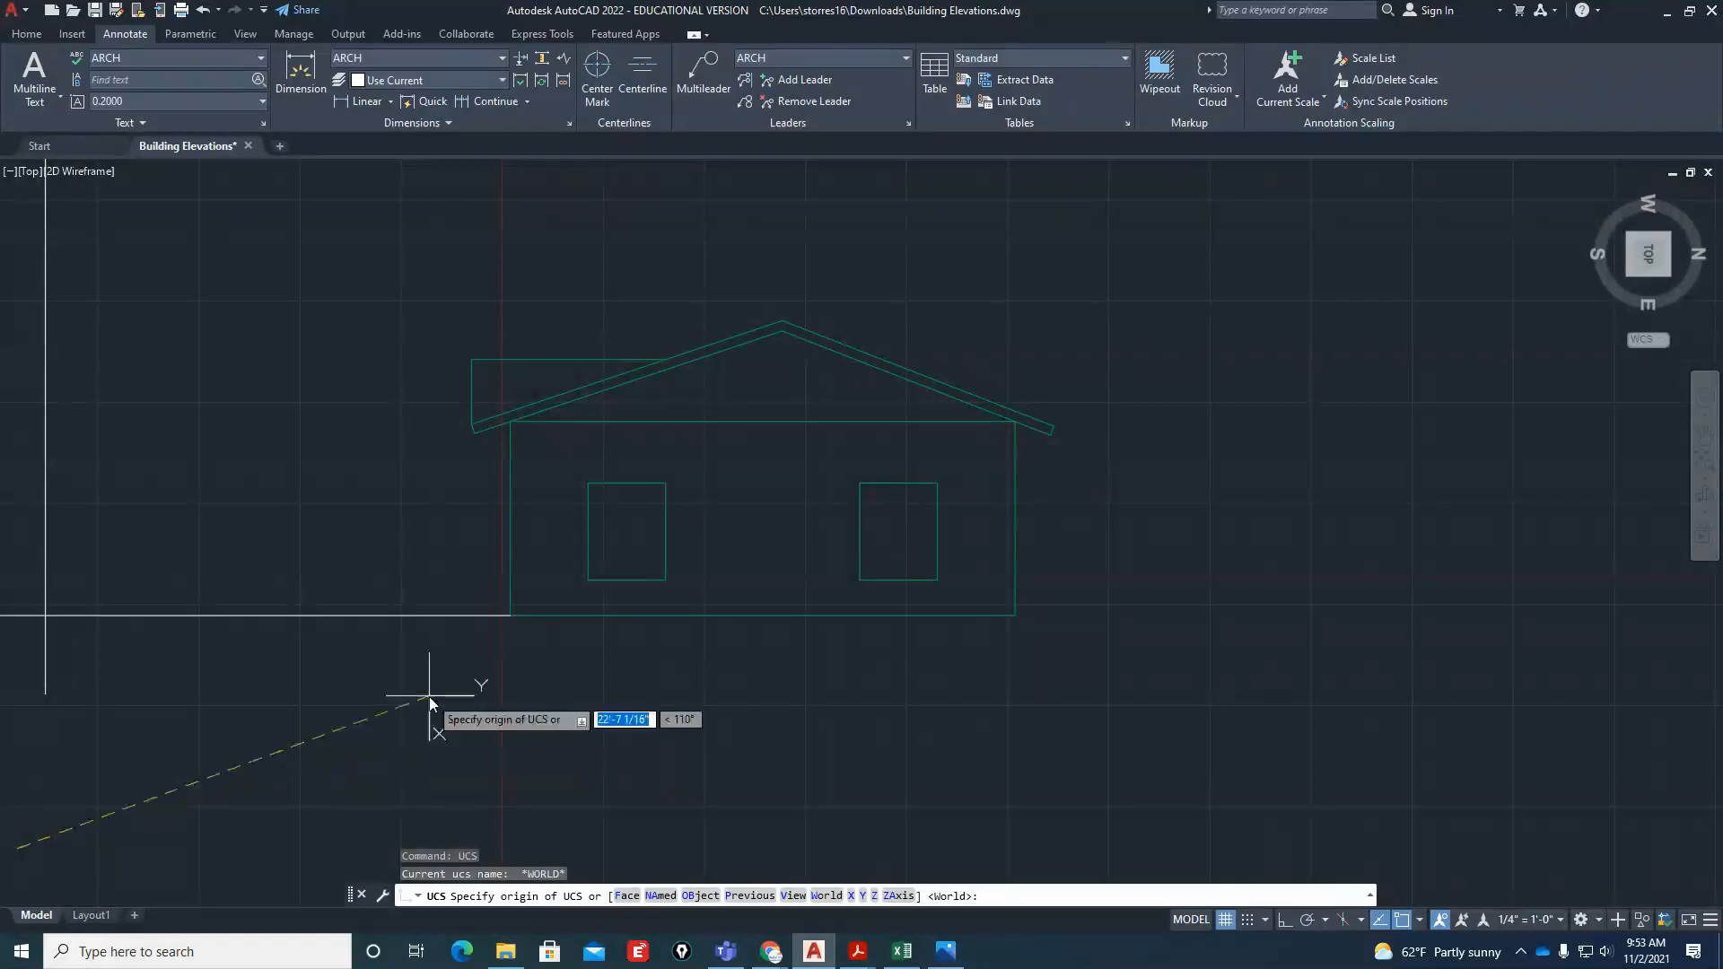
pyautogui.press('Escape')
pyautogui.press('Escape')
pyautogui.press('Escape')
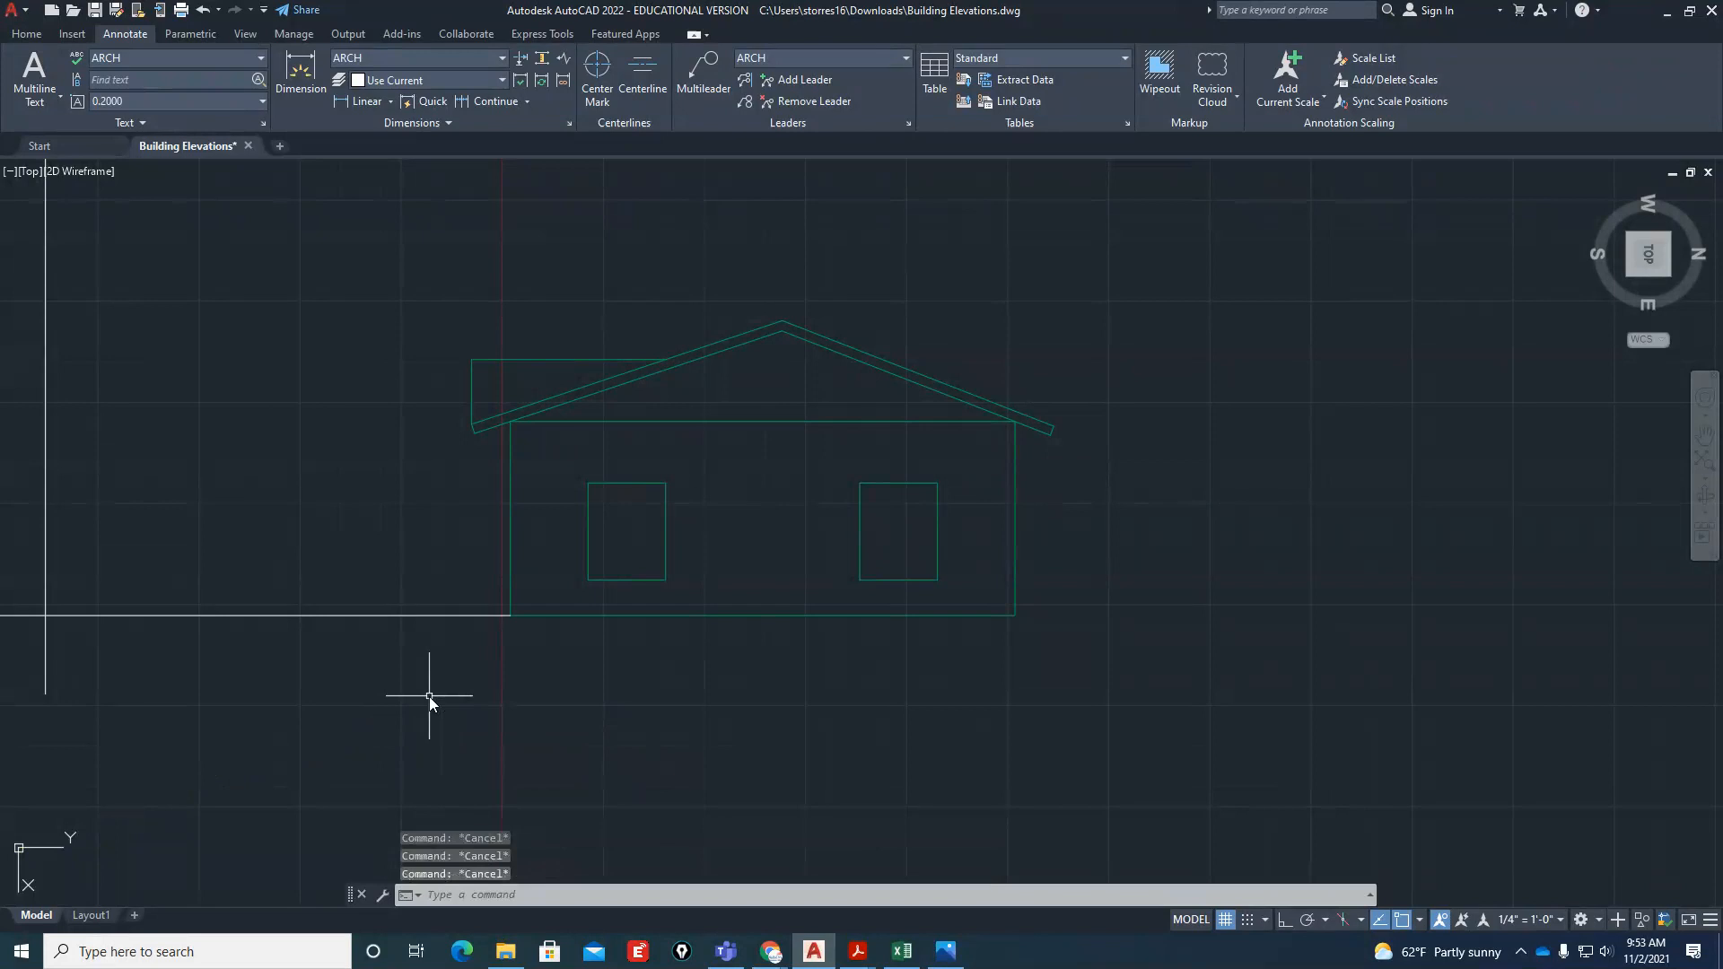
# Align the UCS with the rotated view using the UCS command's View option
pyautogui.write('UCS')
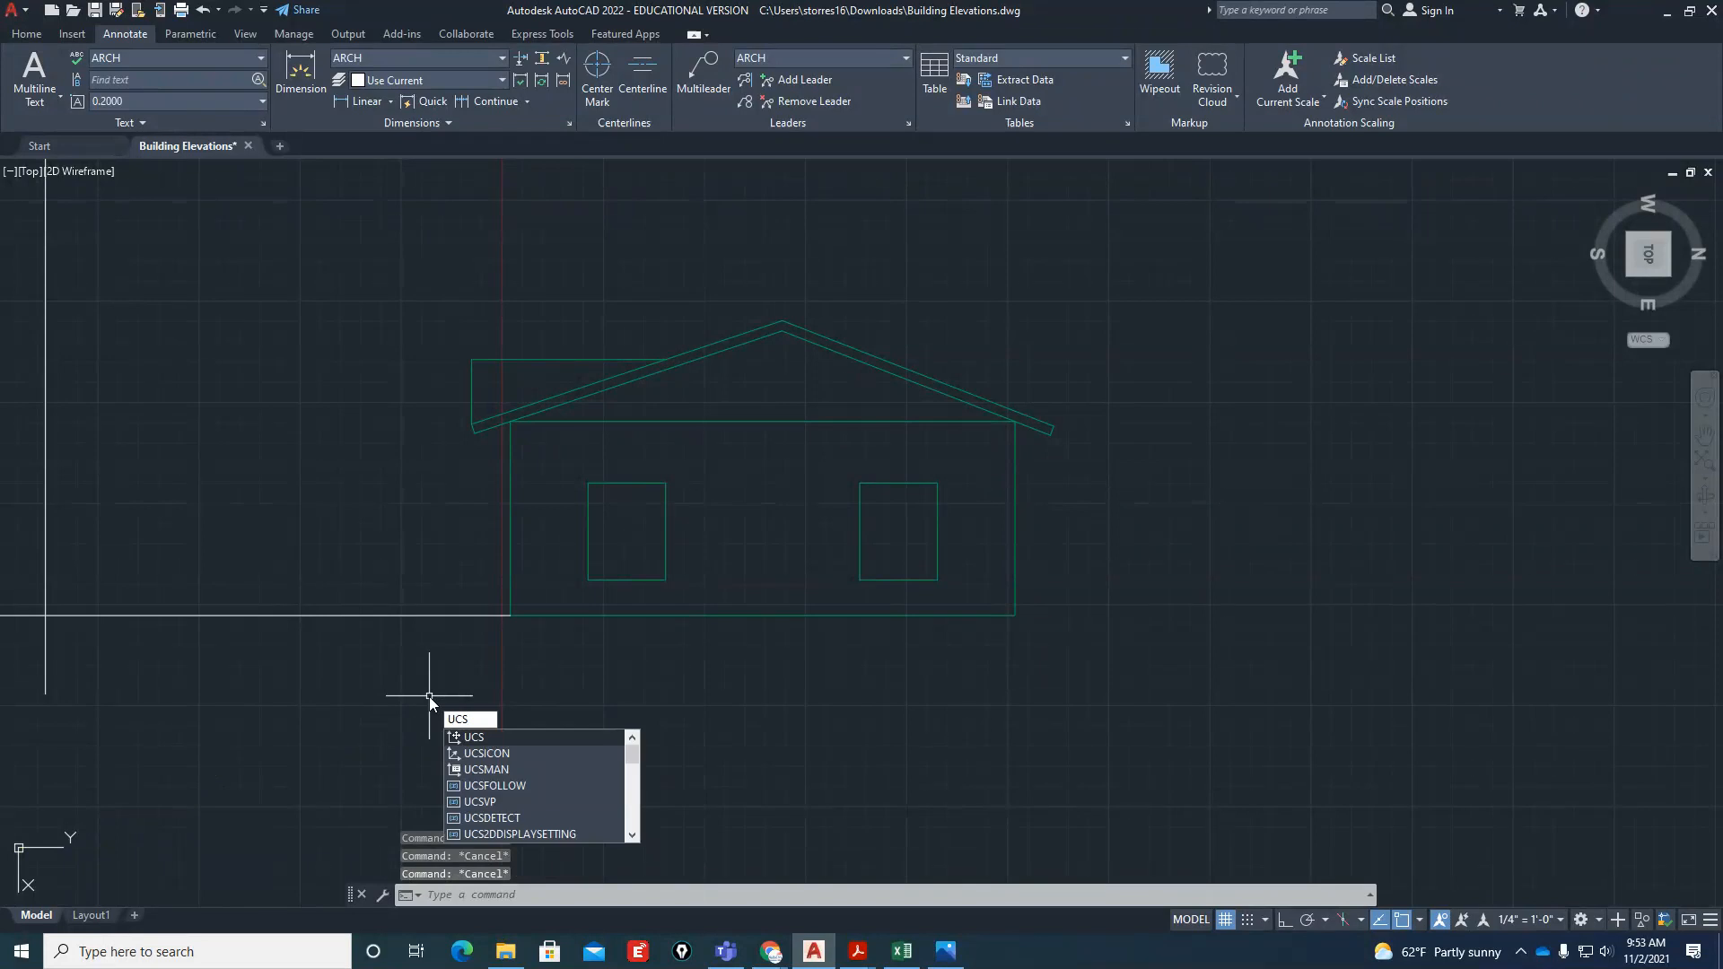
pyautogui.press('Return')
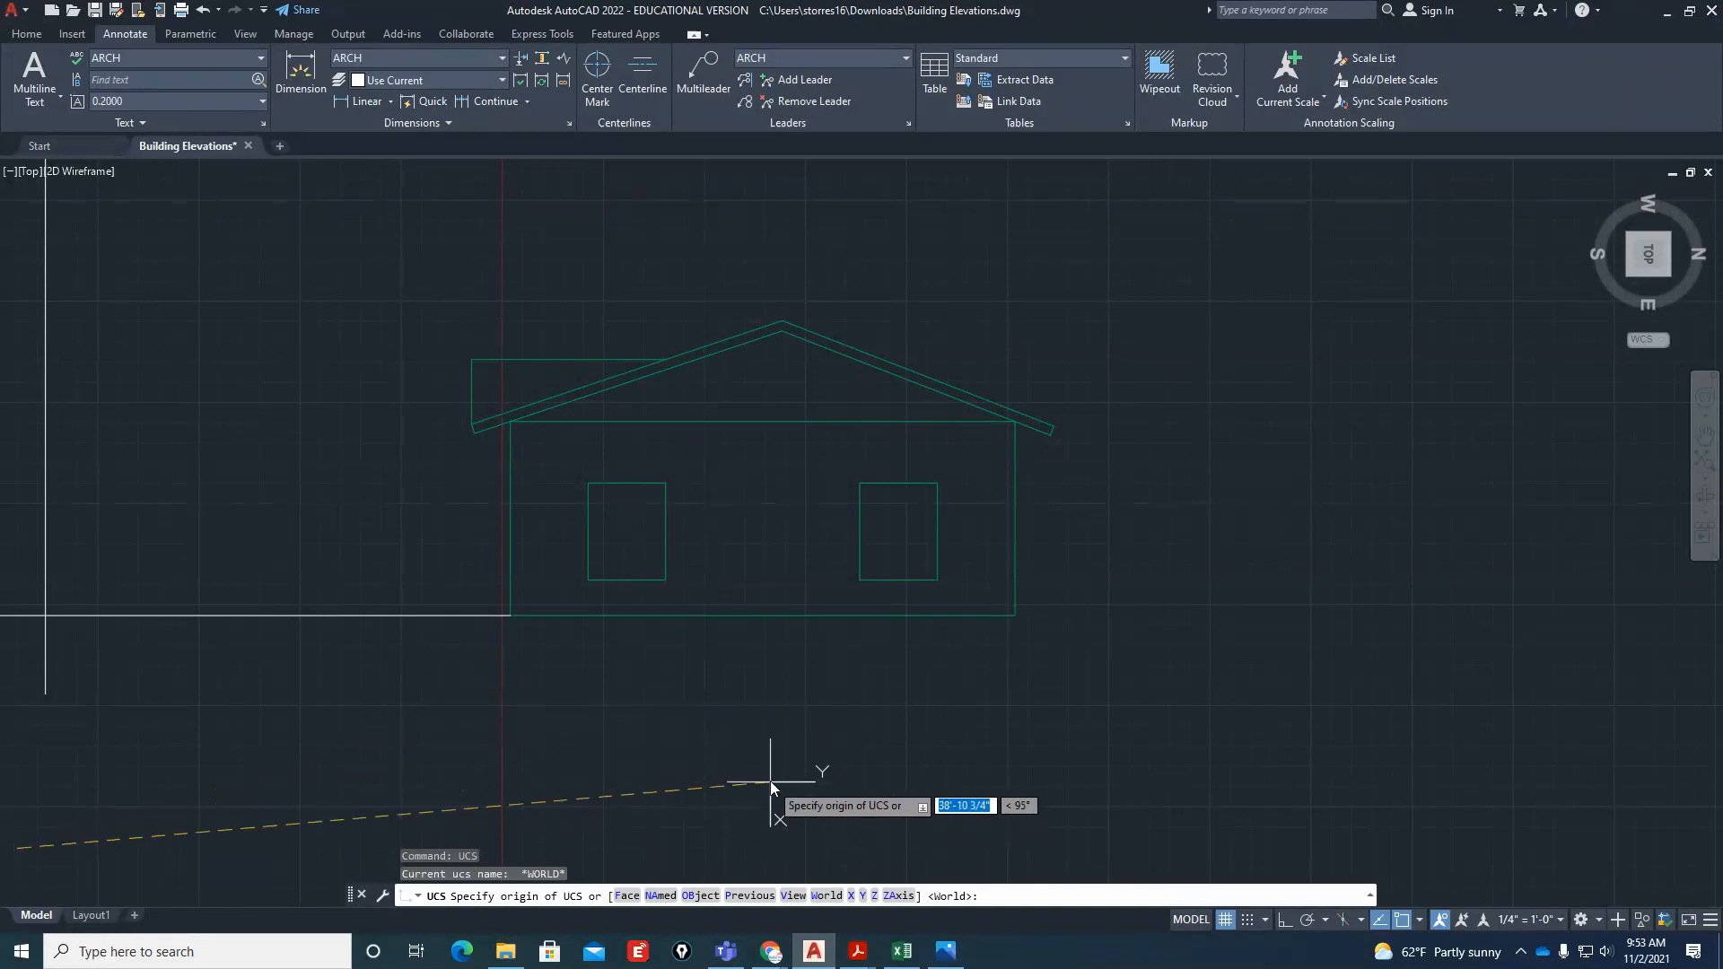
pyautogui.write('V')
pyautogui.press('Return')
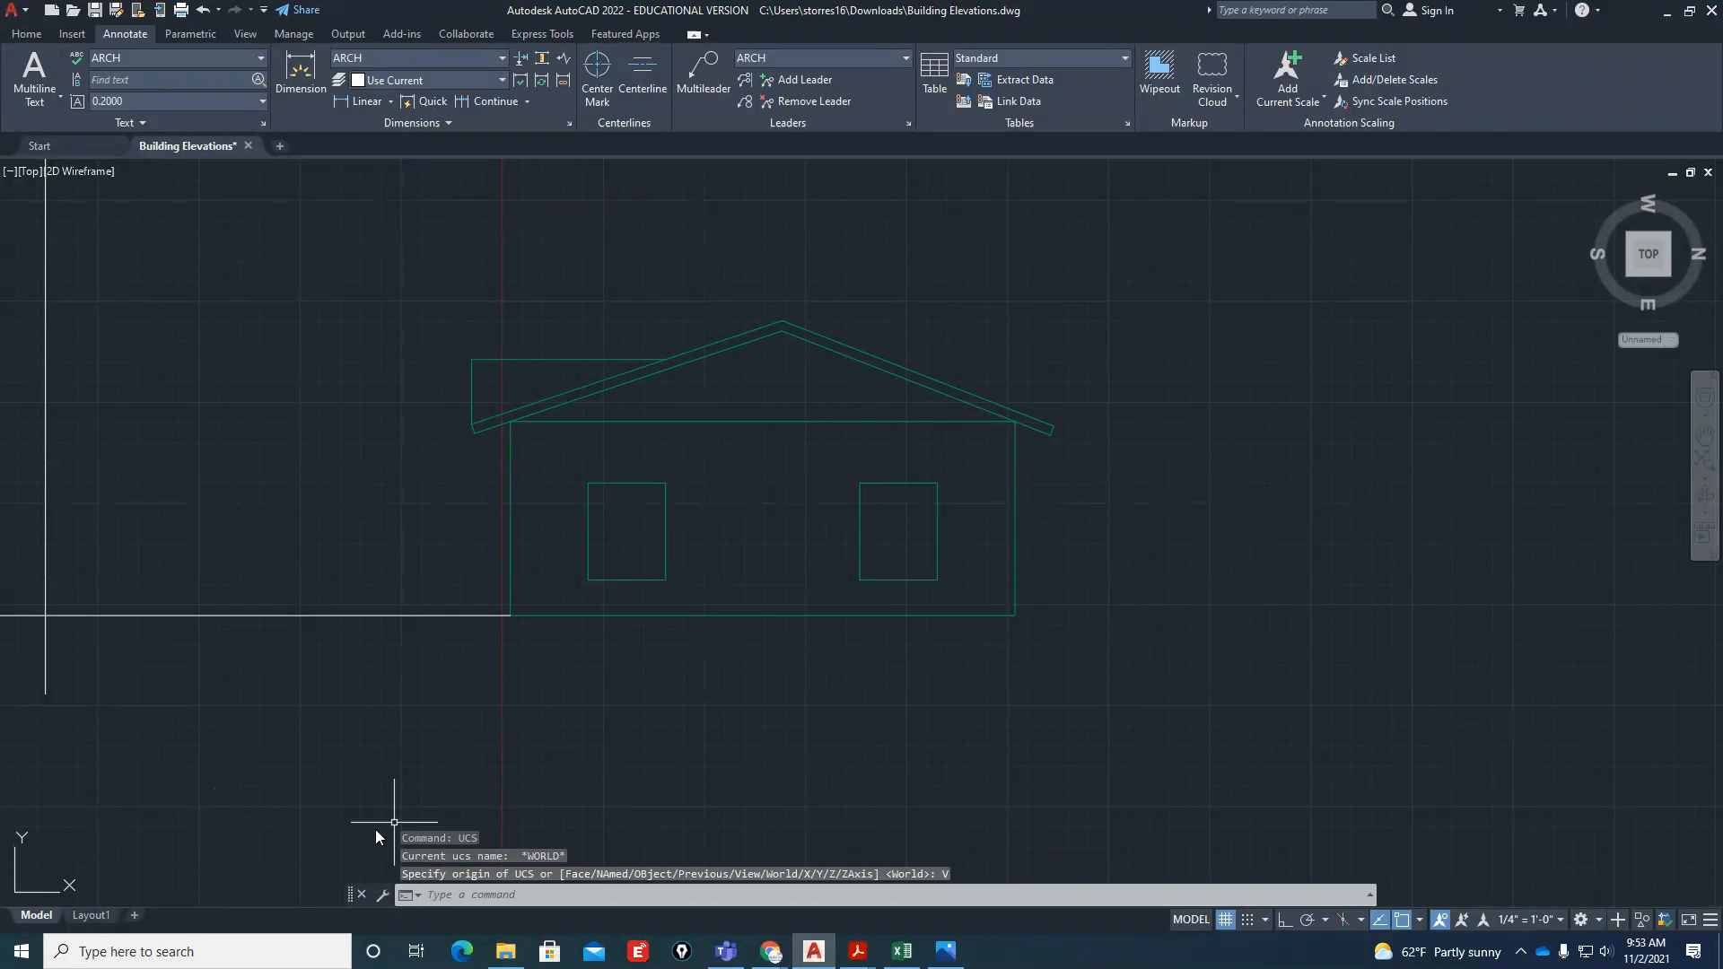
pyautogui.press('Escape')
pyautogui.press('Escape')
pyautogui.press('Escape')
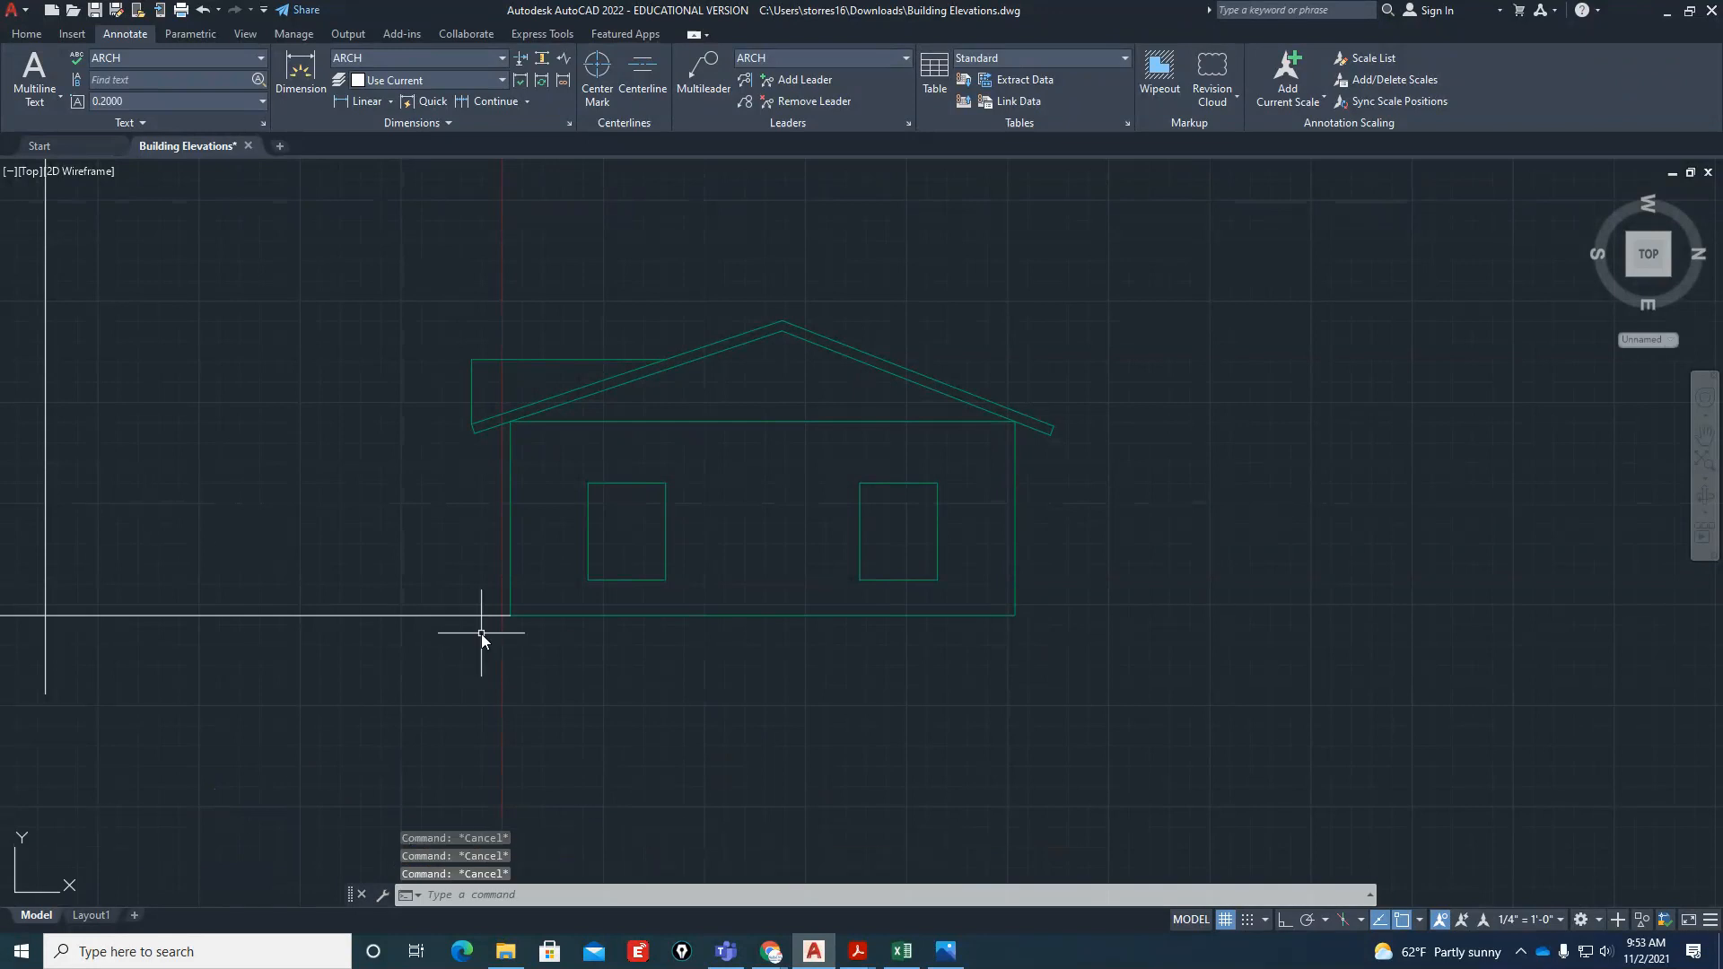
# Add a vertical linear dimension for the height of the right elevation's right-hand wall, placed outside the roof overhang
pyautogui.click(368, 100)
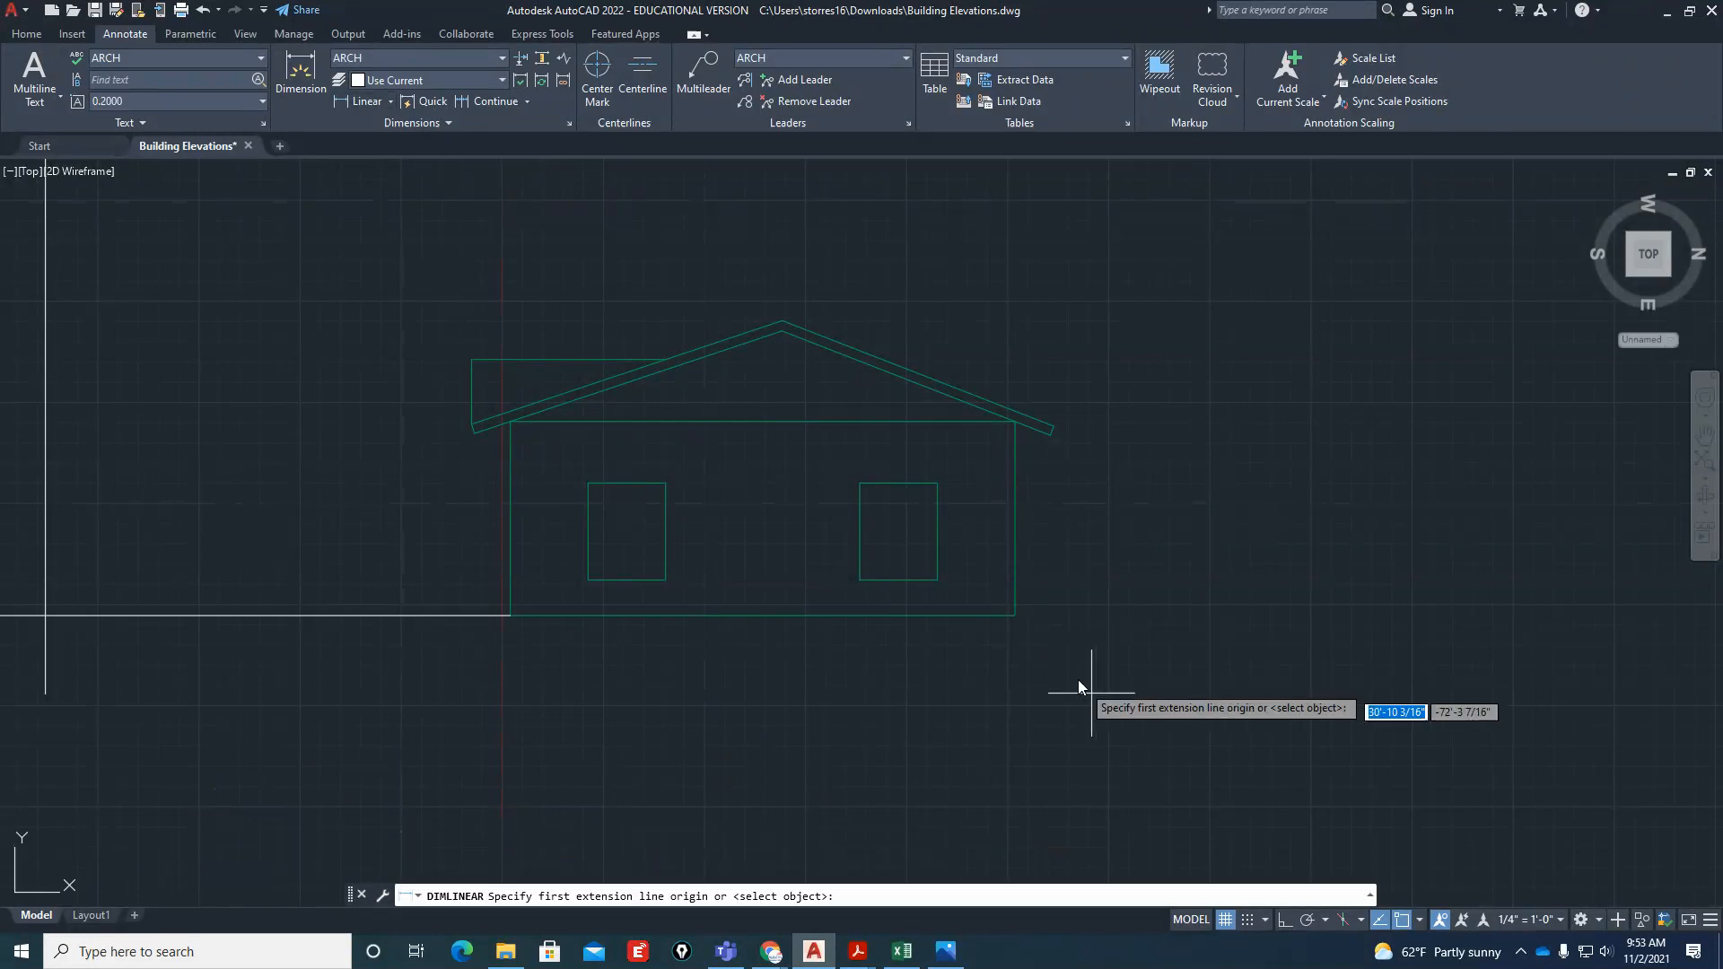
pyautogui.click(1014, 618)
pyautogui.click(1015, 423)
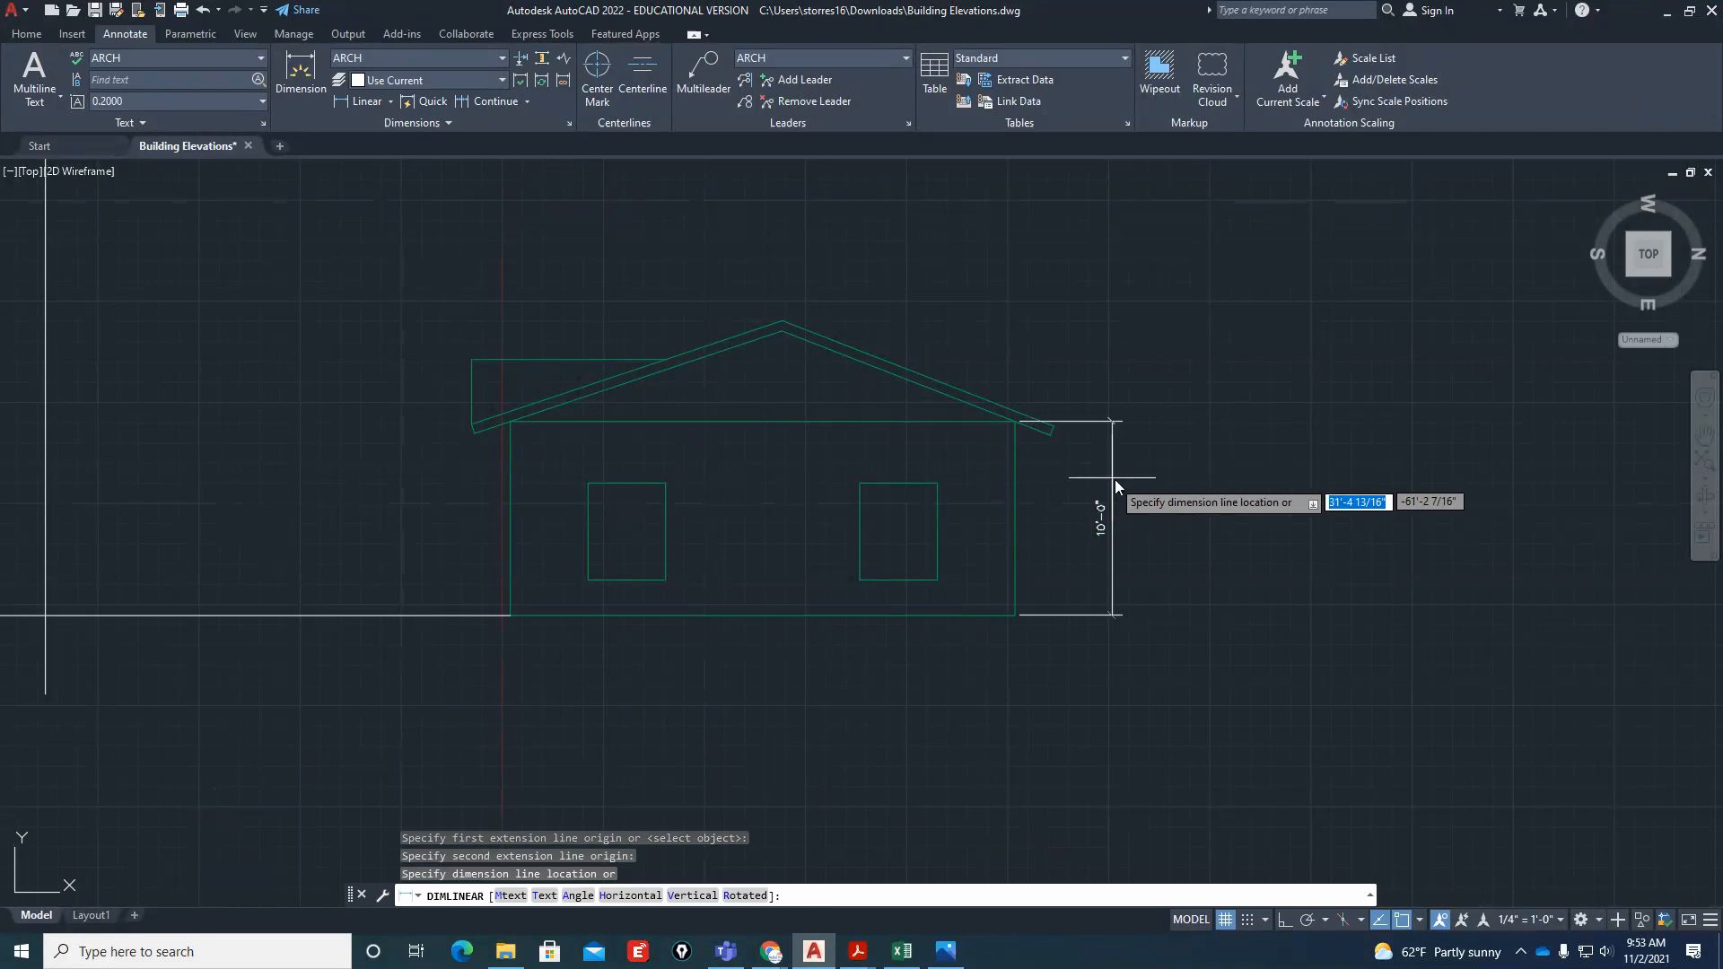
pyautogui.click(1114, 479)
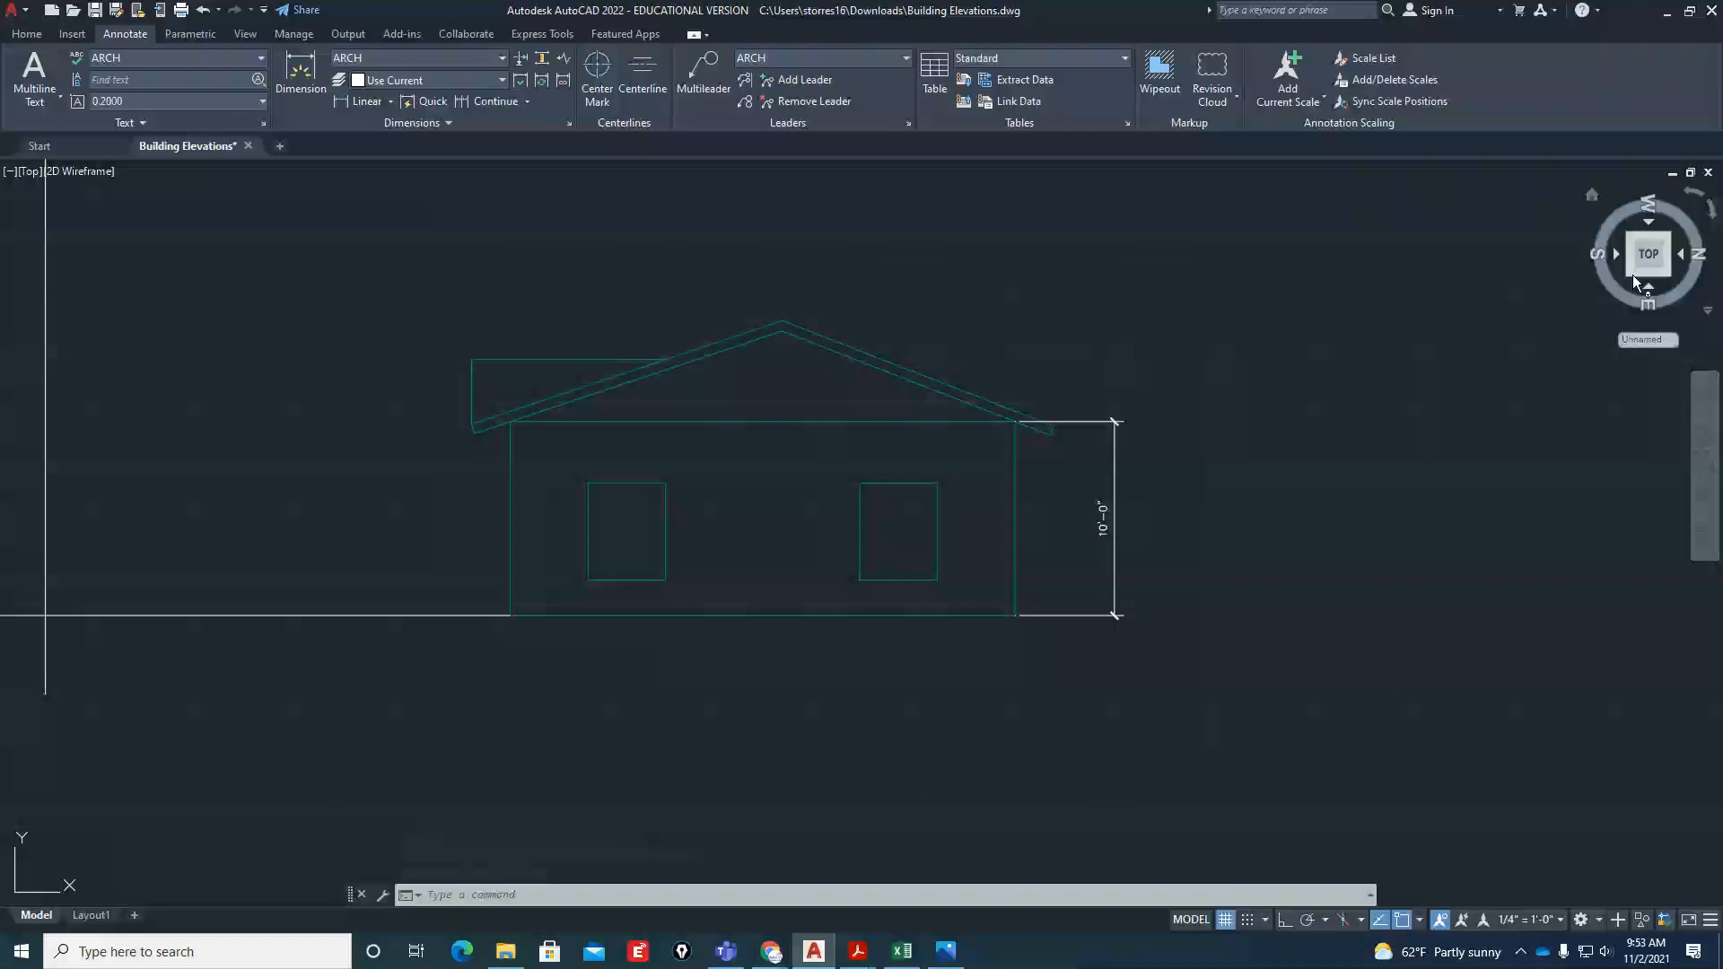
# Rotate the top view to look over the roof plan and elevations, and return it to the upright right elevation
pyautogui.click(1707, 216)
pyautogui.scroll(-7, 995, 681)
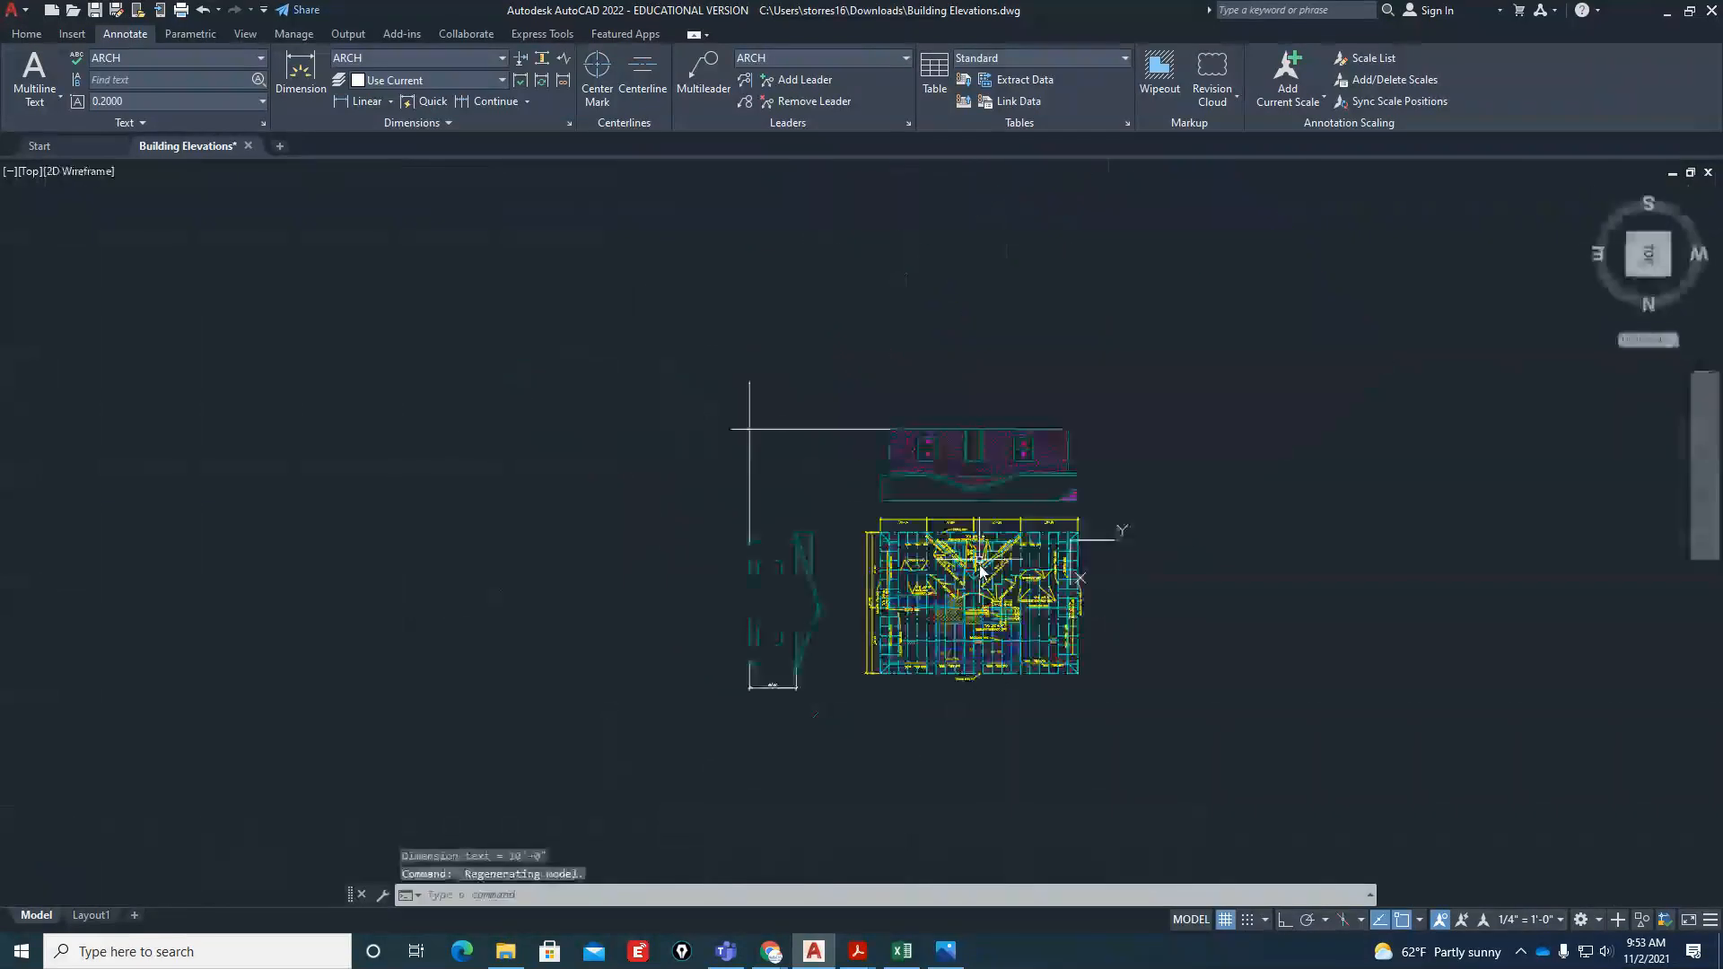
pyautogui.scroll(6, 1015, 733)
pyautogui.scroll(4, 850, 569)
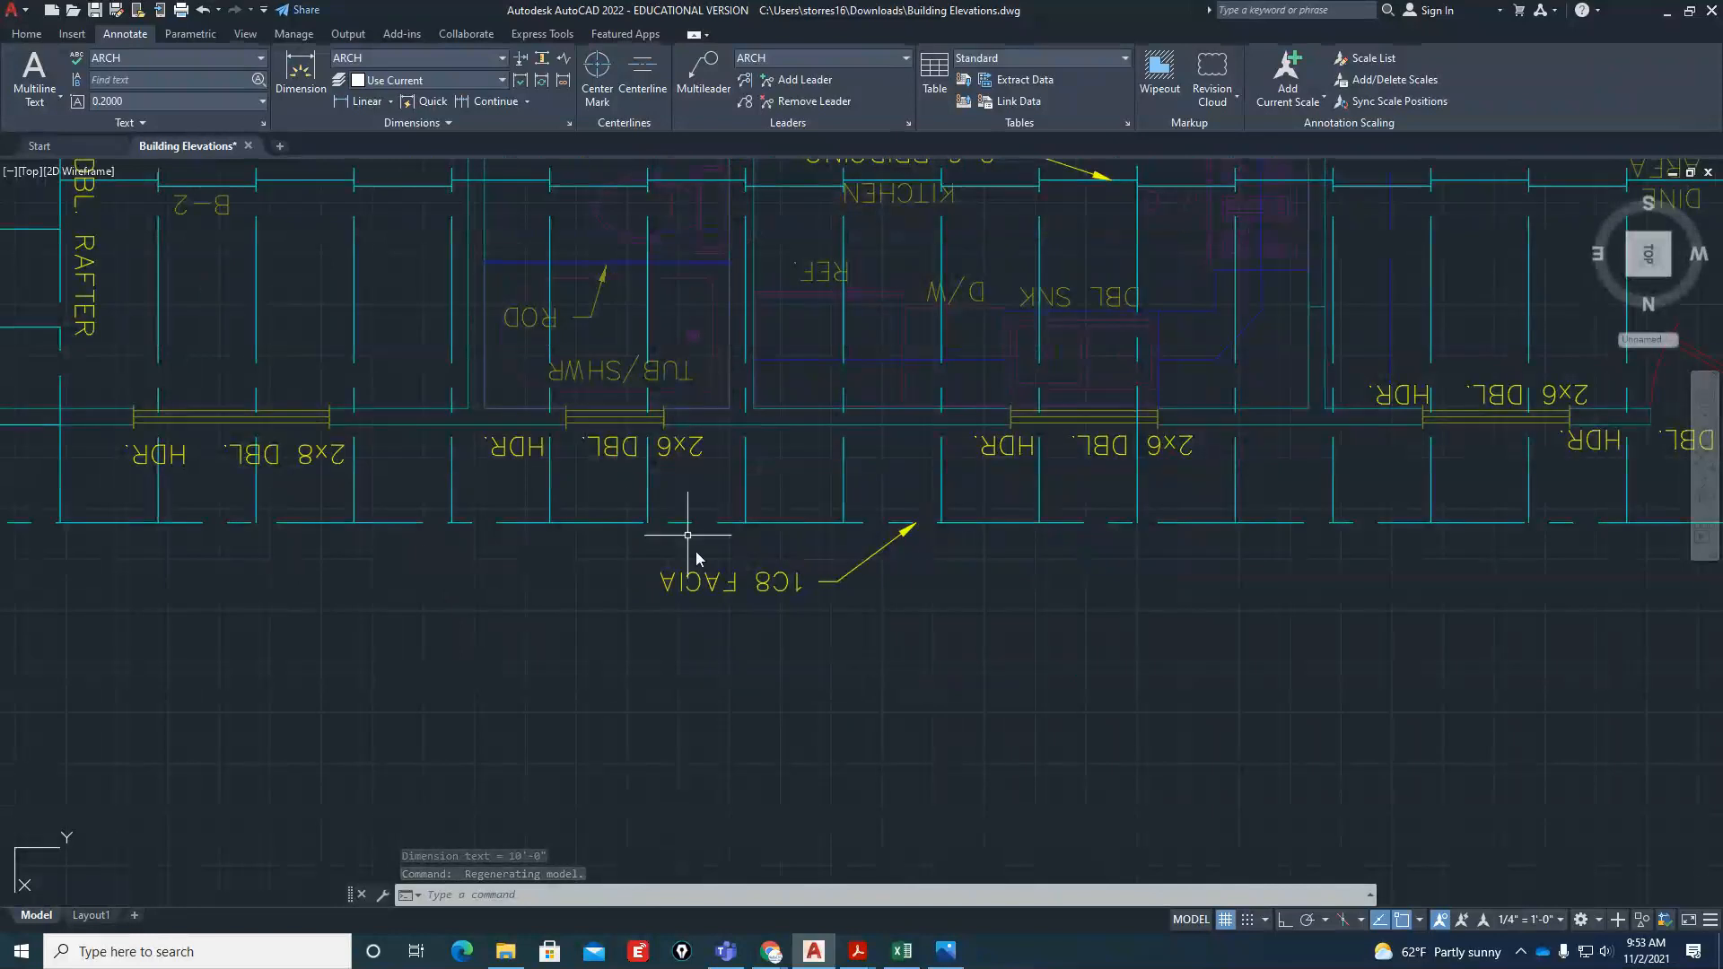
pyautogui.scroll(-4, 847, 570)
pyautogui.scroll(-4, 847, 571)
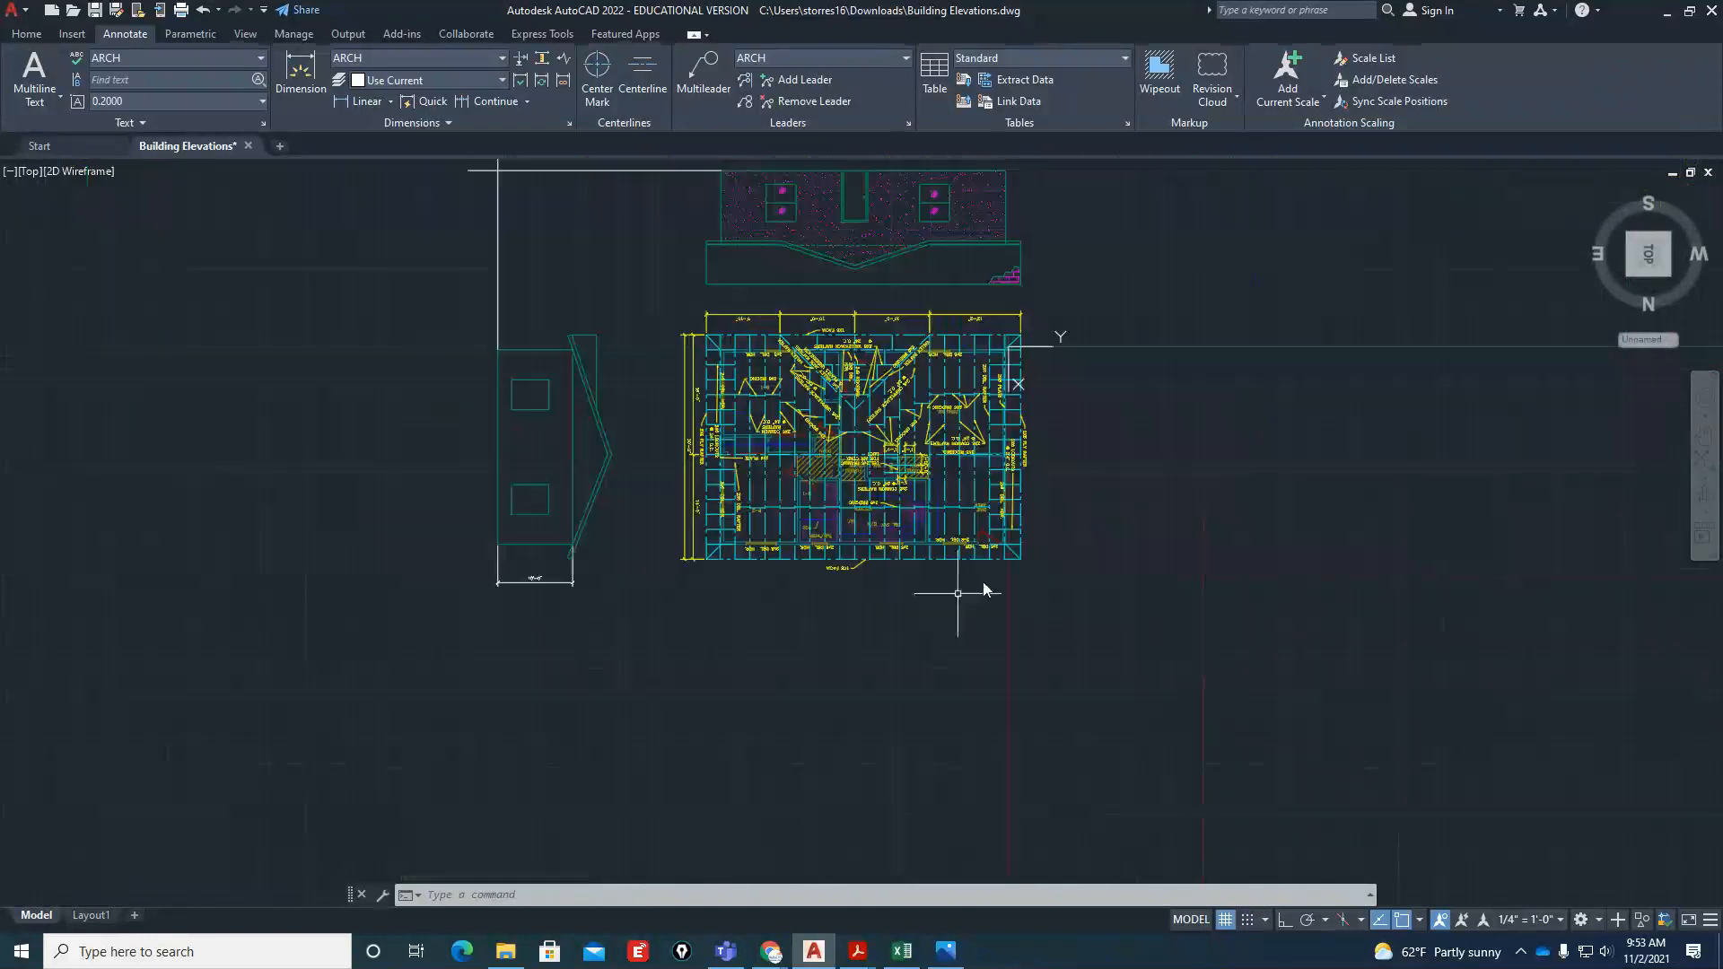
pyautogui.keyDown('shift'); pyautogui.moveTo(916, 614); pyautogui.dragTo(867, 670, button='middle'); pyautogui.keyUp('shift')
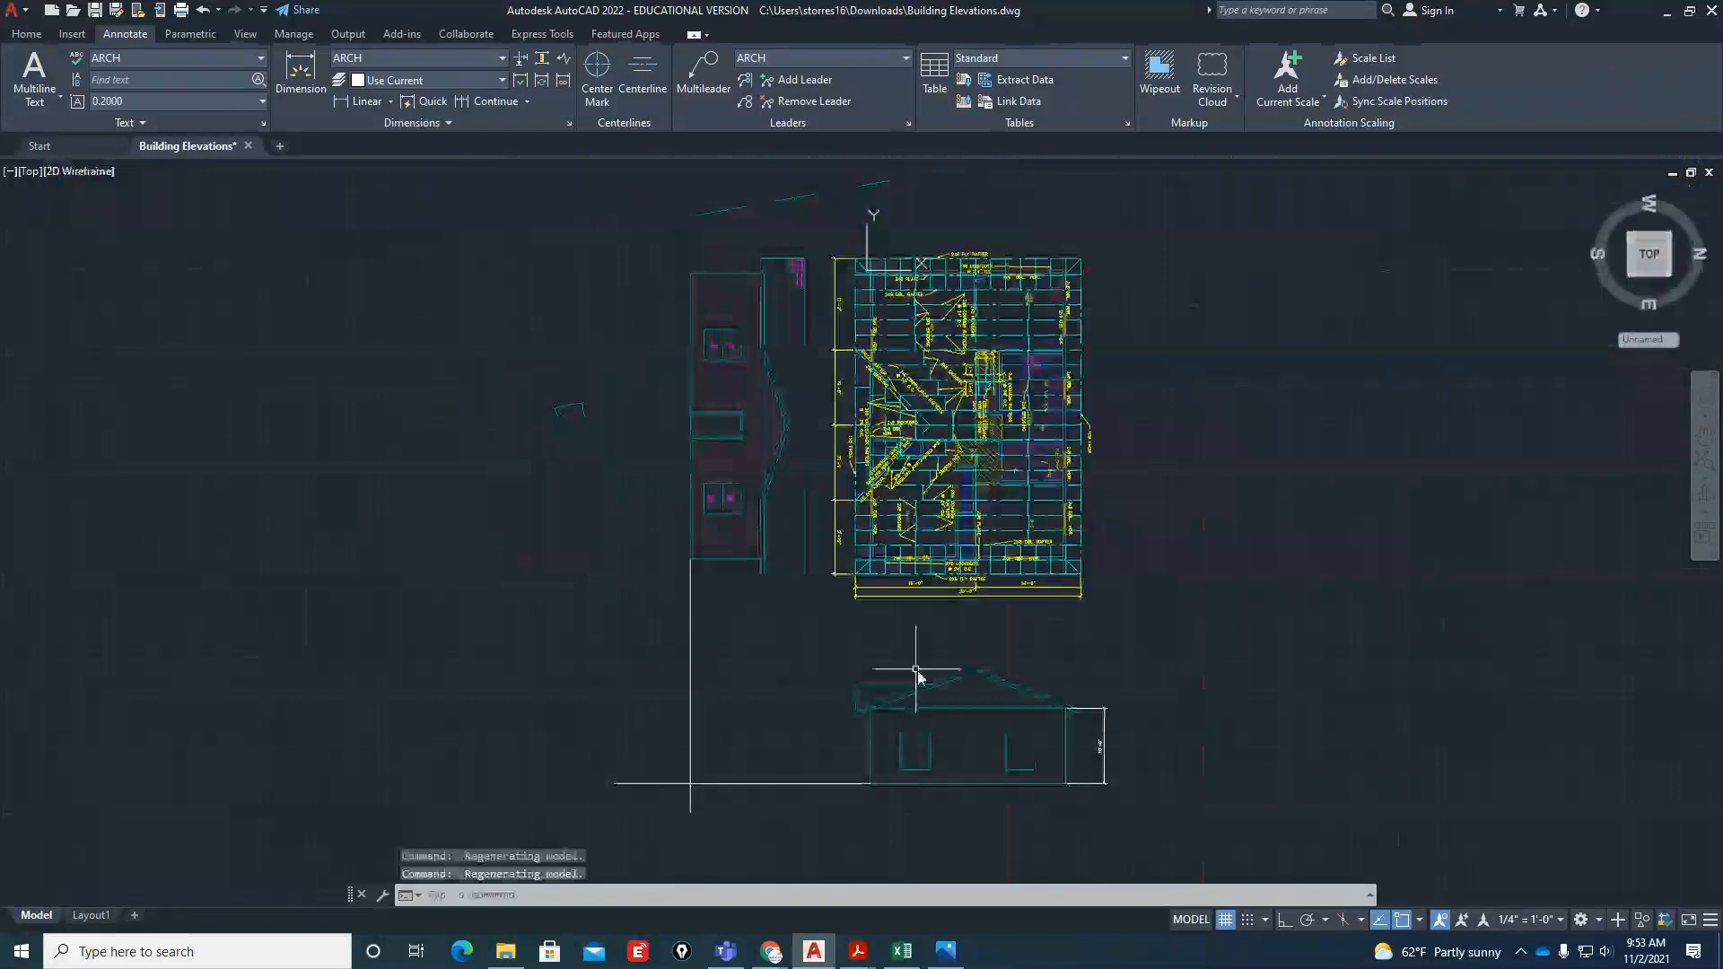
pyautogui.scroll(4, 1104, 839)
# Switch to Layout1 and widen the right elevation's viewport from its upper-right corner to include the wall-height dimension
pyautogui.click(91, 915)
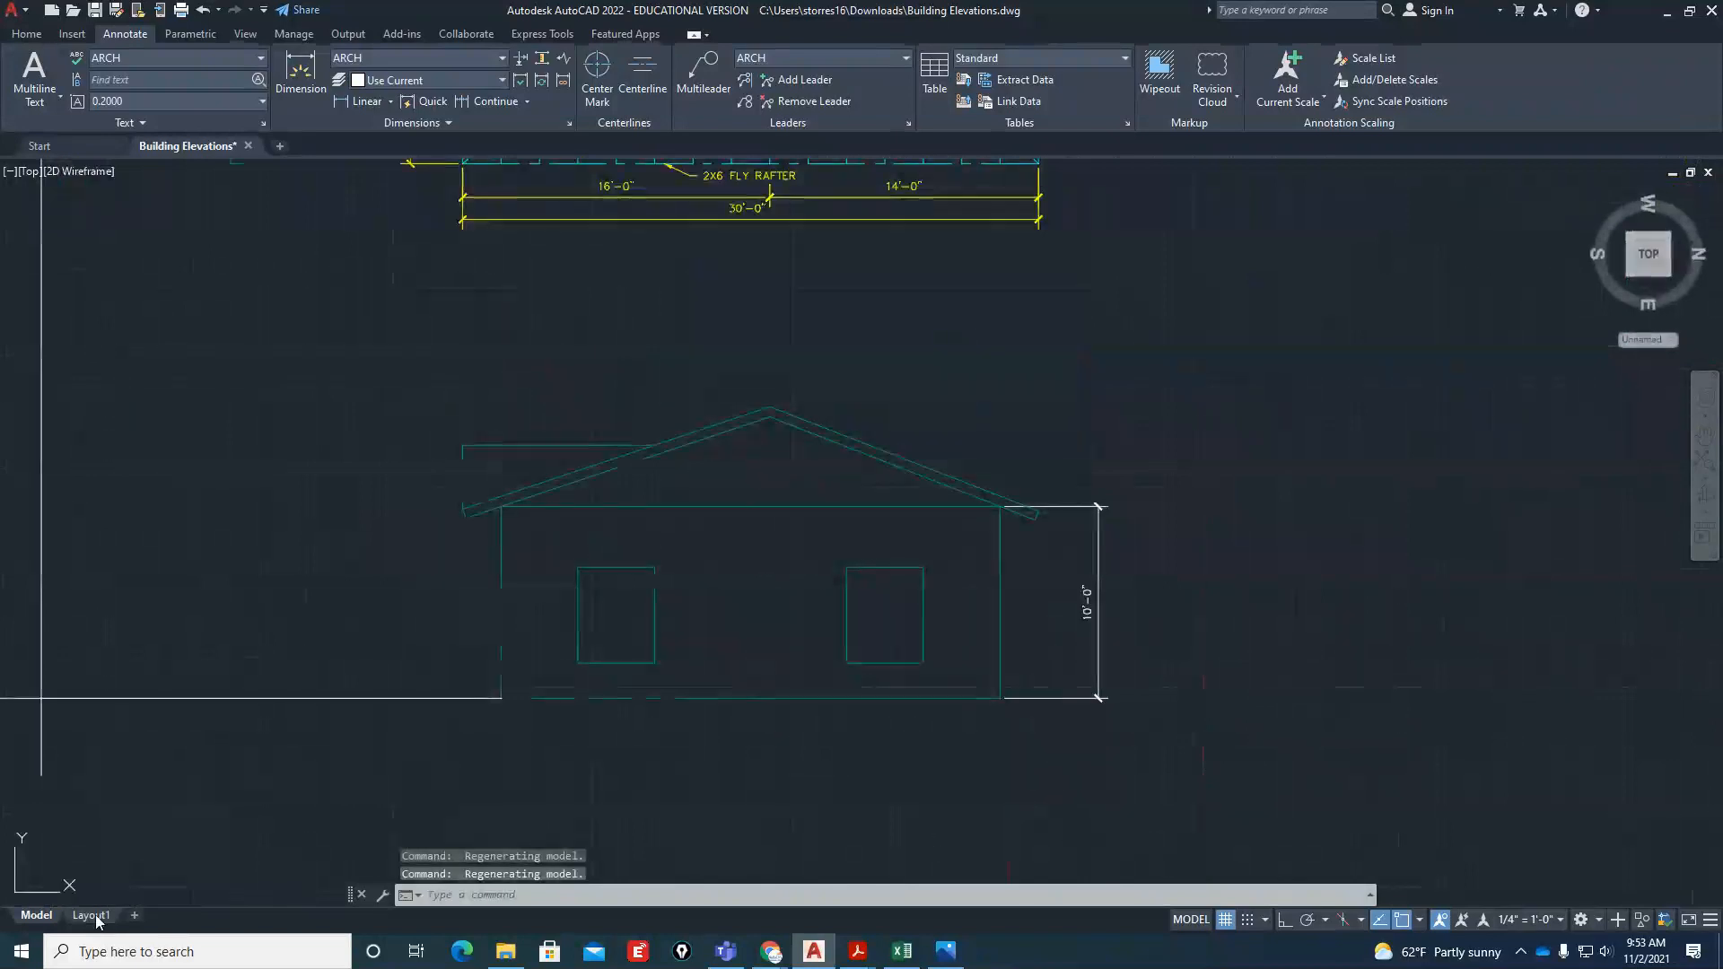
pyautogui.click(1386, 702)
pyautogui.press('Escape')
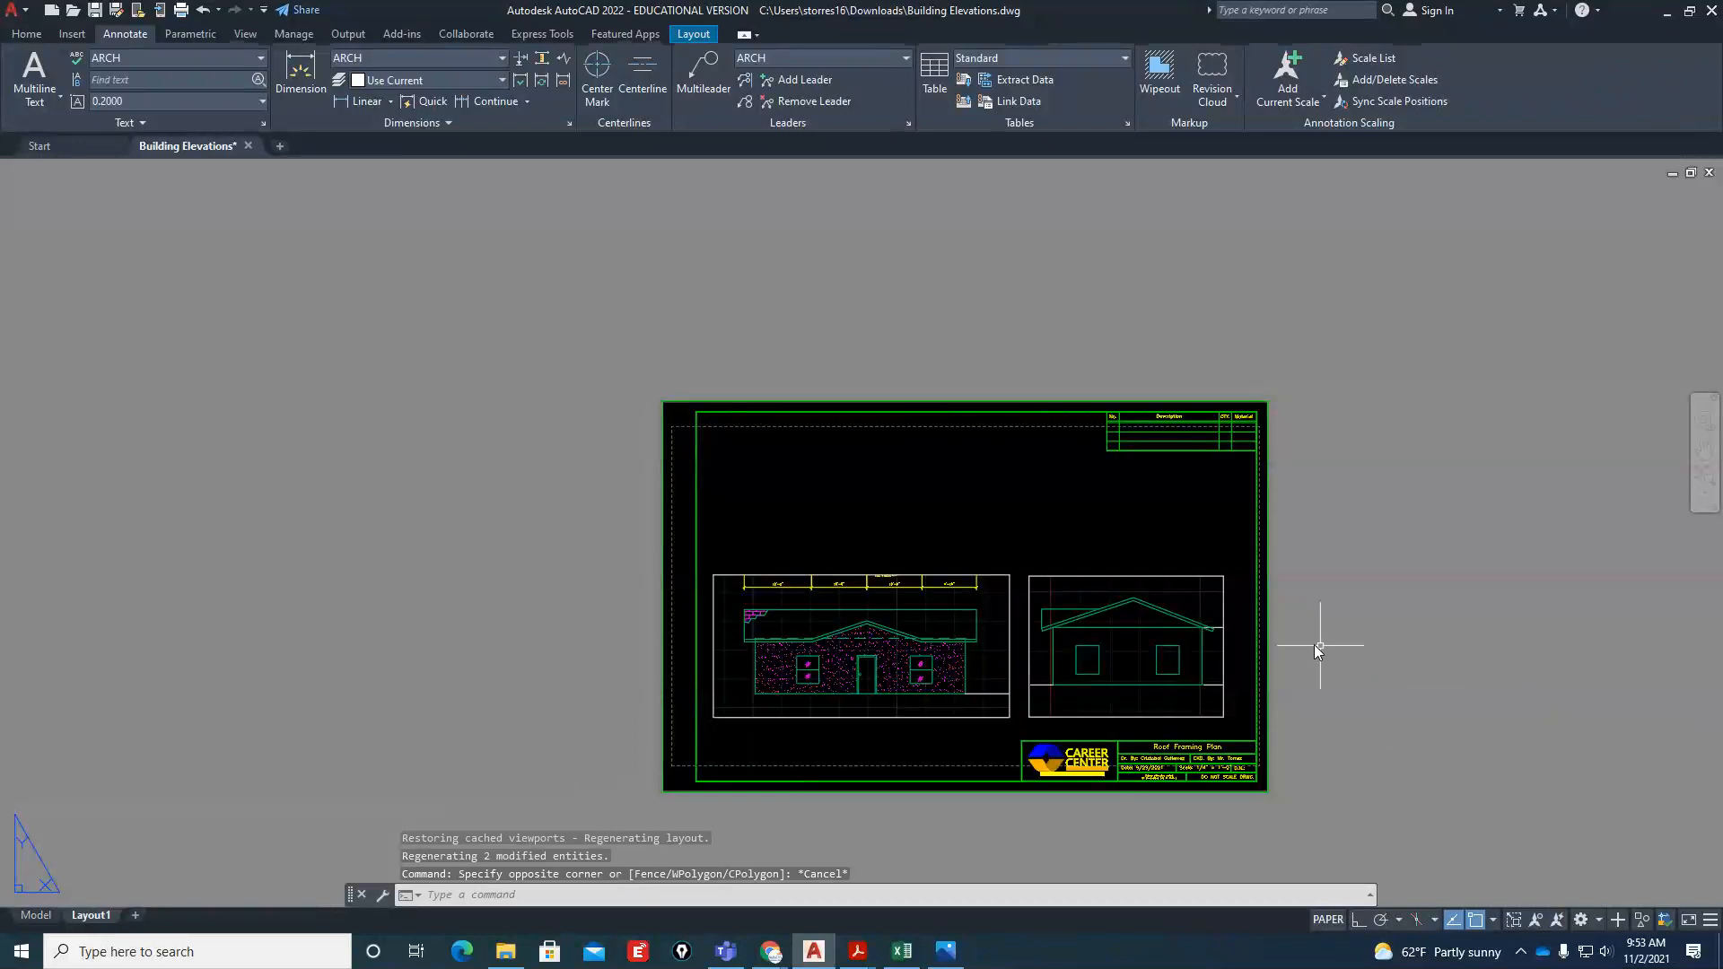
pyautogui.click(1232, 593)
pyautogui.click(1171, 626)
pyautogui.scroll(8, 1245, 609)
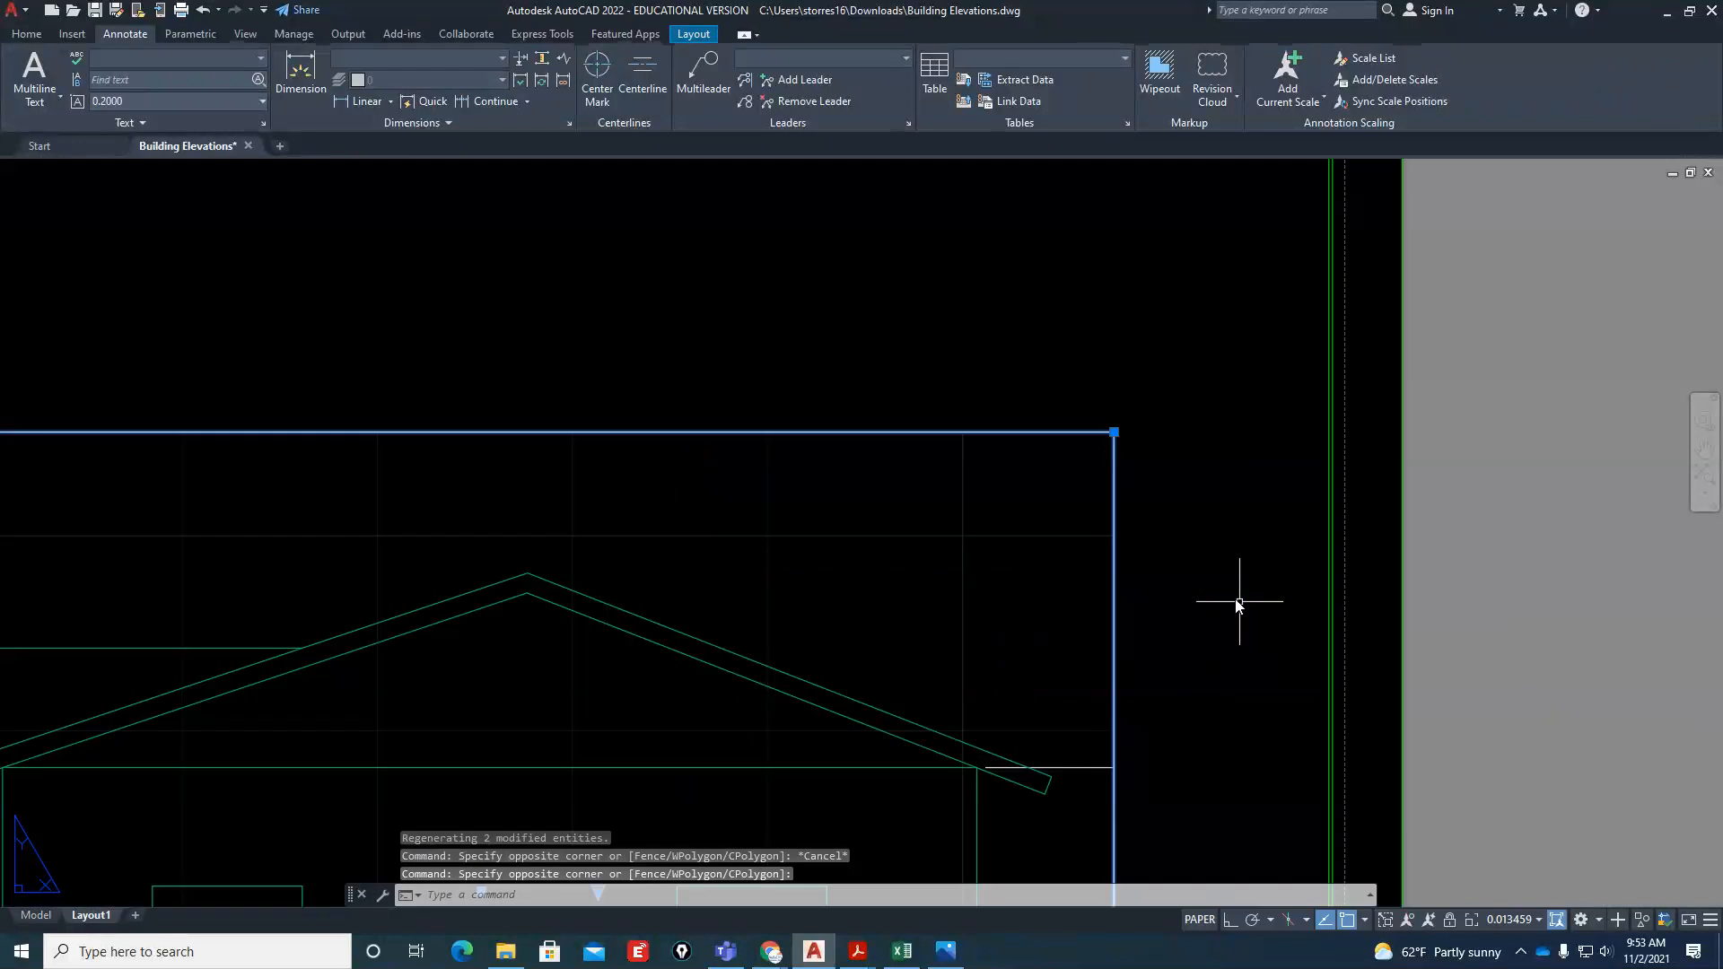
pyautogui.click(1115, 431)
pyautogui.scroll(-4, 1115, 430)
pyautogui.press('Escape')
# Move the right elevation's viewport frame to the VPORT layer
pyautogui.click(1162, 414)
pyautogui.click(1078, 454)
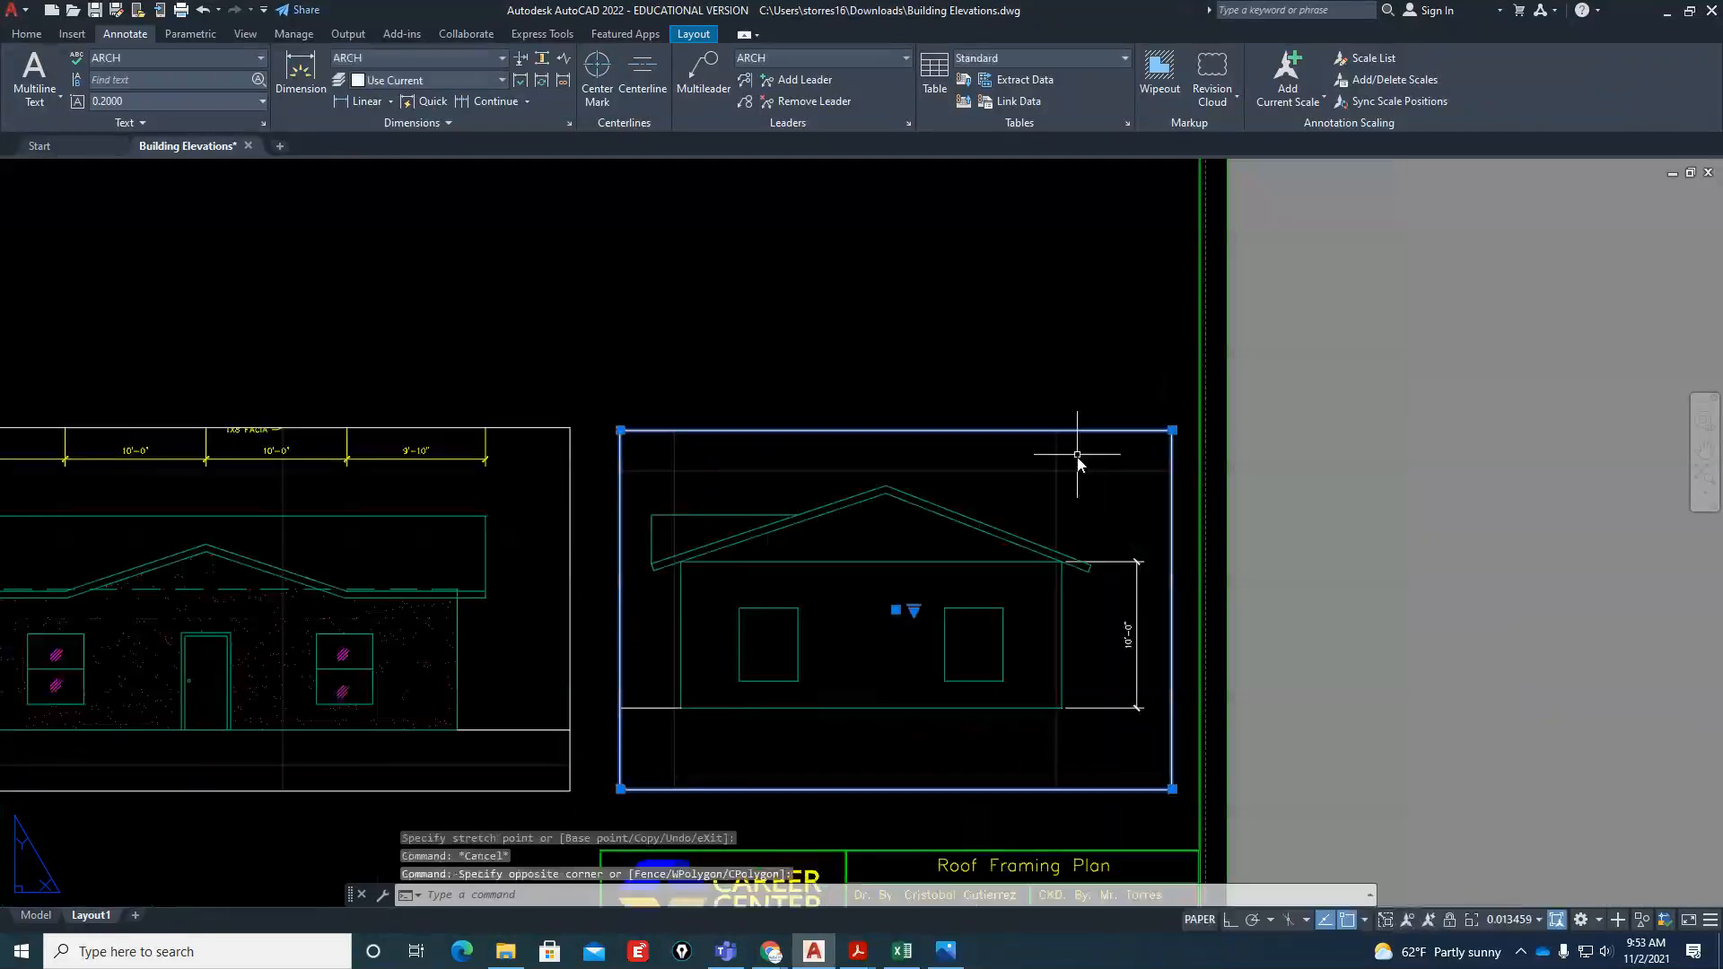
pyautogui.click(27, 34)
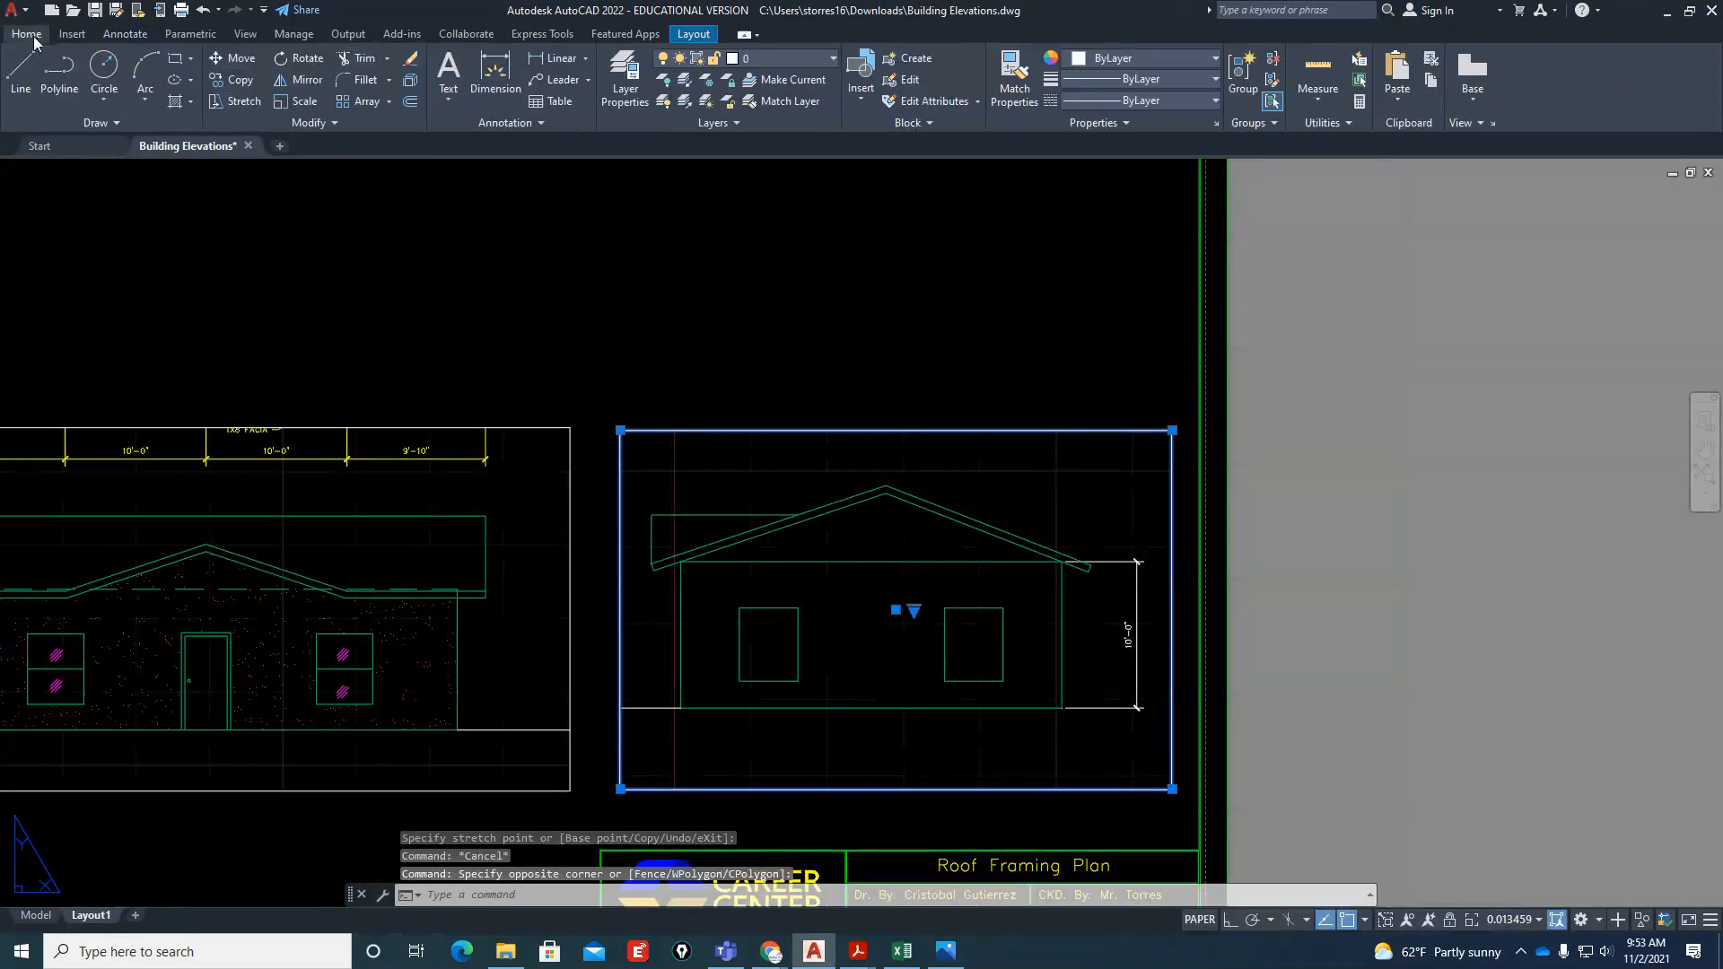
pyautogui.click(788, 56)
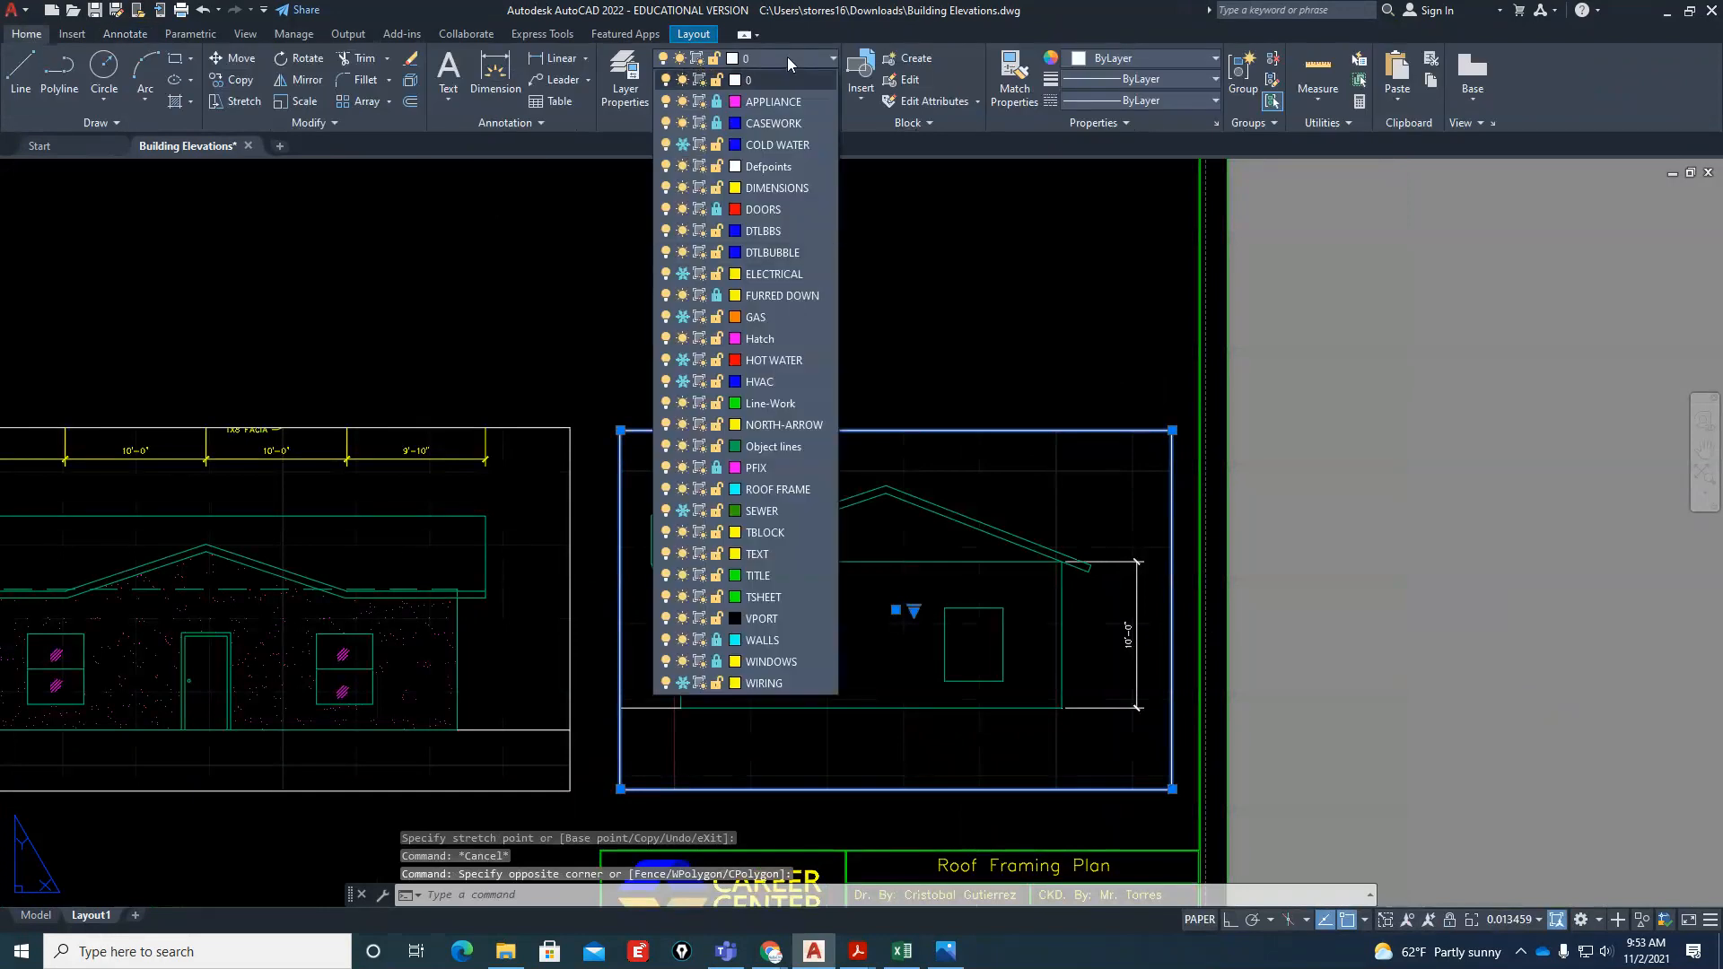
pyautogui.click(790, 617)
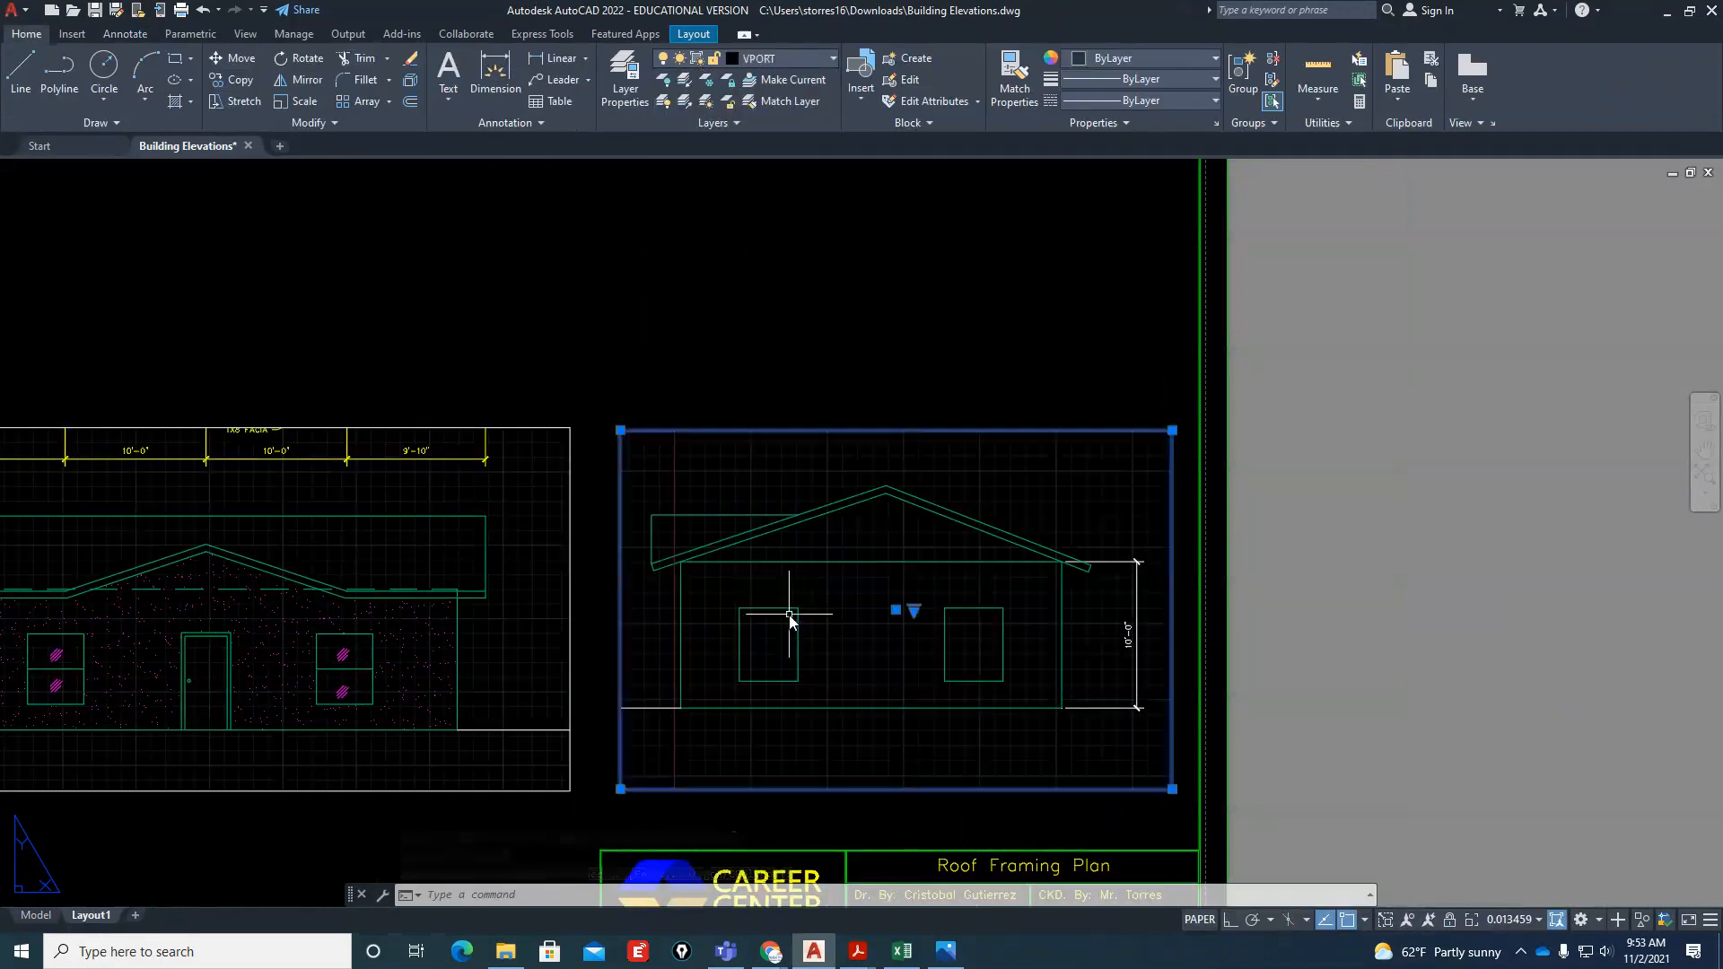
pyautogui.press('Escape')
pyautogui.press('Escape')
pyautogui.scroll(3, 1199, 695)
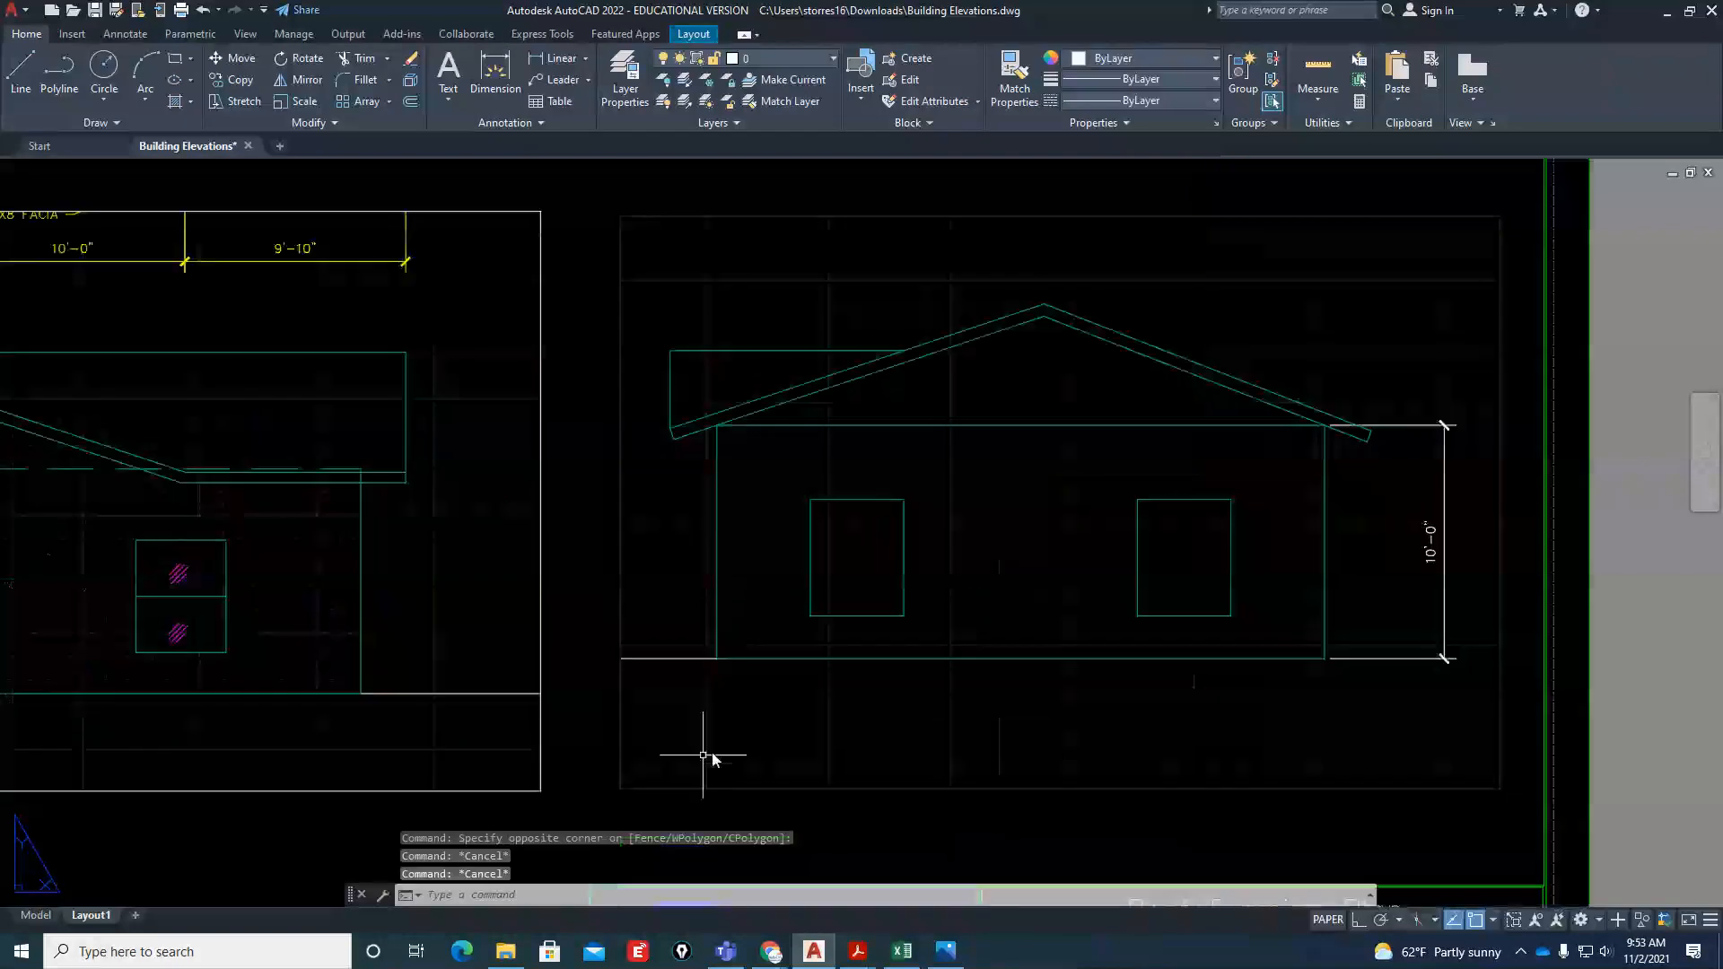
pyautogui.scroll(-4, 712, 758)
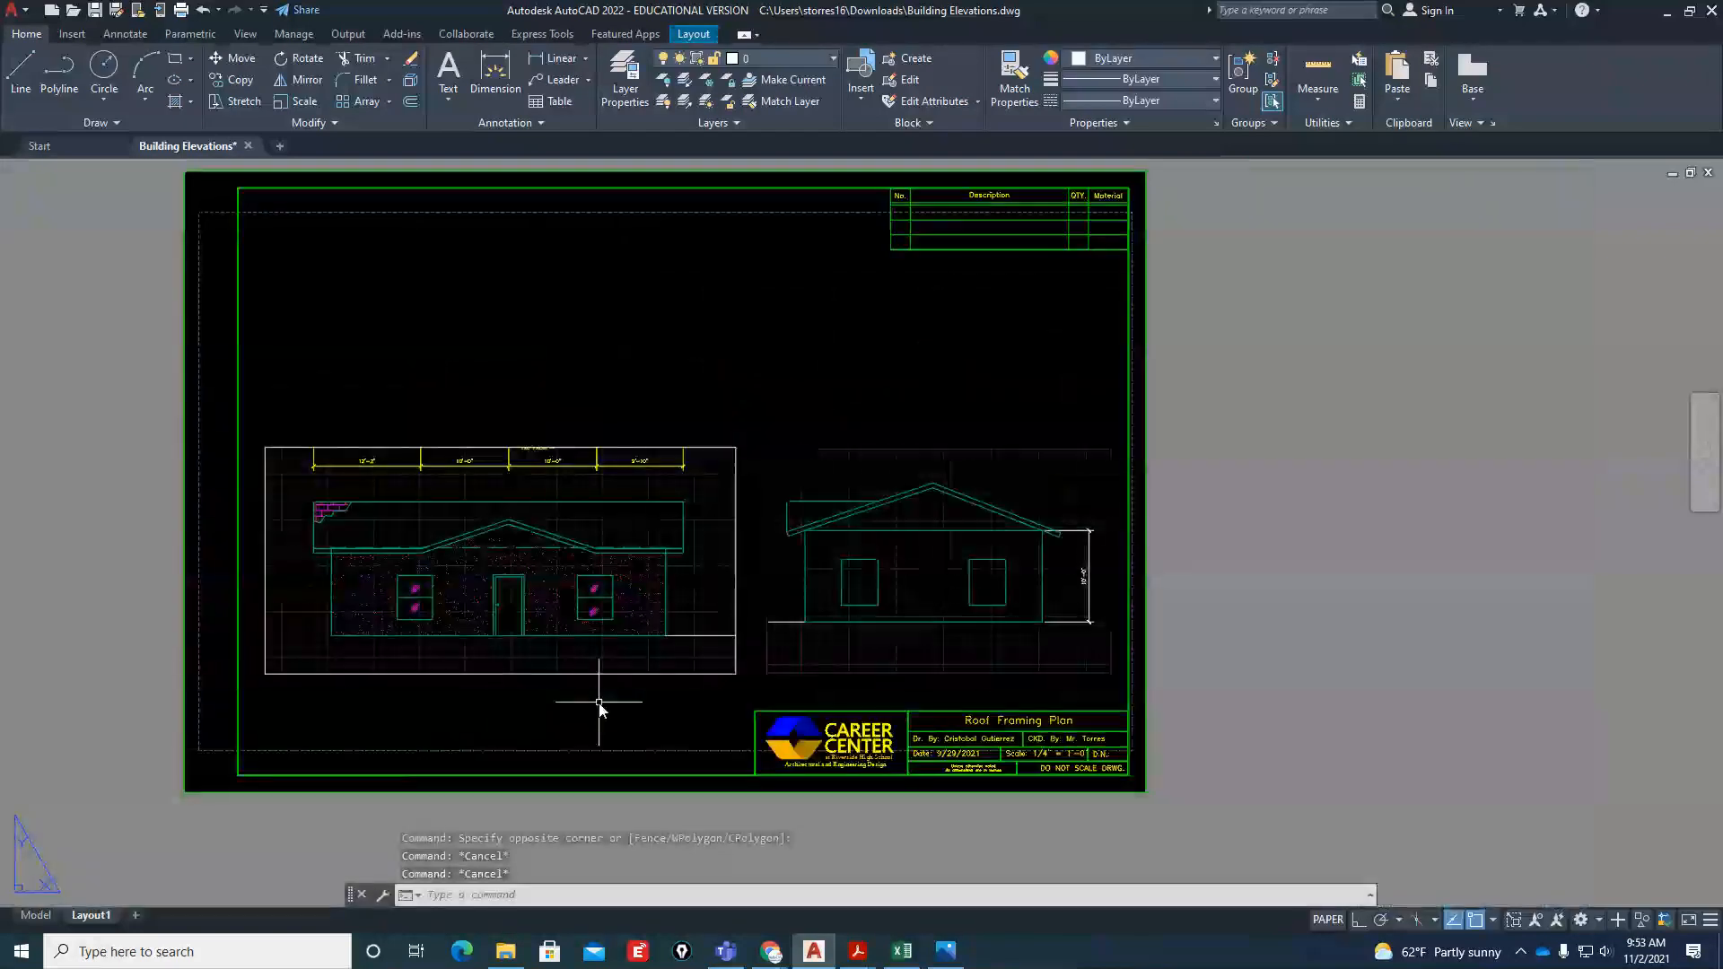